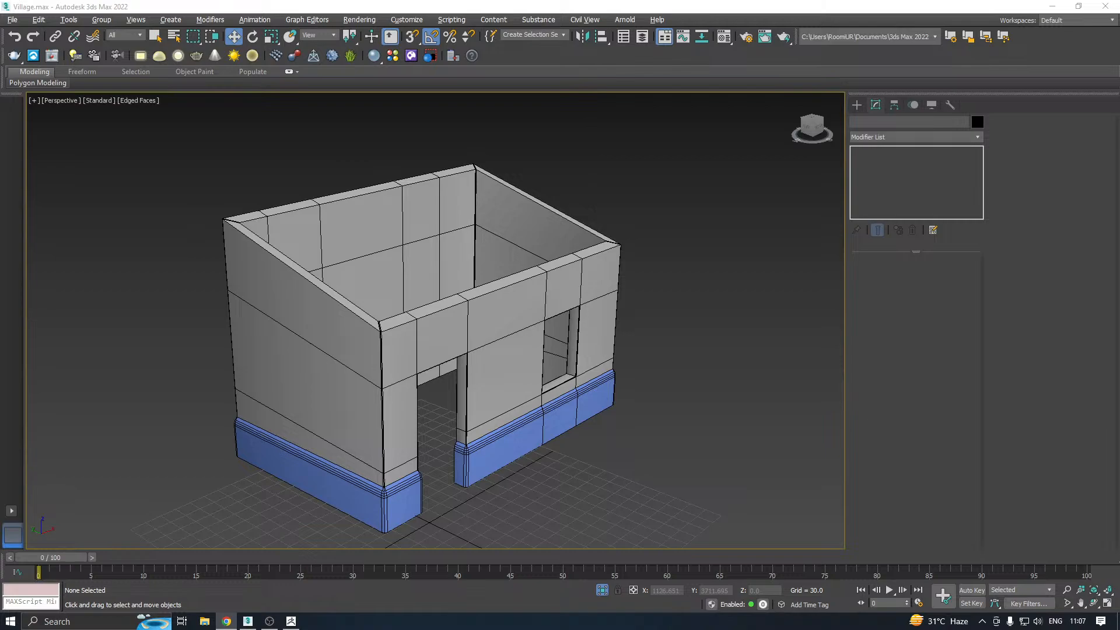
# Select the house walls, show the complete house with its roof and props, and isolate the walls again
pyautogui.scroll(3, 497, 260)
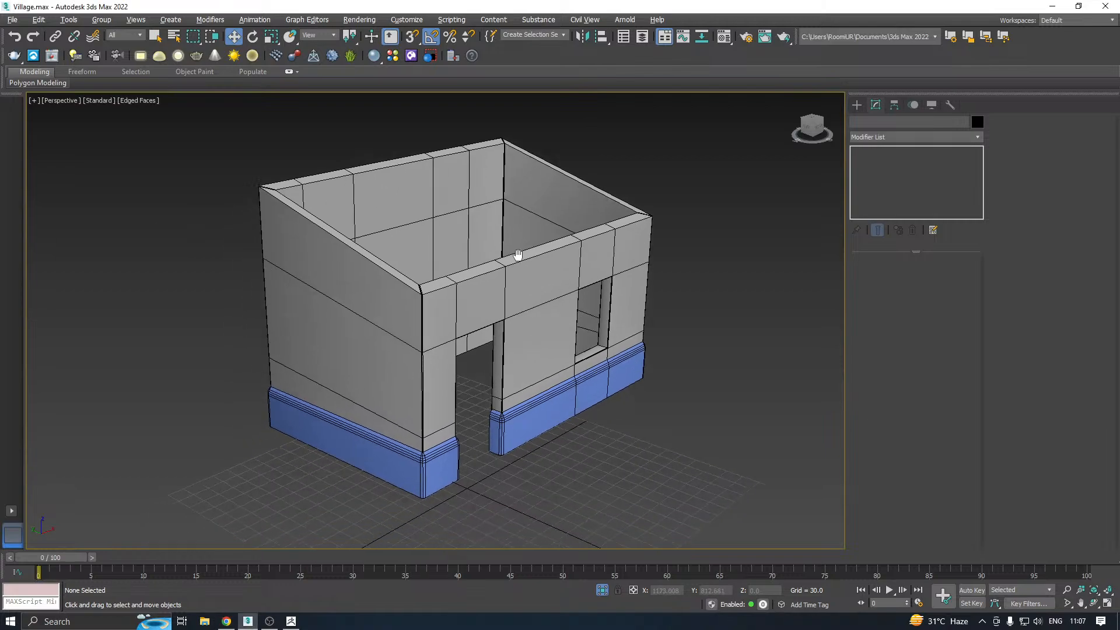
pyautogui.click(532, 377)
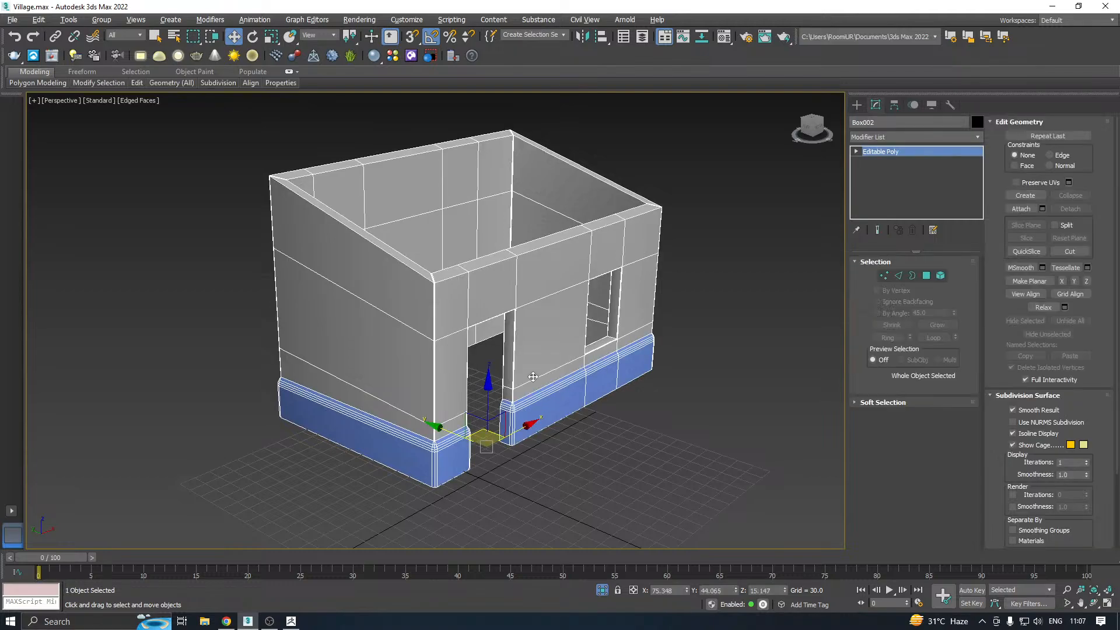
pyautogui.click(602, 591)
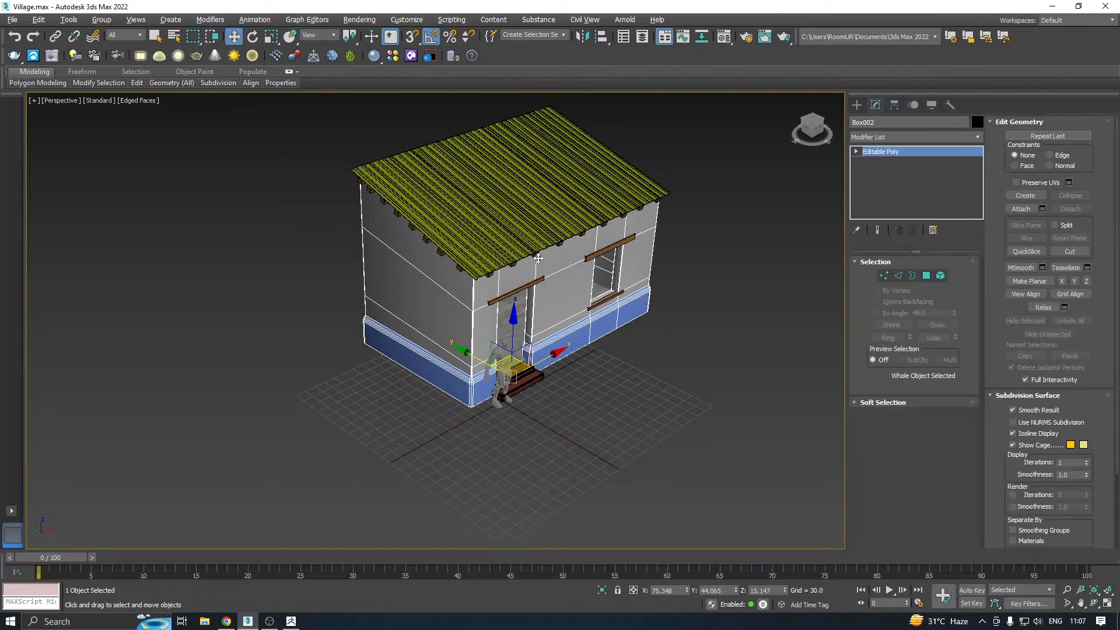
pyautogui.keyDown('alt'); pyautogui.moveTo(556, 275); pyautogui.dragTo(598, 223, button='middle'); pyautogui.keyUp('alt')
pyautogui.scroll(3, 582, 290)
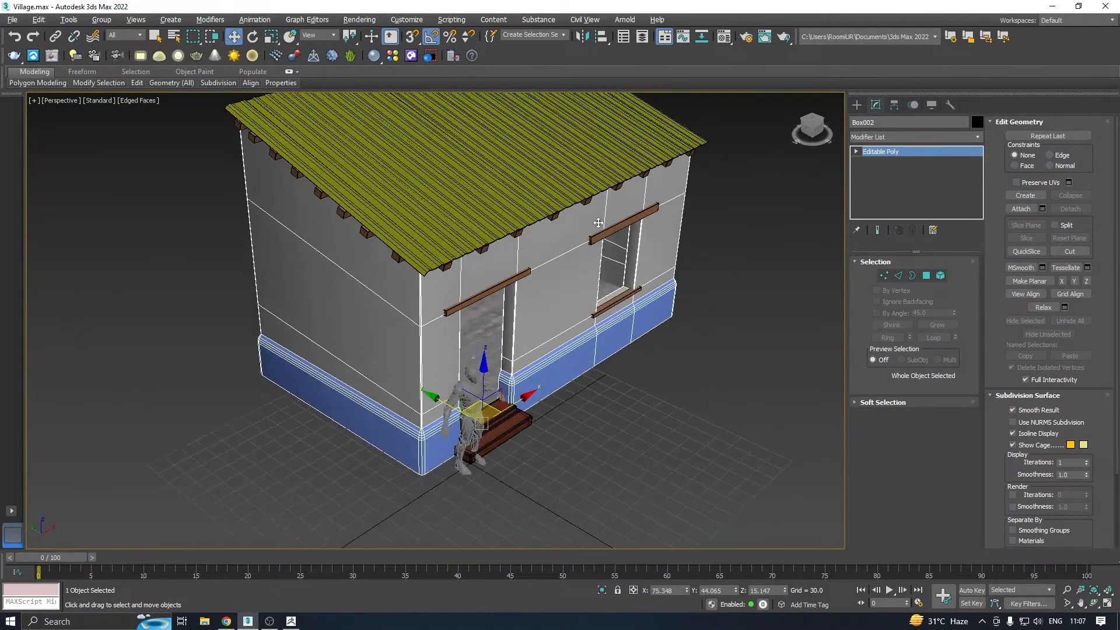
pyautogui.click(603, 590)
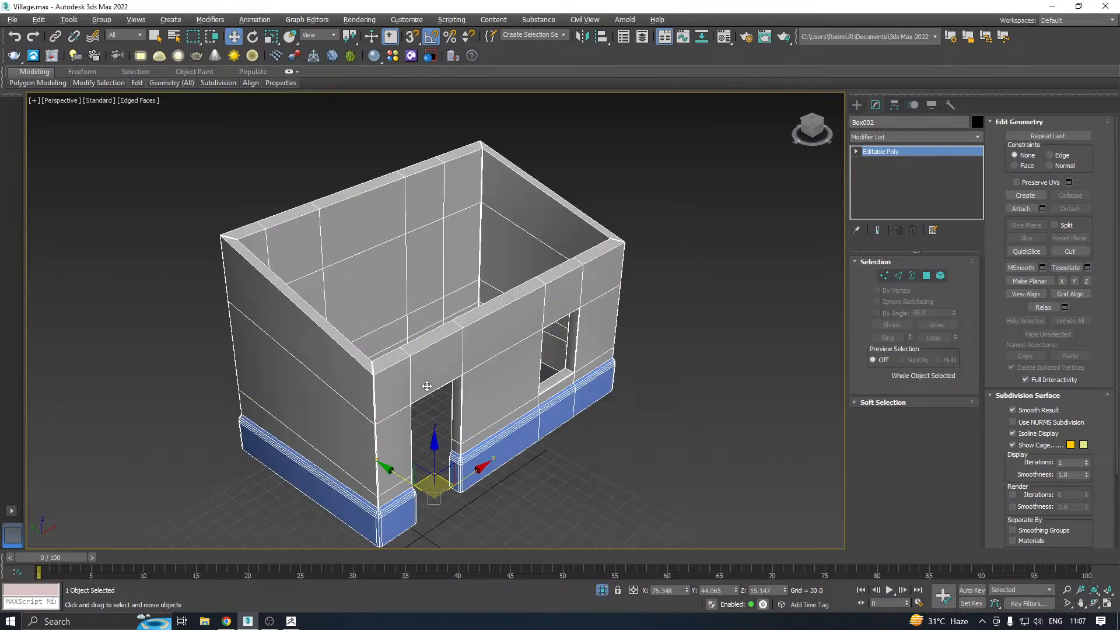
# Inspect the isolated walls and the edges around the door and window openings from several angles
pyautogui.keyDown('alt'); pyautogui.moveTo(482, 368); pyautogui.dragTo(493, 295, button='middle'); pyautogui.keyUp('alt')
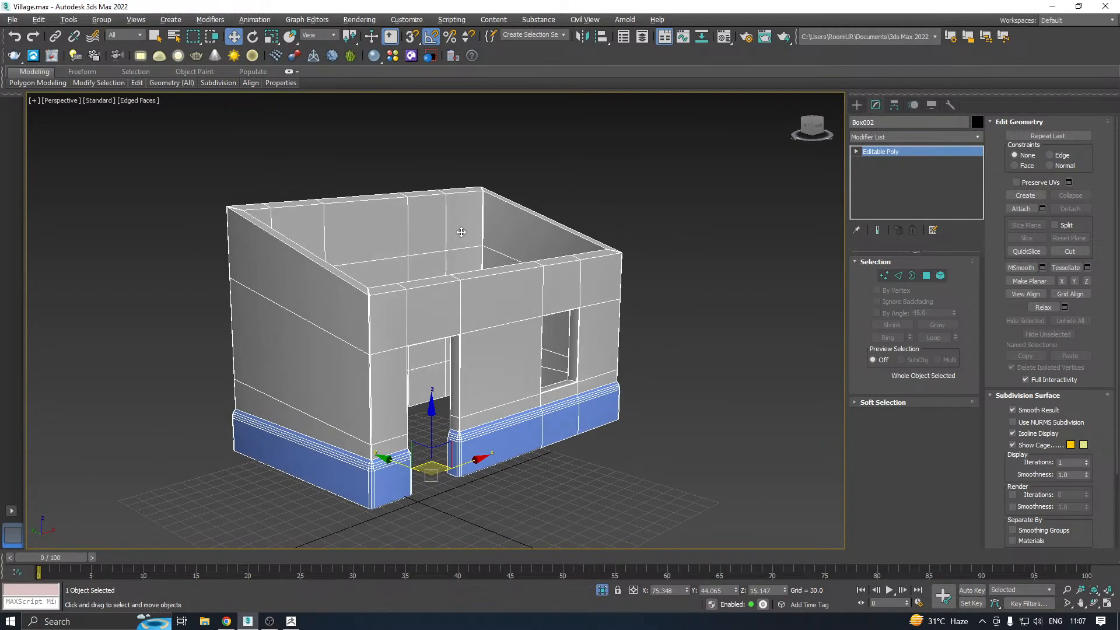
pyautogui.keyDown('alt'); pyautogui.moveTo(461, 232); pyautogui.dragTo(445, 232, button='middle'); pyautogui.keyUp('alt')
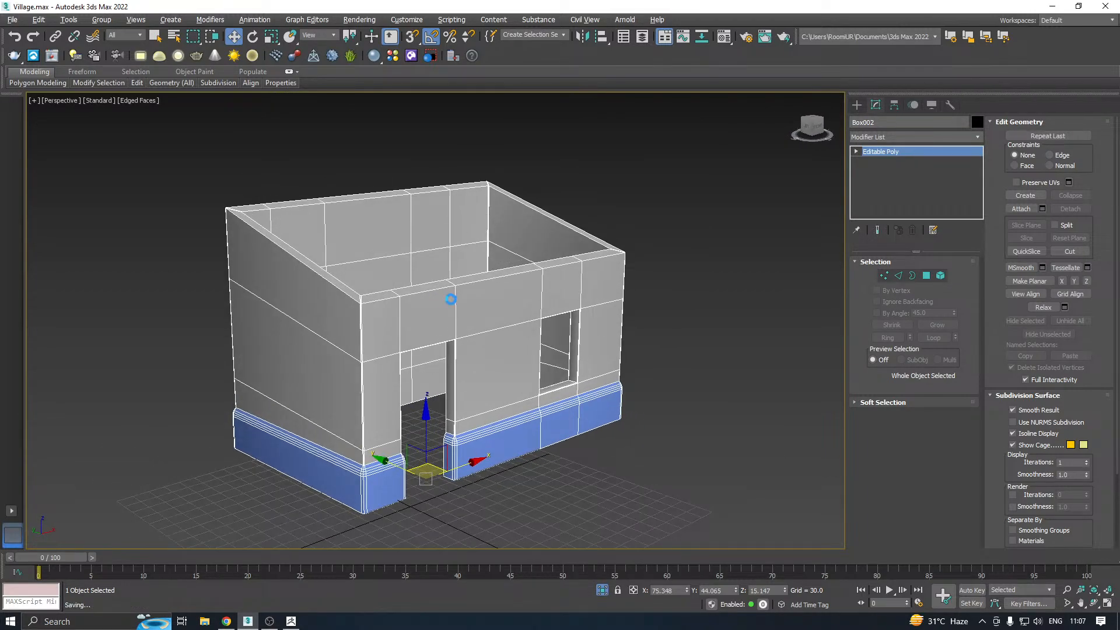
pyautogui.moveTo(436, 298)
pyautogui.keyDown('alt'); pyautogui.mouseDown(button='middle')
pyautogui.moveTo(452, 294)
pyautogui.moveTo(442, 278)
pyautogui.mouseUp(button='middle'); pyautogui.keyUp('alt')
pyautogui.rightClick(539, 286)
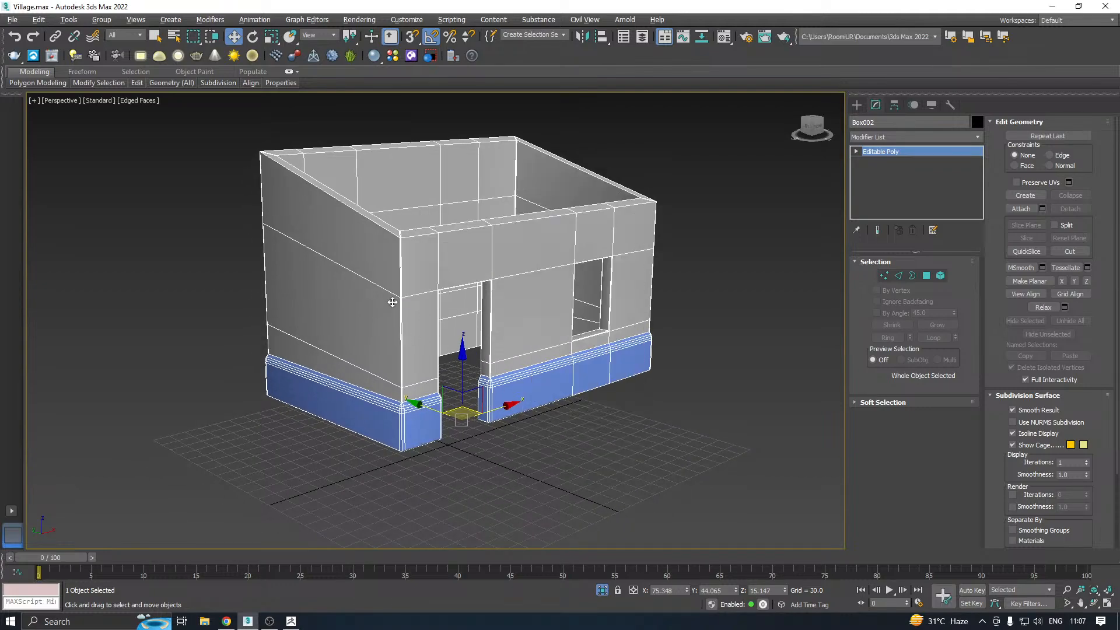
pyautogui.scroll(3, 435, 306)
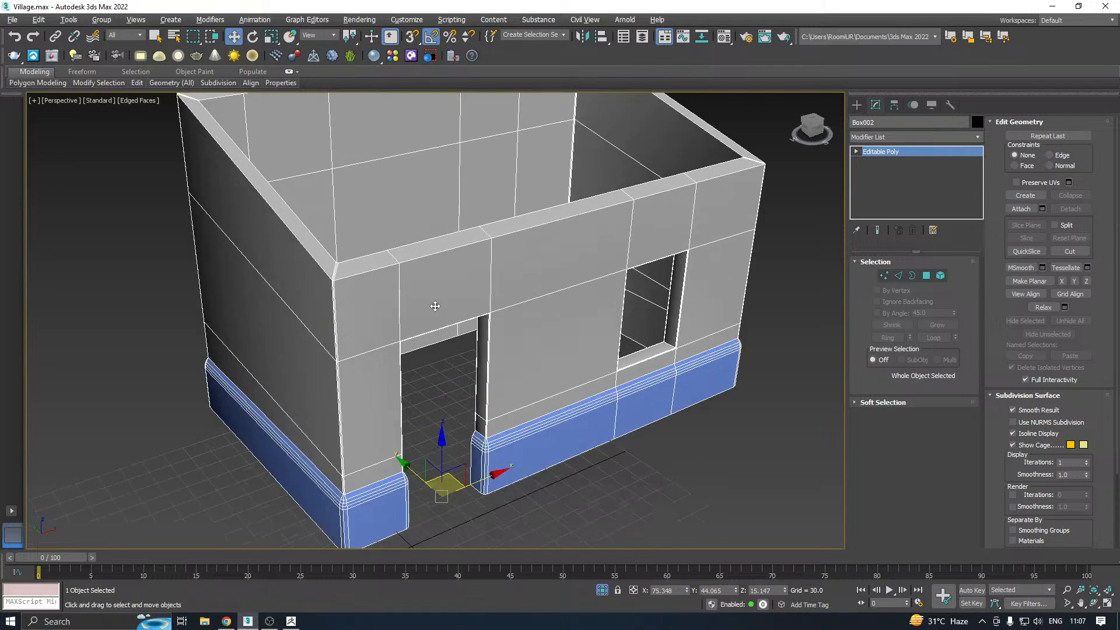
pyautogui.moveTo(537, 271)
pyautogui.keyDown('alt'); pyautogui.mouseDown(button='middle')
pyautogui.moveTo(537, 251)
pyautogui.moveTo(543, 274)
pyautogui.moveTo(543, 264)
pyautogui.mouseUp(button='middle'); pyautogui.keyUp('alt')
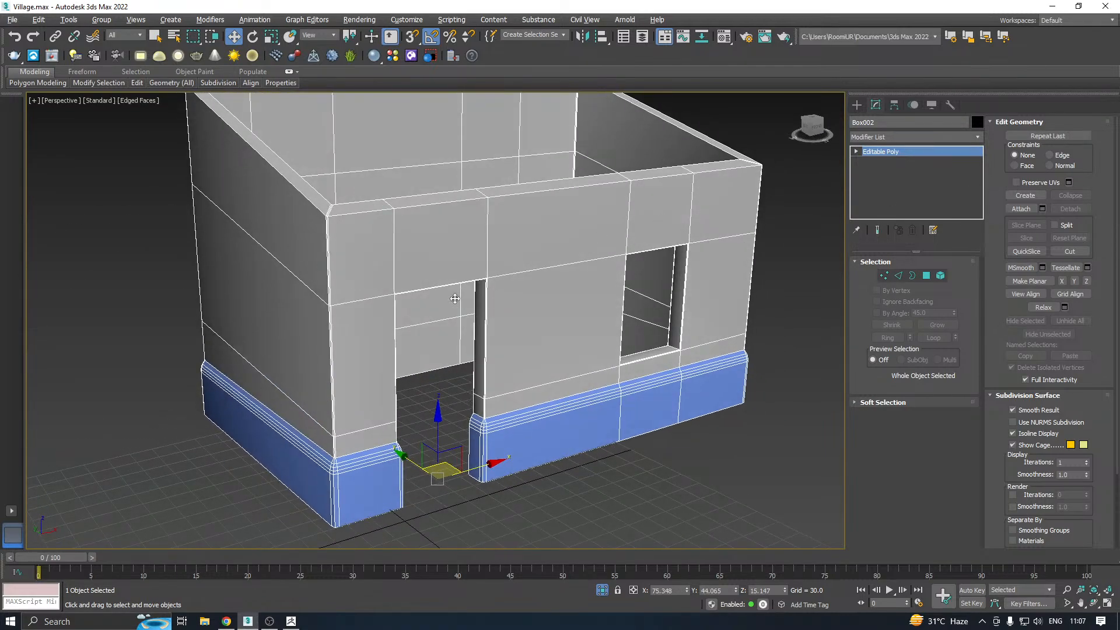
pyautogui.keyDown('alt'); pyautogui.moveTo(602, 365); pyautogui.dragTo(518, 328, button='middle'); pyautogui.keyUp('alt')
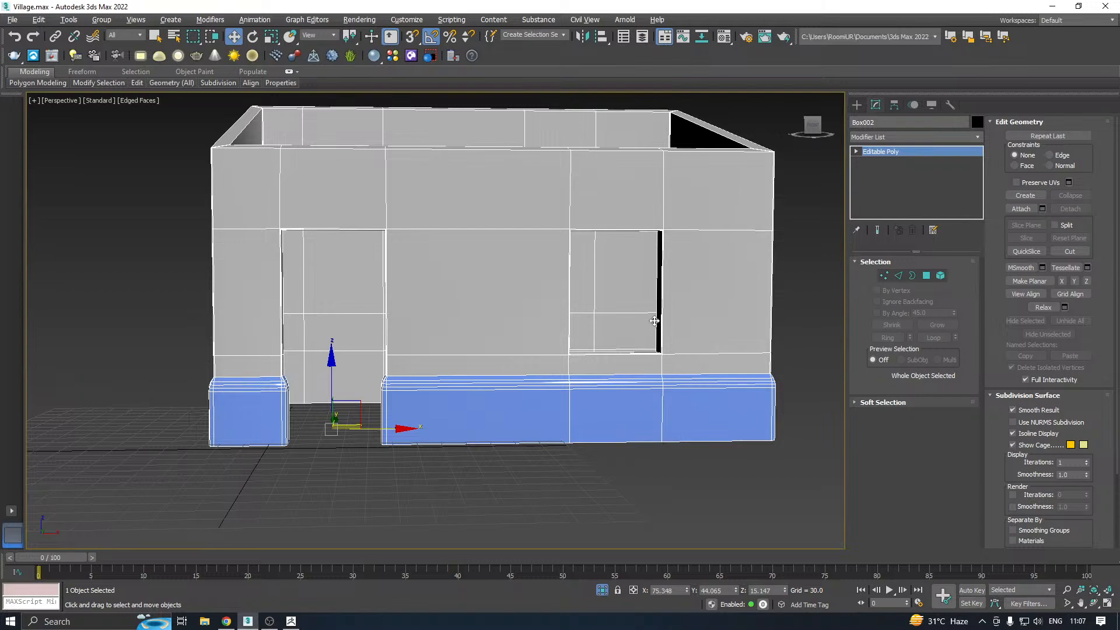
pyautogui.moveTo(532, 332)
pyautogui.keyDown('alt'); pyautogui.mouseDown(button='middle')
pyautogui.moveTo(513, 345)
pyautogui.moveTo(525, 349)
pyautogui.mouseUp(button='middle'); pyautogui.keyUp('alt')
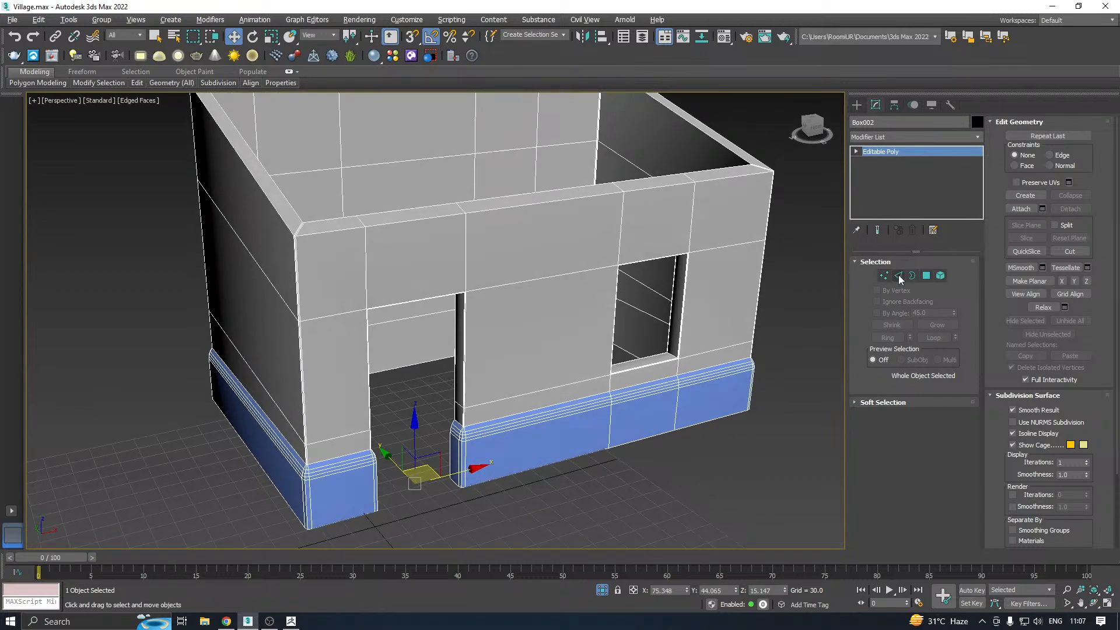
# Work at edge level and use SwiftLoop to insert vertical supporting edge loops tight against both sides of the doorway
pyautogui.click(898, 276)
pyautogui.keyDown('alt'); pyautogui.moveTo(562, 305); pyautogui.dragTo(449, 310, button='middle'); pyautogui.keyUp('alt')
pyautogui.keyDown('alt'); pyautogui.moveTo(584, 255); pyautogui.dragTo(59, 319, button='middle'); pyautogui.keyUp('alt')
pyautogui.moveTo(137, 87)
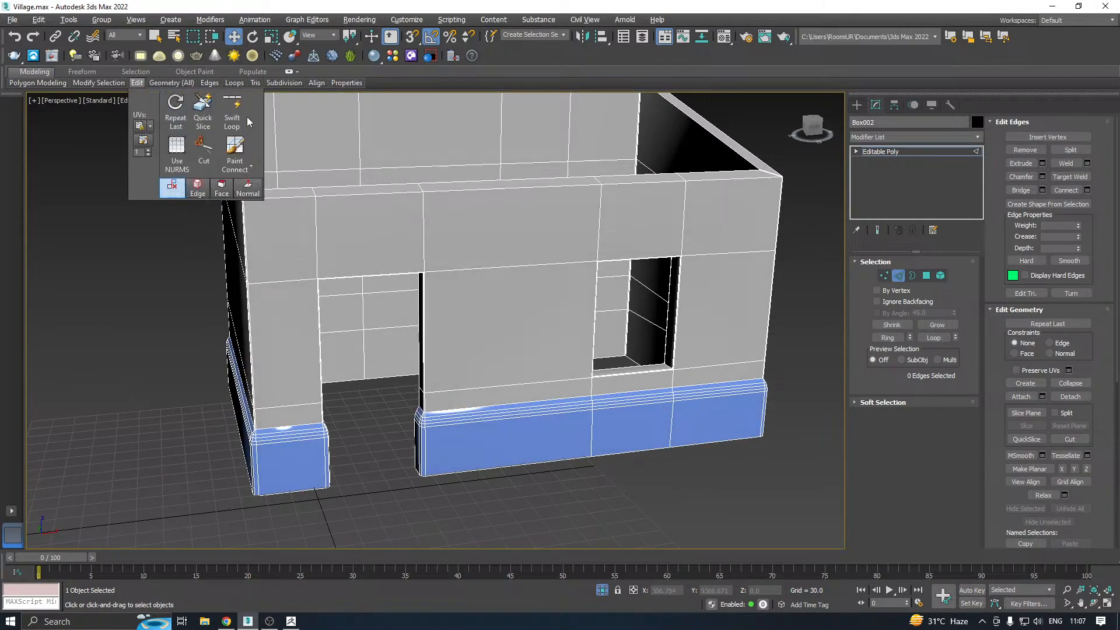
pyautogui.click(239, 111)
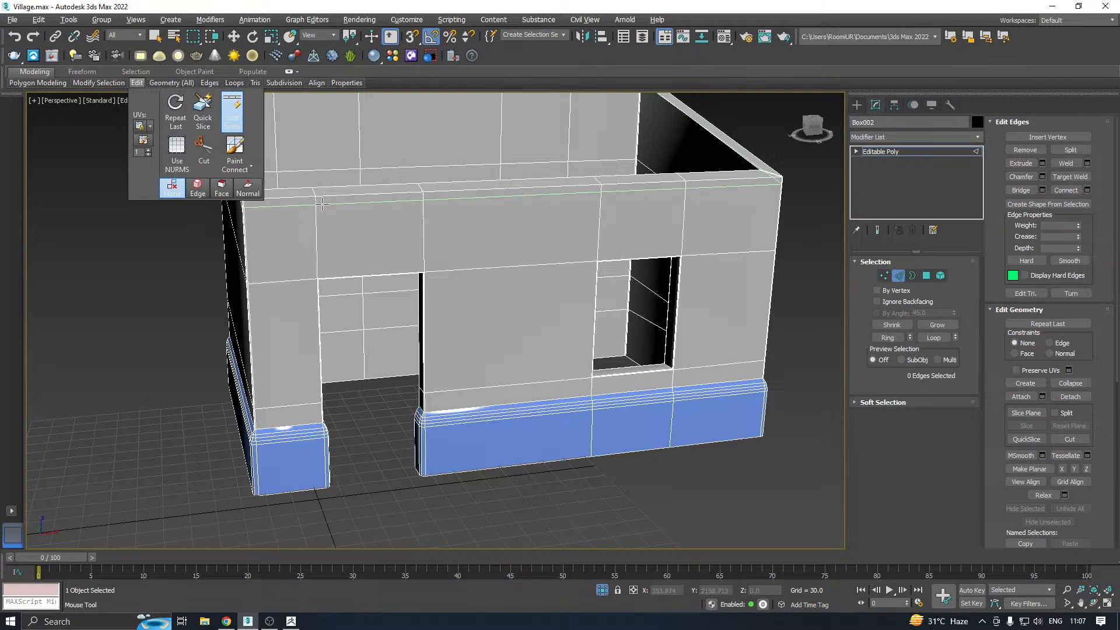
pyautogui.keyDown('alt'); pyautogui.moveTo(320, 185); pyautogui.dragTo(322, 204, button='middle'); pyautogui.keyUp('alt')
pyautogui.scroll(5, 320, 219)
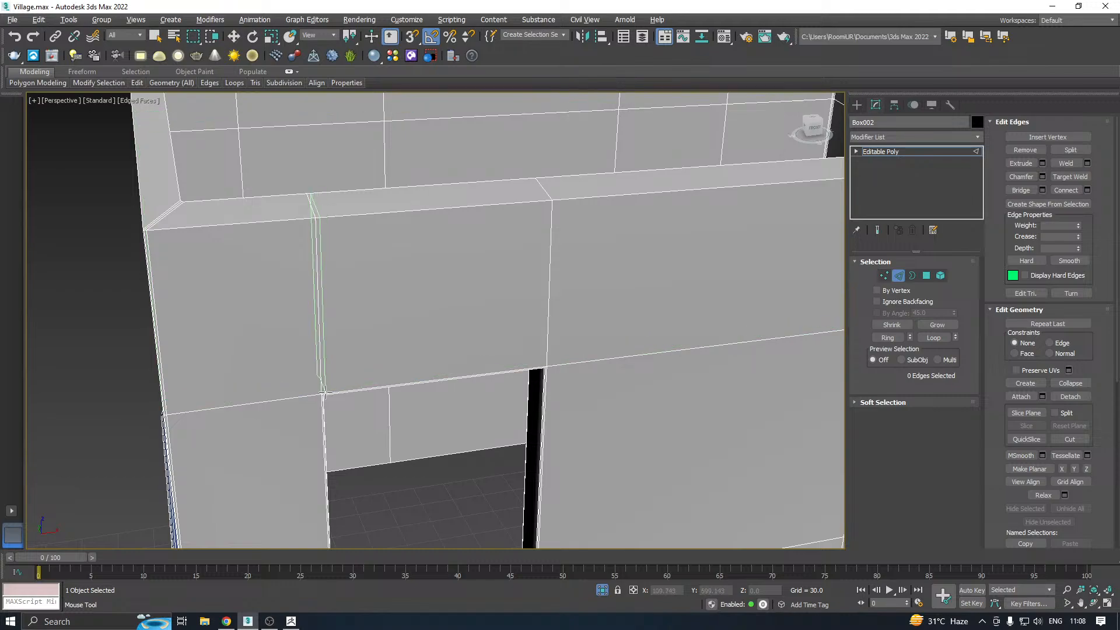
pyautogui.click(325, 393)
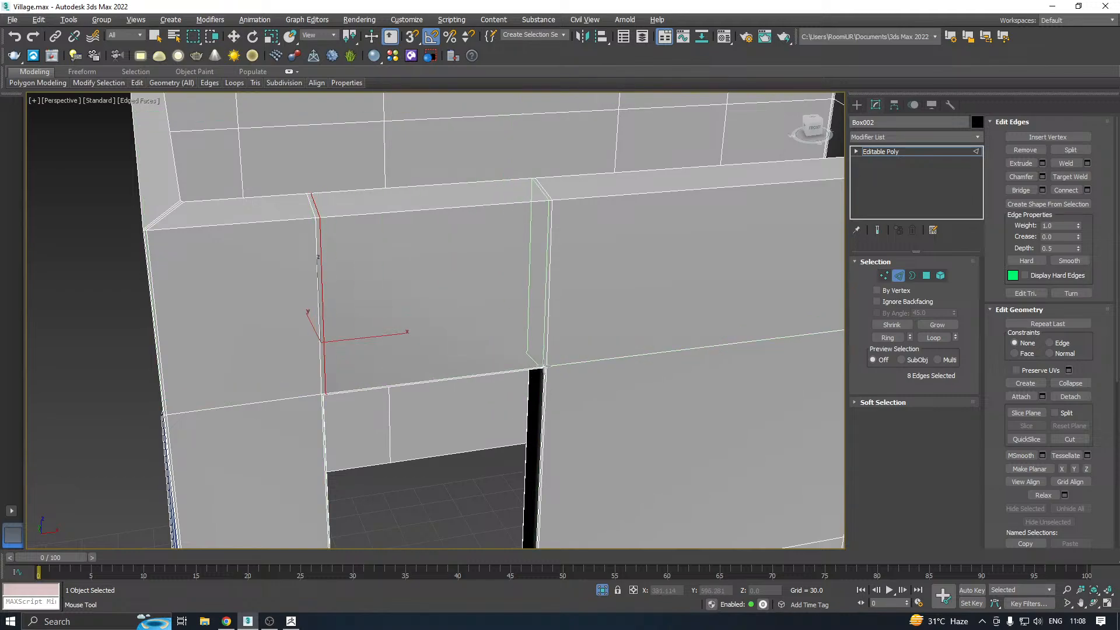
pyautogui.click(543, 366)
# Insert supporting edge loops around the wall tops, close to the outer and inner rim edges
pyautogui.scroll(-4, 344, 281)
pyautogui.keyDown('alt'); pyautogui.moveTo(343, 280); pyautogui.dragTo(402, 264, button='middle'); pyautogui.keyUp('alt')
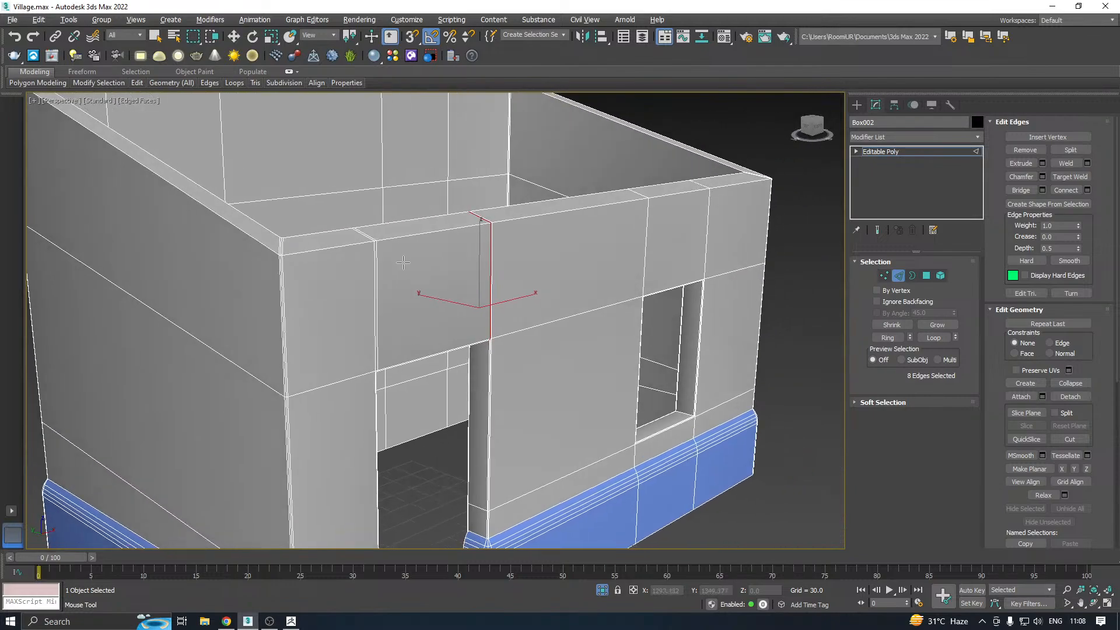
pyautogui.scroll(3, 291, 252)
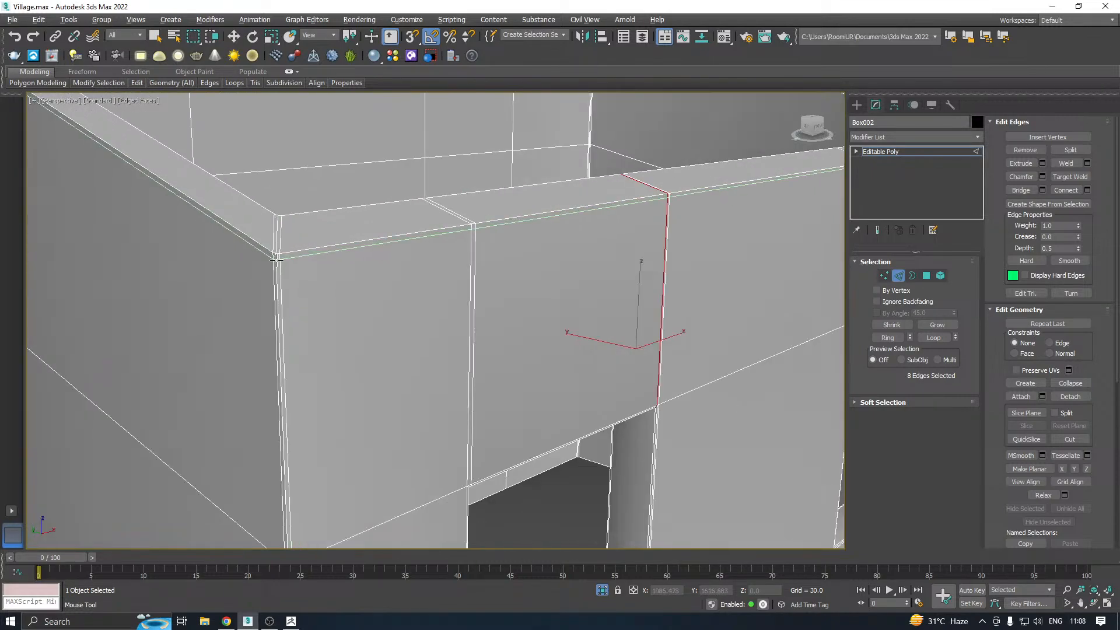
pyautogui.click(277, 255)
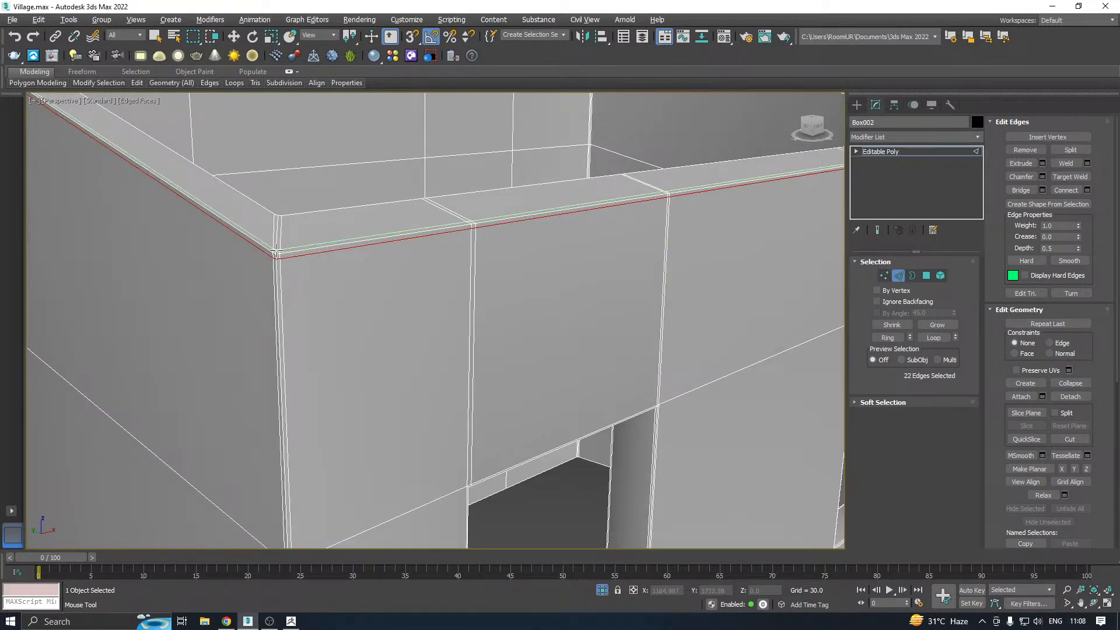
pyautogui.click(276, 251)
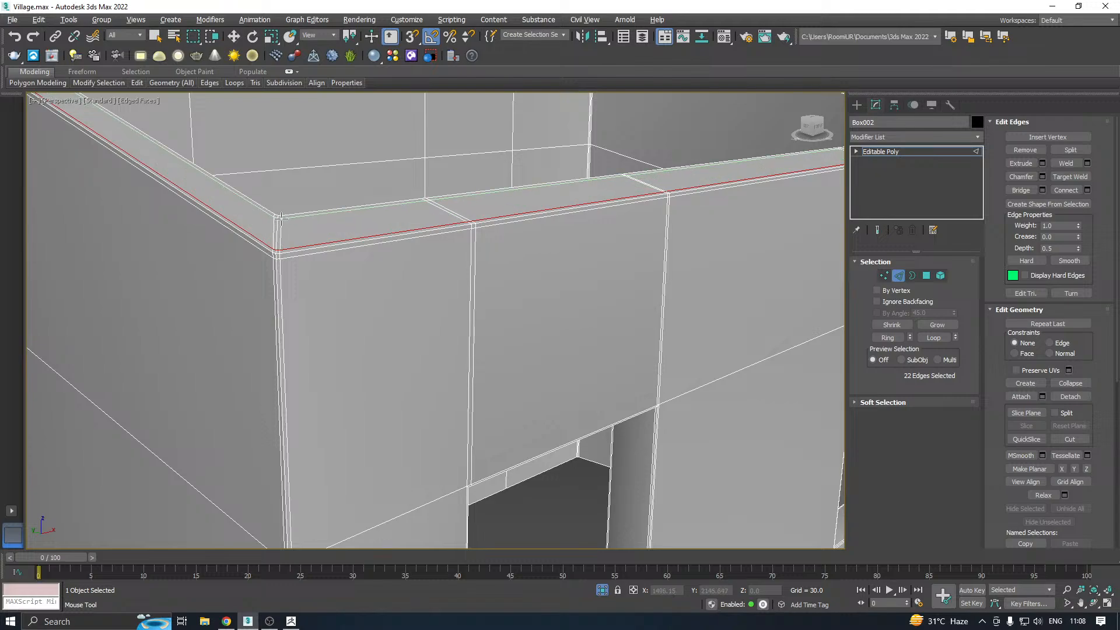
pyautogui.click(281, 219)
# Insert a horizontal supporting edge loop around the walls just above the blue plinth
pyautogui.scroll(-3, 281, 218)
pyautogui.keyDown('alt'); pyautogui.moveTo(461, 244); pyautogui.dragTo(437, 218, button='middle'); pyautogui.keyUp('alt')
pyautogui.keyDown('alt'); pyautogui.moveTo(405, 409); pyautogui.dragTo(448, 404, button='middle'); pyautogui.keyUp('alt')
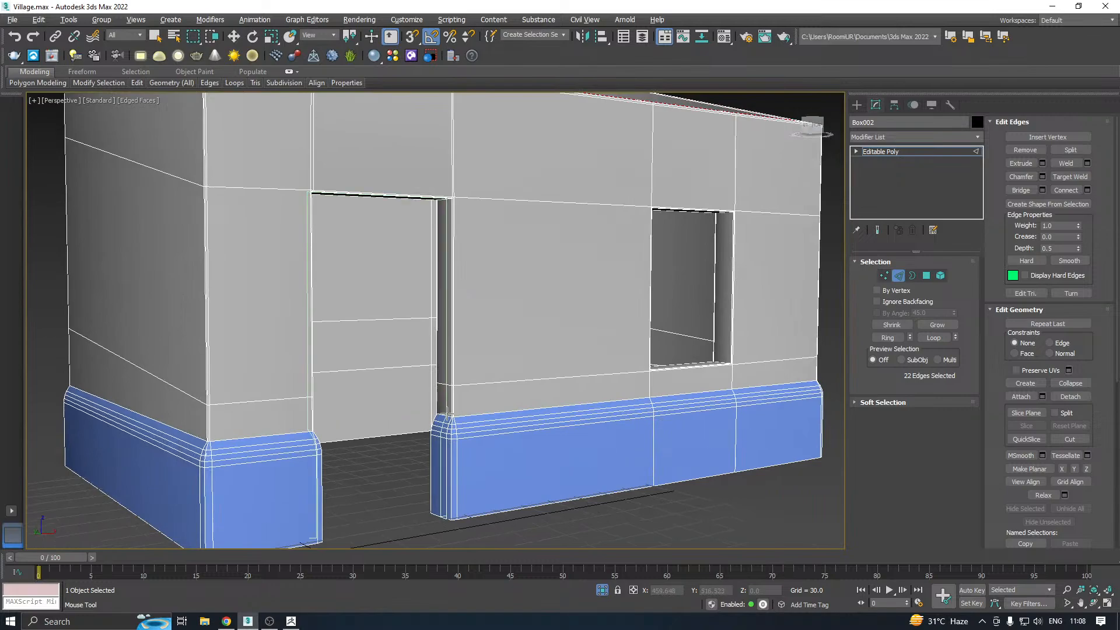
pyautogui.scroll(2, 449, 414)
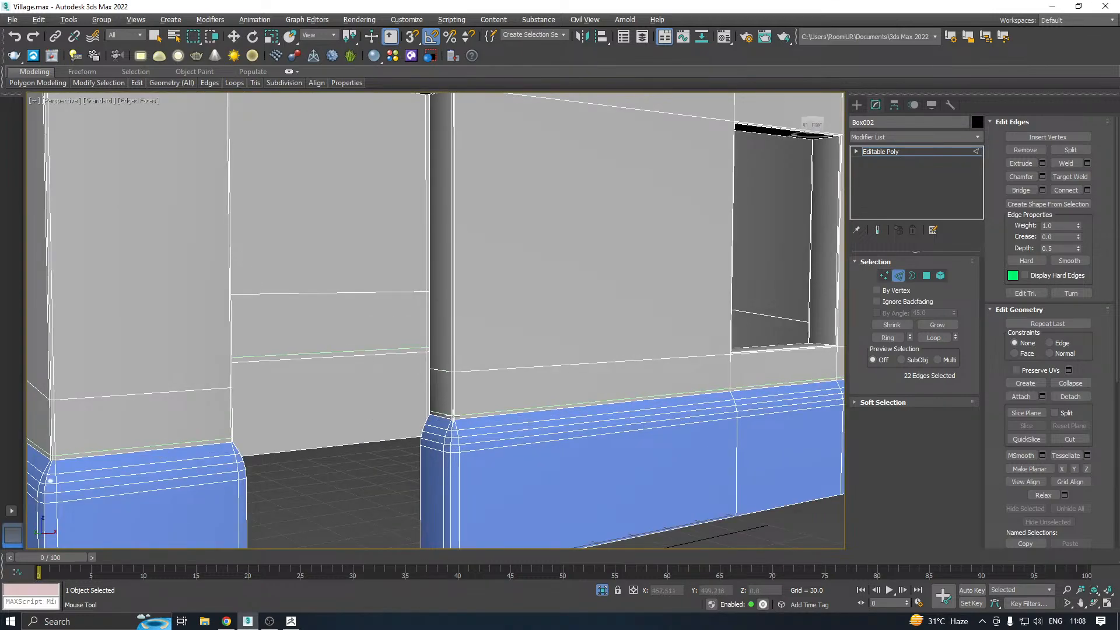
pyautogui.scroll(-4, 452, 415)
pyautogui.keyDown('alt'); pyautogui.moveTo(453, 415); pyautogui.dragTo(526, 351, button='middle'); pyautogui.keyUp('alt')
# Insert supporting edge loops around the upper corners of the window opening, close to its top and side edges
pyautogui.keyDown('alt'); pyautogui.moveTo(509, 271); pyautogui.dragTo(526, 237, button='middle'); pyautogui.keyUp('alt')
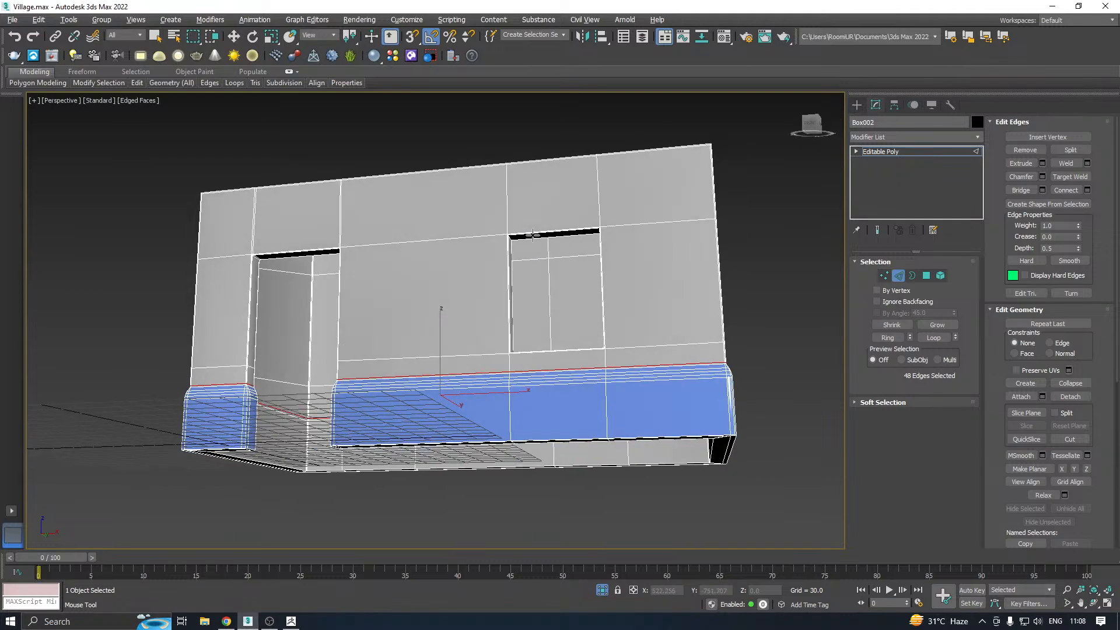
pyautogui.scroll(4, 526, 238)
pyautogui.scroll(3, 473, 234)
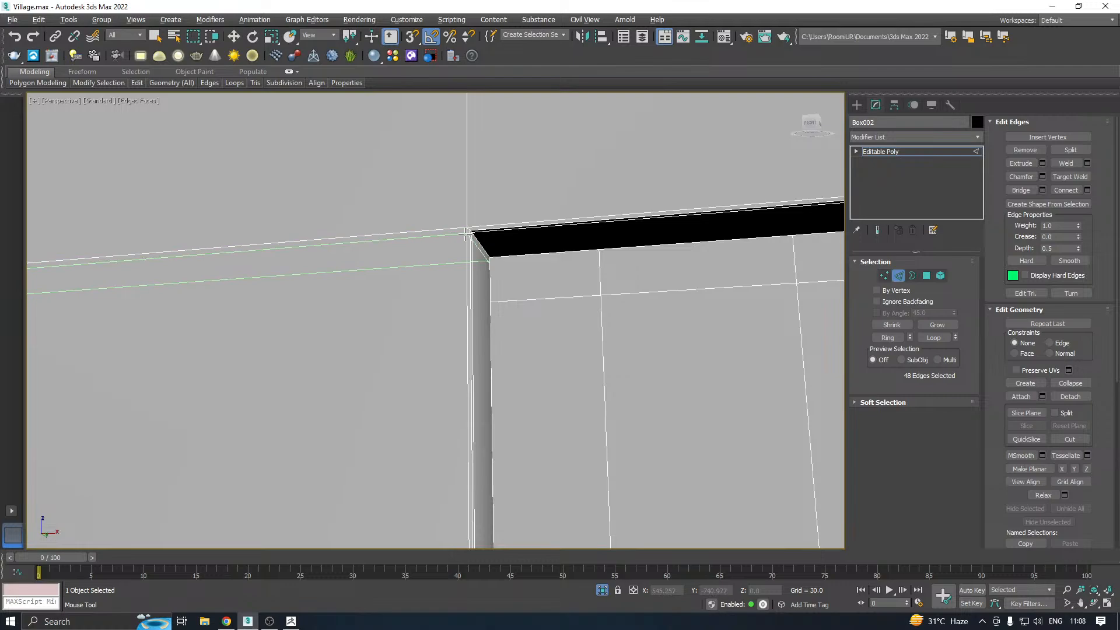
pyautogui.click(467, 233)
pyautogui.scroll(-2, 470, 224)
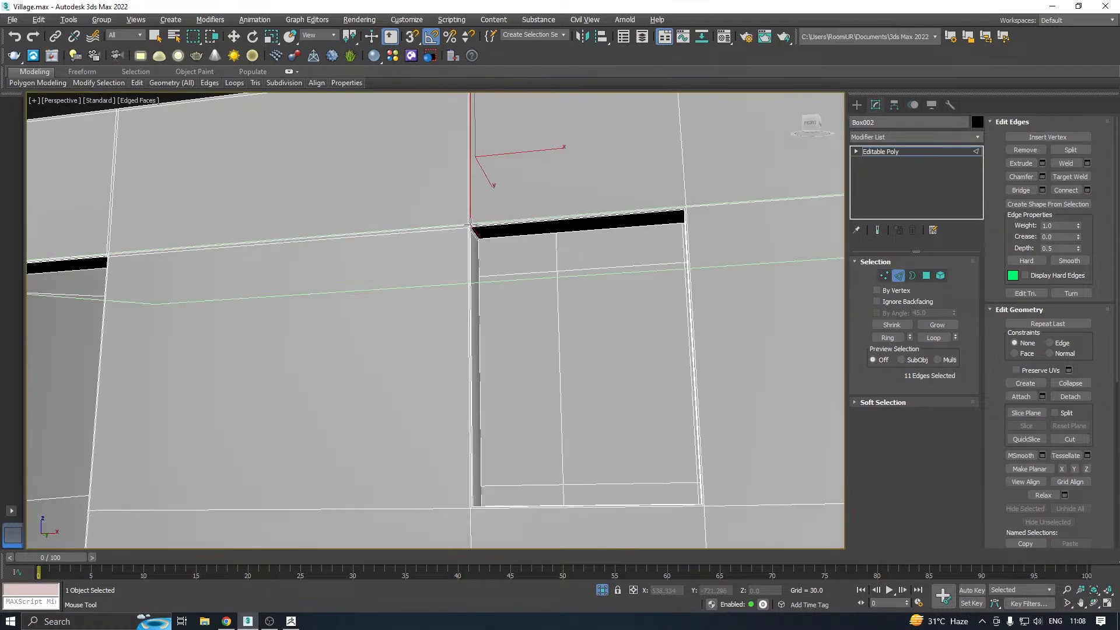
pyautogui.scroll(3, 681, 205)
pyautogui.click(686, 208)
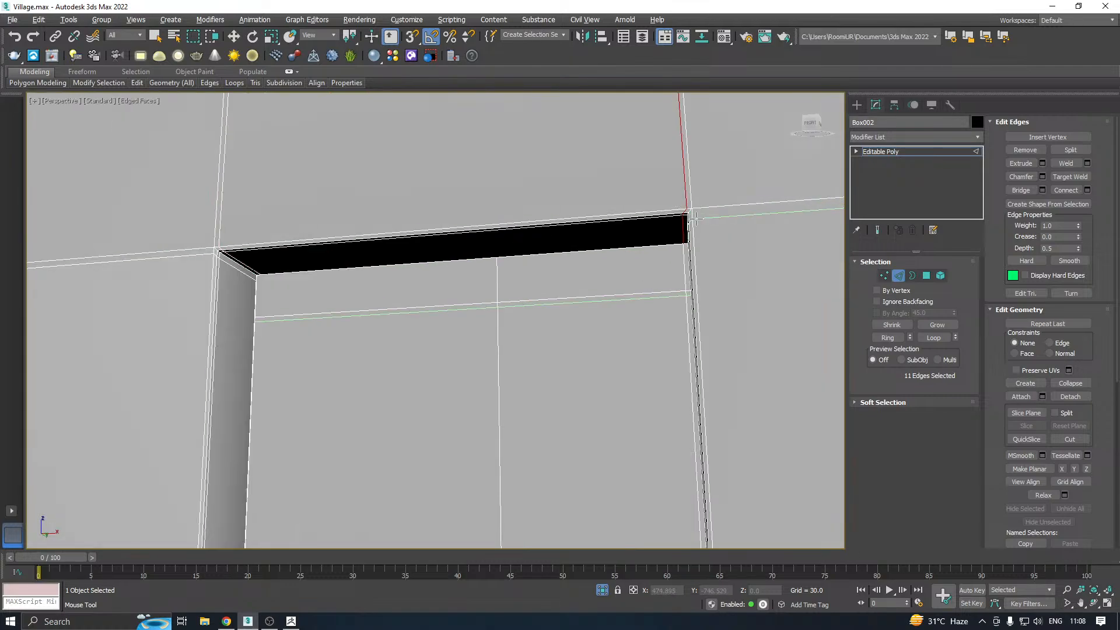
pyautogui.click(696, 215)
pyautogui.scroll(-3, 696, 233)
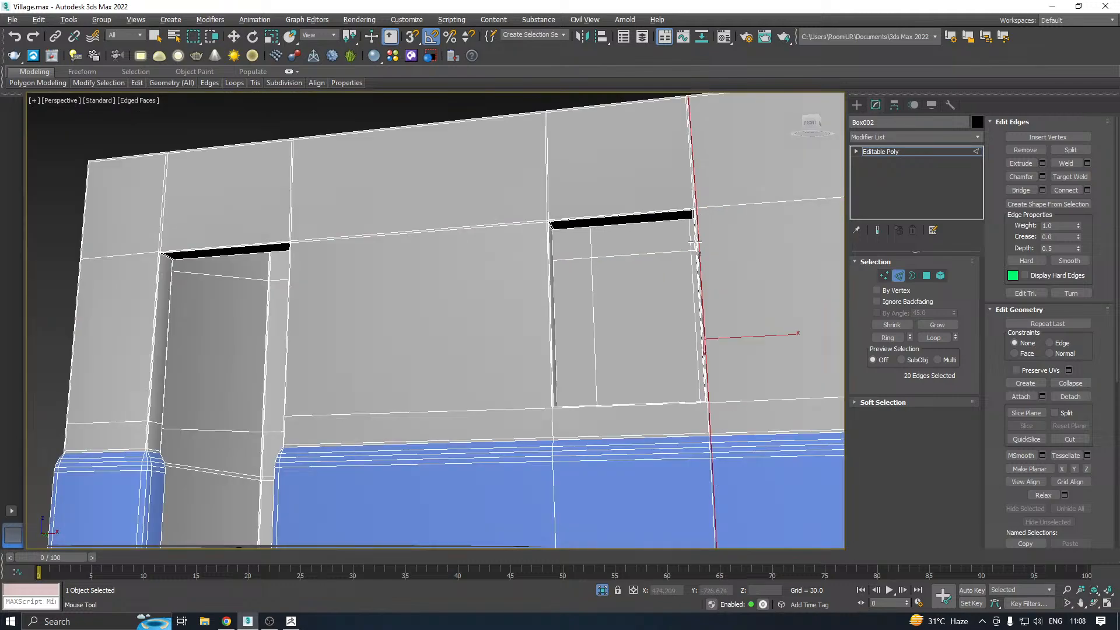
# Insert horizontal and vertical supporting edge loops at both lower corners of the window opening, and leave SwiftLoop
pyautogui.keyDown('alt'); pyautogui.moveTo(694, 242); pyautogui.dragTo(626, 227, button='middle'); pyautogui.keyUp('alt')
pyautogui.scroll(3, 626, 295)
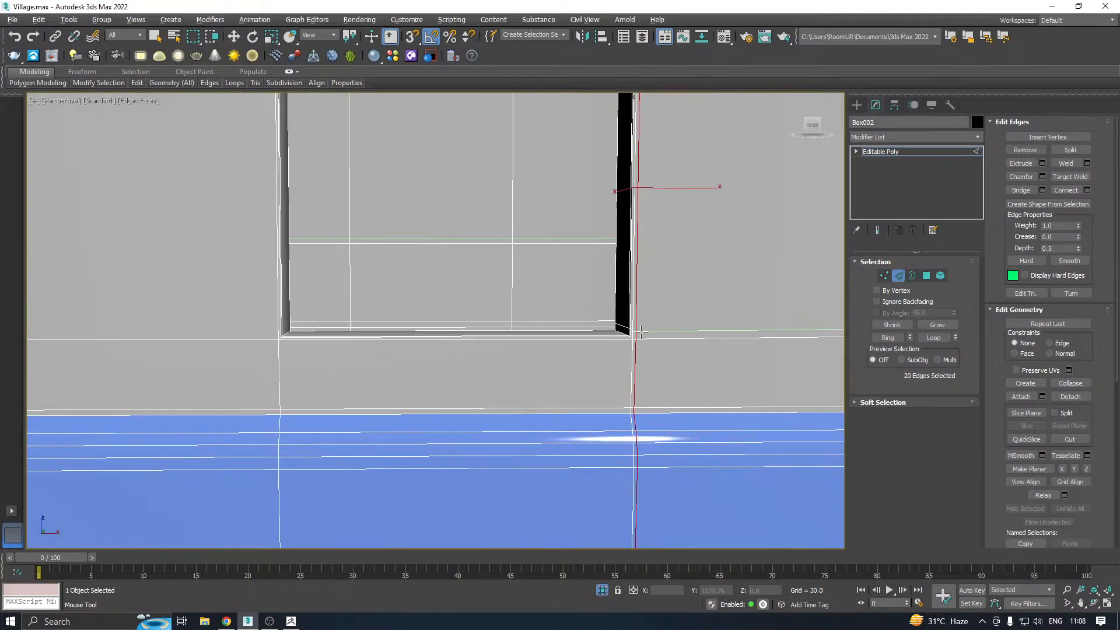
pyautogui.click(641, 333)
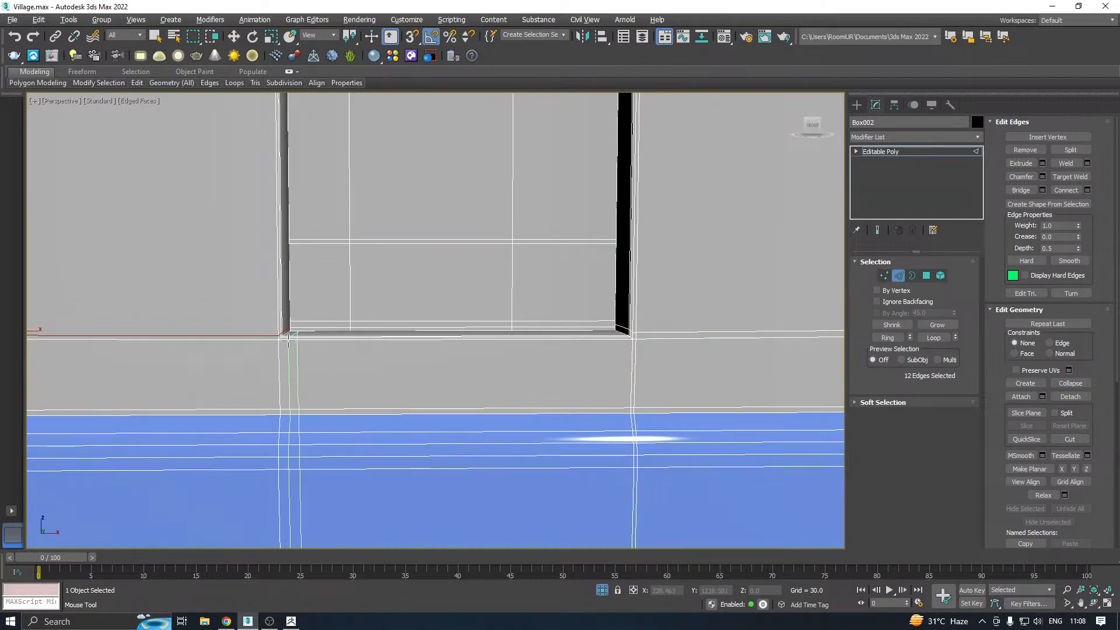
pyautogui.click(284, 337)
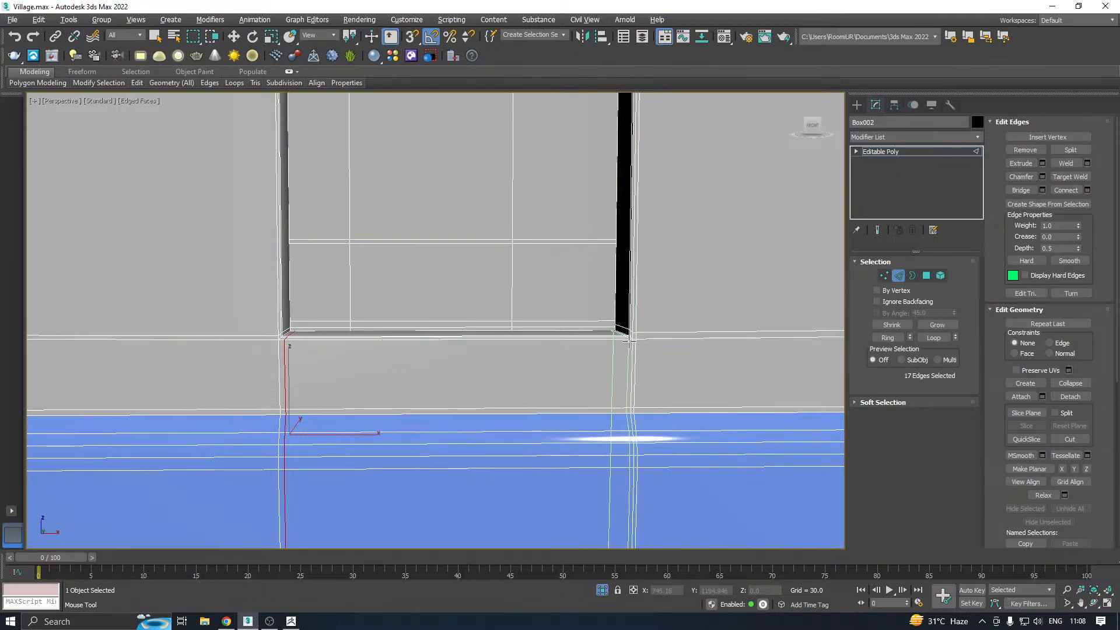
pyautogui.scroll(-5, 630, 340)
pyautogui.press('w')
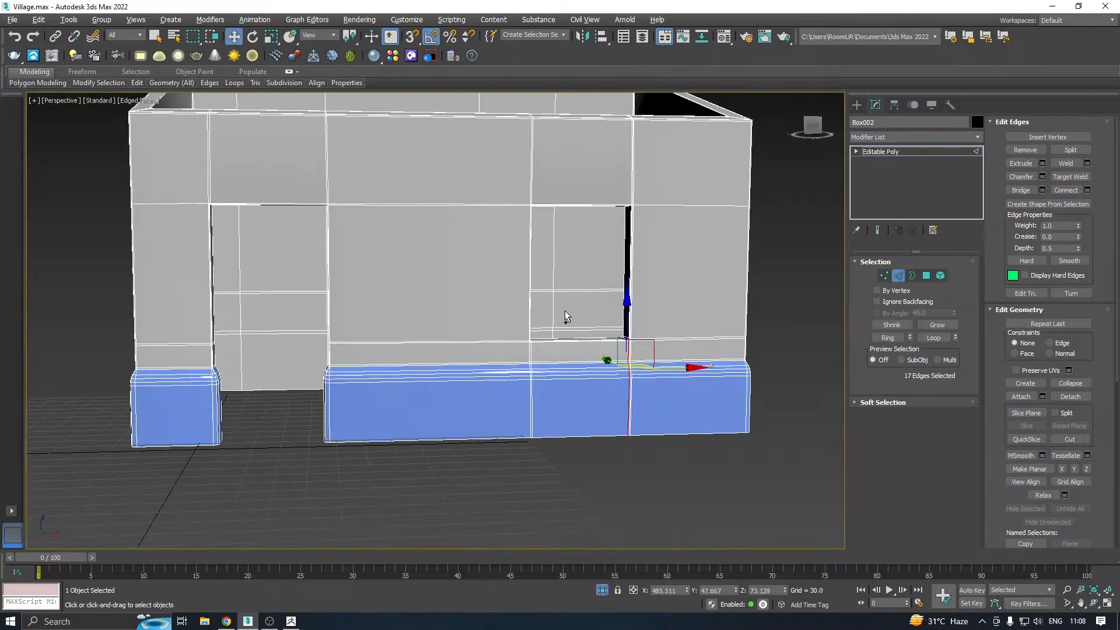
# Use SwiftLoop to insert a supporting edge loop around the bottom edge of the plinth
pyautogui.keyDown('alt'); pyautogui.moveTo(565, 317); pyautogui.dragTo(613, 322, button='middle'); pyautogui.keyUp('alt')
pyautogui.keyDown('alt'); pyautogui.moveTo(540, 282); pyautogui.dragTo(261, 197, button='middle'); pyautogui.keyUp('alt')
pyautogui.click(138, 83)
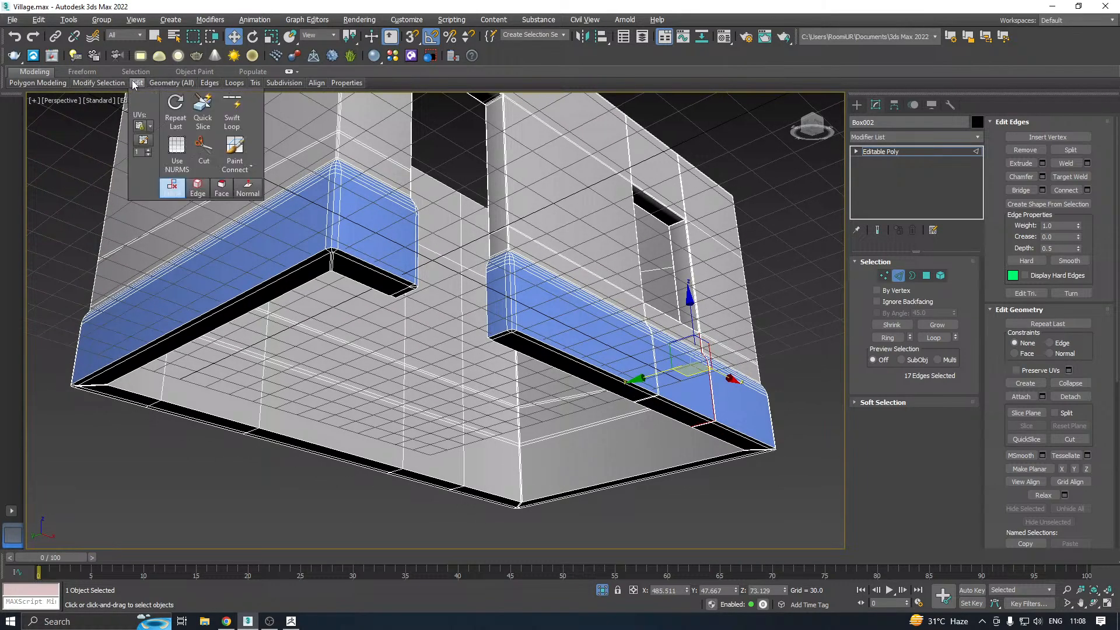
pyautogui.click(232, 114)
pyautogui.click(703, 360)
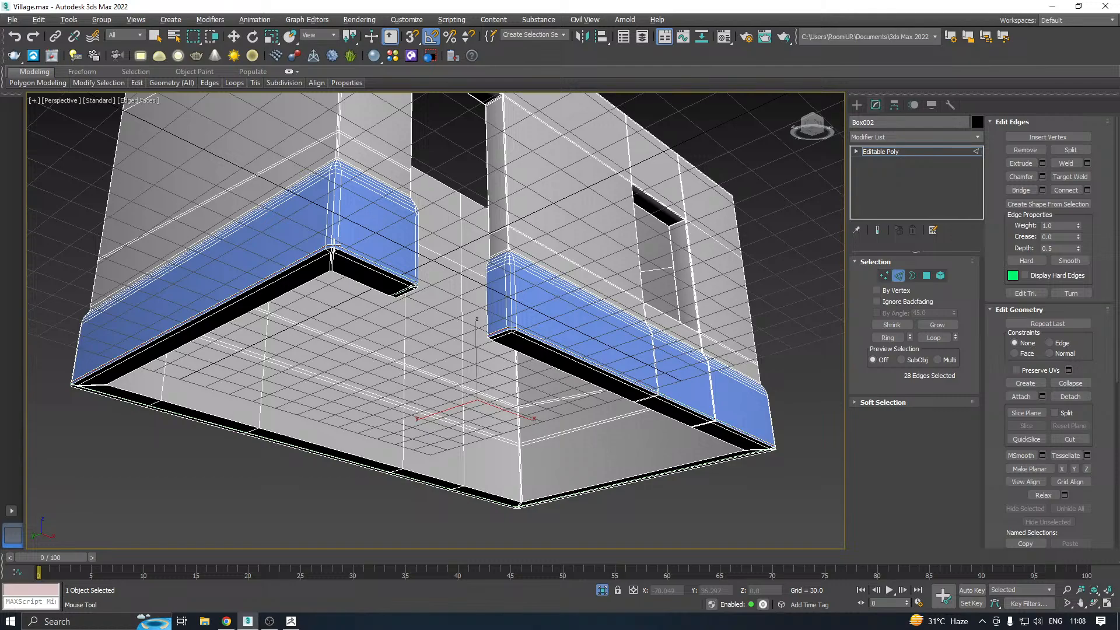
# Check the supporting loops at the inner top corner of the walls, and leave SwiftLoop
pyautogui.scroll(-4, 334, 245)
pyautogui.keyDown('alt'); pyautogui.moveTo(333, 245); pyautogui.dragTo(280, 332, button='middle'); pyautogui.keyUp('alt')
pyautogui.moveTo(300, 193); pyautogui.dragTo(373, 327, button='middle')
pyautogui.scroll(4, 454, 181)
pyautogui.scroll(2, 451, 193)
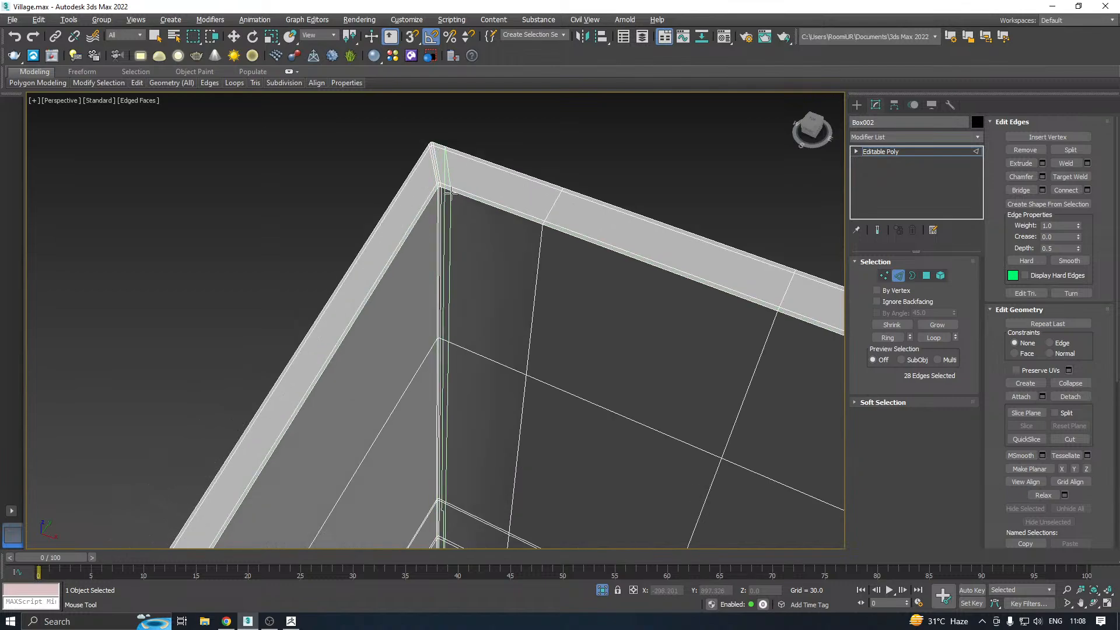
pyautogui.scroll(-6, 448, 193)
pyautogui.press('w')
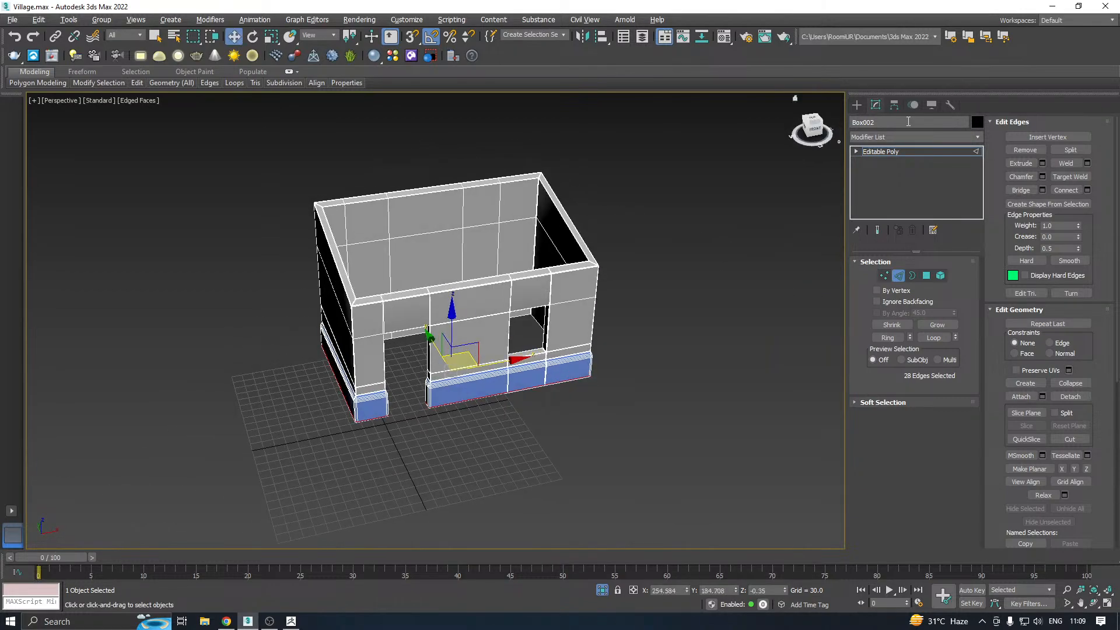
# Apply a TurboSmooth modifier with 2 iterations to the village house walls
pyautogui.click(928, 154)
pyautogui.click(916, 136)
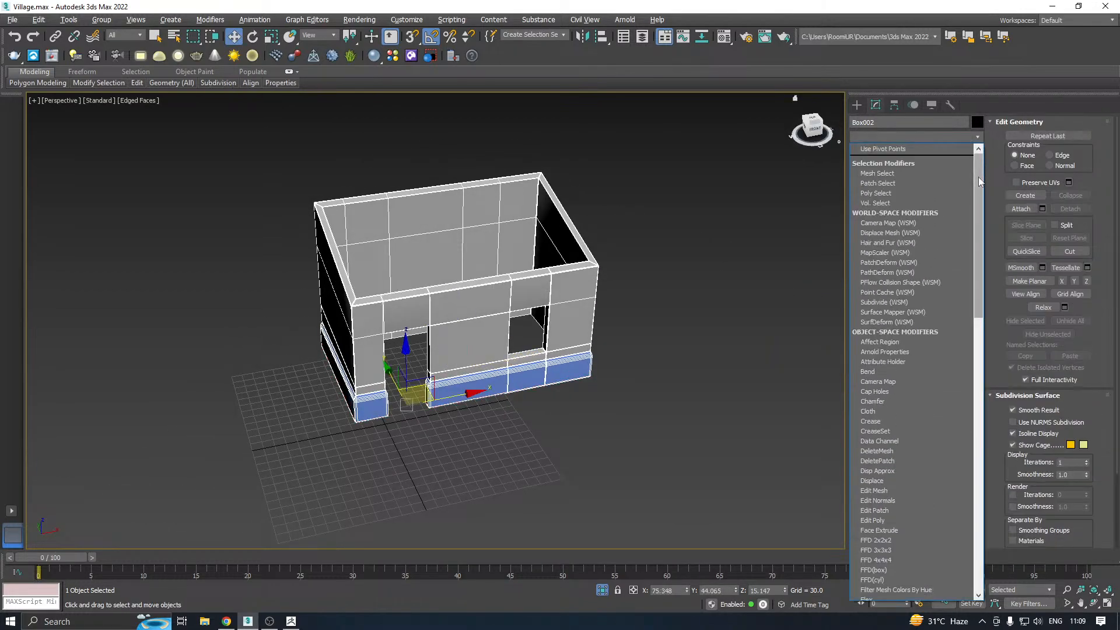
pyautogui.moveTo(978, 177); pyautogui.dragTo(998, 478)
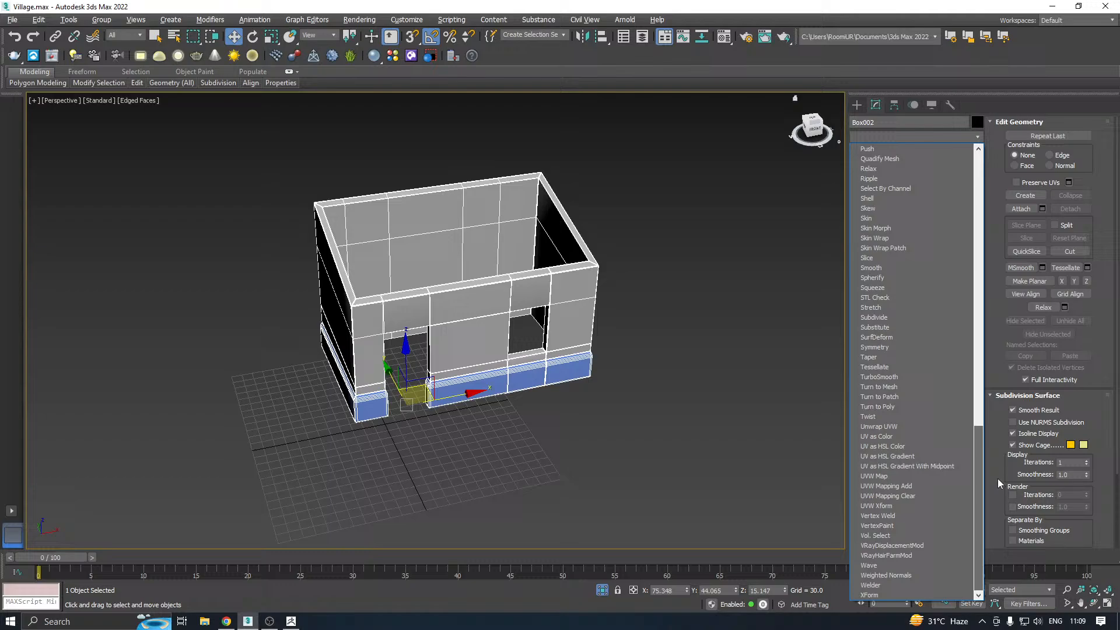
pyautogui.click(879, 377)
pyautogui.keyDown('alt'); pyautogui.moveTo(617, 337); pyautogui.dragTo(594, 321, button='middle'); pyautogui.keyUp('alt')
pyautogui.scroll(4, 464, 293)
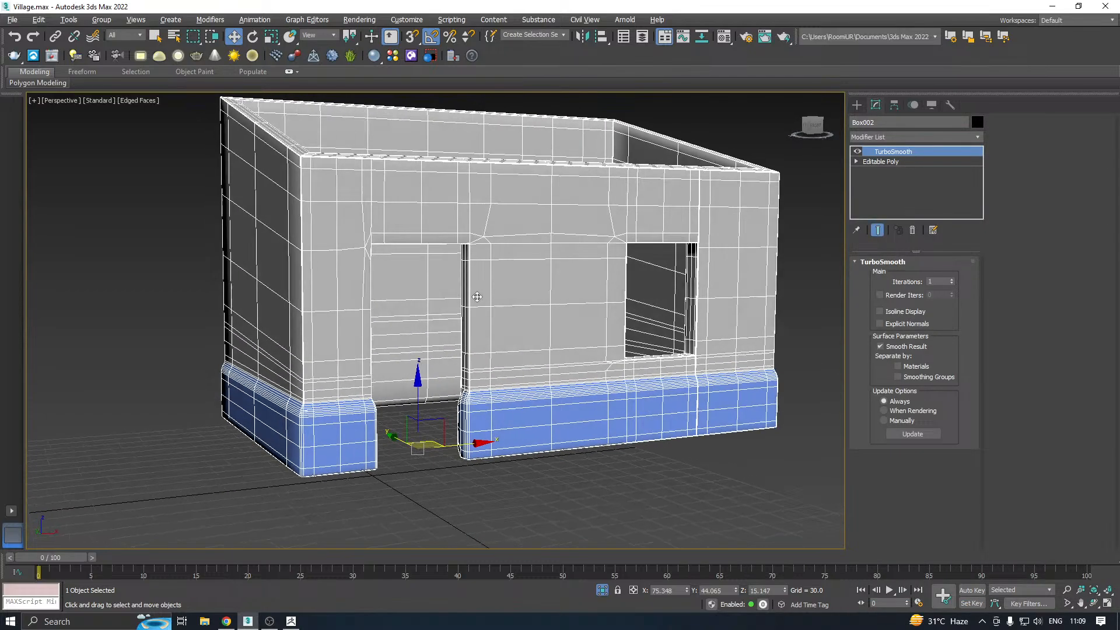
pyautogui.click(950, 280)
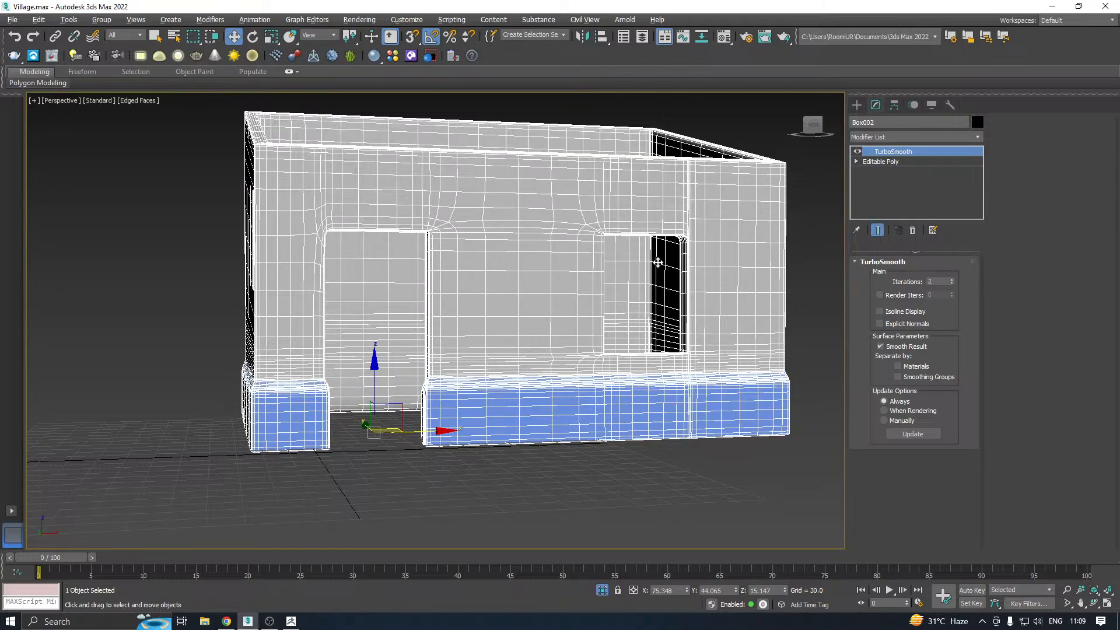
pyautogui.moveTo(518, 267)
pyautogui.keyDown('alt'); pyautogui.mouseDown(button='middle')
pyautogui.moveTo(478, 260)
pyautogui.moveTo(527, 275)
pyautogui.mouseUp(button='middle'); pyautogui.keyUp('alt')
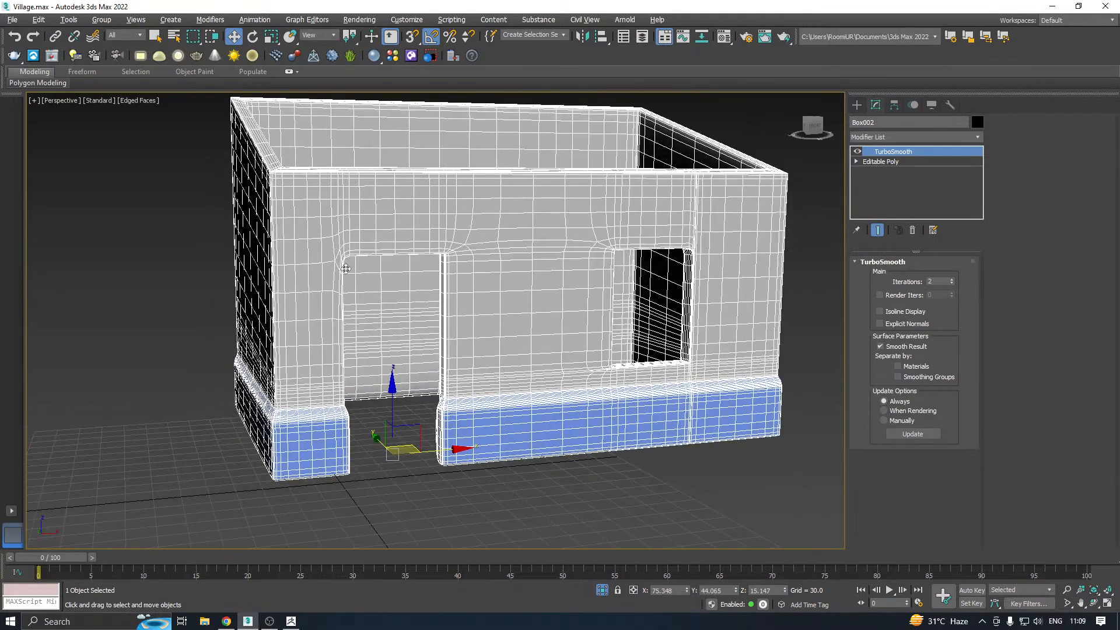
# Use SwiftLoop on the base Editable Poly to insert a supporting edge loop just below the top edge of the door opening
pyautogui.scroll(5, 346, 268)
pyautogui.click(879, 162)
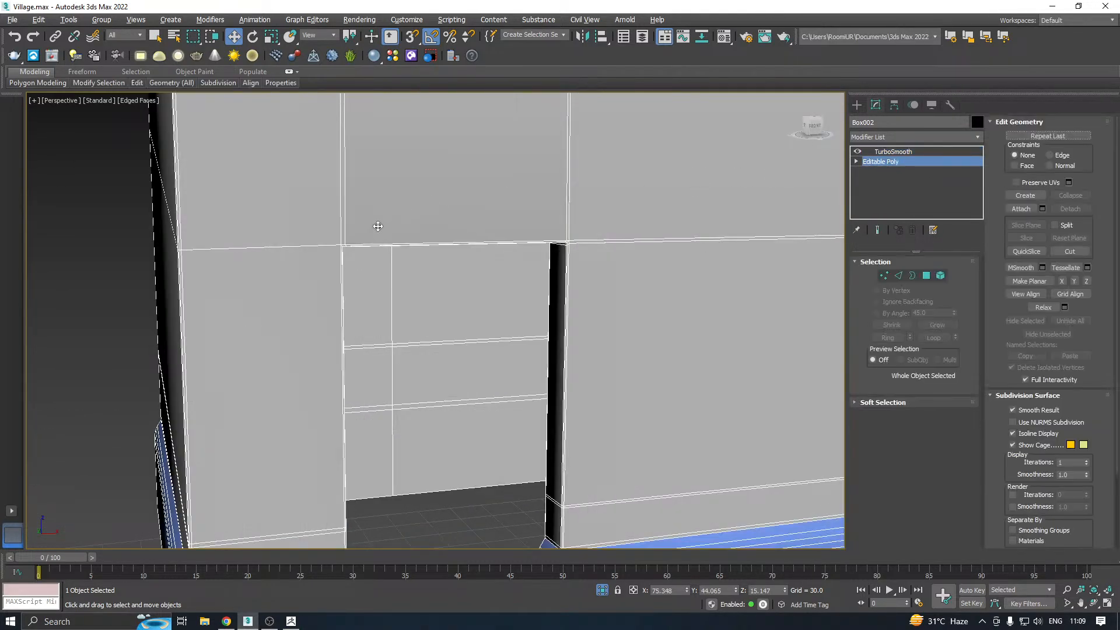
pyautogui.scroll(5, 338, 244)
pyautogui.scroll(-10, 338, 244)
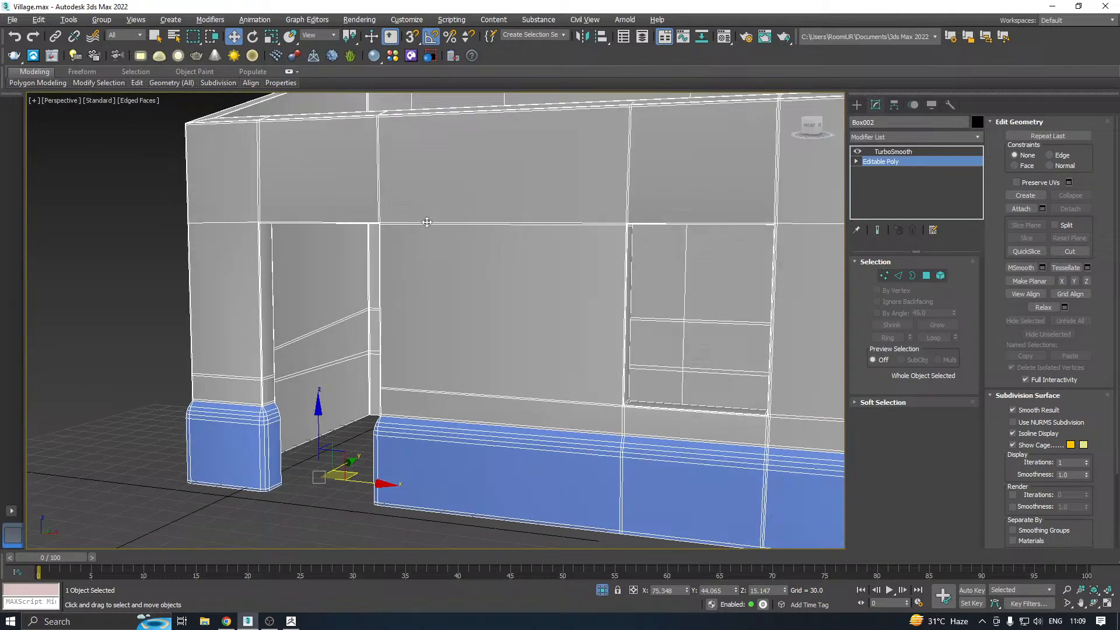
pyautogui.moveTo(429, 225); pyautogui.dragTo(516, 219, button='middle')
pyautogui.scroll(6, 349, 226)
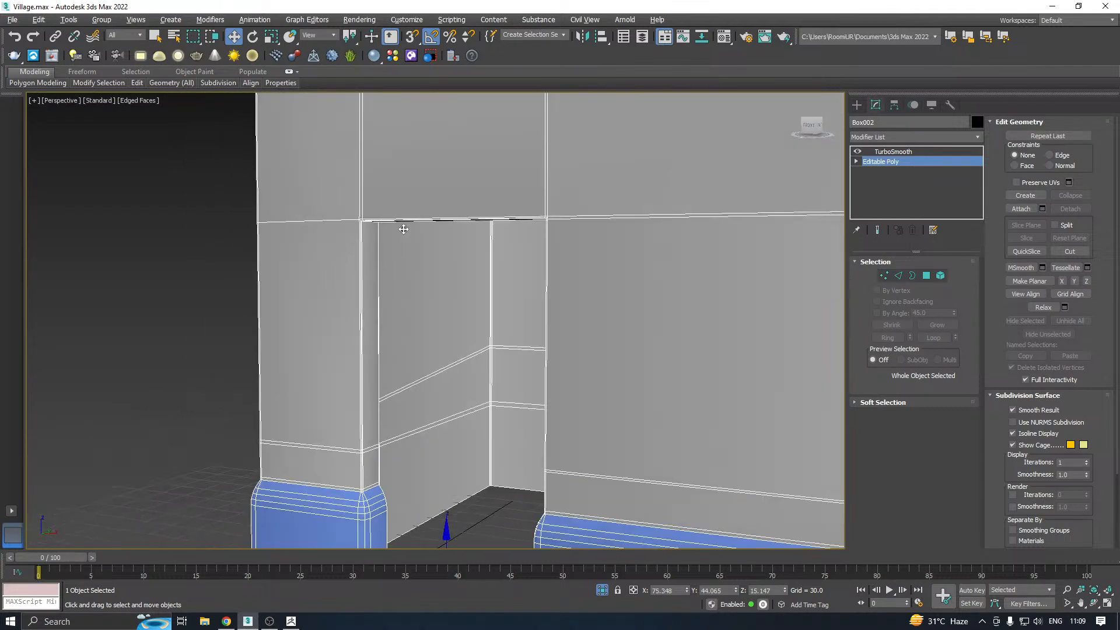
pyautogui.moveTo(127, 88)
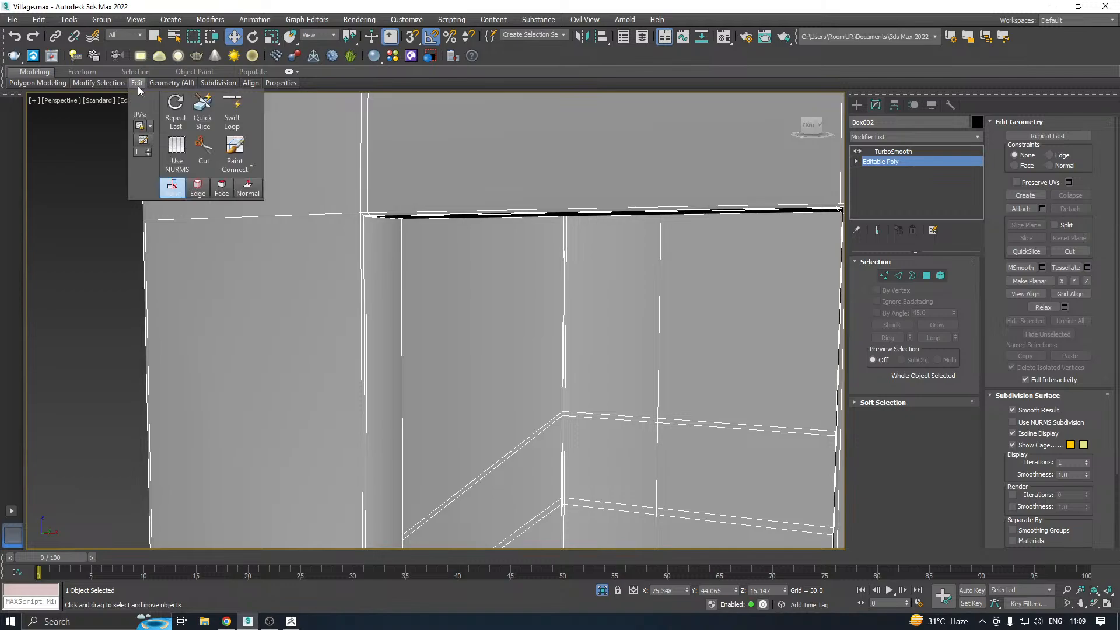
pyautogui.click(232, 112)
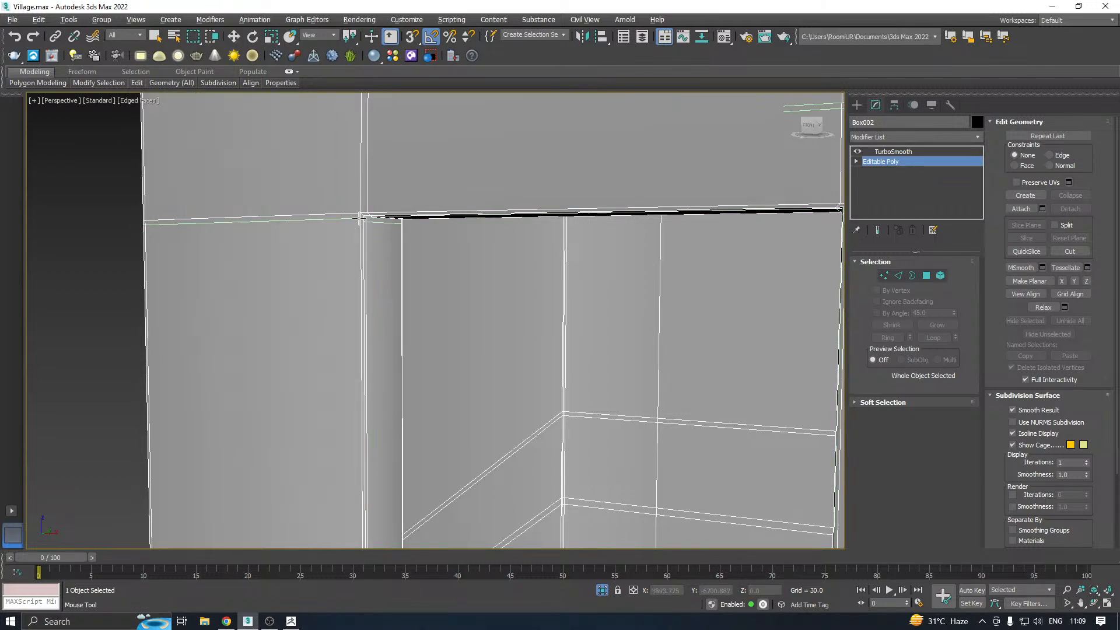
pyautogui.scroll(-5, 360, 217)
pyautogui.keyDown('alt'); pyautogui.moveTo(558, 309); pyautogui.dragTo(670, 257, button='middle'); pyautogui.keyUp('alt')
pyautogui.scroll(7, 642, 166)
pyautogui.scroll(2, 636, 178)
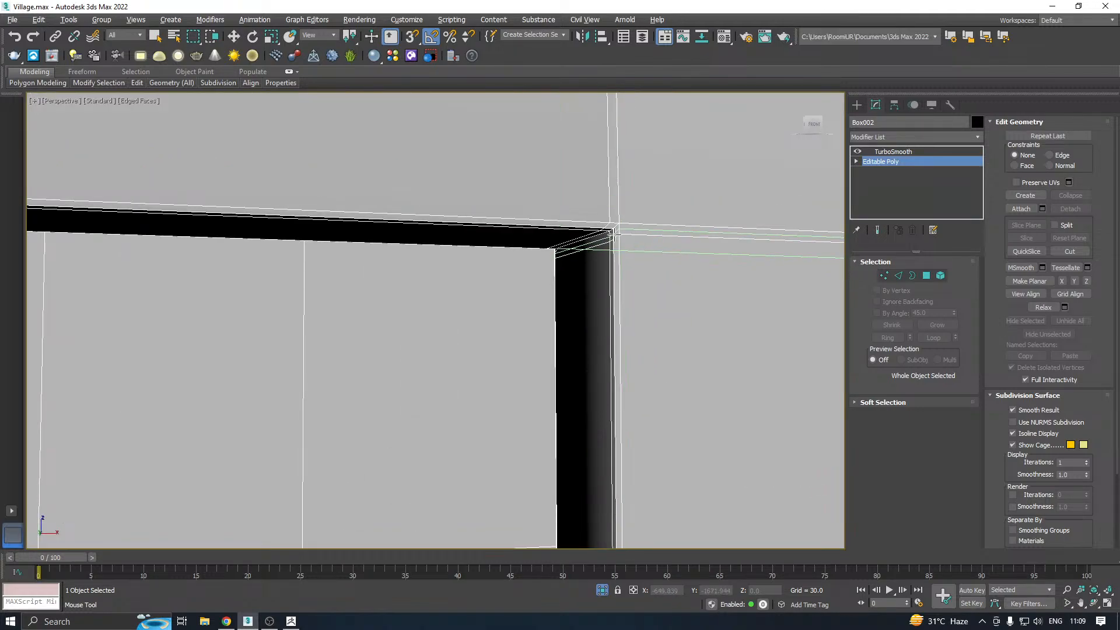
pyautogui.scroll(-3, 609, 232)
pyautogui.press('w')
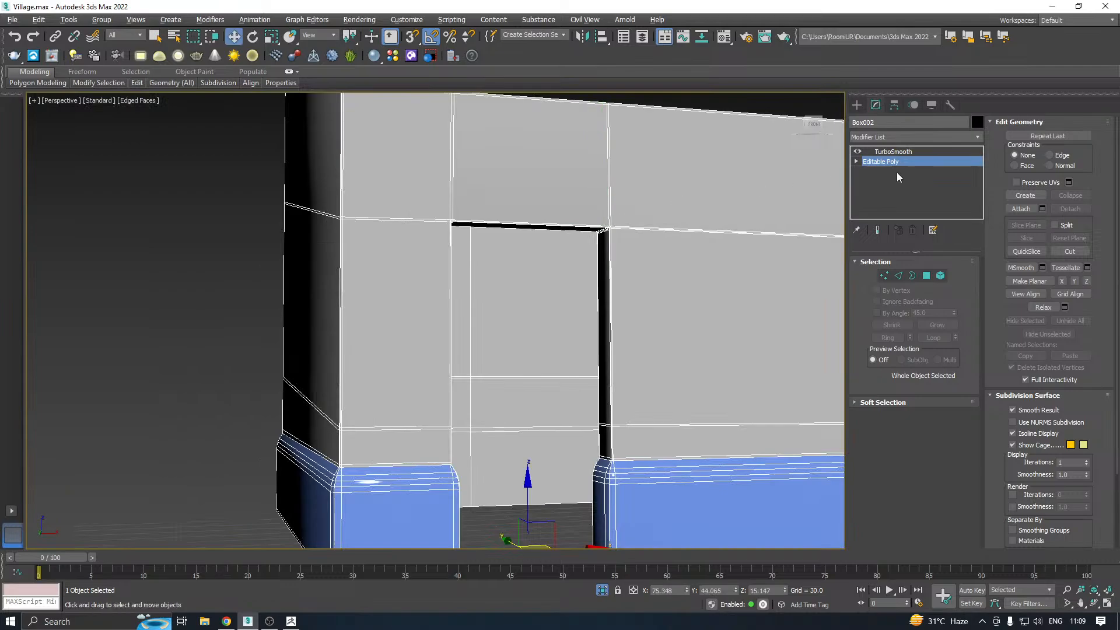
# Return to the TurboSmooth level and check the smoothed walls around the door and window openings
pyautogui.click(880, 152)
pyautogui.scroll(-5, 340, 269)
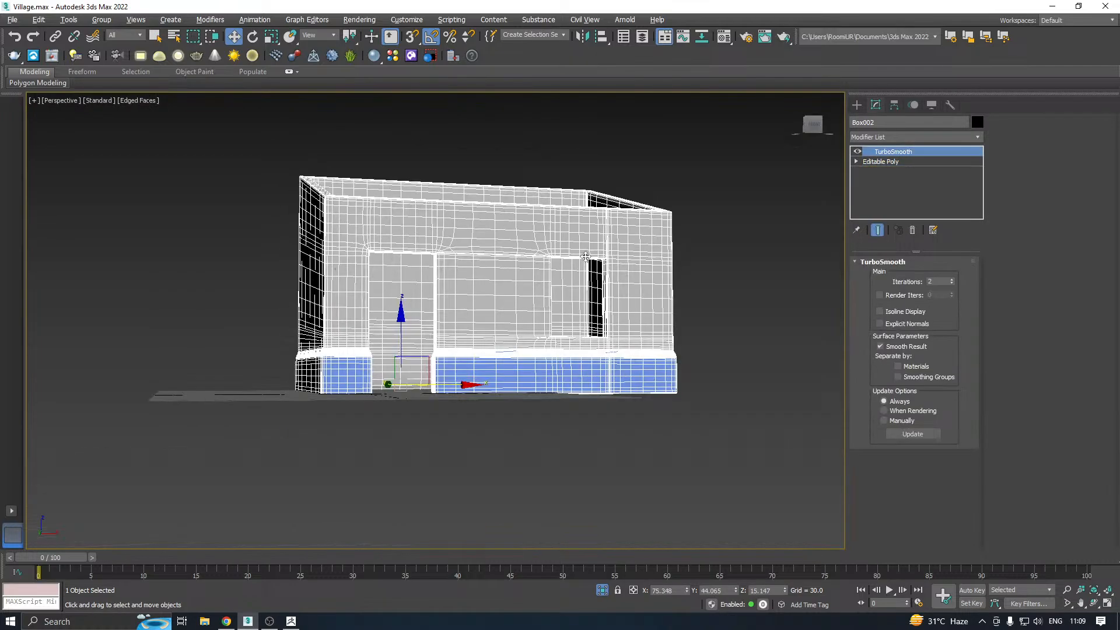
pyautogui.keyDown('alt'); pyautogui.moveTo(585, 256); pyautogui.dragTo(560, 260, button='middle'); pyautogui.keyUp('alt')
pyautogui.scroll(4, 477, 275)
pyautogui.scroll(-3, 427, 255)
pyautogui.scroll(-3, 606, 247)
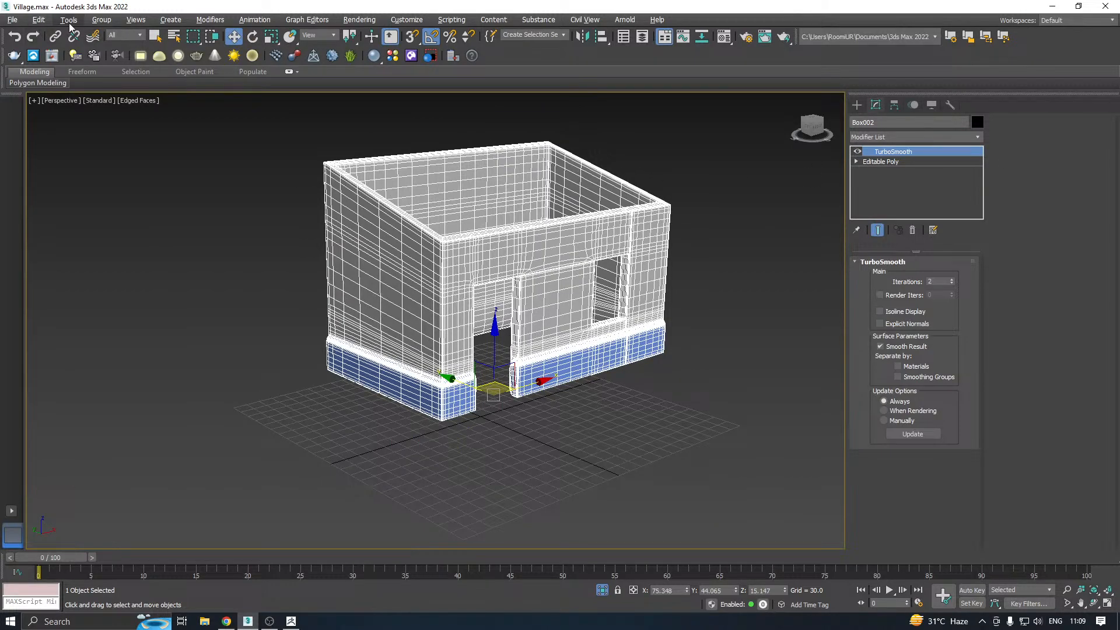
# Save a copy of the village scene
pyautogui.click(15, 22)
pyautogui.click(41, 132)
pyautogui.click(516, 431)
# Collapse the TurboSmooth stack of the walls to an Editable Mesh and convert it to an Editable Poly
pyautogui.rightClick(904, 163)
pyautogui.click(928, 278)
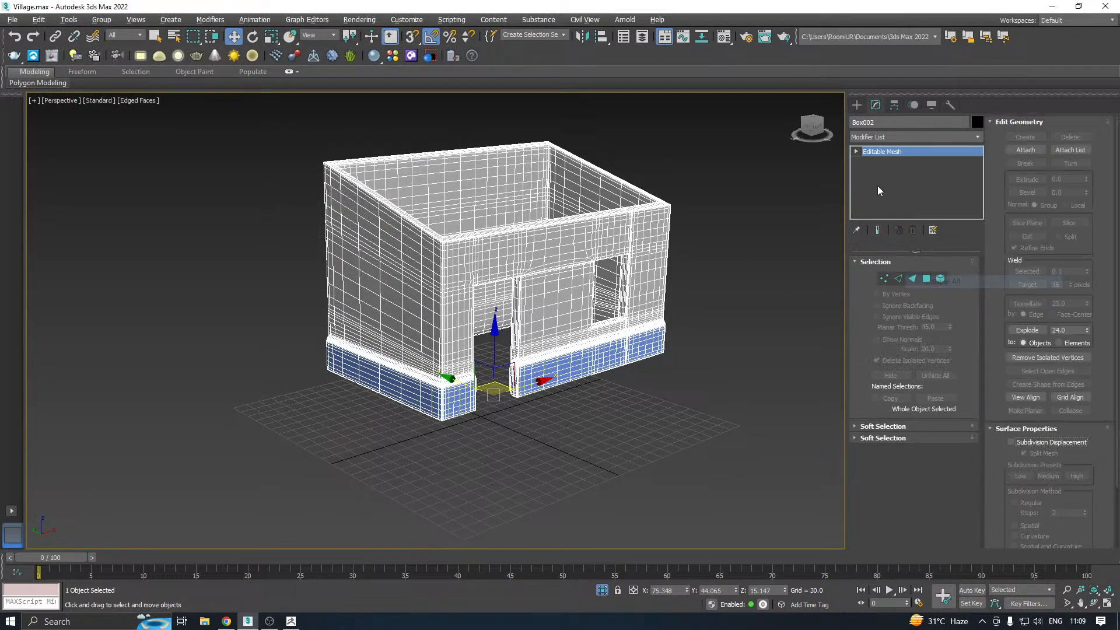
pyautogui.rightClick(881, 179)
pyautogui.click(912, 257)
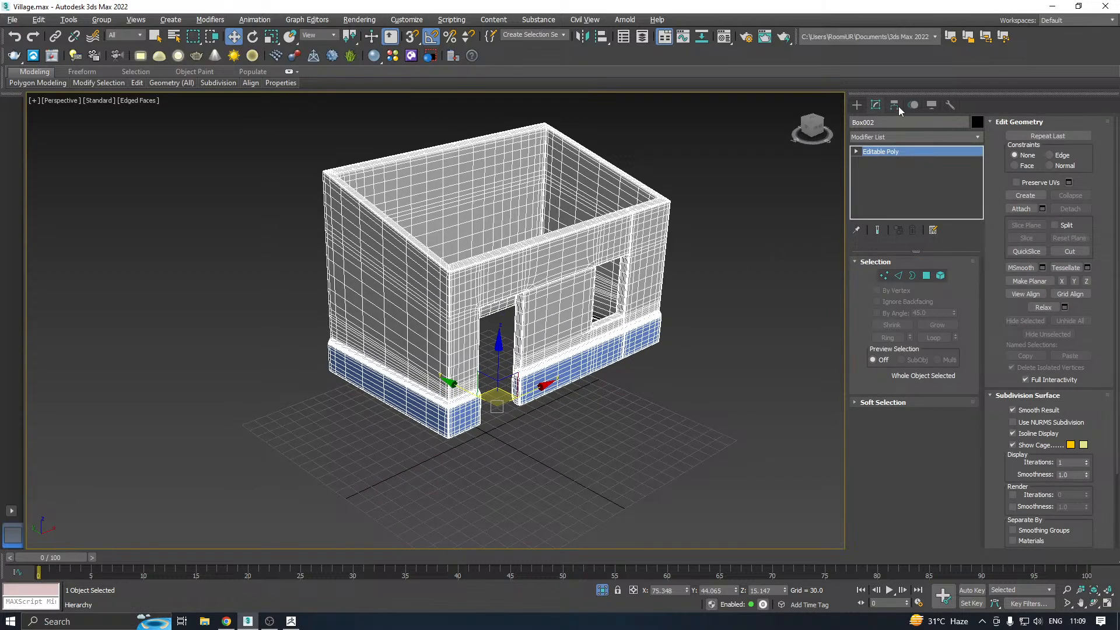
# Snap the walls' pivot to the plinth's front bottom corner and move the walls by it to the world origin
pyautogui.click(894, 106)
pyautogui.click(912, 187)
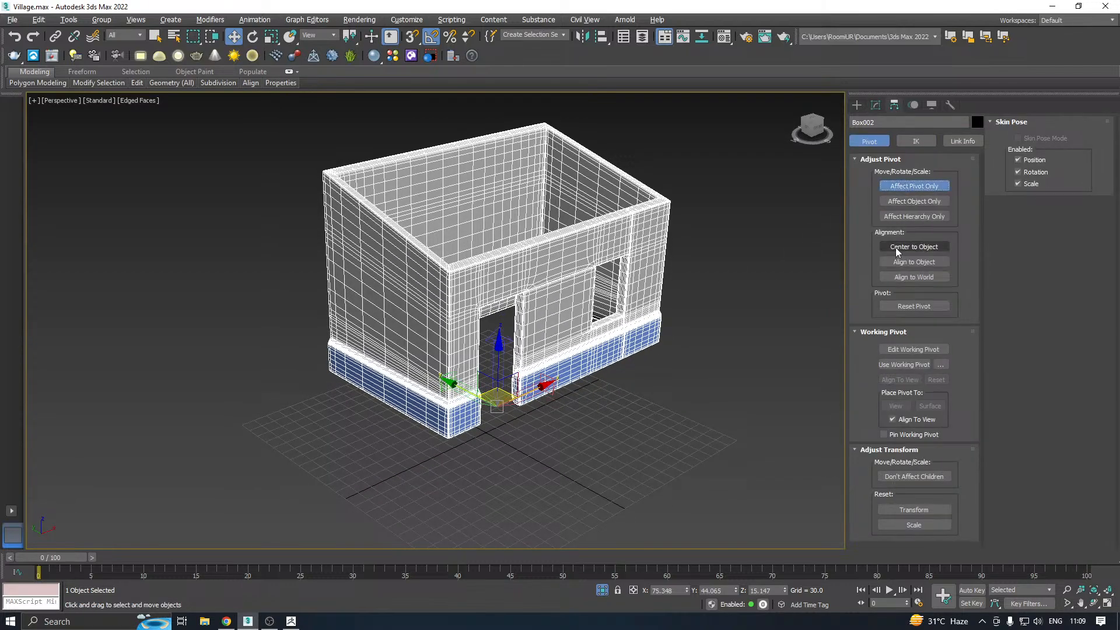
pyautogui.click(894, 247)
pyautogui.press('s')
pyautogui.moveTo(511, 271); pyautogui.dragTo(479, 447)
pyautogui.click(876, 105)
pyautogui.scroll(3, 495, 425)
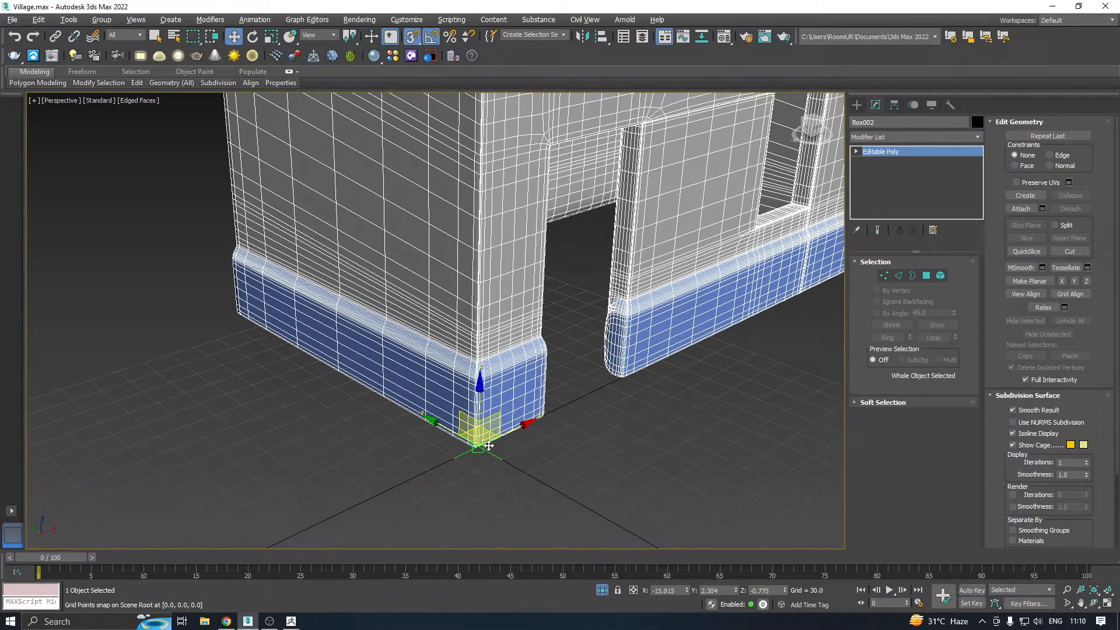
# Export the walls as an FBX file named House into New folder (23), using the existing FBX export options
pyautogui.click(13, 24)
pyautogui.moveTo(133, 196)
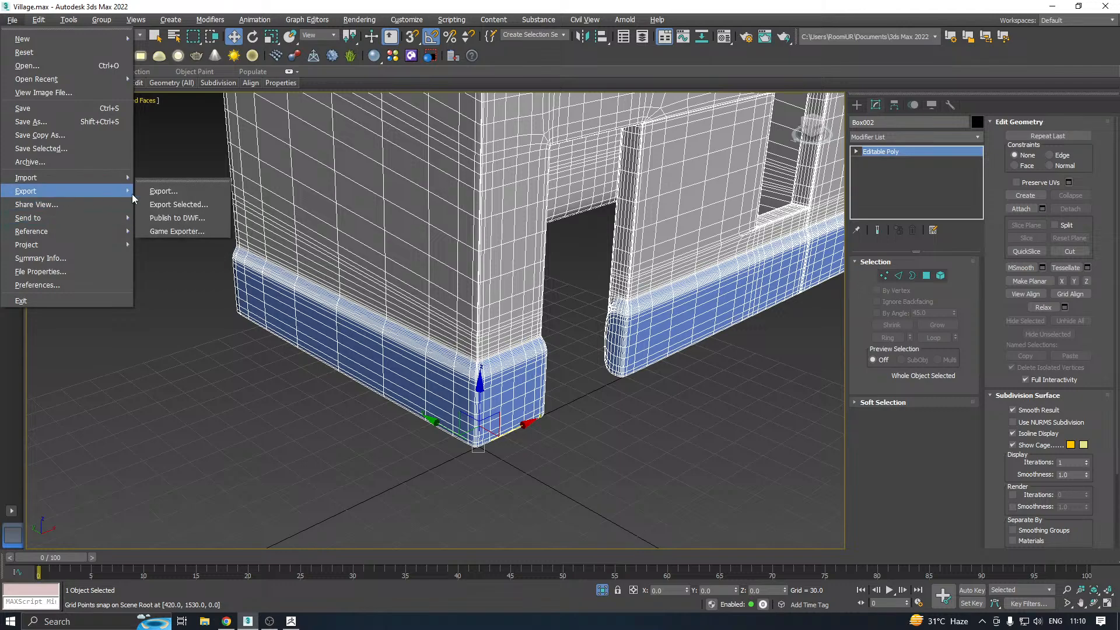
pyautogui.click(193, 189)
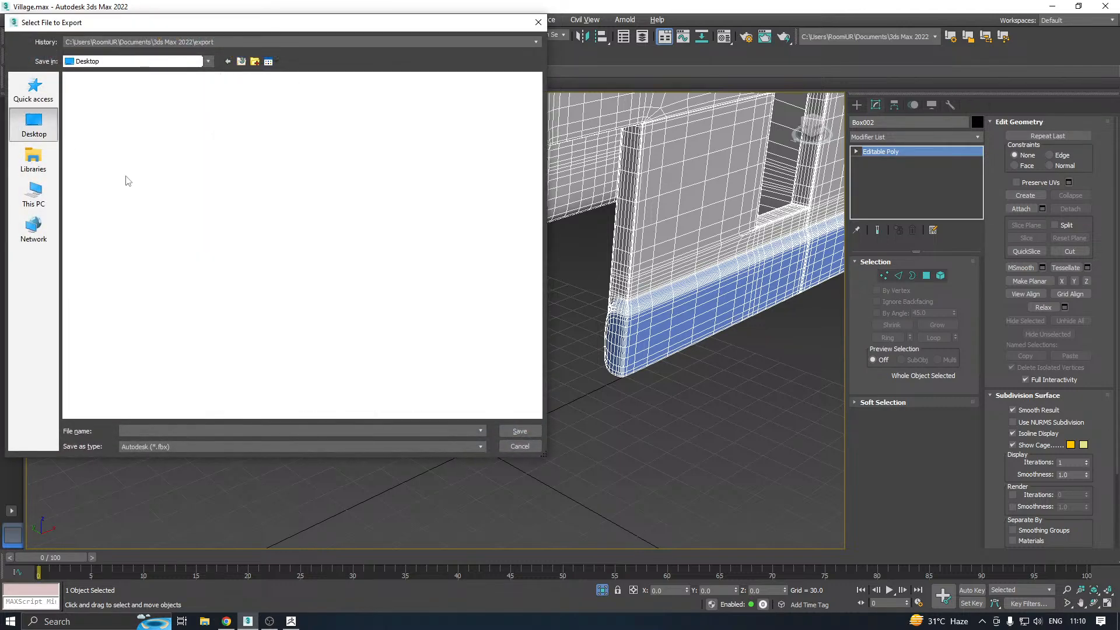
pyautogui.doubleClick(138, 370)
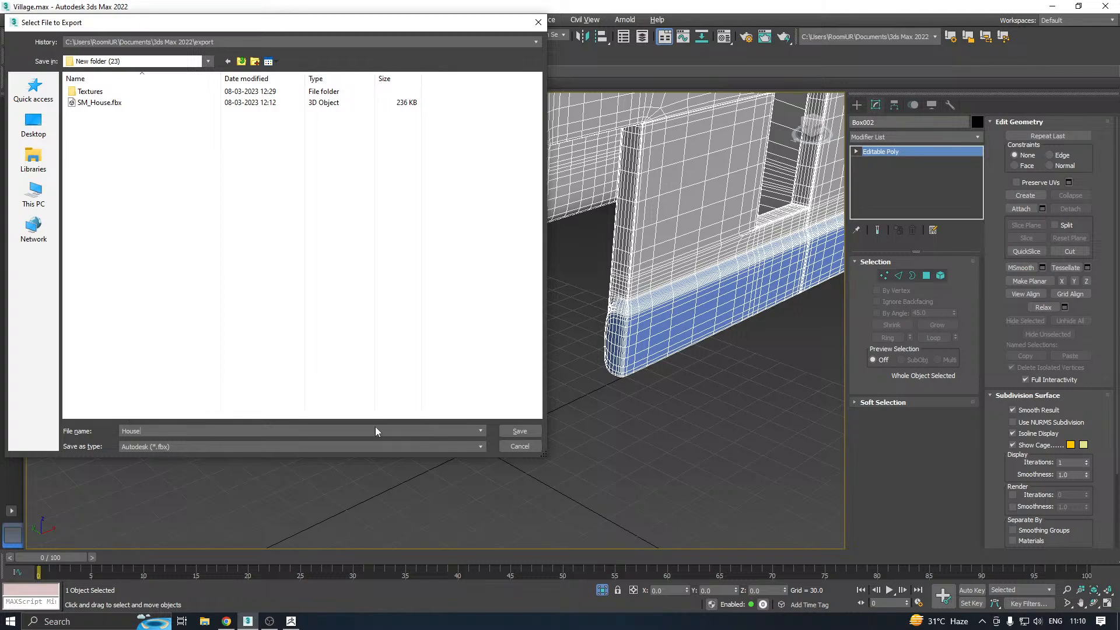
pyautogui.click(528, 431)
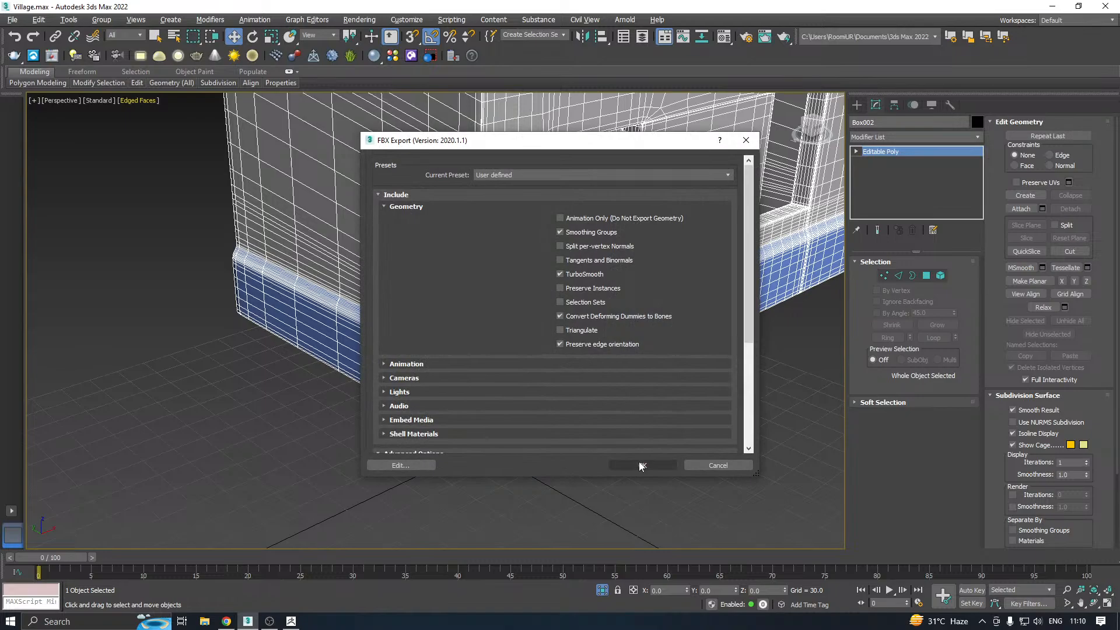
pyautogui.click(641, 465)
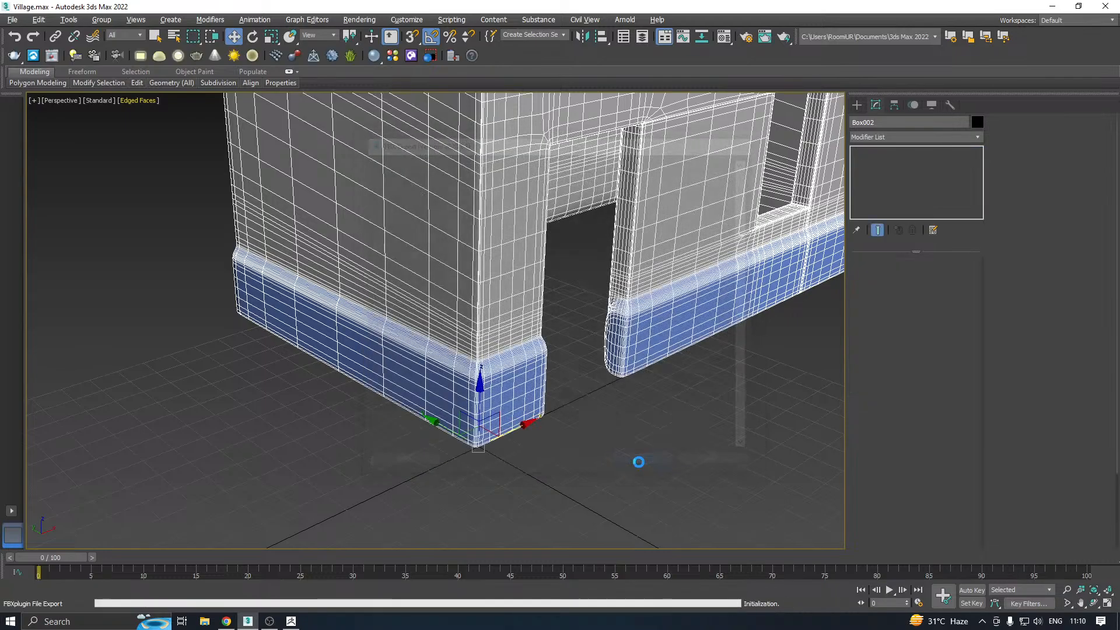
pyautogui.click(737, 496)
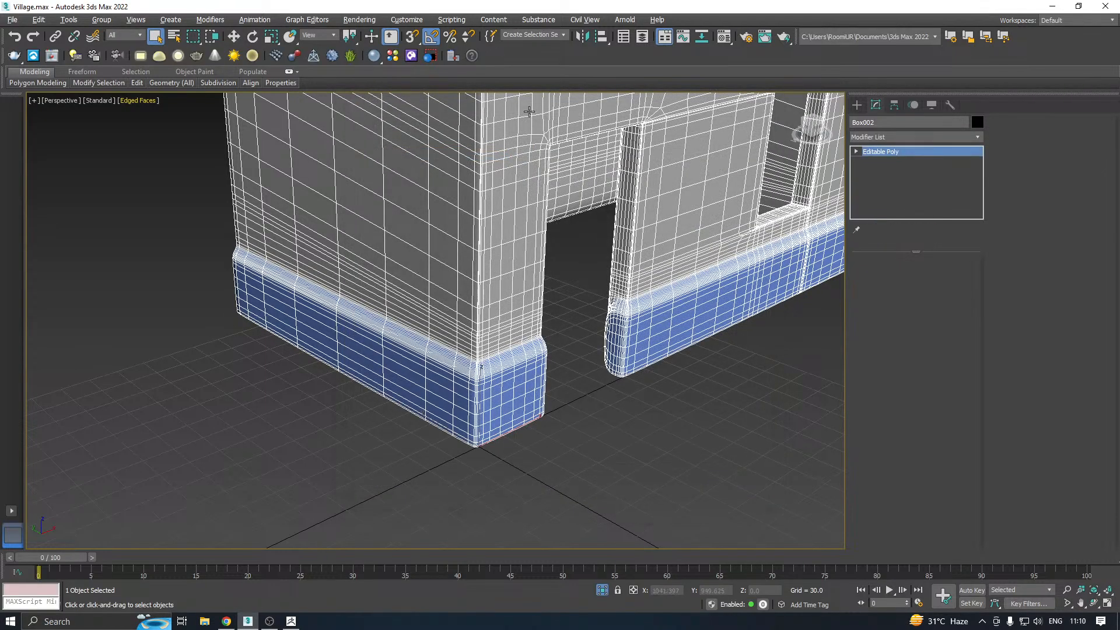
# Undo the move to the origin, the pivot change and the mesh conversions to restore the walls' TurboSmooth stack
pyautogui.click(233, 36)
pyautogui.click(177, 346)
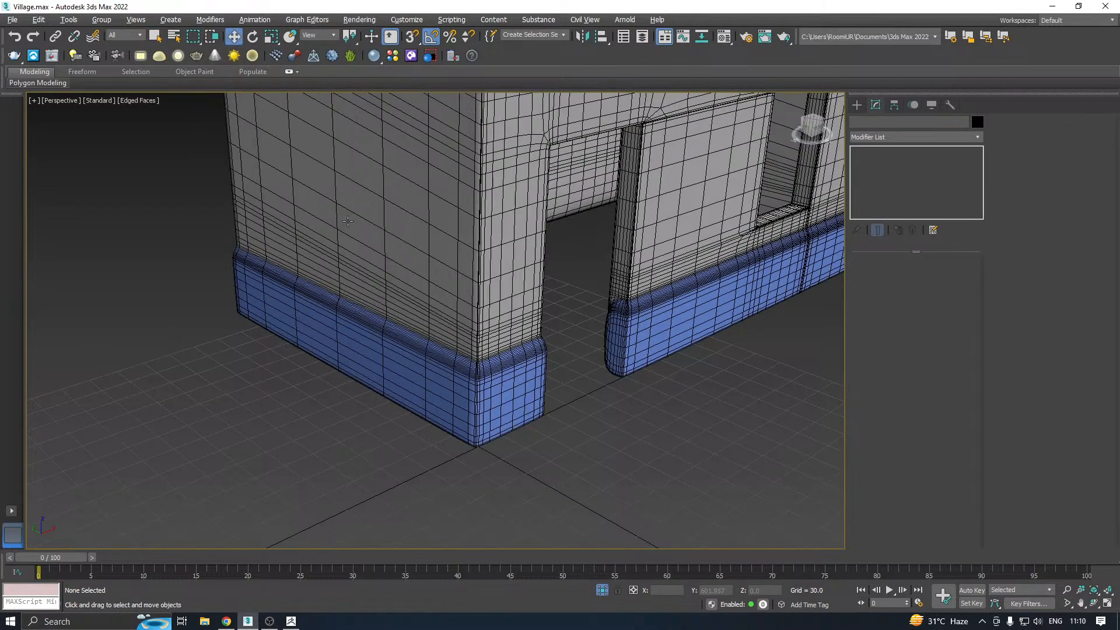
pyautogui.scroll(-5, 408, 210)
pyautogui.click(506, 226)
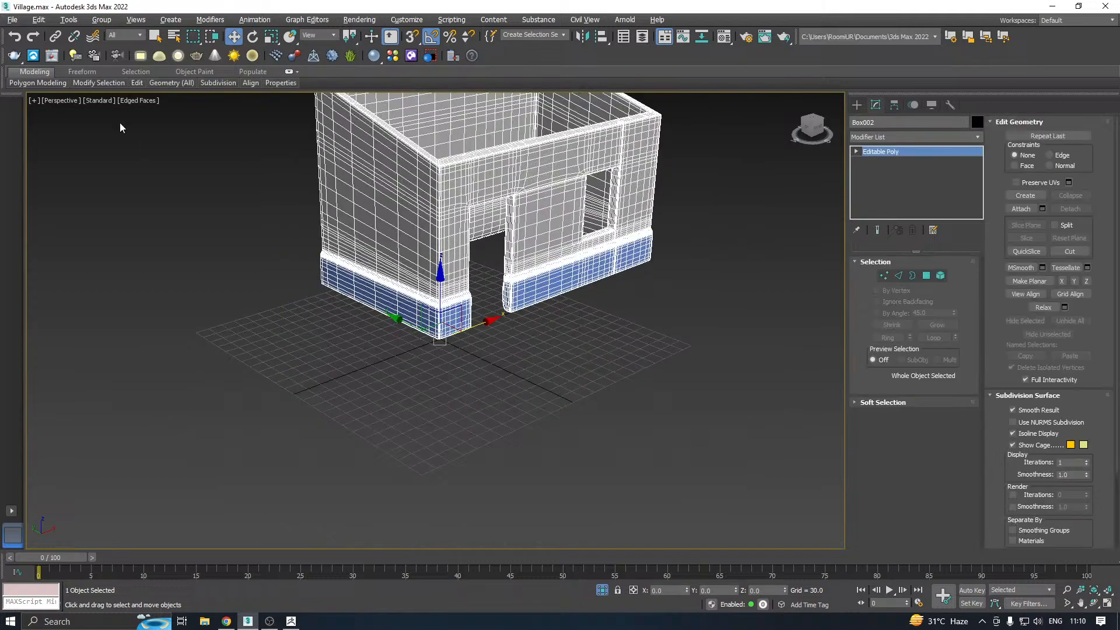
pyautogui.click(18, 38)
pyautogui.click(19, 39)
pyautogui.click(19, 39)
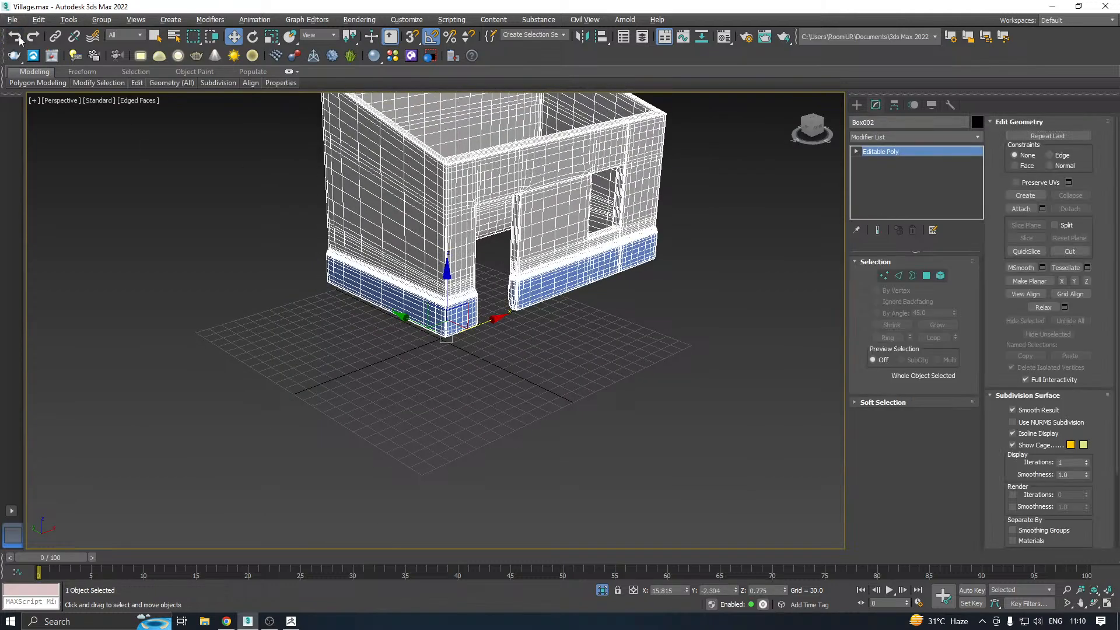
pyautogui.click(19, 38)
pyautogui.click(19, 39)
pyautogui.click(20, 38)
pyautogui.click(19, 38)
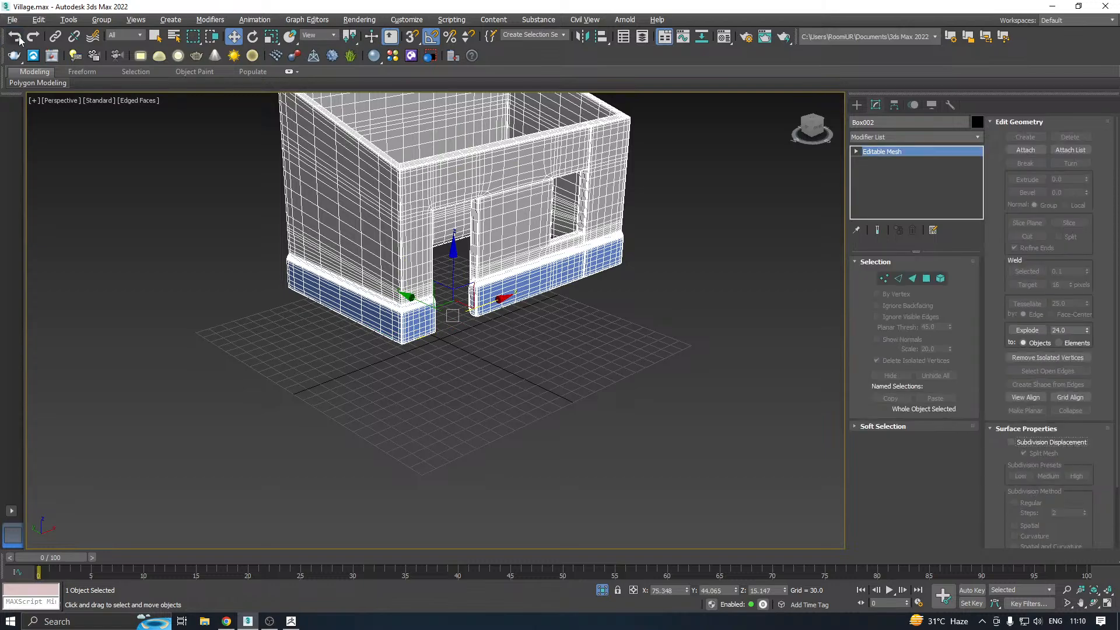
# Turn off the TurboSmooth display on the walls and deselect them
pyautogui.click(857, 152)
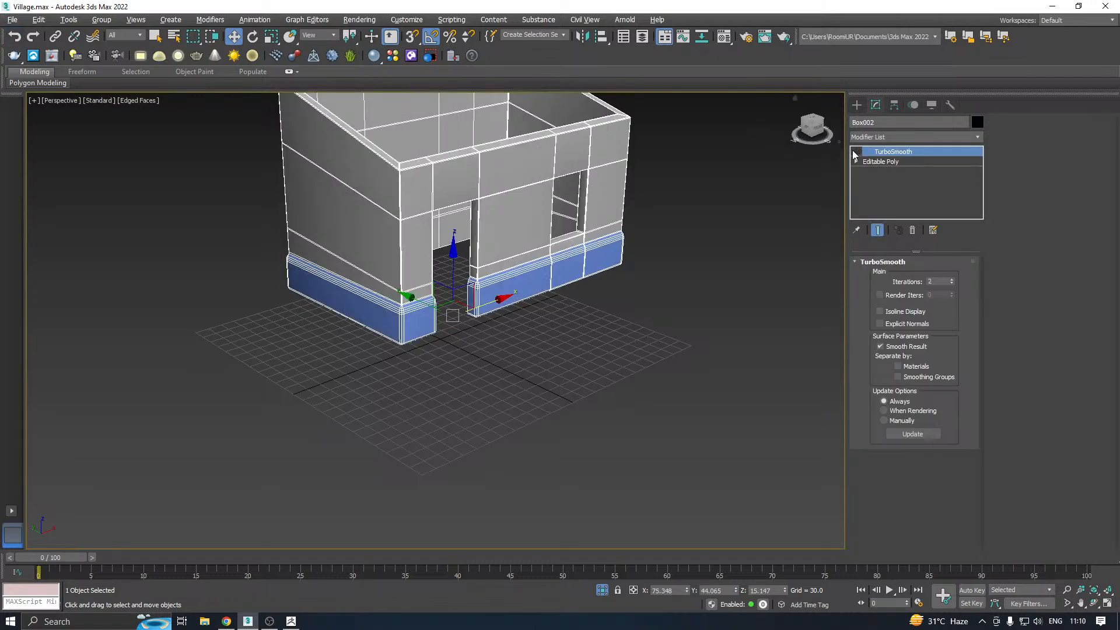
pyautogui.moveTo(477, 252); pyautogui.dragTo(469, 305, button='middle')
pyautogui.click(743, 304)
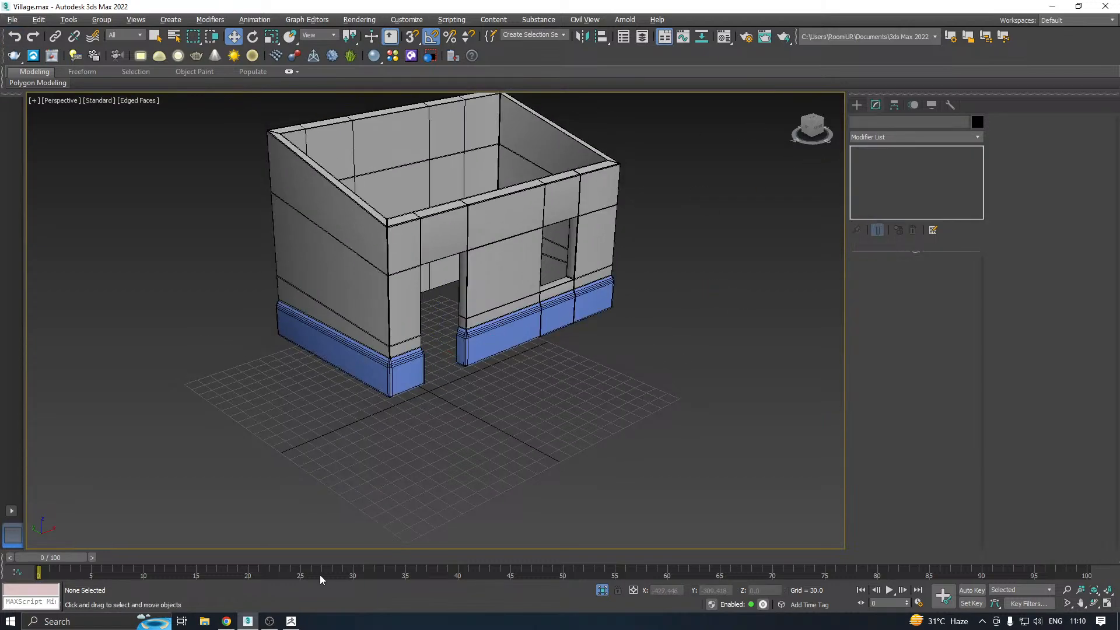
# Switch to ZBrush, open the DynaMesh_Sphere_32 project and restrict view rotation to the Y axis
pyautogui.click(291, 620)
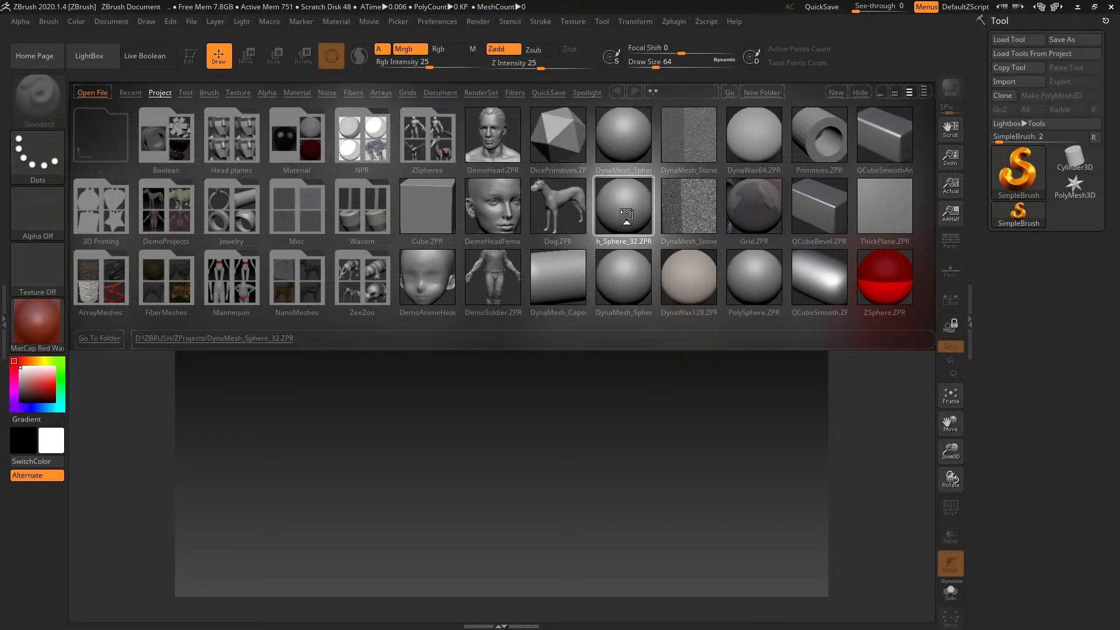
pyautogui.doubleClick(625, 213)
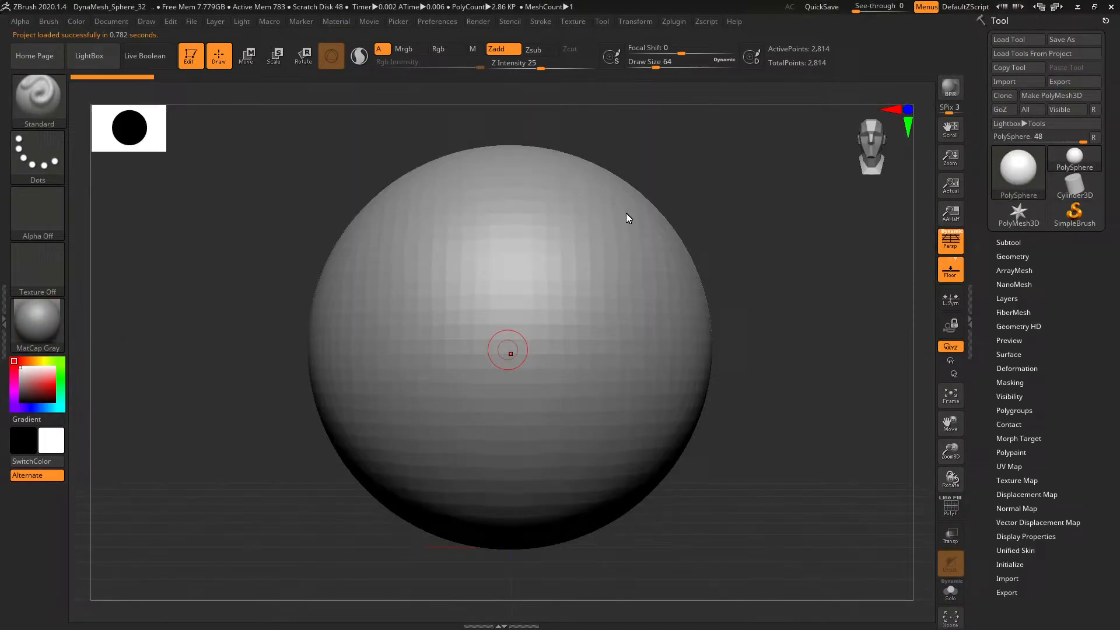
pyautogui.click(949, 365)
pyautogui.keyDown('ctrl'); pyautogui.moveTo(648, 470); pyautogui.dragTo(723, 413, button='right'); pyautogui.keyUp('ctrl')
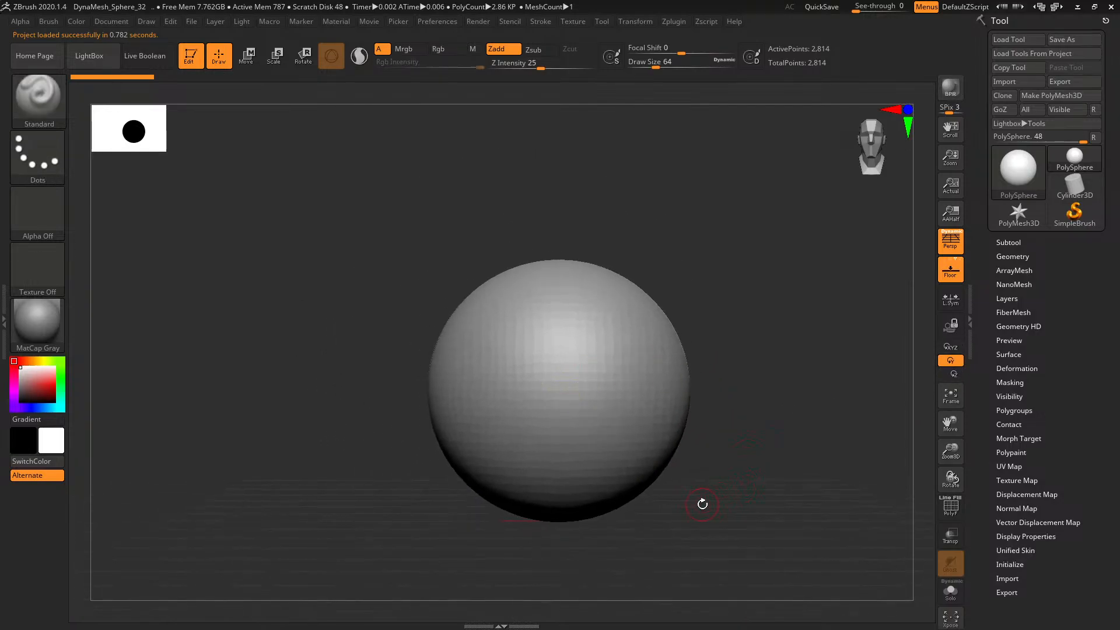
pyautogui.keyDown('alt'); pyautogui.moveTo(702, 504); pyautogui.dragTo(580, 420, button='right'); pyautogui.keyUp('alt')
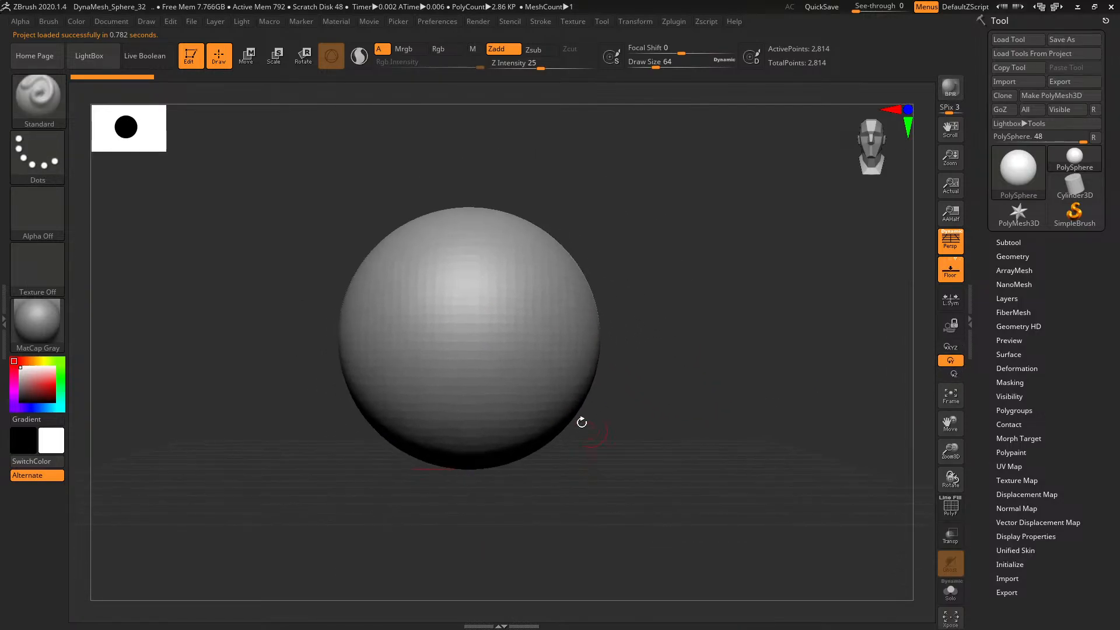
# Deactivate symmetry for sculpting
pyautogui.click(676, 26)
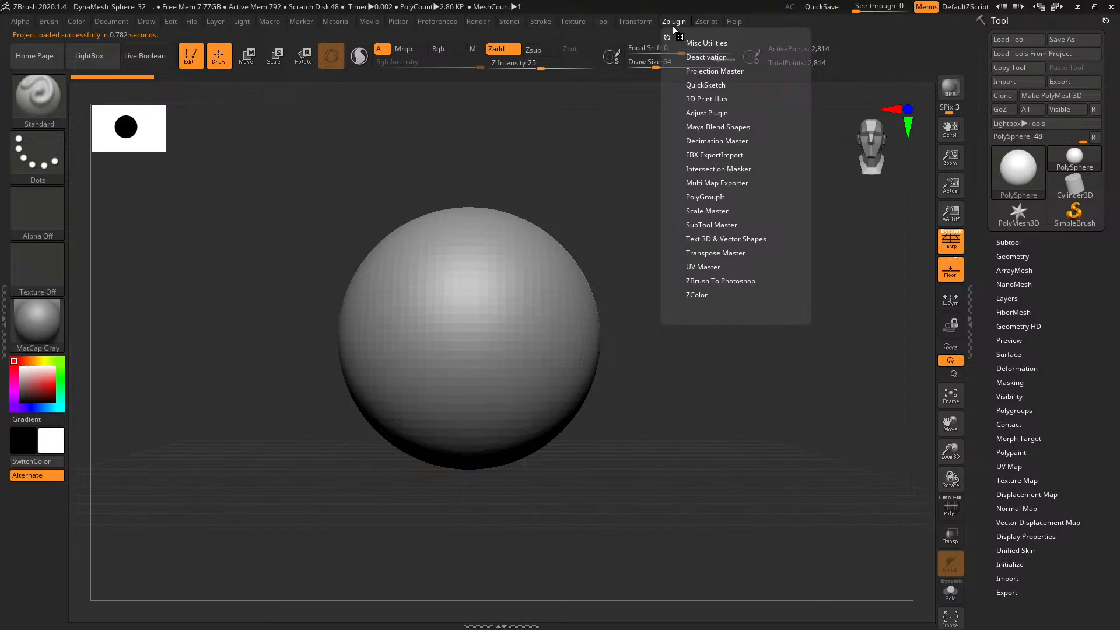
pyautogui.click(642, 23)
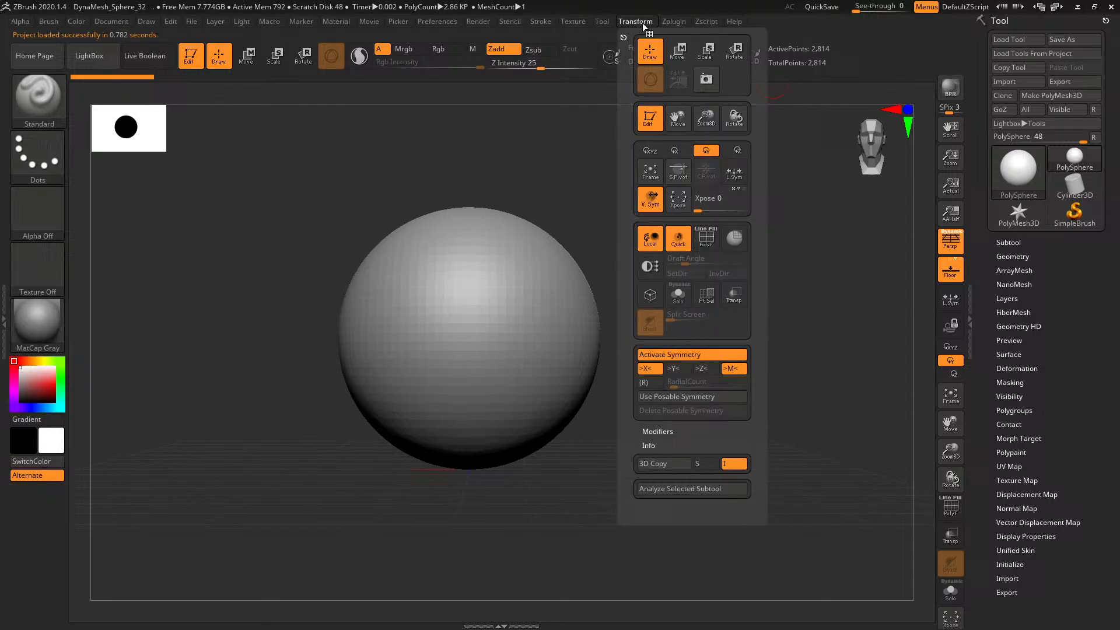
pyautogui.click(680, 355)
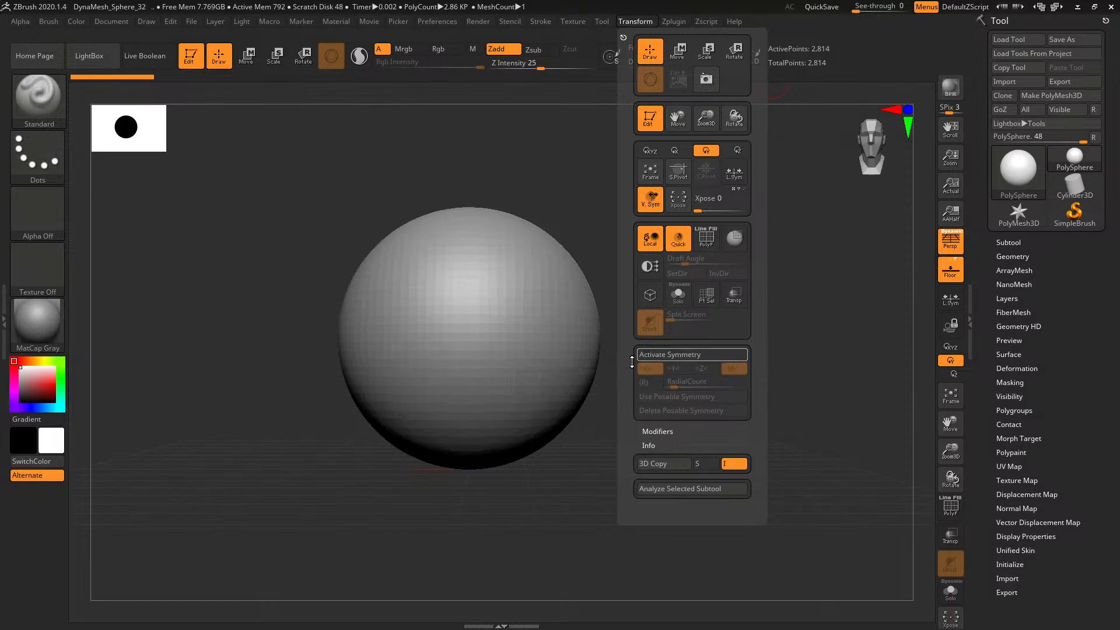
# Import House.fbx from New folder (23) as a 3D mesh, accepting the FBX import options
pyautogui.moveTo(658, 461); pyautogui.dragTo(670, 469)
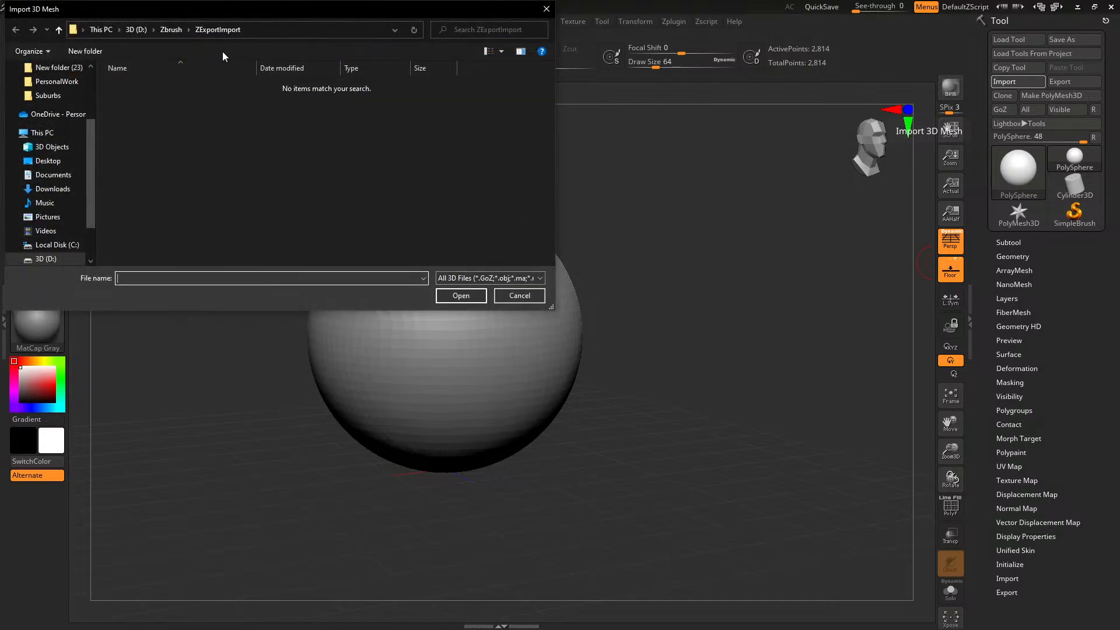
pyautogui.click(59, 67)
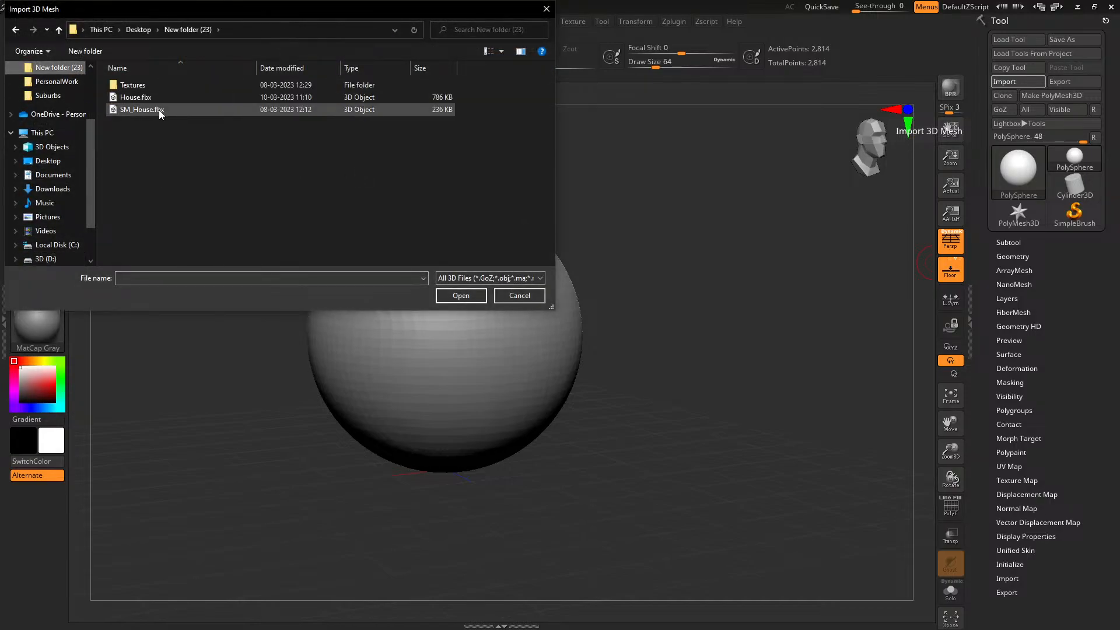
pyautogui.click(139, 105)
pyautogui.doubleClick(138, 97)
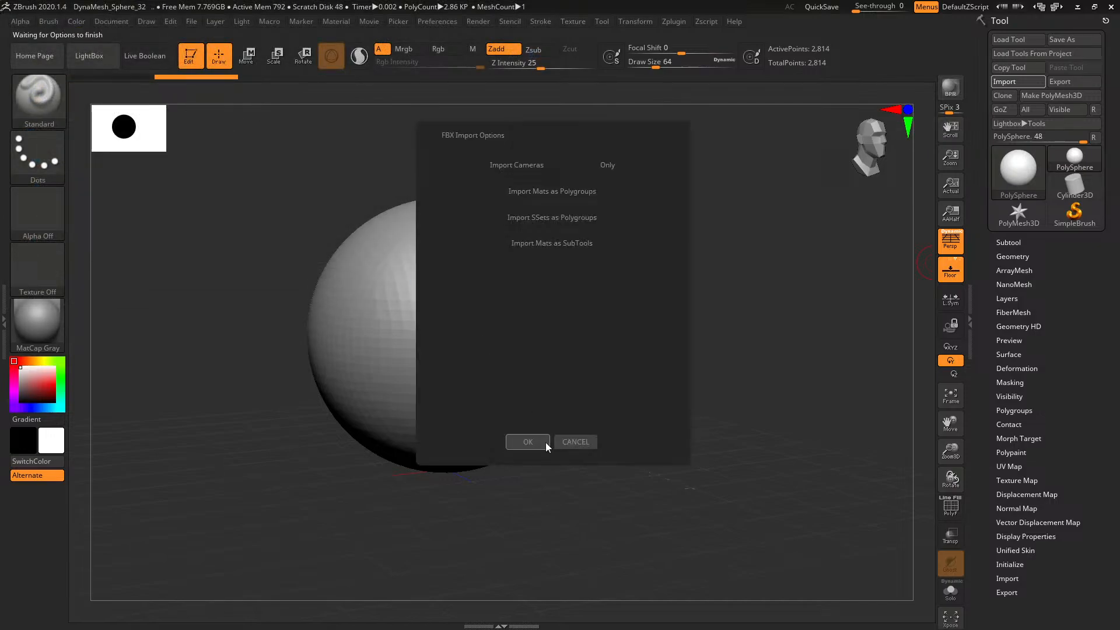
pyautogui.click(545, 442)
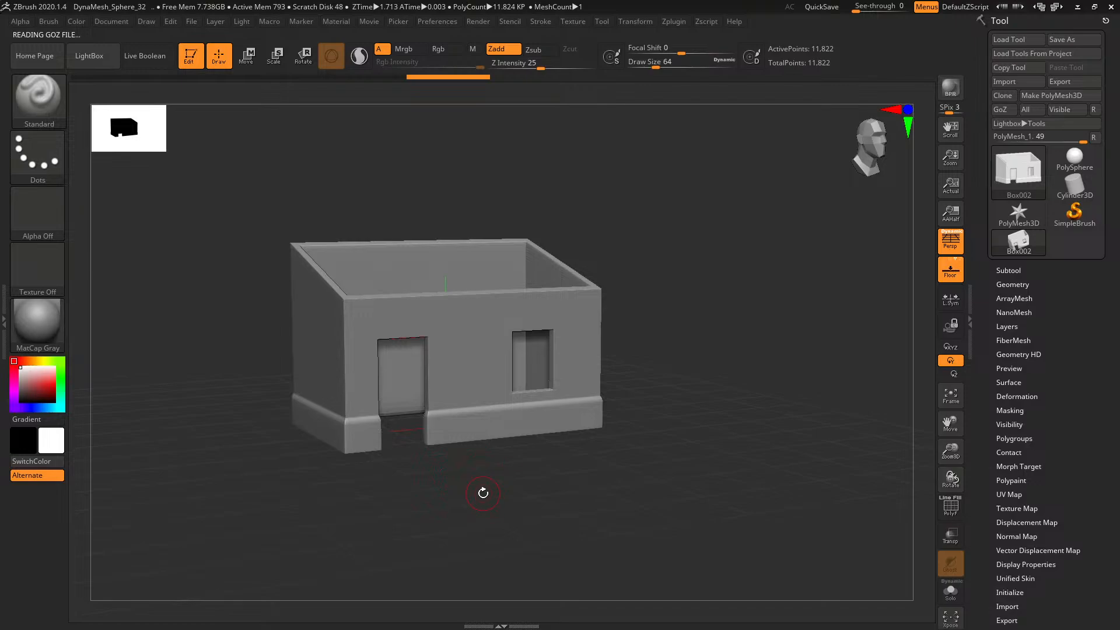
# Compare the imported walls with the original model in 3ds Max and turn on their polyframe in ZBrush to inspect the mesh
pyautogui.moveTo(483, 493); pyautogui.dragTo(527, 474)
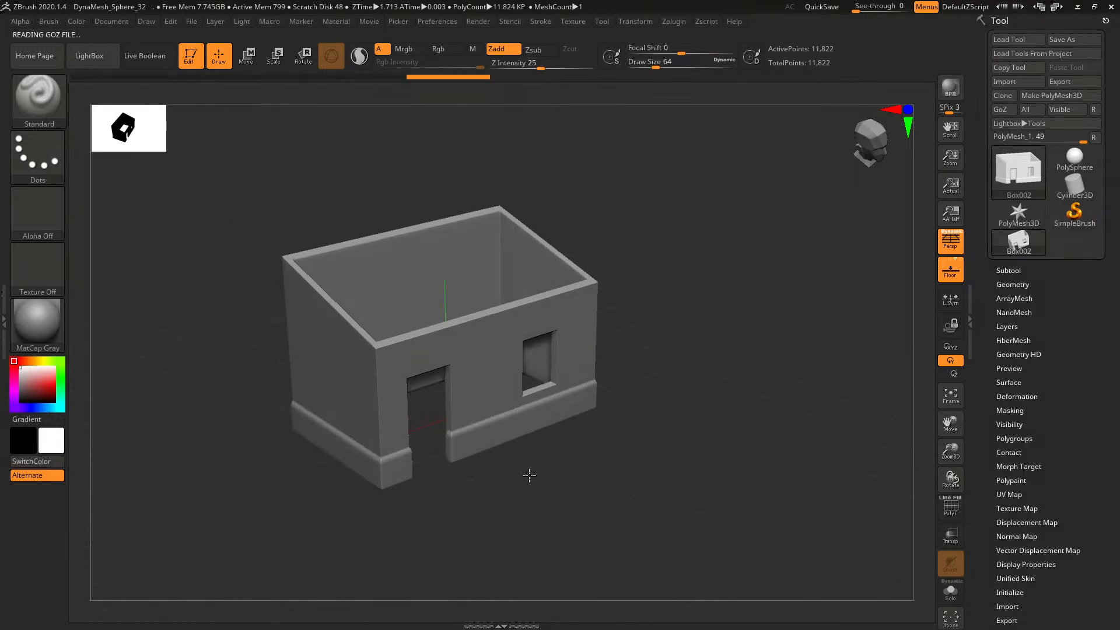
pyautogui.click(1078, 9)
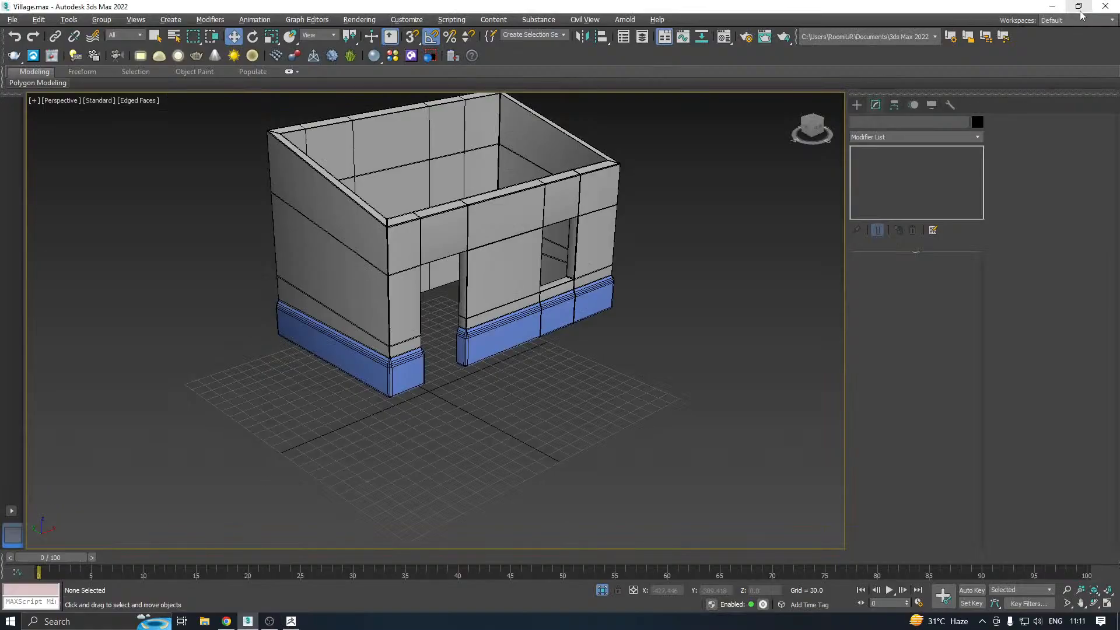
pyautogui.click(291, 621)
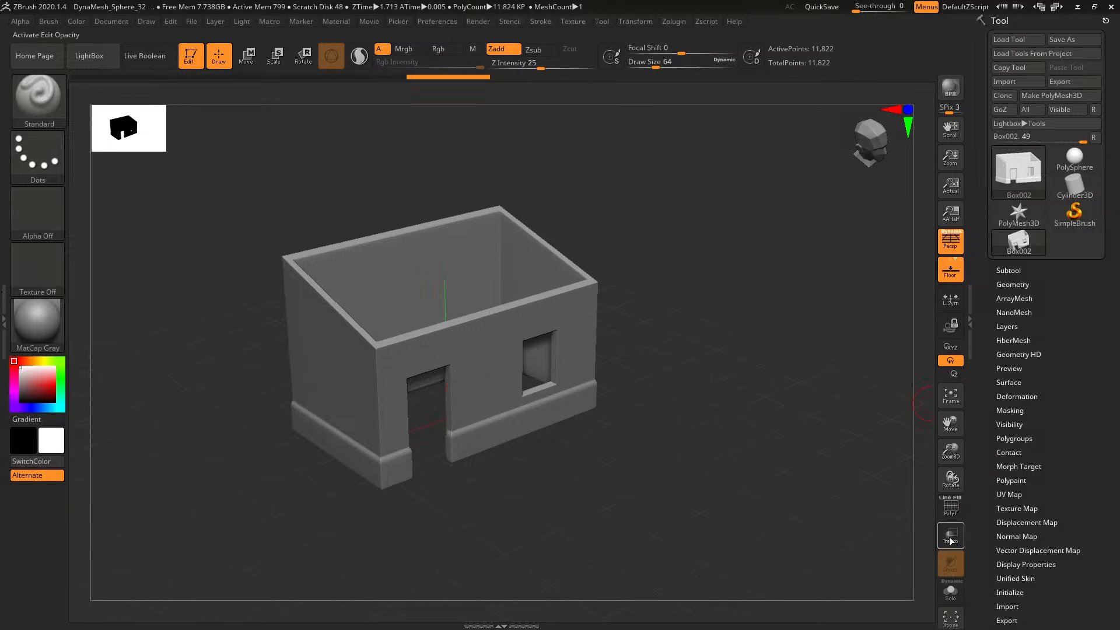
pyautogui.click(950, 506)
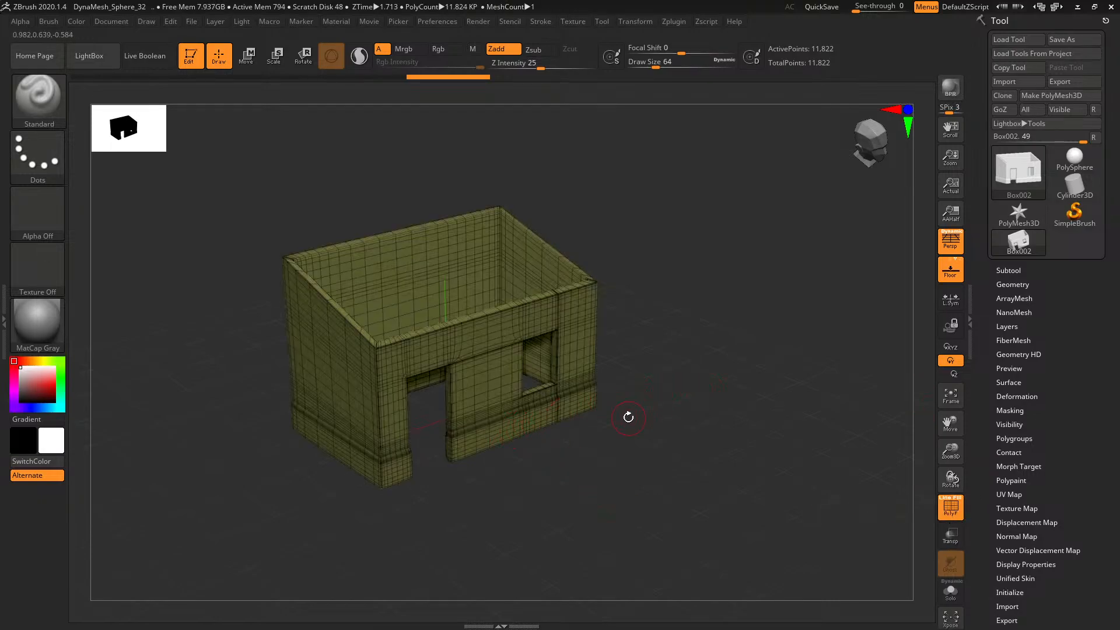
pyautogui.keyDown('ctrl'); pyautogui.moveTo(659, 395); pyautogui.dragTo(689, 453, button='right'); pyautogui.keyUp('ctrl')
pyautogui.keyDown('alt'); pyautogui.moveTo(633, 562); pyautogui.dragTo(671, 471, button='right'); pyautogui.keyUp('alt')
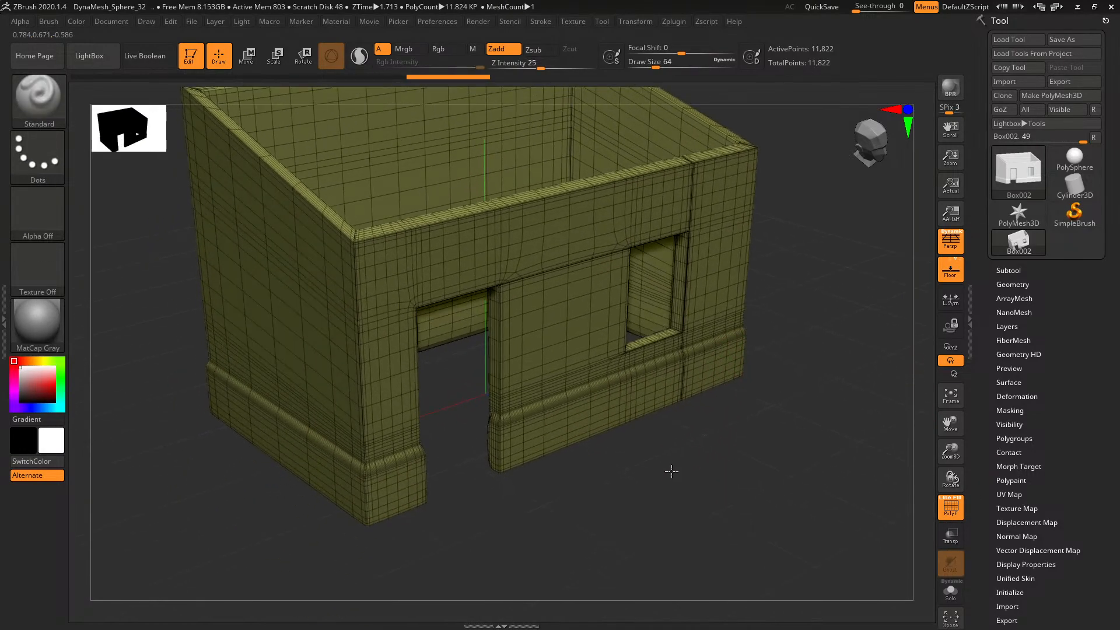
# Subdivide the walls once to SDiv 2 with smoothing on and turn off the polyframe display
pyautogui.click(1030, 286)
pyautogui.moveTo(987, 343); pyautogui.dragTo(989, 294)
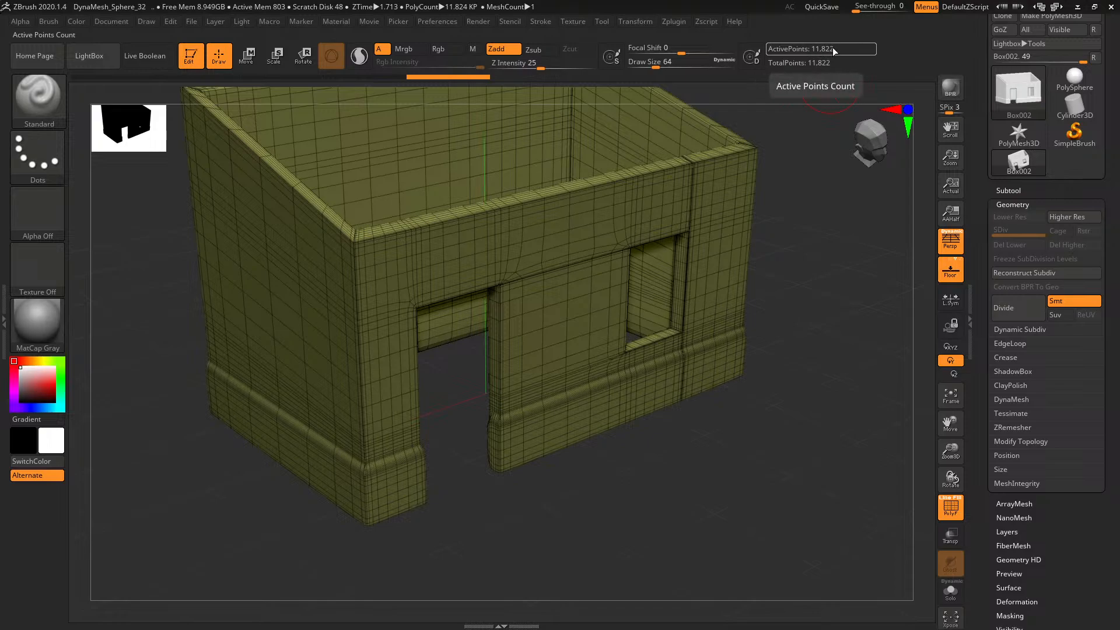
pyautogui.click(1023, 315)
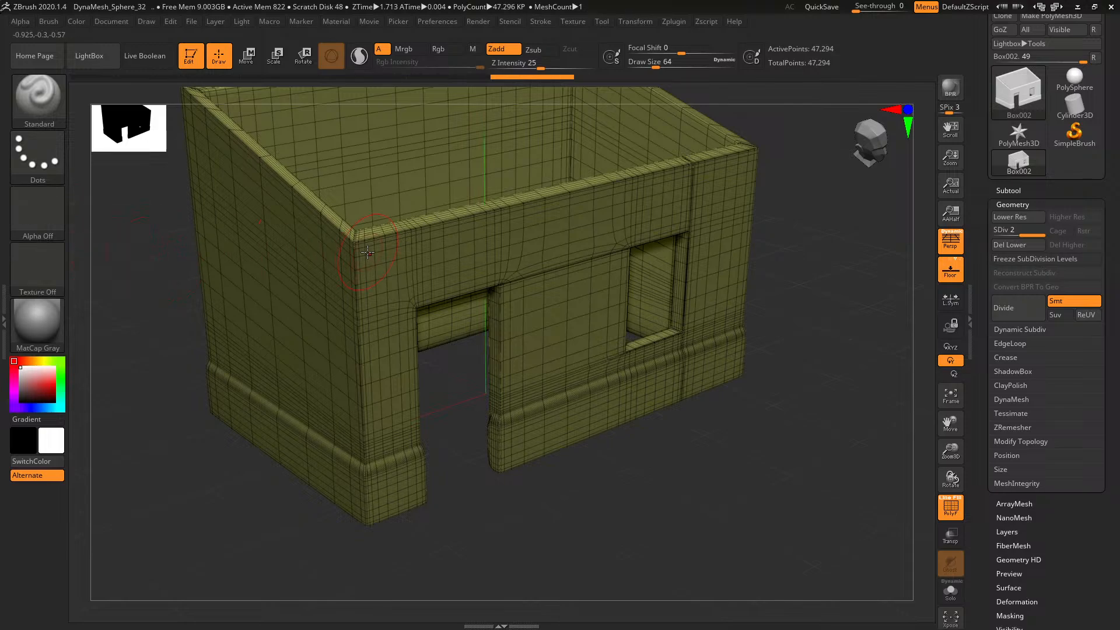
pyautogui.click(950, 506)
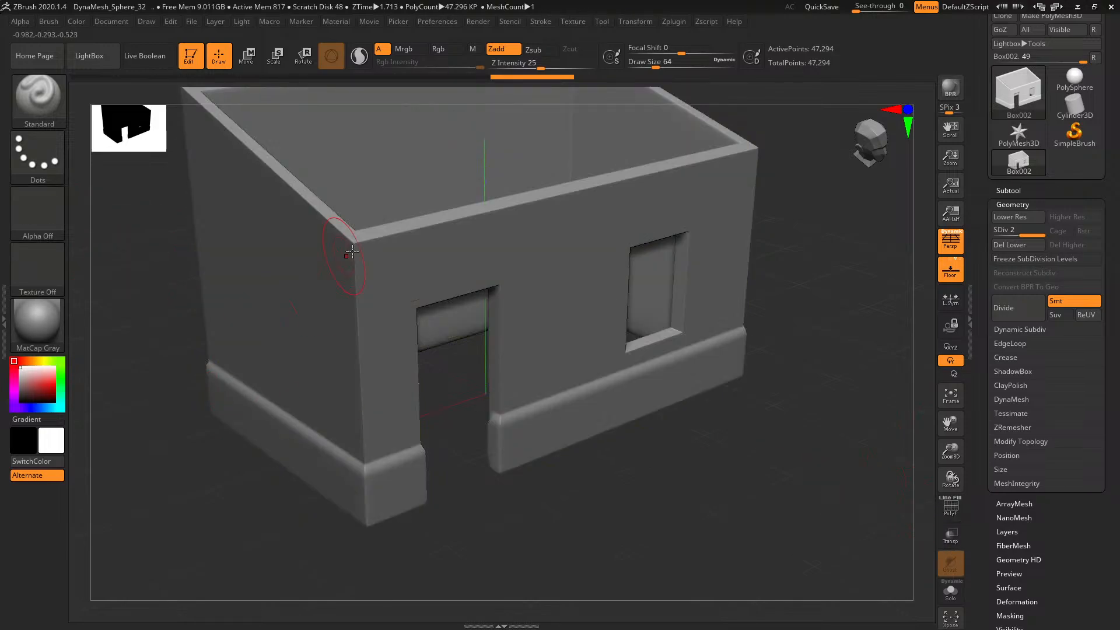
# Load the MalletFast brush from the Mallet folder of the LightBox brushes
pyautogui.click(31, 101)
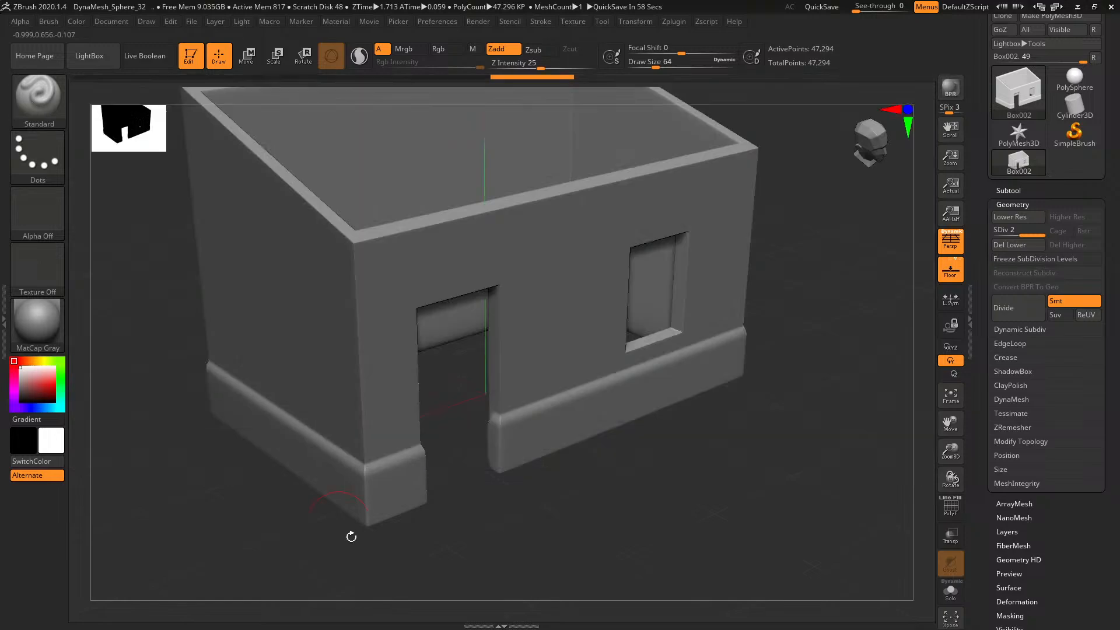
pyautogui.moveTo(217, 513)
pyautogui.mouseDown()
pyautogui.moveTo(218, 496)
pyautogui.moveTo(201, 493)
pyautogui.mouseUp()
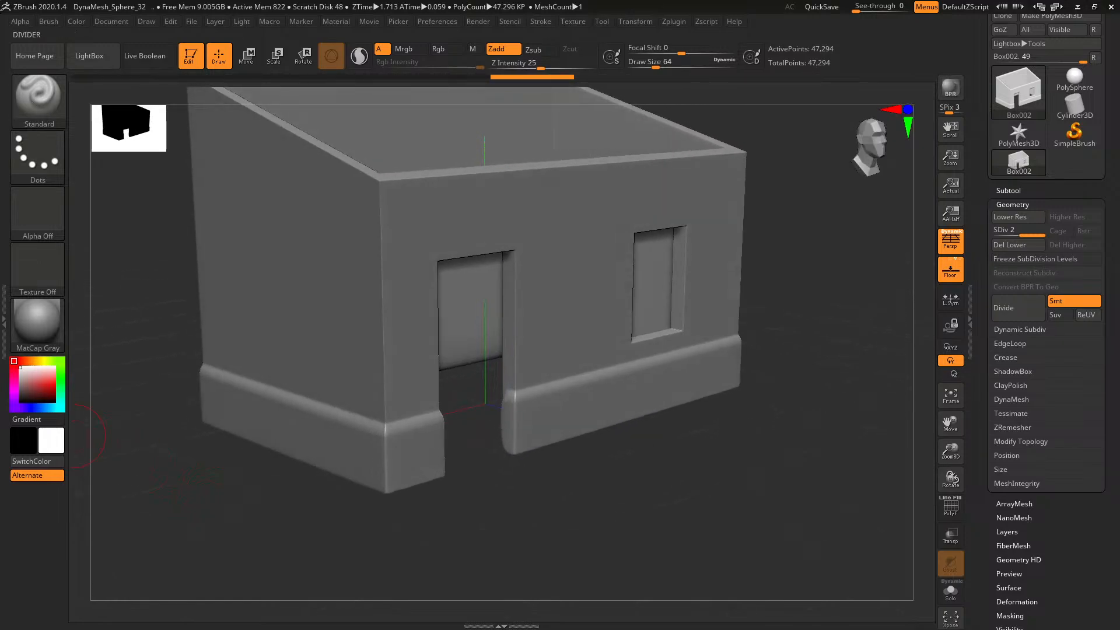
pyautogui.click(88, 55)
pyautogui.click(208, 93)
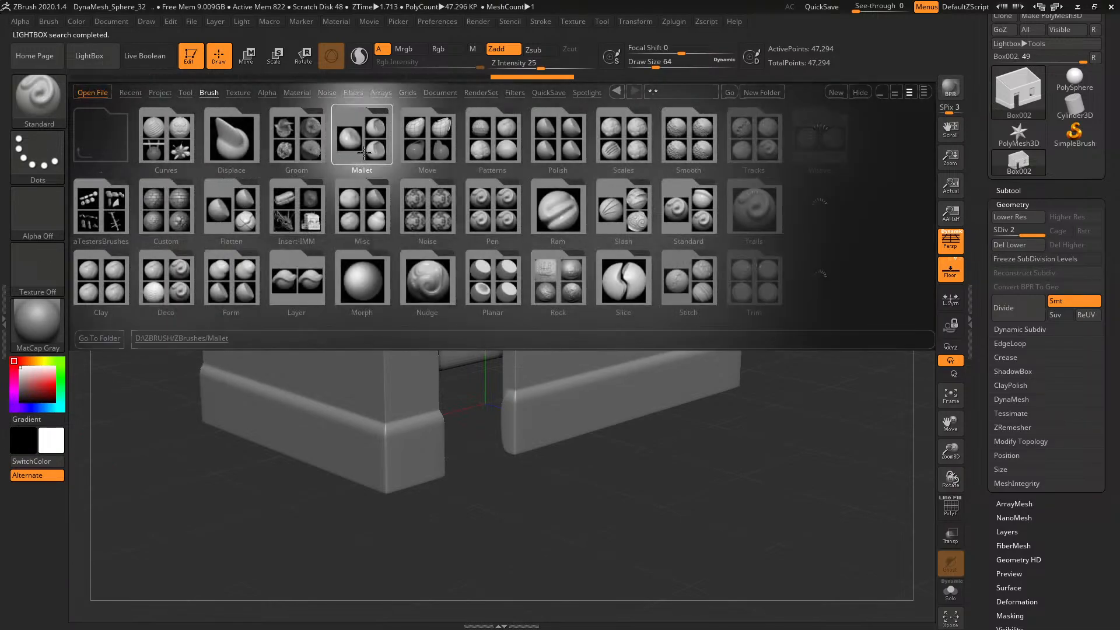
pyautogui.doubleClick(361, 137)
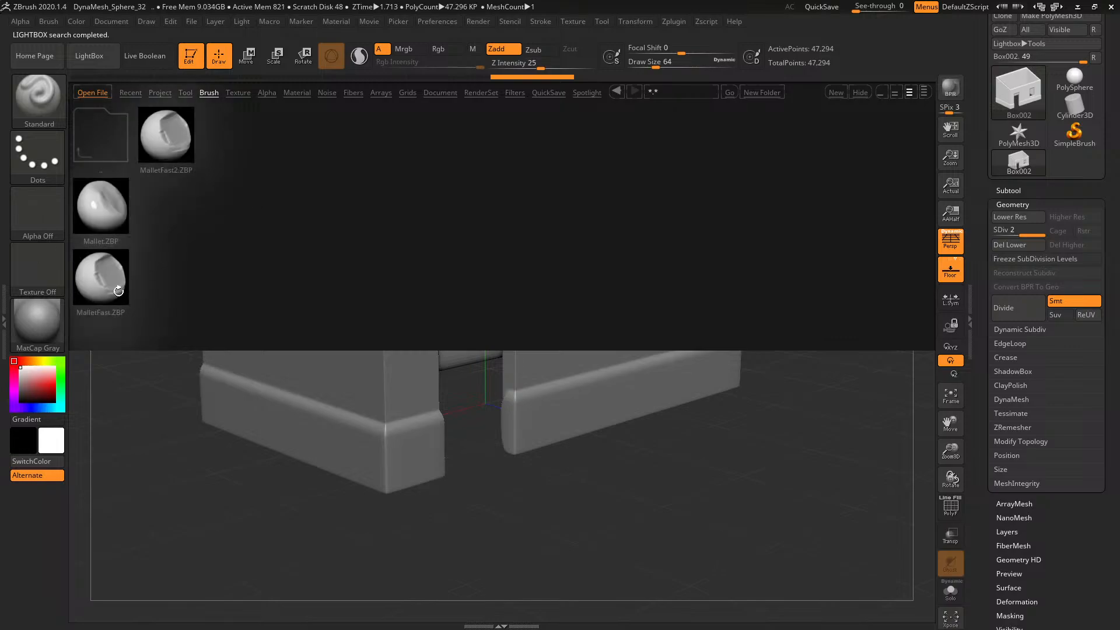
pyautogui.doubleClick(101, 277)
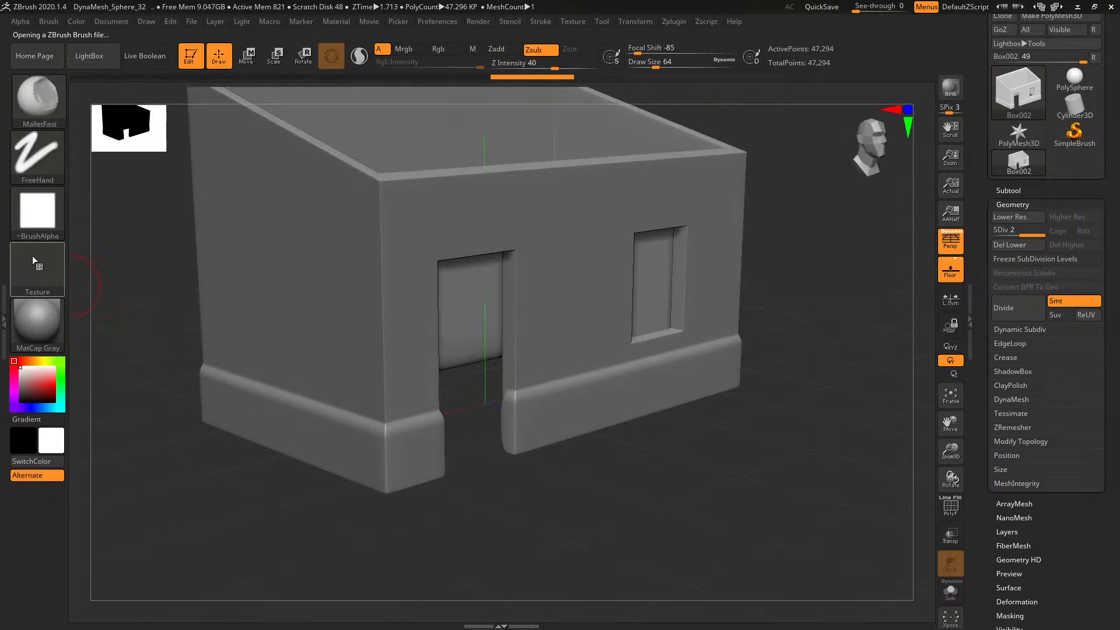
# Set the MalletFast brush's Z Intensity to 4 and reduce its draw size to 36
pyautogui.keyDown('alt'); pyautogui.moveTo(495, 488); pyautogui.dragTo(520, 502); pyautogui.keyUp('alt')
pyautogui.click(517, 68)
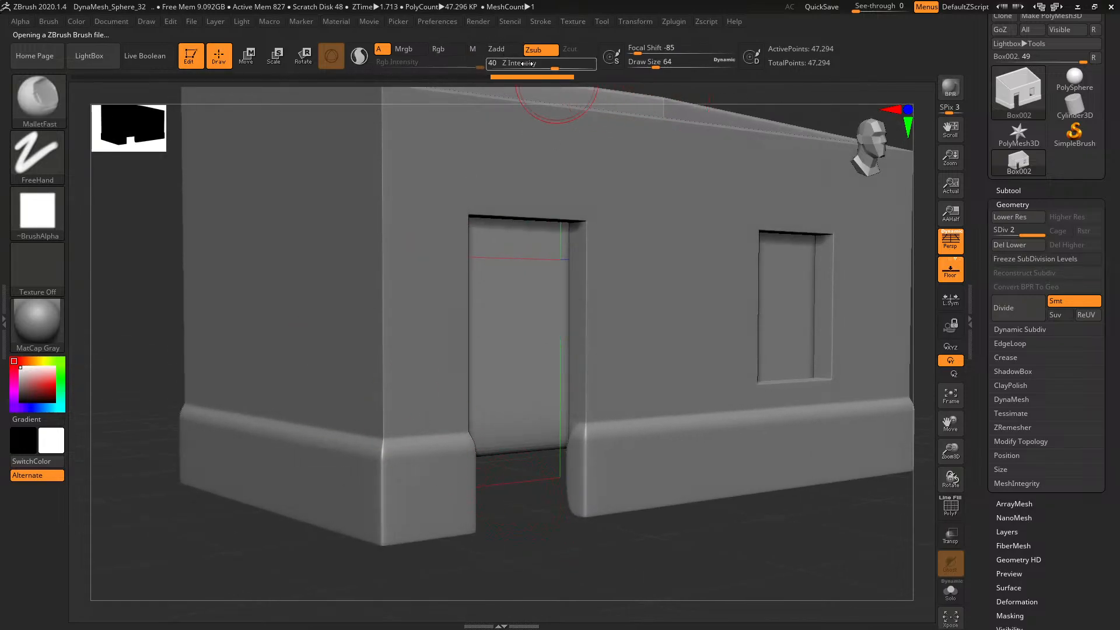
pyautogui.write('7')
pyautogui.press('Return')
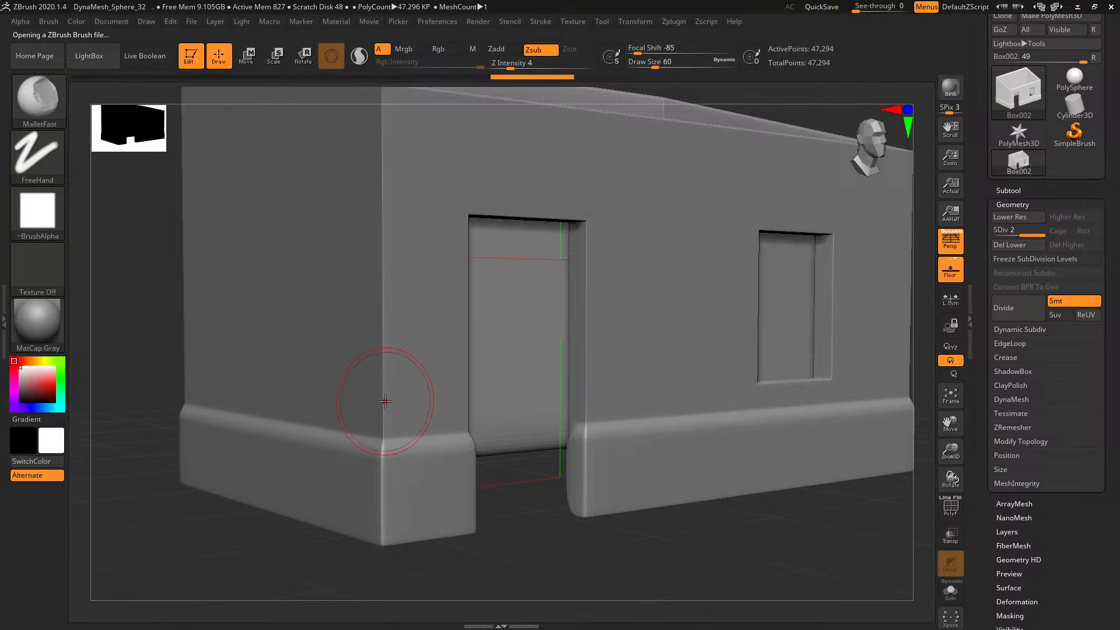
pyautogui.press('[')
pyautogui.press('[')
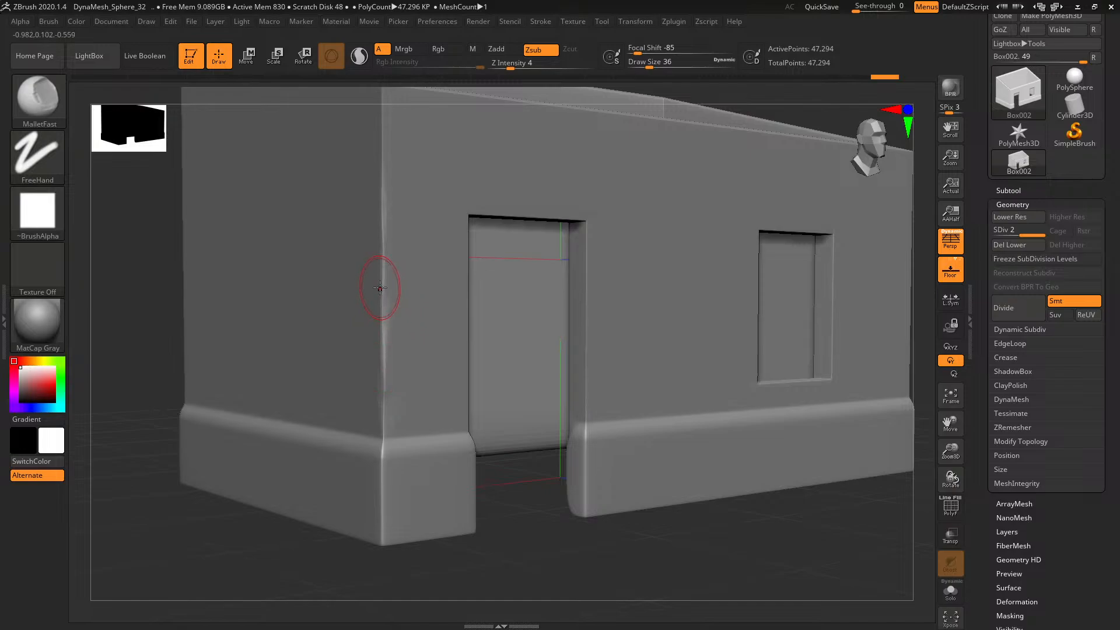
# Chip the vertical front corner edge of the walls beside the door with the MalletFast brush
pyautogui.moveTo(509, 499); pyautogui.dragTo(413, 318)
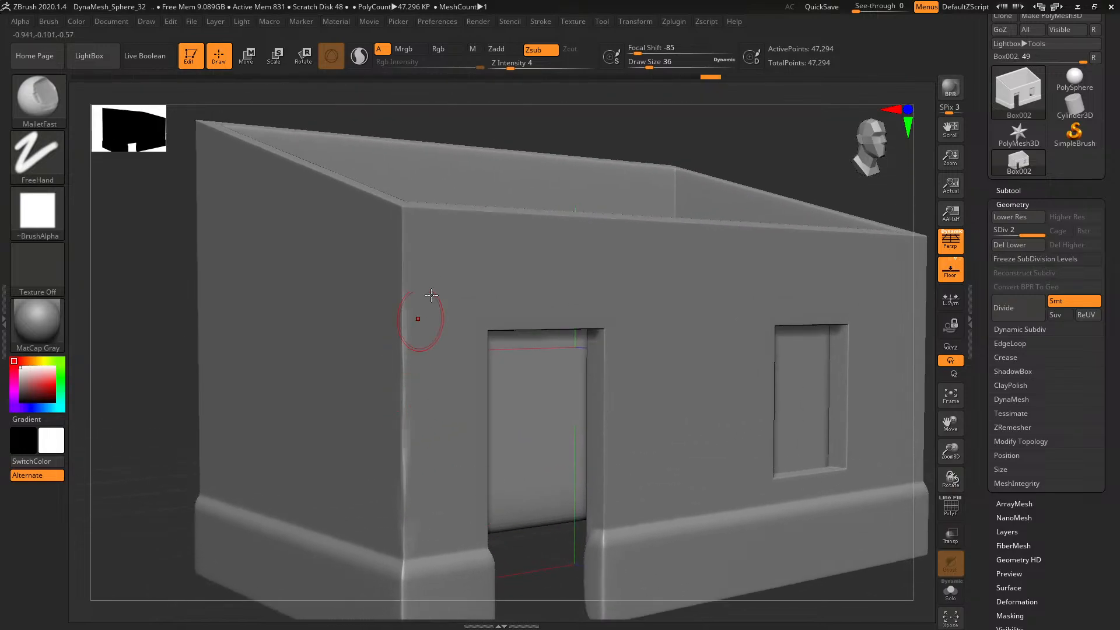
pyautogui.moveTo(185, 349); pyautogui.dragTo(339, 251)
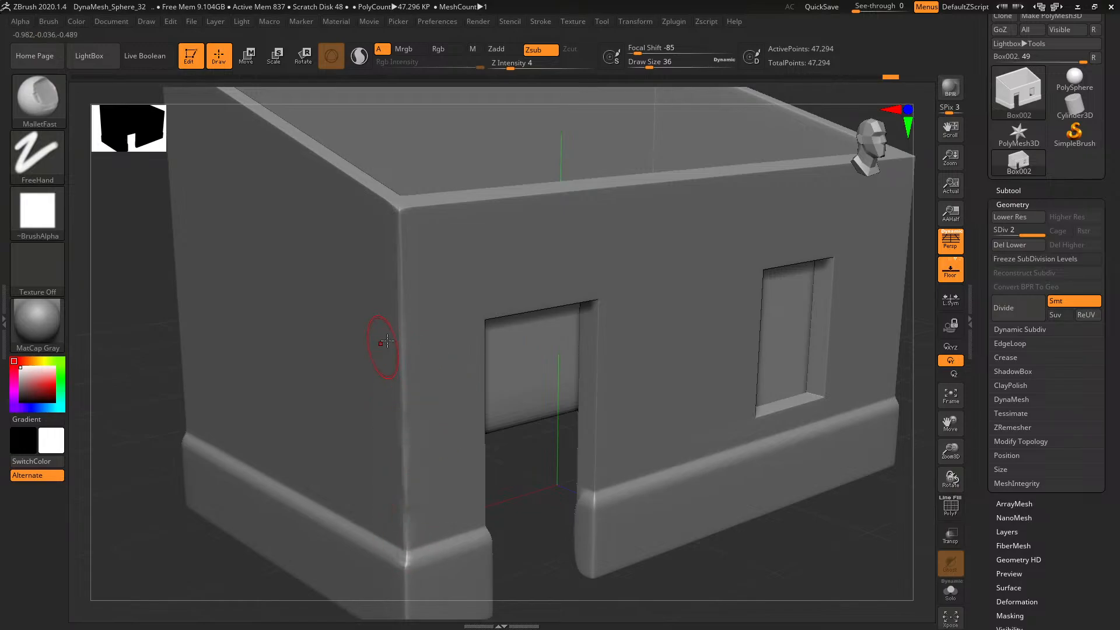
pyautogui.moveTo(545, 459)
pyautogui.mouseDown()
pyautogui.moveTo(530, 457)
pyautogui.moveTo(516, 436)
pyautogui.moveTo(548, 467)
pyautogui.moveTo(501, 416)
pyautogui.moveTo(555, 476)
pyautogui.moveTo(413, 249)
pyautogui.moveTo(415, 231)
pyautogui.mouseUp()
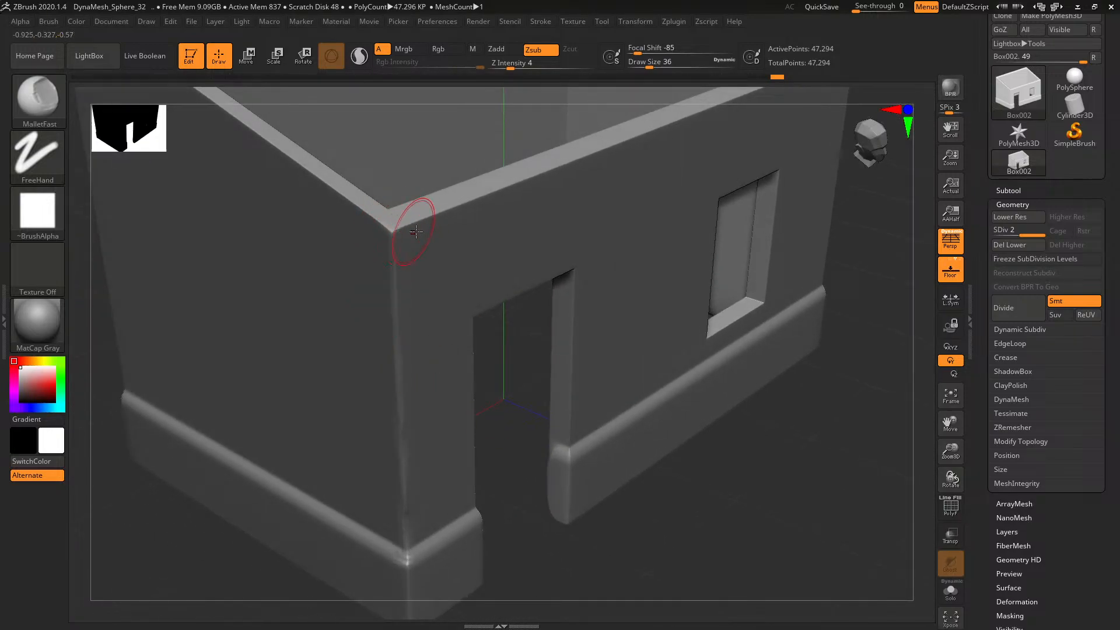
# Wear down the vertical wall corner beside the window with MalletFast strokes, from the plinth up to the wall top
pyautogui.keyDown('ctrl'); pyautogui.moveTo(519, 460); pyautogui.dragTo(486, 406, button='right'); pyautogui.keyUp('ctrl')
pyautogui.moveTo(748, 504); pyautogui.dragTo(162, 275)
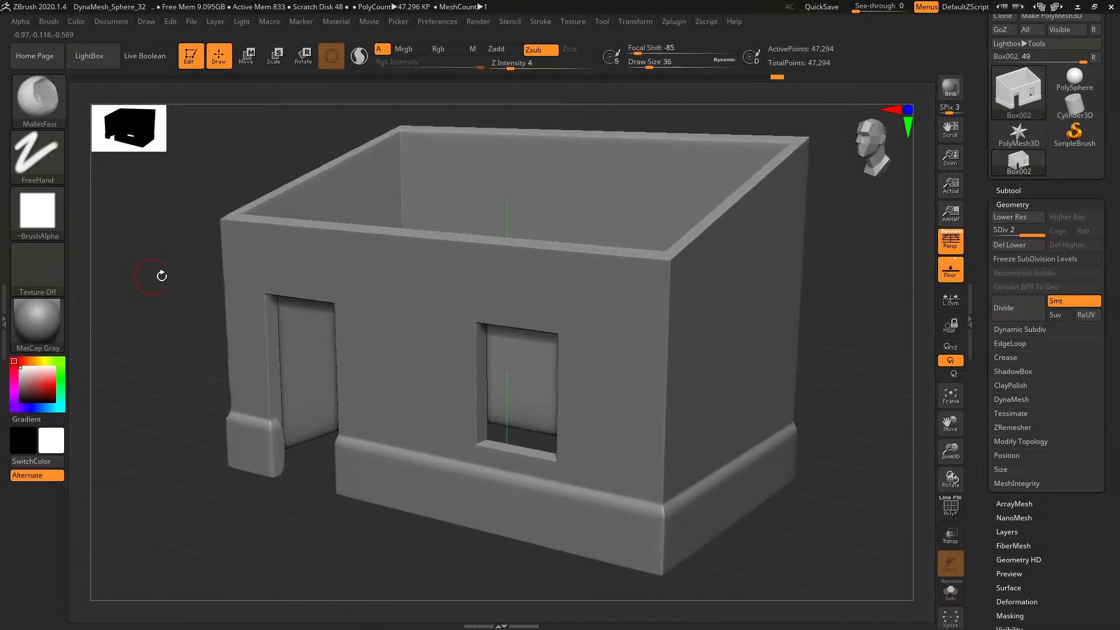
pyautogui.moveTo(858, 339); pyautogui.dragTo(535, 280)
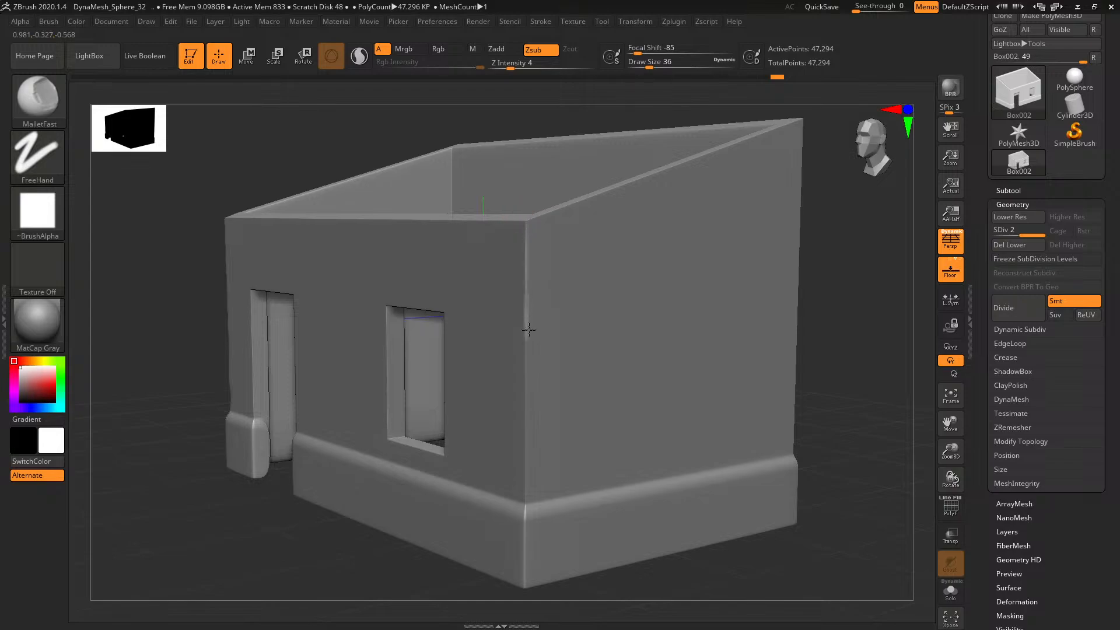
pyautogui.moveTo(525, 374); pyautogui.dragTo(529, 407)
pyautogui.moveTo(526, 355); pyautogui.dragTo(523, 365)
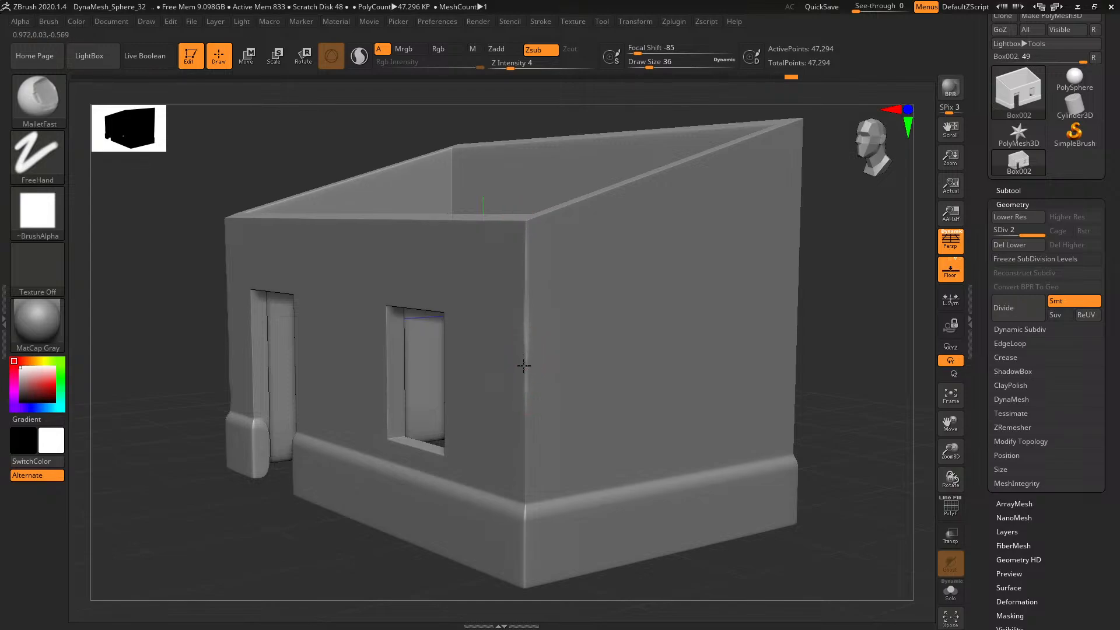
pyautogui.moveTo(528, 455)
pyautogui.mouseDown()
pyautogui.moveTo(527, 475)
pyautogui.moveTo(527, 224)
pyautogui.mouseUp()
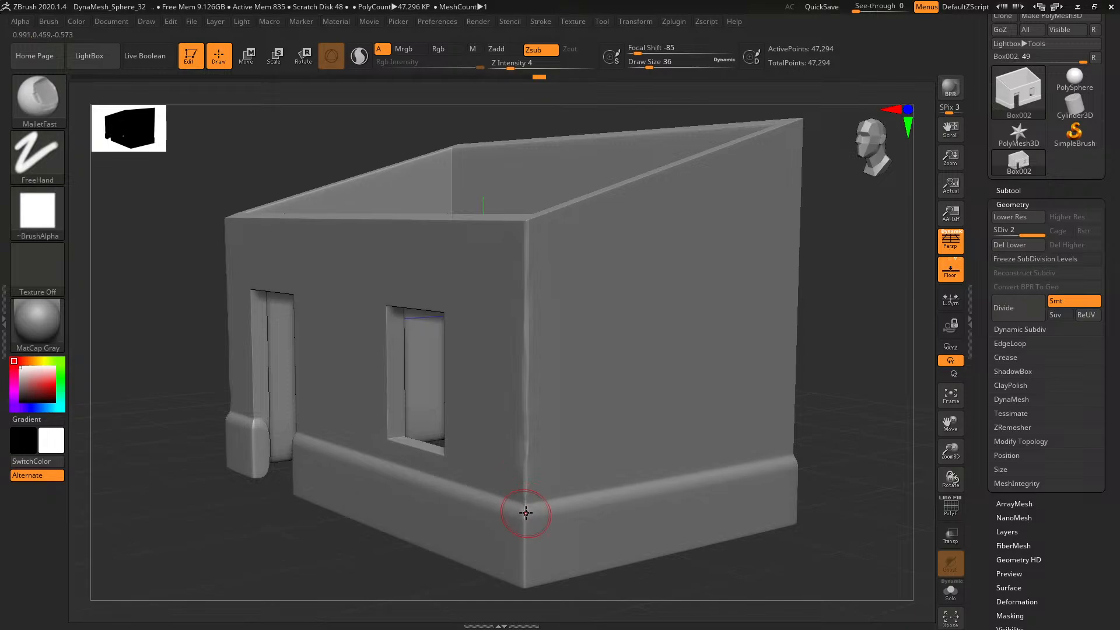
# Chip and flatten the plinth corner below the window-side wall edge with short MalletFast strokes
pyautogui.moveTo(526, 524); pyautogui.dragTo(526, 501)
pyautogui.moveTo(523, 562); pyautogui.dragTo(524, 534)
pyautogui.moveTo(522, 525)
pyautogui.mouseDown()
pyautogui.moveTo(528, 516)
pyautogui.moveTo(527, 559)
pyautogui.mouseUp()
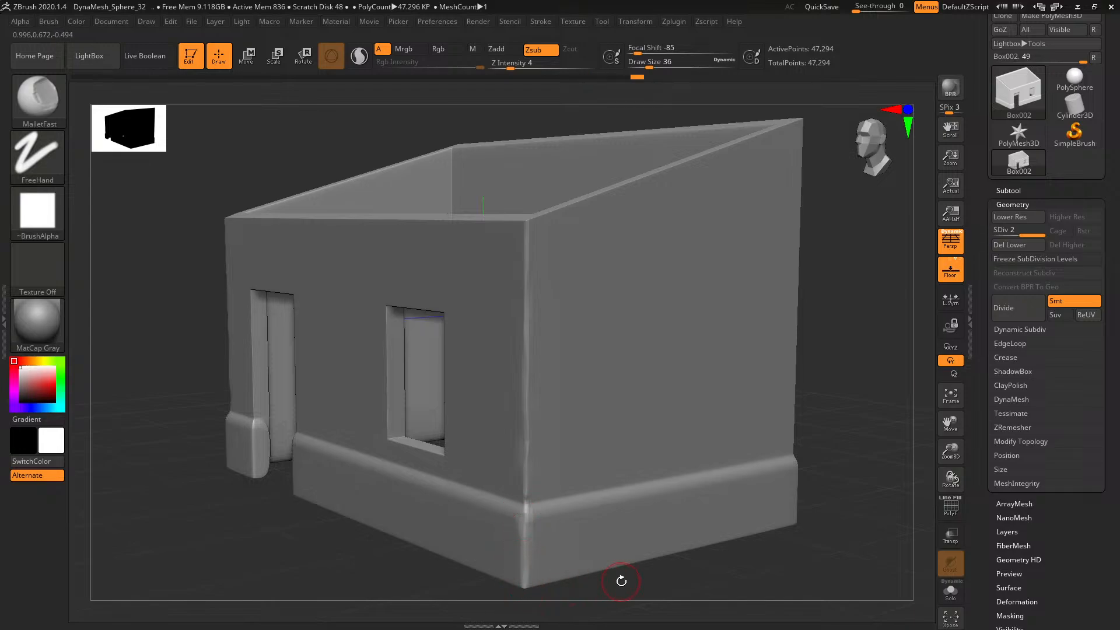
pyautogui.keyDown('alt'); pyautogui.moveTo(621, 581); pyautogui.dragTo(577, 429, button='right'); pyautogui.keyUp('alt')
pyautogui.moveTo(506, 368); pyautogui.dragTo(497, 332)
pyautogui.keyDown('ctrl'); pyautogui.moveTo(539, 397); pyautogui.dragTo(544, 507, button='right'); pyautogui.keyUp('ctrl')
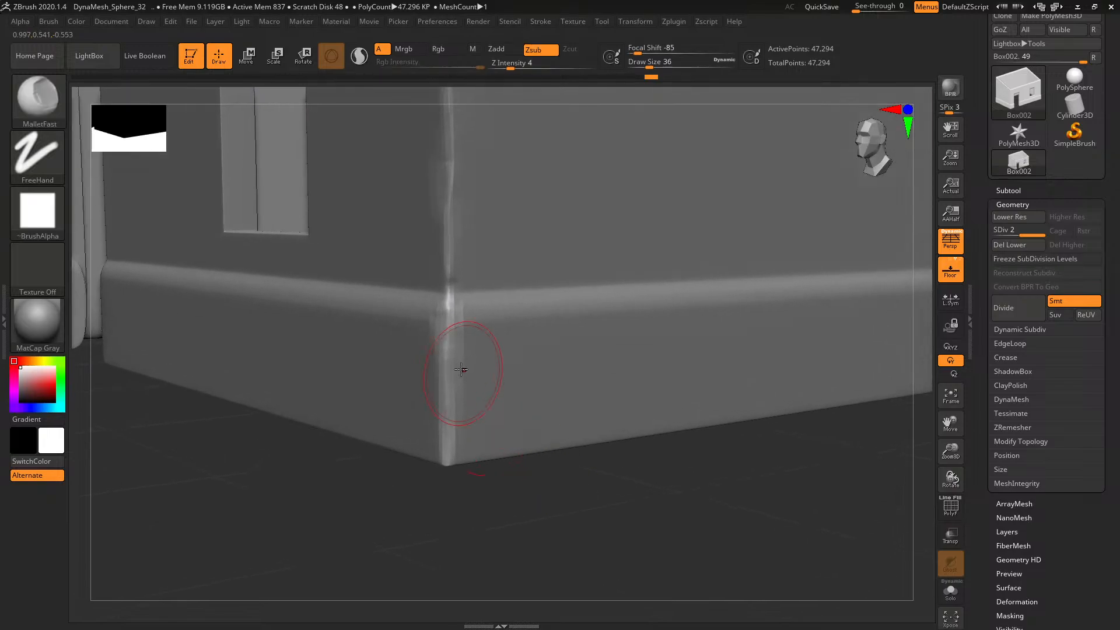
pyautogui.moveTo(461, 359)
pyautogui.mouseDown()
pyautogui.moveTo(465, 326)
pyautogui.moveTo(444, 403)
pyautogui.moveTo(446, 305)
pyautogui.moveTo(466, 321)
pyautogui.moveTo(443, 337)
pyautogui.moveTo(446, 353)
pyautogui.mouseUp()
# Wear down the vertical edge and plinth corner at the back of the house with the MalletFast brush
pyautogui.moveTo(559, 540)
pyautogui.mouseDown()
pyautogui.moveTo(542, 500)
pyautogui.moveTo(553, 465)
pyautogui.moveTo(569, 466)
pyautogui.moveTo(647, 570)
pyautogui.moveTo(668, 445)
pyautogui.moveTo(638, 400)
pyautogui.moveTo(655, 412)
pyautogui.moveTo(605, 418)
pyautogui.mouseUp()
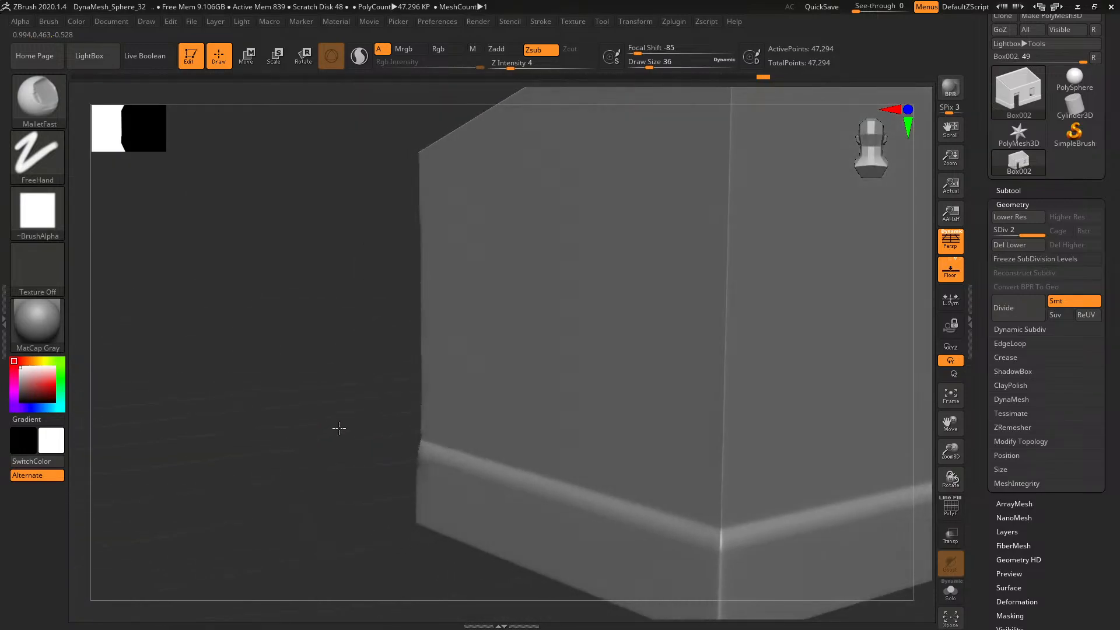
pyautogui.moveTo(339, 428); pyautogui.dragTo(250, 445)
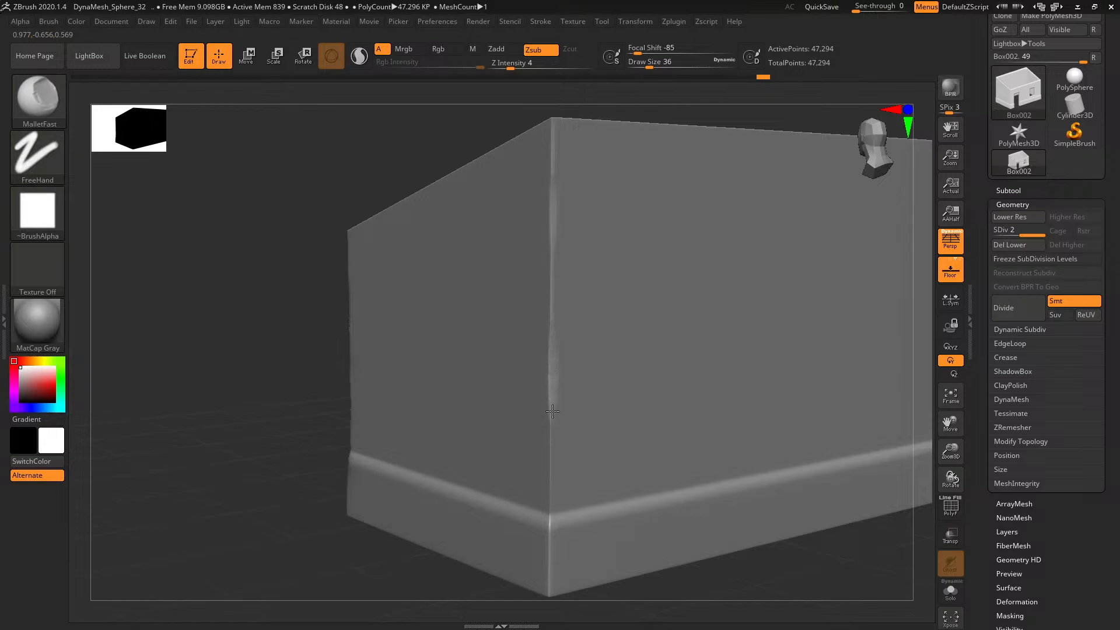
pyautogui.moveTo(552, 422); pyautogui.dragTo(551, 451)
pyautogui.moveTo(551, 412); pyautogui.dragTo(554, 527)
pyautogui.moveTo(292, 356); pyautogui.dragTo(347, 327)
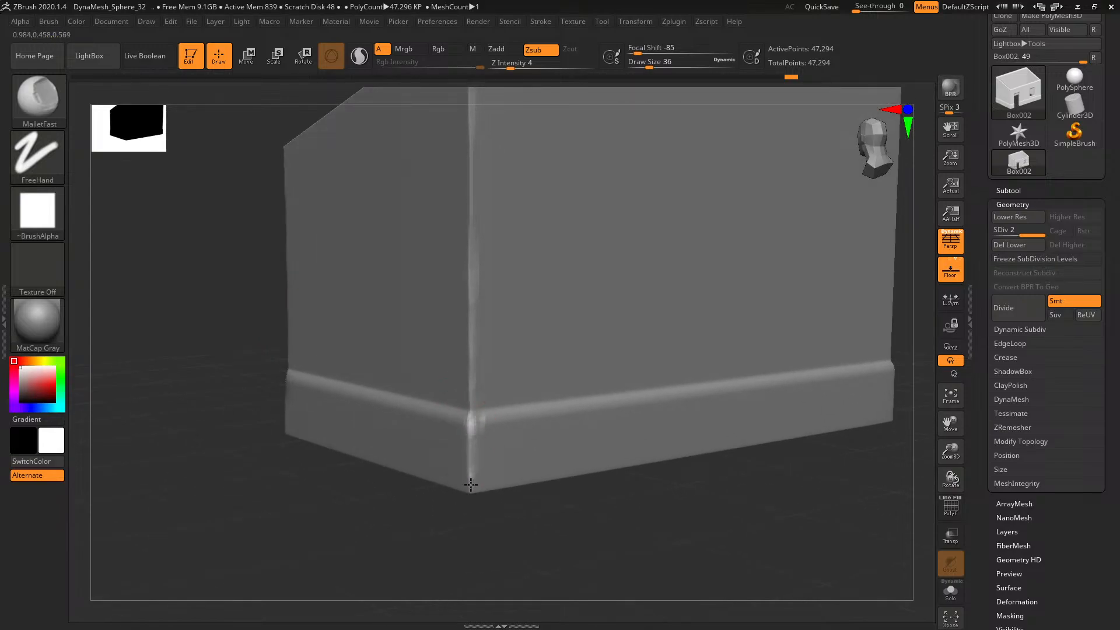
# Flatten the plinth corner below the back wall edge with short MalletFast strokes
pyautogui.moveTo(470, 485); pyautogui.dragTo(471, 494)
pyautogui.moveTo(461, 424)
pyautogui.mouseDown()
pyautogui.moveTo(467, 449)
pyautogui.moveTo(465, 423)
pyautogui.moveTo(482, 425)
pyautogui.moveTo(452, 420)
pyautogui.moveTo(465, 465)
pyautogui.mouseUp()
pyautogui.press('shift')
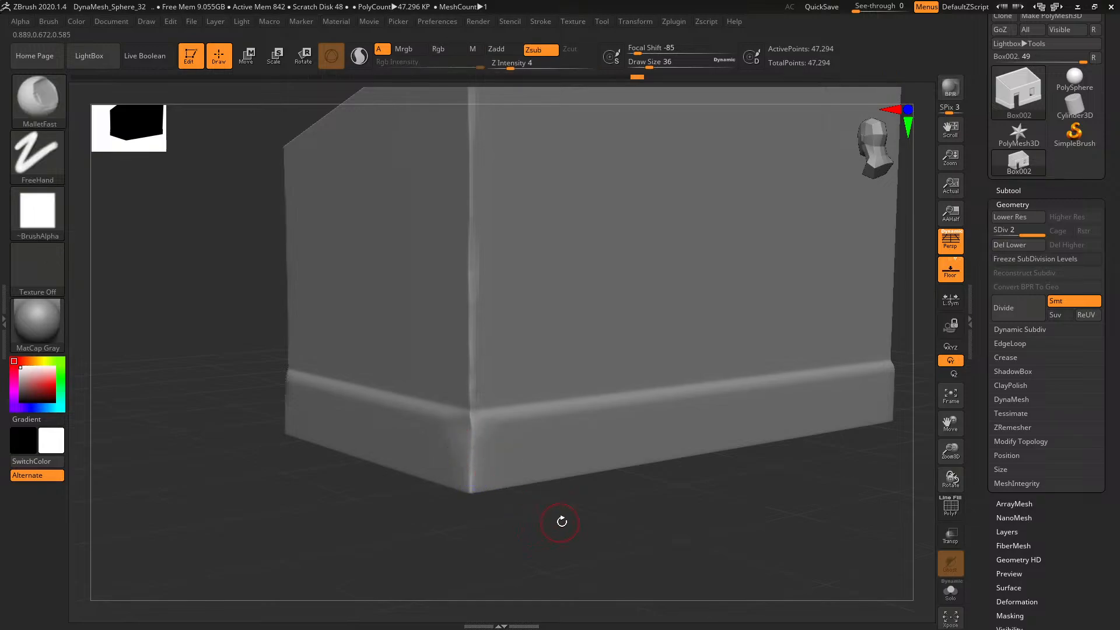
# Set the Smooth brush's Z Intensity to 24 and soften the chipped vertical back edge just above the plinth
pyautogui.moveTo(561, 521)
pyautogui.mouseDown()
pyautogui.moveTo(583, 517)
pyautogui.moveTo(545, 447)
pyautogui.moveTo(484, 437)
pyautogui.mouseUp()
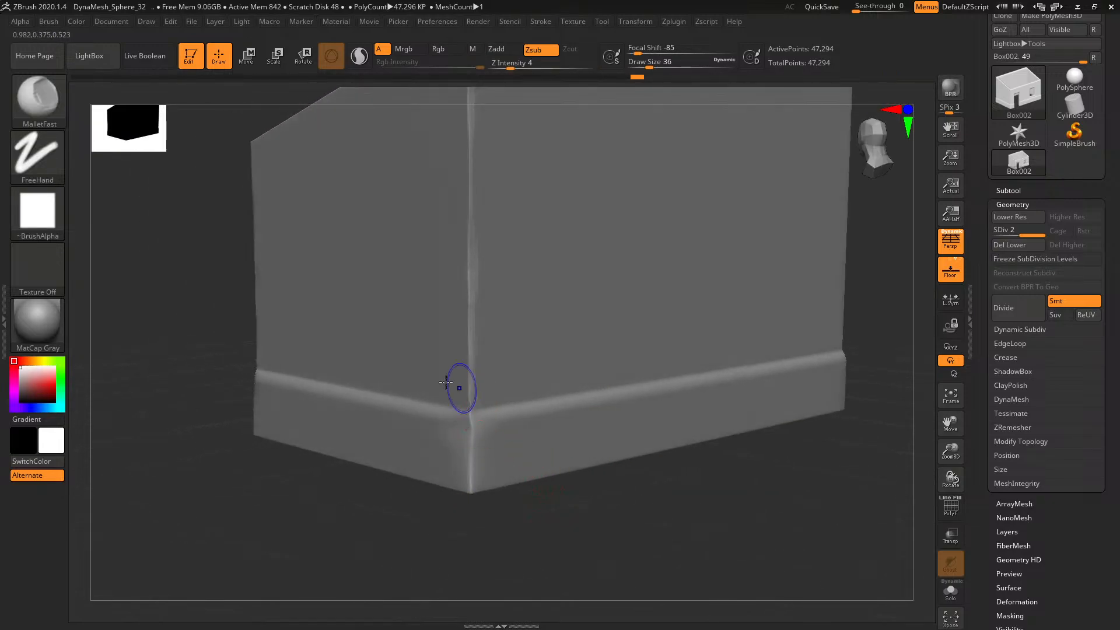
pyautogui.press('shift')
pyautogui.click(541, 66)
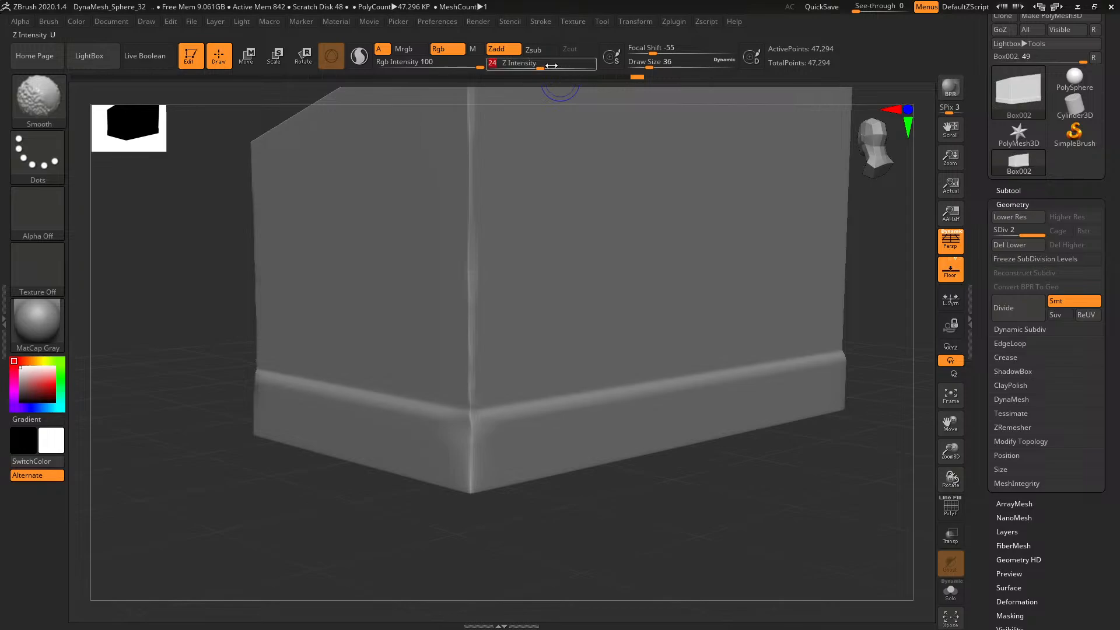
pyautogui.moveTo(475, 416)
pyautogui.keyDown('shift'); pyautogui.mouseDown()
pyautogui.moveTo(470, 431)
pyautogui.moveTo(467, 360)
pyautogui.mouseUp(); pyautogui.keyUp('shift')
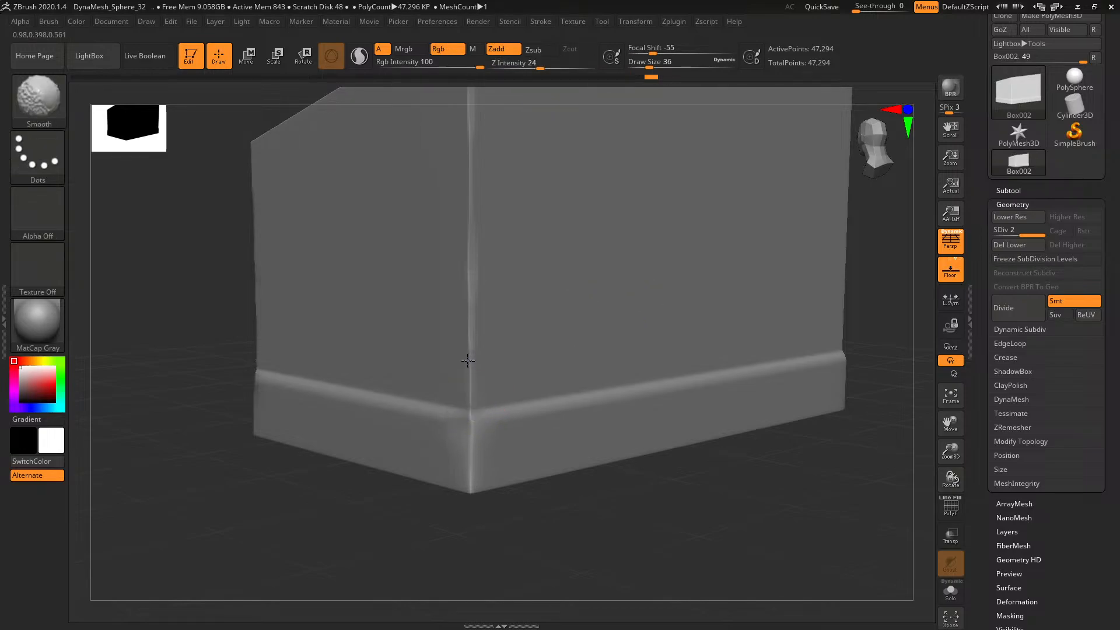
pyautogui.keyDown('shift'); pyautogui.moveTo(467, 316); pyautogui.dragTo(469, 278); pyautogui.keyUp('shift')
pyautogui.moveTo(471, 384); pyautogui.dragTo(470, 280)
# Wear down the front vertical wall corner beside the door and chip its top with MalletFast strokes
pyautogui.moveTo(615, 506)
pyautogui.keyDown('ctrl'); pyautogui.mouseDown(button='right')
pyautogui.moveTo(584, 478)
pyautogui.moveTo(670, 508)
pyautogui.moveTo(760, 488)
pyautogui.moveTo(750, 475)
pyautogui.mouseUp(button='right'); pyautogui.keyUp('ctrl')
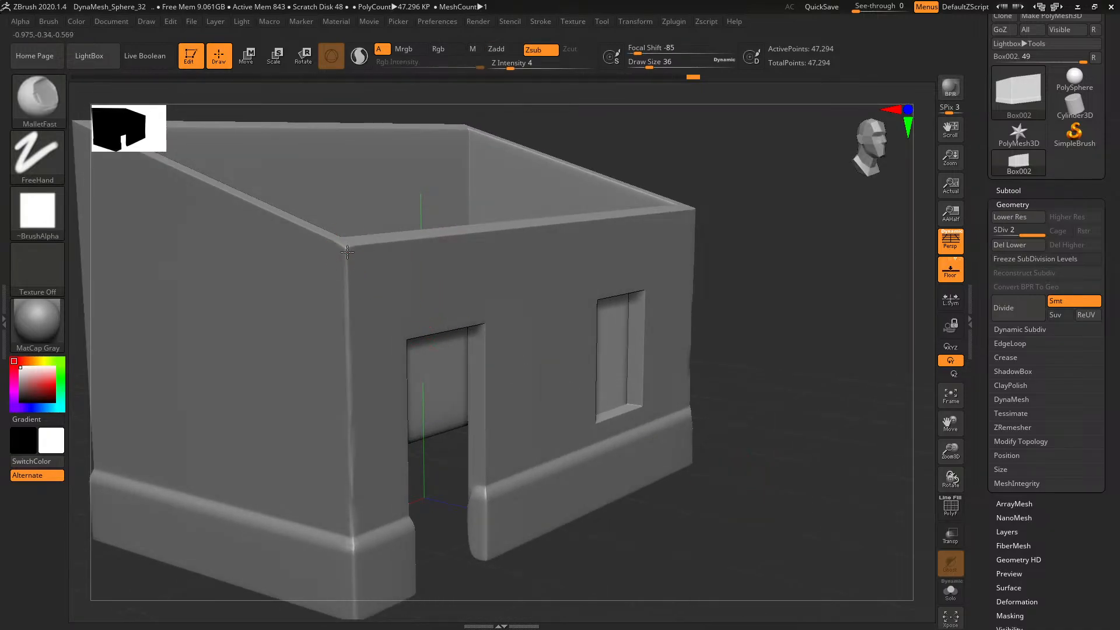
pyautogui.moveTo(347, 251); pyautogui.dragTo(346, 458)
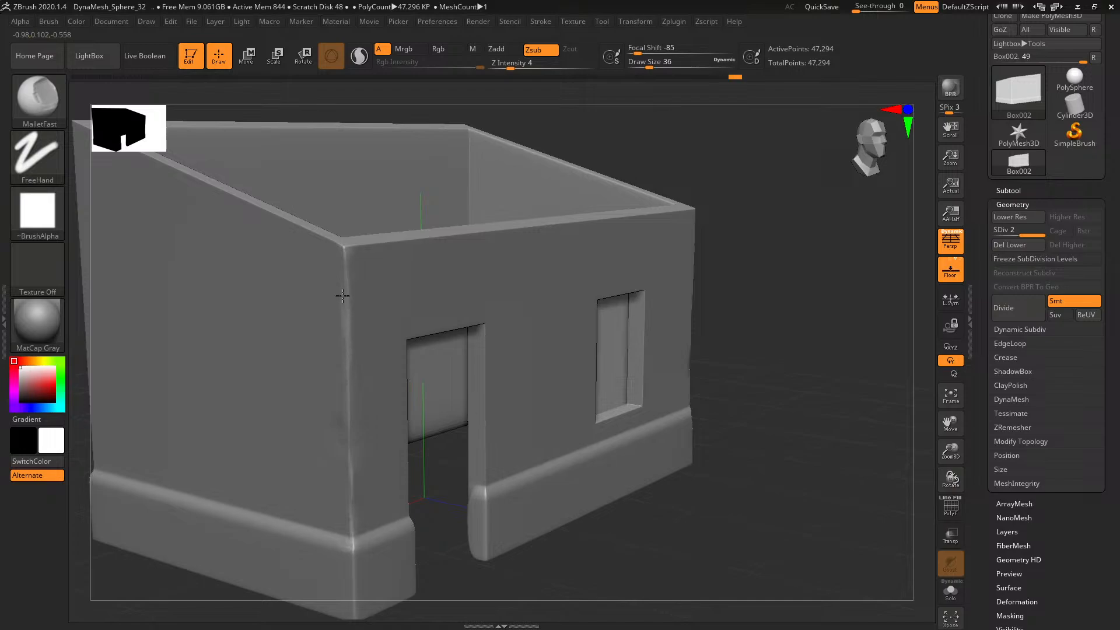
pyautogui.moveTo(345, 263); pyautogui.dragTo(354, 249)
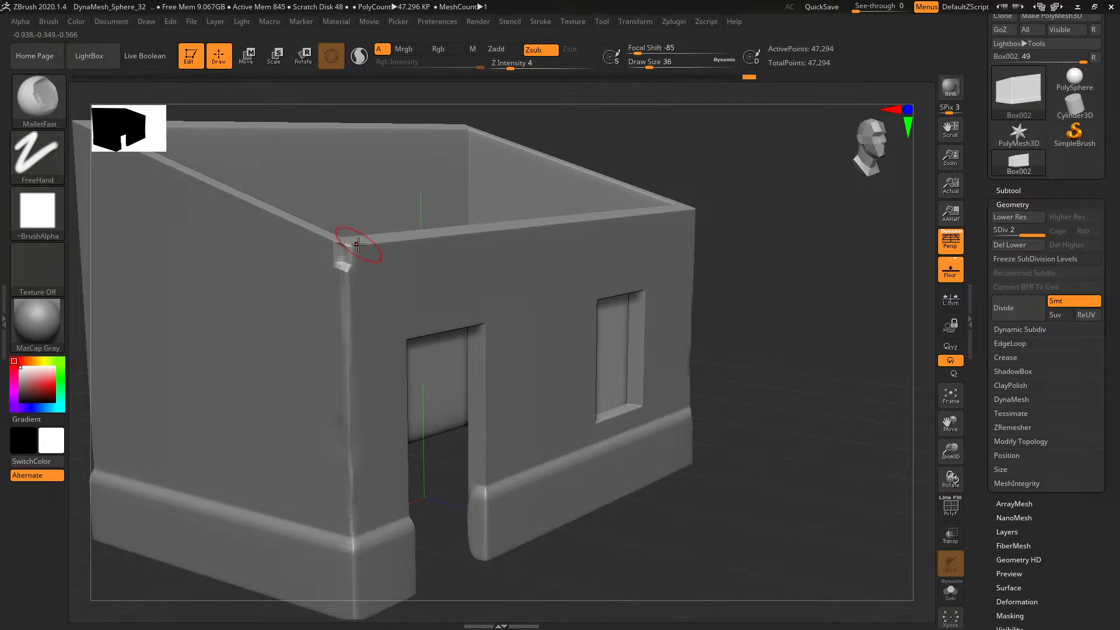
# Save the project as House in New folder (23)
pyautogui.press('ctrl')
pyautogui.hotkey('ctrl', 's')
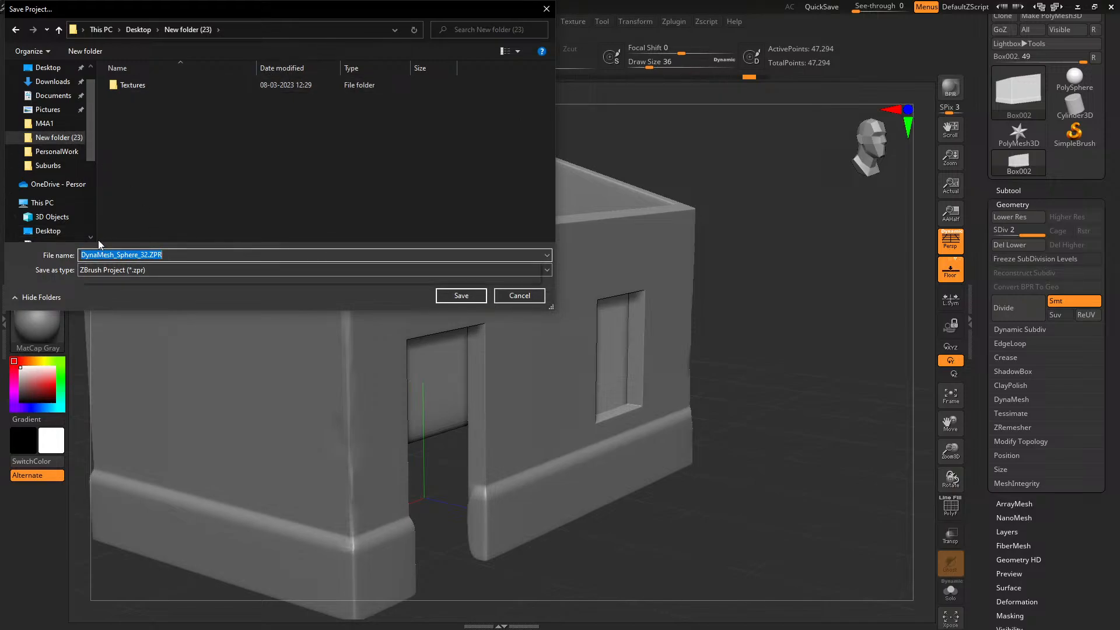
pyautogui.write('House')
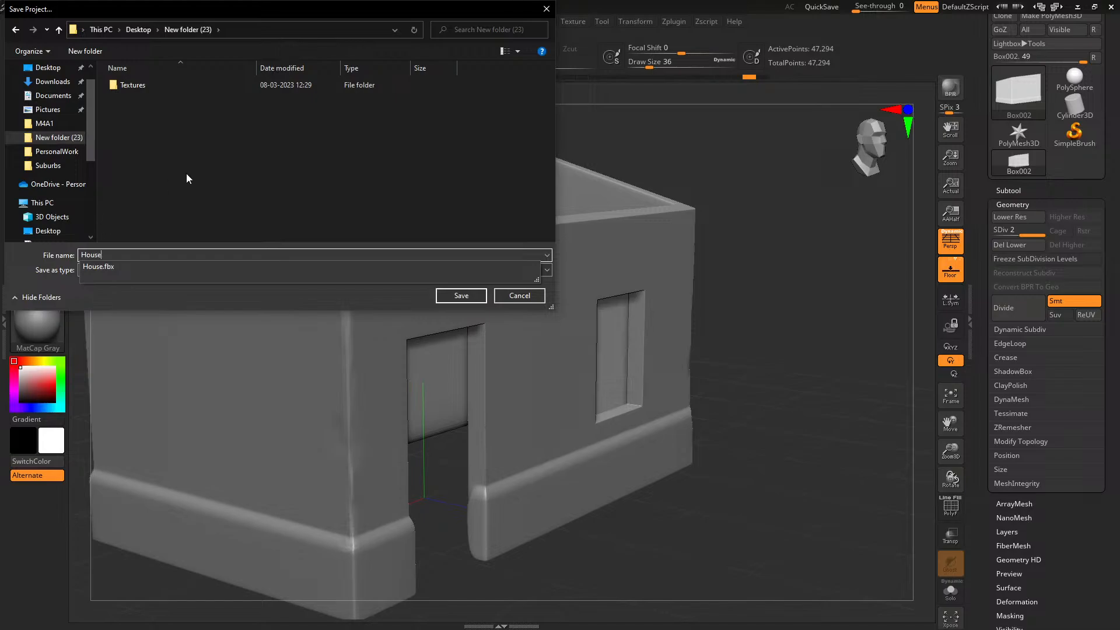
pyautogui.click(187, 173)
pyautogui.click(477, 295)
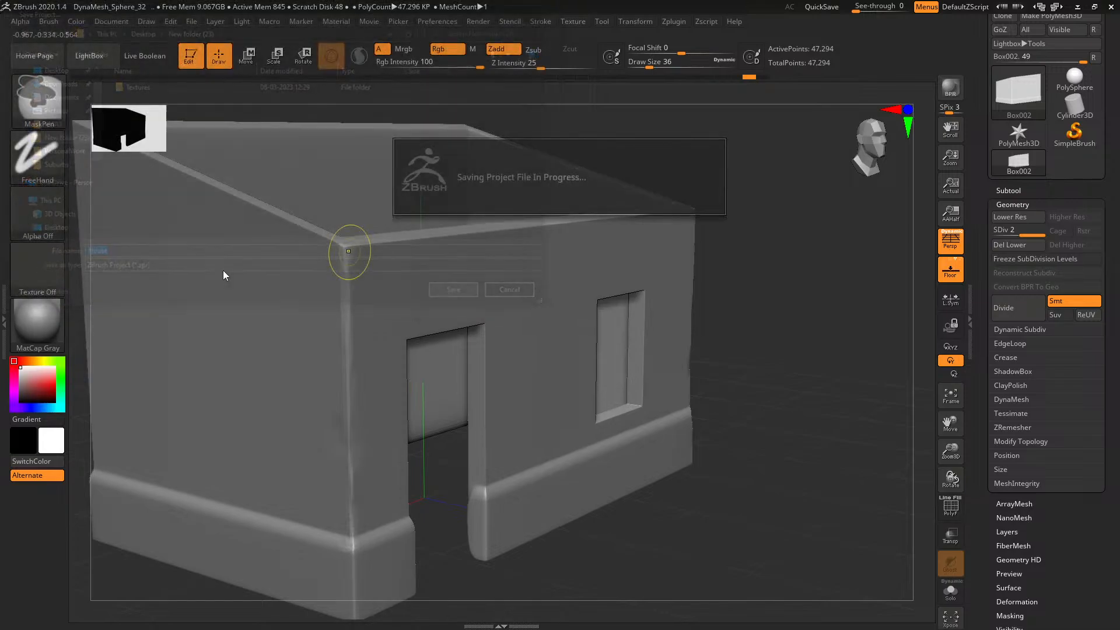
# Wear down the vertical back wall corner on the door side with MalletFast strokes, from the plinth to the wall top
pyautogui.moveTo(705, 423); pyautogui.dragTo(754, 434)
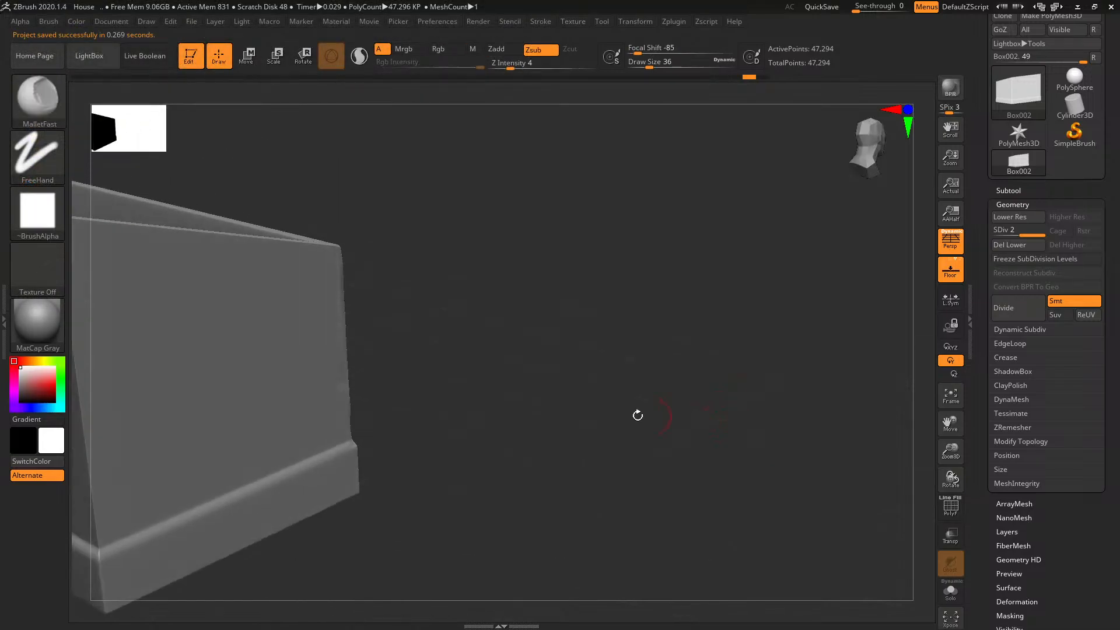
pyautogui.moveTo(638, 415); pyautogui.dragTo(764, 424)
pyautogui.moveTo(646, 276); pyautogui.dragTo(502, 286)
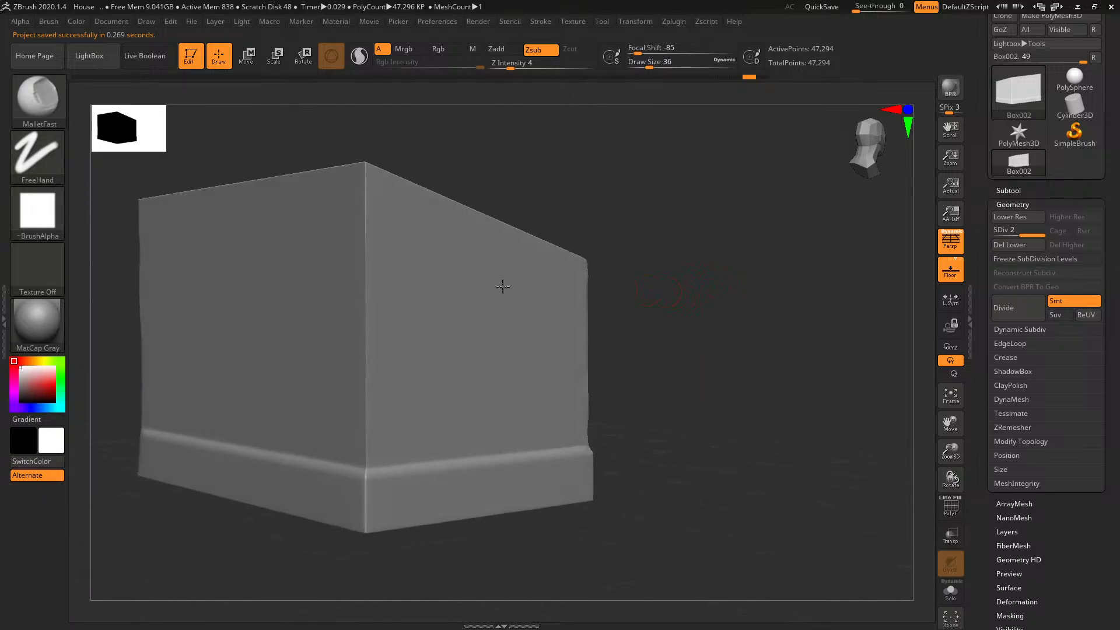
pyautogui.keyDown('ctrl'); pyautogui.moveTo(712, 206); pyautogui.dragTo(722, 228, button='right'); pyautogui.keyUp('ctrl')
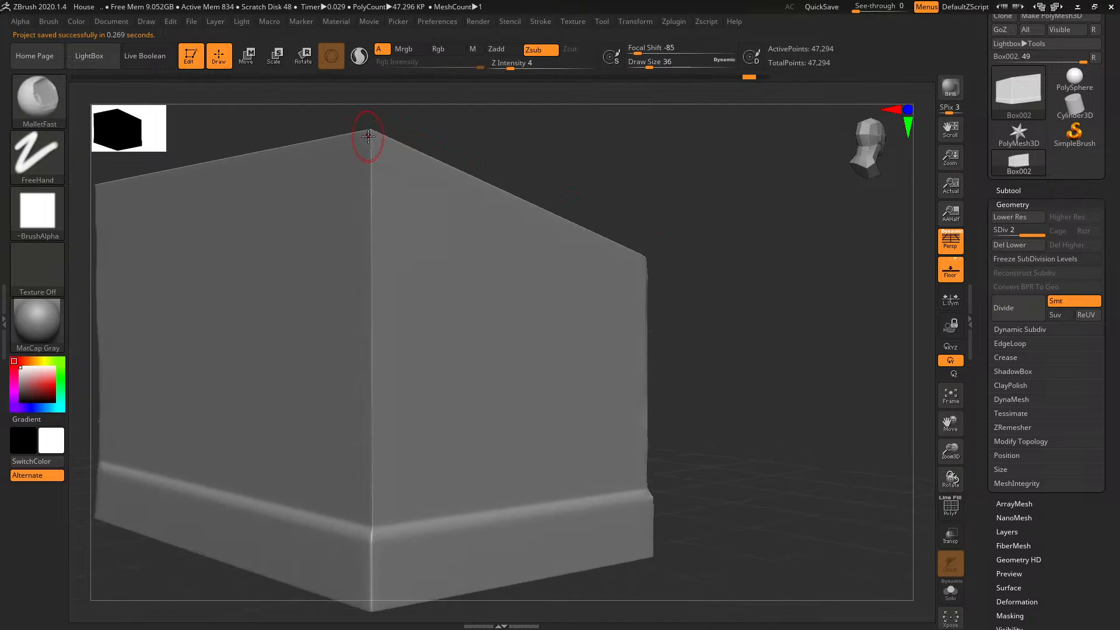
pyautogui.moveTo(374, 227); pyautogui.dragTo(375, 288)
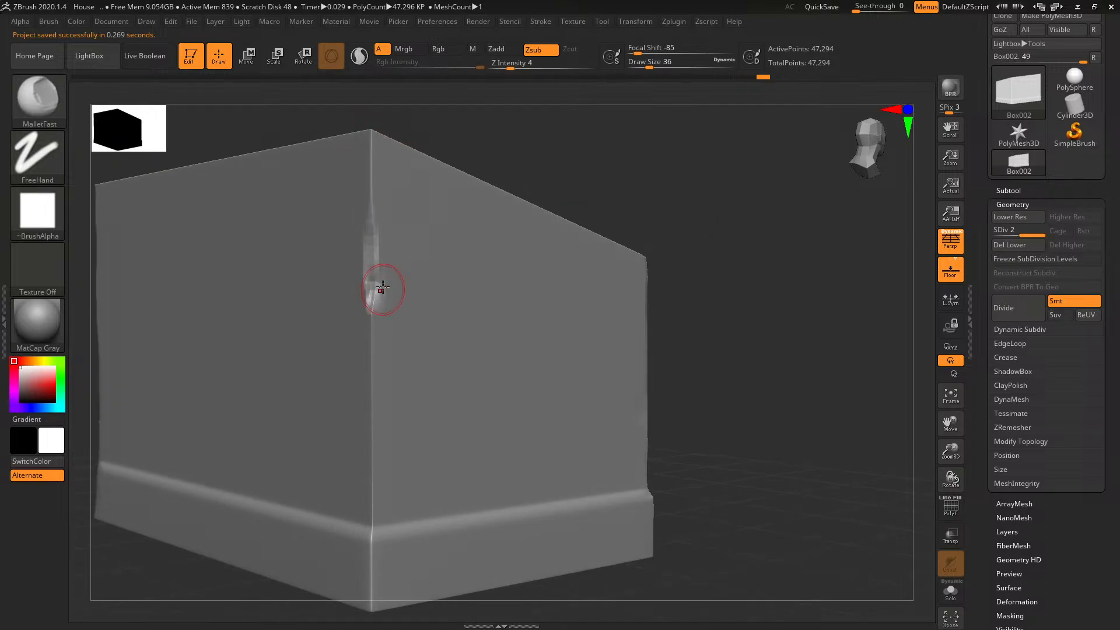
pyautogui.hotkey('ctrl', 'z')
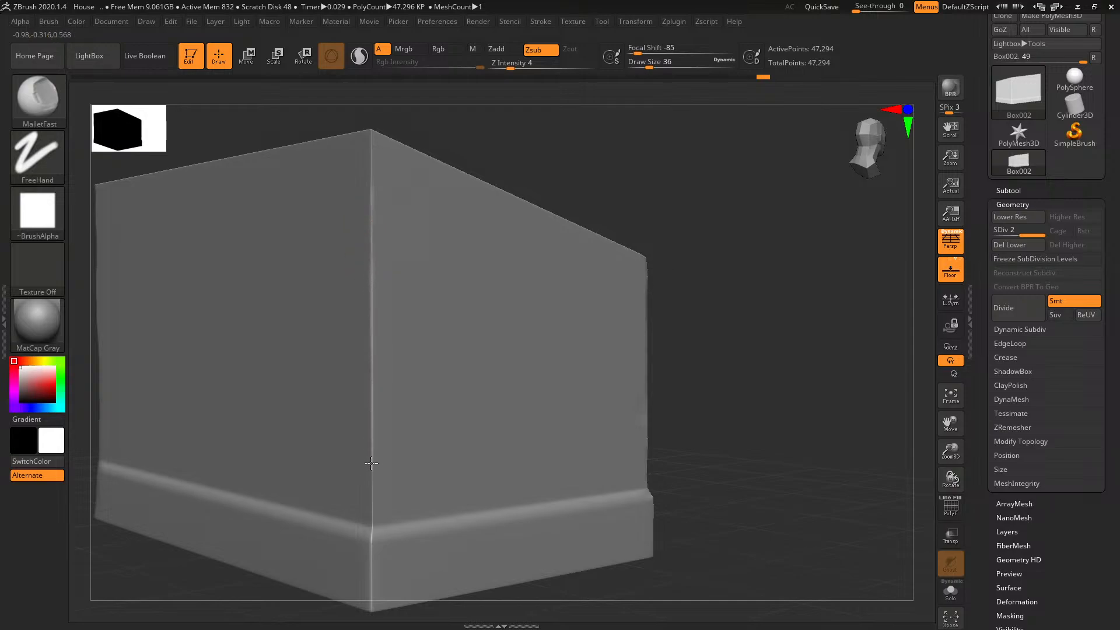
pyautogui.moveTo(373, 509)
pyautogui.mouseDown()
pyautogui.moveTo(373, 530)
pyautogui.moveTo(368, 221)
pyautogui.mouseUp()
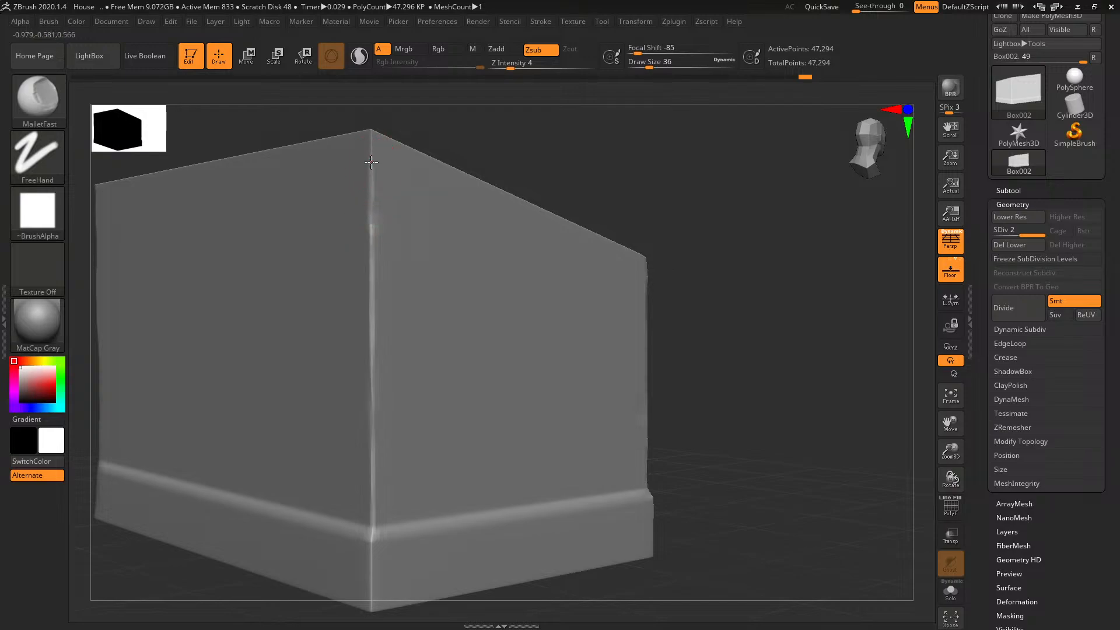
pyautogui.moveTo(371, 161); pyautogui.dragTo(369, 337)
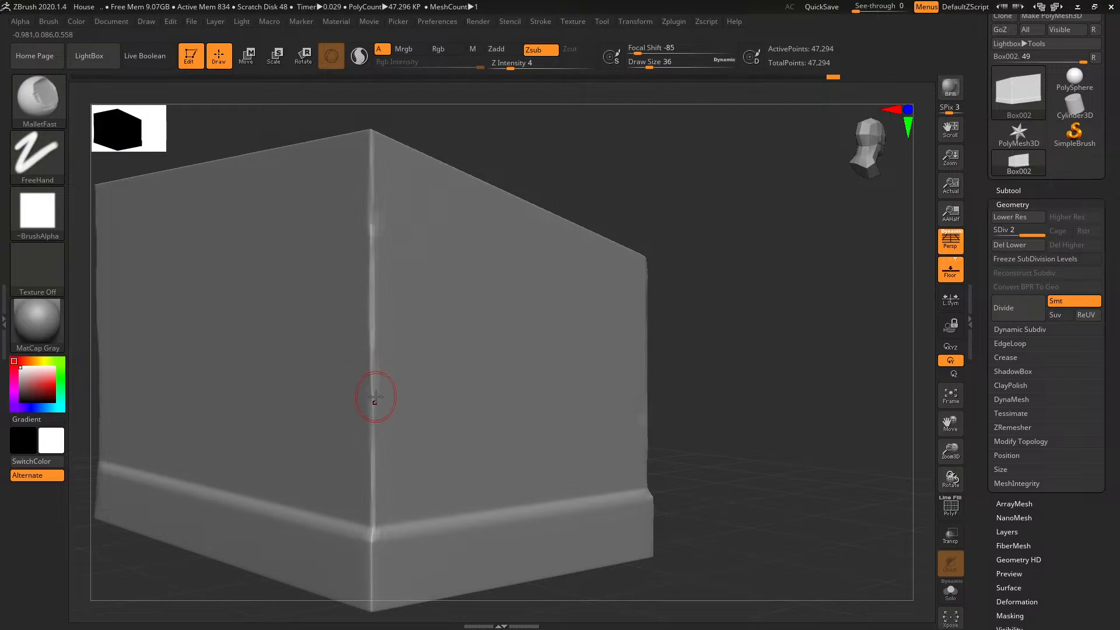
pyautogui.moveTo(375, 399)
pyautogui.mouseDown()
pyautogui.moveTo(371, 515)
pyautogui.moveTo(376, 143)
pyautogui.moveTo(372, 544)
pyautogui.mouseUp()
# Chip the plinth corner below the door-side back edge with short MalletFast strokes
pyautogui.keyDown('alt'); pyautogui.moveTo(717, 447); pyautogui.dragTo(736, 280); pyautogui.keyUp('alt')
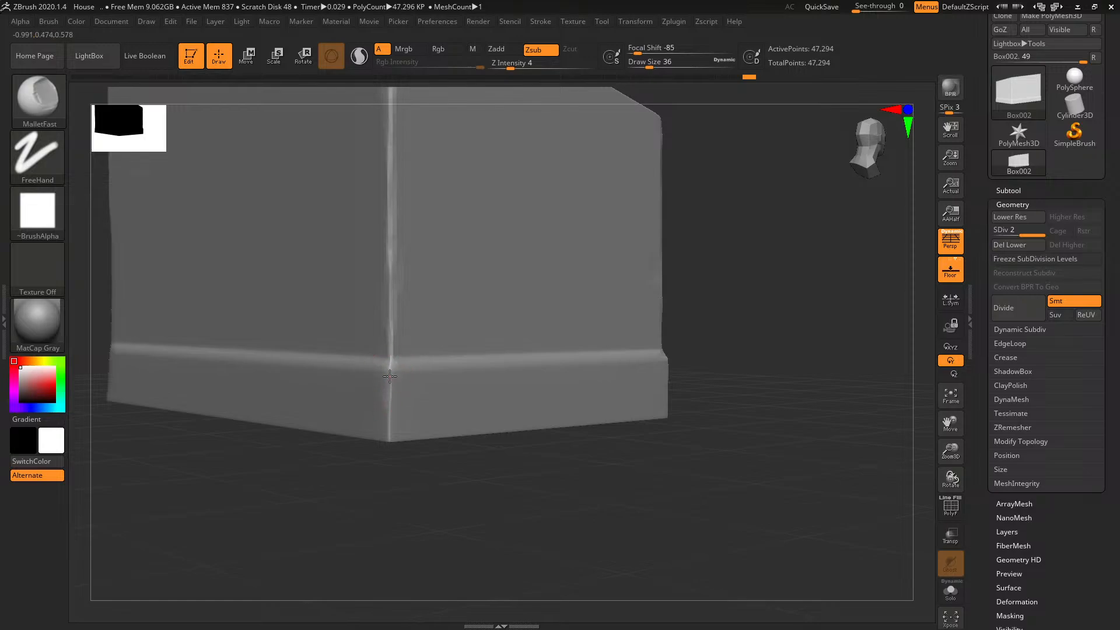
pyautogui.moveTo(388, 379); pyautogui.dragTo(389, 431)
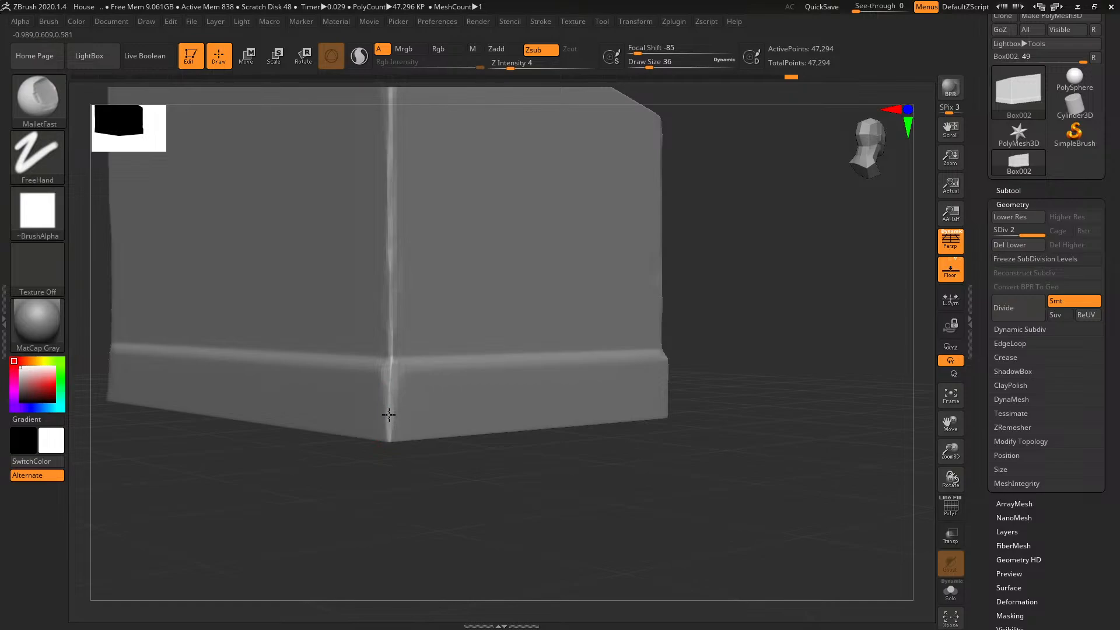
pyautogui.moveTo(395, 378); pyautogui.dragTo(393, 387)
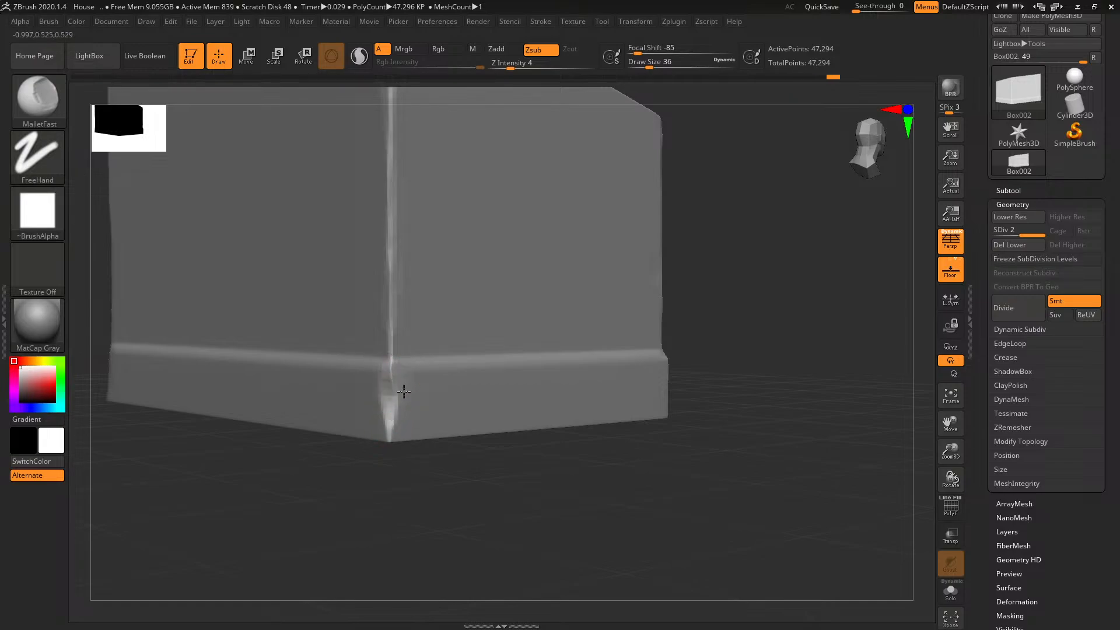
pyautogui.moveTo(390, 359); pyautogui.dragTo(389, 387)
# Save the project over the existing House.ZPR file
pyautogui.moveTo(575, 480); pyautogui.dragTo(337, 498)
pyautogui.hotkey('ctrl', 's')
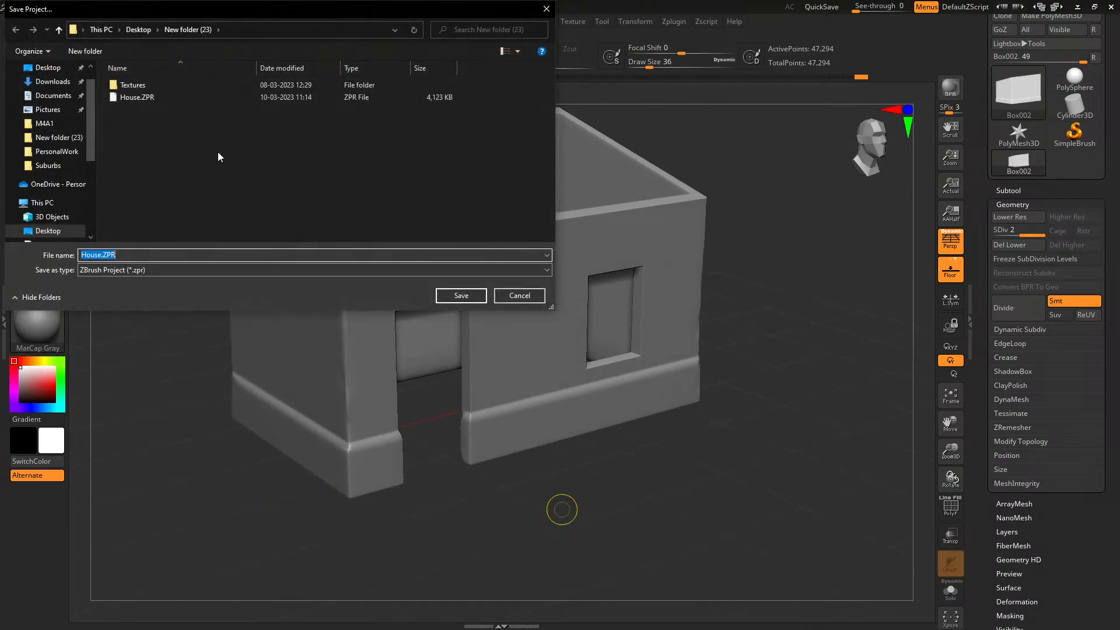
pyautogui.doubleClick(152, 96)
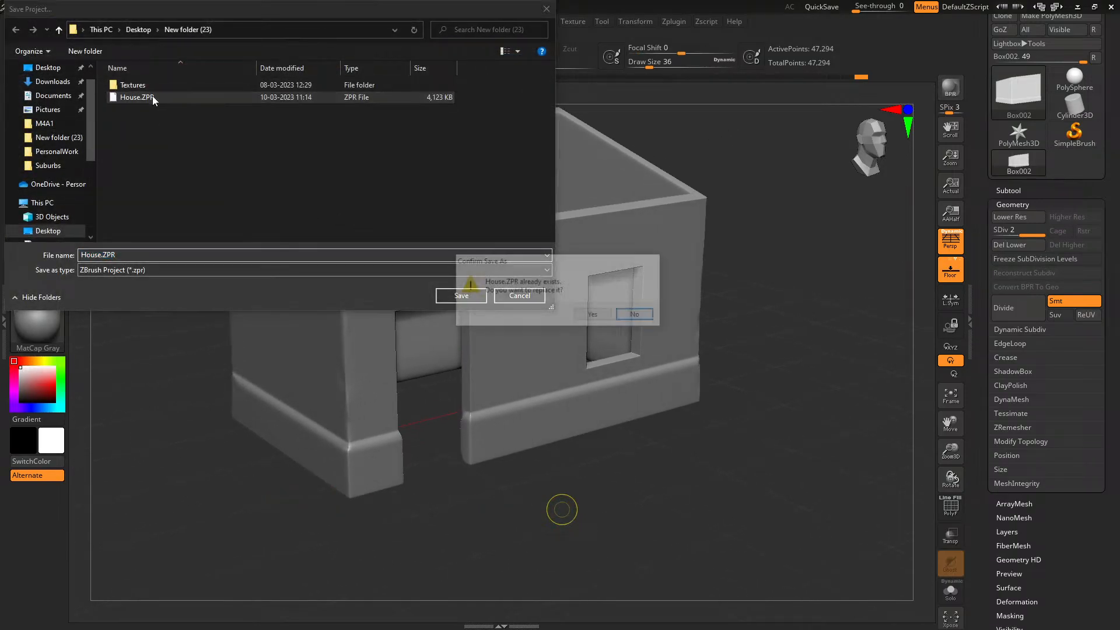
pyautogui.click(593, 315)
# Reduce the brush's draw size to 12 and wear down the vertical door opening edge nearest the house corner, above the plinth
pyautogui.moveTo(535, 515)
pyautogui.mouseDown()
pyautogui.moveTo(500, 488)
pyautogui.moveTo(328, 480)
pyautogui.moveTo(548, 527)
pyautogui.moveTo(528, 516)
pyautogui.mouseUp()
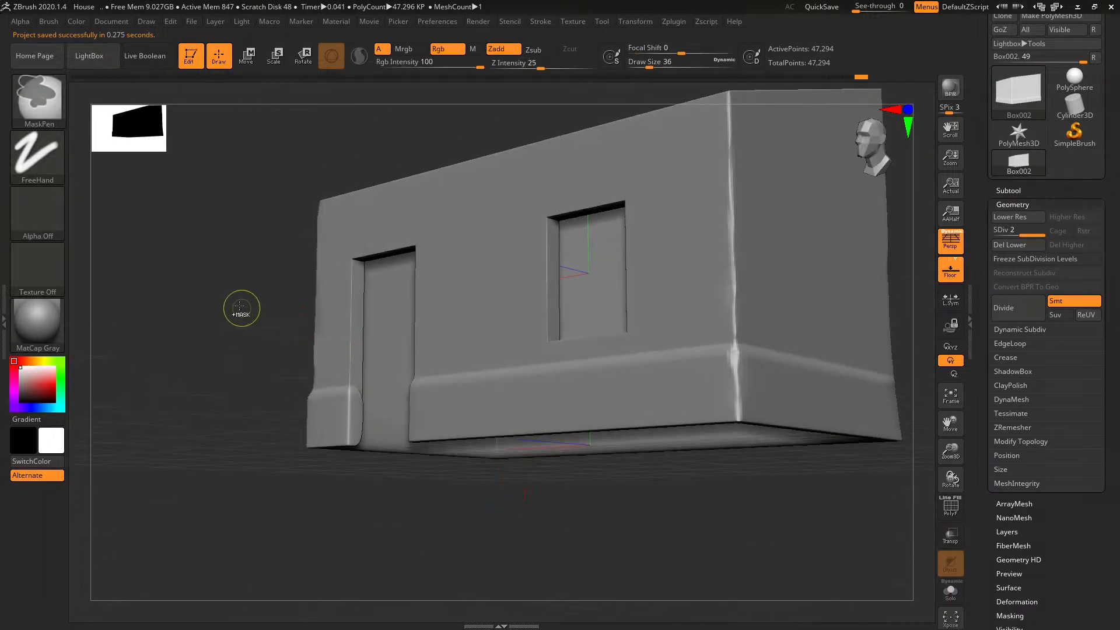
pyautogui.keyDown('ctrl'); pyautogui.moveTo(241, 310); pyautogui.dragTo(257, 388, button='right'); pyautogui.keyUp('ctrl')
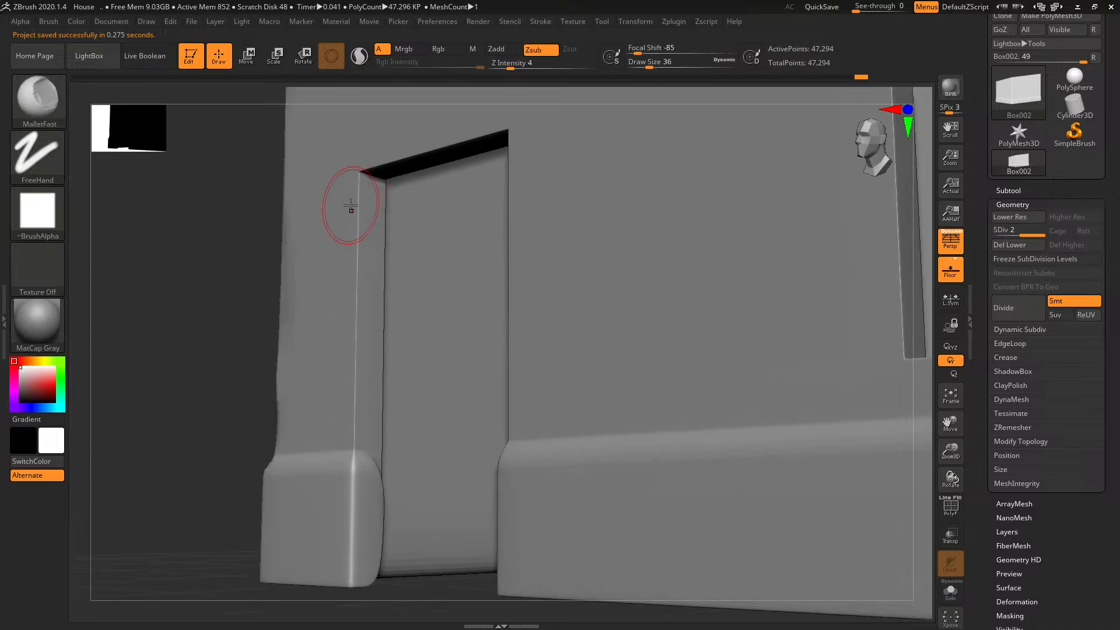
pyautogui.press('[')
pyautogui.press('[')
pyautogui.press('[')
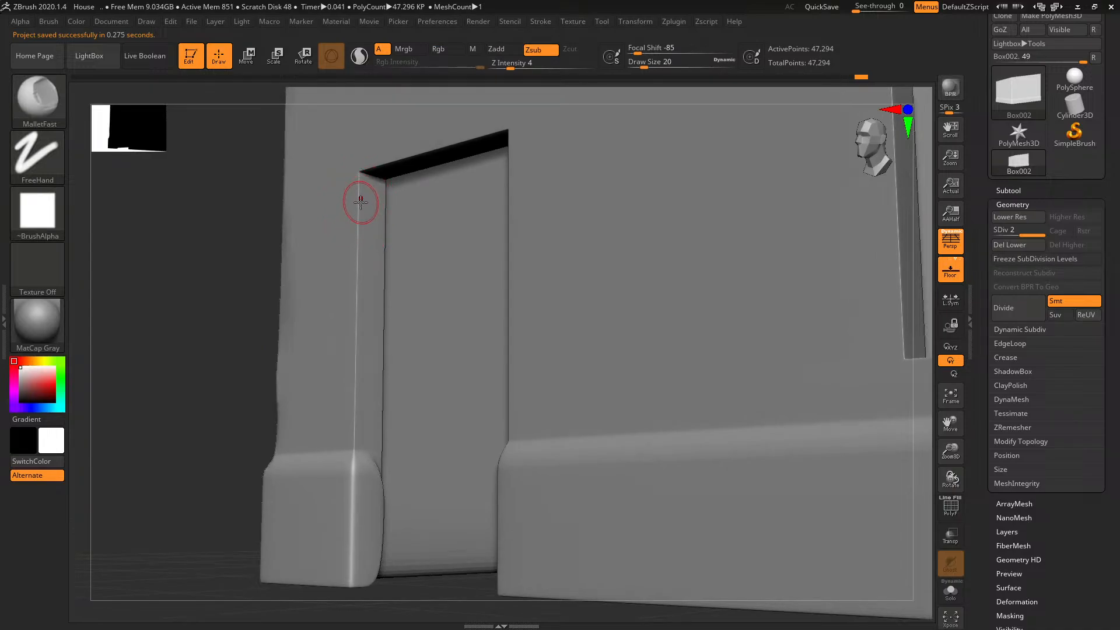
pyautogui.press('[')
pyautogui.press('[')
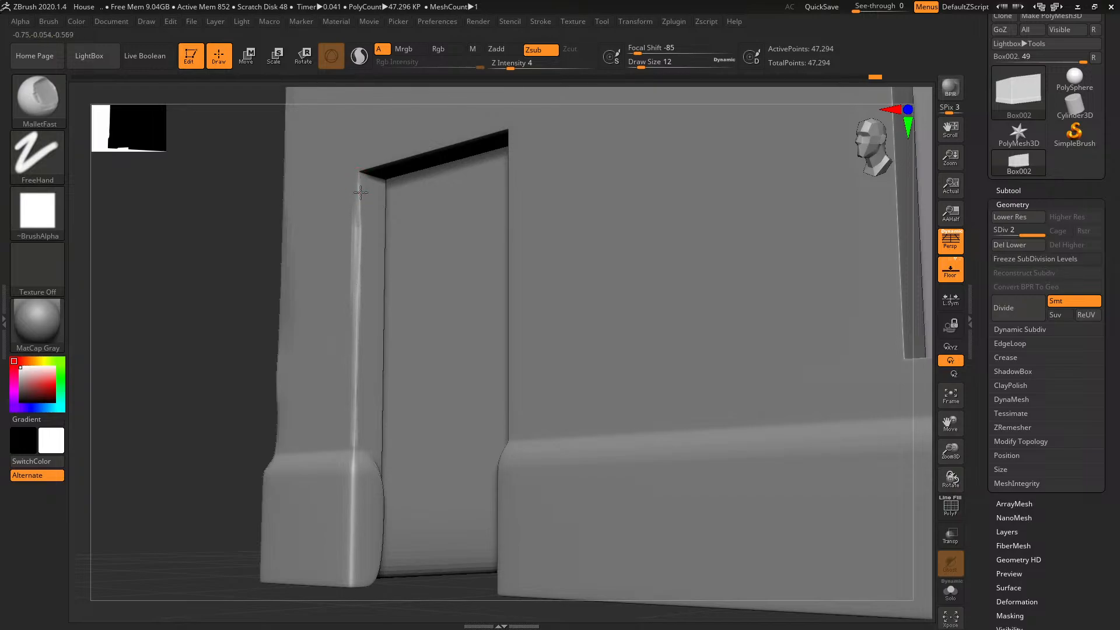
pyautogui.moveTo(361, 204); pyautogui.dragTo(358, 251)
pyautogui.moveTo(358, 256); pyautogui.dragTo(358, 275)
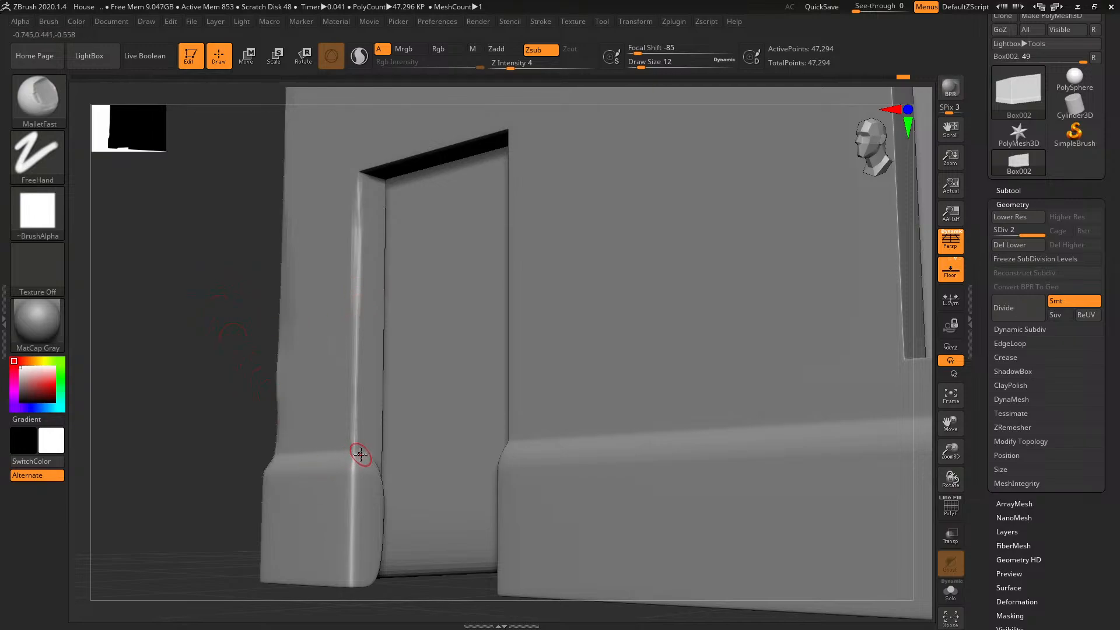
# Enlarge the brush's draw size to 24 and chip the plinth corner below that door edge
pyautogui.press(']')
pyautogui.press(']')
pyautogui.press(']')
pyautogui.press(']')
pyautogui.moveTo(352, 502); pyautogui.dragTo(352, 577)
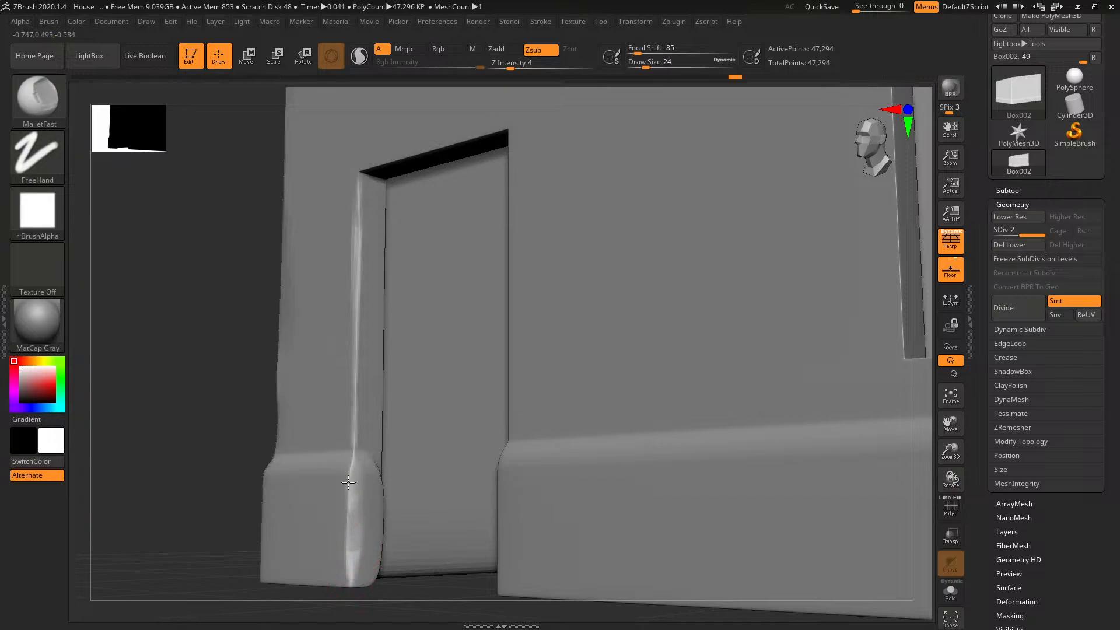
pyautogui.moveTo(352, 467); pyautogui.dragTo(358, 523)
# Set the draw size to 12 and chip the window-side vertical edge of the door opening and its plinth corner with MalletFast strokes
pyautogui.moveTo(237, 455); pyautogui.dragTo(297, 451)
pyautogui.press('[')
pyautogui.press('[')
pyautogui.press('[')
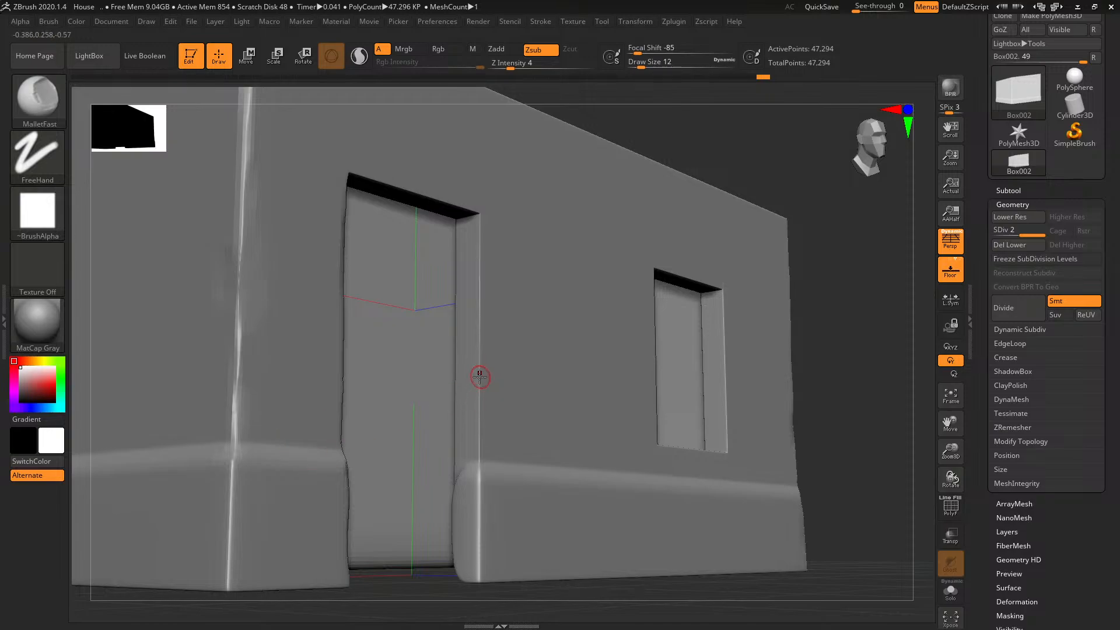
pyautogui.moveTo(483, 266)
pyautogui.mouseDown()
pyautogui.moveTo(477, 218)
pyautogui.moveTo(473, 318)
pyautogui.mouseUp()
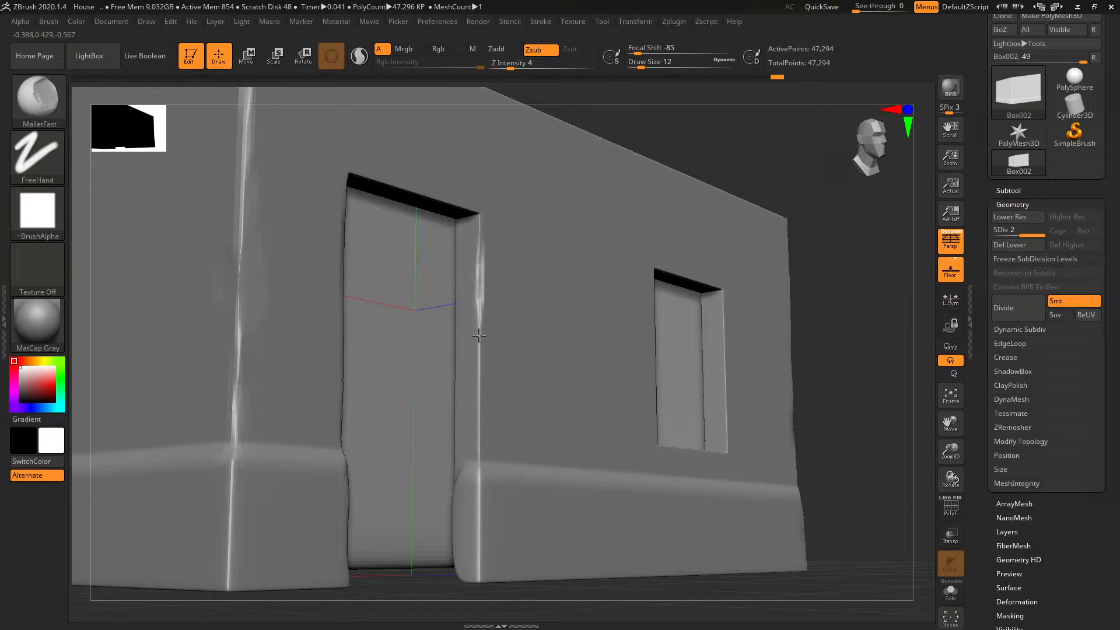
pyautogui.moveTo(471, 363); pyautogui.dragTo(466, 410)
pyautogui.hotkey('ctrl', 'z')
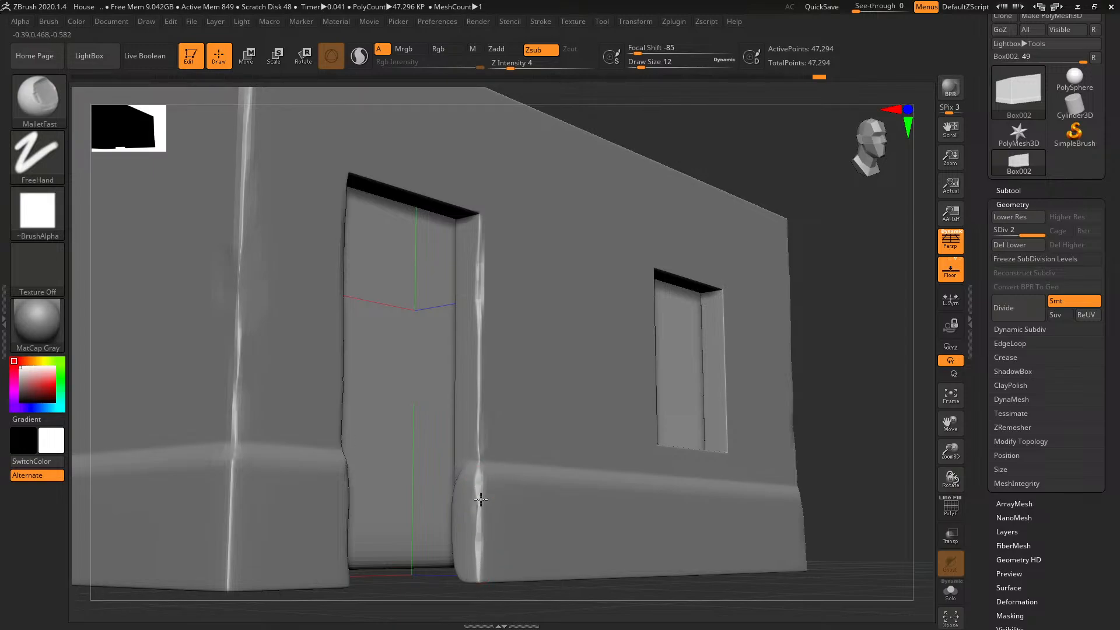
pyautogui.moveTo(480, 499)
pyautogui.mouseDown()
pyautogui.moveTo(476, 531)
pyautogui.moveTo(479, 521)
pyautogui.mouseUp()
pyautogui.click(476, 436)
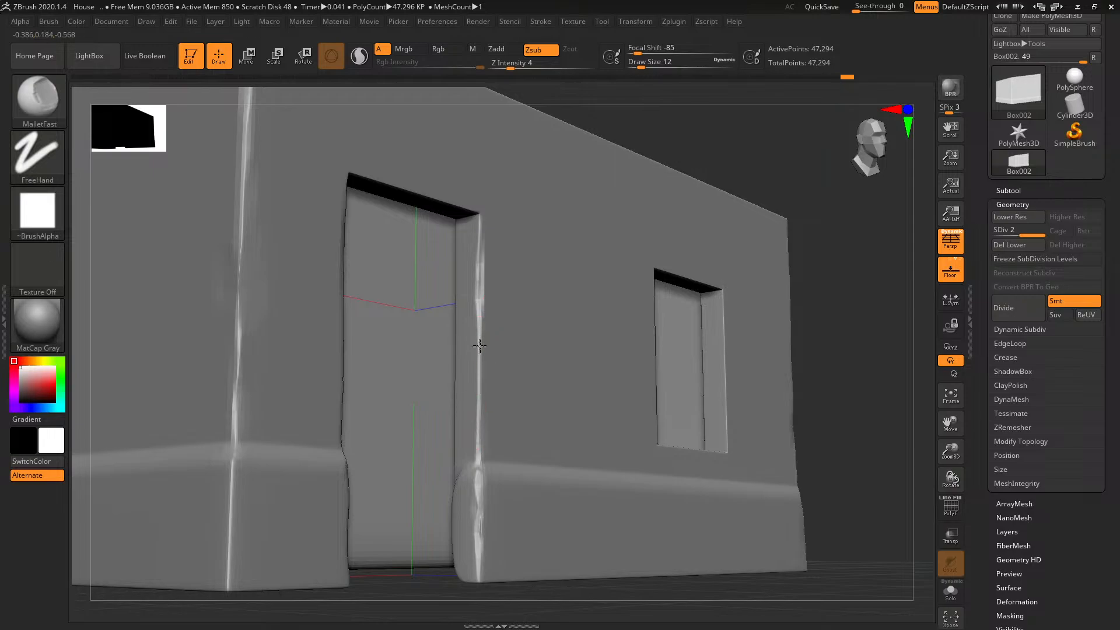
pyautogui.click(480, 239)
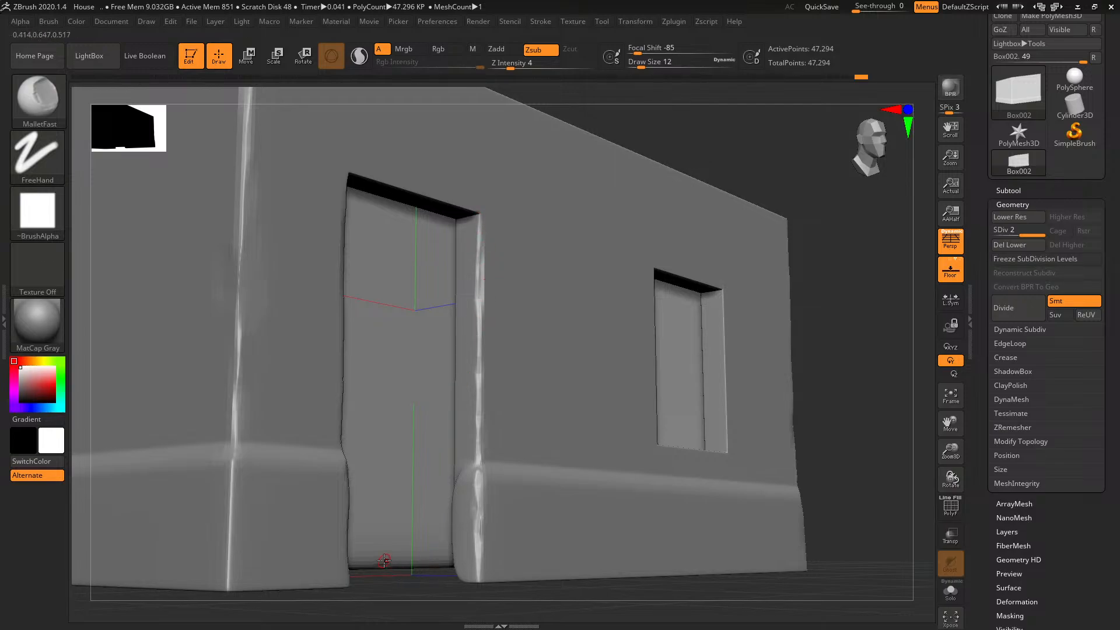
# Wear down the front top edge of the door opening with MalletFast strokes at draw size 12
pyautogui.press('ctrl')
pyautogui.moveTo(428, 587); pyautogui.dragTo(386, 566)
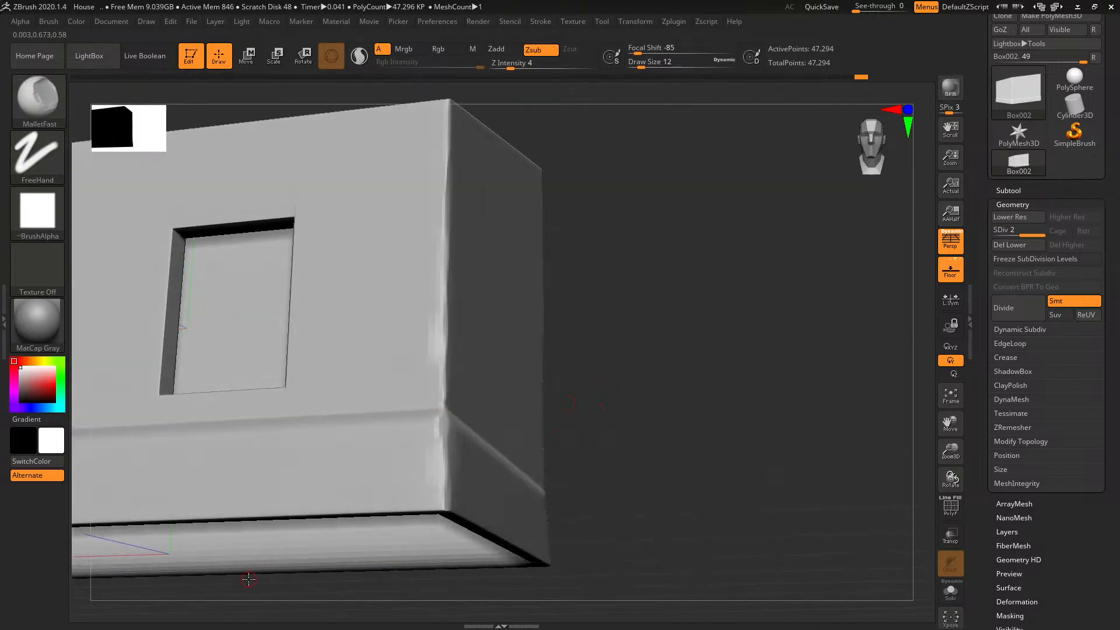
pyautogui.moveTo(249, 579); pyautogui.dragTo(496, 496)
pyautogui.moveTo(155, 340)
pyautogui.mouseDown()
pyautogui.moveTo(167, 315)
pyautogui.moveTo(317, 187)
pyautogui.mouseUp()
pyautogui.press('ctrl')
pyautogui.keyDown('ctrl'); pyautogui.moveTo(425, 201); pyautogui.dragTo(429, 365, button='right'); pyautogui.keyUp('ctrl')
pyautogui.keyDown('alt'); pyautogui.moveTo(444, 260); pyautogui.dragTo(429, 389, button='right'); pyautogui.keyUp('alt')
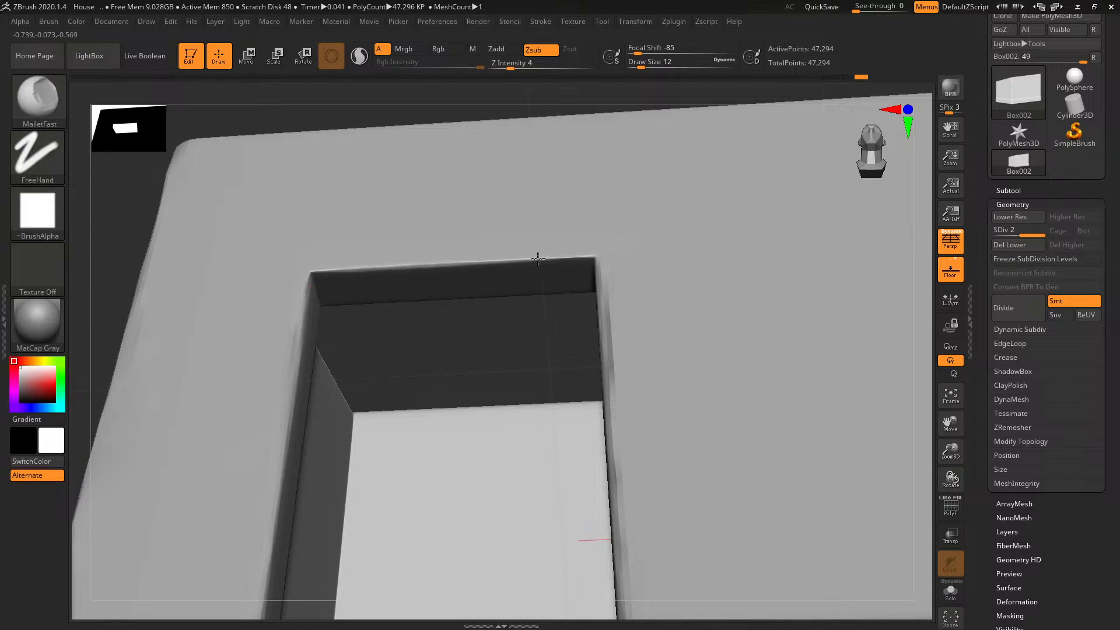
pyautogui.moveTo(530, 259); pyautogui.dragTo(530, 357, button='right')
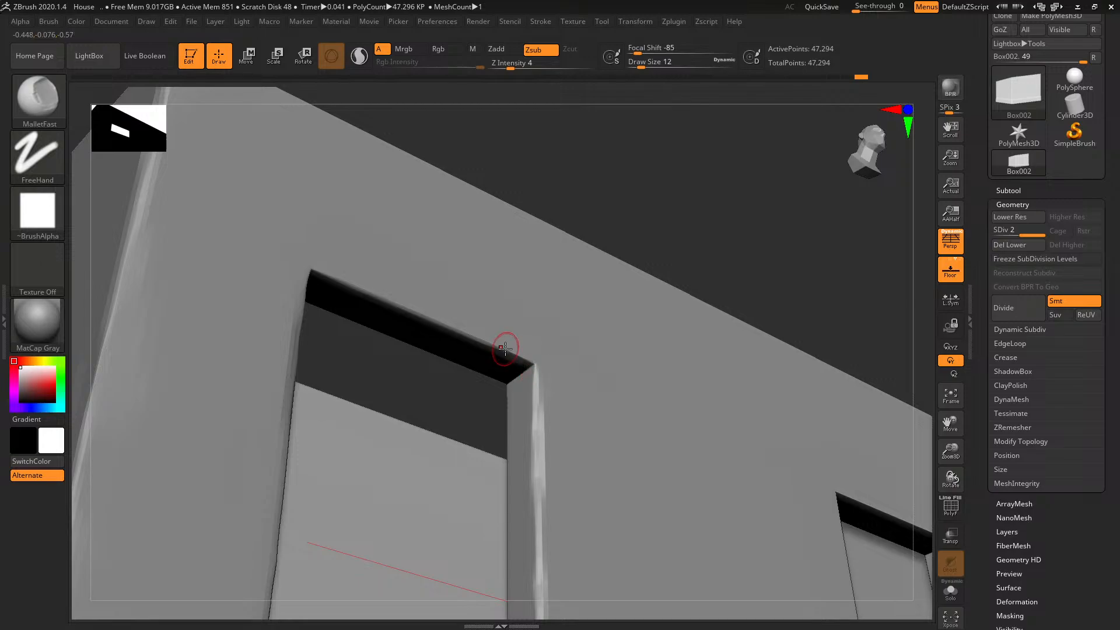
pyautogui.moveTo(468, 336)
pyautogui.mouseDown()
pyautogui.moveTo(360, 293)
pyautogui.moveTo(387, 295)
pyautogui.mouseUp()
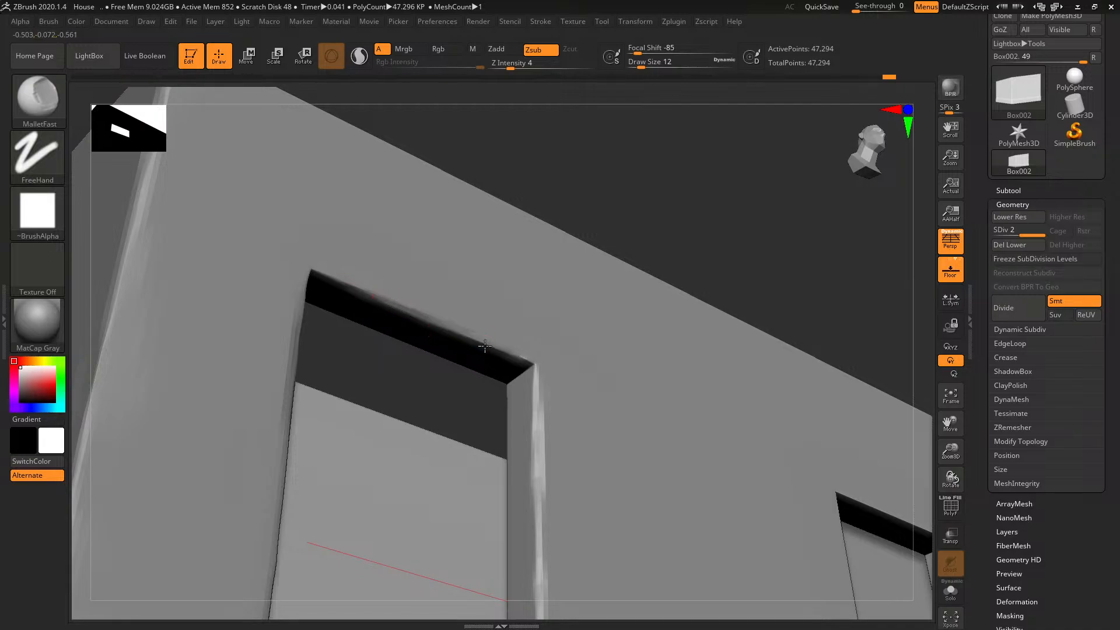
# Chip the door opening's top edge at the end nearest the house corner
pyautogui.moveTo(517, 368); pyautogui.dragTo(400, 392, button='right')
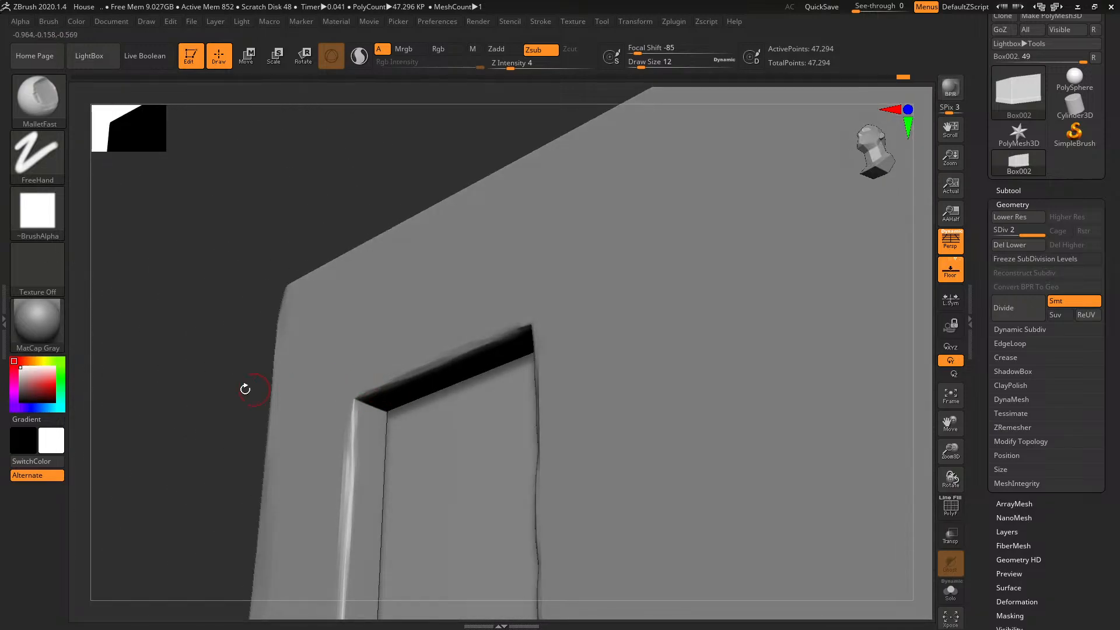
pyautogui.moveTo(245, 389); pyautogui.dragTo(251, 379, button='right')
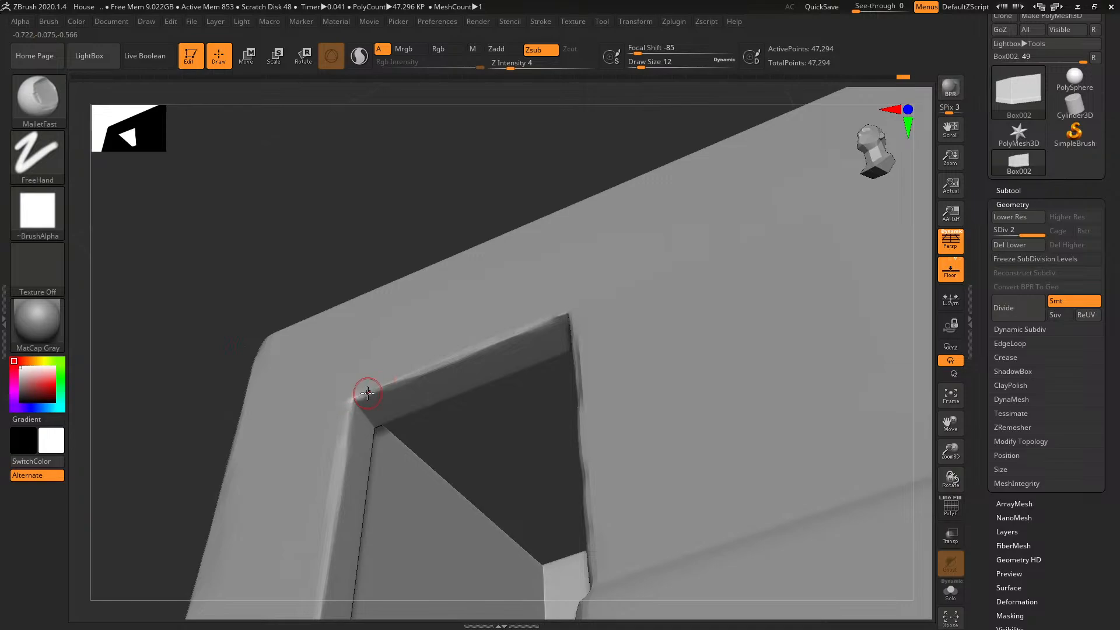
pyautogui.moveTo(411, 378)
pyautogui.mouseDown()
pyautogui.moveTo(432, 371)
pyautogui.moveTo(402, 384)
pyautogui.moveTo(456, 359)
pyautogui.moveTo(425, 418)
pyautogui.mouseUp()
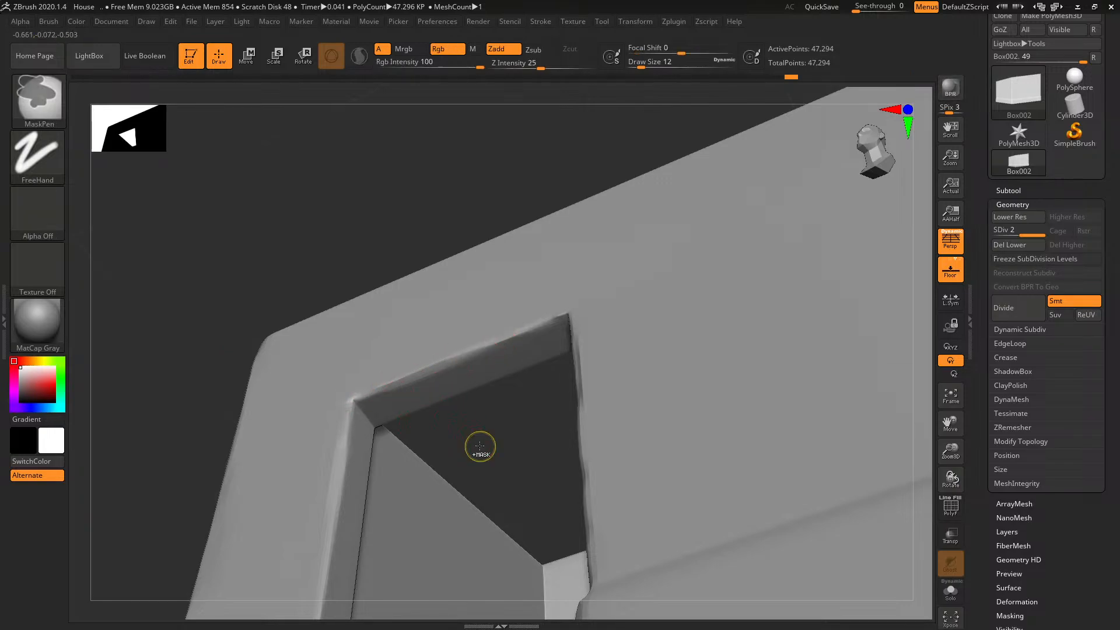
# Save the project over the existing House.ZPR file
pyautogui.keyDown('ctrl'); pyautogui.moveTo(480, 447); pyautogui.dragTo(408, 382, button='right'); pyautogui.keyUp('ctrl')
pyautogui.moveTo(310, 372); pyautogui.dragTo(264, 492, button='right')
pyautogui.press('f')
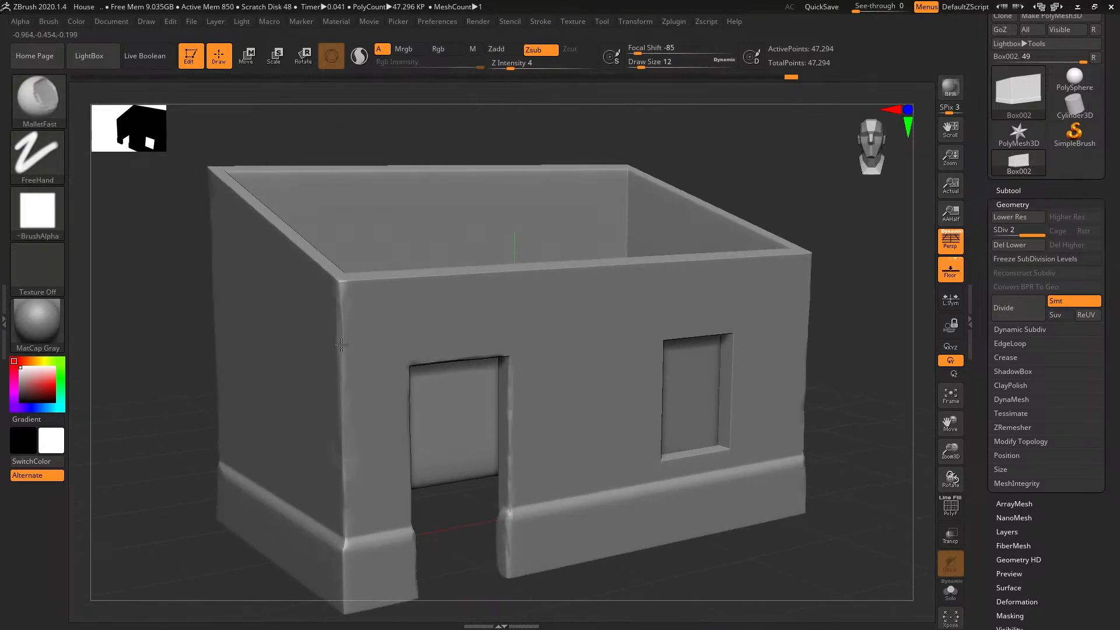
pyautogui.moveTo(859, 432); pyautogui.dragTo(774, 417, button='right')
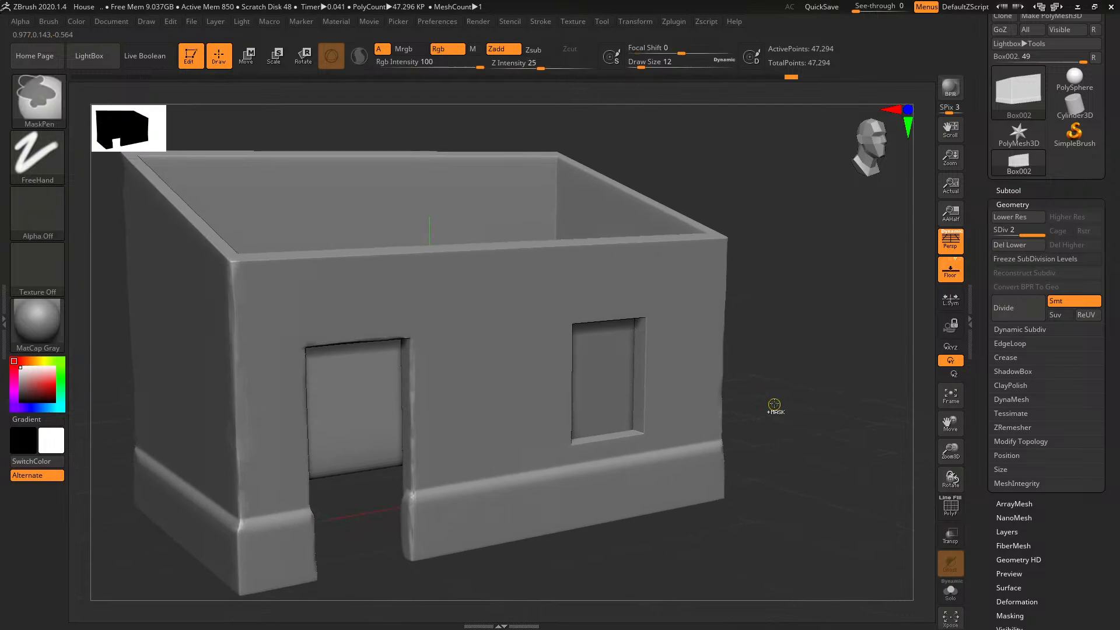
pyautogui.hotkey('ctrl', 's')
pyautogui.doubleClick(191, 103)
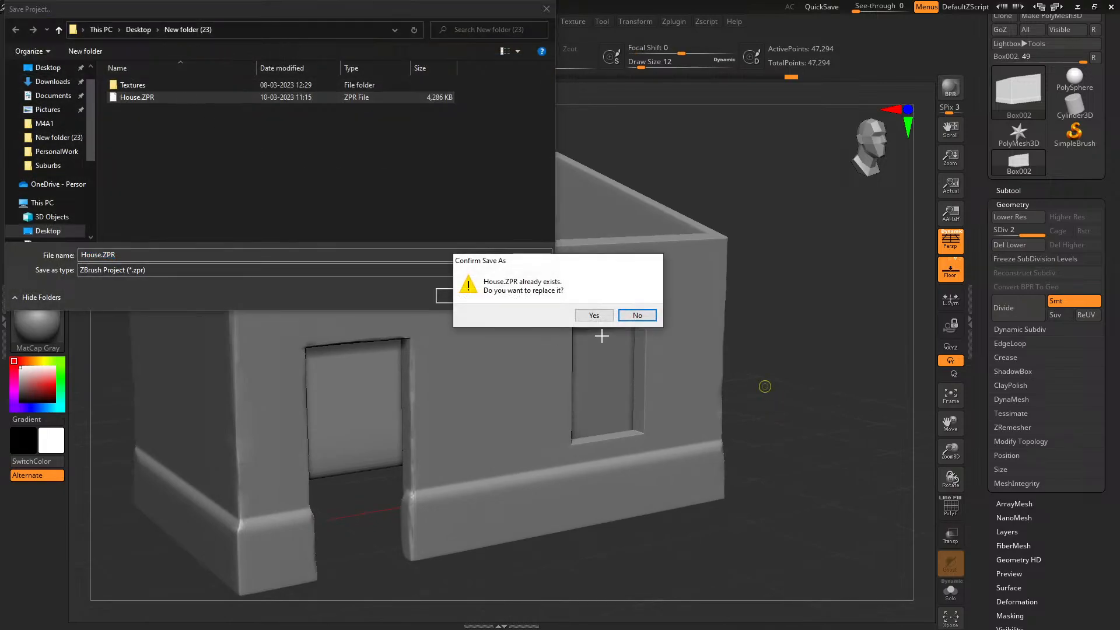
pyautogui.click(592, 315)
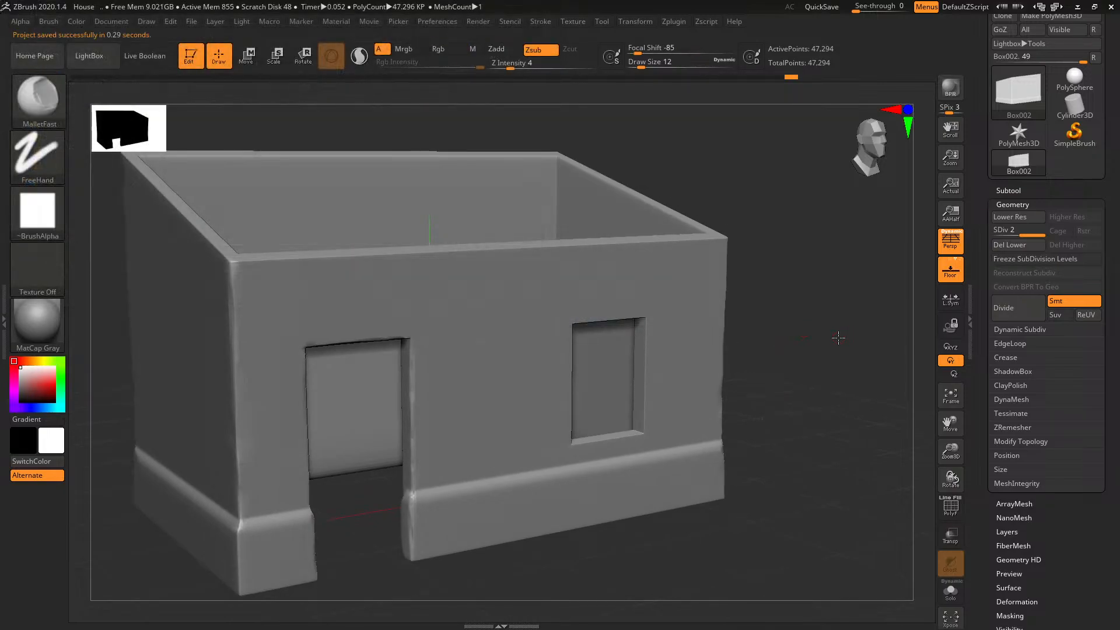
# Try to wear down the window's vertical edge farthest from the door at draw size 12, and undo the stroke
pyautogui.moveTo(838, 338); pyautogui.dragTo(607, 375, button='right')
pyautogui.keyDown('ctrl'); pyautogui.moveTo(772, 375); pyautogui.dragTo(794, 438, button='right'); pyautogui.keyUp('ctrl')
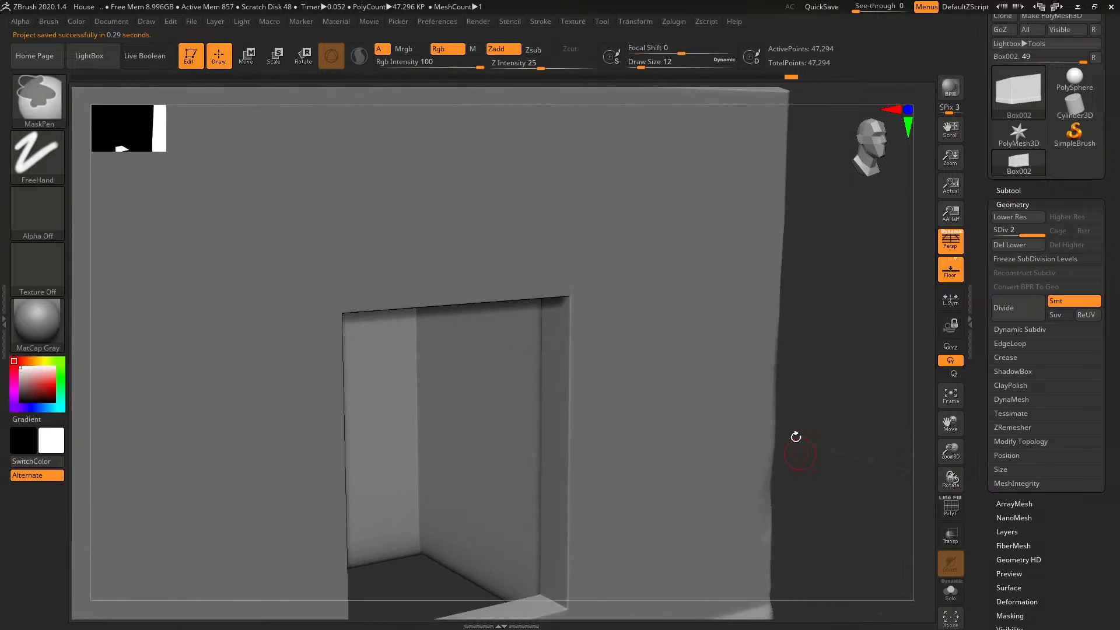
pyautogui.keyDown('alt'); pyautogui.moveTo(854, 370); pyautogui.dragTo(799, 236, button='right'); pyautogui.keyUp('alt')
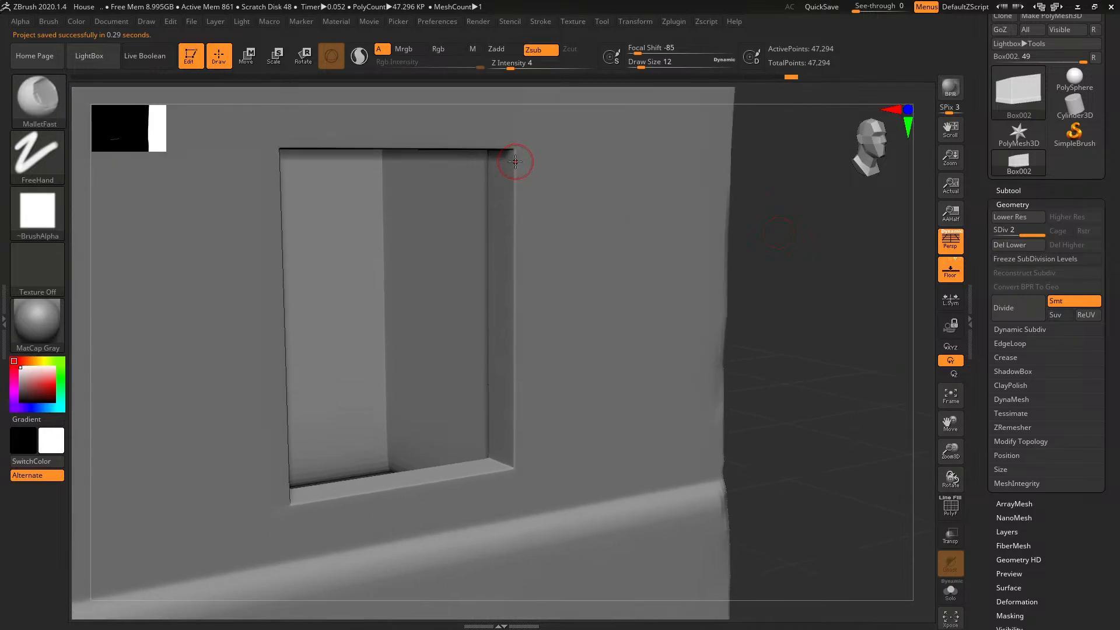
pyautogui.moveTo(516, 176); pyautogui.dragTo(522, 269)
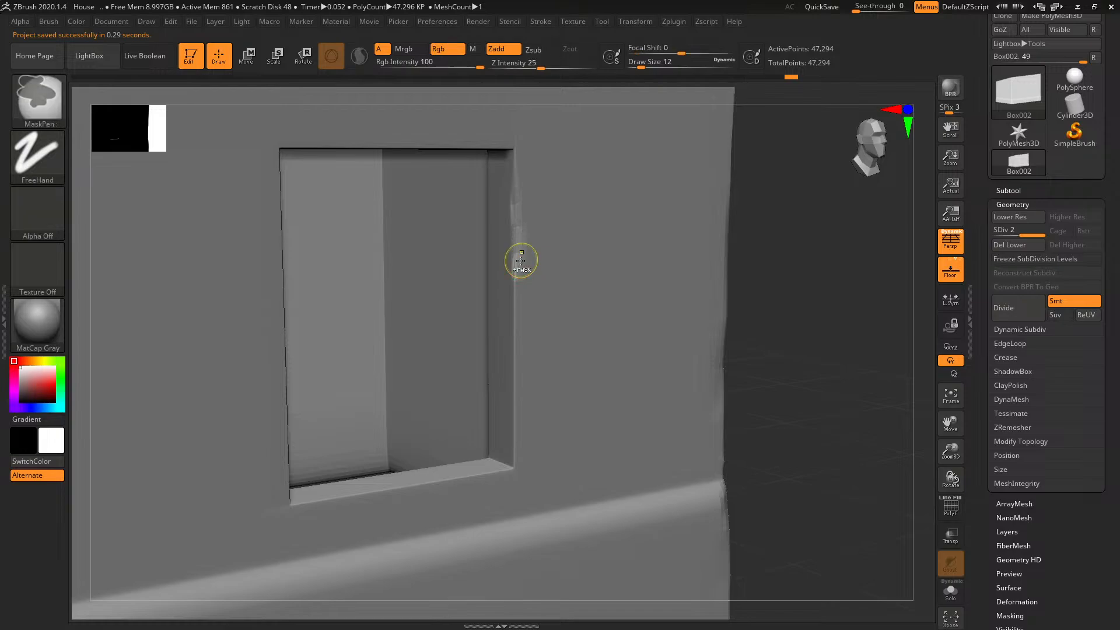
pyautogui.hotkey('ctrl', 'z')
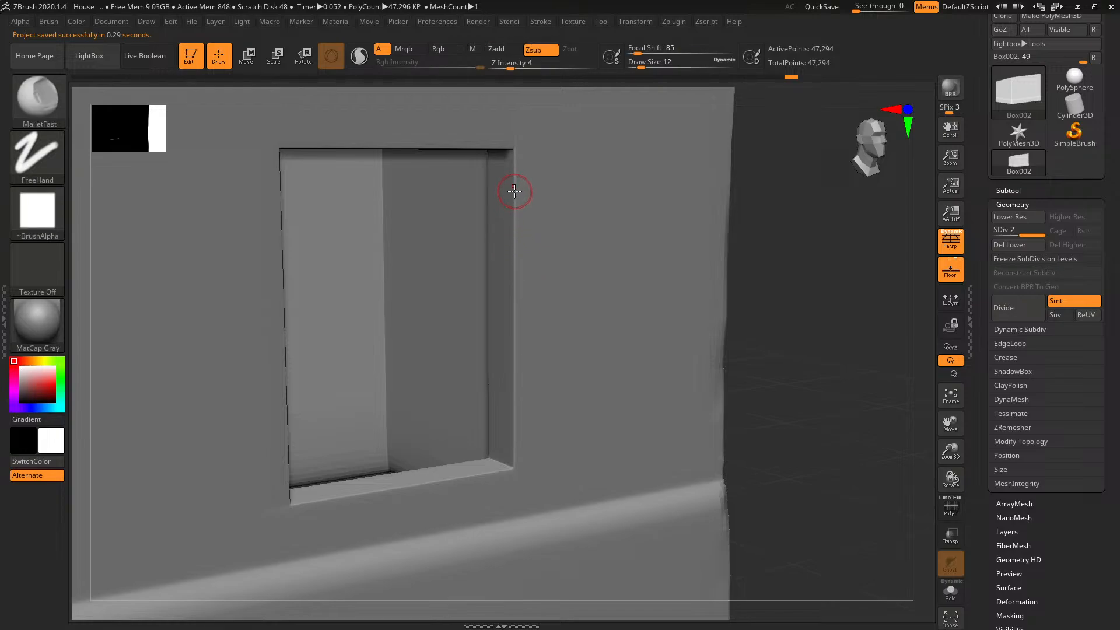
# Reduce the MalletFast brush's draw size to 9 and switch its alpha to Alpha 04
pyautogui.press('[')
pyautogui.click(42, 218)
pyautogui.click(385, 250)
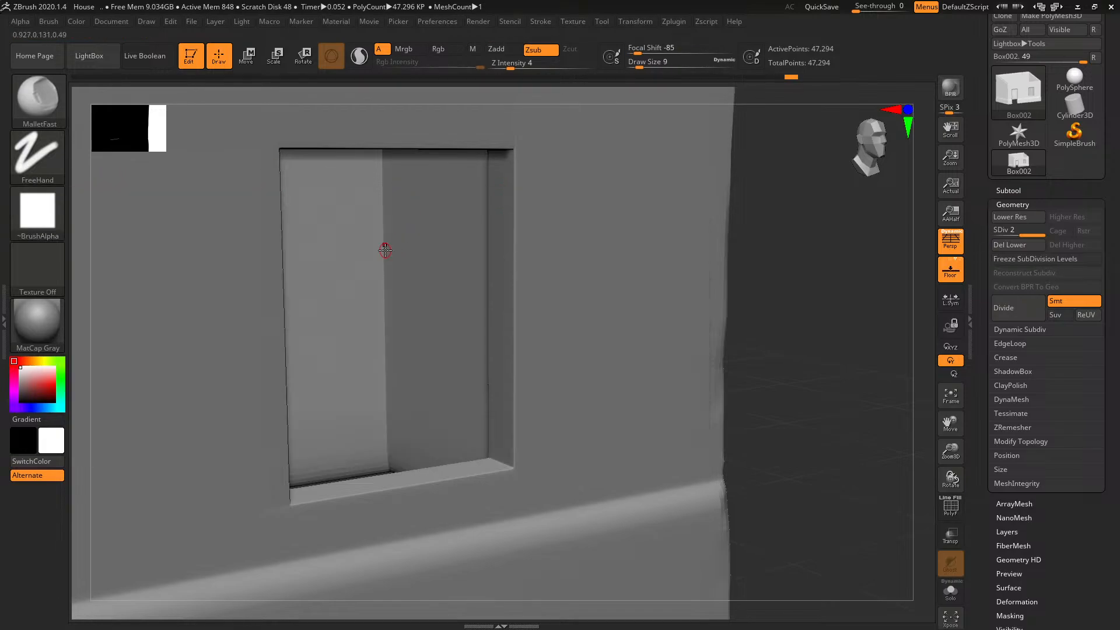
pyautogui.click(35, 211)
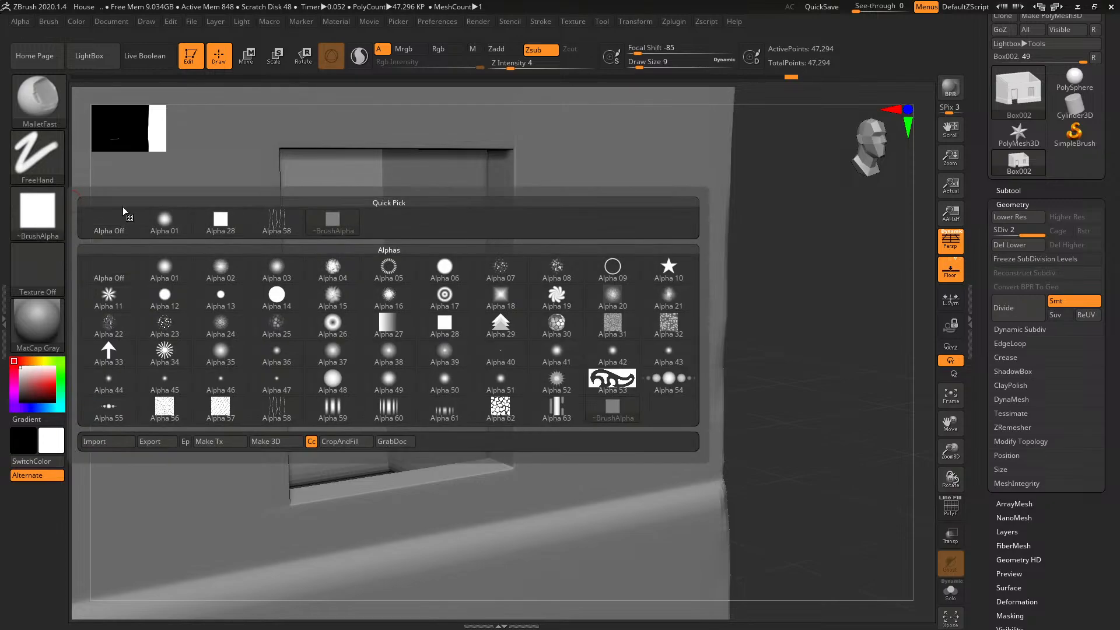
pyautogui.click(333, 269)
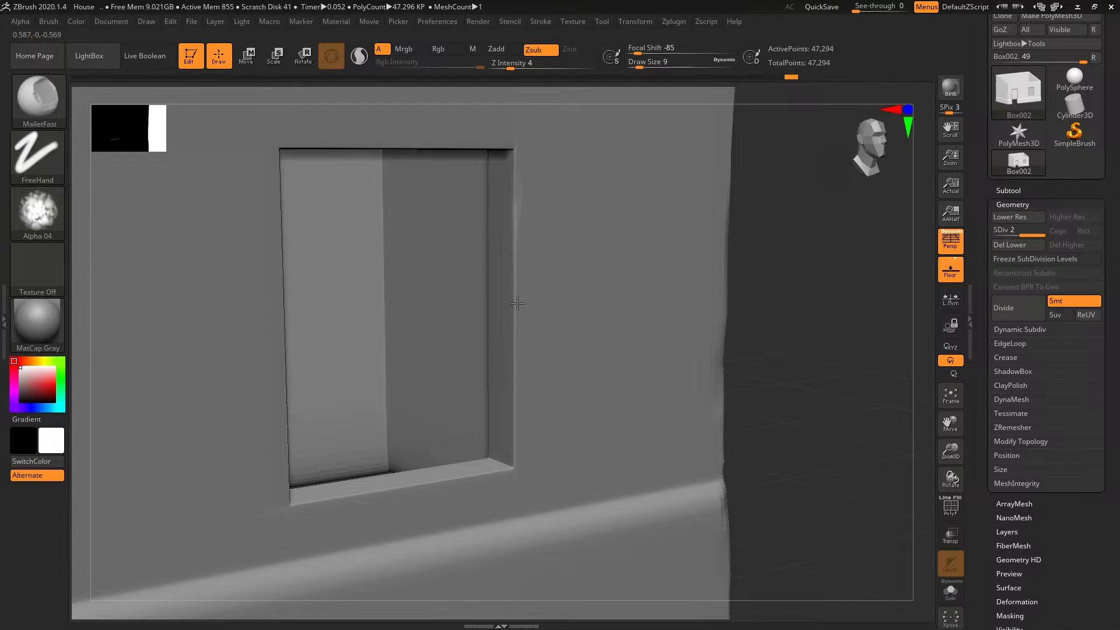
# Chip the full height of the window's vertical edge farthest from the door with MalletFast strokes
pyautogui.moveTo(517, 303); pyautogui.dragTo(518, 326)
pyautogui.moveTo(834, 303)
pyautogui.mouseDown()
pyautogui.moveTo(830, 270)
pyautogui.moveTo(808, 242)
pyautogui.mouseUp()
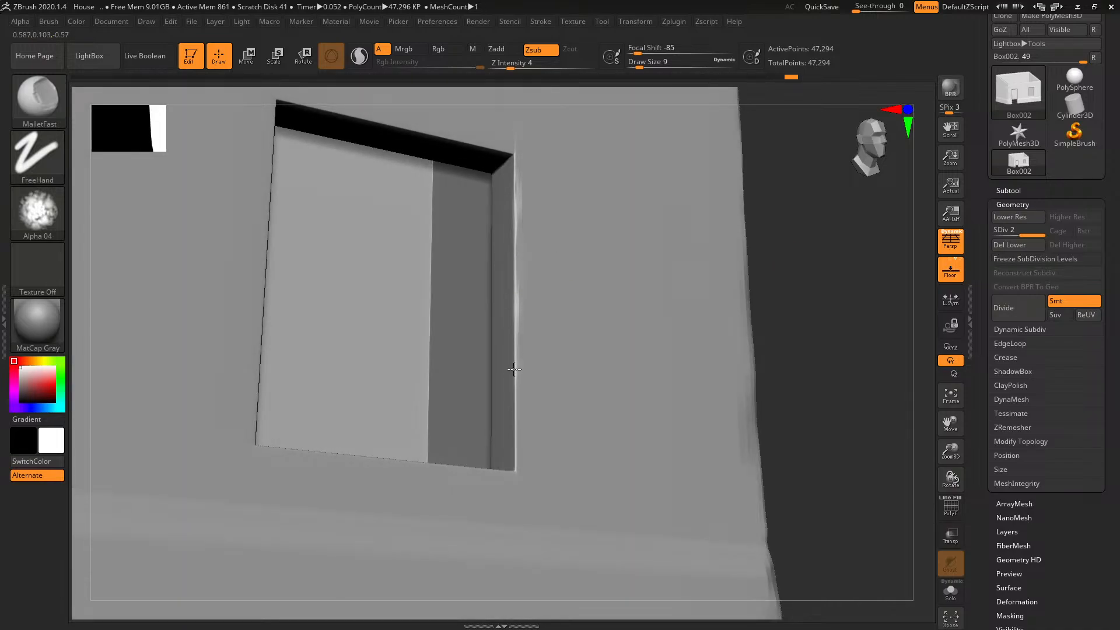
pyautogui.moveTo(512, 408)
pyautogui.mouseDown()
pyautogui.moveTo(515, 459)
pyautogui.moveTo(518, 407)
pyautogui.mouseUp()
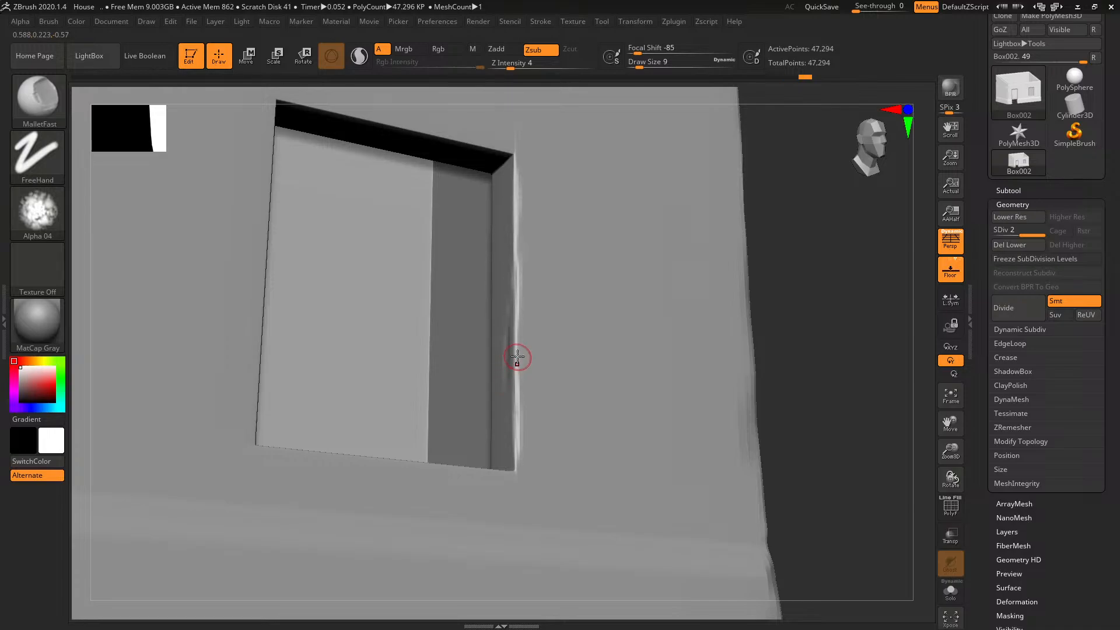
pyautogui.press('ctrl')
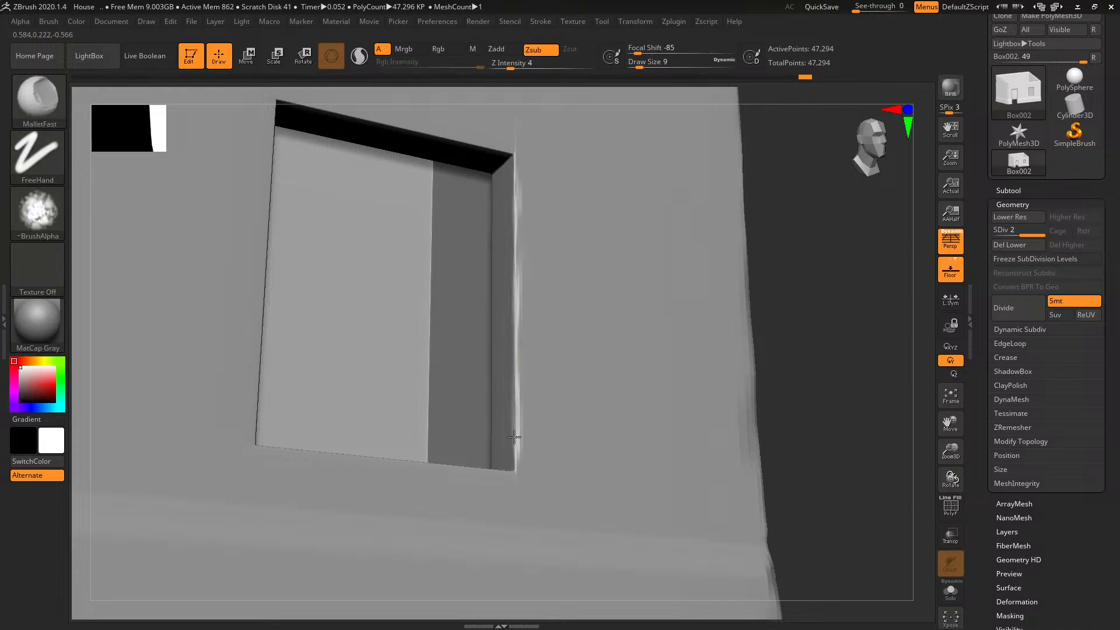
pyautogui.moveTo(516, 462); pyautogui.dragTo(515, 423)
pyautogui.moveTo(518, 301); pyautogui.dragTo(517, 284)
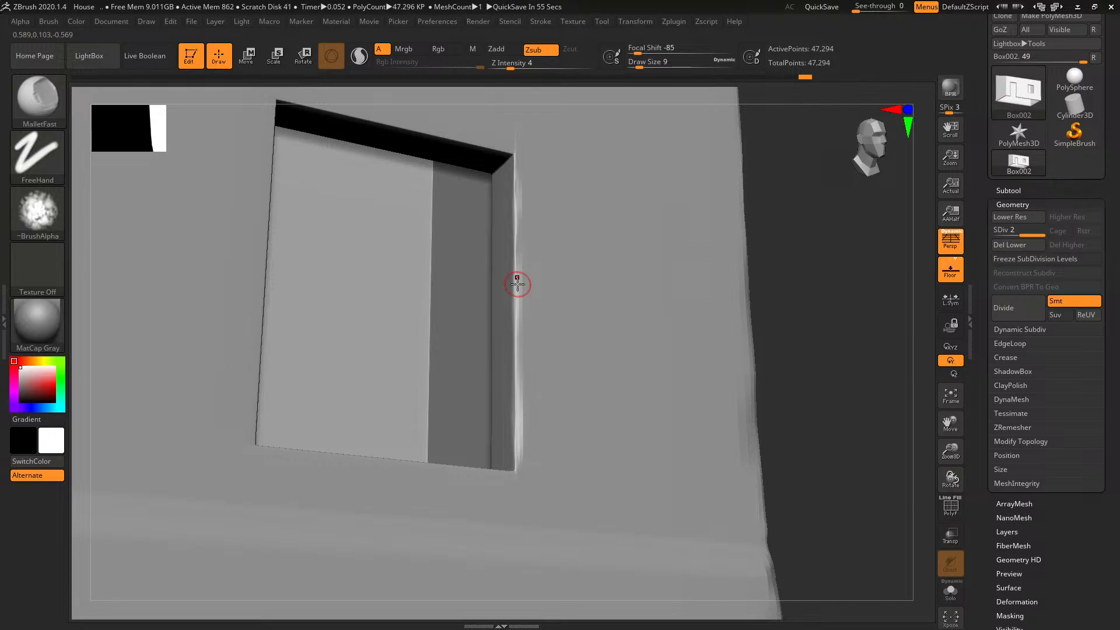
pyautogui.moveTo(802, 307); pyautogui.dragTo(580, 205)
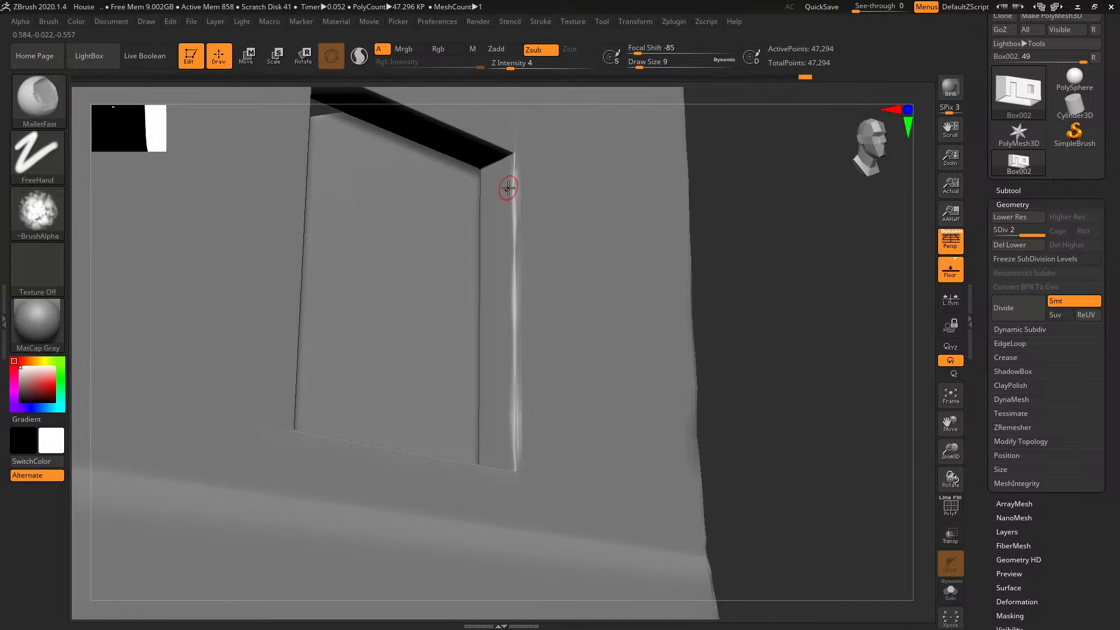
pyautogui.moveTo(507, 194); pyautogui.dragTo(514, 257)
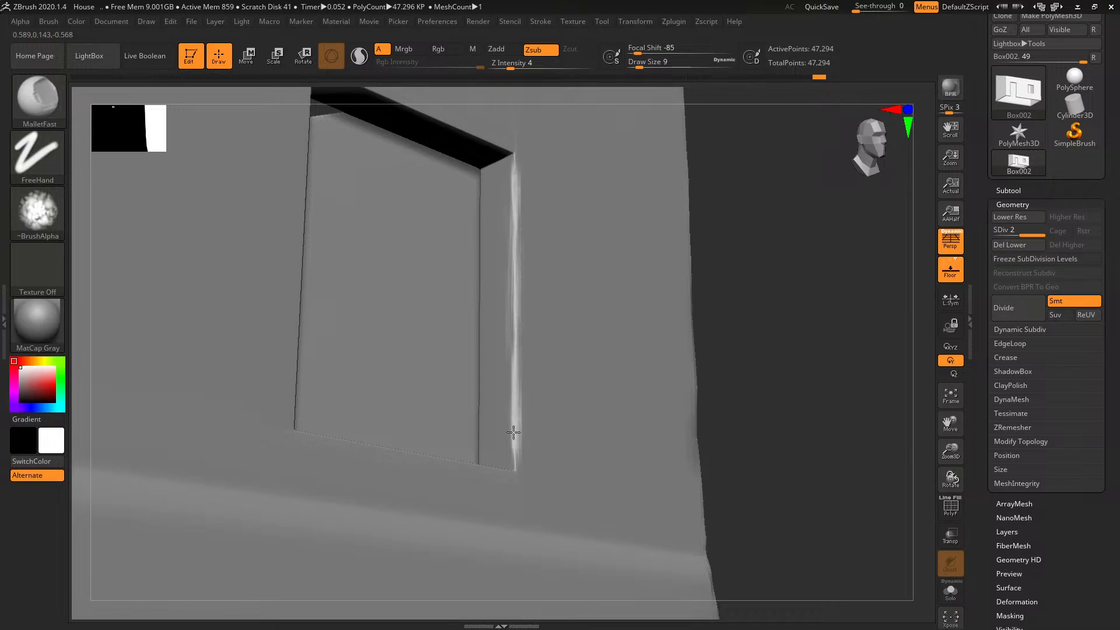
# Wear down the window's door-side vertical edge with short strokes from its lower corner up to its upper corner
pyautogui.moveTo(814, 327); pyautogui.dragTo(748, 327)
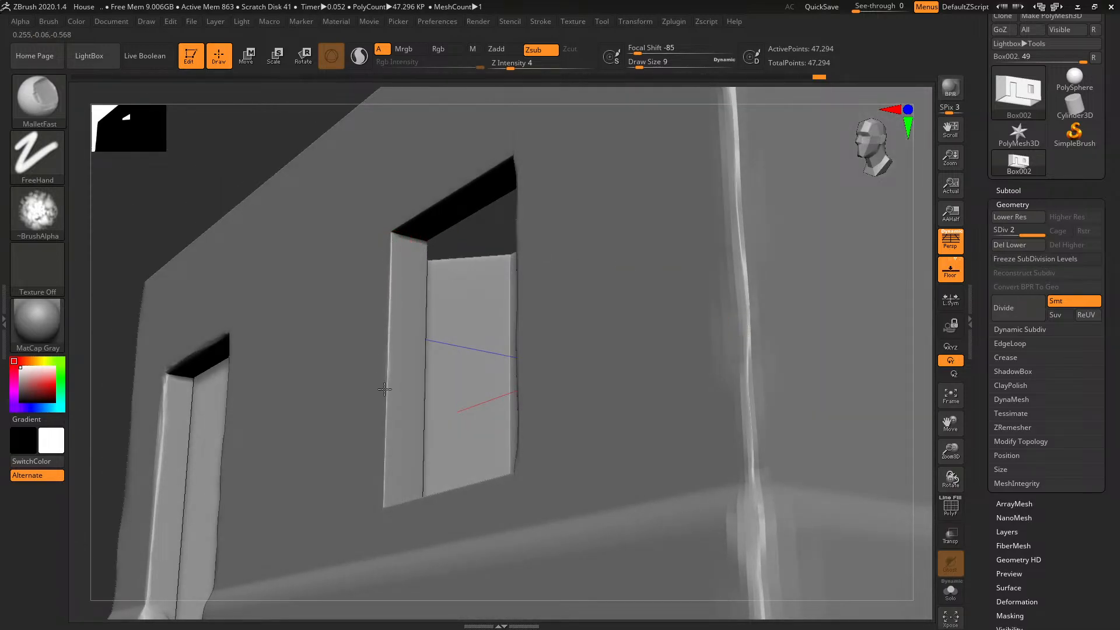
pyautogui.moveTo(386, 440); pyautogui.dragTo(385, 502)
pyautogui.moveTo(384, 397); pyautogui.dragTo(388, 332)
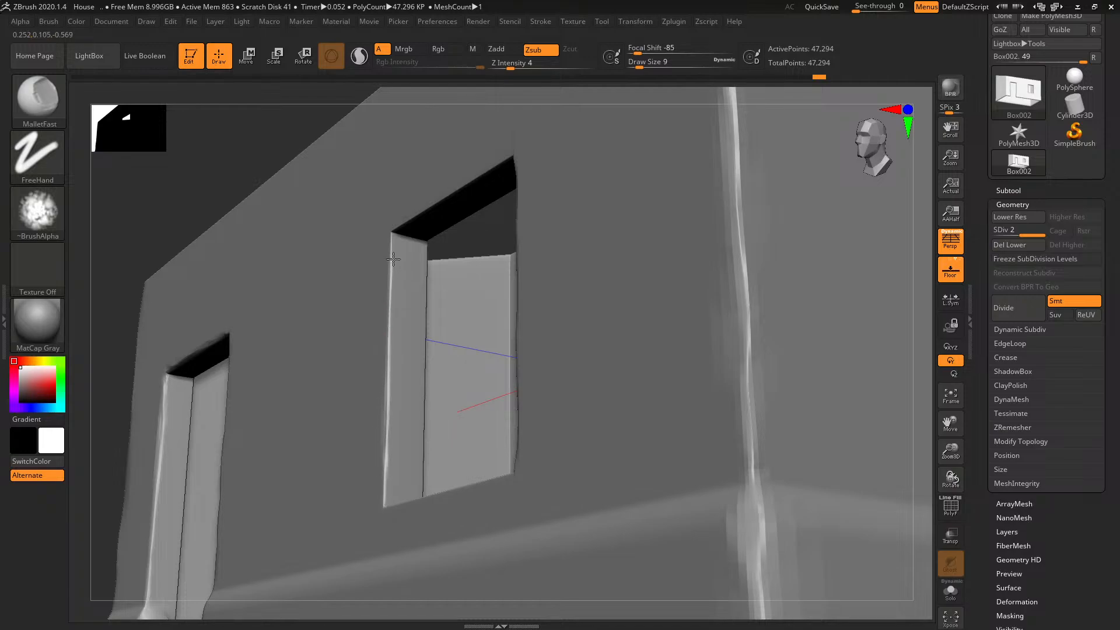
pyautogui.moveTo(392, 236); pyautogui.dragTo(394, 243)
pyautogui.moveTo(382, 335); pyautogui.dragTo(390, 363)
pyautogui.hotkey('ctrl', 'z')
pyautogui.moveTo(390, 428); pyautogui.dragTo(386, 496)
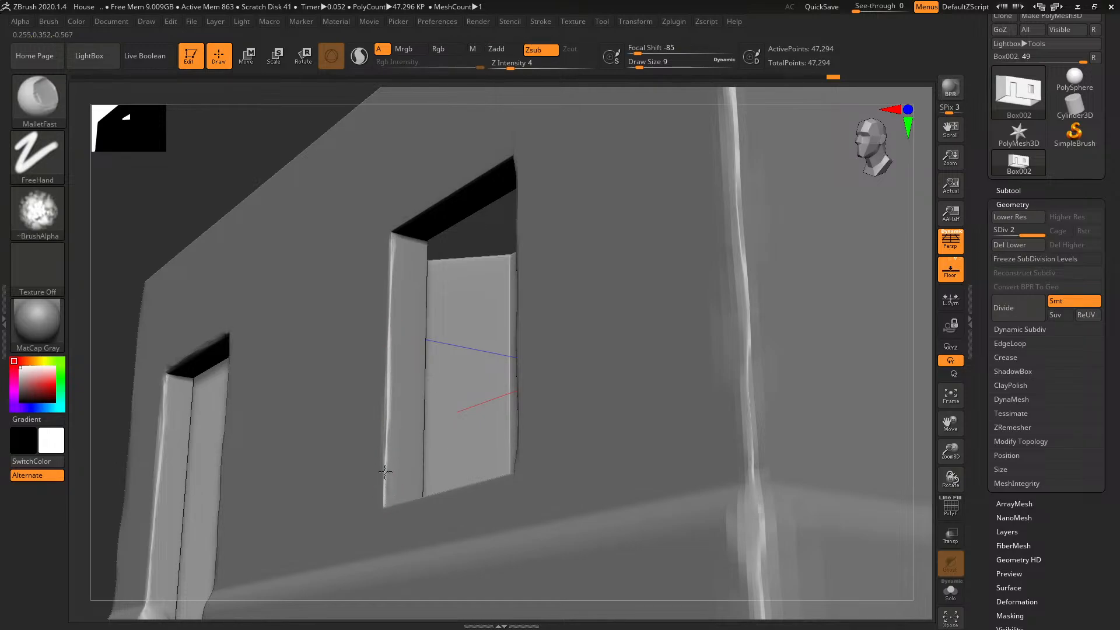
pyautogui.moveTo(387, 385); pyautogui.dragTo(389, 352)
pyautogui.moveTo(393, 244); pyautogui.dragTo(389, 247)
# Chip the top edge of the window opening along its length, working from below
pyautogui.moveTo(469, 250)
pyautogui.mouseDown()
pyautogui.moveTo(508, 247)
pyautogui.moveTo(517, 259)
pyautogui.mouseUp()
pyautogui.moveTo(517, 259); pyautogui.dragTo(503, 227, button='right')
pyautogui.moveTo(585, 225); pyautogui.dragTo(525, 233)
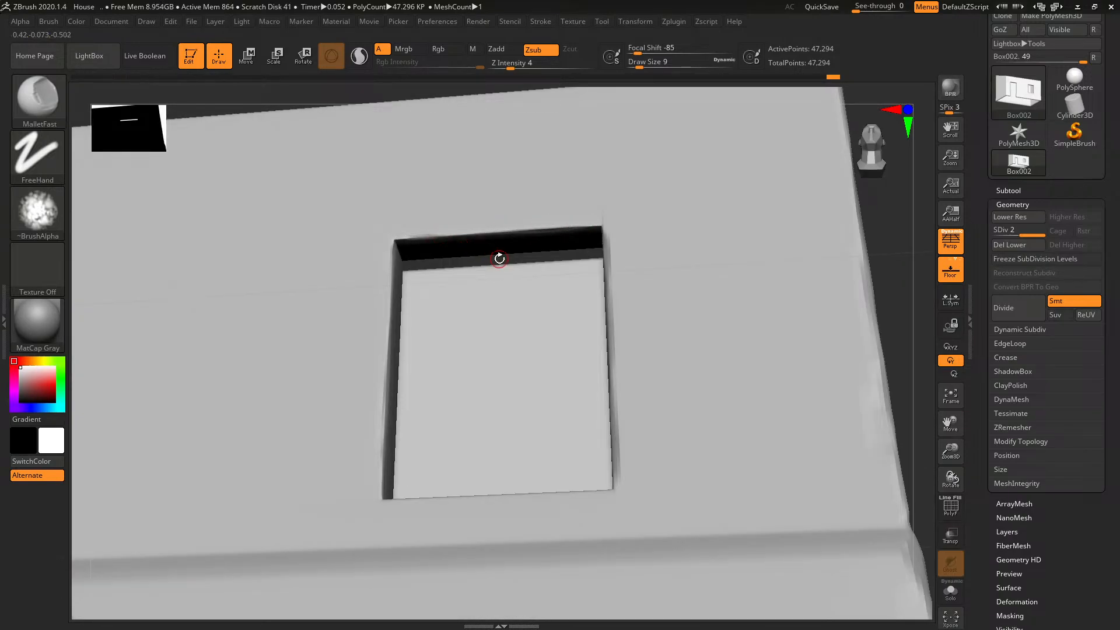
pyautogui.moveTo(499, 259); pyautogui.dragTo(500, 230, button='right')
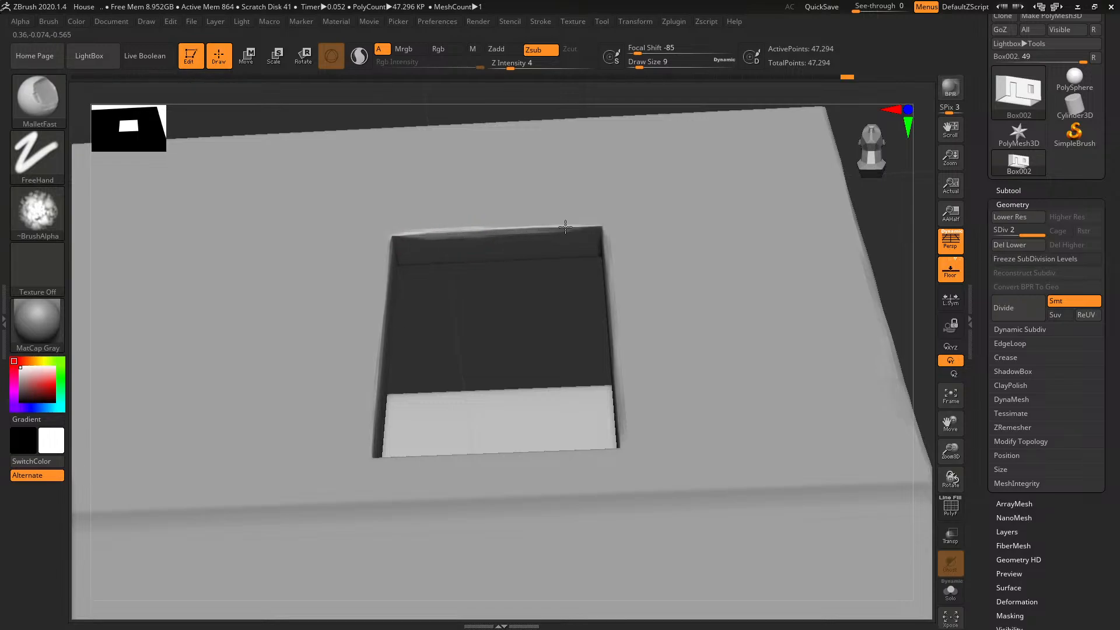
pyautogui.moveTo(565, 226); pyautogui.dragTo(559, 226)
pyautogui.moveTo(514, 230)
pyautogui.mouseDown()
pyautogui.moveTo(468, 231)
pyautogui.moveTo(562, 228)
pyautogui.mouseUp()
pyautogui.moveTo(542, 290)
pyautogui.mouseDown(button='right')
pyautogui.moveTo(551, 337)
pyautogui.moveTo(575, 330)
pyautogui.mouseUp(button='right')
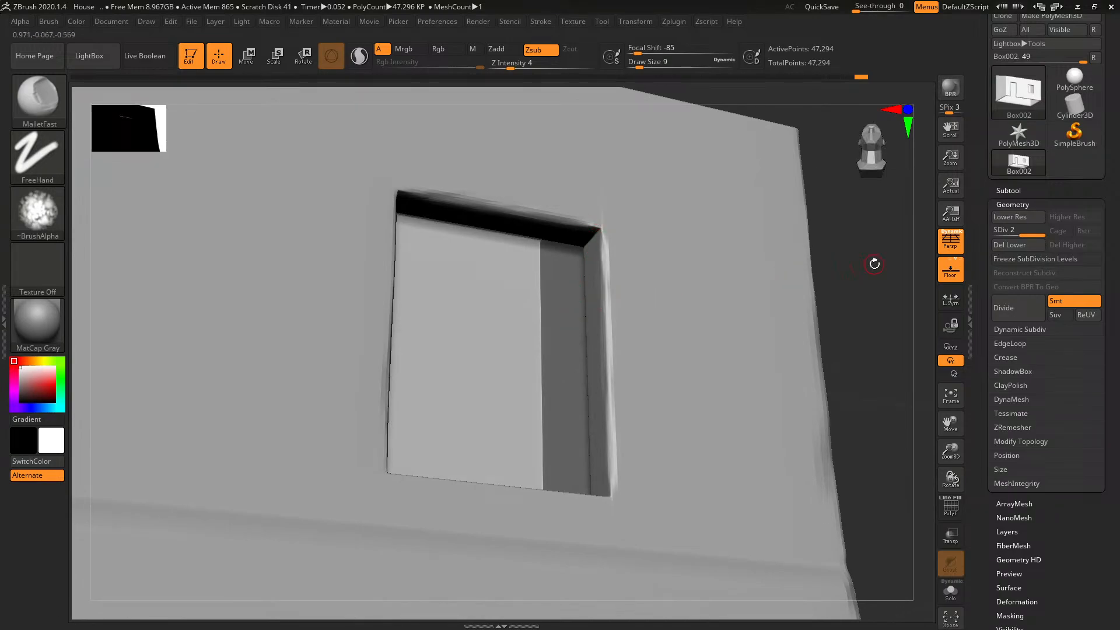
# Wear down the window's sill edge and chip its lower corner on the door side
pyautogui.keyDown('shift'); pyautogui.moveTo(855, 257); pyautogui.dragTo(838, 315); pyautogui.keyUp('shift')
pyautogui.keyDown('alt'); pyautogui.moveTo(777, 399); pyautogui.dragTo(835, 111); pyautogui.keyUp('alt')
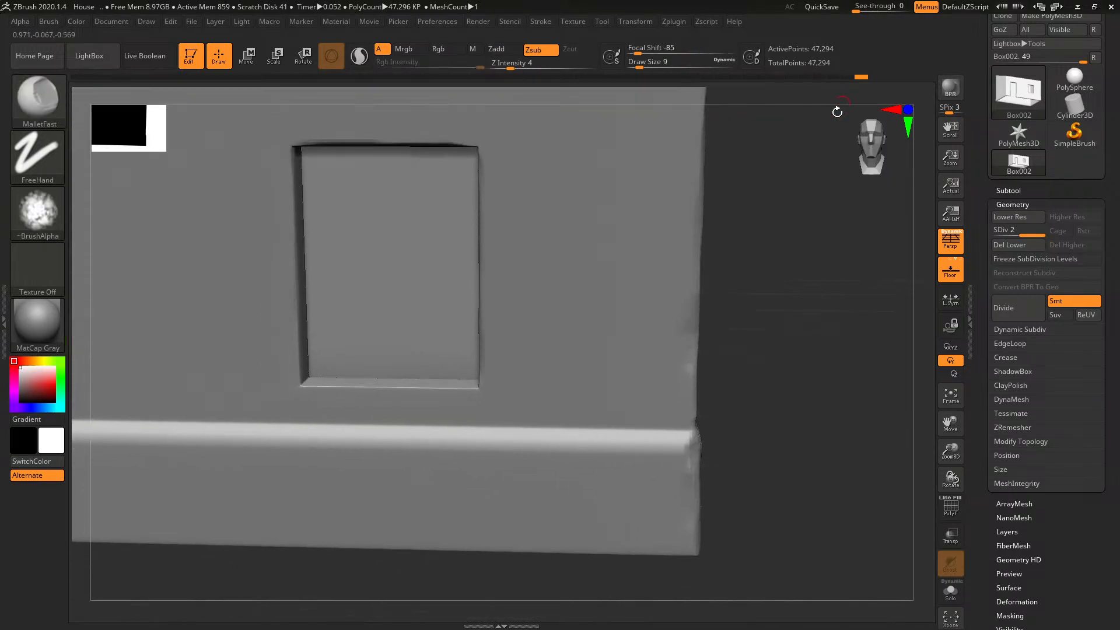
pyautogui.moveTo(795, 300); pyautogui.dragTo(835, 331)
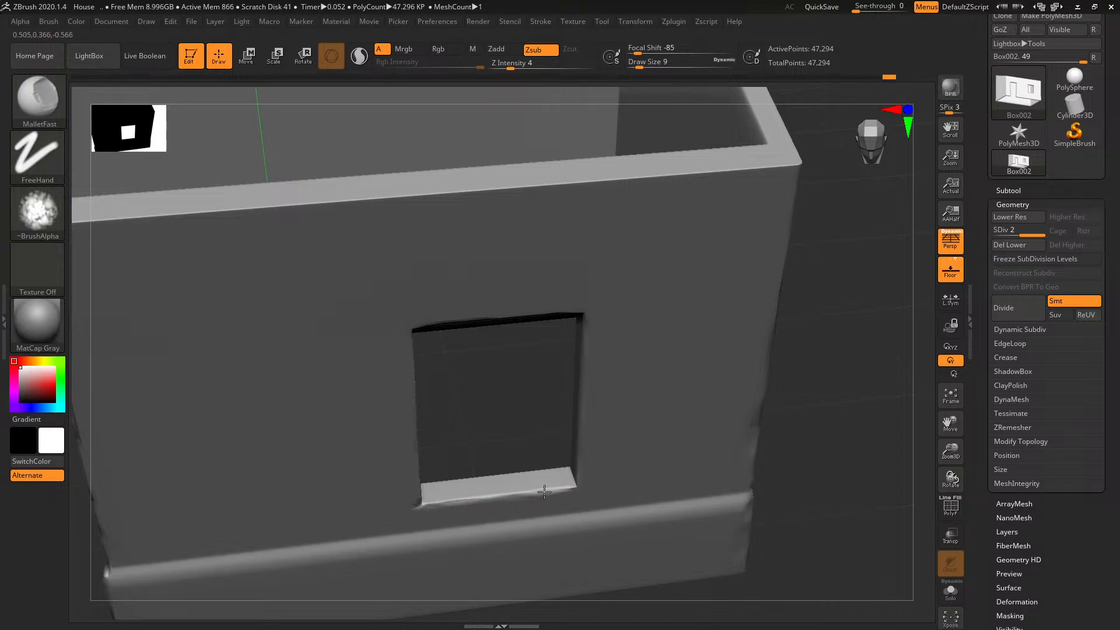
pyautogui.moveTo(837, 454); pyautogui.dragTo(784, 401)
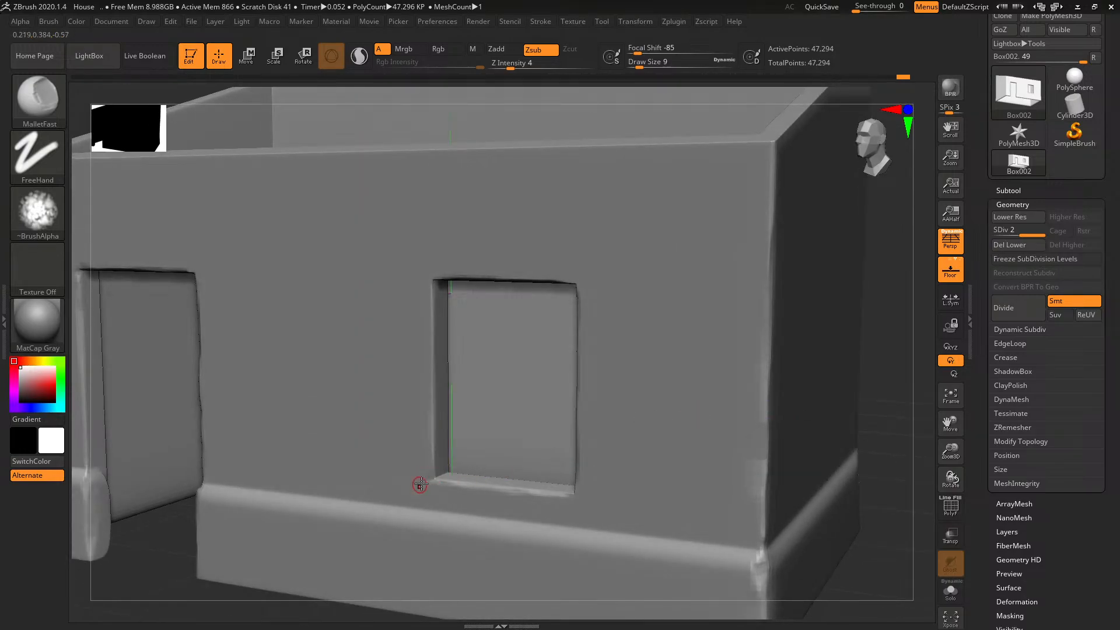
pyautogui.moveTo(890, 424); pyautogui.dragTo(869, 429)
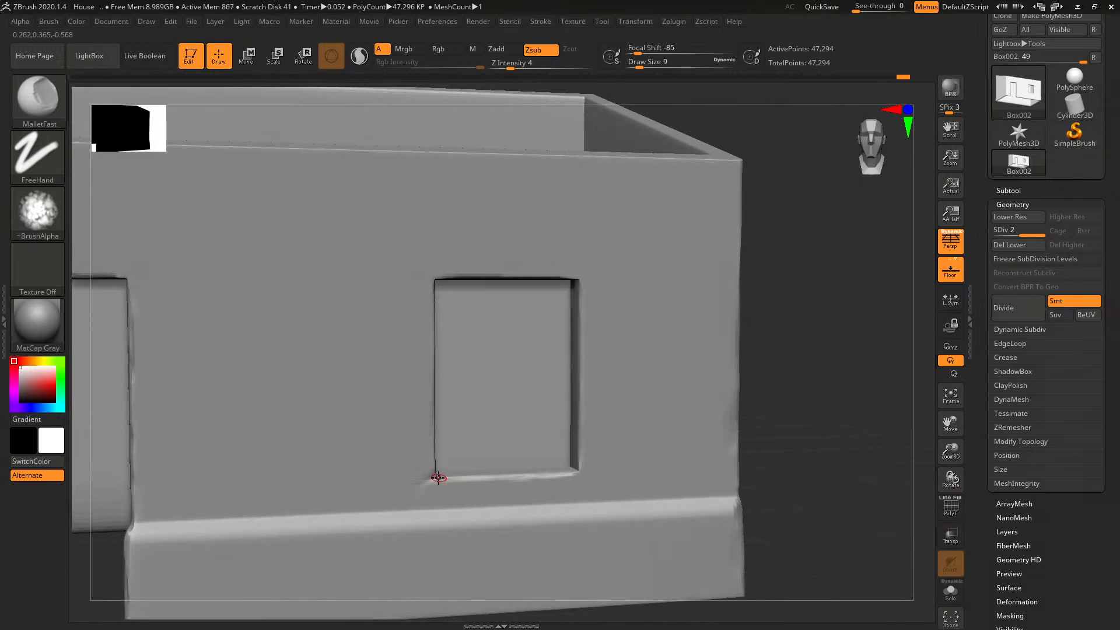
pyautogui.moveTo(424, 482)
pyautogui.mouseDown()
pyautogui.moveTo(430, 467)
pyautogui.moveTo(420, 492)
pyautogui.mouseUp()
pyautogui.moveTo(805, 415)
pyautogui.mouseDown()
pyautogui.moveTo(787, 407)
pyautogui.moveTo(798, 414)
pyautogui.mouseUp()
pyautogui.moveTo(927, 301); pyautogui.dragTo(652, 387)
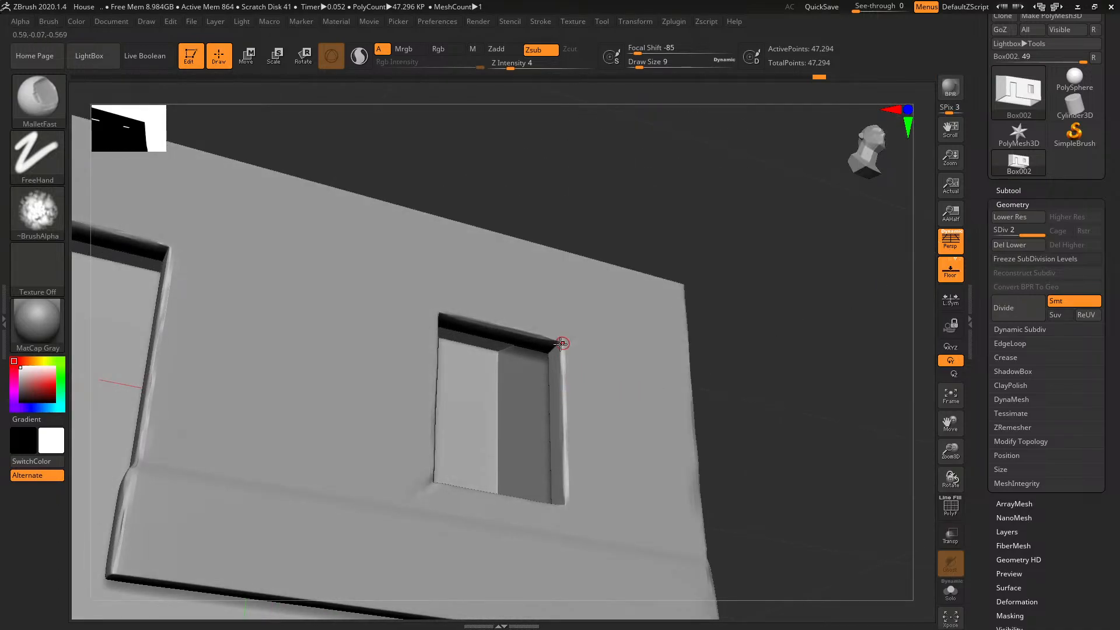
# Chip the window opening's upper corner on the side farthest from the door
pyautogui.moveTo(720, 298); pyautogui.dragTo(554, 349)
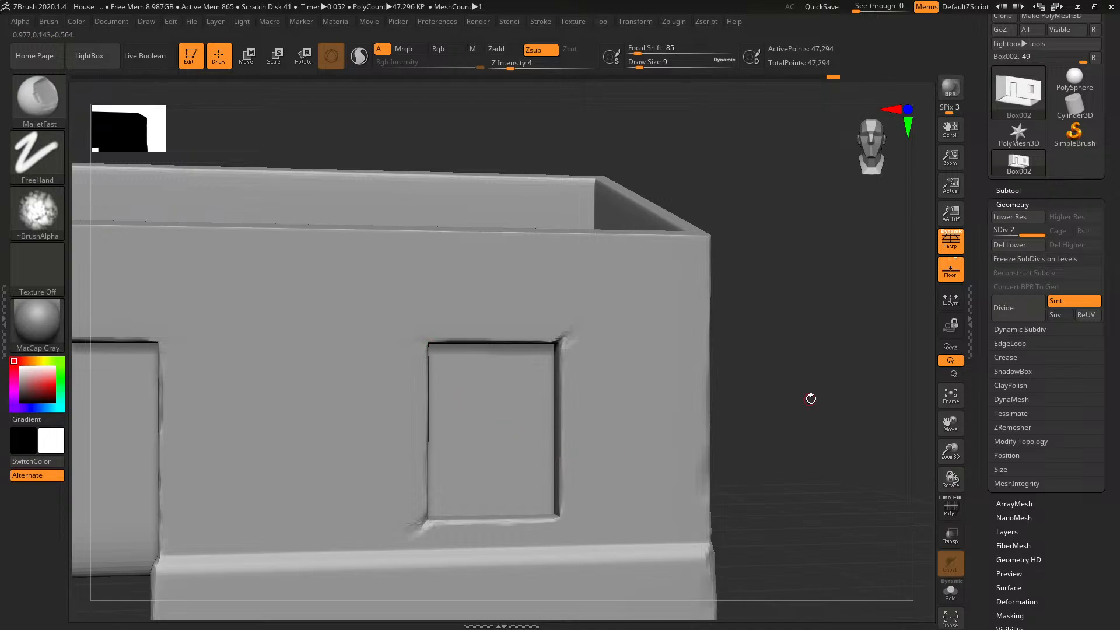
pyautogui.moveTo(812, 400)
pyautogui.mouseDown()
pyautogui.moveTo(793, 391)
pyautogui.moveTo(804, 386)
pyautogui.mouseUp()
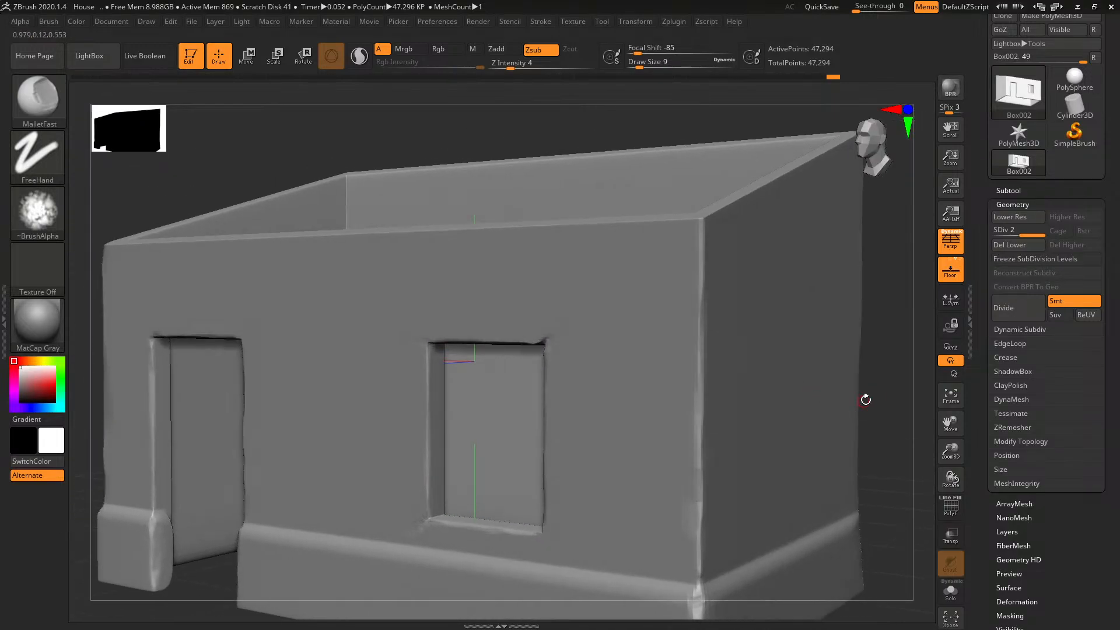
pyautogui.moveTo(890, 385); pyautogui.dragTo(772, 354)
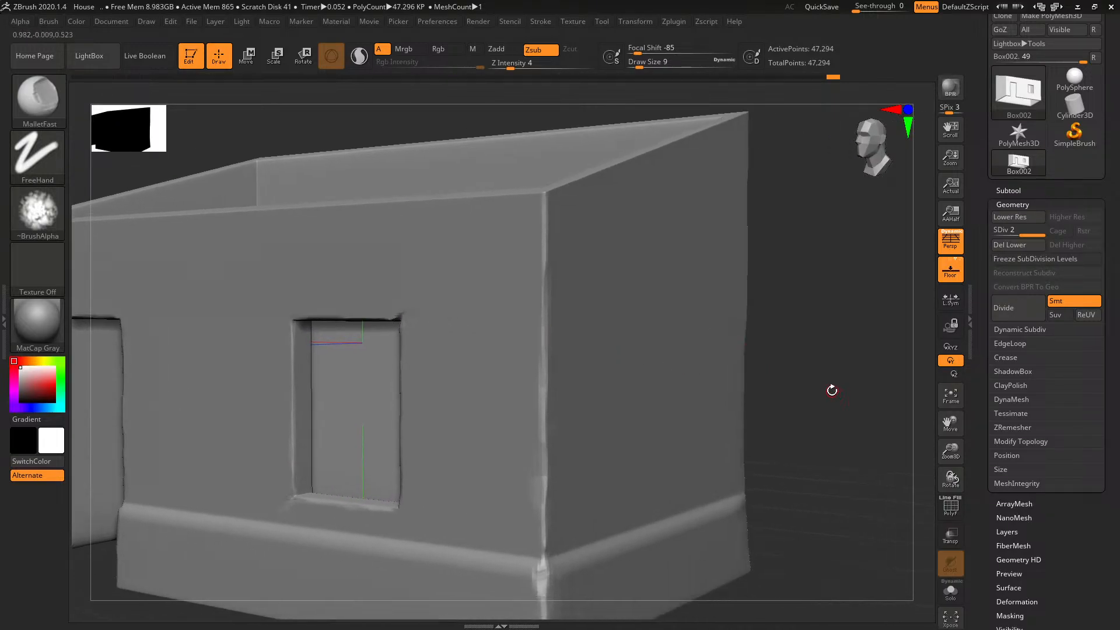
# Save the project over the existing House.ZPR file
pyautogui.hotkey('ctrl', 's')
pyautogui.doubleClick(145, 97)
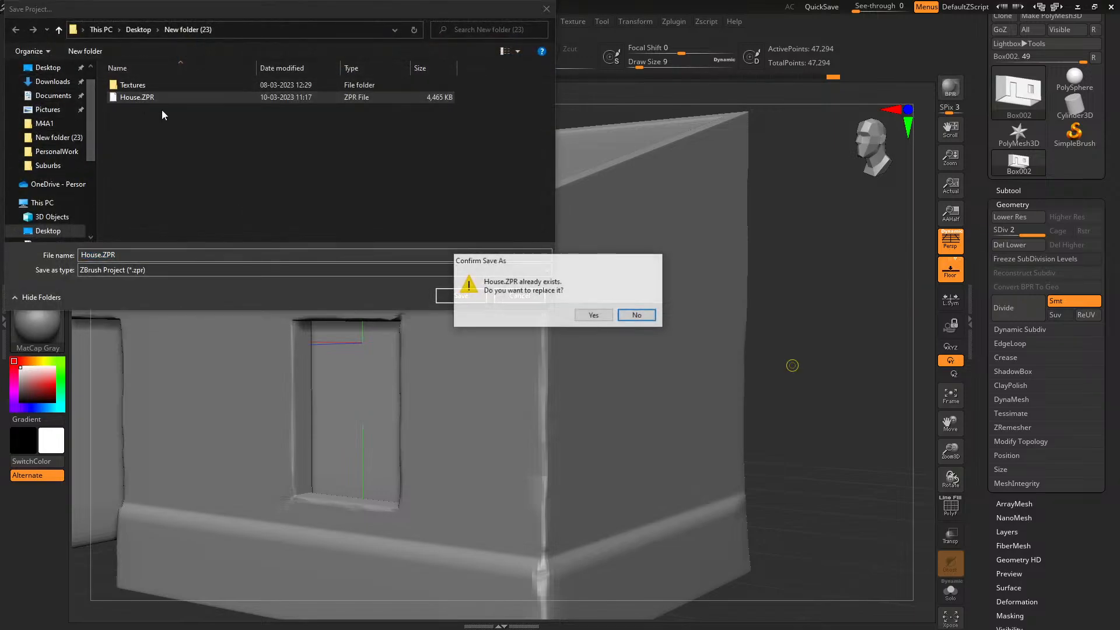
pyautogui.click(594, 315)
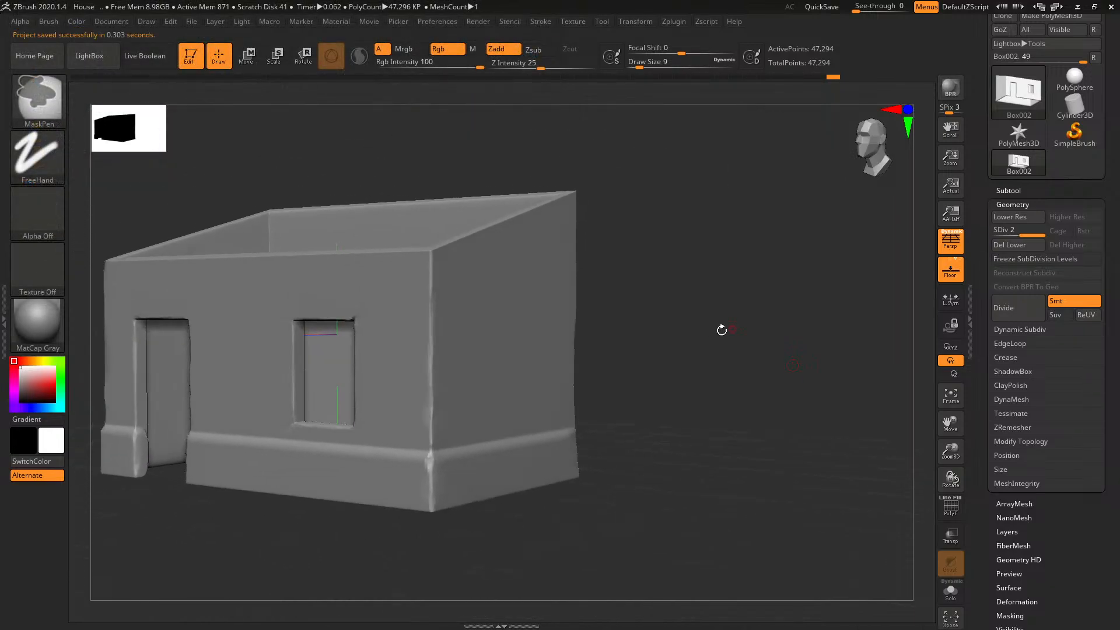
# Set the draw size to 50 and chip the plinth's front corner beside the door with vertical MalletFast strokes over its full height
pyautogui.moveTo(721, 330); pyautogui.dragTo(771, 368)
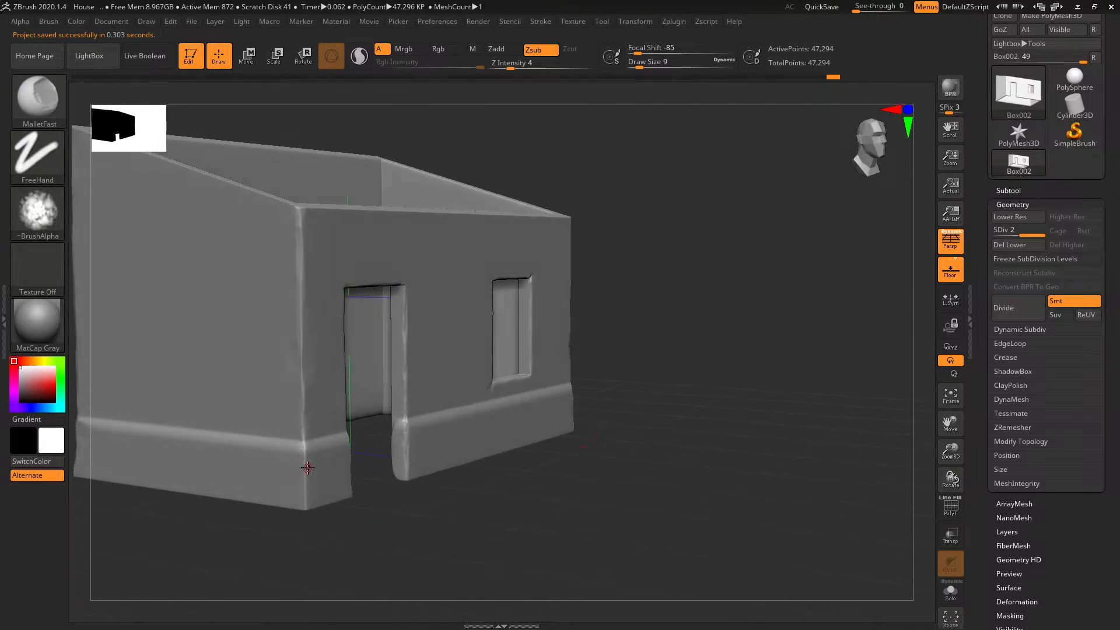
pyautogui.press(']')
pyautogui.press(']')
pyautogui.press(']')
pyautogui.press(']')
pyautogui.moveTo(300, 464); pyautogui.dragTo(301, 493)
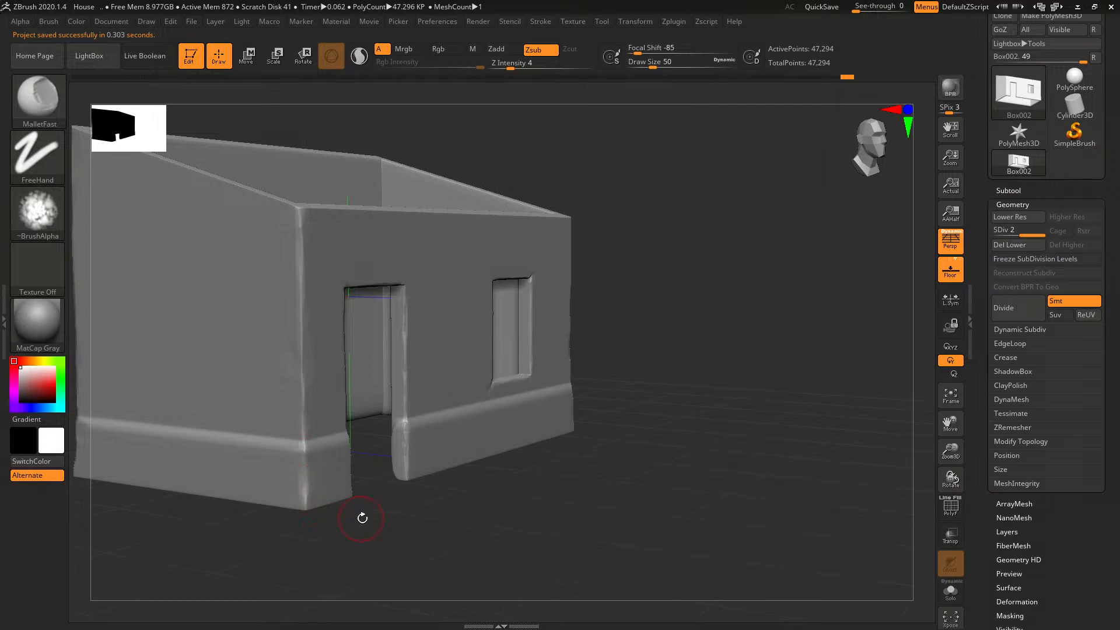
pyautogui.moveTo(364, 518)
pyautogui.keyDown('alt'); pyautogui.mouseDown()
pyautogui.moveTo(396, 511)
pyautogui.moveTo(414, 475)
pyautogui.mouseUp(); pyautogui.keyUp('alt')
pyautogui.keyDown('ctrl'); pyautogui.moveTo(415, 475); pyautogui.dragTo(420, 515, button='right'); pyautogui.keyUp('ctrl')
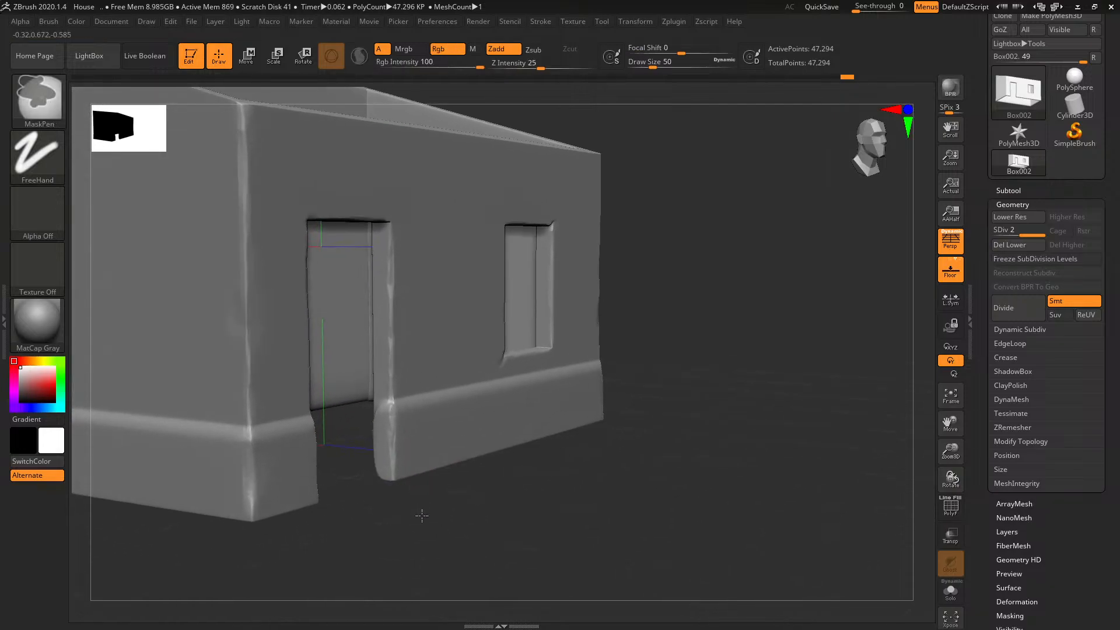
pyautogui.keyDown('alt'); pyautogui.moveTo(420, 515); pyautogui.dragTo(495, 474); pyautogui.keyUp('alt')
pyautogui.keyDown('ctrl'); pyautogui.moveTo(486, 474); pyautogui.dragTo(467, 480, button='right'); pyautogui.keyUp('ctrl')
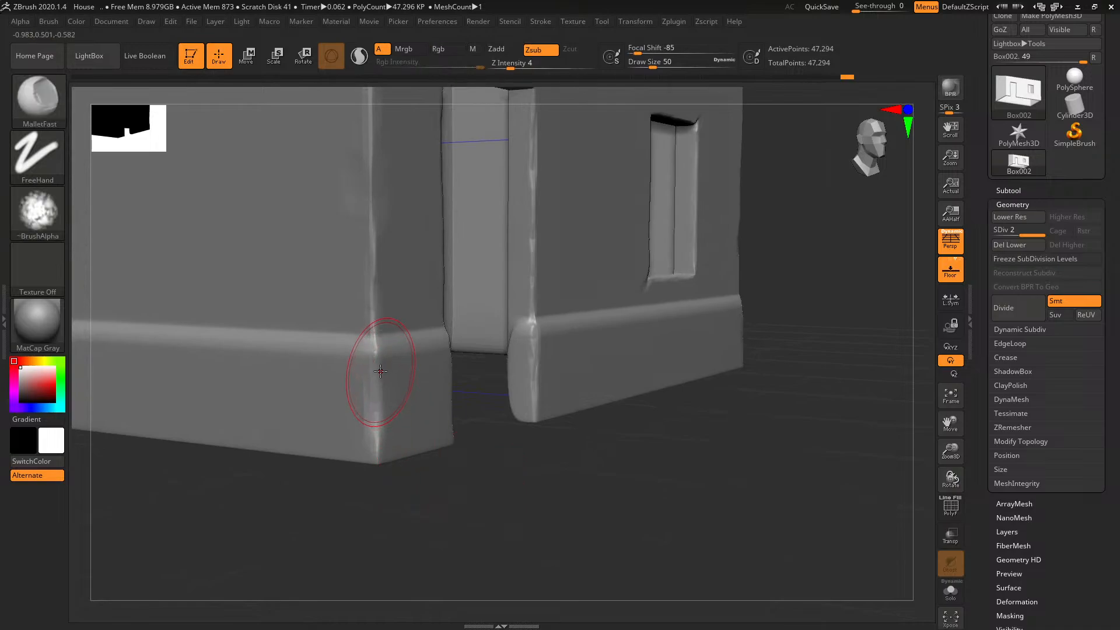
pyautogui.moveTo(372, 362); pyautogui.dragTo(375, 443)
pyautogui.moveTo(382, 358)
pyautogui.mouseDown()
pyautogui.moveTo(370, 387)
pyautogui.moveTo(378, 460)
pyautogui.mouseUp()
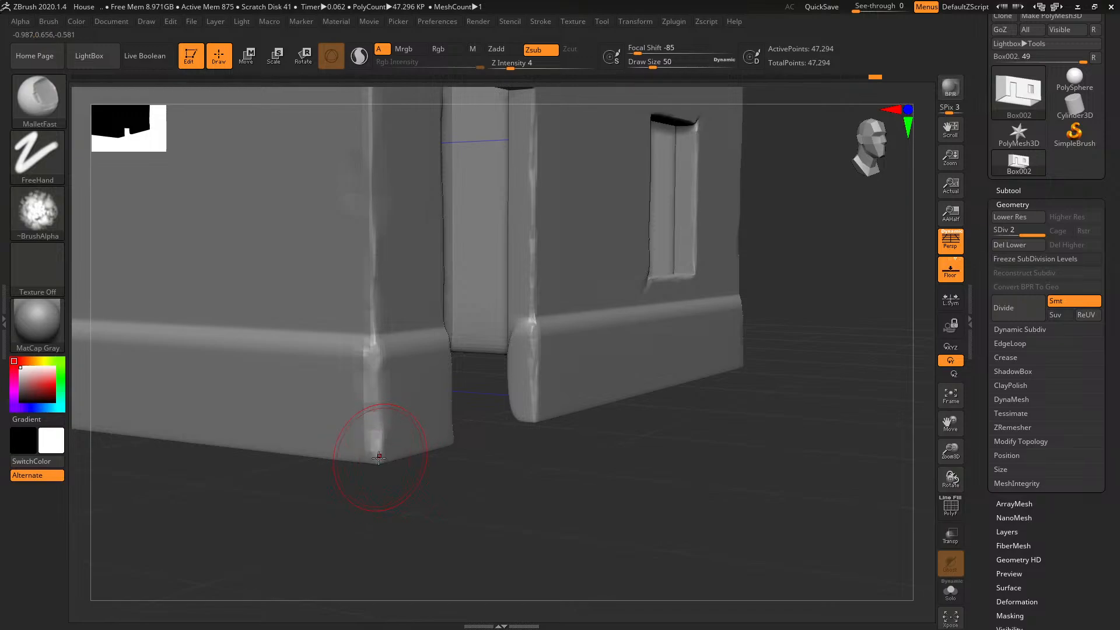
# Wear down the plinth's front corner at the window end, working from both the front and the side wall
pyautogui.moveTo(497, 477); pyautogui.dragTo(463, 447)
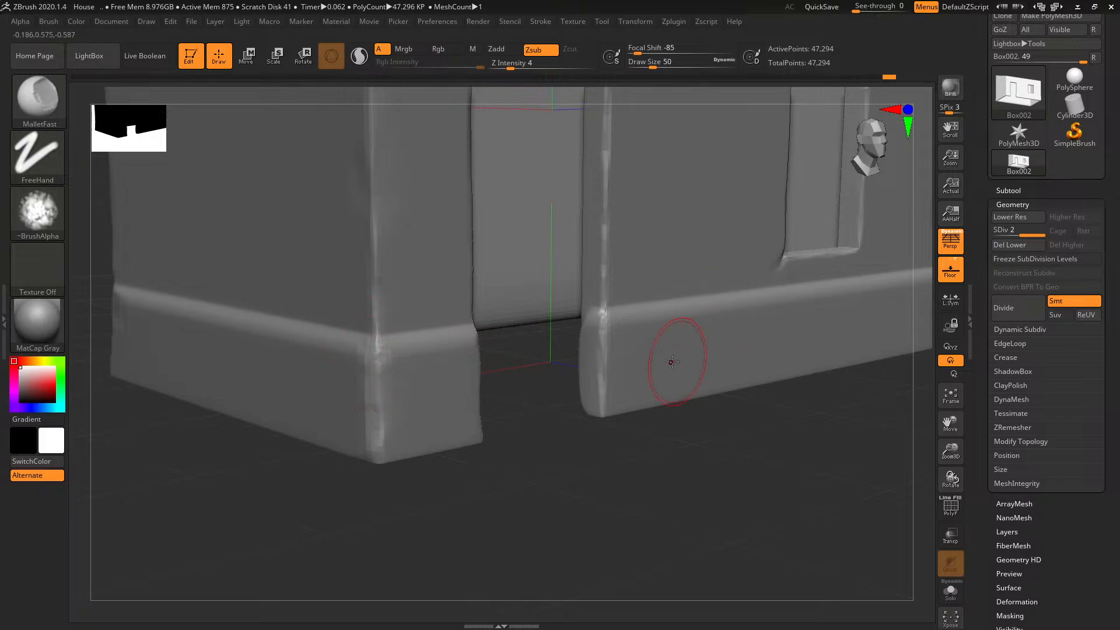
pyautogui.keyDown('ctrl'); pyautogui.moveTo(608, 518); pyautogui.dragTo(576, 459, button='right'); pyautogui.keyUp('ctrl')
pyautogui.moveTo(758, 446)
pyautogui.mouseDown(button='right')
pyautogui.moveTo(680, 439)
pyautogui.moveTo(624, 455)
pyautogui.mouseUp(button='right')
pyautogui.moveTo(703, 482); pyautogui.dragTo(390, 475, button='right')
pyautogui.moveTo(526, 479); pyautogui.dragTo(512, 470, button='right')
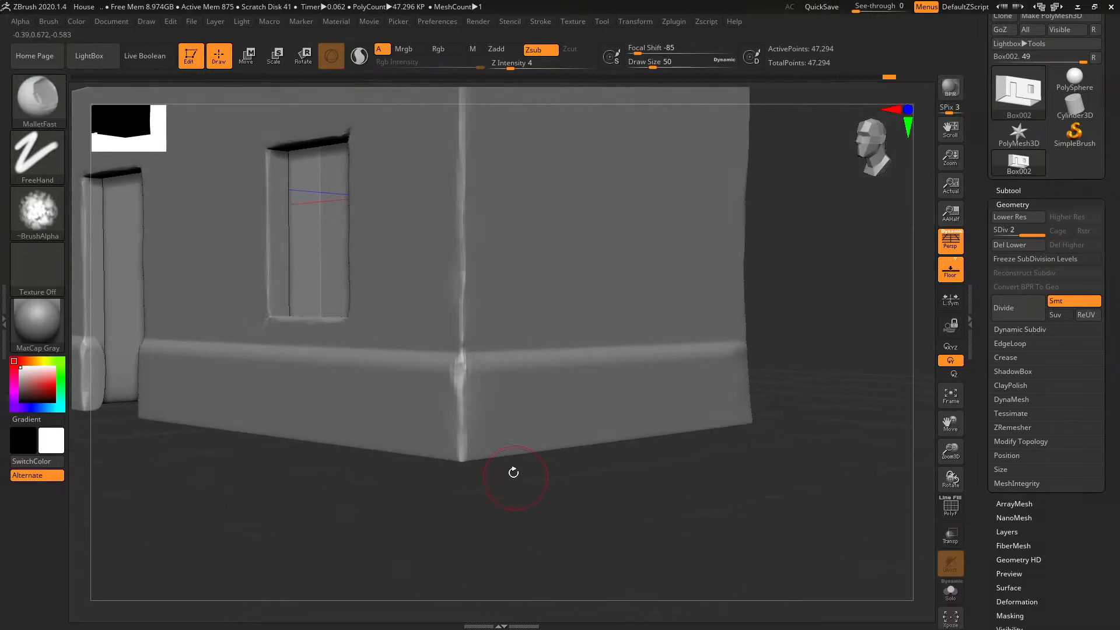
pyautogui.moveTo(461, 431)
pyautogui.mouseDown()
pyautogui.moveTo(442, 392)
pyautogui.moveTo(458, 374)
pyautogui.mouseUp()
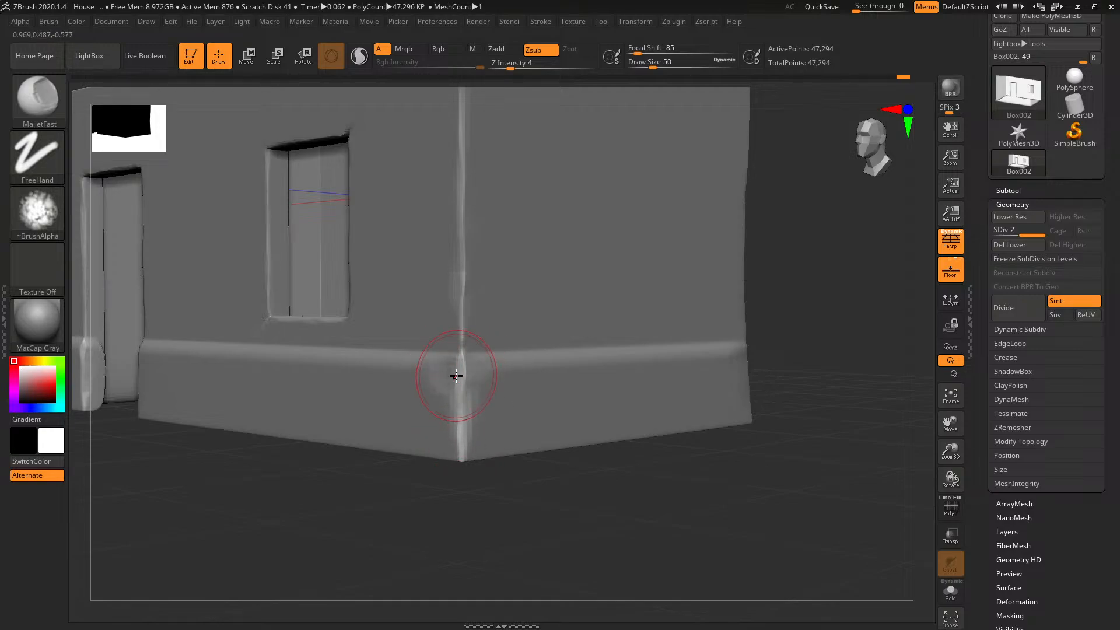
pyautogui.moveTo(567, 505); pyautogui.dragTo(481, 458, button='right')
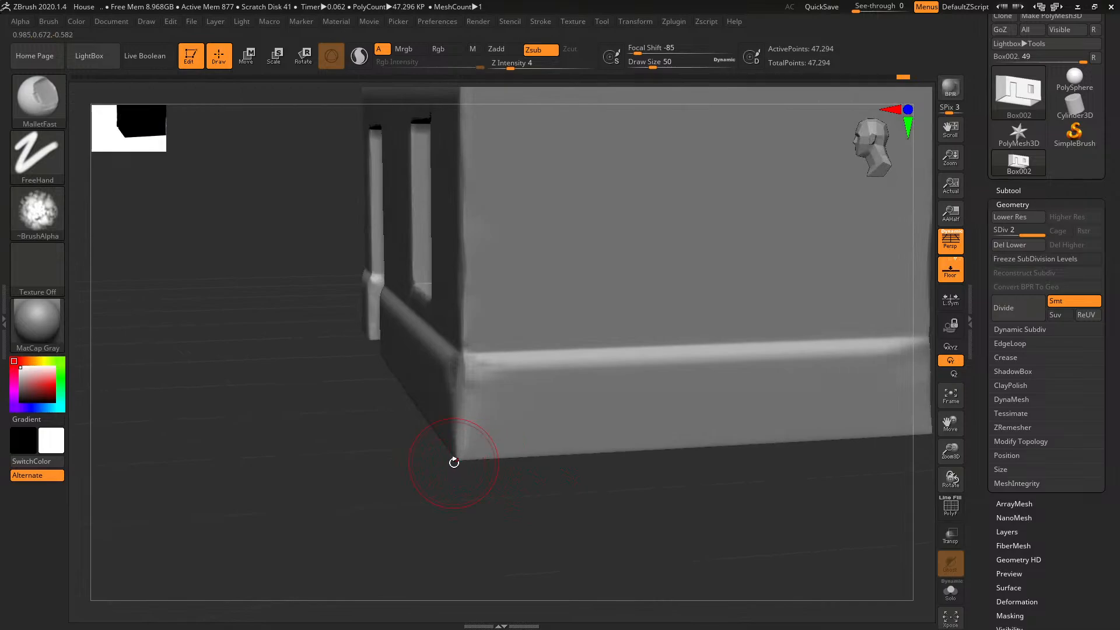
pyautogui.moveTo(458, 456); pyautogui.dragTo(532, 370)
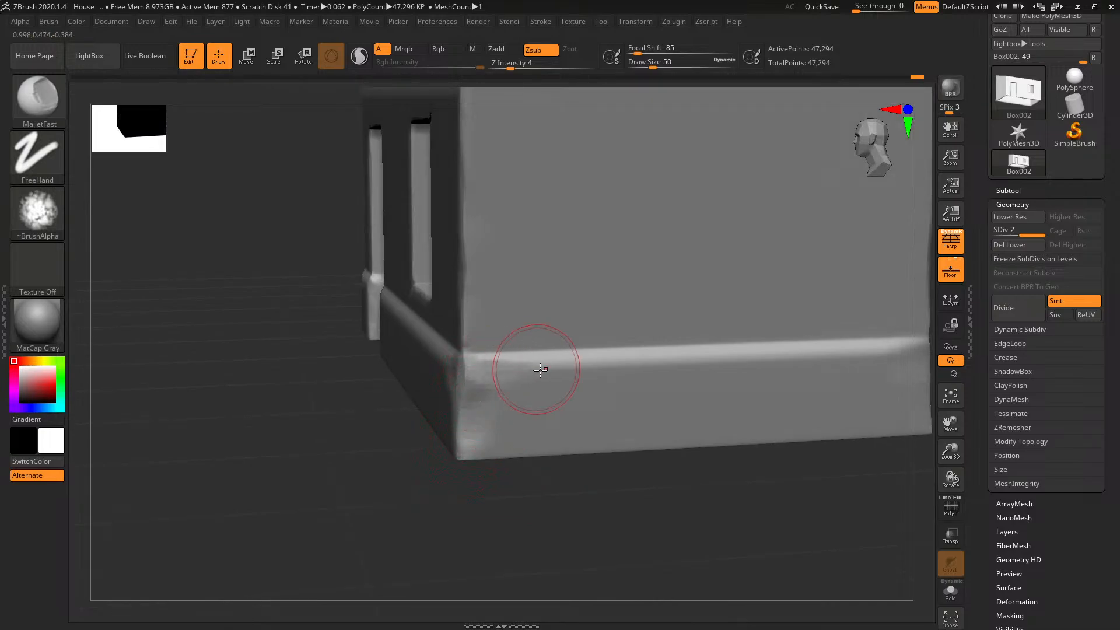
# Chip the plinth's two rear corners with MalletFast strokes
pyautogui.moveTo(607, 483); pyautogui.dragTo(547, 460, button='right')
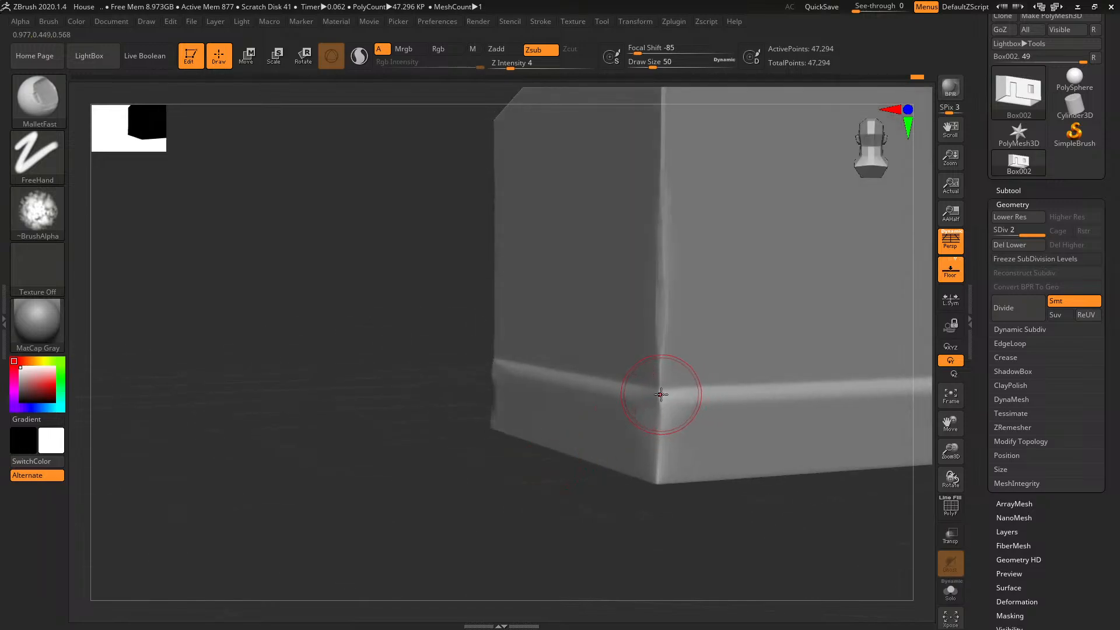
pyautogui.moveTo(662, 400)
pyautogui.mouseDown()
pyautogui.moveTo(655, 457)
pyautogui.moveTo(677, 402)
pyautogui.moveTo(653, 395)
pyautogui.mouseUp()
pyautogui.moveTo(567, 500)
pyautogui.mouseDown(button='right')
pyautogui.moveTo(535, 474)
pyautogui.moveTo(572, 490)
pyautogui.moveTo(670, 486)
pyautogui.mouseUp(button='right')
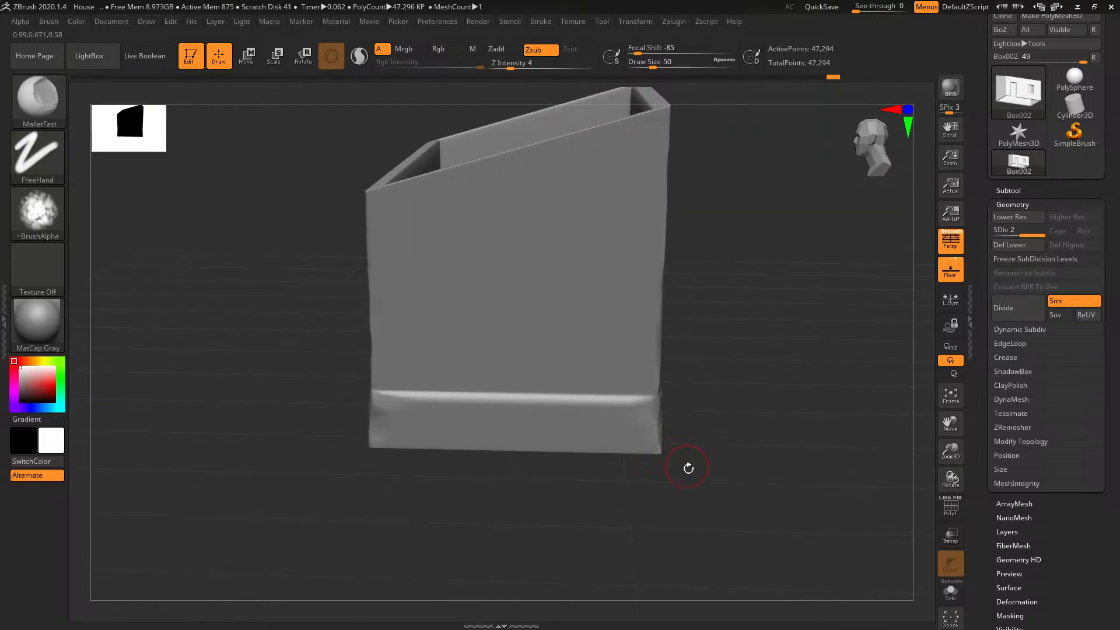
pyautogui.moveTo(690, 489); pyautogui.dragTo(560, 449, button='right')
pyautogui.moveTo(657, 502); pyautogui.dragTo(330, 394, button='right')
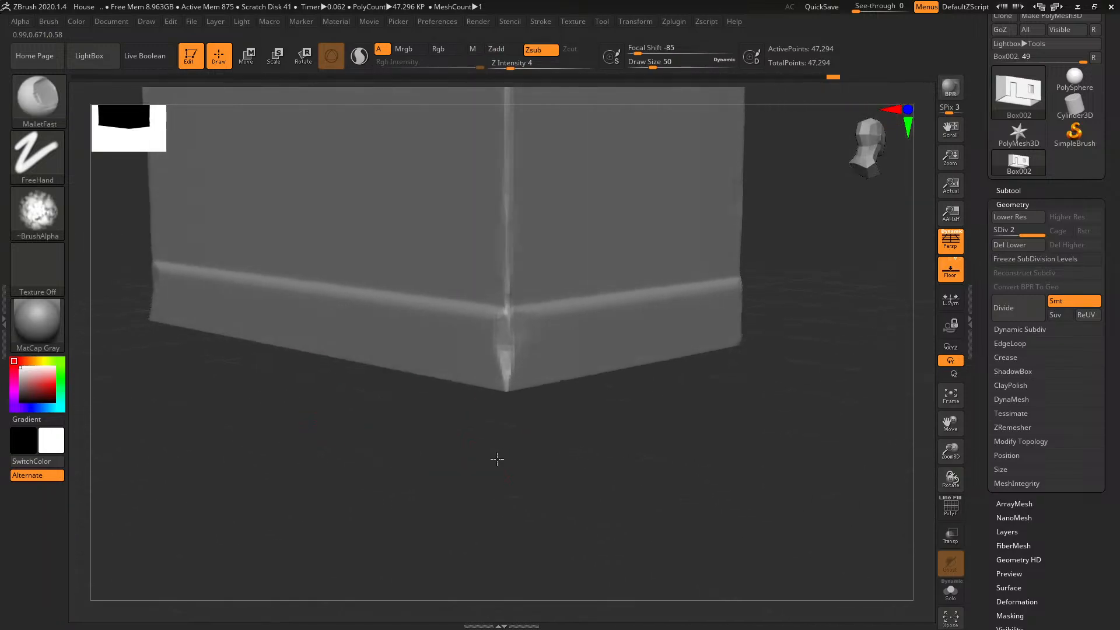
pyautogui.moveTo(497, 459); pyautogui.dragTo(496, 474, button='right')
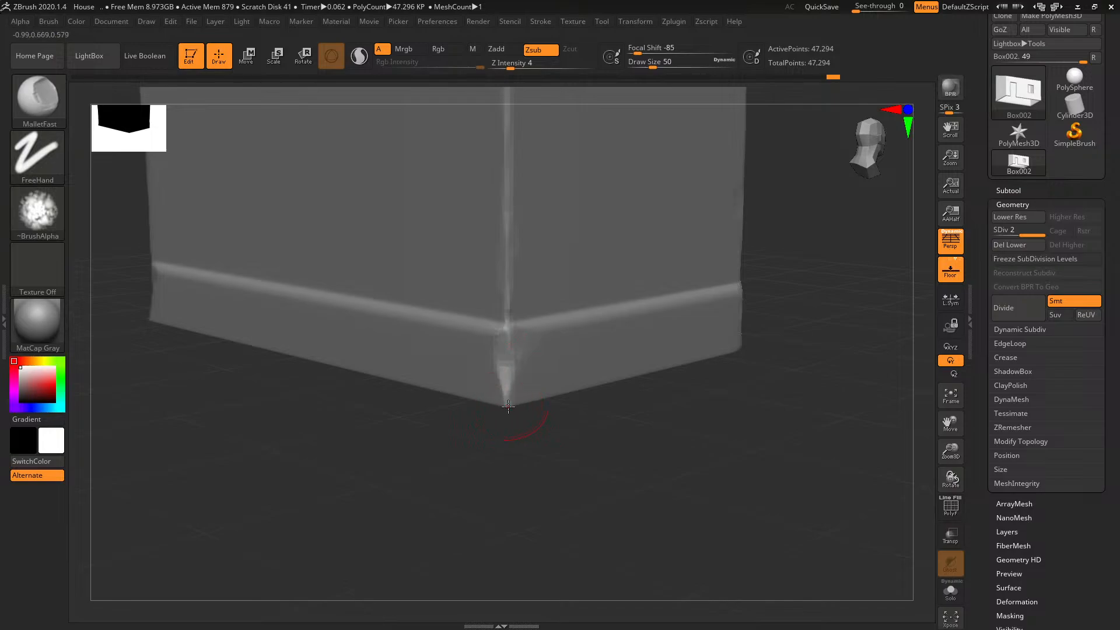
pyautogui.moveTo(508, 407)
pyautogui.mouseDown()
pyautogui.moveTo(521, 366)
pyautogui.moveTo(507, 327)
pyautogui.moveTo(455, 337)
pyautogui.mouseUp()
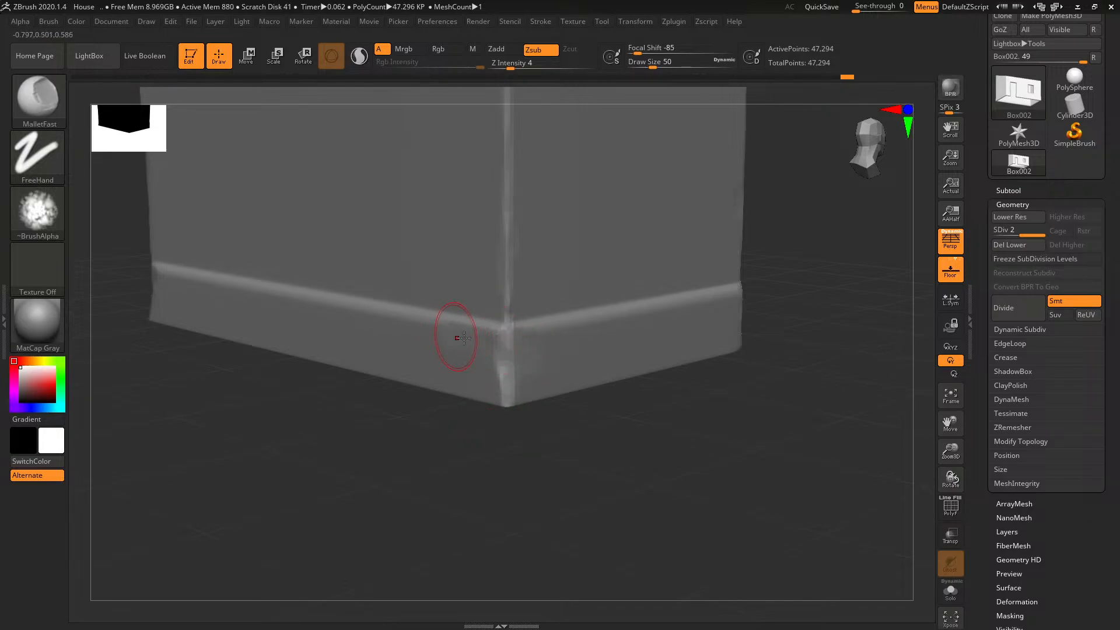
# Save the project again, replacing House.ZPR
pyautogui.moveTo(675, 472)
pyautogui.keyDown('ctrl'); pyautogui.mouseDown(button='right')
pyautogui.moveTo(622, 433)
pyautogui.moveTo(642, 484)
pyautogui.moveTo(562, 500)
pyautogui.mouseUp(button='right'); pyautogui.keyUp('ctrl')
pyautogui.hotkey('ctrl', 's')
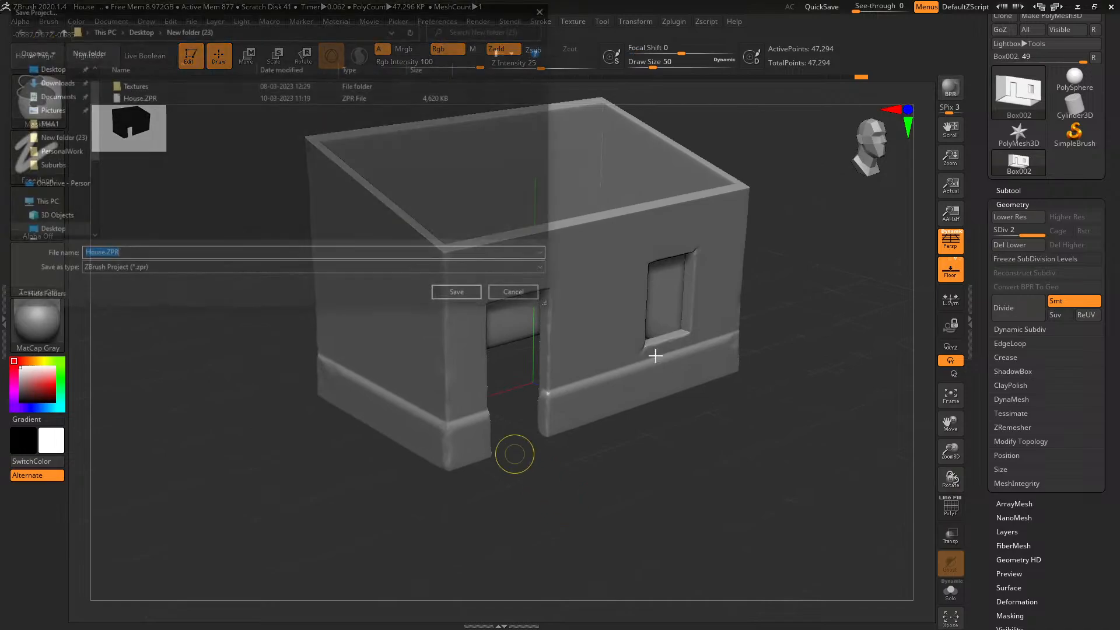
pyautogui.click(461, 295)
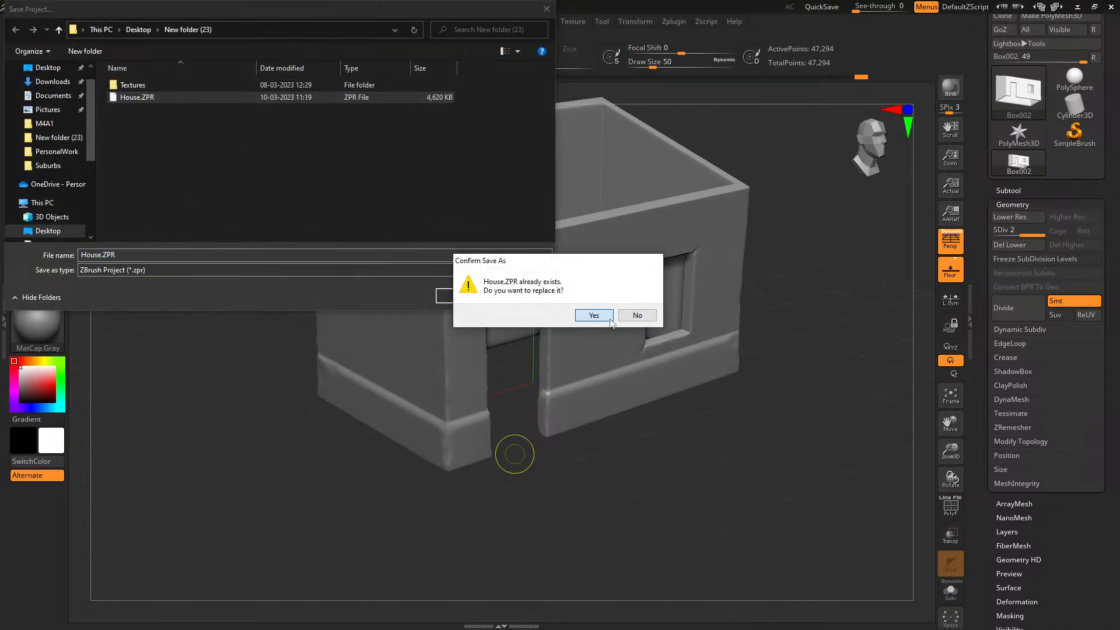
pyautogui.click(655, 315)
# Set the draw size to 34 and chip the front wall's outer top edge and its upper corner on the door side
pyautogui.keyDown('alt'); pyautogui.moveTo(810, 286); pyautogui.dragTo(774, 354); pyautogui.keyUp('alt')
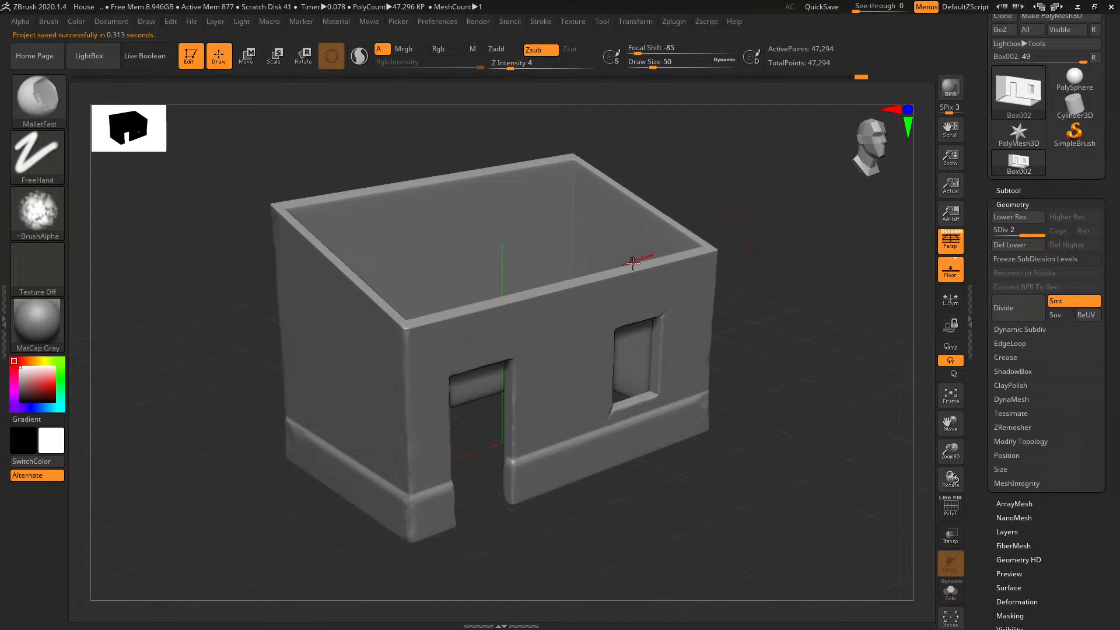
pyautogui.press('[')
pyautogui.press('[')
pyautogui.keyDown('alt'); pyautogui.moveTo(802, 310); pyautogui.dragTo(834, 345); pyautogui.keyUp('alt')
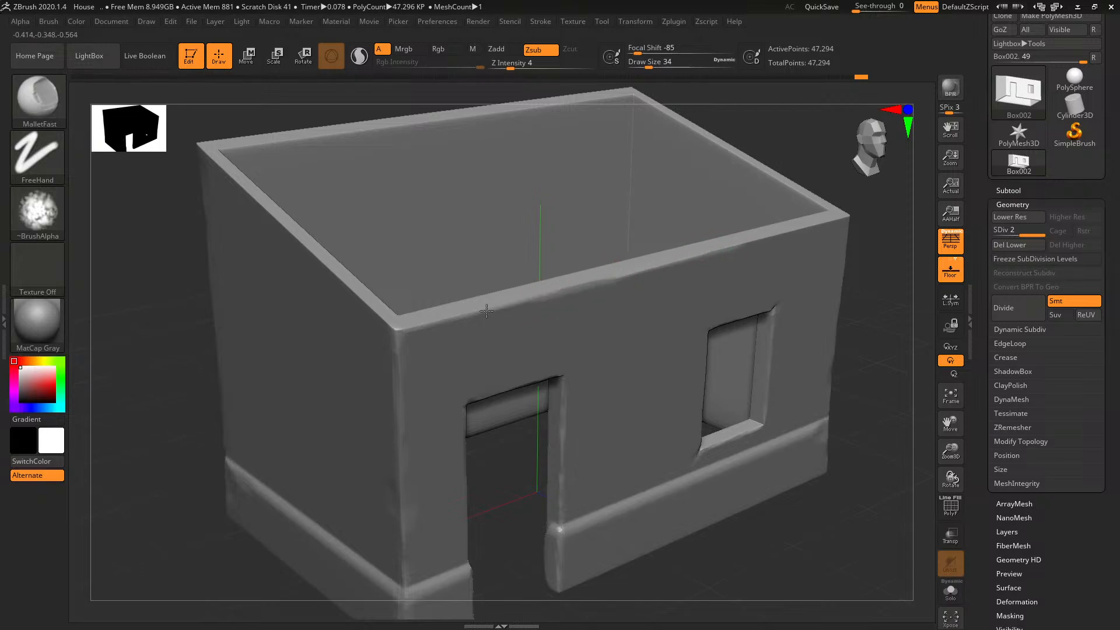
pyautogui.moveTo(408, 330)
pyautogui.mouseDown()
pyautogui.moveTo(400, 325)
pyautogui.moveTo(405, 338)
pyautogui.mouseUp()
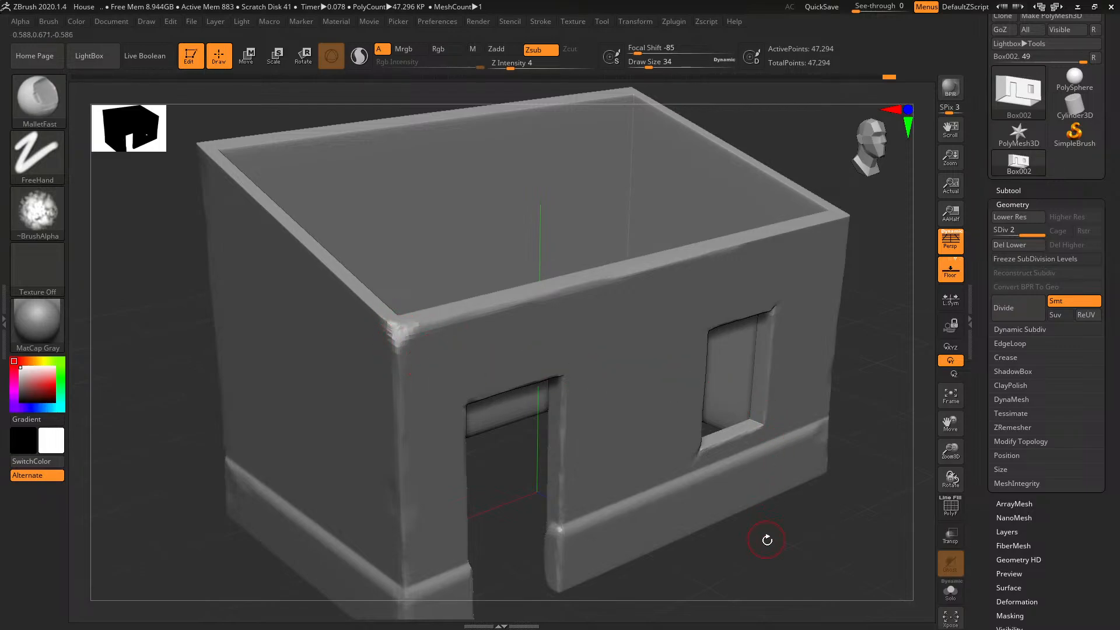
# Wear down the outer top edge of the door-side end wall, reducing the draw size to 22
pyautogui.moveTo(767, 540)
pyautogui.mouseDown()
pyautogui.moveTo(790, 552)
pyautogui.moveTo(739, 508)
pyautogui.moveTo(782, 485)
pyautogui.moveTo(534, 364)
pyautogui.moveTo(334, 314)
pyautogui.mouseUp()
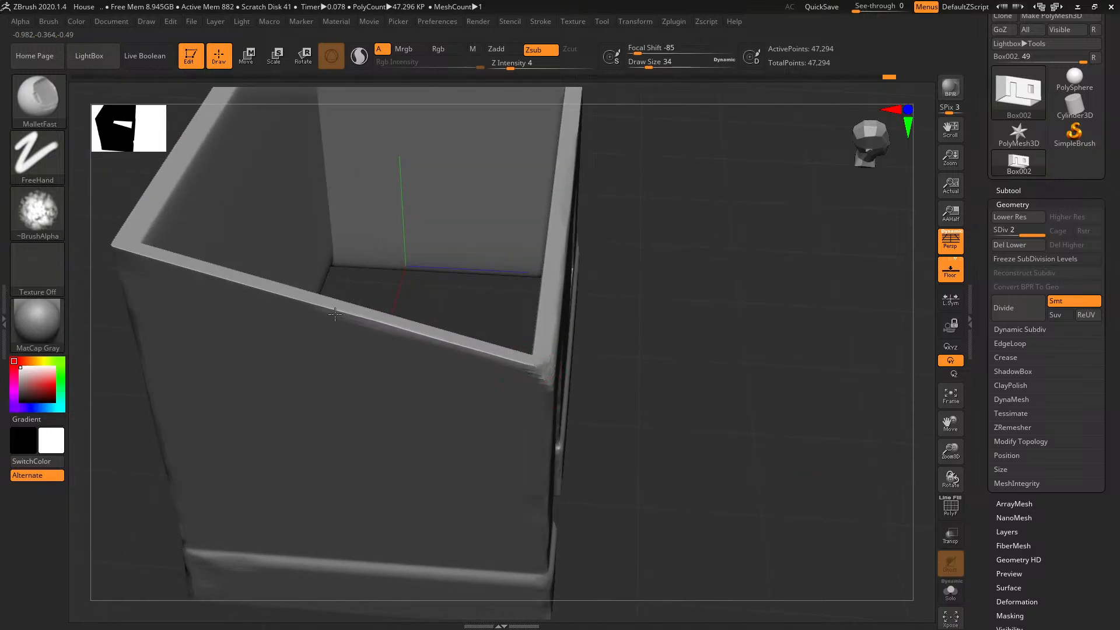
pyautogui.moveTo(752, 428); pyautogui.dragTo(508, 411)
pyautogui.keyDown('alt'); pyautogui.moveTo(371, 284); pyautogui.dragTo(525, 408); pyautogui.keyUp('alt')
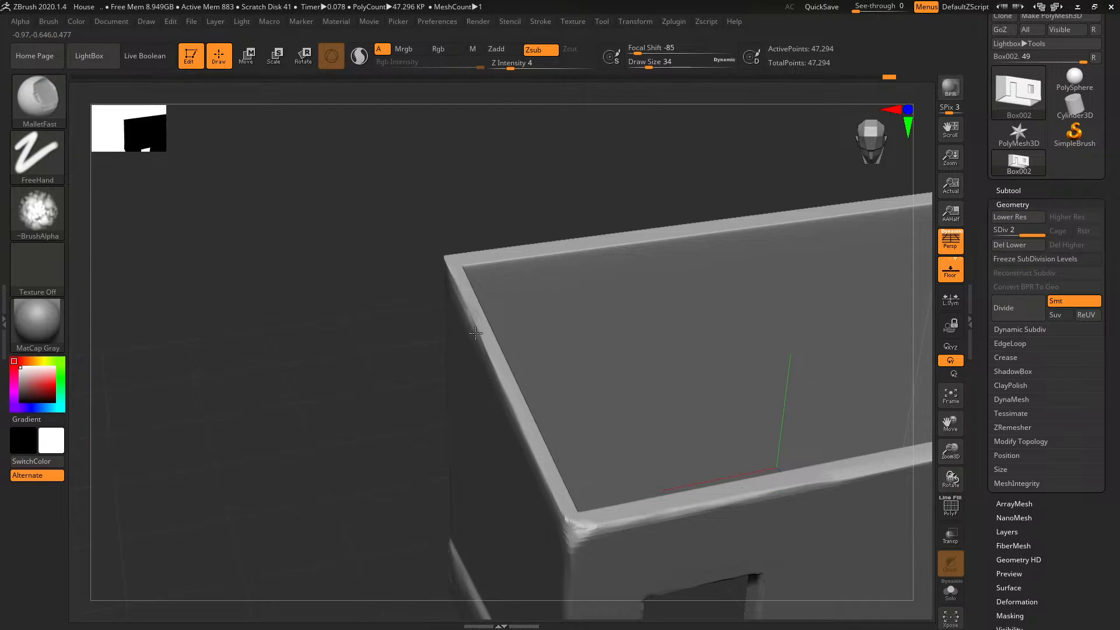
pyautogui.moveTo(443, 402)
pyautogui.mouseDown()
pyautogui.moveTo(342, 378)
pyautogui.moveTo(350, 383)
pyautogui.moveTo(333, 387)
pyautogui.mouseUp()
pyautogui.press('ctrl')
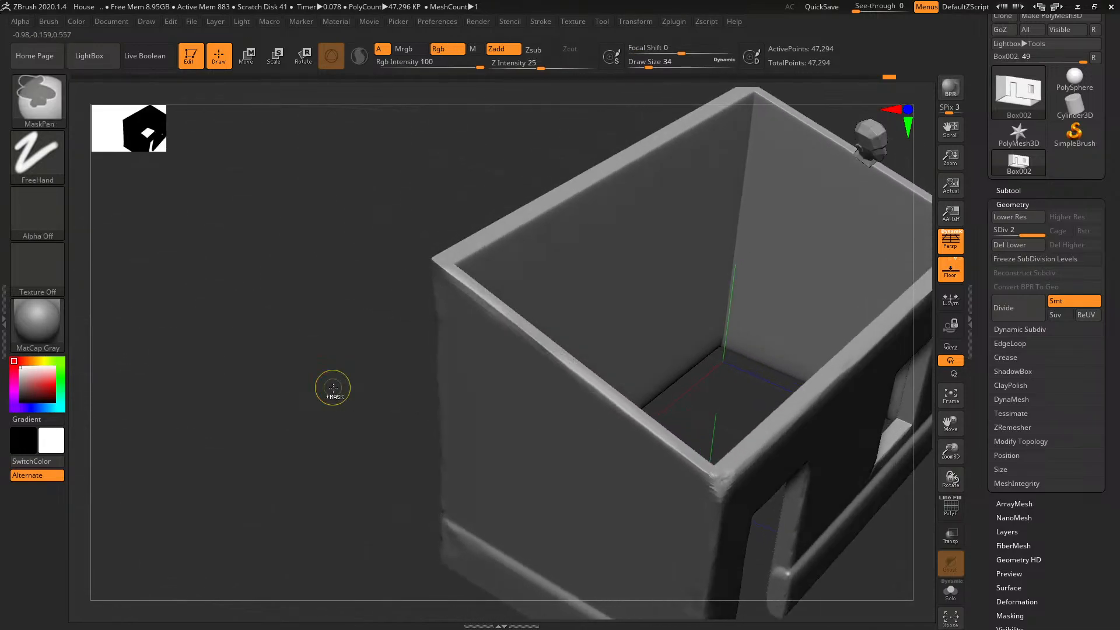
pyautogui.press('[')
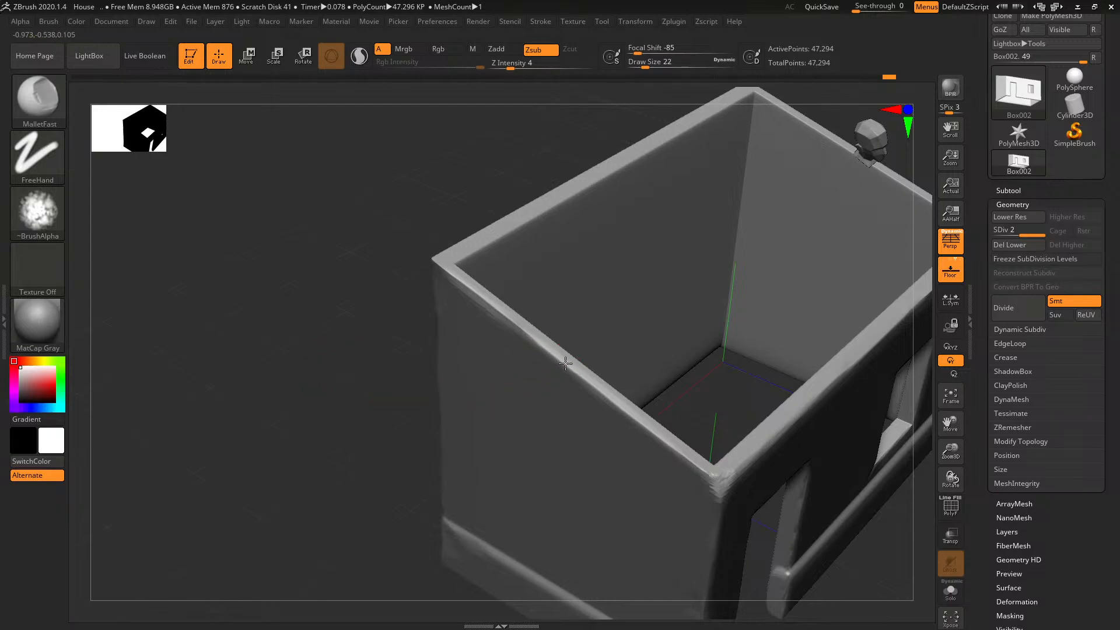
# Chip the upper rear corner of the door-side end wall and the adjoining stretch of the back wall's top edge
pyautogui.moveTo(327, 320); pyautogui.dragTo(391, 375)
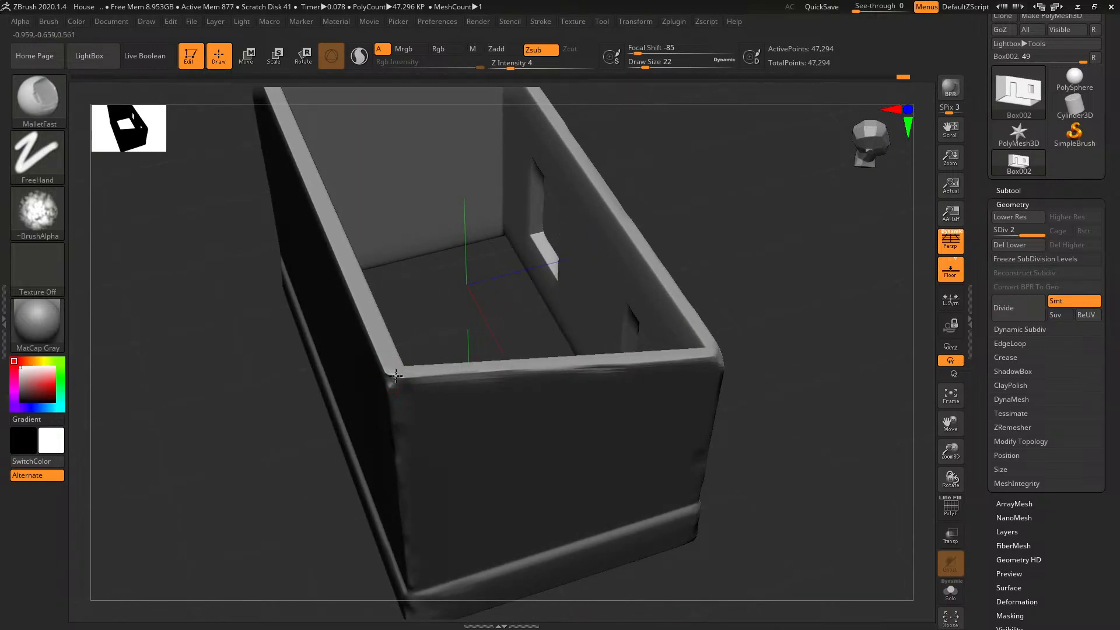
pyautogui.moveTo(758, 327)
pyautogui.mouseDown()
pyautogui.moveTo(790, 315)
pyautogui.moveTo(750, 305)
pyautogui.moveTo(858, 301)
pyautogui.mouseUp()
pyautogui.moveTo(532, 368); pyautogui.dragTo(503, 365)
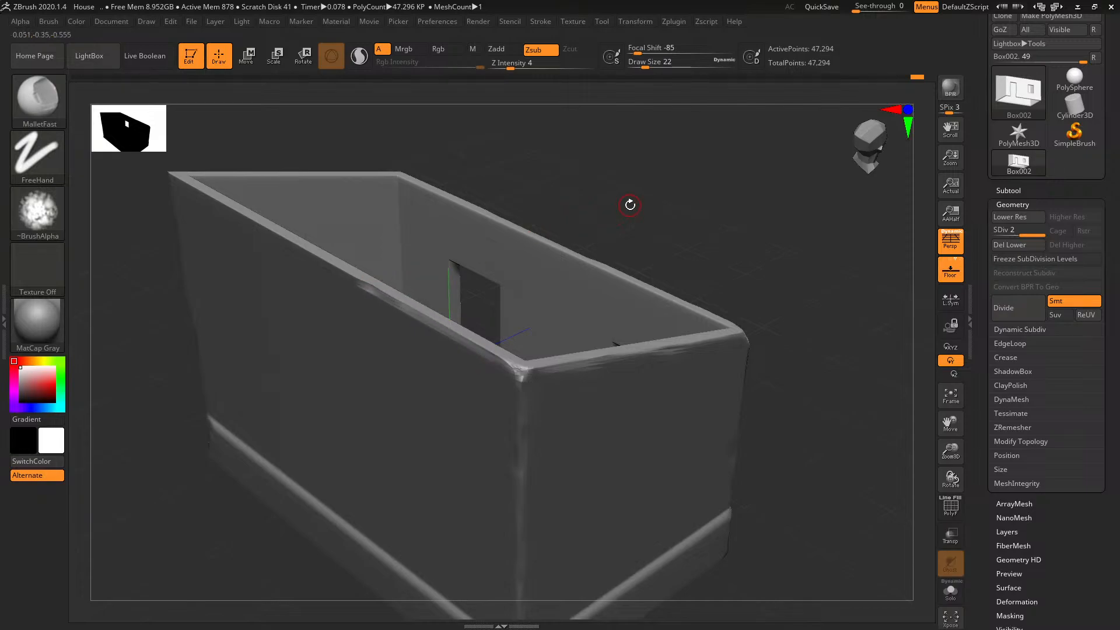
pyautogui.moveTo(630, 205); pyautogui.dragTo(665, 233)
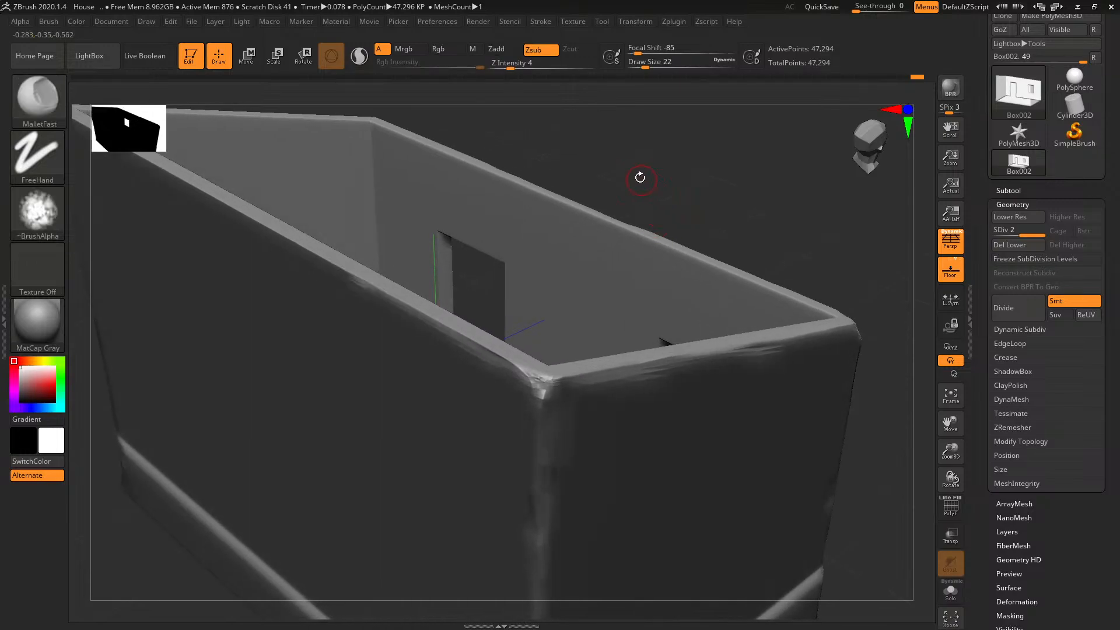
pyautogui.moveTo(640, 177); pyautogui.dragTo(724, 250)
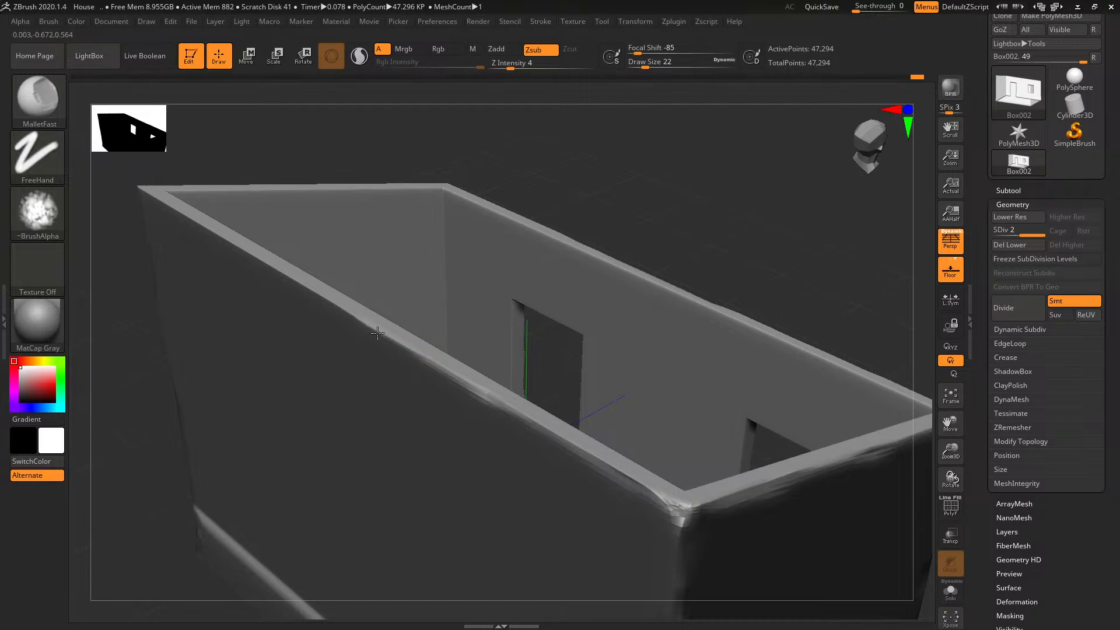
# Try a chipping stroke farther along the back wall's top edge and undo it
pyautogui.moveTo(377, 333)
pyautogui.mouseDown()
pyautogui.moveTo(399, 346)
pyautogui.moveTo(330, 298)
pyautogui.mouseUp()
pyautogui.hotkey('ctrl', 'z')
pyautogui.moveTo(768, 256)
pyautogui.mouseDown()
pyautogui.moveTo(649, 252)
pyautogui.moveTo(653, 292)
pyautogui.moveTo(750, 264)
pyautogui.moveTo(718, 248)
pyautogui.mouseUp()
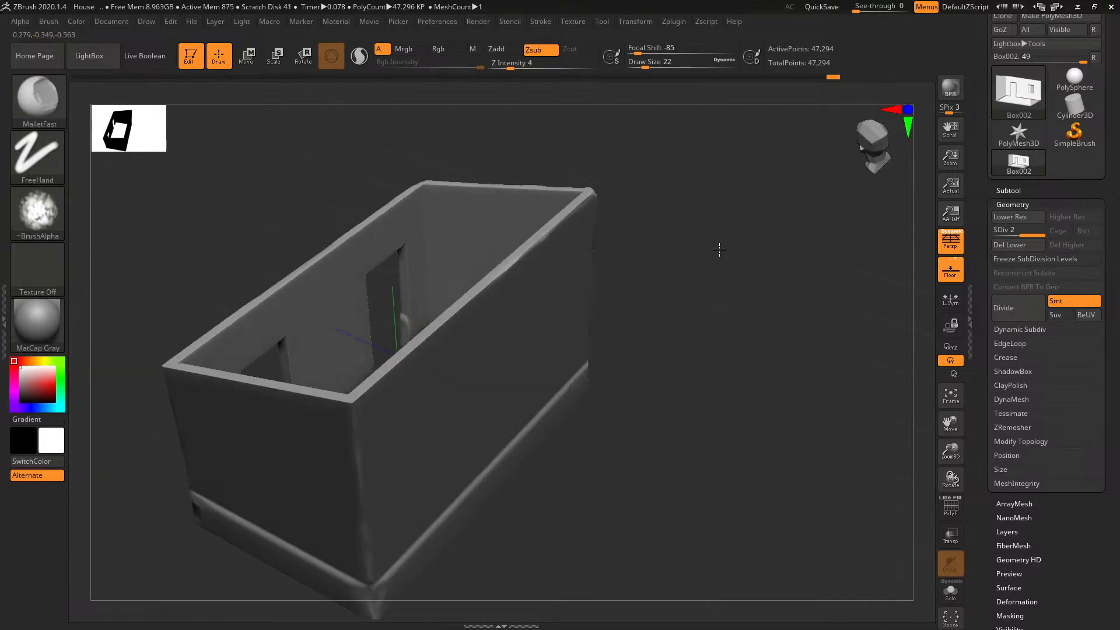
pyautogui.keyDown('ctrl'); pyautogui.moveTo(754, 225); pyautogui.dragTo(771, 276, button='right'); pyautogui.keyUp('ctrl')
pyautogui.moveTo(771, 276); pyautogui.dragTo(715, 255)
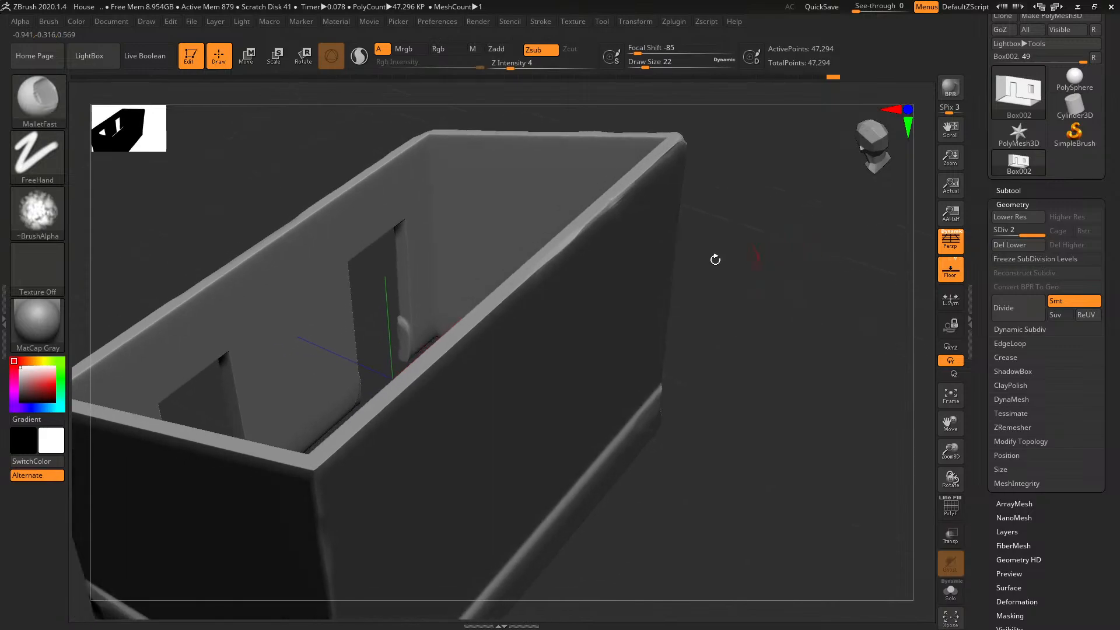
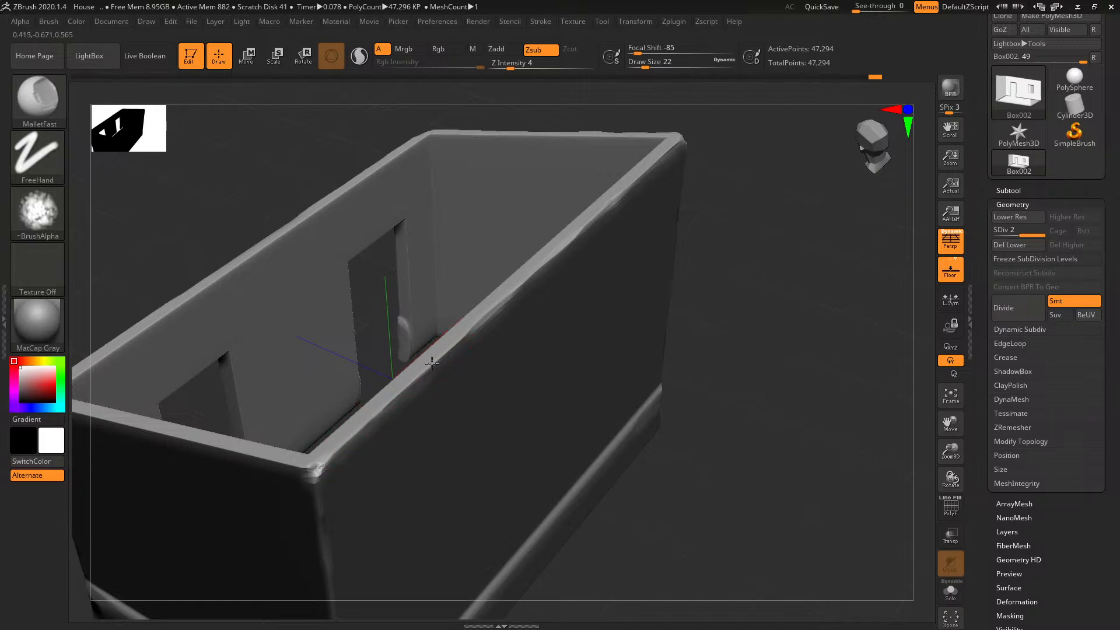
# Subdivide the house mesh to level 3 and chip the upper rear corner on the window side
pyautogui.moveTo(750, 442); pyautogui.dragTo(833, 244)
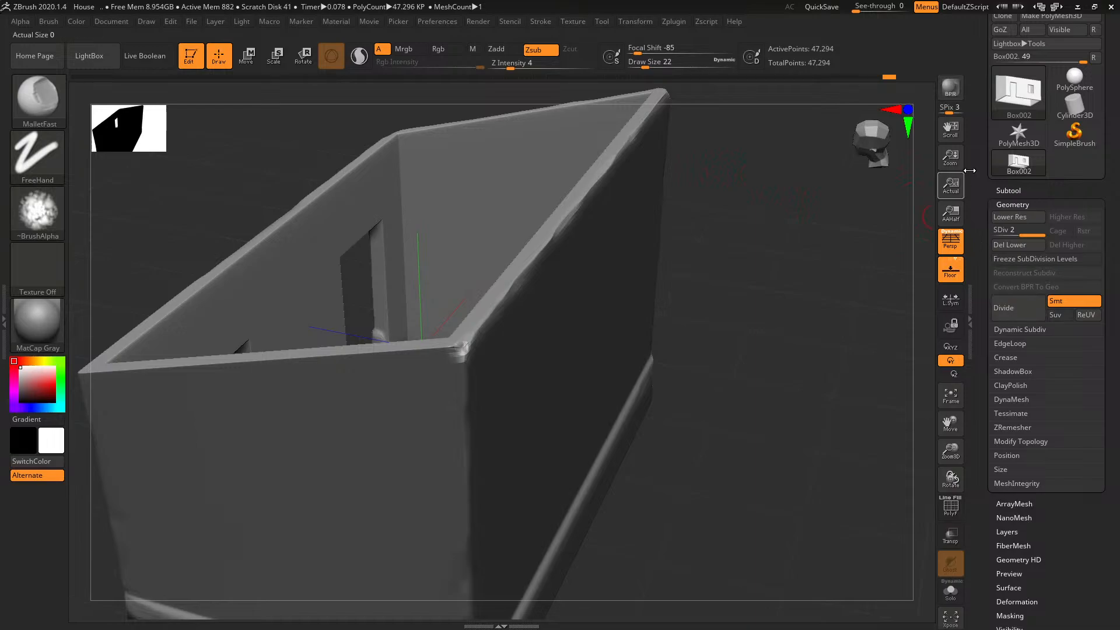
pyautogui.click(1008, 313)
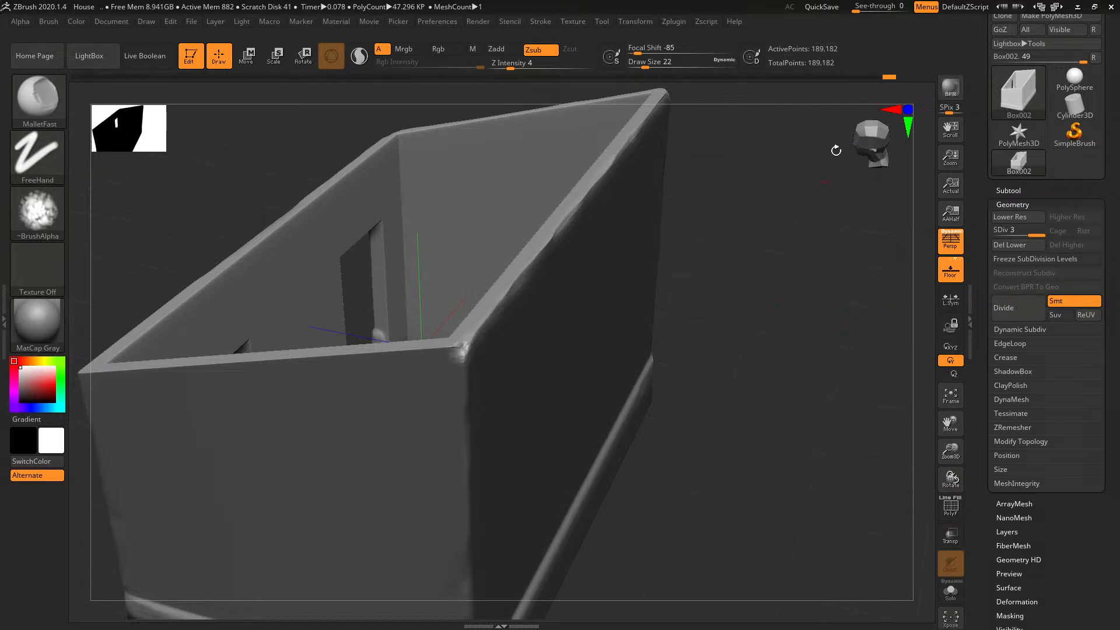
pyautogui.moveTo(768, 218); pyautogui.dragTo(688, 257)
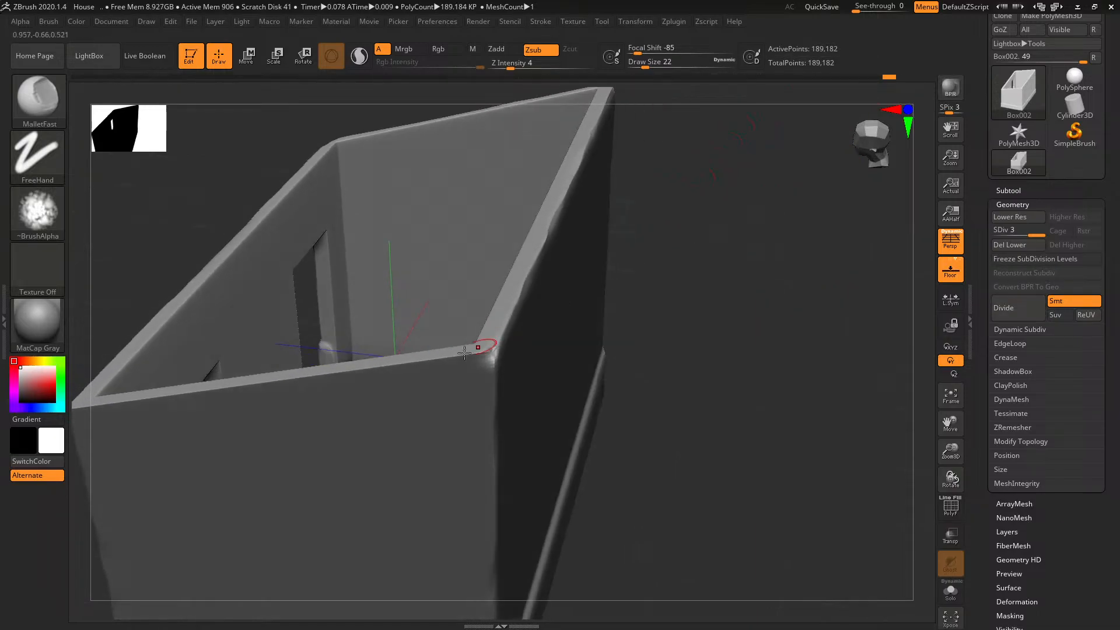
pyautogui.moveTo(472, 351); pyautogui.dragTo(443, 356)
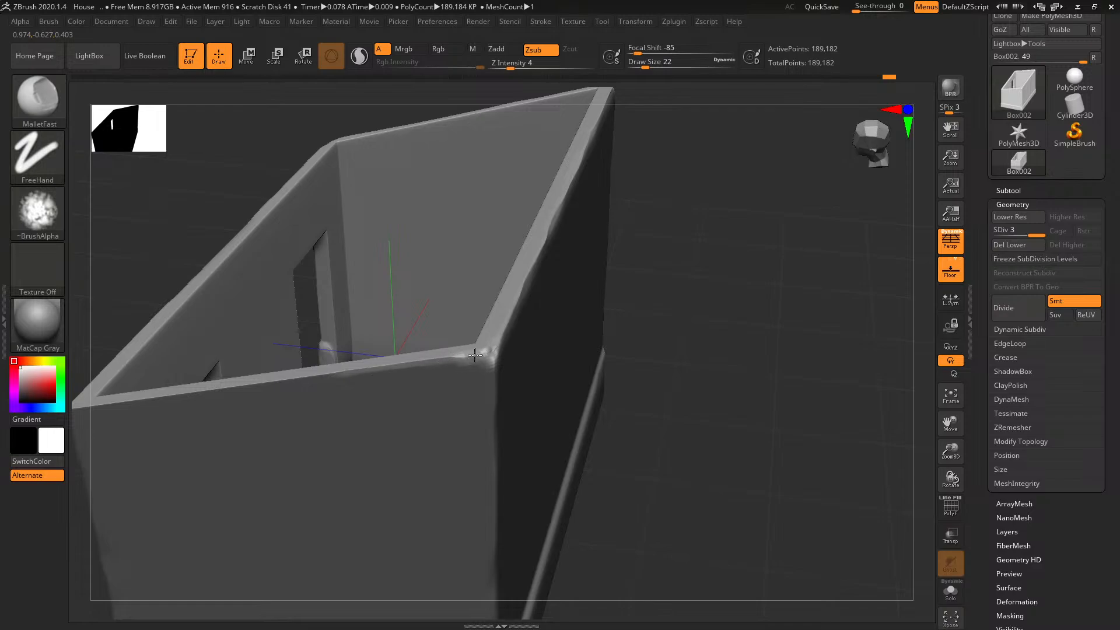
# Wear down the window-side end wall's outer top edge, its upper front corner and the adjoining stretch of the front wall's top edge
pyautogui.moveTo(702, 365)
pyautogui.mouseDown()
pyautogui.moveTo(745, 370)
pyautogui.moveTo(795, 290)
pyautogui.moveTo(729, 245)
pyautogui.mouseUp()
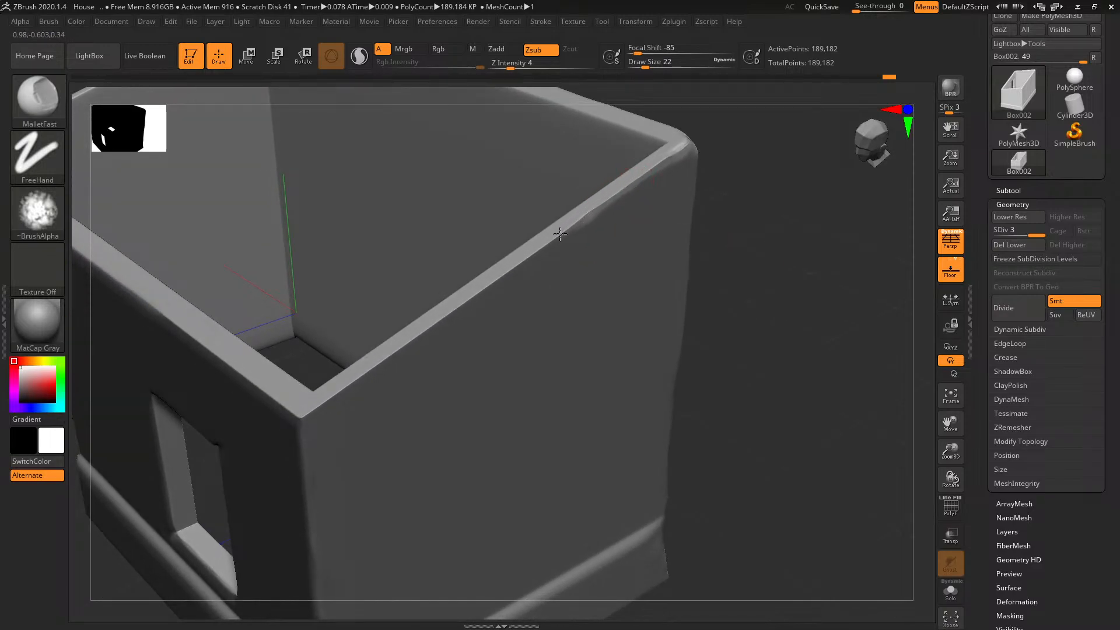
pyautogui.moveTo(537, 248); pyautogui.dragTo(518, 260)
pyautogui.moveTo(575, 223); pyautogui.dragTo(540, 248)
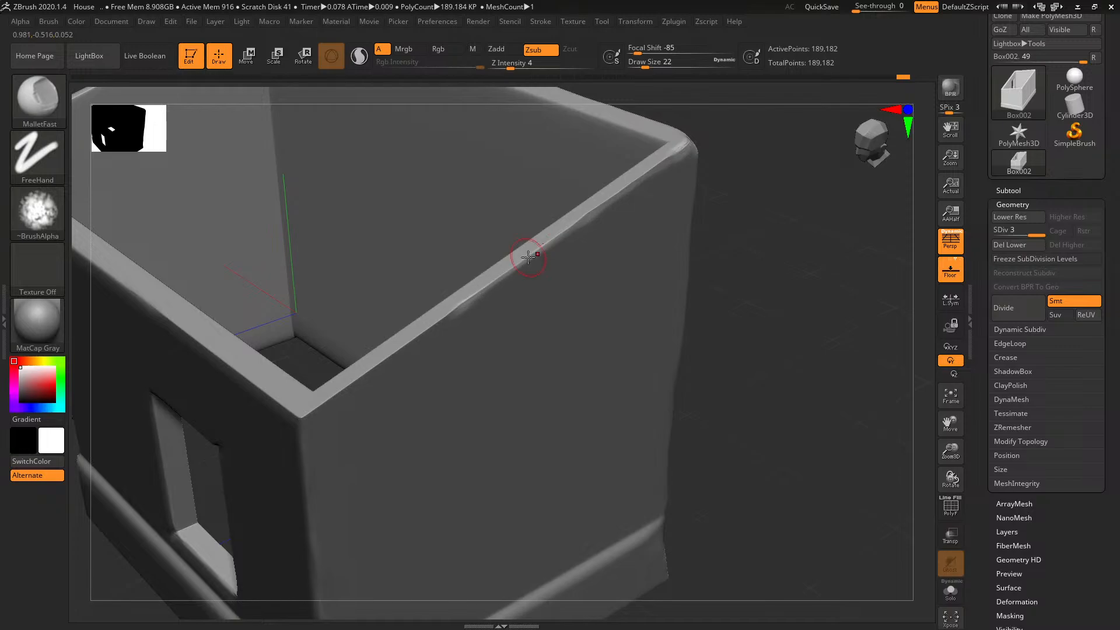
pyautogui.moveTo(439, 317); pyautogui.dragTo(358, 379)
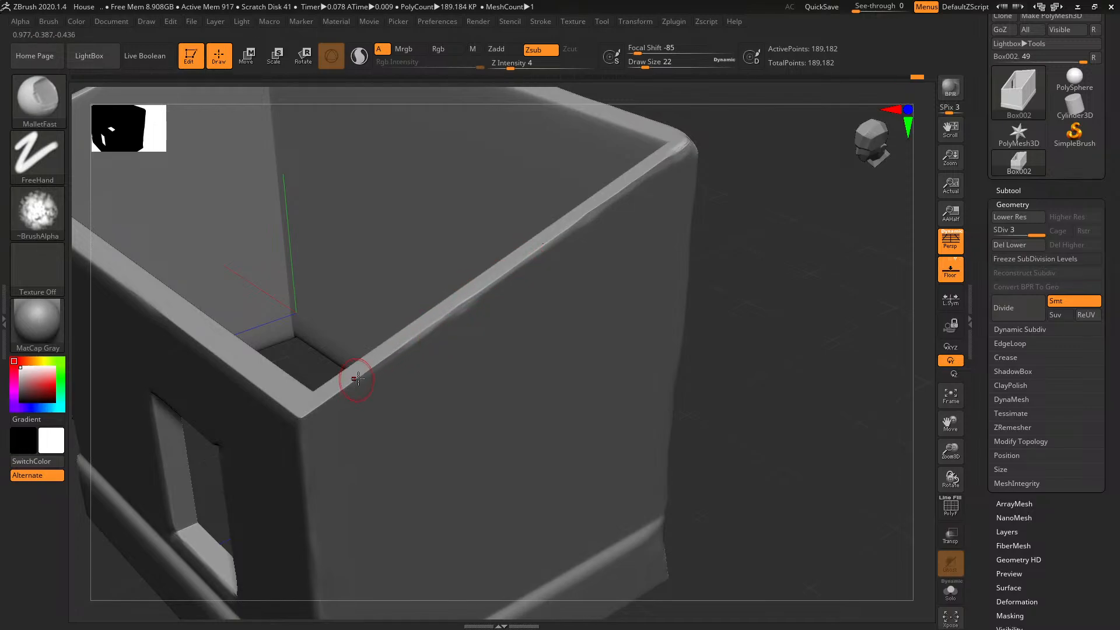
pyautogui.moveTo(398, 348); pyautogui.dragTo(357, 373)
pyautogui.moveTo(307, 420)
pyautogui.mouseDown()
pyautogui.moveTo(303, 402)
pyautogui.moveTo(287, 410)
pyautogui.mouseUp()
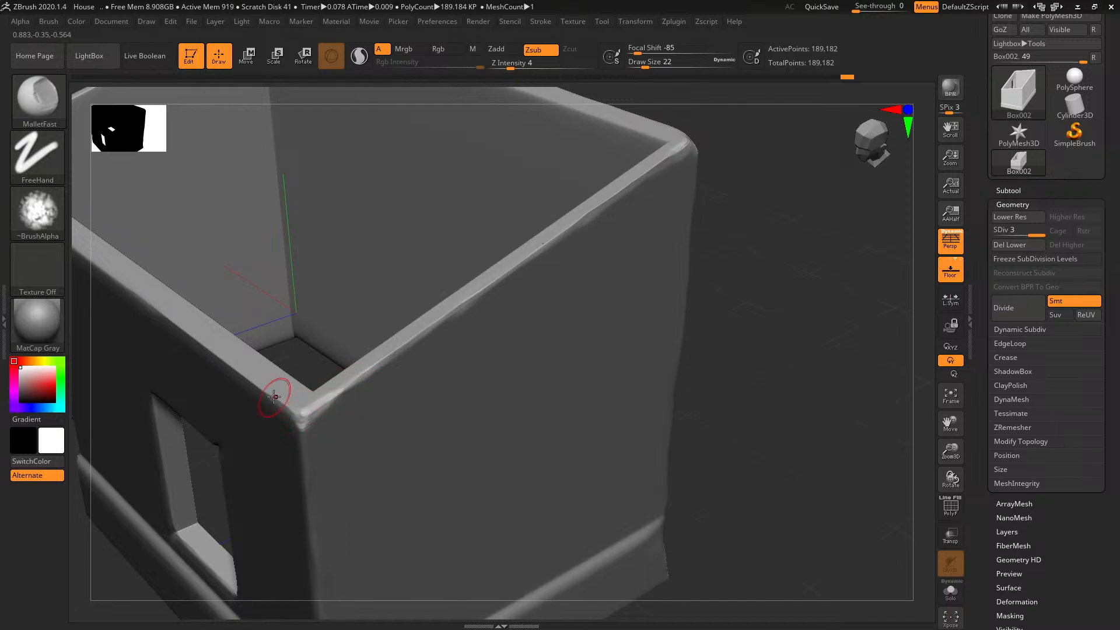
pyautogui.moveTo(189, 322)
pyautogui.mouseDown()
pyautogui.moveTo(167, 310)
pyautogui.moveTo(252, 380)
pyautogui.moveTo(176, 318)
pyautogui.mouseUp()
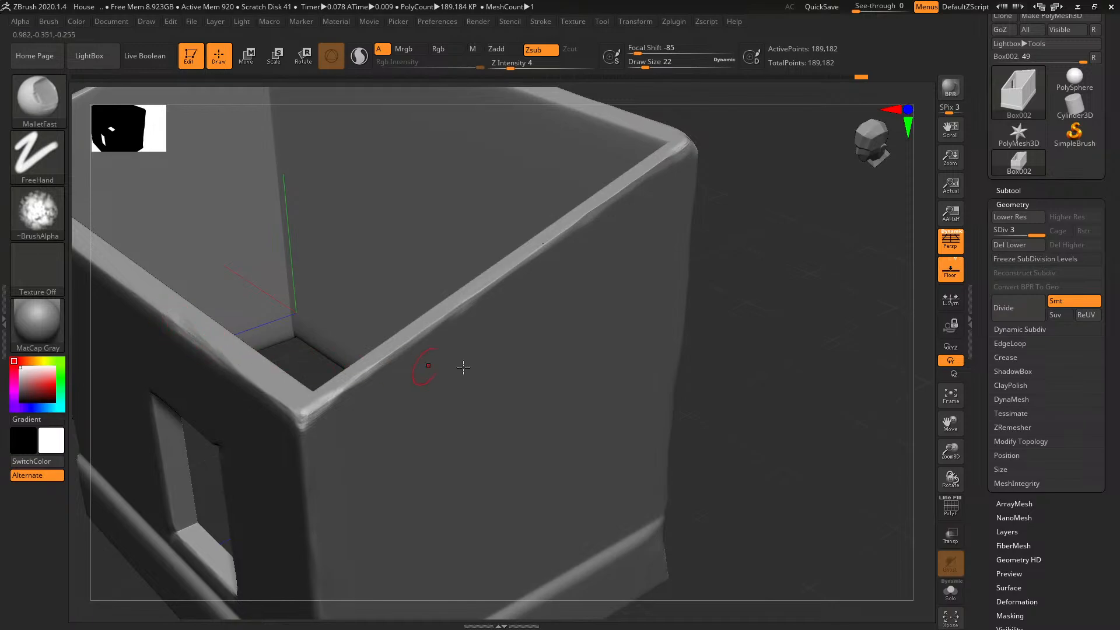
# Set the draw size to 46 and chip the upper part of the front wall corner on the door side
pyautogui.keyDown('ctrl'); pyautogui.moveTo(868, 362); pyautogui.dragTo(780, 312, button='right'); pyautogui.keyUp('ctrl')
pyautogui.moveTo(709, 340)
pyautogui.mouseDown(button='right')
pyautogui.moveTo(748, 348)
pyautogui.moveTo(555, 368)
pyautogui.moveTo(714, 360)
pyautogui.mouseUp(button='right')
pyautogui.moveTo(546, 377); pyautogui.dragTo(593, 295, button='right')
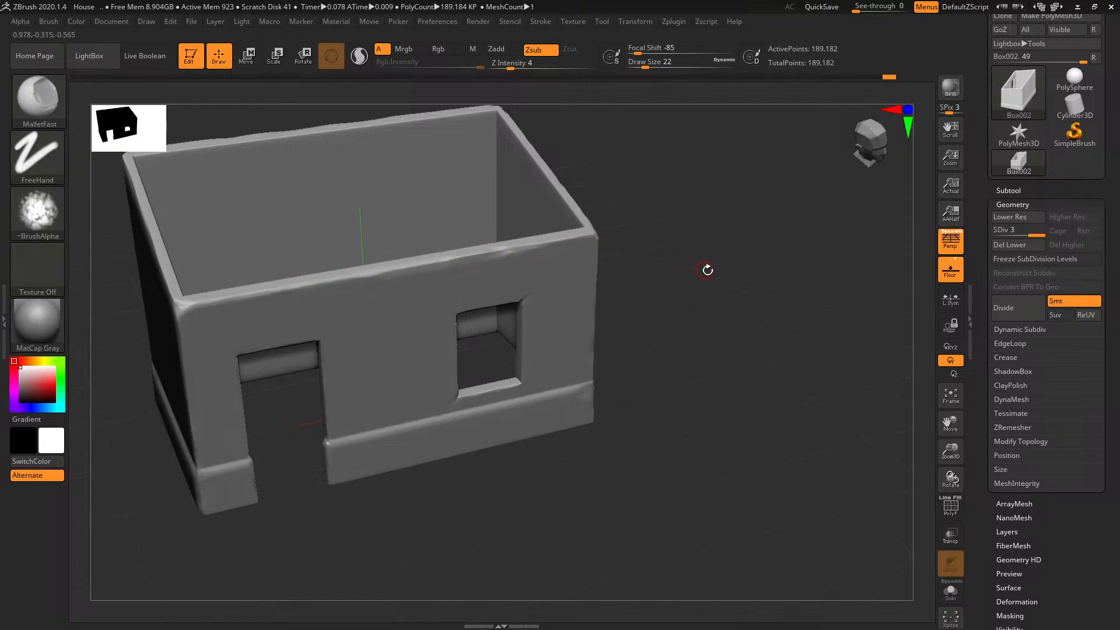
pyautogui.moveTo(707, 270); pyautogui.dragTo(769, 204)
pyautogui.moveTo(263, 258); pyautogui.dragTo(420, 222)
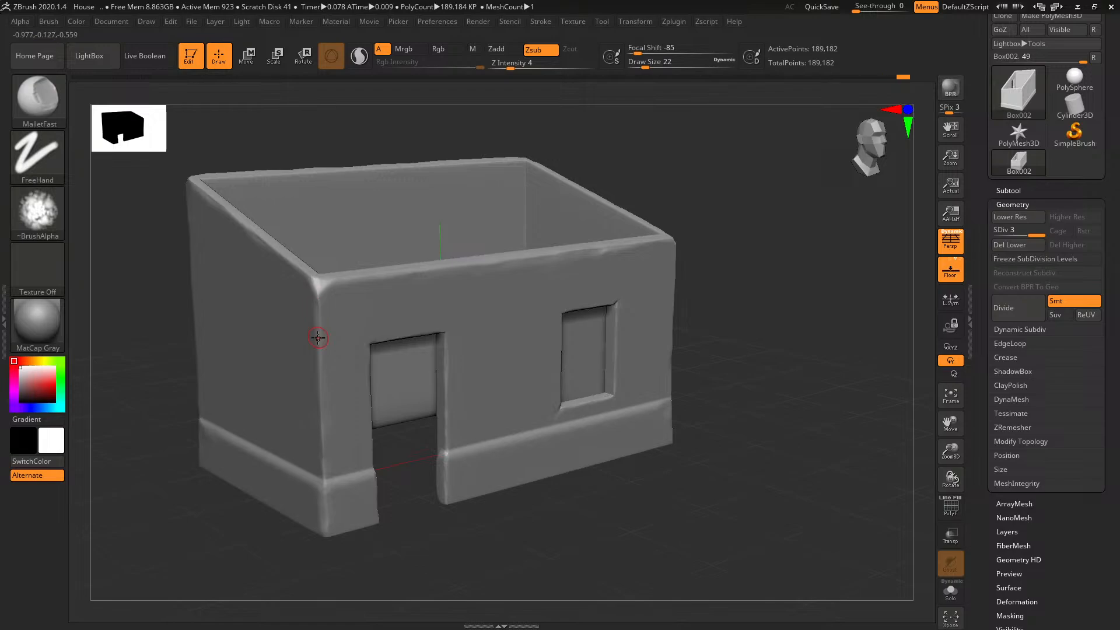
pyautogui.moveTo(322, 330); pyautogui.dragTo(316, 288)
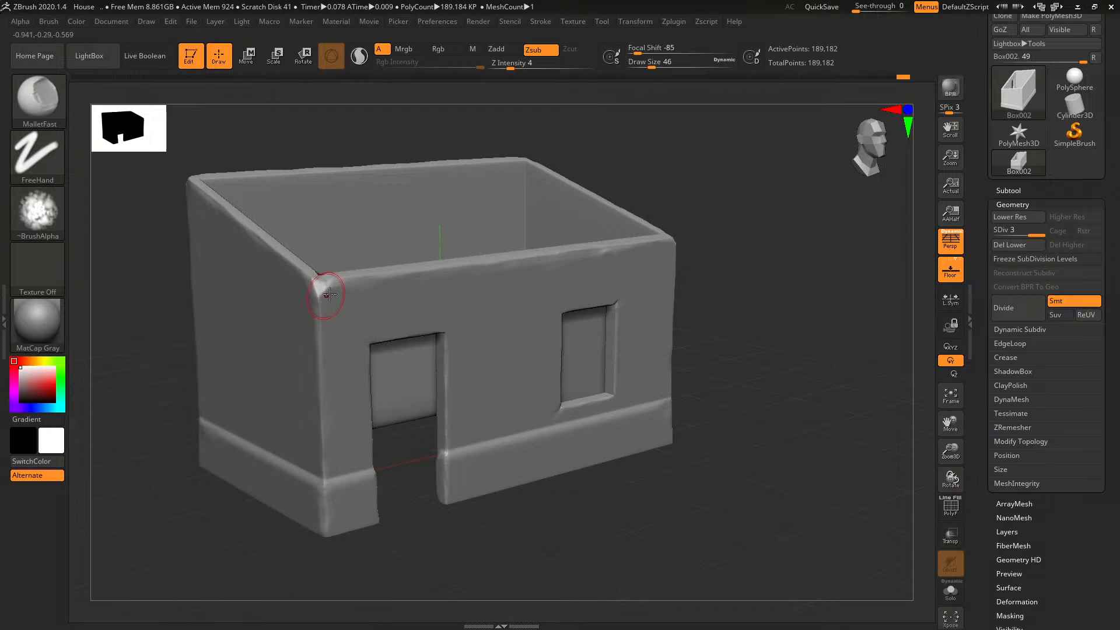
pyautogui.moveTo(724, 366)
pyautogui.mouseDown()
pyautogui.moveTo(750, 370)
pyautogui.moveTo(691, 385)
pyautogui.moveTo(755, 375)
pyautogui.mouseUp()
pyautogui.press('ctrl')
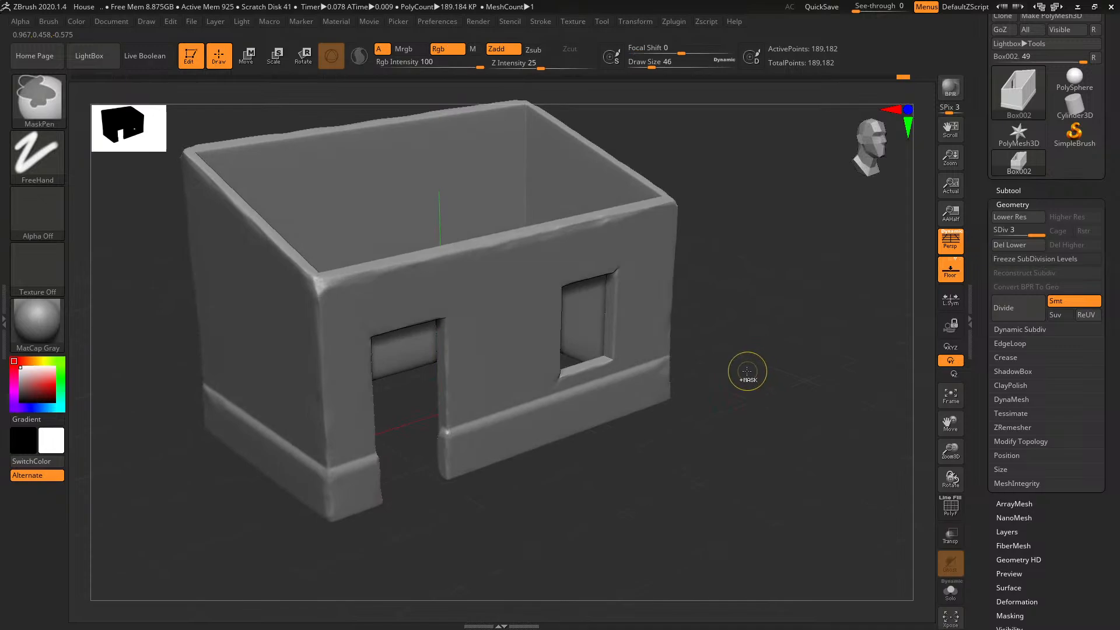
pyautogui.moveTo(320, 305); pyautogui.dragTo(325, 296)
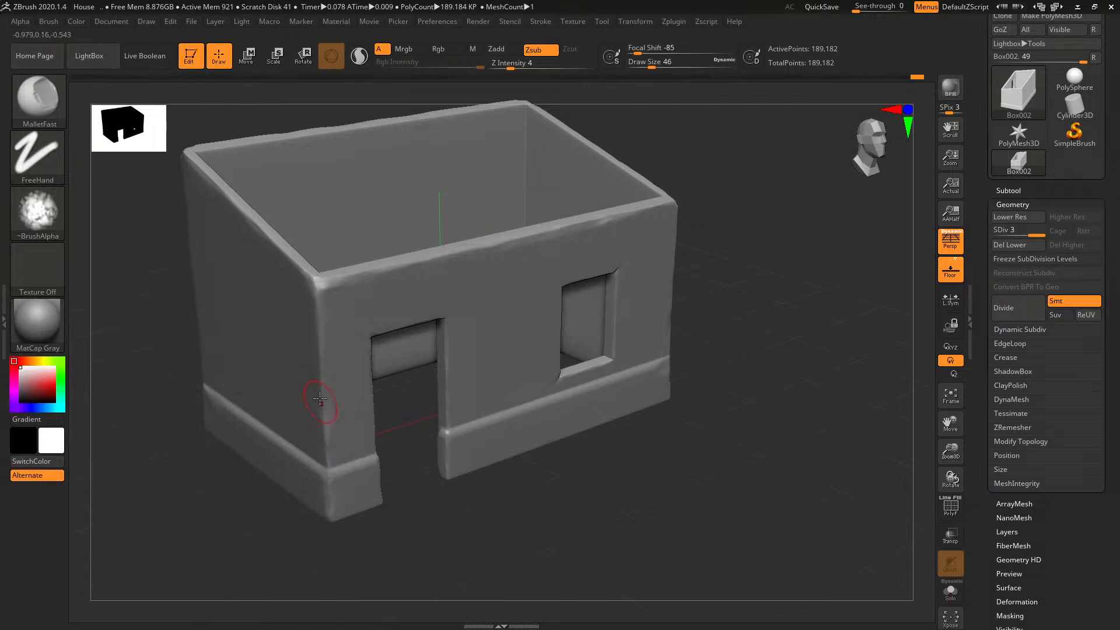
# Save the project over the existing House.ZPR file
pyautogui.moveTo(700, 420)
pyautogui.mouseDown()
pyautogui.moveTo(730, 417)
pyautogui.moveTo(792, 344)
pyautogui.moveTo(819, 356)
pyautogui.mouseUp()
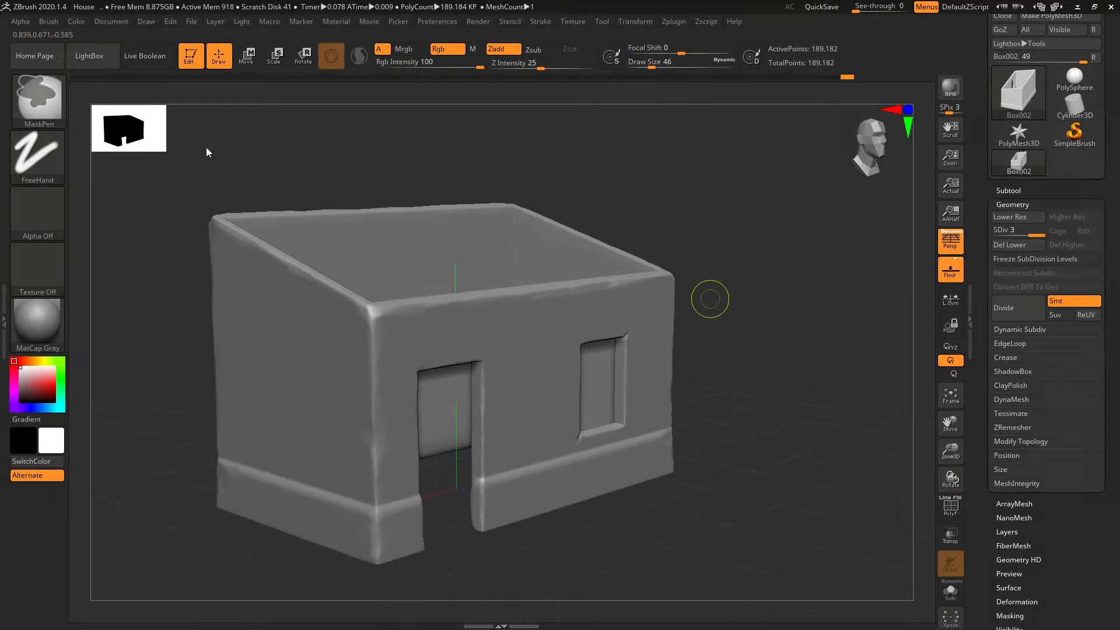
pyautogui.hotkey('ctrl', 's')
pyautogui.doubleClick(145, 98)
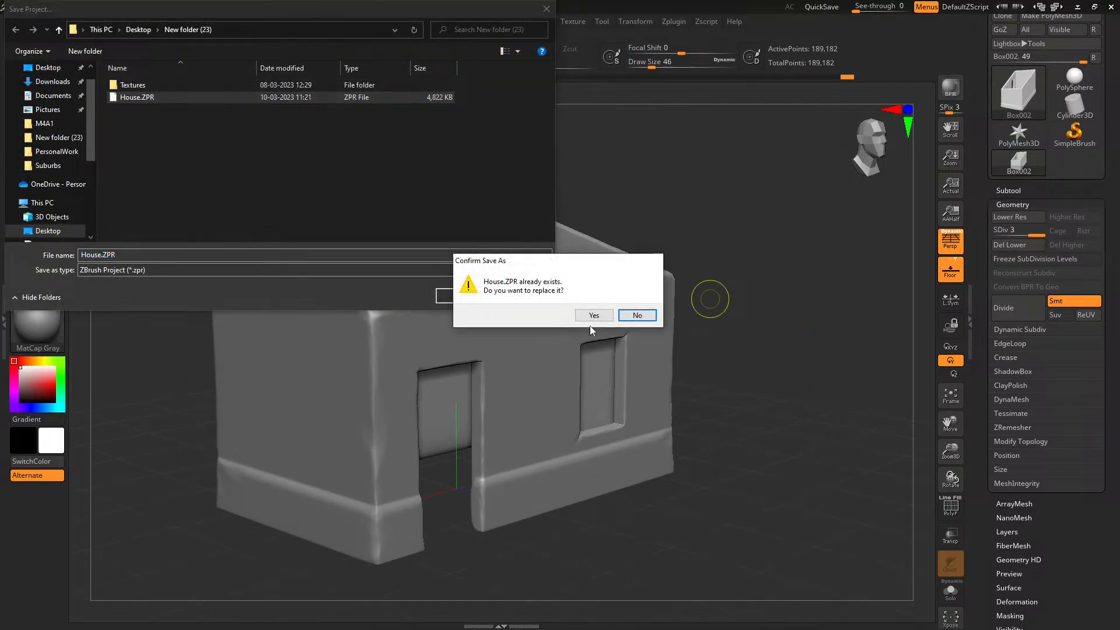
pyautogui.click(593, 315)
# Load the JRO_Bricks01_Da brush from the Custom brush folder in LightBox
pyautogui.click(112, 54)
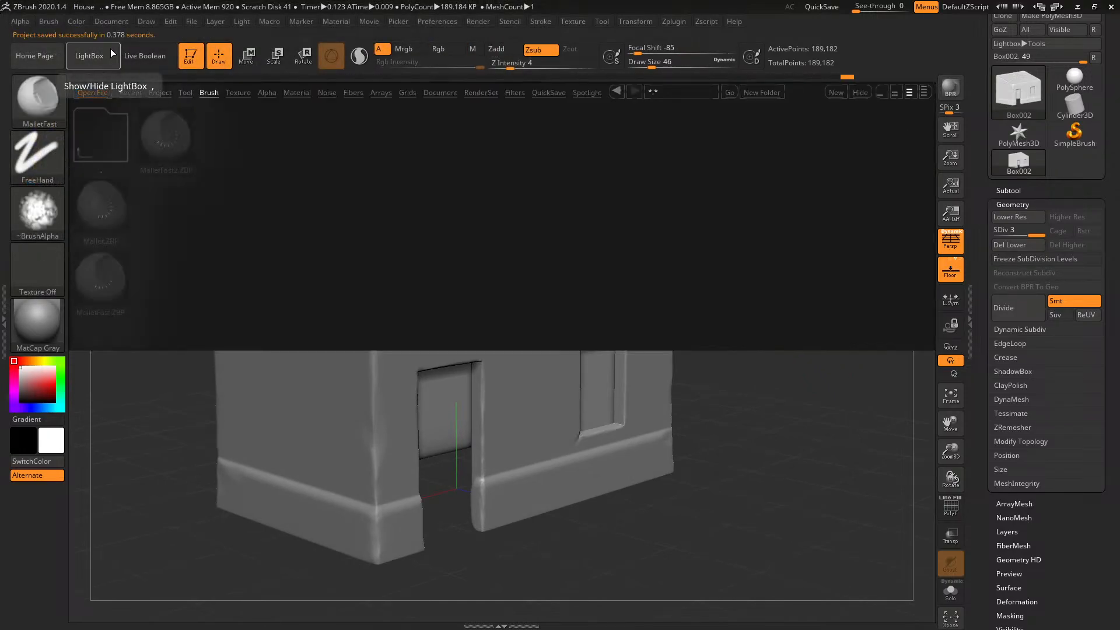
pyautogui.click(206, 94)
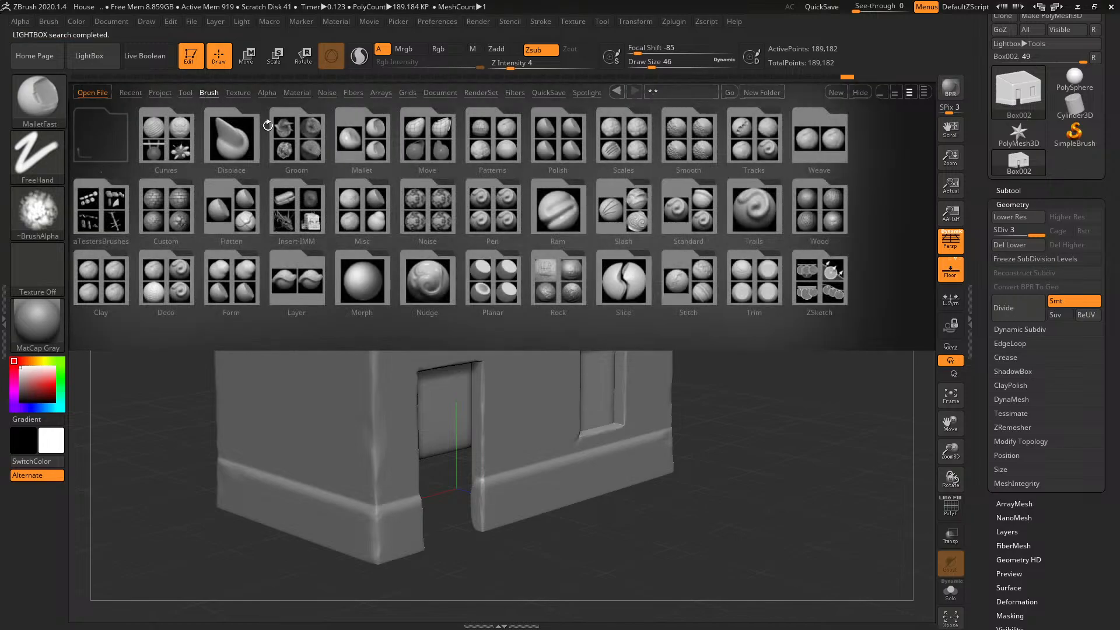
pyautogui.click(172, 220)
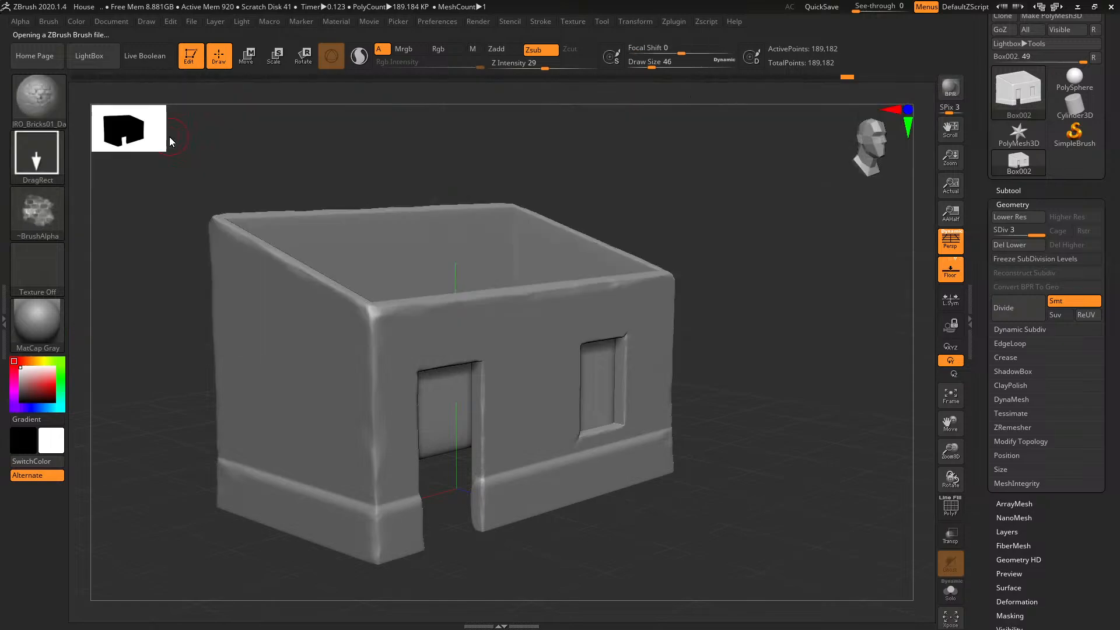
# Try stamping the brick pattern on the front wall between the door and window, and undo it
pyautogui.moveTo(735, 477); pyautogui.dragTo(708, 419)
pyautogui.moveTo(600, 364); pyautogui.dragTo(594, 478)
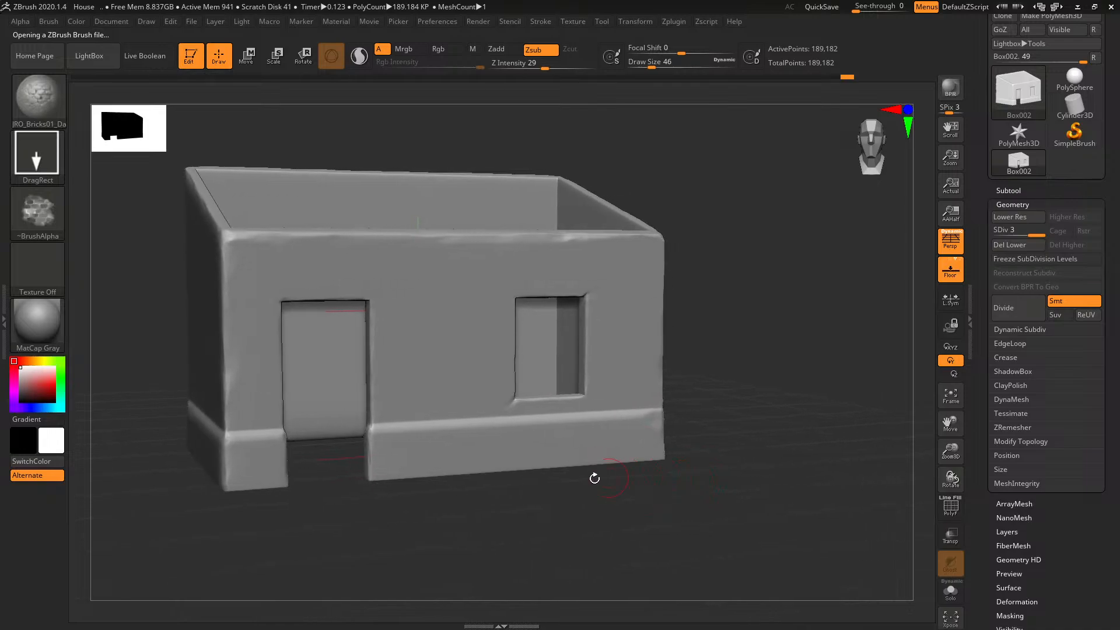
pyautogui.moveTo(438, 308)
pyautogui.mouseDown()
pyautogui.moveTo(419, 181)
pyautogui.moveTo(433, 166)
pyautogui.moveTo(403, 205)
pyautogui.moveTo(433, 211)
pyautogui.moveTo(439, 190)
pyautogui.mouseUp()
pyautogui.press('ctrl')
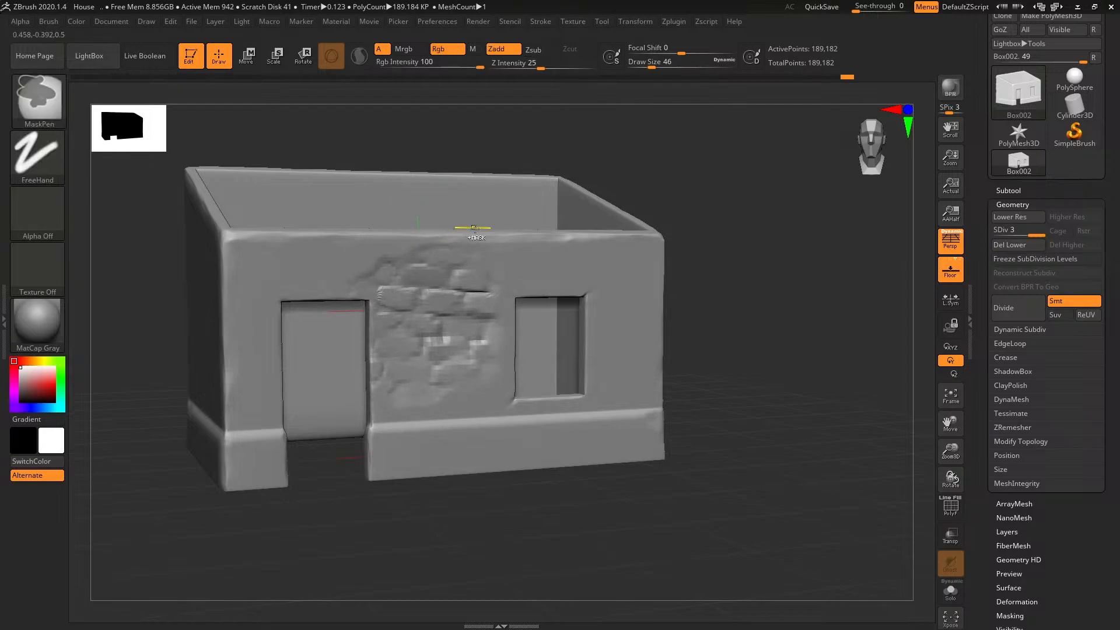
pyautogui.hotkey('ctrl', 'z')
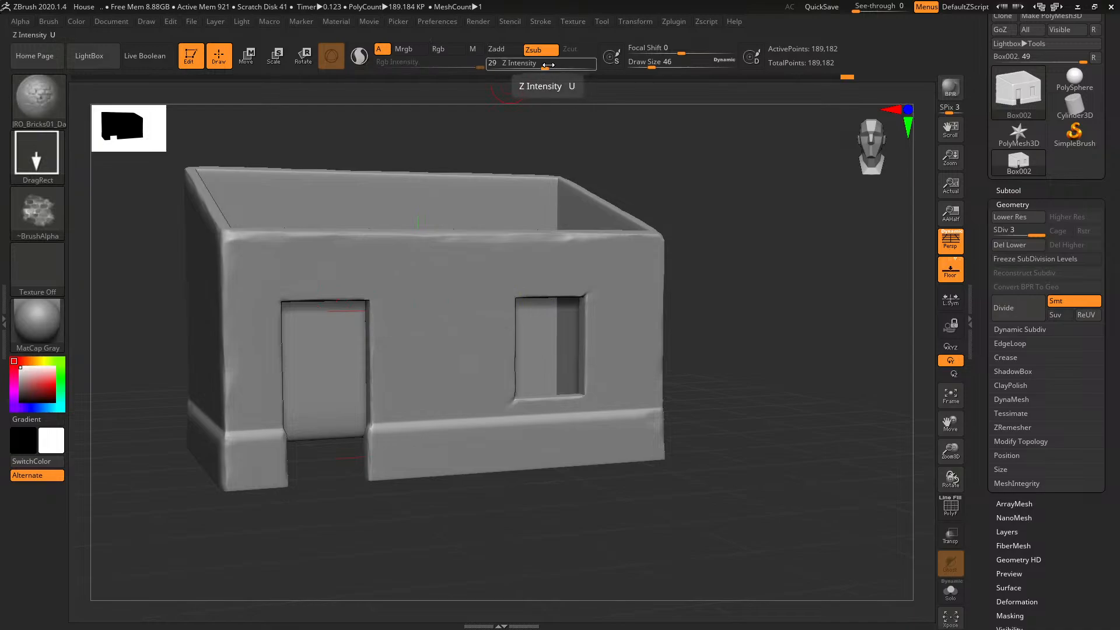
# Set the brick brush's draw size to 22 and its Z intensity to 46
pyautogui.moveTo(548, 64); pyautogui.dragTo(530, 65)
pyautogui.moveTo(729, 240)
pyautogui.keyDown('ctrl'); pyautogui.mouseDown(button='right')
pyautogui.moveTo(801, 288)
pyautogui.moveTo(770, 278)
pyautogui.mouseUp(button='right'); pyautogui.keyUp('ctrl')
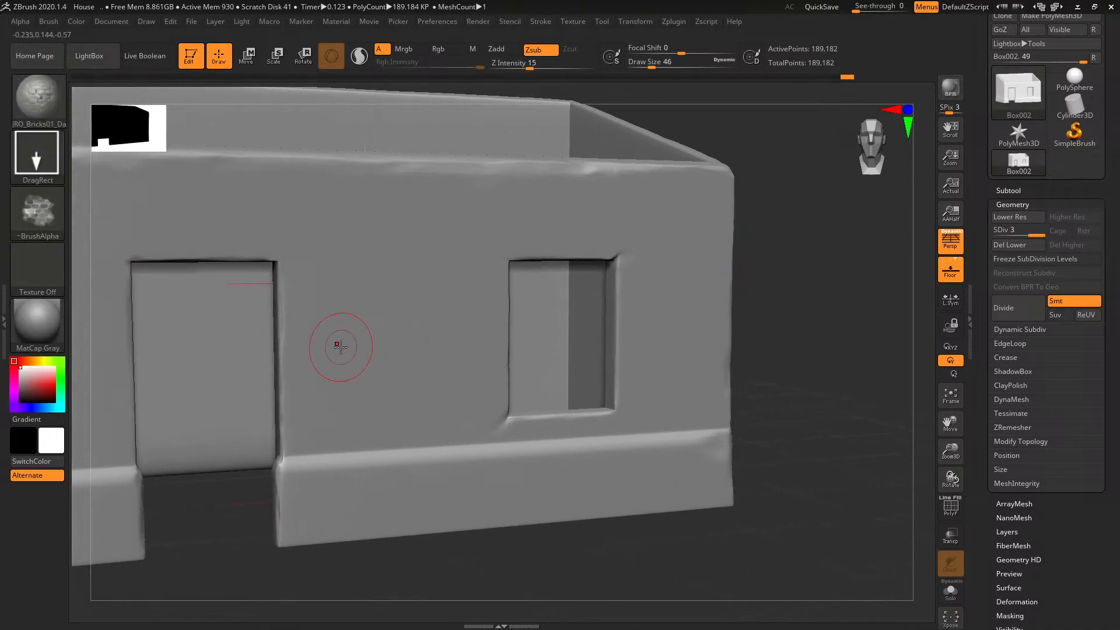
pyautogui.press('[')
pyautogui.press('[')
pyautogui.press('[')
pyautogui.press('[')
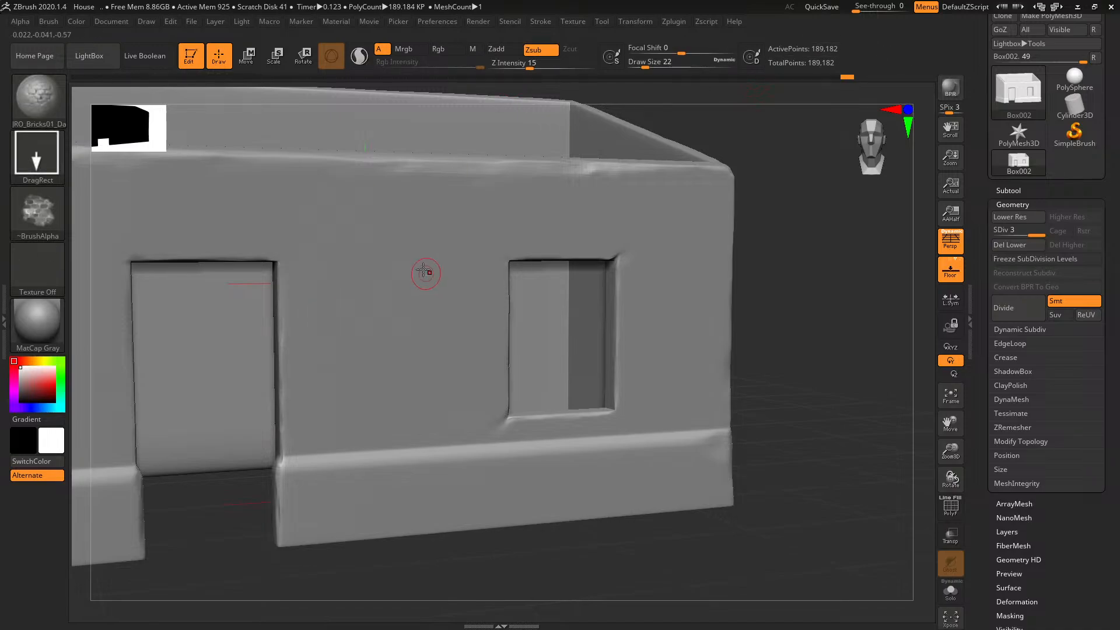
pyautogui.moveTo(530, 68); pyautogui.dragTo(549, 65)
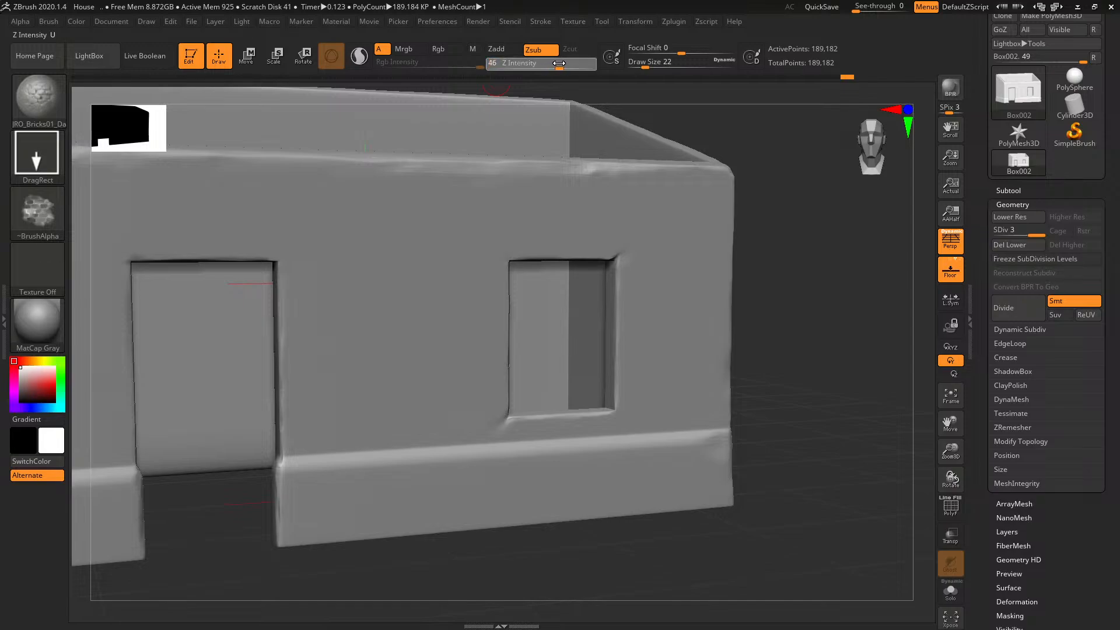
# Try a brick stamp beside the doorway on the front wall at Z intensity 46, and undo it
pyautogui.moveTo(349, 305); pyautogui.dragTo(448, 276)
pyautogui.press('ctrl')
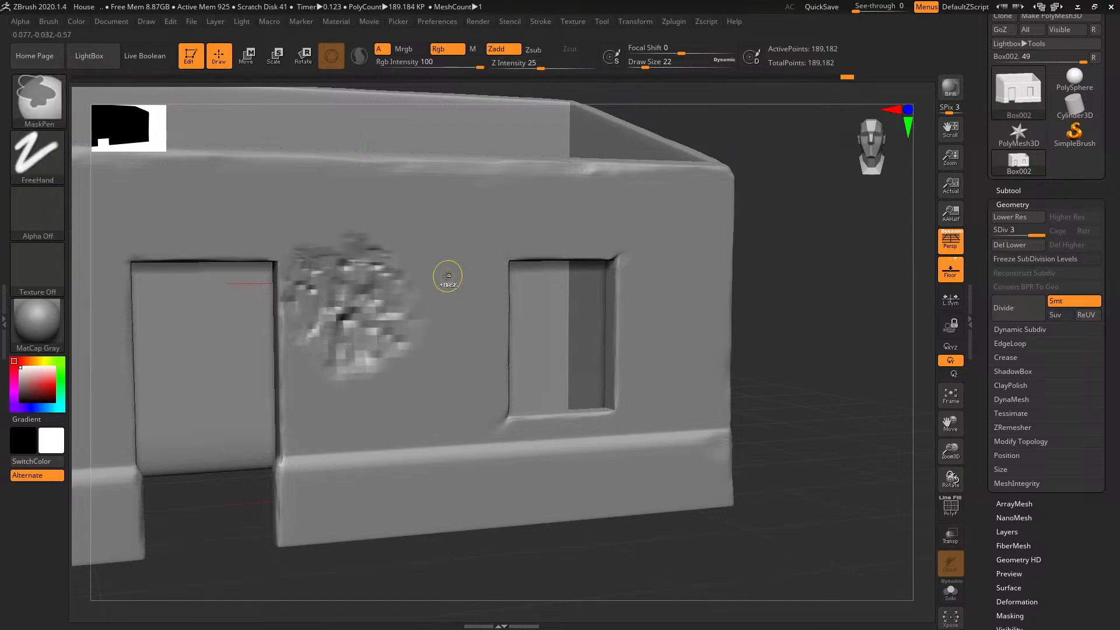
pyautogui.hotkey('ctrl', 'z')
# Try subdividing the mesh to level 4 and stamping bricks between the door and window, and undo both
pyautogui.hotkey('ctrl', 'd')
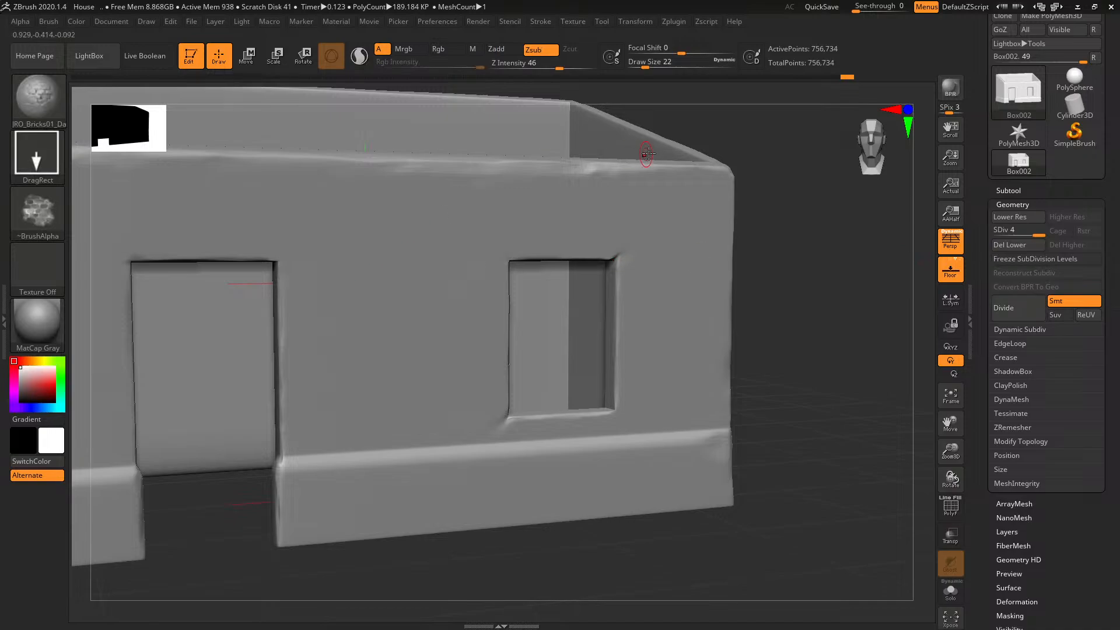
pyautogui.moveTo(387, 315); pyautogui.dragTo(541, 222)
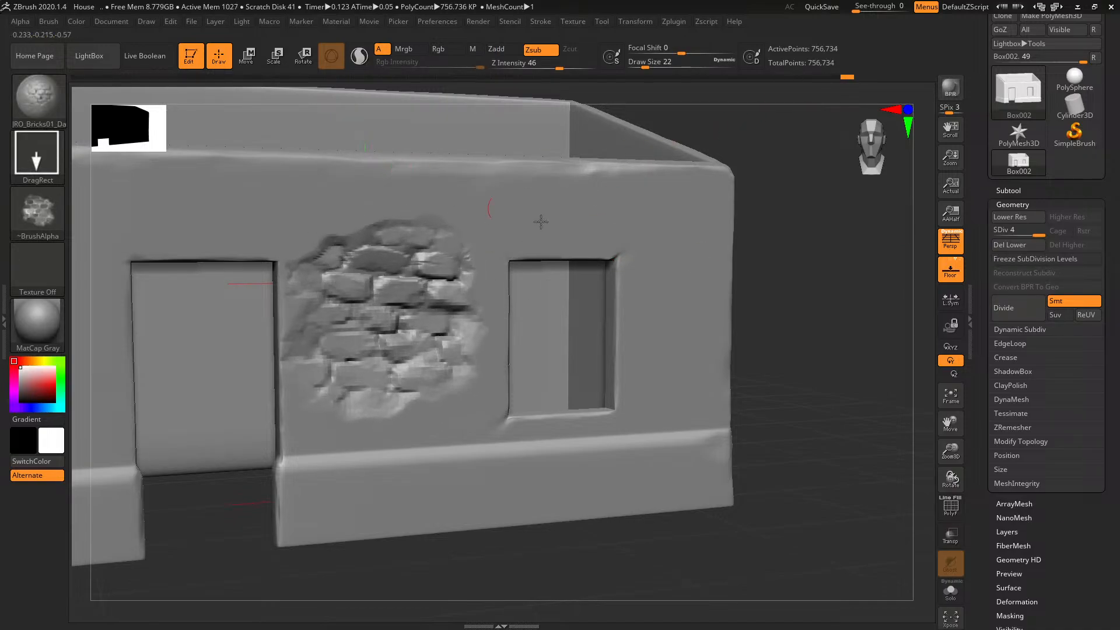
pyautogui.moveTo(781, 272)
pyautogui.mouseDown()
pyautogui.moveTo(810, 310)
pyautogui.moveTo(750, 265)
pyautogui.moveTo(789, 270)
pyautogui.moveTo(824, 297)
pyautogui.moveTo(893, 318)
pyautogui.moveTo(893, 338)
pyautogui.moveTo(771, 287)
pyautogui.mouseUp()
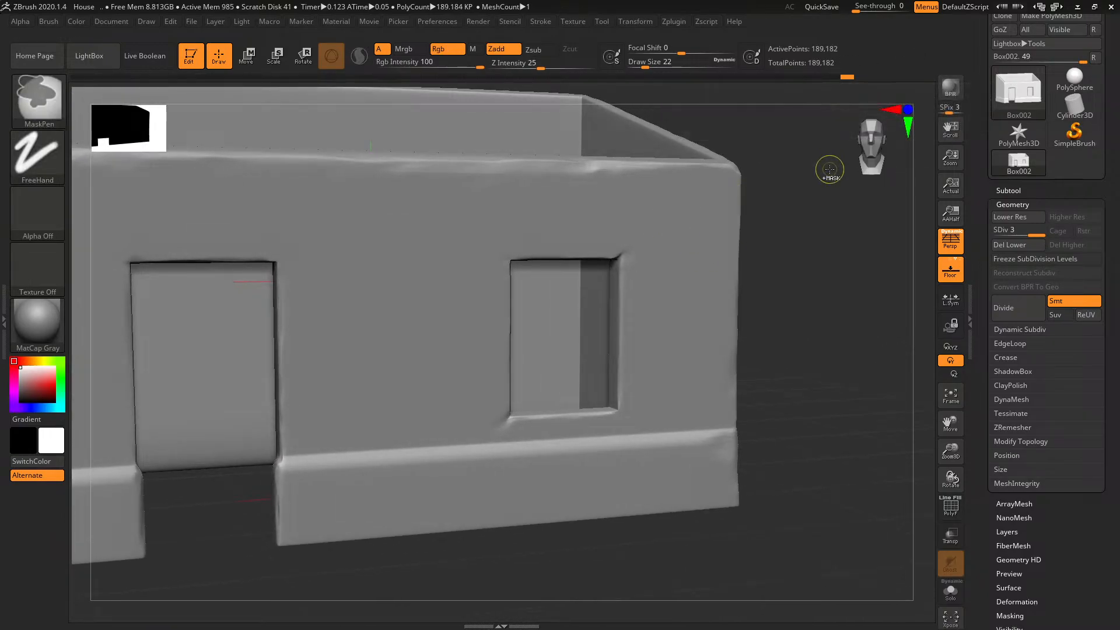
pyautogui.hotkey('ctrl', 'z')
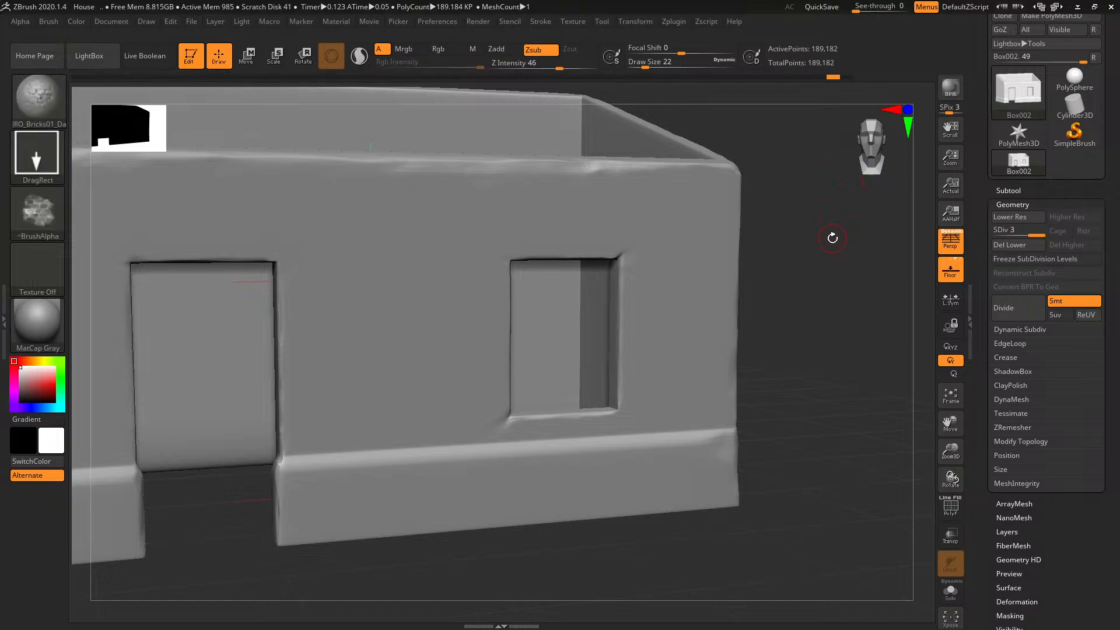
# Load the JRO_Bricks01_Cle brush from LightBox, try a stroke on the front wall beside the window and undo it
pyautogui.moveTo(808, 281); pyautogui.dragTo(736, 356)
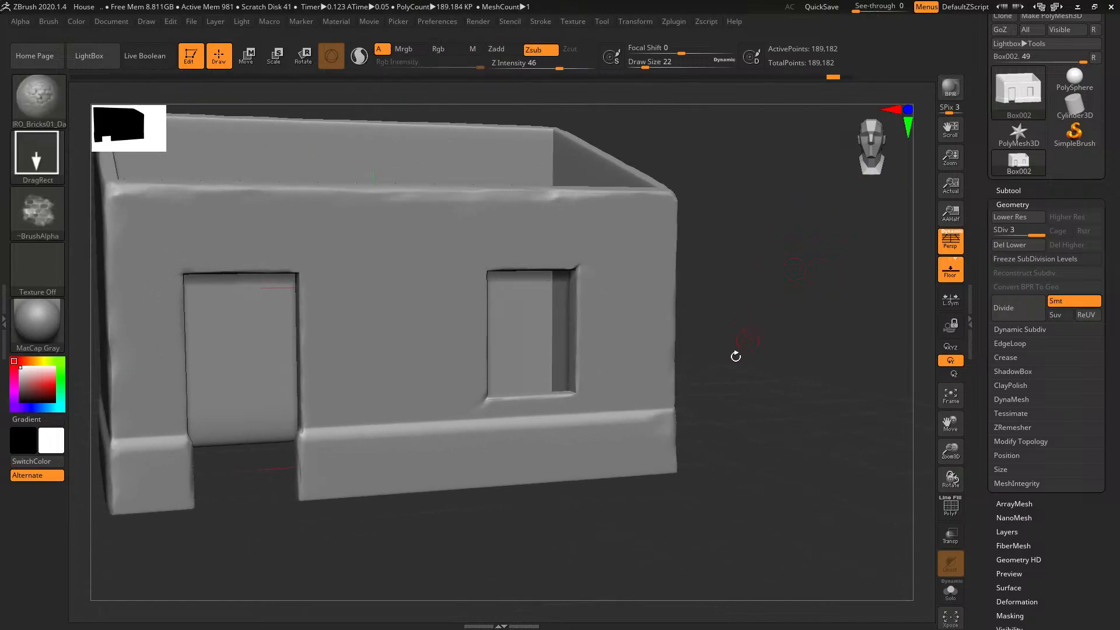
pyautogui.moveTo(345, 555); pyautogui.dragTo(303, 513)
pyautogui.click(89, 55)
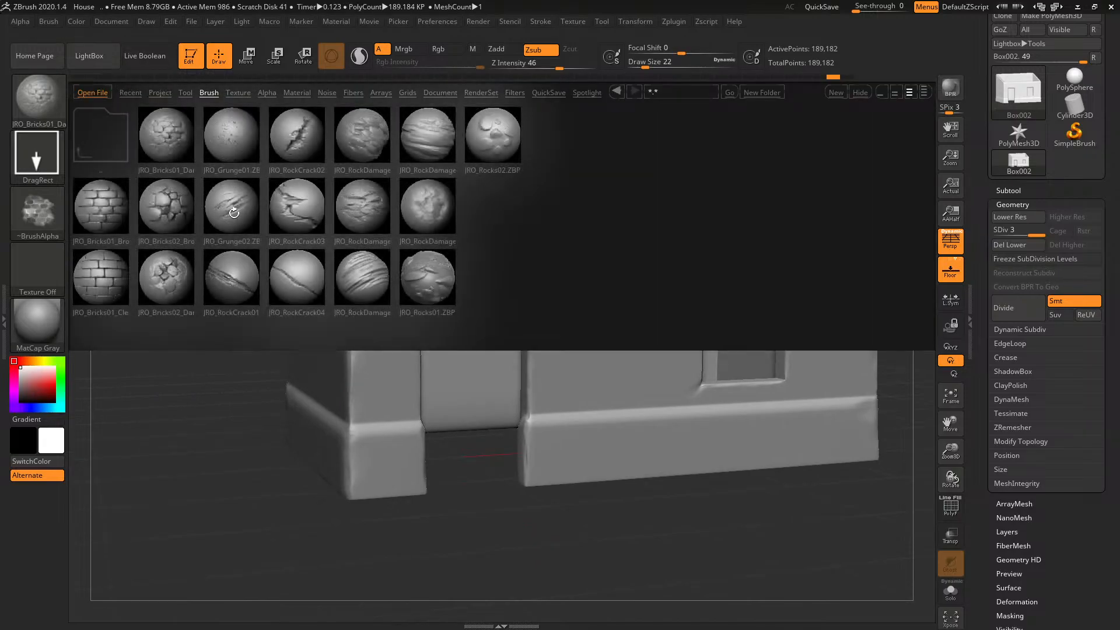
pyautogui.doubleClick(111, 280)
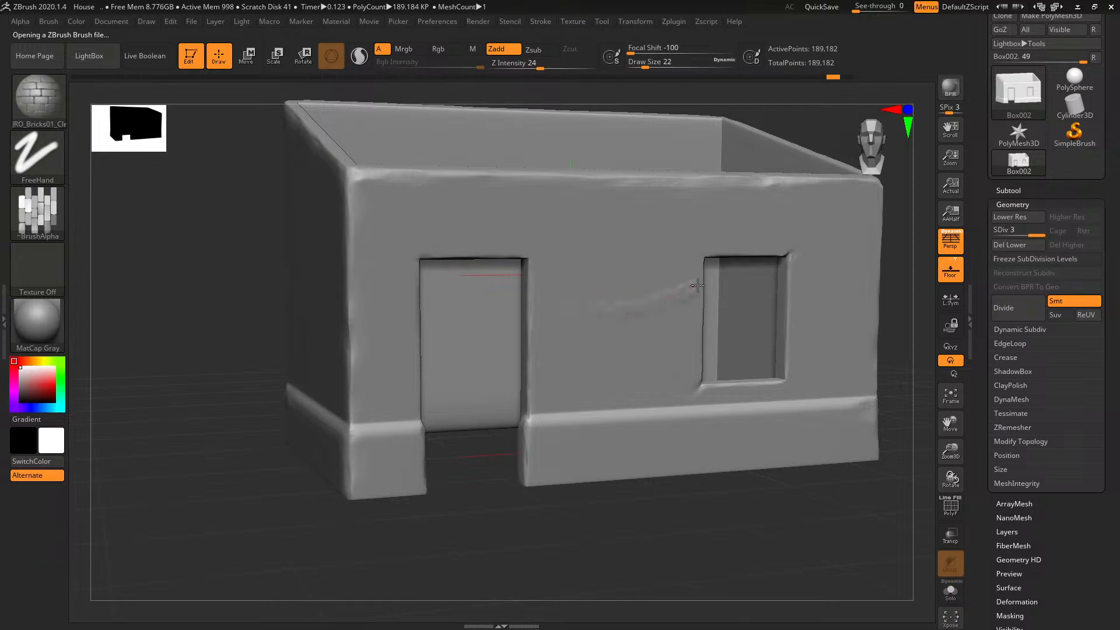
pyautogui.hotkey('ctrl', 'z')
# Switch to the MalletFast brush and enlarge its draw size to 74
pyautogui.press('b')
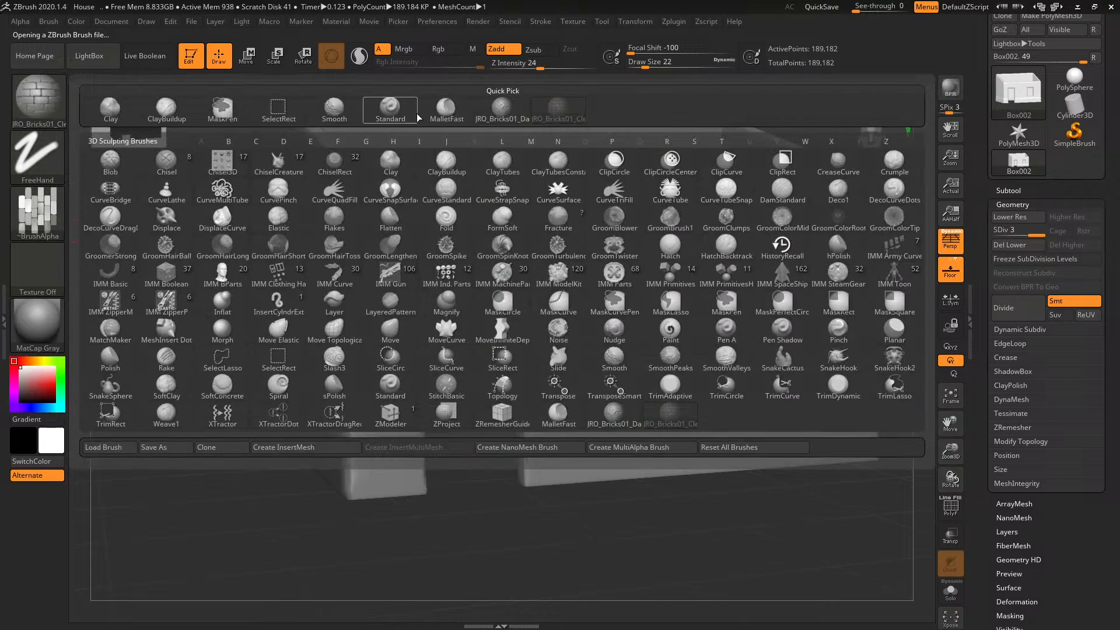
pyautogui.press('m')
pyautogui.press('p')
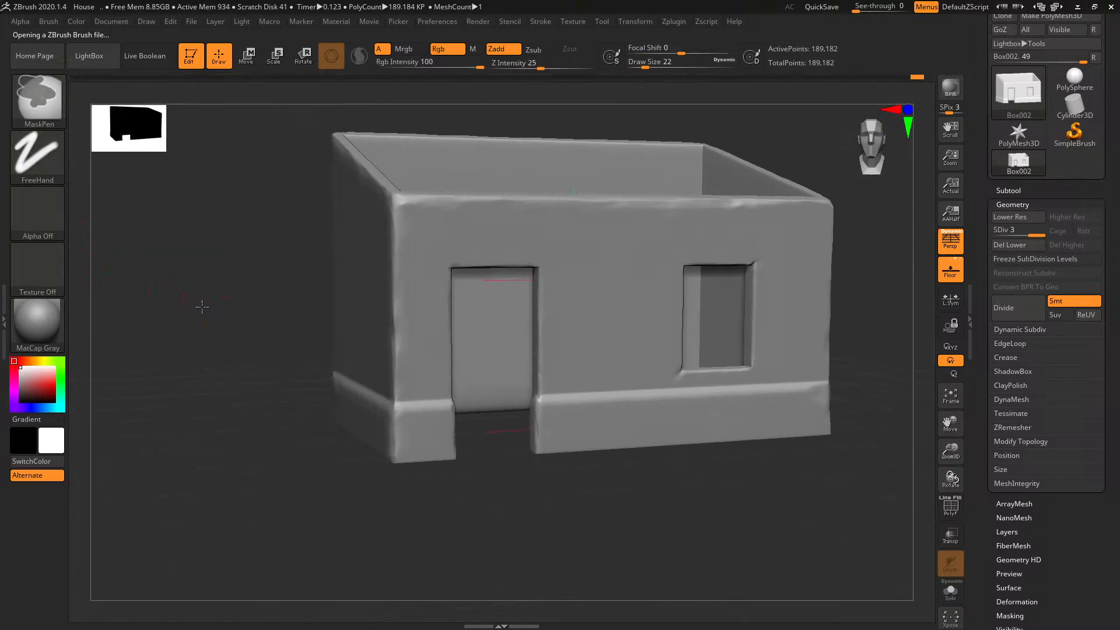
pyautogui.moveTo(259, 295)
pyautogui.mouseDown()
pyautogui.moveTo(283, 345)
pyautogui.moveTo(325, 364)
pyautogui.moveTo(308, 317)
pyautogui.moveTo(339, 280)
pyautogui.moveTo(257, 302)
pyautogui.mouseUp()
pyautogui.keyDown('alt'); pyautogui.moveTo(588, 451); pyautogui.dragTo(499, 483); pyautogui.keyUp('alt')
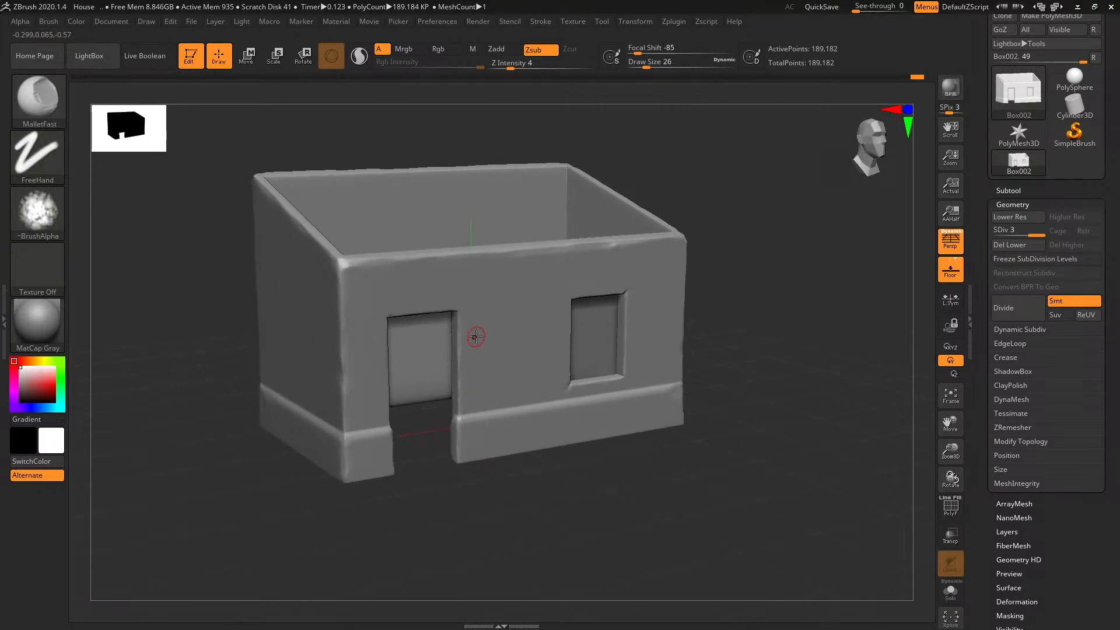
pyautogui.press(']')
pyautogui.press(']')
pyautogui.press(']')
pyautogui.press(']')
# Examine the house's doorway, wall base and edges from several angles, with and without the polygon wireframe
pyautogui.moveTo(517, 517); pyautogui.dragTo(452, 407)
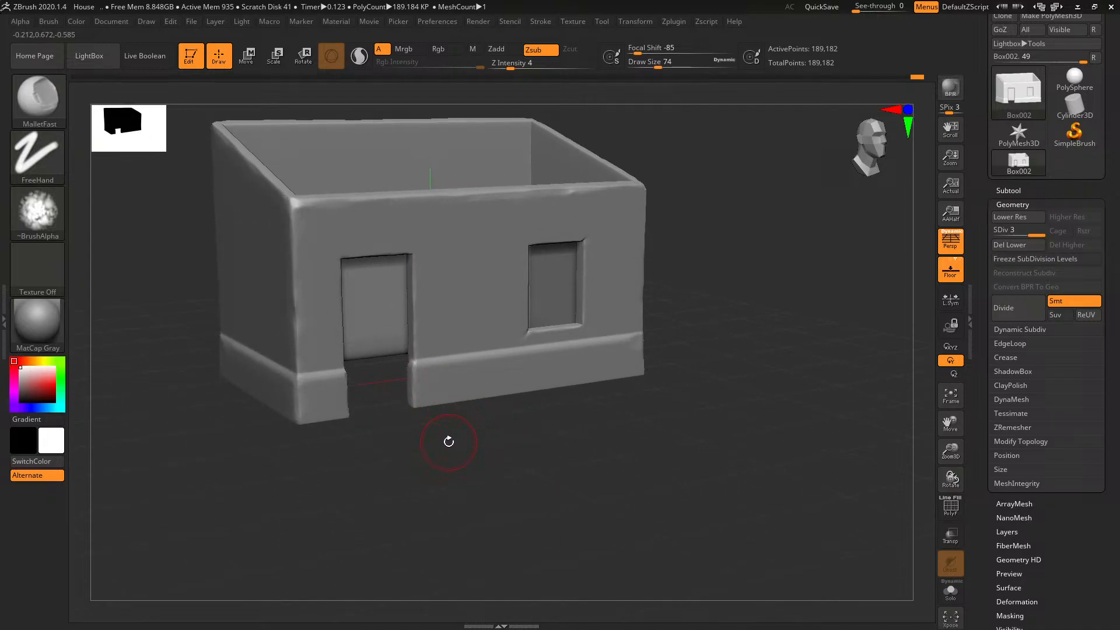
pyautogui.keyDown('ctrl'); pyautogui.moveTo(448, 442); pyautogui.dragTo(491, 481, button='right'); pyautogui.keyUp('ctrl')
pyautogui.moveTo(400, 359); pyautogui.dragTo(399, 363)
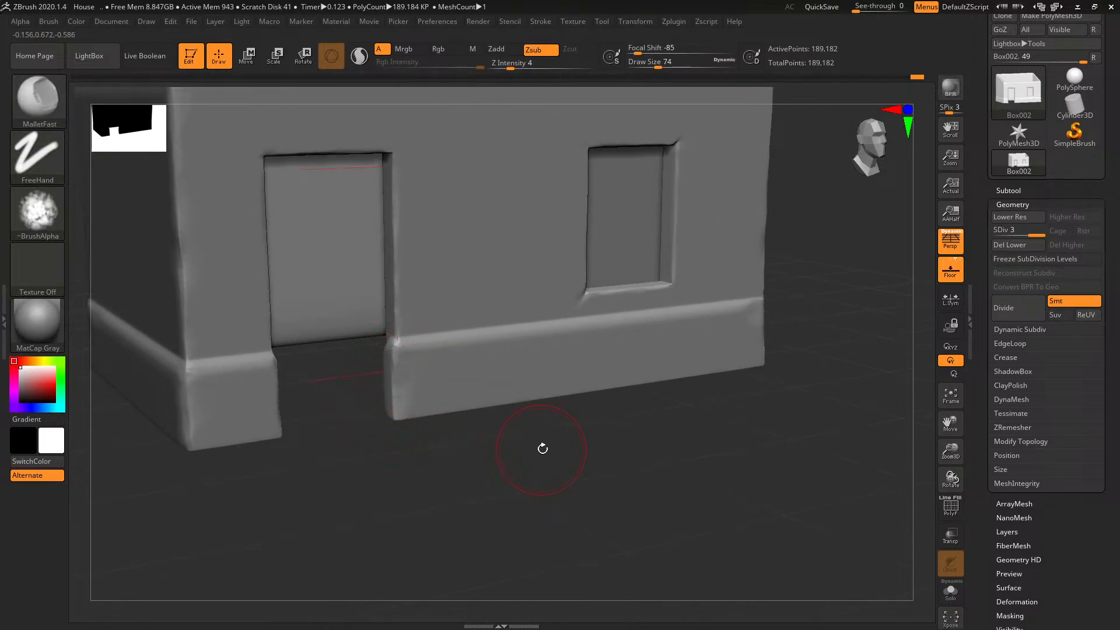
pyautogui.moveTo(542, 447); pyautogui.dragTo(450, 414)
pyautogui.moveTo(499, 470); pyautogui.dragTo(513, 467)
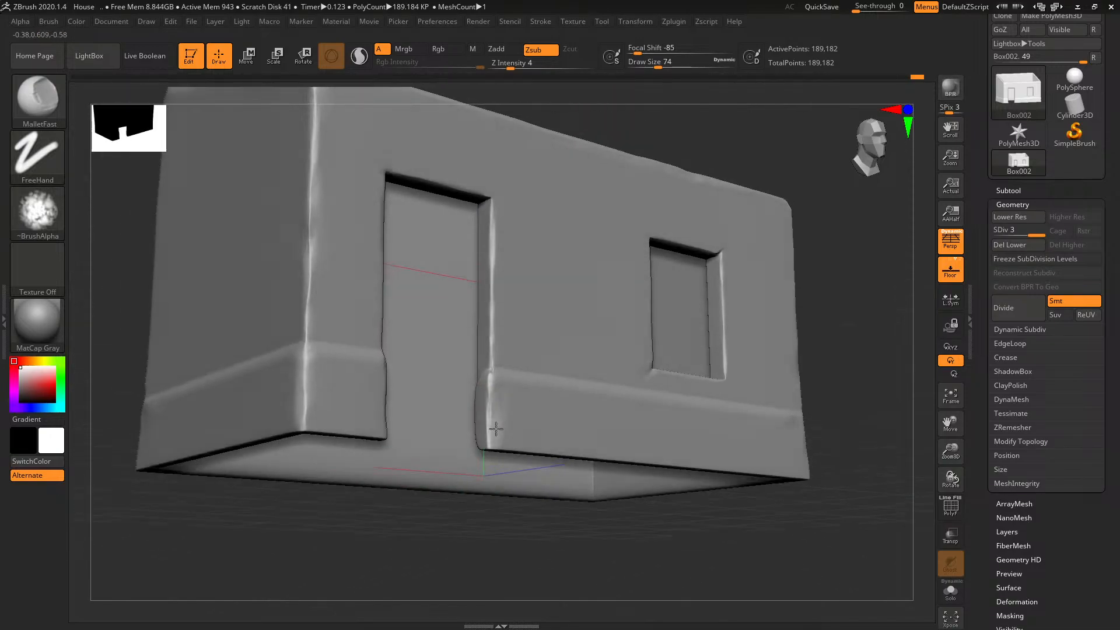
pyautogui.click(950, 506)
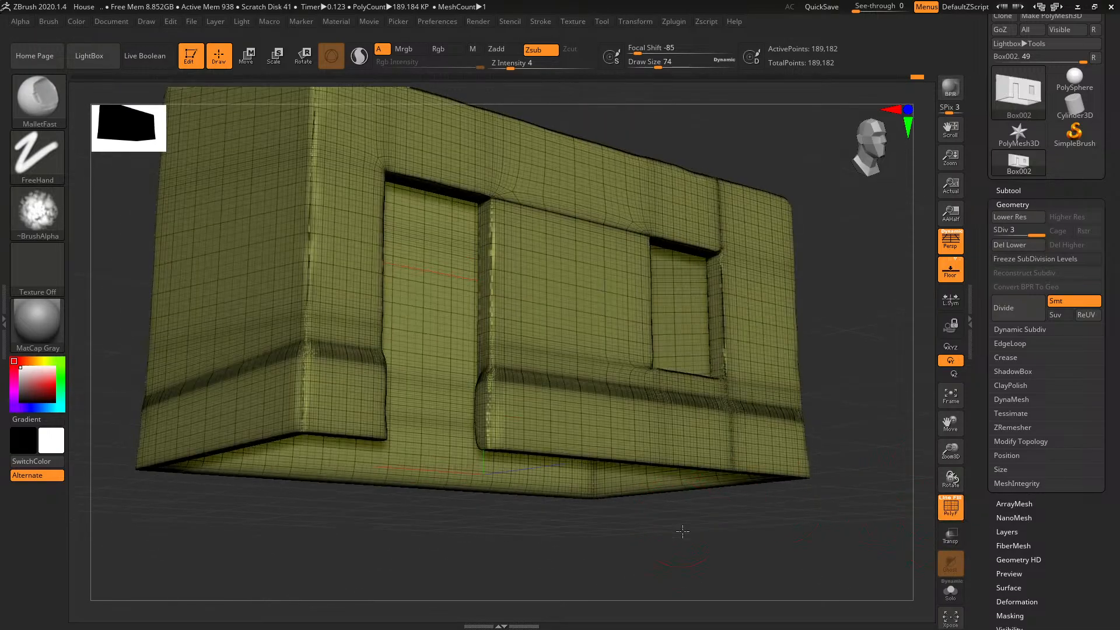
pyautogui.moveTo(680, 530); pyautogui.dragTo(680, 560)
pyautogui.press('ctrl')
pyautogui.moveTo(626, 503); pyautogui.dragTo(638, 482)
pyautogui.click(945, 518)
pyautogui.moveTo(813, 189); pyautogui.dragTo(756, 255)
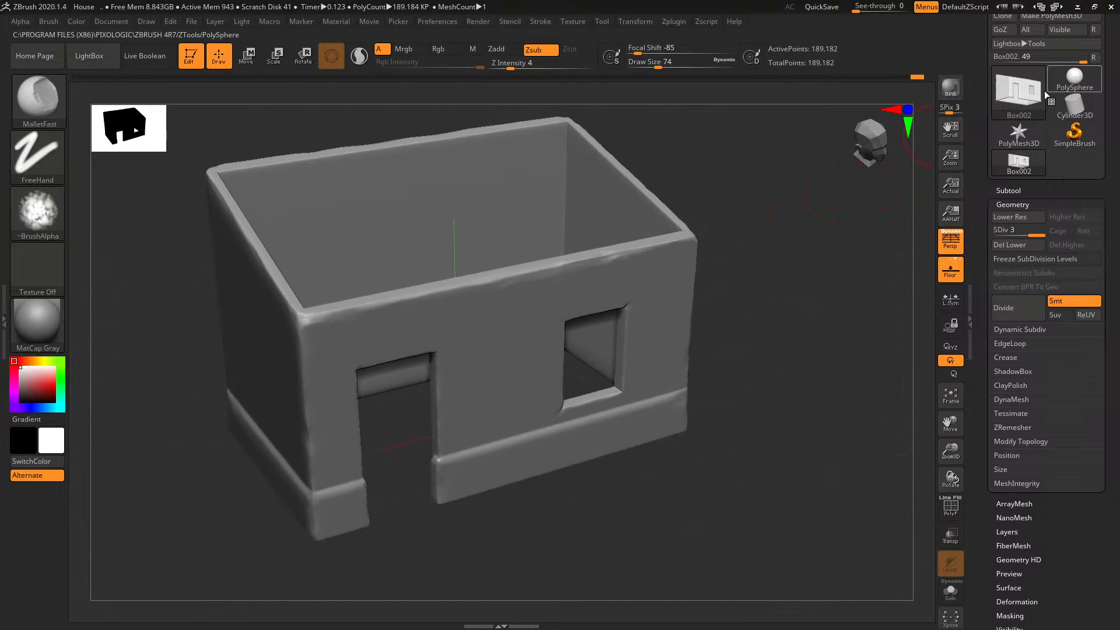
# Export the high-poly house mesh in OBJ format to New folder (23) as HouseH
pyautogui.moveTo(984, 85); pyautogui.dragTo(984, 165)
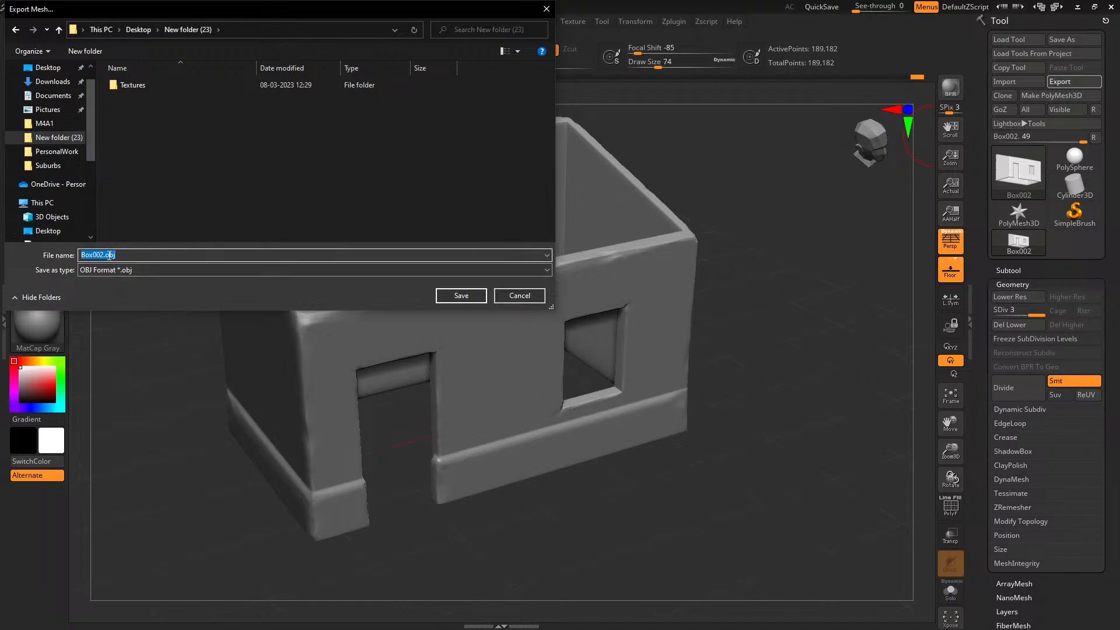
pyautogui.write('House')
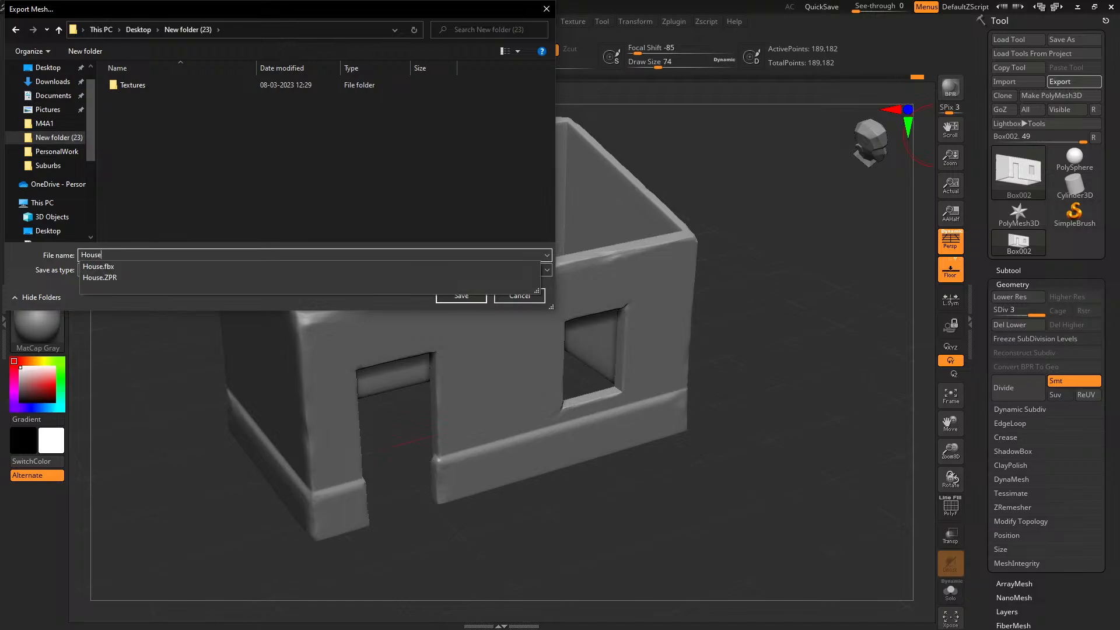
pyautogui.write('H')
pyautogui.click(455, 297)
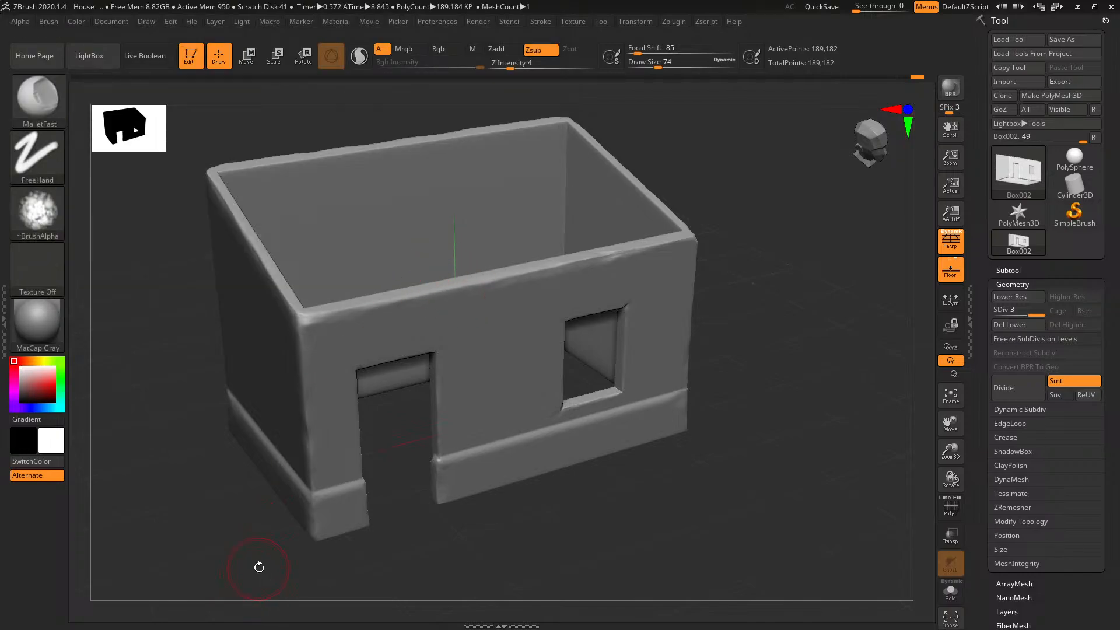
# Switch to File Explorer and check the exported HouseH.OBJ file's size in New folder (23)
pyautogui.press('super')
pyautogui.click(206, 623)
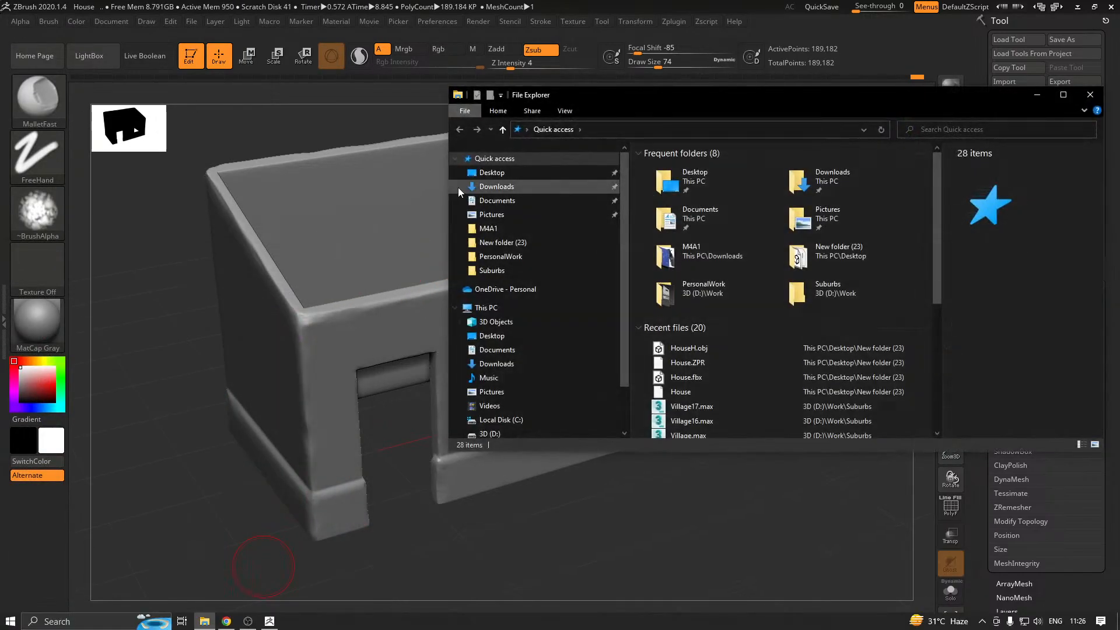
pyautogui.click(502, 242)
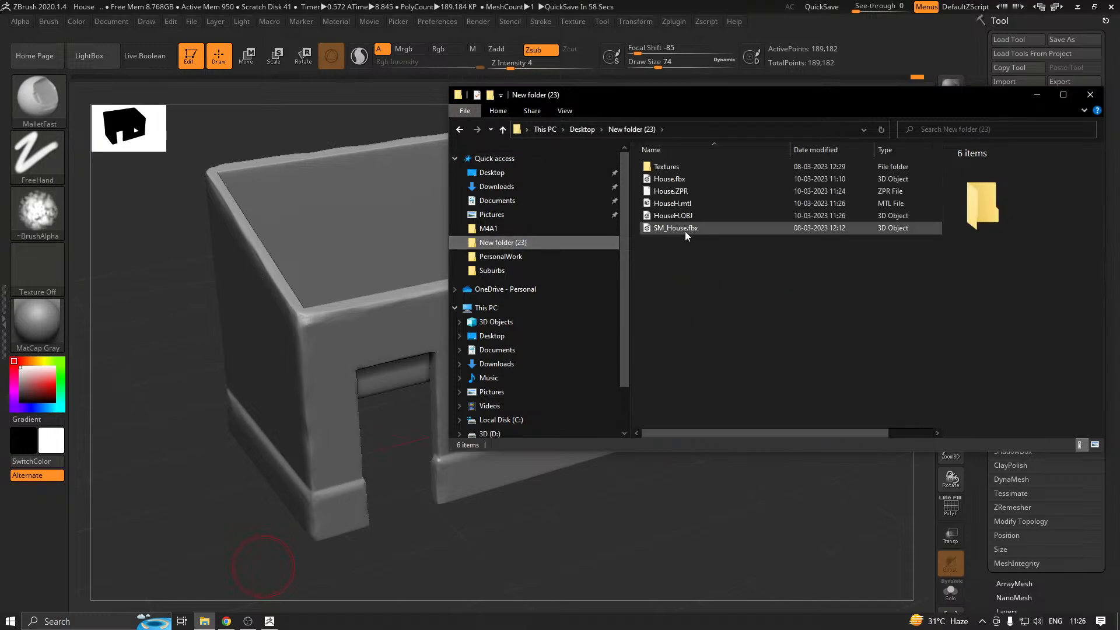
pyautogui.click(673, 217)
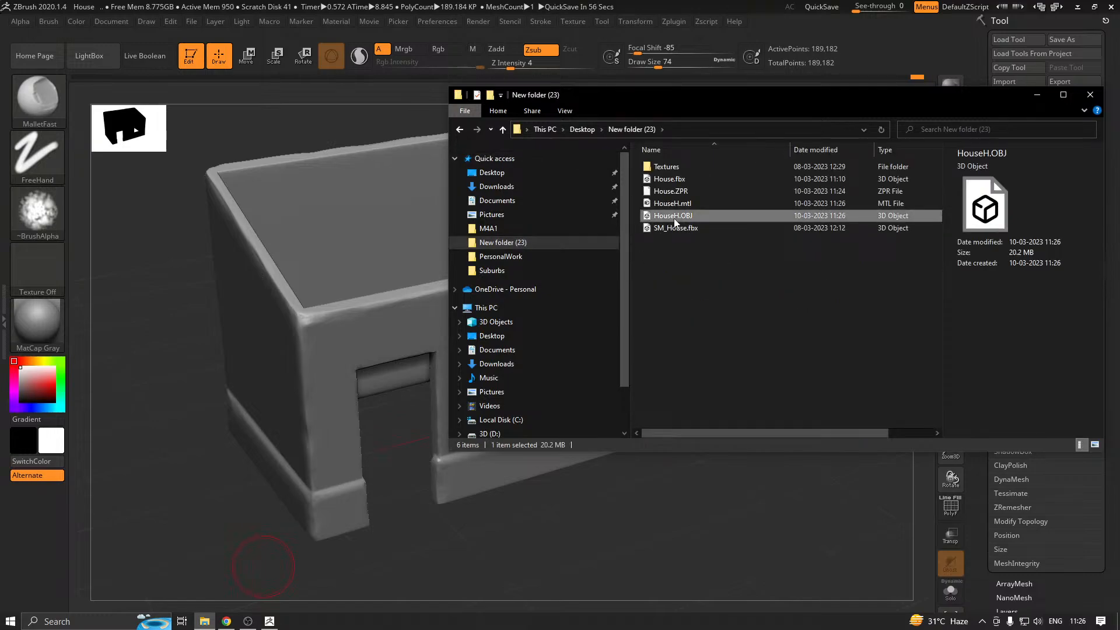
pyautogui.click(1033, 97)
# Show the polygon wireframe on the house and pre-process the current mesh with Decimation Master
pyautogui.moveTo(692, 482); pyautogui.dragTo(705, 467)
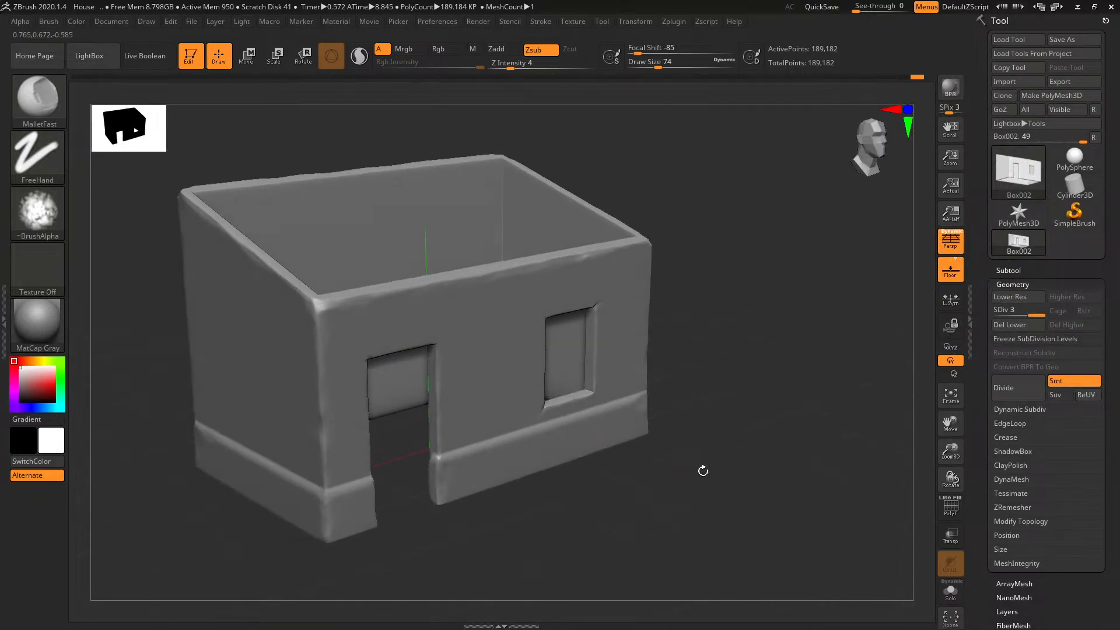
pyautogui.click(951, 505)
pyautogui.moveTo(759, 374)
pyautogui.mouseDown()
pyautogui.moveTo(717, 388)
pyautogui.moveTo(785, 393)
pyautogui.mouseUp()
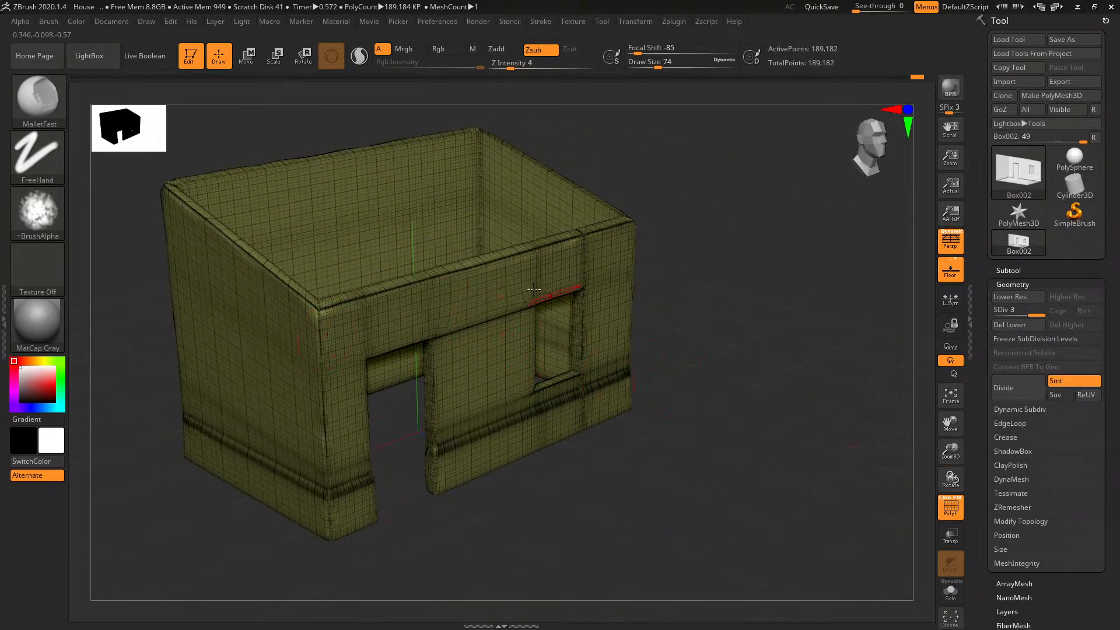
pyautogui.click(670, 22)
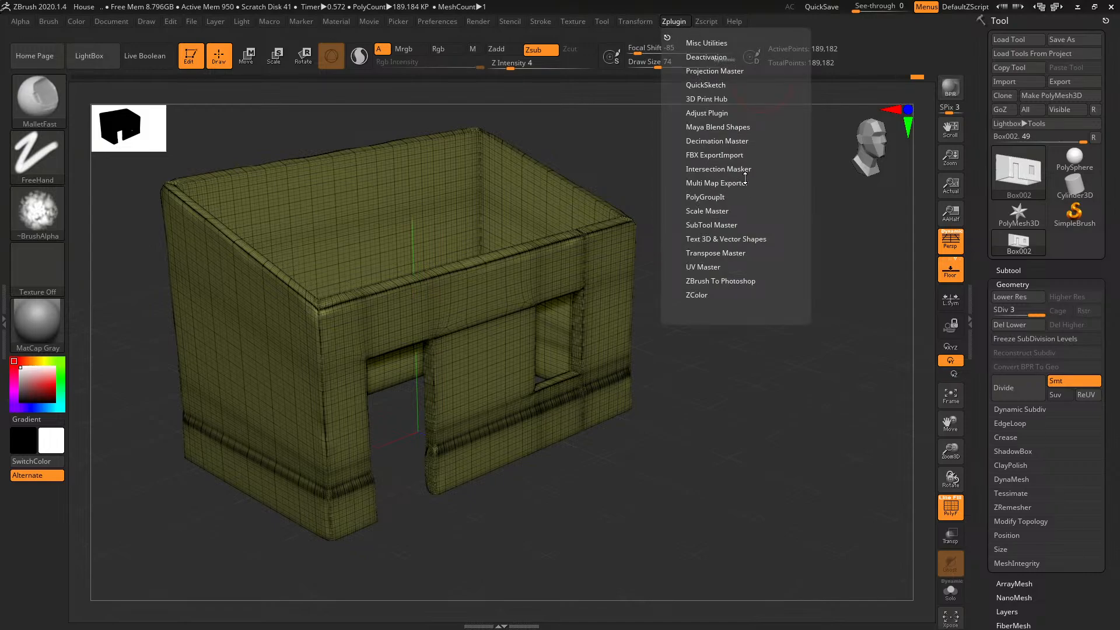
pyautogui.click(699, 142)
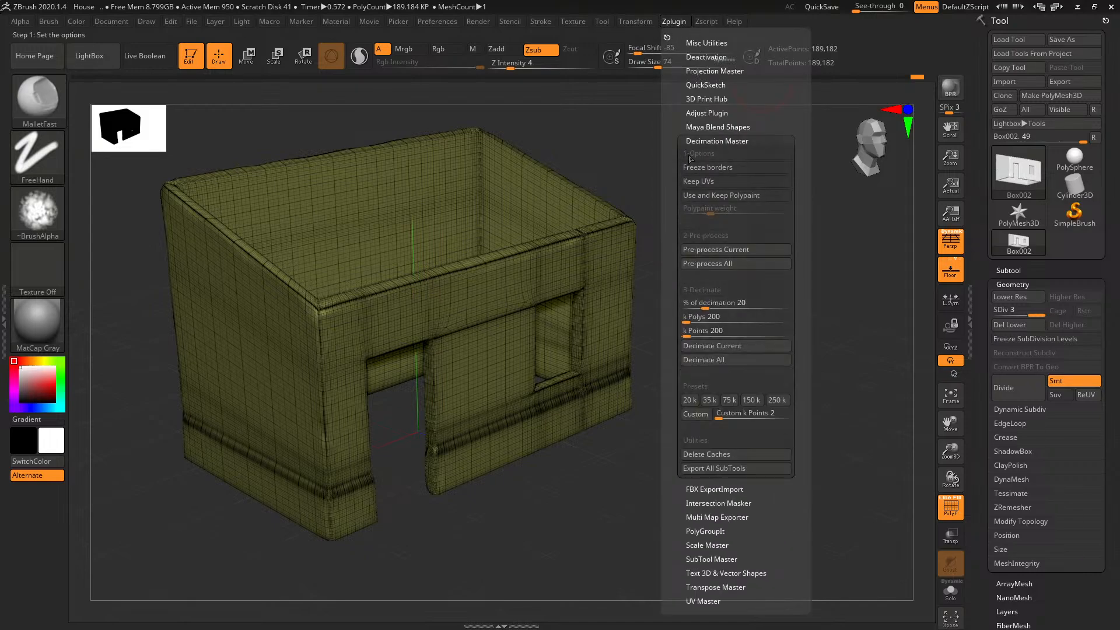
pyautogui.moveTo(669, 236); pyautogui.dragTo(673, 167)
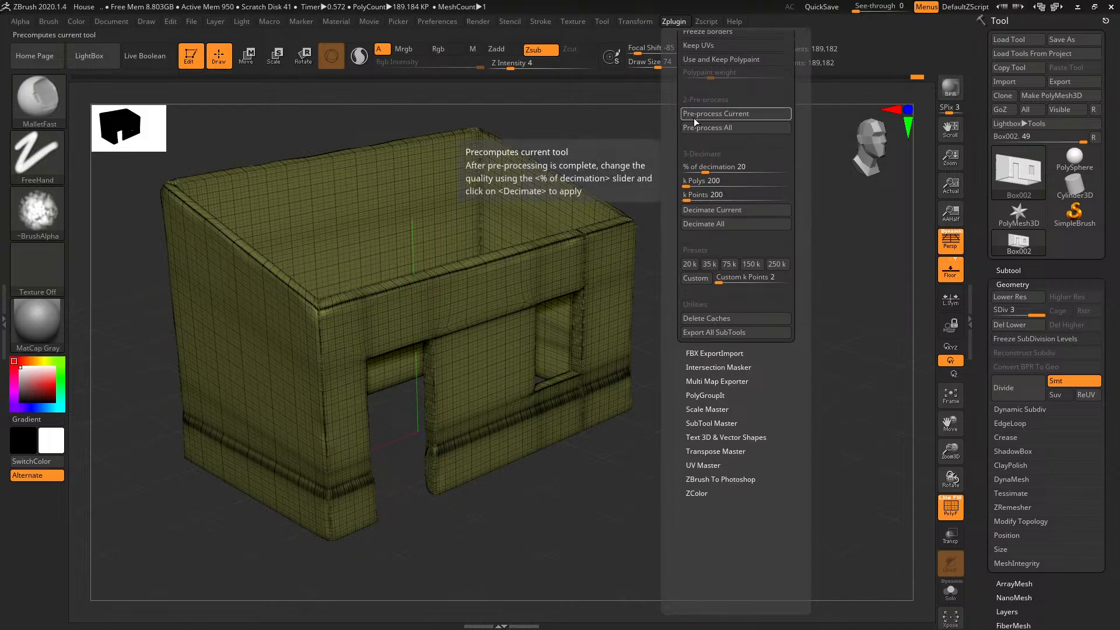
pyautogui.click(730, 113)
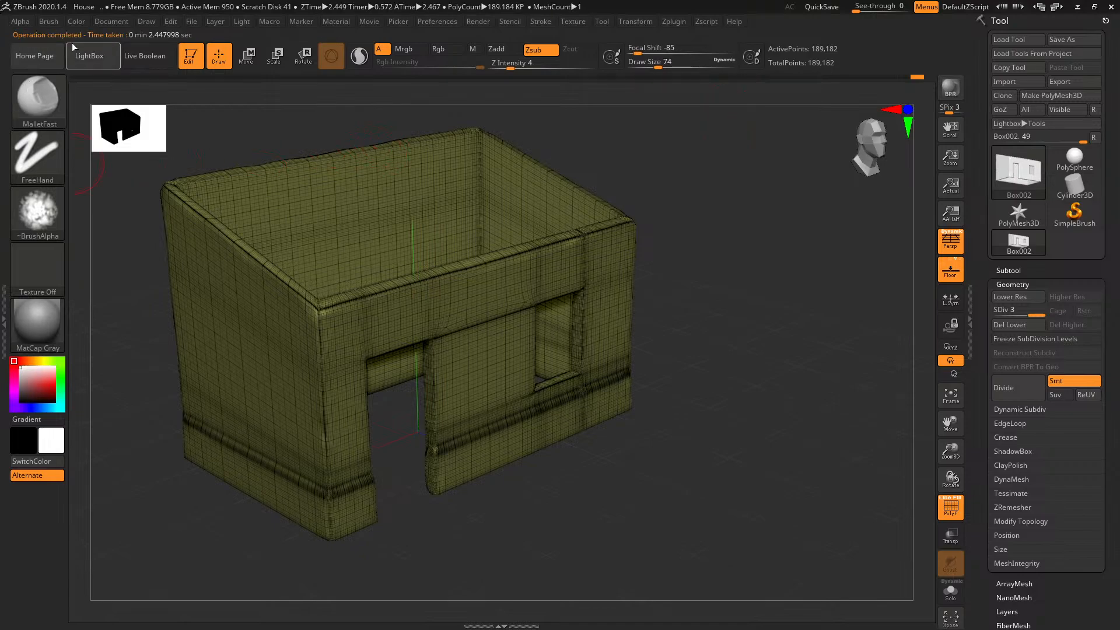
# Try decimating the house with the 20 k preset, examine the reduced wireframe from several angles, and undo the decimation
pyautogui.click(672, 22)
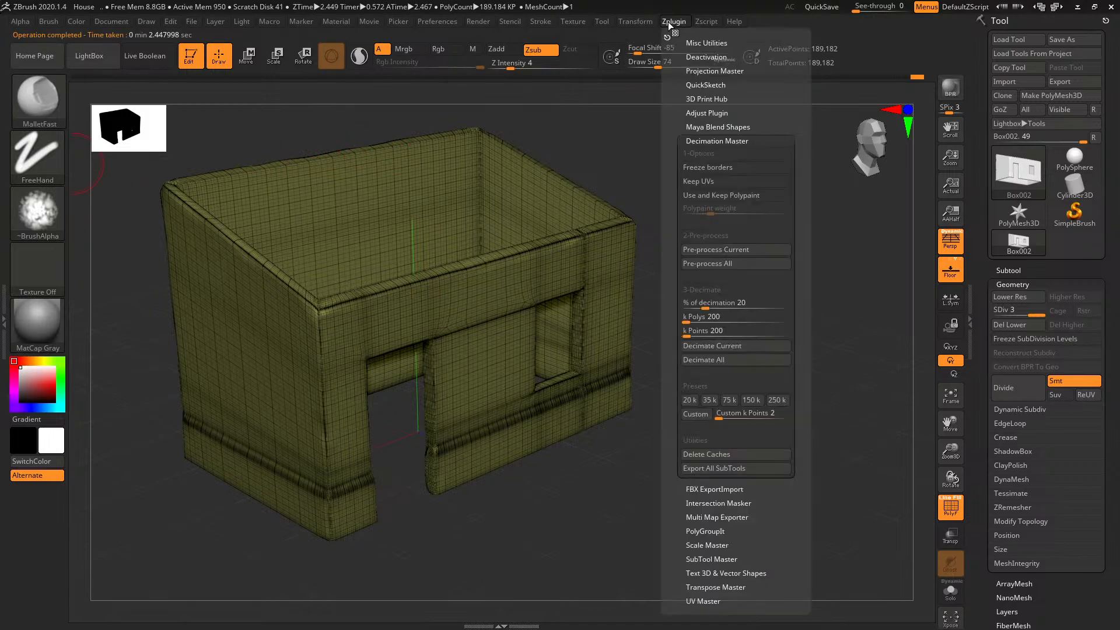
pyautogui.moveTo(676, 335); pyautogui.dragTo(676, 320)
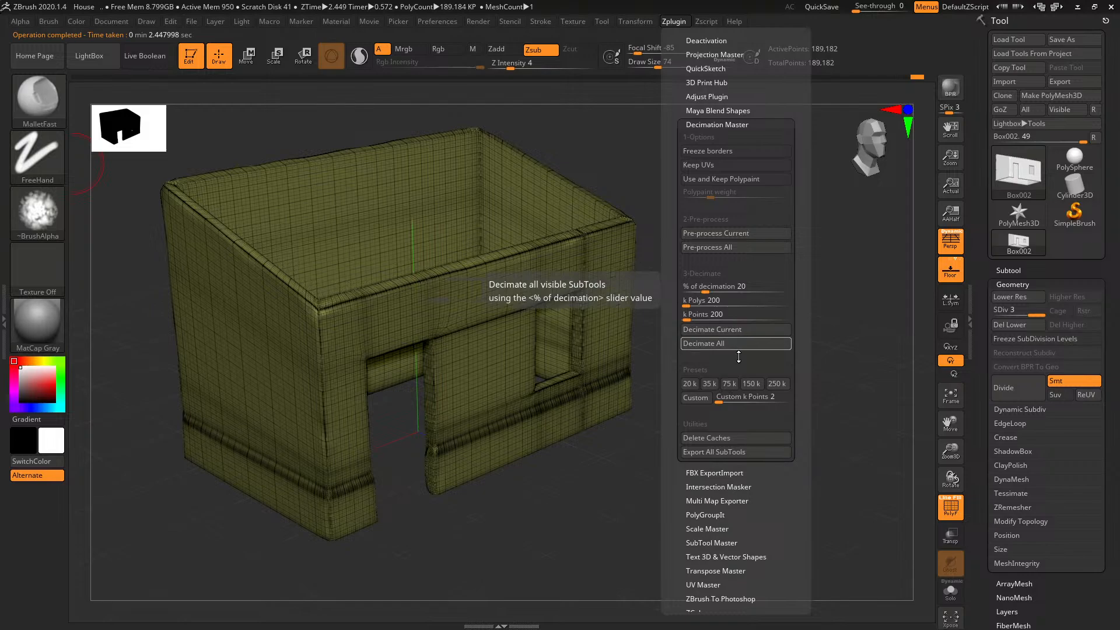
pyautogui.click(693, 383)
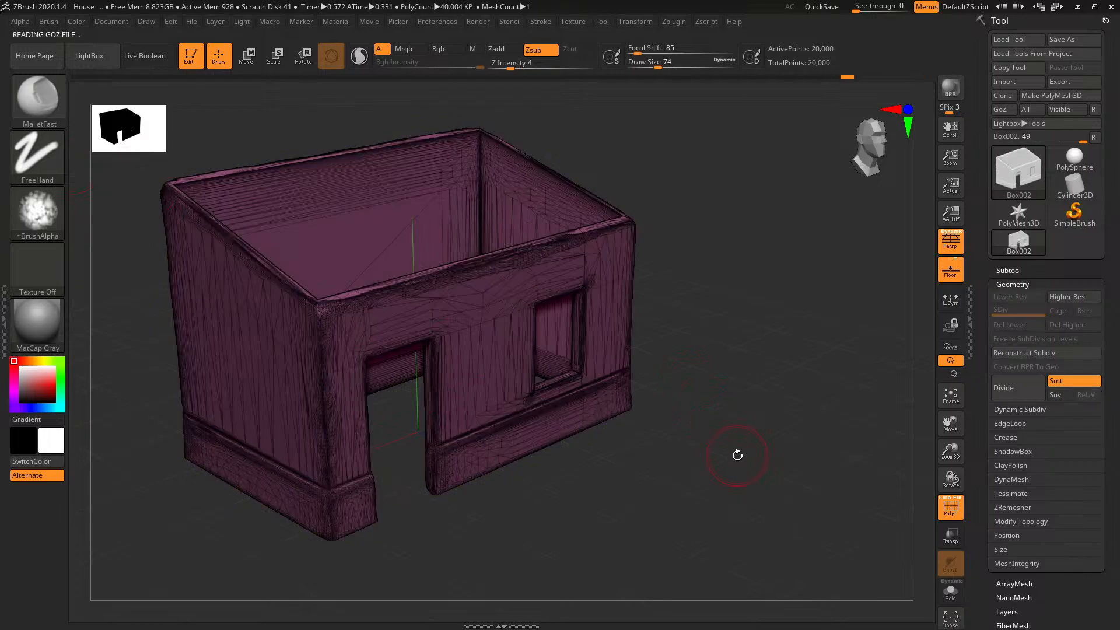
pyautogui.moveTo(737, 455); pyautogui.dragTo(729, 350)
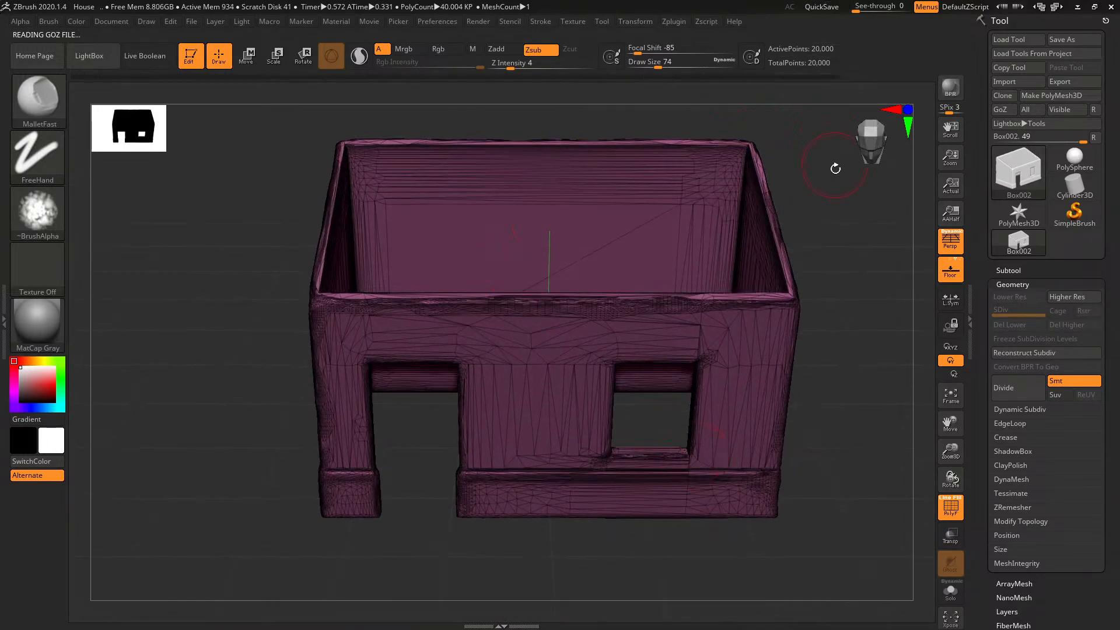
pyautogui.moveTo(835, 169); pyautogui.dragTo(844, 193)
pyautogui.keyDown('alt'); pyautogui.moveTo(722, 430); pyautogui.dragTo(752, 389); pyautogui.keyUp('alt')
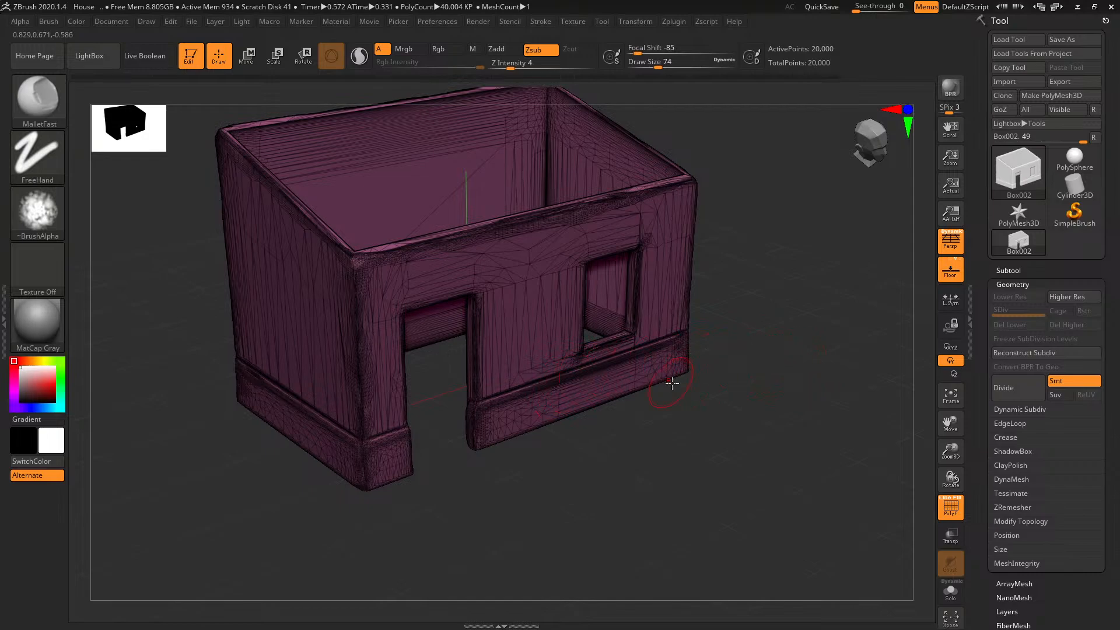
pyautogui.press('ctrl')
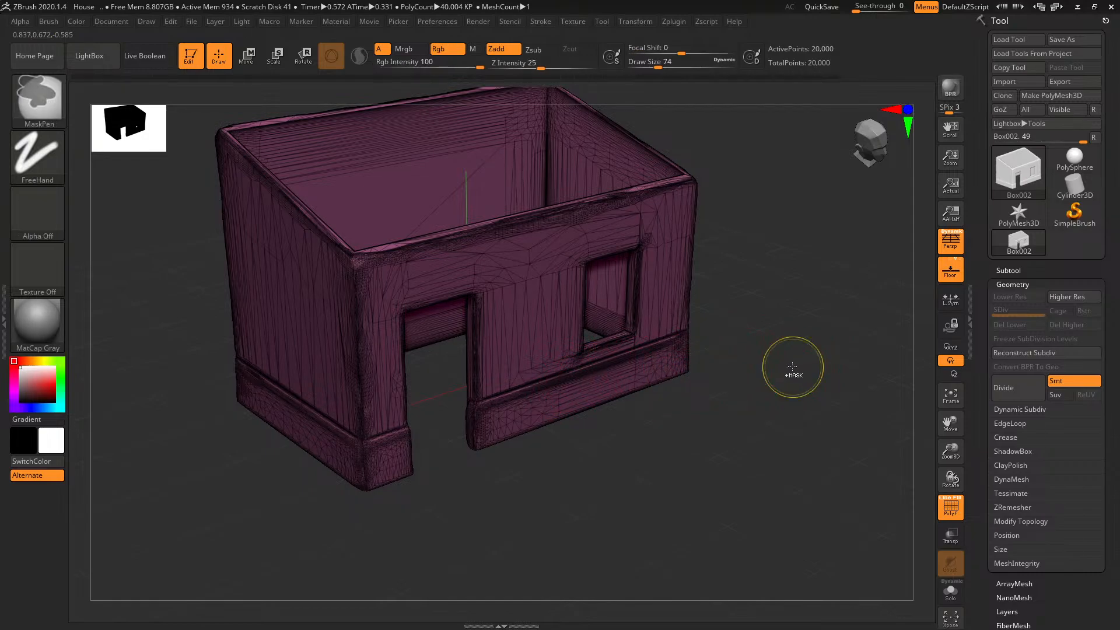
pyautogui.keyDown('ctrl'); pyautogui.moveTo(792, 366); pyautogui.dragTo(765, 345); pyautogui.keyUp('ctrl')
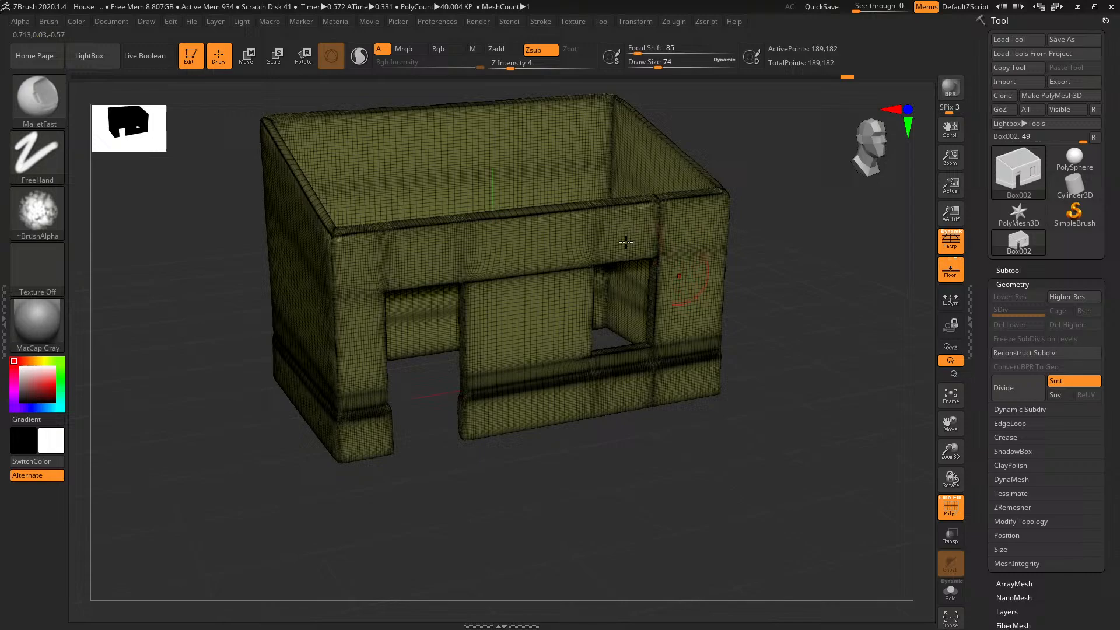
# Decimate the house mesh to a custom 10 k points and check the resulting wireframe around the door and window
pyautogui.click(671, 22)
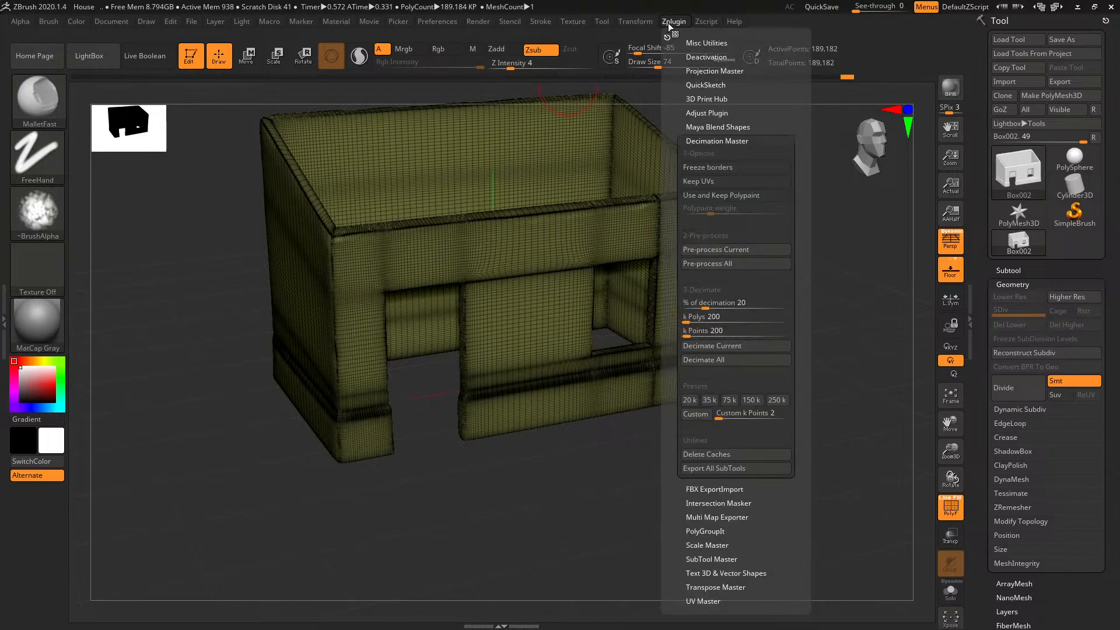
pyautogui.click(674, 23)
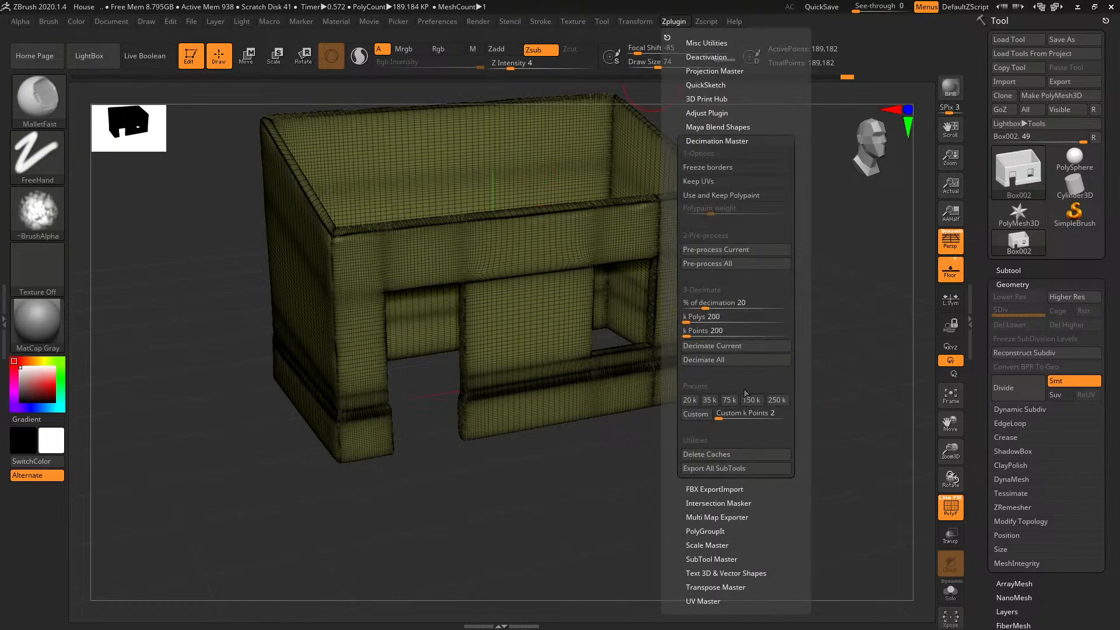
pyautogui.click(727, 414)
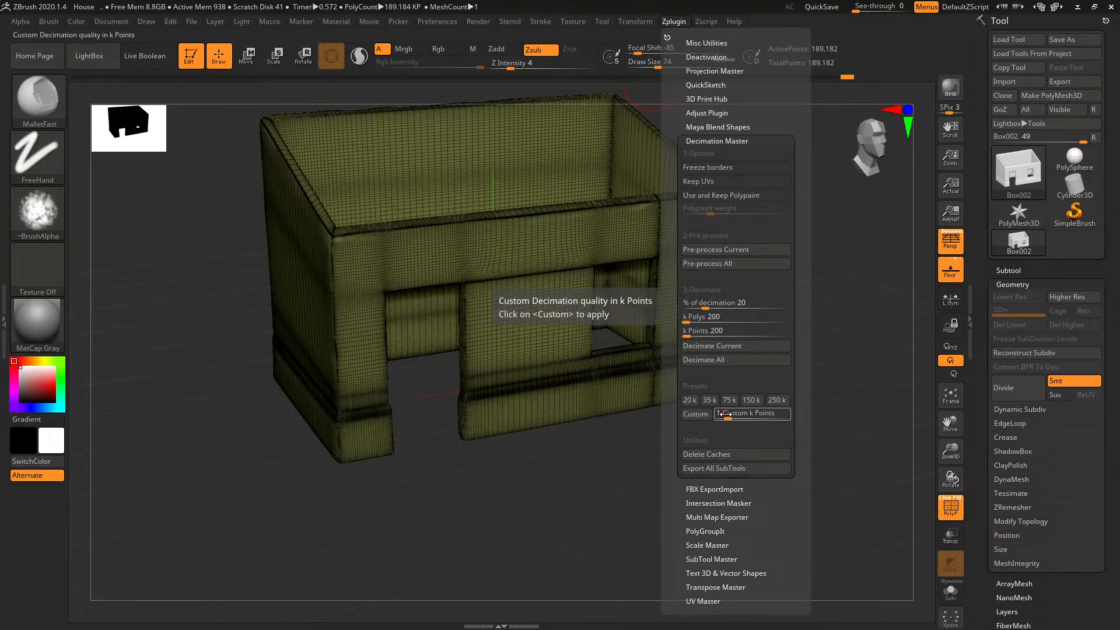
pyautogui.click(696, 414)
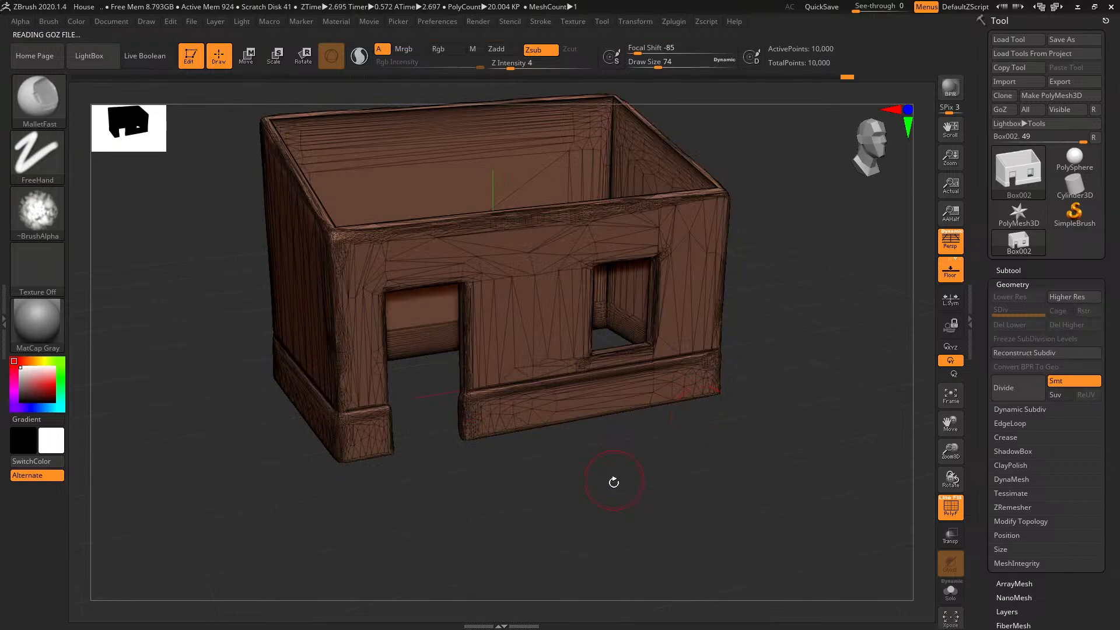
pyautogui.moveTo(614, 482); pyautogui.dragTo(636, 484)
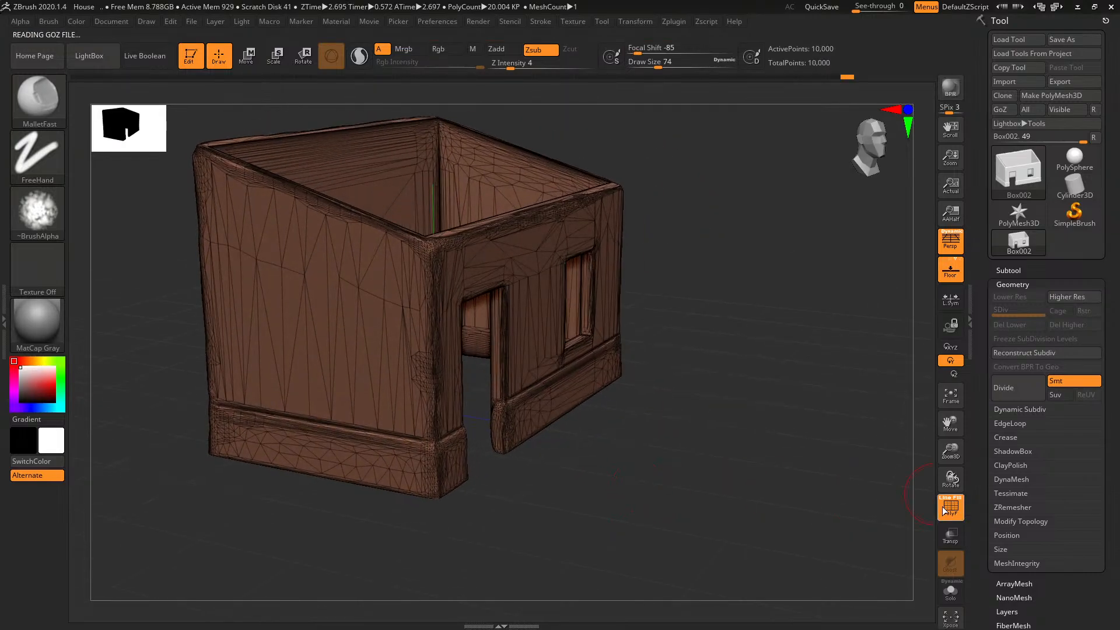
pyautogui.click(945, 509)
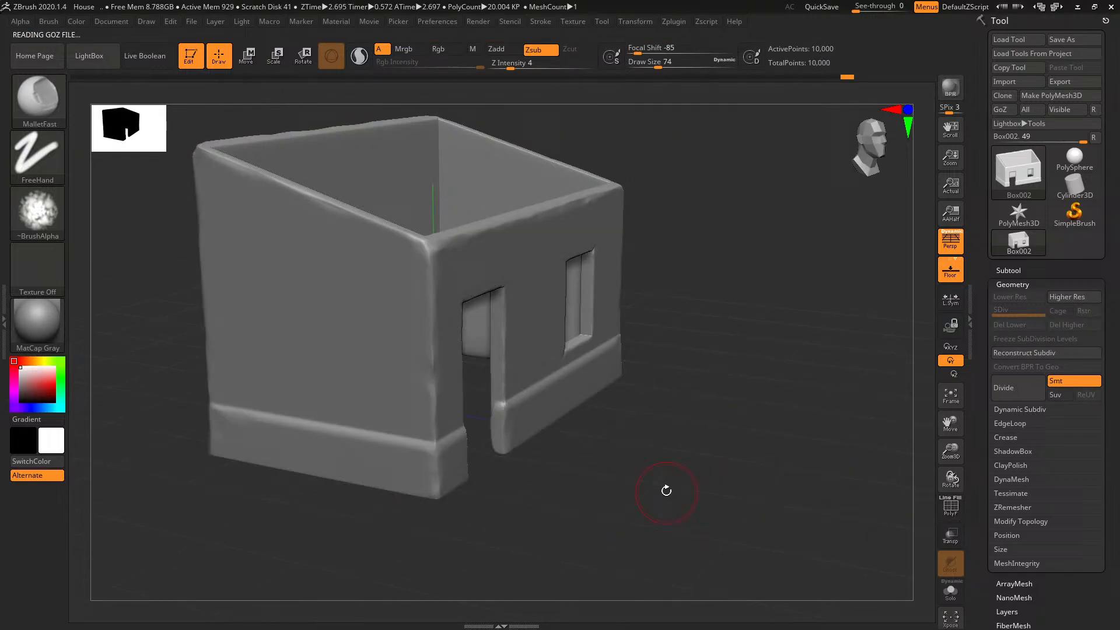
pyautogui.click(942, 517)
pyautogui.moveTo(607, 442)
pyautogui.keyDown('ctrl'); pyautogui.mouseDown(button='right')
pyautogui.moveTo(636, 482)
pyautogui.moveTo(709, 467)
pyautogui.moveTo(725, 392)
pyautogui.moveTo(767, 375)
pyautogui.moveTo(788, 421)
pyautogui.moveTo(787, 437)
pyautogui.moveTo(682, 472)
pyautogui.moveTo(675, 457)
pyautogui.moveTo(682, 470)
pyautogui.moveTo(599, 445)
pyautogui.mouseUp(button='right'); pyautogui.keyUp('ctrl')
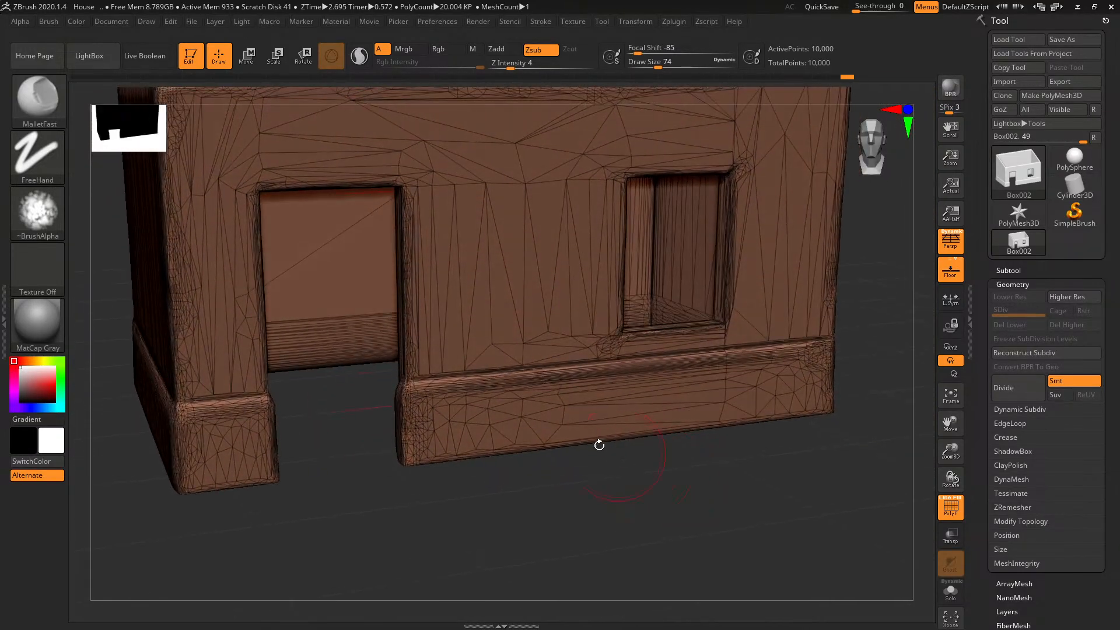
# Export the decimated house mesh to New folder (23) in OBJ format as HouseL
pyautogui.click(1049, 83)
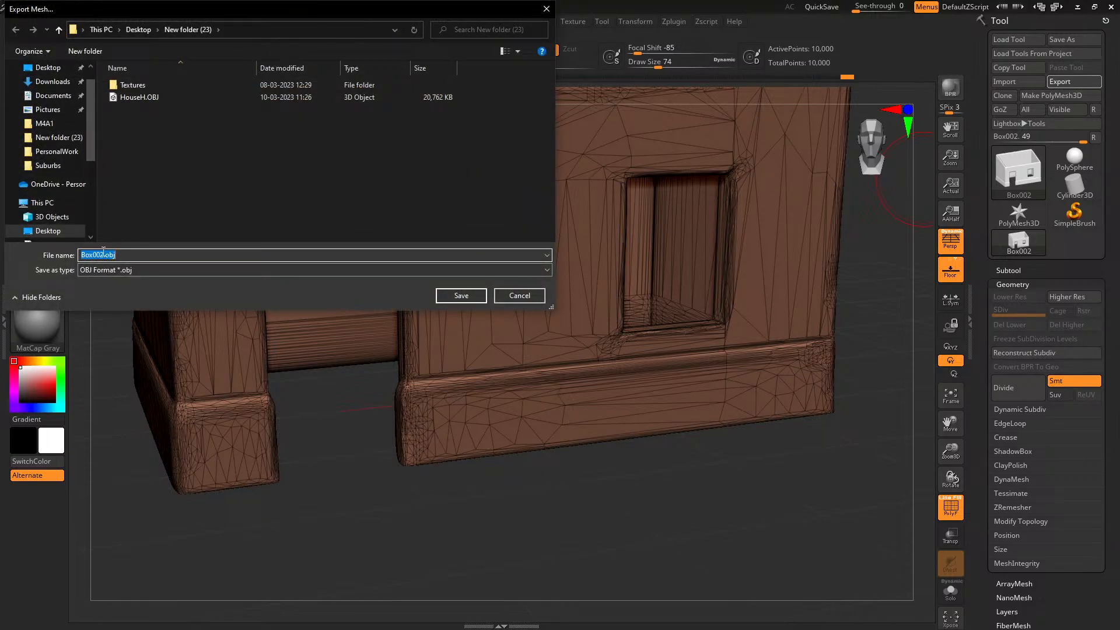
pyautogui.write('House')
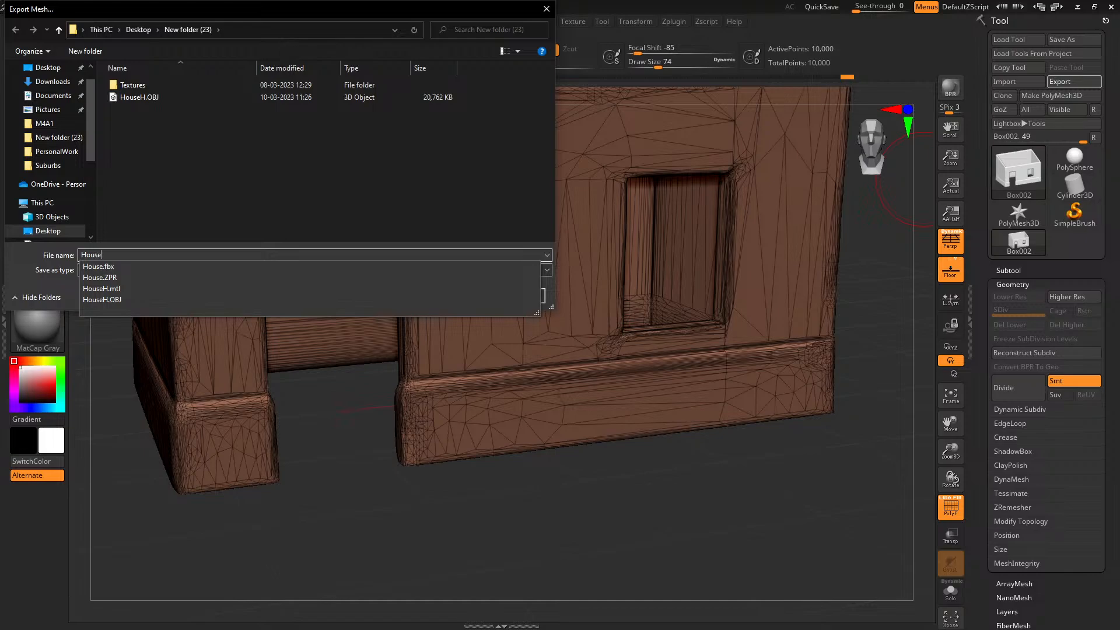
pyautogui.write('L')
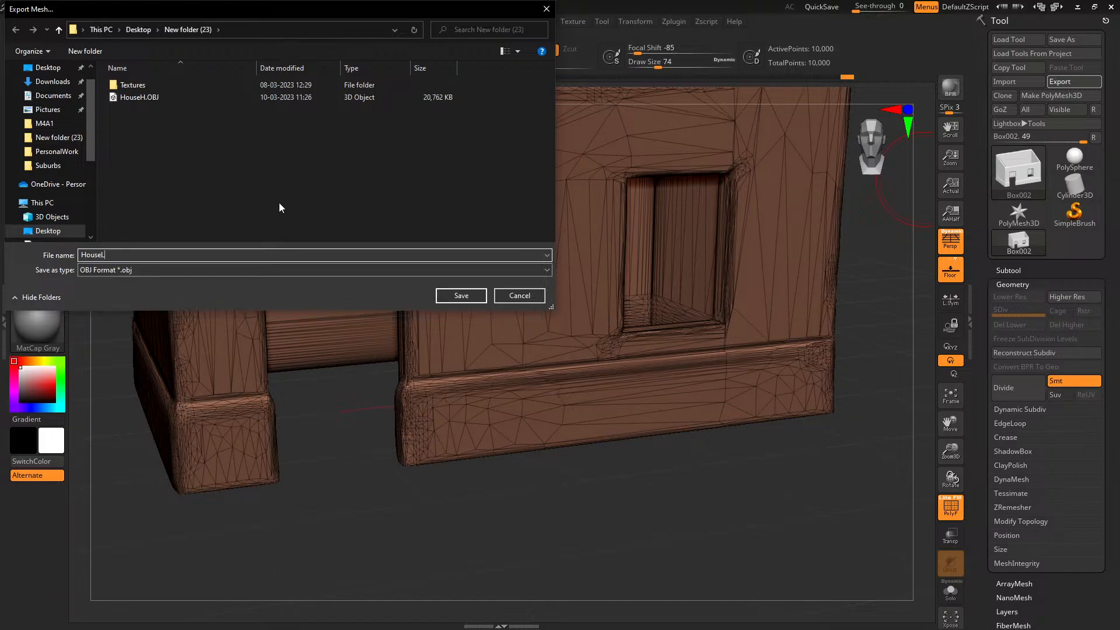
pyautogui.click(463, 295)
# Review the Decimation Master options, including the one for keeping UVs
pyautogui.click(704, 23)
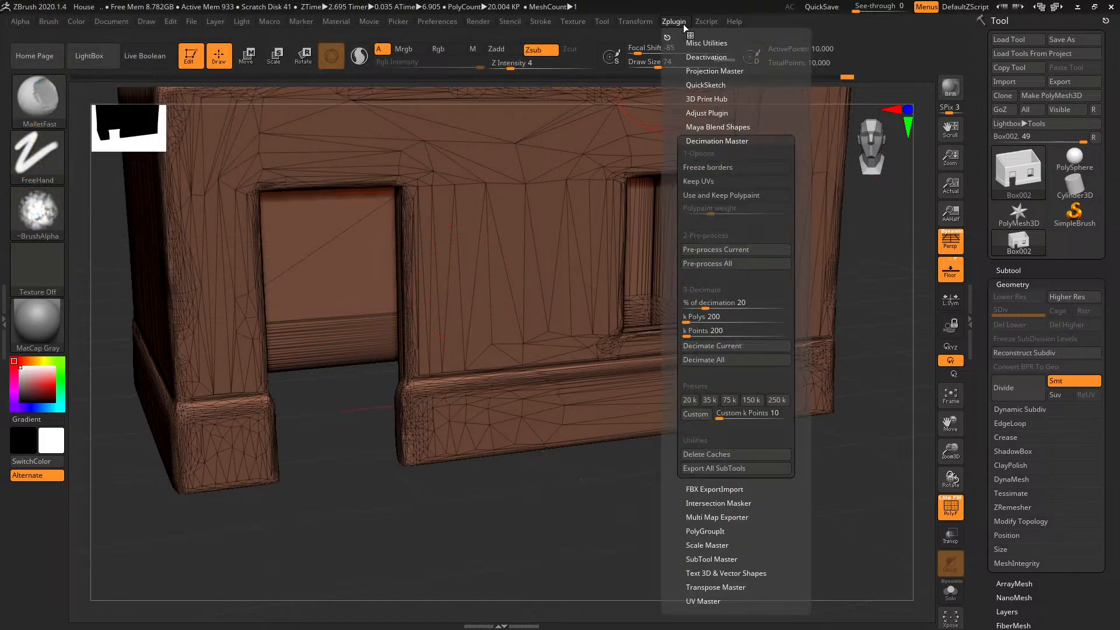
pyautogui.click(683, 24)
pyautogui.click(681, 25)
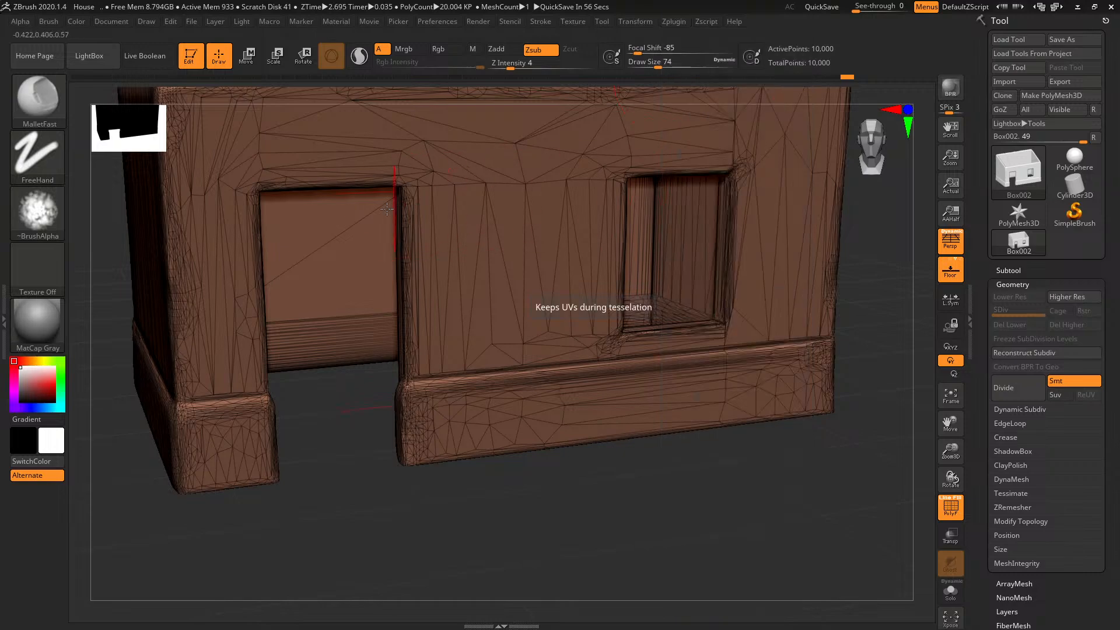
# Switch to the desktop, launch 3ds Max 2022, and return to ZBrush
pyautogui.click(1077, 7)
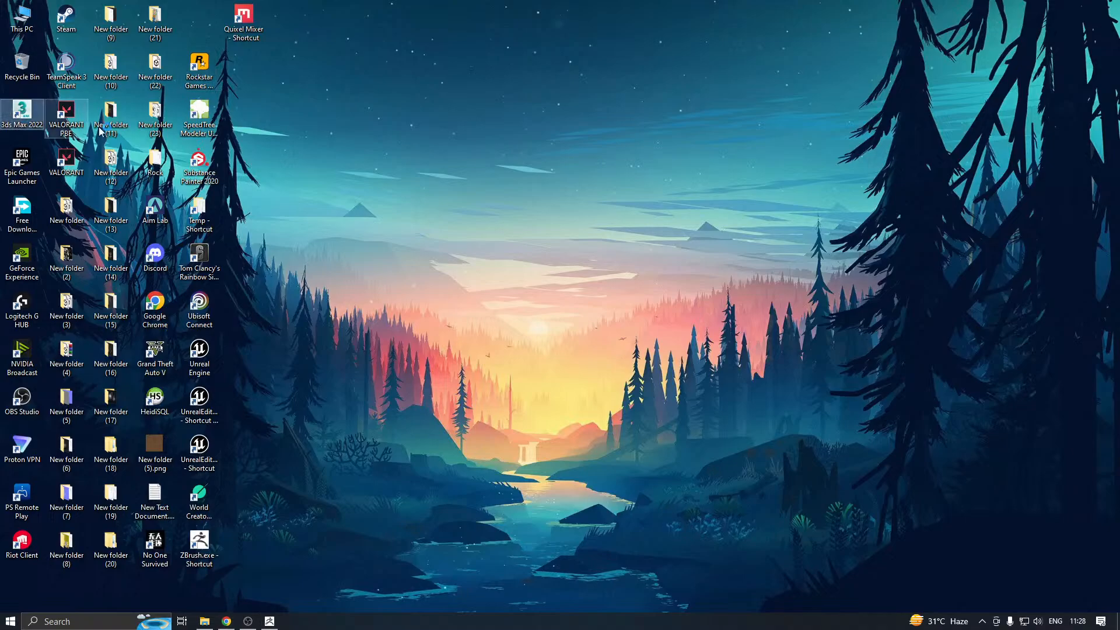
pyautogui.click(268, 621)
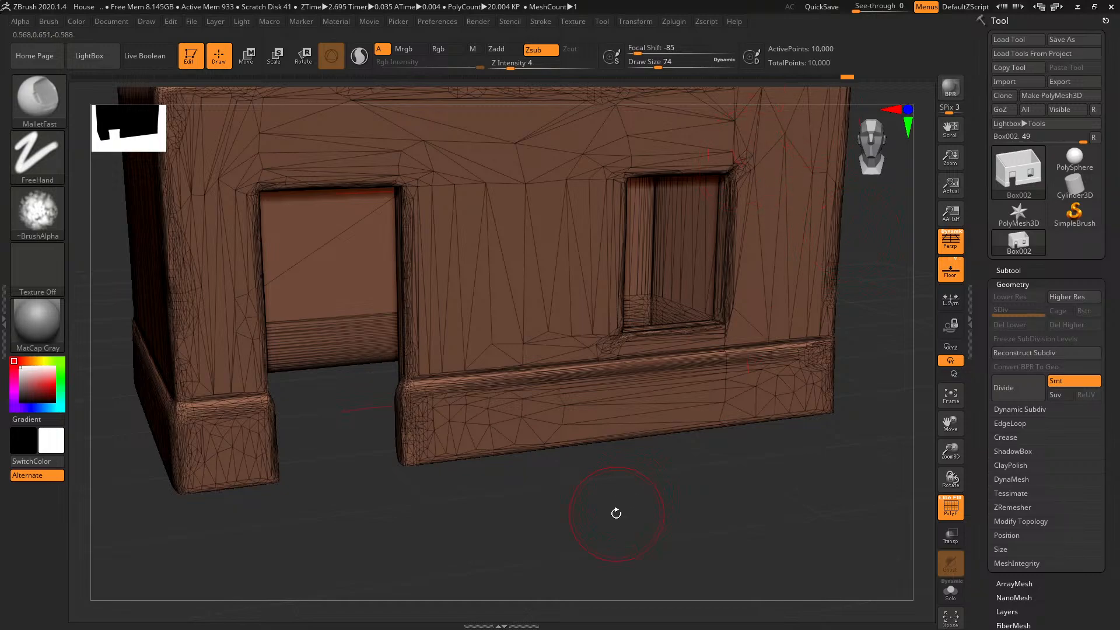
# Undo the decimation of the house mesh and hide the polygon wireframe
pyautogui.moveTo(616, 512)
pyautogui.mouseDown()
pyautogui.moveTo(583, 493)
pyautogui.moveTo(595, 475)
pyautogui.moveTo(762, 449)
pyautogui.mouseUp()
pyautogui.press('ctrl')
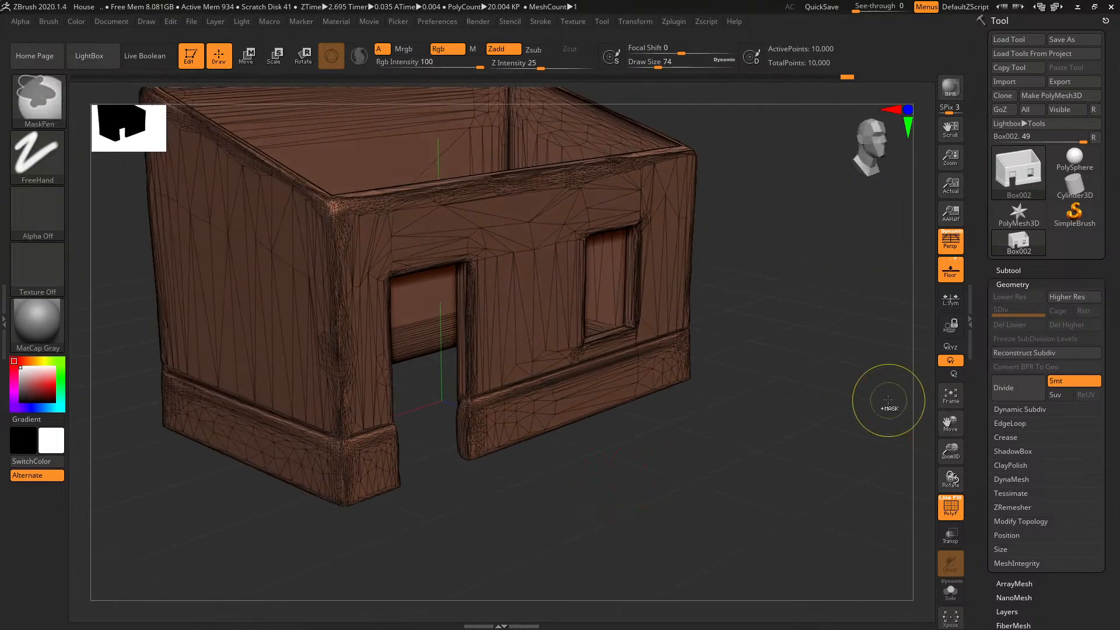
pyautogui.keyDown('ctrl'); pyautogui.click(888, 400); pyautogui.keyUp('ctrl')
pyautogui.hotkey('shift', 'f')
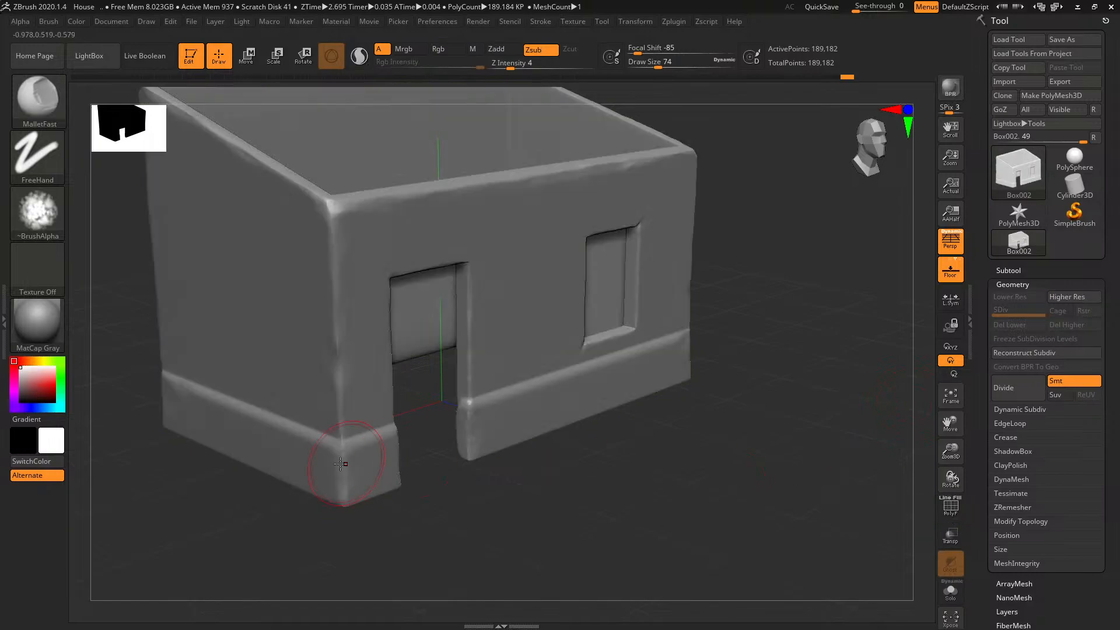
# Load the JRO_Bricks02_Broken brush from the LightBox library and divide the house mesh once
pyautogui.click(33, 114)
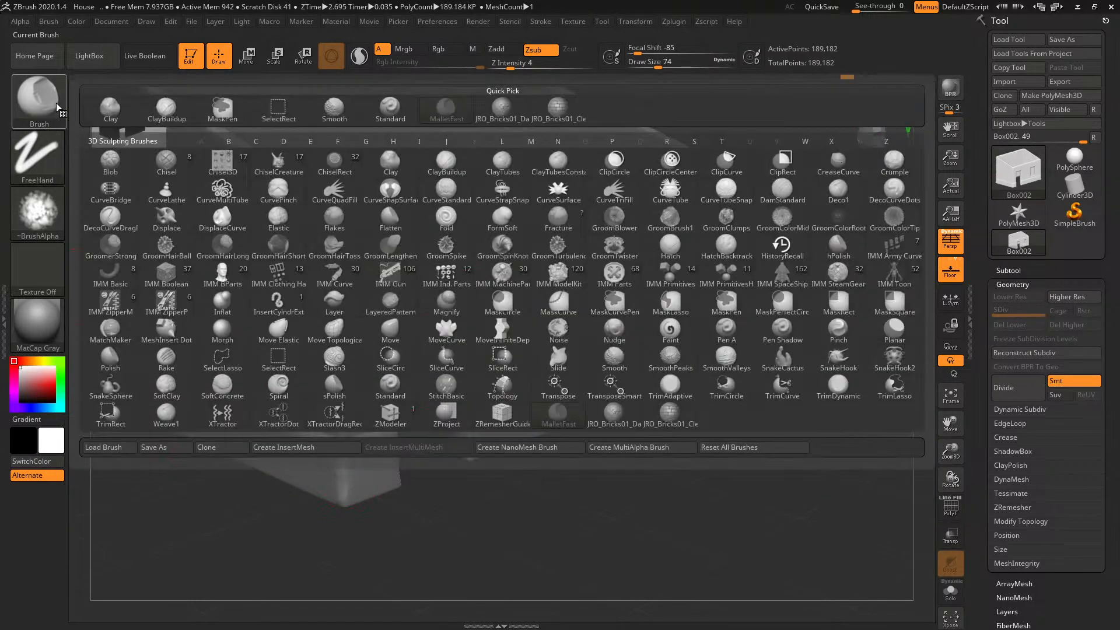
pyautogui.click(92, 58)
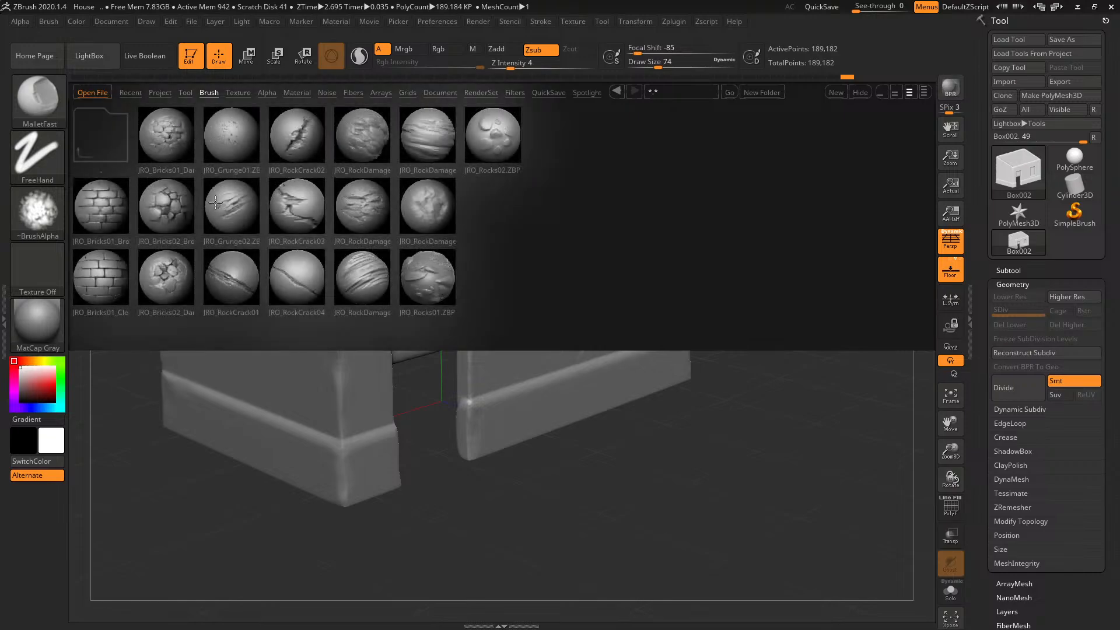
pyautogui.click(160, 214)
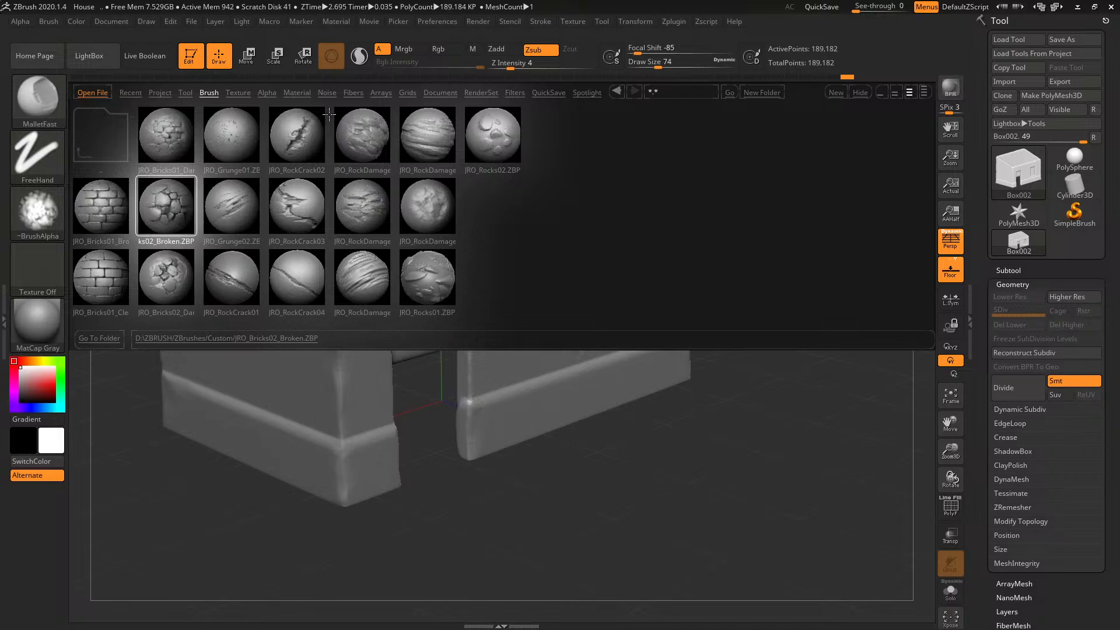
pyautogui.doubleClick(178, 205)
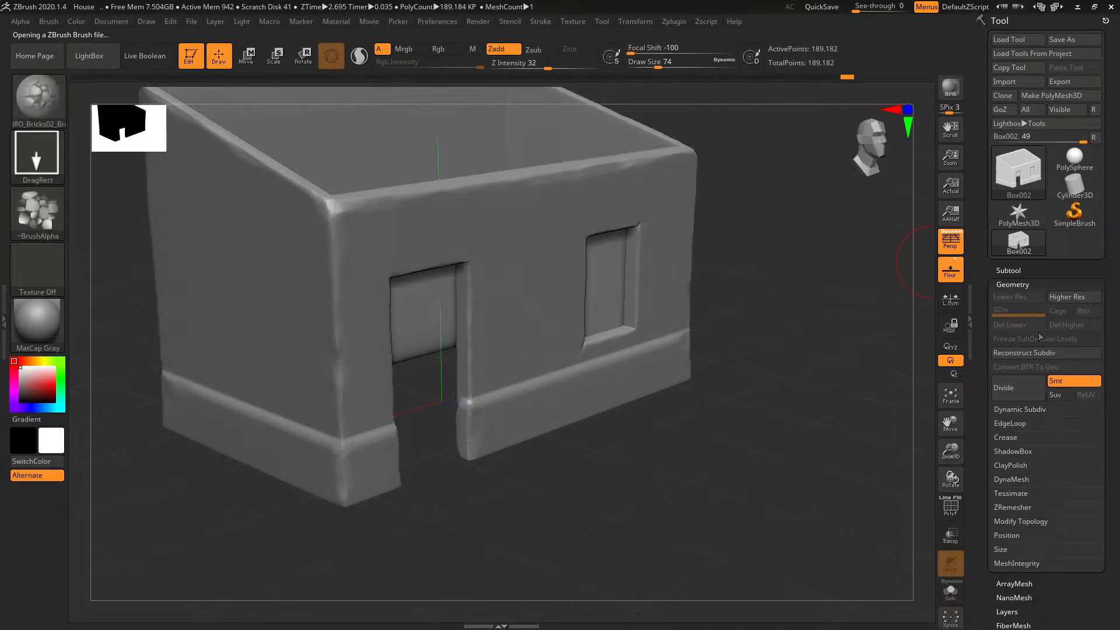
pyautogui.click(1018, 383)
# Try stamping broken stones on the plinth beside the doorway with a smaller brush, and check the wall's inner side
pyautogui.moveTo(767, 353); pyautogui.dragTo(514, 455)
pyautogui.moveTo(582, 518); pyautogui.dragTo(439, 383)
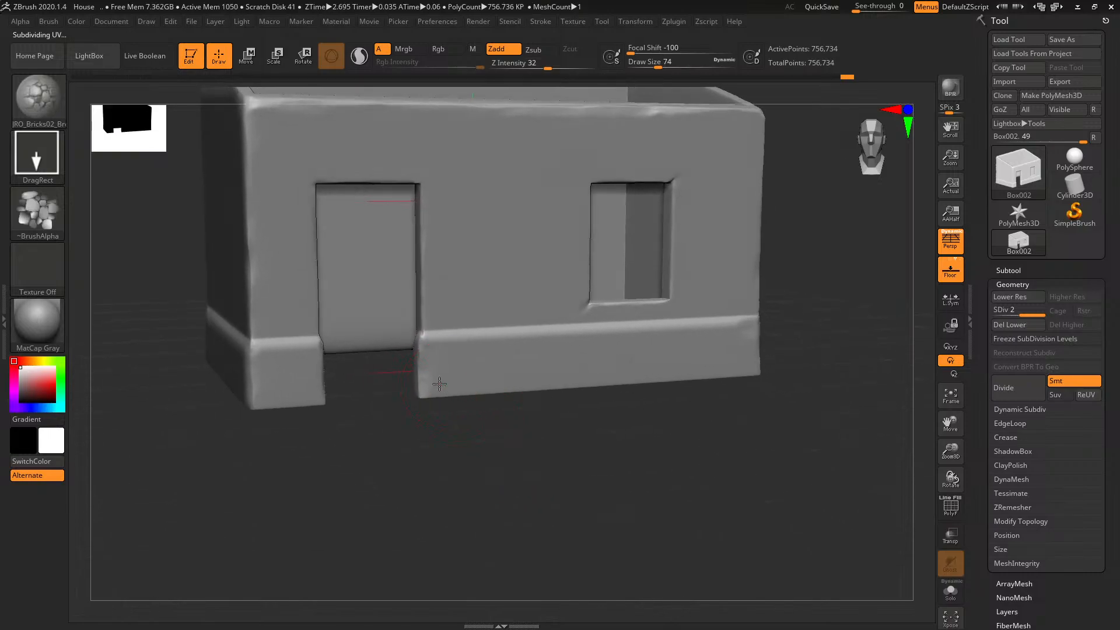
pyautogui.press('[')
pyautogui.press('[')
pyautogui.press('[')
pyautogui.press('[')
pyautogui.press('[')
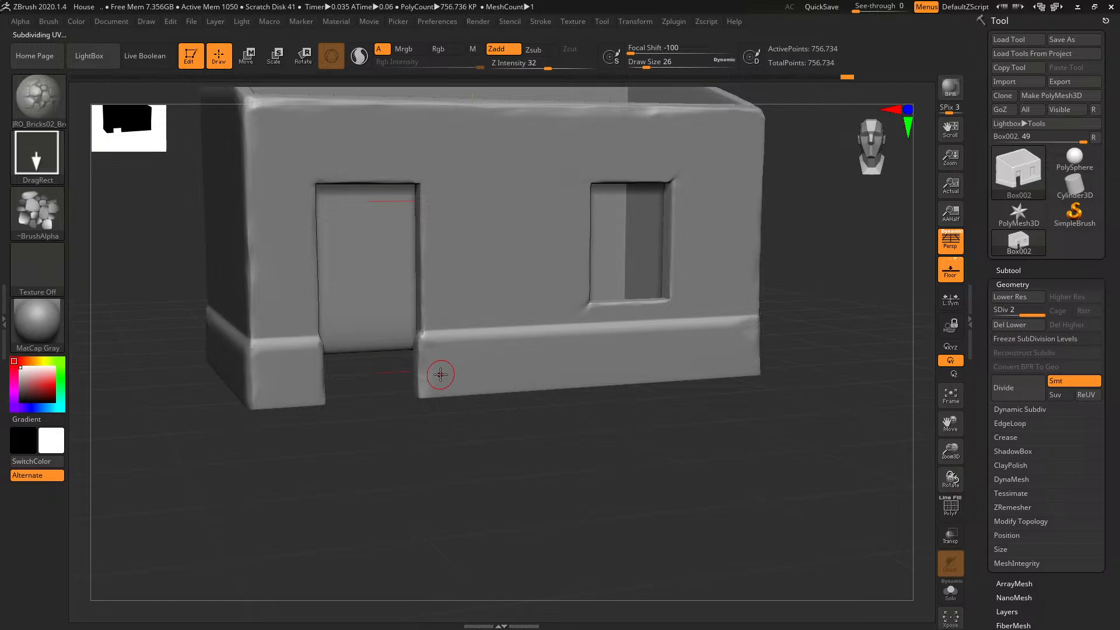
pyautogui.moveTo(450, 376); pyautogui.dragTo(500, 421)
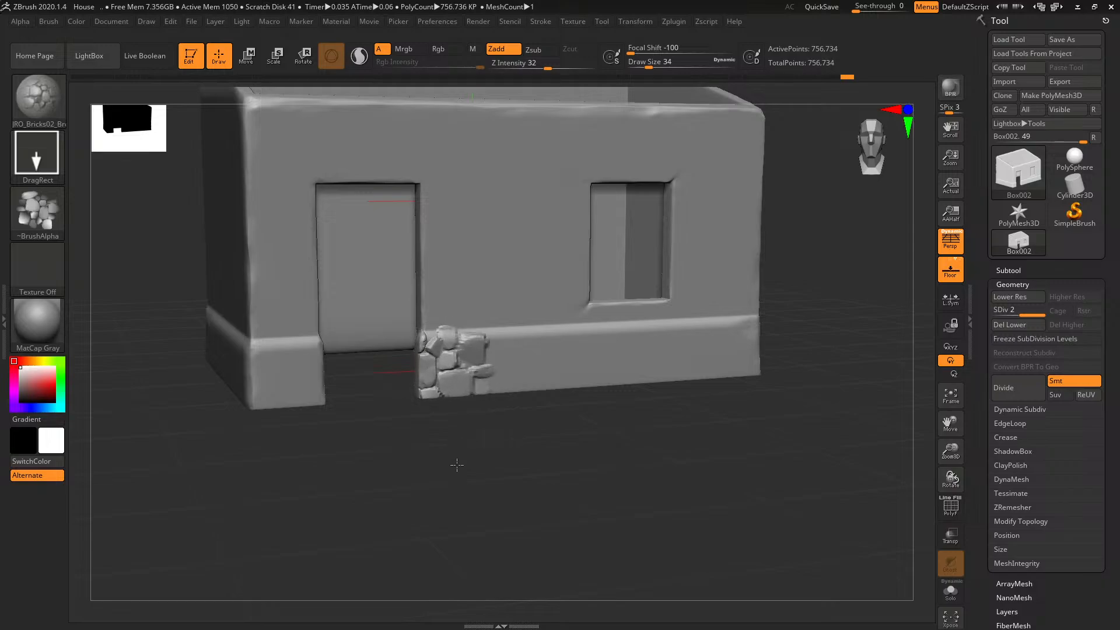
pyautogui.moveTo(458, 461); pyautogui.dragTo(471, 435)
pyautogui.moveTo(312, 418); pyautogui.dragTo(283, 429)
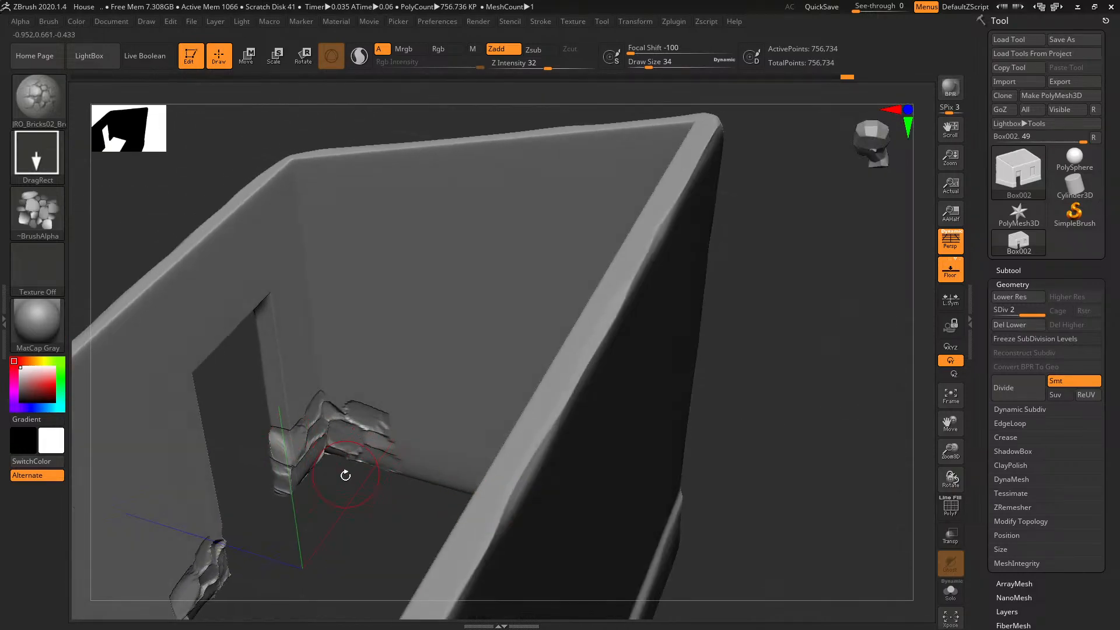
# Undo the stone stamp and turn on BackfaceMask in the stone brush's auto masking settings
pyautogui.moveTo(345, 476); pyautogui.dragTo(448, 470)
pyautogui.press('ctrl')
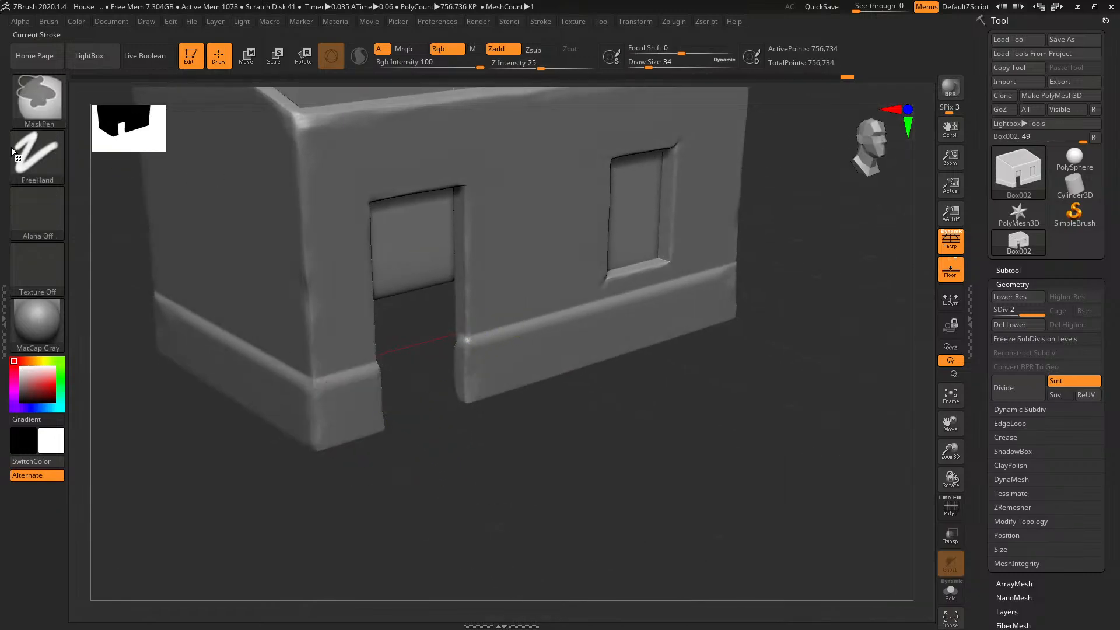
pyautogui.click(23, 19)
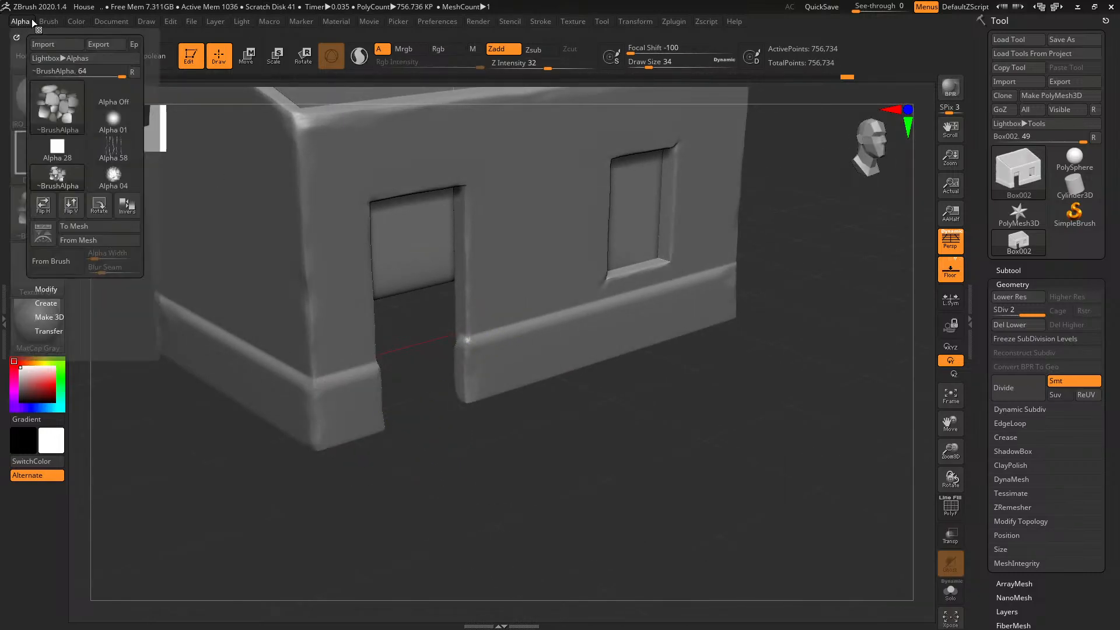
pyautogui.click(48, 21)
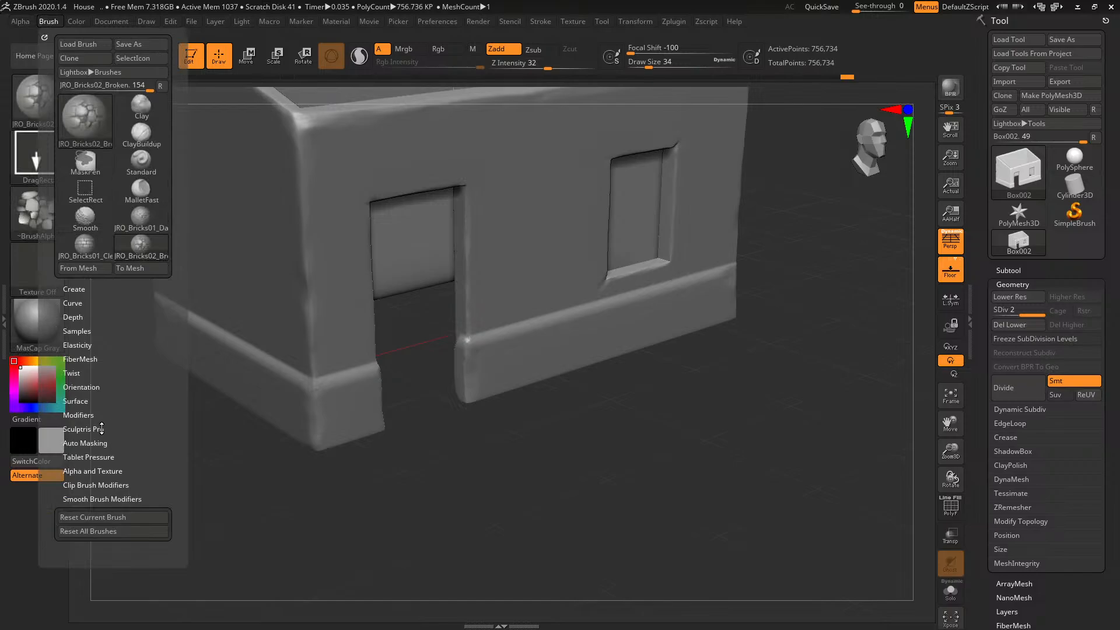
pyautogui.click(85, 443)
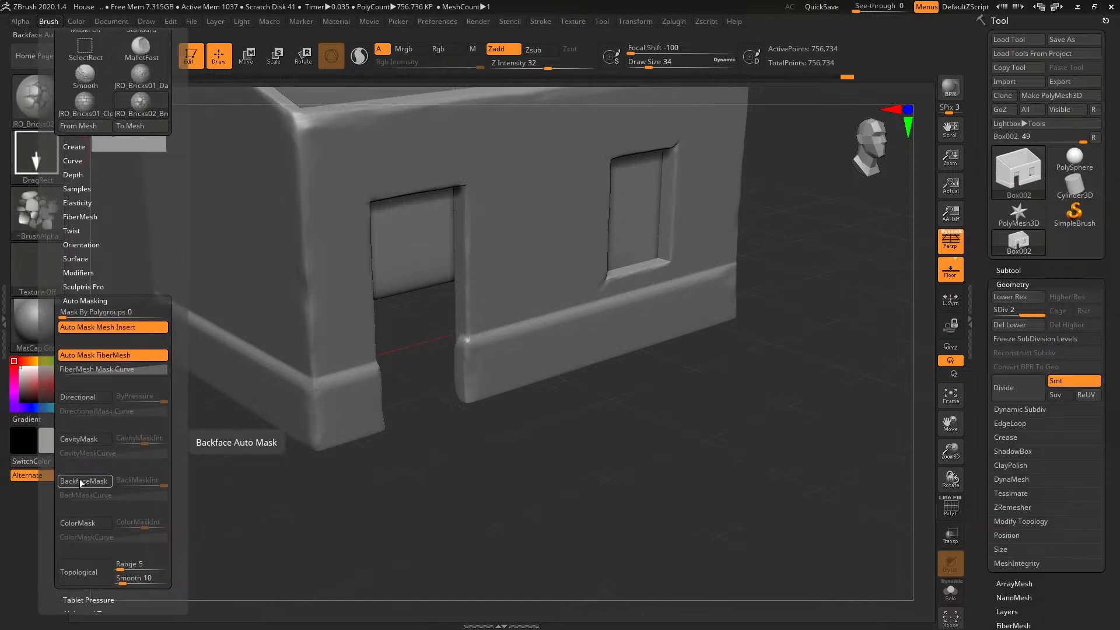
pyautogui.click(82, 481)
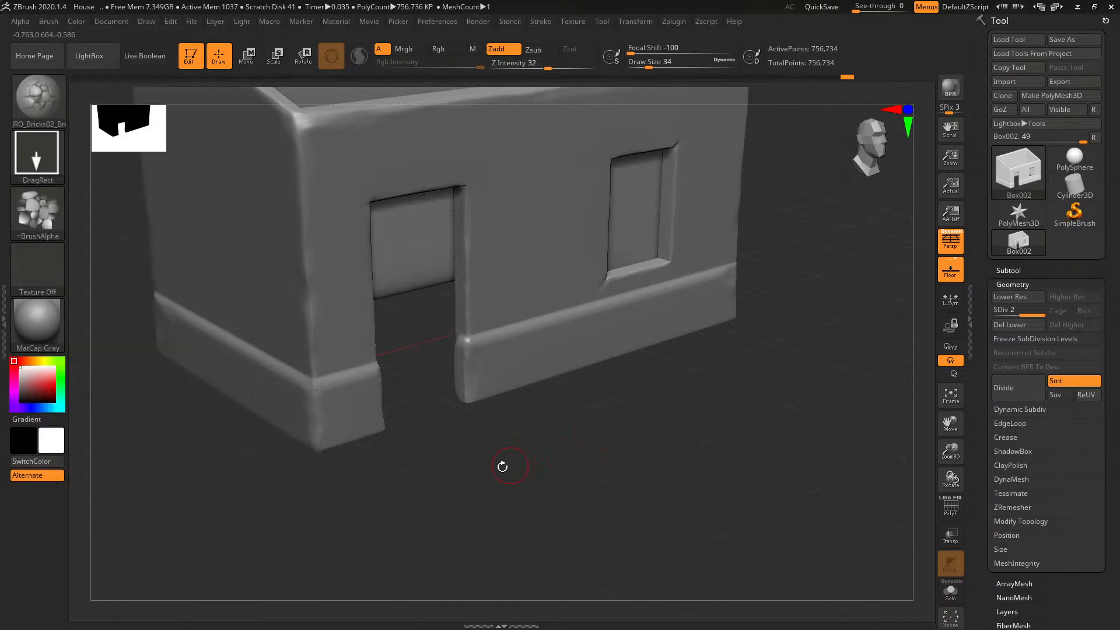
# Stamp broken stones along the front plinth between the doorway and the window with backface masking active
pyautogui.moveTo(500, 465); pyautogui.dragTo(471, 459)
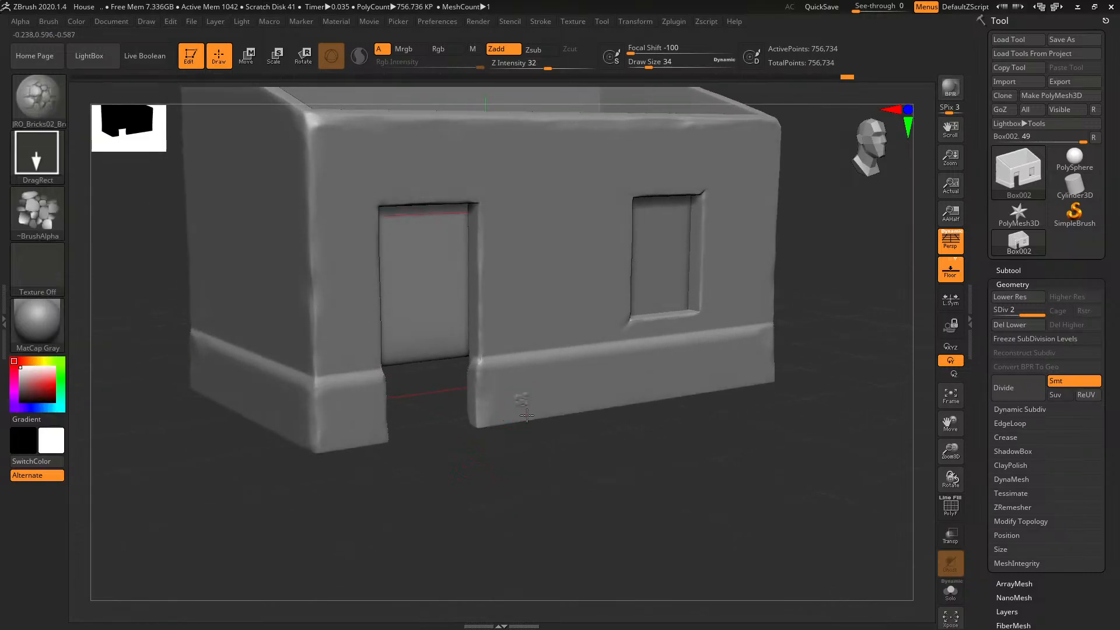
pyautogui.moveTo(527, 415); pyautogui.dragTo(467, 512)
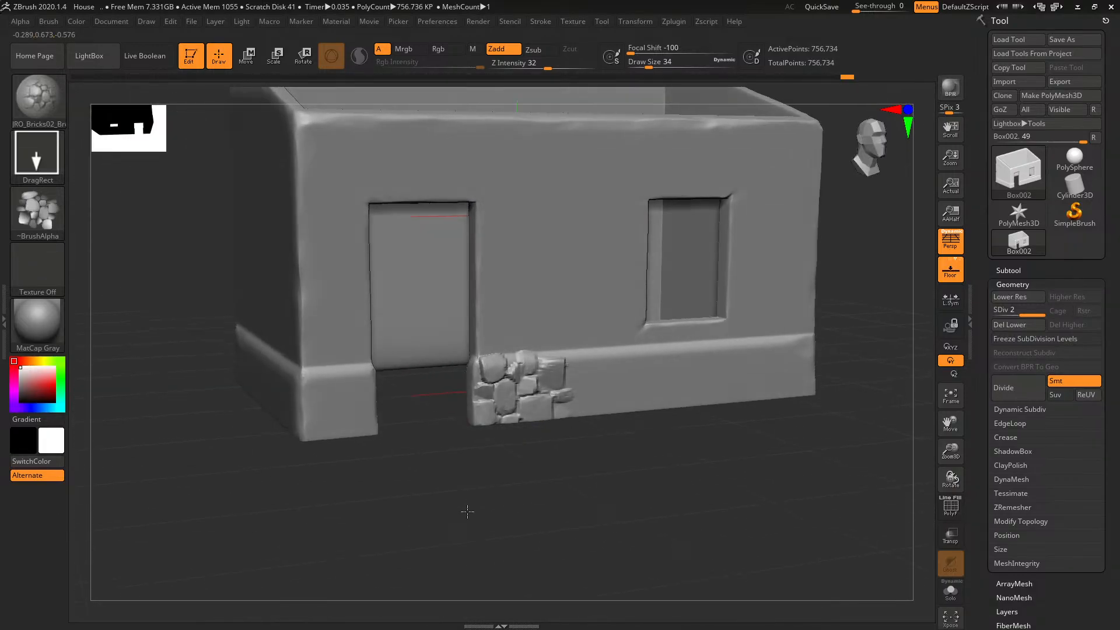
pyautogui.moveTo(612, 382); pyautogui.dragTo(597, 282)
pyautogui.moveTo(655, 466); pyautogui.dragTo(622, 443)
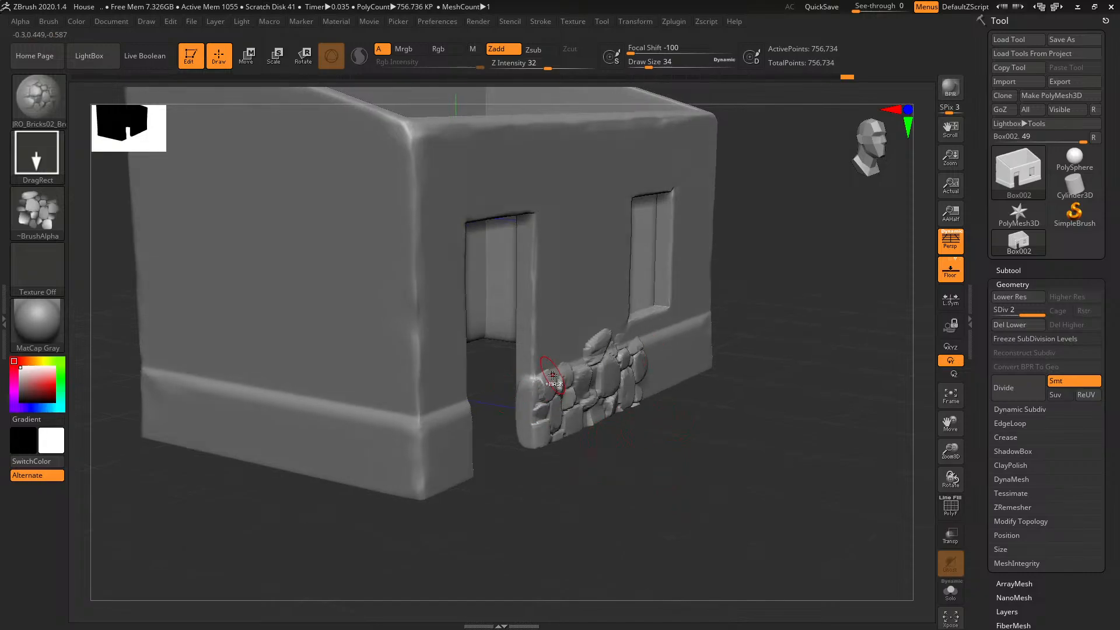
# Undo the stone stamps on the front plinth and the mesh subdivision
pyautogui.hotkey('ctrl', 'z')
pyautogui.hotkey('ctrl', 'z')
pyautogui.hotkey('ctrl', 'z')
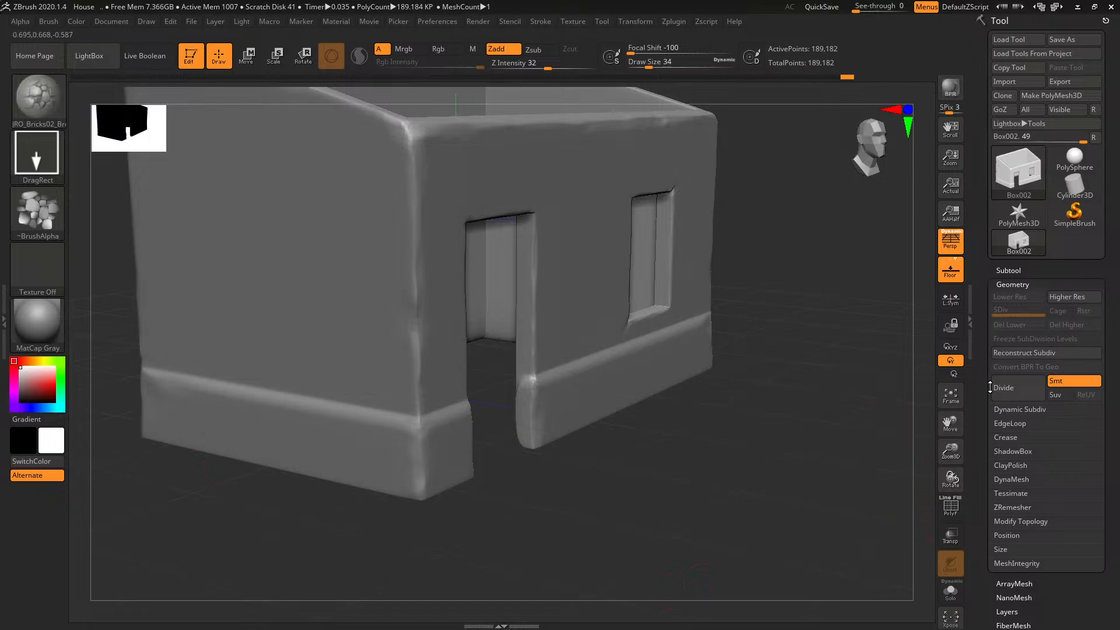
# Show the polygon wireframe on the dense house, and close ZBrush without saving the project
pyautogui.click(951, 506)
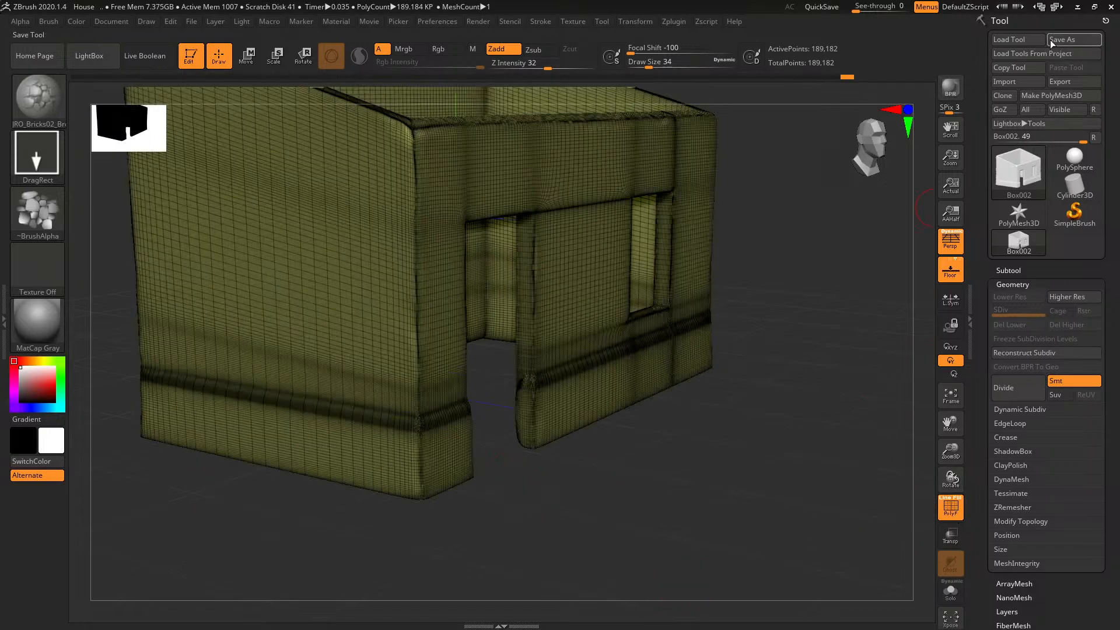
pyautogui.click(1110, 7)
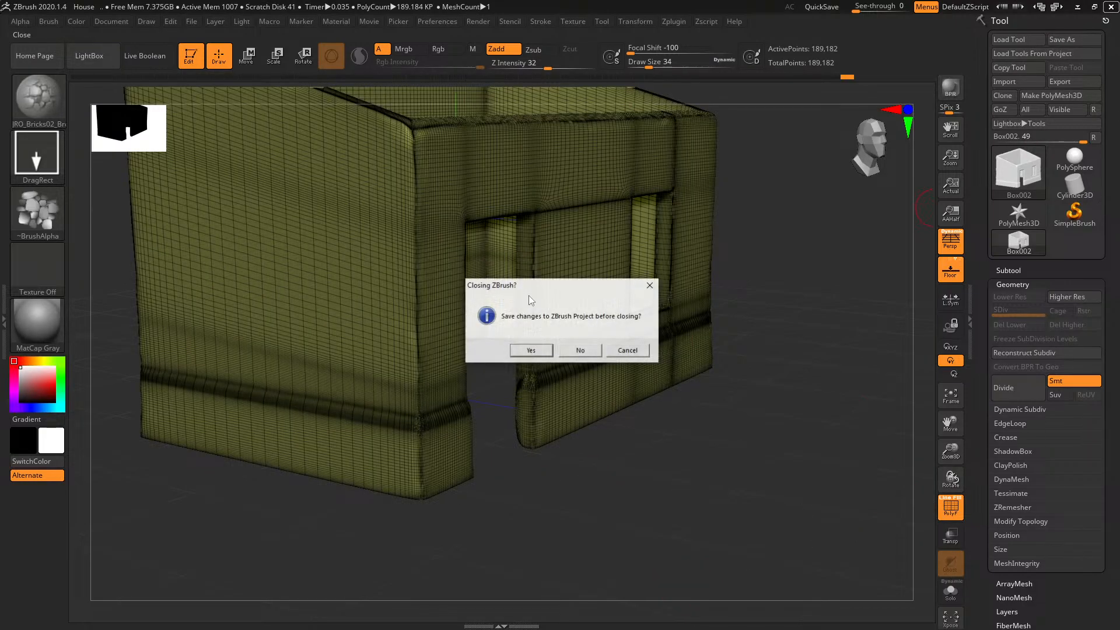
pyautogui.click(579, 350)
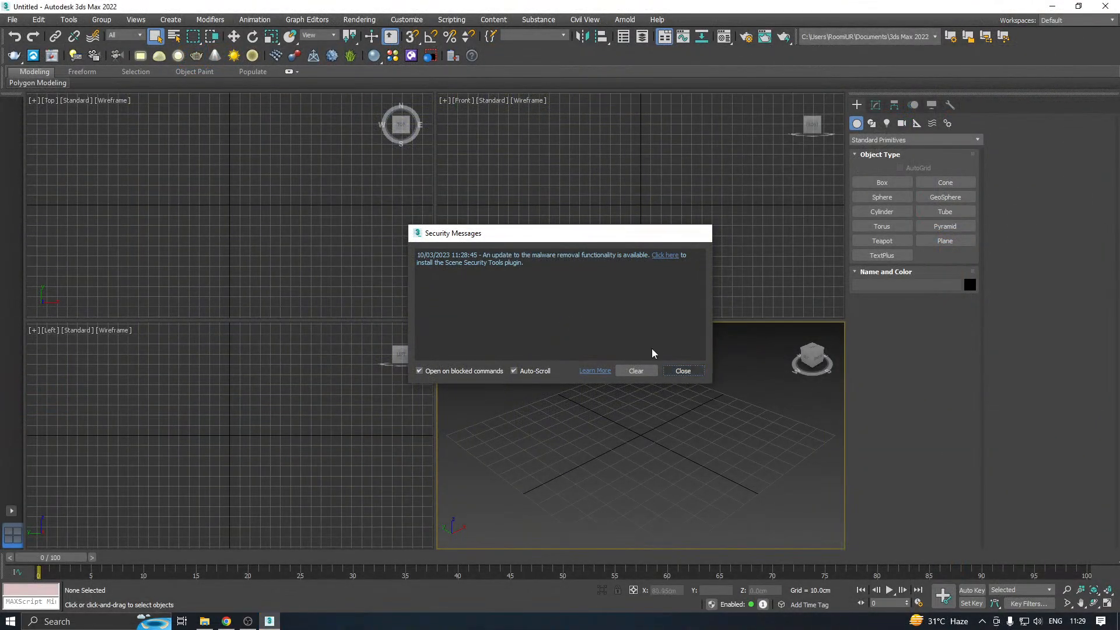
# In 3ds Max, dismiss the security messages, open the recent Village.max scene, and exit isolation to show all objects
pyautogui.click(683, 371)
pyautogui.click(14, 20)
pyautogui.moveTo(35, 77)
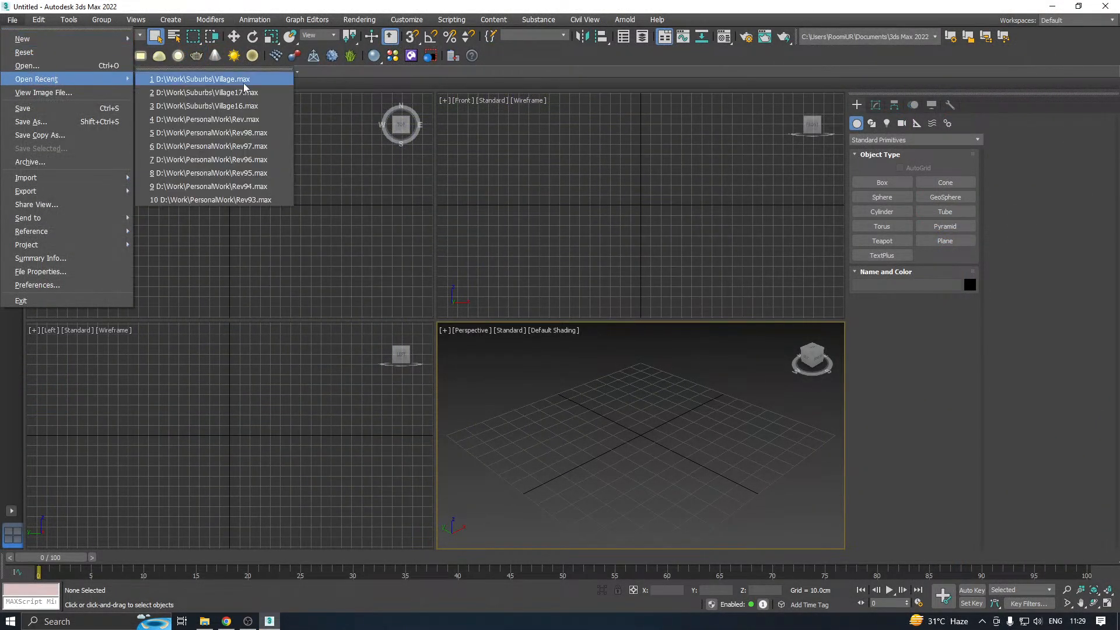
pyautogui.click(253, 82)
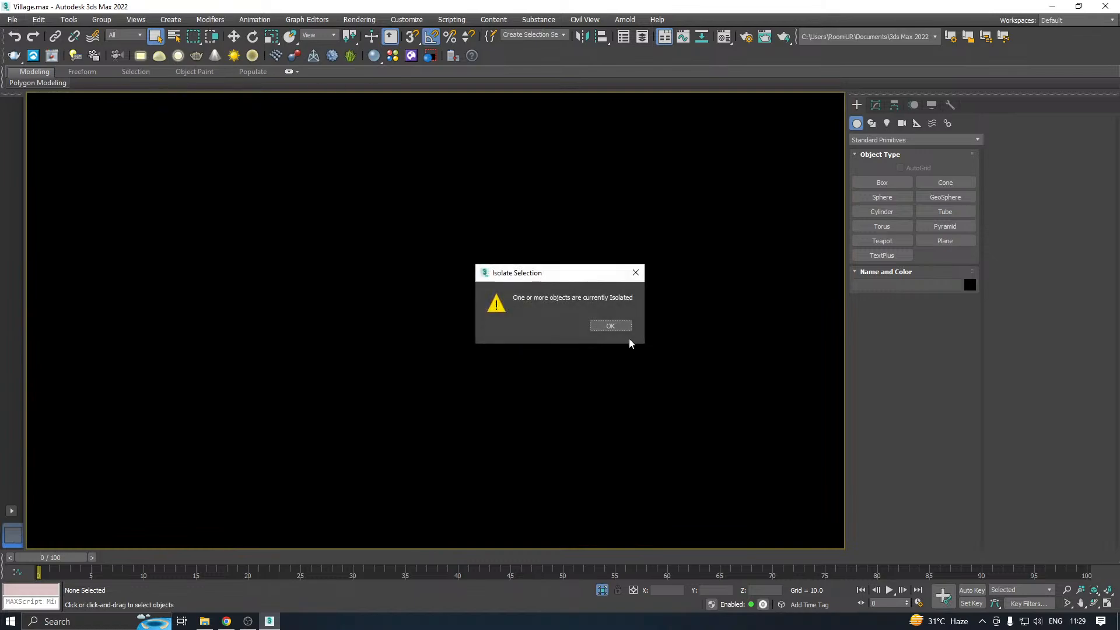
pyautogui.click(610, 328)
pyautogui.click(602, 590)
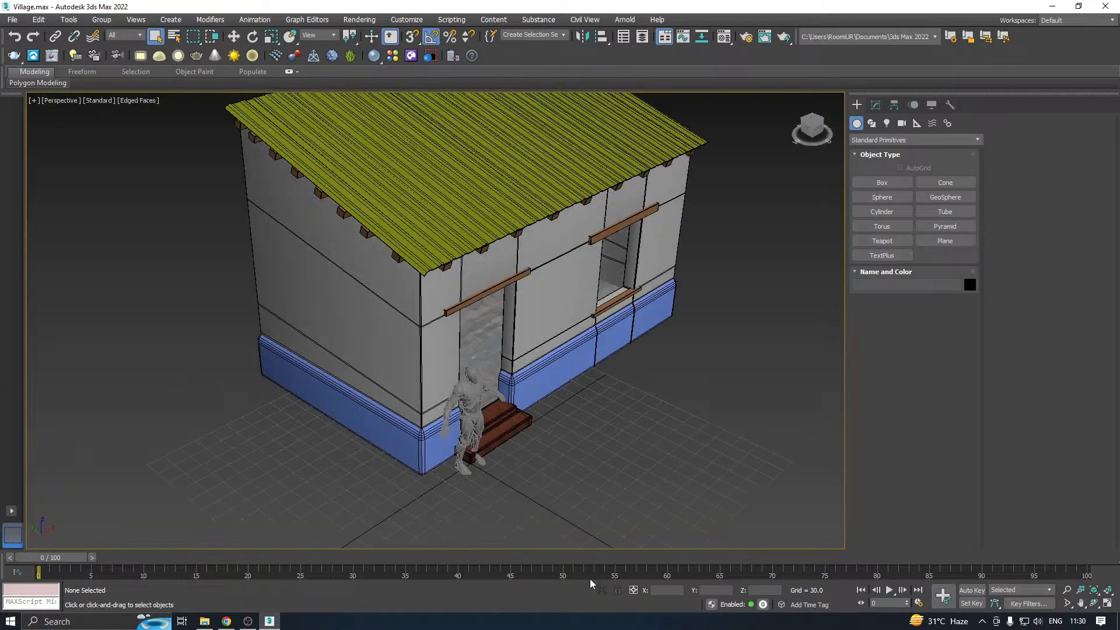
# Group all the house parts as Group001 and move the group about 2190 units along X, away from the character
pyautogui.scroll(-3, 409, 408)
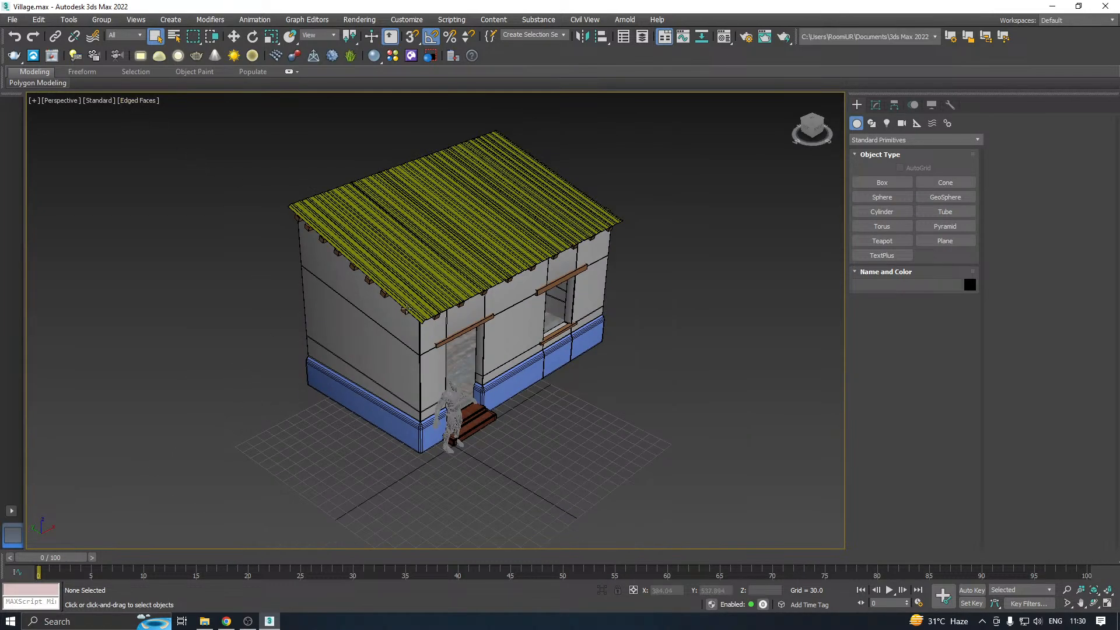
pyautogui.moveTo(651, 442); pyautogui.dragTo(716, 517)
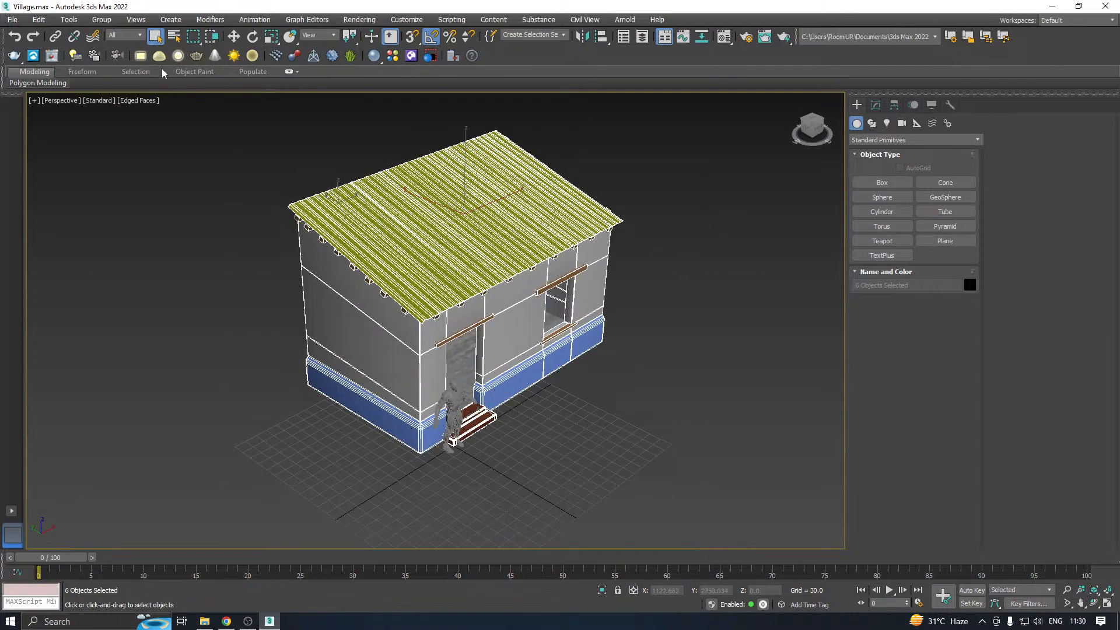
pyautogui.click(101, 19)
pyautogui.click(111, 35)
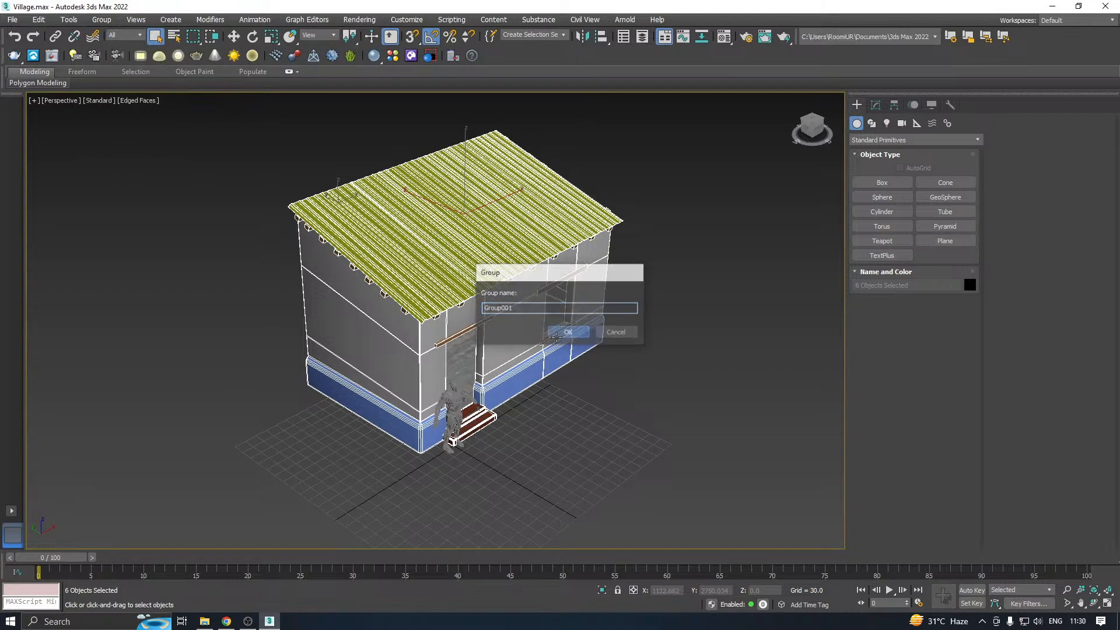
pyautogui.click(569, 327)
pyautogui.press('w')
pyautogui.moveTo(512, 268); pyautogui.dragTo(889, 110)
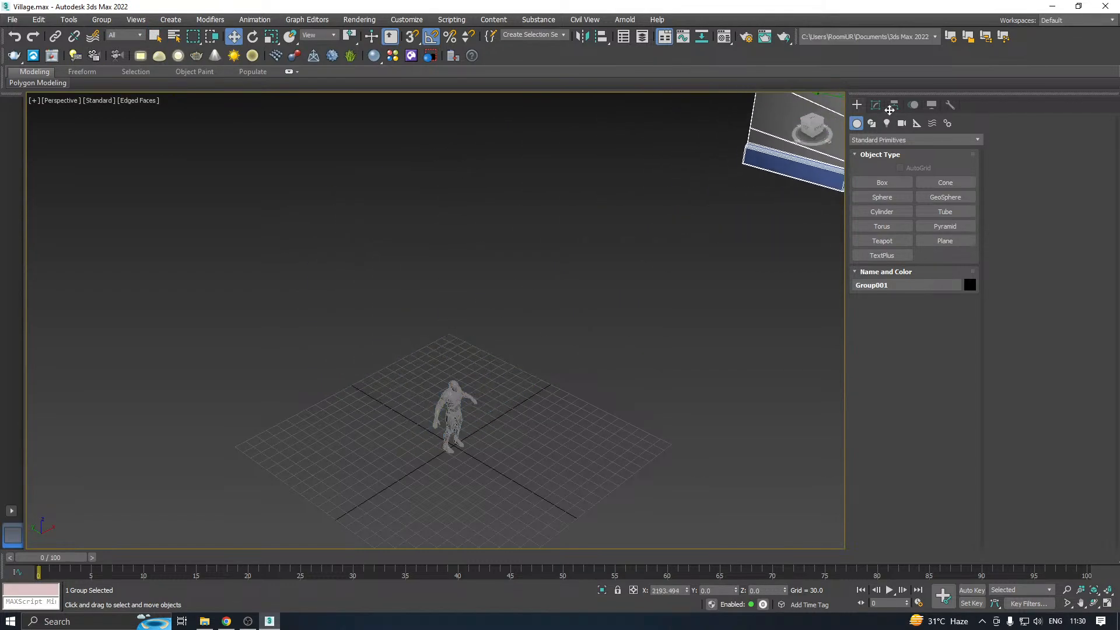
# Import HouseL.OBJ from New folder (23) into the scene and place it near the grid's centre
pyautogui.click(204, 621)
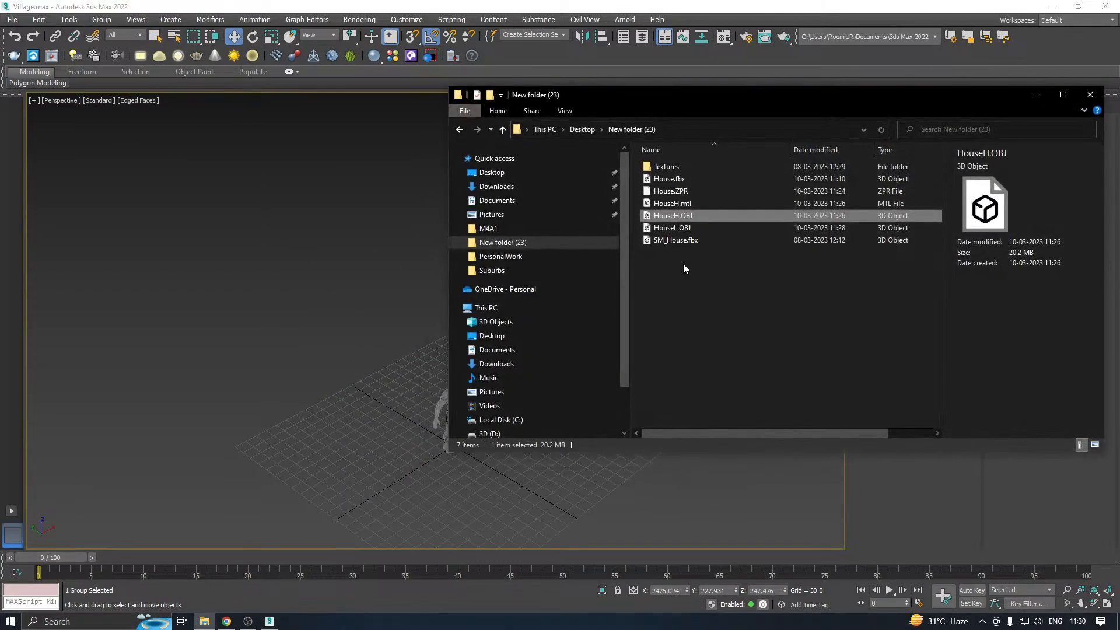
pyautogui.click(675, 229)
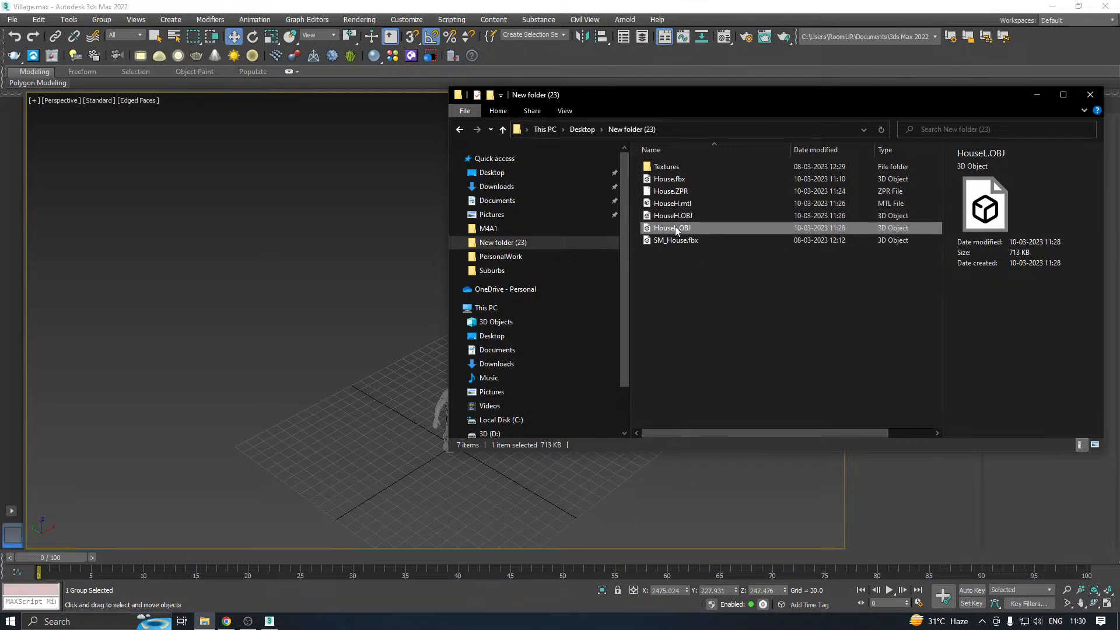
pyautogui.moveTo(675, 231); pyautogui.dragTo(368, 447)
pyautogui.moveTo(418, 433); pyautogui.dragTo(419, 433)
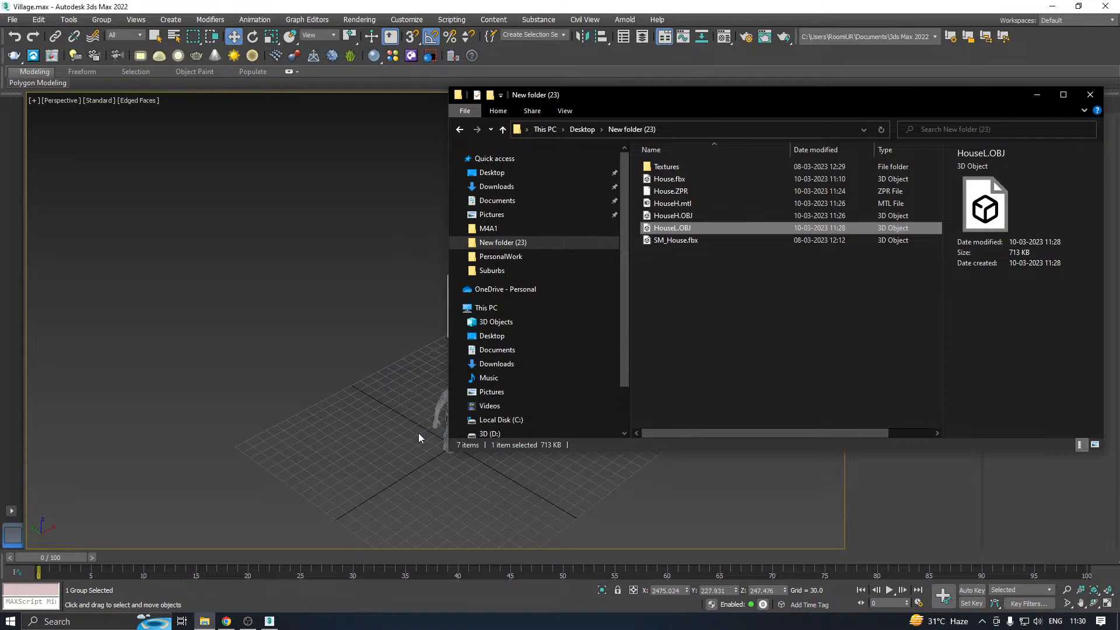
pyautogui.click(369, 542)
# Move the imported low-poly house to about X -176, Y -65 so the character stands at its doorway
pyautogui.press('w')
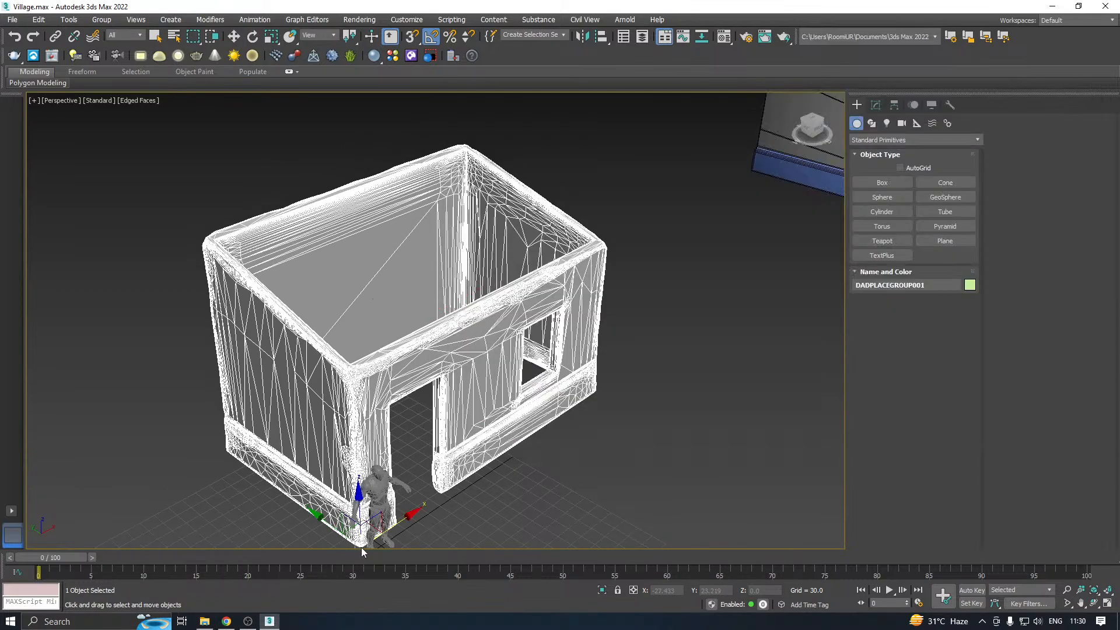
pyautogui.moveTo(370, 540); pyautogui.dragTo(465, 381, button='middle')
pyautogui.moveTo(484, 377); pyautogui.dragTo(421, 432)
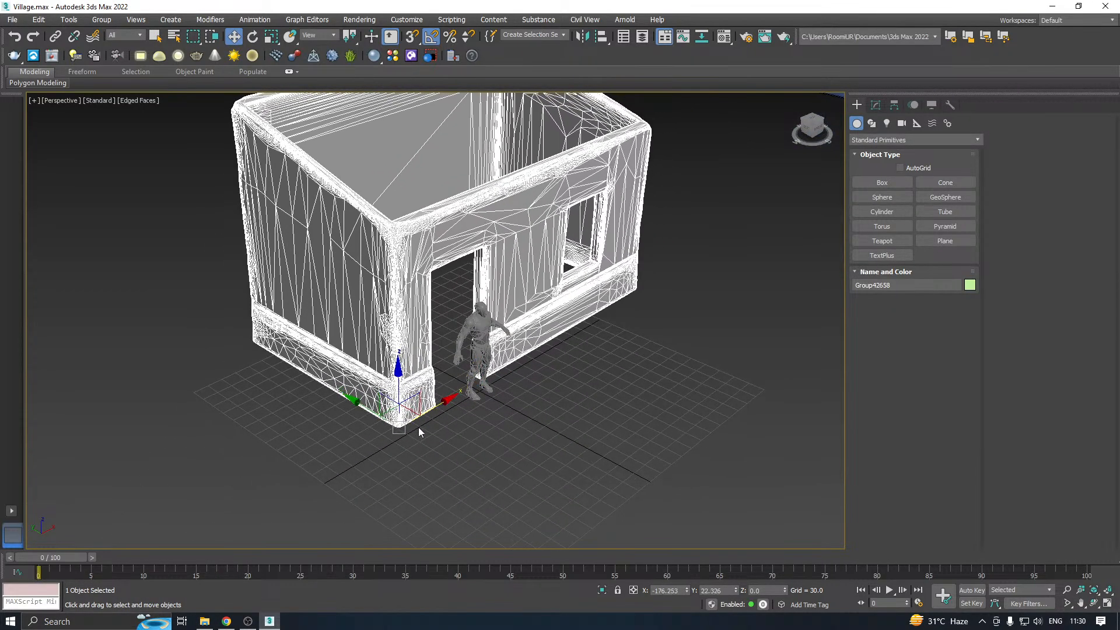
pyautogui.moveTo(358, 406); pyautogui.dragTo(387, 435)
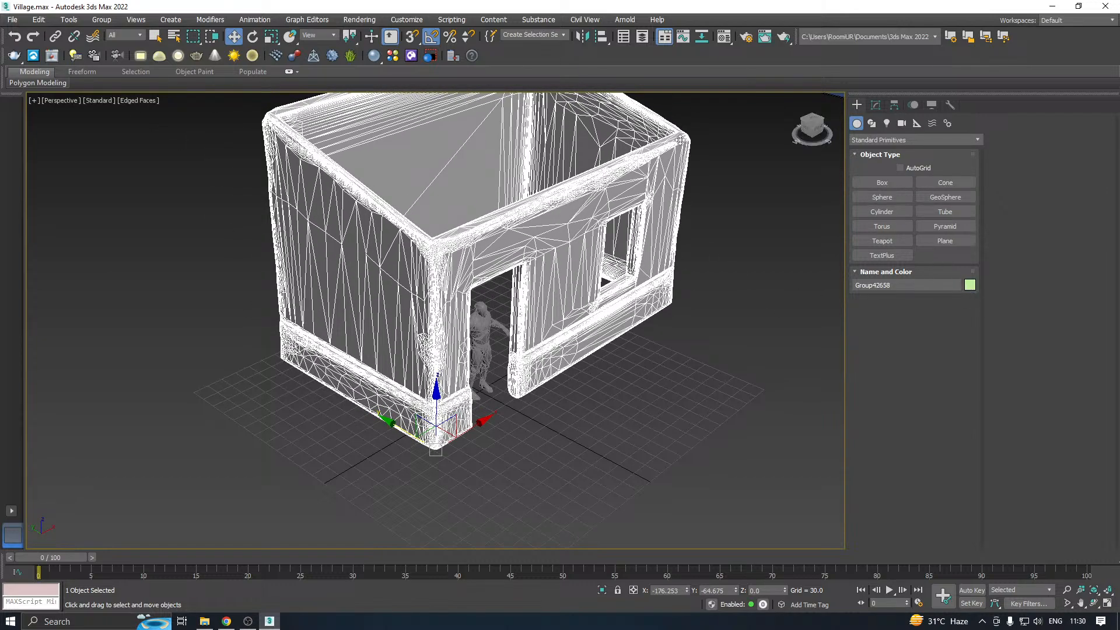
# Inspect the HouseL_default material, and set the imported low-poly house's object color to black
pyautogui.press('m')
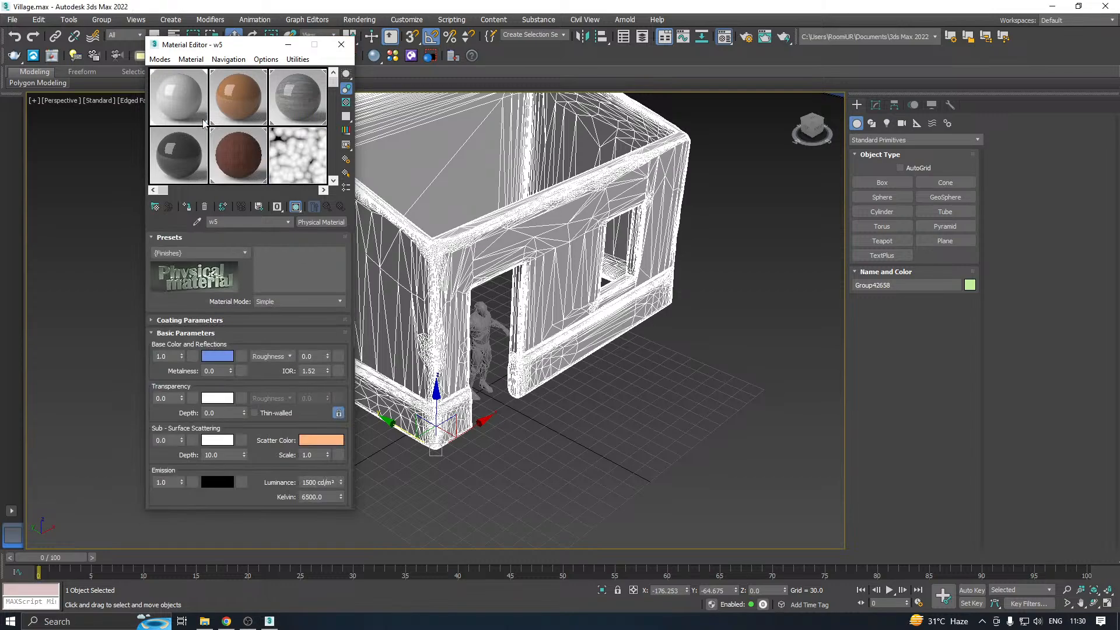
pyautogui.click(185, 104)
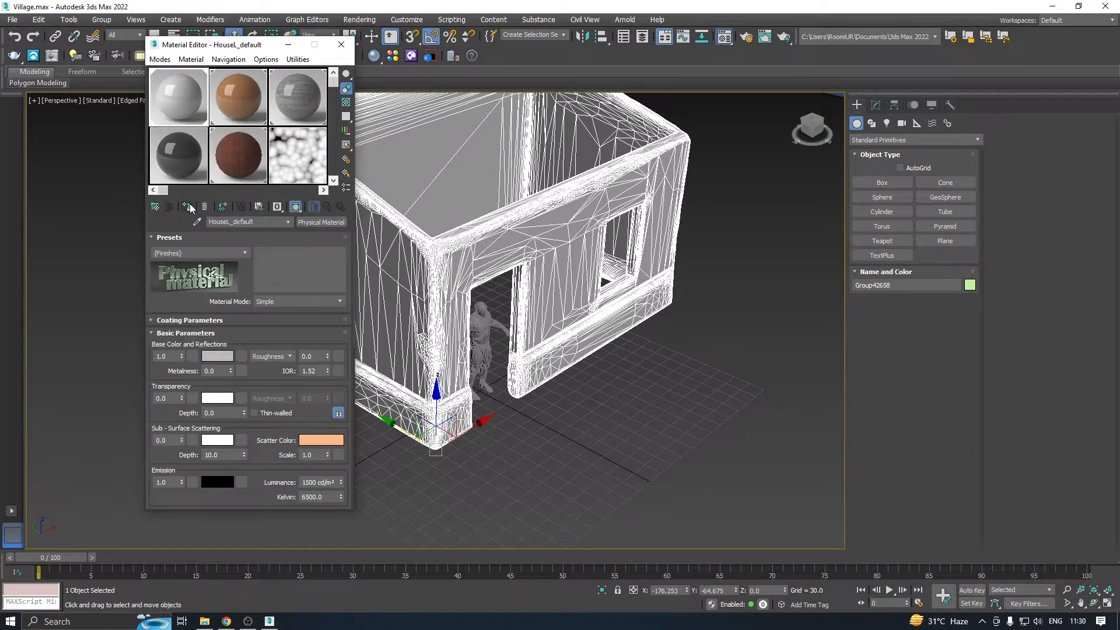
pyautogui.click(341, 44)
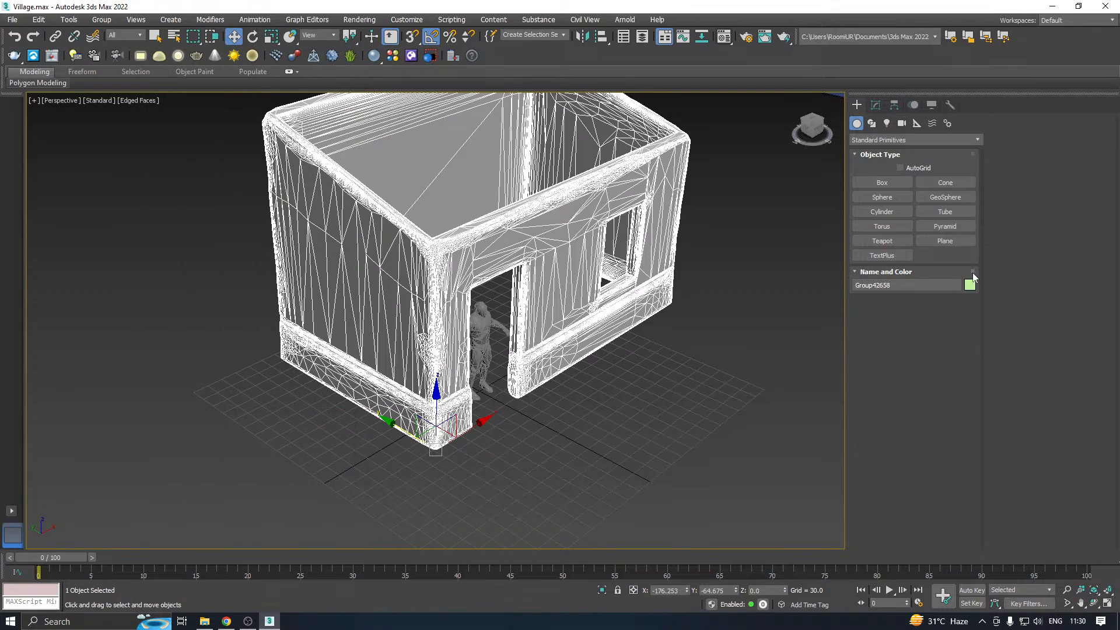
pyautogui.click(969, 285)
pyautogui.click(650, 337)
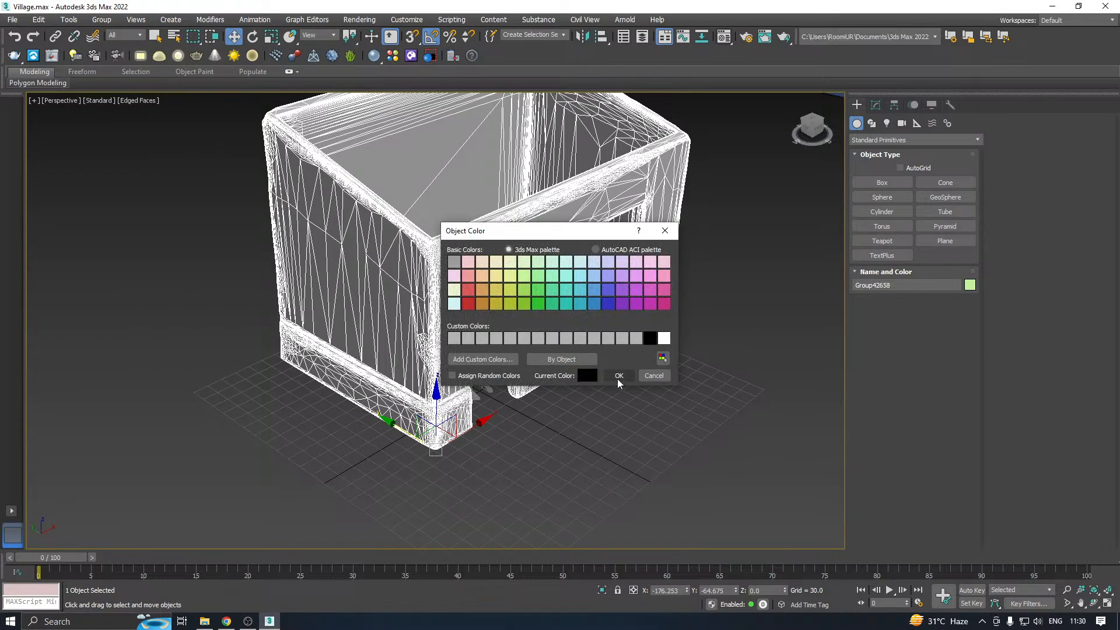
pyautogui.click(618, 375)
pyautogui.moveTo(630, 375); pyautogui.dragTo(592, 425, button='middle')
pyautogui.keyDown('alt'); pyautogui.moveTo(516, 397); pyautogui.dragTo(553, 411, button='middle'); pyautogui.keyUp('alt')
pyautogui.click(560, 446)
# Check the low-poly house's vertex and face counts in its object properties
pyautogui.click(500, 410)
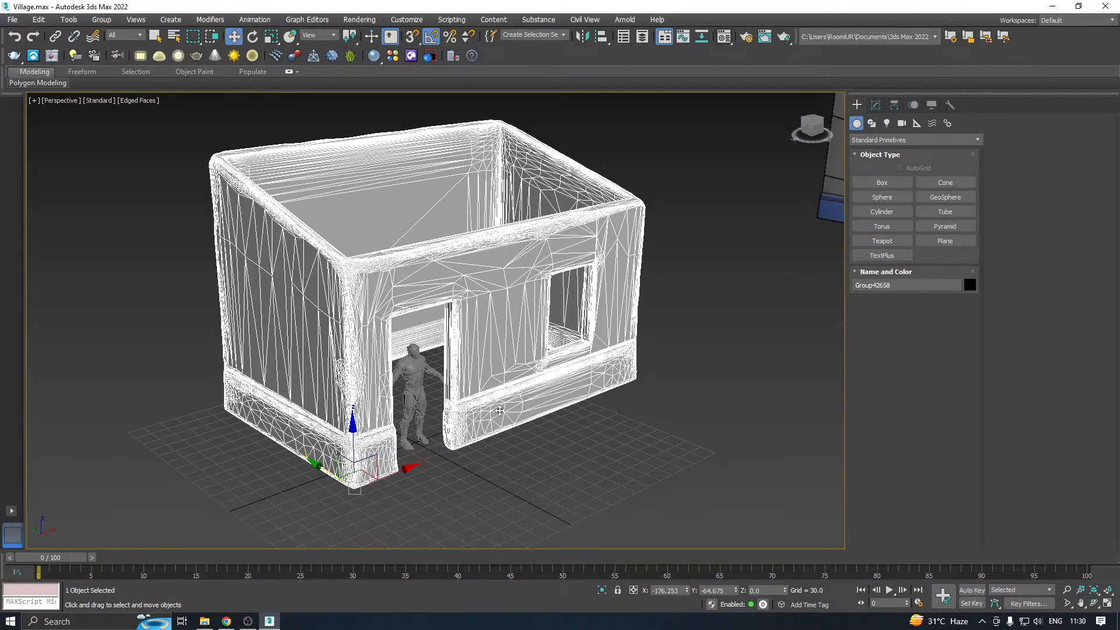
pyautogui.rightClick(494, 396)
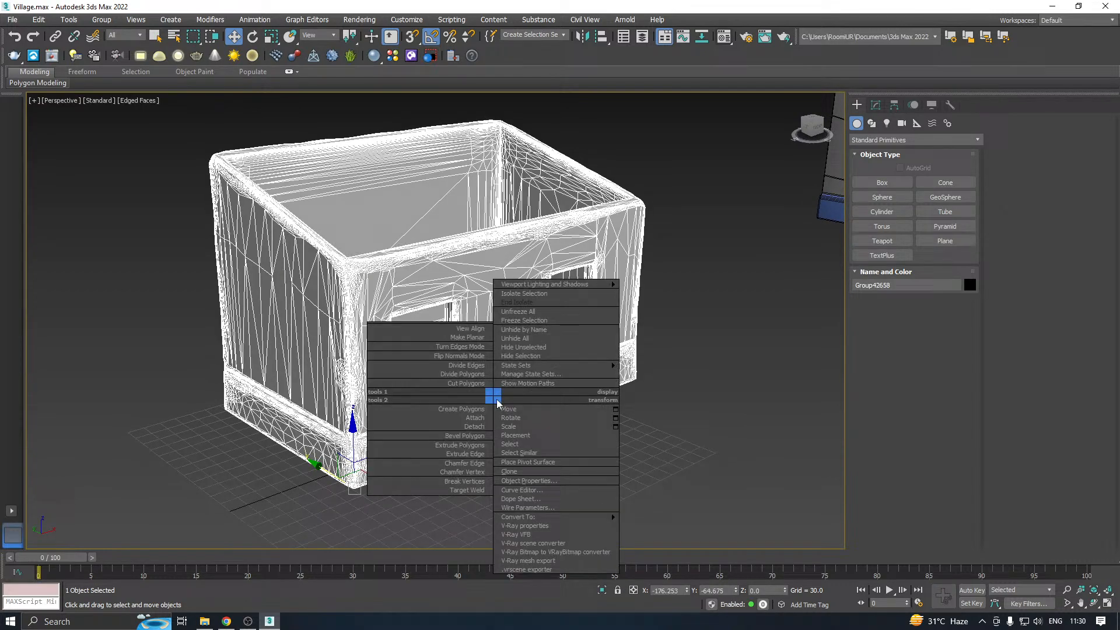
pyautogui.click(527, 480)
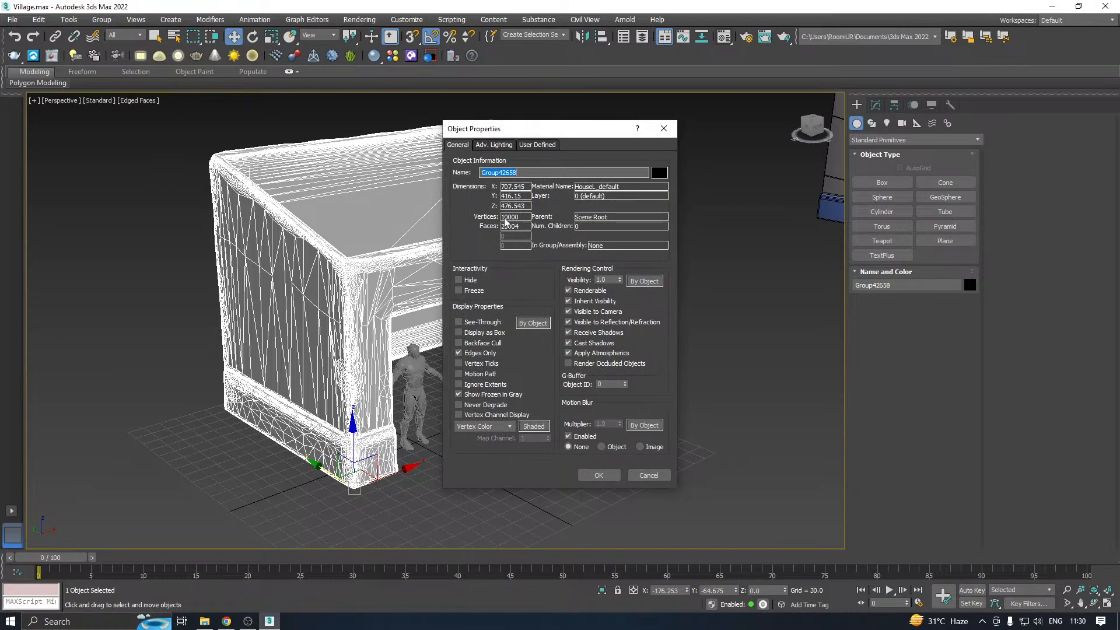
pyautogui.click(598, 476)
pyautogui.click(557, 475)
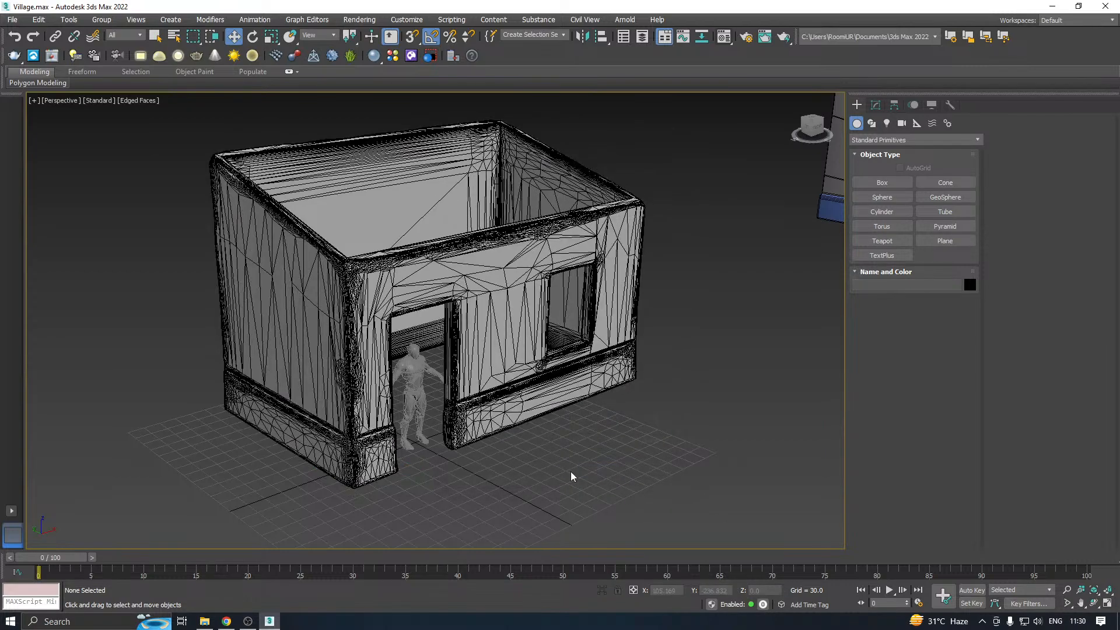
# Switch the perspective viewport from Edged Faces to Default Shading
pyautogui.scroll(3, 366, 425)
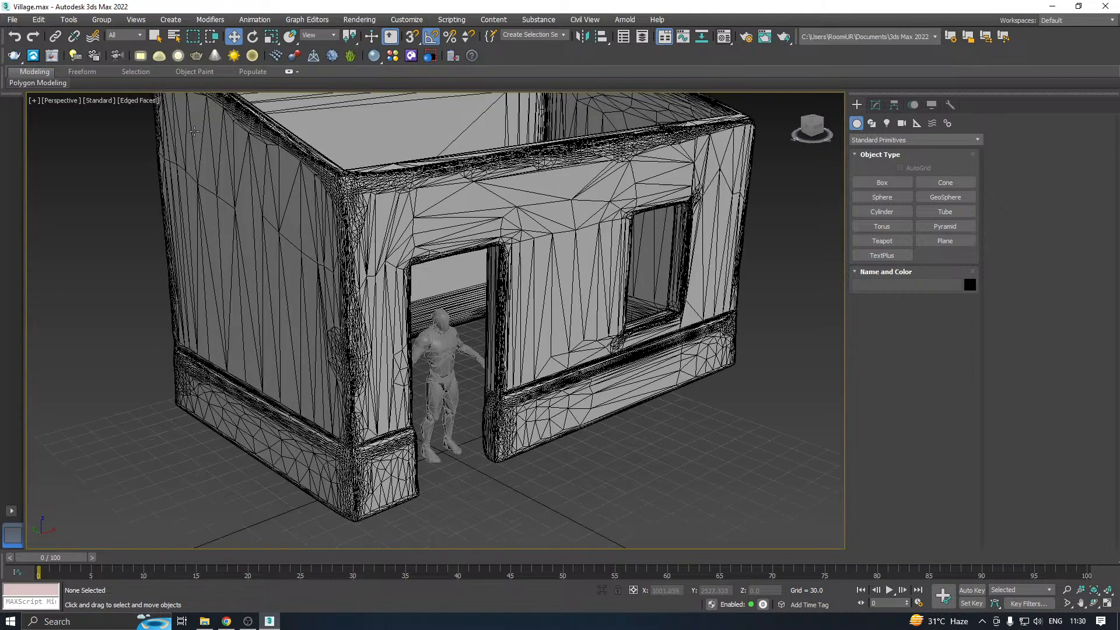
pyautogui.click(129, 103)
pyautogui.click(166, 235)
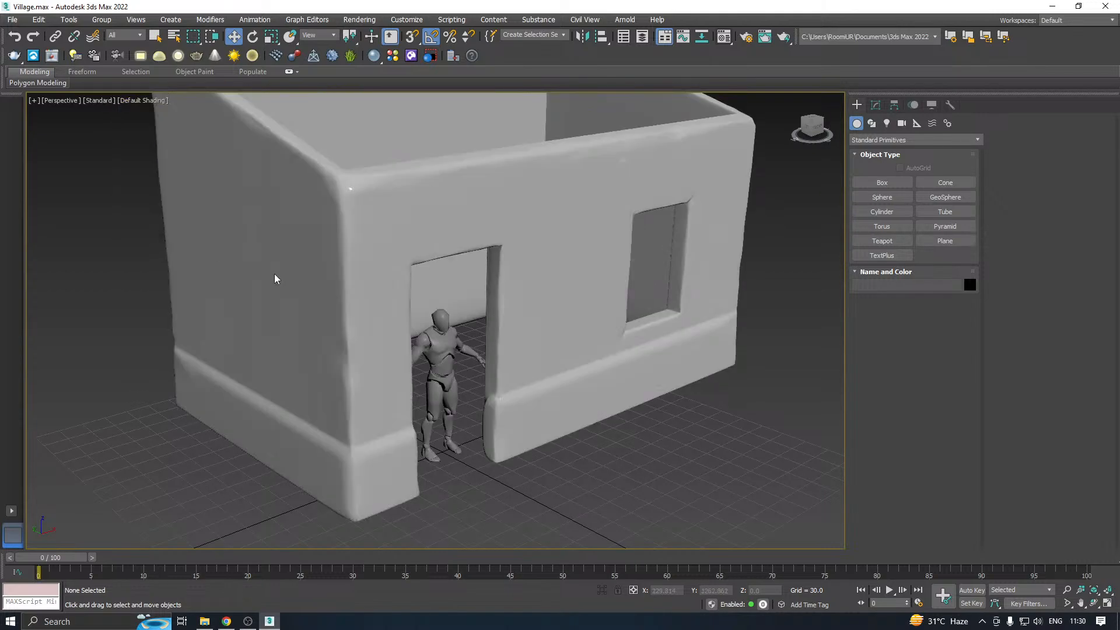
# Convert the imported low-poly house from an editable mesh to an Editable Poly
pyautogui.click(520, 304)
pyautogui.moveTo(548, 295)
pyautogui.keyDown('alt'); pyautogui.mouseDown(button='middle')
pyautogui.moveTo(492, 292)
pyautogui.moveTo(546, 303)
pyautogui.mouseUp(button='middle'); pyautogui.keyUp('alt')
pyautogui.click(875, 105)
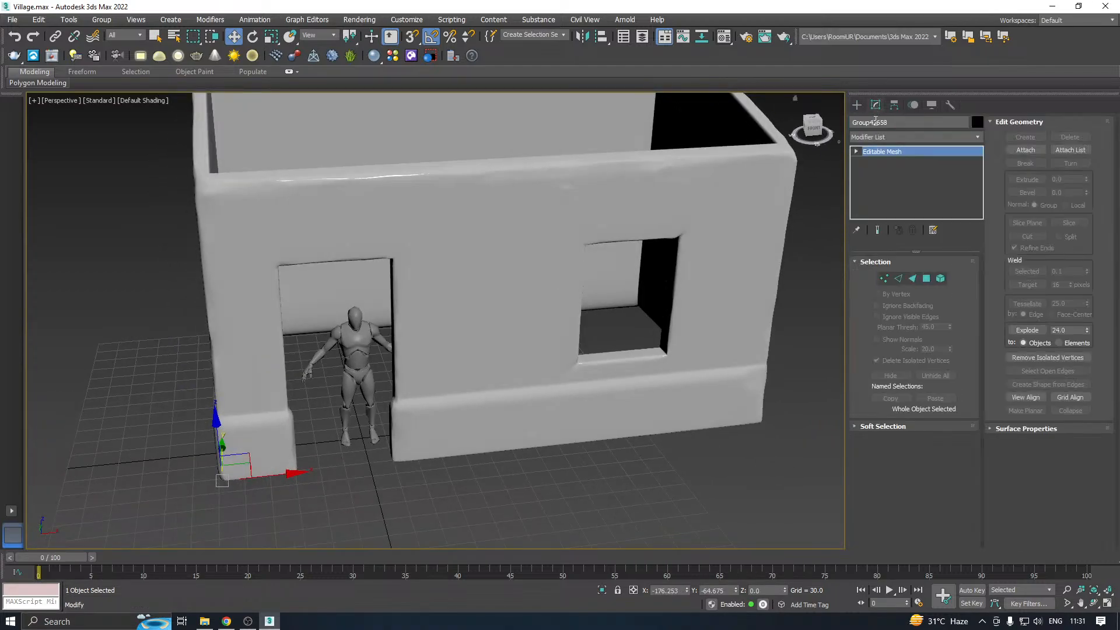
pyautogui.rightClick(892, 175)
pyautogui.click(936, 262)
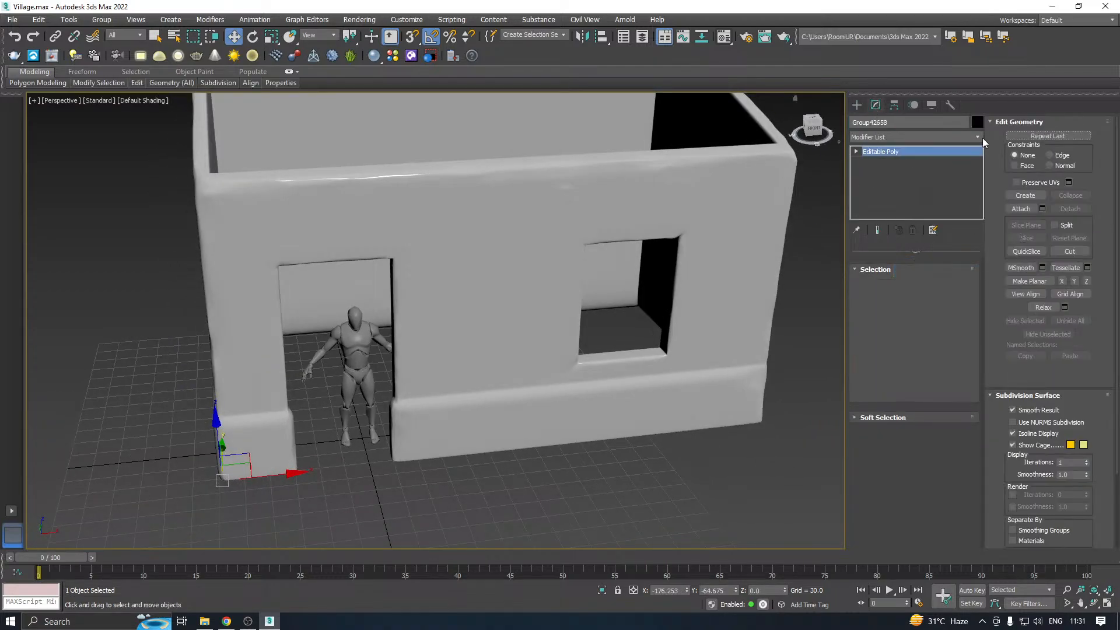
# Add an Unwrap UVW modifier to the low-poly house and inspect its UV layout in the UV editor
pyautogui.click(977, 137)
pyautogui.moveTo(978, 225); pyautogui.dragTo(975, 508)
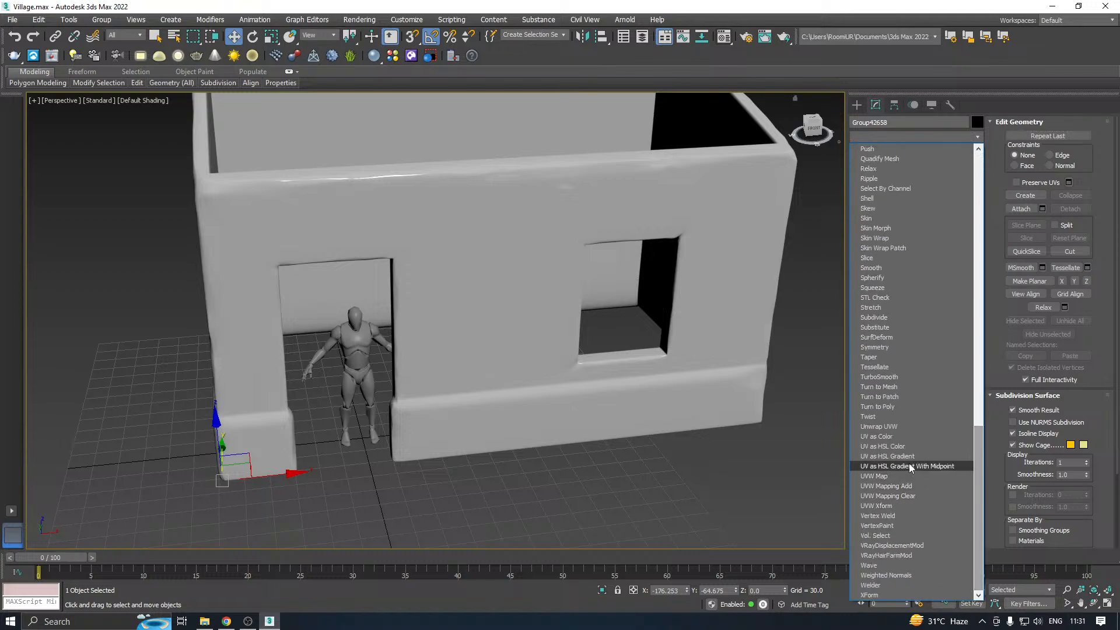
pyautogui.click(886, 426)
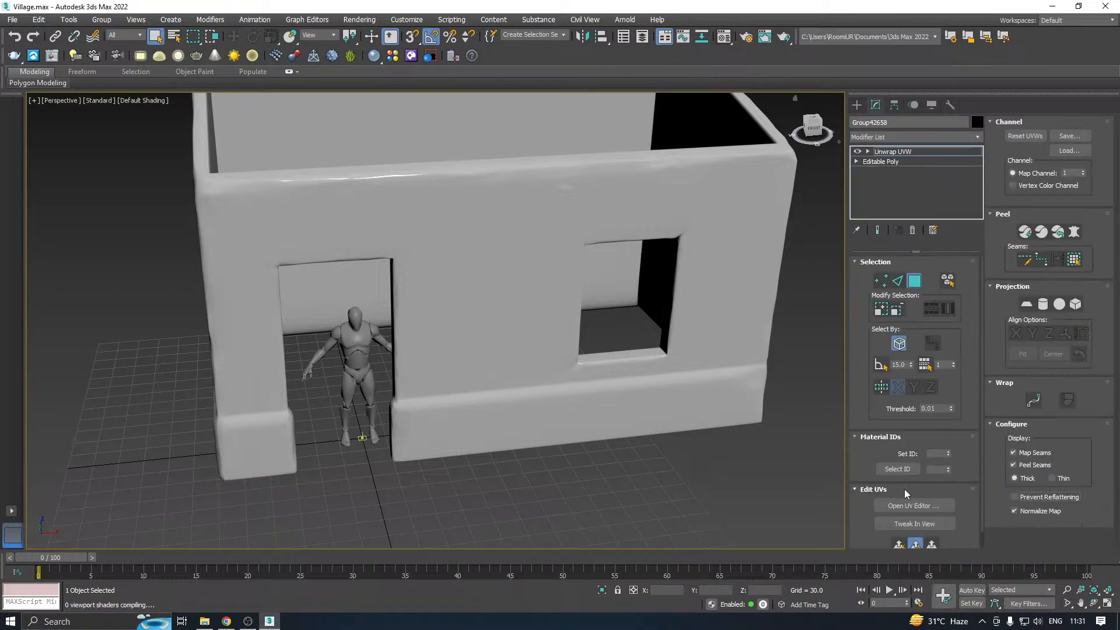
pyautogui.click(898, 507)
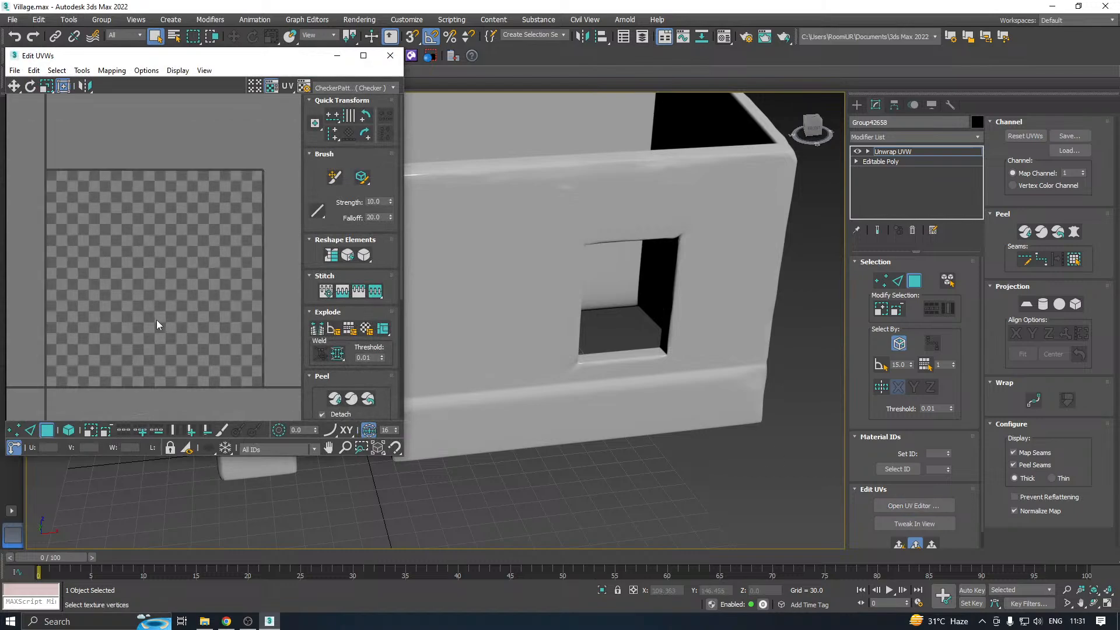
pyautogui.scroll(-3, 195, 292)
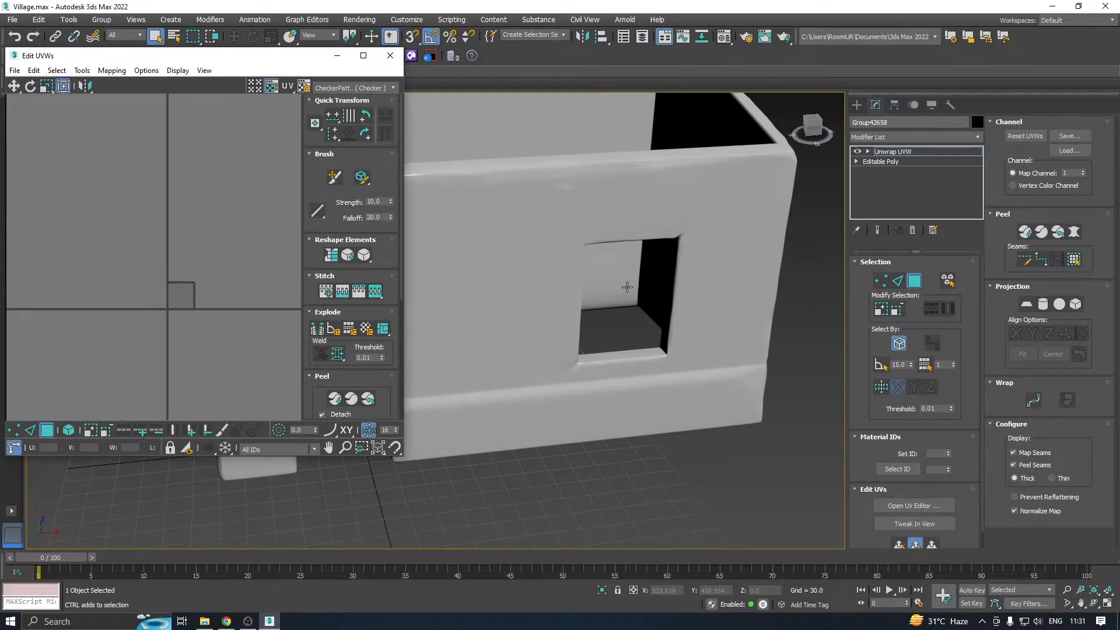
pyautogui.keyDown('alt'); pyautogui.moveTo(693, 280); pyautogui.dragTo(615, 275, button='middle'); pyautogui.keyUp('alt')
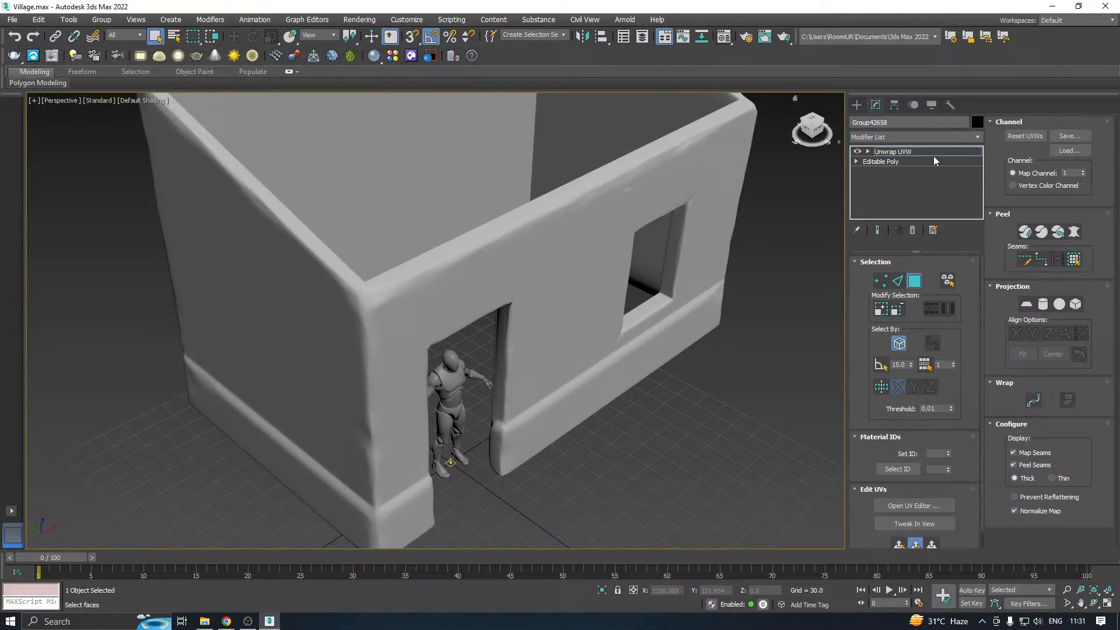
# Leave the face selection level and move the low-poly house about 2114 units along X onto the original house group
pyautogui.click(927, 153)
pyautogui.scroll(-2, 449, 328)
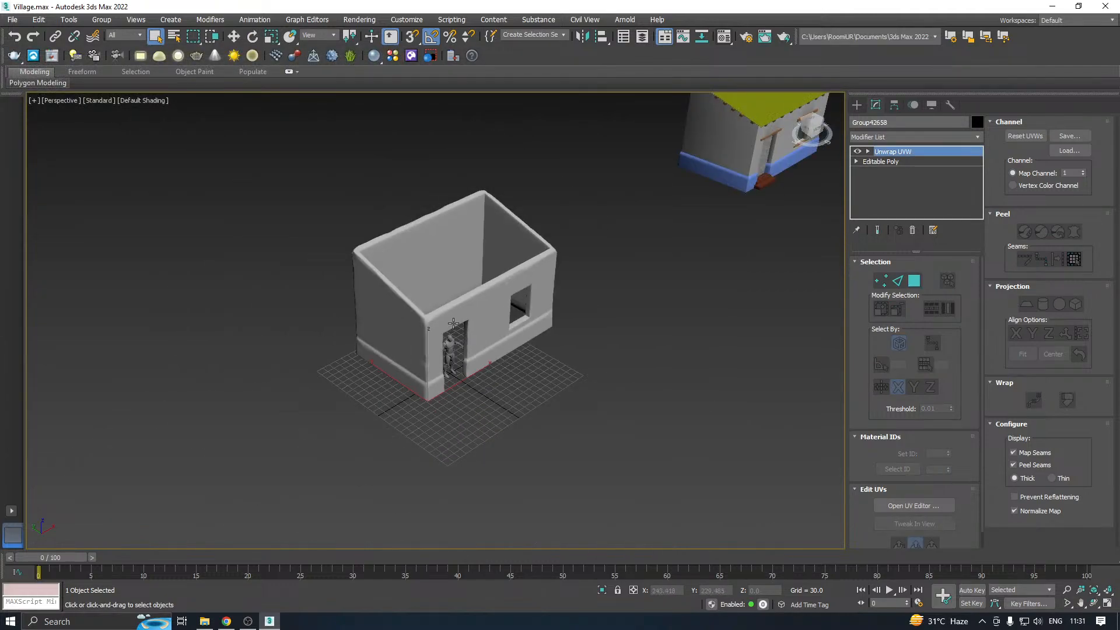
pyautogui.press('w')
pyautogui.moveTo(467, 379); pyautogui.dragTo(798, 170)
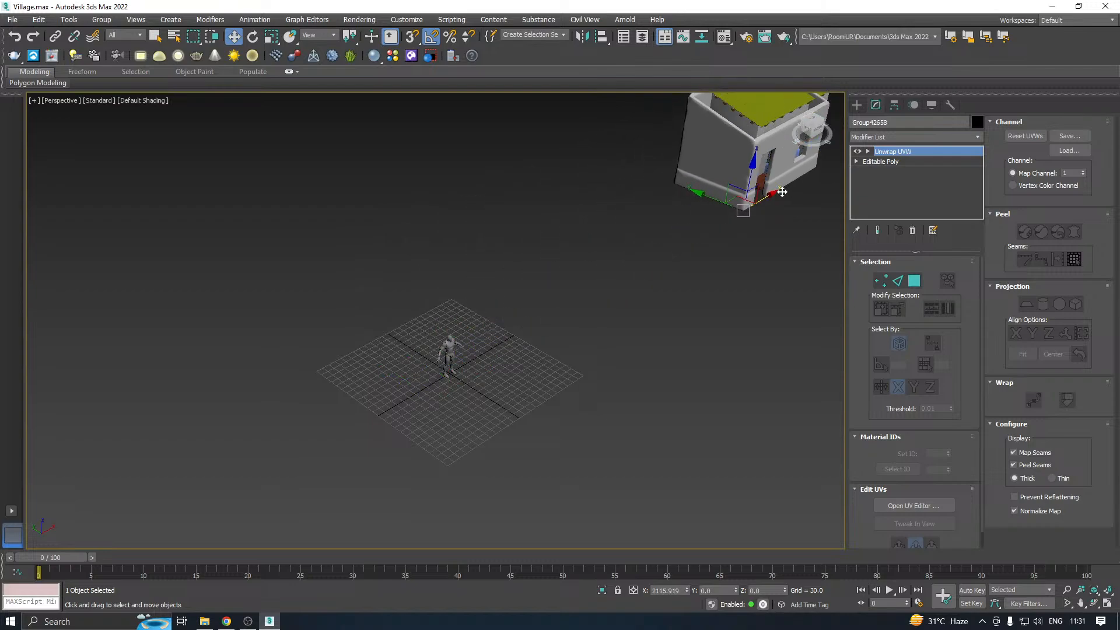
# Import HouseH.OBJ from New folder (23) and position it over the grid at about X -106, Y -102
pyautogui.click(206, 621)
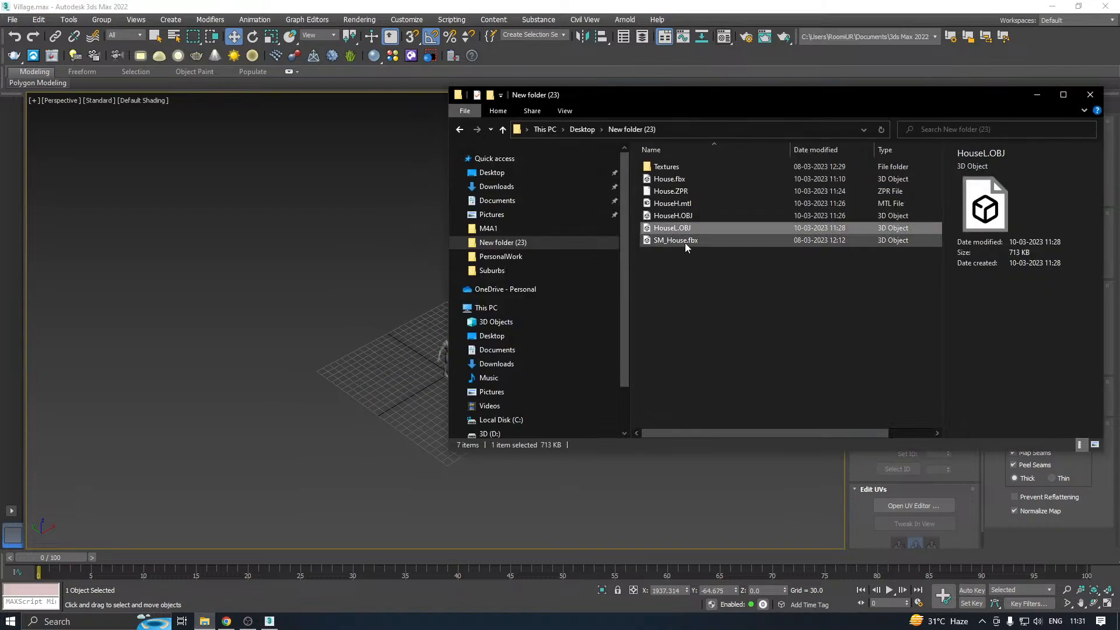
pyautogui.moveTo(672, 216); pyautogui.dragTo(391, 407)
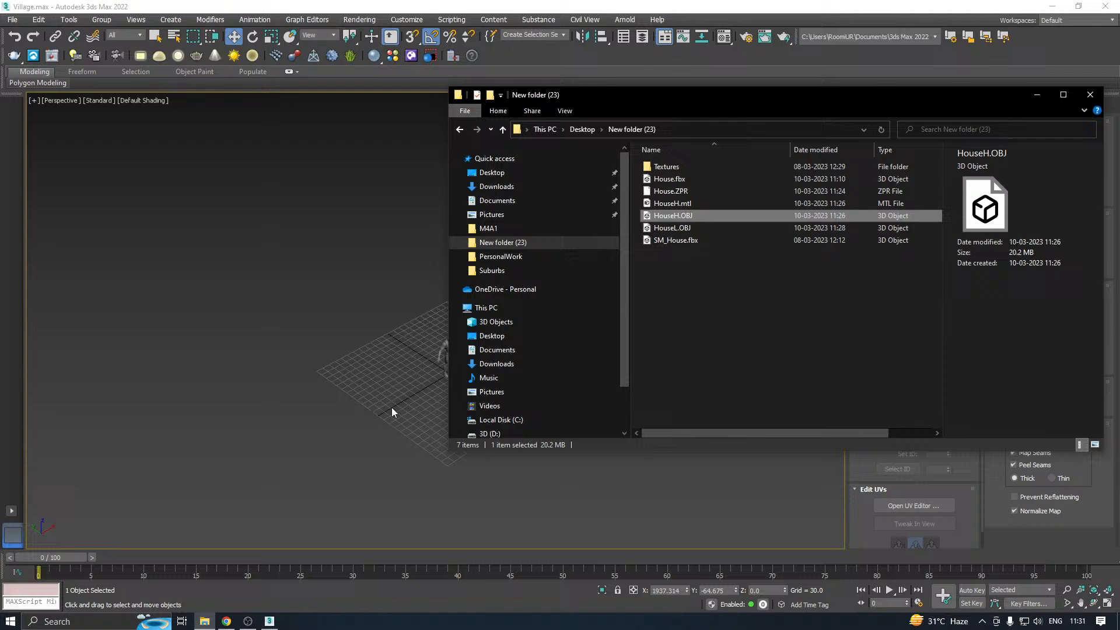
pyautogui.click(425, 380)
pyautogui.moveTo(456, 358); pyautogui.dragTo(280, 471)
pyautogui.moveTo(325, 469); pyautogui.dragTo(460, 293, button='middle')
pyautogui.moveTo(381, 240); pyautogui.dragTo(539, 352)
pyautogui.moveTo(761, 195); pyautogui.dragTo(606, 313, button='middle')
# Convert the high-poly house to an Editable Poly and open its UV layout through a new Unwrap UVW modifier
pyautogui.rightClick(935, 169)
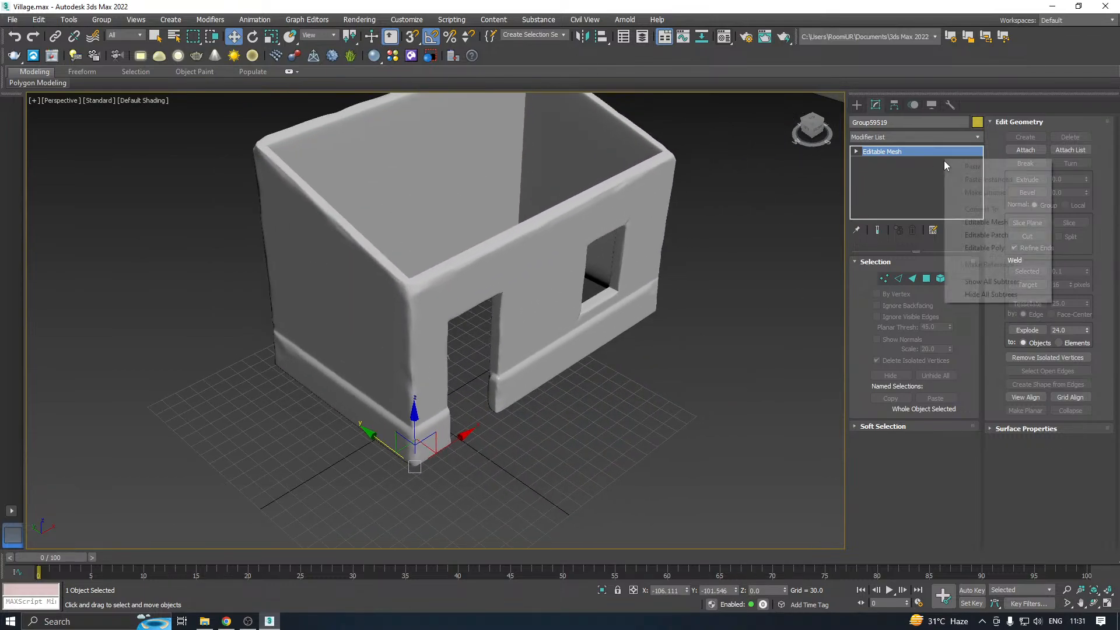
pyautogui.click(968, 248)
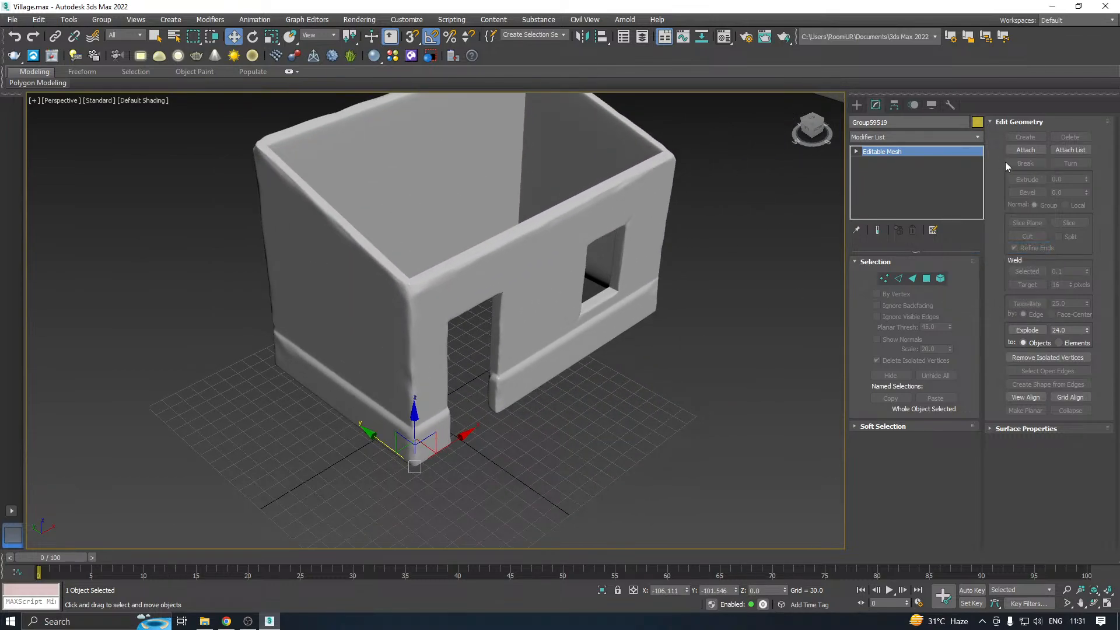
pyautogui.click(977, 137)
pyautogui.scroll(-10, 922, 408)
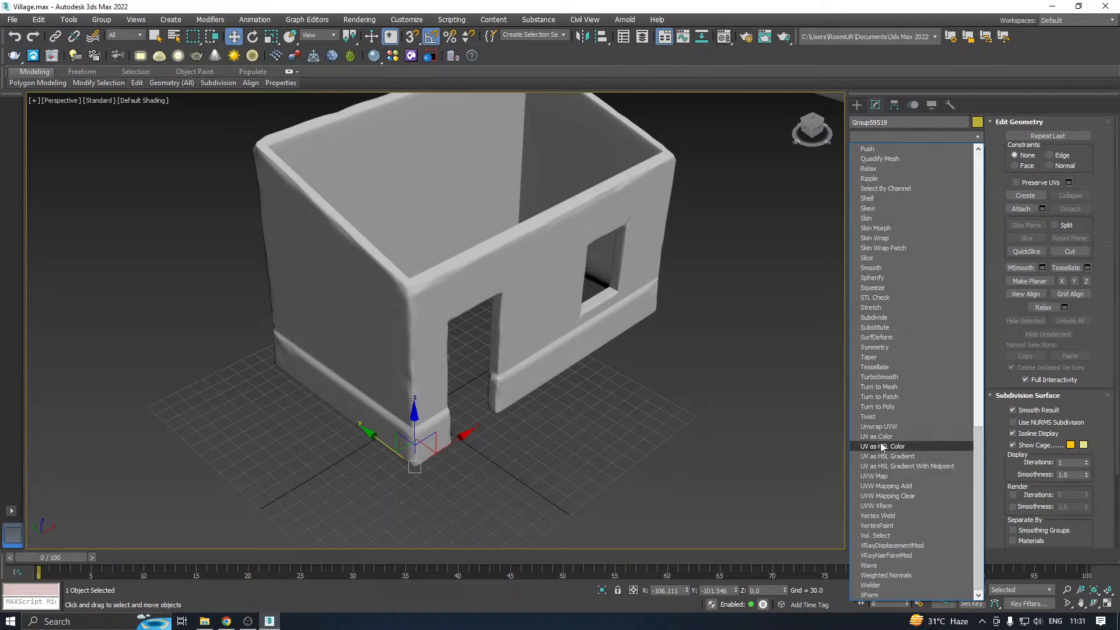
pyautogui.click(879, 427)
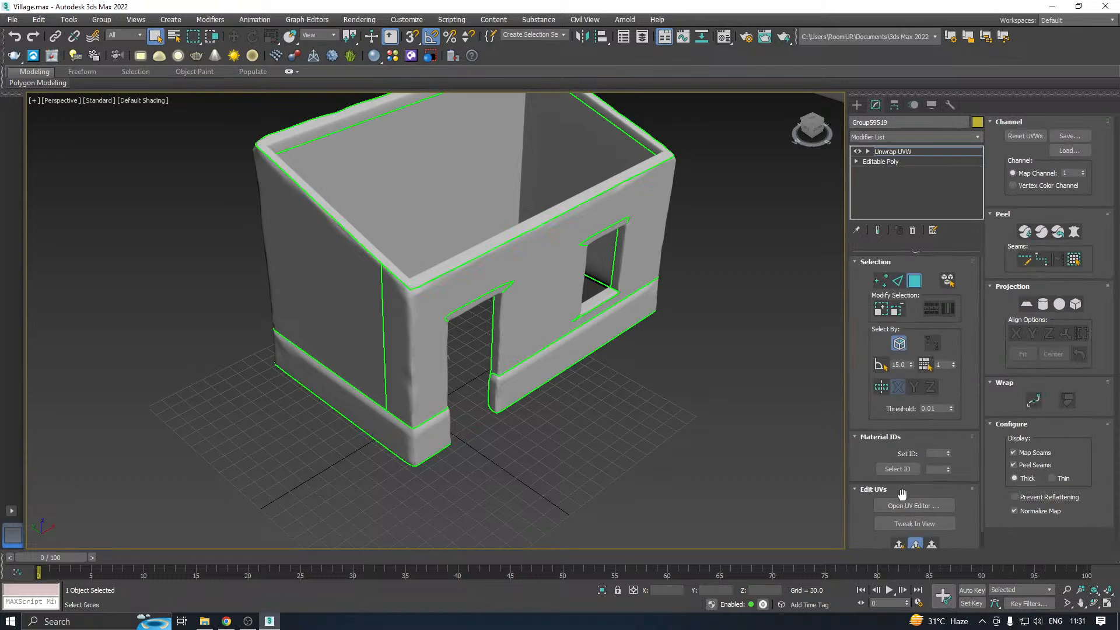
pyautogui.click(901, 505)
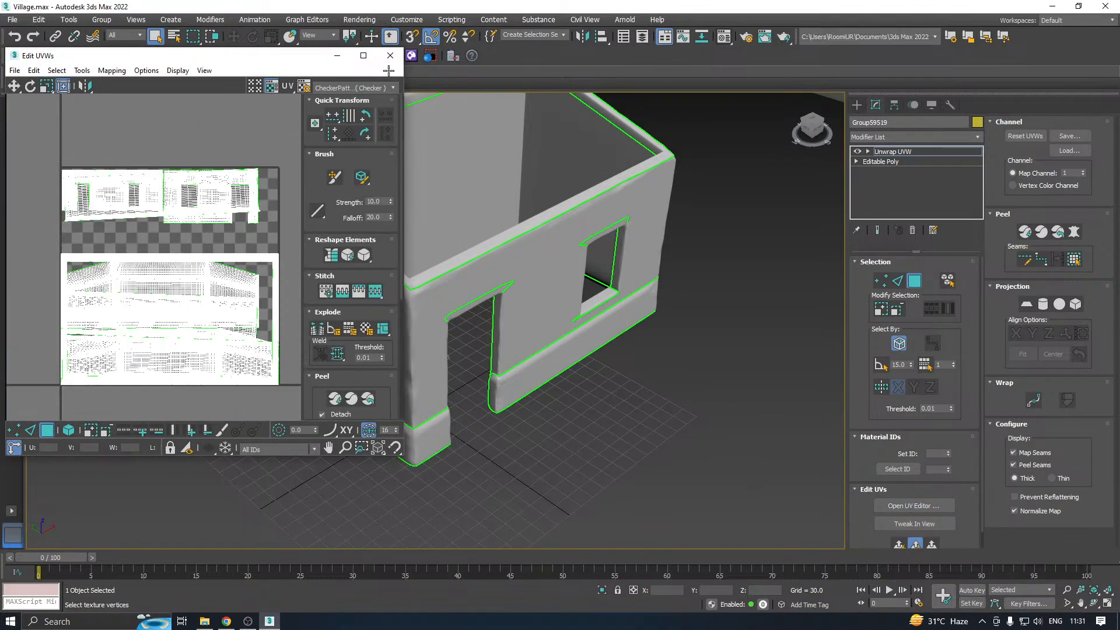
# Preview the wall UVs with the Map #7 (HouseH.bmp) and CheckerPattern textures, and examine the checker distribution on the model
pyautogui.click(349, 88)
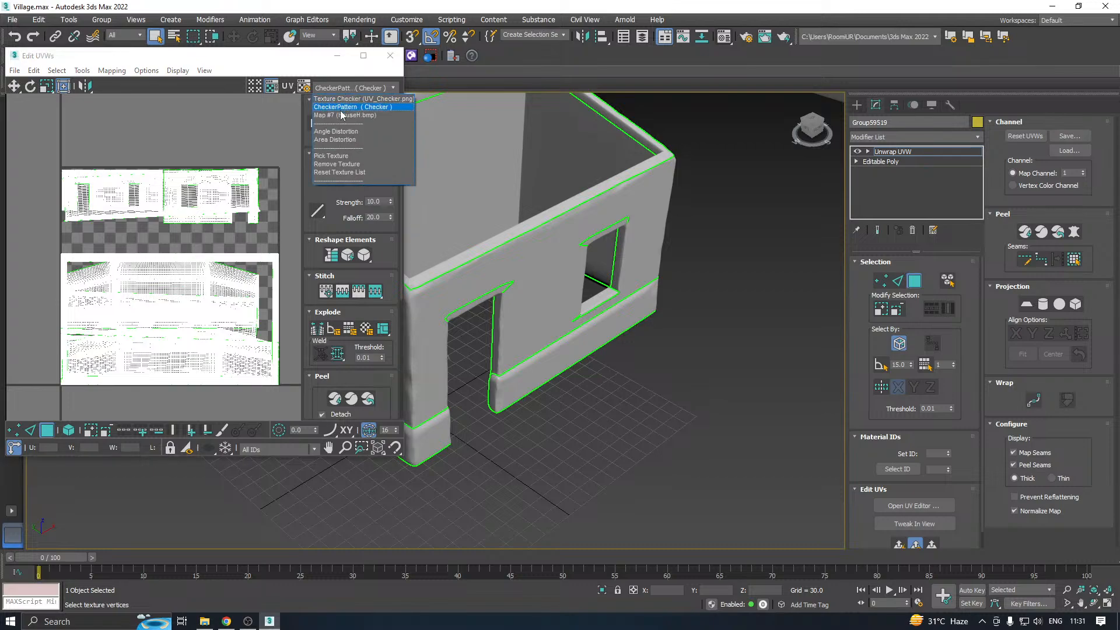
pyautogui.click(342, 115)
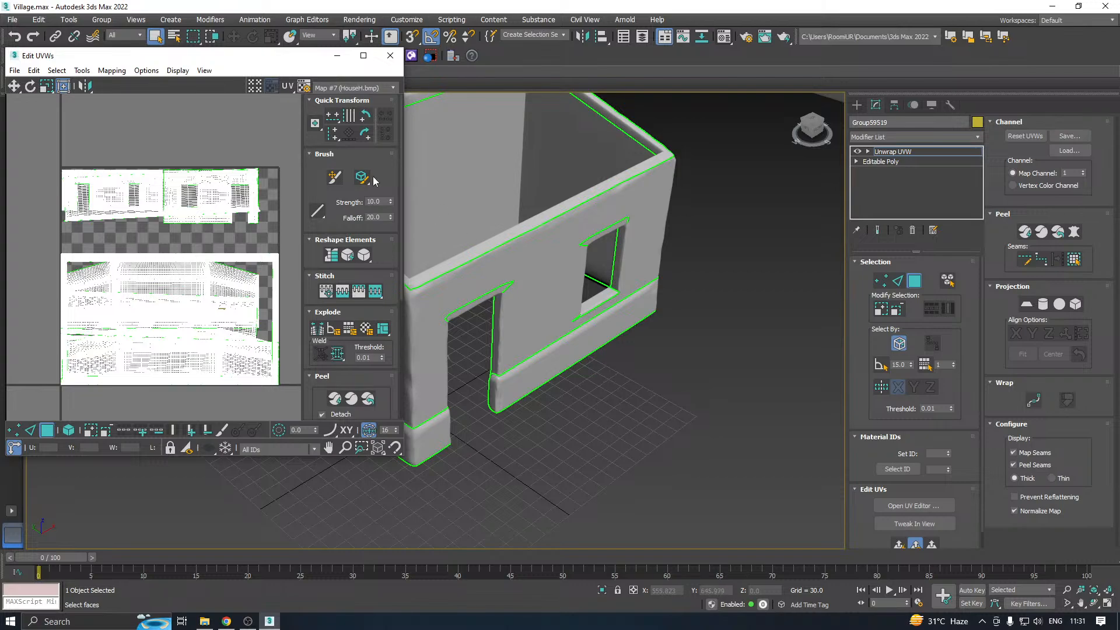
pyautogui.click(364, 90)
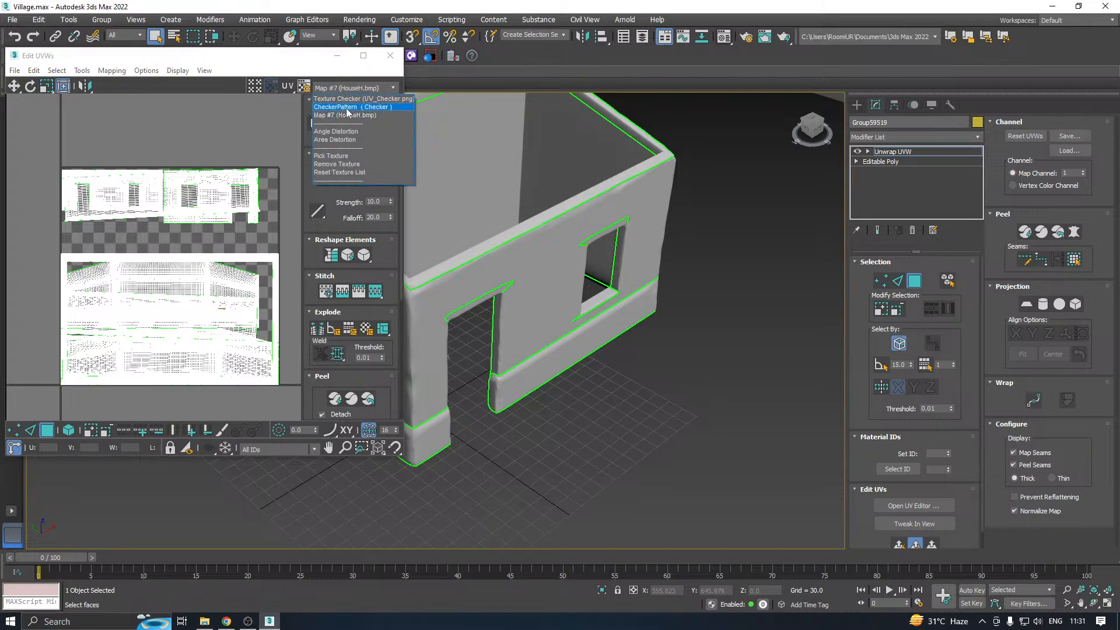
pyautogui.click(349, 107)
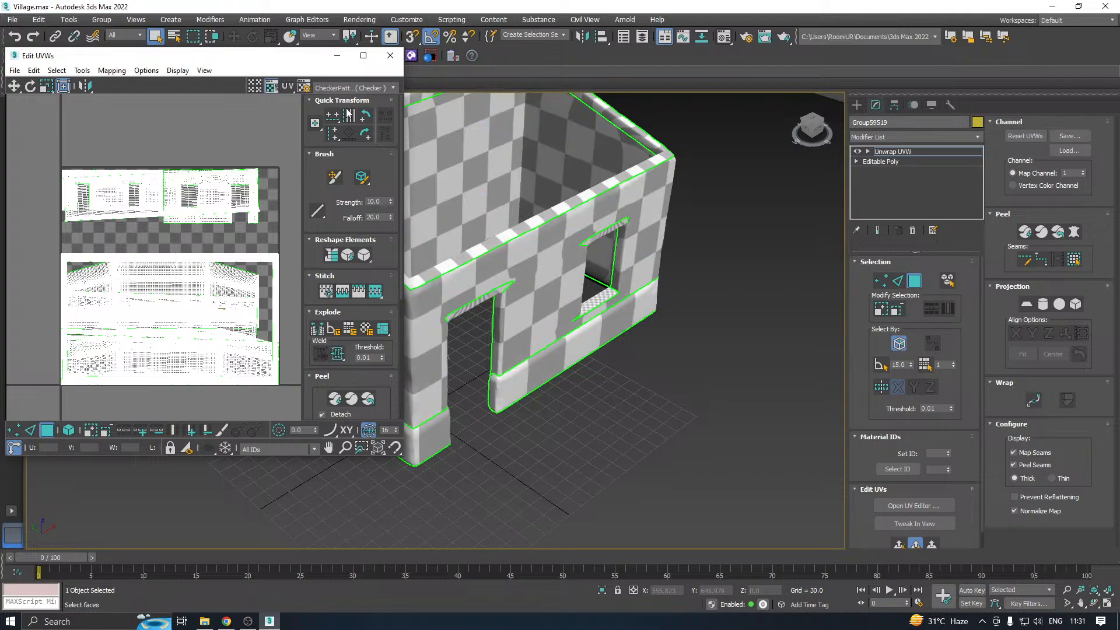
pyautogui.moveTo(513, 342); pyautogui.dragTo(550, 347, button='middle')
pyautogui.scroll(-3, 549, 347)
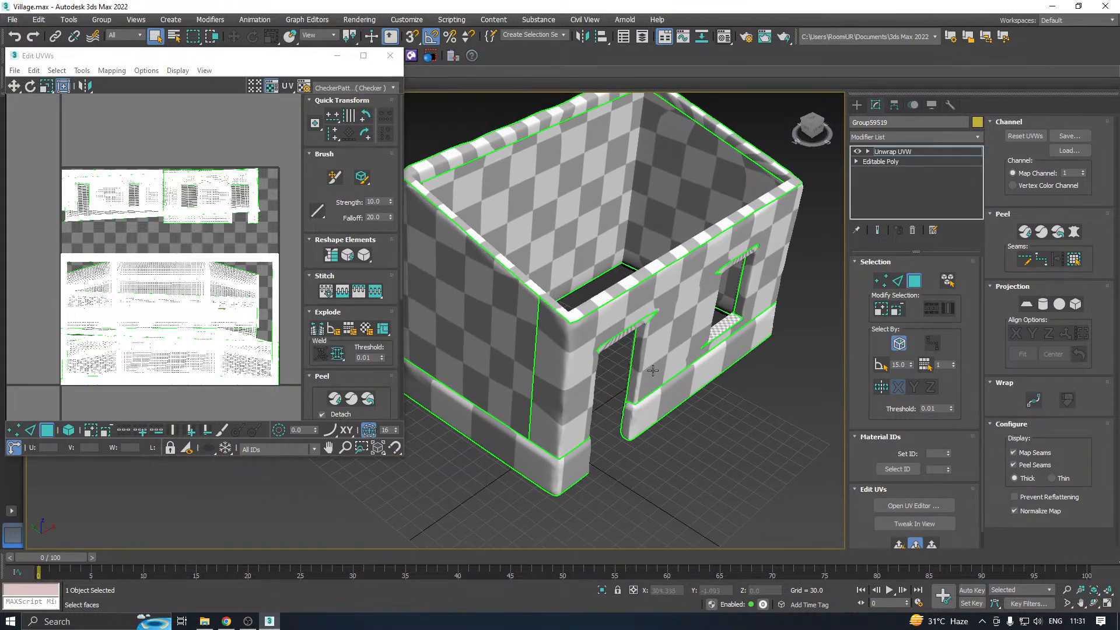
pyautogui.scroll(5, 184, 336)
pyautogui.scroll(2, 184, 337)
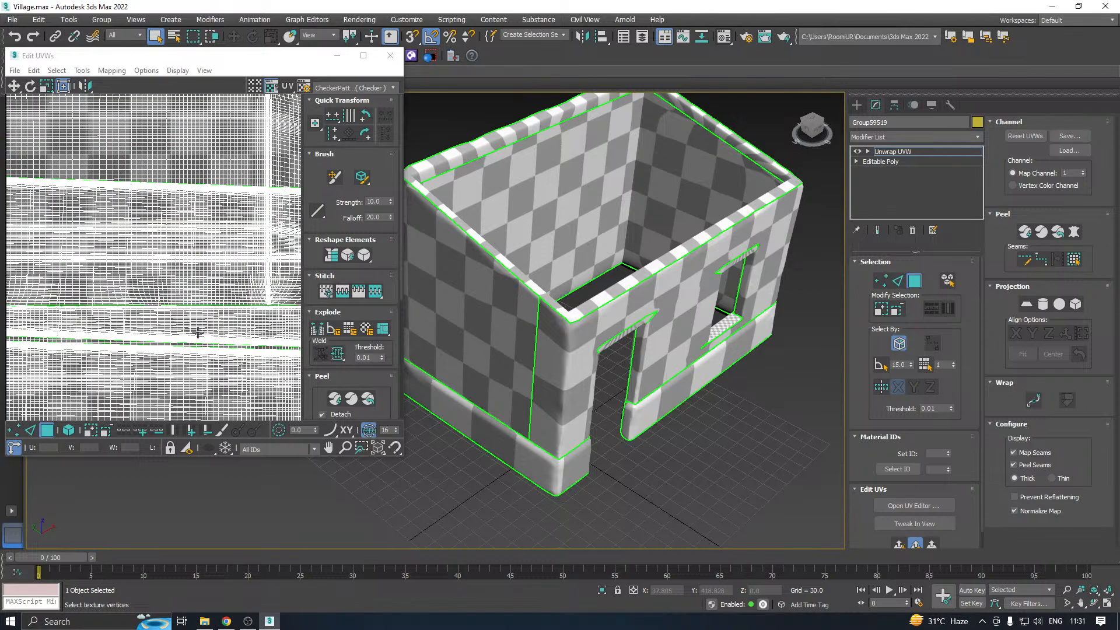
pyautogui.scroll(-3, 650, 280)
# Close the UV editor and delete the Unwrap UVW modifier from the house walls
pyautogui.click(390, 56)
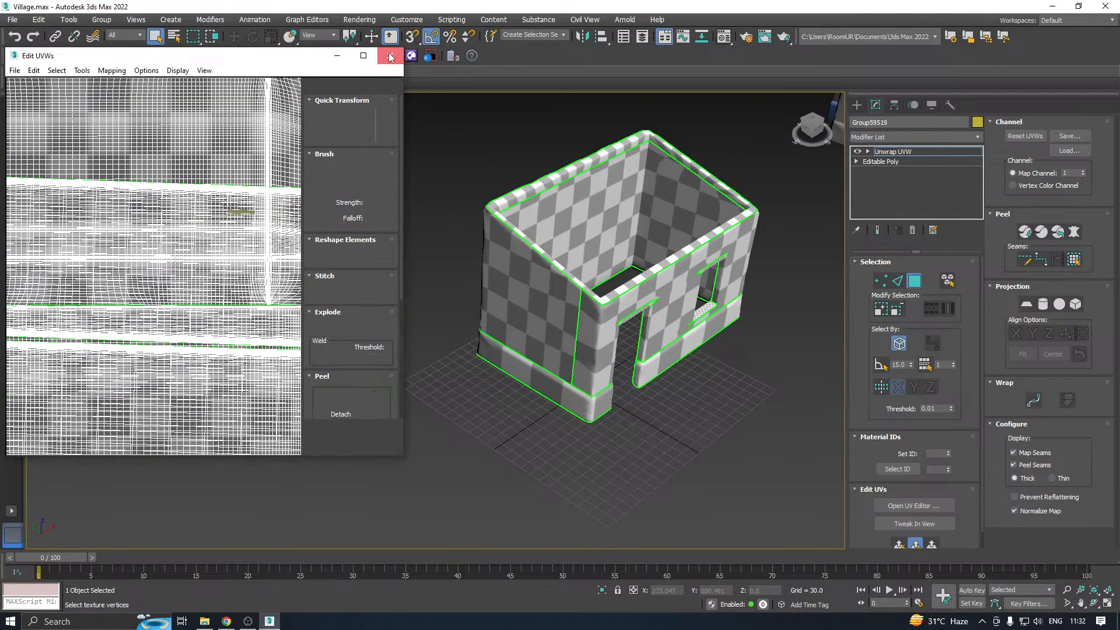
pyautogui.click(878, 151)
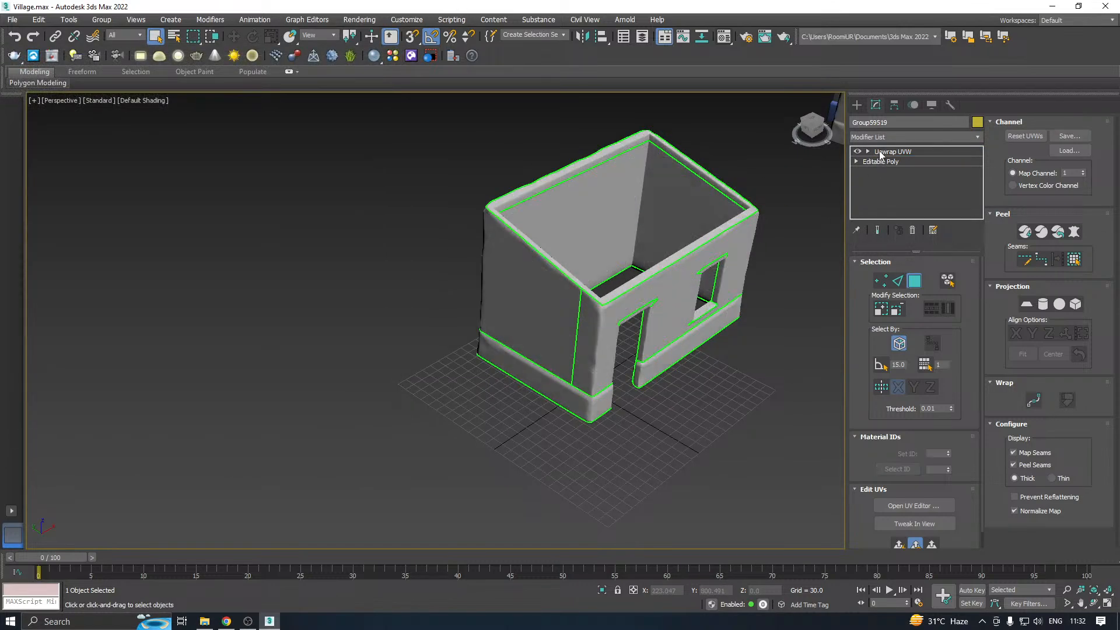
pyautogui.rightClick(878, 151)
pyautogui.click(900, 174)
# Delete the plain grey wall object overlapping the complete house in the background and activate the Move tool
pyautogui.moveTo(595, 248); pyautogui.dragTo(260, 394, button='middle')
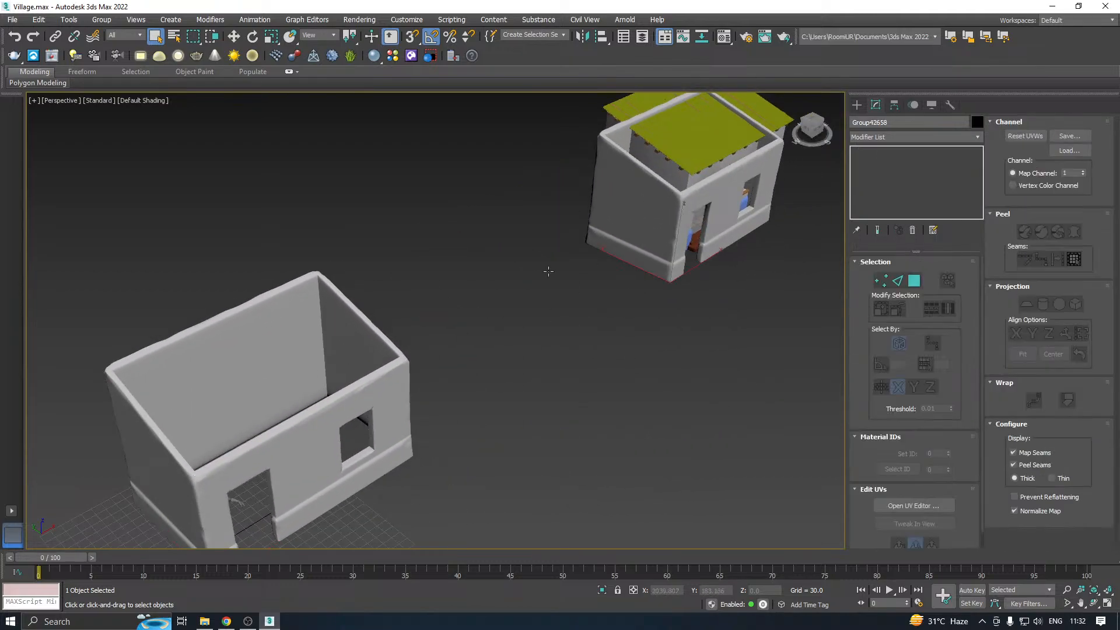
pyautogui.press('Delete')
pyautogui.click(233, 36)
# Select the roofless wall shell and display the viewport with edged faces
pyautogui.moveTo(437, 342); pyautogui.dragTo(571, 238, button='middle')
pyautogui.click(333, 350)
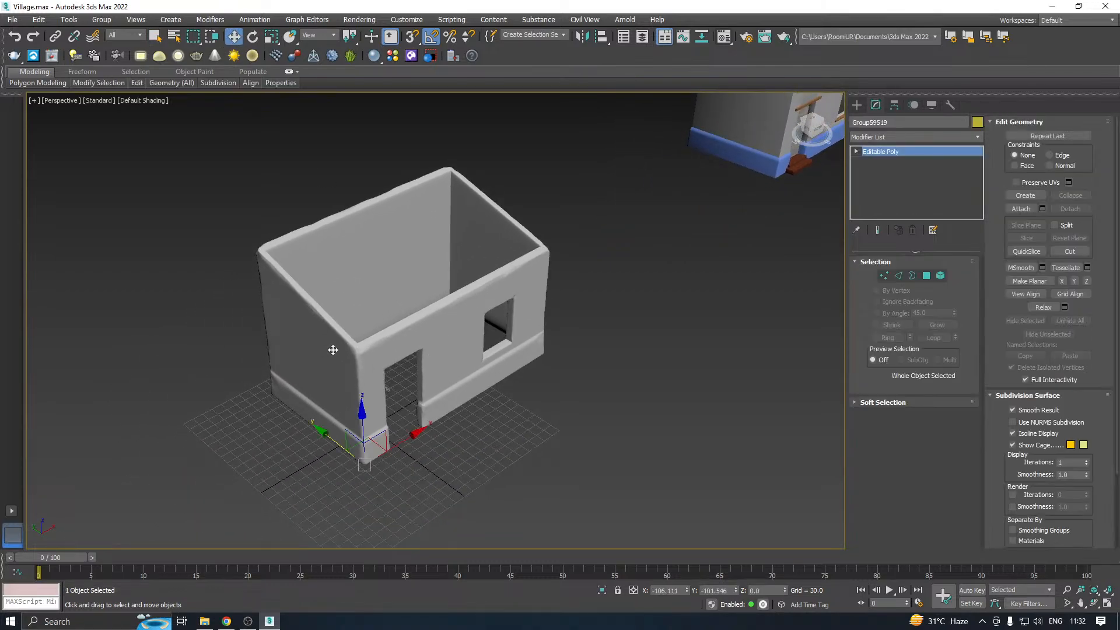
pyautogui.click(147, 102)
pyautogui.click(169, 232)
pyautogui.scroll(3, 409, 290)
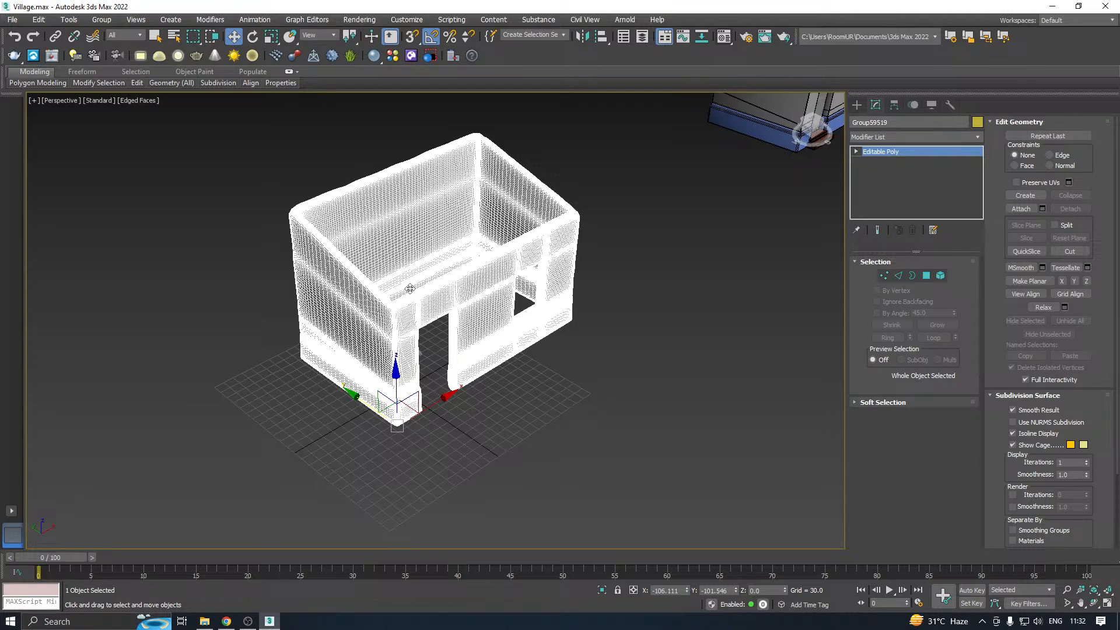
pyautogui.click(38, 21)
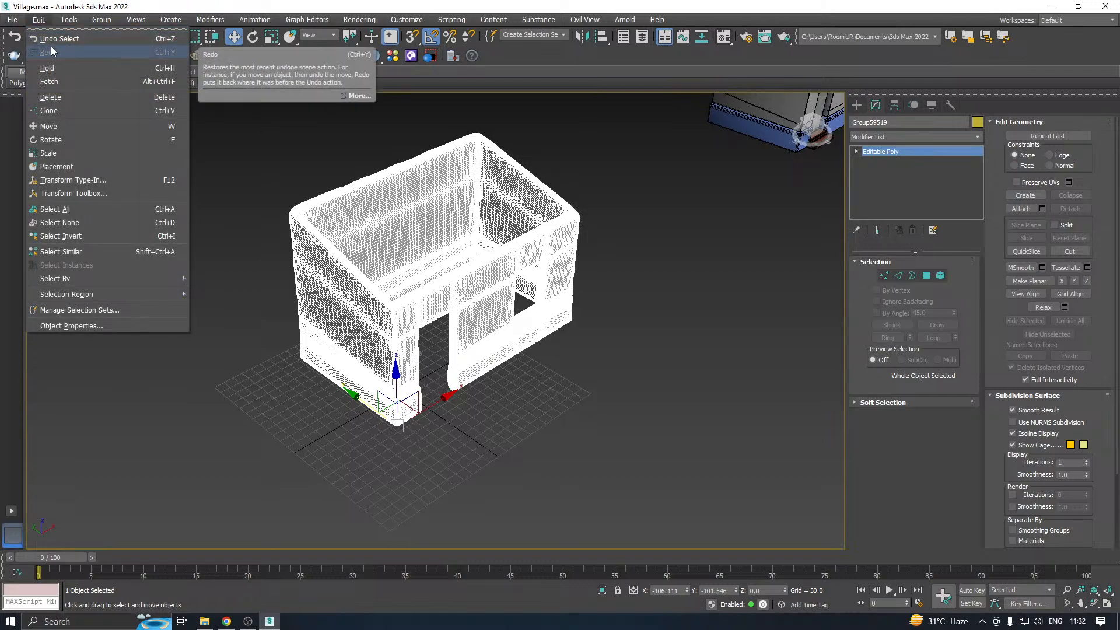
pyautogui.press('Escape')
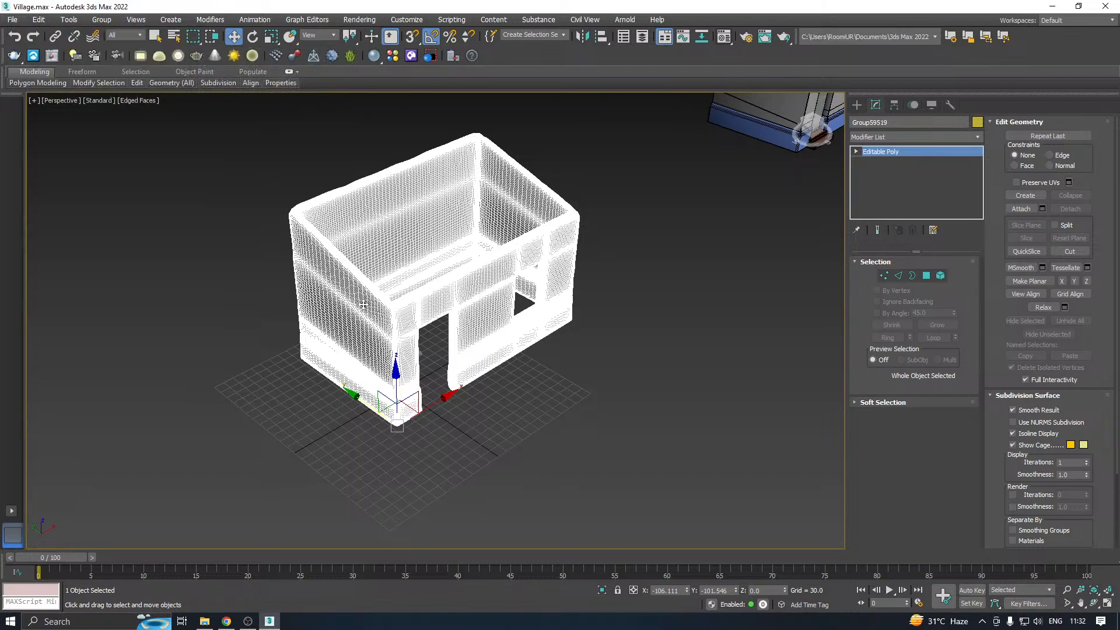
# Add a ProOptimizer modifier to the wall shell, enable Keep Textures and Keep UV Boundaries, and calculate it
pyautogui.scroll(3, 361, 301)
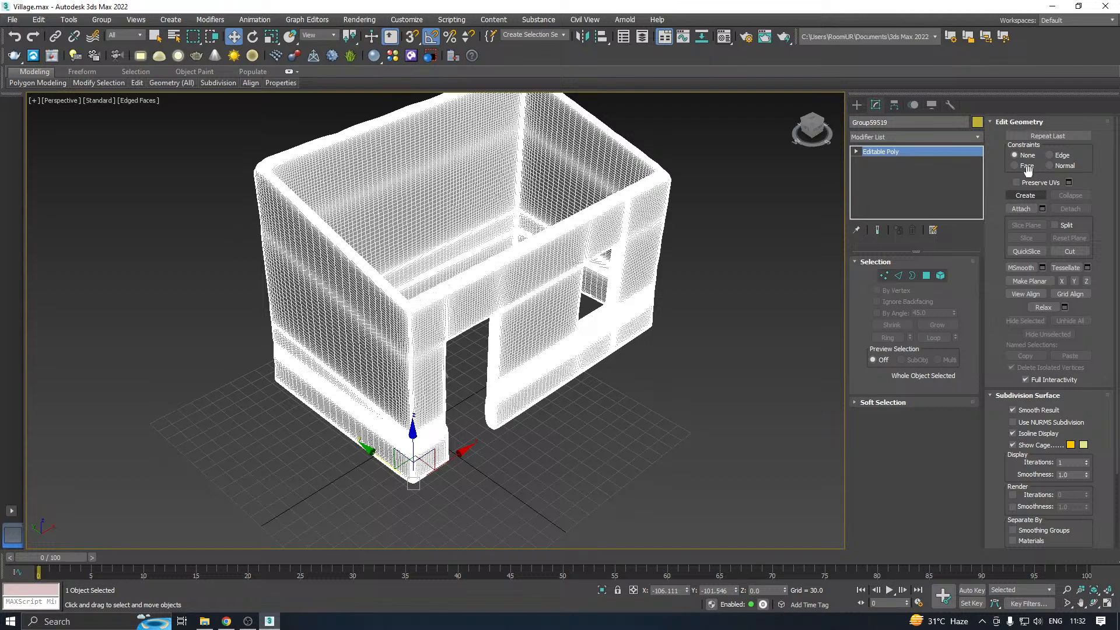
pyautogui.click(977, 136)
pyautogui.moveTo(978, 222); pyautogui.dragTo(983, 521)
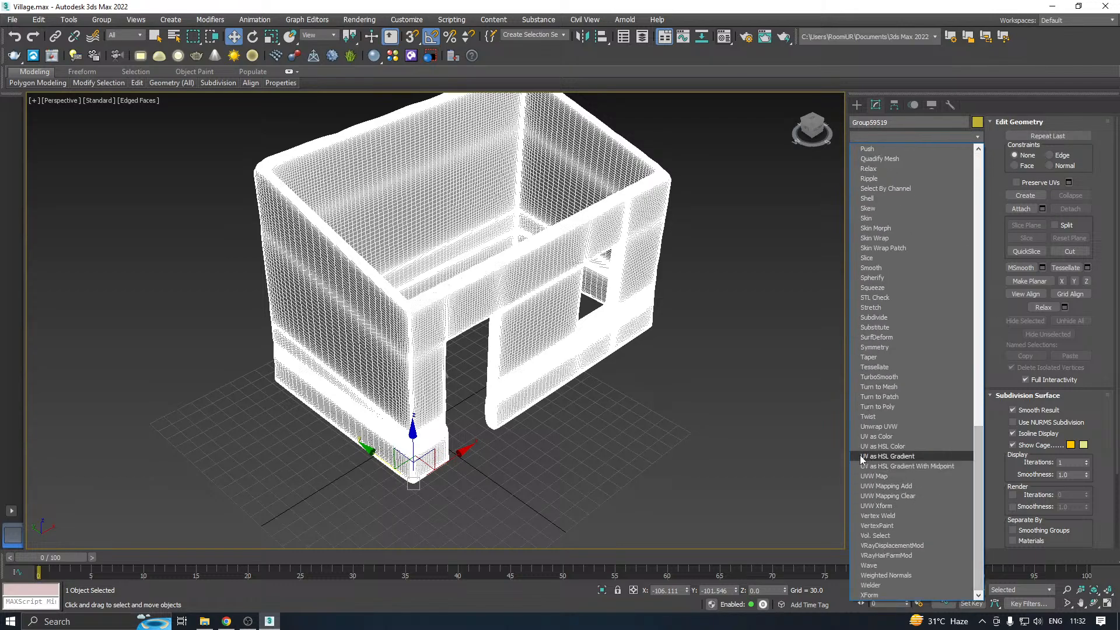
pyautogui.scroll(5, 894, 275)
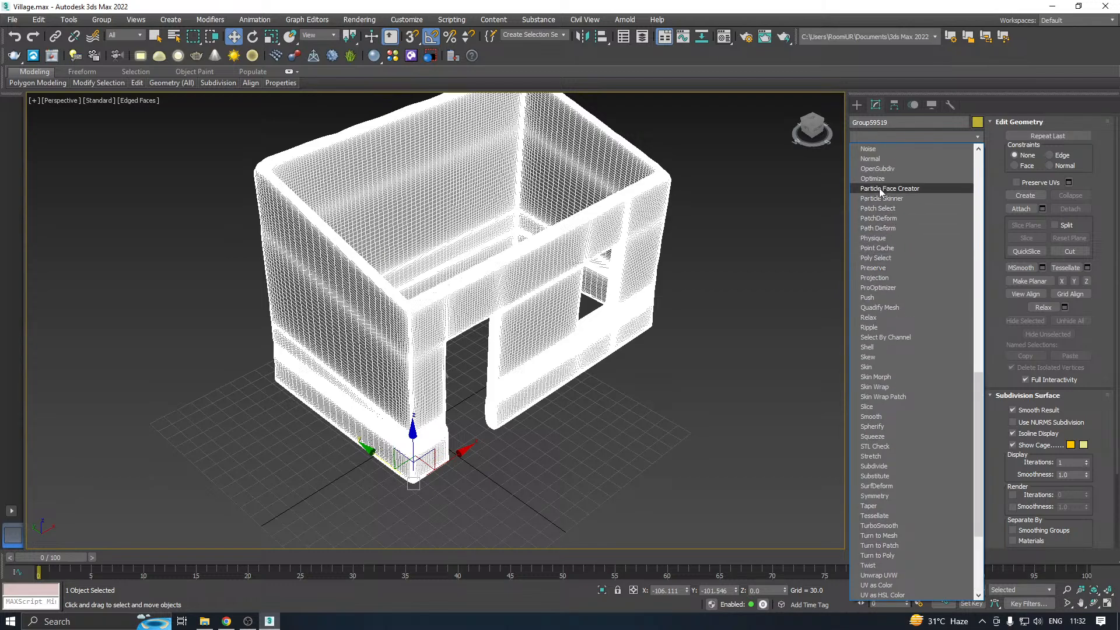
pyautogui.click(880, 288)
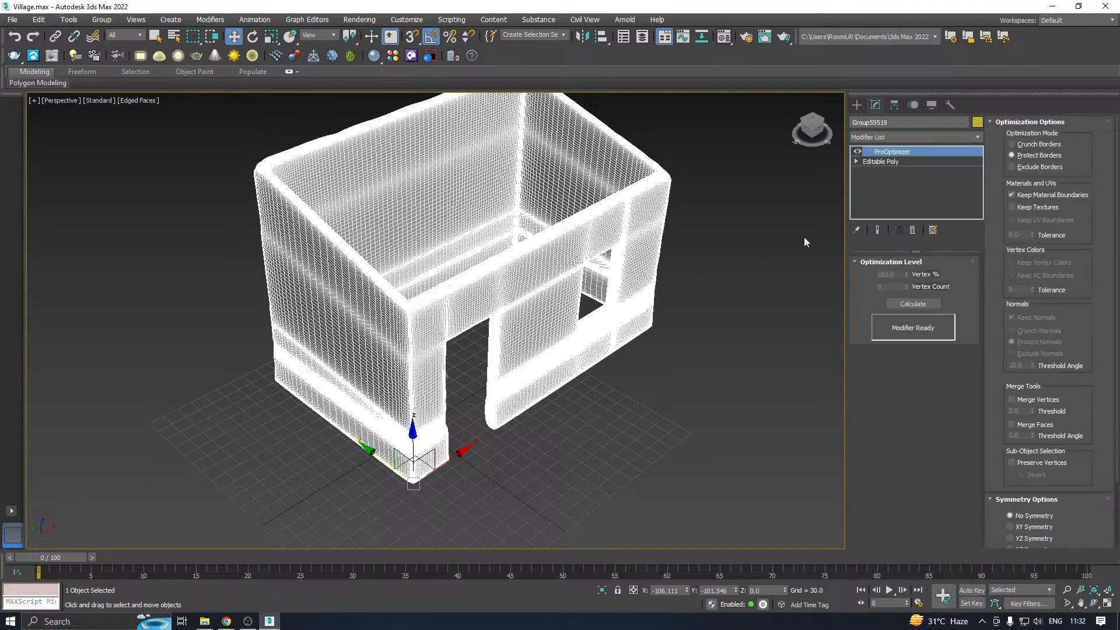
pyautogui.click(1019, 209)
pyautogui.click(1011, 220)
pyautogui.click(901, 305)
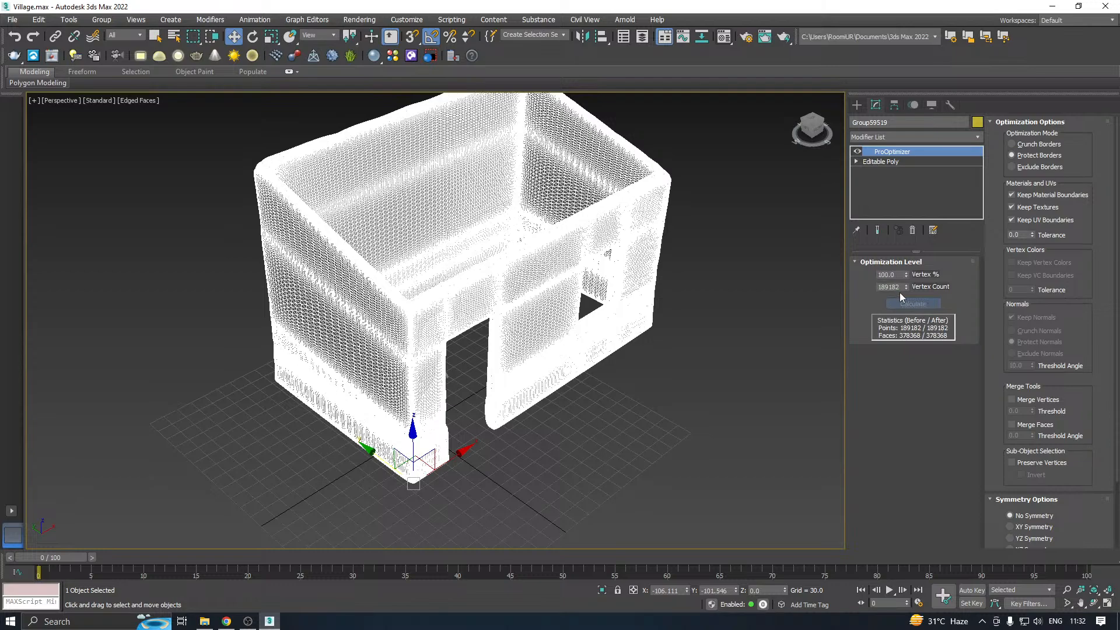
# Set the ProOptimizer Vertex % to 12 and examine the reduced mesh around the corners
pyautogui.click(896, 275)
pyautogui.write('12')
pyautogui.press('Return')
pyautogui.keyDown('alt'); pyautogui.moveTo(518, 367); pyautogui.dragTo(585, 325, button='middle'); pyautogui.keyUp('alt')
pyautogui.scroll(5, 461, 350)
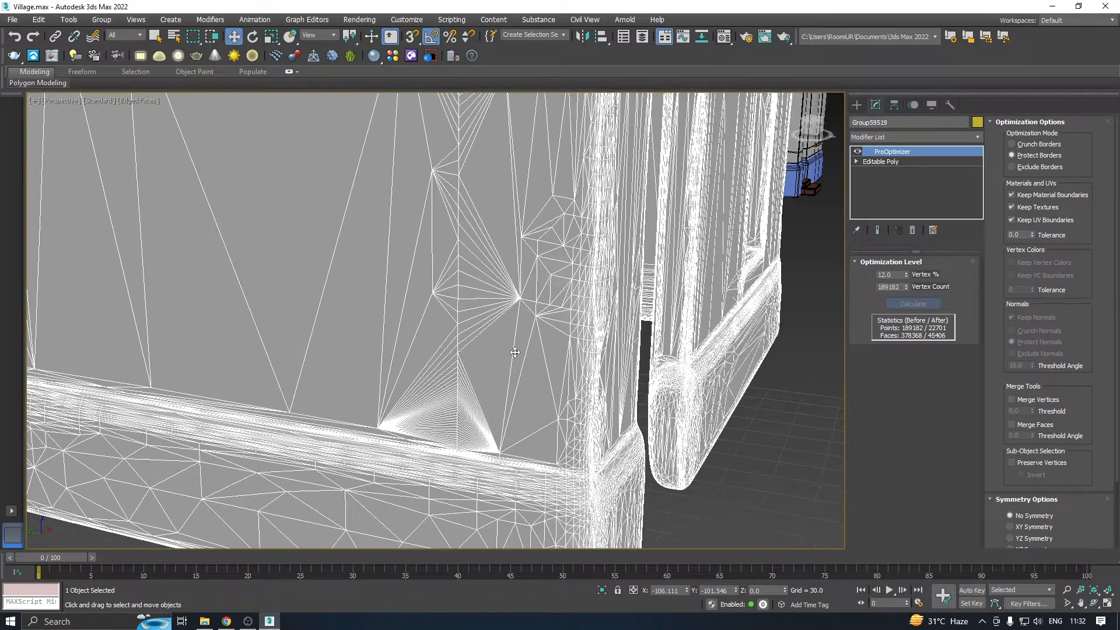
pyautogui.scroll(-3, 516, 352)
pyautogui.keyDown('alt'); pyautogui.moveTo(622, 337); pyautogui.dragTo(496, 348, button='middle'); pyautogui.keyUp('alt')
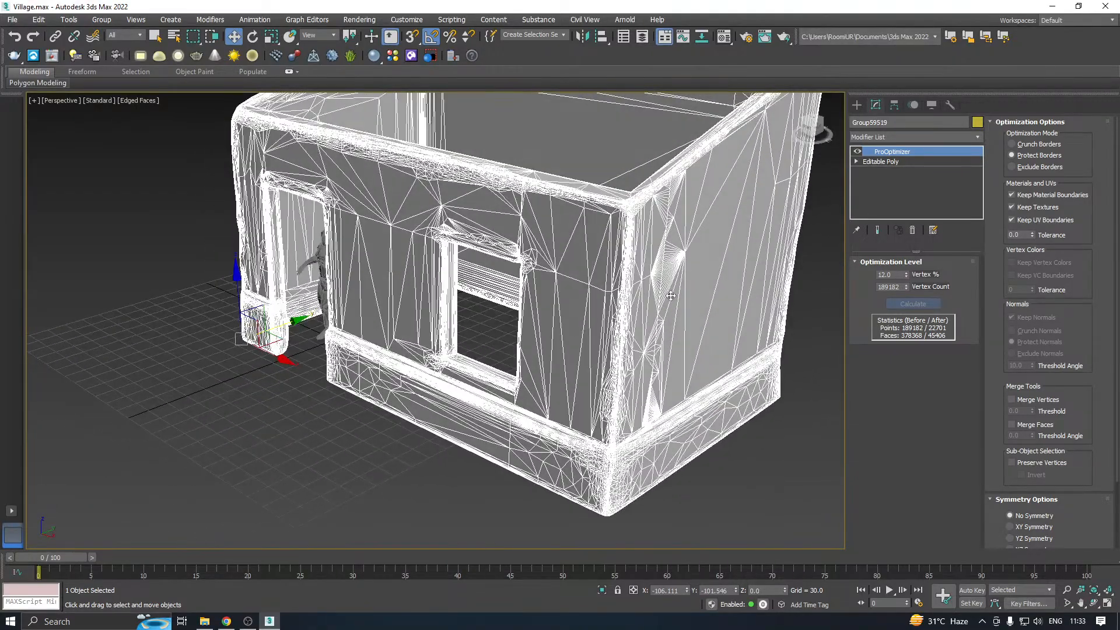
# Lower the ProOptimizer Vertex % to 5 and check the wall topology from the front
pyautogui.click(892, 273)
pyautogui.write('5')
pyautogui.press('Return')
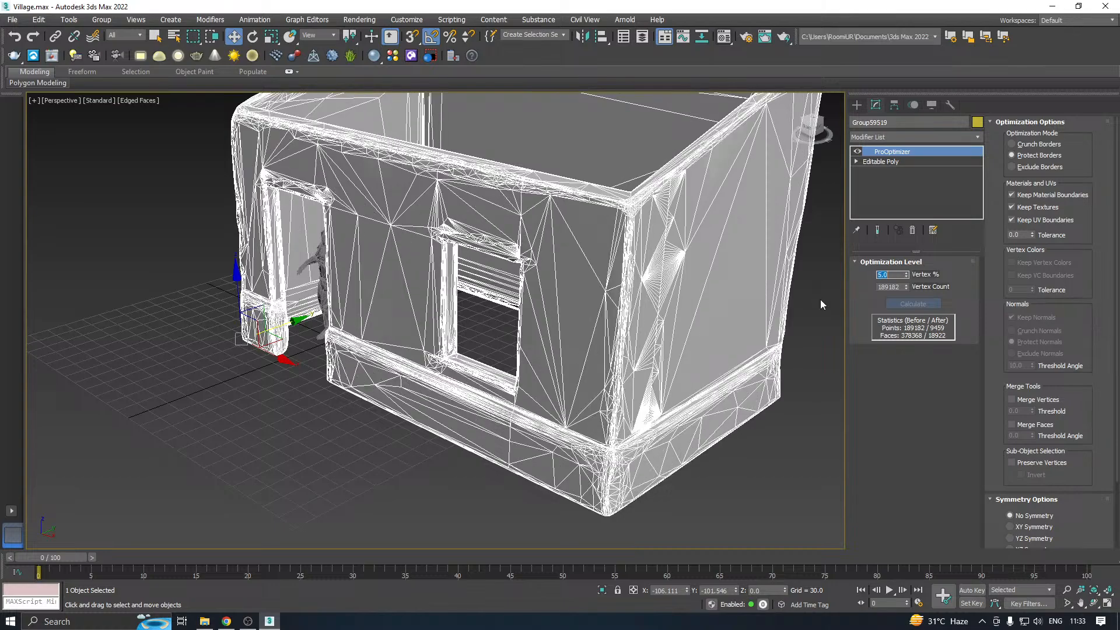
pyautogui.keyDown('alt'); pyautogui.moveTo(560, 355); pyautogui.dragTo(666, 352, button='middle'); pyautogui.keyUp('alt')
# Try ProOptimizer Vertex % values of 2 and 22 on the already reduced walls
pyautogui.click(889, 275)
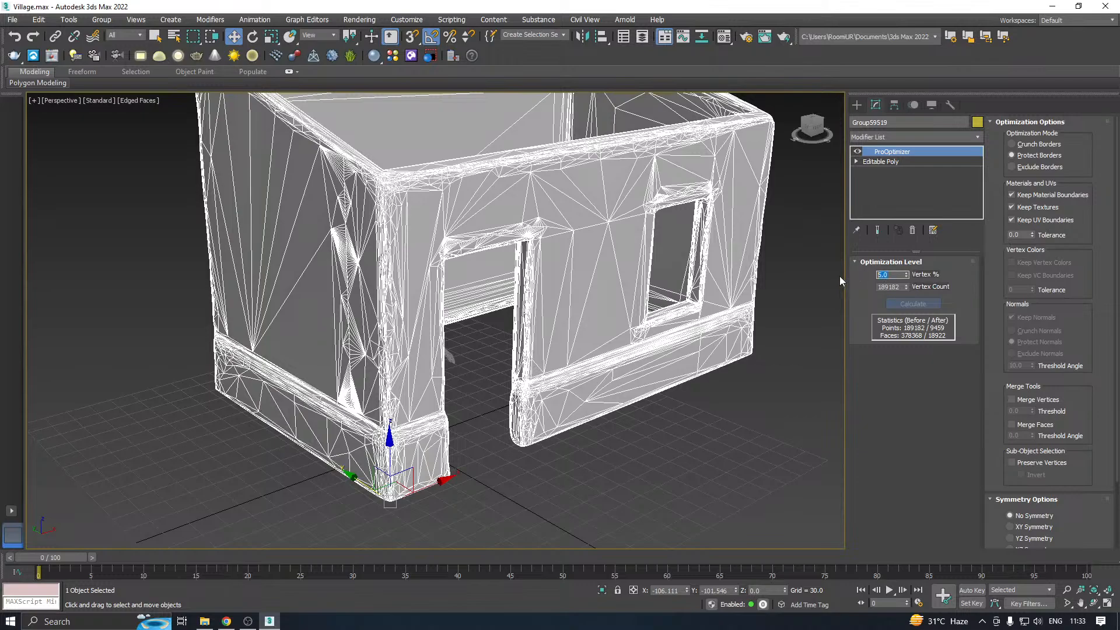
pyautogui.write('2')
pyautogui.press('Return')
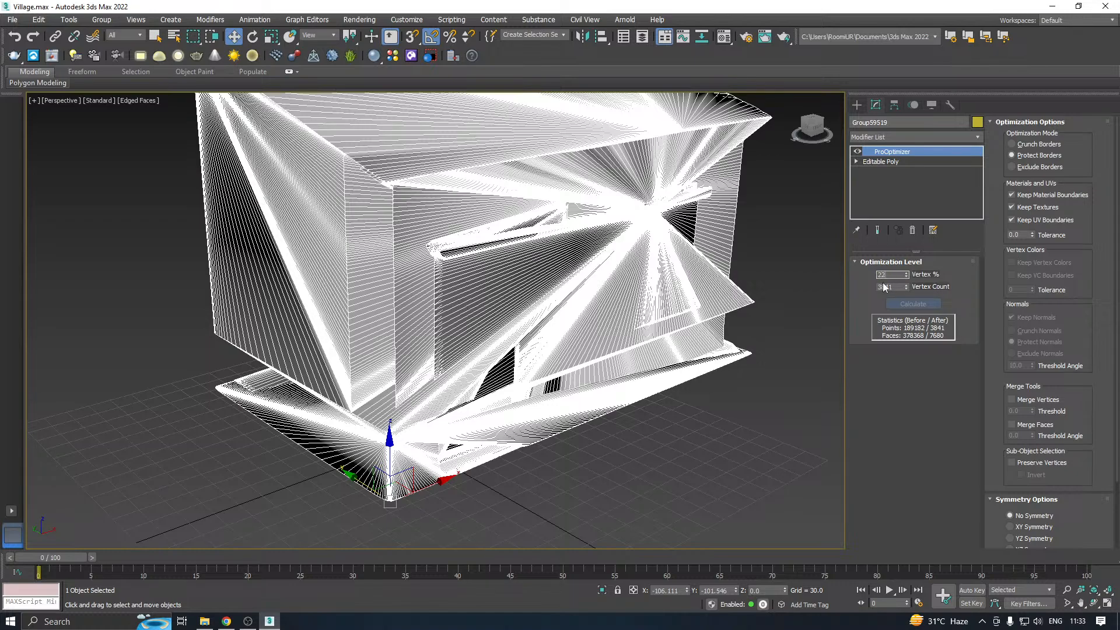
pyautogui.scroll(-3, 597, 379)
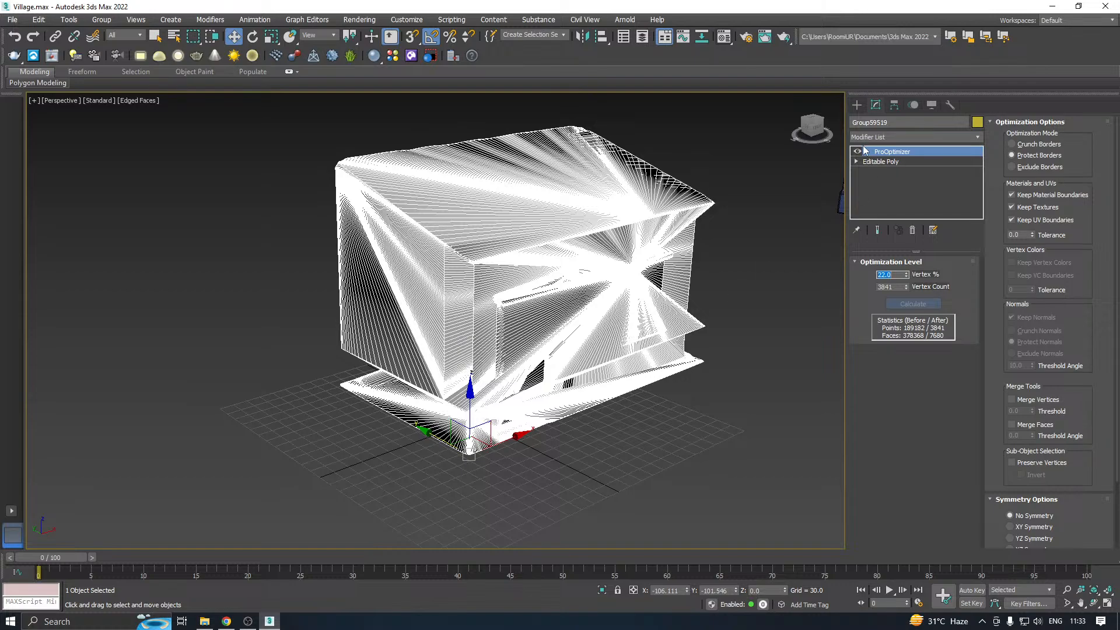
# Turn off the ProOptimizer modifier and delete it from the wall shell's stack
pyautogui.click(857, 151)
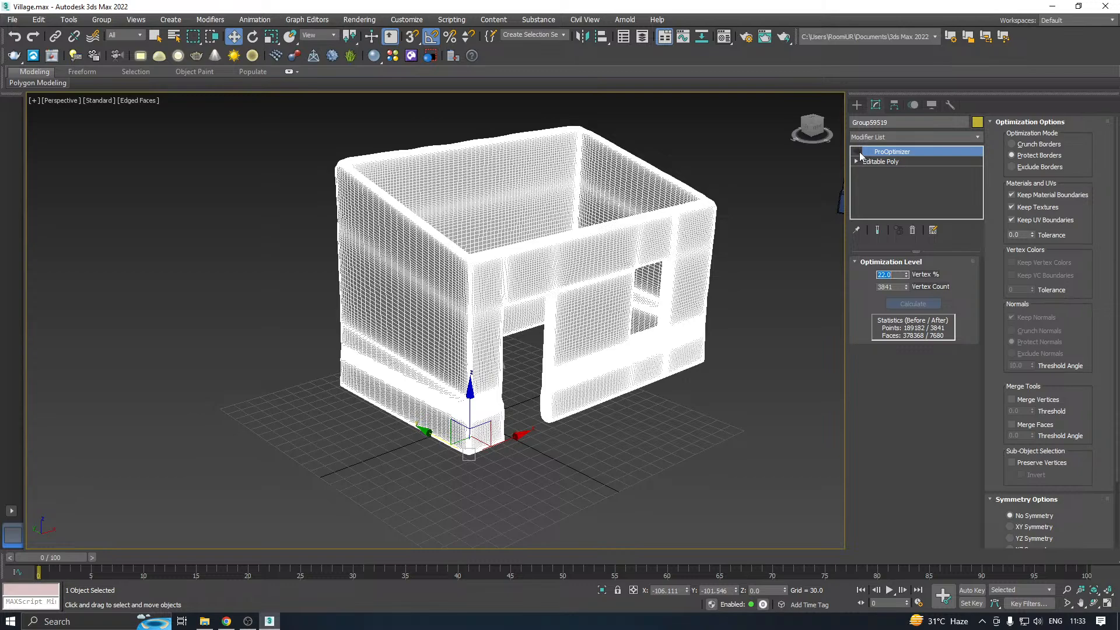
pyautogui.rightClick(866, 152)
pyautogui.click(894, 172)
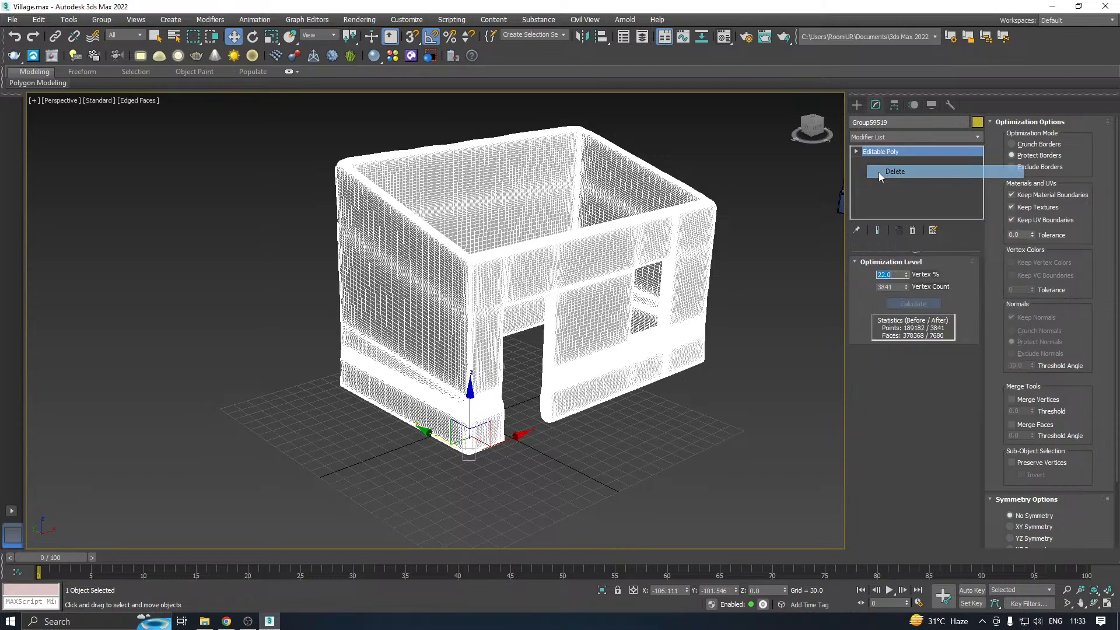
# Apply a fresh ProOptimizer to the wall shell with Keep Textures and Keep UV Boundaries enabled, and calculate it
pyautogui.moveTo(652, 430); pyautogui.dragTo(645, 428, button='middle')
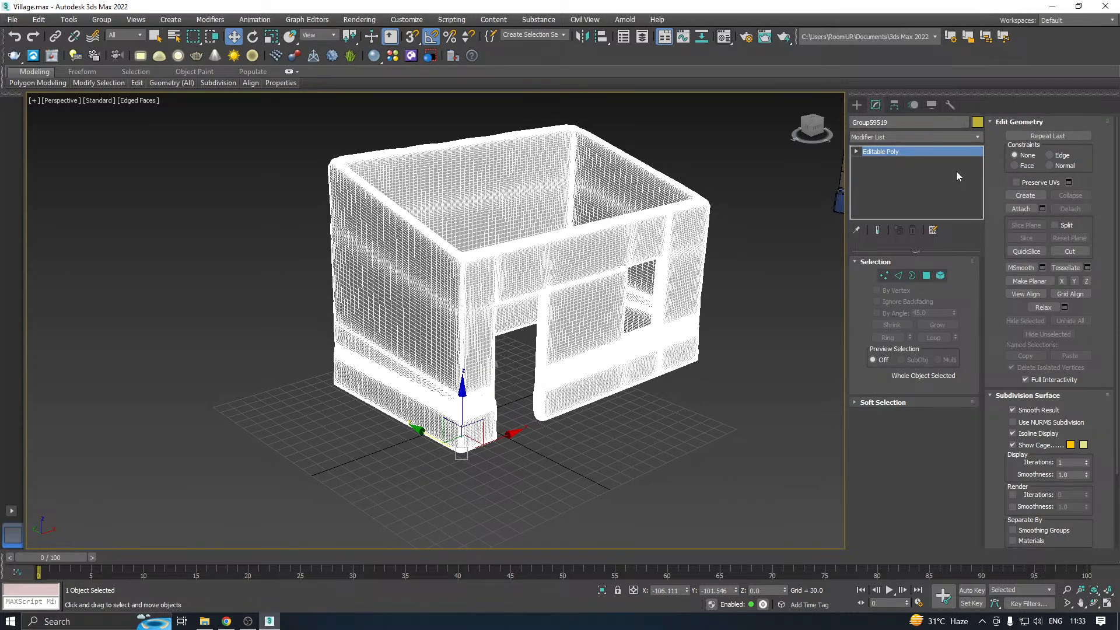
pyautogui.click(977, 137)
pyautogui.moveTo(978, 280); pyautogui.dragTo(976, 318)
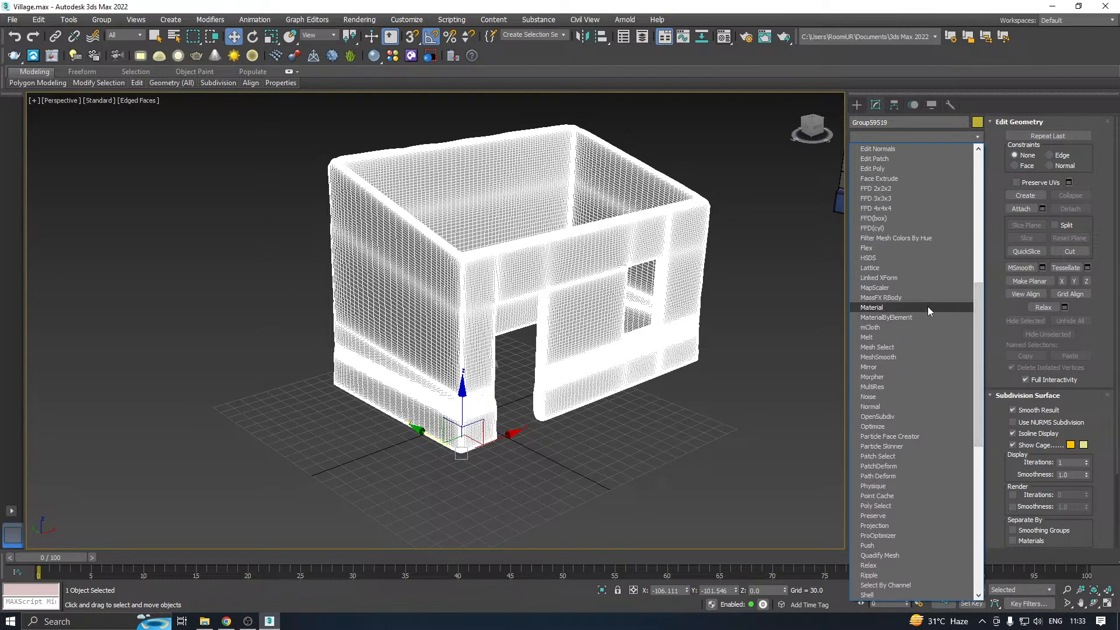
pyautogui.scroll(3, 921, 308)
pyautogui.scroll(3, 922, 310)
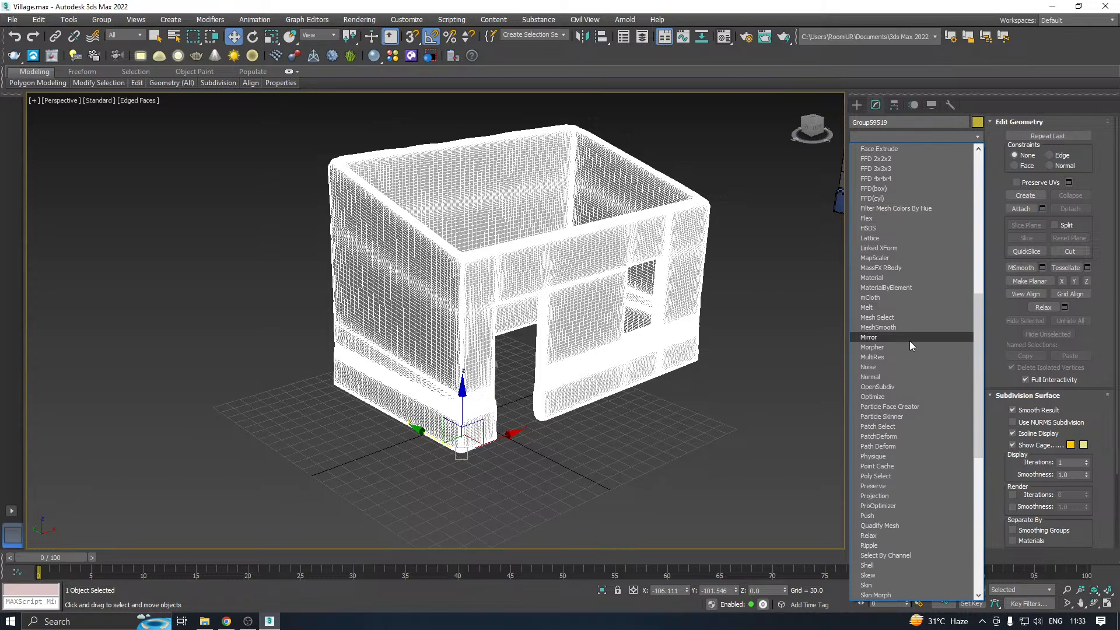
pyautogui.click(881, 505)
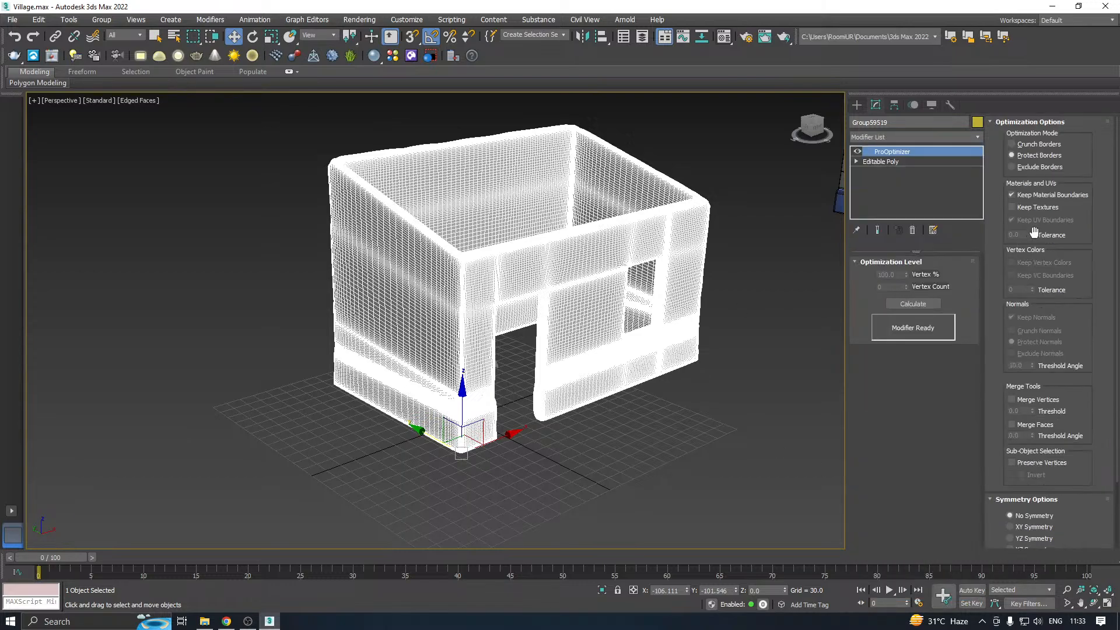
pyautogui.click(904, 305)
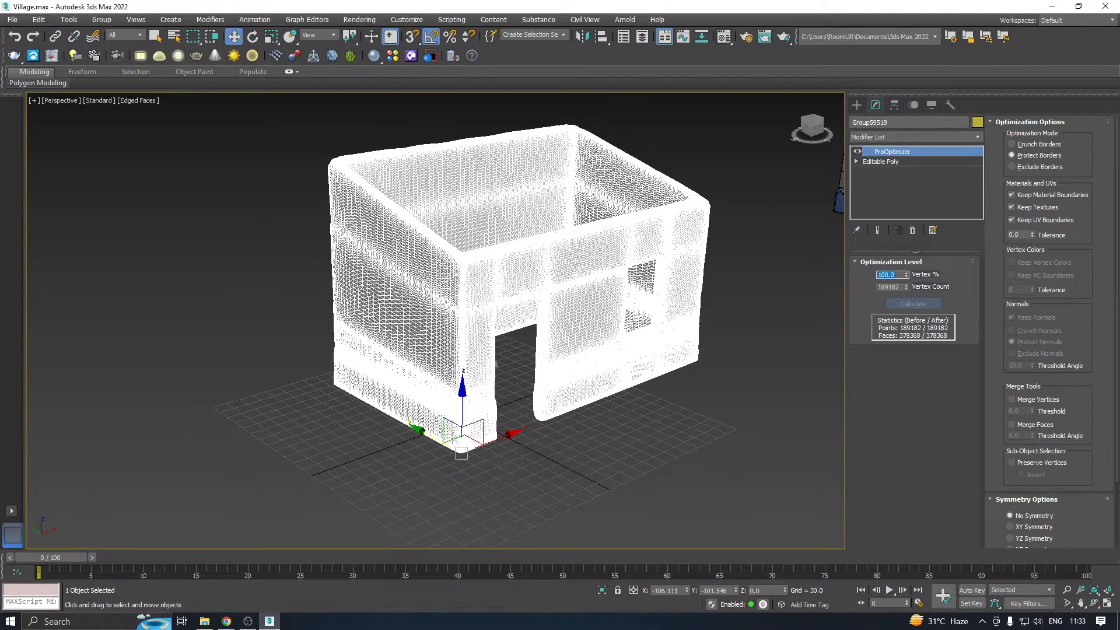
# Set the ProOptimizer Vertex % to 22 and inspect the optimized wall mesh up close
pyautogui.write('22')
pyautogui.press('Return')
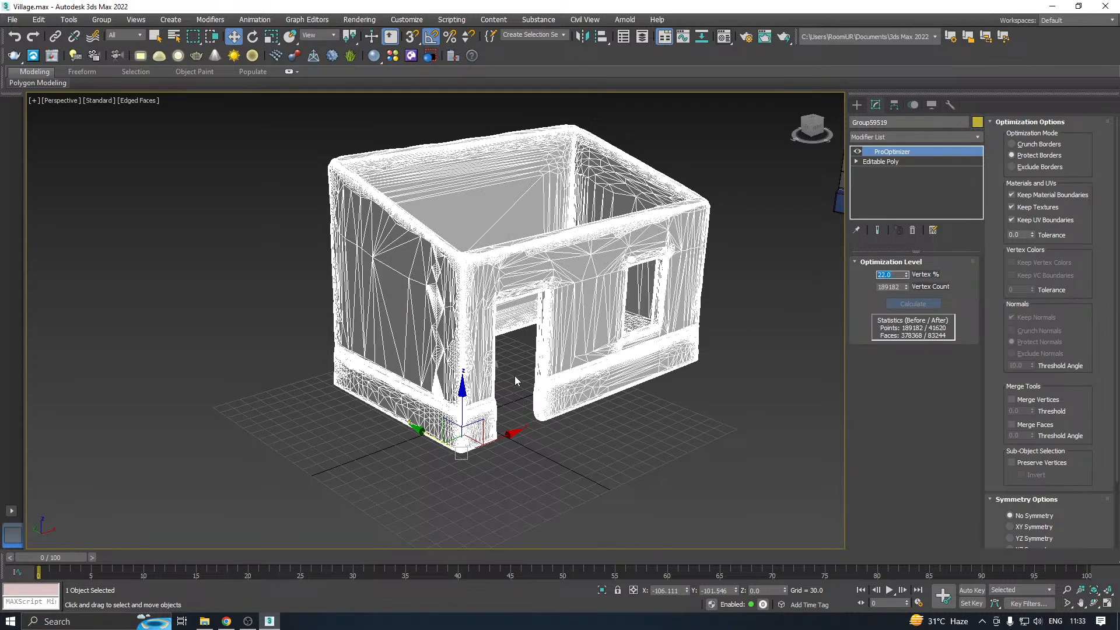
pyautogui.scroll(5, 455, 291)
pyautogui.scroll(4, 442, 291)
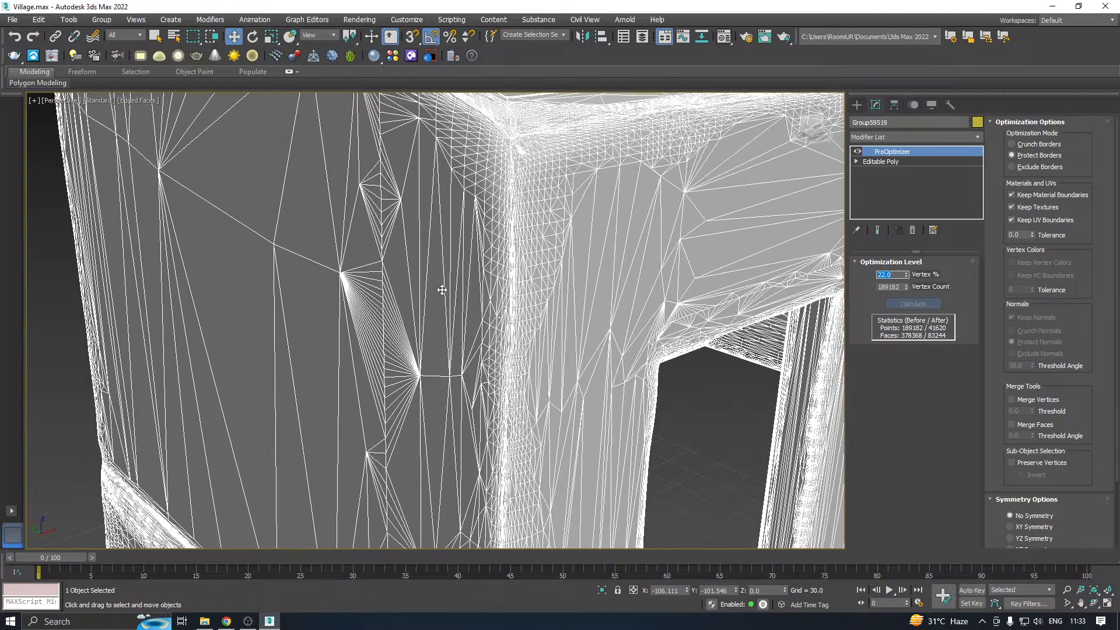
pyautogui.keyDown('alt'); pyautogui.moveTo(502, 265); pyautogui.dragTo(477, 343, button='middle'); pyautogui.keyUp('alt')
pyautogui.scroll(-8, 468, 280)
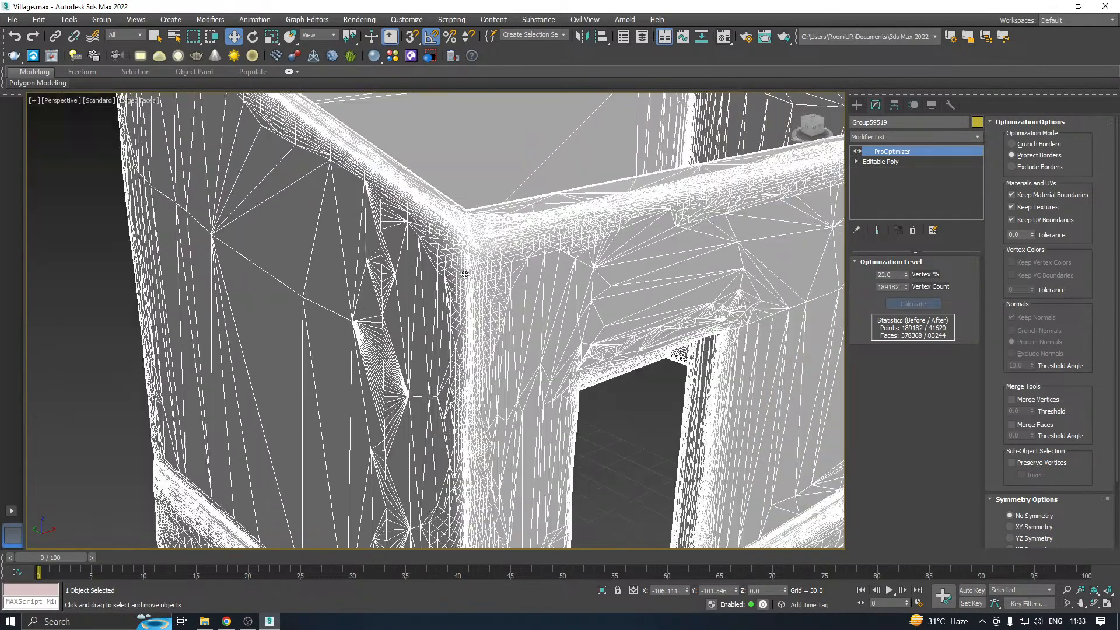
pyautogui.keyDown('alt'); pyautogui.moveTo(566, 266); pyautogui.dragTo(518, 306, button='middle'); pyautogui.keyUp('alt')
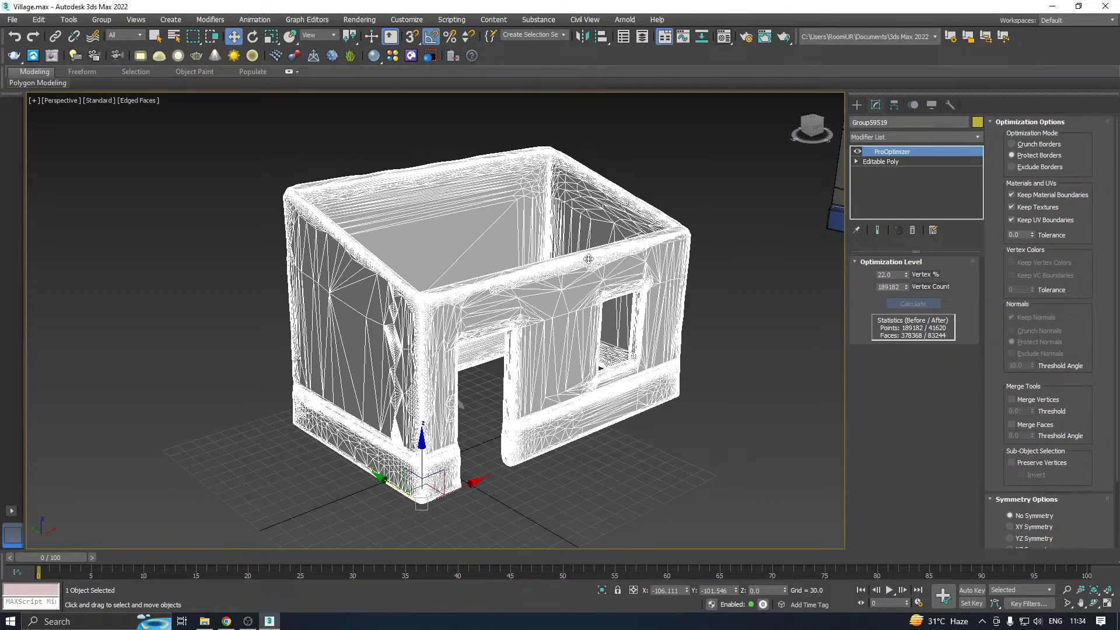
# Check the dense edges and corners of the ProOptimizer-reduced wall shell, and delete it from the scene
pyautogui.moveTo(562, 265); pyautogui.dragTo(473, 273, button='middle')
pyautogui.scroll(5, 464, 277)
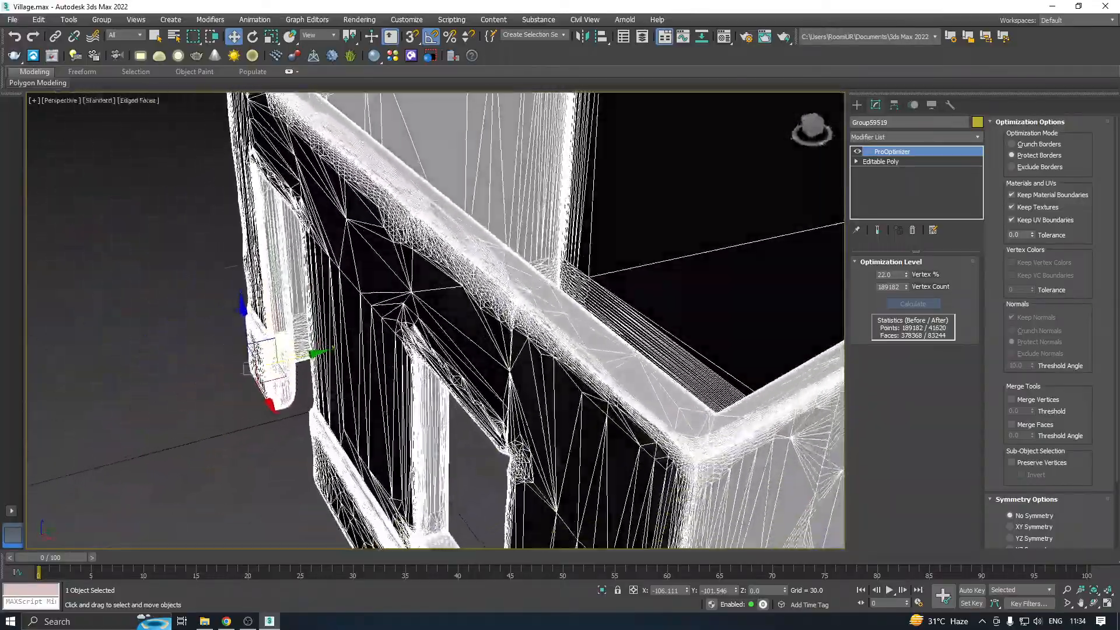
pyautogui.scroll(10, 495, 264)
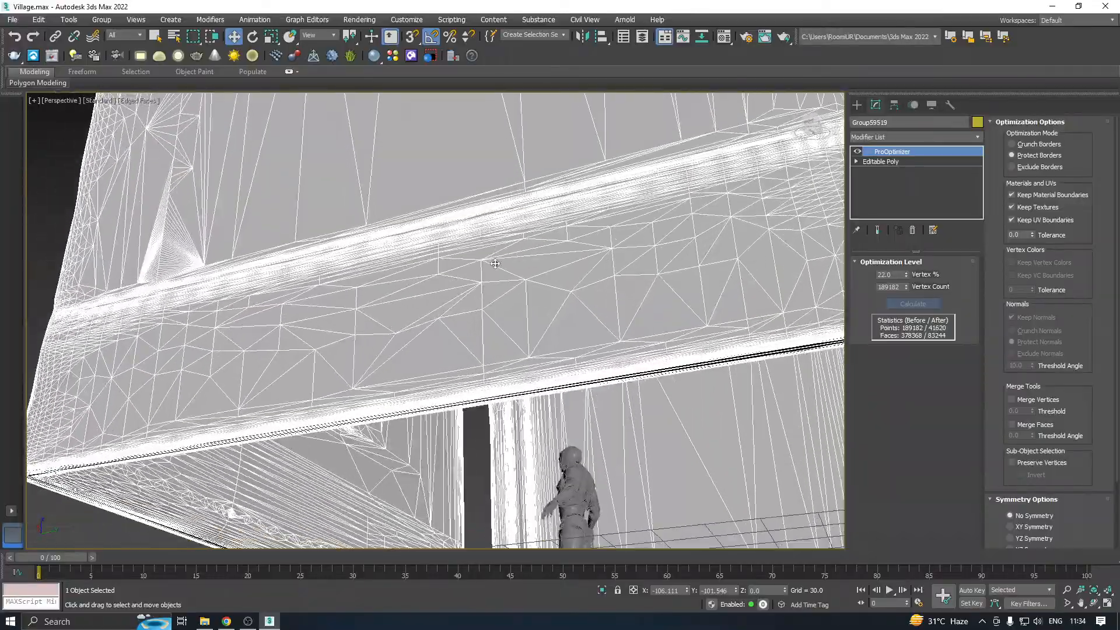
pyautogui.keyDown('alt'); pyautogui.moveTo(494, 269); pyautogui.dragTo(494, 325, button='middle'); pyautogui.keyUp('alt')
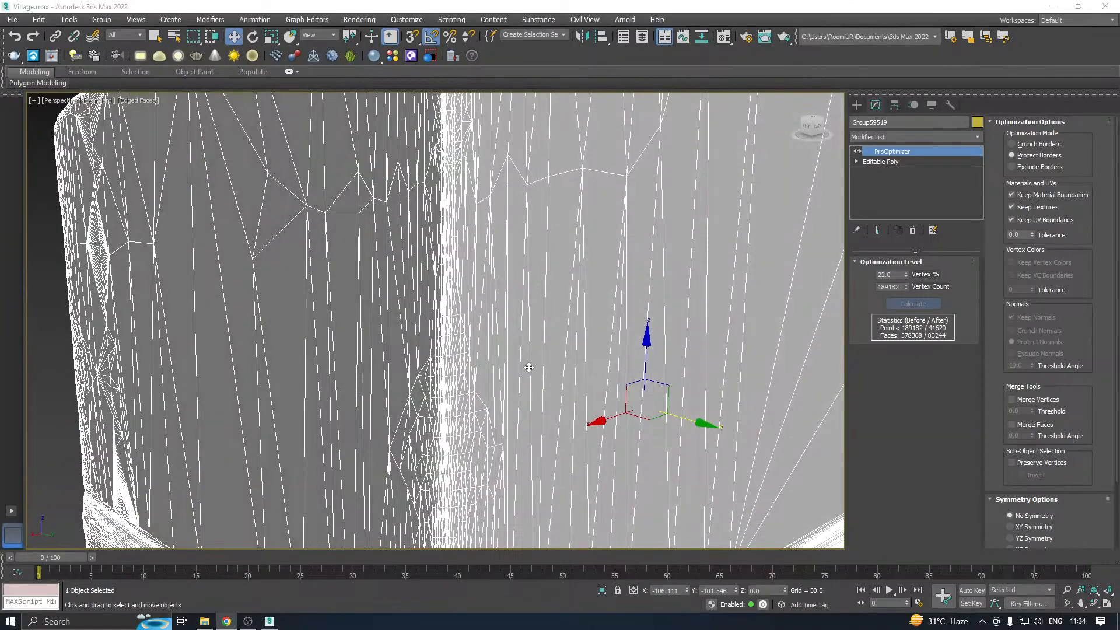
pyautogui.scroll(-10, 529, 367)
pyautogui.scroll(-5, 399, 333)
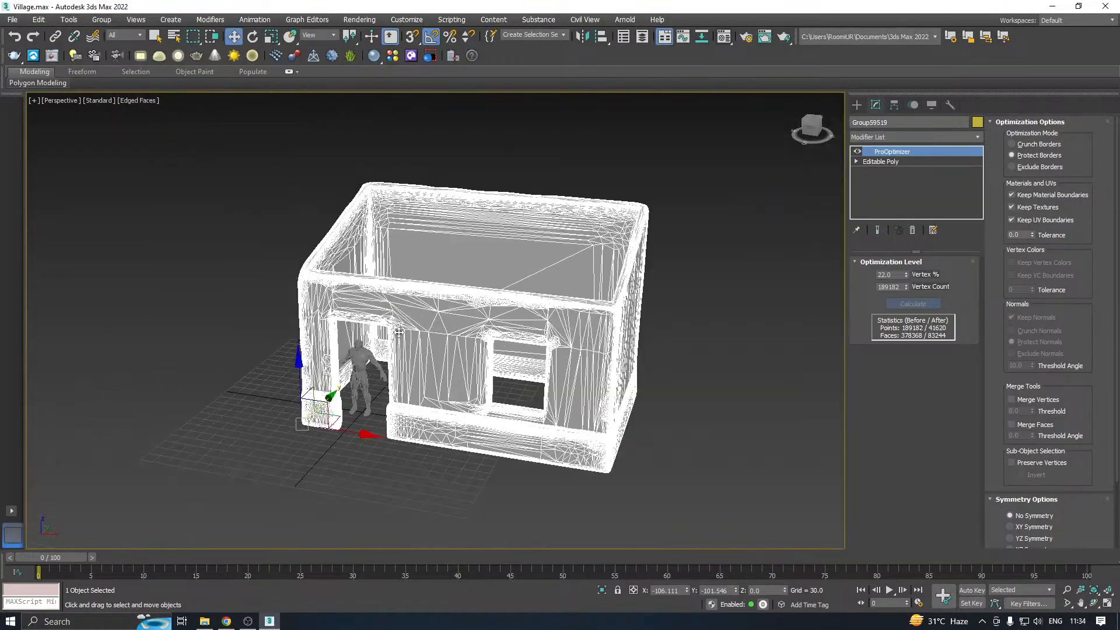
pyautogui.keyDown('alt'); pyautogui.moveTo(399, 333); pyautogui.dragTo(465, 336, button='middle'); pyautogui.keyUp('alt')
pyautogui.press('Delete')
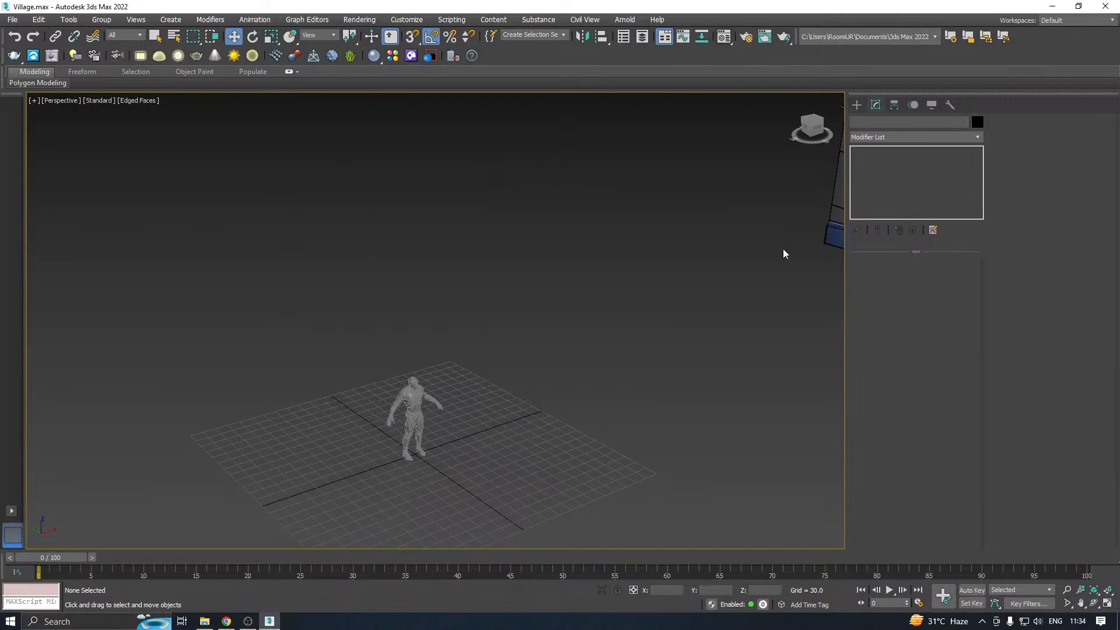
# Switch to the desktop, launch ZBrush and hide the desktop icons
pyautogui.click(1053, 6)
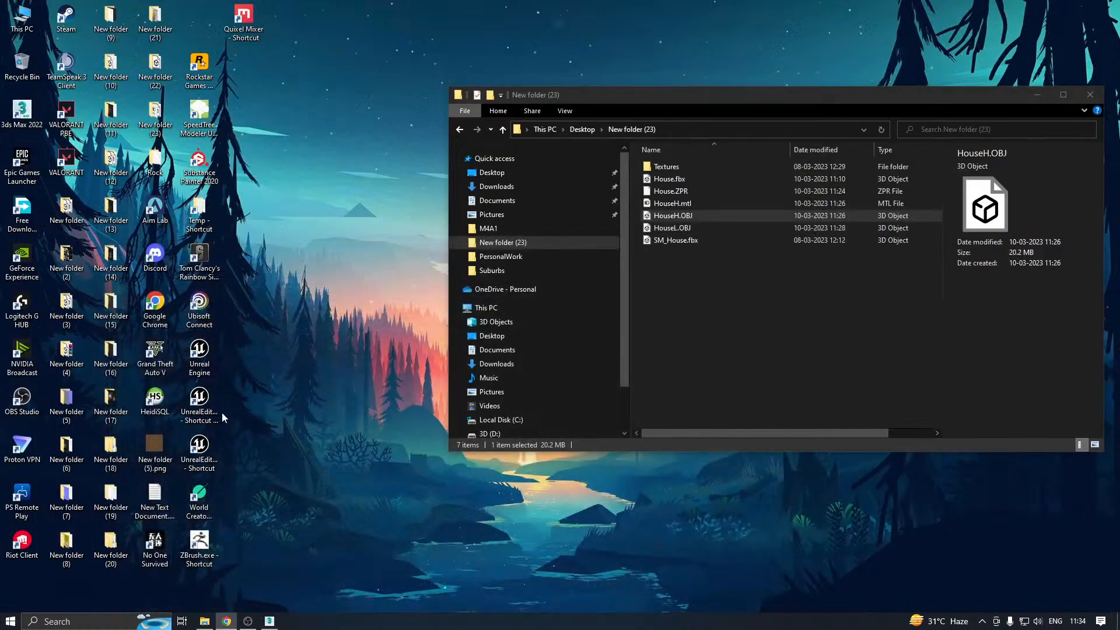
pyautogui.rightClick(323, 291)
pyautogui.moveTo(362, 300)
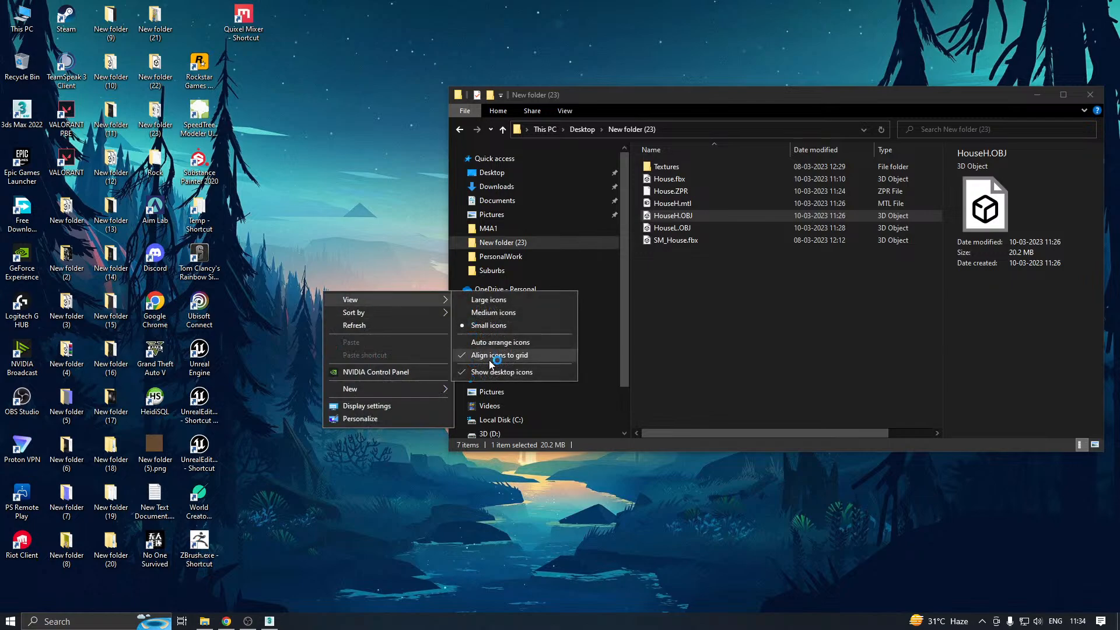
pyautogui.click(494, 371)
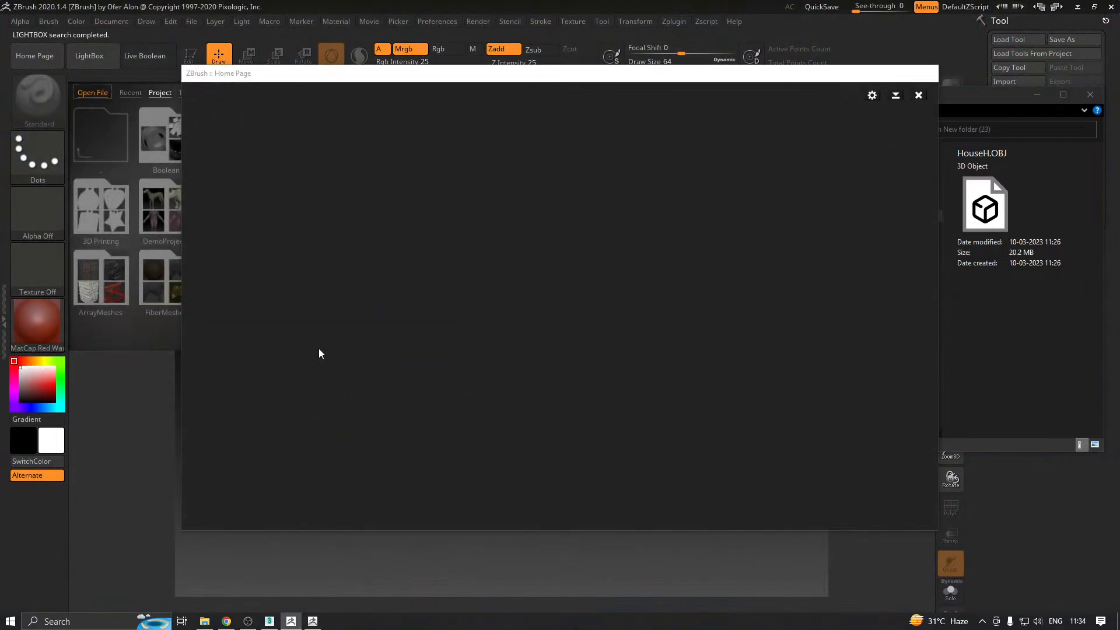
# Dismiss the ZBrush home page and open the House project from the recent files
pyautogui.click(918, 95)
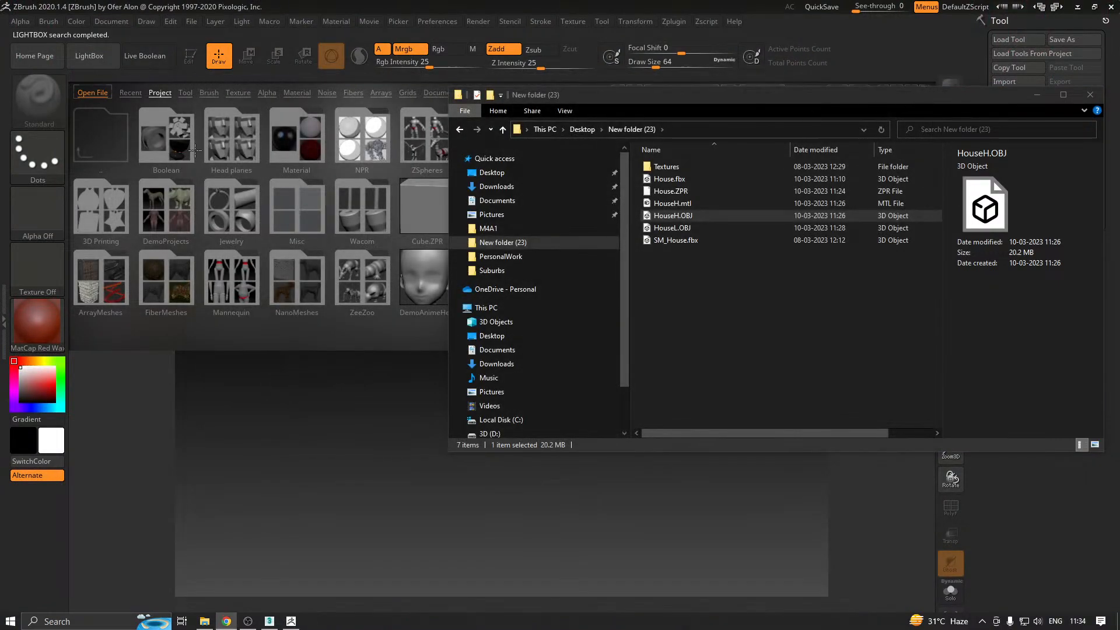
pyautogui.click(198, 349)
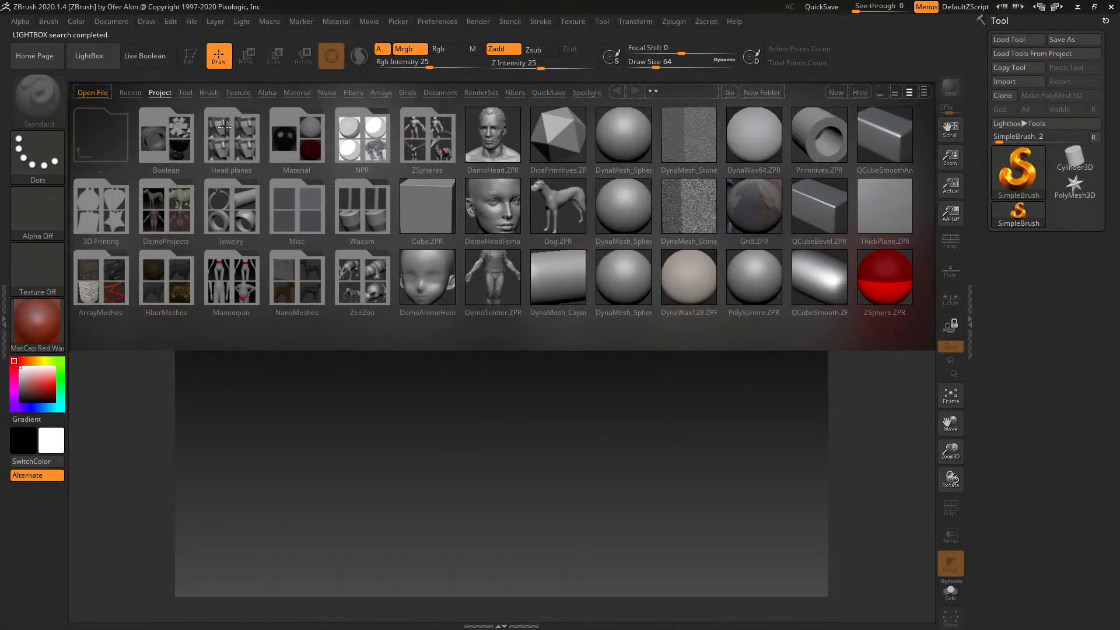
pyautogui.click(130, 93)
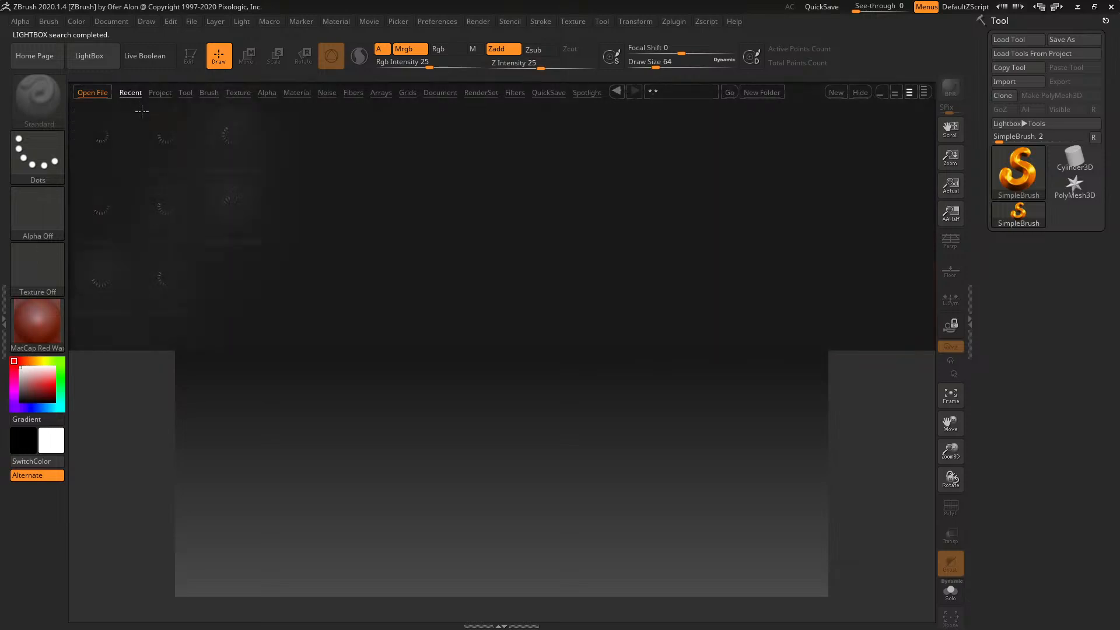
pyautogui.doubleClick(119, 155)
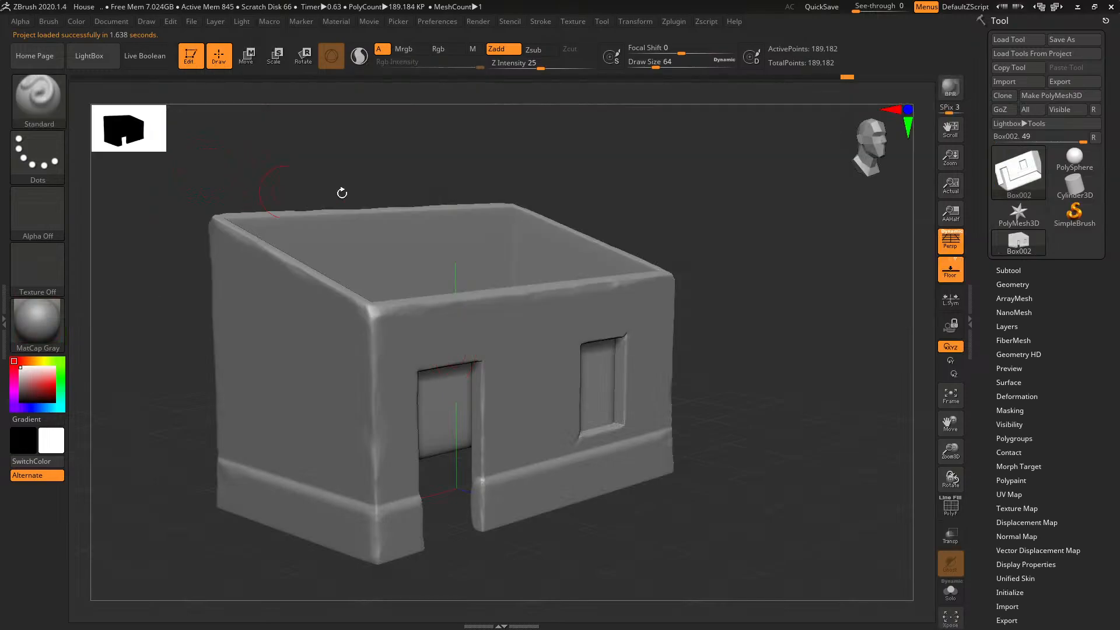
# Show the polyframe on the house walls, and pre-process the current mesh in Decimation Master with Keep UVs enabled
pyautogui.click(961, 365)
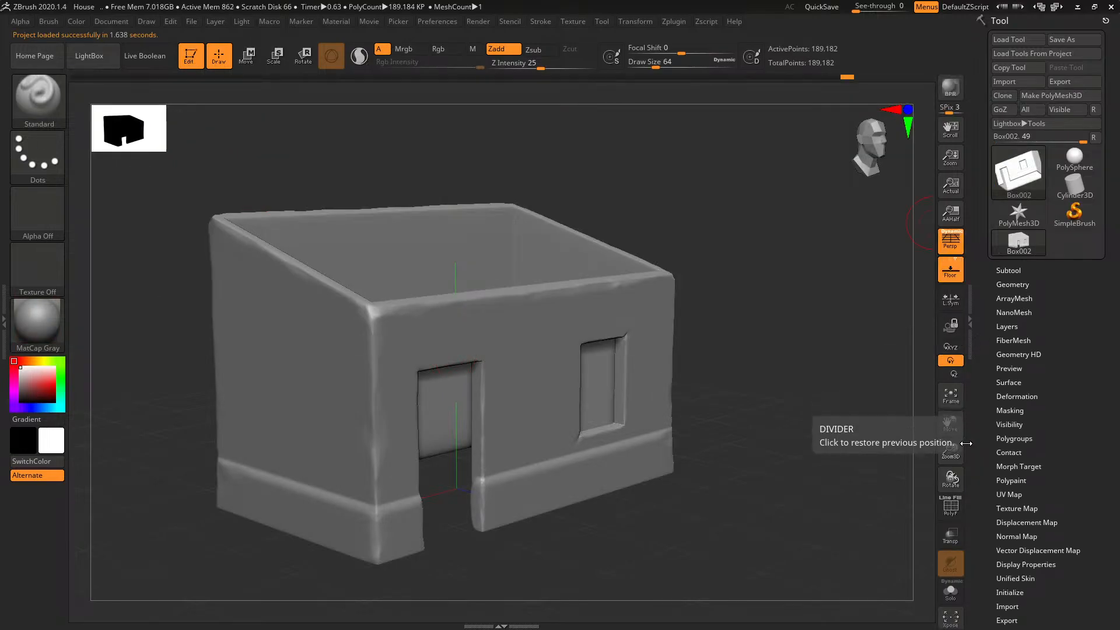
pyautogui.click(952, 515)
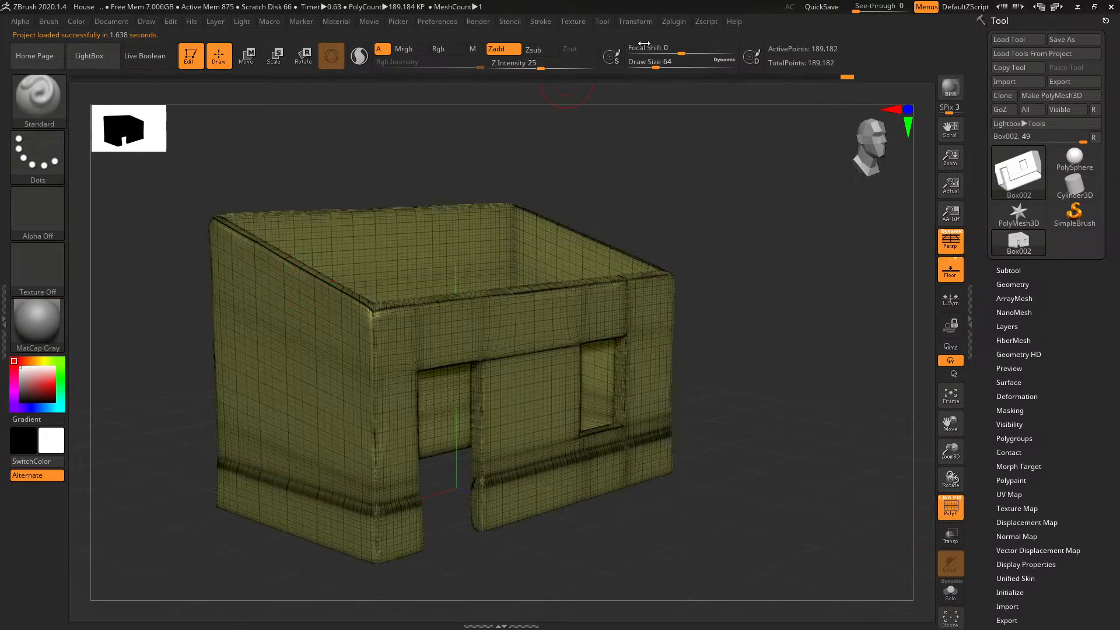
pyautogui.click(673, 23)
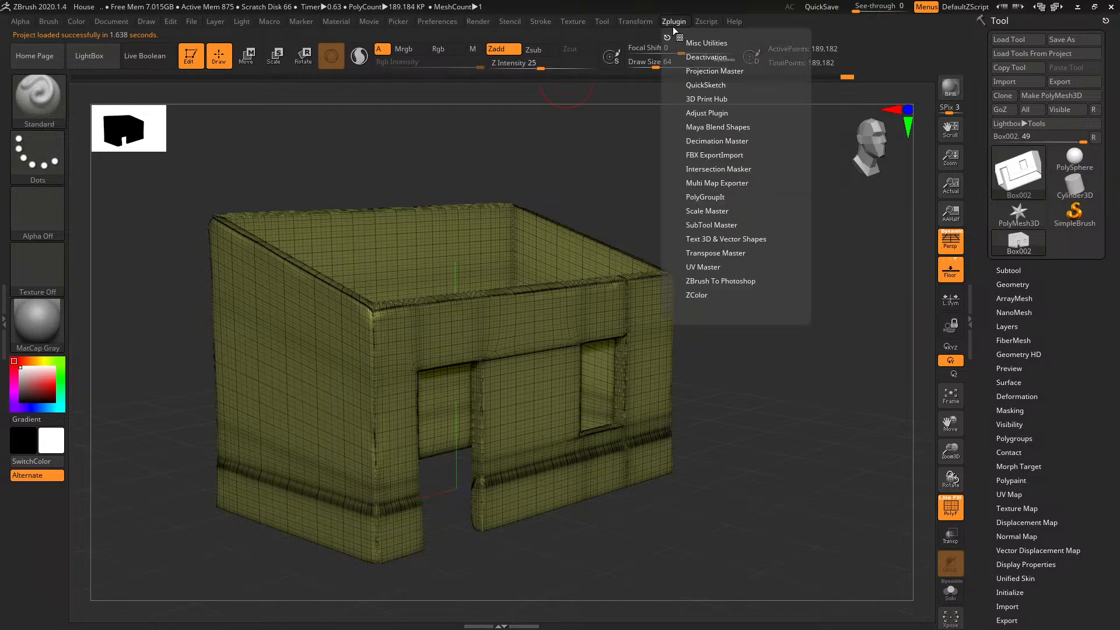
pyautogui.click(707, 142)
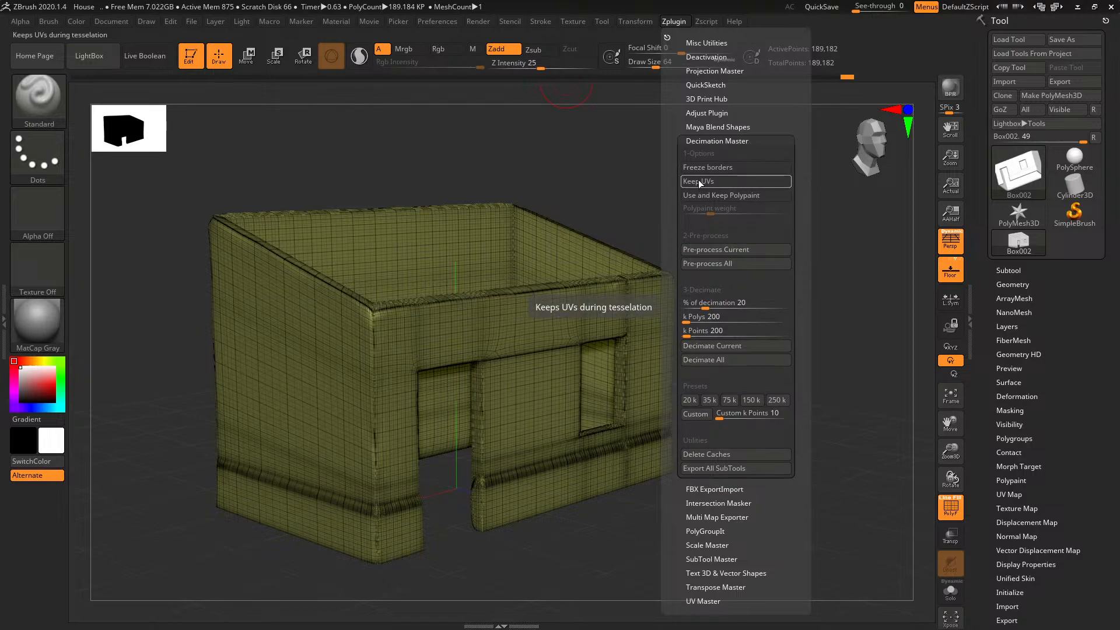
pyautogui.click(694, 181)
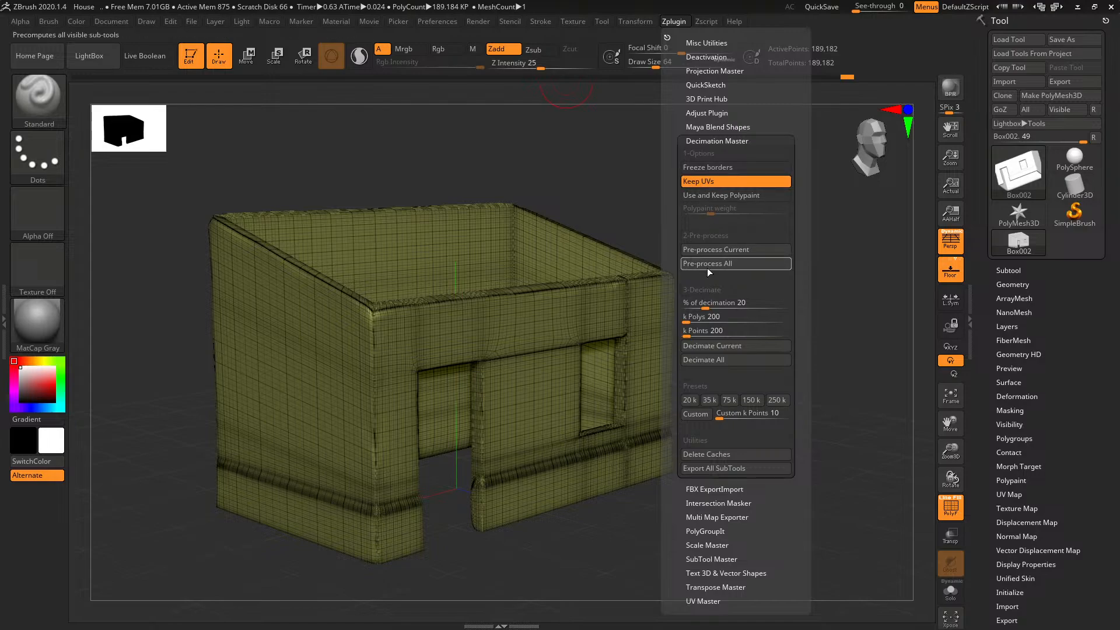
pyautogui.click(707, 248)
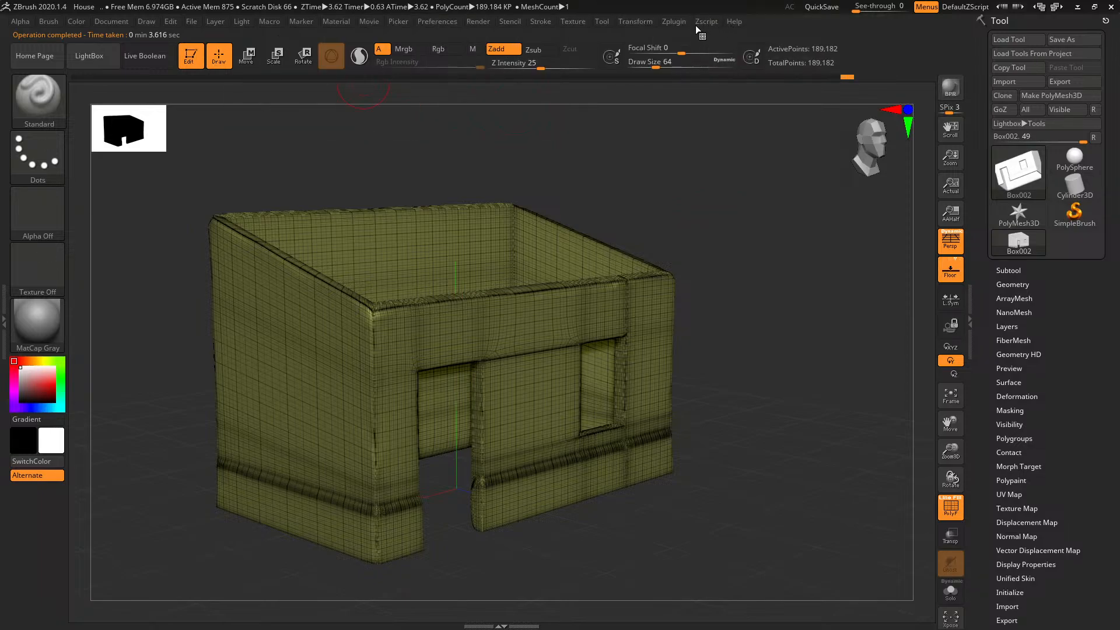
# Decimate the house walls to the custom preset of 10 k points and check the reduced wireframe from the front
pyautogui.click(670, 22)
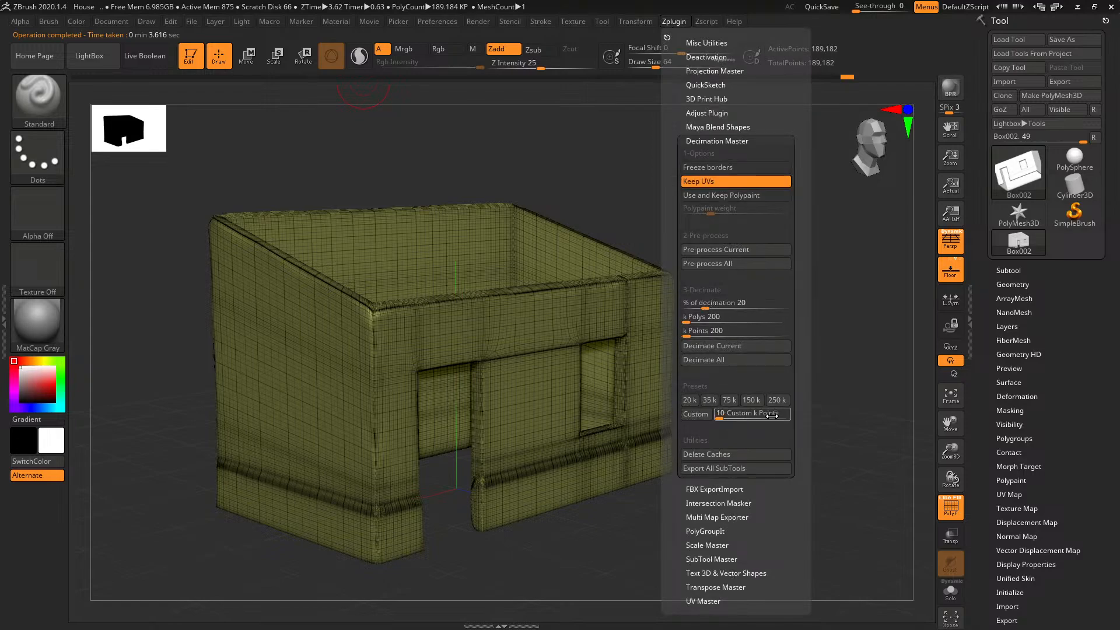
pyautogui.click(695, 415)
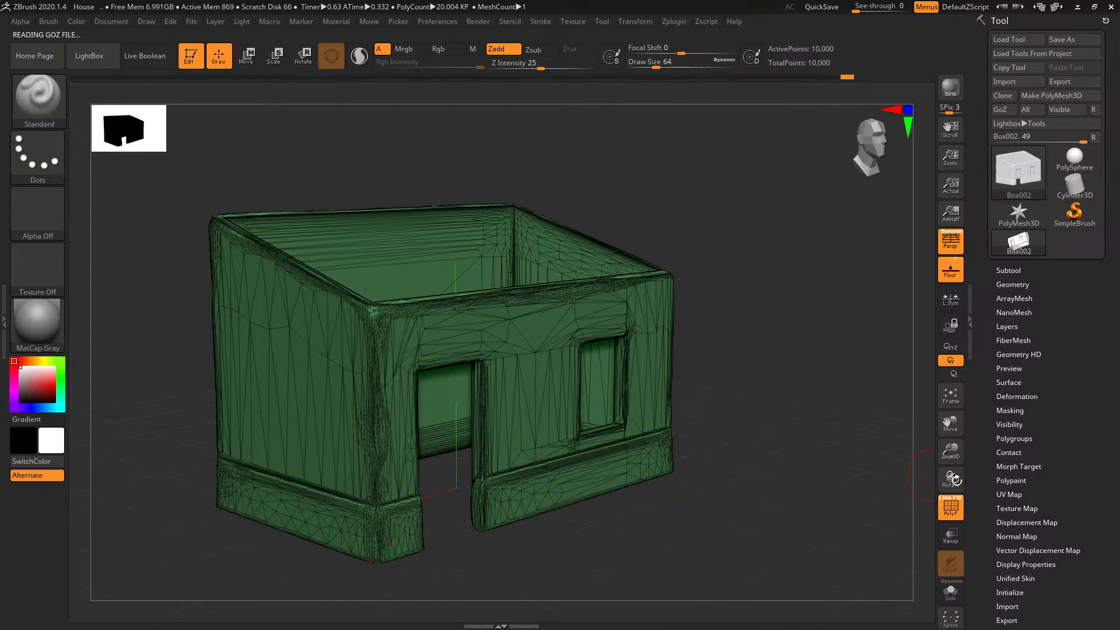
pyautogui.keyDown('ctrl'); pyautogui.moveTo(445, 532); pyautogui.dragTo(464, 572, button='right'); pyautogui.keyUp('ctrl')
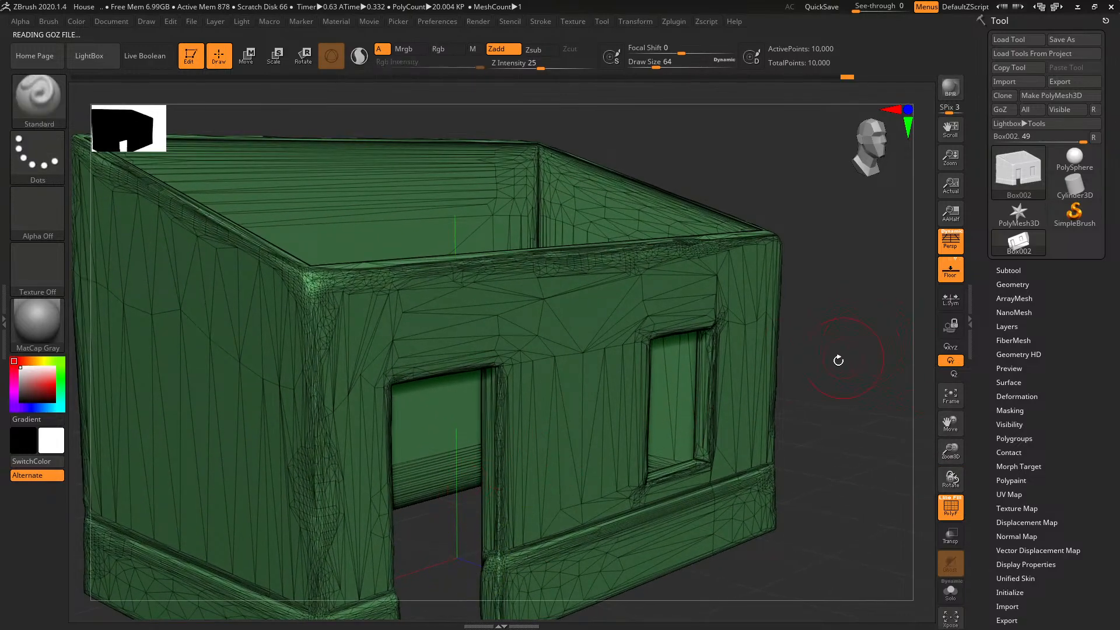
pyautogui.moveTo(838, 361); pyautogui.dragTo(863, 282)
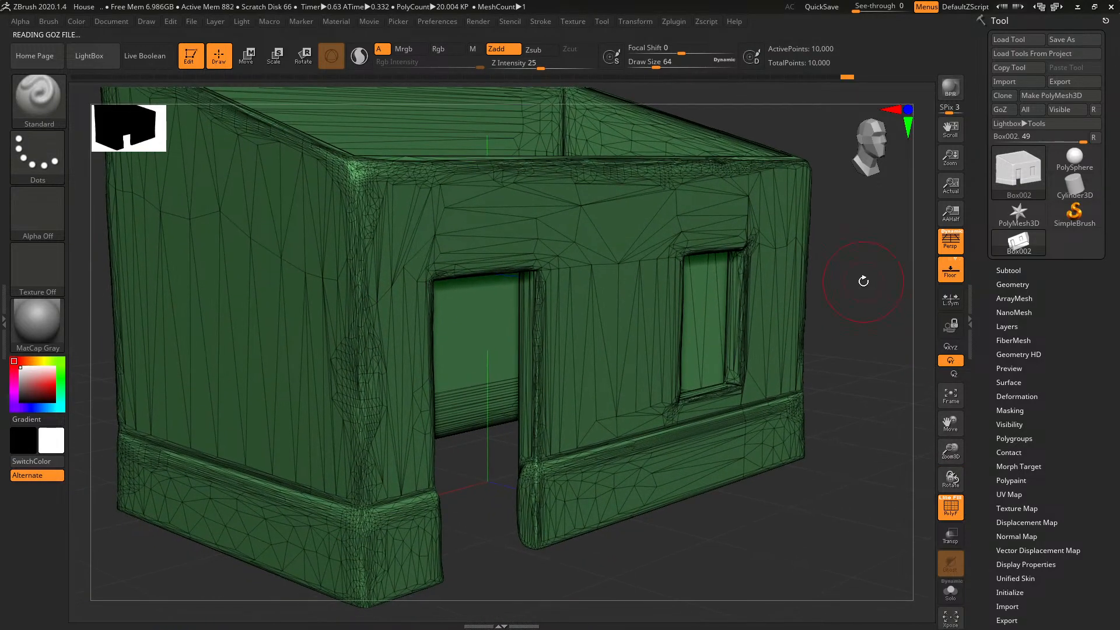
# Export the decimated walls in OBJ format to New folder (23), overwriting HouseL.OBJ
pyautogui.click(1061, 81)
pyautogui.scroll(1, 67, 91)
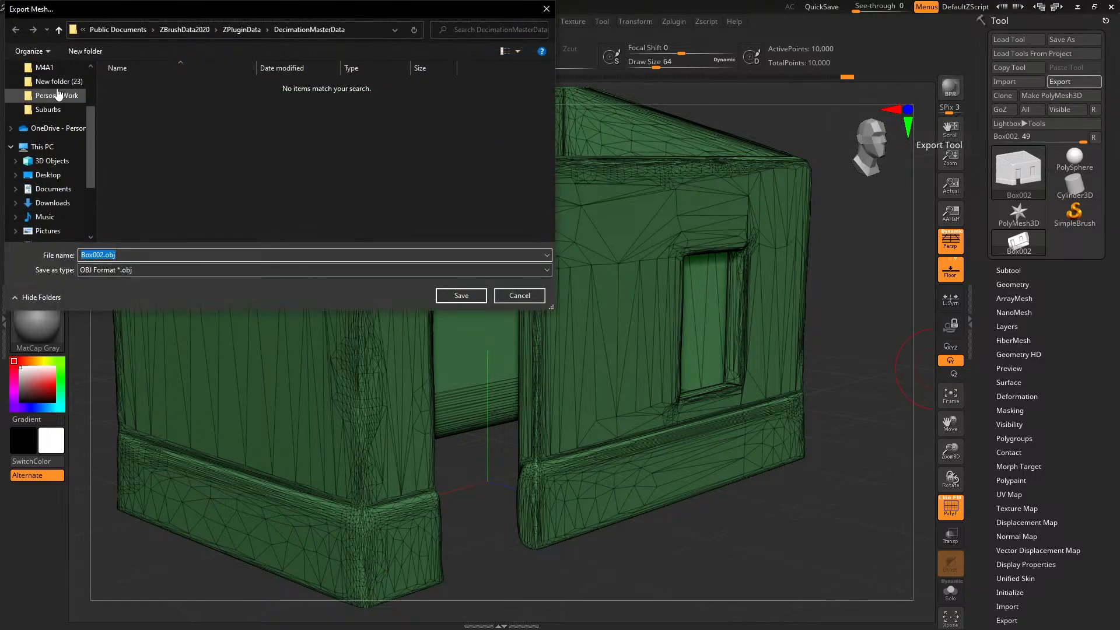
pyautogui.click(65, 82)
pyautogui.click(119, 110)
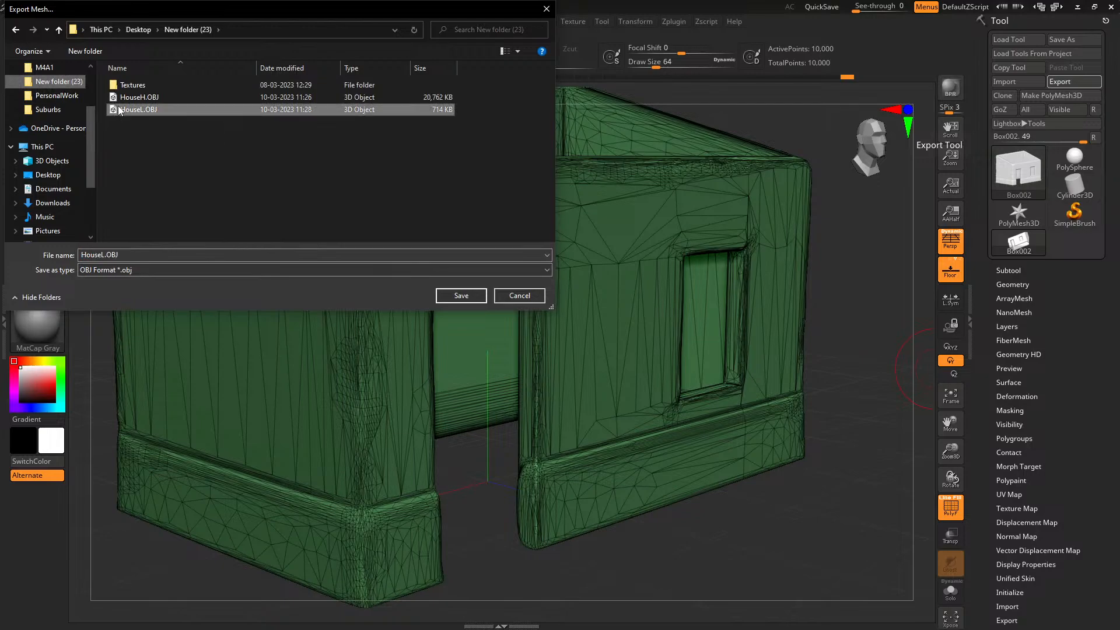
pyautogui.doubleClick(181, 110)
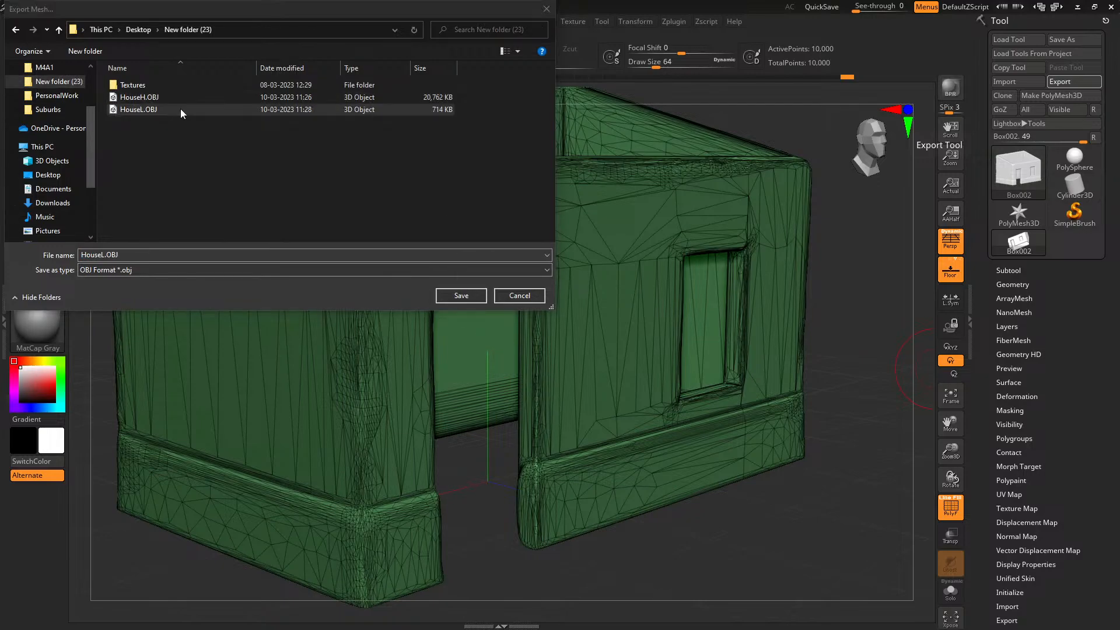
pyautogui.click(592, 315)
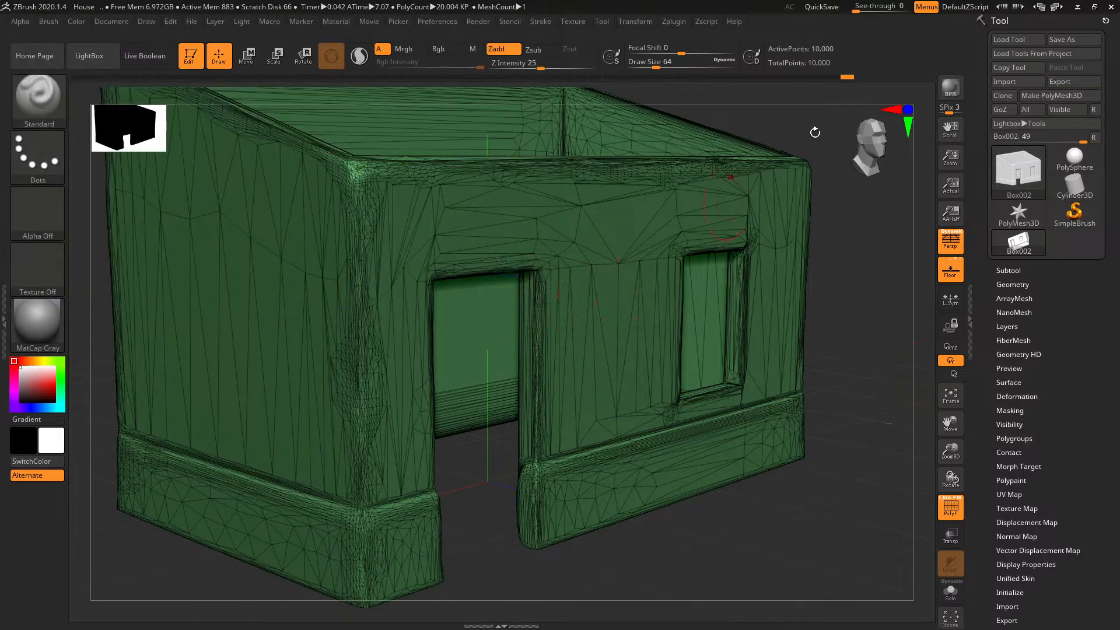
# Switch back to 3ds Max and import HouseL.OBJ from New folder (23), placing it at the human figure
pyautogui.click(1077, 7)
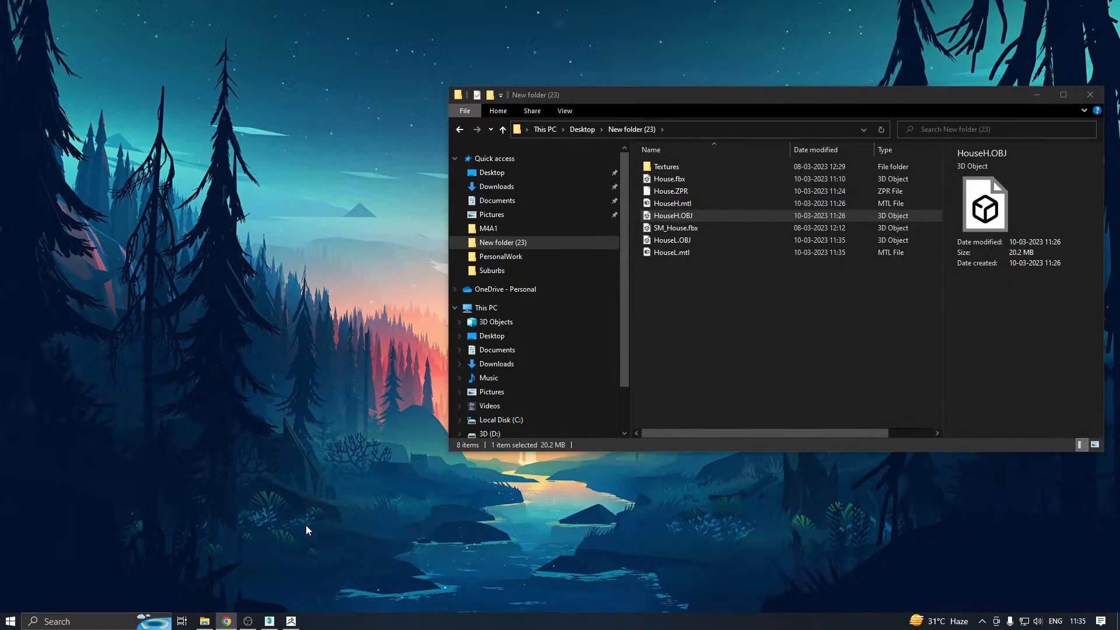
pyautogui.click(269, 621)
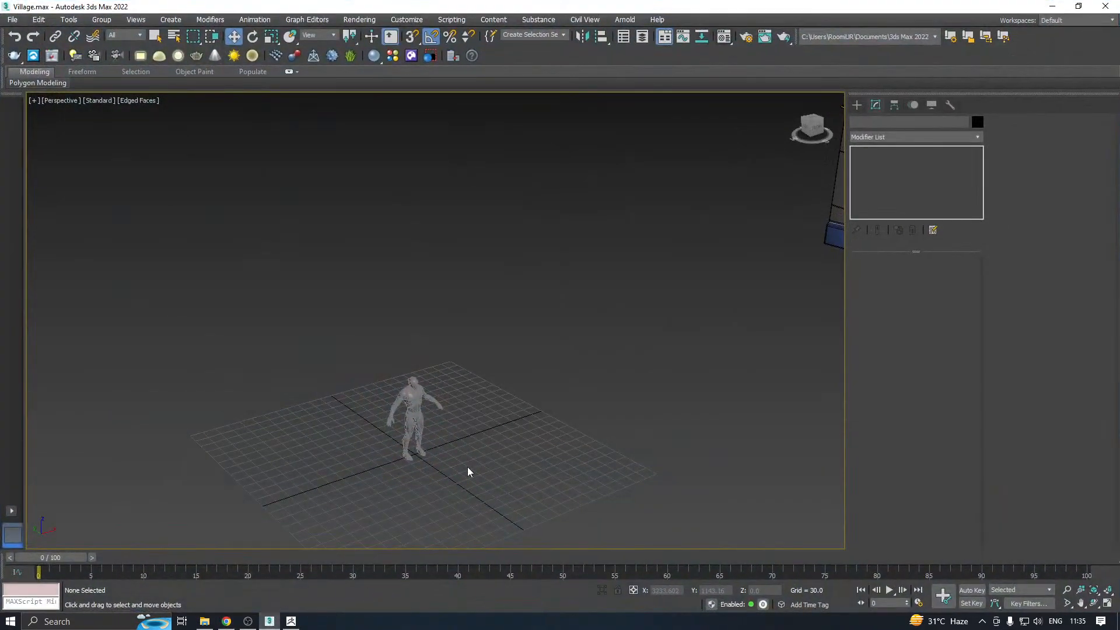
pyautogui.scroll(-5, 426, 446)
pyautogui.scroll(3, 358, 402)
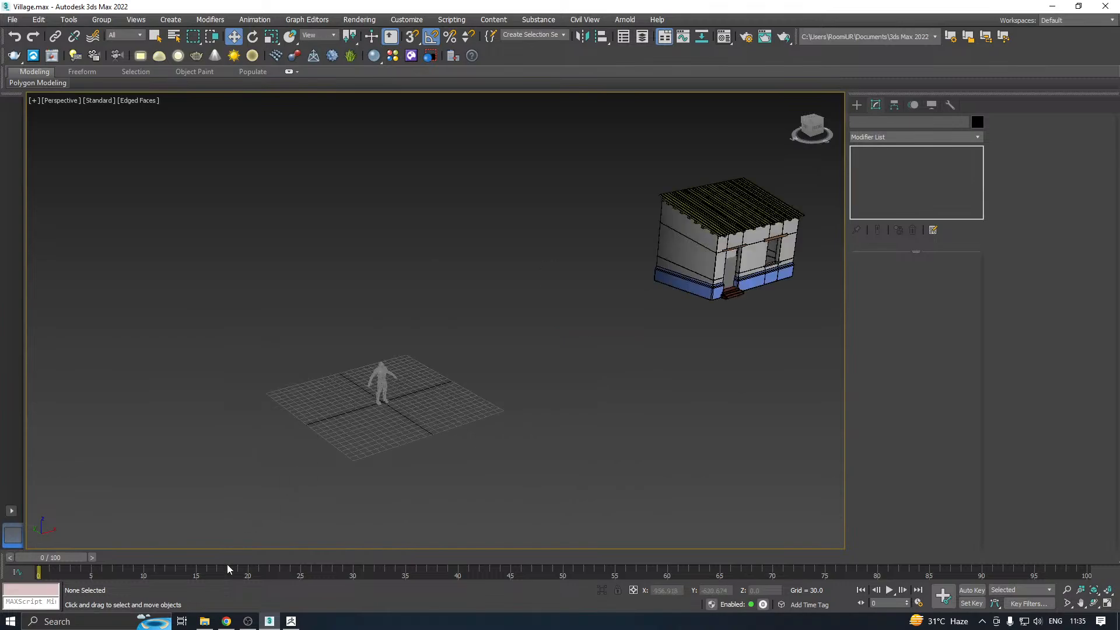
pyautogui.click(204, 621)
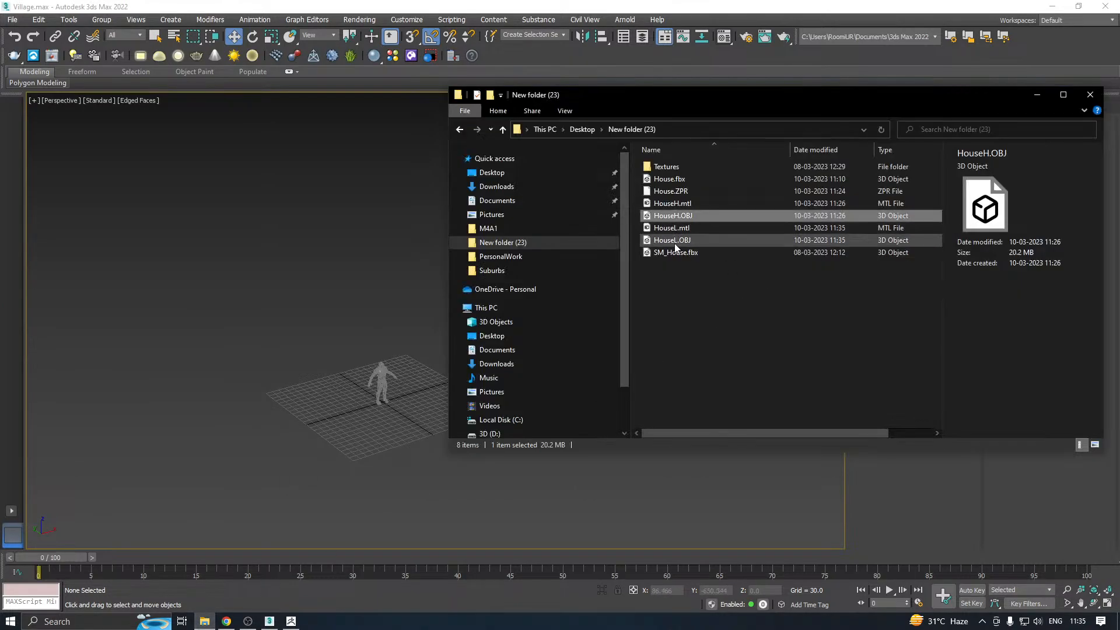
pyautogui.moveTo(674, 242); pyautogui.dragTo(360, 412)
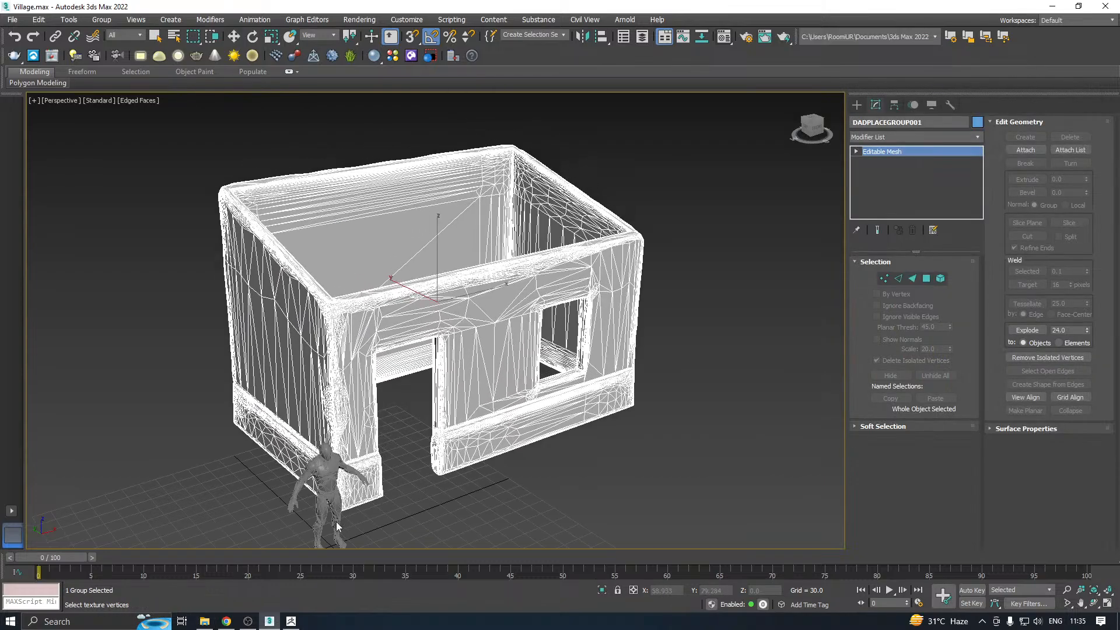
pyautogui.click(333, 537)
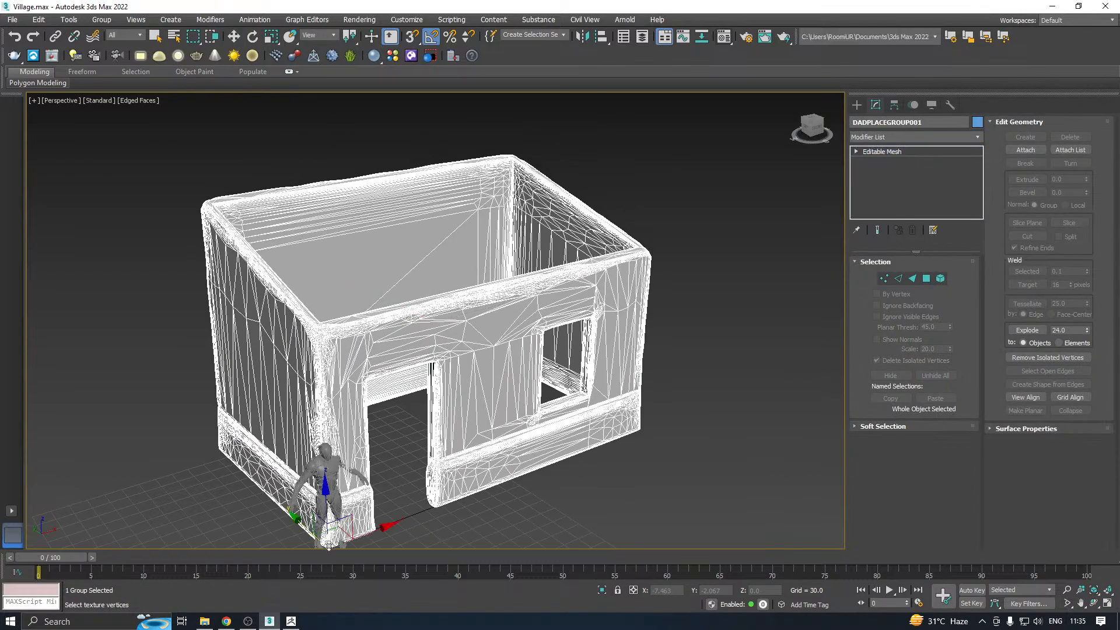
# Move the imported walls in the ground plane to about X -101, Y -60, and convert them to Editable Poly
pyautogui.moveTo(333, 536); pyautogui.dragTo(467, 430, button='middle')
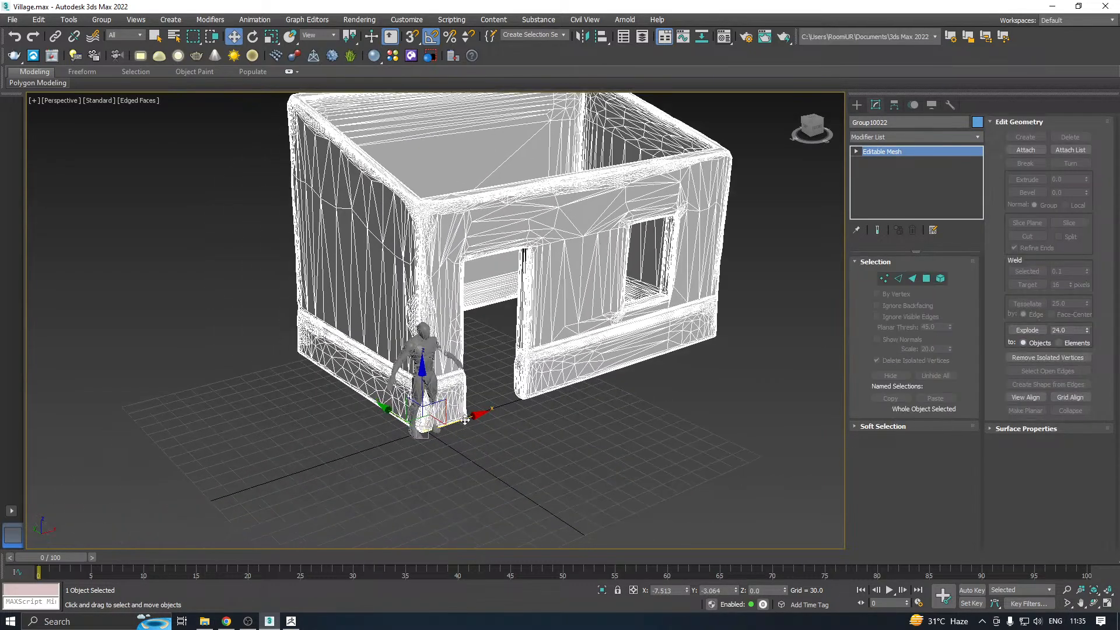
pyautogui.moveTo(465, 420); pyautogui.dragTo(435, 450)
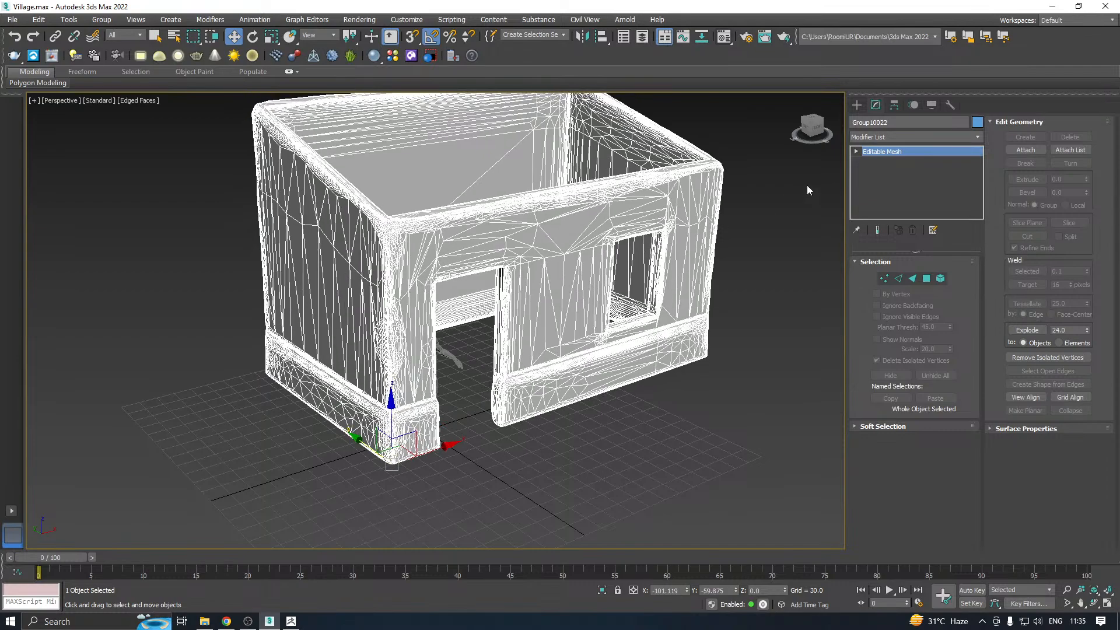
pyautogui.rightClick(875, 151)
pyautogui.click(913, 257)
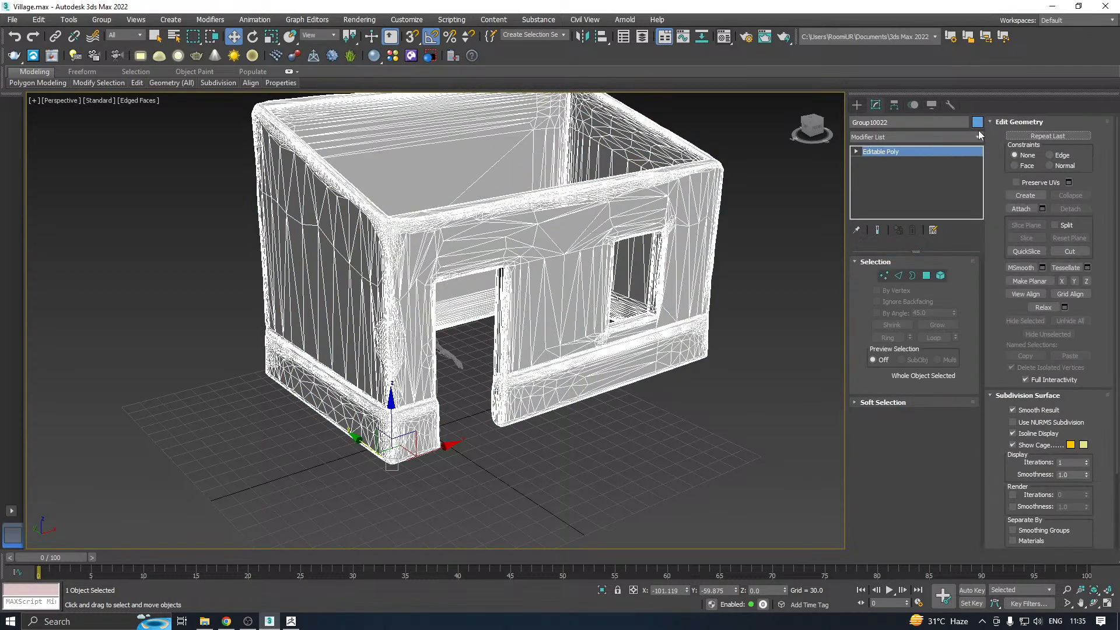
# Apply an Unwrap UVW modifier to the imported walls, open the UV editor and display the checker pattern on the mesh
pyautogui.click(956, 136)
pyautogui.scroll(-15, 956, 292)
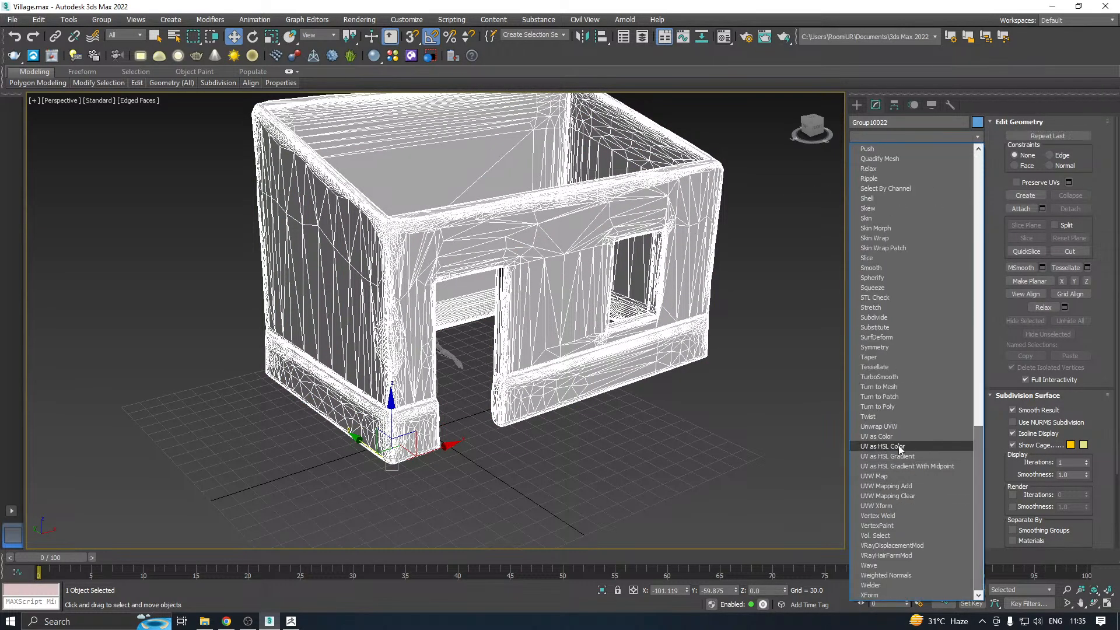
pyautogui.click(886, 427)
pyautogui.click(897, 505)
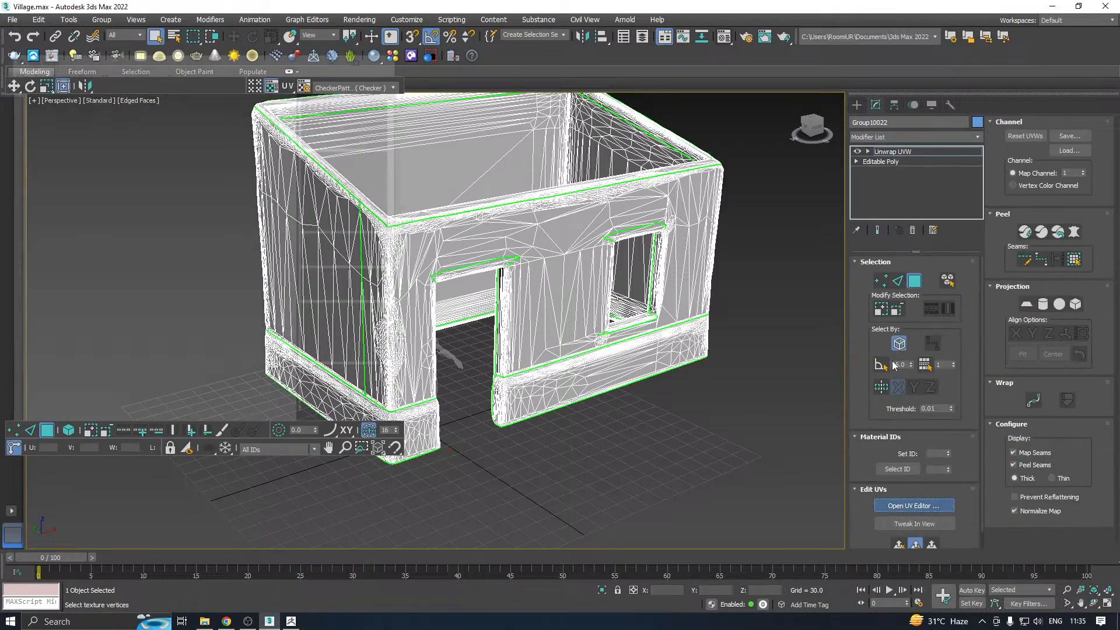
pyautogui.moveTo(624, 341); pyautogui.dragTo(777, 326, button='middle')
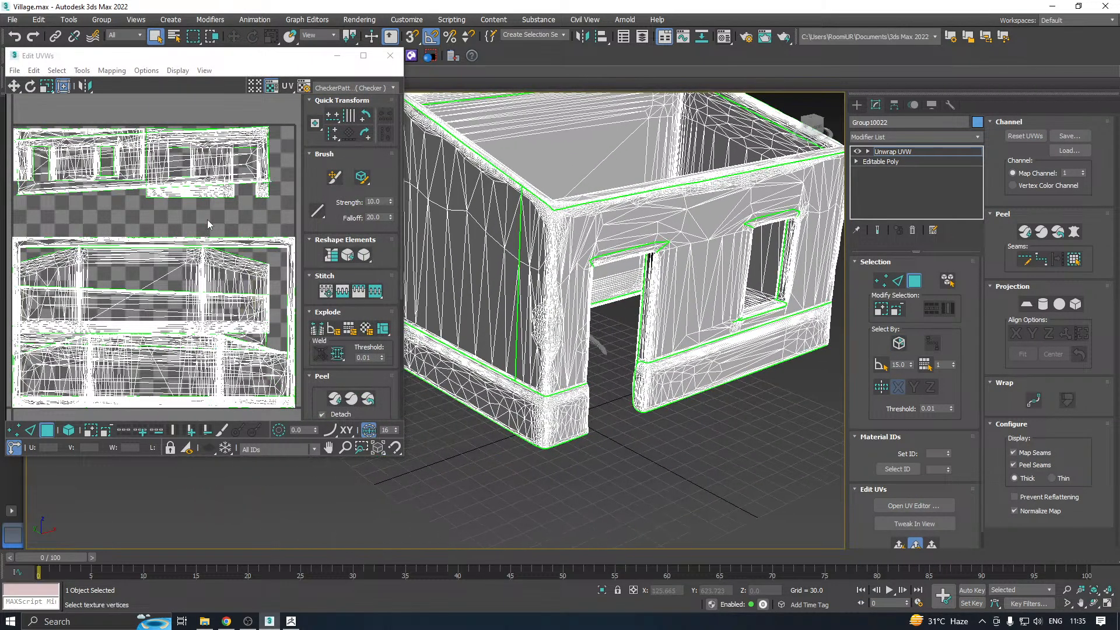
pyautogui.click(350, 87)
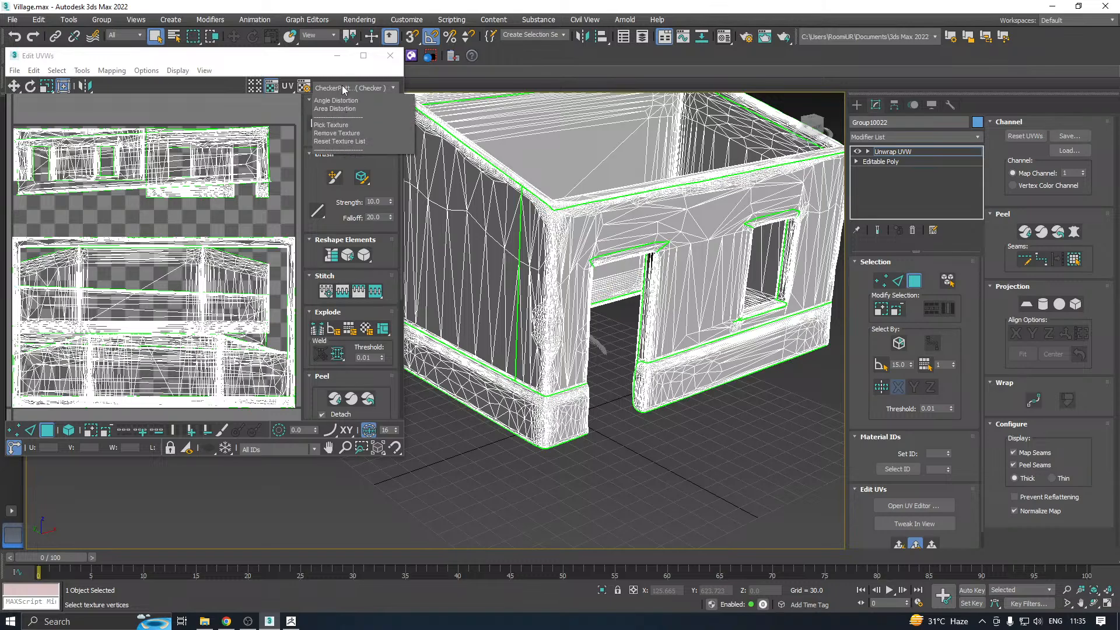
pyautogui.click(344, 102)
pyautogui.keyDown('alt'); pyautogui.moveTo(595, 155); pyautogui.dragTo(472, 161, button='middle'); pyautogui.keyUp('alt')
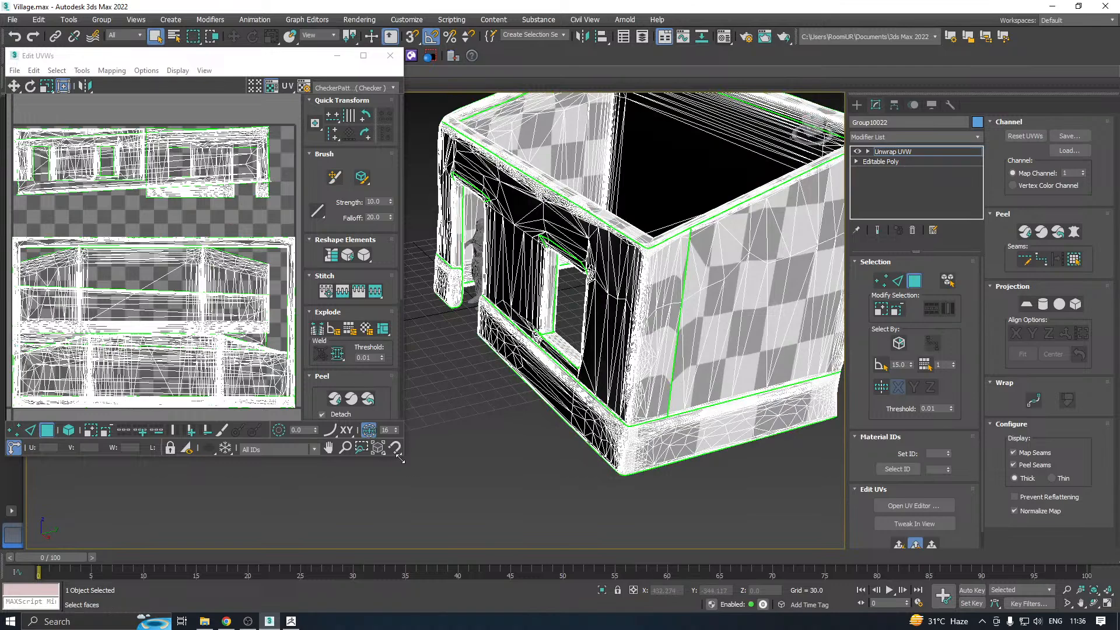
# Enlarge the UV editor and, selecting whole elements, pull the lower strip, wall and top rim islands out of the stacked layout
pyautogui.moveTo(400, 459); pyautogui.dragTo(511, 523)
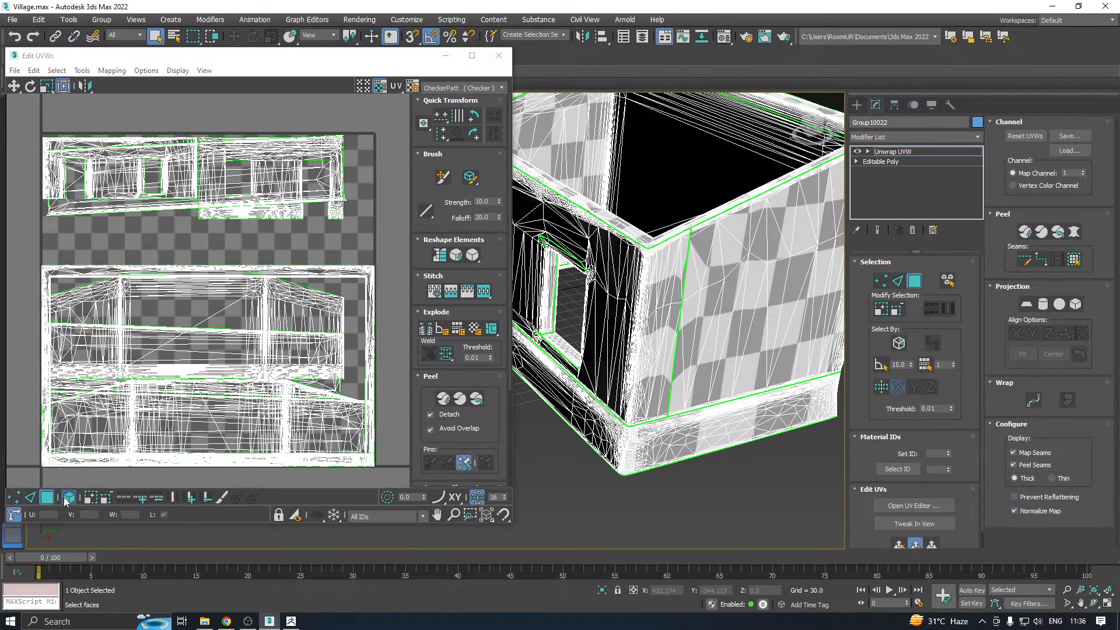
pyautogui.click(192, 443)
pyautogui.scroll(-5, 183, 362)
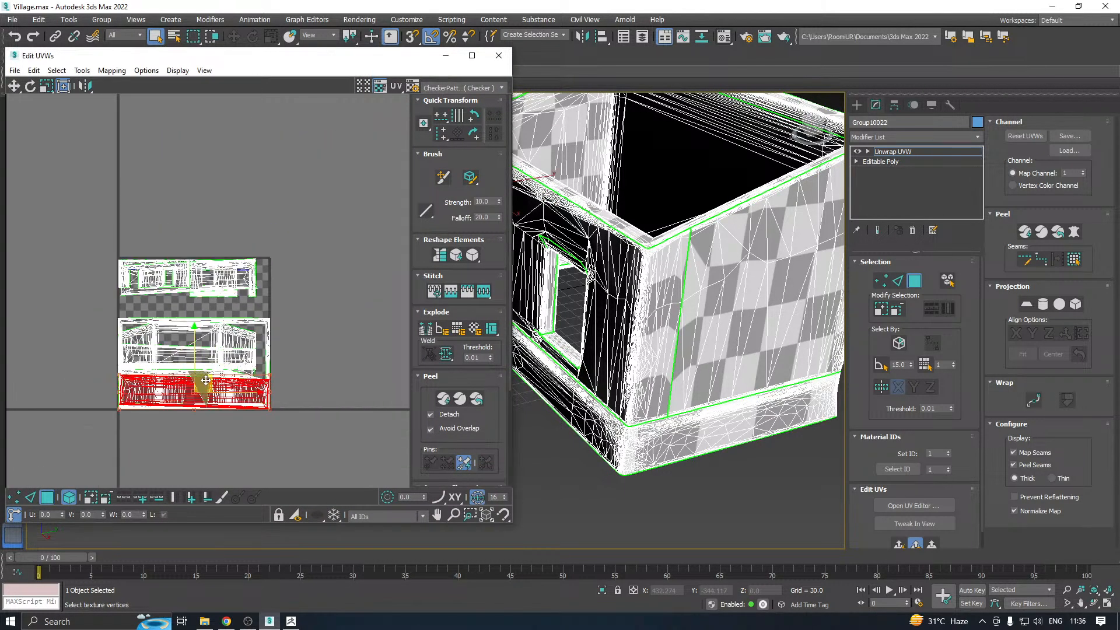
pyautogui.moveTo(205, 380); pyautogui.dragTo(205, 473)
pyautogui.click(227, 390)
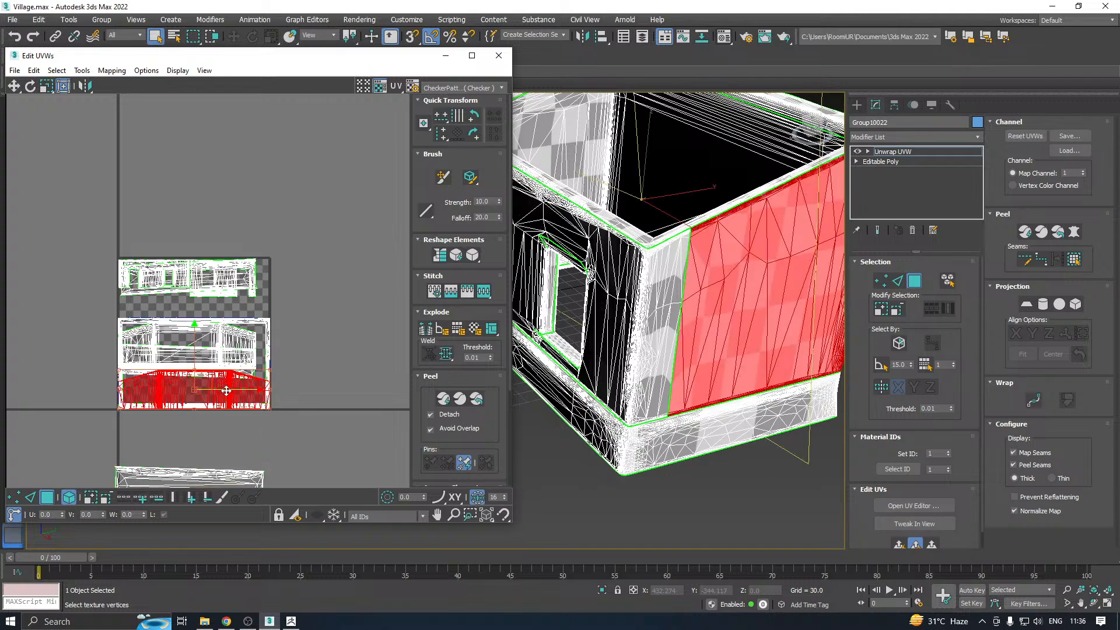
pyautogui.moveTo(226, 391); pyautogui.dragTo(327, 295)
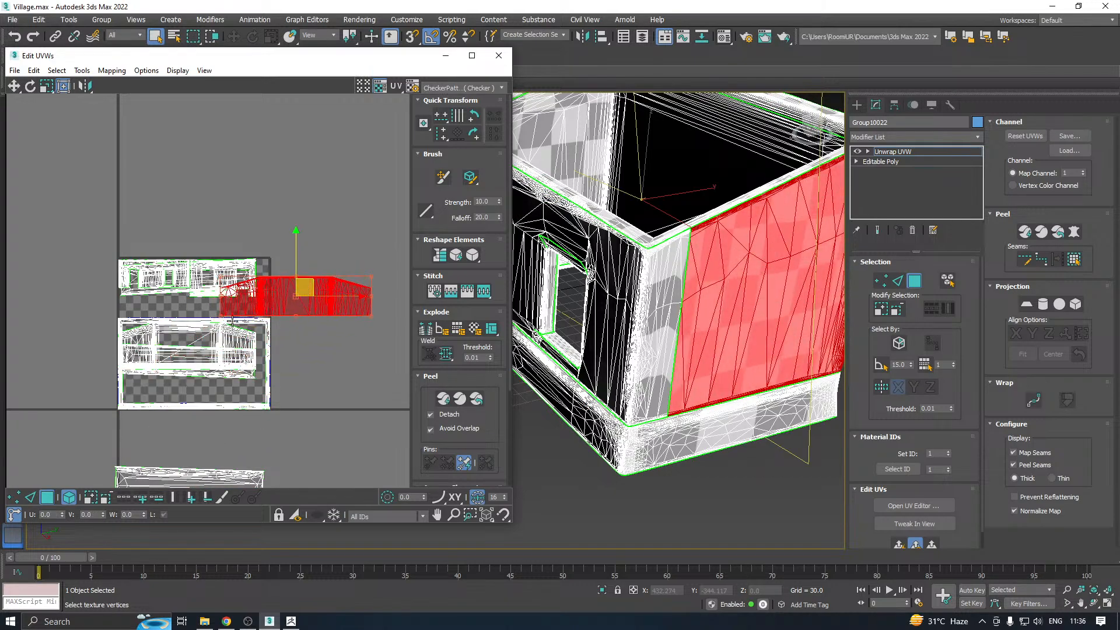
pyautogui.click(232, 320)
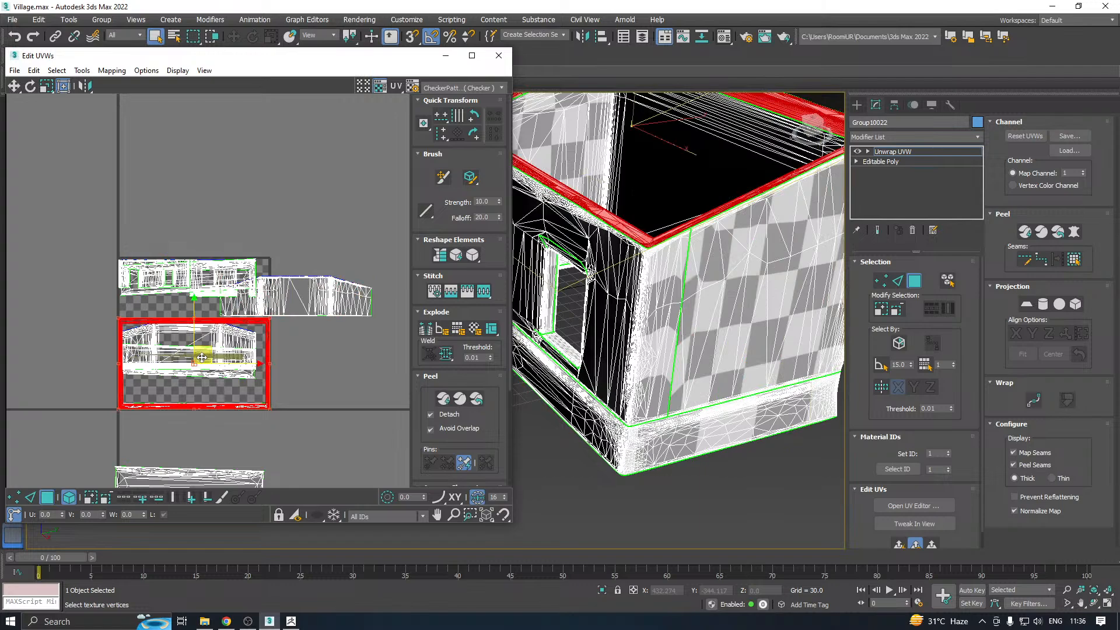
pyautogui.moveTo(212, 325); pyautogui.dragTo(268, 146)
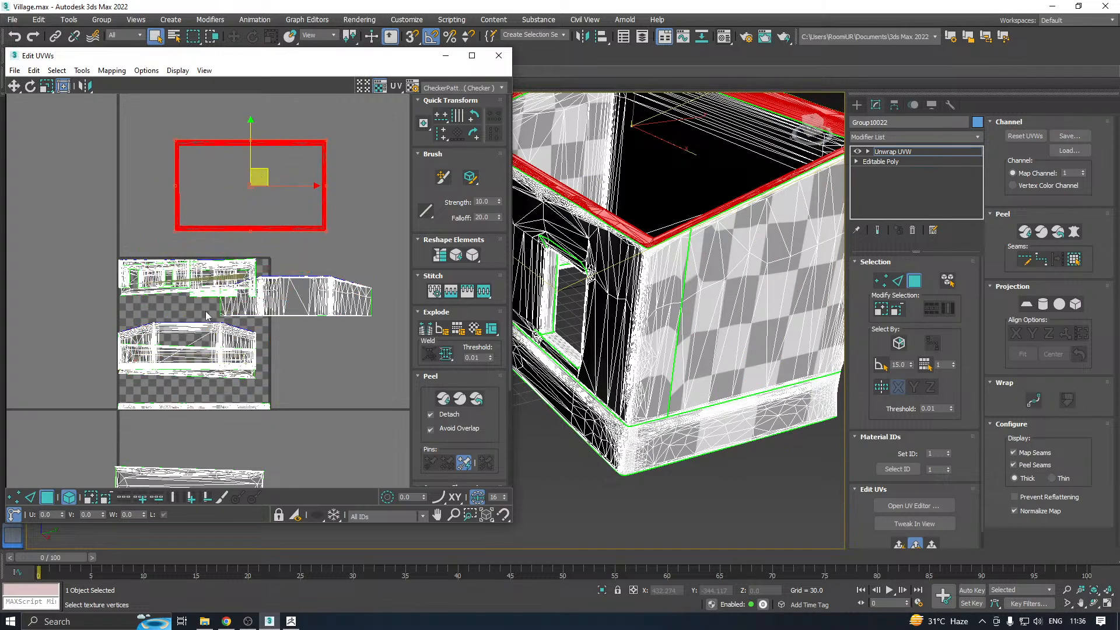
# Spread out the remaining wall, door and window, long strip and plinth UV islands so each can be inspected separately
pyautogui.click(195, 343)
pyautogui.moveTo(196, 343); pyautogui.dragTo(271, 209)
pyautogui.click(193, 274)
pyautogui.moveTo(193, 274); pyautogui.dragTo(109, 184)
pyautogui.moveTo(152, 264); pyautogui.dragTo(56, 270)
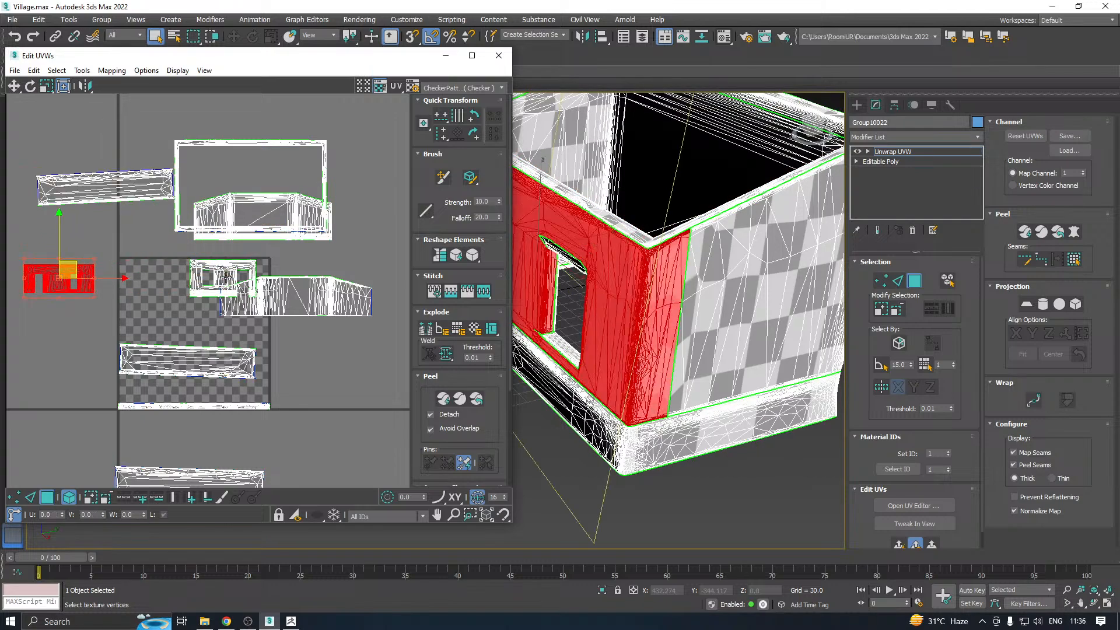
pyautogui.click(235, 279)
pyautogui.moveTo(235, 279); pyautogui.dragTo(136, 279)
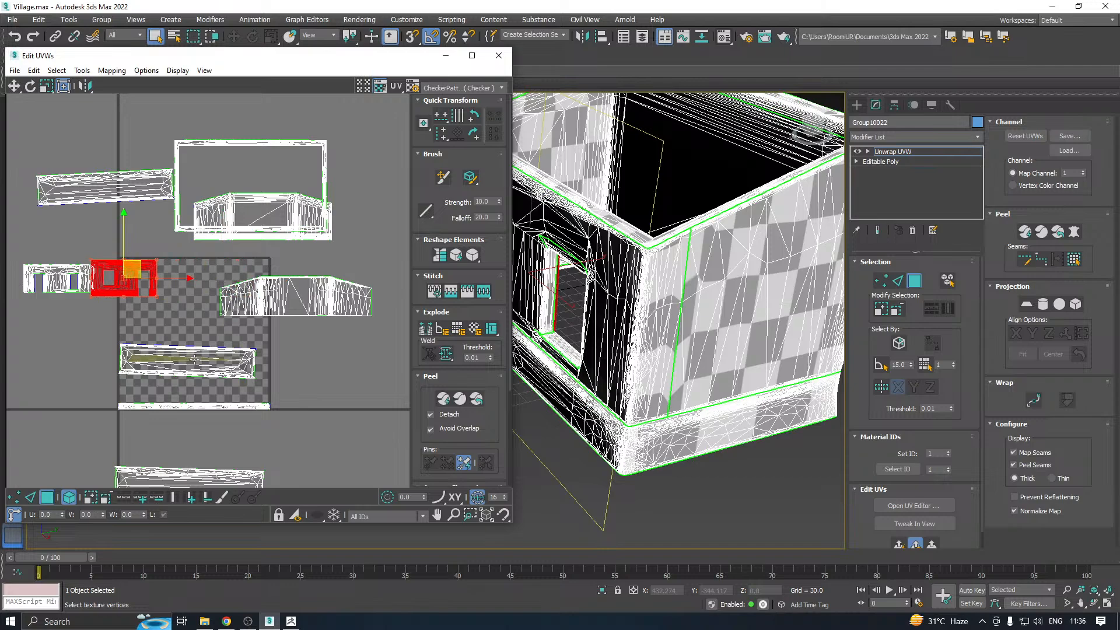
pyautogui.click(205, 357)
pyautogui.moveTo(206, 357); pyautogui.dragTo(196, 333)
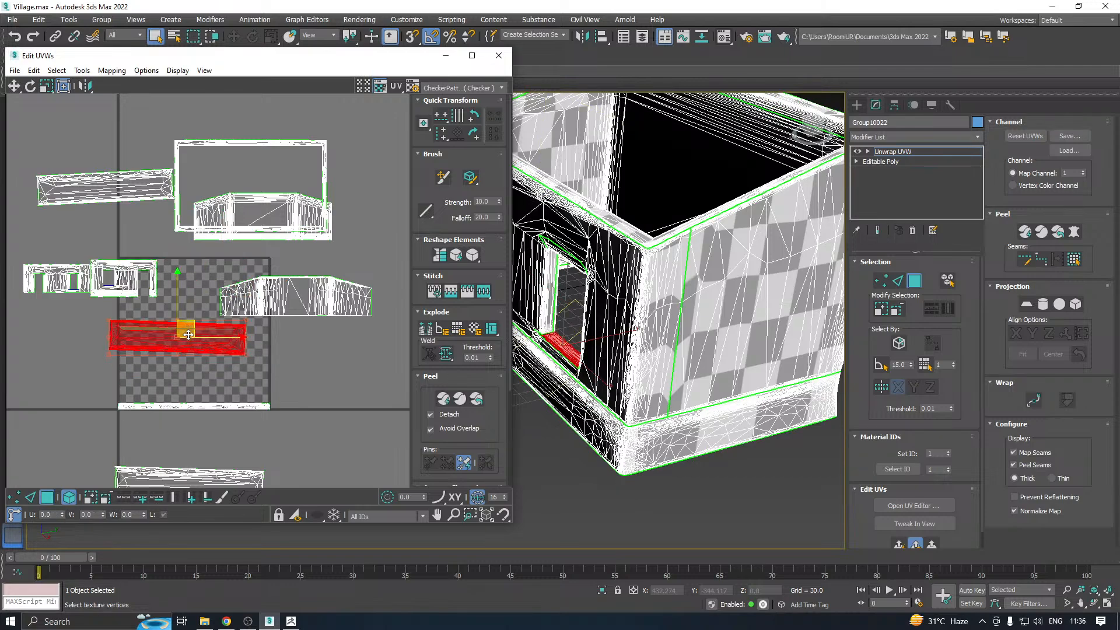
pyautogui.click(191, 407)
pyautogui.click(191, 407)
pyautogui.moveTo(205, 394); pyautogui.dragTo(196, 382)
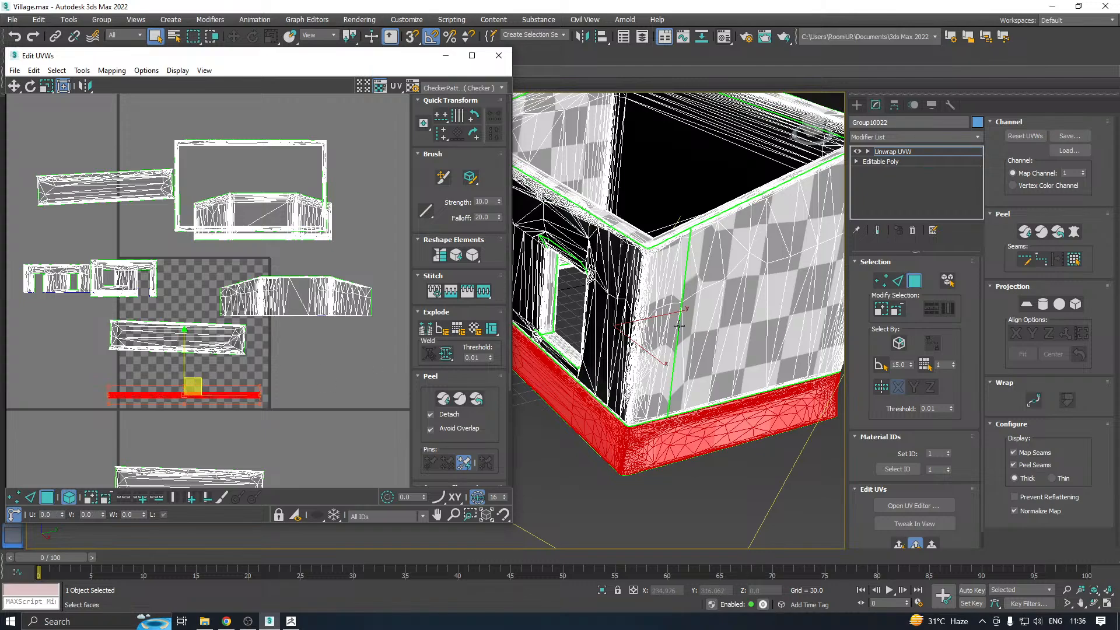
# Close the UV editor and delete the Unwrap UVW modifier to discard the island moves
pyautogui.click(499, 56)
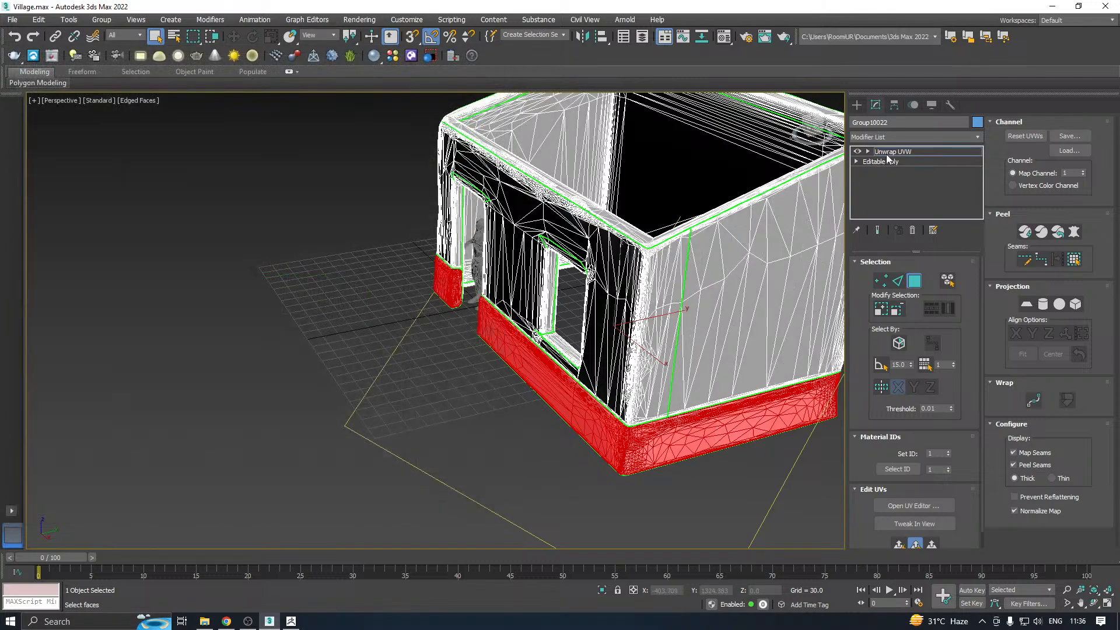
pyautogui.rightClick(899, 152)
pyautogui.click(934, 168)
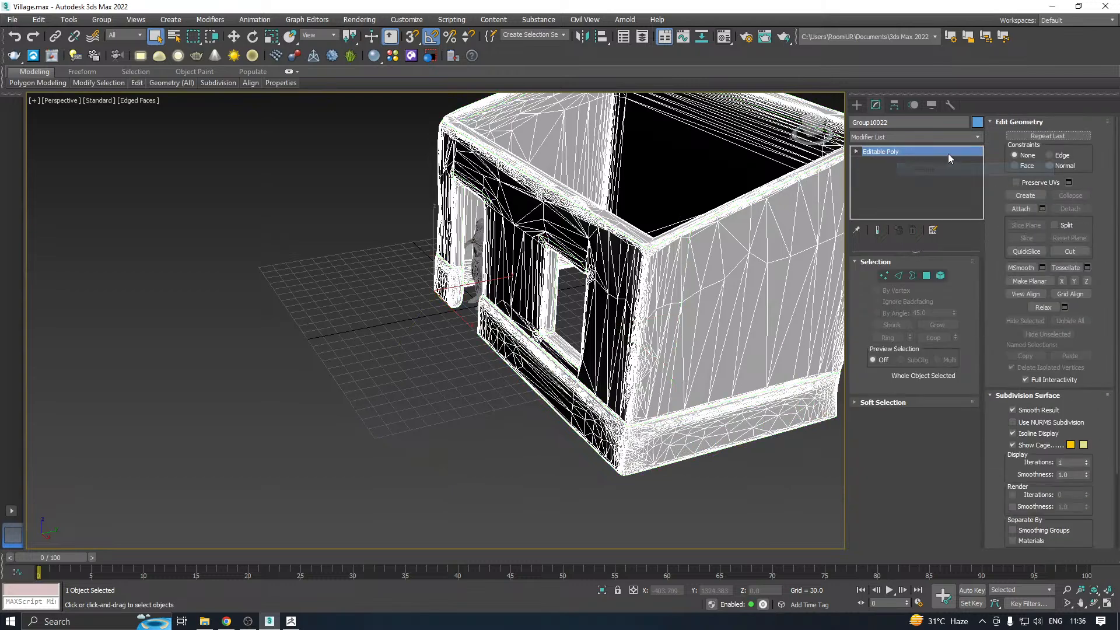
# Apply a fresh Unwrap UVW modifier to the walls, review the UV layout in the UV editor and close it
pyautogui.click(974, 137)
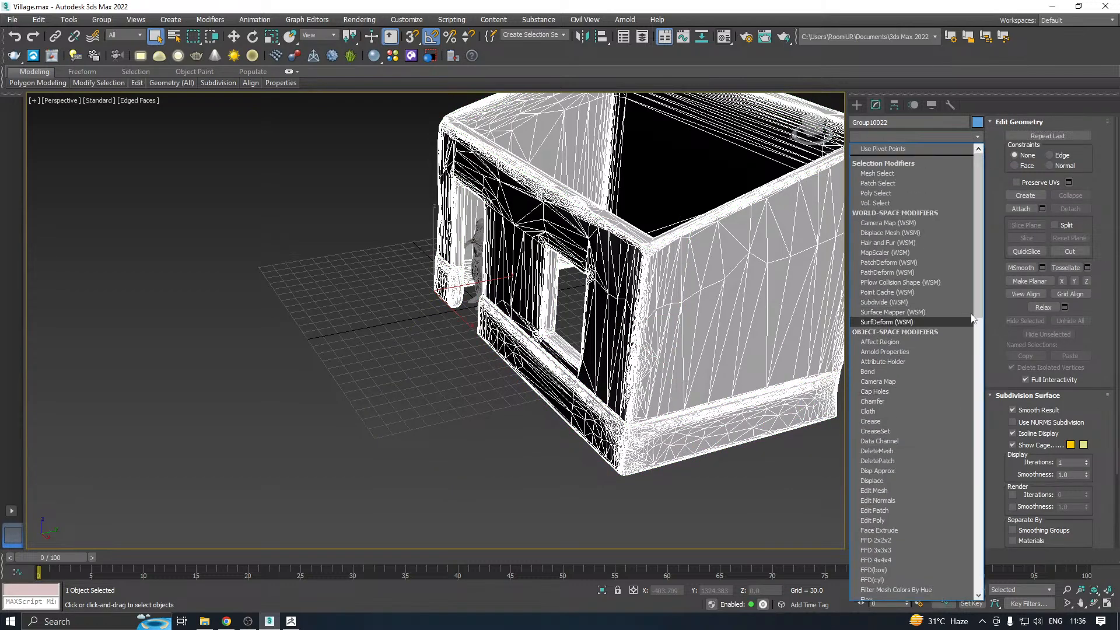
pyautogui.moveTo(979, 298); pyautogui.dragTo(967, 535)
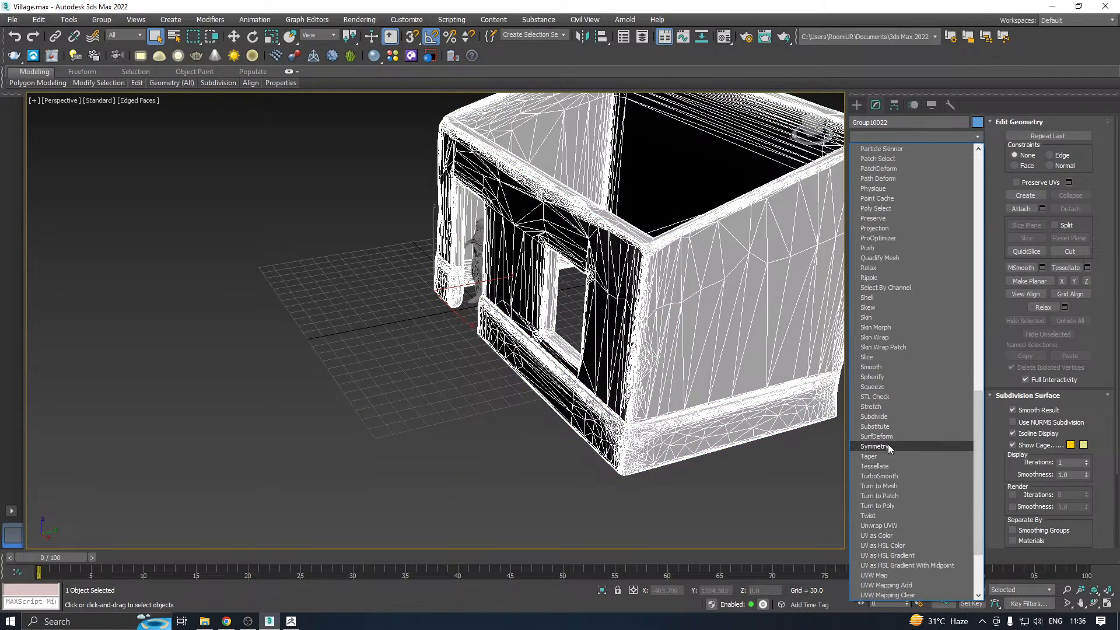
pyautogui.click(887, 526)
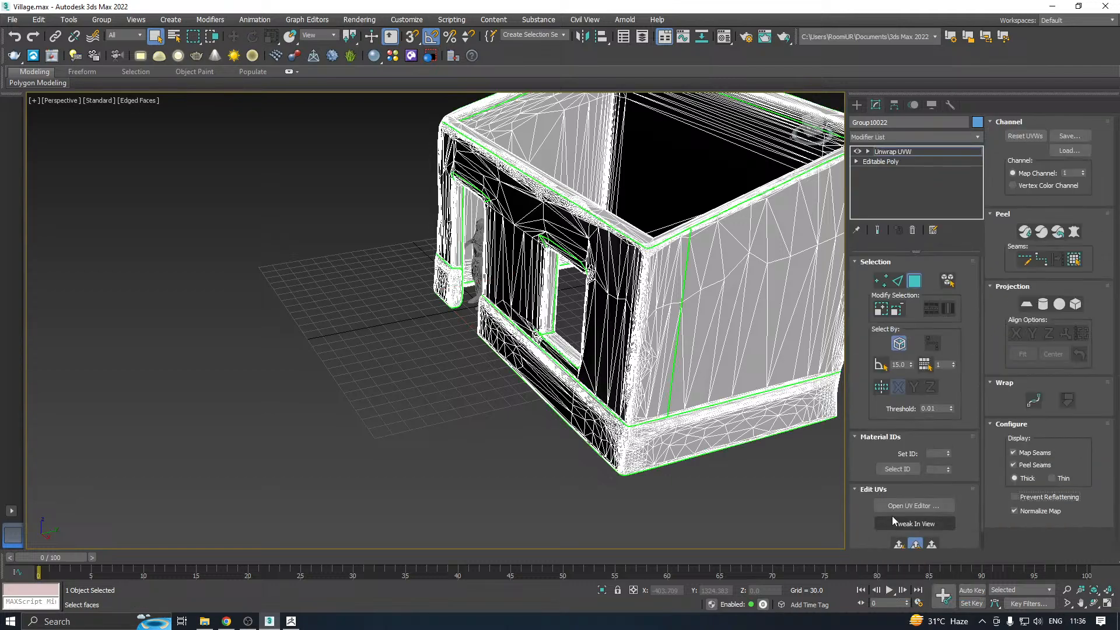
pyautogui.click(891, 506)
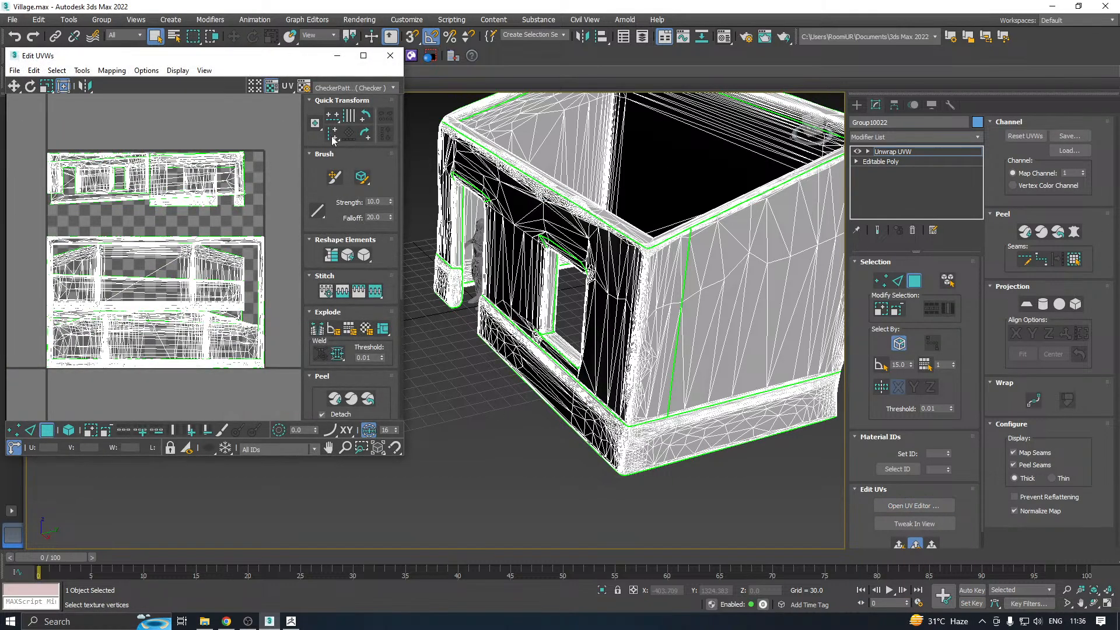
pyautogui.click(390, 56)
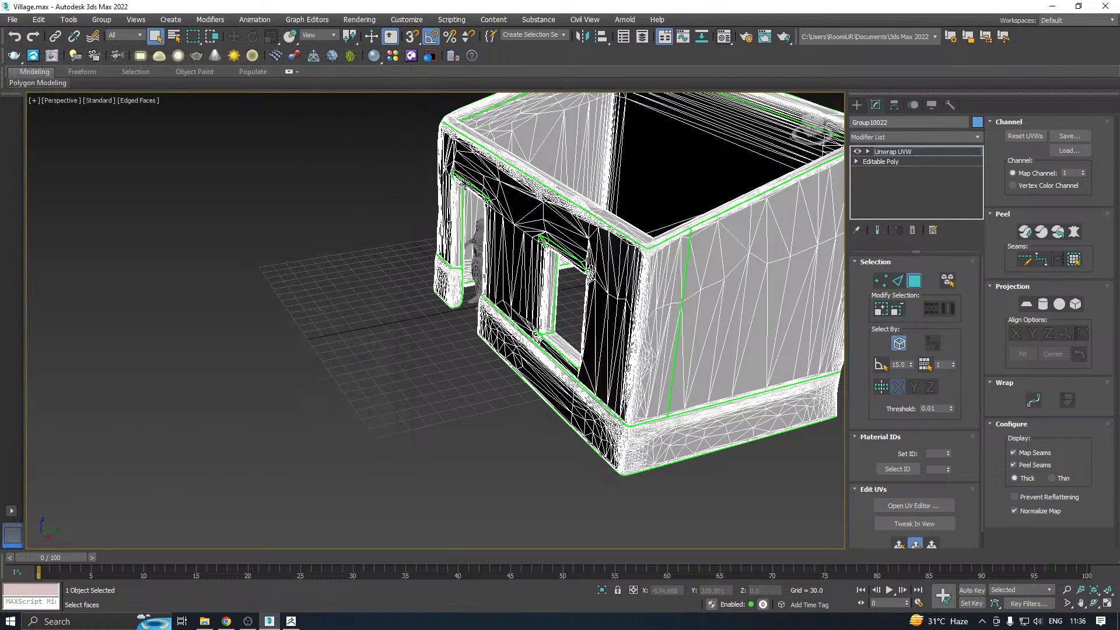
# Leave polygon selection in Unwrap UVW and inspect the decimated wireframe around the door and window
pyautogui.keyDown('alt'); pyautogui.moveTo(447, 172); pyautogui.dragTo(619, 179, button='middle'); pyautogui.keyUp('alt')
pyautogui.click(891, 153)
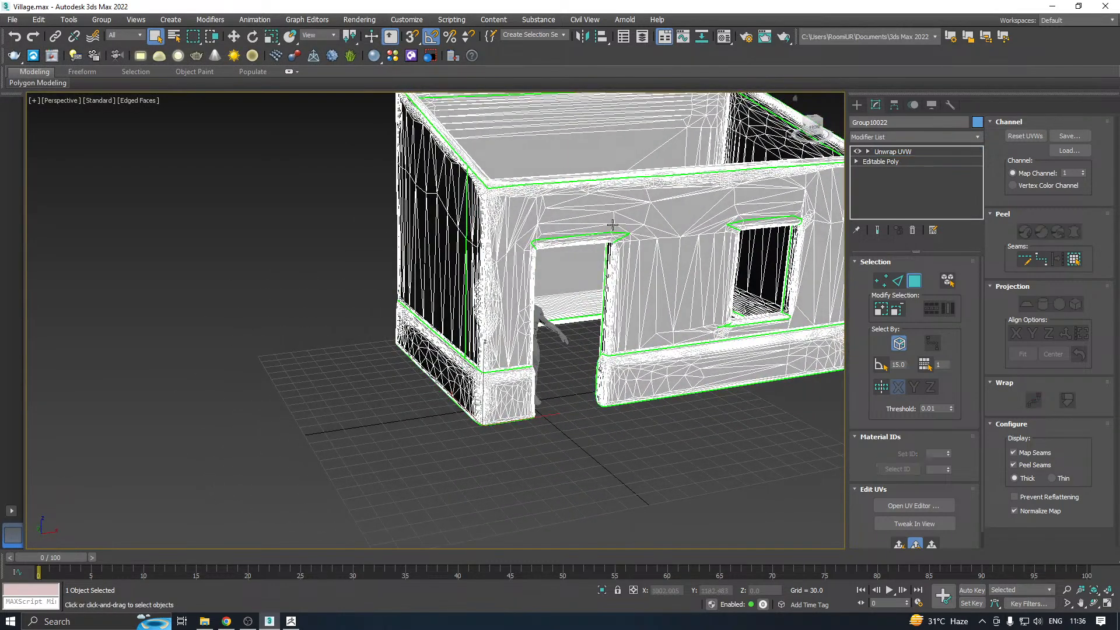
pyautogui.moveTo(612, 229); pyautogui.dragTo(478, 265, button='middle')
pyautogui.click(233, 36)
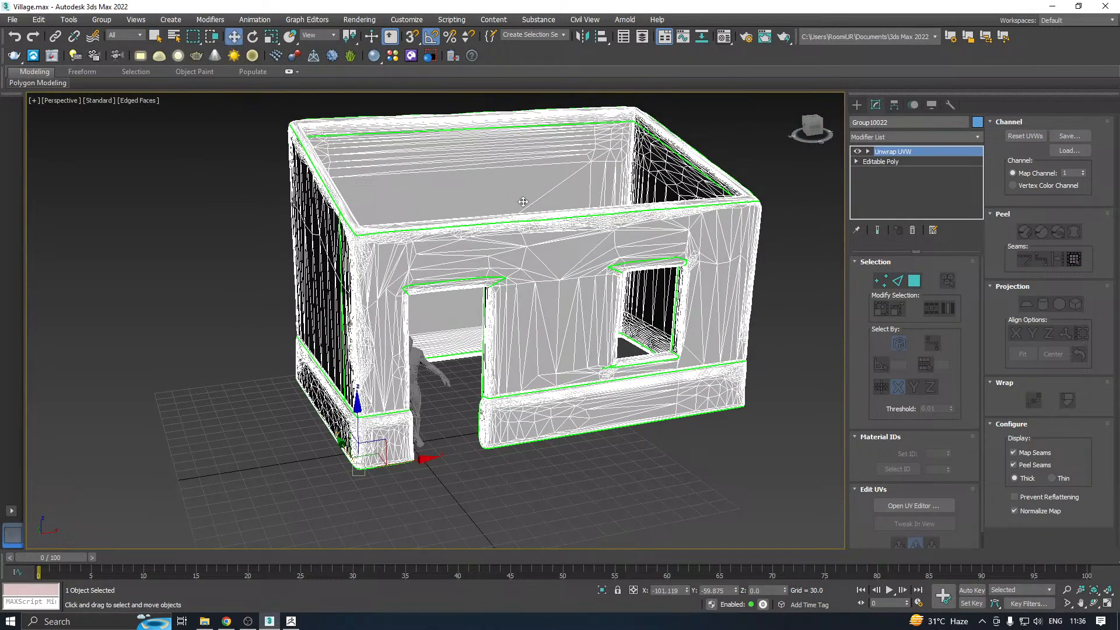
pyautogui.moveTo(537, 205); pyautogui.dragTo(548, 227, button='middle')
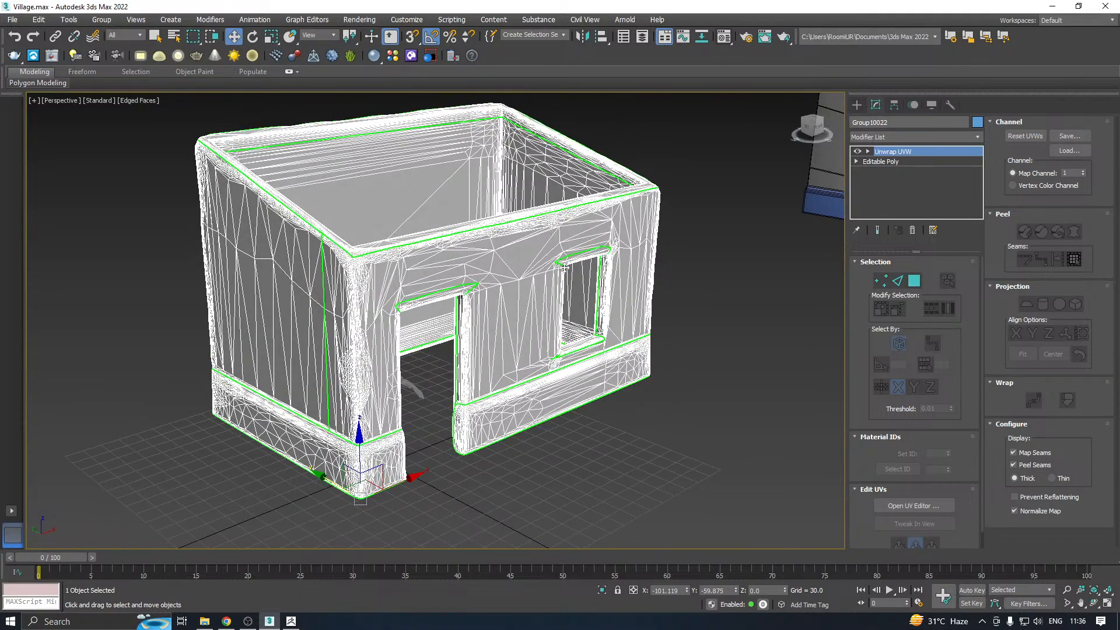
pyautogui.scroll(6, 565, 267)
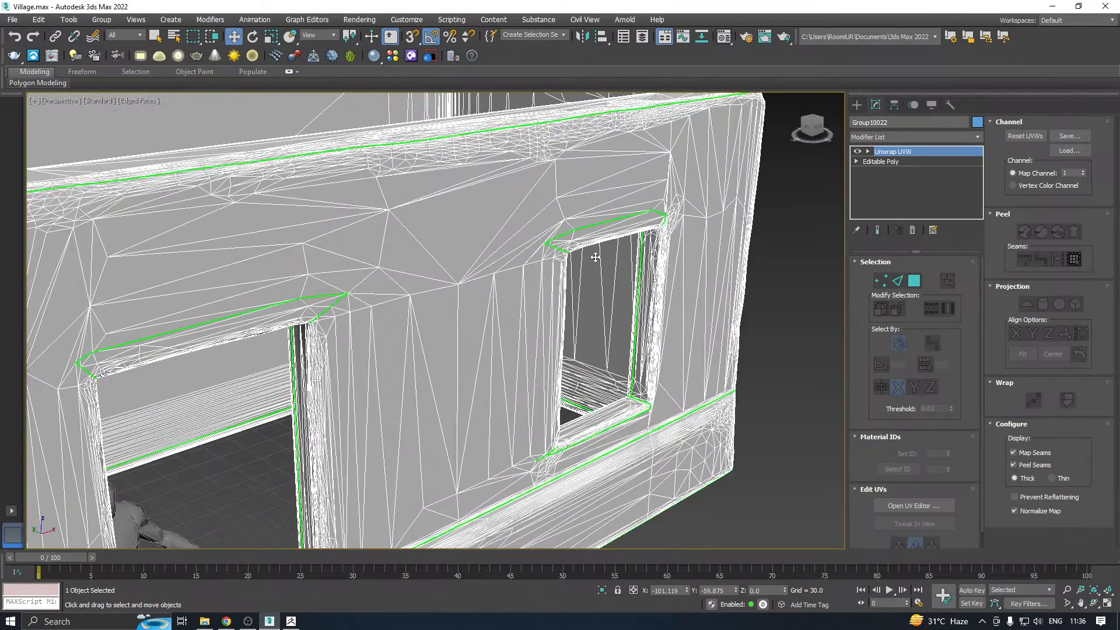
pyautogui.scroll(-8, 595, 256)
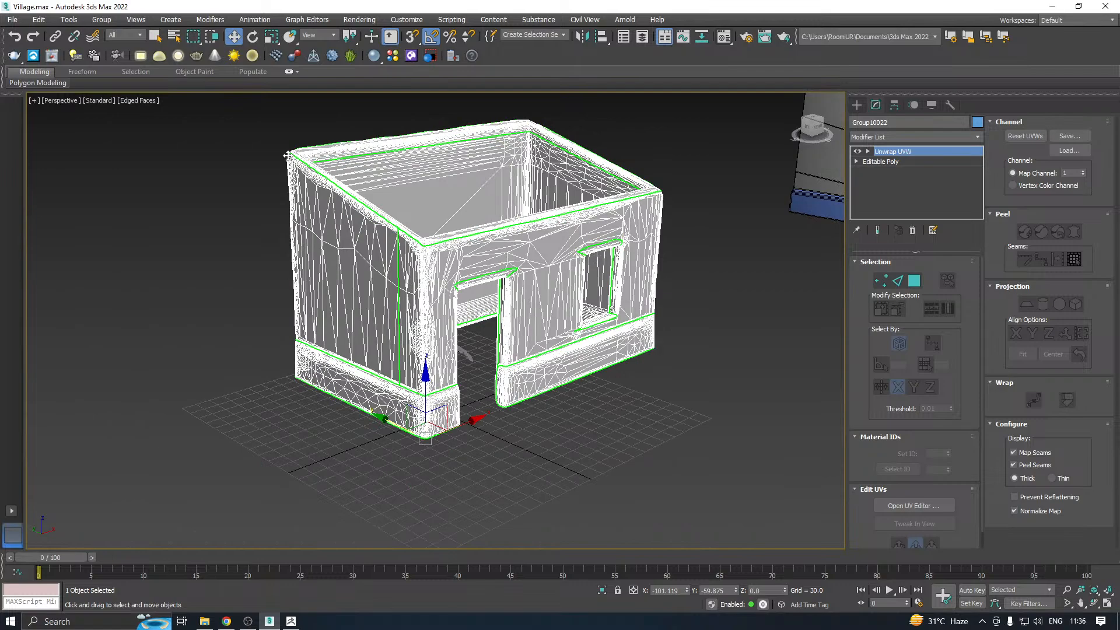
# Deselect the walls and turn off Edged Faces in the perspective viewport
pyautogui.click(166, 202)
pyautogui.click(137, 100)
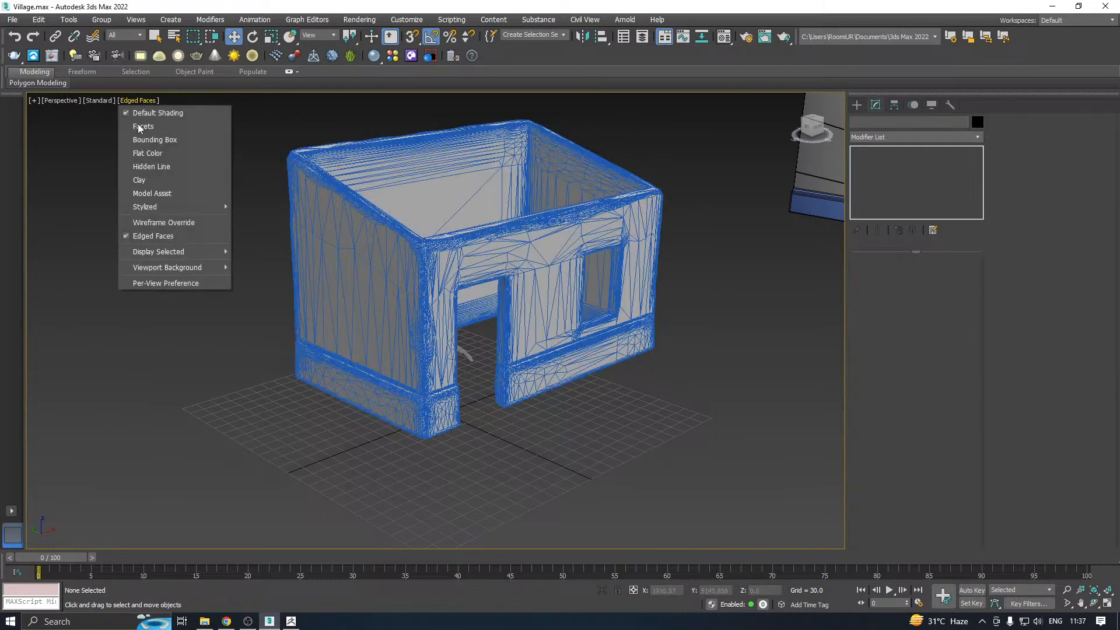
pyautogui.click(153, 236)
# Select the walls and examine their smooth shading and UV seams around the door, window and corners
pyautogui.click(413, 246)
pyautogui.scroll(3, 428, 265)
pyautogui.moveTo(428, 265)
pyautogui.keyDown('alt'); pyautogui.mouseDown(button='middle')
pyautogui.moveTo(391, 259)
pyautogui.moveTo(427, 253)
pyautogui.mouseUp(button='middle'); pyautogui.keyUp('alt')
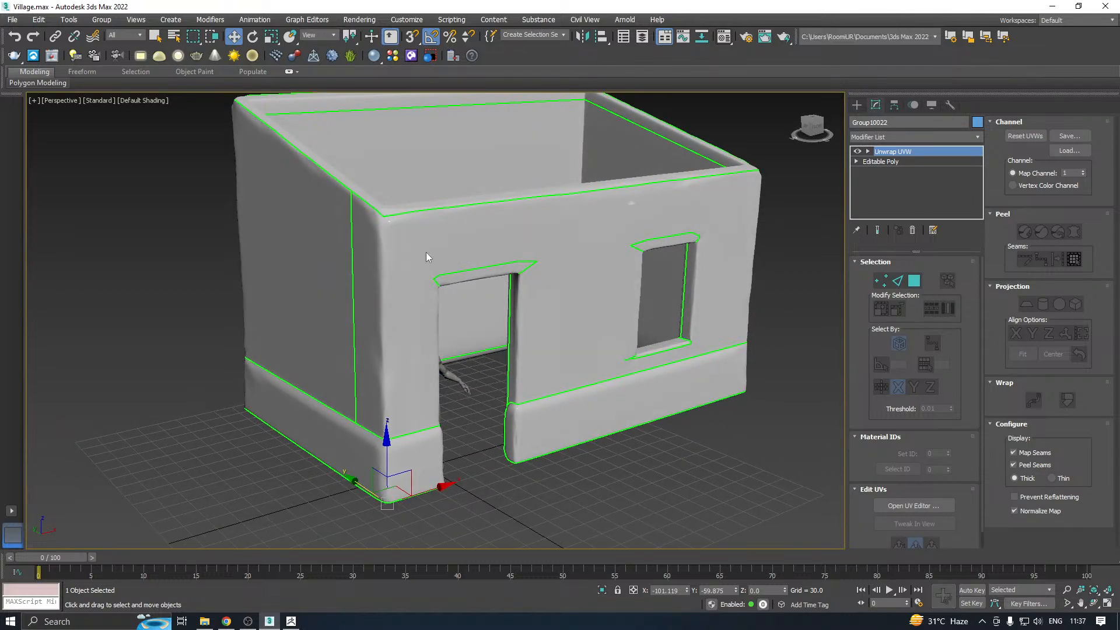
pyautogui.rightClick(426, 252)
pyautogui.click(594, 232)
pyautogui.keyDown('alt'); pyautogui.moveTo(593, 232); pyautogui.dragTo(498, 220, button='middle'); pyautogui.keyUp('alt')
pyautogui.scroll(3, 569, 377)
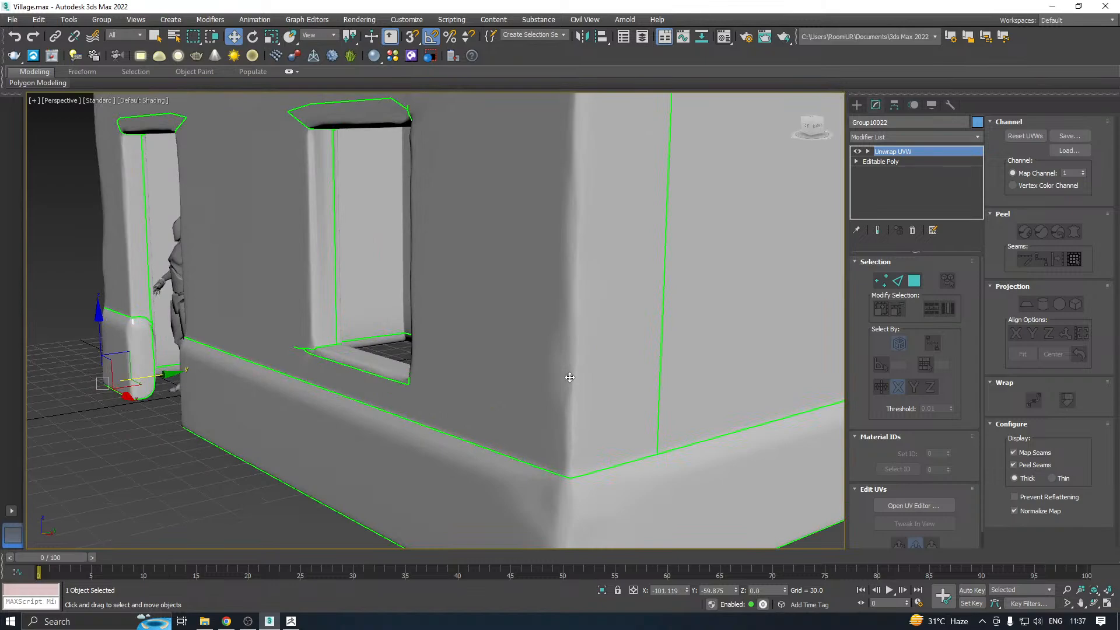
pyautogui.scroll(-5, 570, 377)
pyautogui.keyDown('alt'); pyautogui.moveTo(500, 335); pyautogui.dragTo(578, 350, button='middle'); pyautogui.keyUp('alt')
pyautogui.scroll(-3, 519, 355)
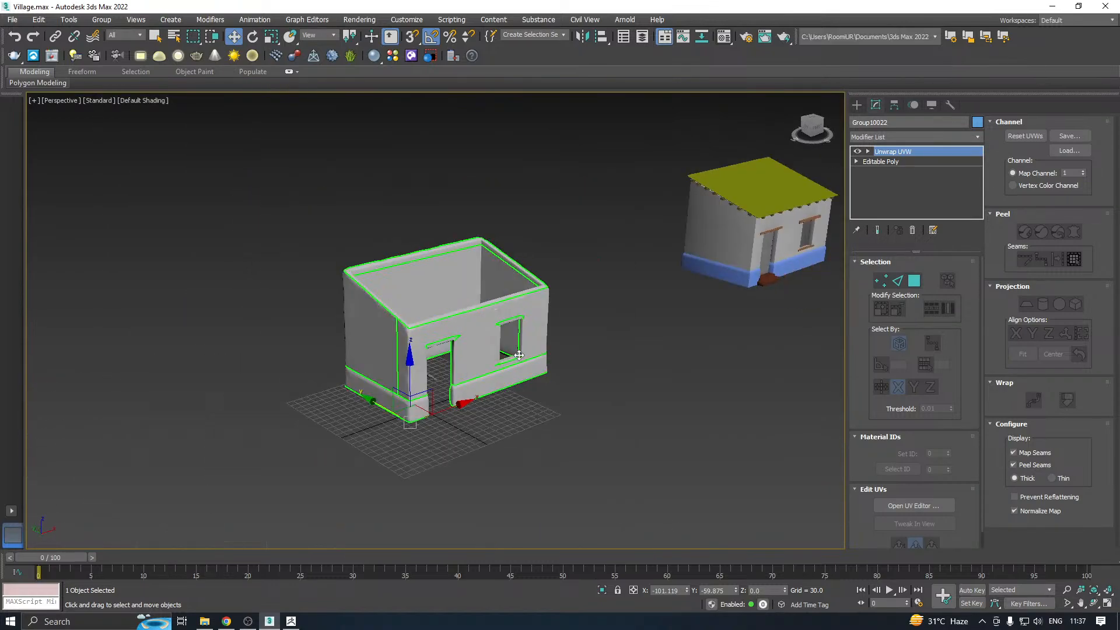
# Switch to ZBrush, undo the decimation of the house walls and fit the whole model in view
pyautogui.click(290, 620)
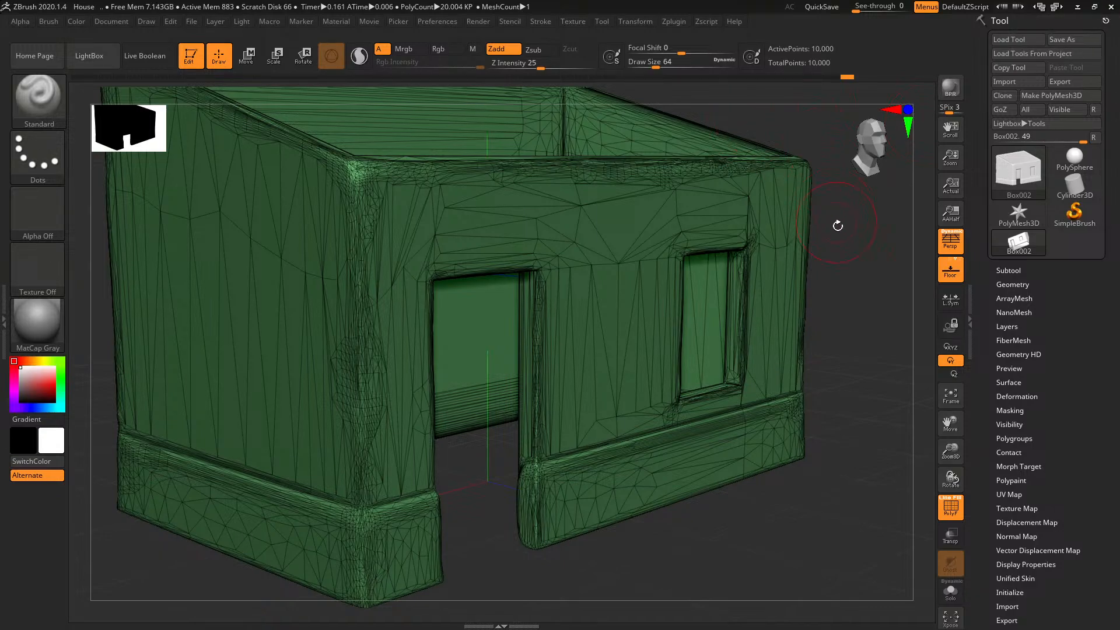
pyautogui.hotkey('ctrl', 'z')
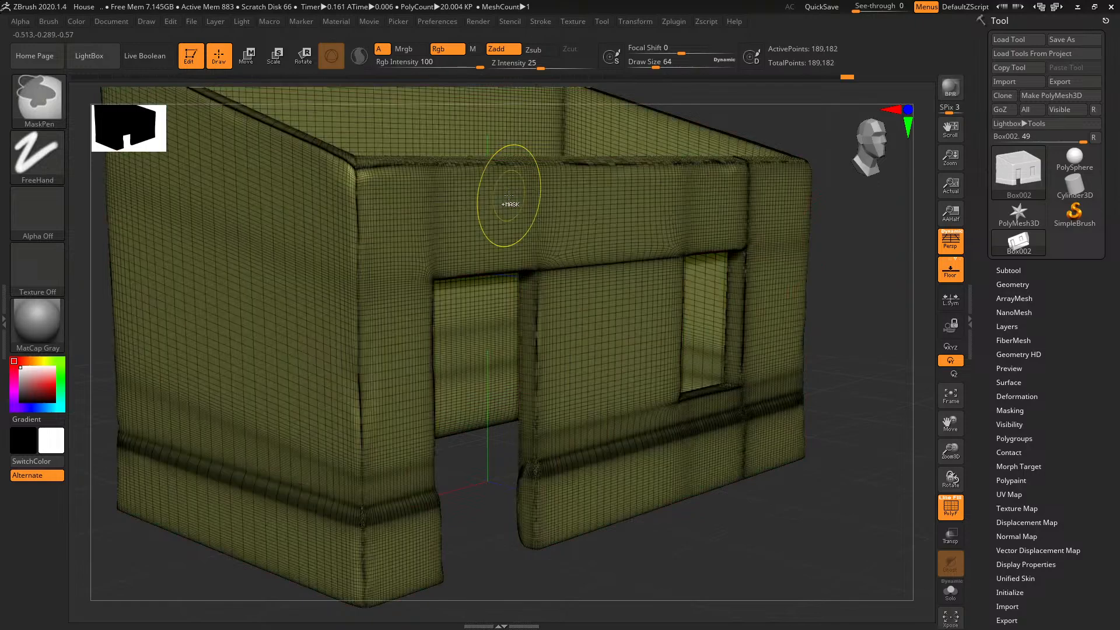
pyautogui.keyDown('ctrl'); pyautogui.moveTo(632, 560); pyautogui.dragTo(592, 508, button='right'); pyautogui.keyUp('ctrl')
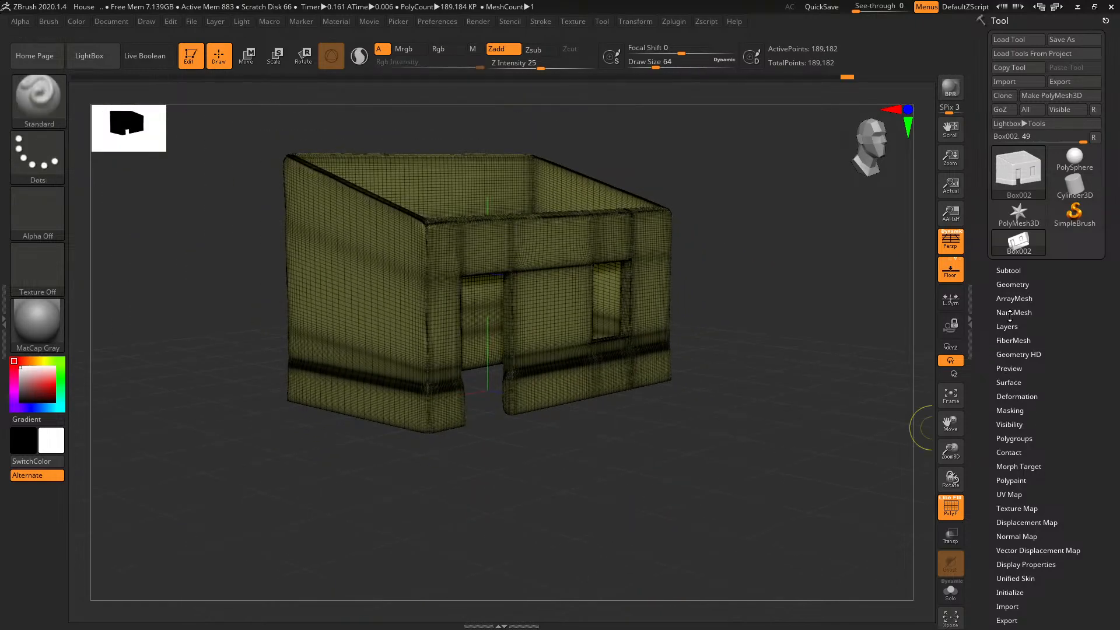
# Open the ZRemesher settings for the house walls and enable Legacy (2018) and FreezeBorder
pyautogui.click(1015, 285)
pyautogui.scroll(-5, 981, 360)
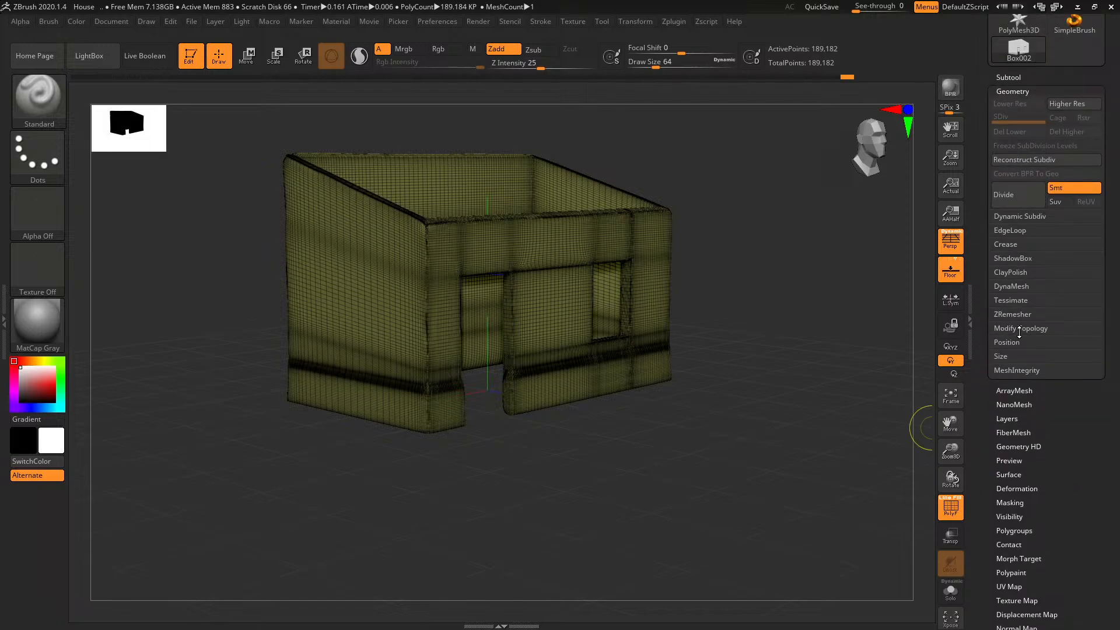
pyautogui.click(1008, 314)
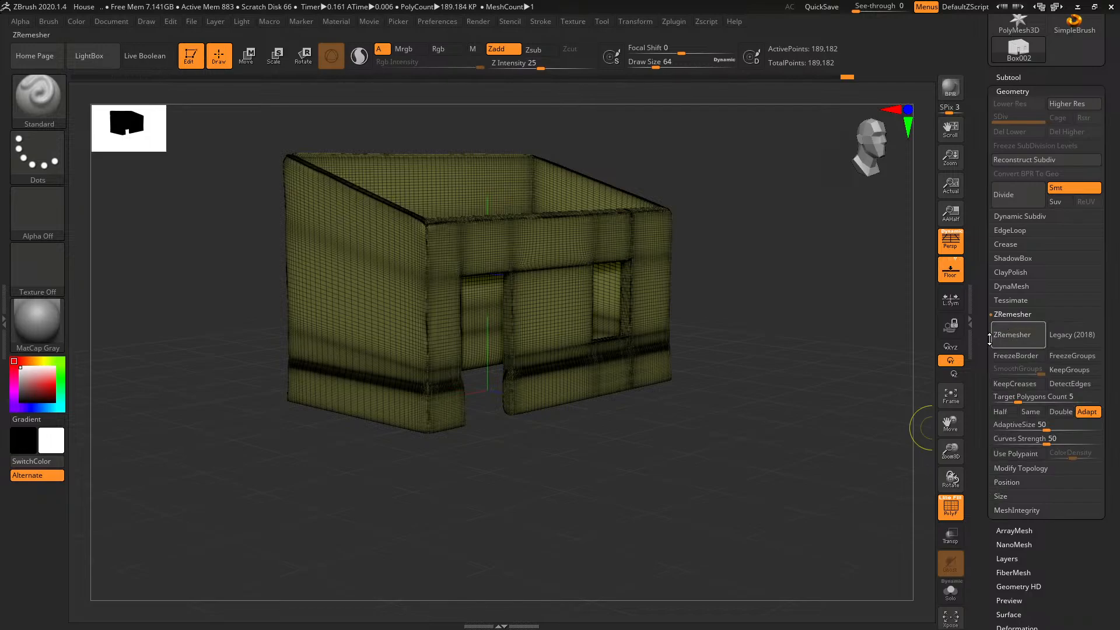
pyautogui.scroll(-1, 989, 315)
pyautogui.click(1069, 298)
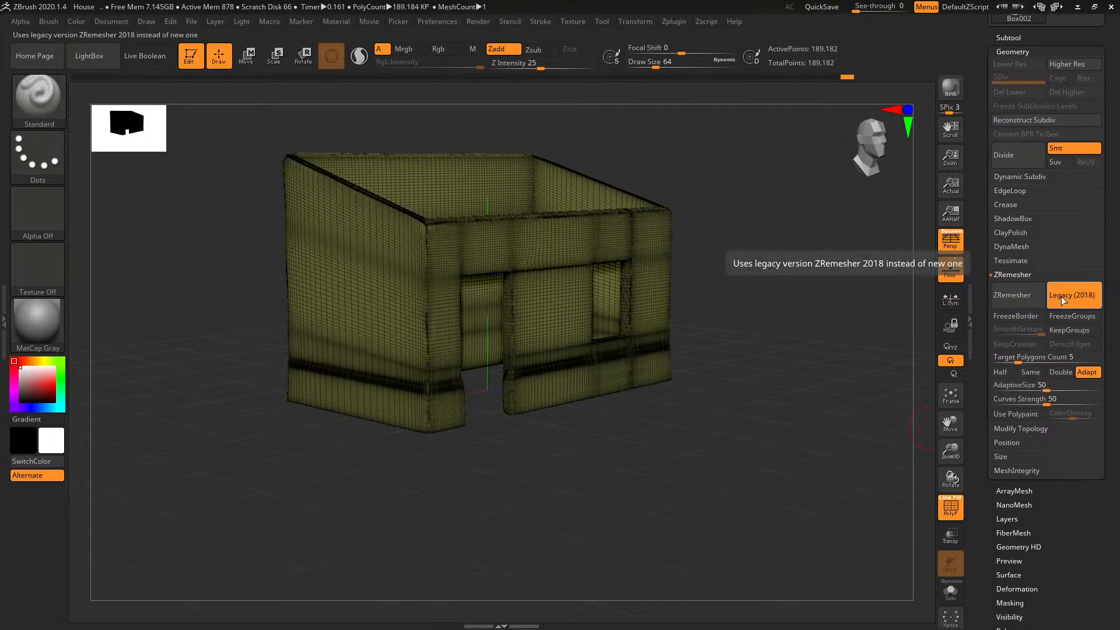
pyautogui.scroll(-1, 983, 327)
pyautogui.scroll(-1, 982, 328)
pyautogui.click(1010, 283)
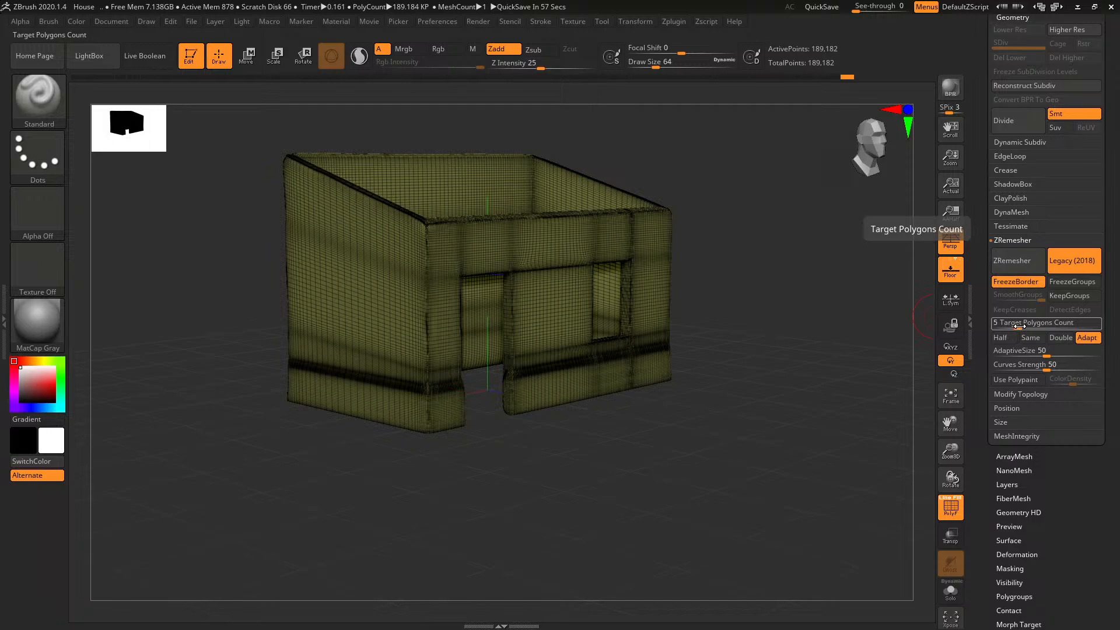
# ZRemesh the walls with Target Polygons Count 2.68692 and inspect the new topology around the door, window and underside
pyautogui.moveTo(1017, 326); pyautogui.dragTo(1011, 324)
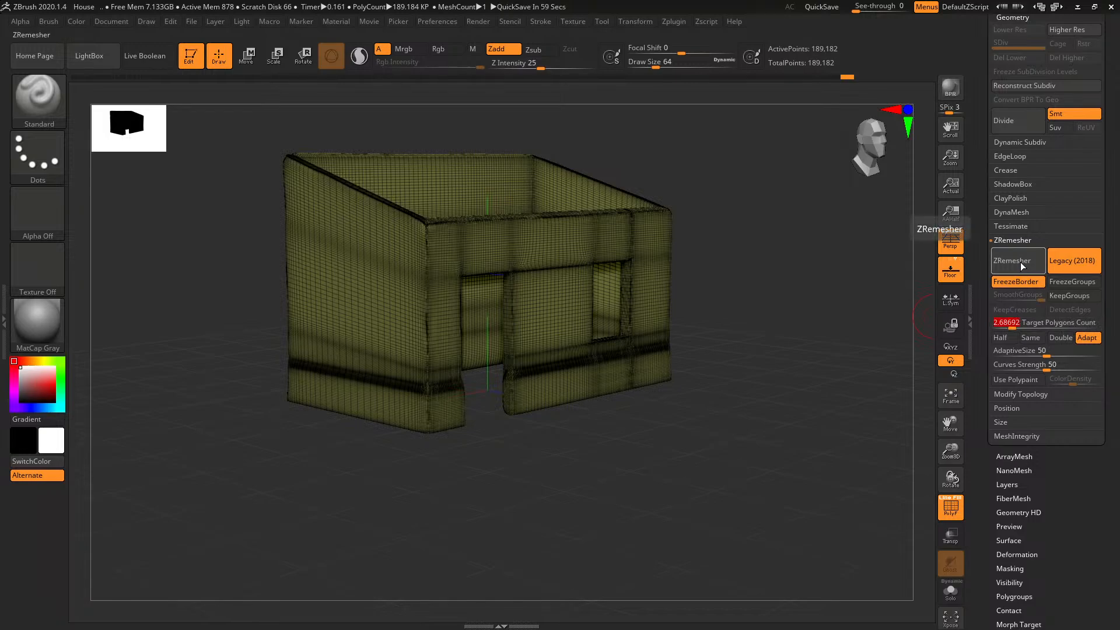
pyautogui.click(1020, 261)
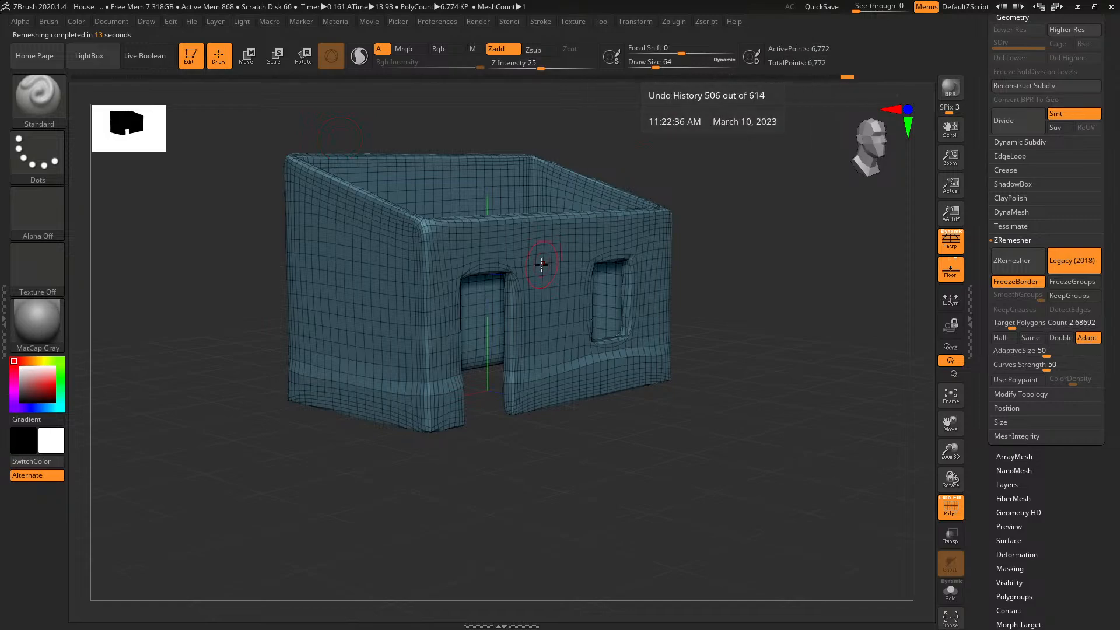
pyautogui.moveTo(624, 454); pyautogui.dragTo(541, 474)
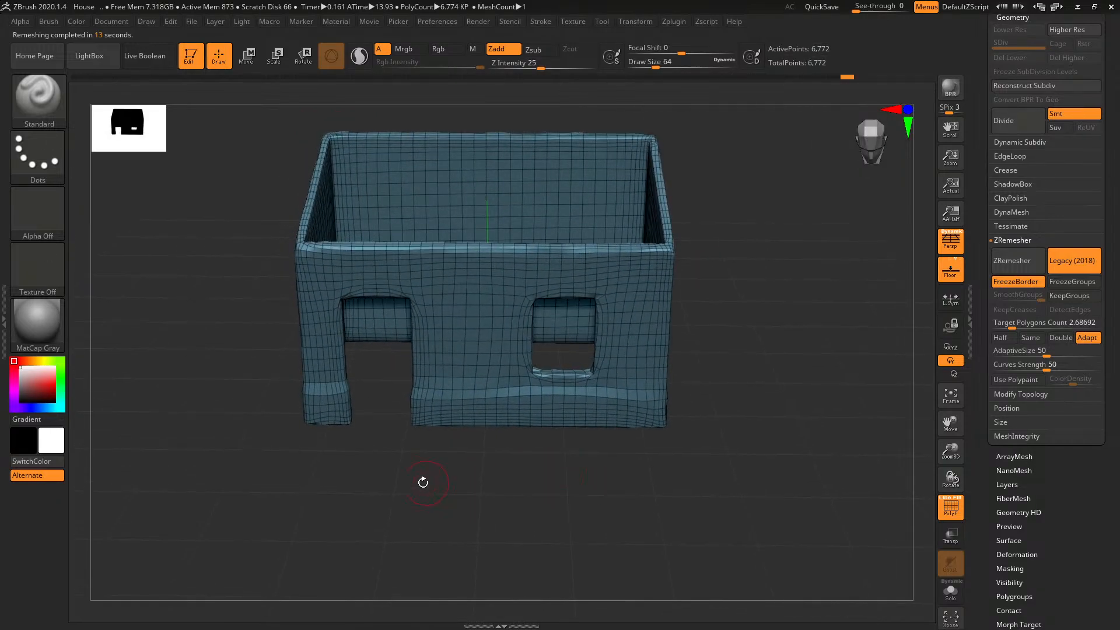
pyautogui.keyDown('ctrl'); pyautogui.moveTo(374, 454); pyautogui.dragTo(361, 548, button='right'); pyautogui.keyUp('ctrl')
pyautogui.moveTo(331, 551); pyautogui.dragTo(342, 446)
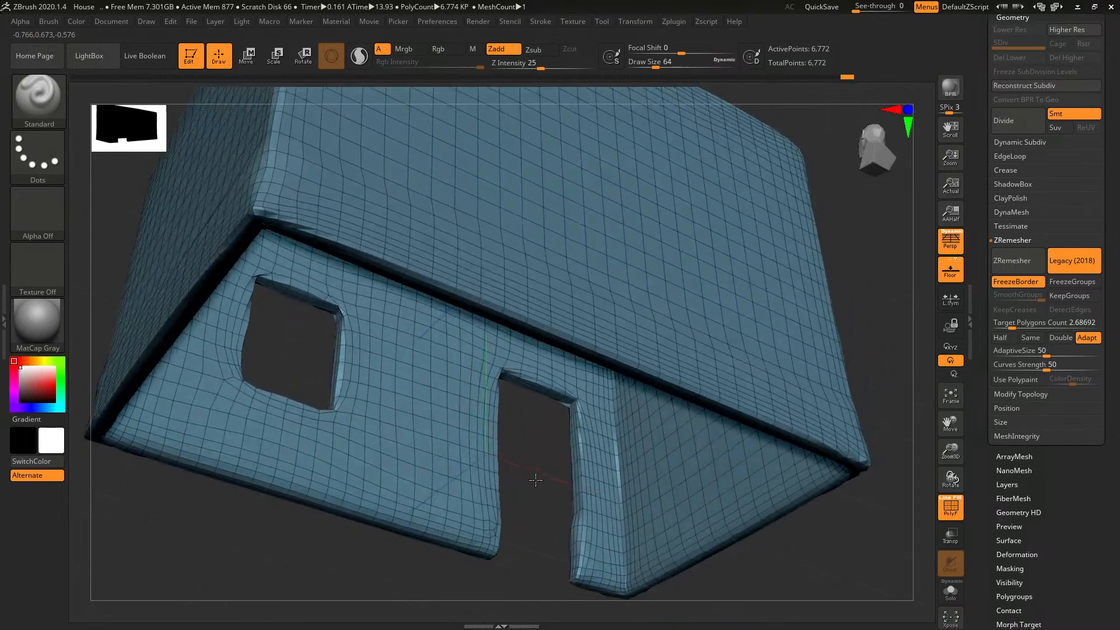
pyautogui.moveTo(288, 362)
pyautogui.mouseDown()
pyautogui.moveTo(312, 370)
pyautogui.moveTo(424, 470)
pyautogui.moveTo(428, 492)
pyautogui.moveTo(380, 465)
pyautogui.moveTo(362, 426)
pyautogui.moveTo(370, 382)
pyautogui.moveTo(402, 408)
pyautogui.moveTo(418, 340)
pyautogui.mouseUp()
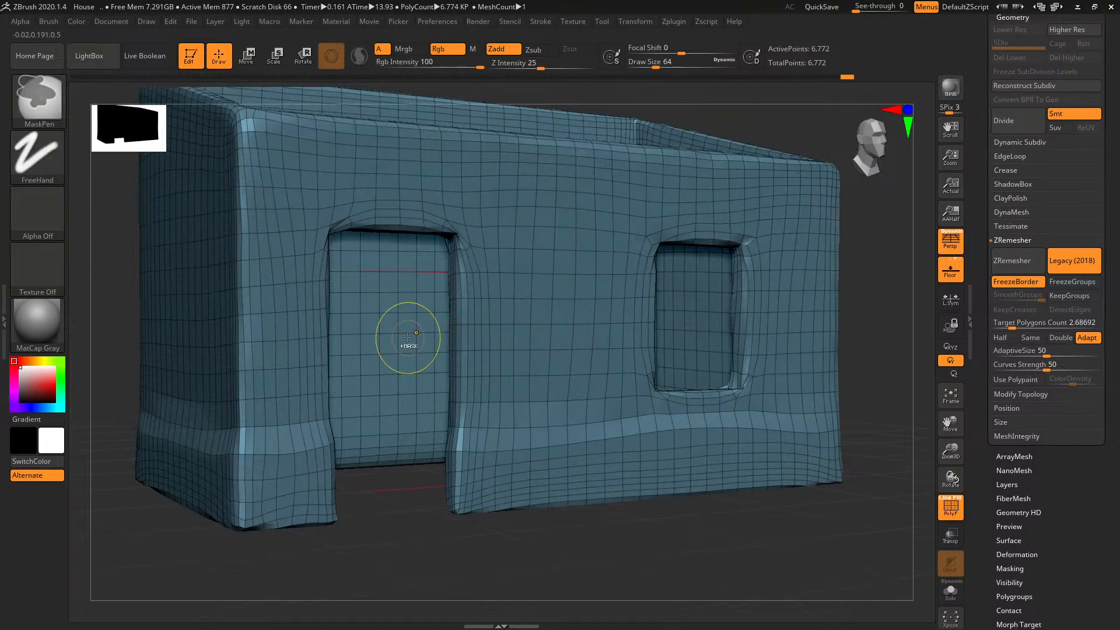
# Undo the remesh and run ZRemesher again with Curves Strength 86 and Target Polygons Count 4.37633, checking the front wall
pyautogui.hotkey('ctrl', 'z')
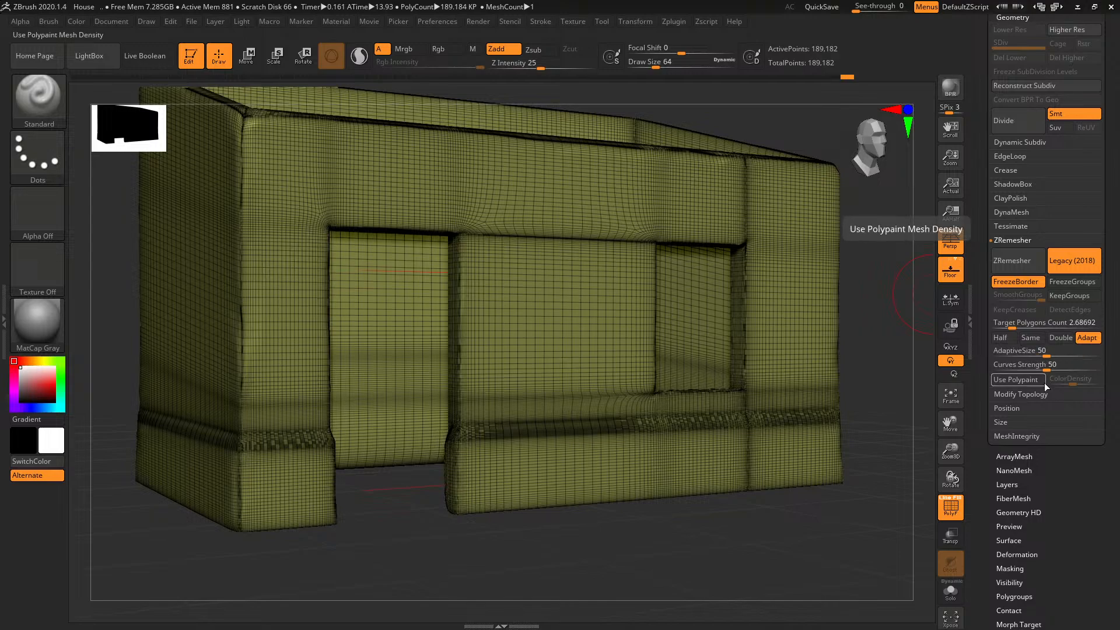
pyautogui.moveTo(1048, 366); pyautogui.dragTo(1082, 367)
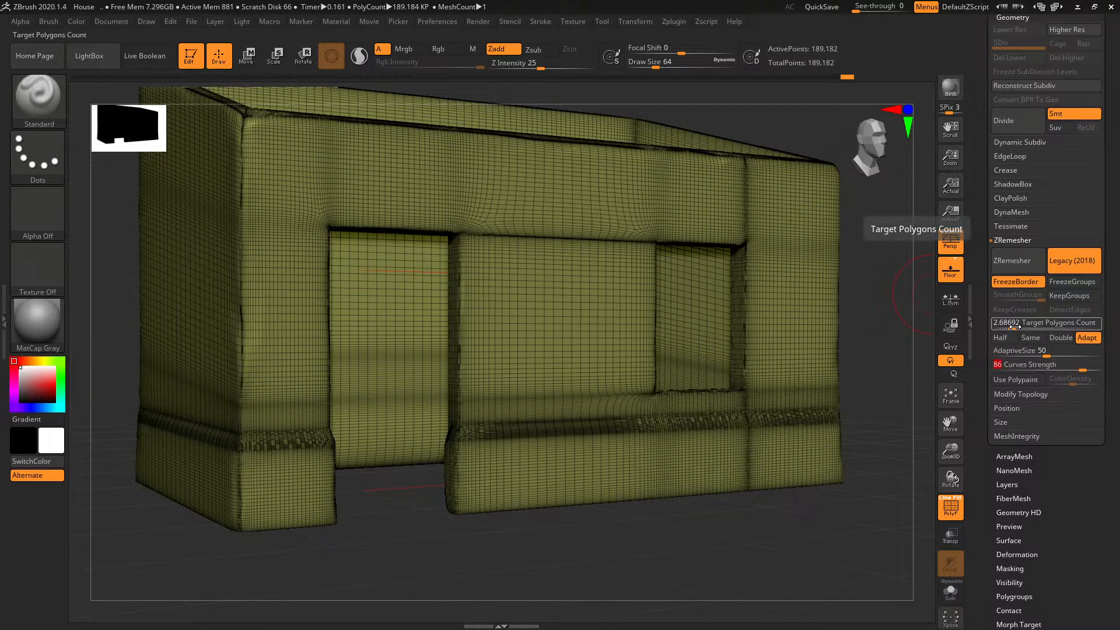
pyautogui.moveTo(1015, 327); pyautogui.dragTo(1016, 326)
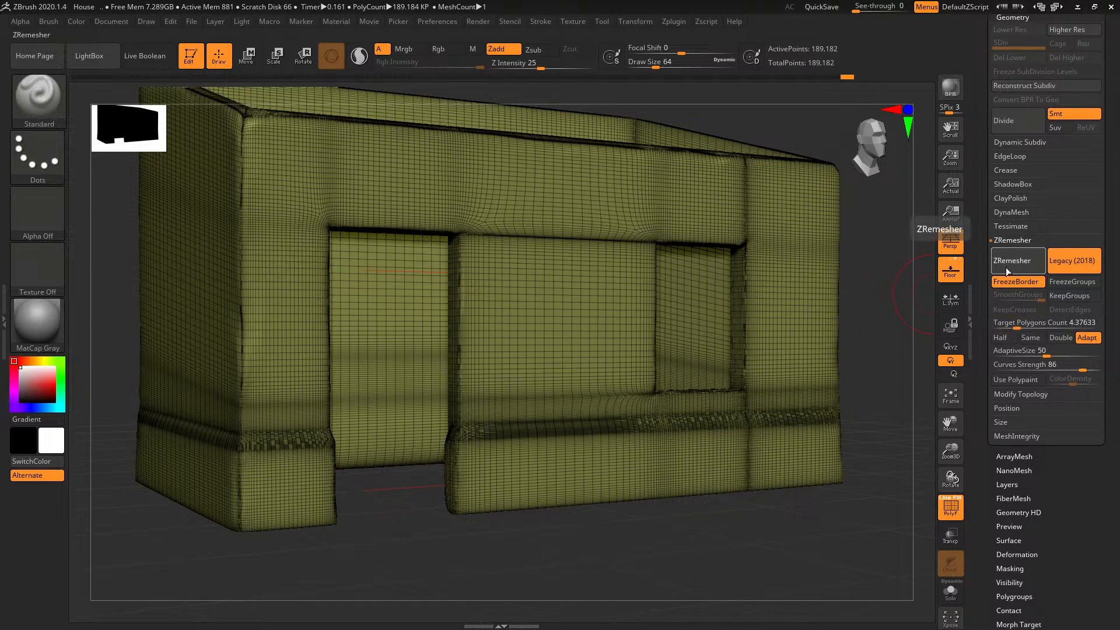
pyautogui.click(1005, 267)
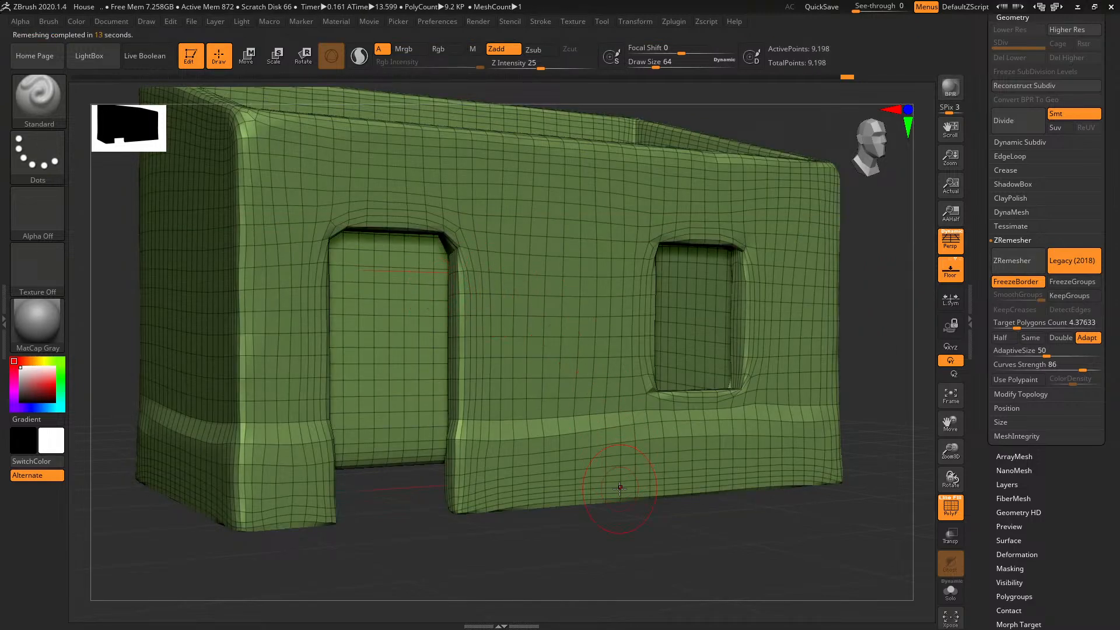
pyautogui.moveTo(582, 555); pyautogui.dragTo(915, 463)
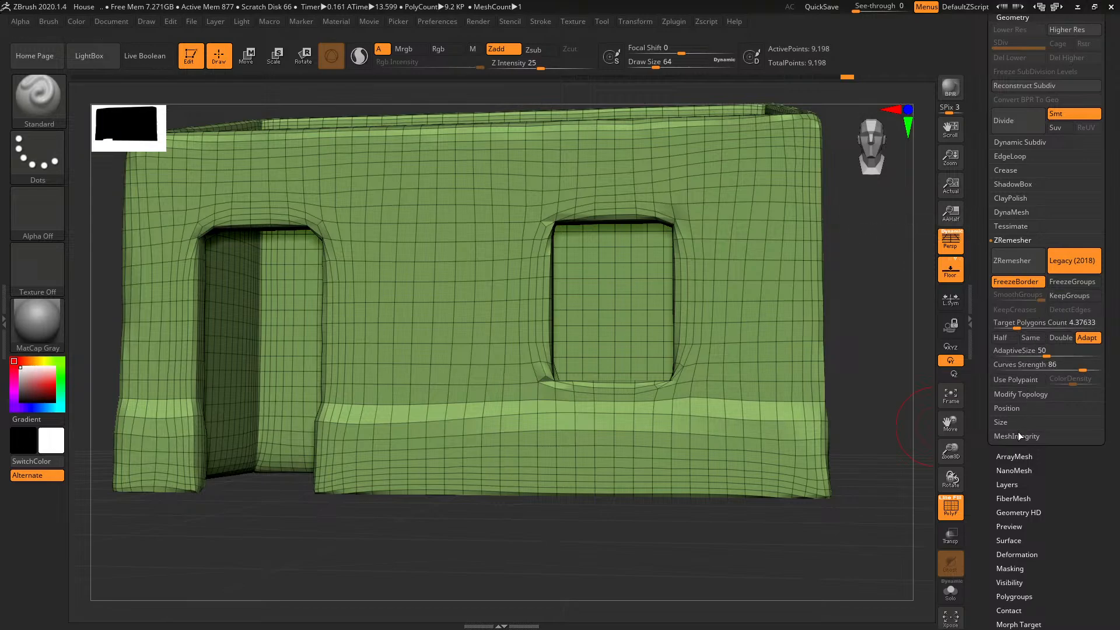
# Undo the second remesh and ZRemesh the walls with Curves Strength 100 and AdaptiveSize 84
pyautogui.press('ctrl')
pyautogui.hotkey('ctrl', 'z')
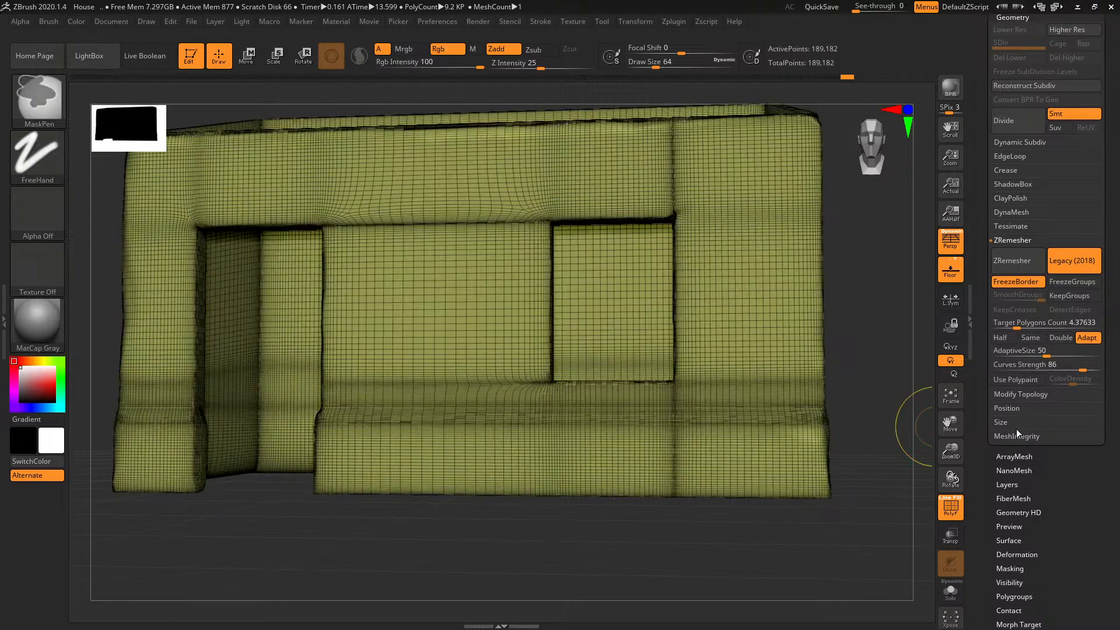
pyautogui.moveTo(1082, 365)
pyautogui.mouseDown()
pyautogui.moveTo(1098, 365)
pyautogui.moveTo(1067, 351)
pyautogui.moveTo(1077, 351)
pyautogui.mouseUp()
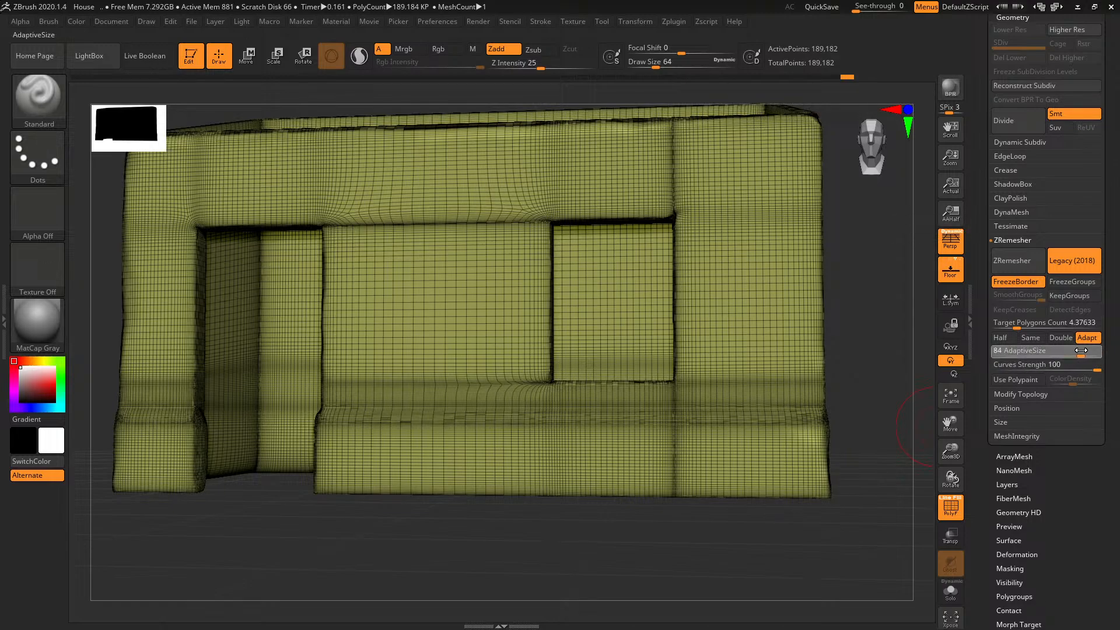
pyautogui.click(1009, 260)
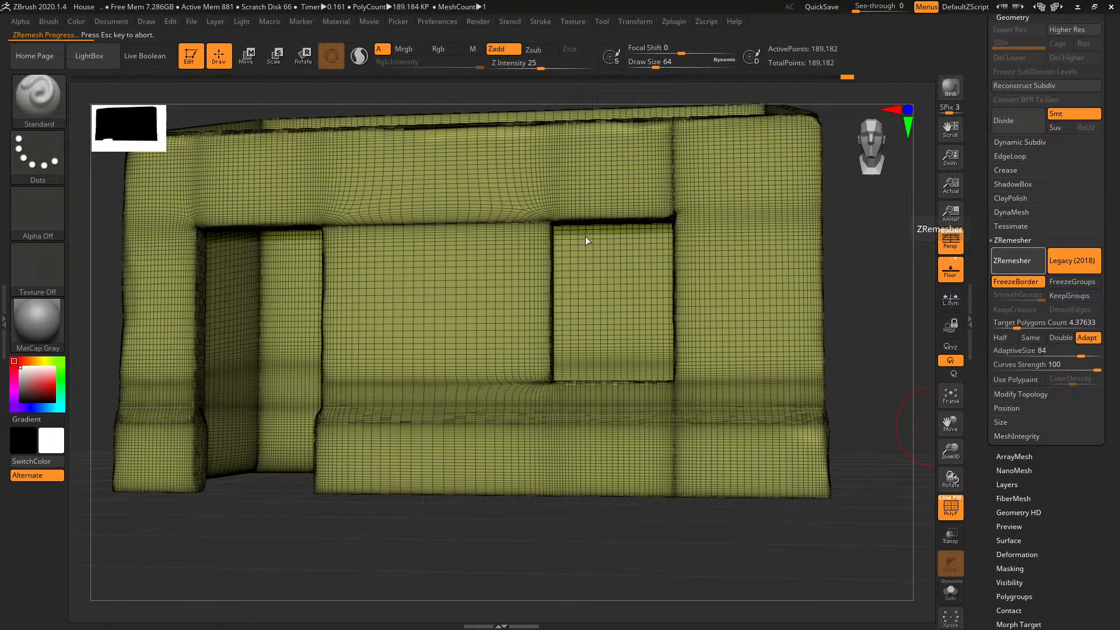
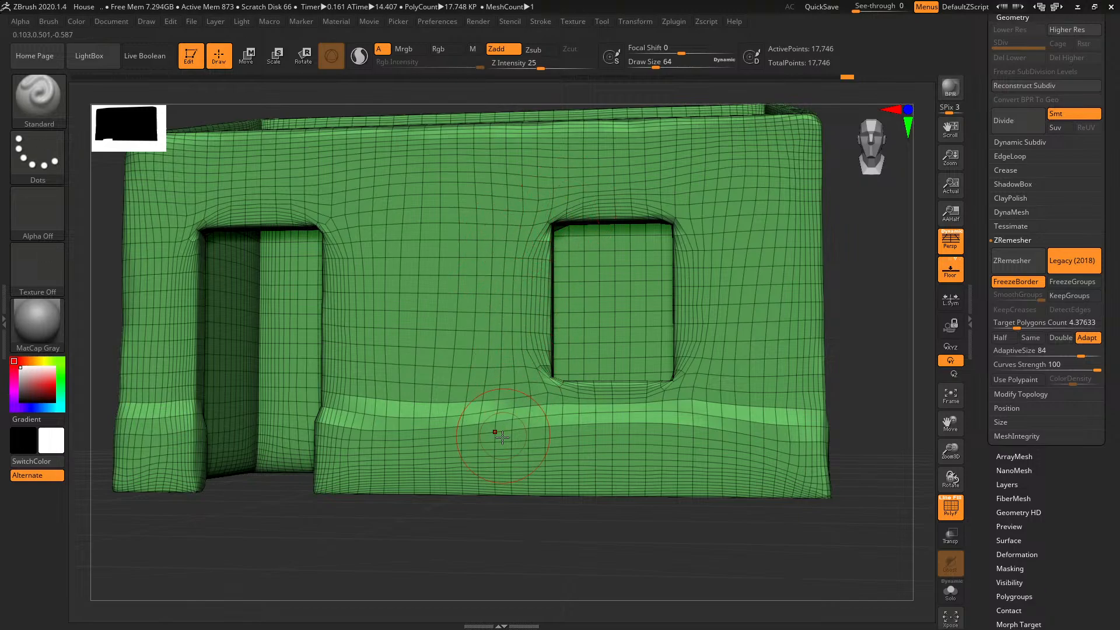
pyautogui.moveTo(491, 530)
pyautogui.mouseDown()
pyautogui.moveTo(463, 547)
pyautogui.moveTo(437, 502)
pyautogui.moveTo(414, 484)
pyautogui.moveTo(409, 492)
pyautogui.moveTo(417, 516)
pyautogui.moveTo(461, 525)
pyautogui.moveTo(506, 555)
pyautogui.mouseUp()
# Undo the last remesh and ZRemesh the walls with KeepGroups enabled and Target Polygons Count 10.44768
pyautogui.press('ctrl')
pyautogui.hotkey('ctrl', 'z')
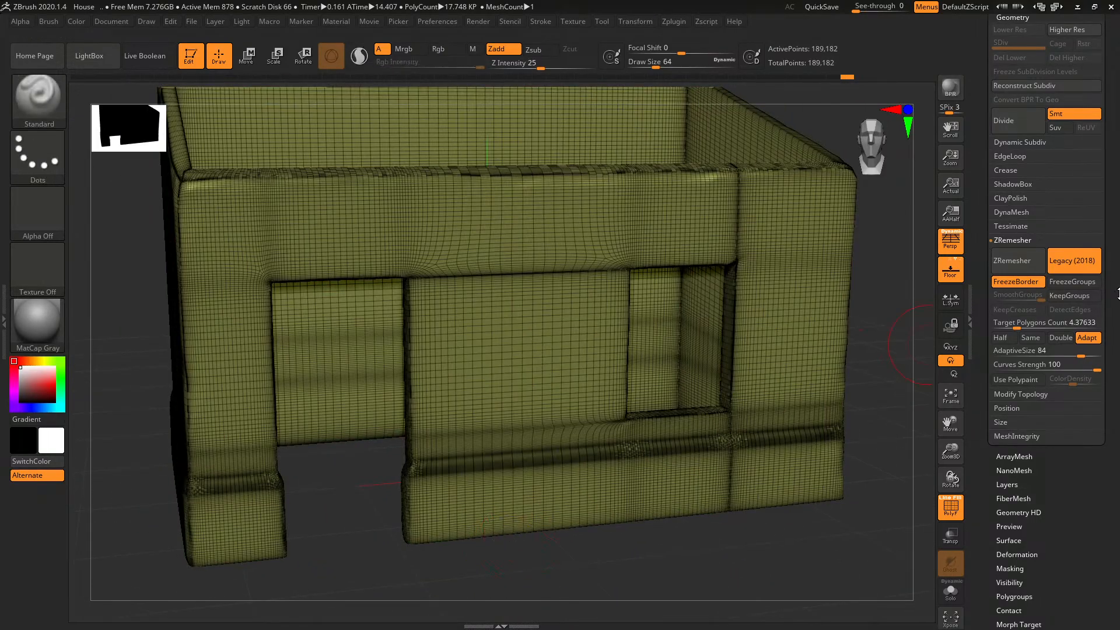
pyautogui.moveTo(1018, 327); pyautogui.dragTo(1029, 326)
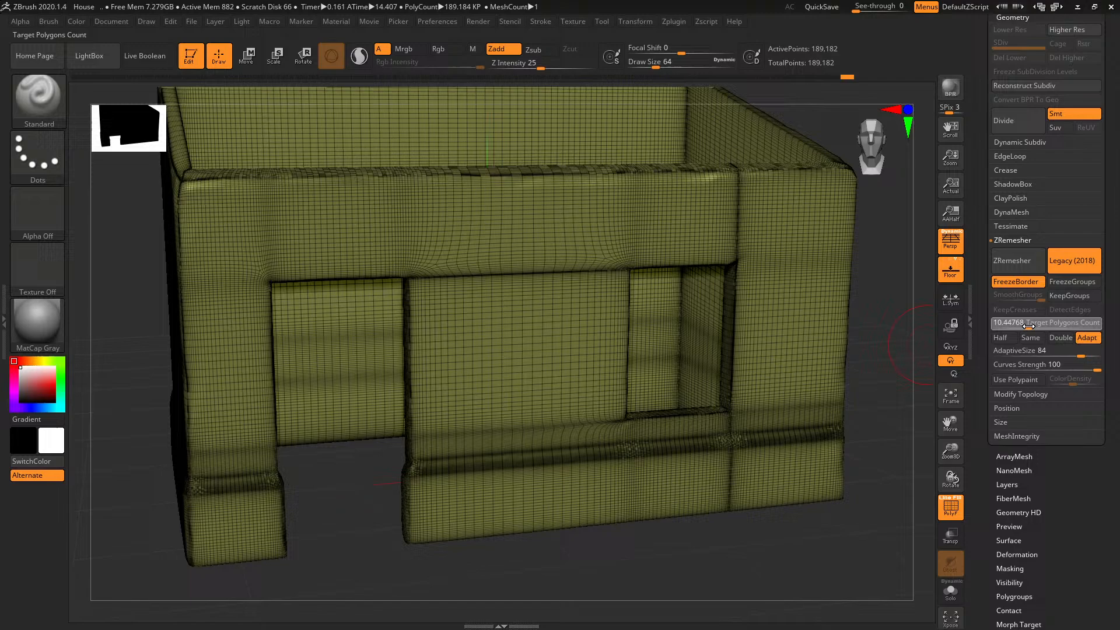
pyautogui.click(1059, 298)
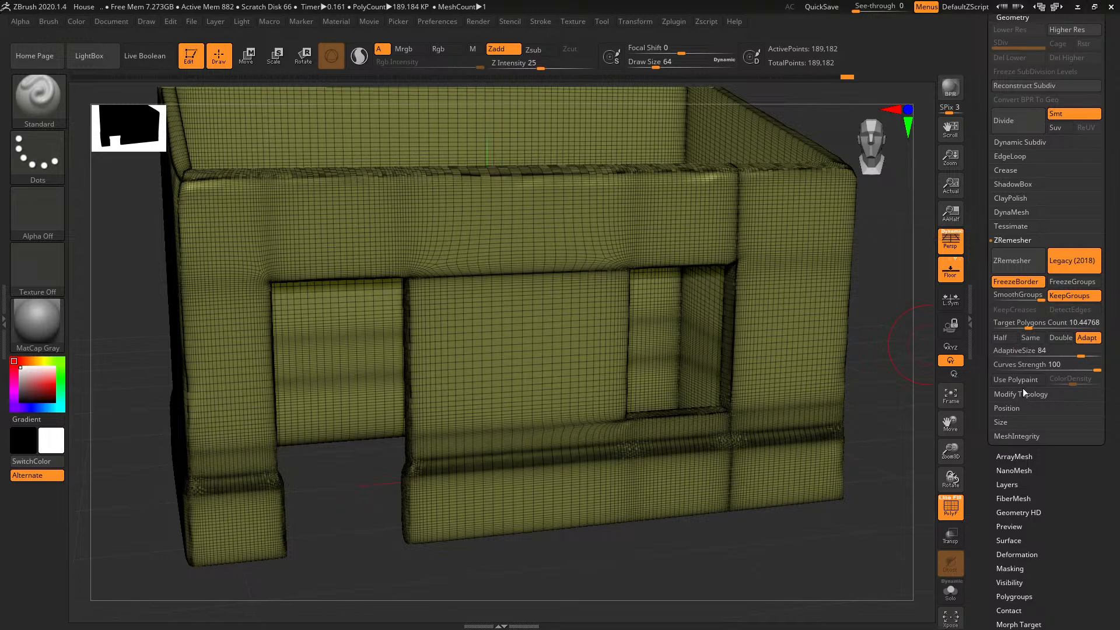
pyautogui.click(1014, 268)
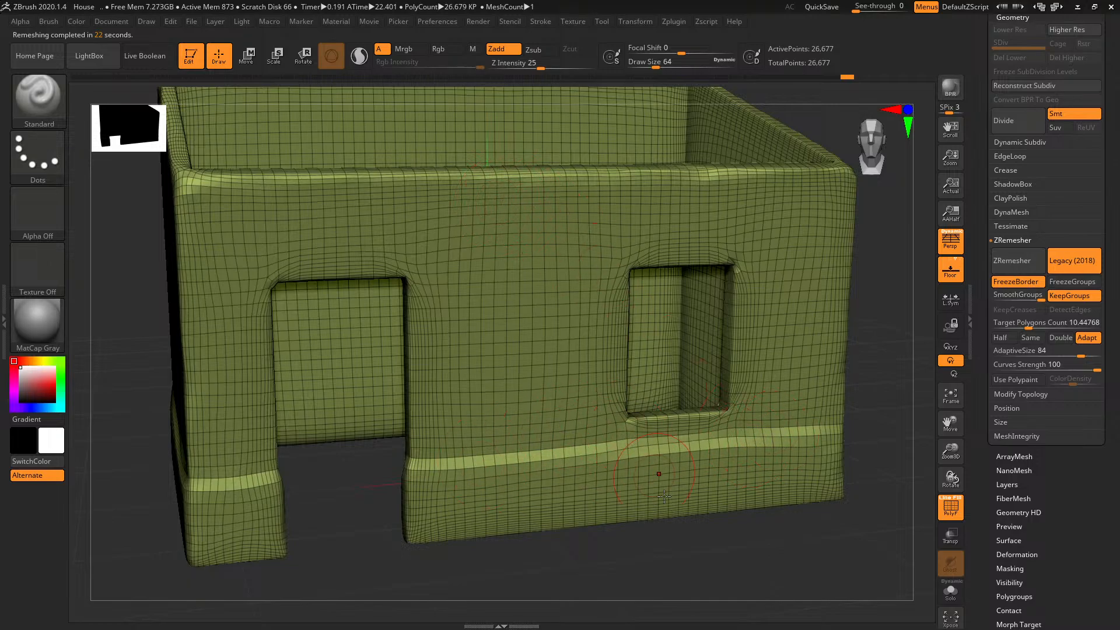
# Inspect the remeshed walls with and without the PolyFrame display, checking the door and window edges and the whole model
pyautogui.moveTo(687, 560); pyautogui.dragTo(652, 558)
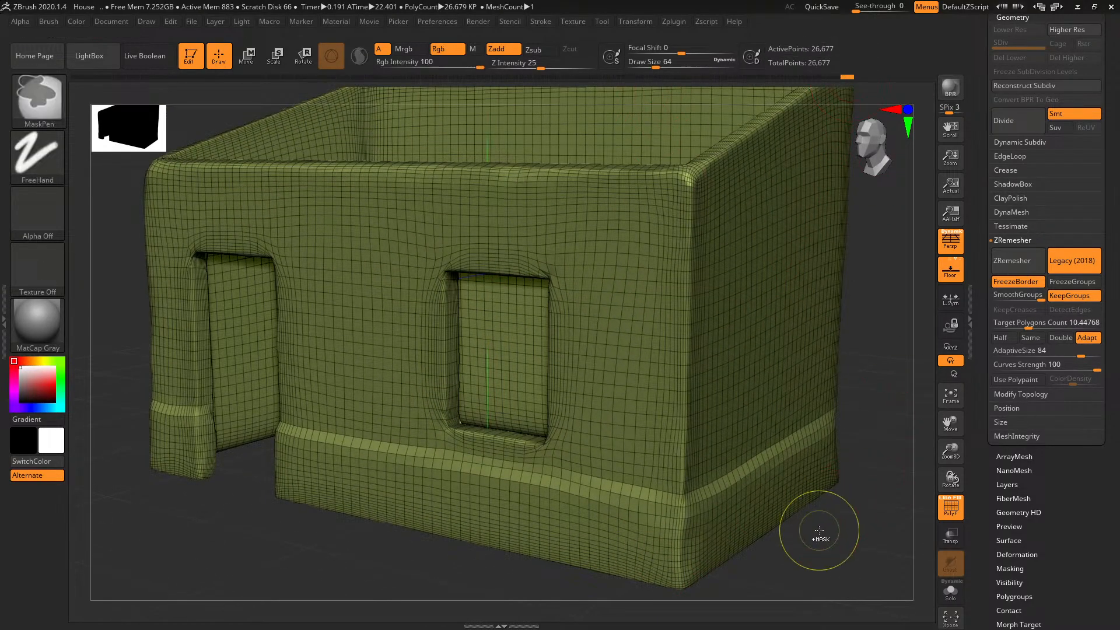
pyautogui.keyDown('ctrl'); pyautogui.moveTo(820, 533); pyautogui.dragTo(780, 504, button='right'); pyautogui.keyUp('ctrl')
pyautogui.moveTo(556, 515); pyautogui.dragTo(586, 514)
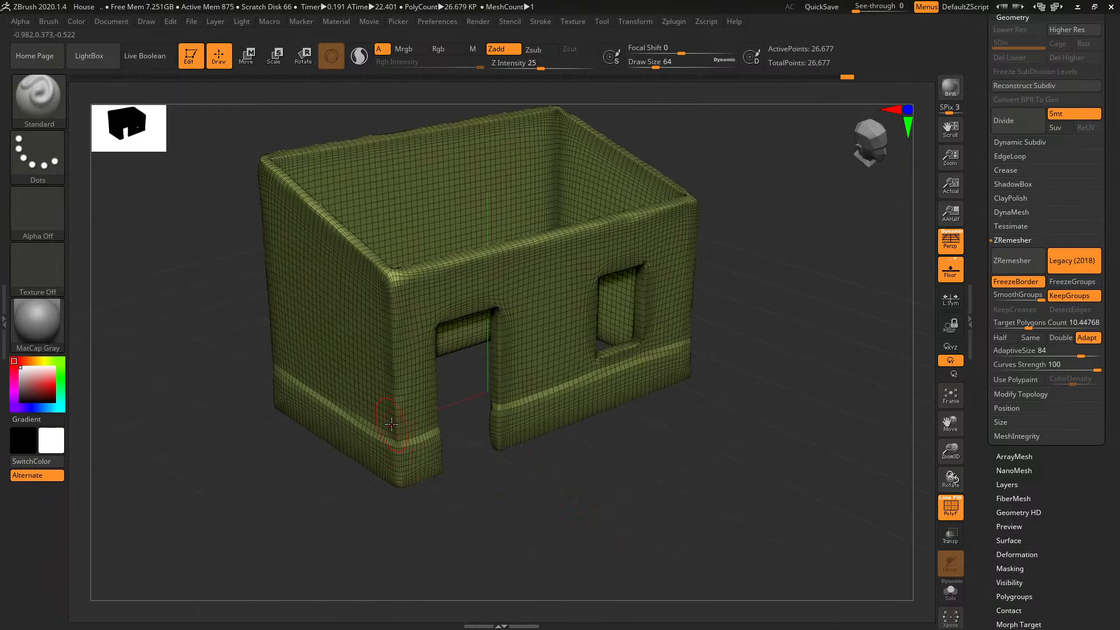
pyautogui.moveTo(512, 490)
pyautogui.mouseDown()
pyautogui.moveTo(533, 470)
pyautogui.moveTo(488, 513)
pyautogui.moveTo(500, 537)
pyautogui.moveTo(482, 513)
pyautogui.moveTo(483, 500)
pyautogui.moveTo(499, 504)
pyautogui.mouseUp()
pyautogui.hotkey('shift', 'f')
pyautogui.keyDown('ctrl'); pyautogui.moveTo(502, 504); pyautogui.dragTo(518, 548, button='right'); pyautogui.keyUp('ctrl')
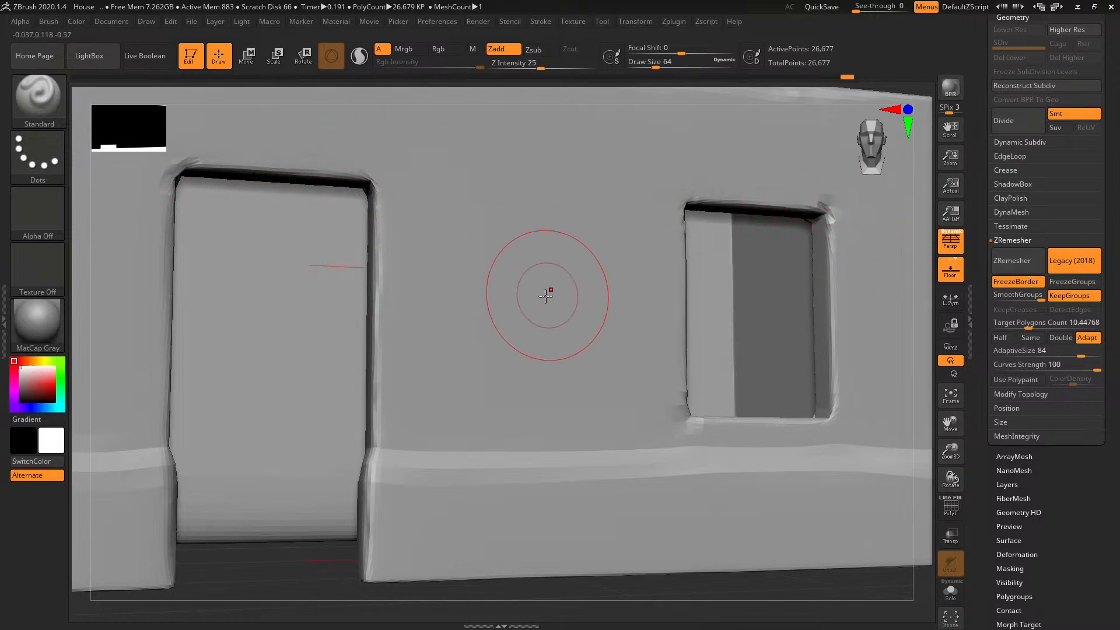
pyautogui.keyDown('ctrl'); pyautogui.moveTo(313, 457); pyautogui.dragTo(282, 419, button='right'); pyautogui.keyUp('ctrl')
pyautogui.moveTo(832, 299)
pyautogui.mouseDown()
pyautogui.moveTo(843, 343)
pyautogui.moveTo(771, 295)
pyautogui.mouseUp()
pyautogui.click(951, 508)
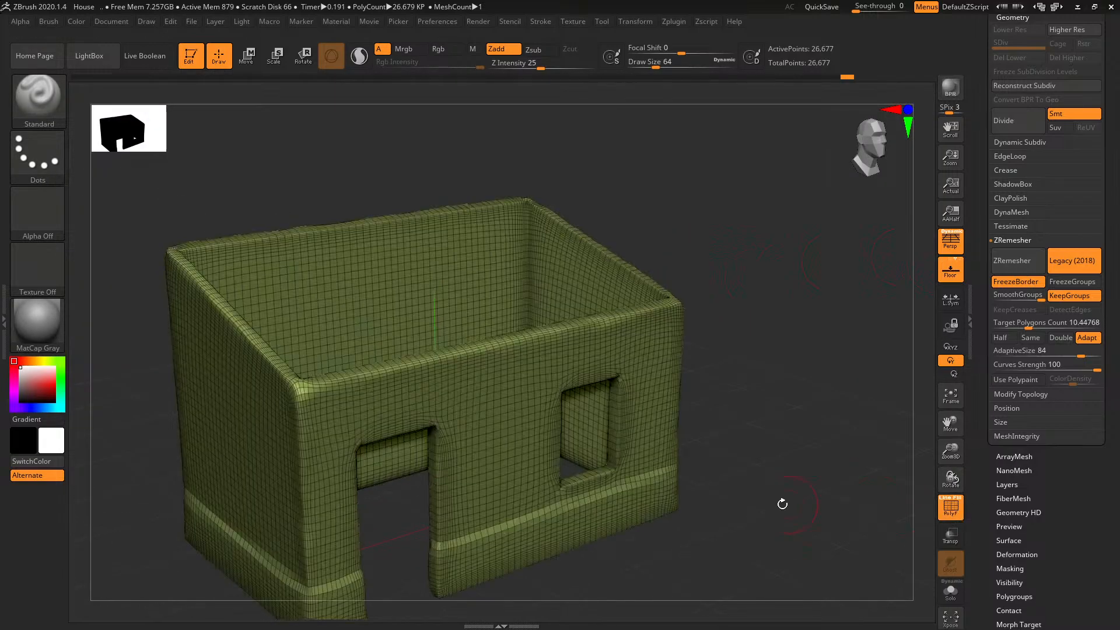
pyautogui.moveTo(744, 502); pyautogui.dragTo(775, 422)
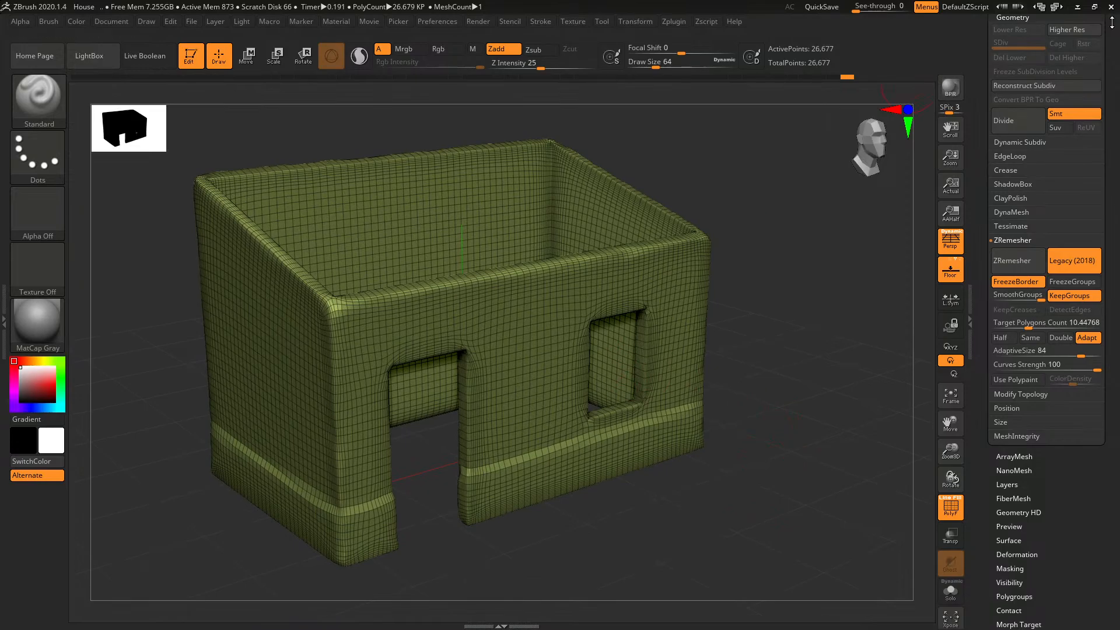
# Switch to 3ds Max and turn on Edged Faces in the perspective viewport
pyautogui.click(1115, 3)
pyautogui.click(580, 350)
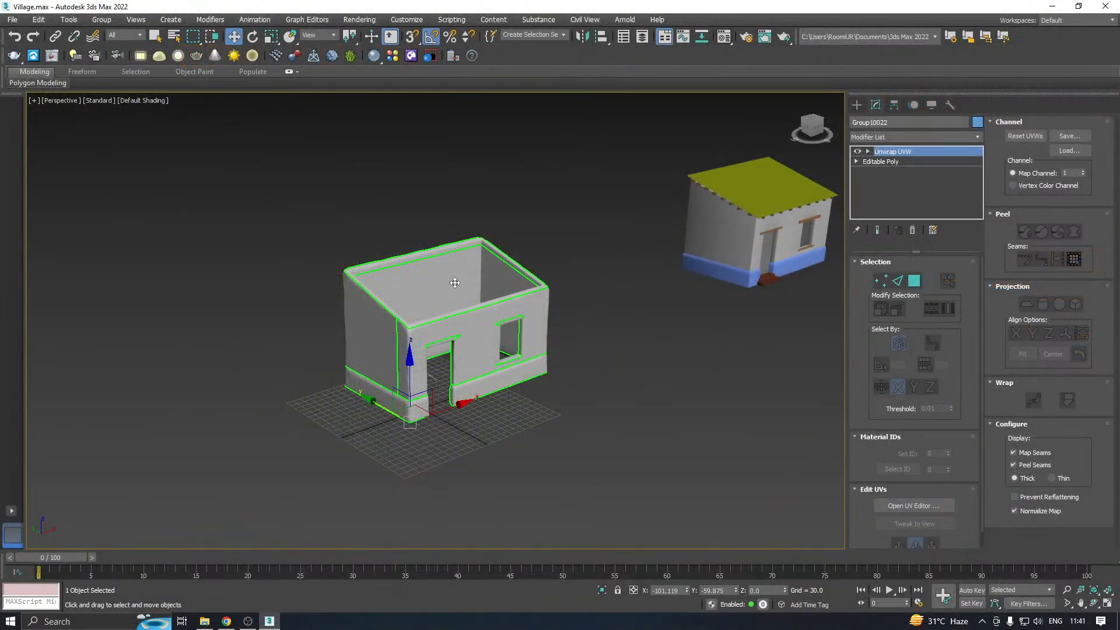
pyautogui.click(148, 101)
pyautogui.click(165, 235)
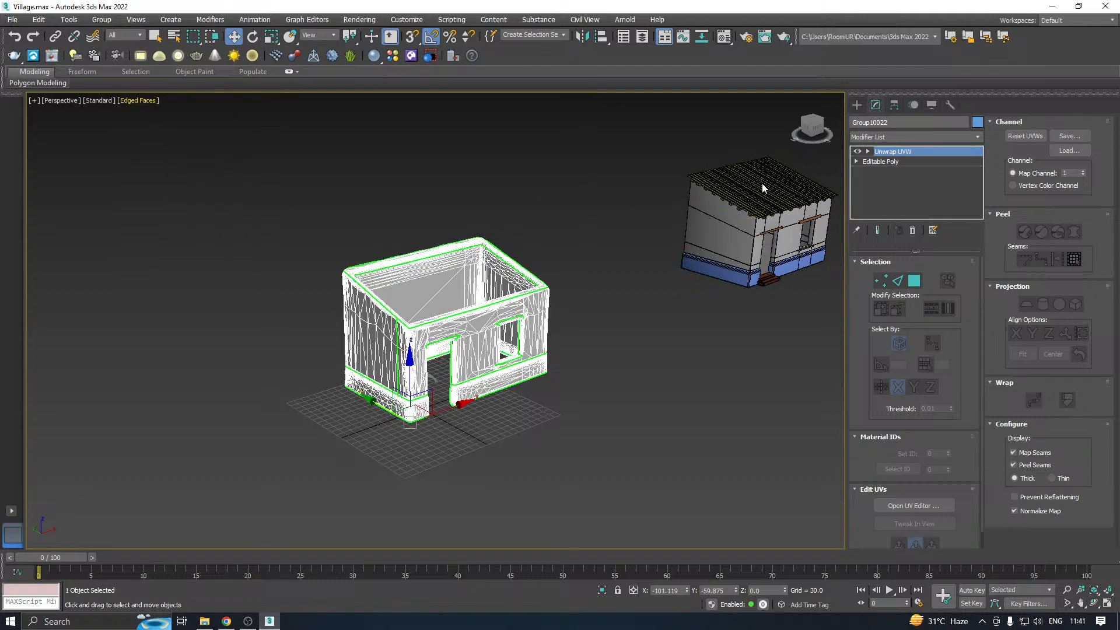
# Ungroup the original roofed house beside the decimated walls
pyautogui.click(742, 200)
pyautogui.scroll(4, 624, 180)
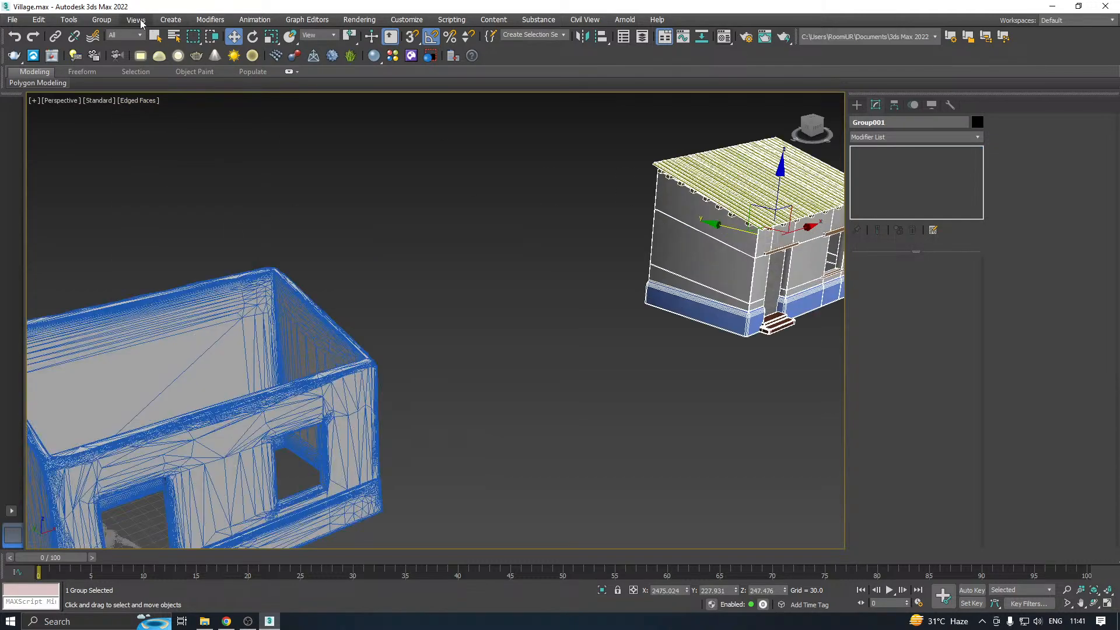
pyautogui.click(101, 19)
pyautogui.click(110, 47)
pyautogui.scroll(-4, 582, 194)
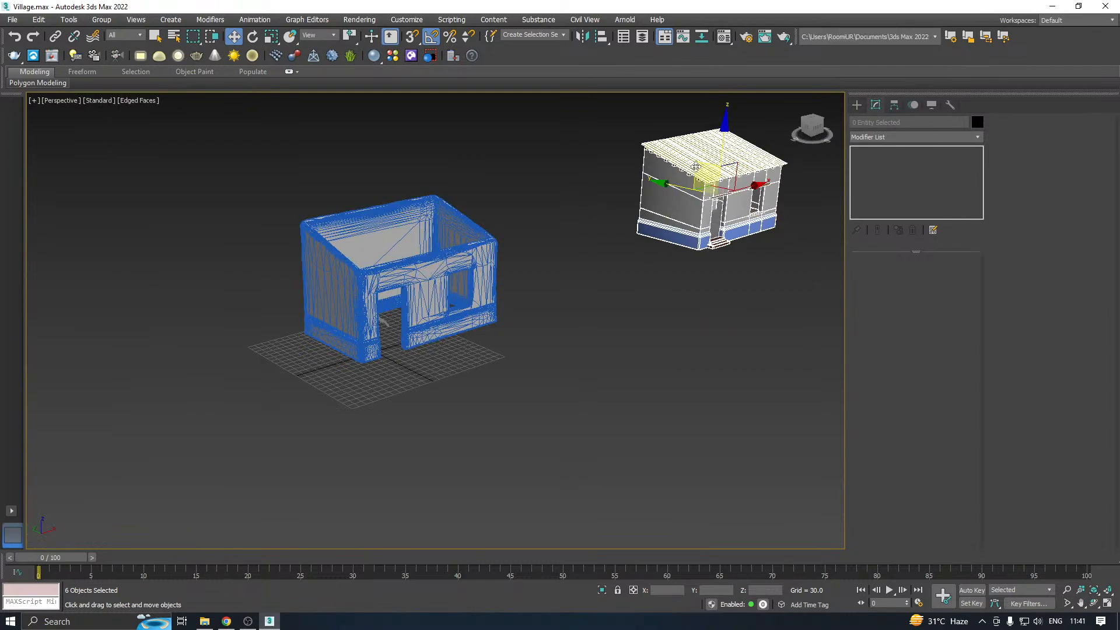
# Select the original house's corrugated roof together with its rafters and move both onto the decimated walls
pyautogui.click(628, 208)
pyautogui.click(681, 159)
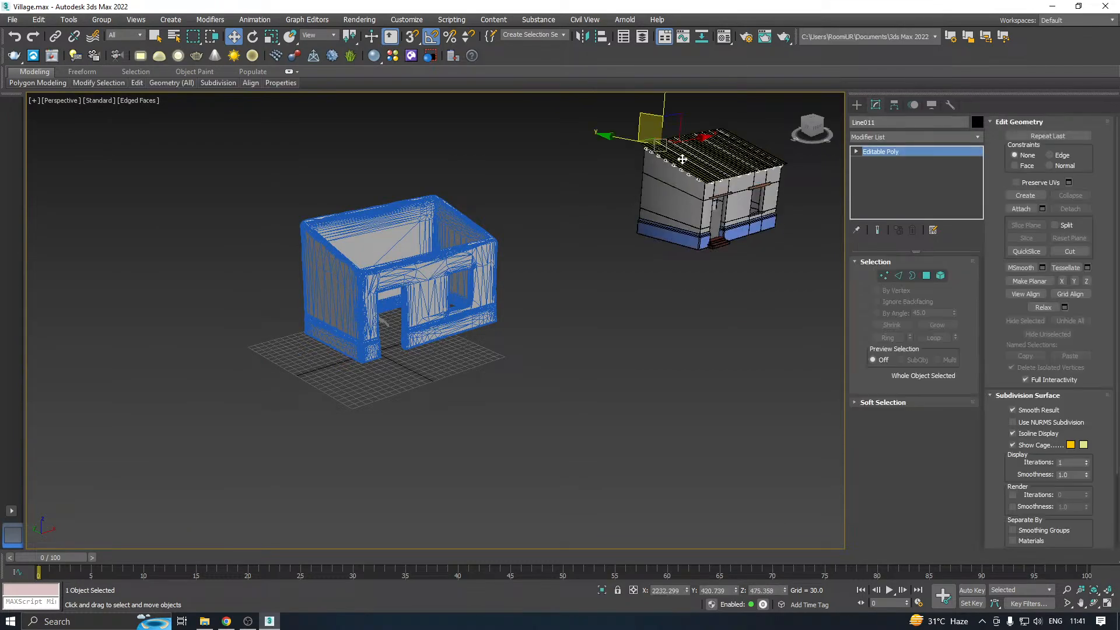
pyautogui.moveTo(694, 144); pyautogui.dragTo(571, 151)
pyautogui.hotkey('ctrl', 'z')
pyautogui.keyDown('ctrl'); pyautogui.click(702, 156); pyautogui.keyUp('ctrl')
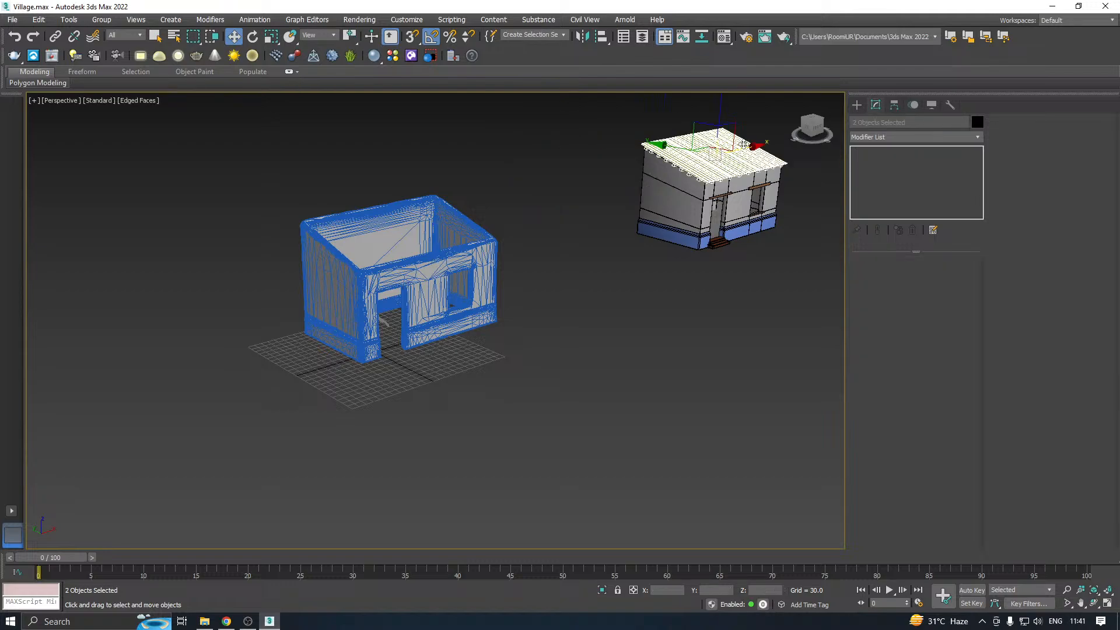
pyautogui.moveTo(747, 148); pyautogui.dragTo(477, 250)
# Fine-tune the height of the roof and rafters so they sit on the upper edges of the decimated walls
pyautogui.scroll(3, 354, 220)
pyautogui.scroll(2, 354, 220)
pyautogui.scroll(2, 418, 218)
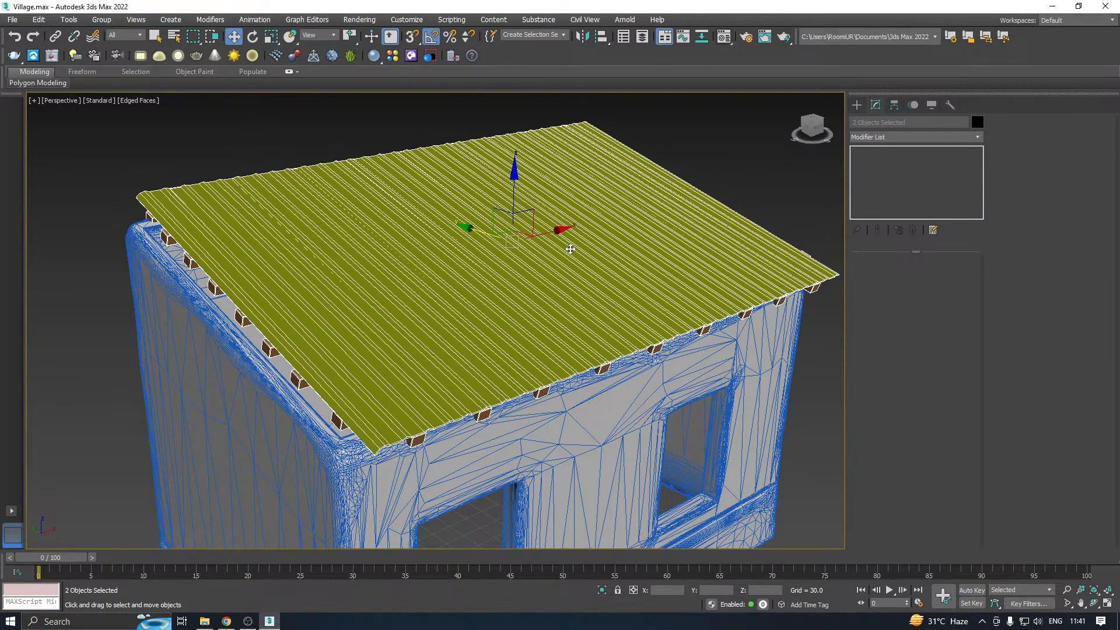
pyautogui.keyDown('alt'); pyautogui.moveTo(559, 233); pyautogui.dragTo(538, 215, button='middle'); pyautogui.keyUp('alt')
pyautogui.moveTo(492, 191); pyautogui.dragTo(490, 194)
pyautogui.scroll(-3, 378, 236)
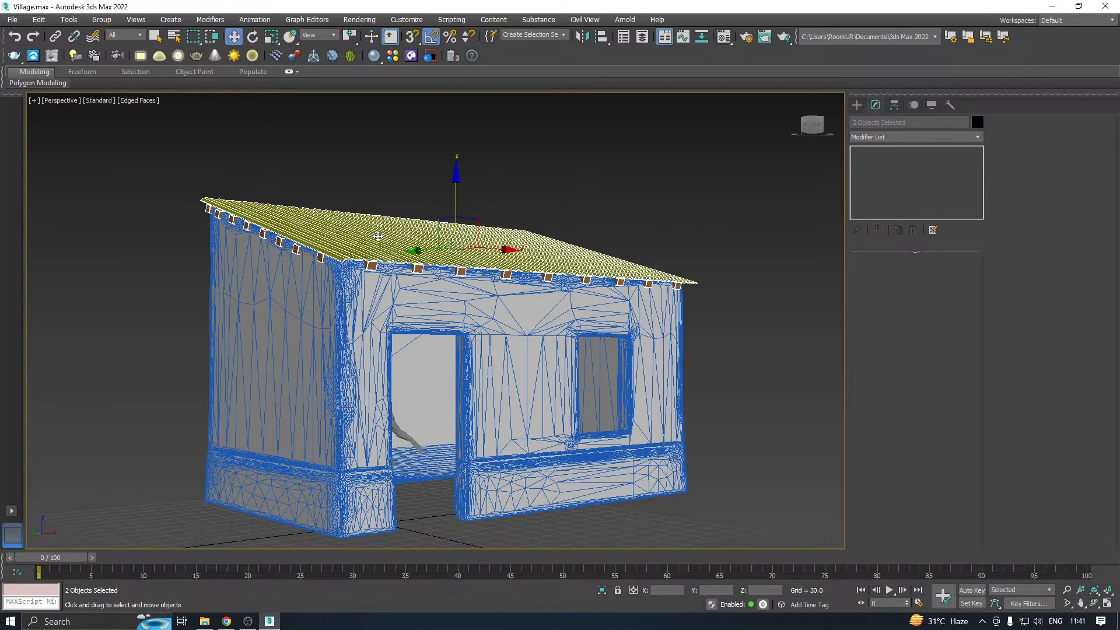
# Save the scene, then move the original house's wooden steps to the doorway of the decimated walls and align them with the opening
pyautogui.hotkey('ctrl', 's')
pyautogui.scroll(-4, 323, 249)
pyautogui.keyDown('alt'); pyautogui.moveTo(646, 265); pyautogui.dragTo(657, 291, button='middle'); pyautogui.keyUp('alt')
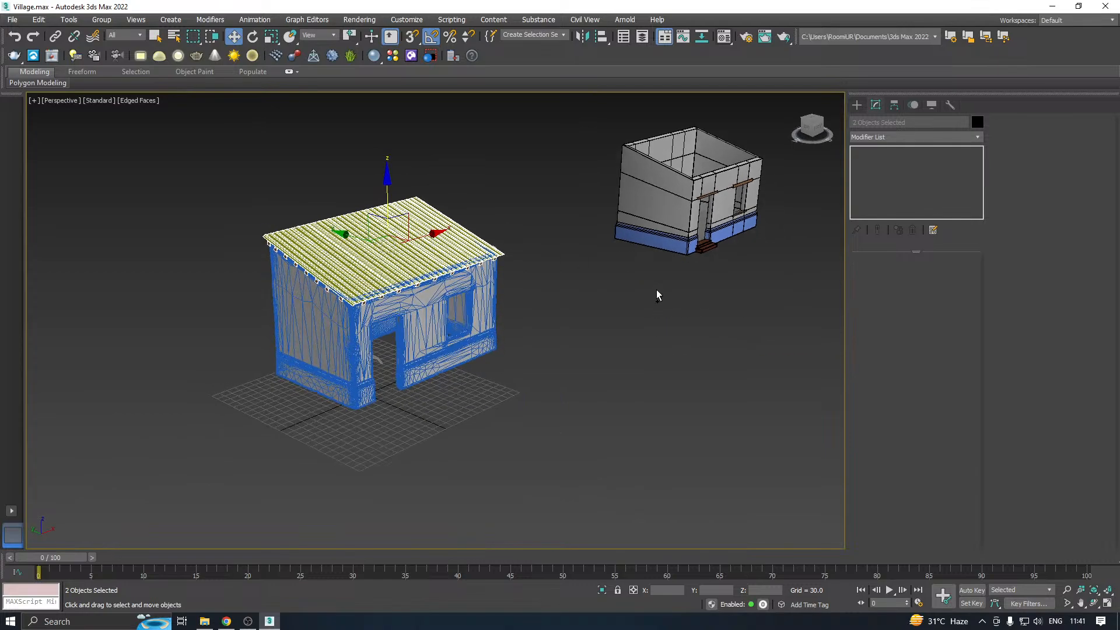
pyautogui.click(706, 250)
pyautogui.moveTo(723, 235); pyautogui.dragTo(374, 376)
pyautogui.scroll(5, 368, 393)
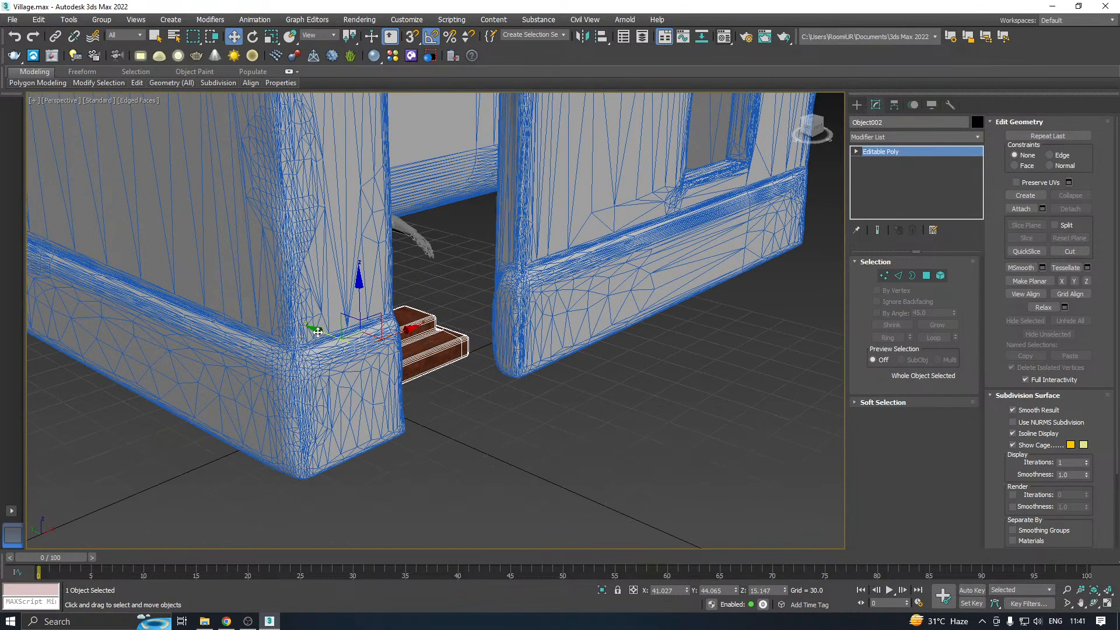
pyautogui.moveTo(318, 330); pyautogui.dragTo(487, 345)
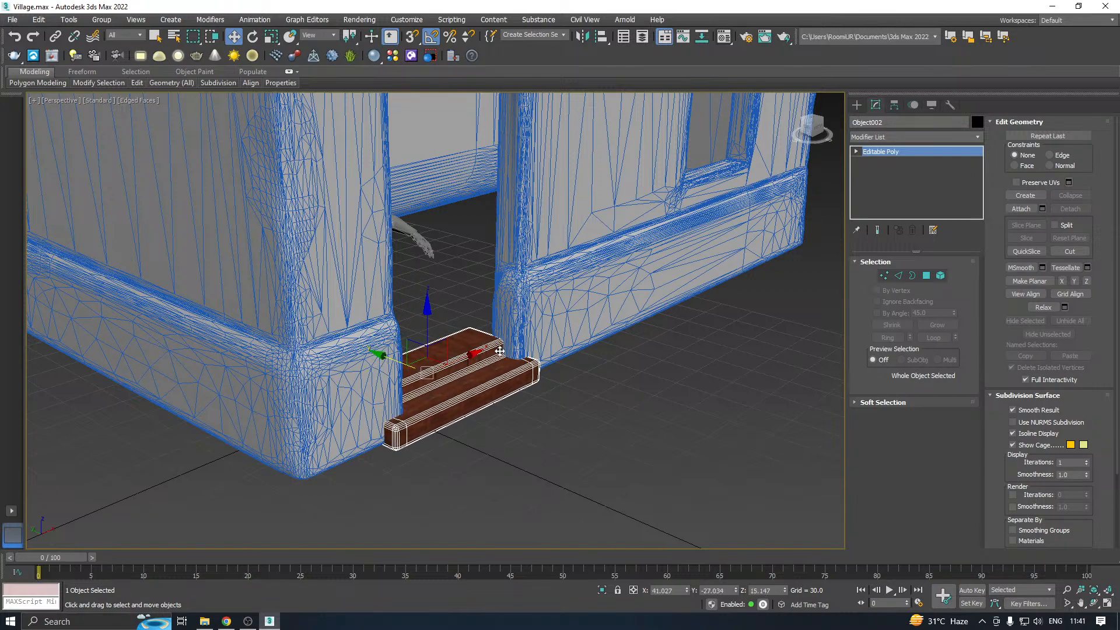
pyautogui.moveTo(386, 358); pyautogui.dragTo(423, 376)
pyautogui.scroll(-5, 385, 450)
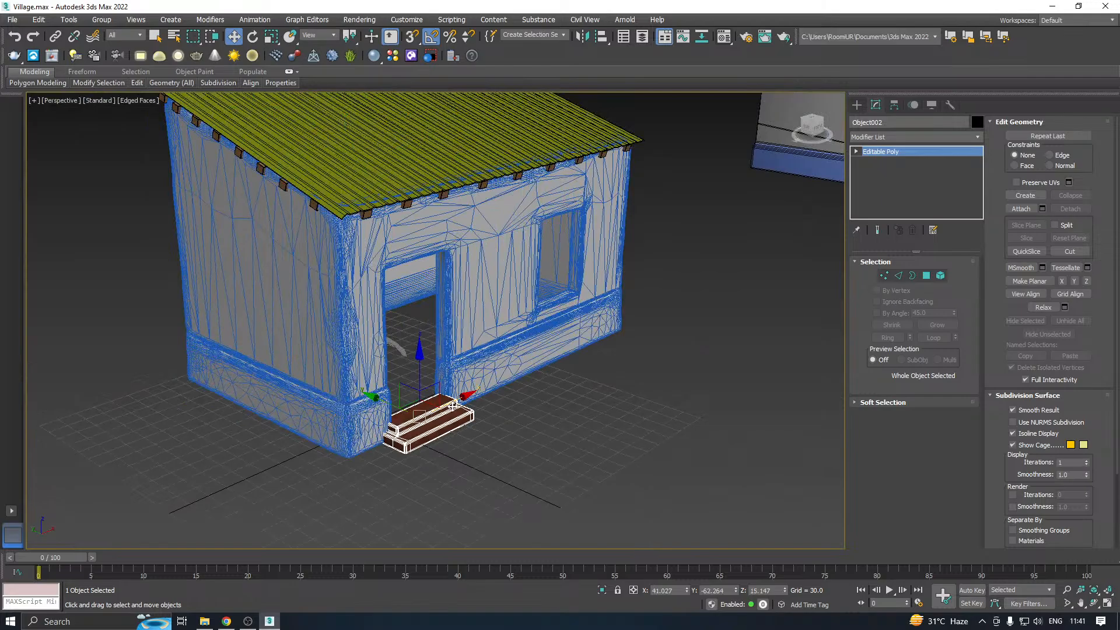
pyautogui.keyDown('alt'); pyautogui.moveTo(589, 362); pyautogui.dragTo(550, 382, button='middle'); pyautogui.keyUp('alt')
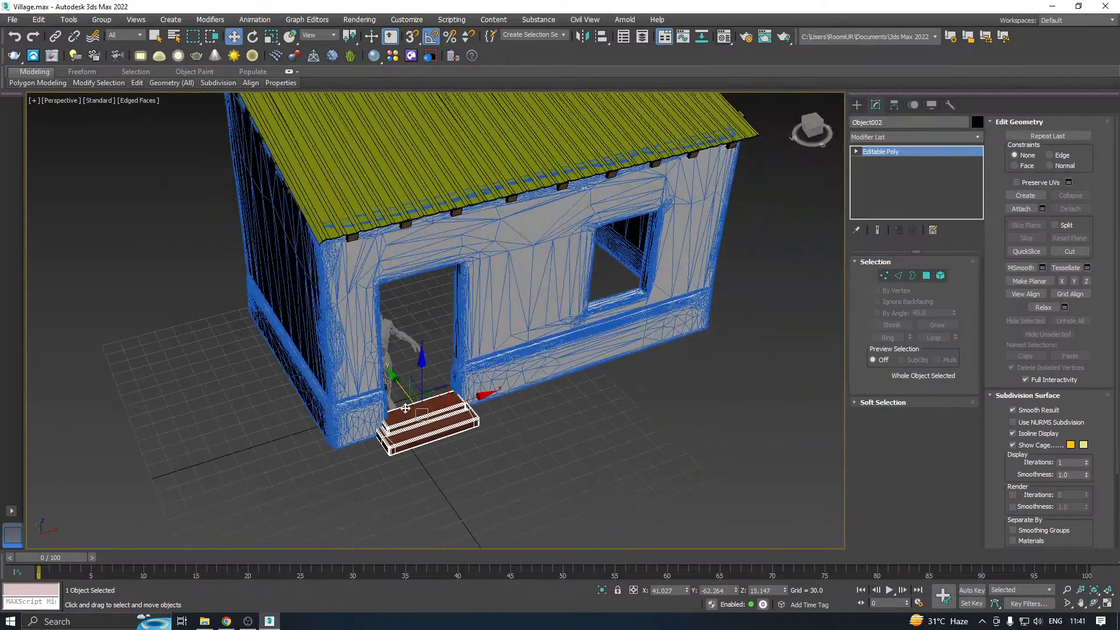
# Move the original house's door and window beams onto the front wall of the decimated house
pyautogui.scroll(-4, 405, 409)
pyautogui.moveTo(770, 282); pyautogui.dragTo(629, 308, button='middle')
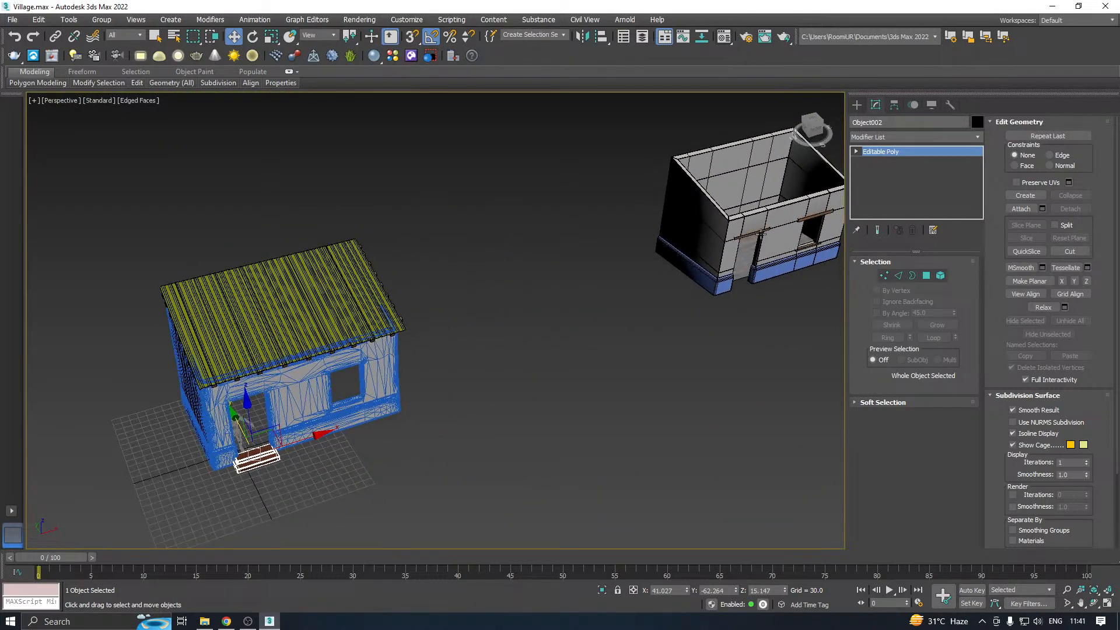
pyautogui.click(757, 232)
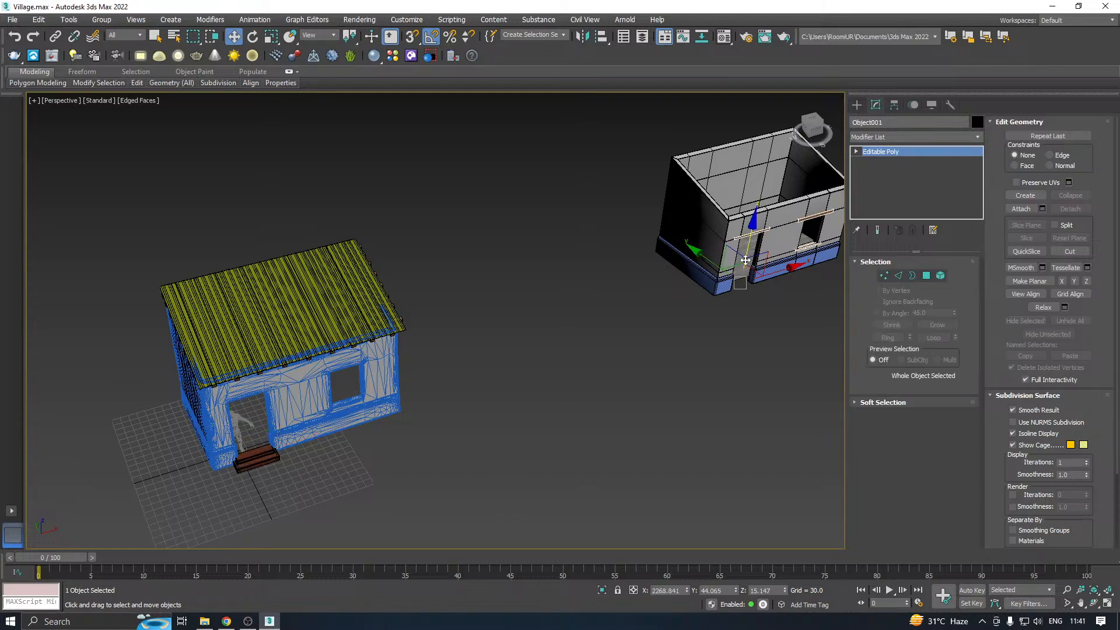
pyautogui.moveTo(786, 270); pyautogui.dragTo(286, 429)
pyautogui.moveTo(290, 386); pyautogui.dragTo(495, 232, button='middle')
pyautogui.scroll(5, 453, 279)
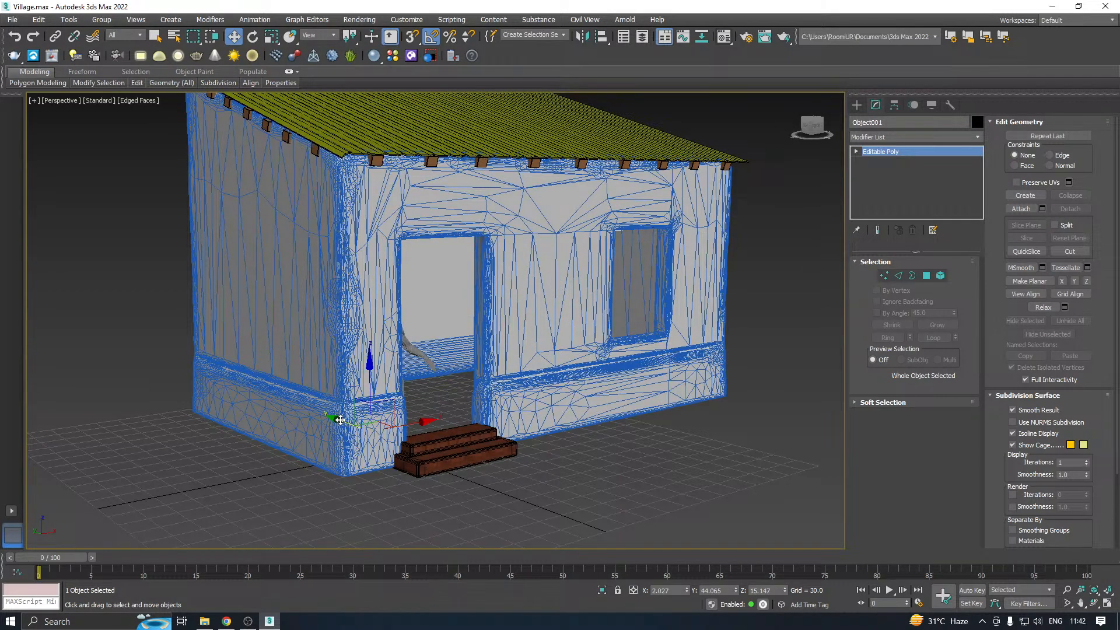
pyautogui.moveTo(340, 419); pyautogui.dragTo(386, 419)
# Fine-tune the beams' sideways position and depth so they line up with the door and window openings
pyautogui.scroll(3, 421, 424)
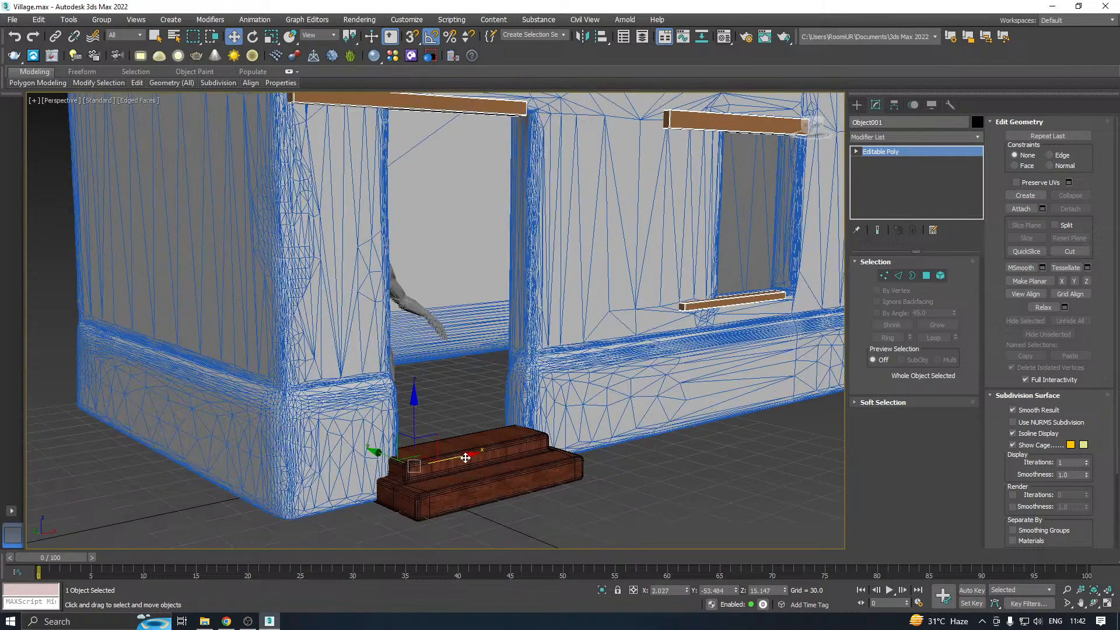
pyautogui.moveTo(465, 458); pyautogui.dragTo(495, 434)
pyautogui.keyDown('alt'); pyautogui.moveTo(528, 411); pyautogui.dragTo(485, 454, button='middle'); pyautogui.keyUp('alt')
pyautogui.moveTo(460, 414); pyautogui.dragTo(480, 404)
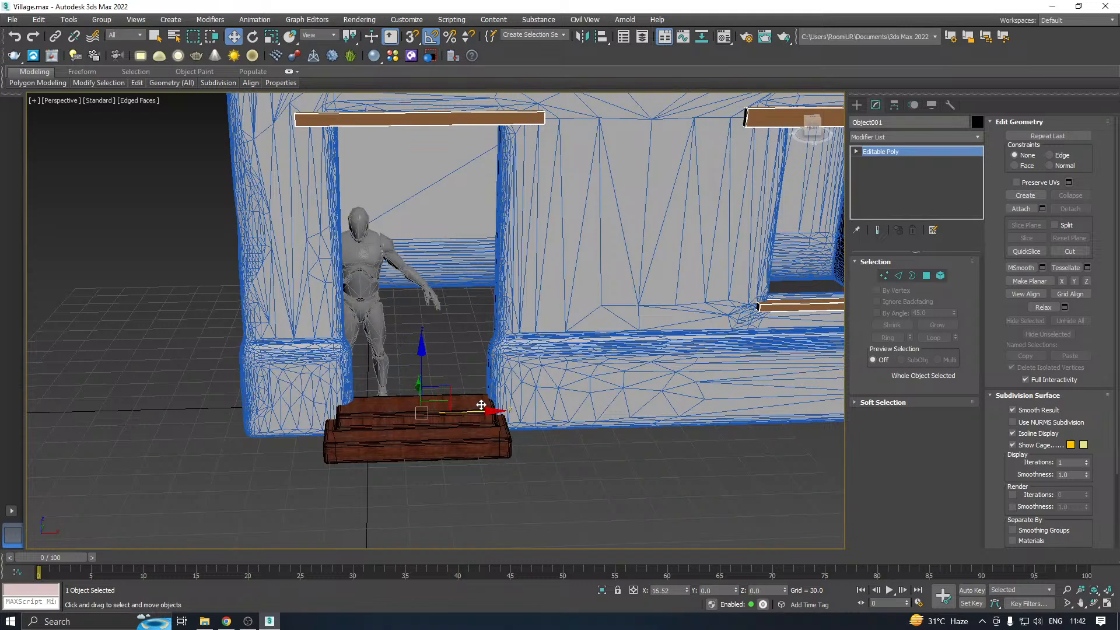
pyautogui.keyDown('alt'); pyautogui.moveTo(481, 404); pyautogui.dragTo(540, 402, button='middle'); pyautogui.keyUp('alt')
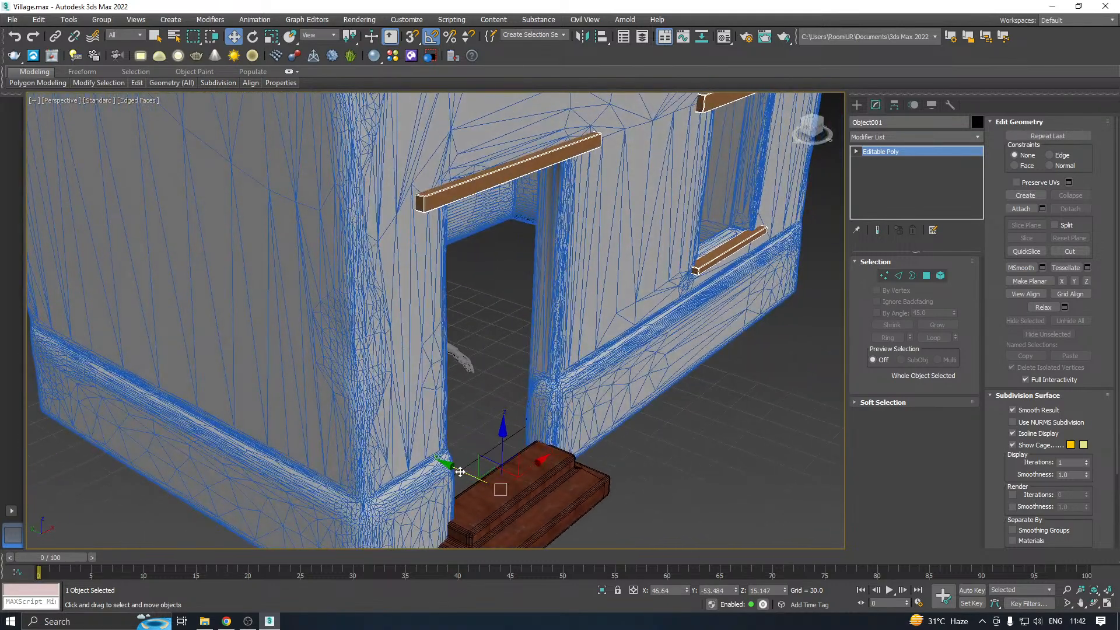
pyautogui.moveTo(460, 472); pyautogui.dragTo(456, 468)
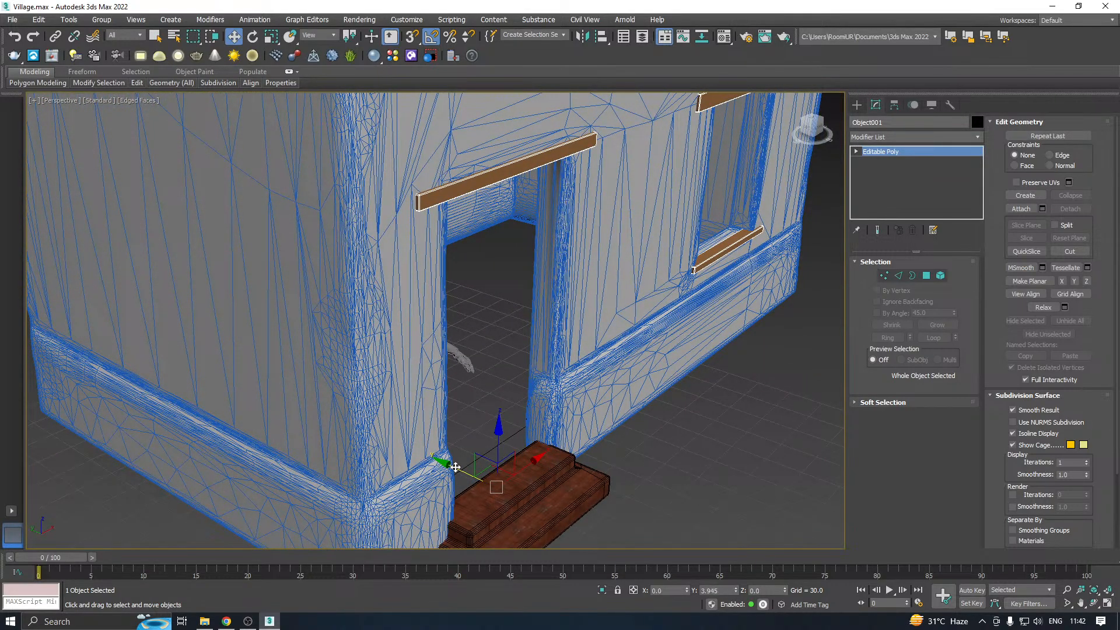
# Move the original house's wooden floor into the decimated house and align it within the walls
pyautogui.scroll(-8, 455, 467)
pyautogui.scroll(-3, 467, 473)
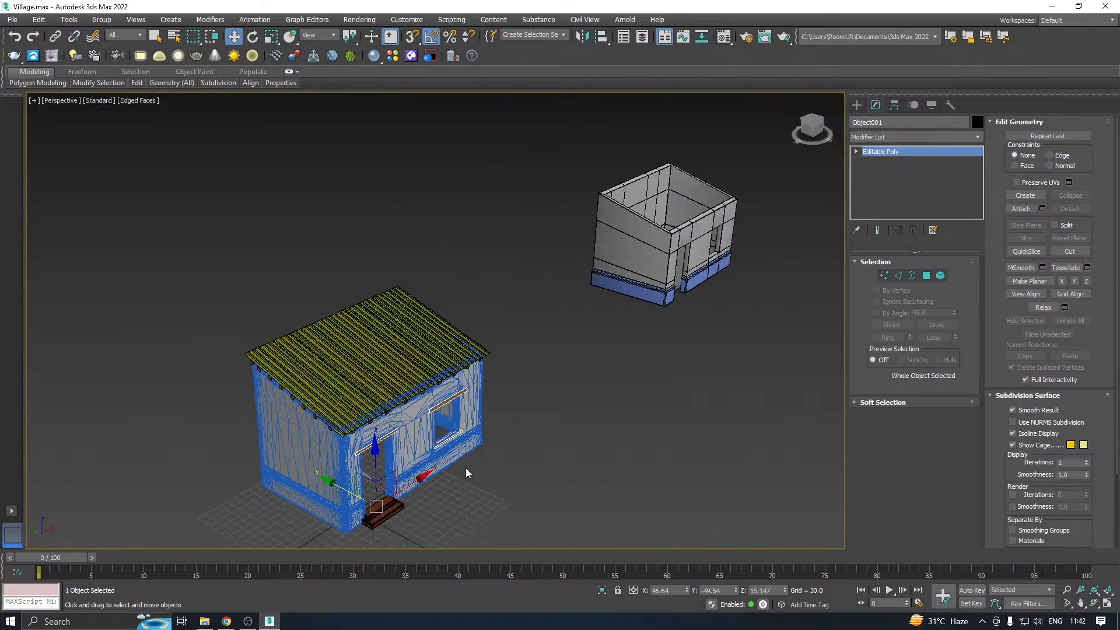
pyautogui.click(688, 266)
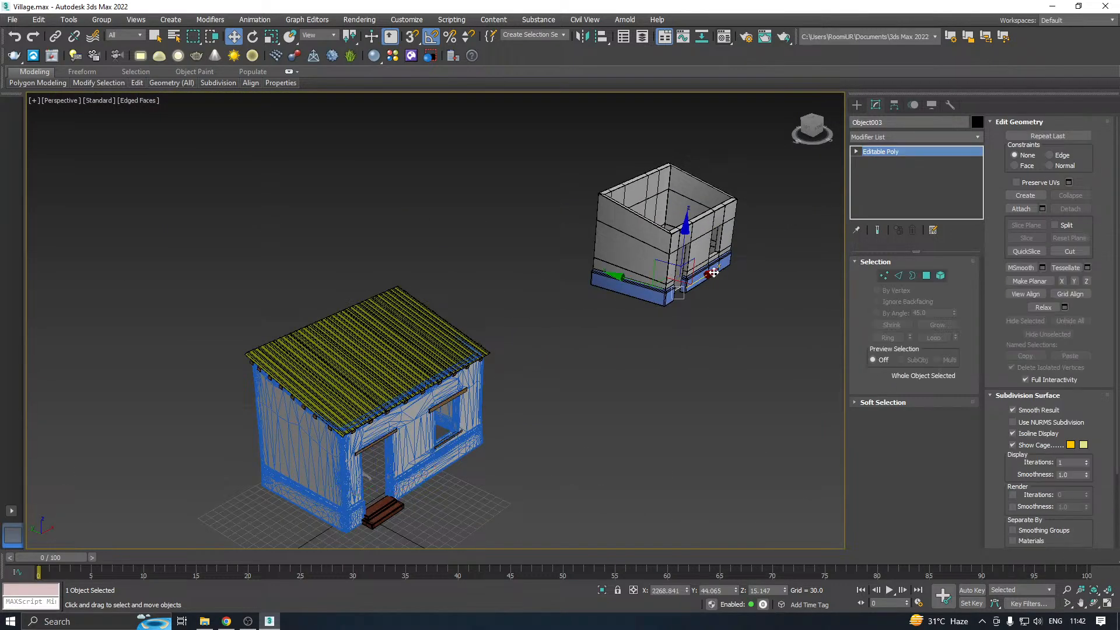
pyautogui.moveTo(703, 281); pyautogui.dragTo(404, 464)
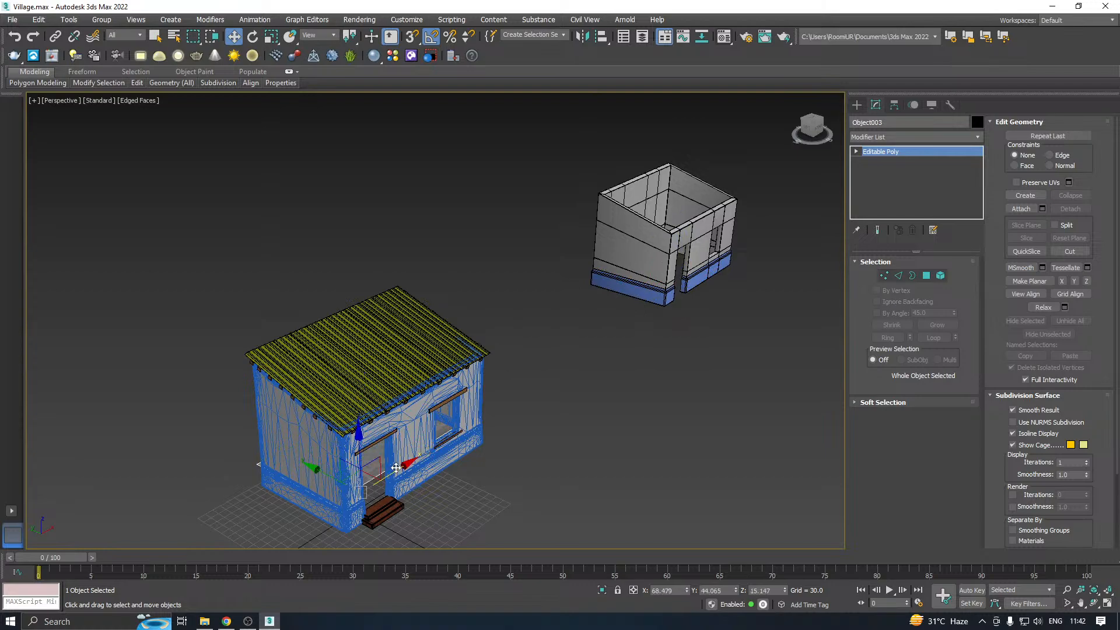
pyautogui.keyDown('alt'); pyautogui.moveTo(403, 464); pyautogui.dragTo(551, 310, button='middle'); pyautogui.keyUp('alt')
pyautogui.scroll(5, 391, 387)
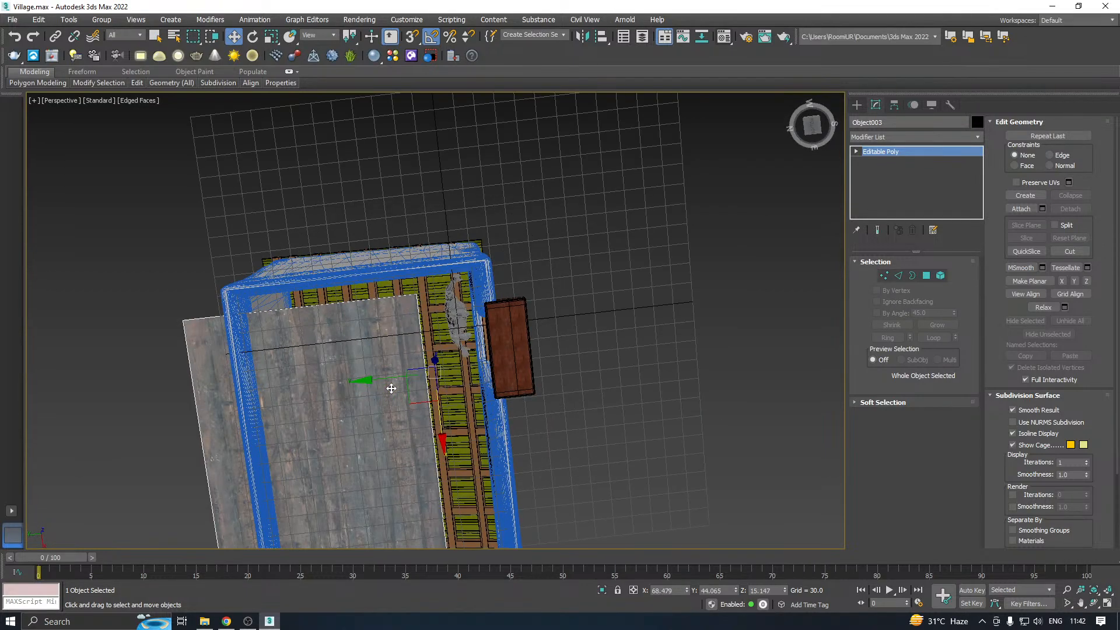
pyautogui.moveTo(365, 379); pyautogui.dragTo(423, 356)
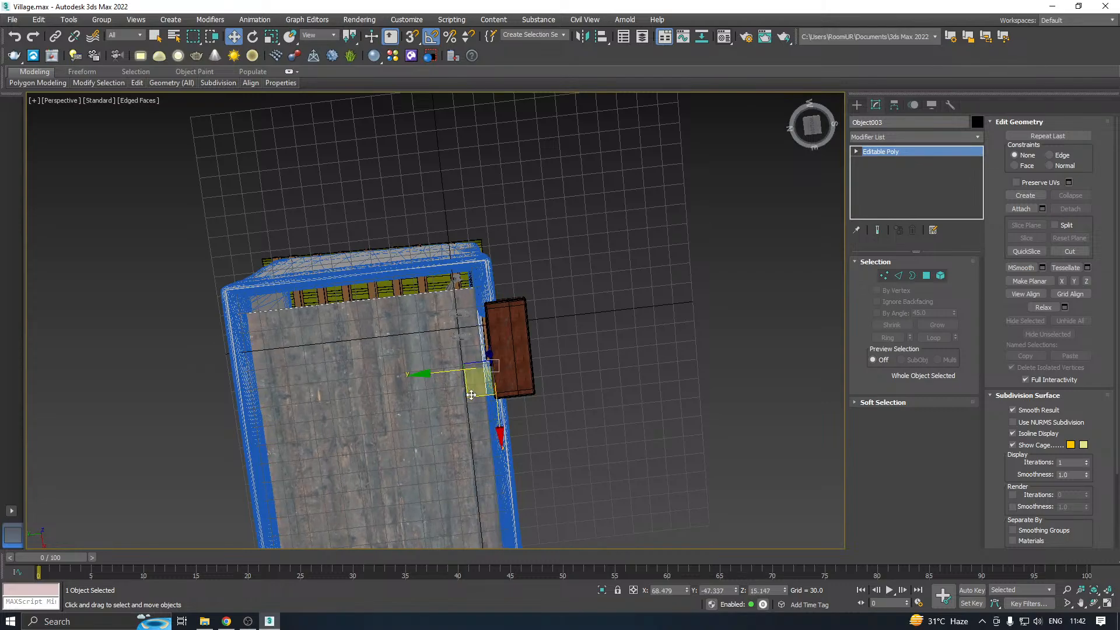
pyautogui.moveTo(501, 427); pyautogui.dragTo(493, 407)
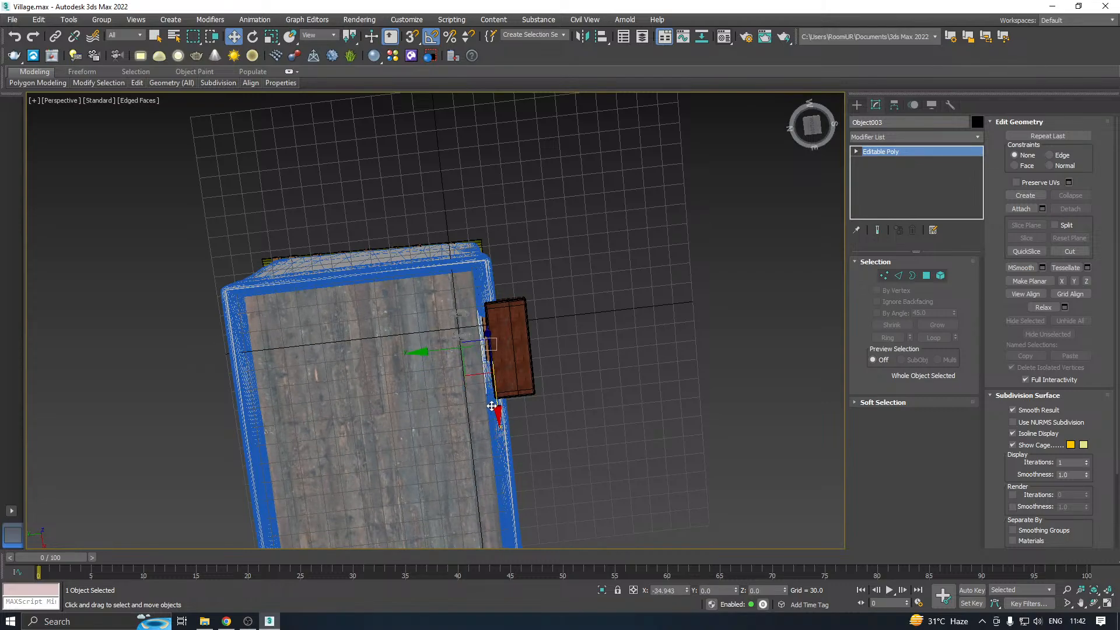
pyautogui.moveTo(531, 355)
pyautogui.keyDown('alt'); pyautogui.mouseDown(button='middle')
pyautogui.moveTo(502, 293)
pyautogui.moveTo(541, 335)
pyautogui.mouseUp(button='middle'); pyautogui.keyUp('alt')
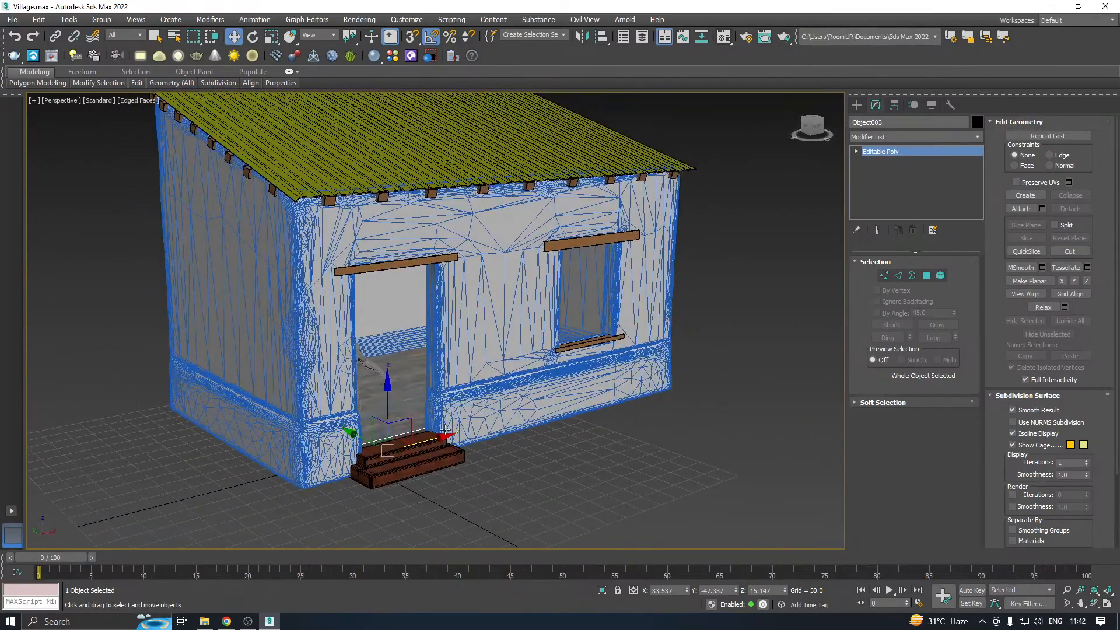
# Shift the floor slightly forward so it meets the wooden steps at the doorway
pyautogui.scroll(5, 445, 430)
pyautogui.keyDown('alt'); pyautogui.moveTo(470, 392); pyautogui.dragTo(525, 393, button='middle'); pyautogui.keyUp('alt')
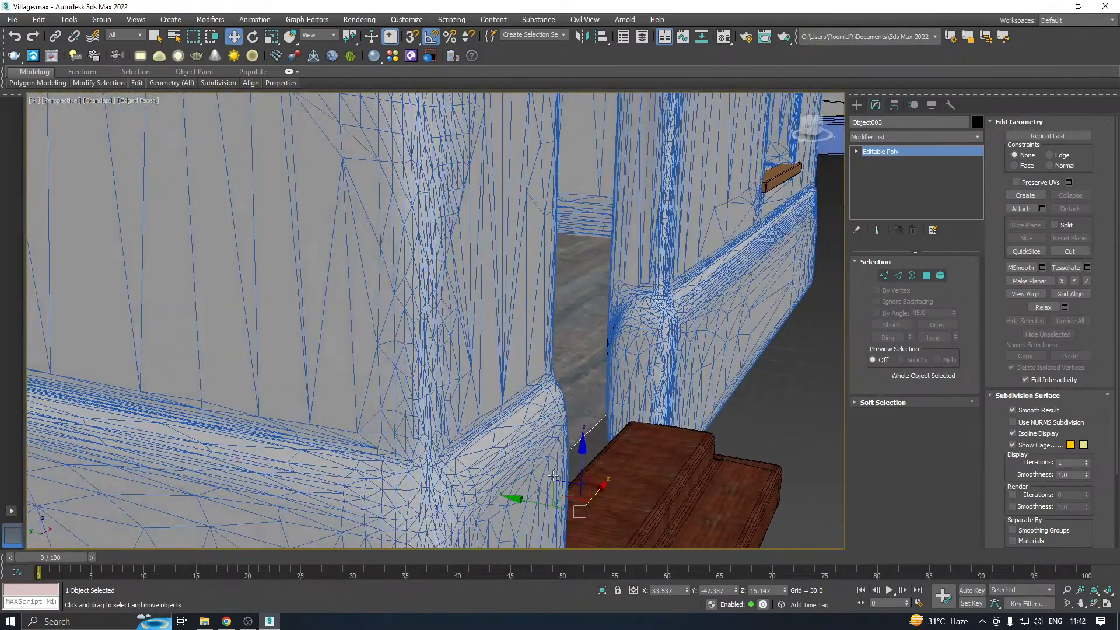
pyautogui.moveTo(516, 497); pyautogui.dragTo(546, 502)
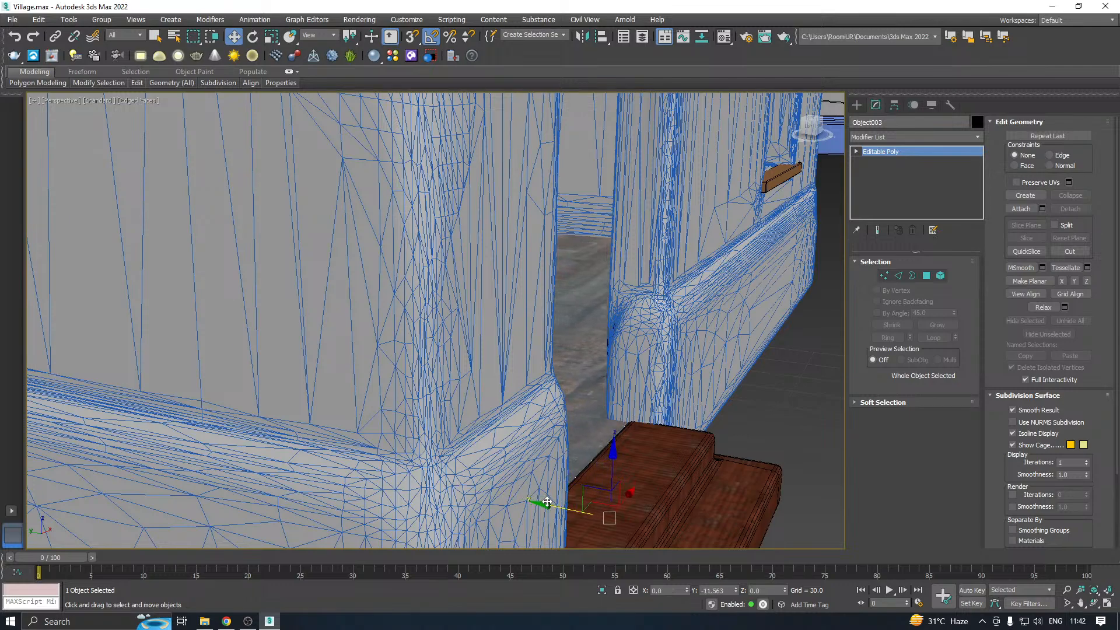
# Pull the floor's rear edge outward into the back wall, then leave edge editing and deselect the floor
pyautogui.keyDown('alt'); pyautogui.moveTo(590, 430); pyautogui.dragTo(612, 360, button='middle'); pyautogui.keyUp('alt')
pyautogui.scroll(3, 616, 351)
pyautogui.rightClick(616, 319)
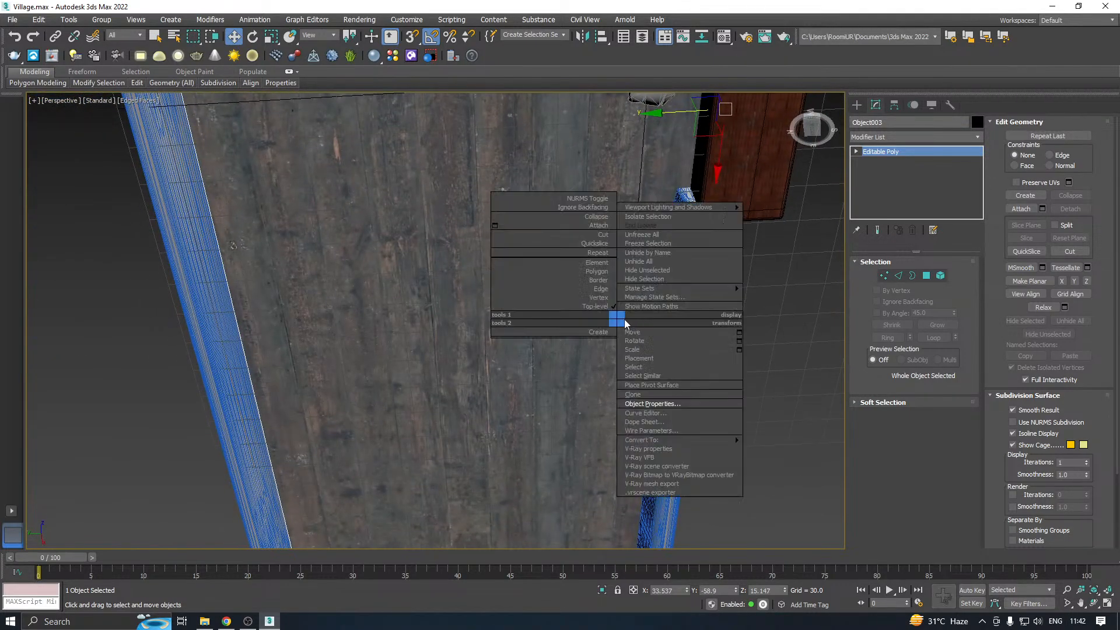
pyautogui.keyDown('alt'); pyautogui.moveTo(393, 346); pyautogui.dragTo(470, 323, button='middle'); pyautogui.keyUp('alt')
pyautogui.click(897, 276)
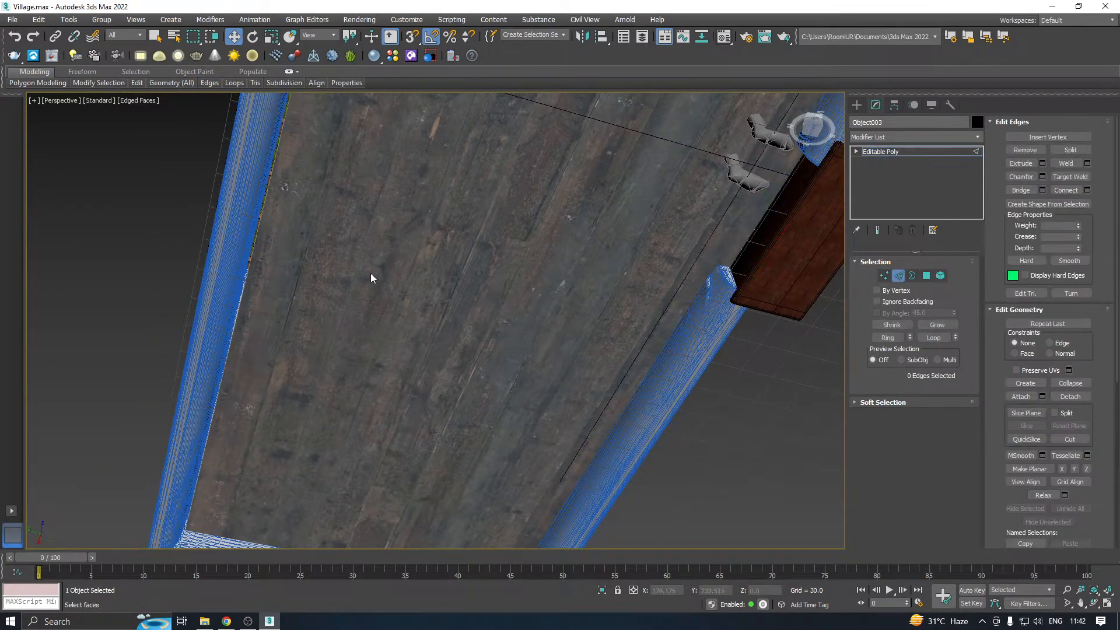
pyautogui.click(252, 267)
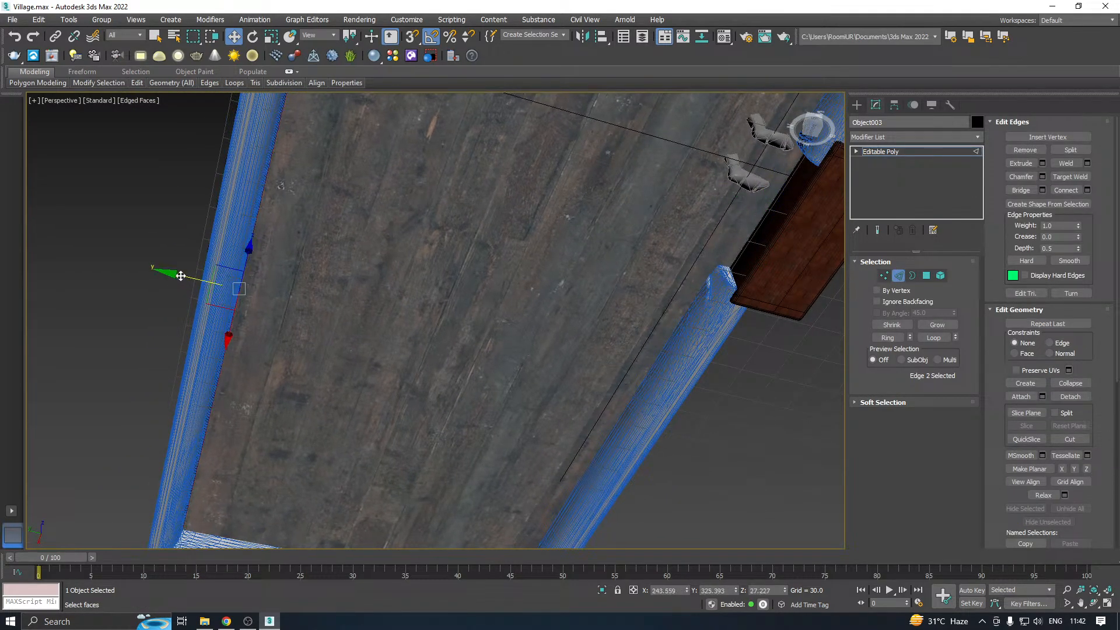
pyautogui.scroll(-3, 358, 301)
pyautogui.scroll(-2, 490, 280)
pyautogui.keyDown('alt'); pyautogui.moveTo(486, 276); pyautogui.dragTo(437, 341, button='middle'); pyautogui.keyUp('alt')
pyautogui.keyDown('alt'); pyautogui.moveTo(313, 275); pyautogui.dragTo(214, 271, button='middle'); pyautogui.keyUp('alt')
pyautogui.moveTo(229, 276); pyautogui.dragTo(211, 275)
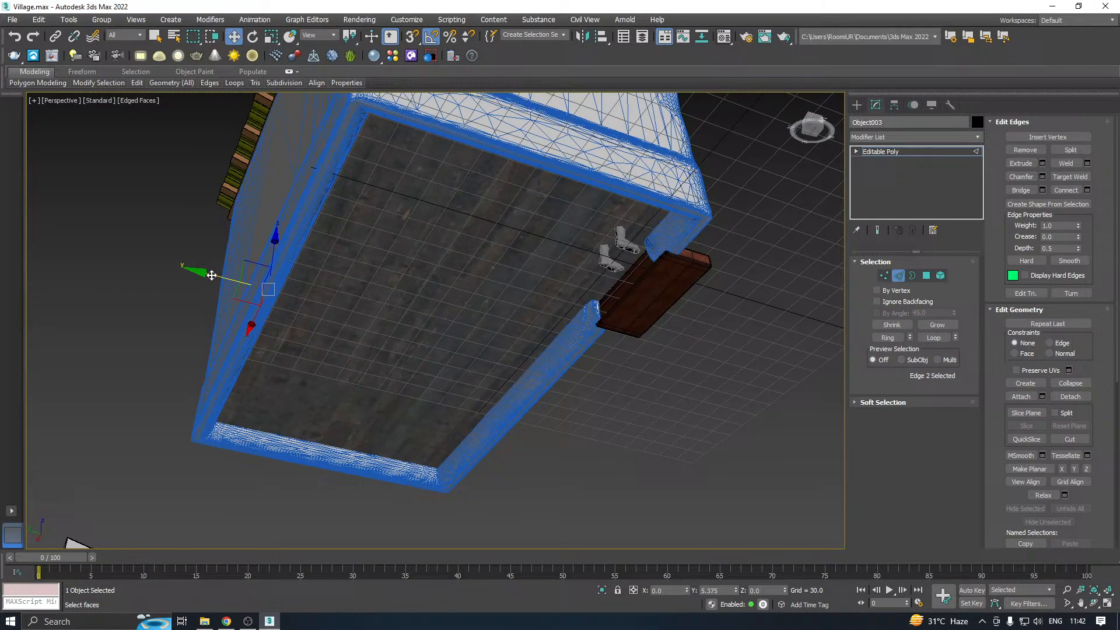
pyautogui.click(925, 152)
pyautogui.scroll(-3, 616, 259)
pyautogui.keyDown('alt'); pyautogui.moveTo(619, 258); pyautogui.dragTo(616, 303, button='middle'); pyautogui.keyUp('alt')
pyautogui.click(615, 381)
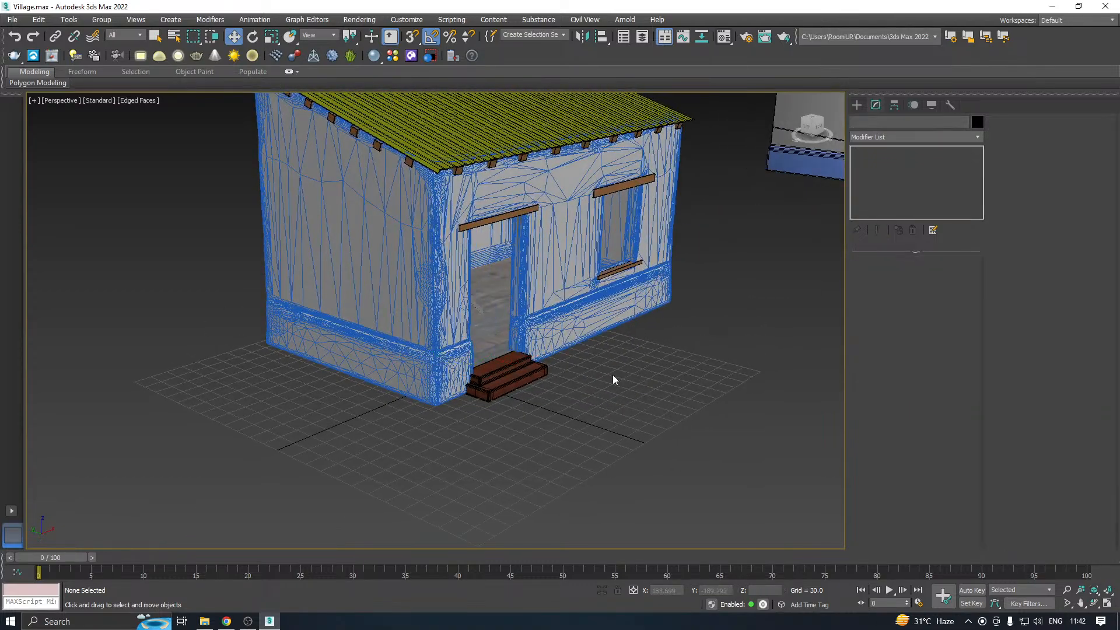
# Save a copy of the scene as Village18.max in the Suburbs folder
pyautogui.moveTo(617, 361); pyautogui.dragTo(547, 397, button='middle')
pyautogui.scroll(-4, 581, 366)
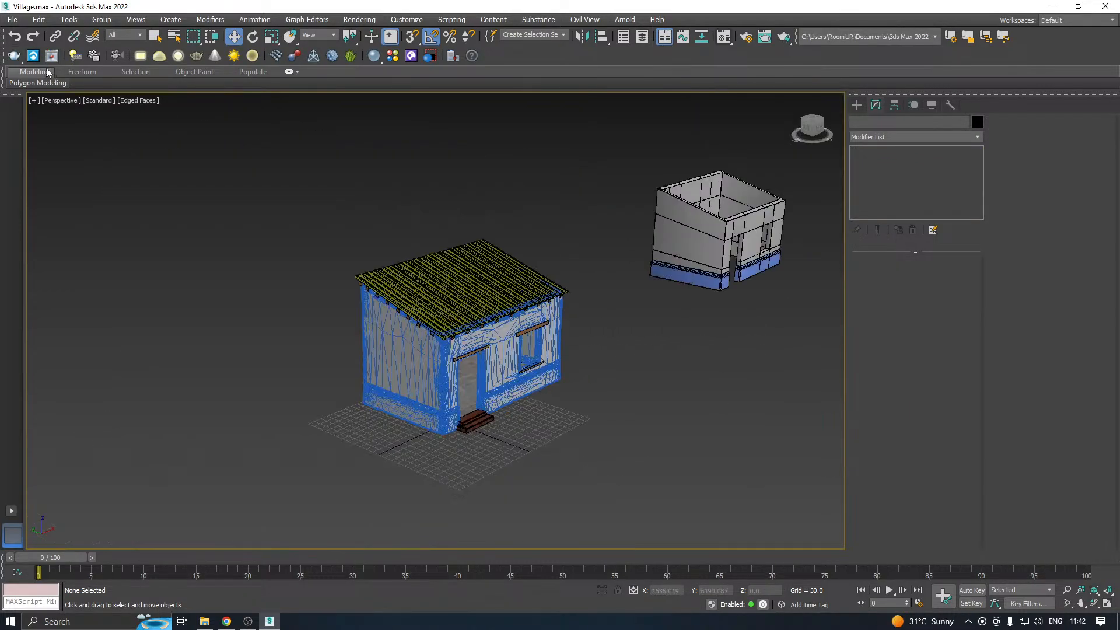
pyautogui.click(13, 20)
pyautogui.click(52, 146)
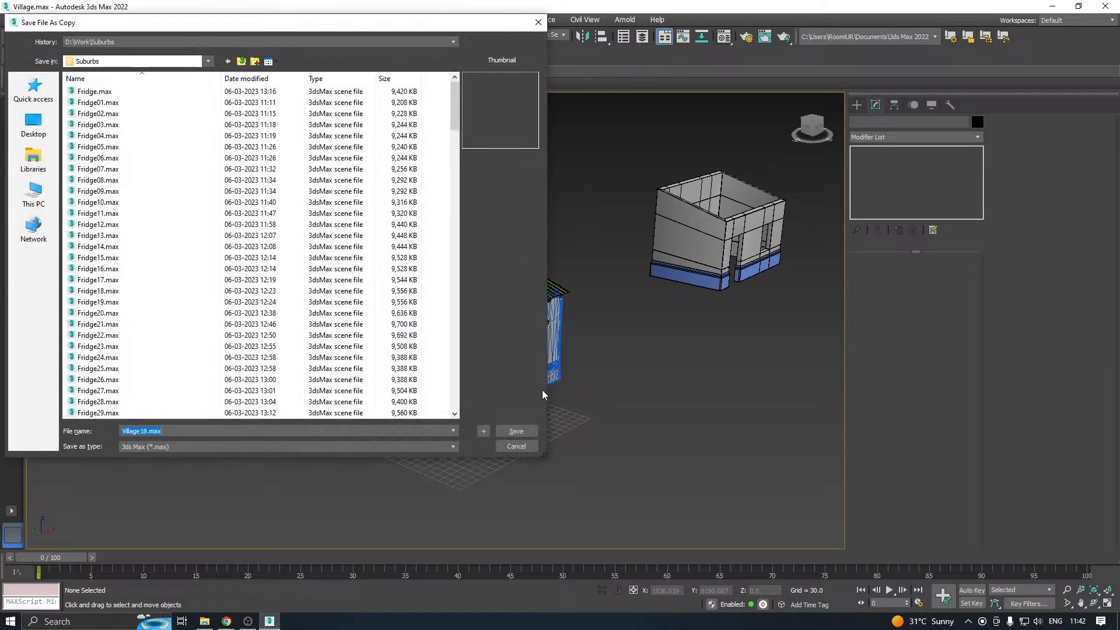
pyautogui.click(516, 431)
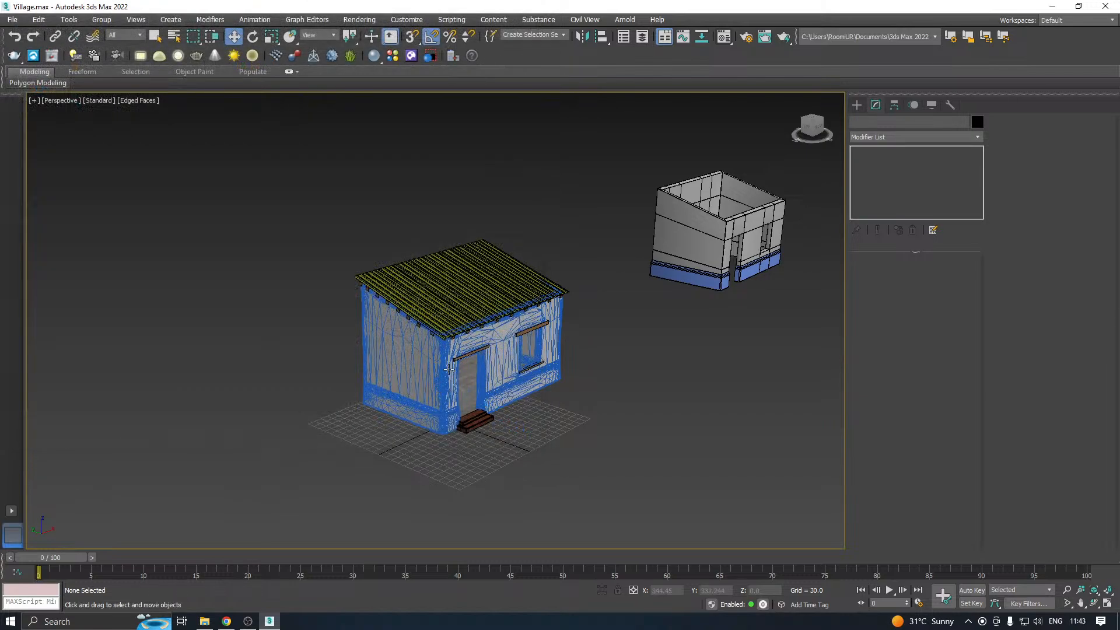
# Select all six parts of the assembled house and group them under the default name
pyautogui.moveTo(602, 515); pyautogui.dragTo(592, 530)
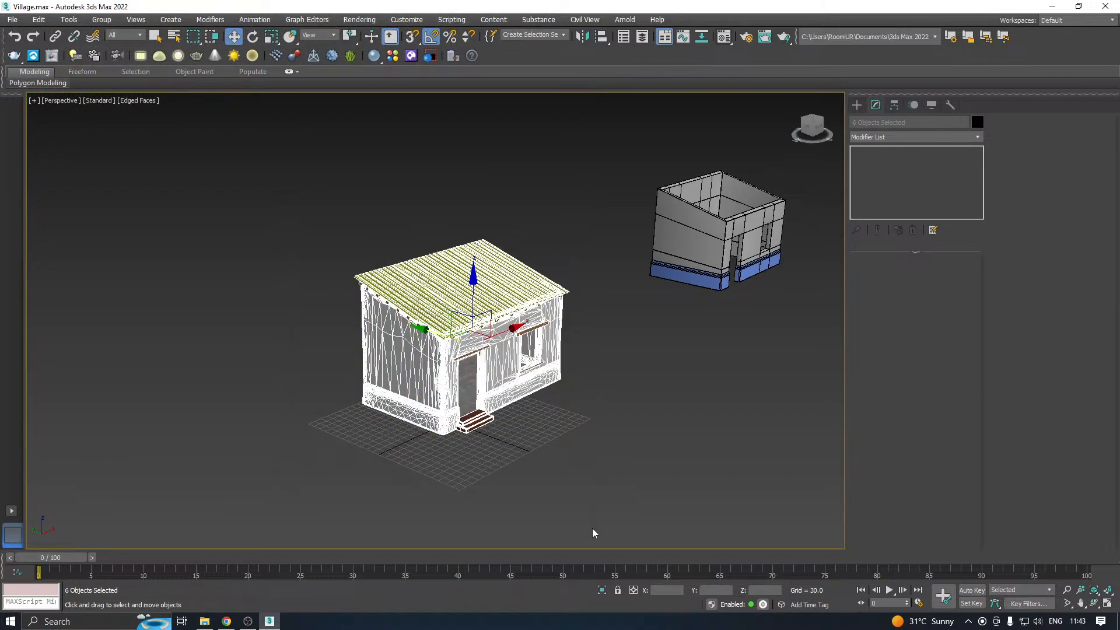
pyautogui.keyDown('alt'); pyautogui.moveTo(592, 531); pyautogui.dragTo(171, 285, button='middle'); pyautogui.keyUp('alt')
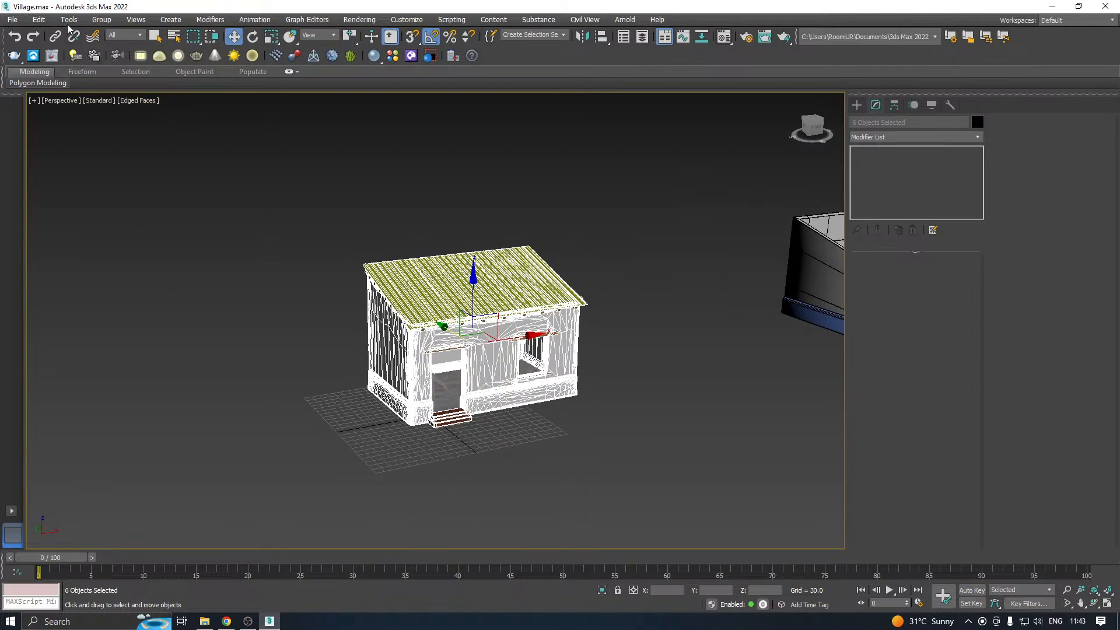
pyautogui.click(102, 19)
pyautogui.click(106, 28)
pyautogui.click(566, 327)
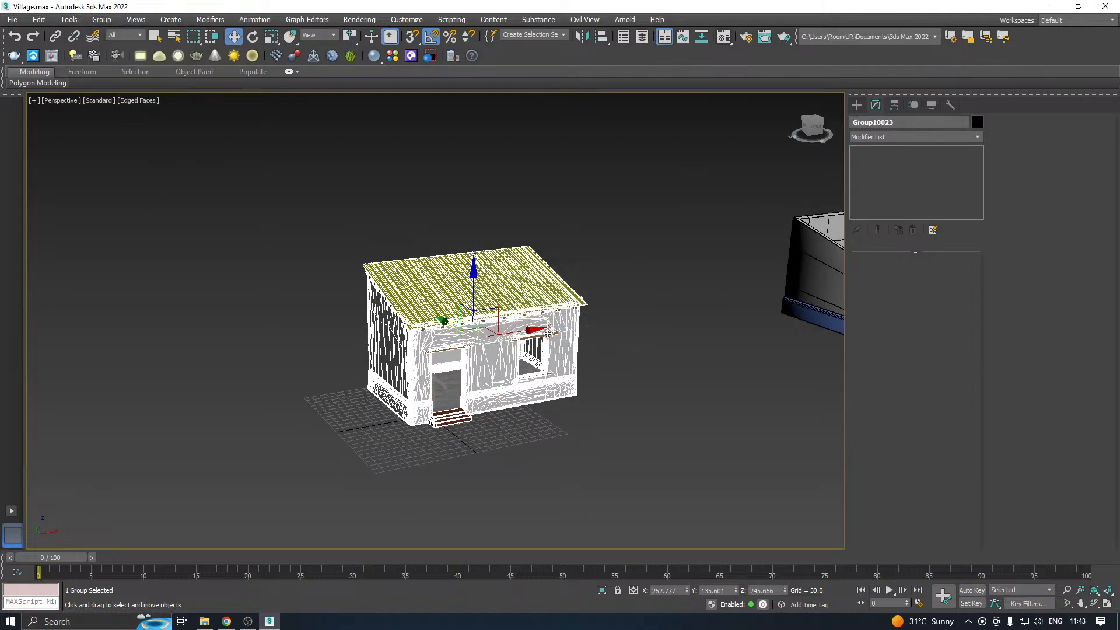
# Move only the house group's pivot to the walls' lower front corner beside the steps, using vertex snapping
pyautogui.keyDown('alt'); pyautogui.moveTo(475, 344); pyautogui.dragTo(507, 378, button='middle'); pyautogui.keyUp('alt')
pyautogui.scroll(3, 504, 376)
pyautogui.click(893, 106)
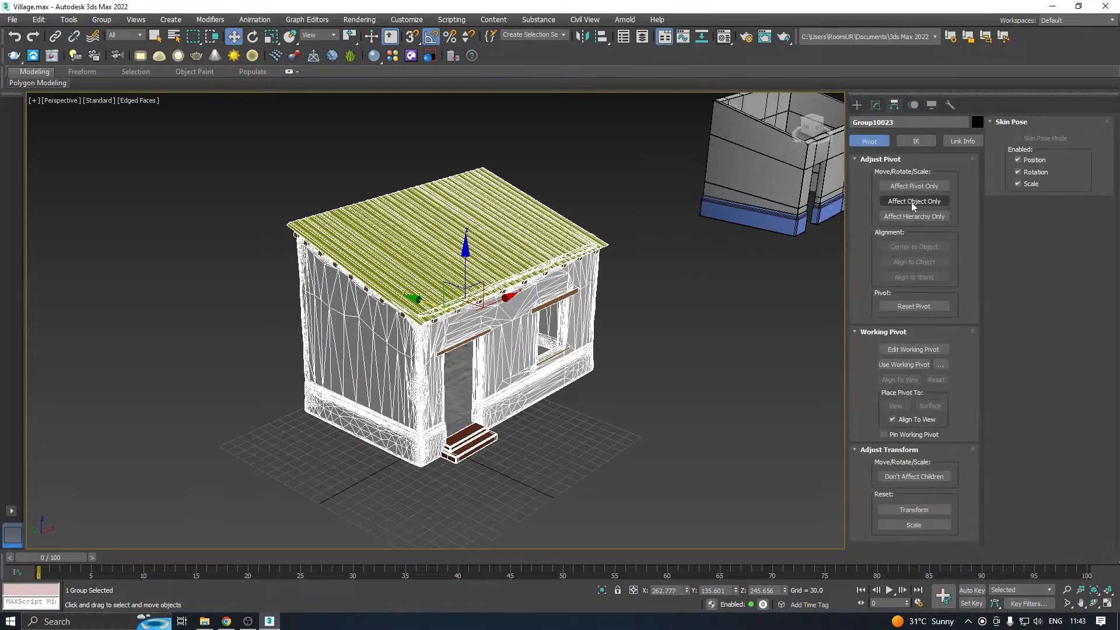
pyautogui.click(914, 185)
pyautogui.click(415, 41)
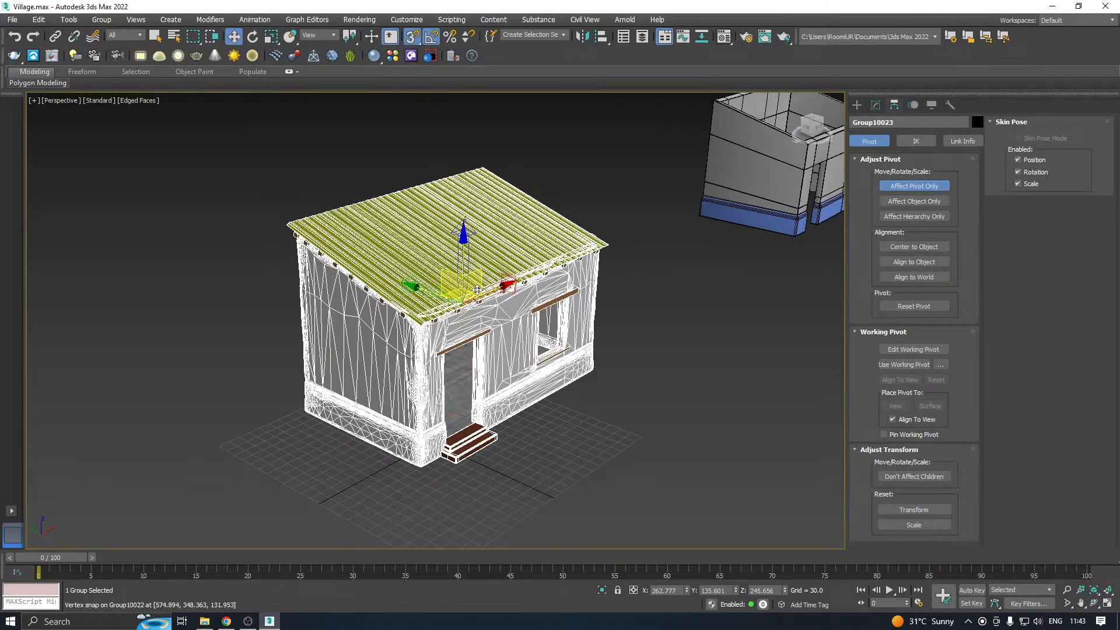
pyautogui.moveTo(477, 289); pyautogui.dragTo(421, 464)
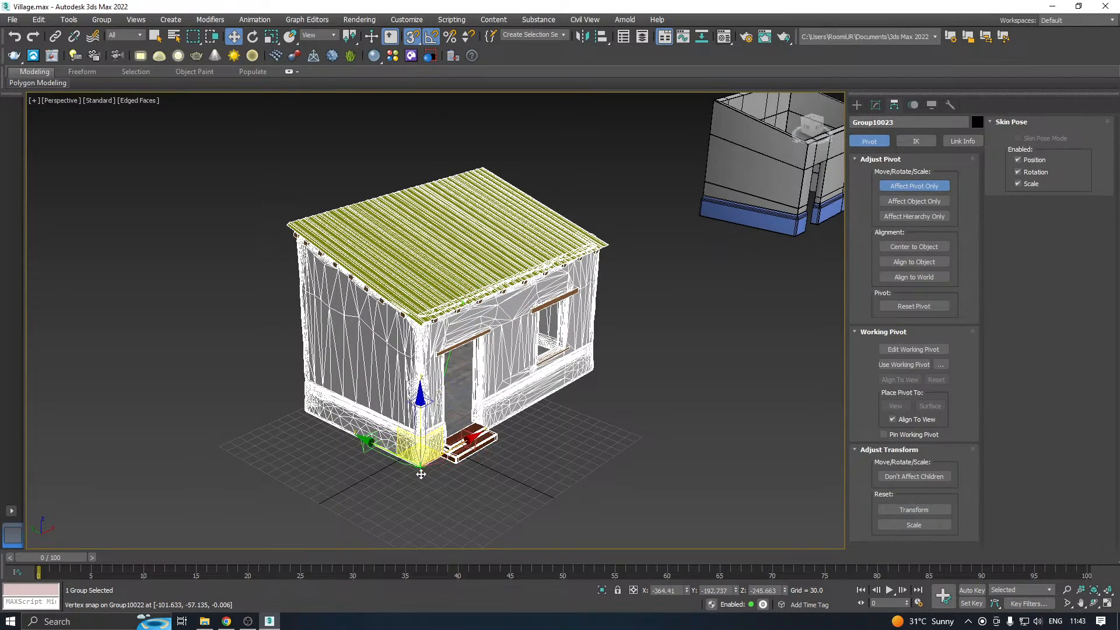
# Snap the house group's pivot corner to the grid origin and isolate the group
pyautogui.click(876, 105)
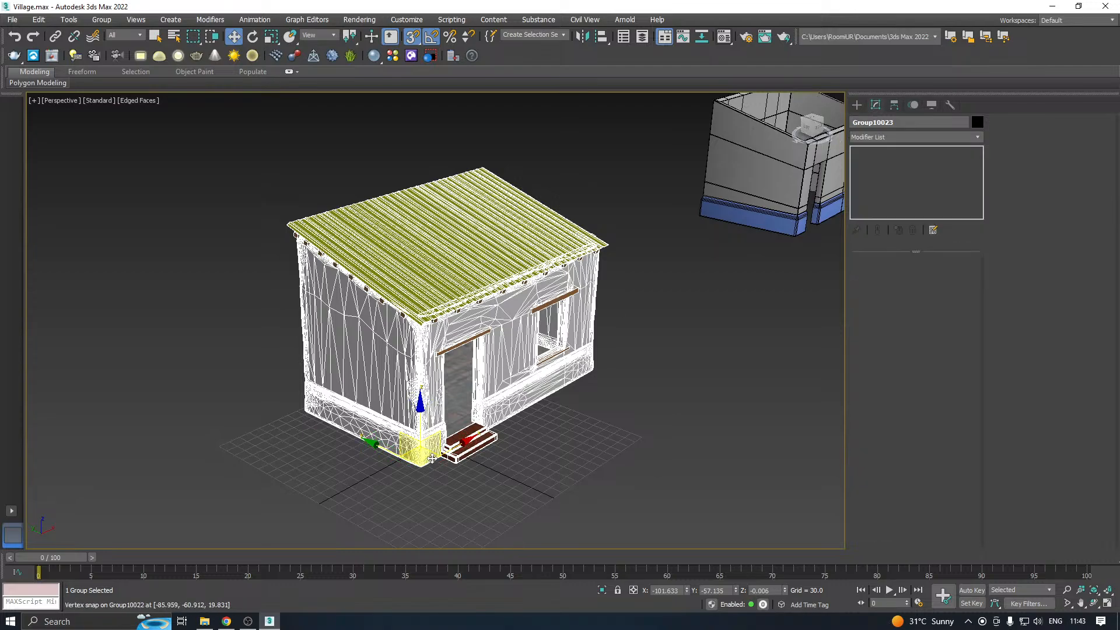
pyautogui.moveTo(432, 458); pyautogui.dragTo(432, 443)
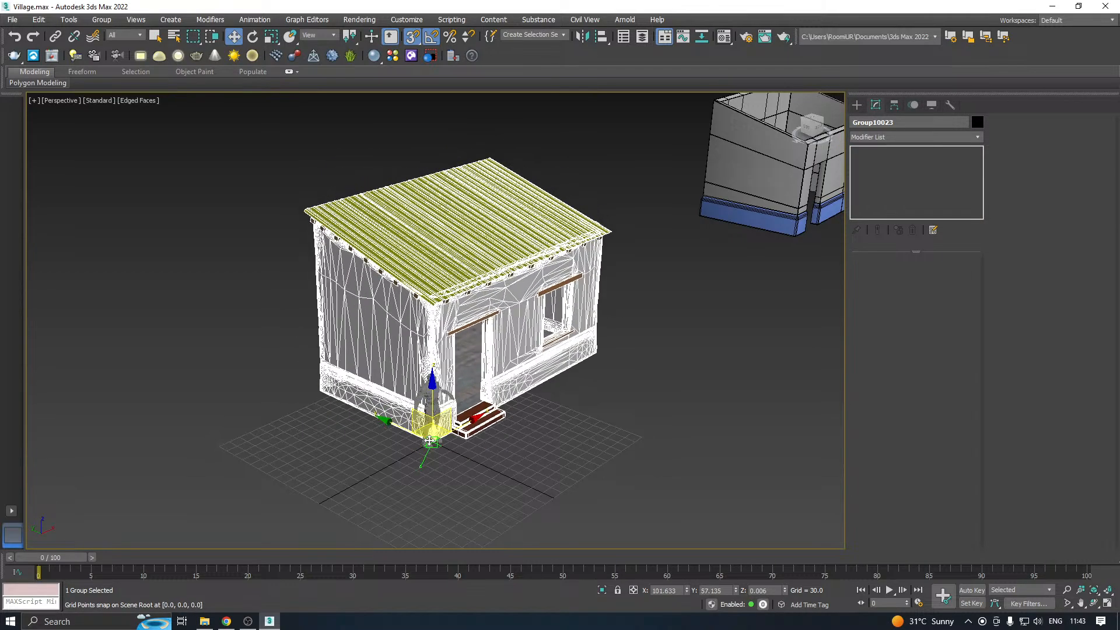
pyautogui.click(603, 590)
# Export the selected house group as FBX to the Desktop's New folder (23), replacing SM_House.fbx
pyautogui.click(12, 19)
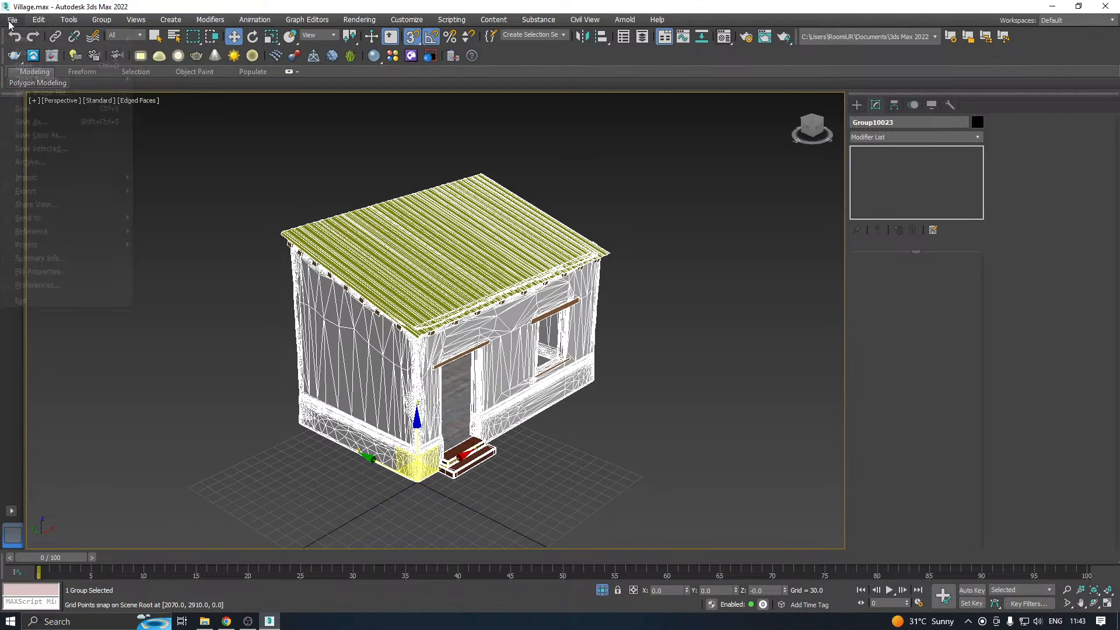
pyautogui.moveTo(35, 193)
pyautogui.click(201, 214)
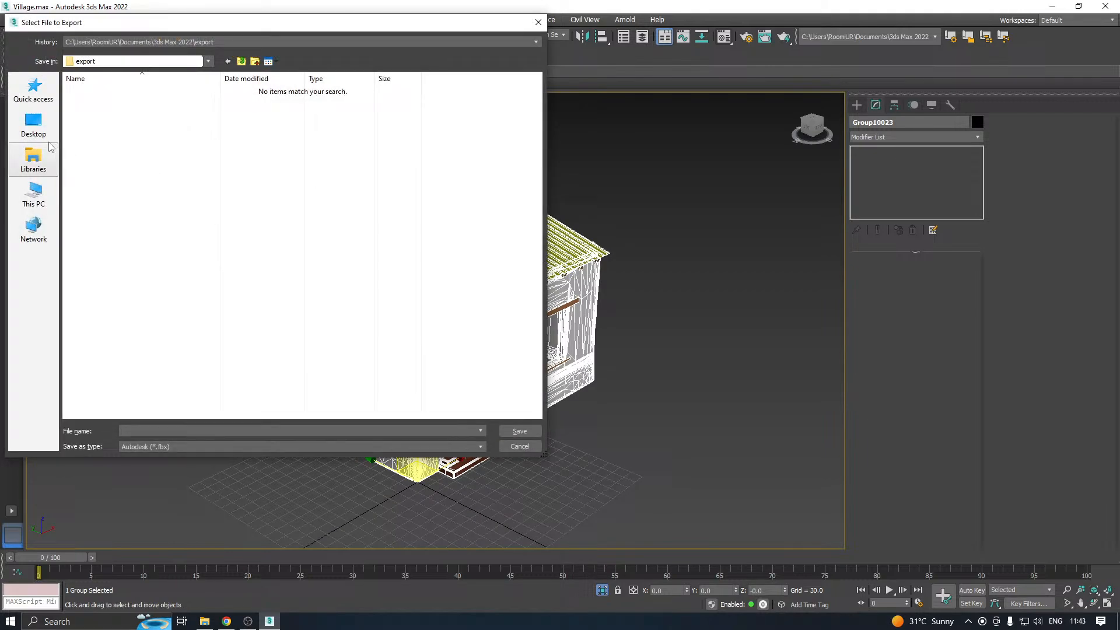
pyautogui.click(33, 122)
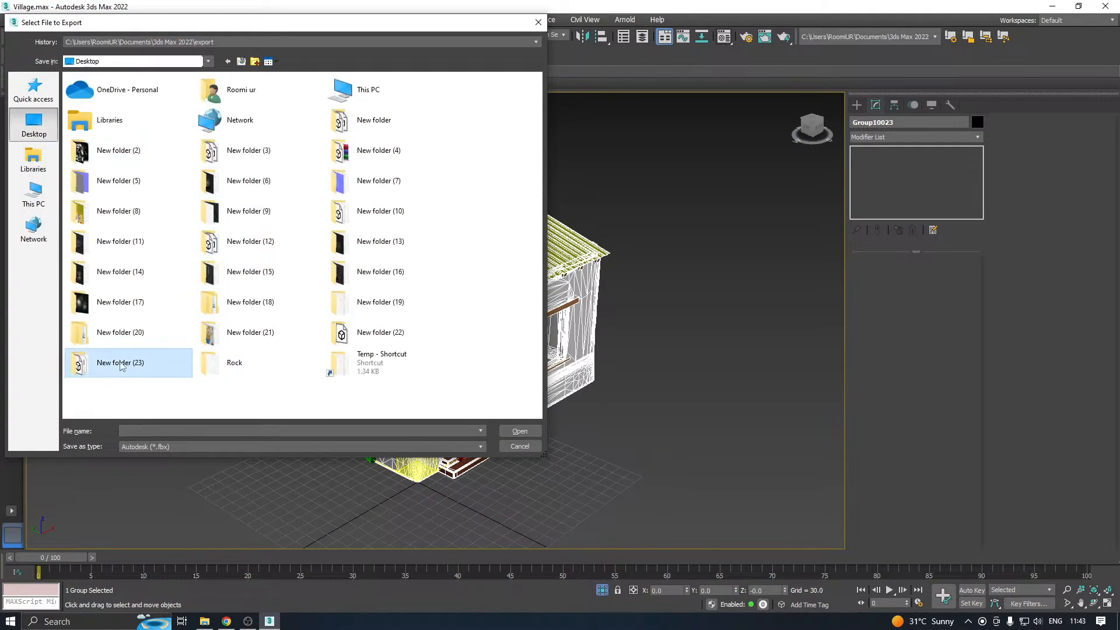
pyautogui.doubleClick(121, 365)
pyautogui.doubleClick(105, 114)
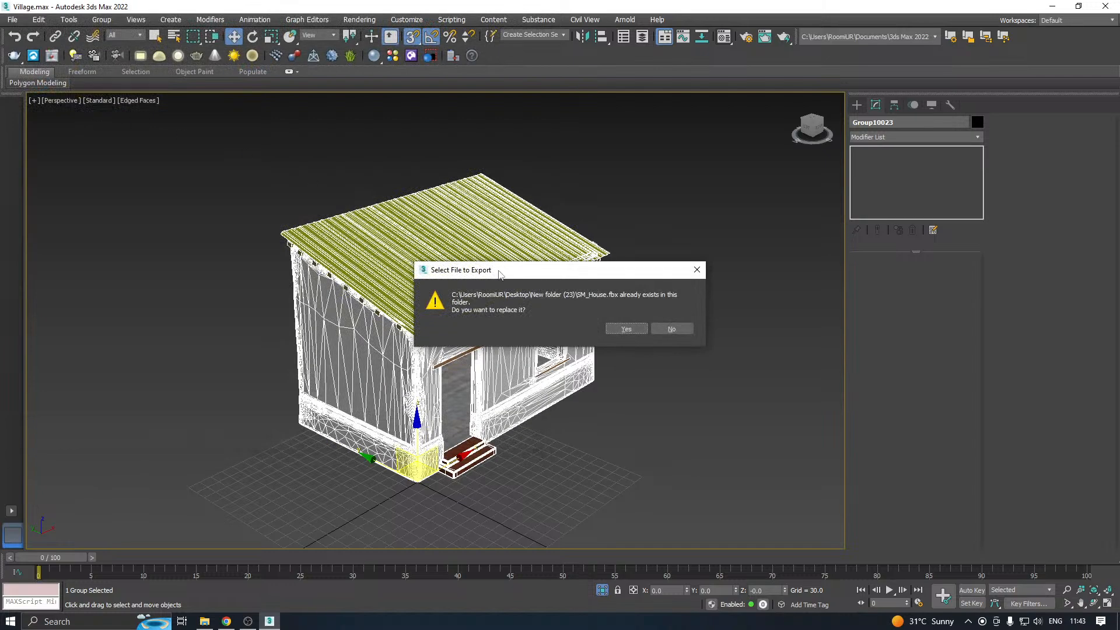
pyautogui.click(627, 330)
pyautogui.click(641, 463)
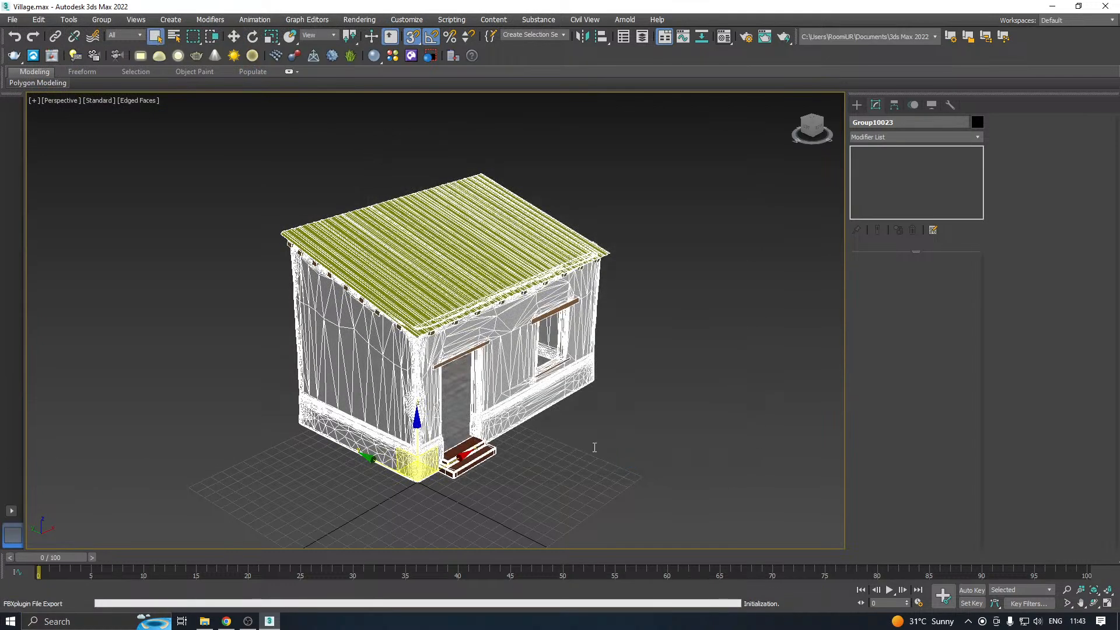
pyautogui.click(743, 492)
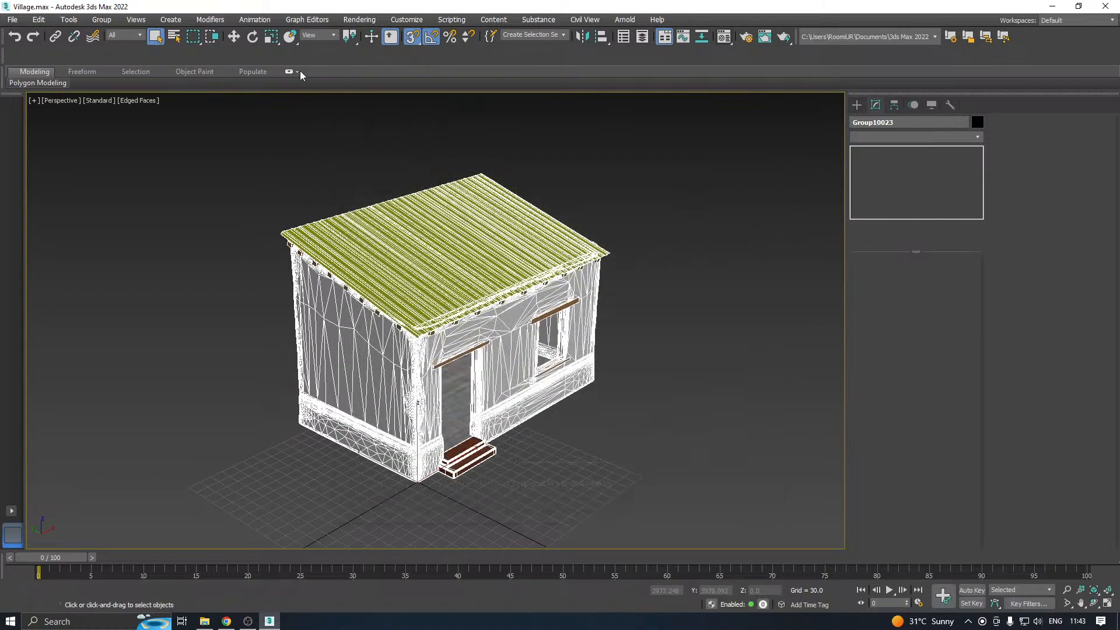
# Deselect the house group and save a copy of the scene as Village19.max in the Suburbs folder
pyautogui.press('w')
pyautogui.click(407, 175)
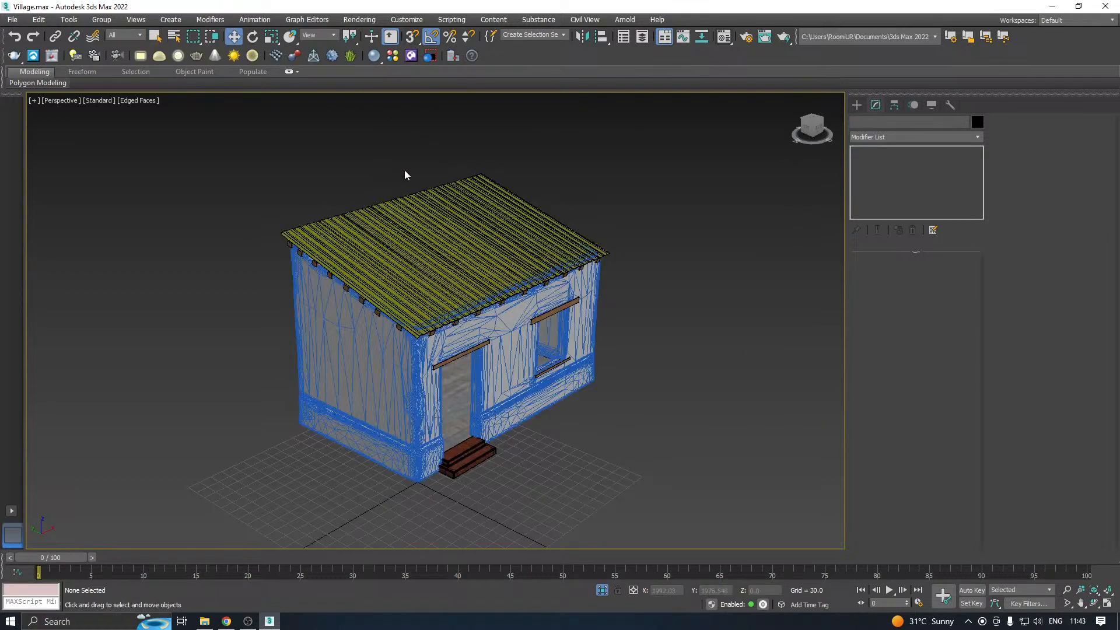
pyautogui.click(12, 19)
pyautogui.click(47, 132)
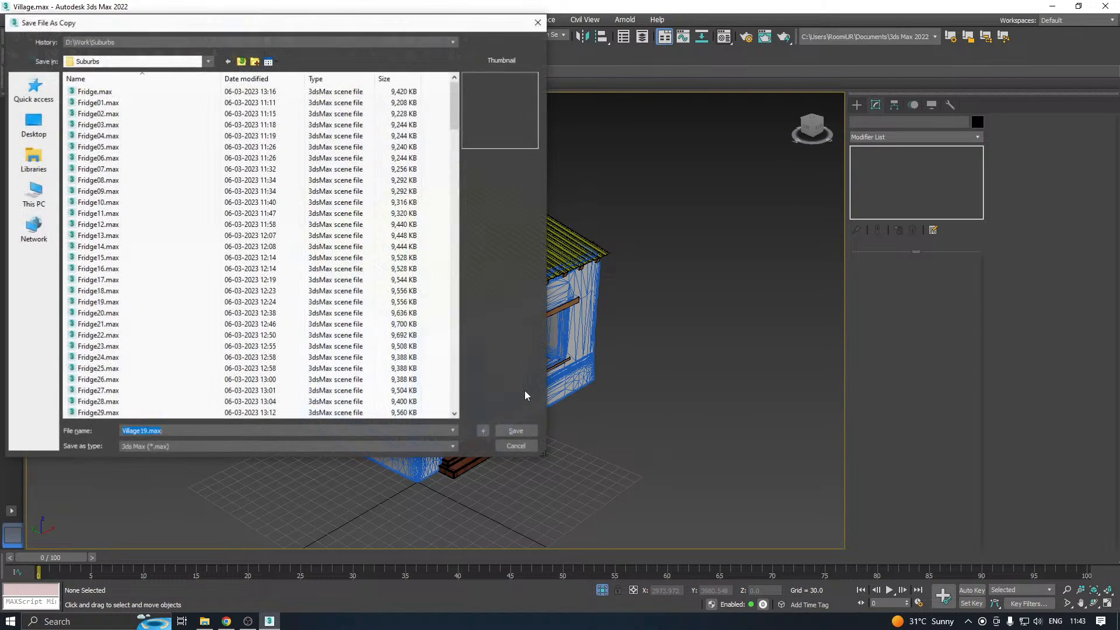
pyautogui.click(517, 431)
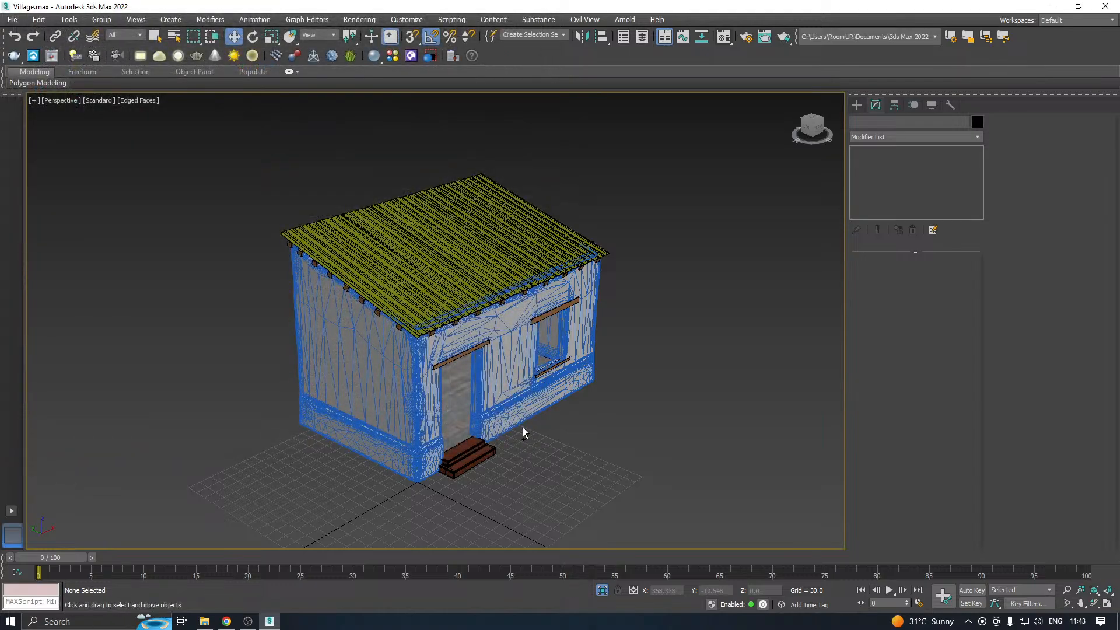
# Minimize 3ds Max, show the desktop icons and select the UnrealEditor.exe - Shortcut (2) icon
pyautogui.click(1049, 7)
pyautogui.rightClick(568, 15)
pyautogui.moveTo(608, 22)
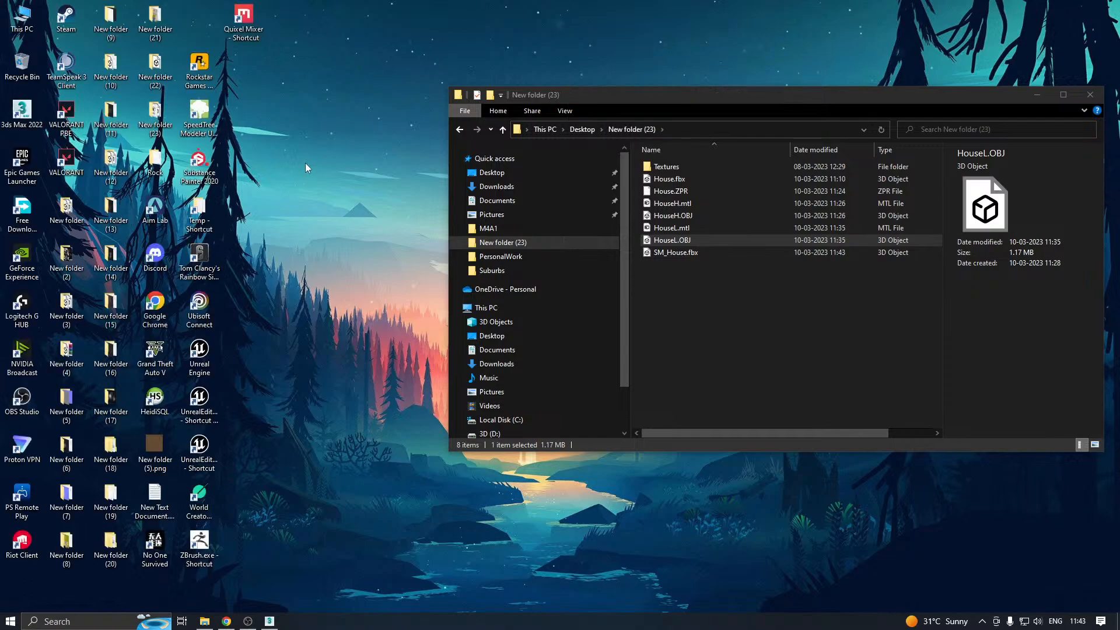
pyautogui.click(203, 413)
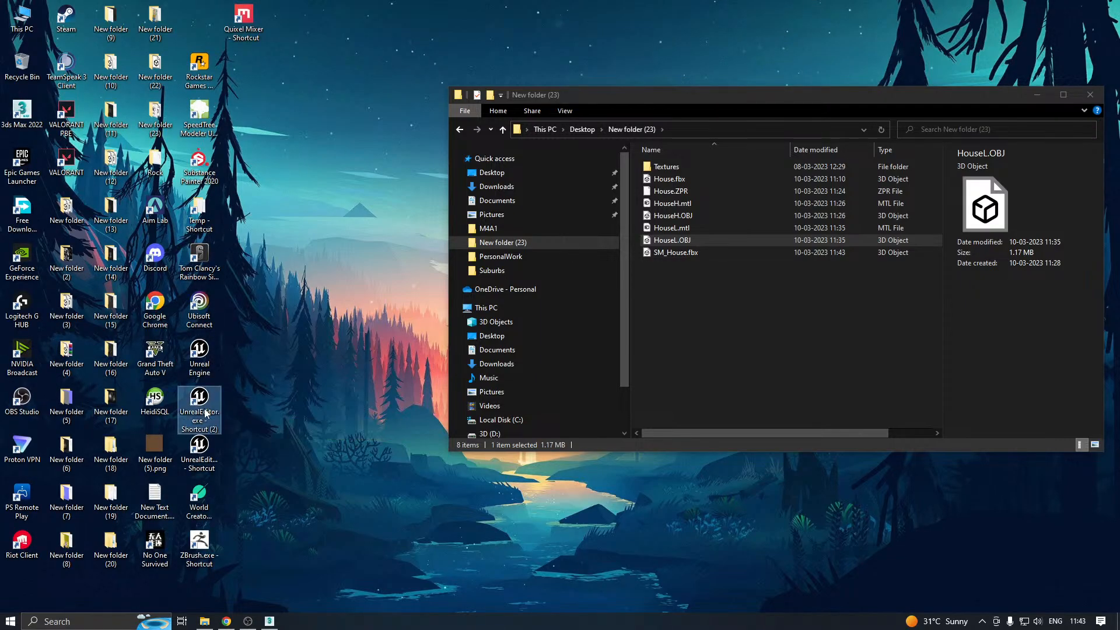
# Hide the desktop icons and close the New folder (23) window before returning to 3ds Max
pyautogui.rightClick(256, 217)
pyautogui.moveTo(277, 225)
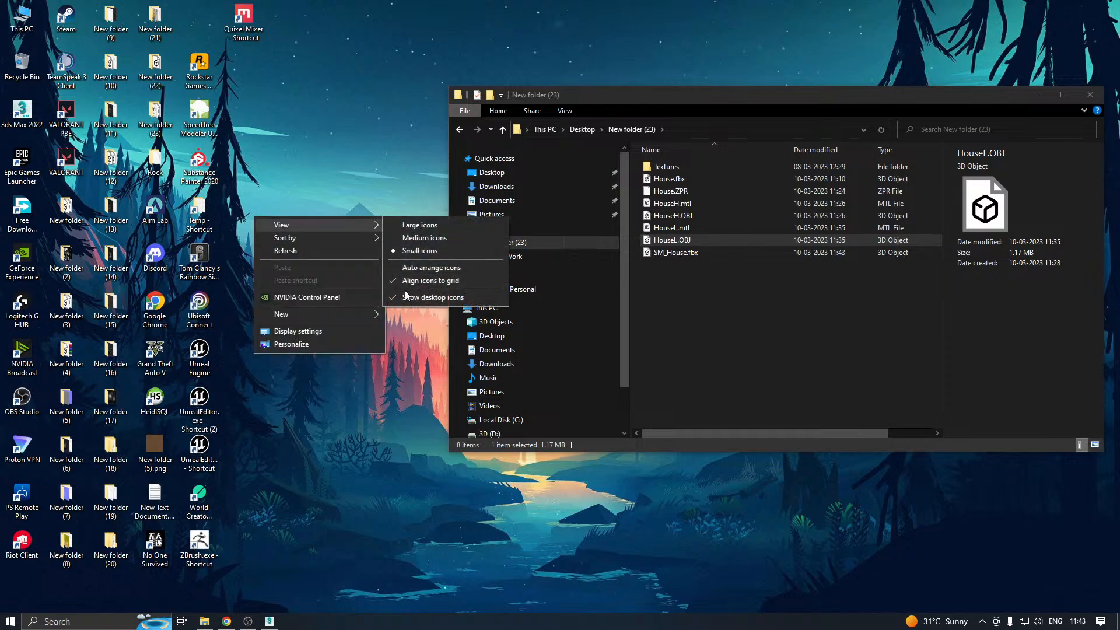
pyautogui.click(435, 298)
pyautogui.click(1080, 95)
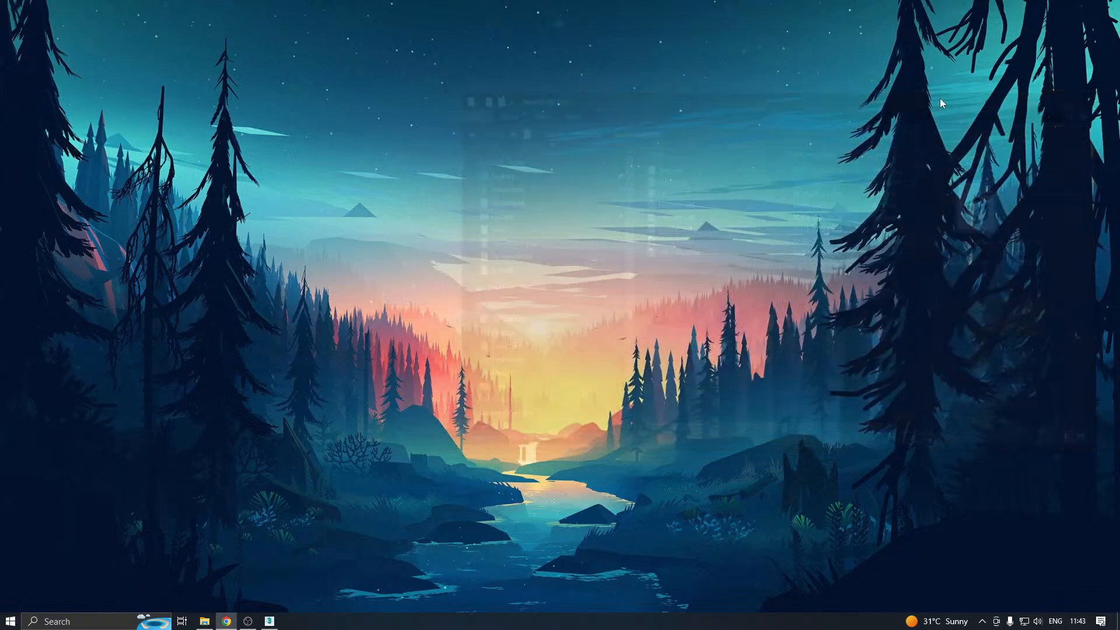
pyautogui.rightClick(499, 162)
pyautogui.click(523, 192)
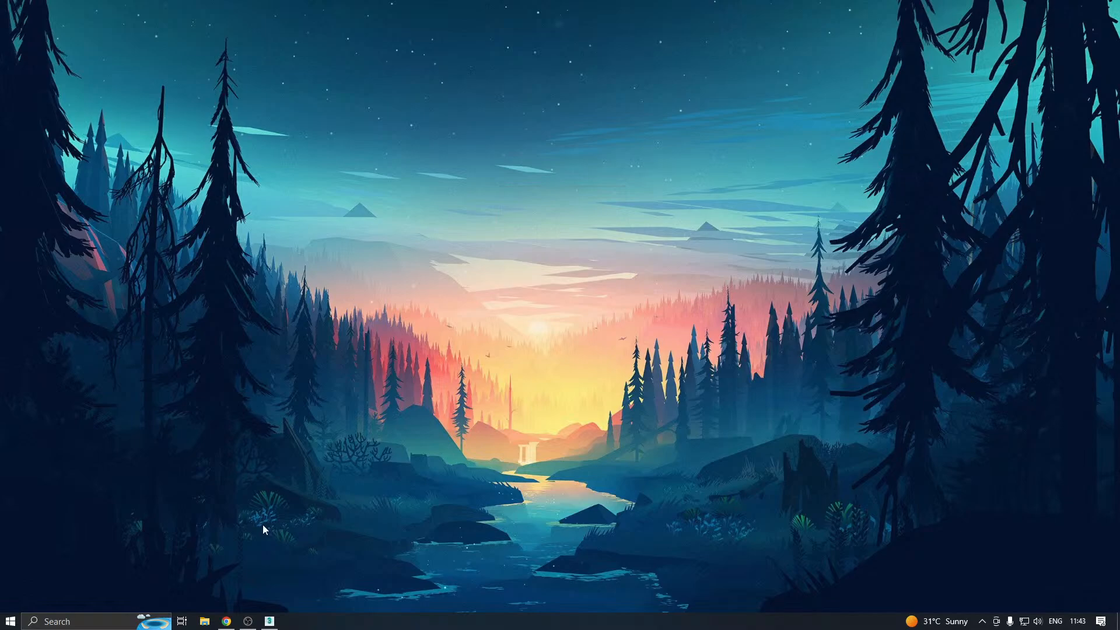
pyautogui.click(273, 622)
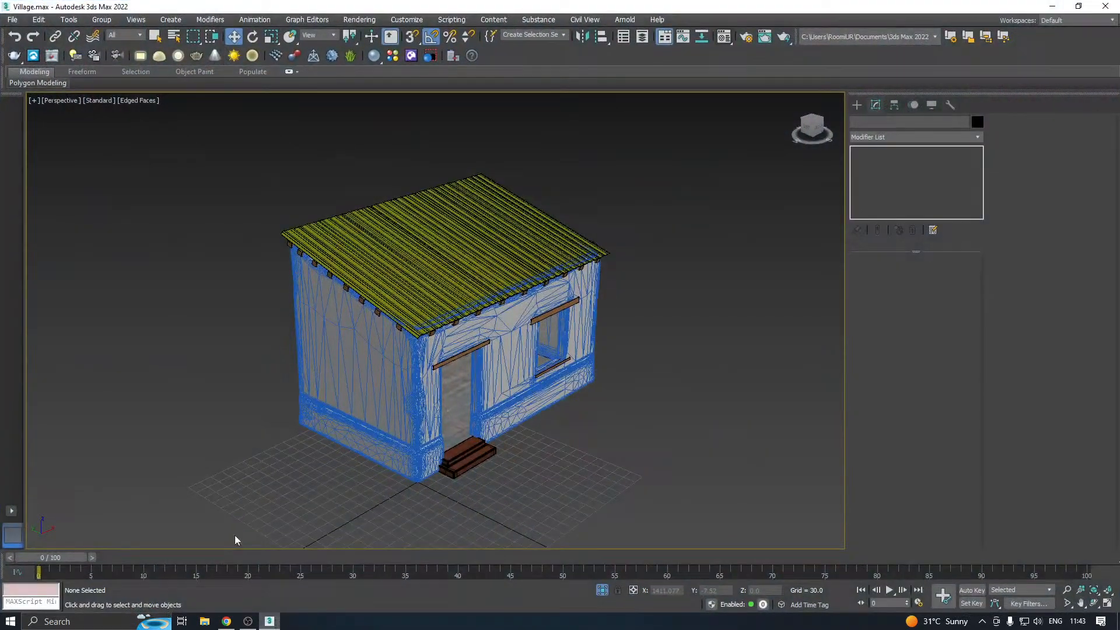
# Turn off edged faces and examine the shaded walls, beams and roof of the house up close
pyautogui.click(127, 101)
pyautogui.click(141, 234)
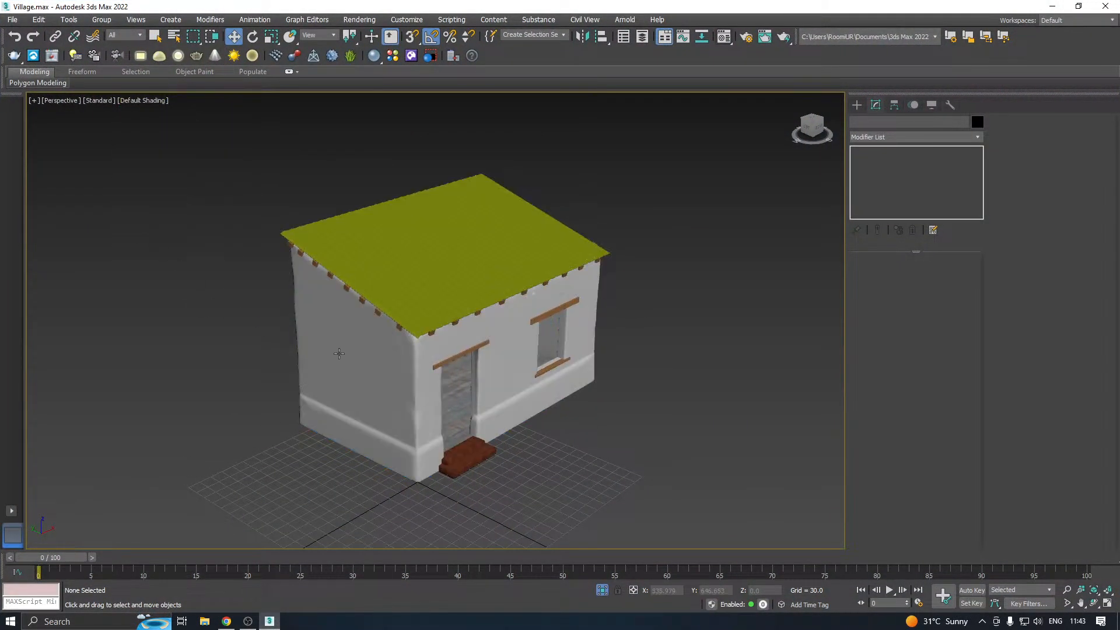
pyautogui.moveTo(339, 353); pyautogui.dragTo(362, 292, button='middle')
pyautogui.scroll(4, 370, 324)
pyautogui.click(393, 311)
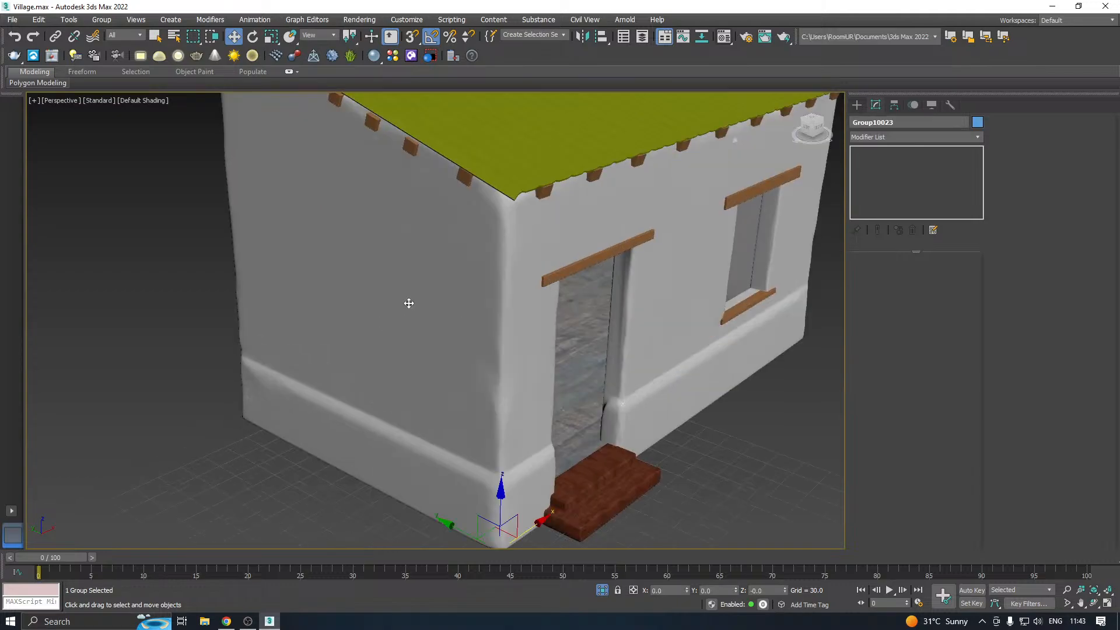
pyautogui.keyDown('alt'); pyautogui.moveTo(468, 264); pyautogui.dragTo(506, 230, button='middle'); pyautogui.keyUp('alt')
pyautogui.scroll(-3, 593, 234)
pyautogui.moveTo(506, 231); pyautogui.dragTo(513, 287, button='middle')
pyautogui.scroll(2, 464, 292)
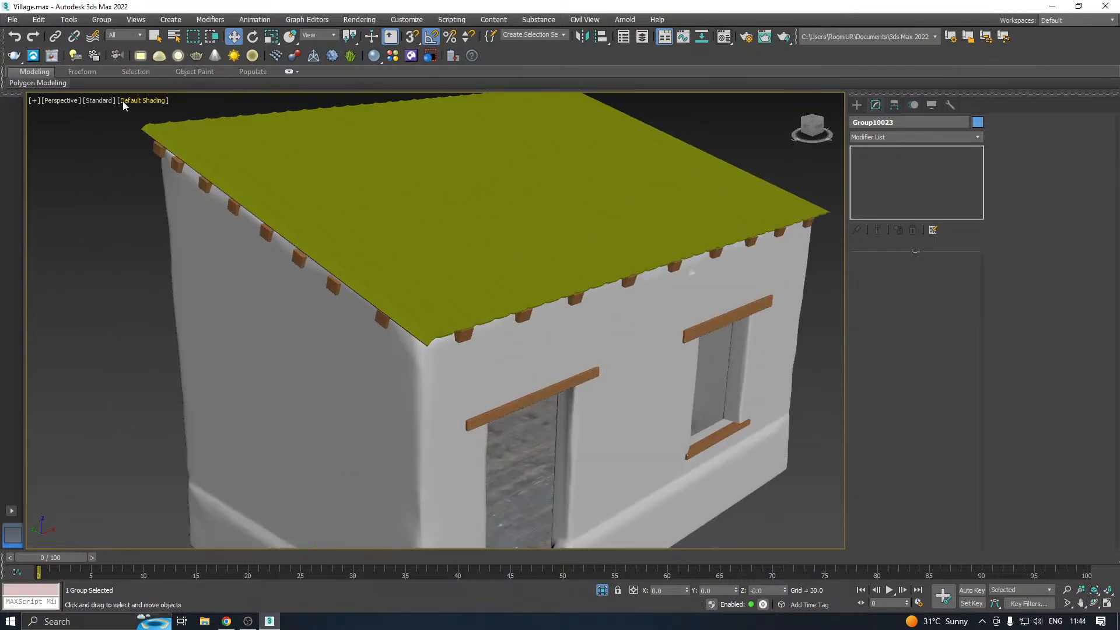
# Turn edged faces back on to examine the wall and roof mesh density, and deselect the house
pyautogui.click(142, 101)
pyautogui.click(146, 236)
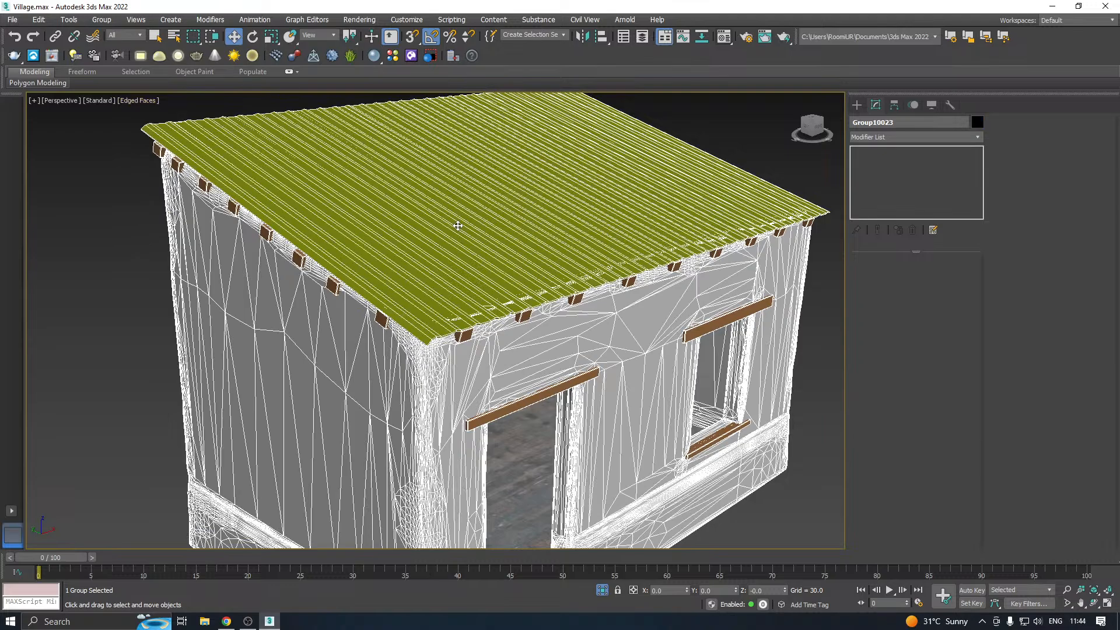
pyautogui.keyDown('alt'); pyautogui.moveTo(458, 225); pyautogui.dragTo(375, 232, button='middle'); pyautogui.keyUp('alt')
pyautogui.scroll(3, 375, 239)
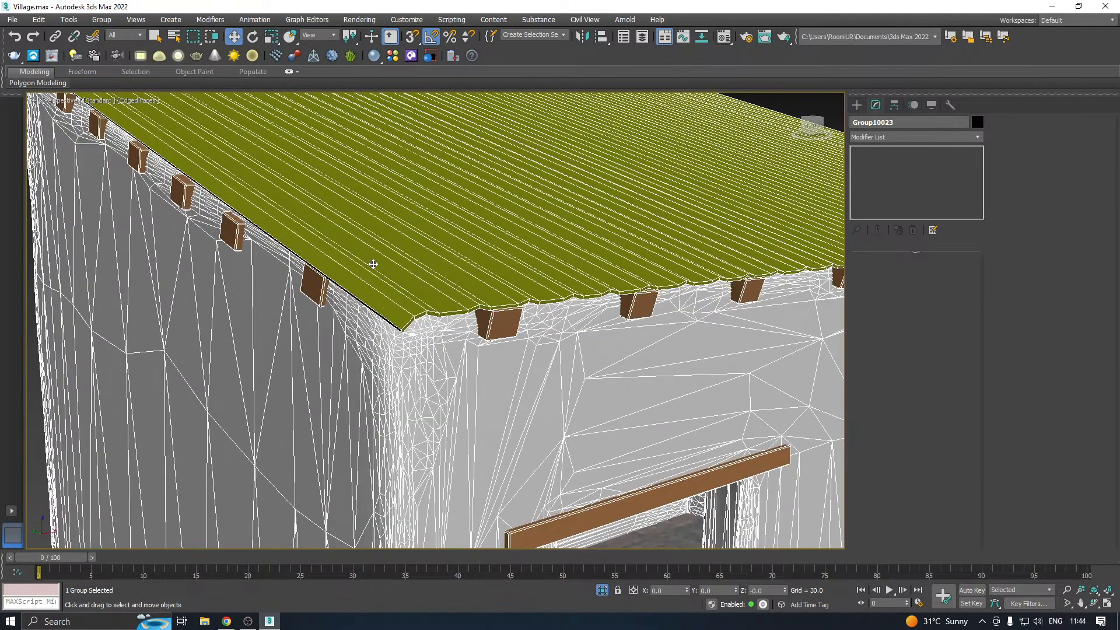
pyautogui.scroll(-4, 375, 233)
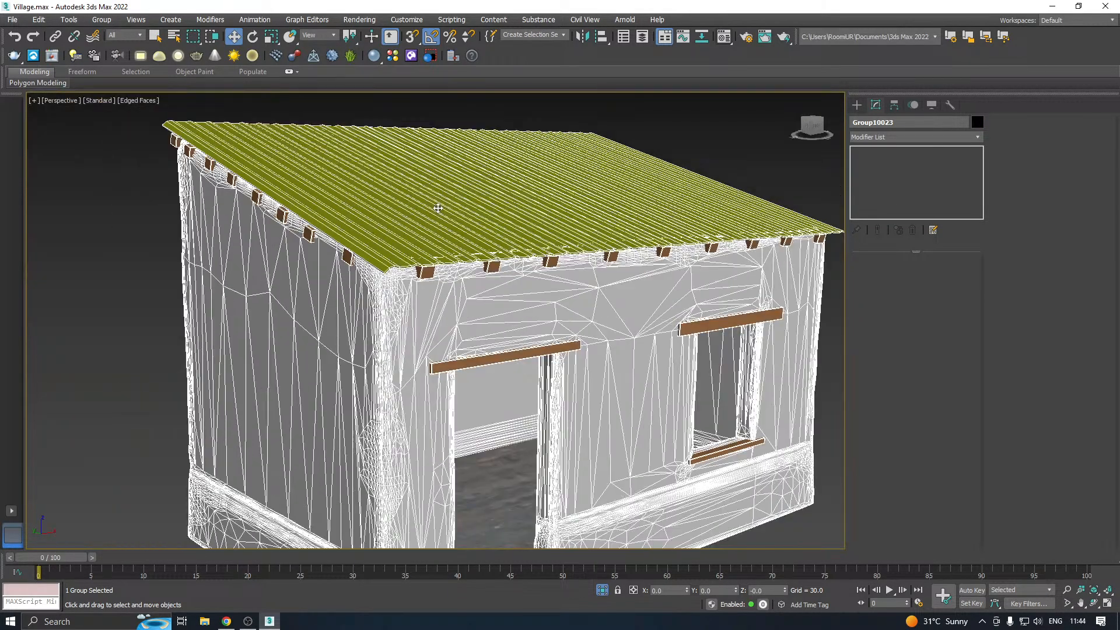
pyautogui.keyDown('alt'); pyautogui.moveTo(440, 204); pyautogui.dragTo(412, 168, button='middle'); pyautogui.keyUp('alt')
pyautogui.scroll(-3, 397, 222)
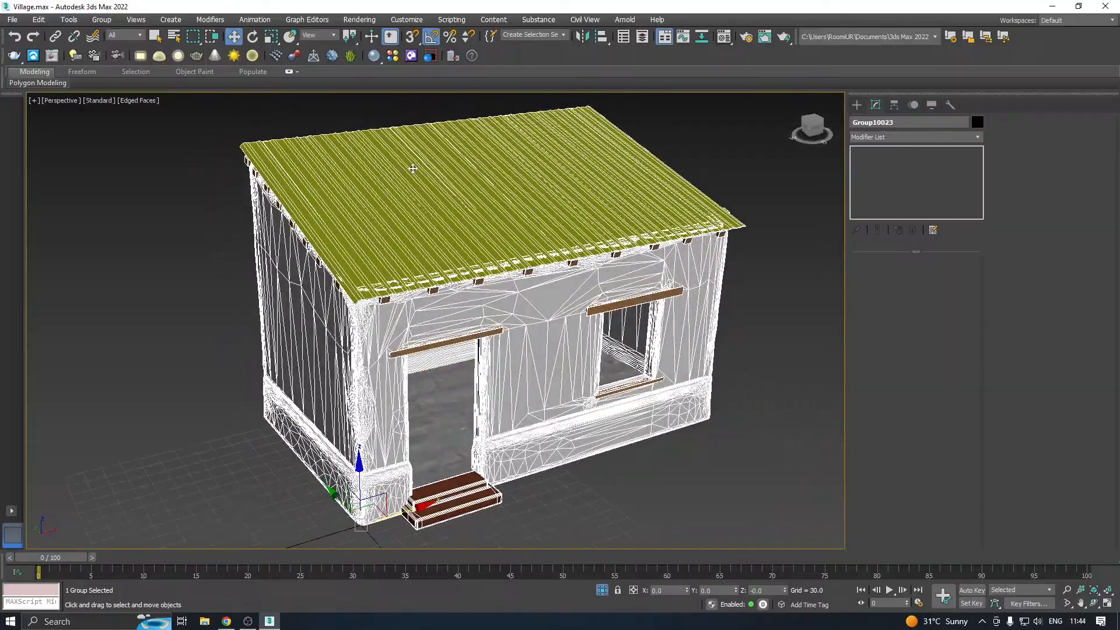
pyautogui.keyDown('alt'); pyautogui.moveTo(492, 177); pyautogui.dragTo(574, 149, button='middle'); pyautogui.keyUp('alt')
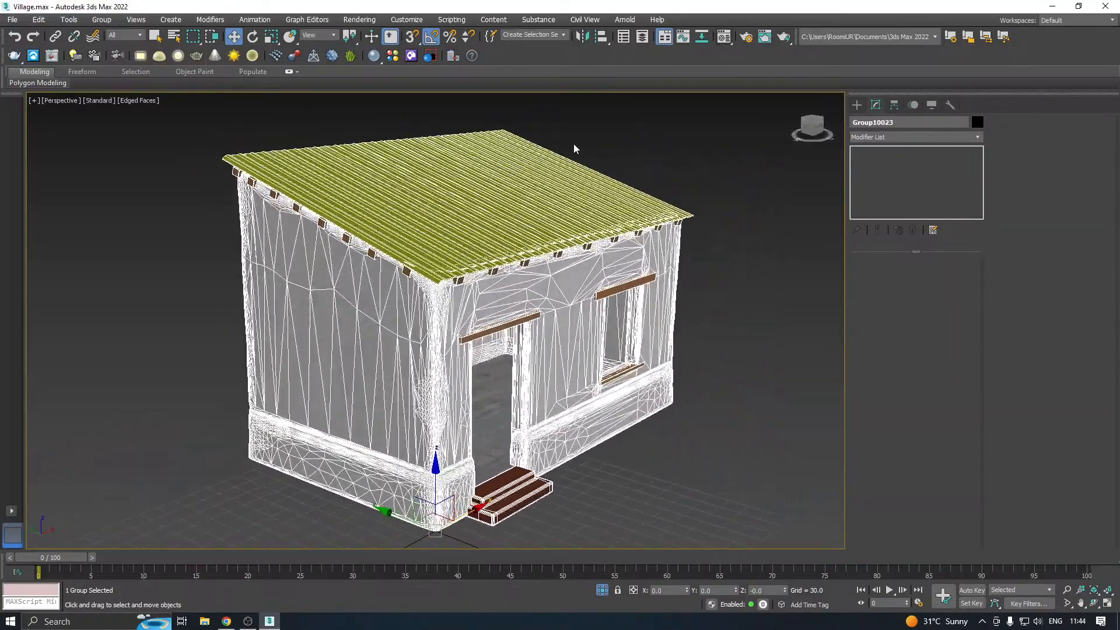
pyautogui.click(610, 165)
# Try the High Quality viewport display on the house with edged faces off, and return to Standard
pyautogui.click(101, 105)
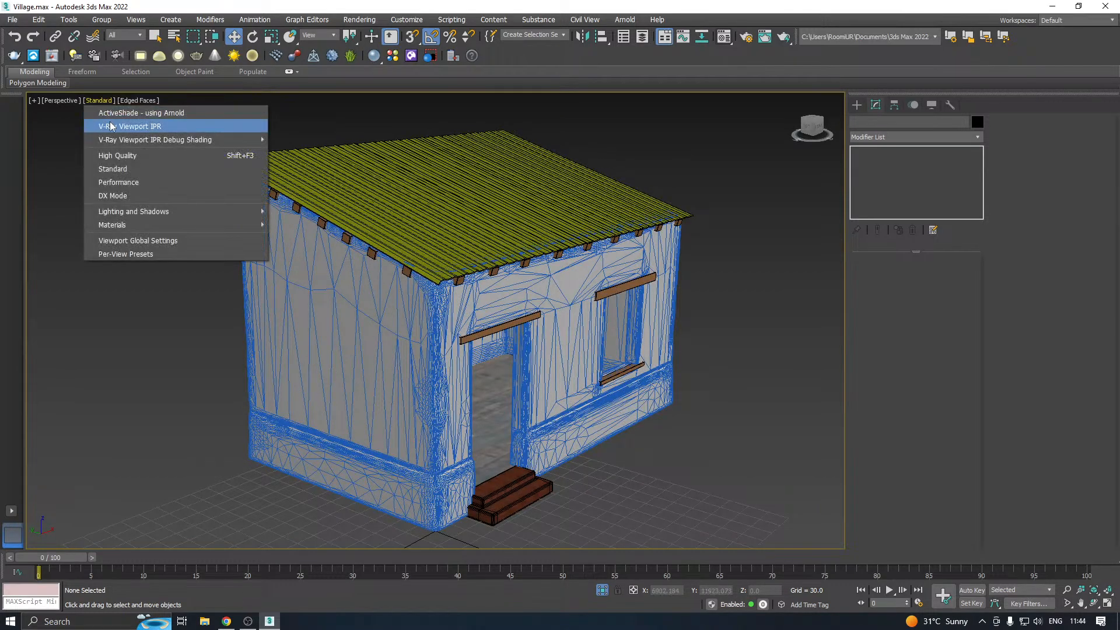
pyautogui.click(116, 160)
pyautogui.scroll(-3, 421, 251)
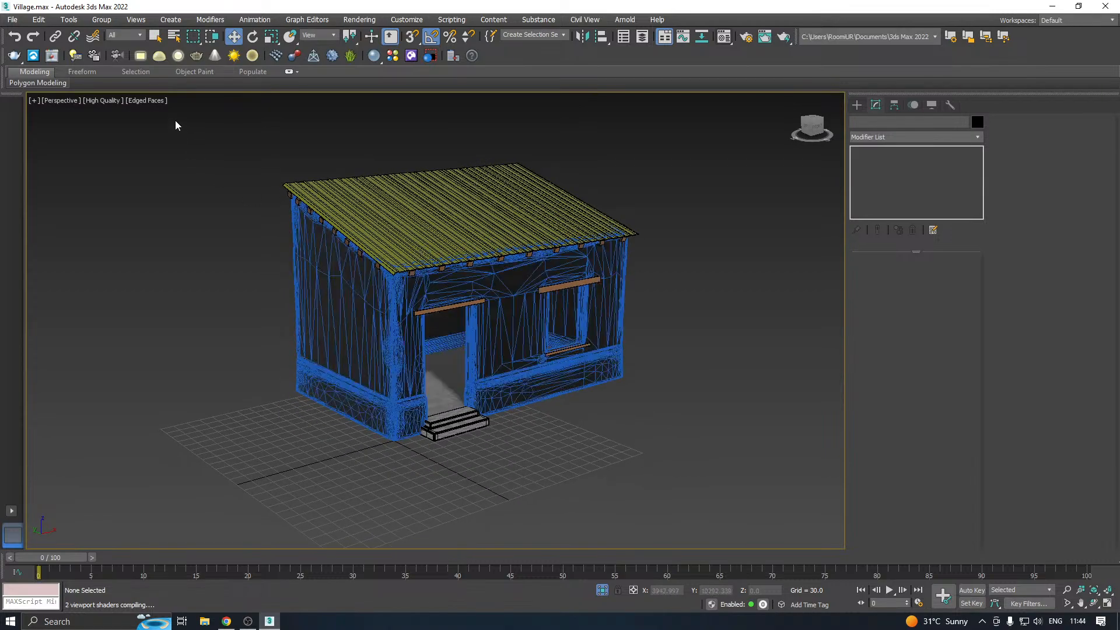
pyautogui.click(129, 101)
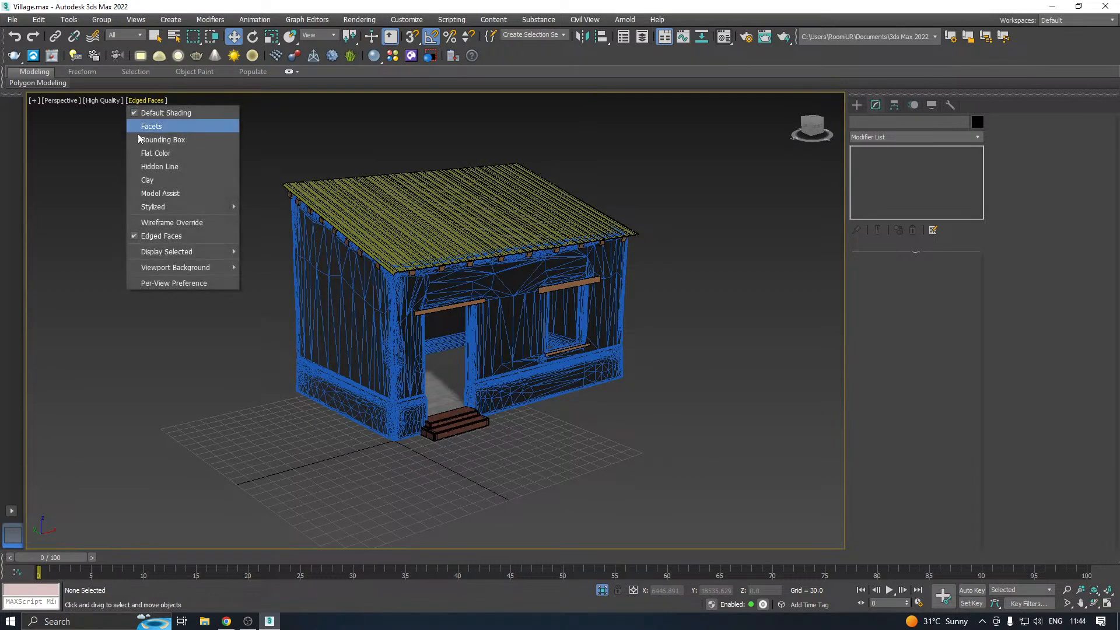
pyautogui.click(172, 233)
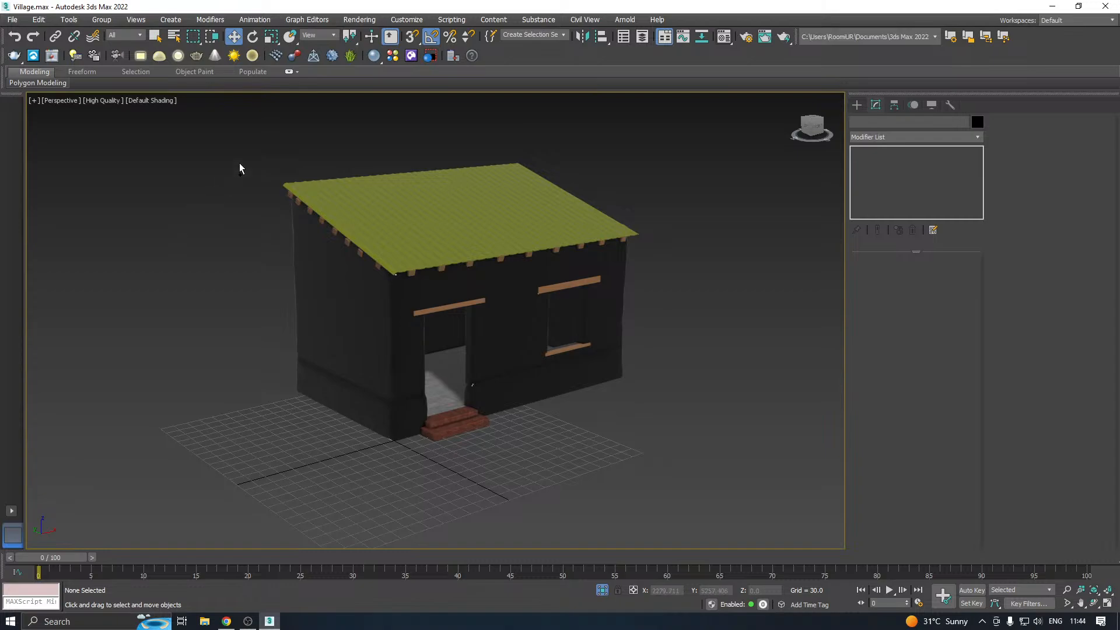
pyautogui.click(101, 101)
pyautogui.click(111, 171)
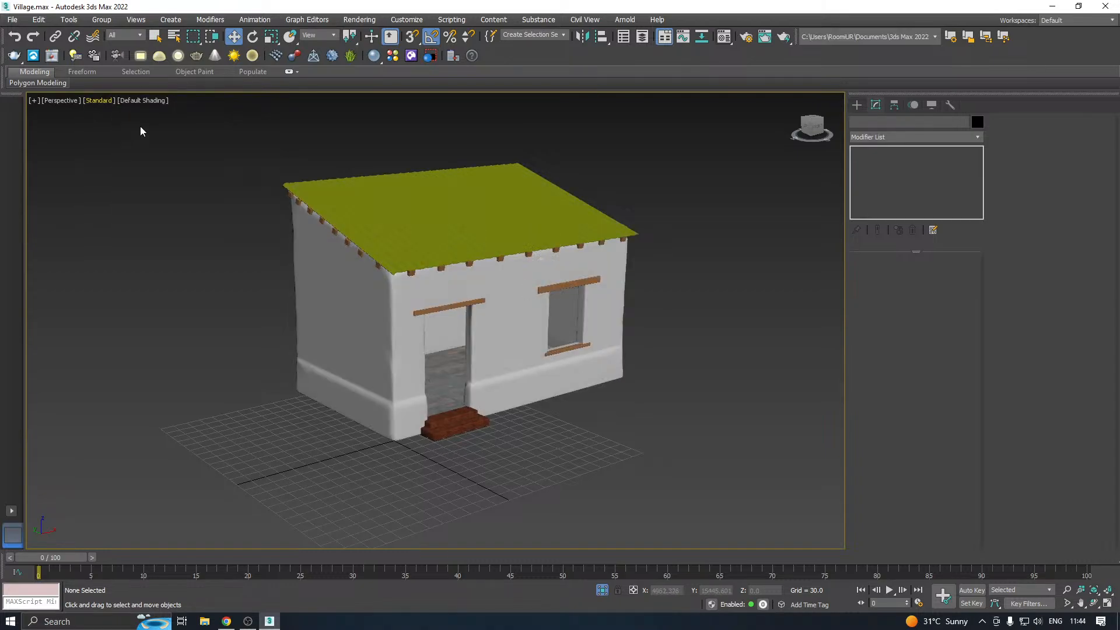
# Compare the house with and without edged faces and examine its shaded side and front before minimizing 3ds Max
pyautogui.click(139, 101)
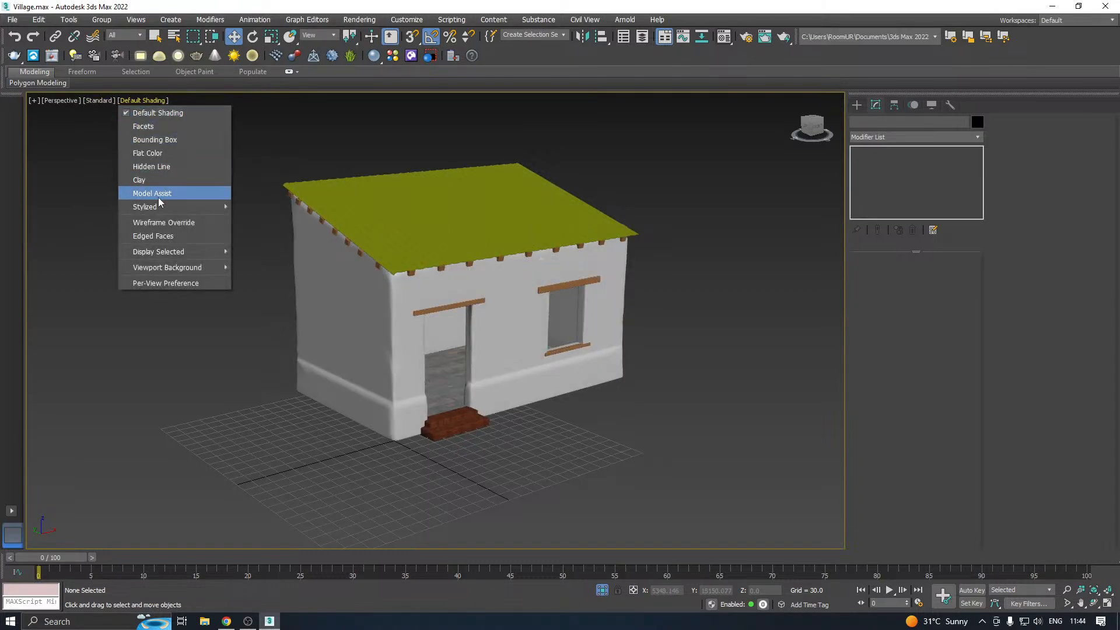
pyautogui.click(166, 234)
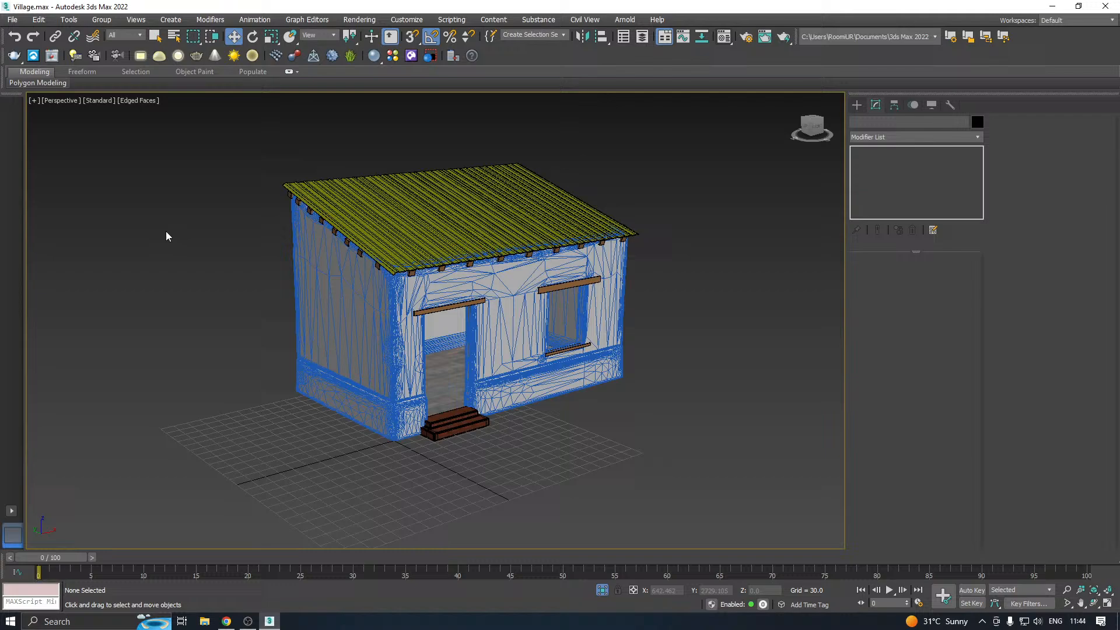
pyautogui.click(136, 101)
pyautogui.click(142, 235)
pyautogui.keyDown('alt'); pyautogui.moveTo(441, 278); pyautogui.dragTo(475, 269, button='middle'); pyautogui.keyUp('alt')
pyautogui.scroll(5, 474, 267)
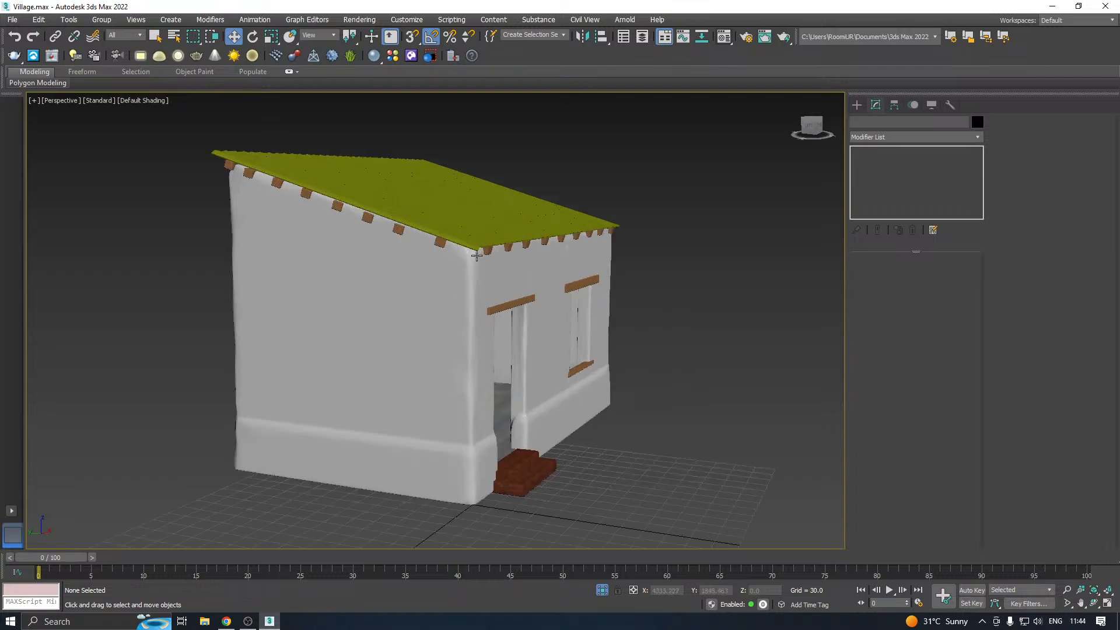
pyautogui.scroll(-5, 477, 256)
pyautogui.keyDown('alt'); pyautogui.moveTo(476, 256); pyautogui.dragTo(398, 221, button='middle'); pyautogui.keyUp('alt')
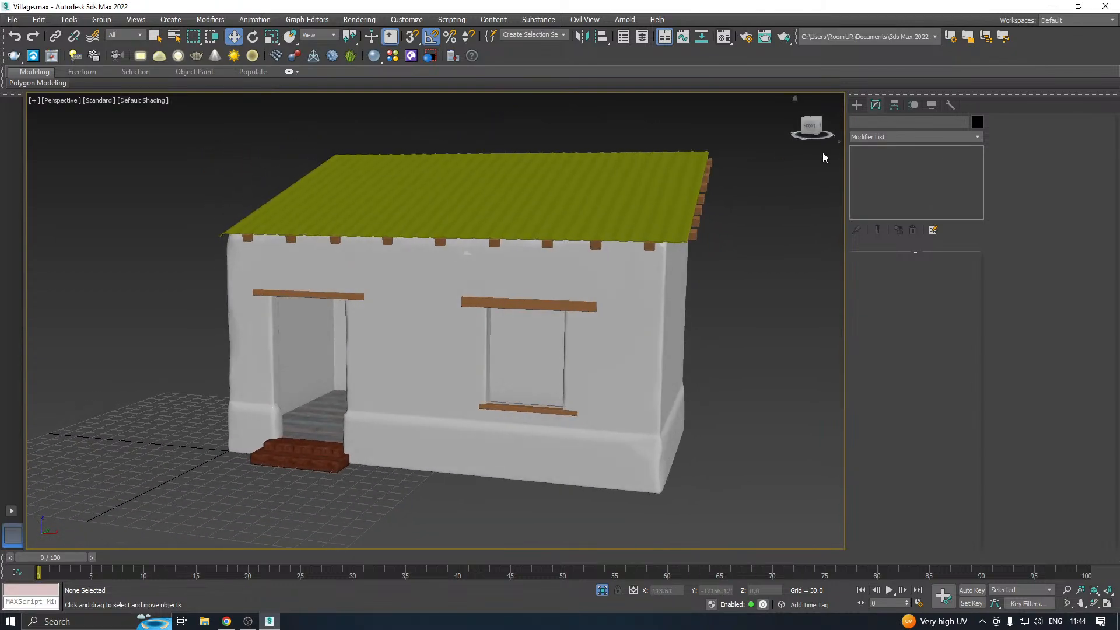
pyautogui.click(1050, 6)
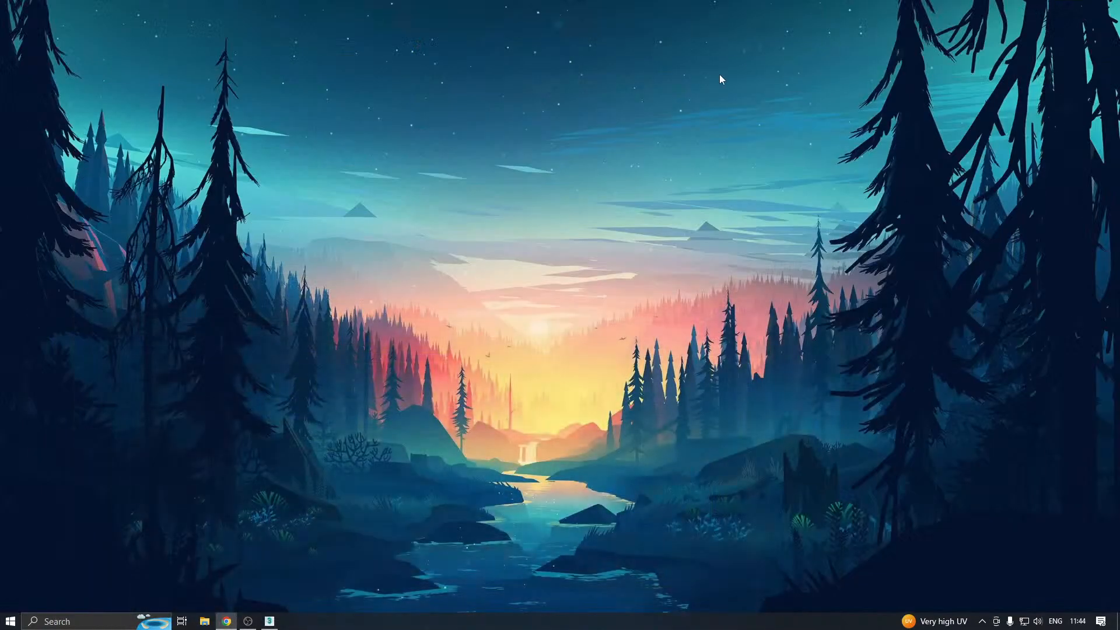
# Refresh the desktop, then examine the running apps and background processes in Task Manager and close it
pyautogui.rightClick(619, 106)
pyautogui.click(638, 135)
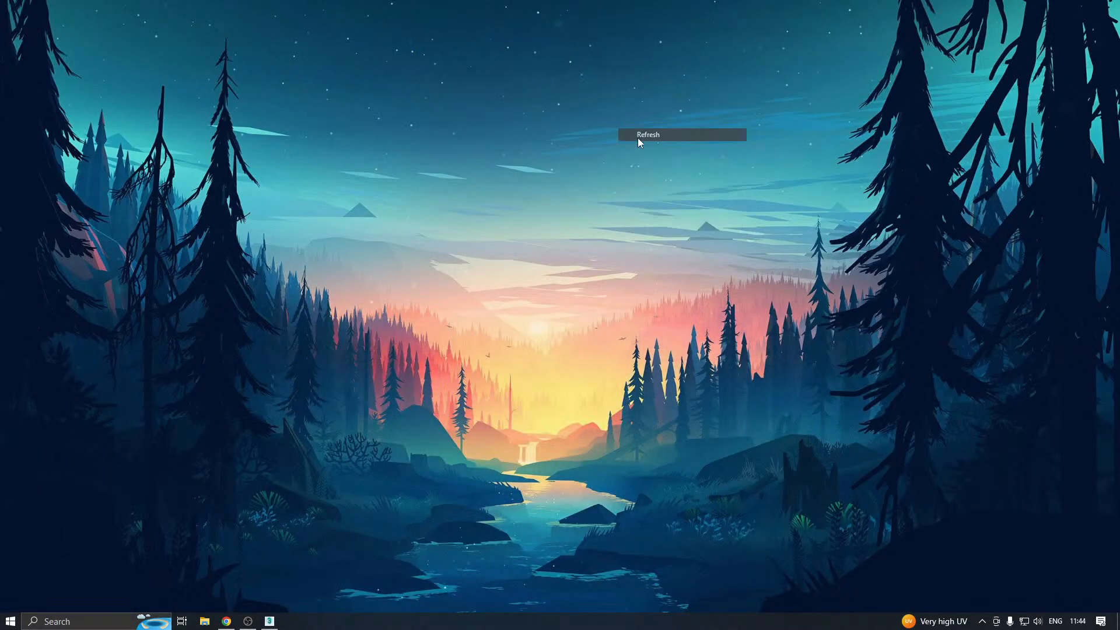
pyautogui.rightClick(538, 70)
pyautogui.rightClick(415, 617)
pyautogui.click(439, 569)
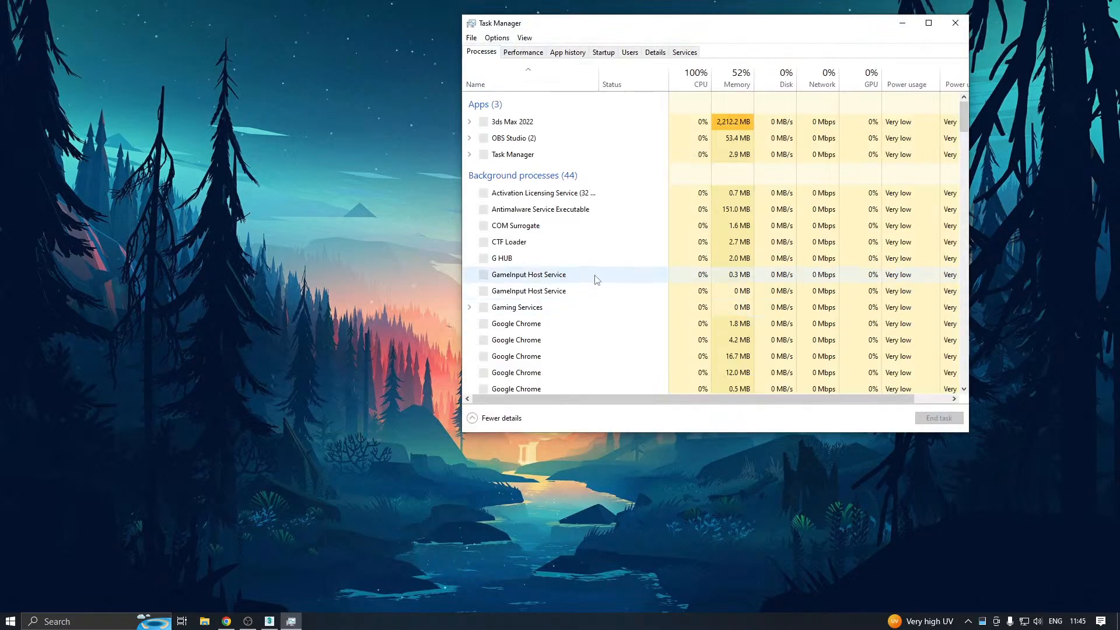
pyautogui.scroll(-9, 593, 279)
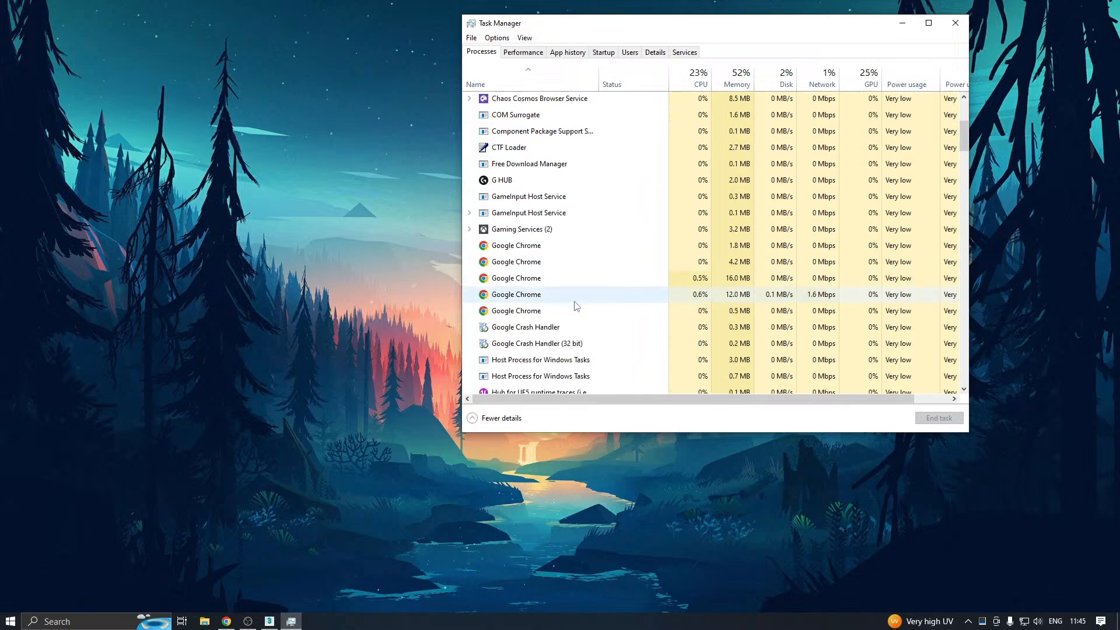
pyautogui.scroll(-15, 565, 305)
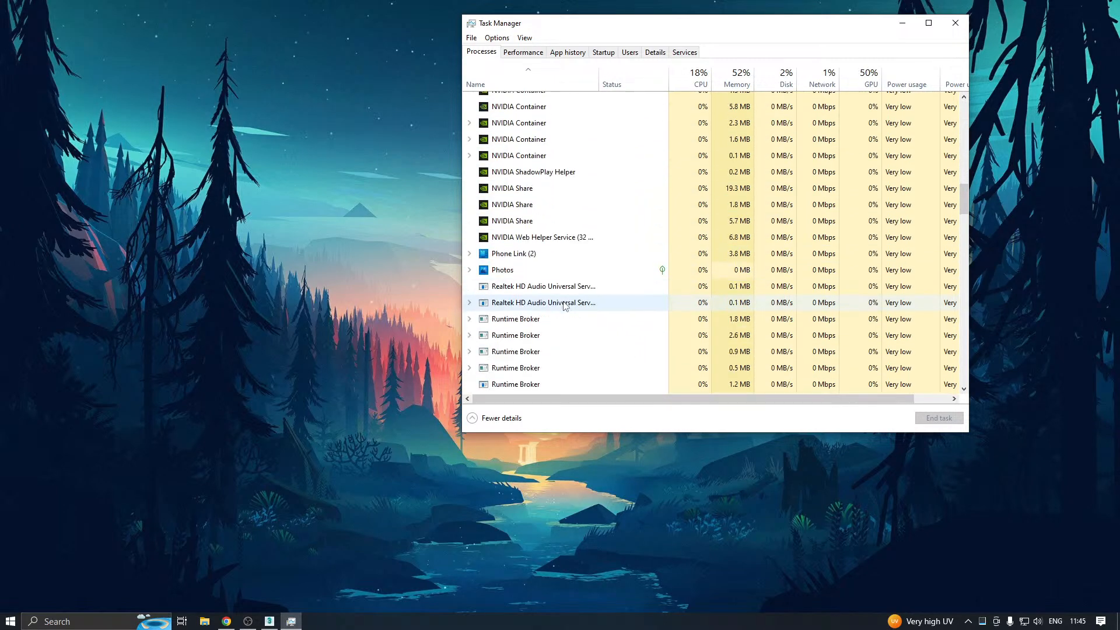
pyautogui.scroll(-7, 562, 303)
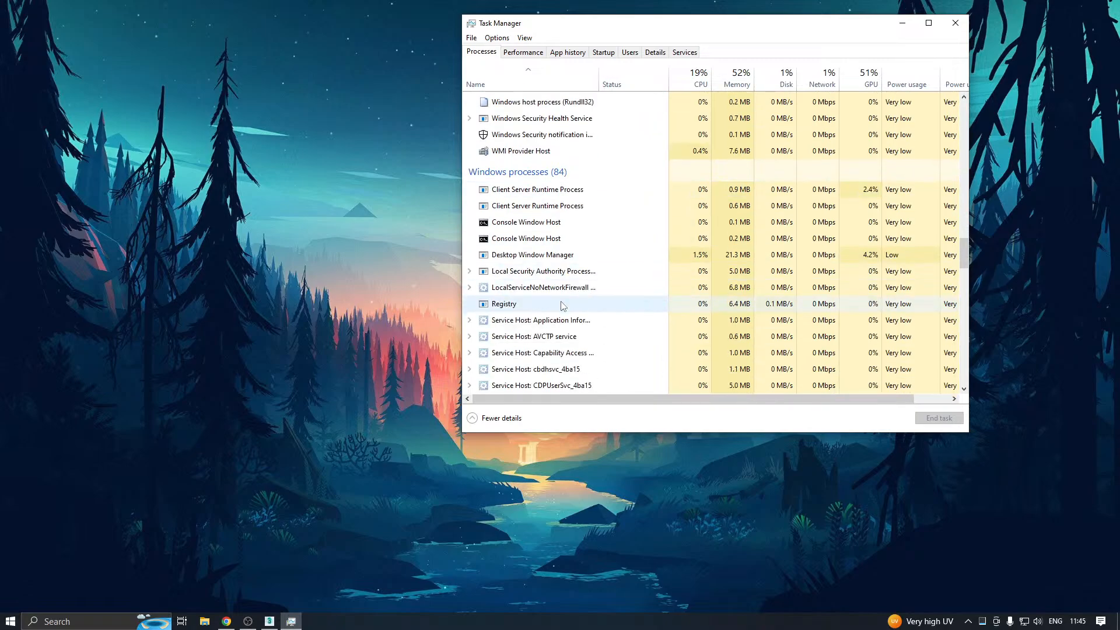
pyautogui.scroll(6, 554, 300)
pyautogui.scroll(12, 553, 299)
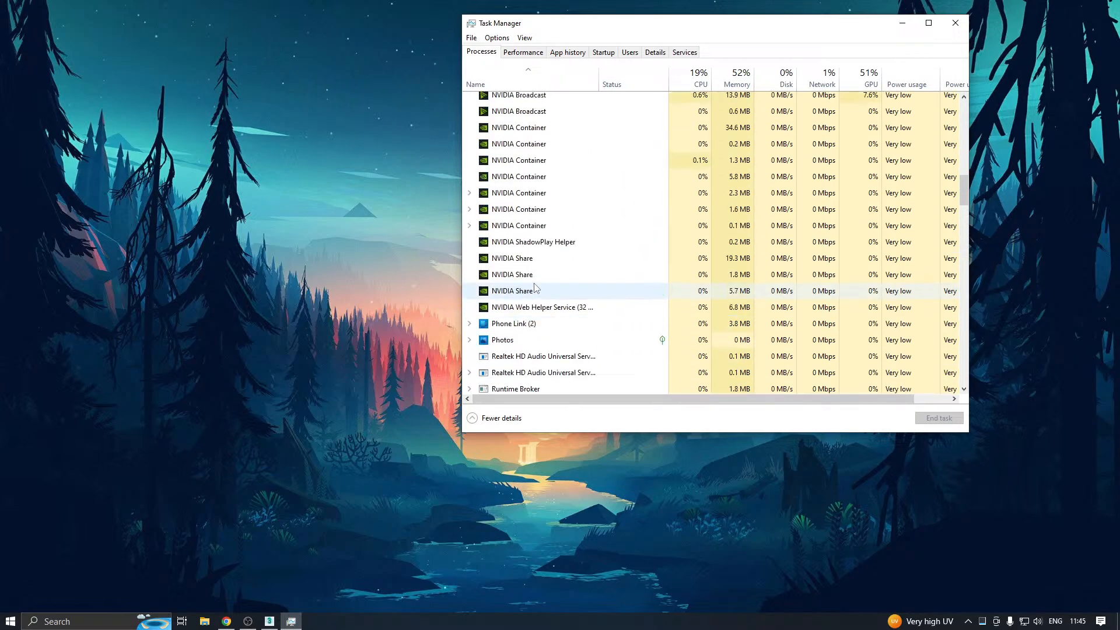
pyautogui.scroll(11, 513, 284)
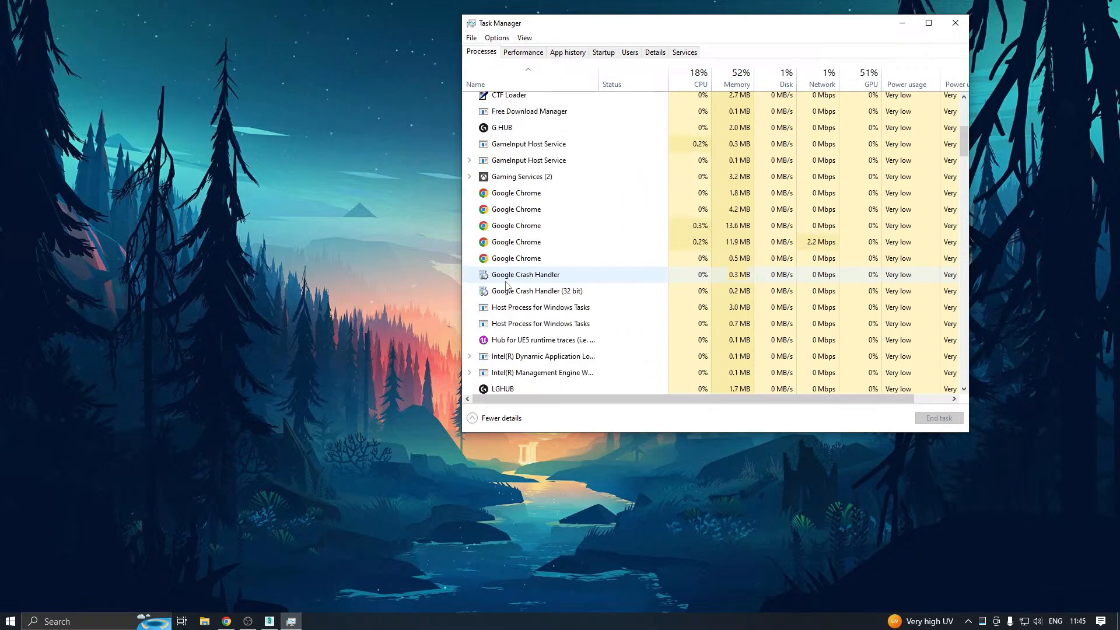
pyautogui.scroll(1, 495, 285)
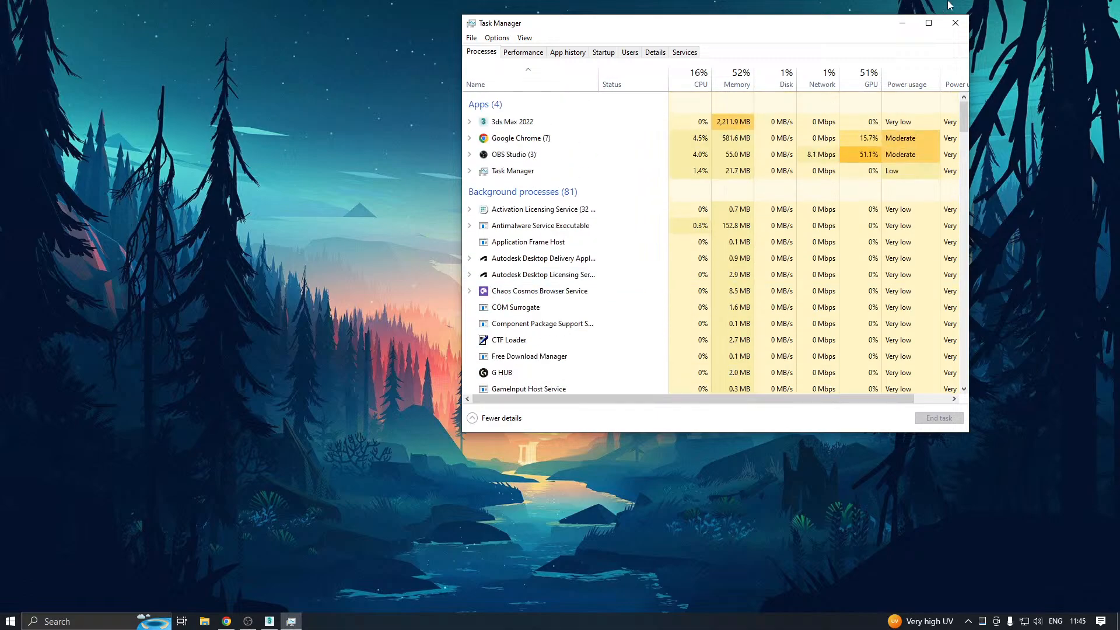
pyautogui.click(955, 23)
# Show and refresh the desktop icons and launch Unreal Editor from the UnrealEditor.exe - Shortcut (2) shortcut
pyautogui.rightClick(513, 114)
pyautogui.moveTo(528, 120)
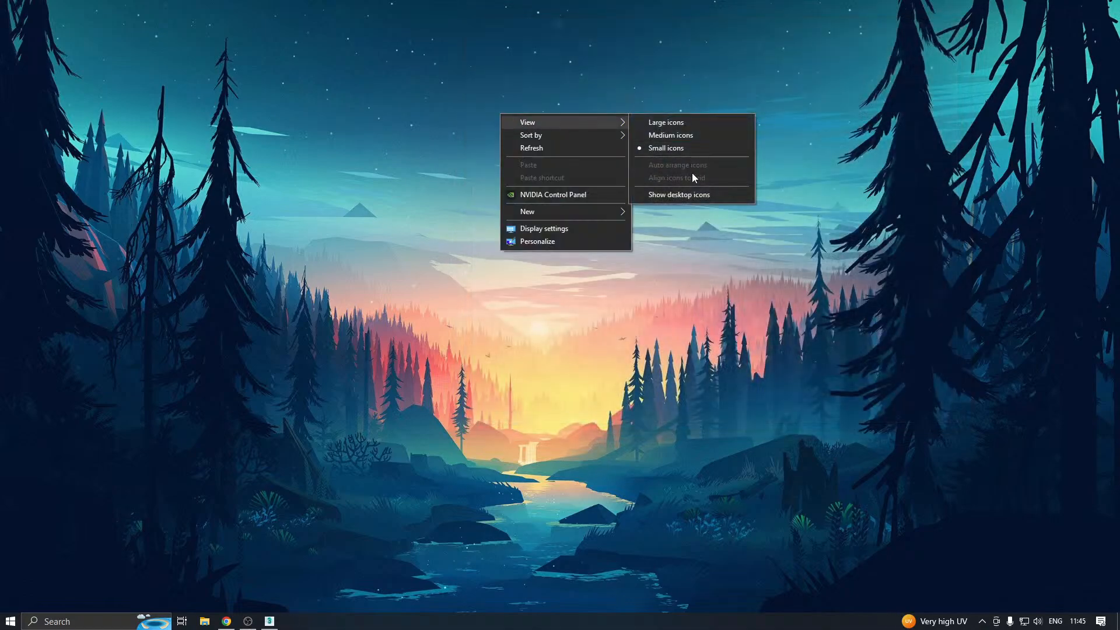
pyautogui.click(671, 194)
pyautogui.rightClick(430, 153)
pyautogui.click(462, 187)
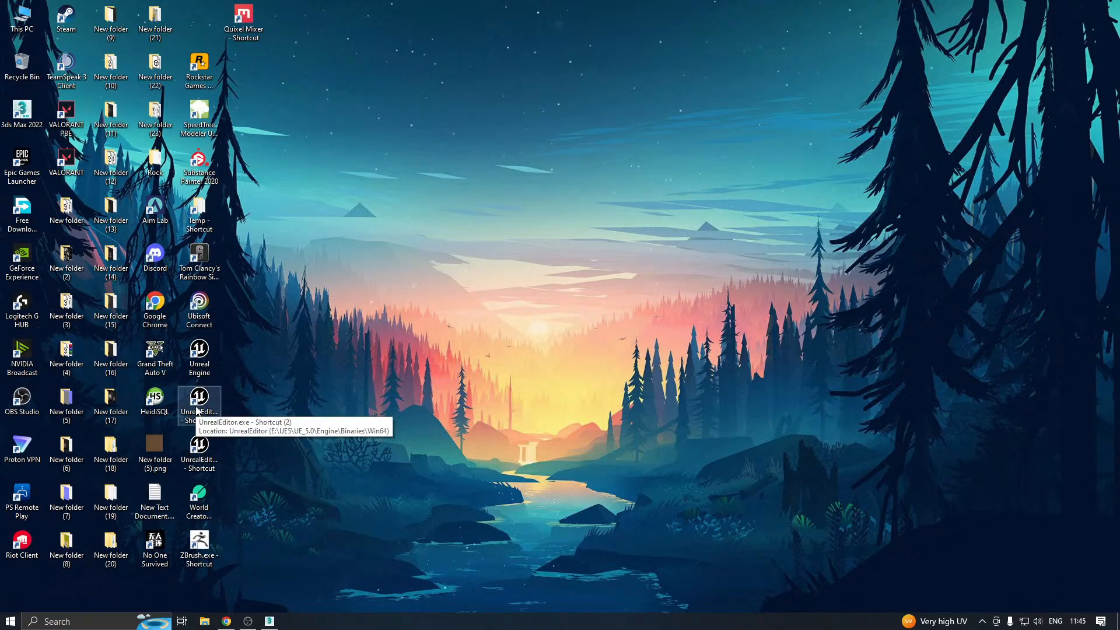
pyautogui.click(198, 410)
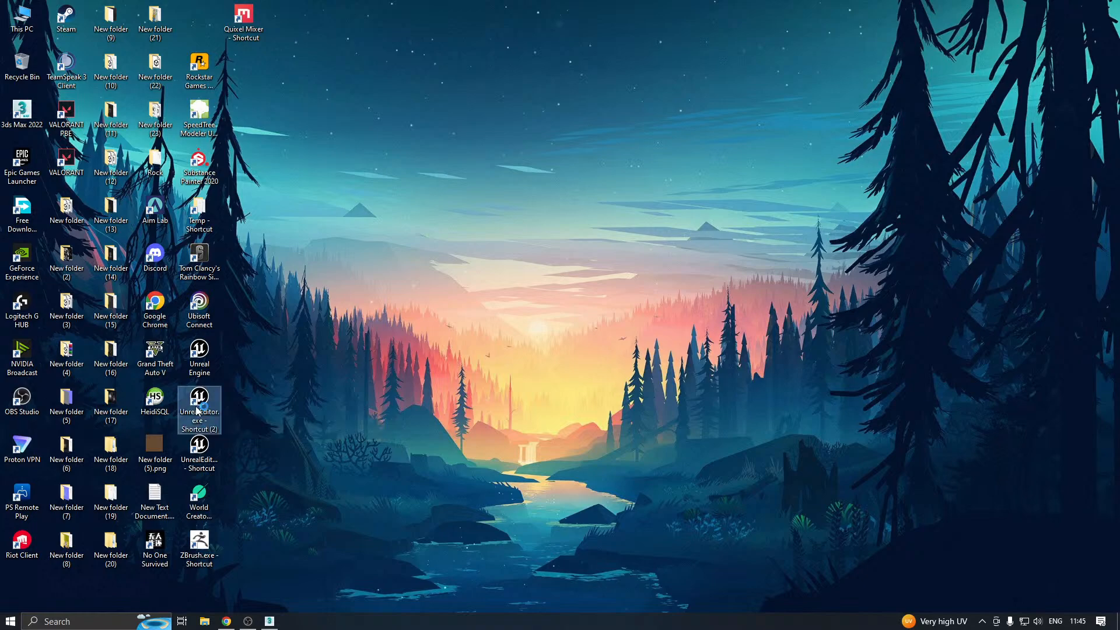
# Hide the desktop icons again and open the current-version SurvivalGAme project from the recent projects
pyautogui.rightClick(267, 343)
pyautogui.moveTo(300, 352)
pyautogui.click(439, 426)
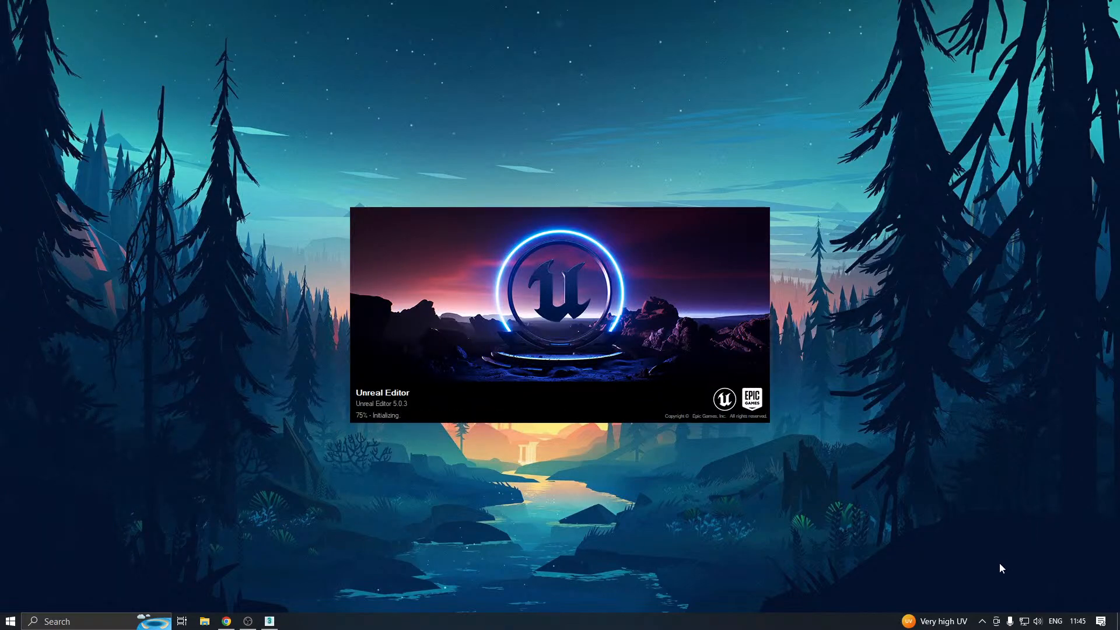
pyautogui.click(981, 622)
pyautogui.click(702, 566)
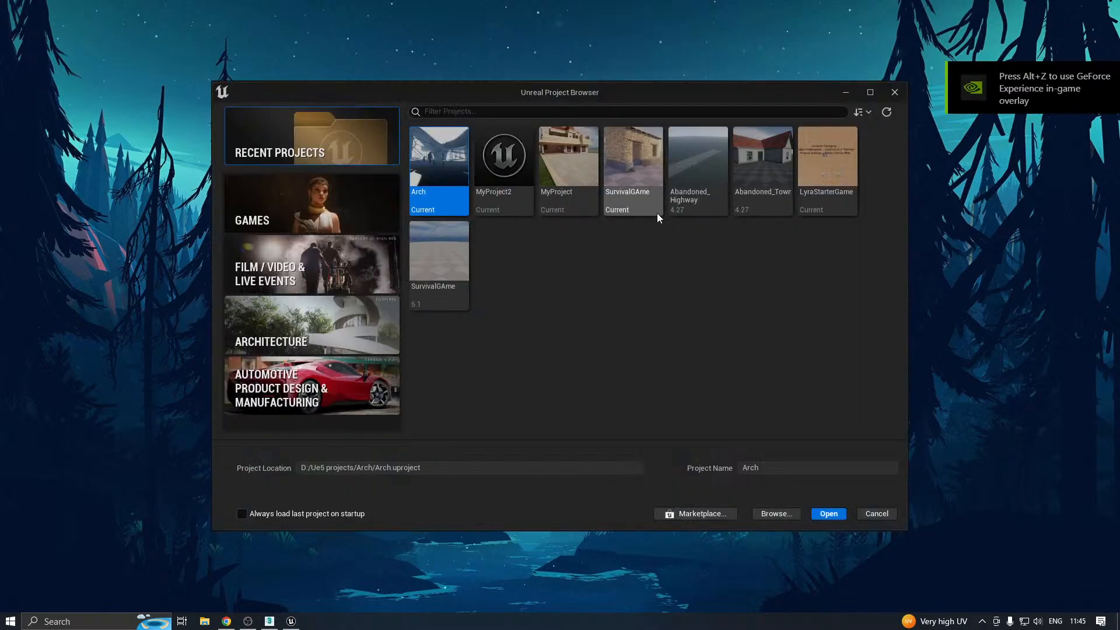
pyautogui.doubleClick(640, 142)
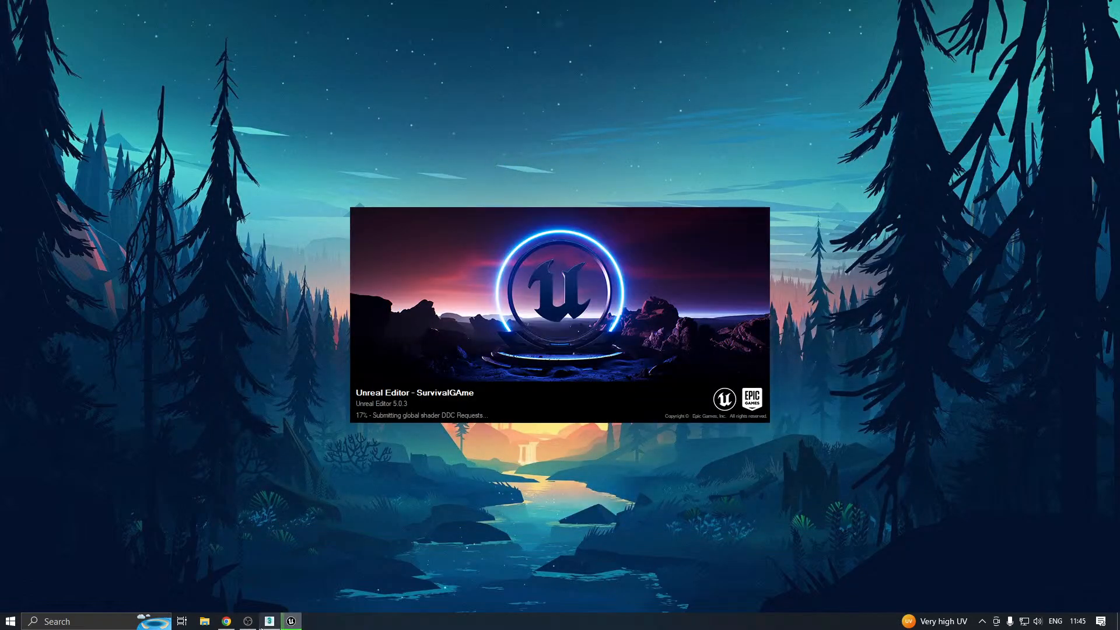
# Close 3ds Max, saving the Village.max scene, and switch to Unreal Editor
pyautogui.moveTo(269, 621)
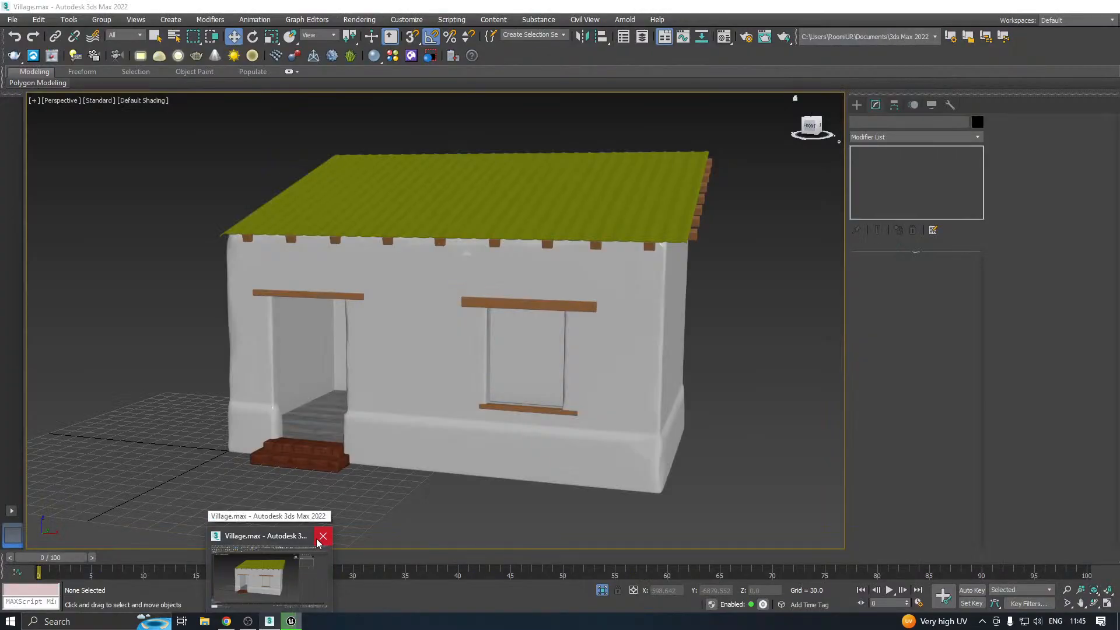
pyautogui.click(320, 539)
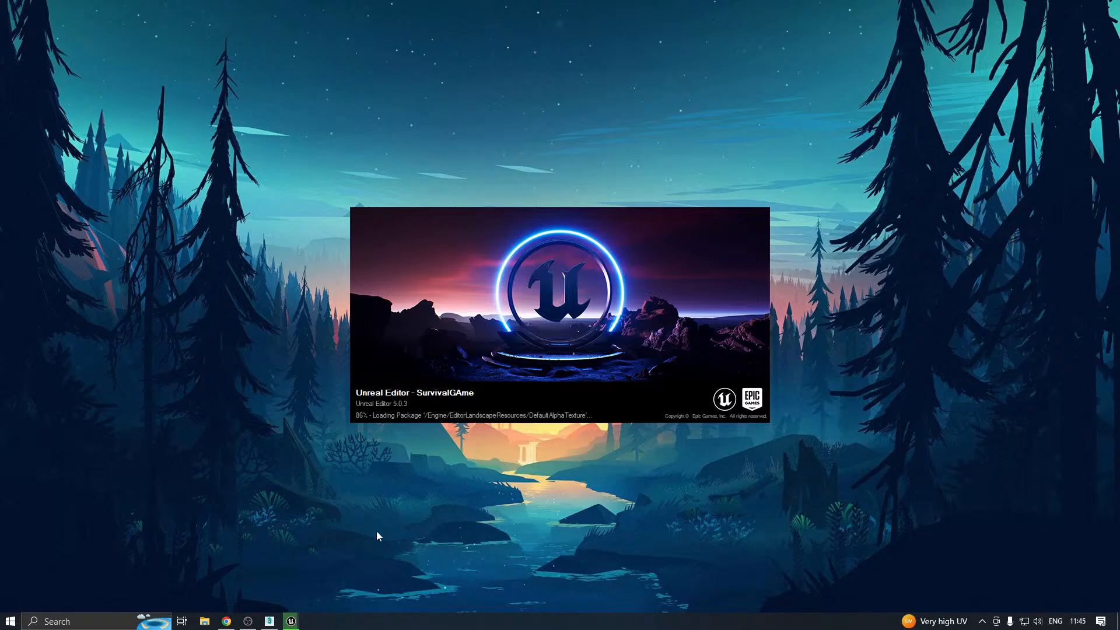
pyautogui.click(269, 622)
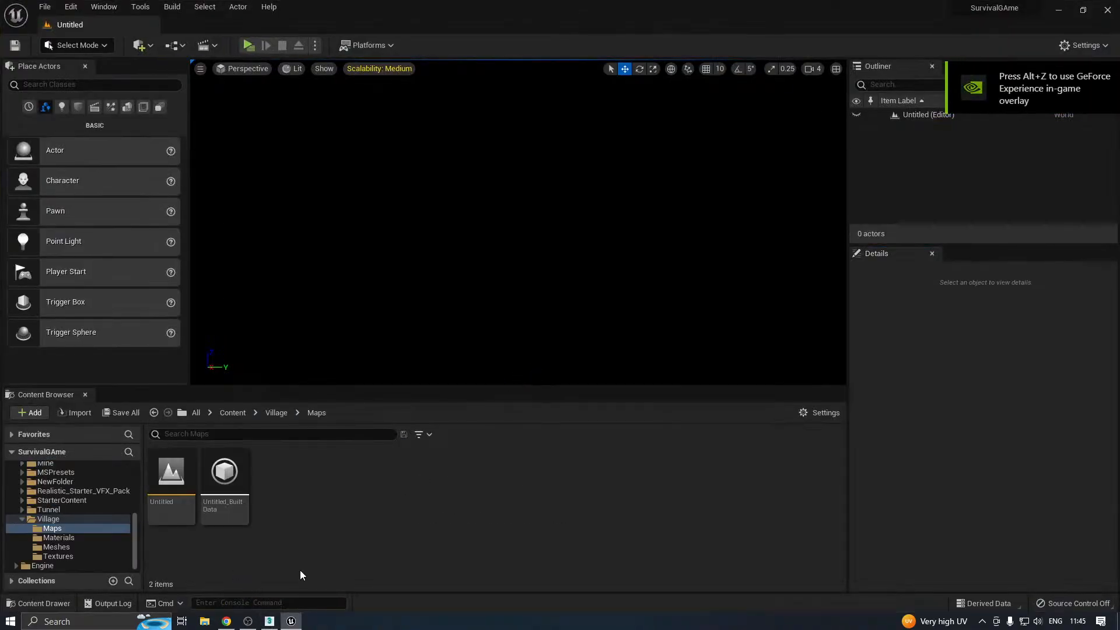
pyautogui.click(270, 622)
pyautogui.click(502, 330)
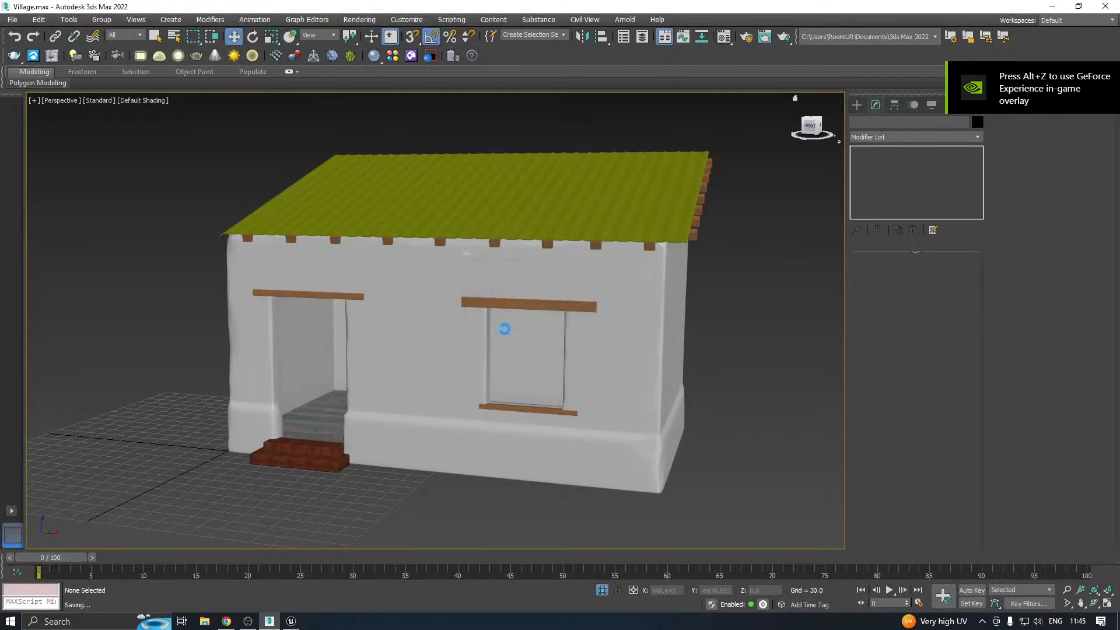
pyautogui.click(291, 621)
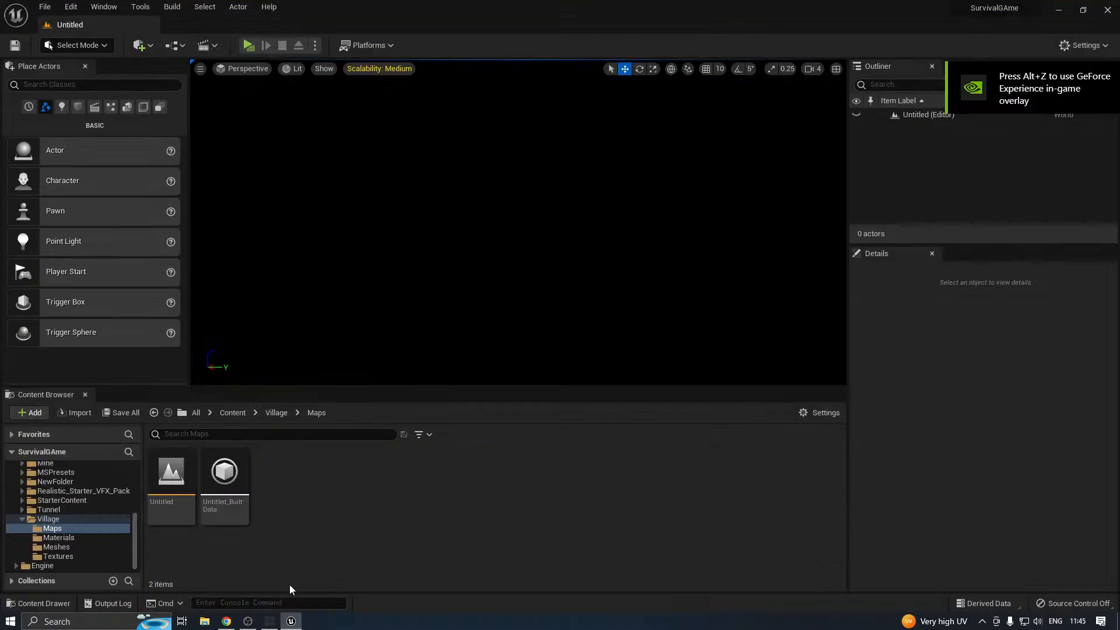
# Open the Untitled map from the Village Maps folder, enlarge the viewport slightly and set the scalability quality to Low
pyautogui.doubleClick(171, 472)
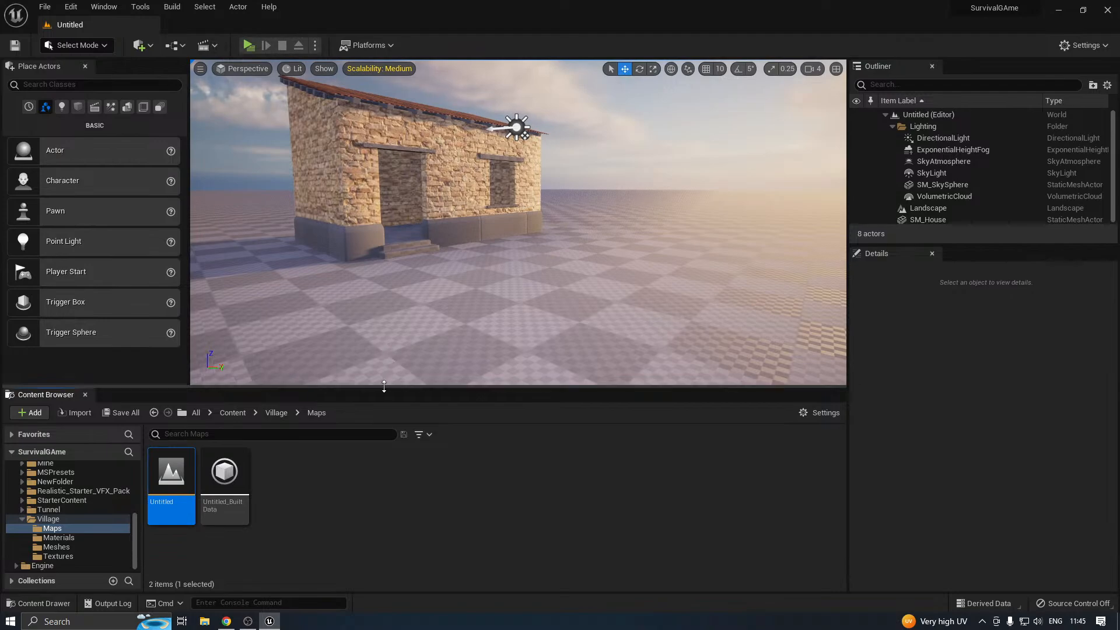
pyautogui.moveTo(384, 387); pyautogui.dragTo(384, 398)
pyautogui.click(400, 73)
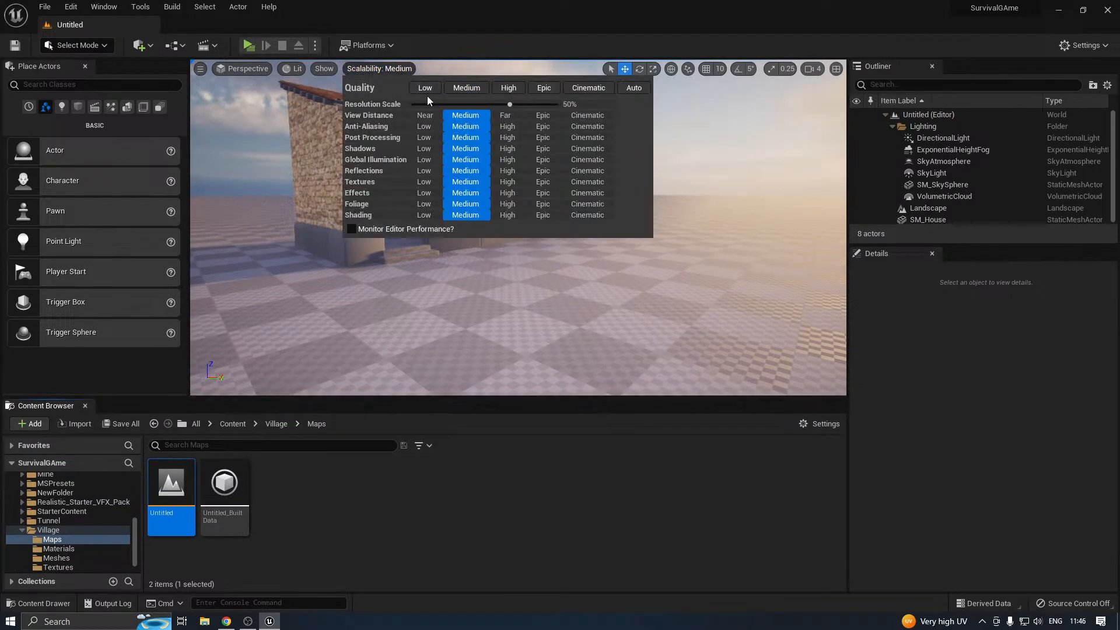
pyautogui.click(426, 88)
pyautogui.moveTo(553, 301); pyautogui.dragTo(513, 297, button='right')
# Reimport the SM_House mesh from the Village Meshes folder and accept the proposed material matches
pyautogui.click(65, 558)
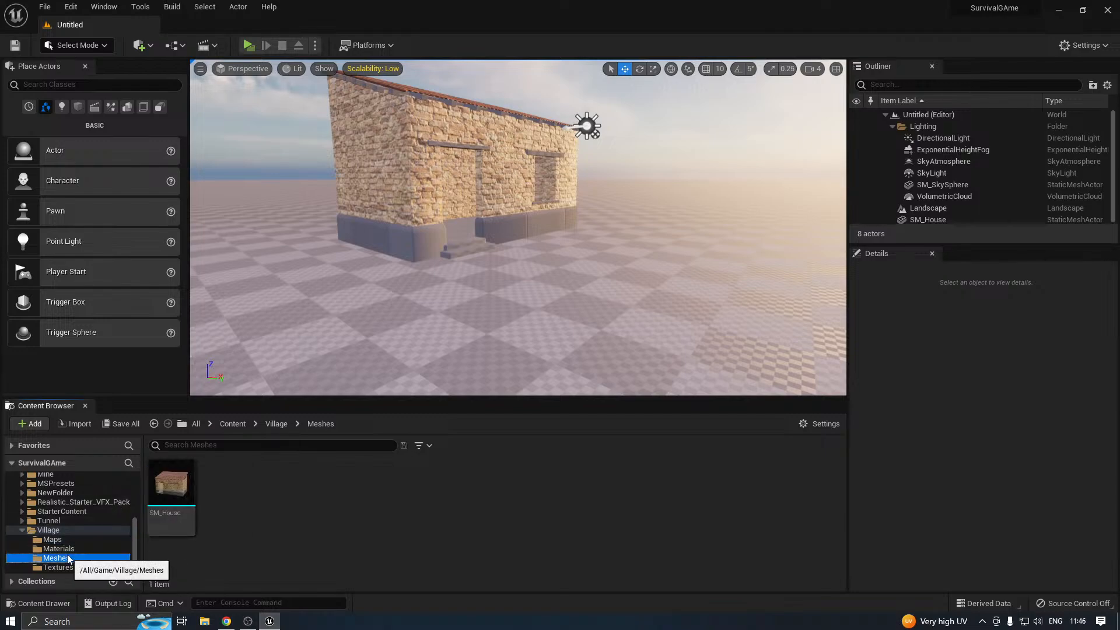
pyautogui.click(165, 500)
pyautogui.rightClick(166, 500)
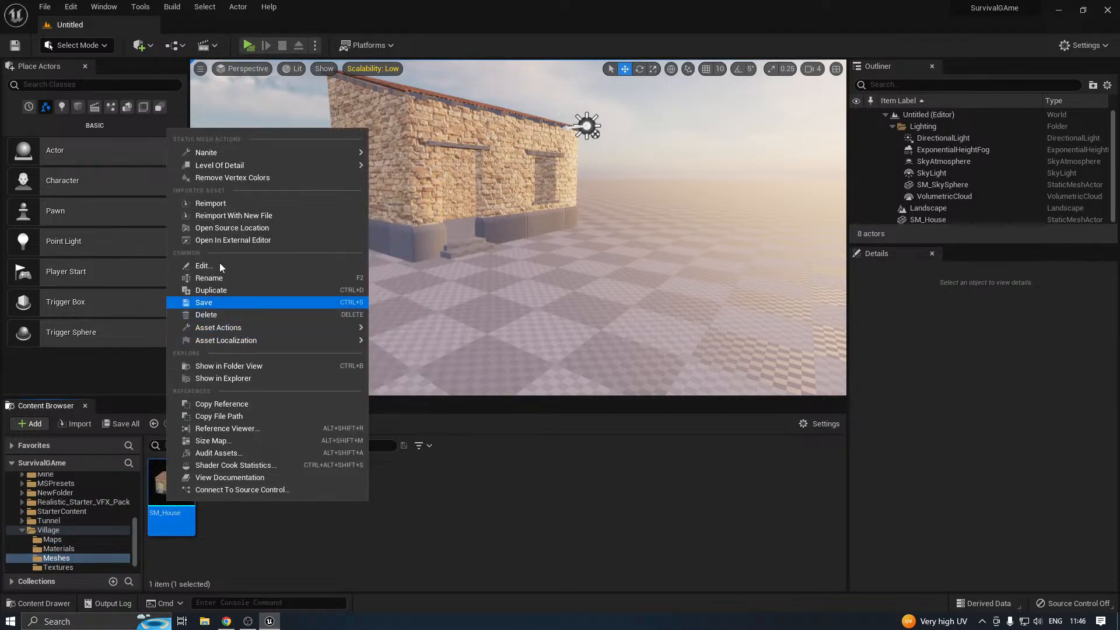
pyautogui.click(208, 207)
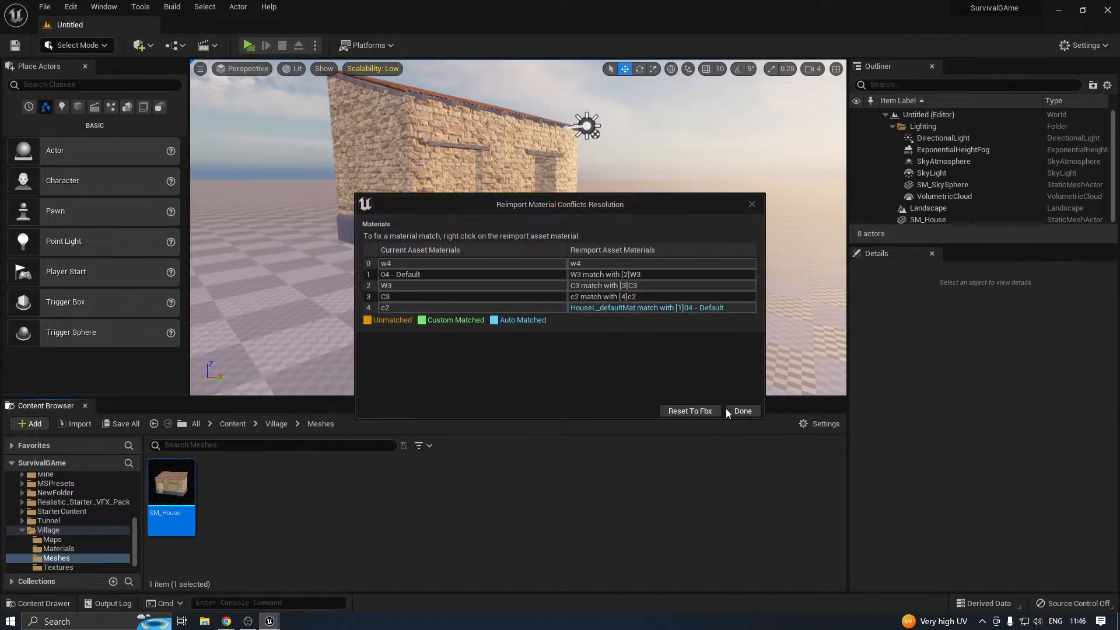
pyautogui.click(739, 411)
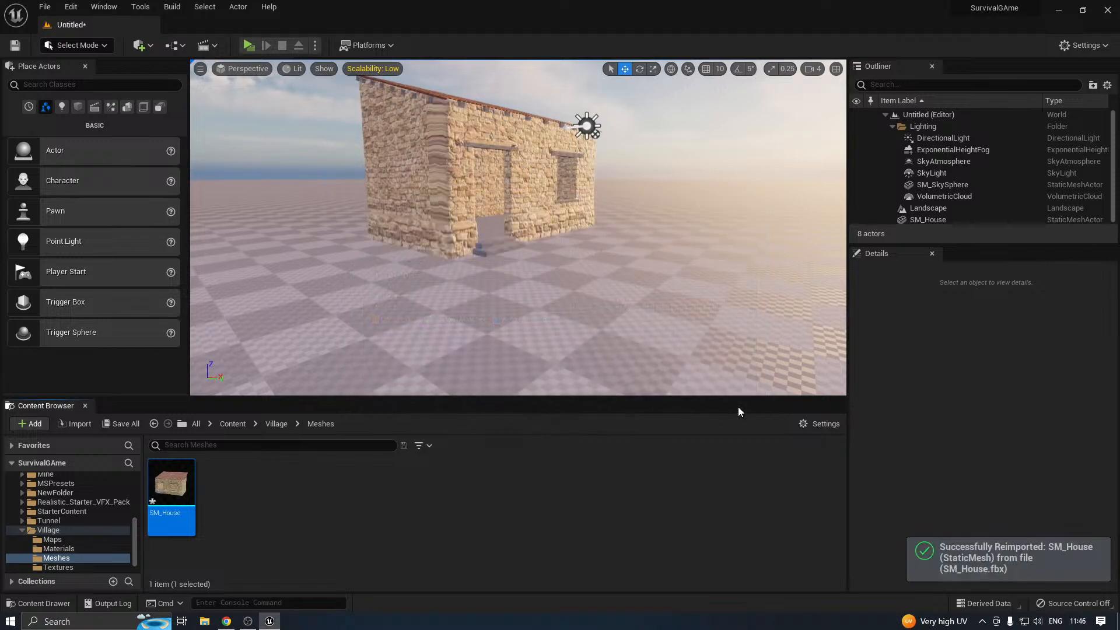
# Fly around the reimported house to examine its stone walls, front corner, doorway, steps and roof edge up close
pyautogui.moveTo(516, 253); pyautogui.dragTo(487, 235, button='right')
pyautogui.press('w')
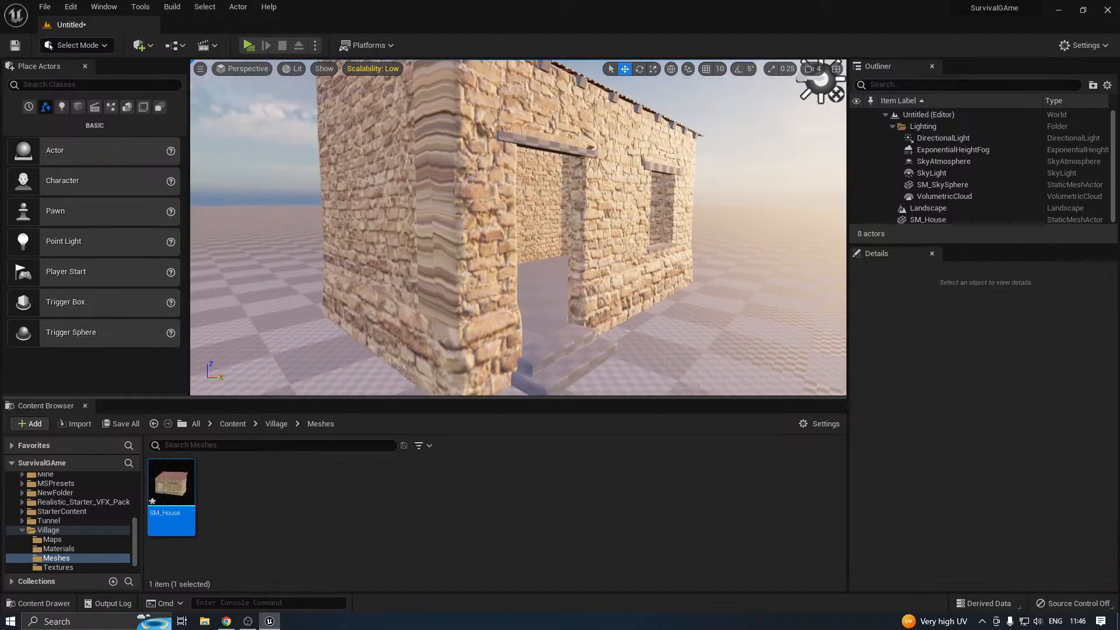
pyautogui.press('a')
pyautogui.moveTo(568, 264)
pyautogui.mouseDown(button='right')
pyautogui.moveTo(657, 264)
pyautogui.moveTo(624, 271)
pyautogui.moveTo(598, 245)
pyautogui.moveTo(579, 257)
pyautogui.moveTo(591, 265)
pyautogui.mouseUp(button='right')
pyautogui.press('w')
pyautogui.press('d')
pyautogui.press('d')
pyautogui.press('s')
pyautogui.press('a')
pyautogui.press('w')
pyautogui.press('a')
pyautogui.press('w')
pyautogui.press('d')
pyautogui.press('w')
pyautogui.press('d')
pyautogui.press('w')
pyautogui.press('w')
pyautogui.press('d')
pyautogui.press('s')
pyautogui.press('a')
pyautogui.press('d')
pyautogui.press('w')
pyautogui.press('a')
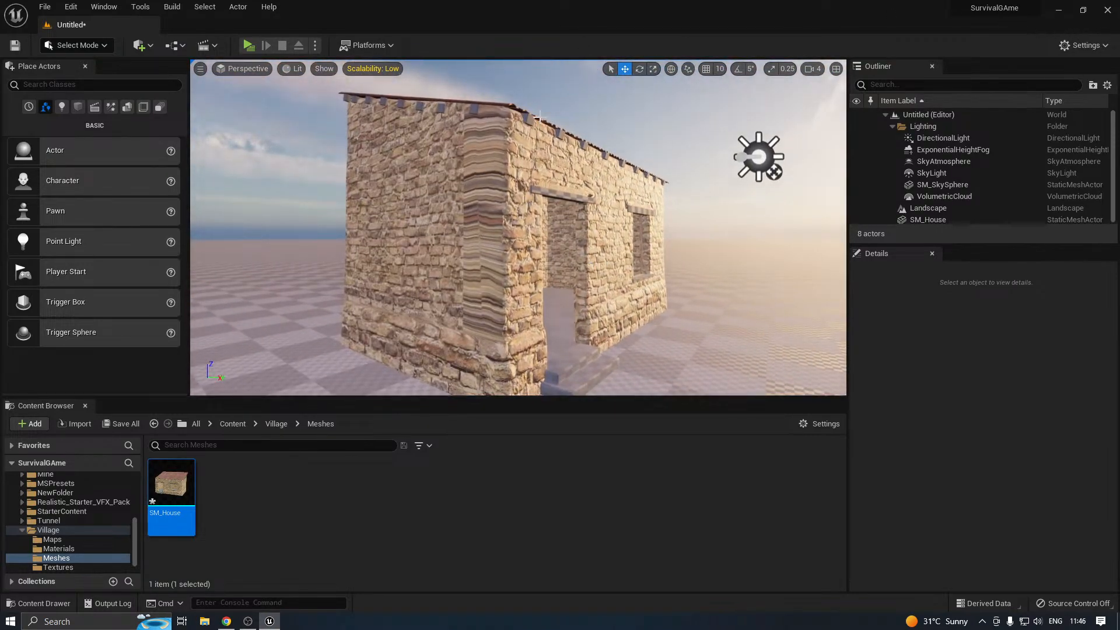
pyautogui.moveTo(538, 117); pyautogui.dragTo(546, 171, button='right')
pyautogui.press('d')
pyautogui.press('w')
pyautogui.press('w')
pyautogui.press('s')
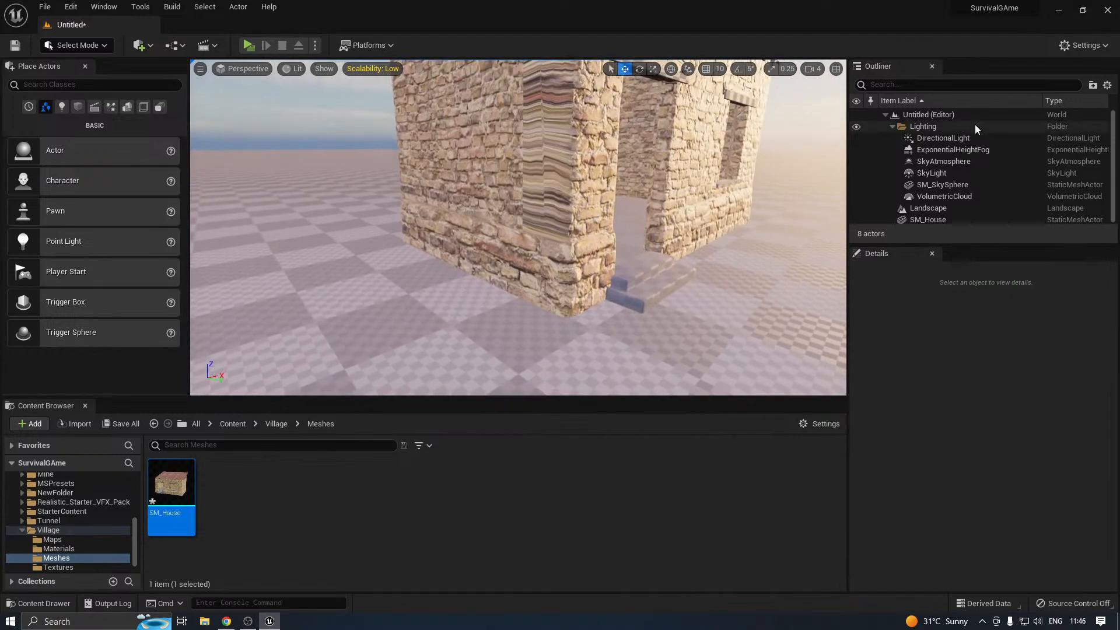
# Minimize Unreal Editor, show the desktop icons, launch 3ds Max 2022 and return to Unreal Editor
pyautogui.click(1060, 11)
pyautogui.rightClick(502, 86)
pyautogui.moveTo(525, 96)
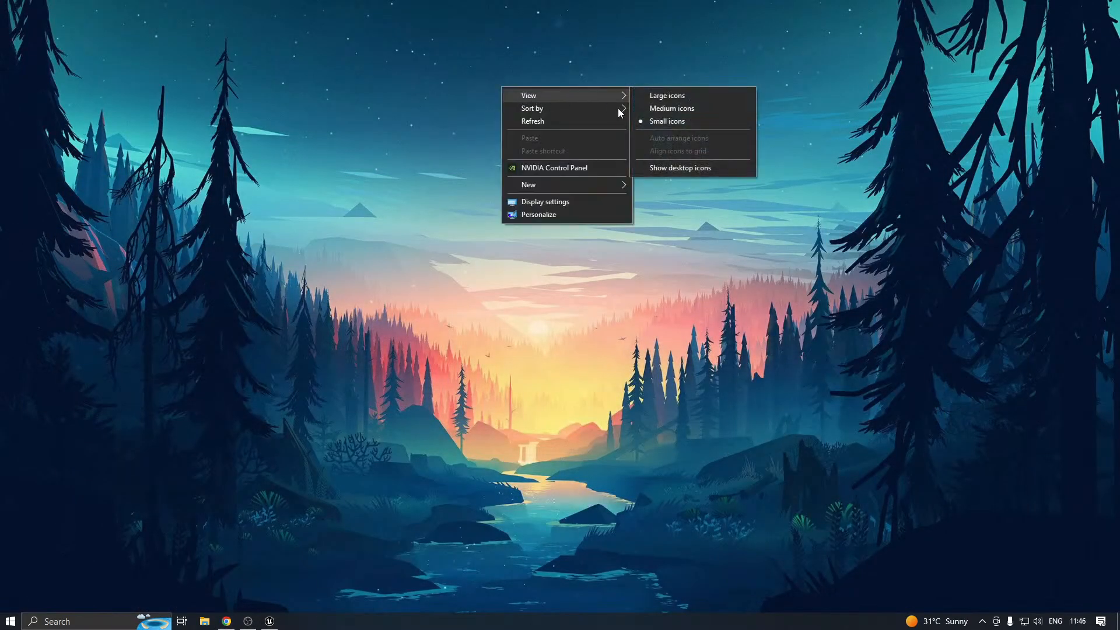
pyautogui.click(661, 169)
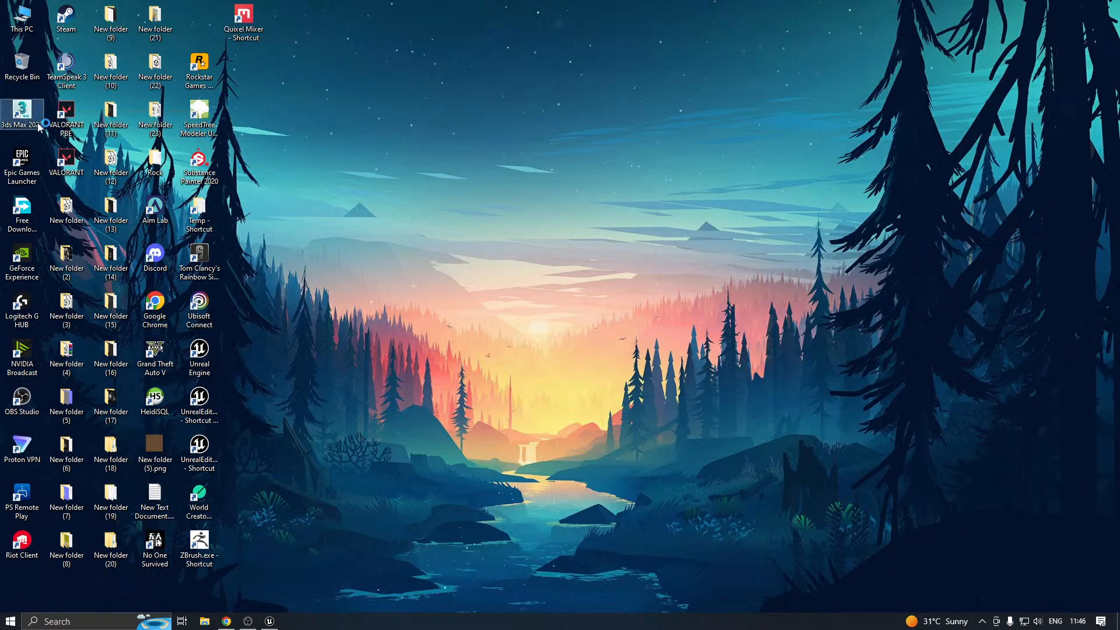
pyautogui.click(269, 622)
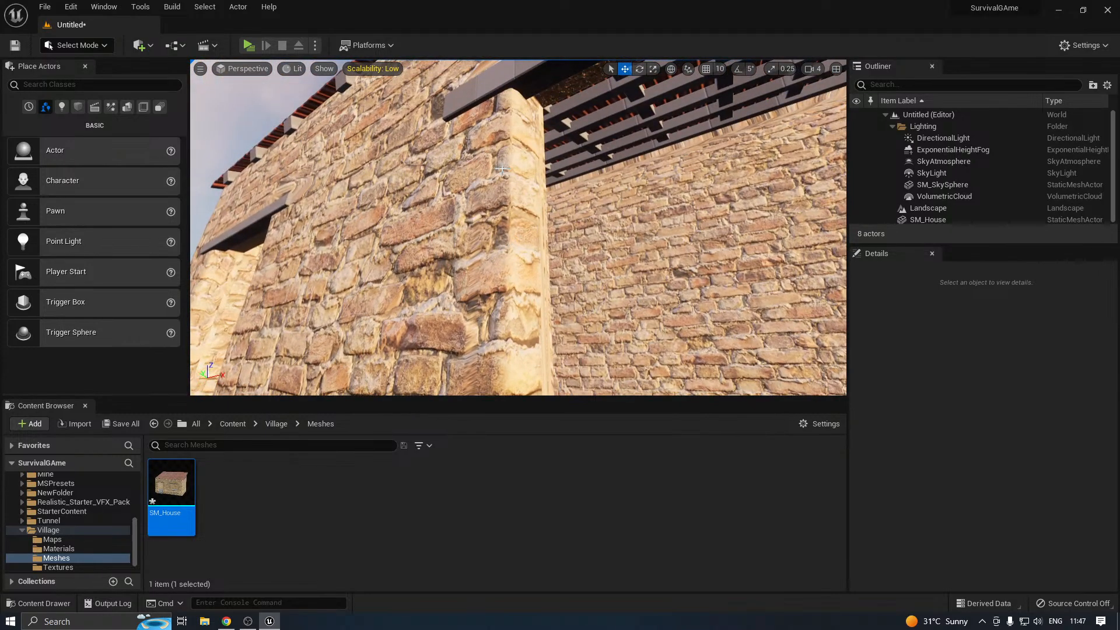
# Examine the house's wall texture and roof beams up close, then its front corner, doorway and window from outside
pyautogui.press('s')
pyautogui.moveTo(518, 228); pyautogui.dragTo(654, 230, button='right')
pyautogui.press('d')
pyautogui.moveTo(478, 203); pyautogui.dragTo(402, 190, button='right')
pyautogui.press('w')
pyautogui.press('w')
pyautogui.press('w')
pyautogui.press('s')
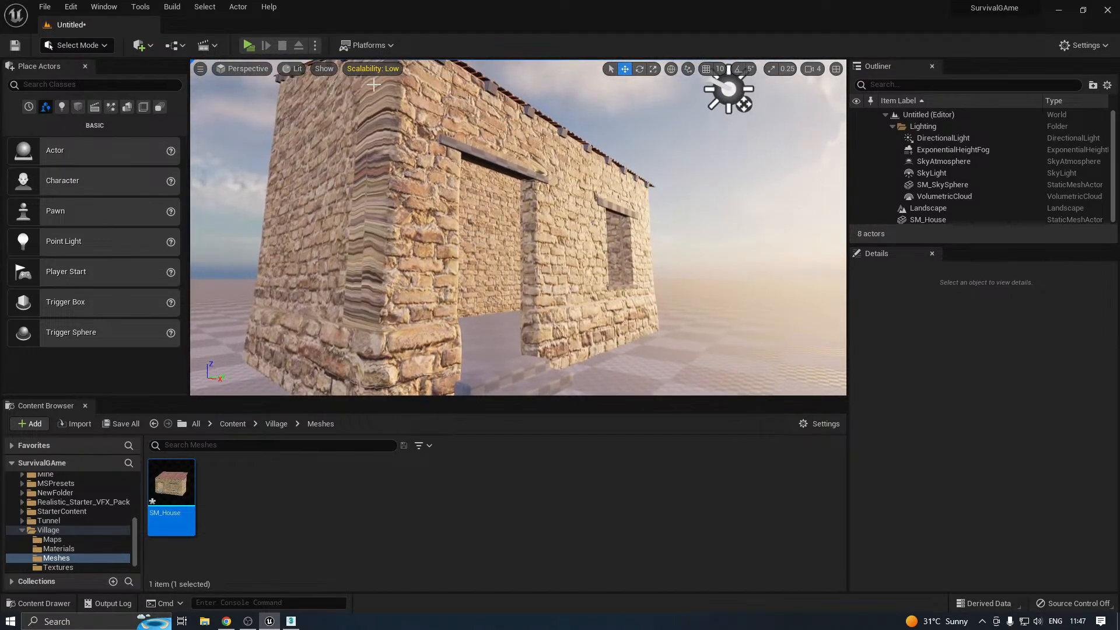
# Try the Medium scalability quality while viewing the whole house from farther away, and return to Low
pyautogui.click(373, 69)
pyautogui.click(461, 88)
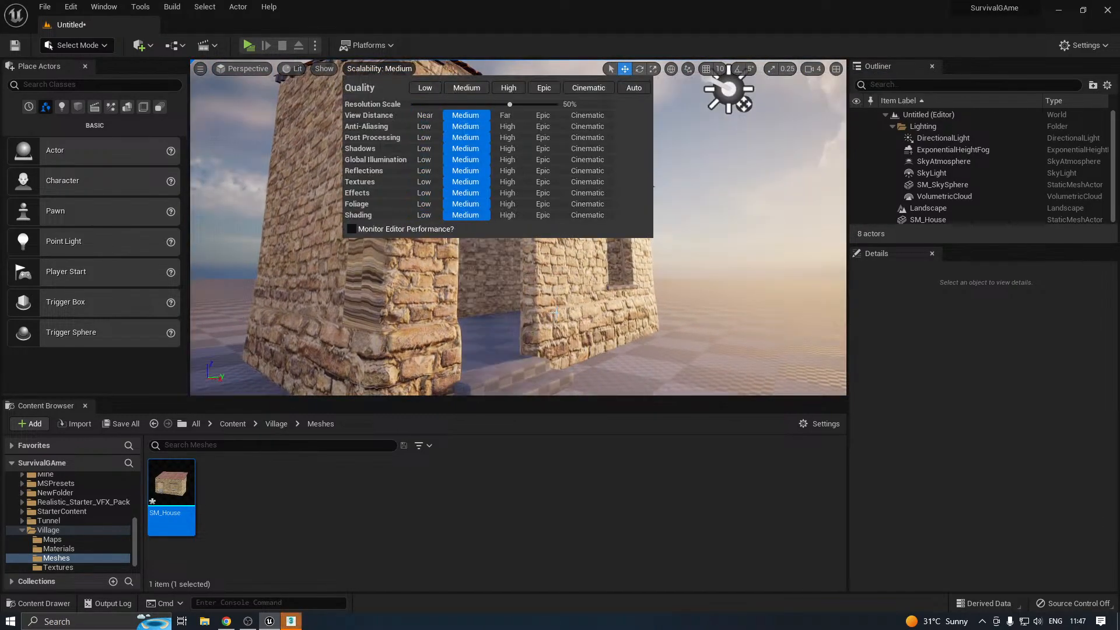
pyautogui.press('s')
pyautogui.moveTo(555, 313); pyautogui.dragTo(427, 230, button='right')
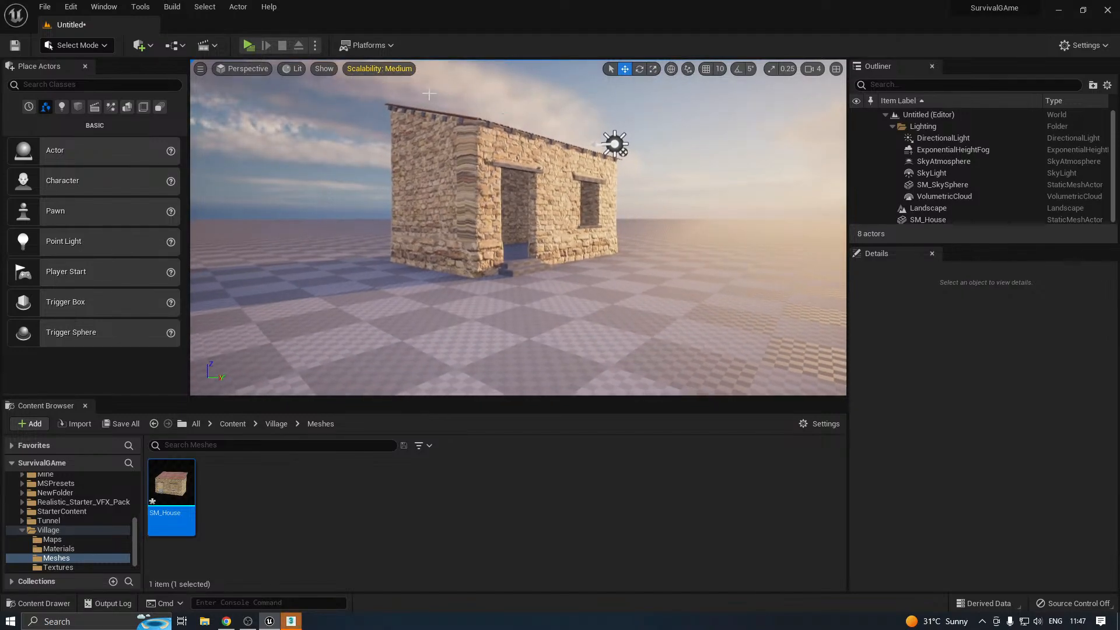
pyautogui.click(379, 69)
pyautogui.click(424, 87)
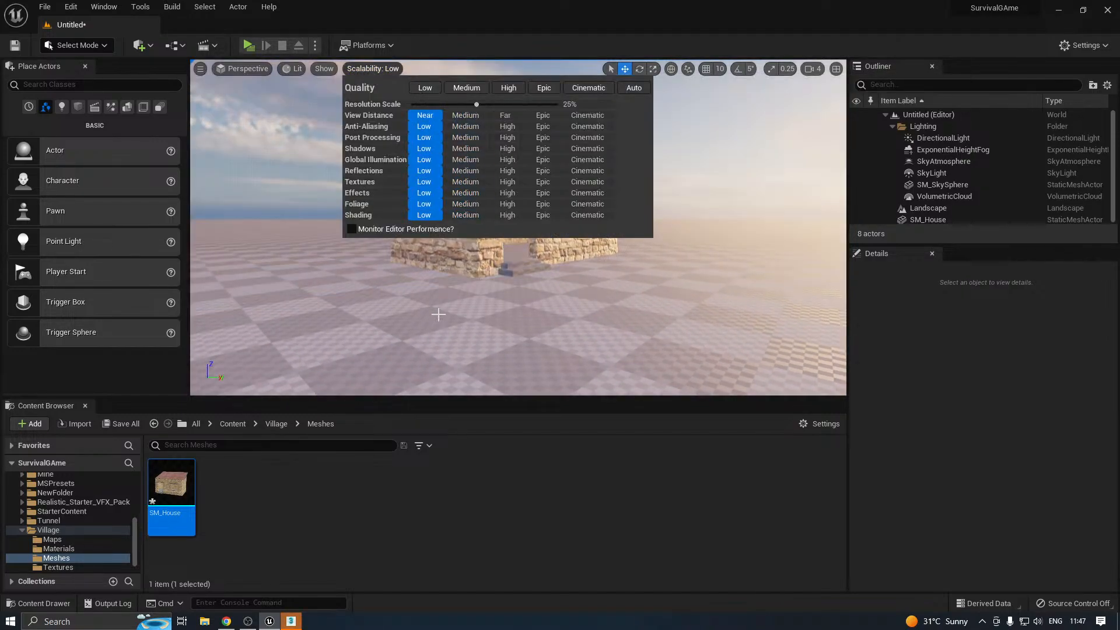
# Close Unreal Editor, saving SM_House and the Untitled level, and dismiss the security message in 3ds Max
pyautogui.click(1107, 9)
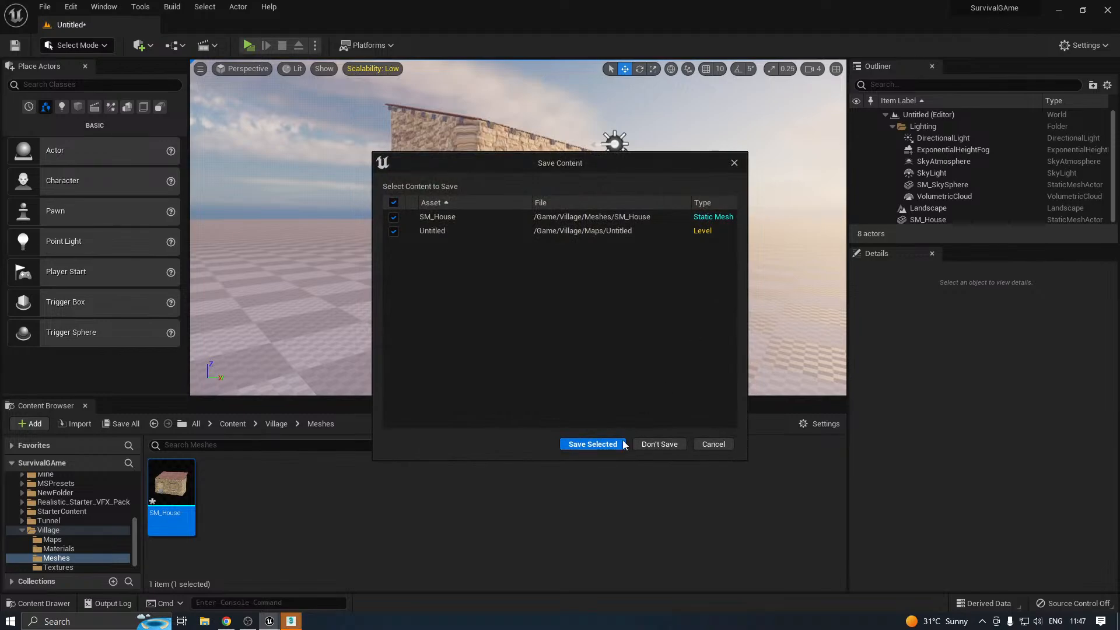
pyautogui.click(603, 446)
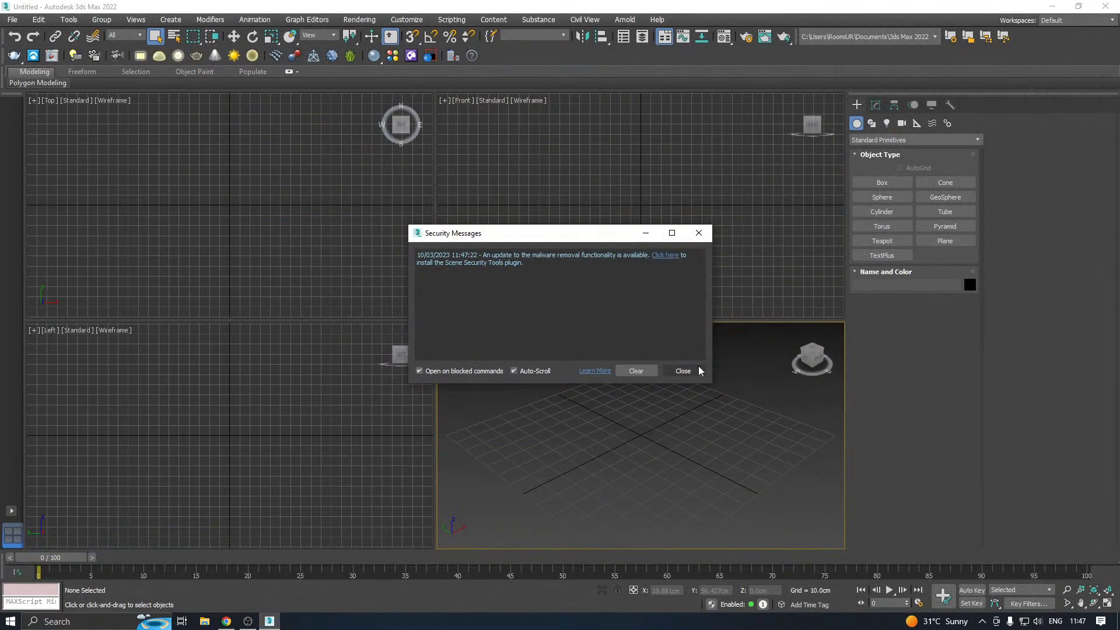
pyautogui.click(684, 371)
# Open the recent Village.max scene, continuing past the missing external files and isolation notices
pyautogui.click(13, 19)
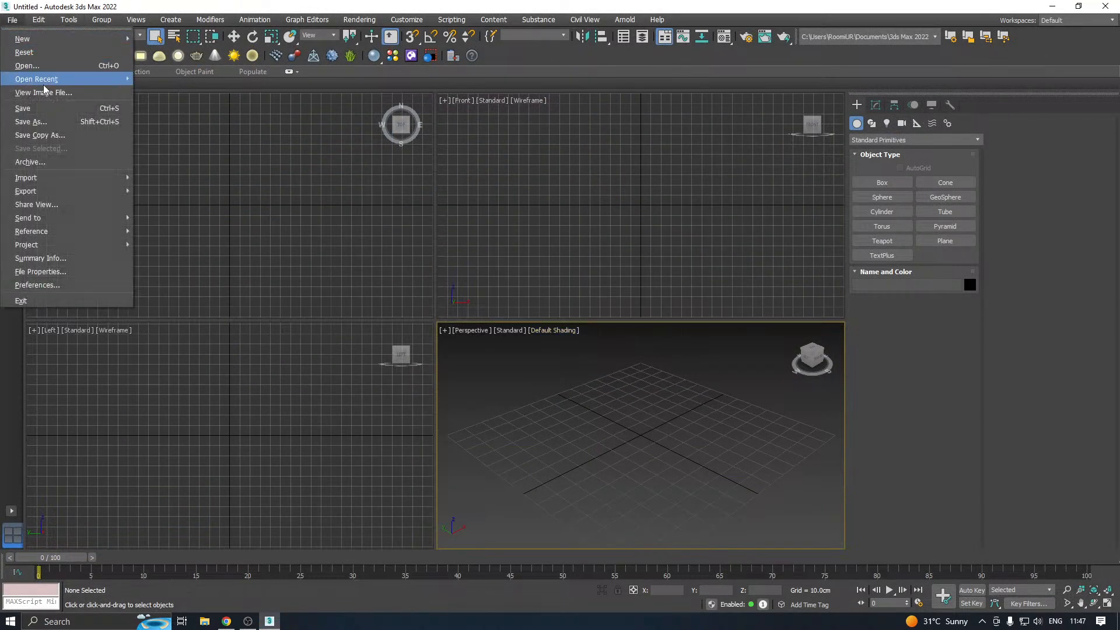
pyautogui.moveTo(48, 82)
pyautogui.click(218, 80)
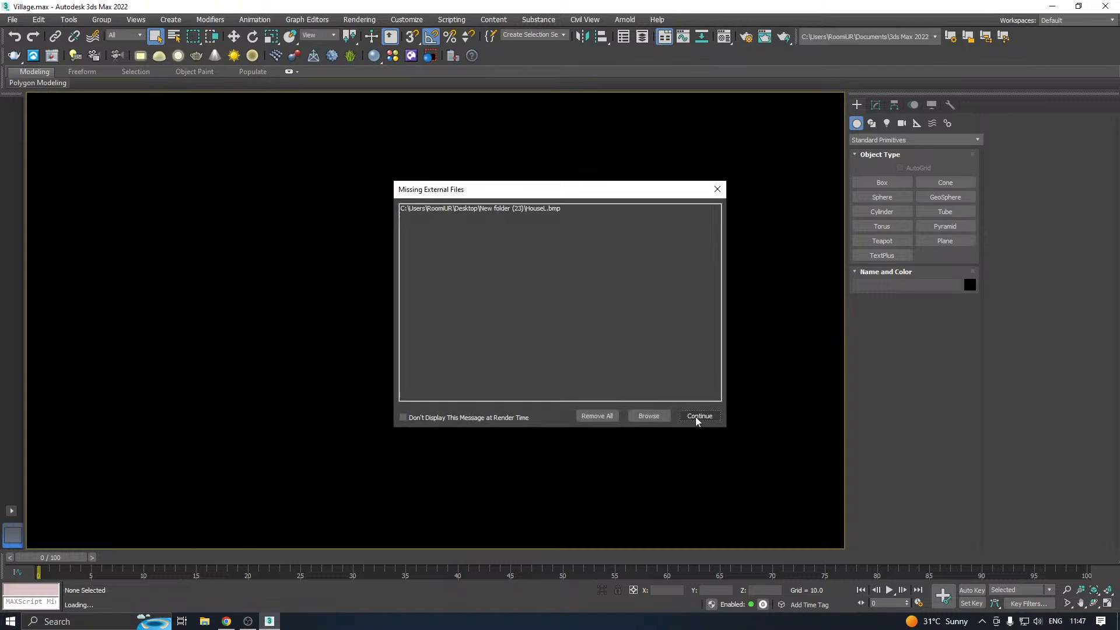
pyautogui.click(697, 415)
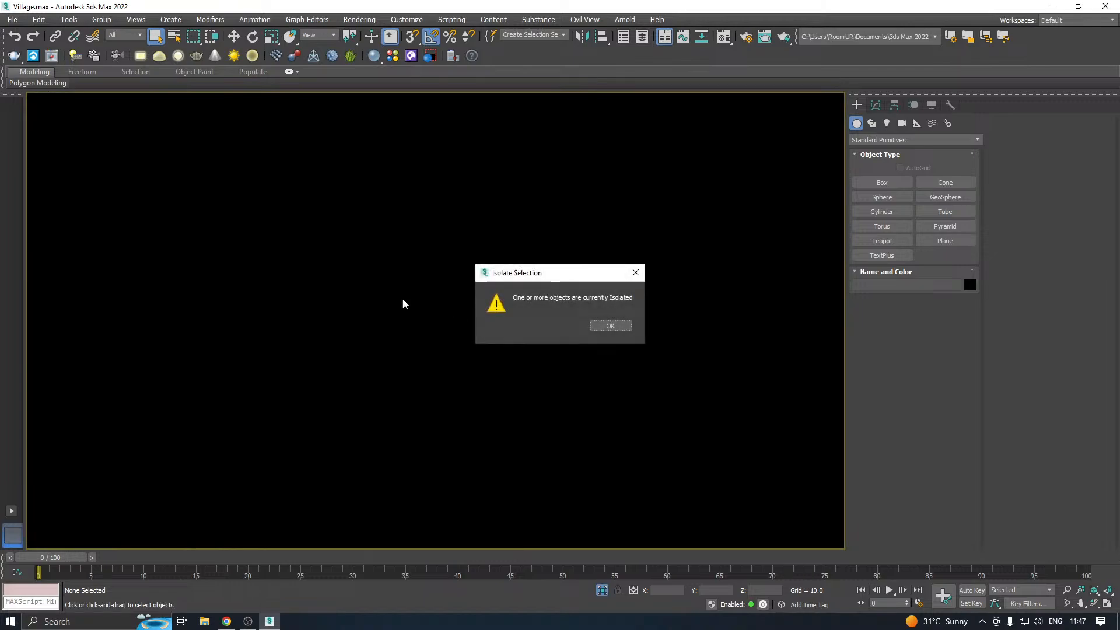
pyautogui.click(610, 325)
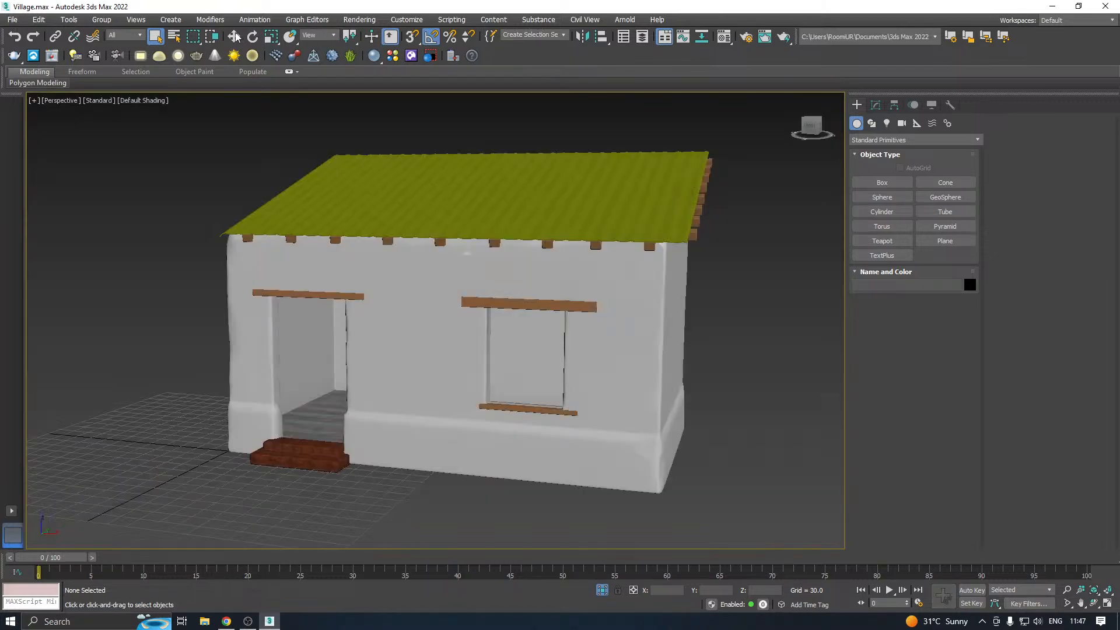
# Turn on Edged Faces in the perspective viewport and view the house from its doorway corner
pyautogui.click(234, 36)
pyautogui.click(155, 104)
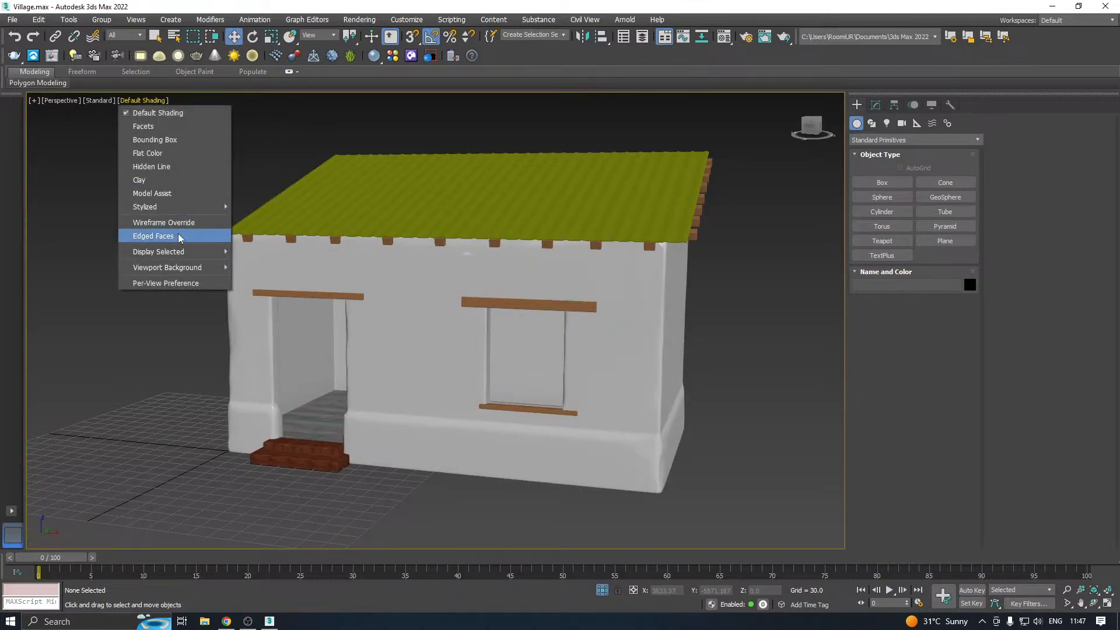
pyautogui.click(169, 235)
pyautogui.rightClick(374, 280)
pyautogui.keyDown('alt'); pyautogui.moveTo(273, 270); pyautogui.dragTo(536, 384, button='middle'); pyautogui.keyUp('alt')
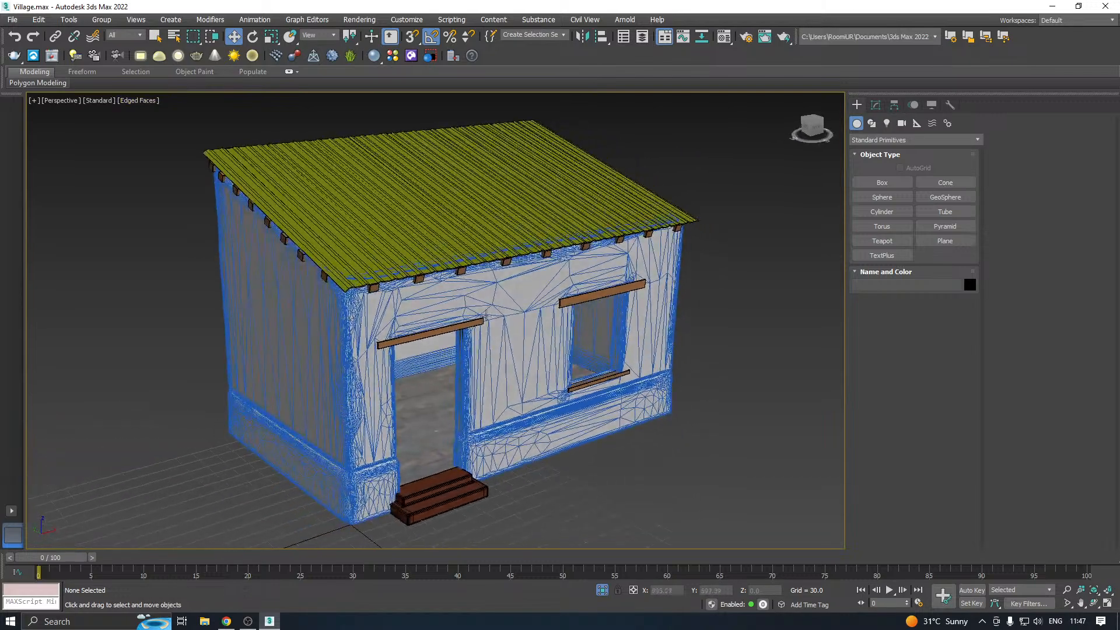
# End isolation with the house group selected and ungroup it into separate parts
pyautogui.click(536, 384)
pyautogui.click(601, 588)
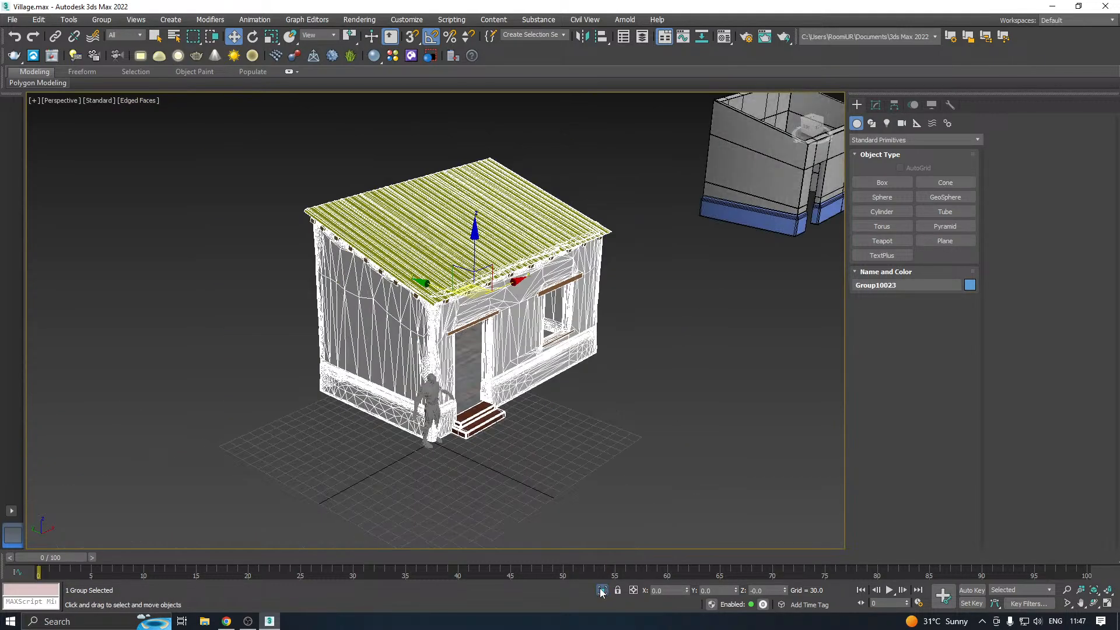
pyautogui.click(606, 590)
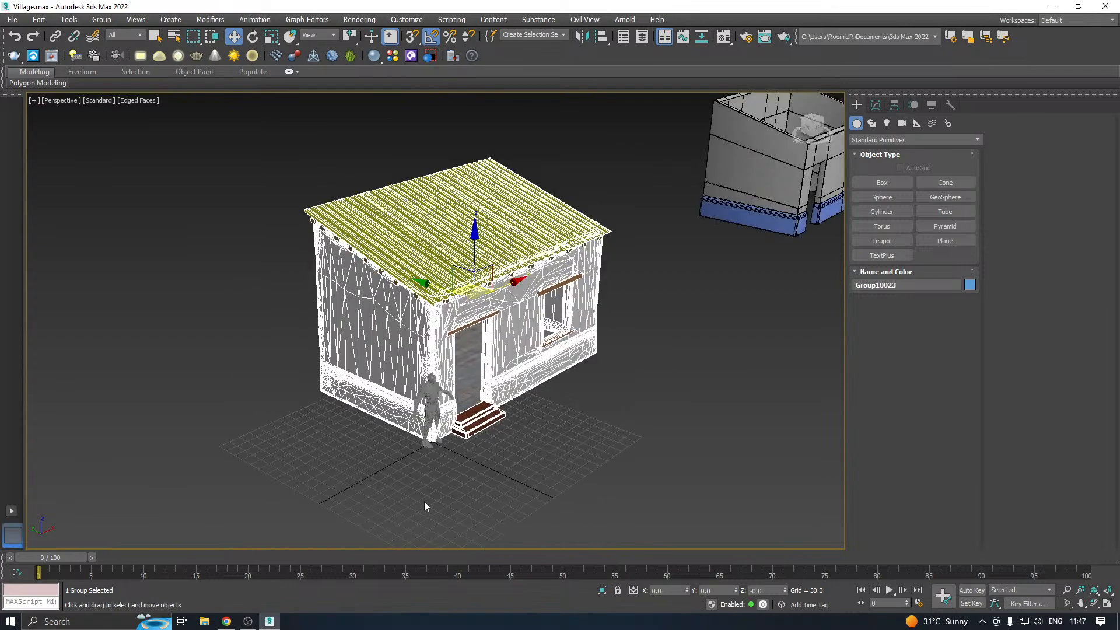
pyautogui.click(102, 19)
pyautogui.click(105, 47)
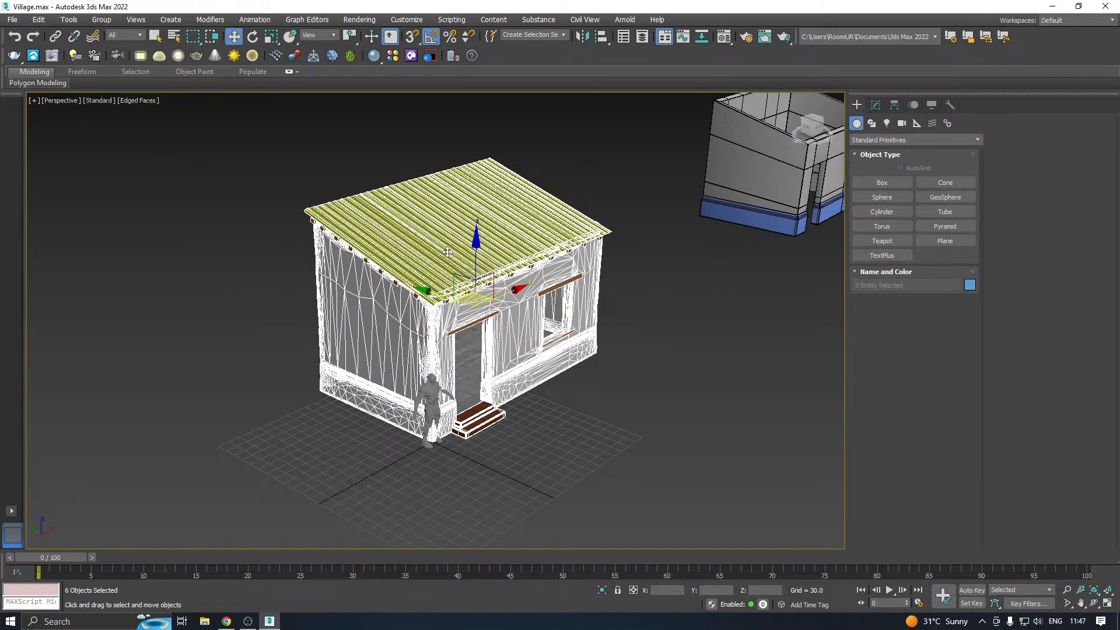
# Isolate the house's wall object and open its Unwrap UVW layout in the UV editor, set to select whole elements
pyautogui.click(505, 345)
pyautogui.click(602, 590)
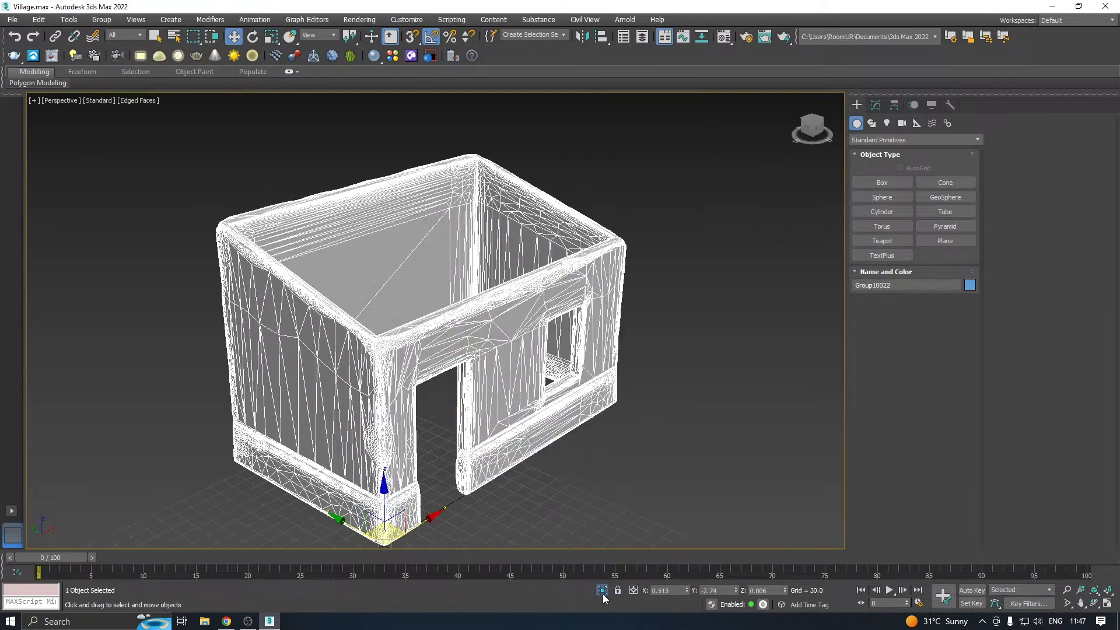
pyautogui.click(876, 105)
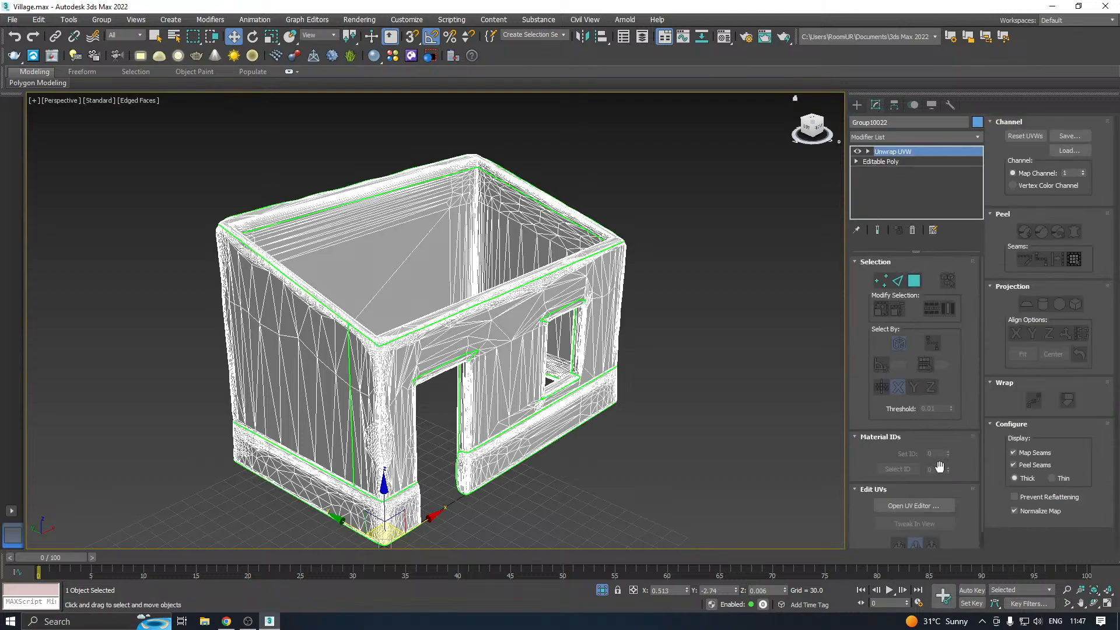
pyautogui.click(914, 506)
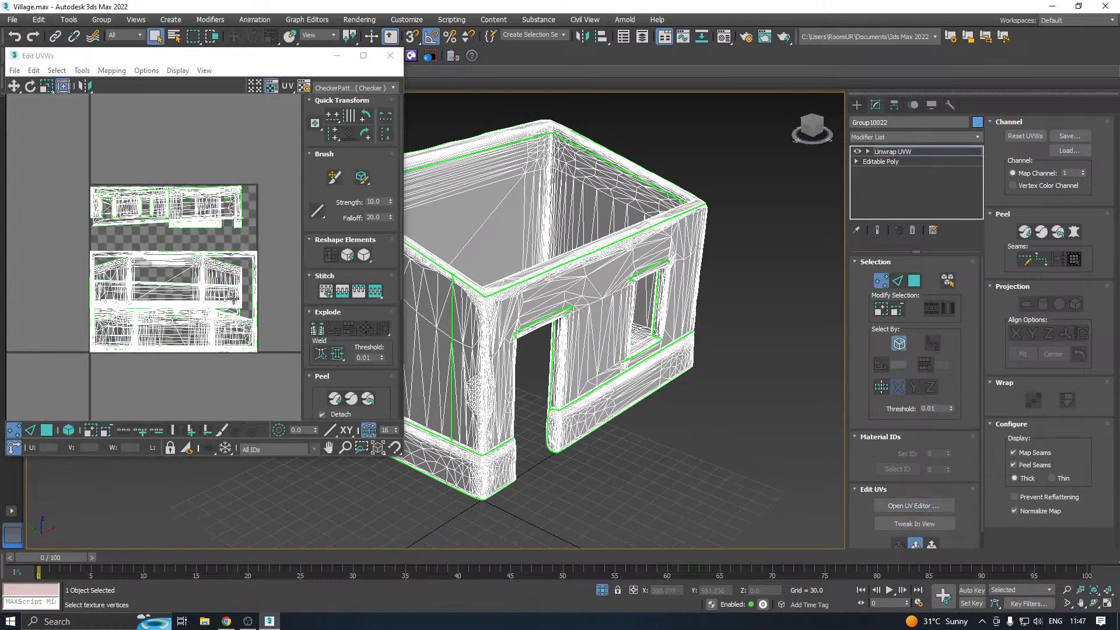
pyautogui.scroll(-2, 234, 299)
pyautogui.click(68, 430)
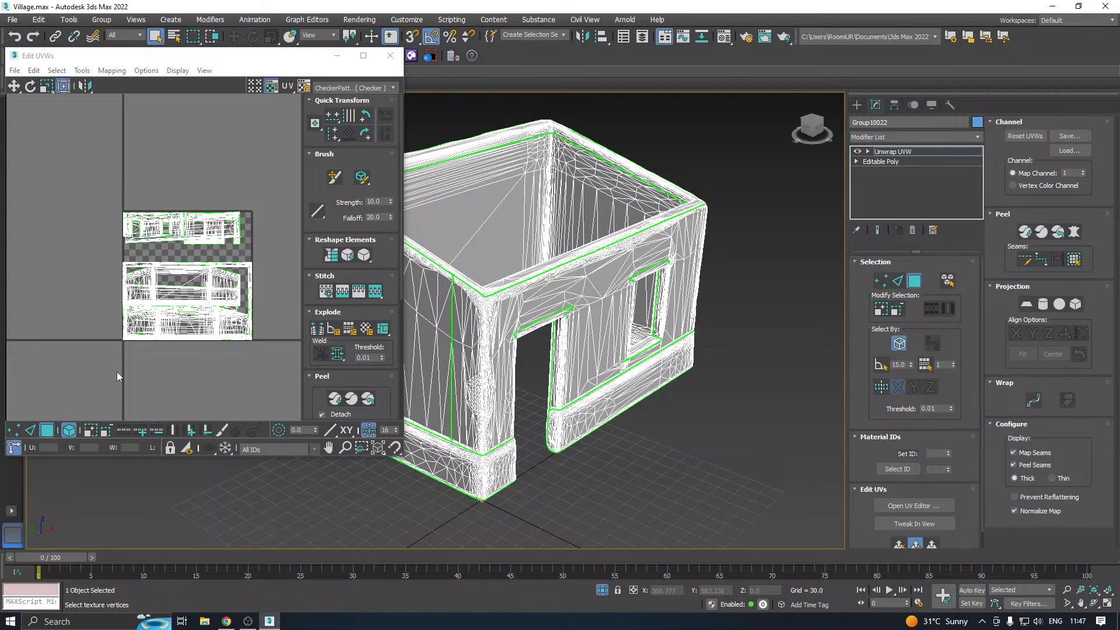
# Move the UV islands of the outer side wall, doorway head, window sill and window head out of the texture tile
pyautogui.click(155, 324)
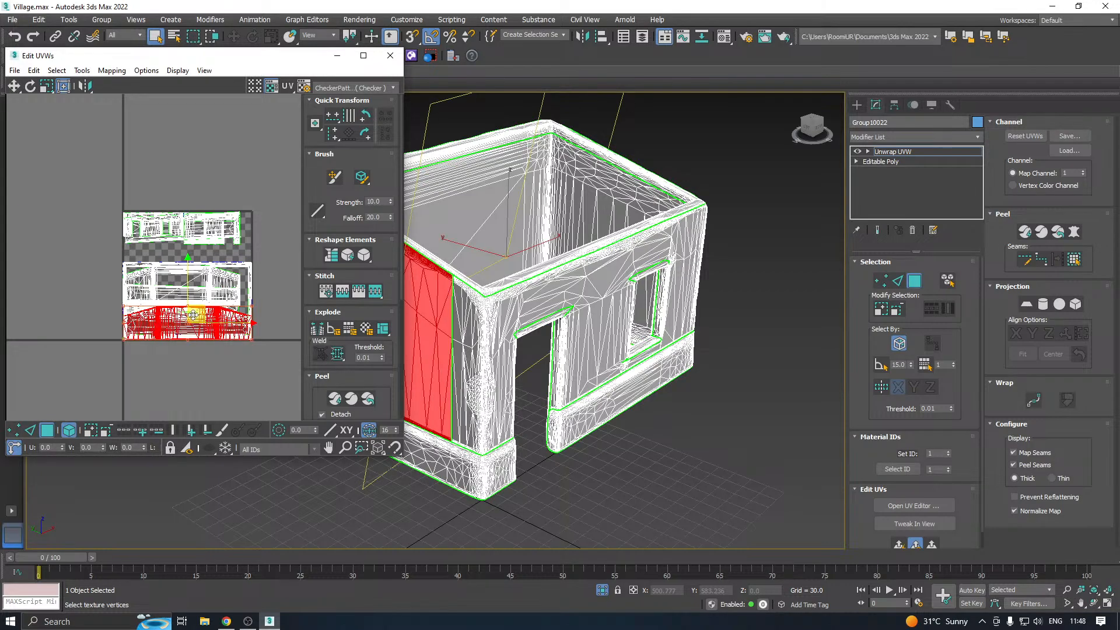
pyautogui.moveTo(193, 315); pyautogui.dragTo(30, 241)
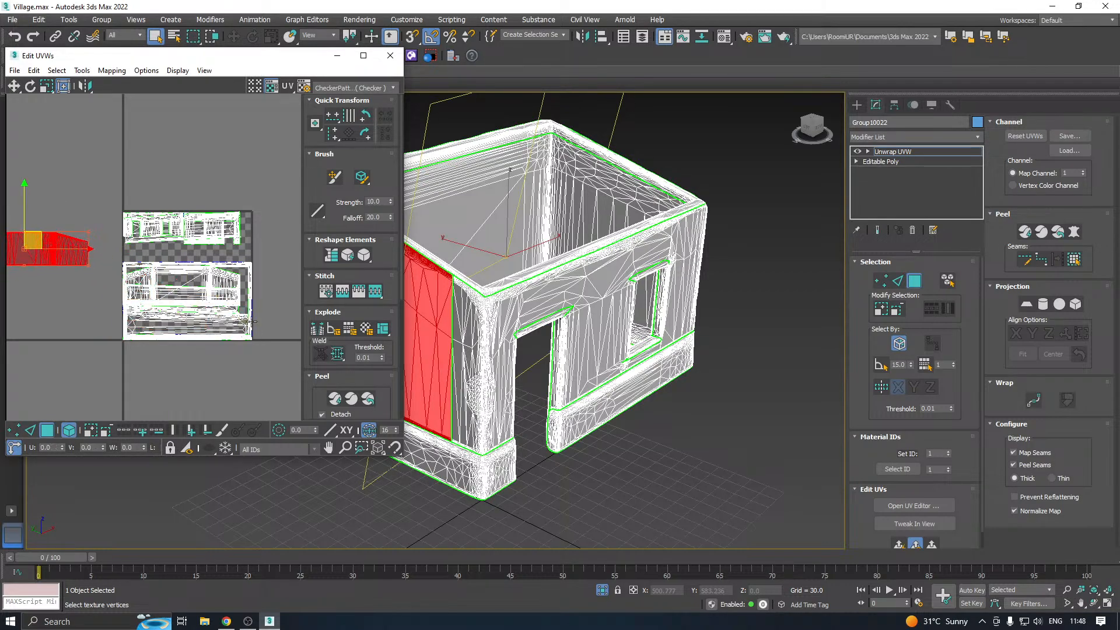
pyautogui.click(187, 324)
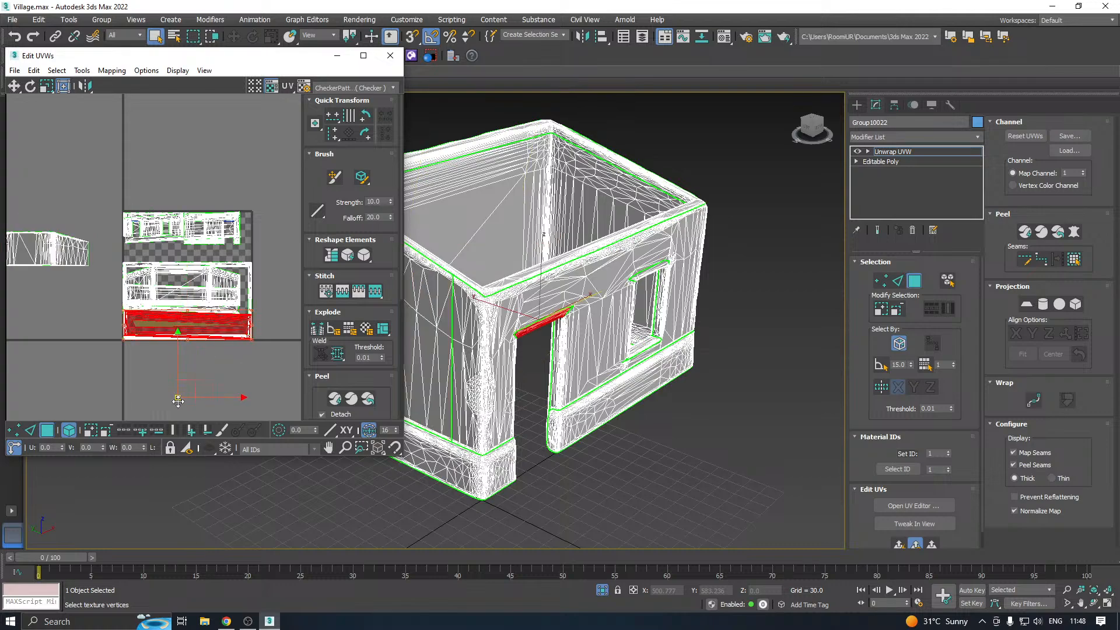
pyautogui.moveTo(178, 400); pyautogui.dragTo(179, 492)
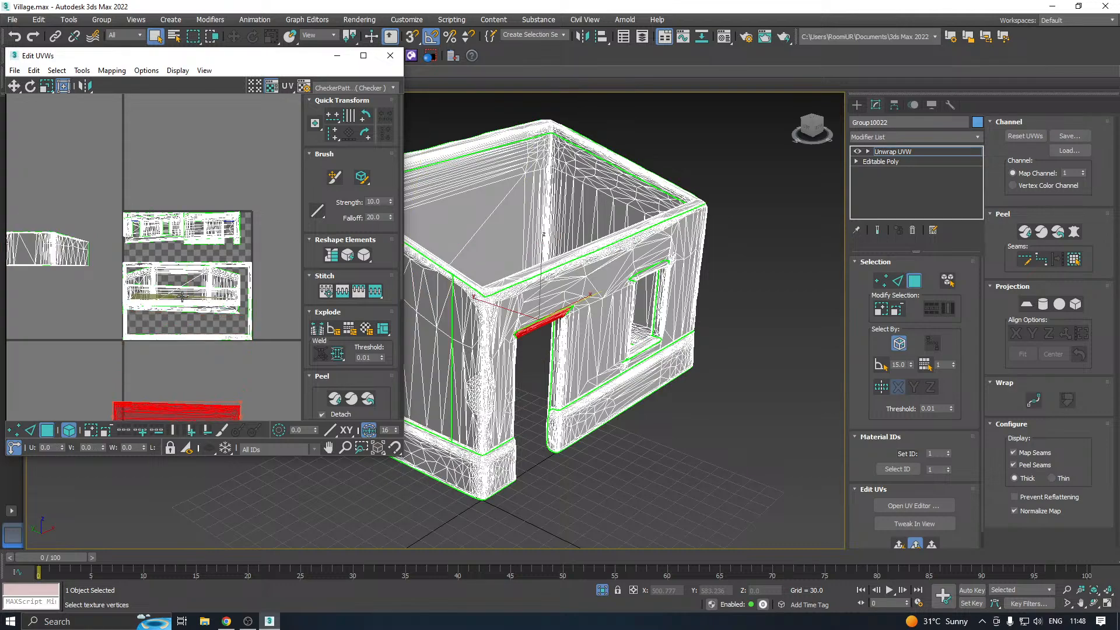
pyautogui.moveTo(182, 296); pyautogui.dragTo(234, 182)
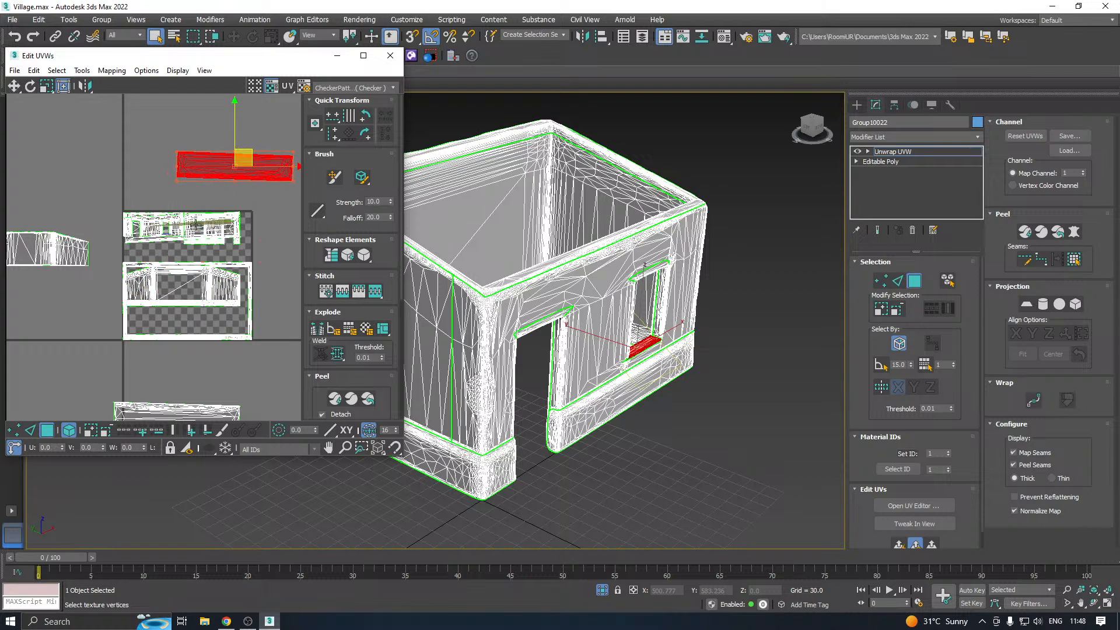
pyautogui.moveTo(196, 225); pyautogui.dragTo(222, 152)
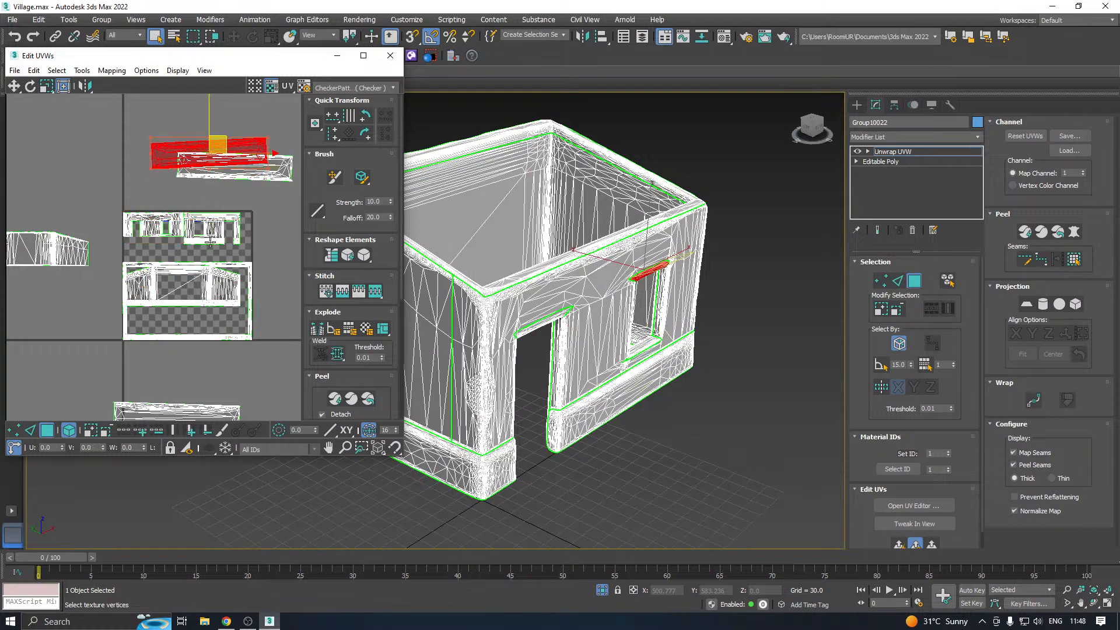
# Move the two interior wall UV islands out of the texture tile, select the outer front wall's island and close the UV editor
pyautogui.click(222, 287)
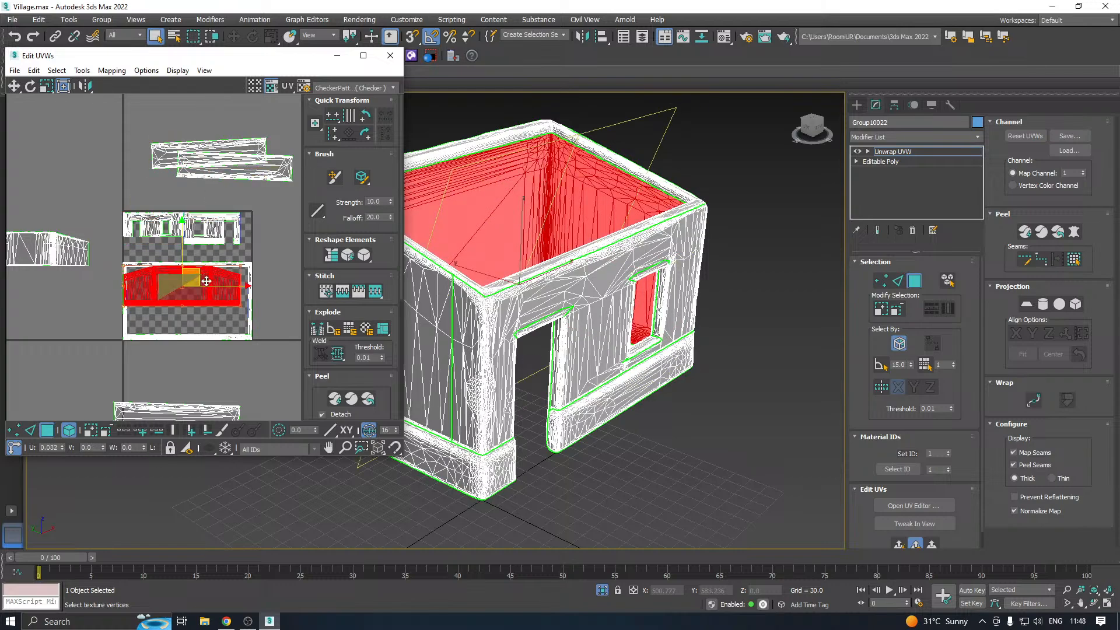
pyautogui.moveTo(222, 287); pyautogui.dragTo(371, 308)
pyautogui.click(209, 238)
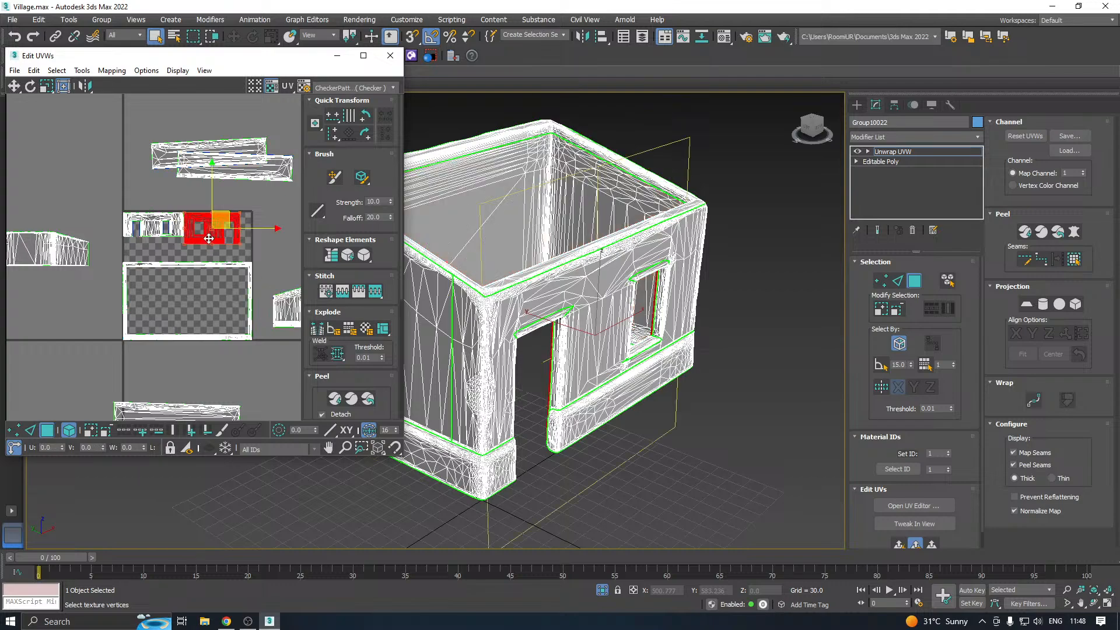
pyautogui.moveTo(215, 222); pyautogui.dragTo(66, 351)
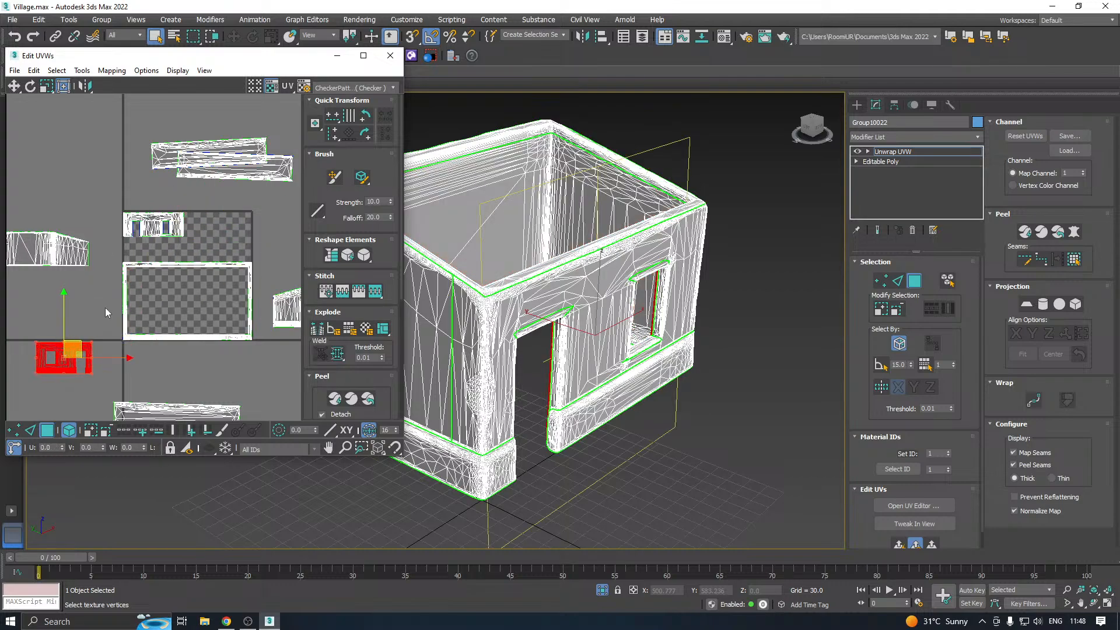
pyautogui.click(572, 299)
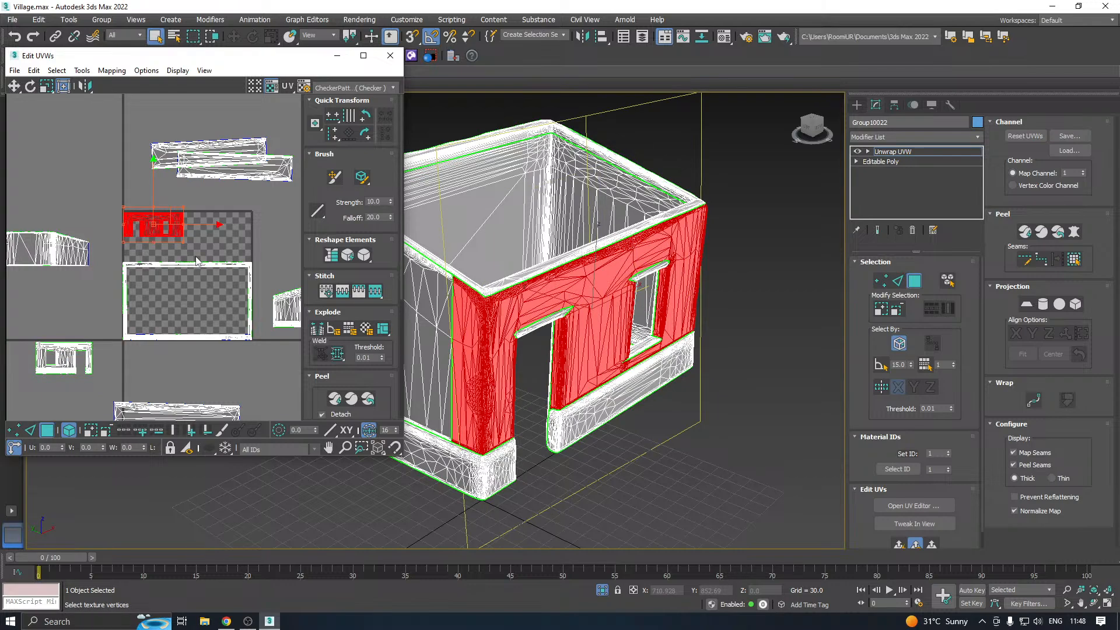
pyautogui.click(390, 56)
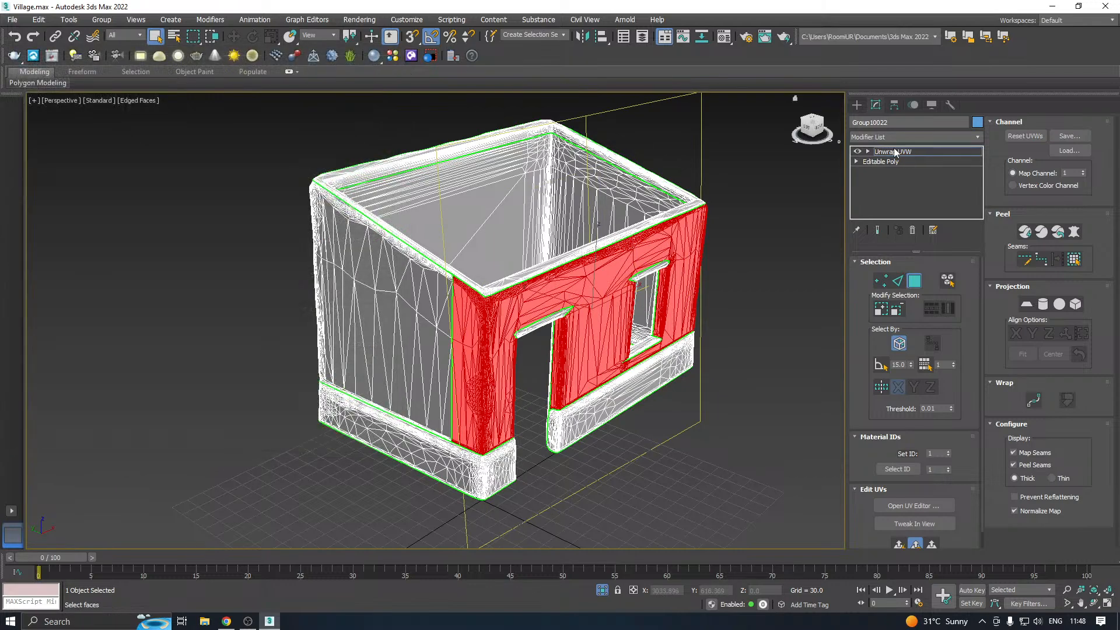
# Try a UVW Map modifier on the walls in place of Unwrap UVW, and undo the replacement
pyautogui.rightClick(896, 152)
pyautogui.click(914, 168)
pyautogui.click(976, 138)
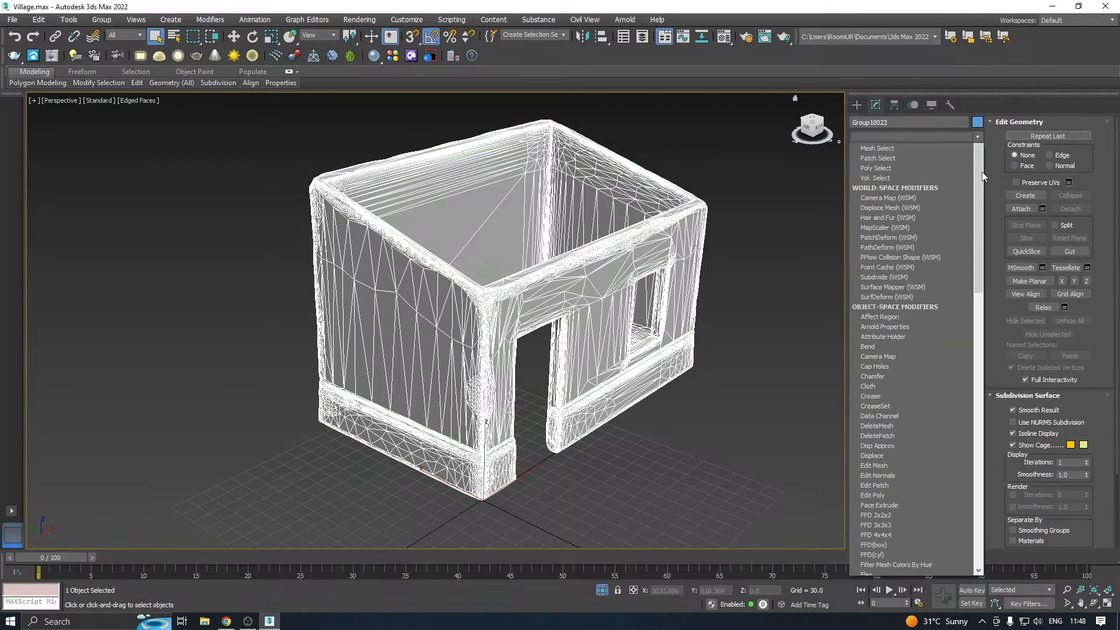
pyautogui.moveTo(978, 181); pyautogui.dragTo(956, 481)
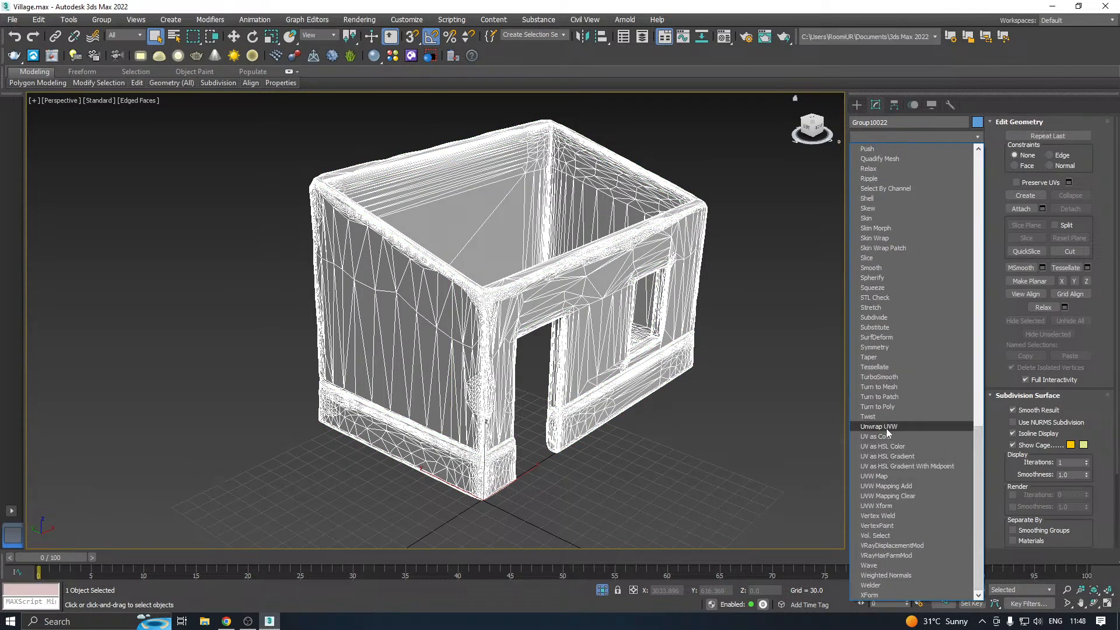
pyautogui.click(873, 476)
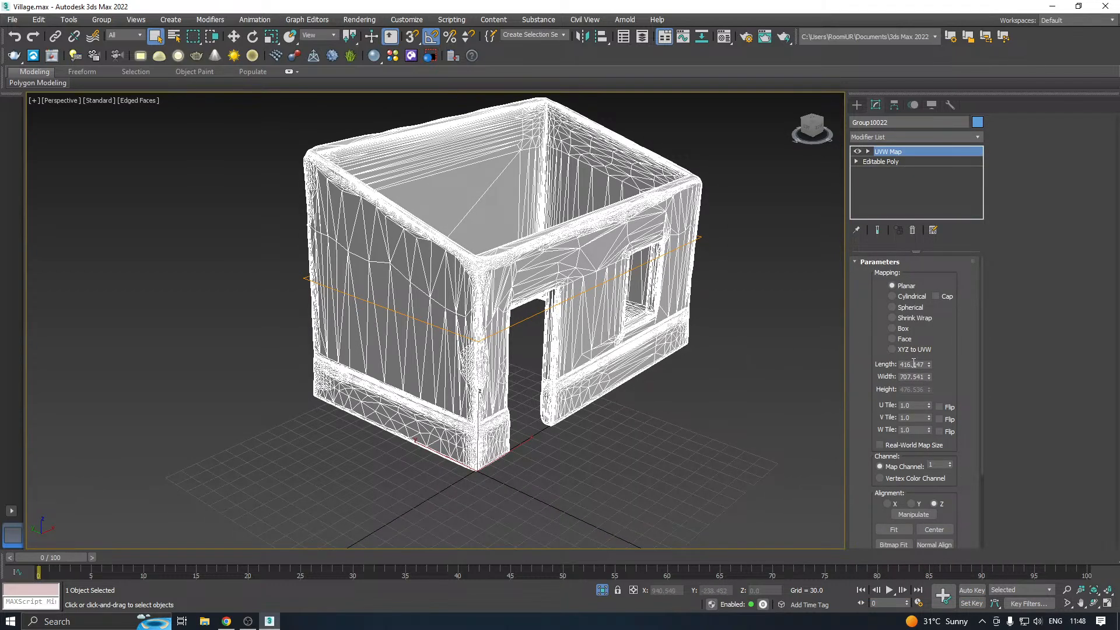
pyautogui.hotkey('ctrl', 'z')
pyautogui.hotkey('ctrl', 'z')
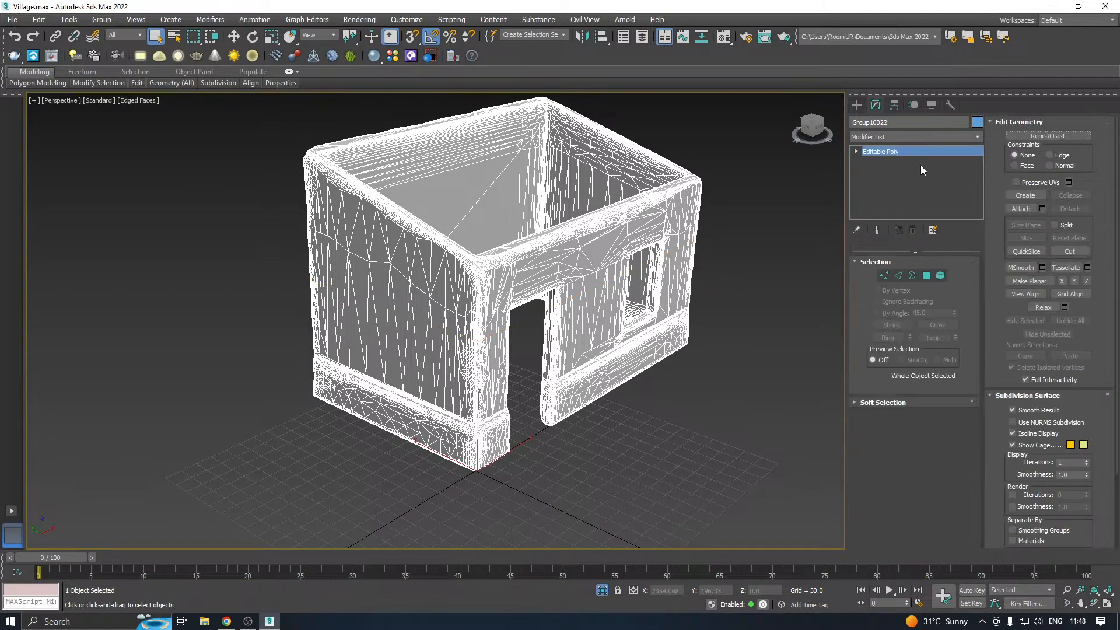
# Reopen the walls' UV editor, move the top rim's UV island above the texture tile and select the base strip's island
pyautogui.click(914, 505)
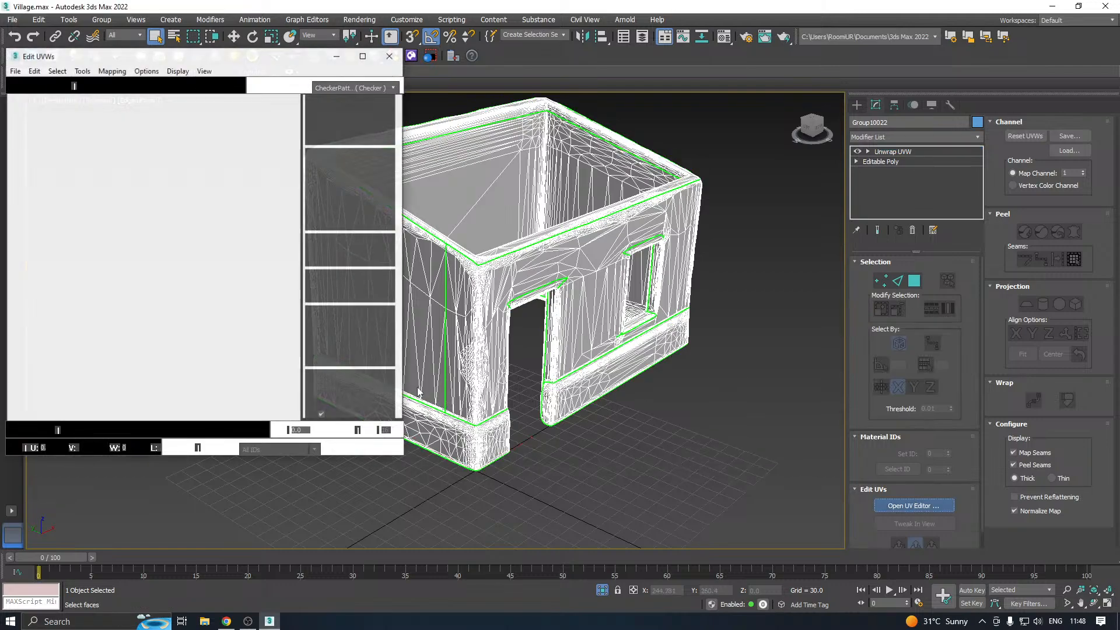
pyautogui.click(47, 430)
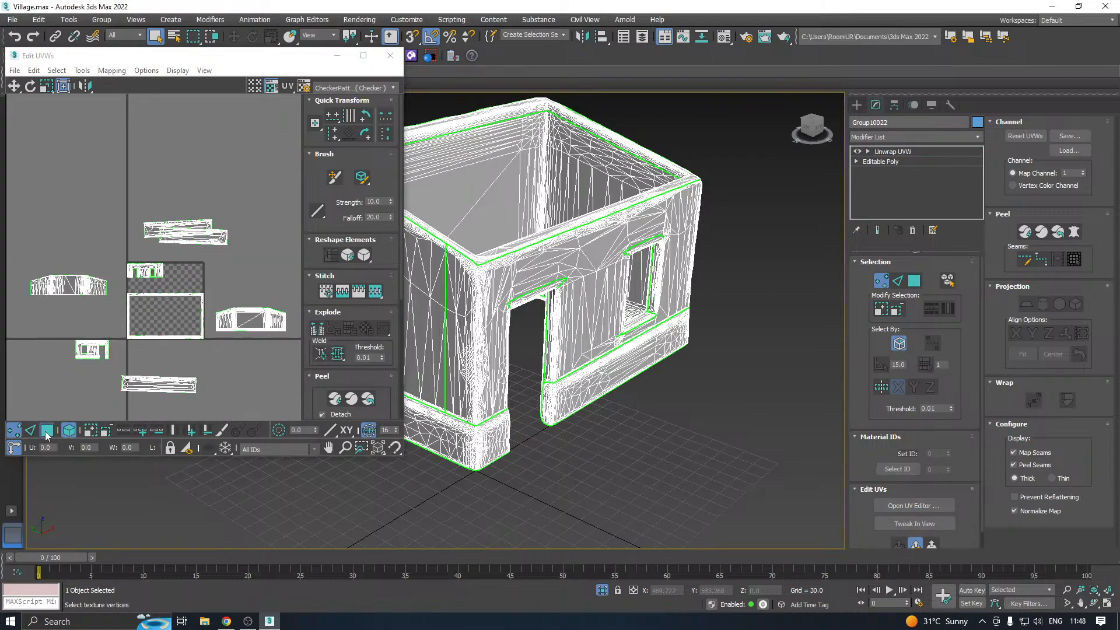
pyautogui.click(146, 270)
pyautogui.click(159, 384)
pyautogui.click(580, 395)
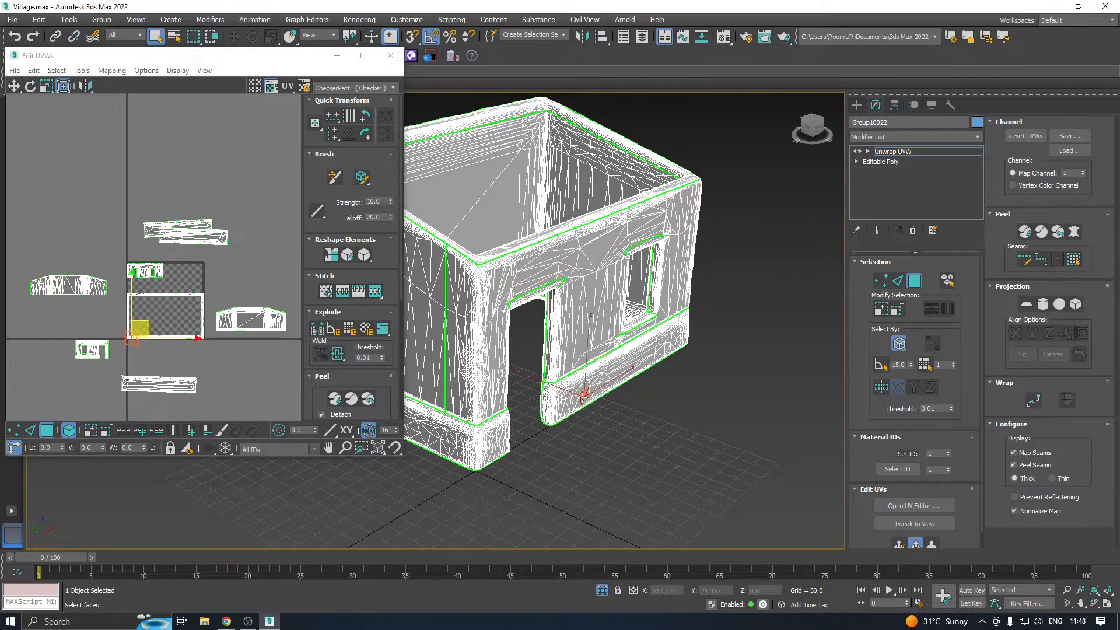
pyautogui.click(162, 295)
pyautogui.moveTo(174, 310); pyautogui.dragTo(174, 244)
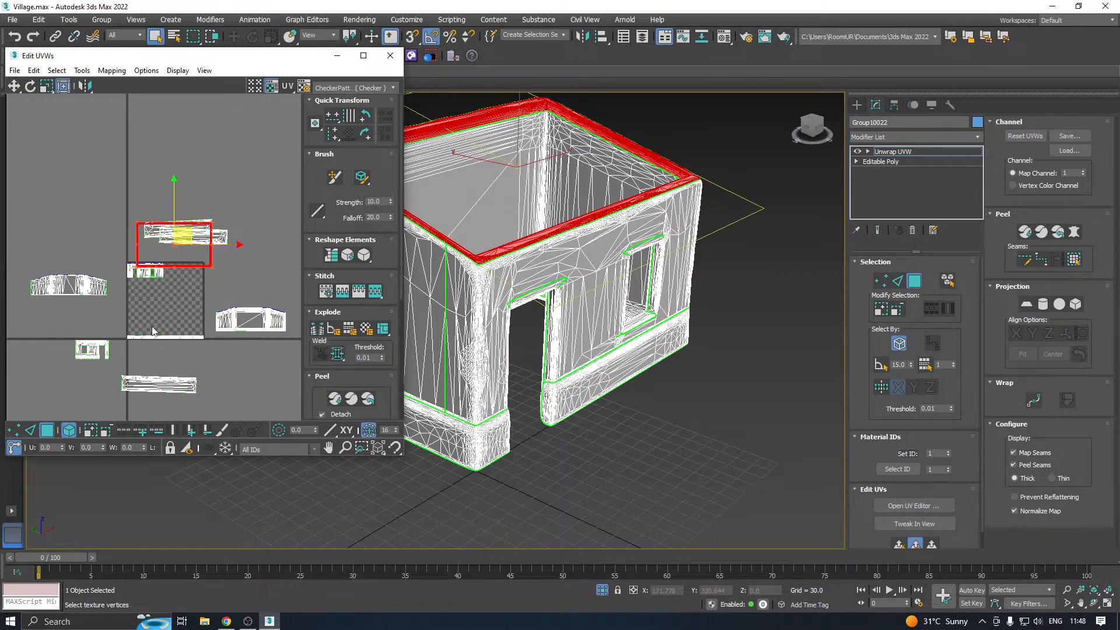
pyautogui.moveTo(152, 320); pyautogui.dragTo(175, 351)
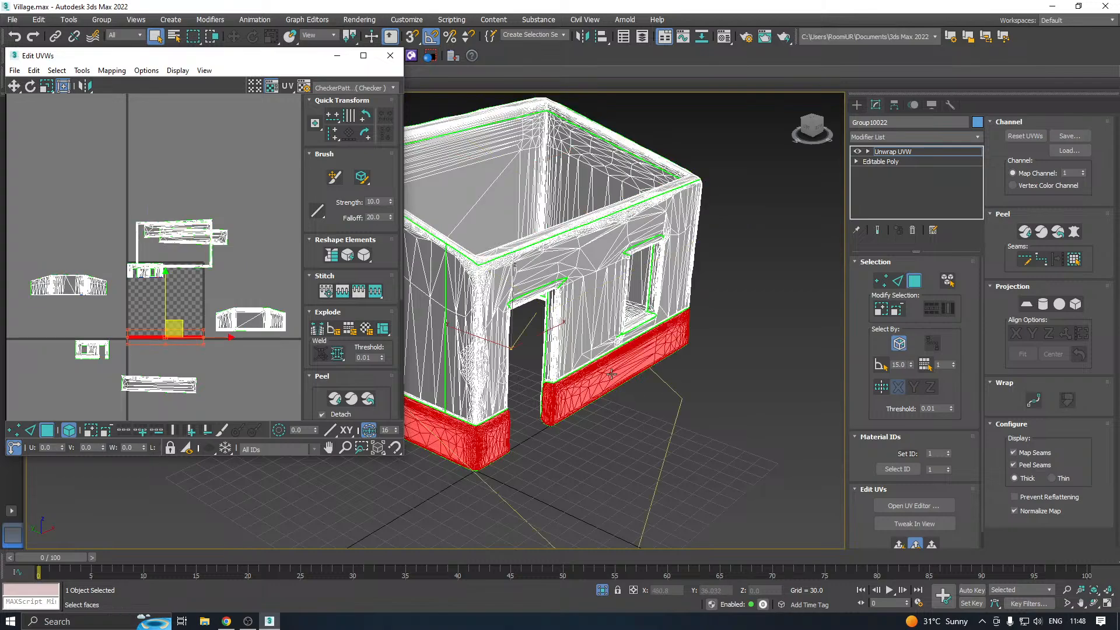
# Close the UV editor and collapse the walls' Unwrap UVW modifier into the editable poly
pyautogui.keyDown('alt'); pyautogui.moveTo(612, 374); pyautogui.dragTo(525, 344, button='middle'); pyautogui.keyUp('alt')
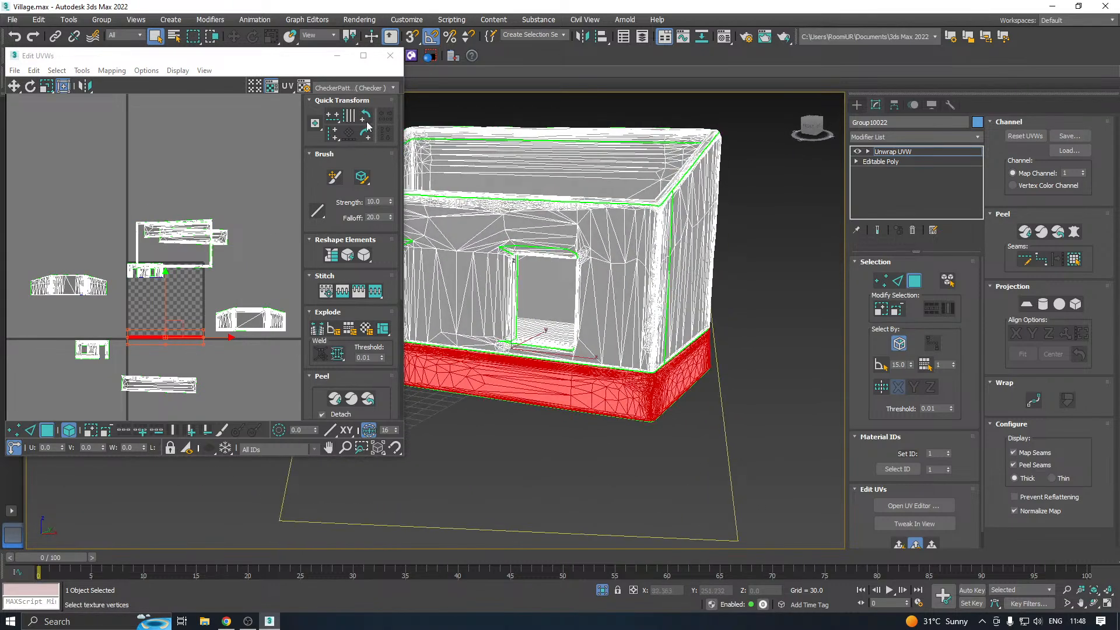
pyautogui.click(390, 56)
pyautogui.rightClick(903, 153)
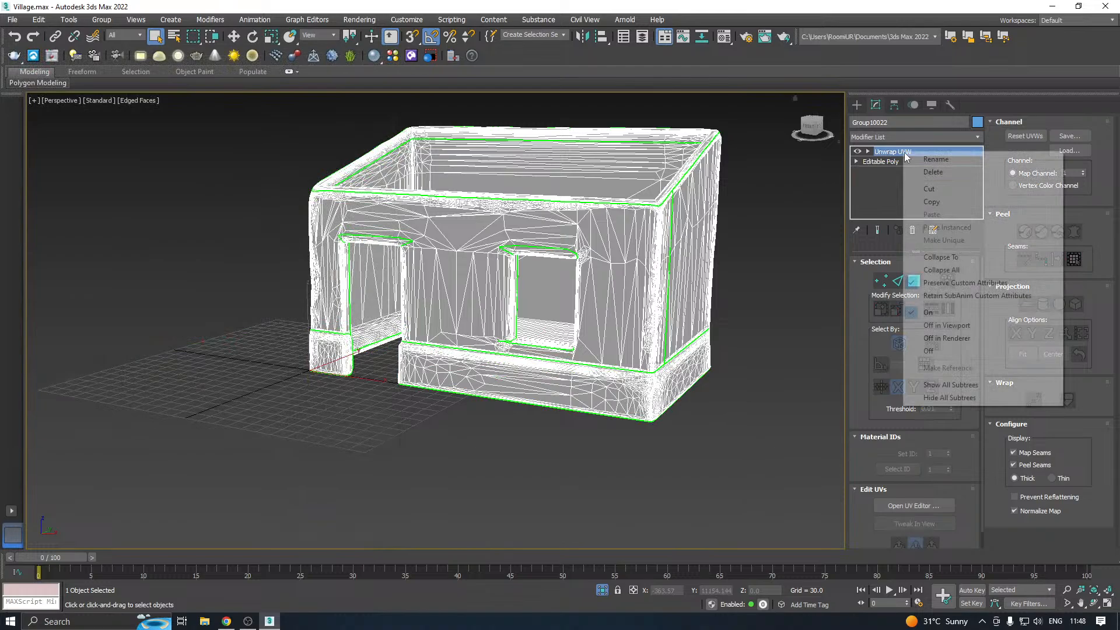
pyautogui.click(950, 270)
pyautogui.click(926, 276)
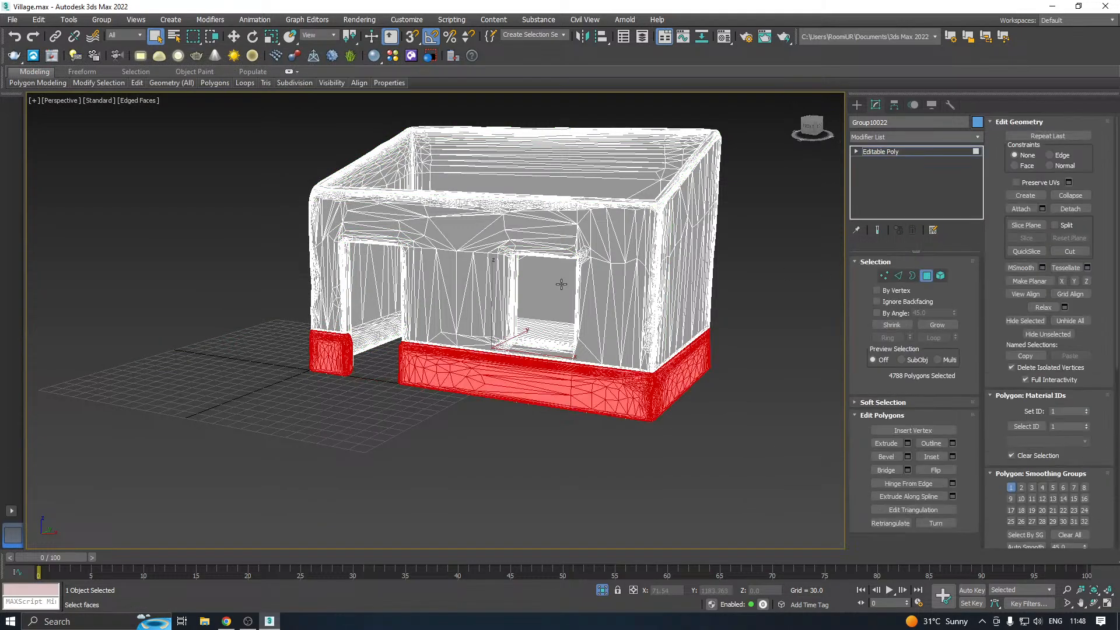
# Assign the C3 material to the selected base strip polygons of the walls
pyautogui.keyDown('alt'); pyautogui.moveTo(561, 284); pyautogui.dragTo(614, 294, button='middle'); pyautogui.keyUp('alt')
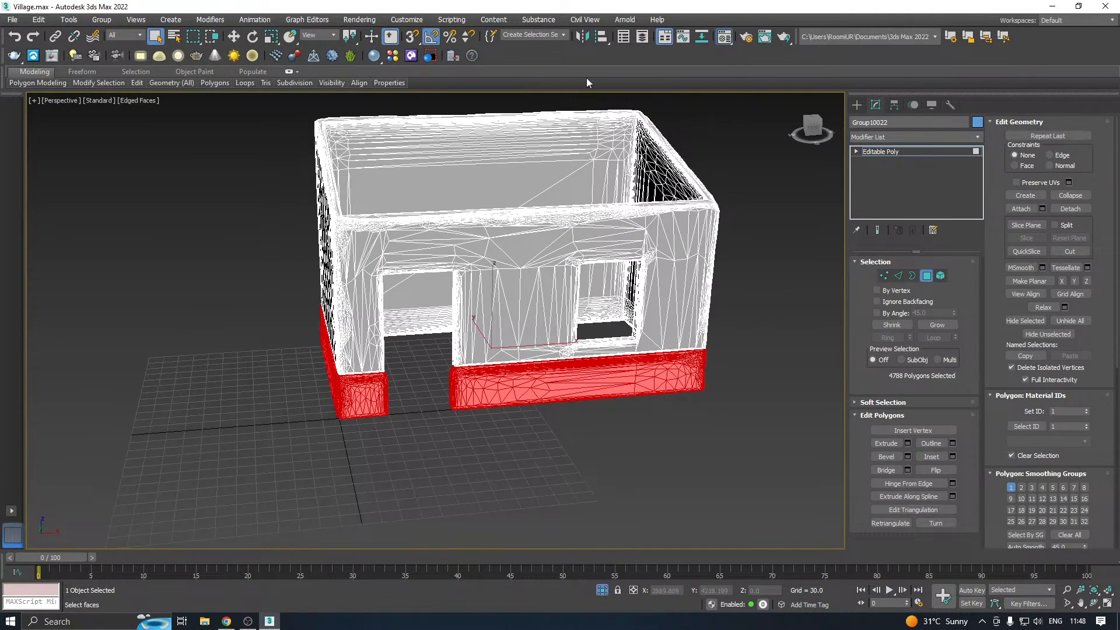
pyautogui.click(729, 39)
pyautogui.click(227, 113)
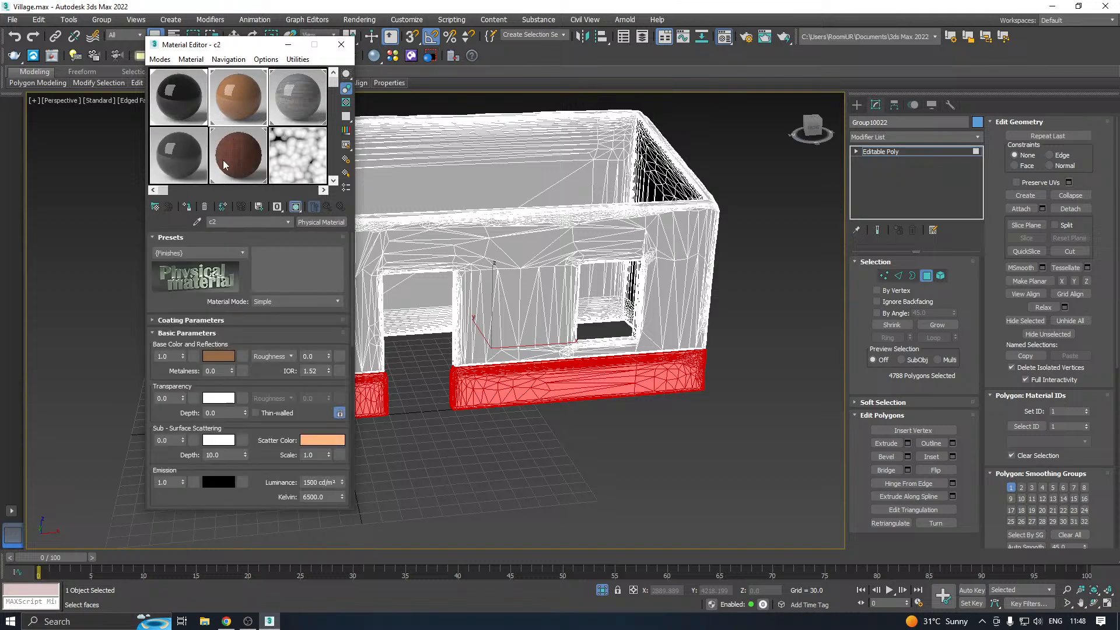
pyautogui.click(289, 102)
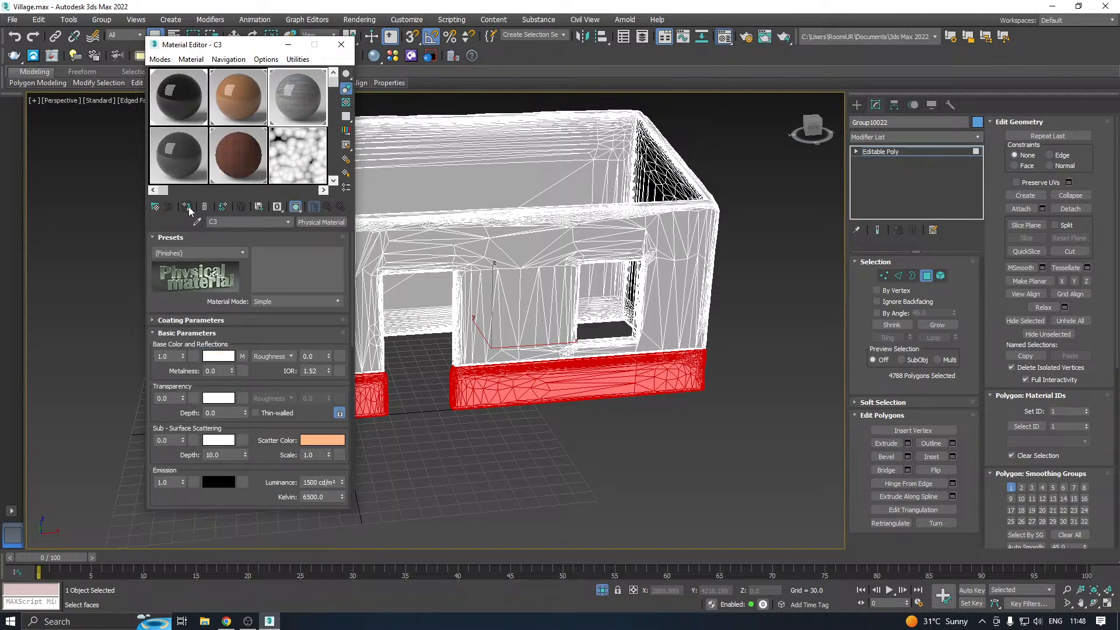
pyautogui.click(188, 209)
pyautogui.click(341, 45)
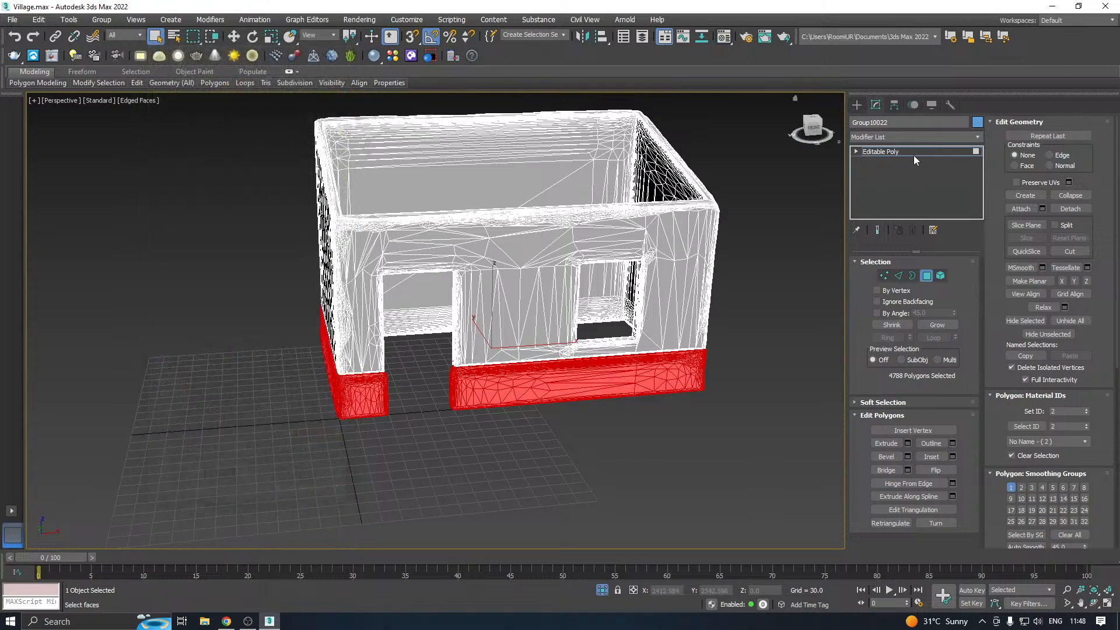
# Leave polygon editing, reselect the whole wall object and add a UVW Map modifier with Box mapping
pyautogui.click(866, 152)
pyautogui.keyDown('alt'); pyautogui.moveTo(542, 256); pyautogui.dragTo(607, 266, button='middle'); pyautogui.keyUp('alt')
pyautogui.click(673, 424)
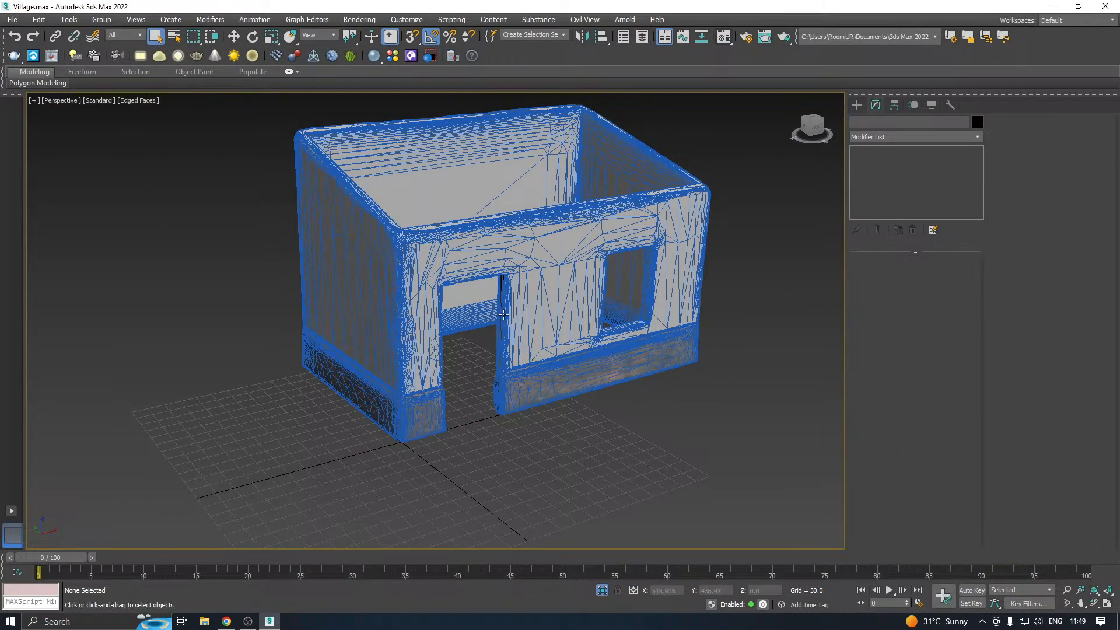
pyautogui.click(502, 318)
pyautogui.click(971, 137)
pyautogui.scroll(-10, 965, 341)
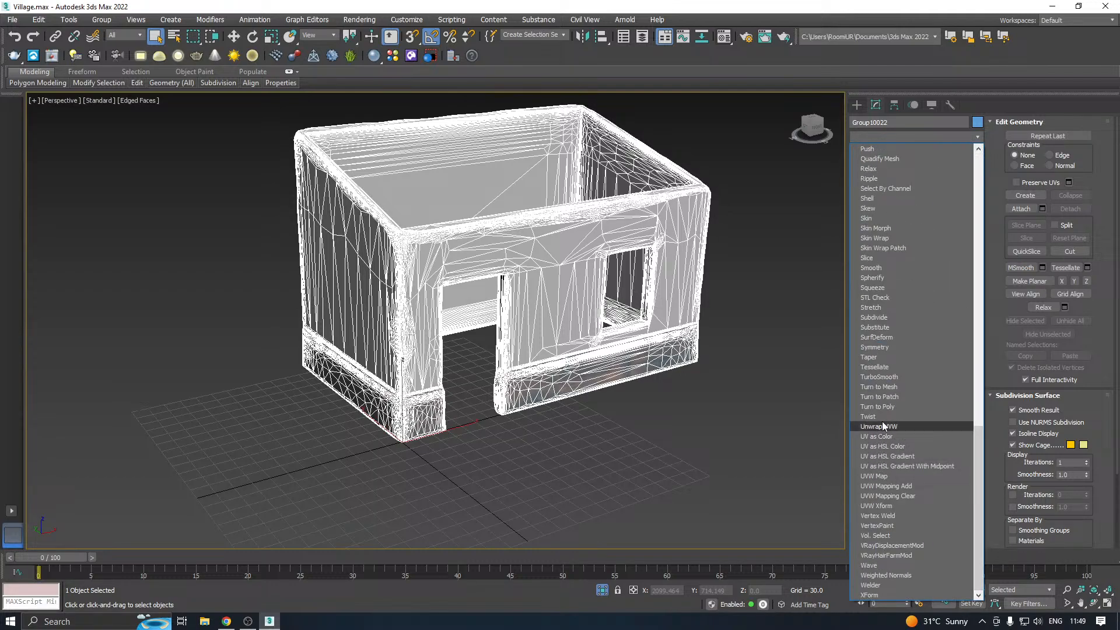
pyautogui.click(894, 475)
pyautogui.scroll(3, 437, 328)
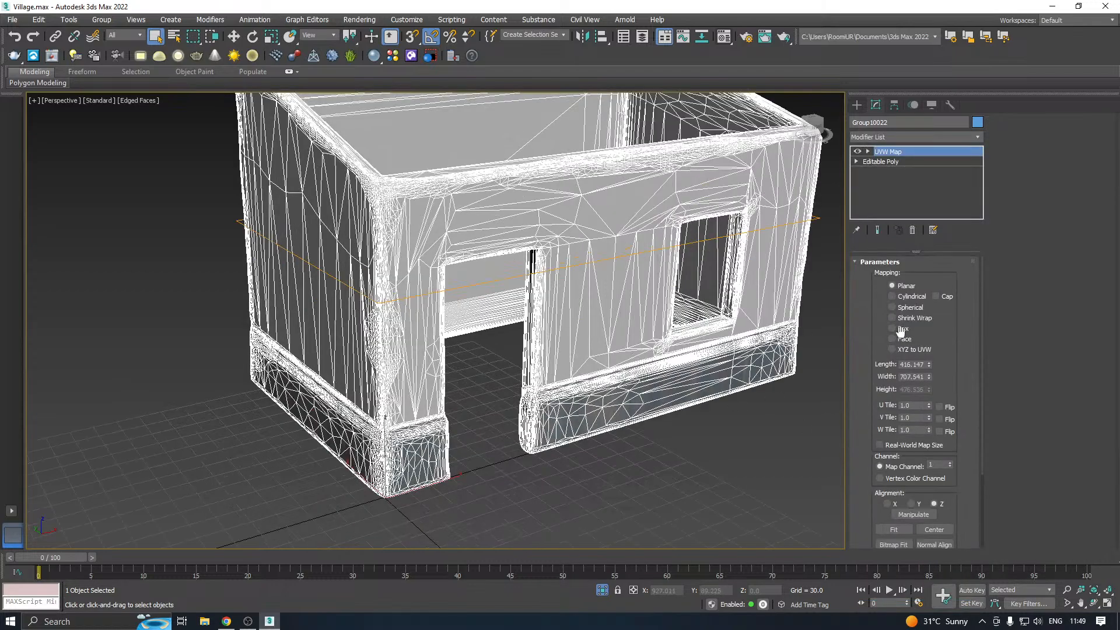
pyautogui.click(893, 328)
pyautogui.click(895, 318)
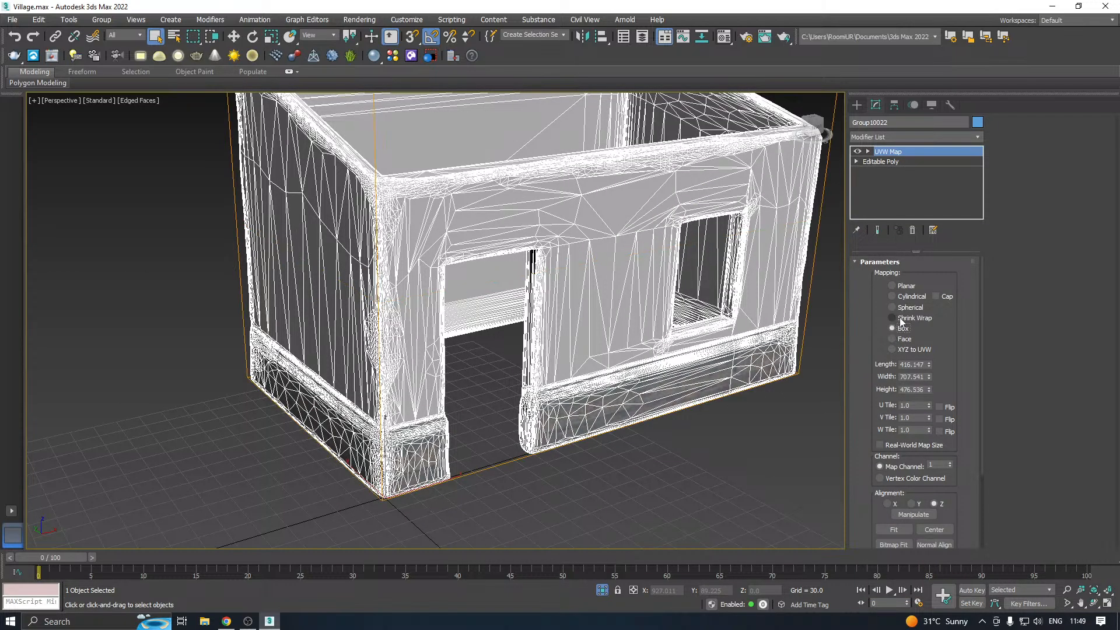
pyautogui.click(893, 328)
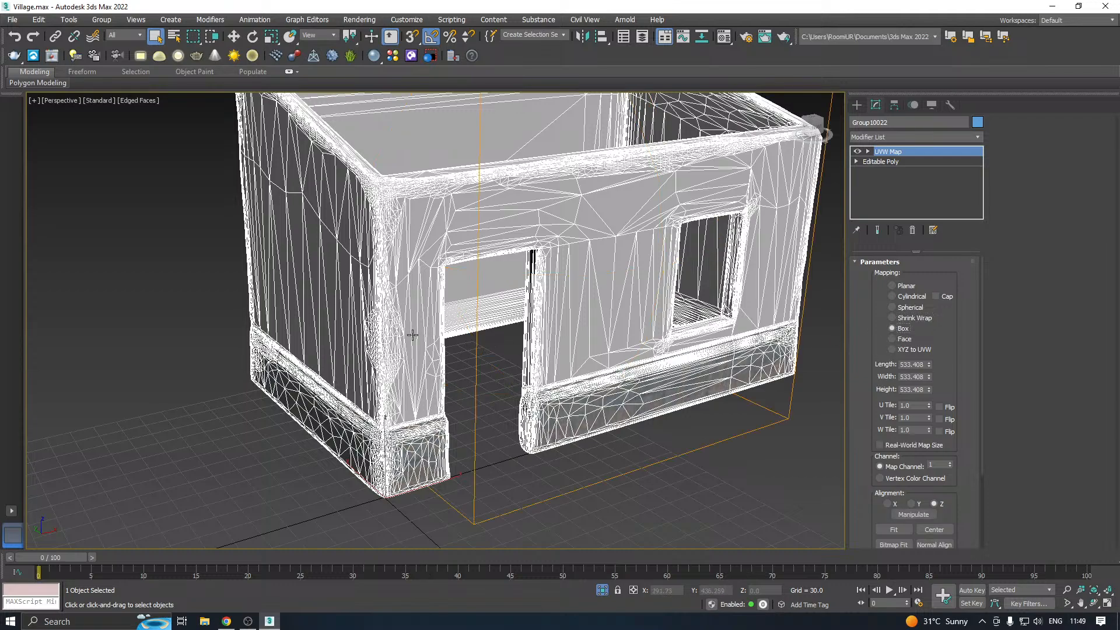
# Collapse the UVW Map modifier into the walls' editable poly and add an Unwrap UVW modifier
pyautogui.scroll(-3, 412, 334)
pyautogui.rightClick(894, 165)
pyautogui.click(921, 283)
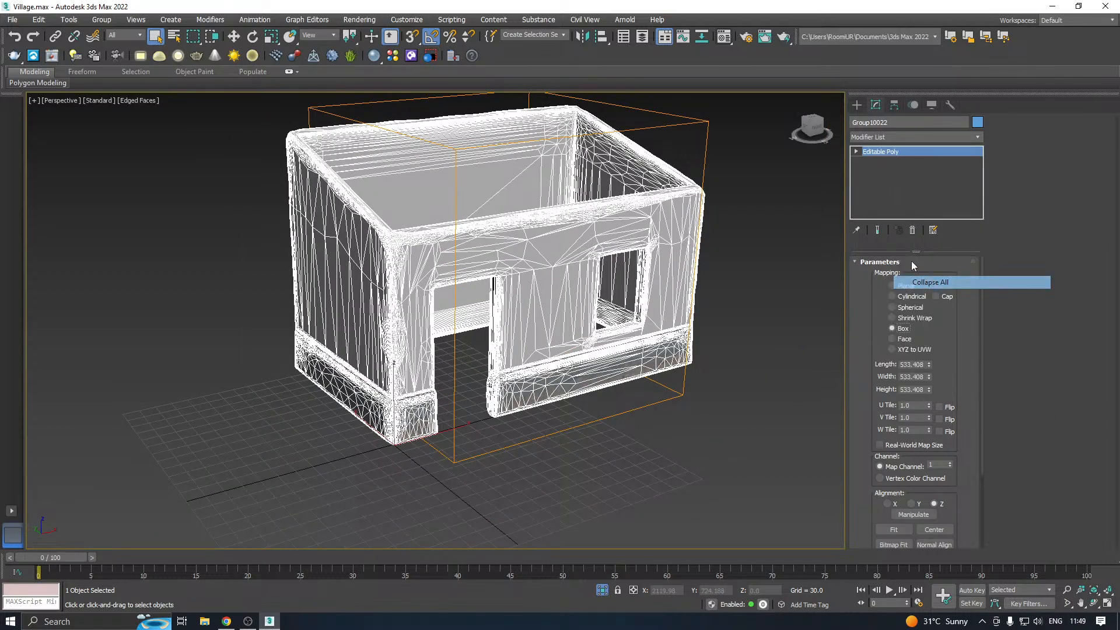
pyautogui.click(978, 136)
pyautogui.moveTo(981, 166); pyautogui.dragTo(972, 436)
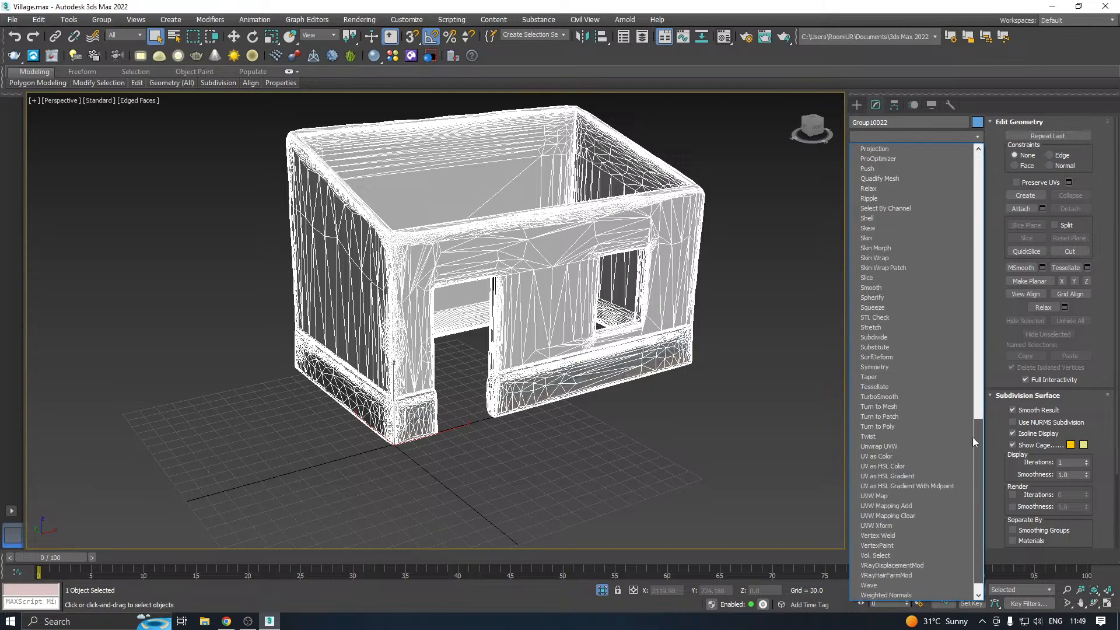
pyautogui.click(909, 421)
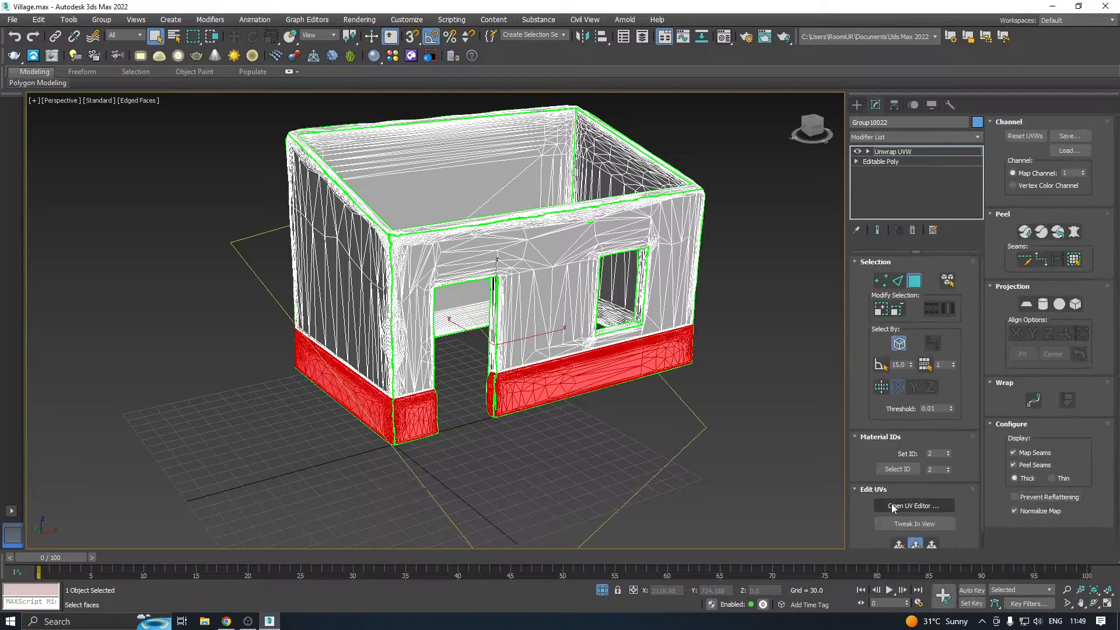
# Examine the walls' box-mapped UVs in the UV editor, then close it and leave face selection
pyautogui.click(891, 505)
pyautogui.scroll(-3, 187, 311)
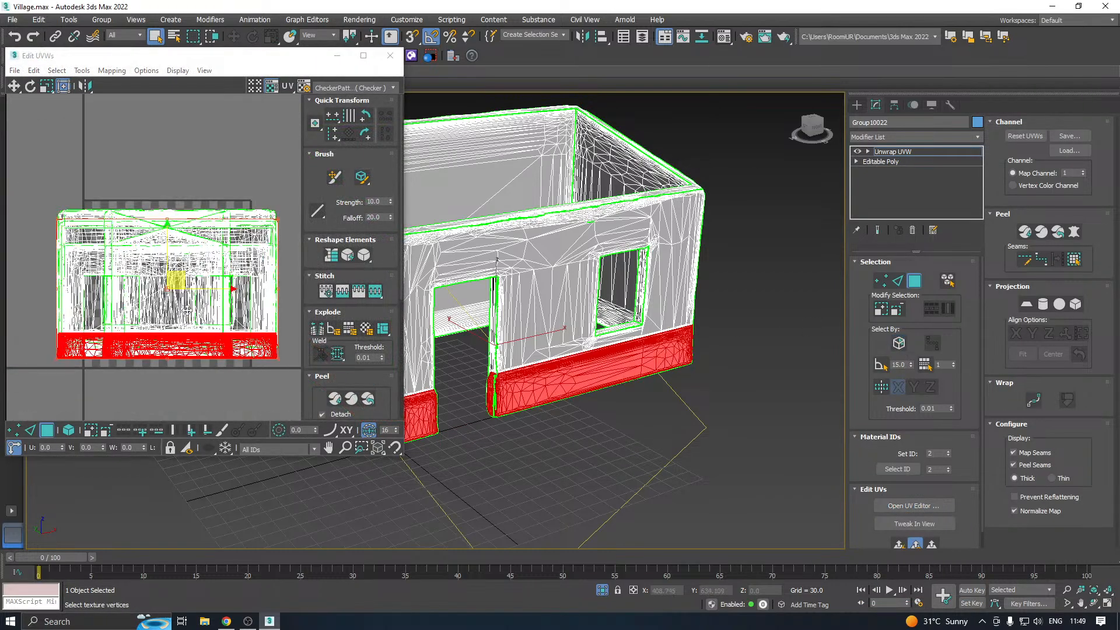
pyautogui.click(246, 192)
pyautogui.click(370, 89)
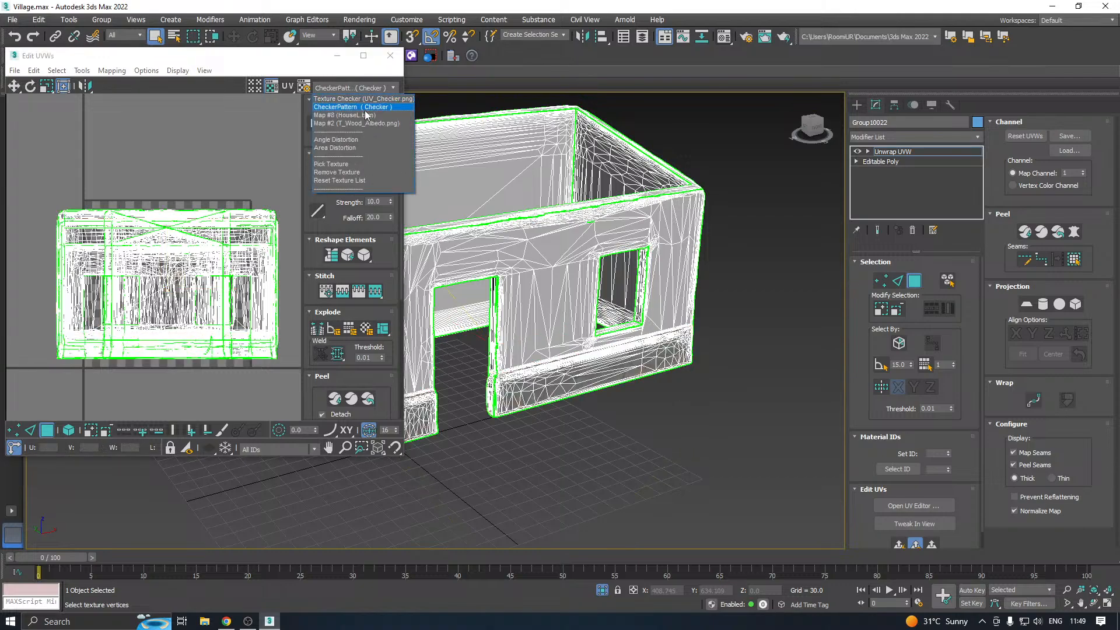
pyautogui.click(365, 109)
pyautogui.moveTo(543, 239); pyautogui.dragTo(589, 203, button='middle')
pyautogui.click(391, 55)
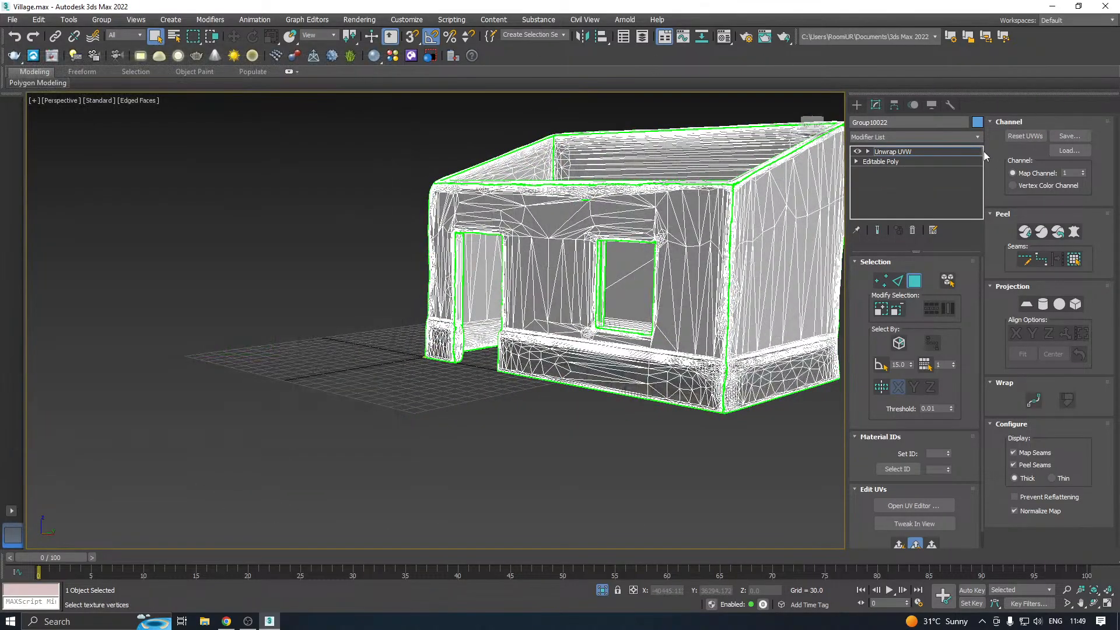
pyautogui.click(919, 155)
pyautogui.keyDown('alt'); pyautogui.moveTo(584, 96); pyautogui.dragTo(533, 193, button='middle'); pyautogui.keyUp('alt')
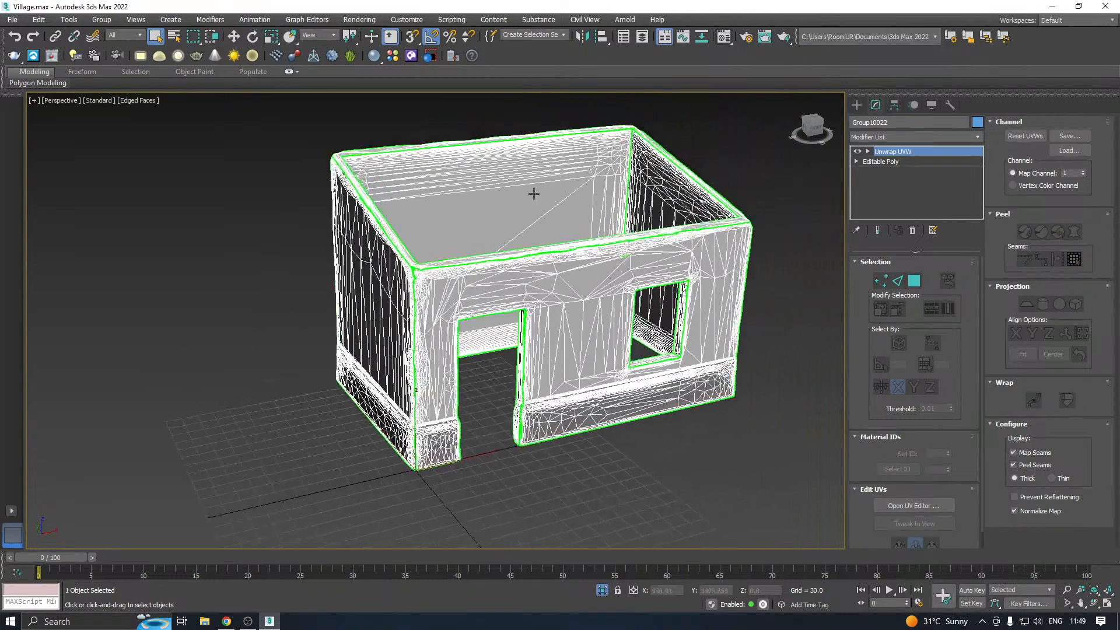
# Preview the c2 material in the Material Editor and add a Bitmap map to its Base Color
pyautogui.press('w')
pyautogui.click(721, 41)
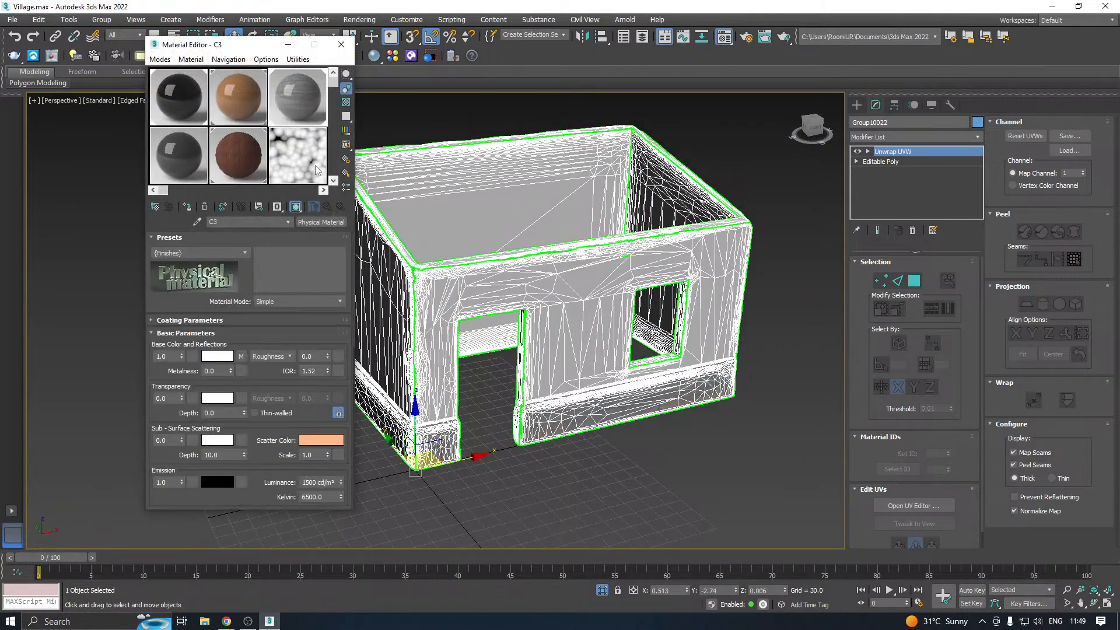
pyautogui.click(234, 103)
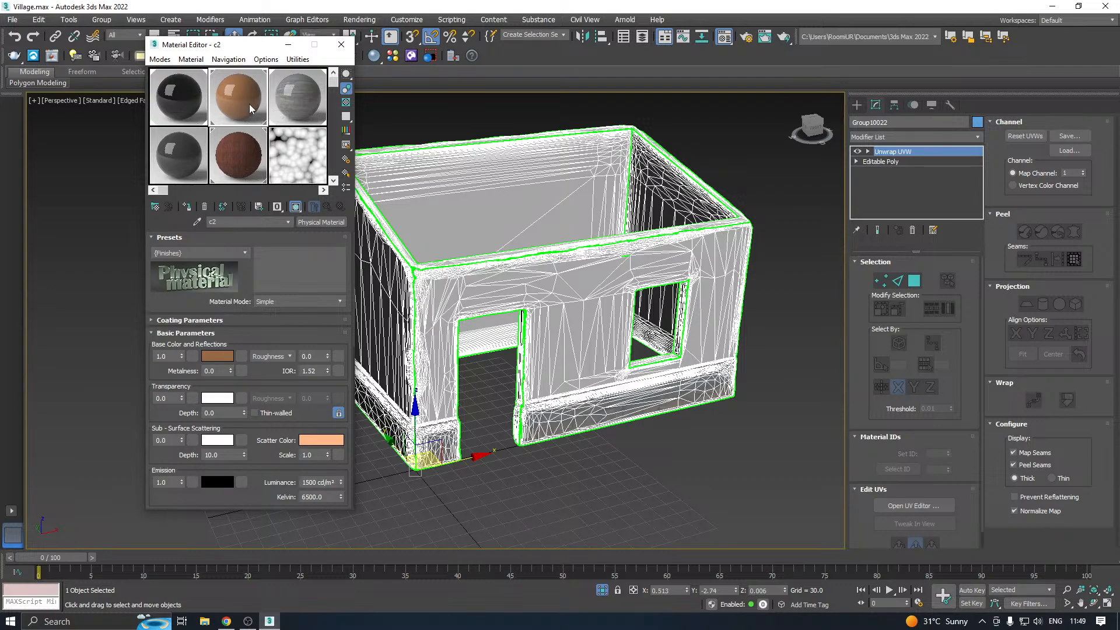
pyautogui.doubleClick(247, 102)
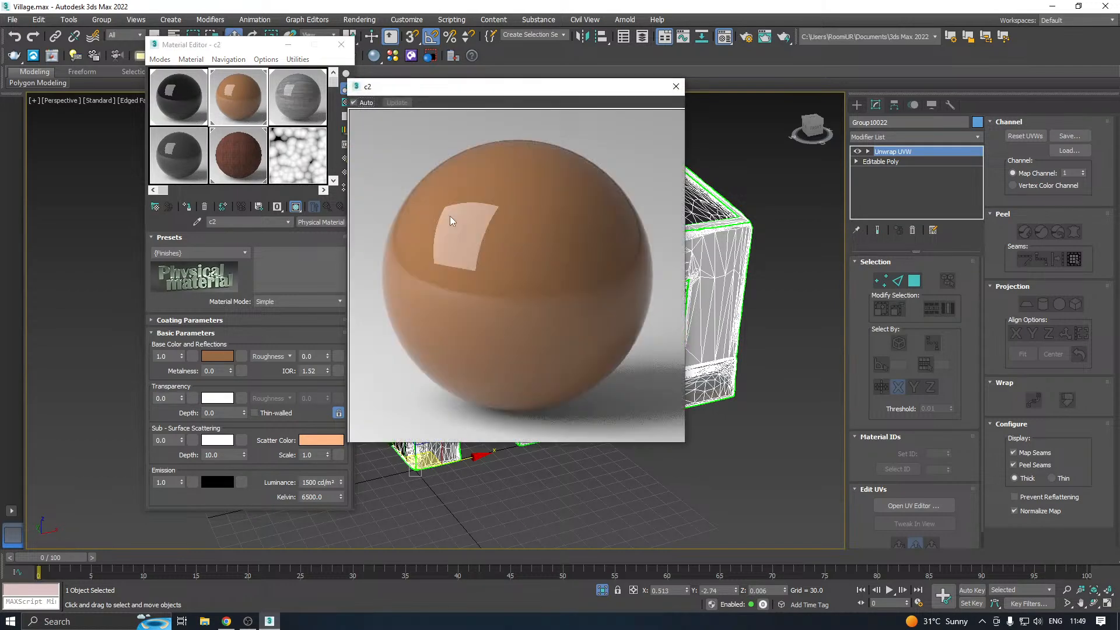
pyautogui.click(676, 87)
pyautogui.scroll(-10, 266, 386)
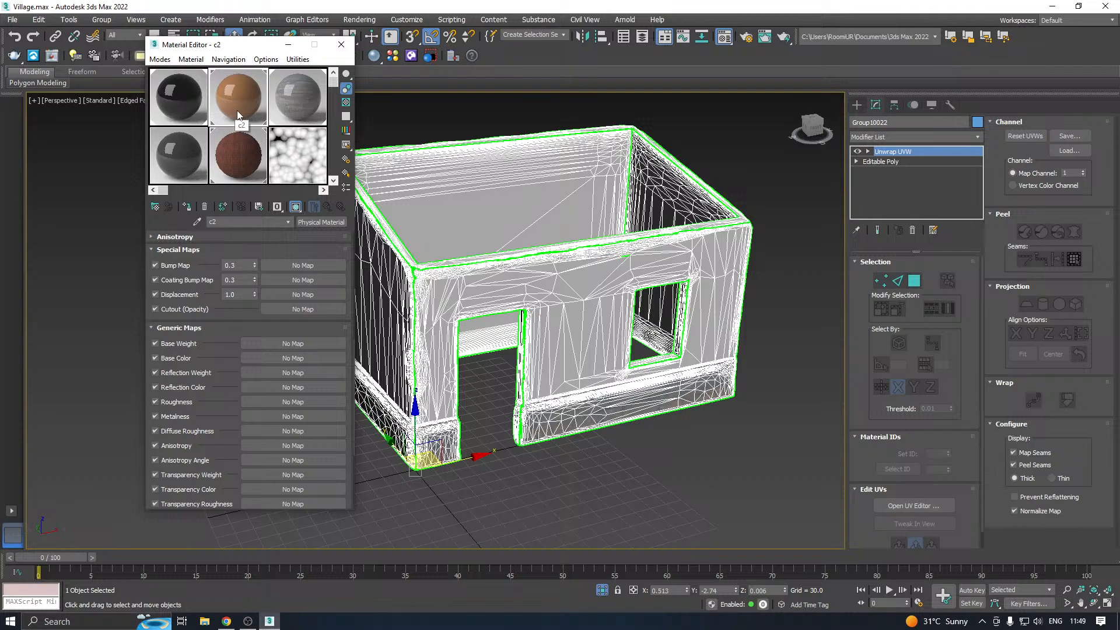
pyautogui.click(256, 358)
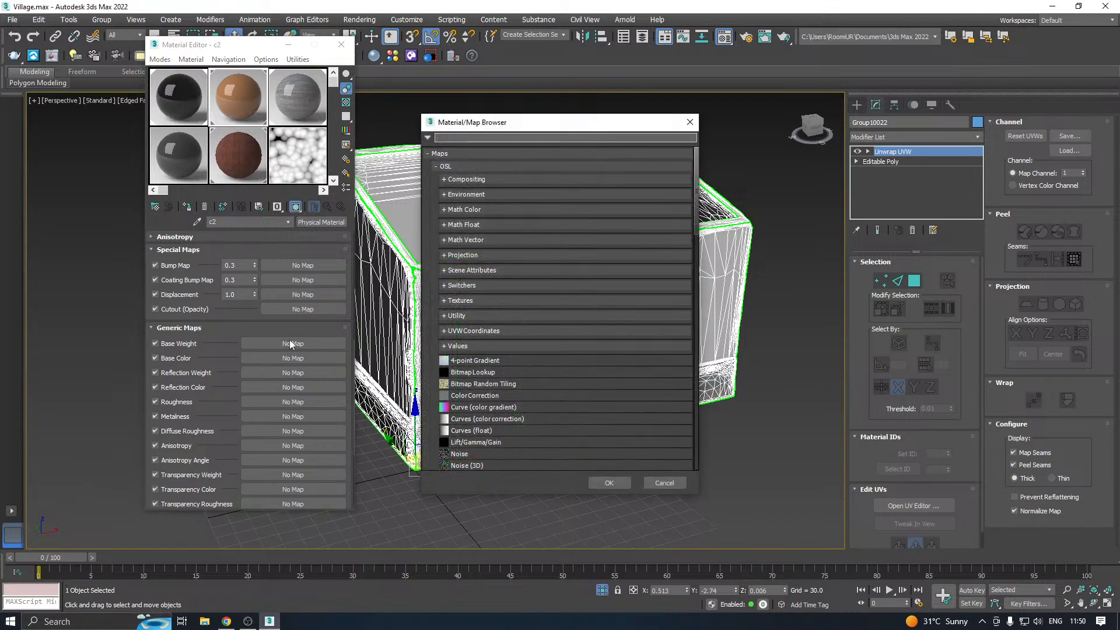
pyautogui.scroll(-6, 477, 373)
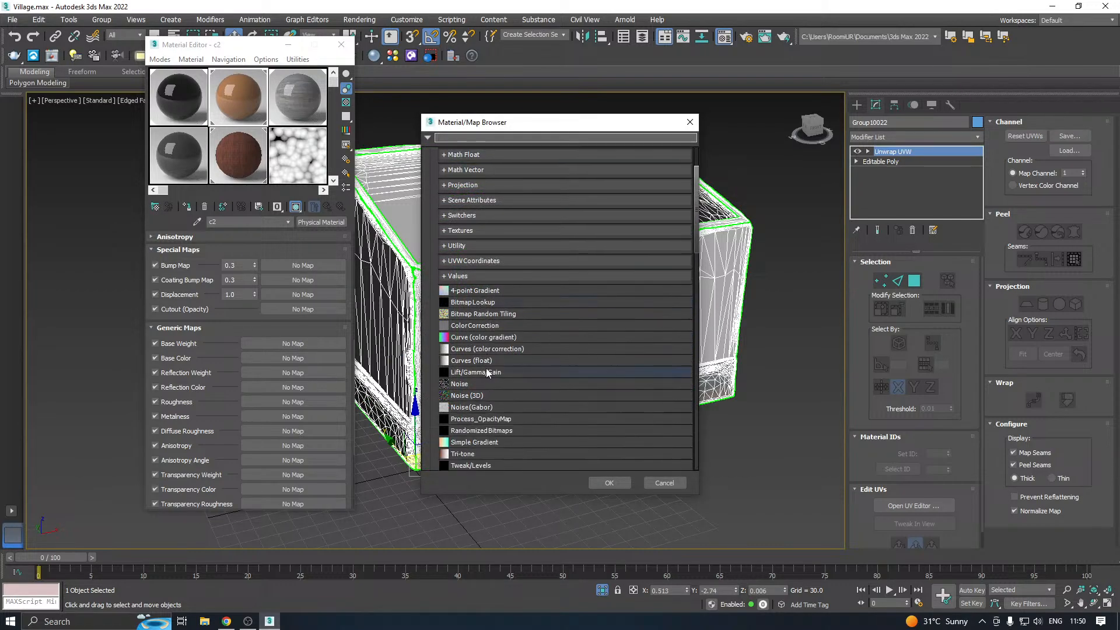
pyautogui.doubleClick(478, 382)
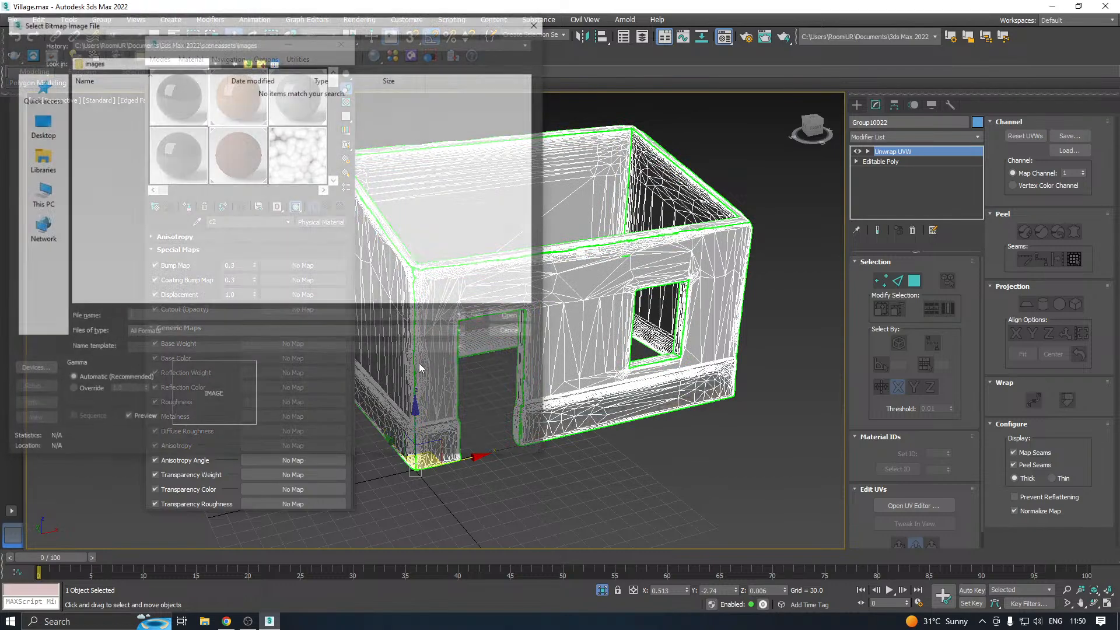
# Load T_Brick_Albedo.png from the desktop's New folder (23)\Textures\T_Brick as the base color bitmap
pyautogui.click(35, 133)
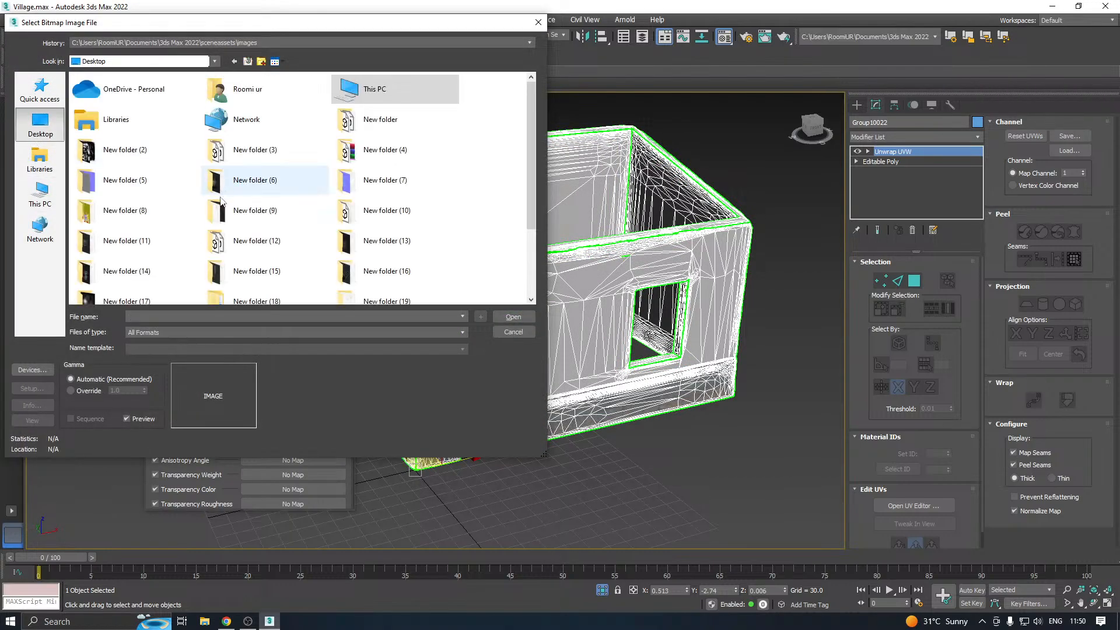
pyautogui.scroll(-3, 268, 222)
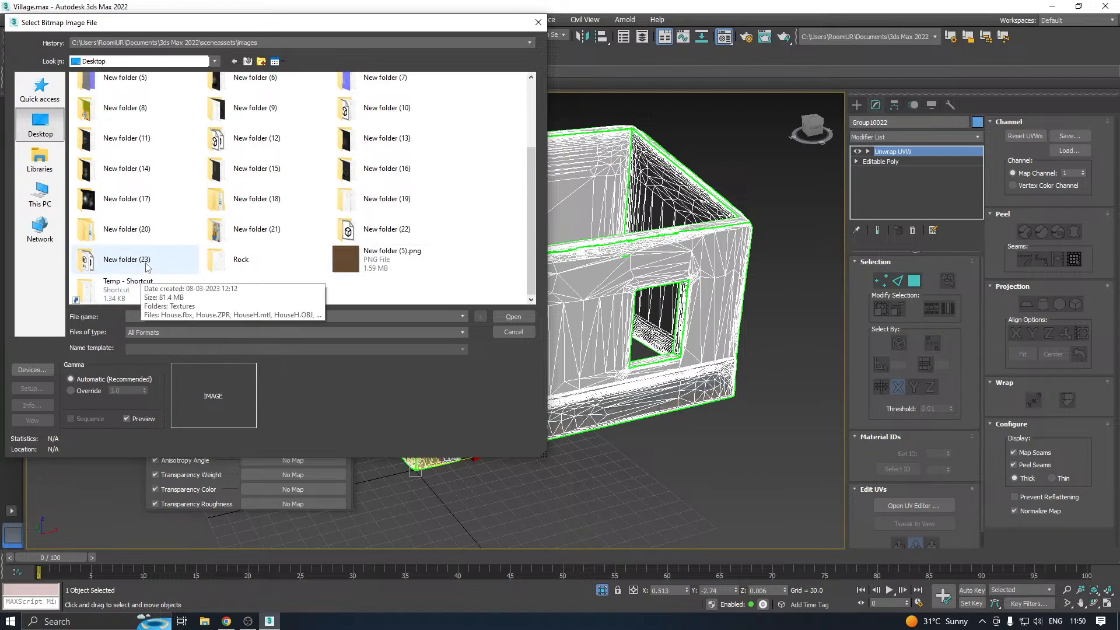
pyautogui.doubleClick(147, 267)
pyautogui.doubleClick(96, 92)
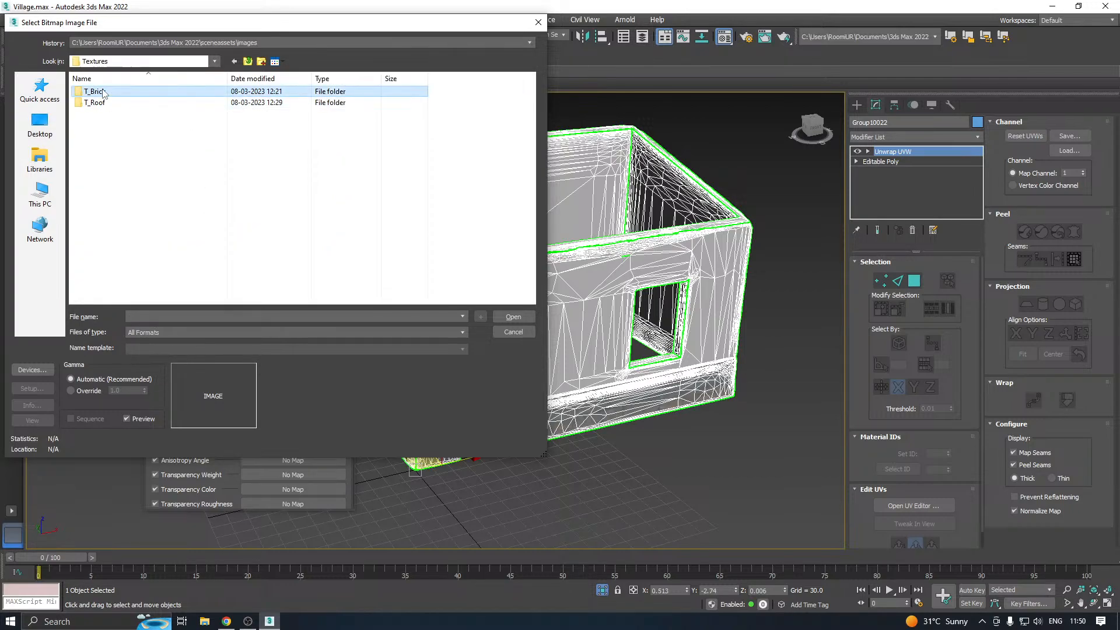
pyautogui.doubleClick(98, 92)
pyautogui.doubleClick(103, 110)
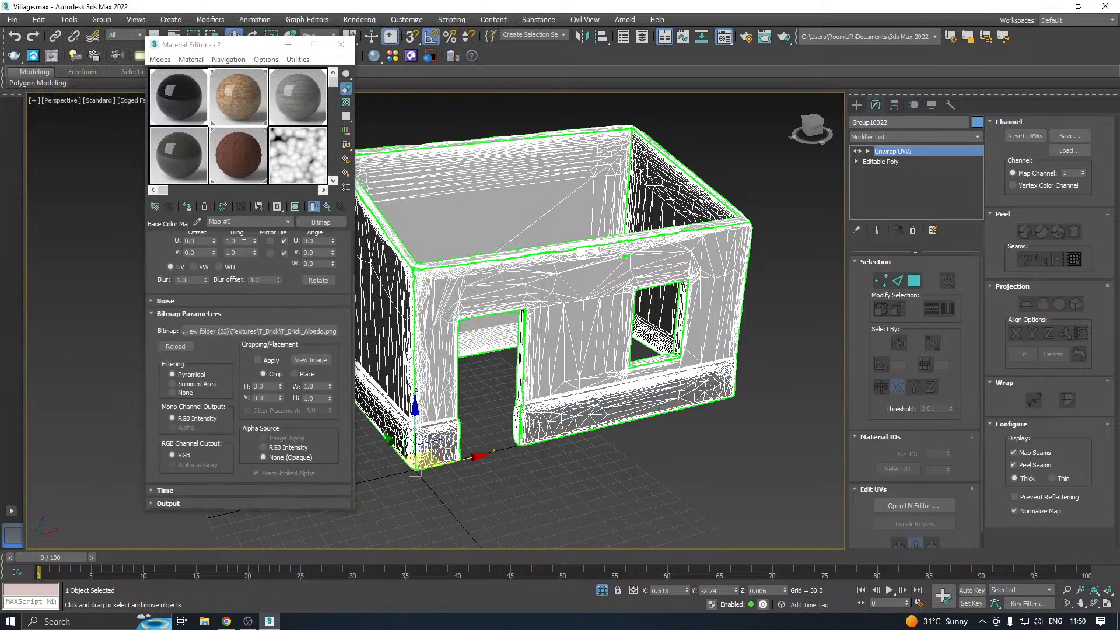
# Assign the brick material c2 to the walls, turn off Edged Faces and check the texture at the house corner
pyautogui.moveTo(572, 262); pyautogui.dragTo(622, 281, button='middle')
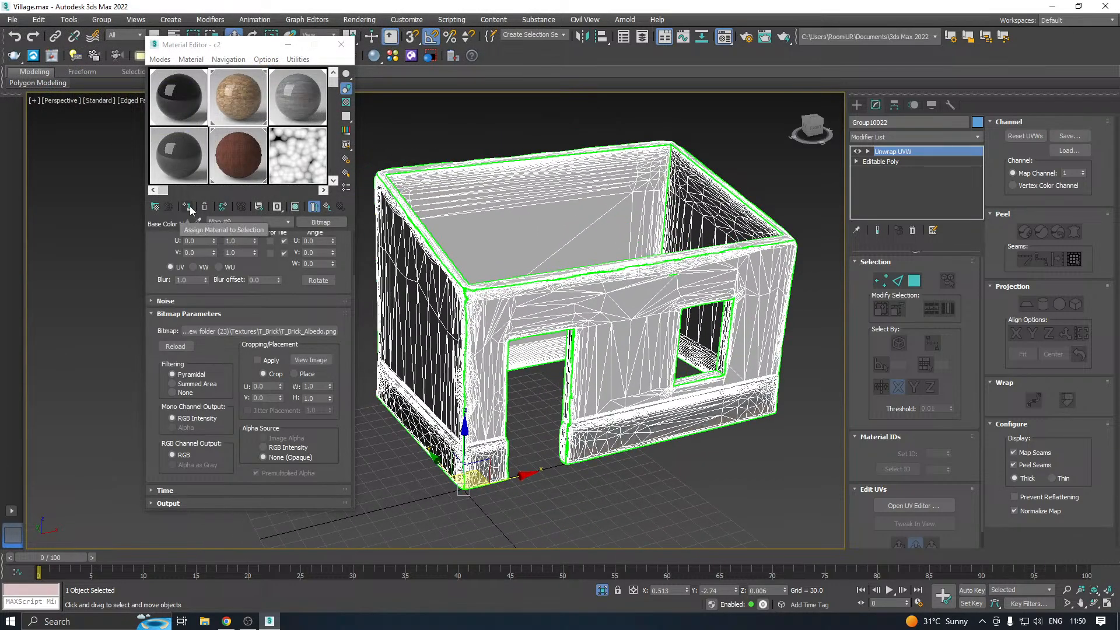
pyautogui.click(191, 208)
pyautogui.click(128, 99)
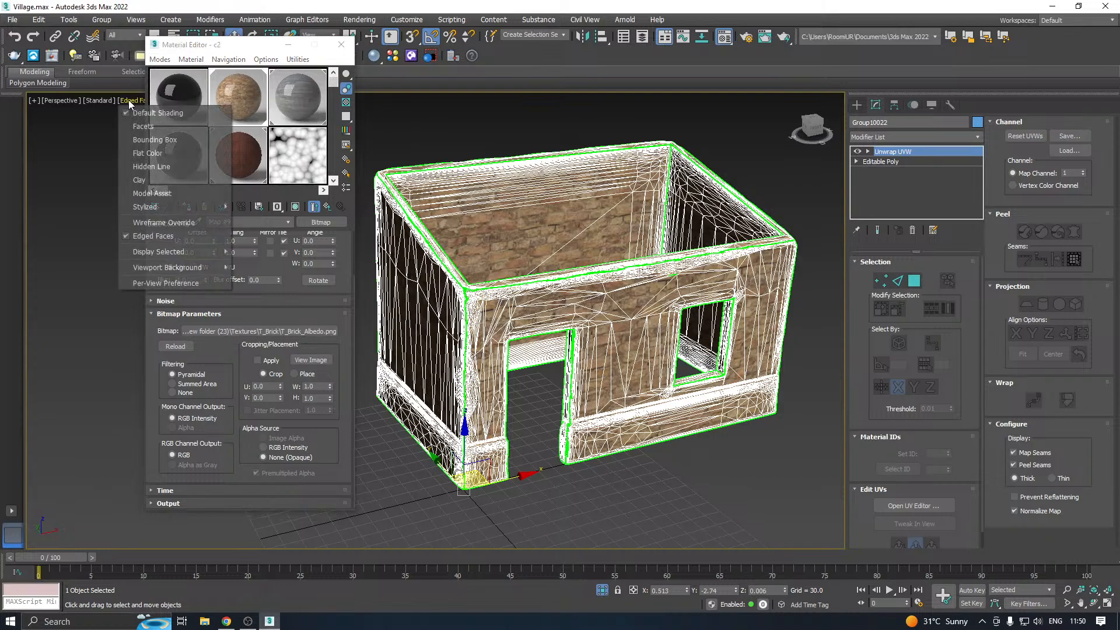
pyautogui.click(192, 234)
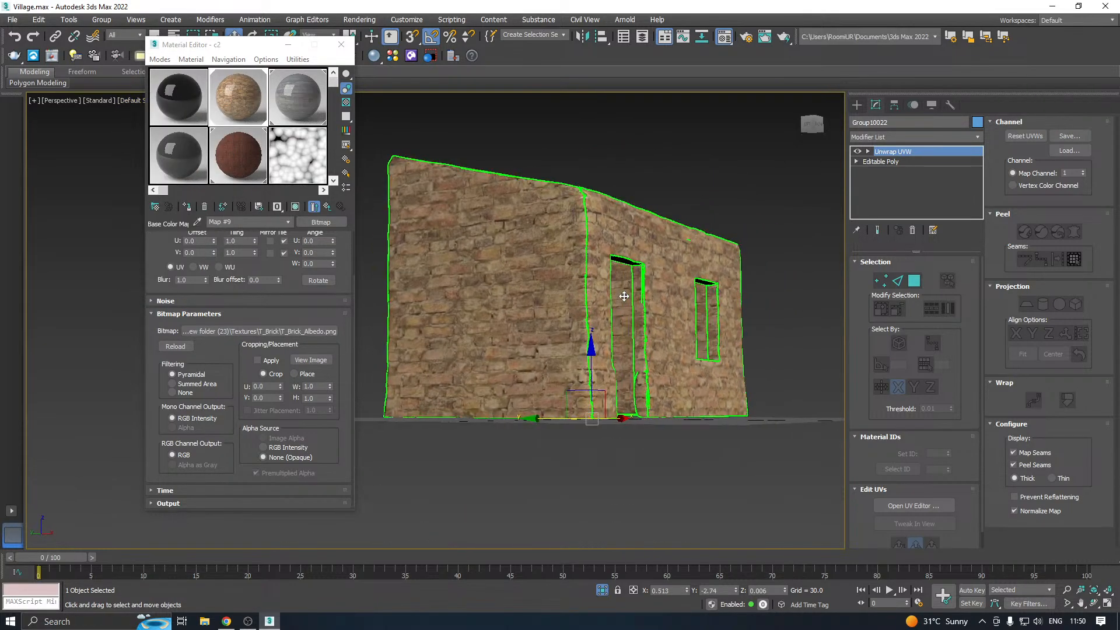
pyautogui.keyDown('alt'); pyautogui.moveTo(592, 315); pyautogui.dragTo(507, 263, button='middle'); pyautogui.keyUp('alt')
pyautogui.scroll(8, 494, 254)
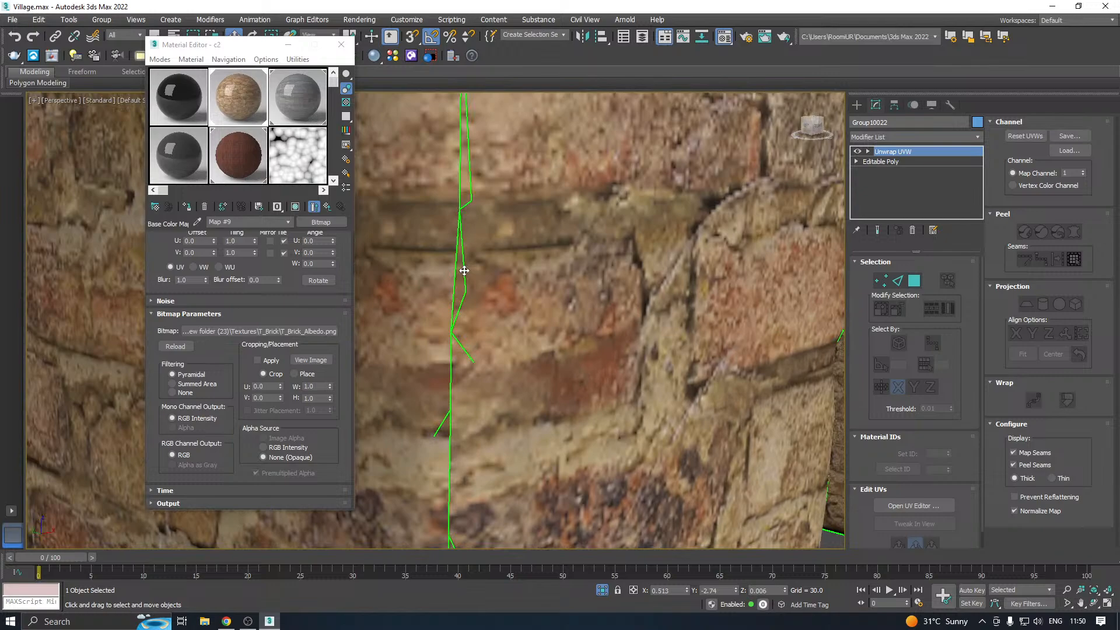
pyautogui.scroll(-10, 464, 270)
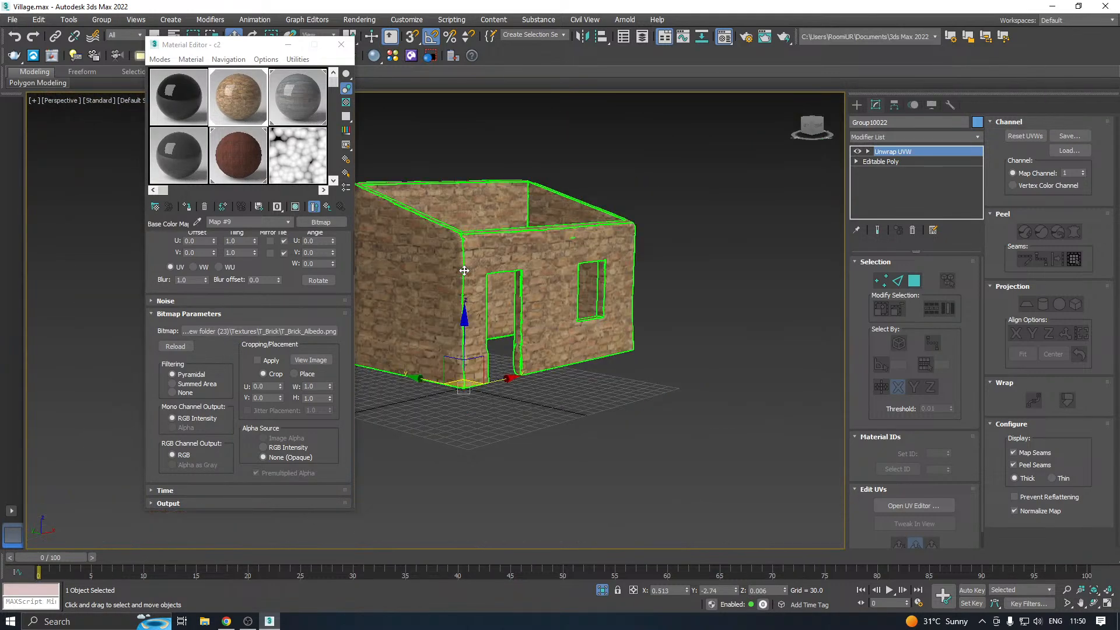
# Undo the brick material assignment on the walls and close the Material Editor
pyautogui.hotkey('ctrl', 'z')
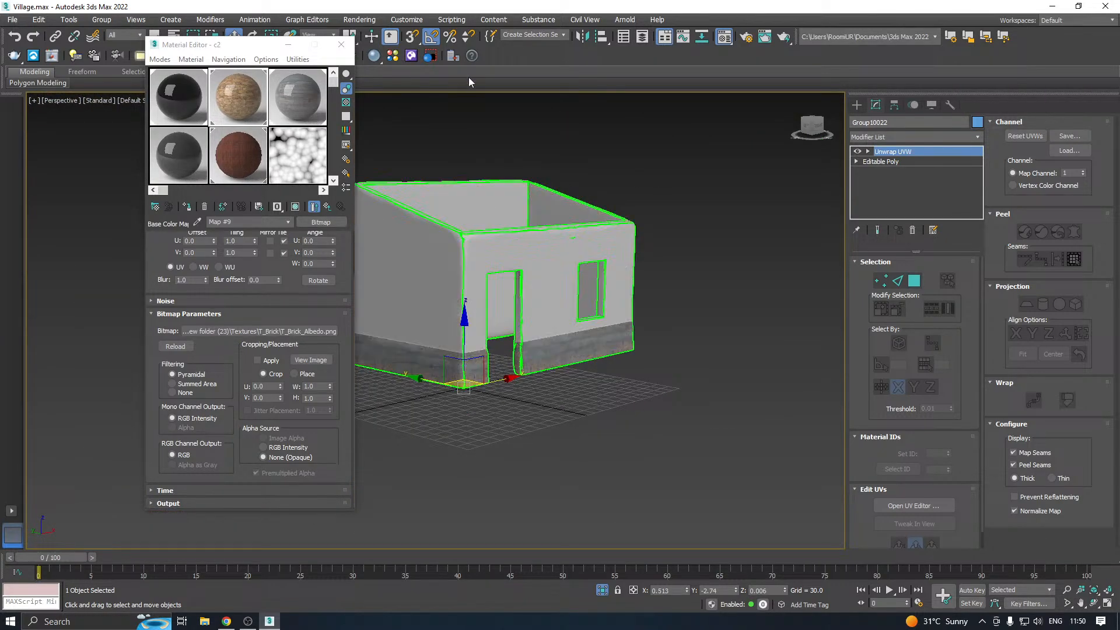
pyautogui.click(327, 207)
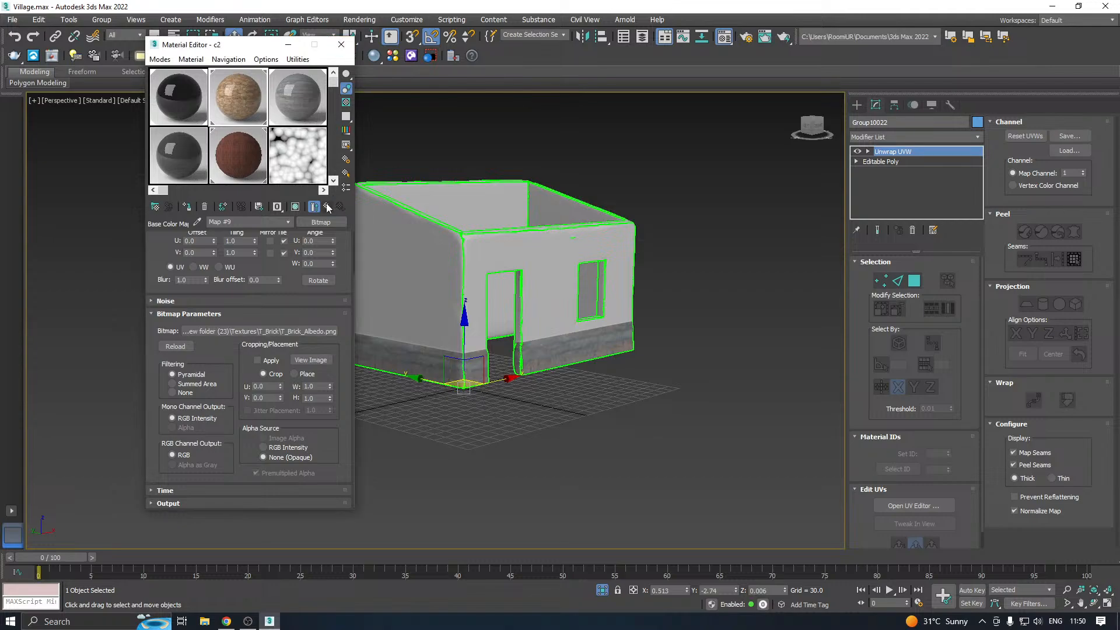
pyautogui.click(338, 47)
pyautogui.keyDown('alt'); pyautogui.moveTo(429, 155); pyautogui.dragTo(513, 224, button='middle'); pyautogui.keyUp('alt')
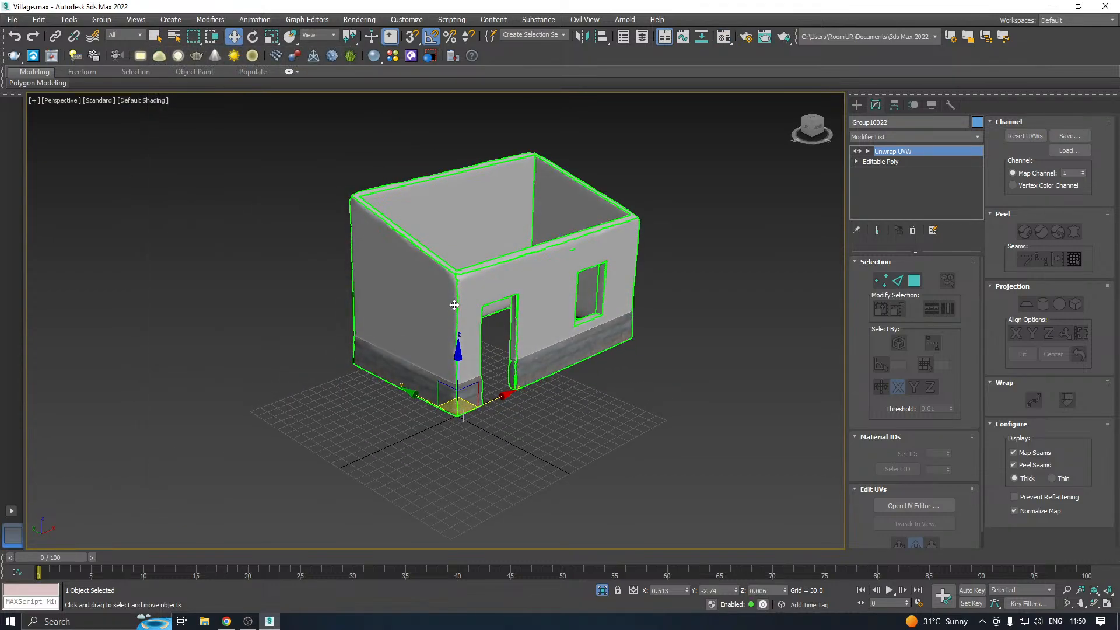
# Open the walls' UVs in the UV editor and turn on selection by element
pyautogui.scroll(10, 455, 304)
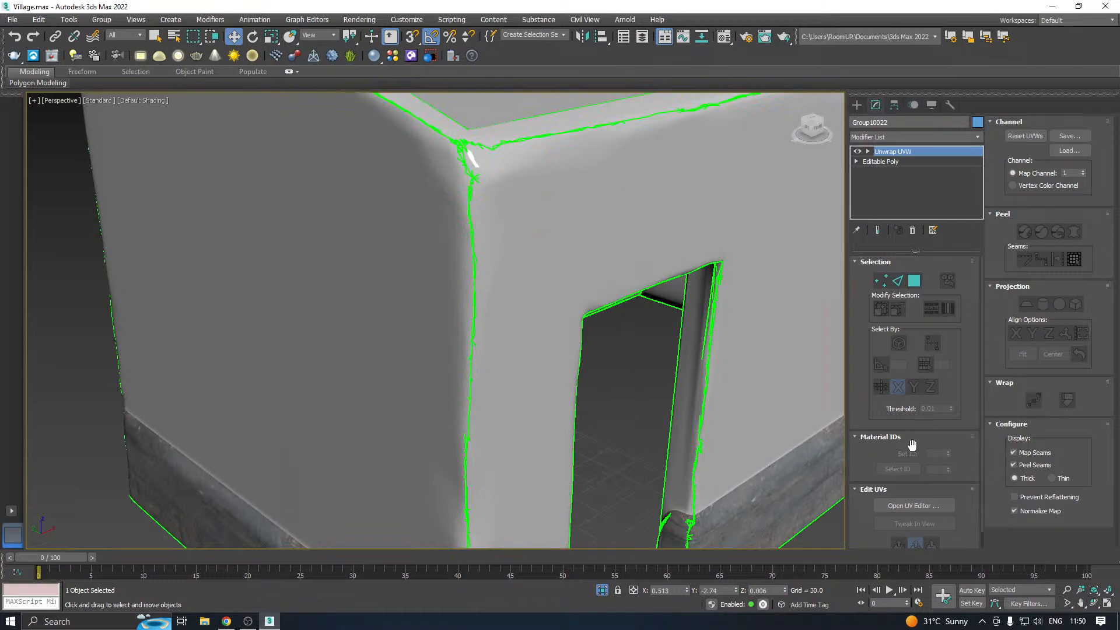
pyautogui.click(901, 506)
pyautogui.scroll(-3, 226, 248)
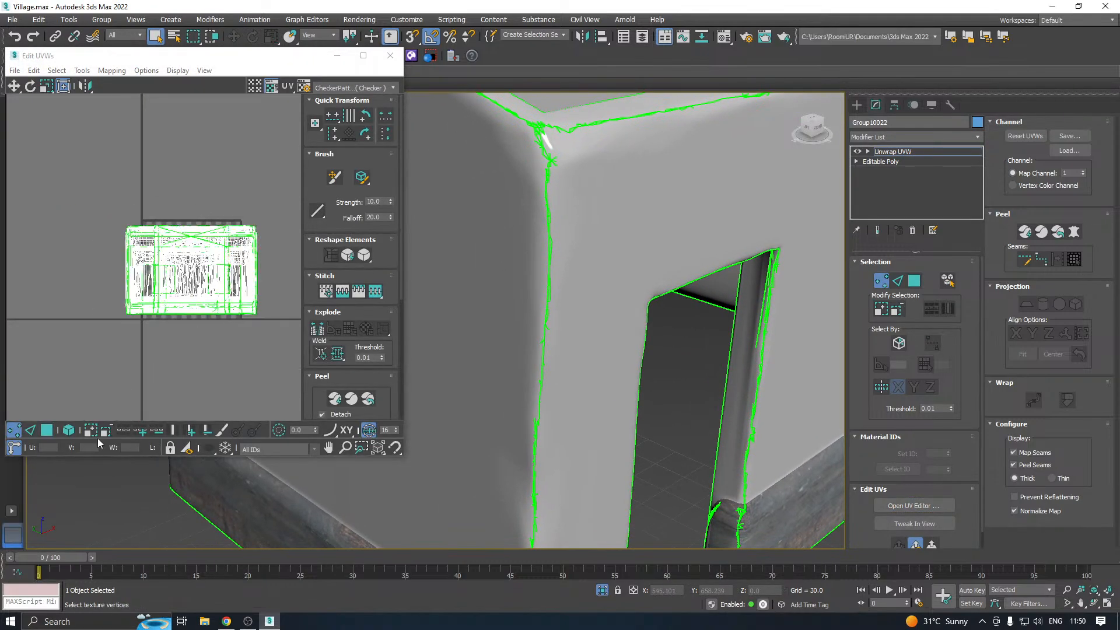
pyautogui.click(69, 431)
pyautogui.scroll(-3, 175, 286)
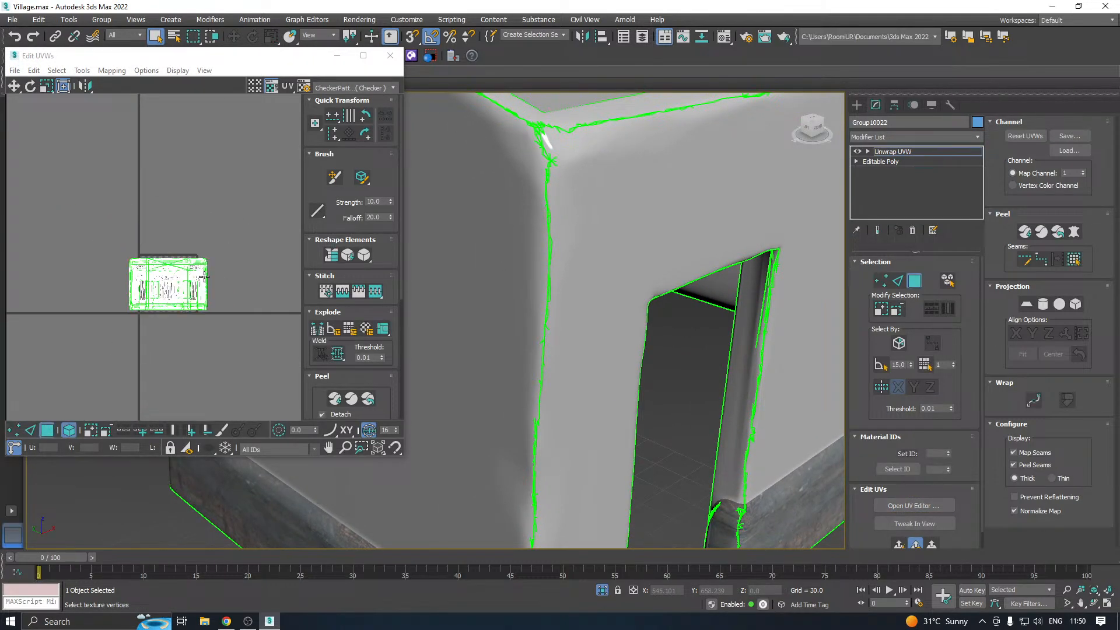
# Select the UV shell of a plain outer wall, try moving it out of the stack, and undo the move
pyautogui.click(178, 296)
pyautogui.moveTo(178, 296); pyautogui.dragTo(210, 199)
pyautogui.scroll(-4, 553, 310)
pyautogui.moveTo(642, 287)
pyautogui.keyDown('alt'); pyautogui.mouseDown(button='middle')
pyautogui.moveTo(588, 268)
pyautogui.moveTo(513, 275)
pyautogui.moveTo(658, 284)
pyautogui.mouseUp(button='middle'); pyautogui.keyUp('alt')
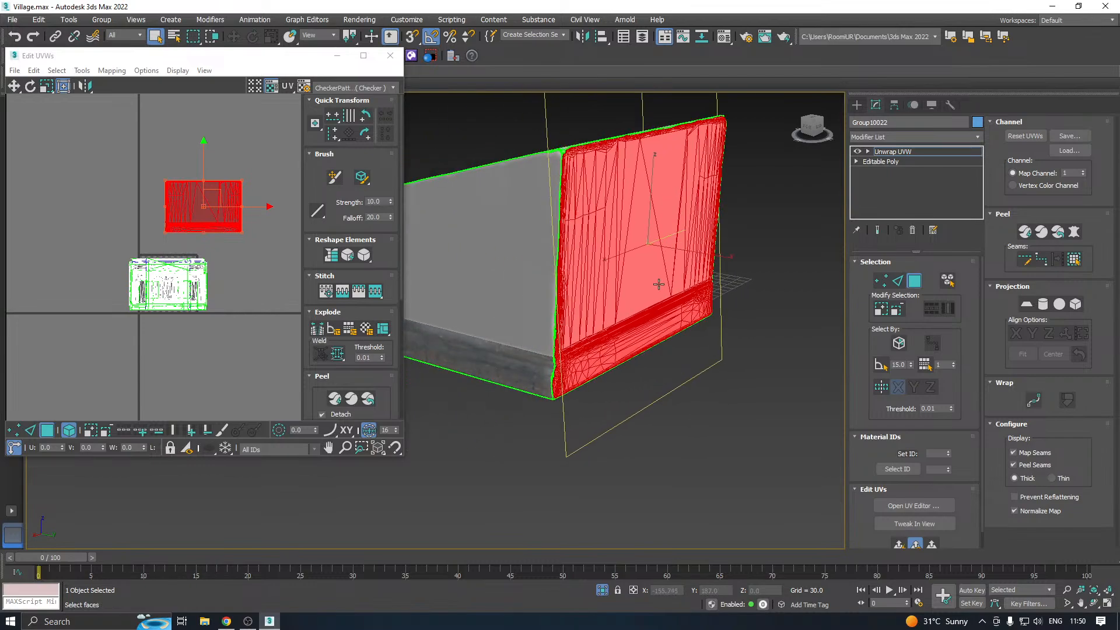
pyautogui.hotkey('ctrl', 'z')
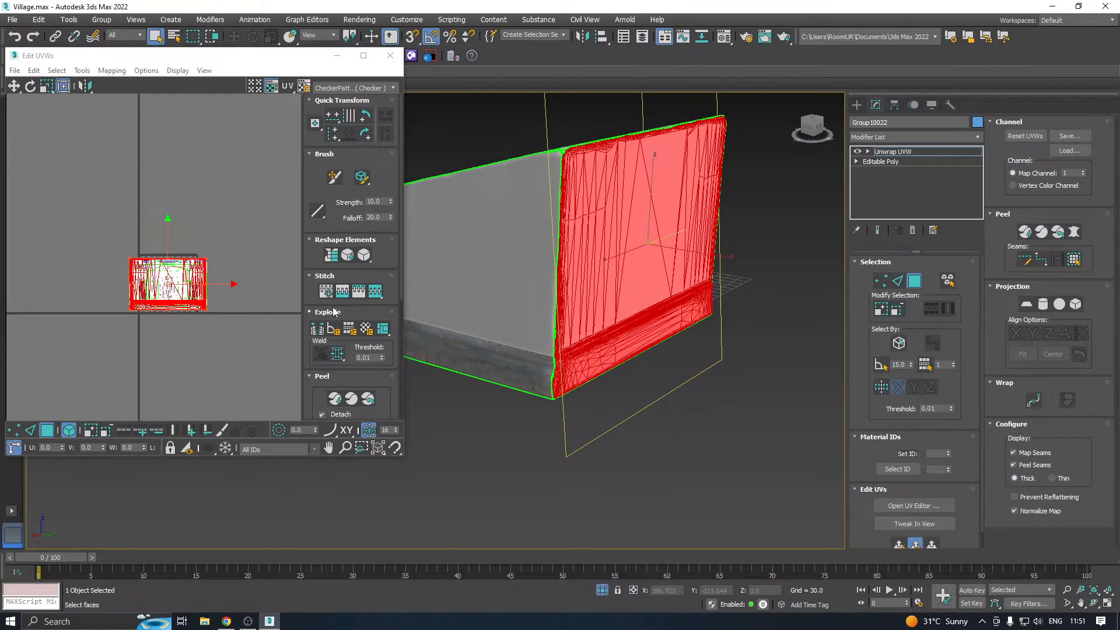
# Isolate the plain outer wall's UV shell by inverting the selection and hiding all other shells
pyautogui.hotkey('ctrl', 'i')
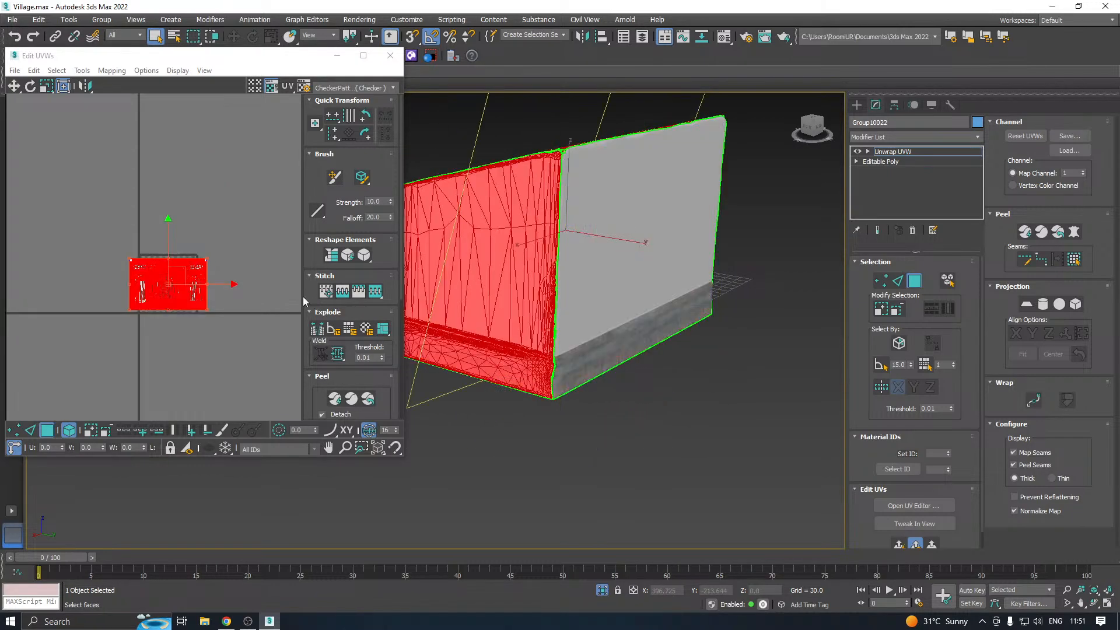
pyautogui.scroll(3, 160, 285)
pyautogui.rightClick(157, 284)
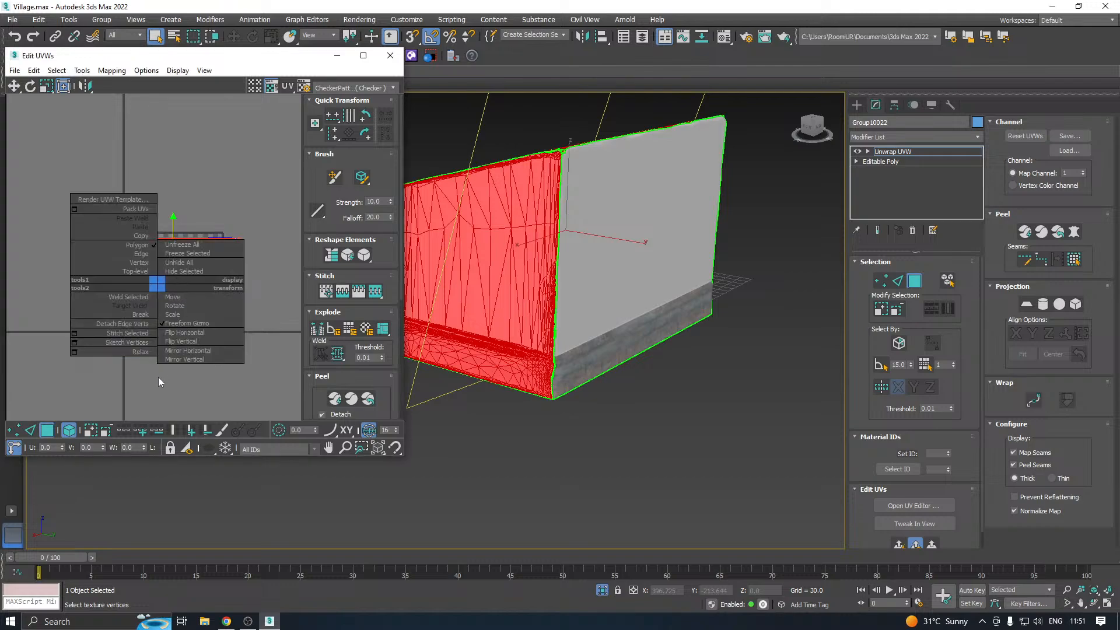
pyautogui.click(190, 271)
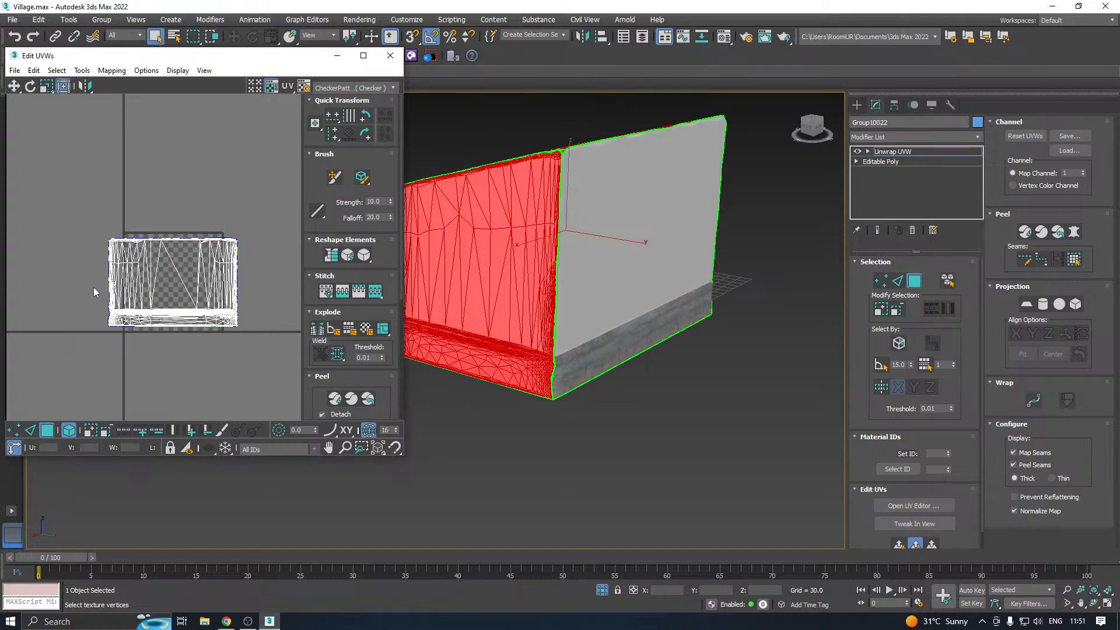
# Check the isolated shell's vertices along the wall corner, then select its polygons and weld them
pyautogui.click(13, 430)
pyautogui.moveTo(104, 230); pyautogui.dragTo(278, 376)
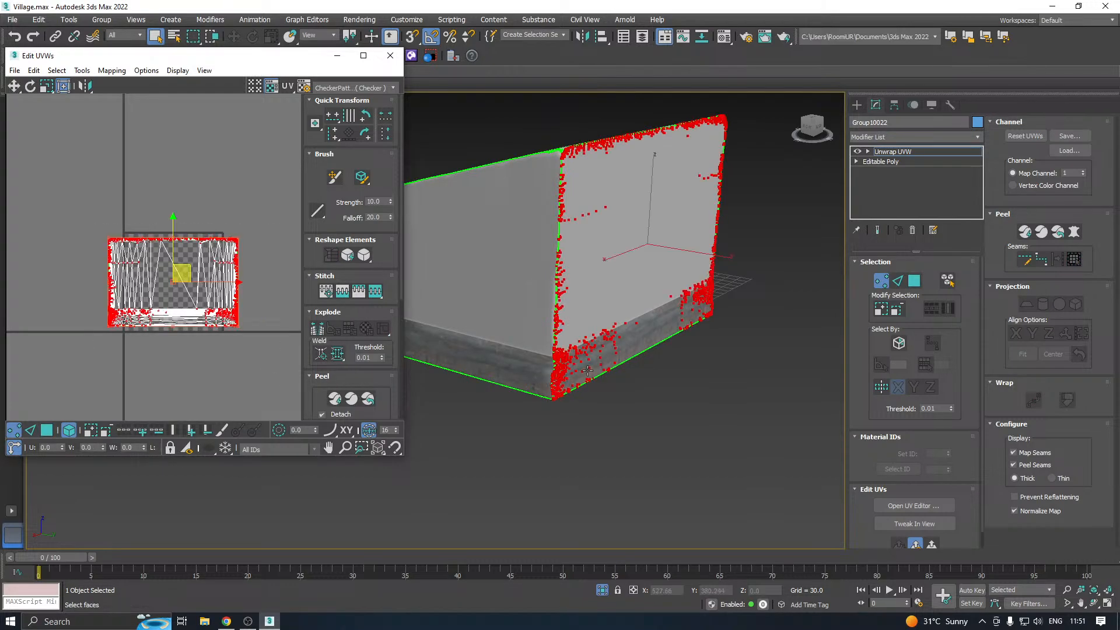
pyautogui.scroll(10, 586, 370)
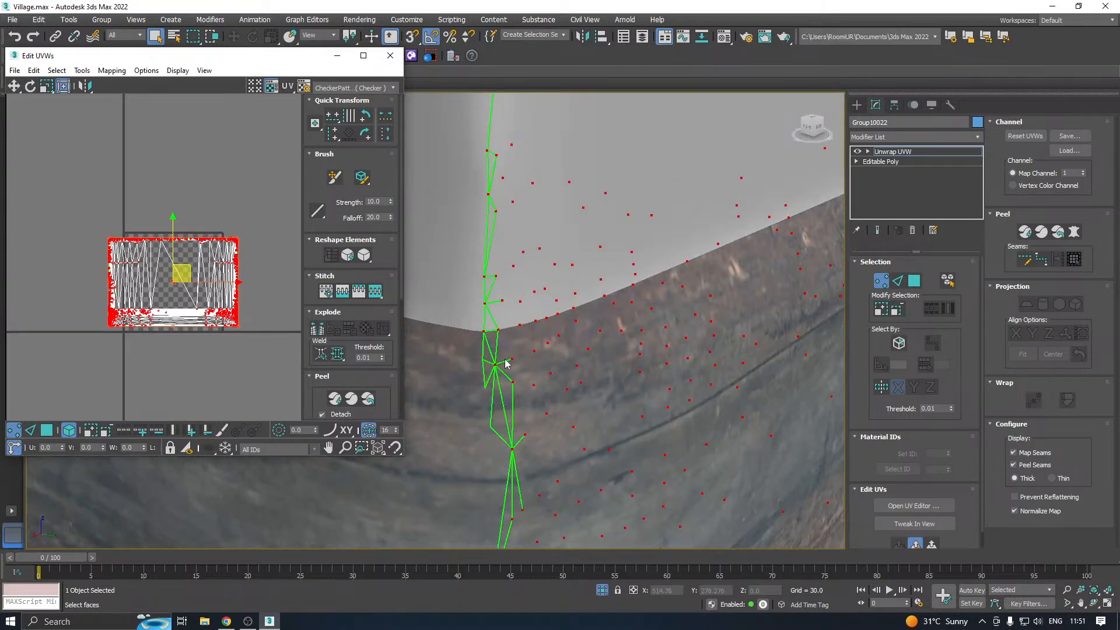
pyautogui.scroll(2, 505, 363)
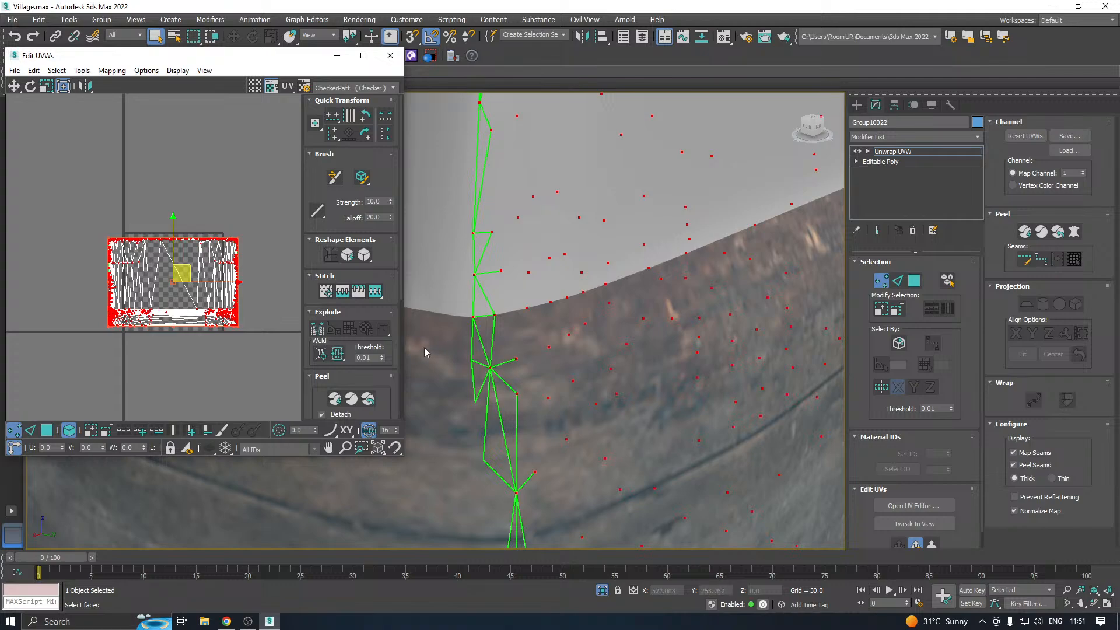
pyautogui.click(47, 429)
pyautogui.click(138, 299)
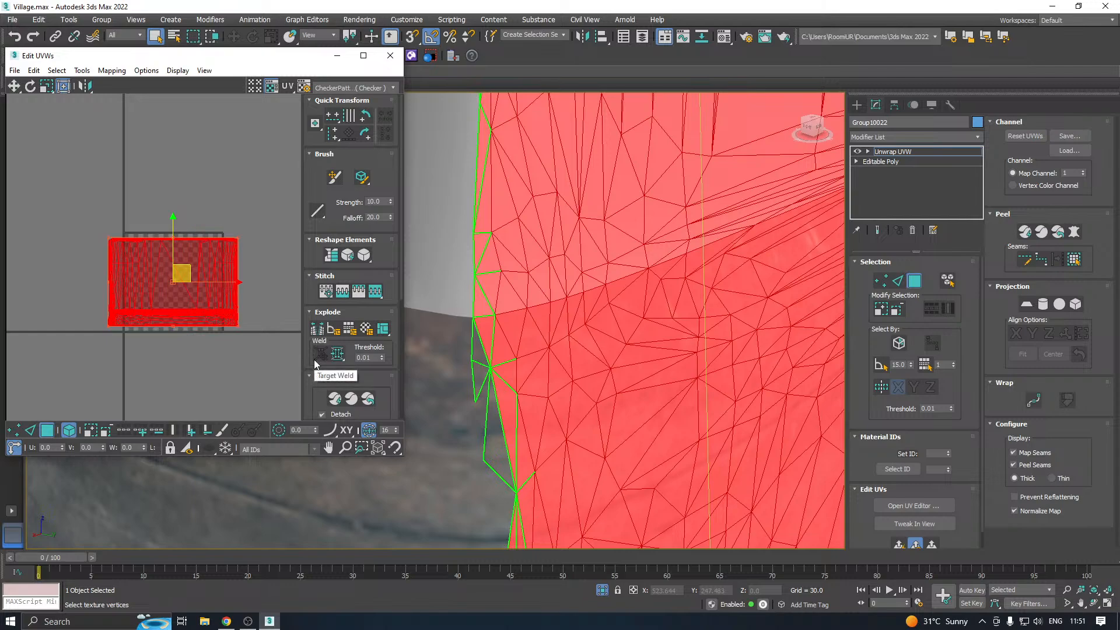
pyautogui.click(338, 355)
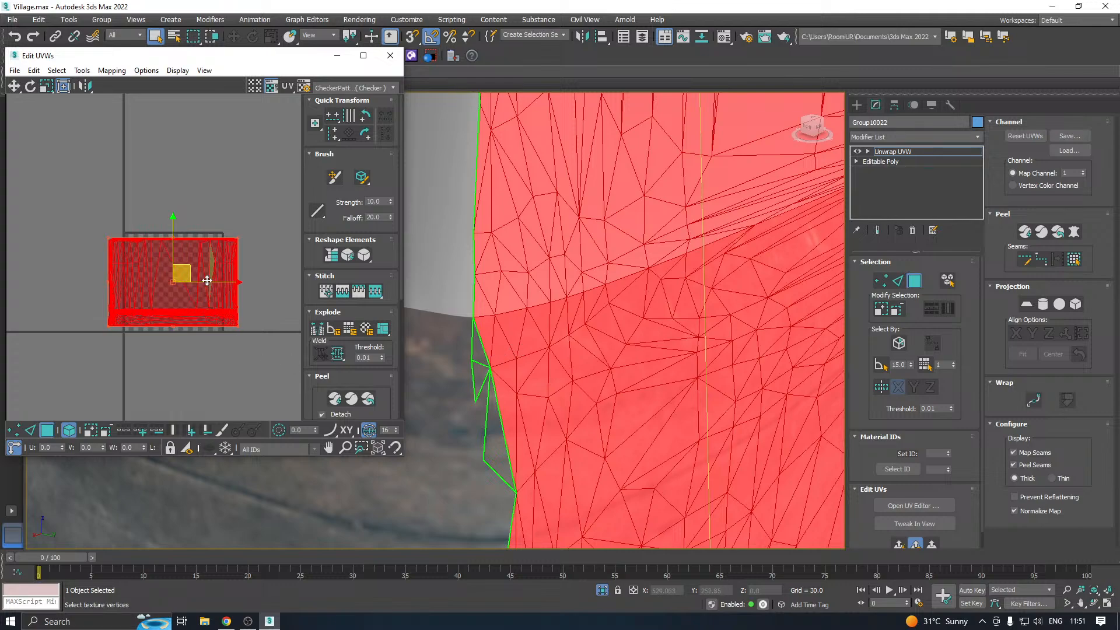
# Unhide all UV shells and hide the welded plain outer wall's shell
pyautogui.scroll(-2, 172, 292)
pyautogui.rightClick(170, 297)
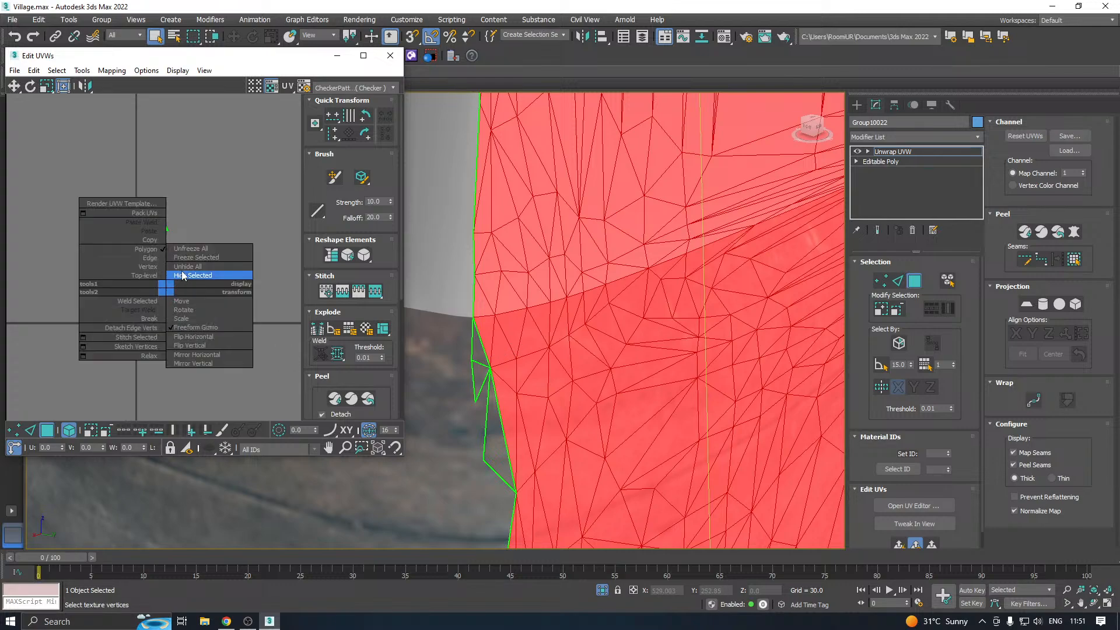
pyautogui.click(183, 276)
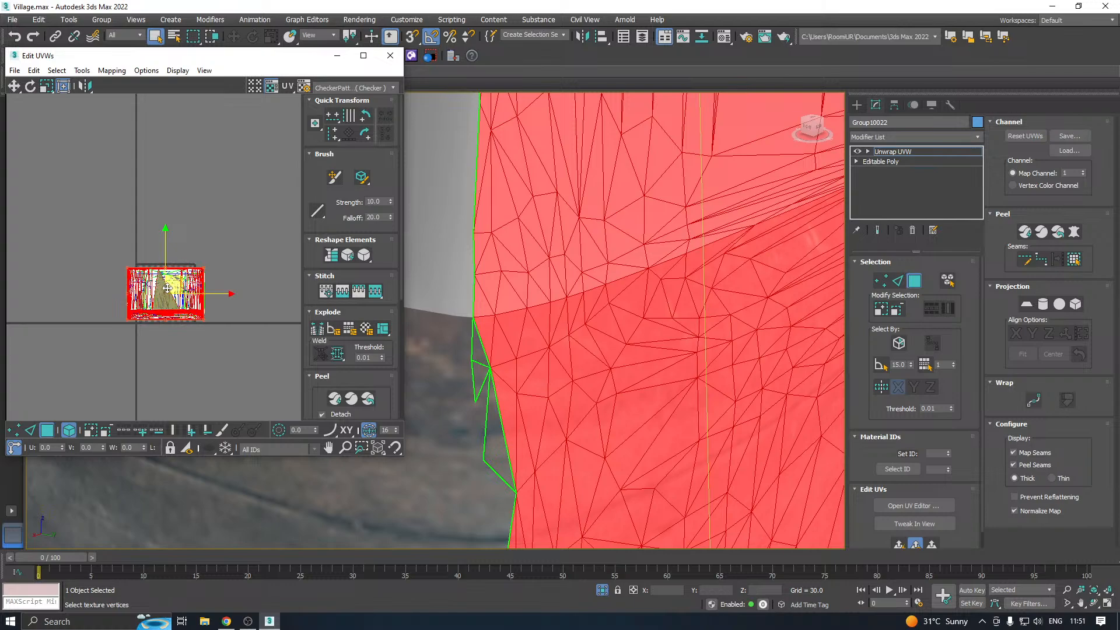
pyautogui.rightClick(168, 292)
pyautogui.click(185, 263)
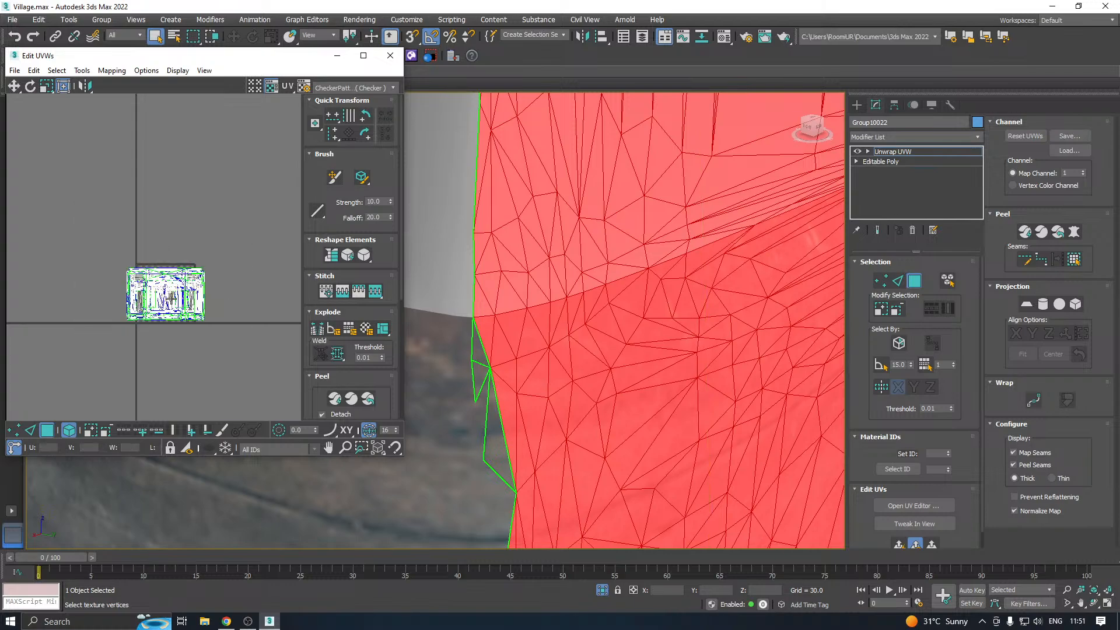
# Isolate the UV shell of the inner wall face with the door and window by hiding all other shells
pyautogui.click(170, 300)
pyautogui.scroll(-10, 523, 338)
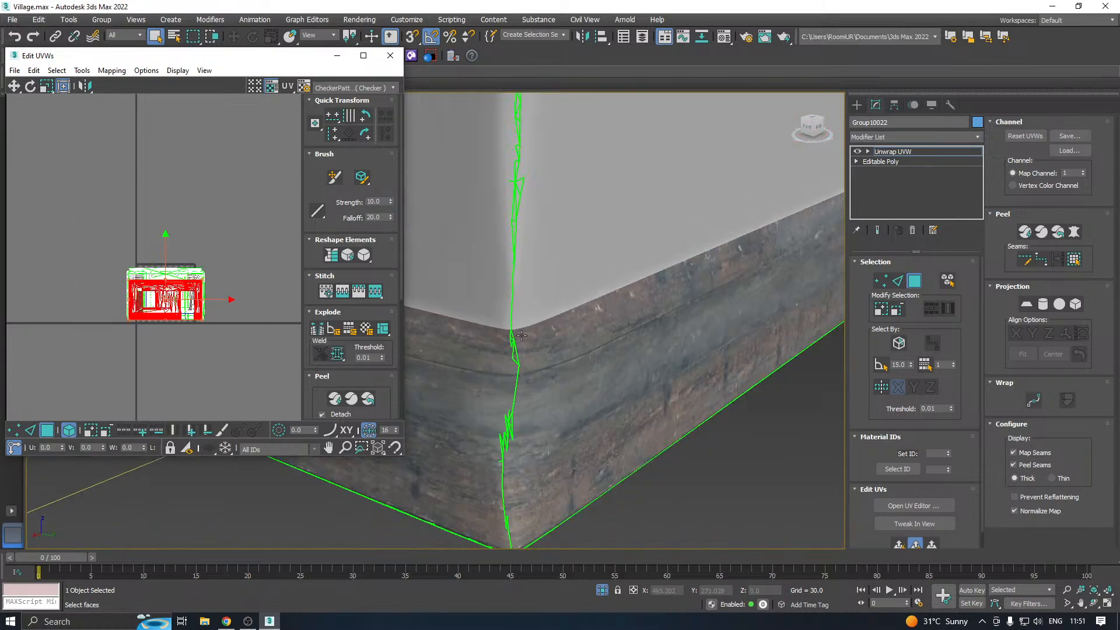
pyautogui.keyDown('alt'); pyautogui.moveTo(485, 294); pyautogui.dragTo(630, 326, button='middle'); pyautogui.keyUp('alt')
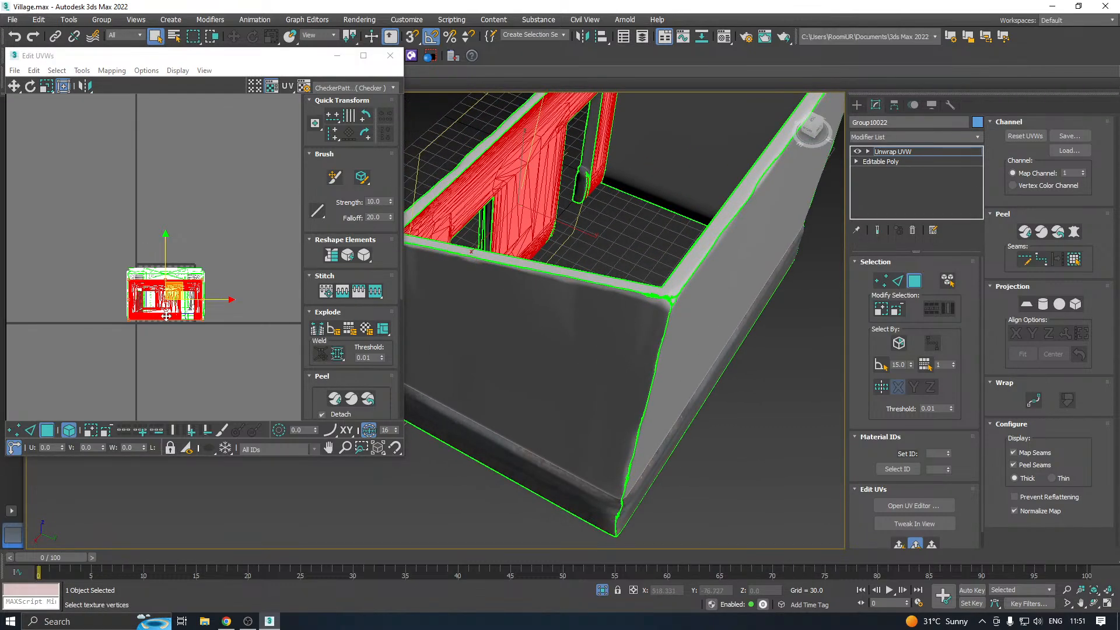
pyautogui.scroll(3, 159, 303)
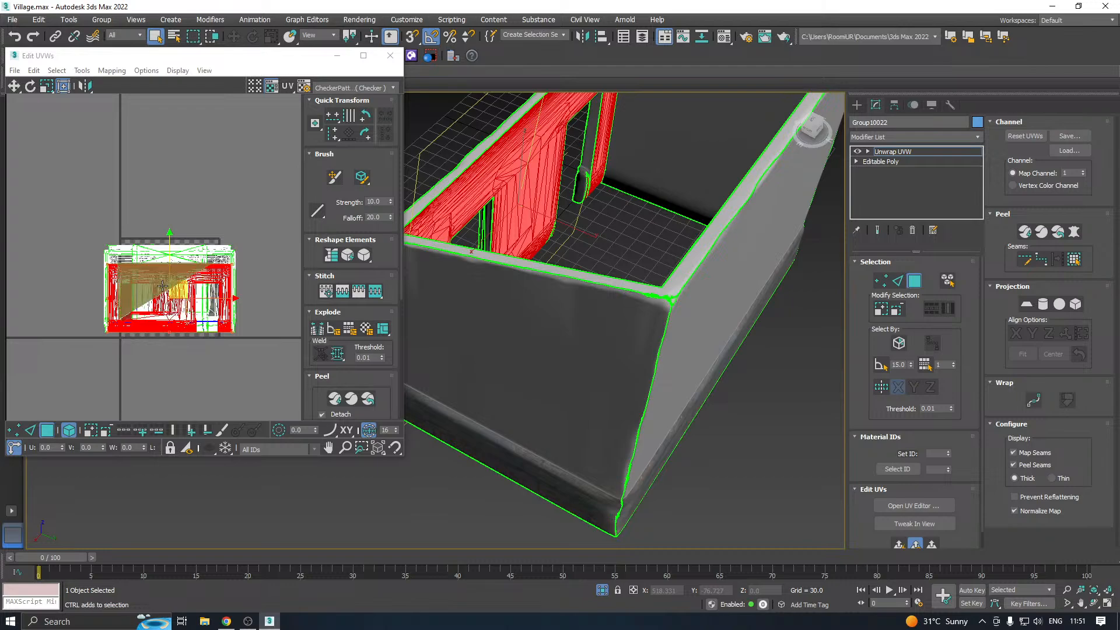
pyautogui.click(157, 298)
pyautogui.rightClick(140, 279)
pyautogui.click(106, 334)
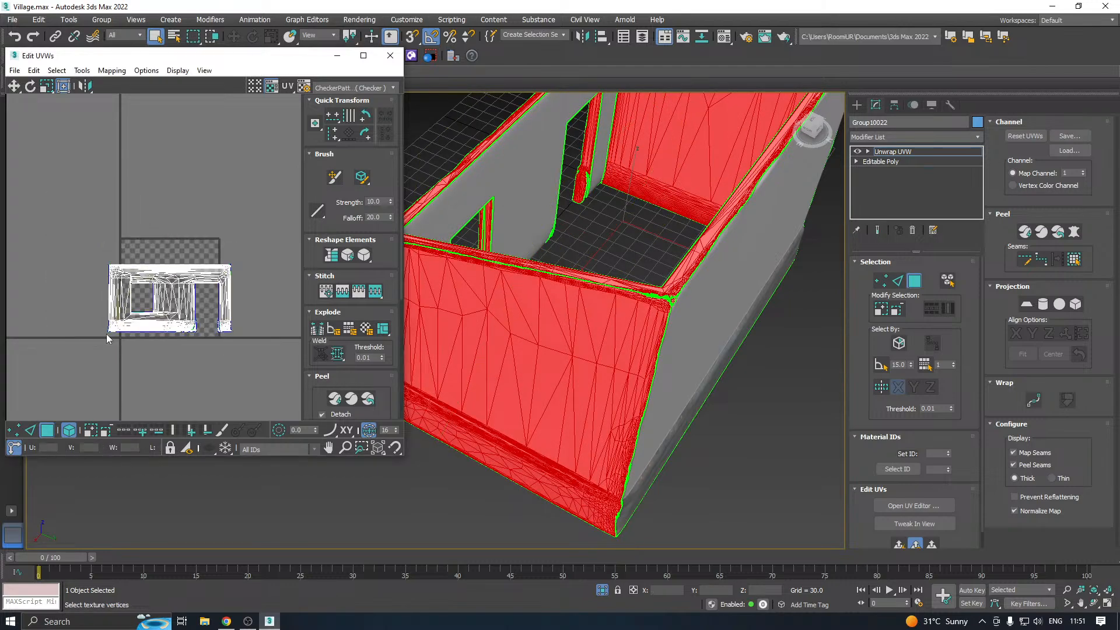
# Select the isolated inner door-and-window wall shell and weld it
pyautogui.click(194, 312)
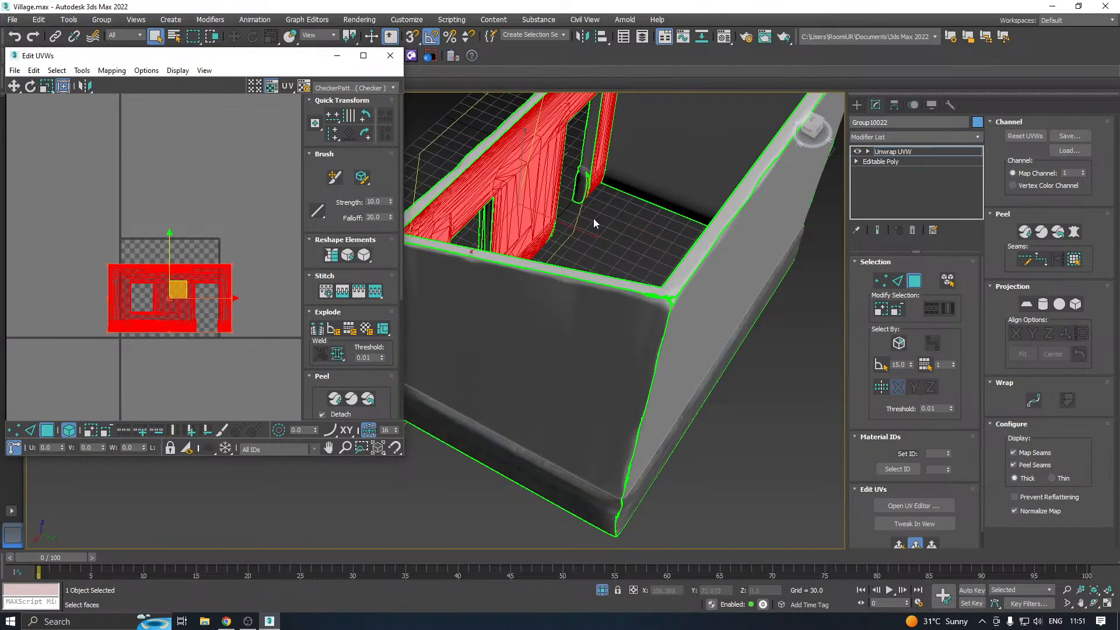
pyautogui.scroll(5, 595, 223)
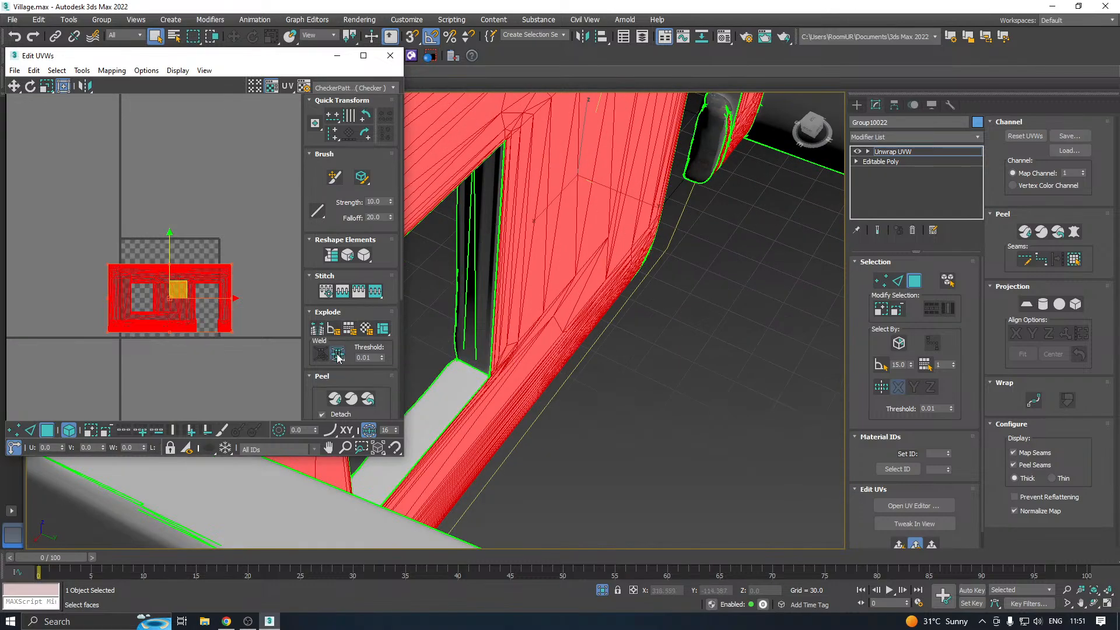
pyautogui.click(337, 358)
pyautogui.scroll(-4, 591, 345)
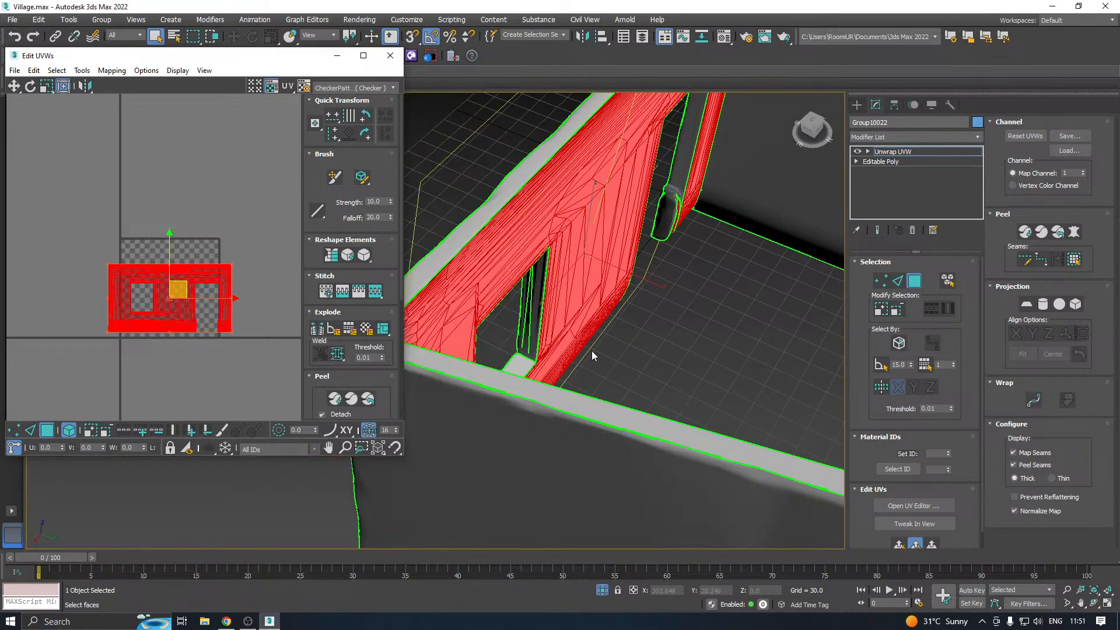
# Unhide the other UV shells with the welded inner wall shell hidden, and select the next shell in the stack
pyautogui.keyDown('alt'); pyautogui.moveTo(591, 346); pyautogui.dragTo(638, 308, button='middle'); pyautogui.keyUp('alt')
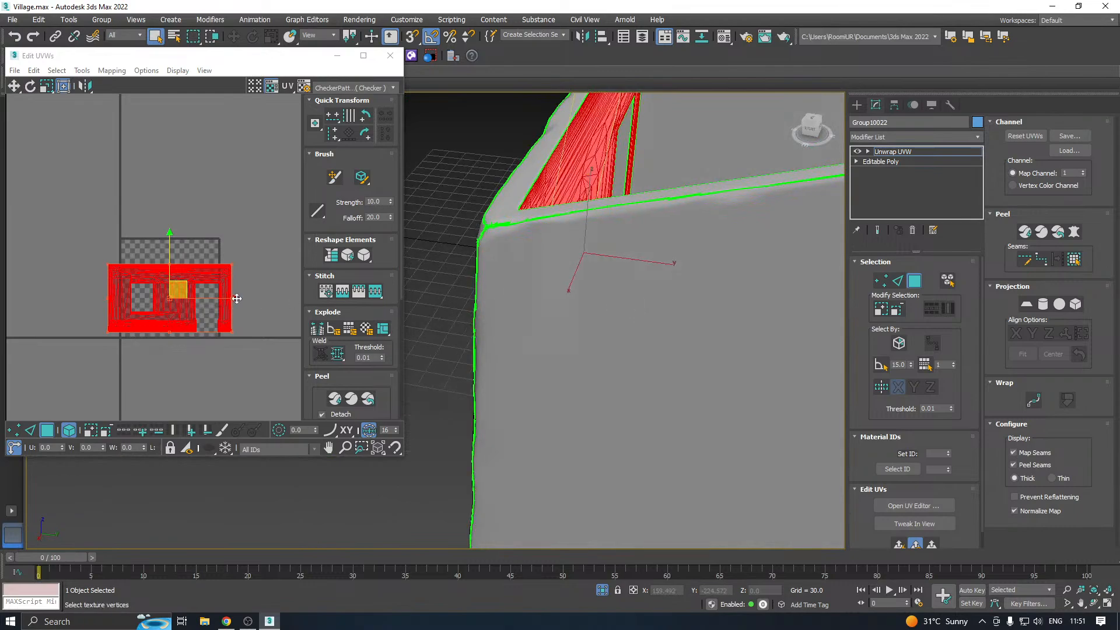
pyautogui.rightClick(196, 289)
pyautogui.click(239, 270)
pyautogui.rightClick(180, 286)
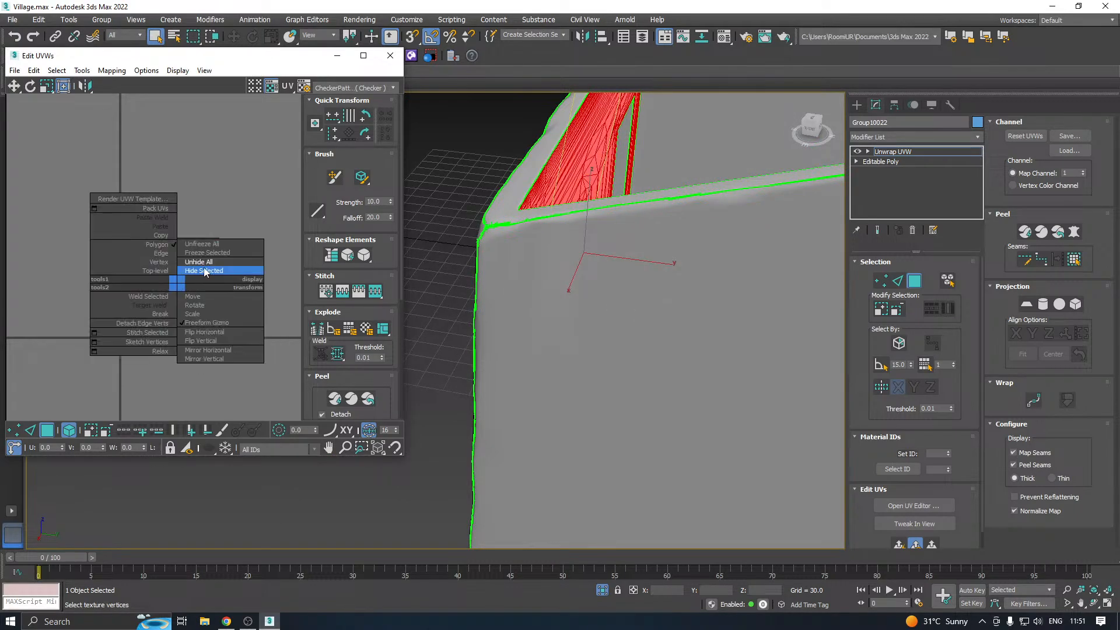
pyautogui.click(205, 272)
pyautogui.click(174, 288)
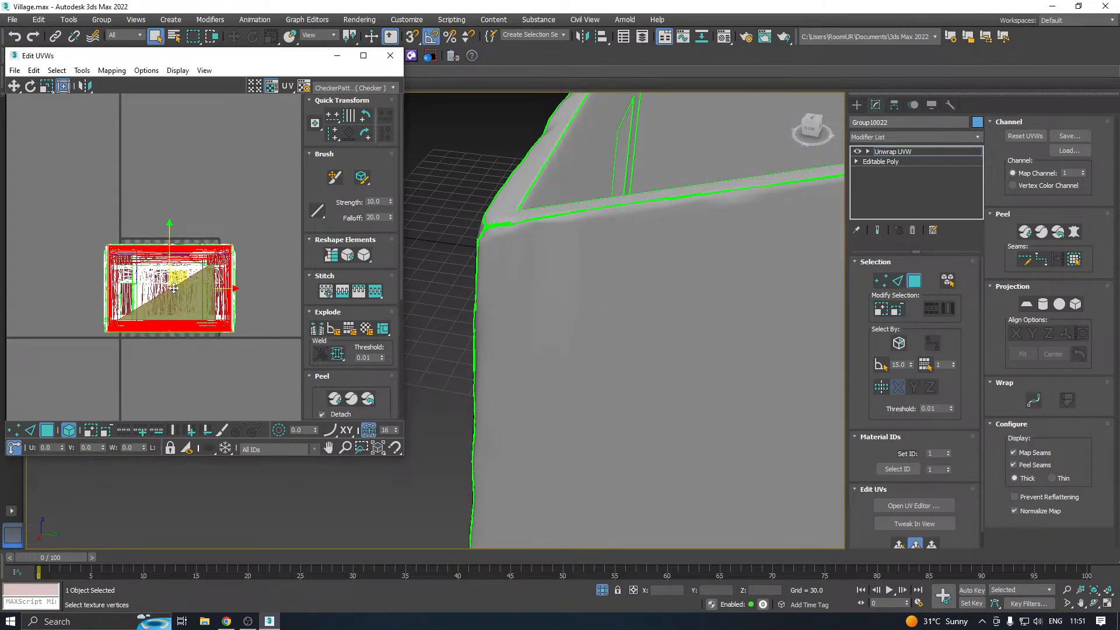
# Hide the selected UV cluster, select the cluster beneath it and weld its seams
pyautogui.rightClick(199, 278)
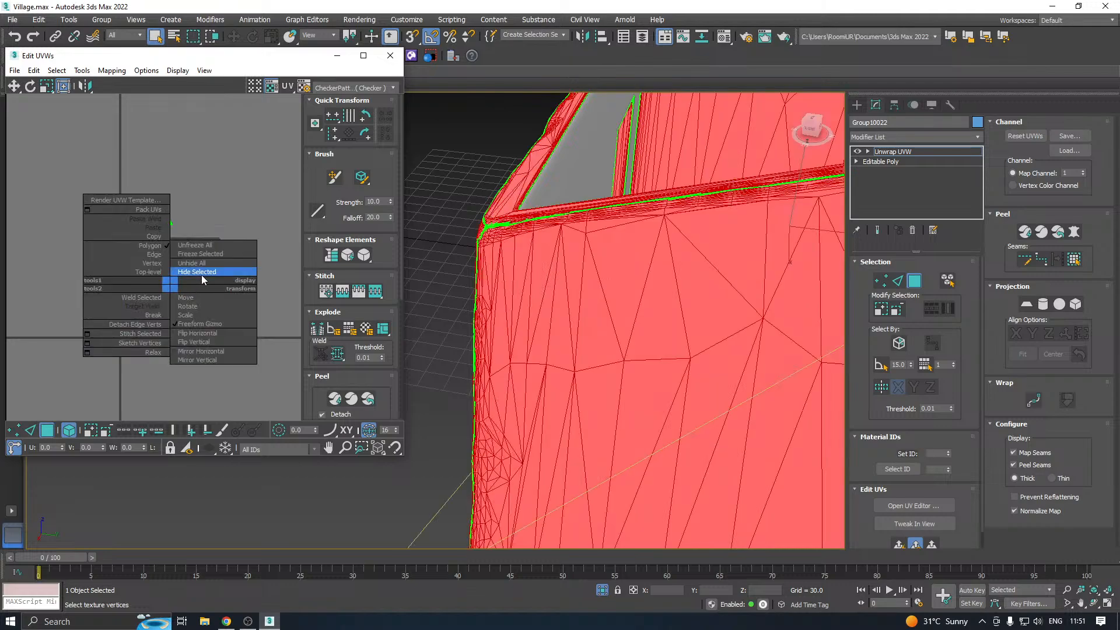
pyautogui.click(201, 275)
pyautogui.click(132, 305)
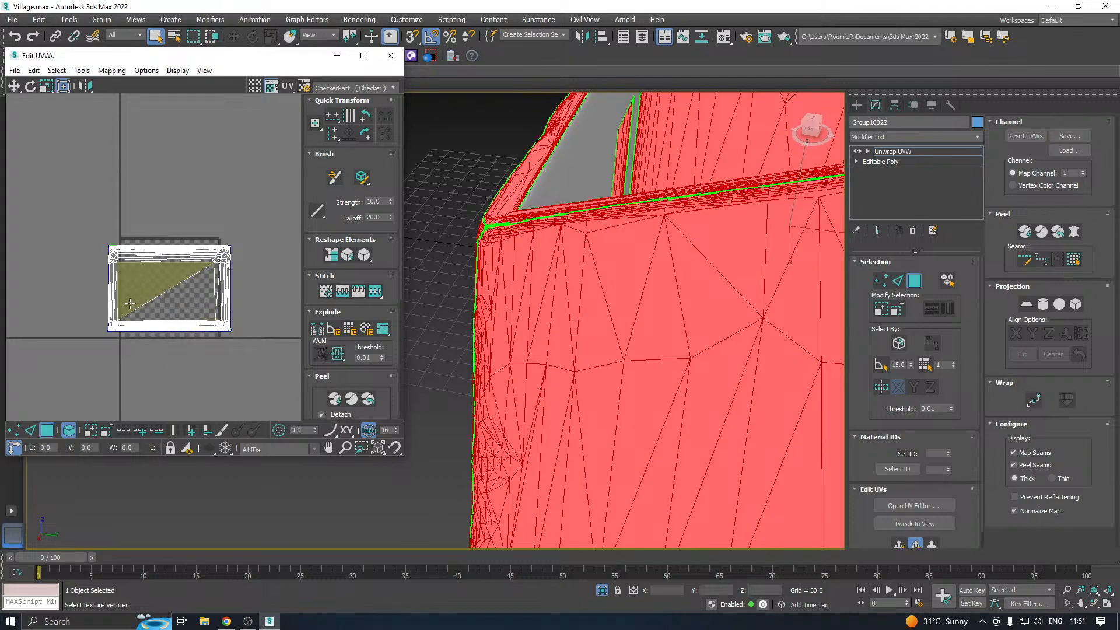
pyautogui.click(337, 356)
# Hide the welded UV cluster and unhide all UV faces
pyautogui.rightClick(177, 279)
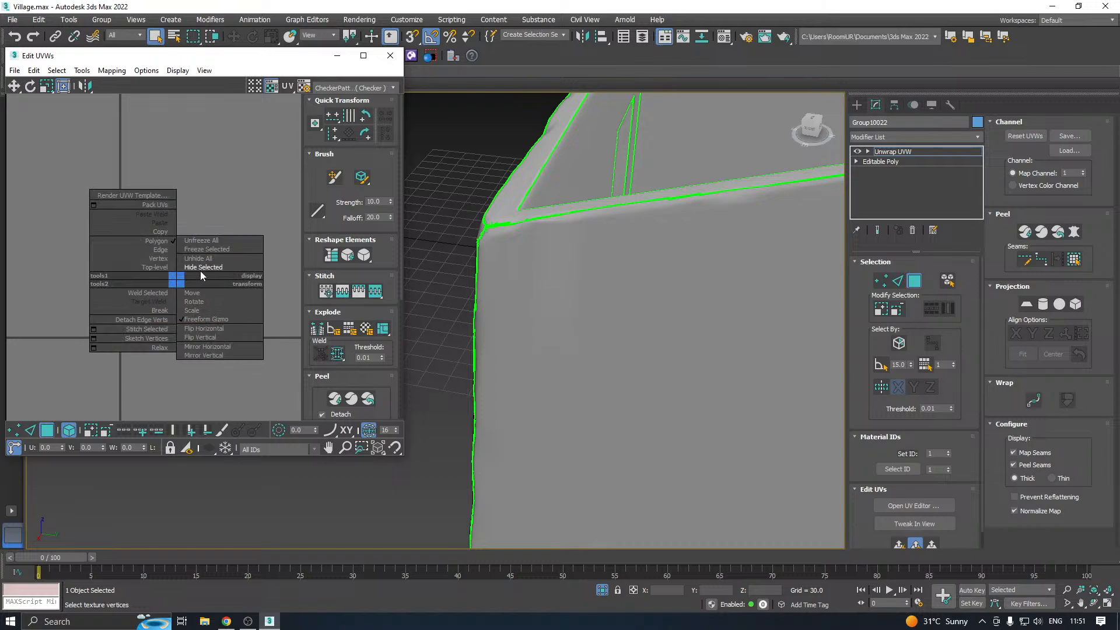
pyautogui.click(204, 268)
pyautogui.rightClick(182, 266)
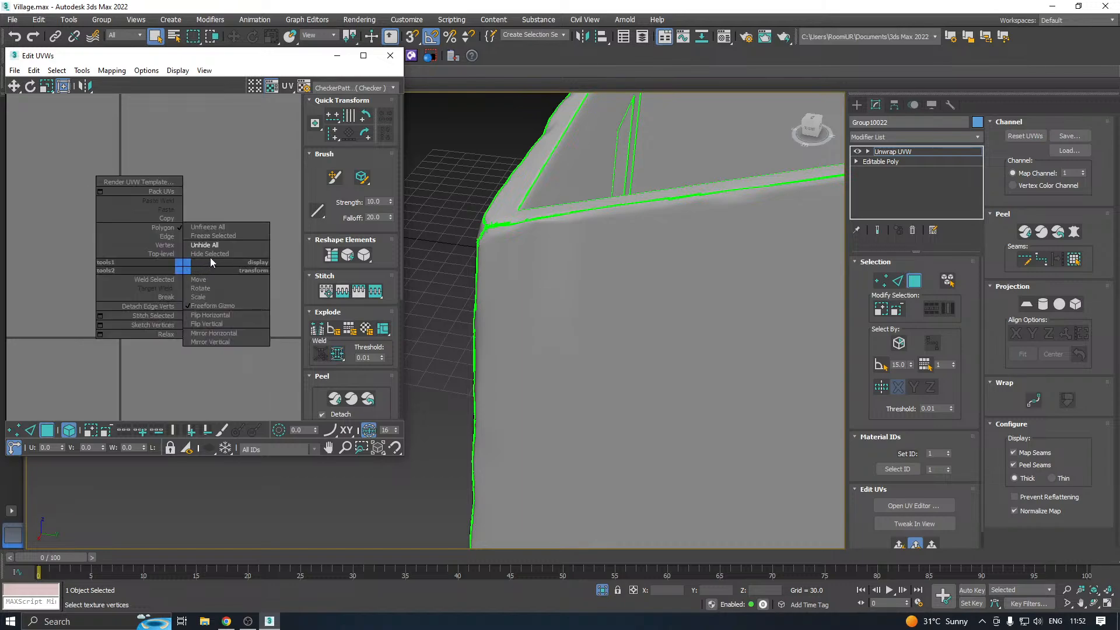
pyautogui.click(205, 244)
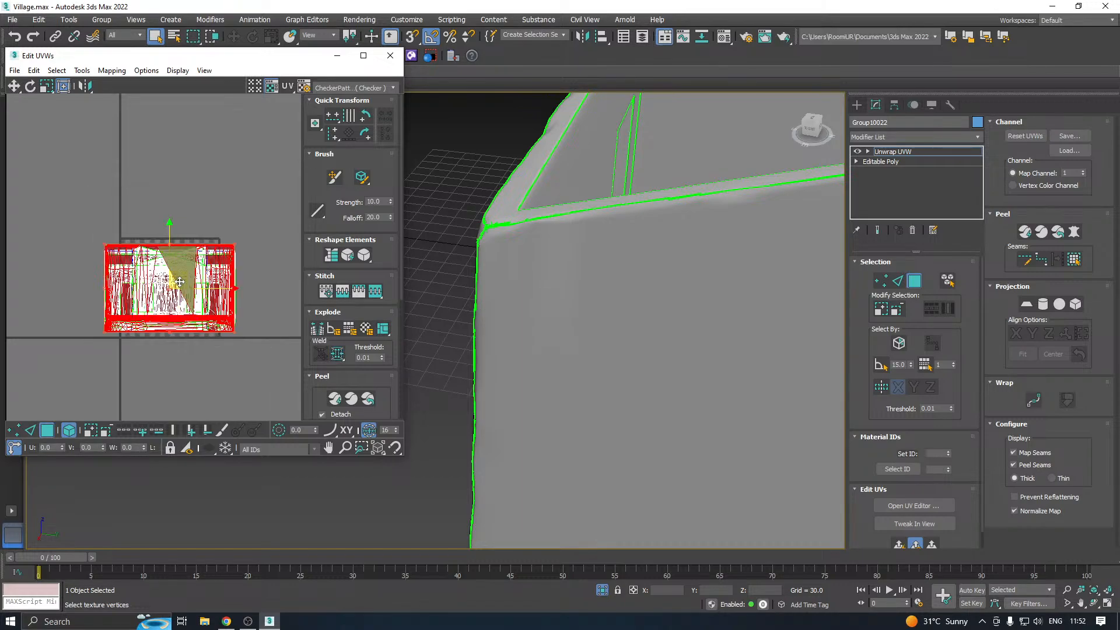
# Hide the front UV cluster, weld the seams of the full-width cluster beneath it, and bring the hidden clusters back
pyautogui.rightClick(191, 273)
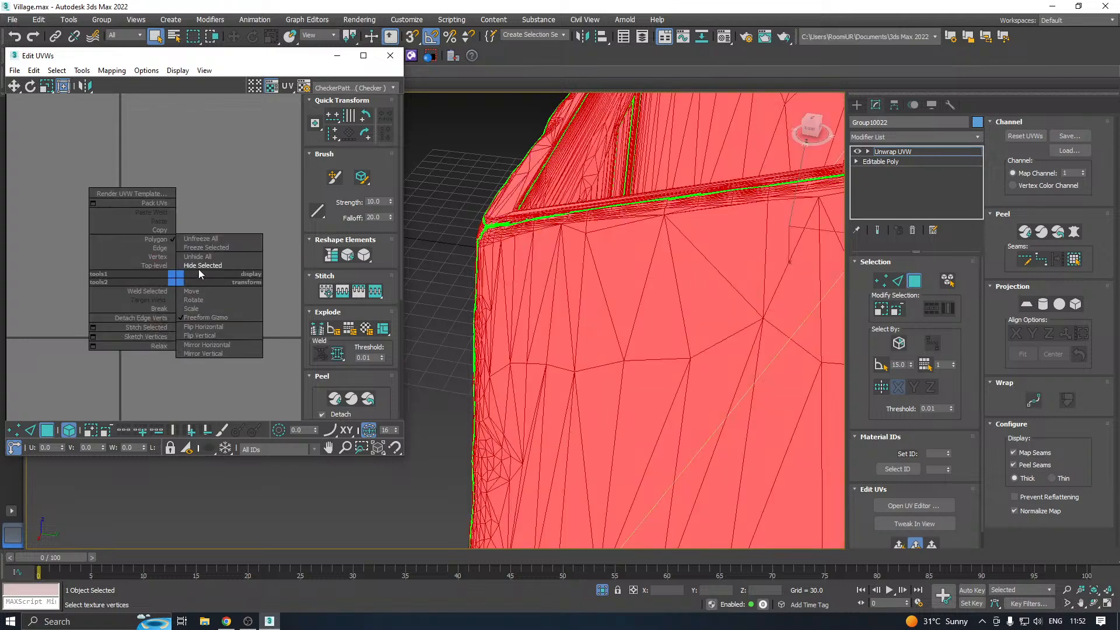
pyautogui.click(199, 268)
pyautogui.click(198, 269)
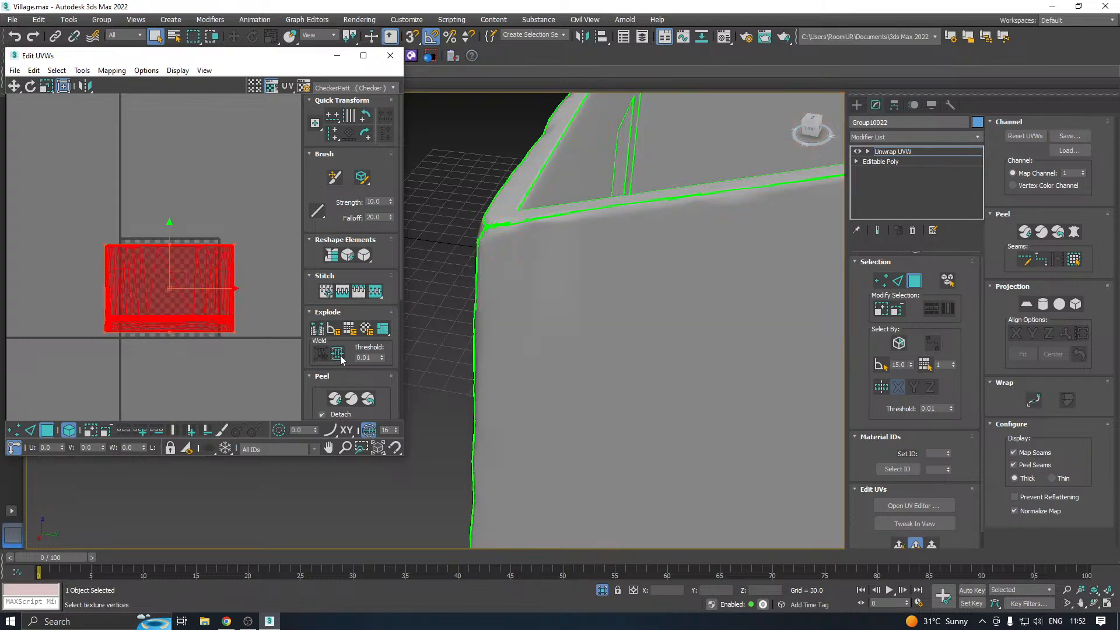
pyautogui.rightClick(180, 274)
pyautogui.click(200, 266)
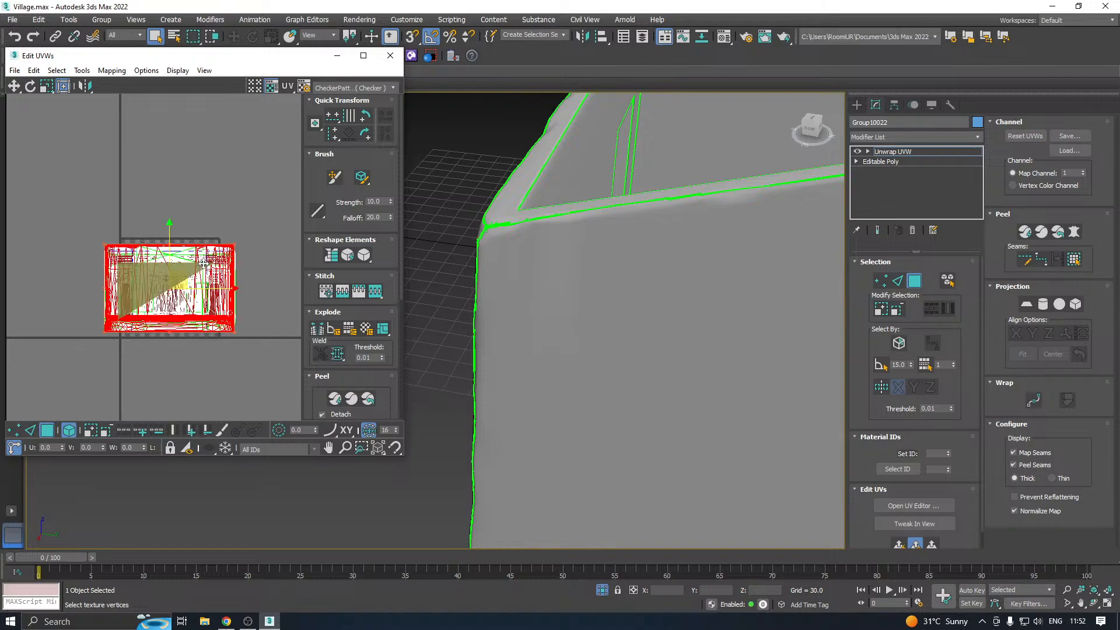
pyautogui.rightClick(203, 263)
pyautogui.click(230, 249)
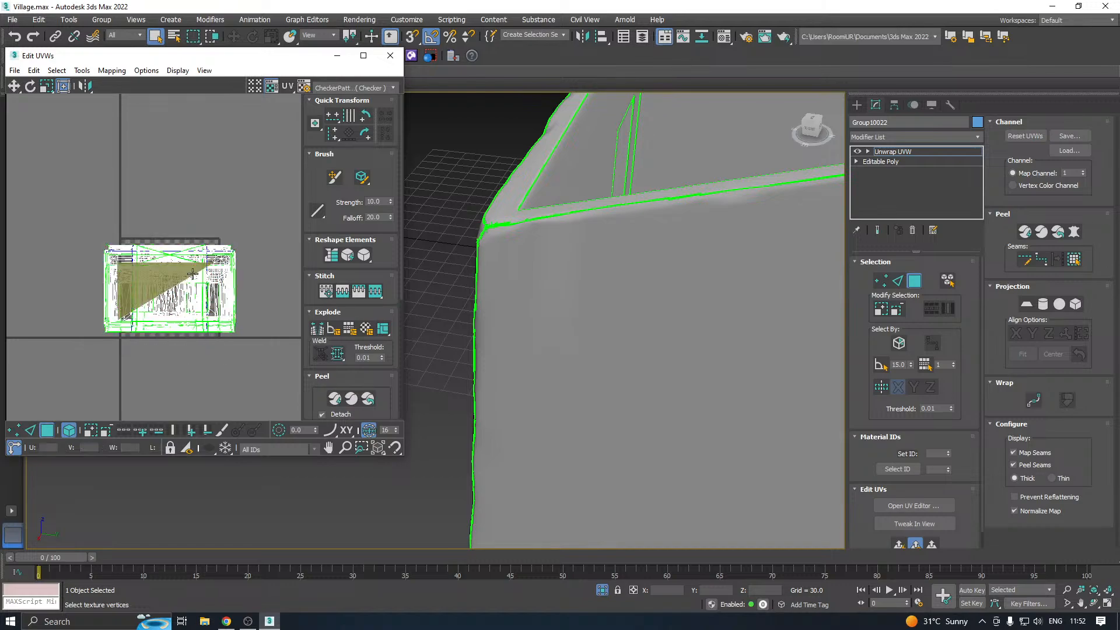
# Hide the topmost UV cluster, weld the seams of the slightly narrower cluster beneath it, and unhide all UV faces
pyautogui.click(186, 278)
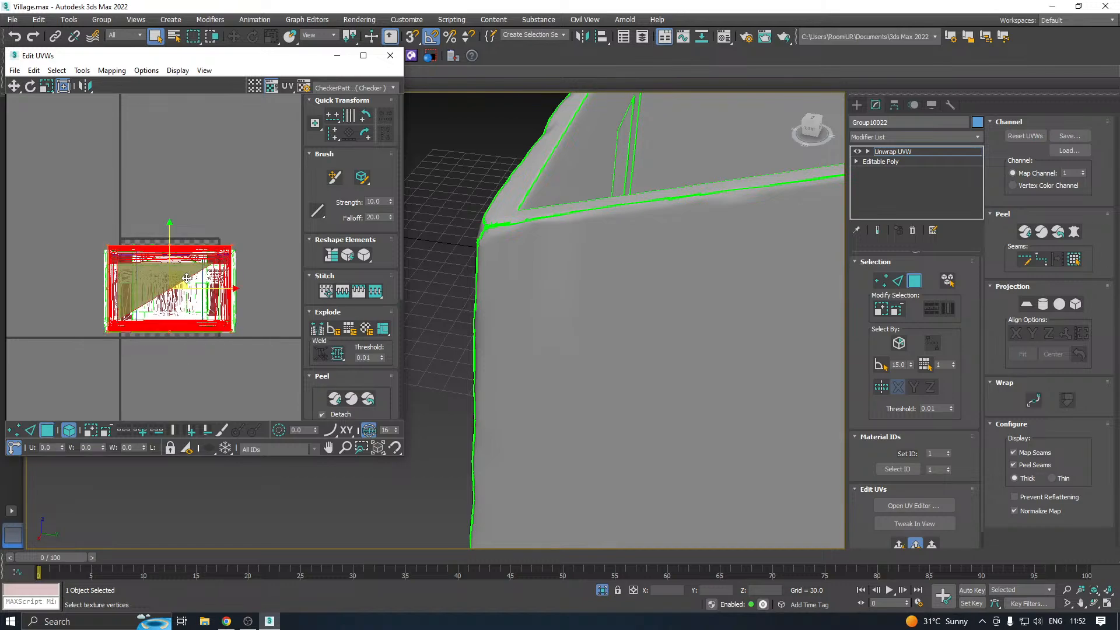
pyautogui.rightClick(188, 278)
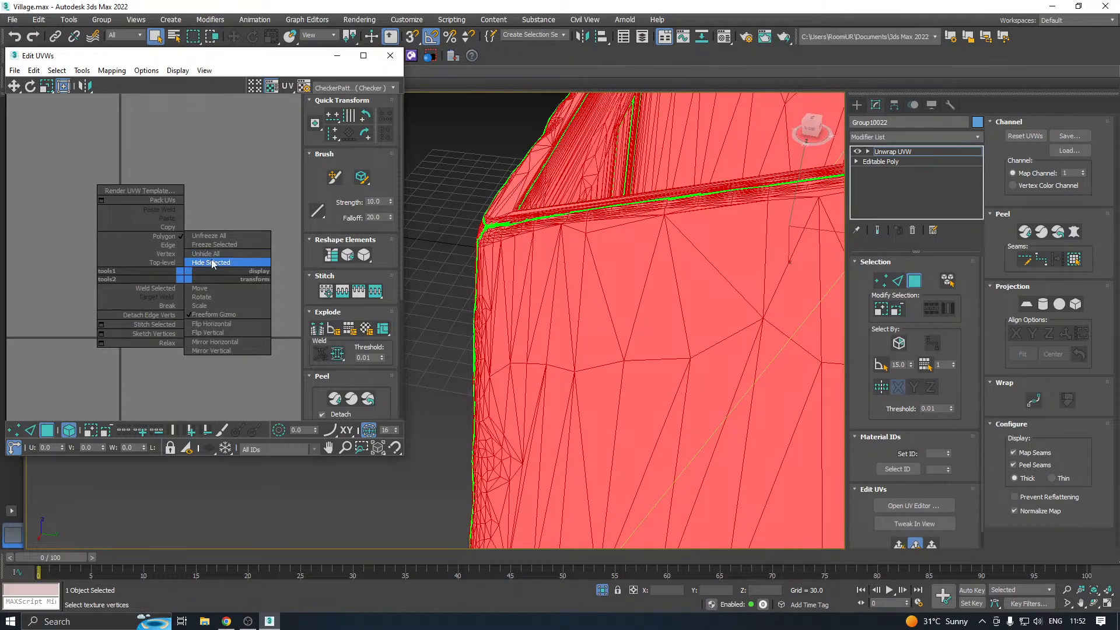
pyautogui.click(211, 262)
pyautogui.click(196, 277)
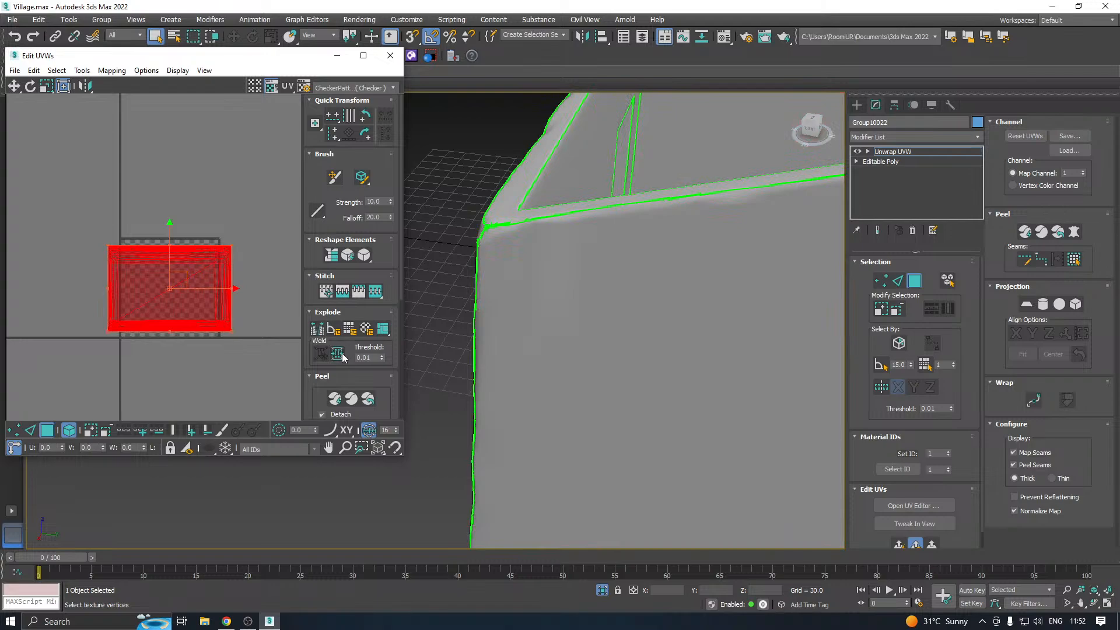
pyautogui.rightClick(207, 300)
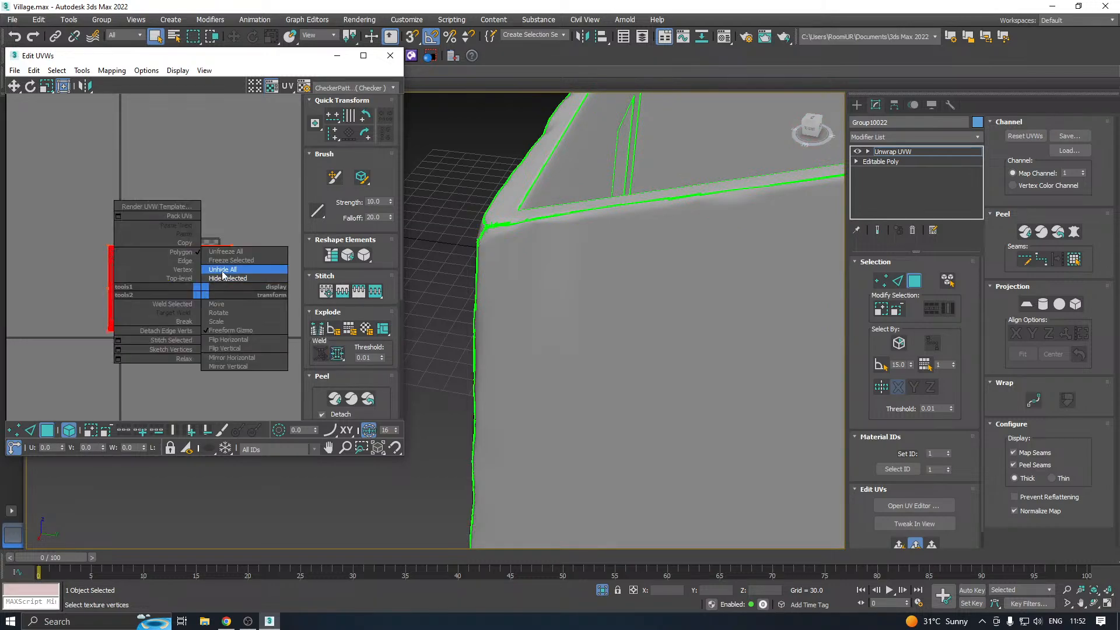
pyautogui.click(203, 278)
pyautogui.rightClick(203, 279)
pyautogui.click(232, 259)
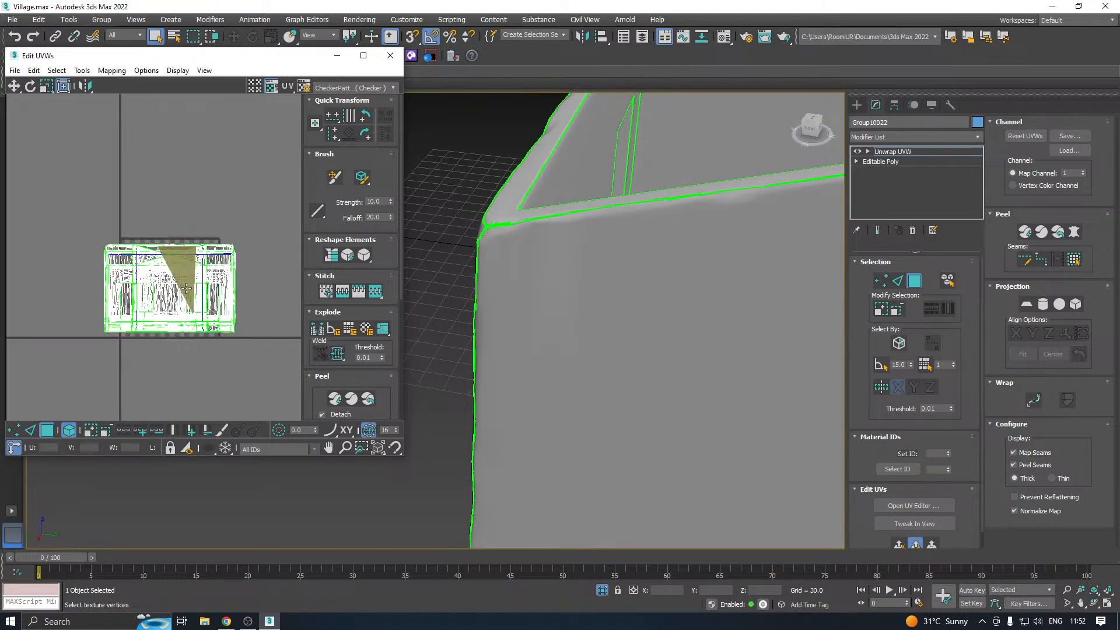
# Isolate the remaining full-width UV cluster, check which wall of the house it covers, and unhide all UV faces
pyautogui.click(185, 289)
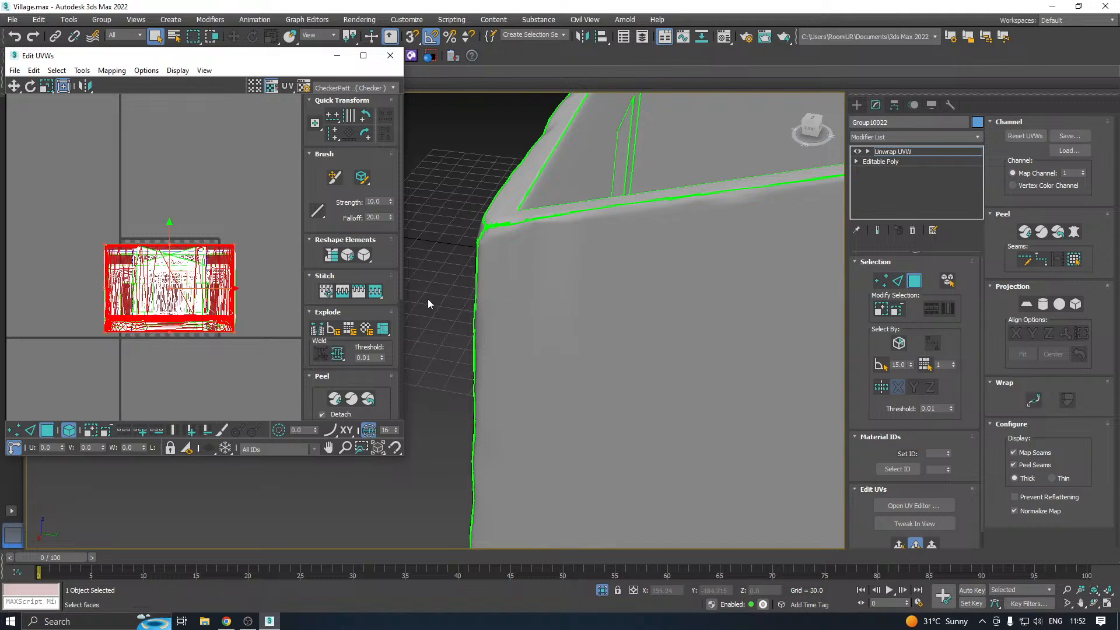
pyautogui.click(193, 308)
pyautogui.rightClick(192, 304)
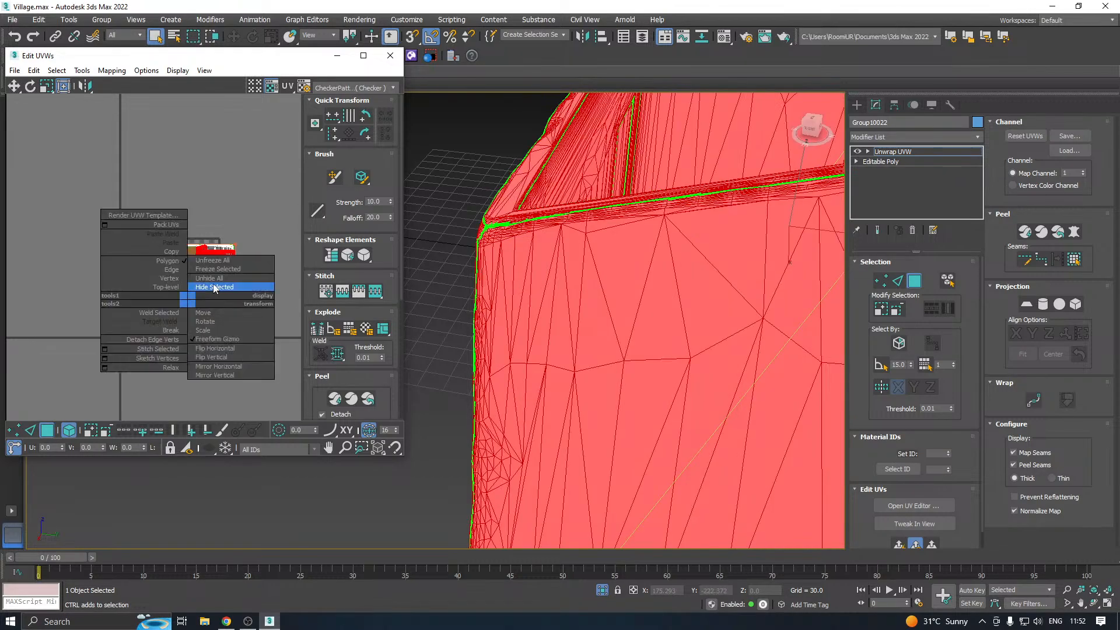
pyautogui.click(215, 286)
pyautogui.click(185, 294)
pyautogui.scroll(-4, 604, 324)
pyautogui.scroll(-3, 604, 325)
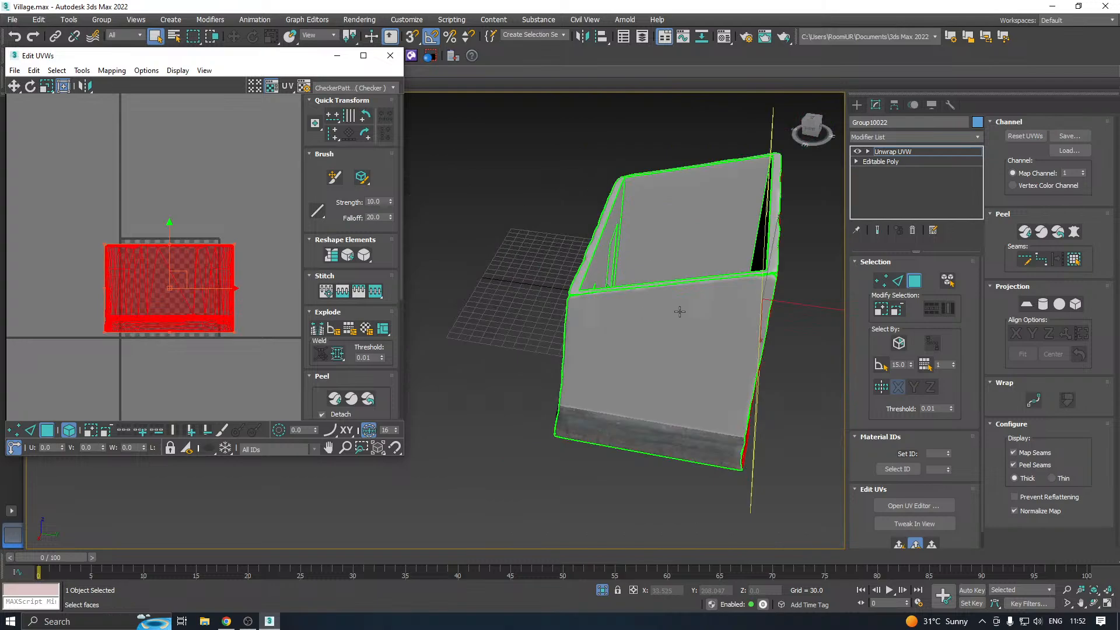
pyautogui.keyDown('alt'); pyautogui.moveTo(694, 313); pyautogui.dragTo(668, 298, button='middle'); pyautogui.keyUp('alt')
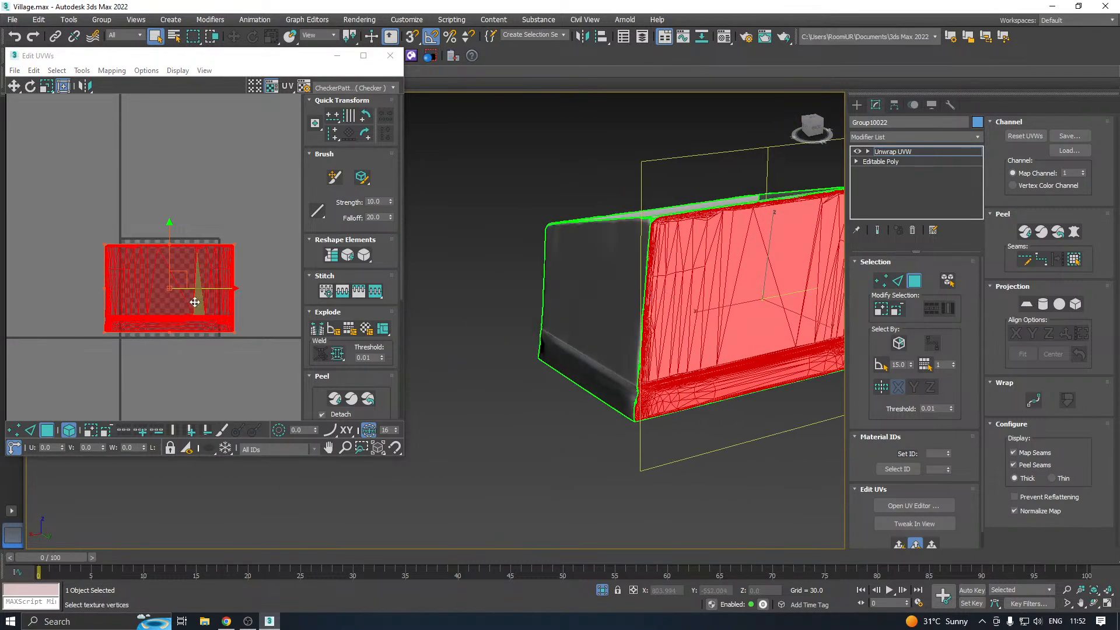
pyautogui.scroll(-4, 142, 282)
pyautogui.rightClick(156, 300)
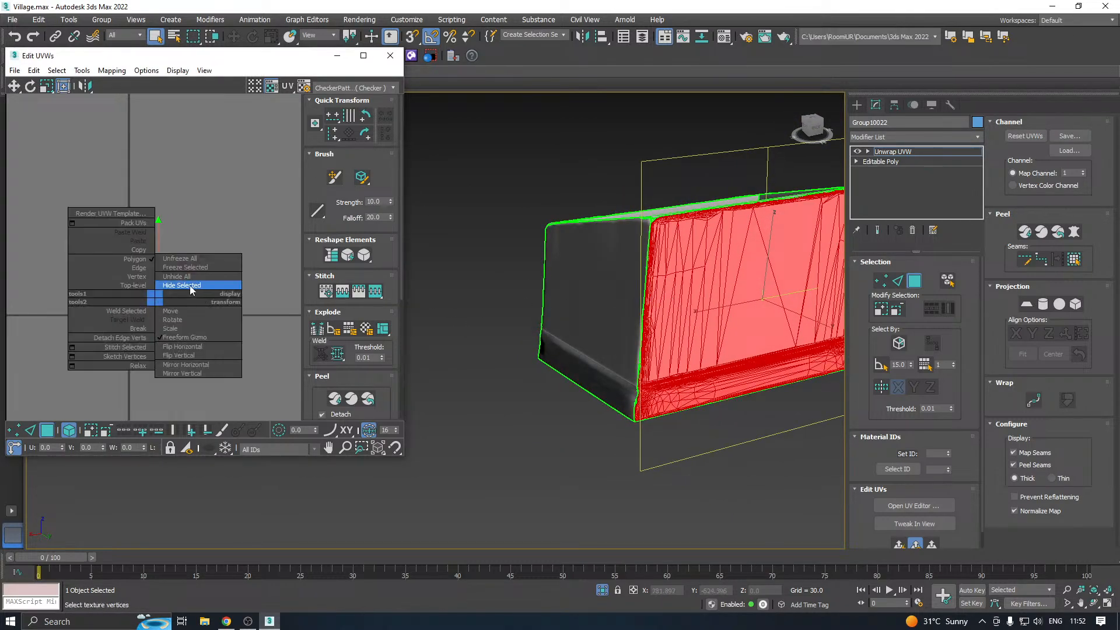
pyautogui.click(193, 276)
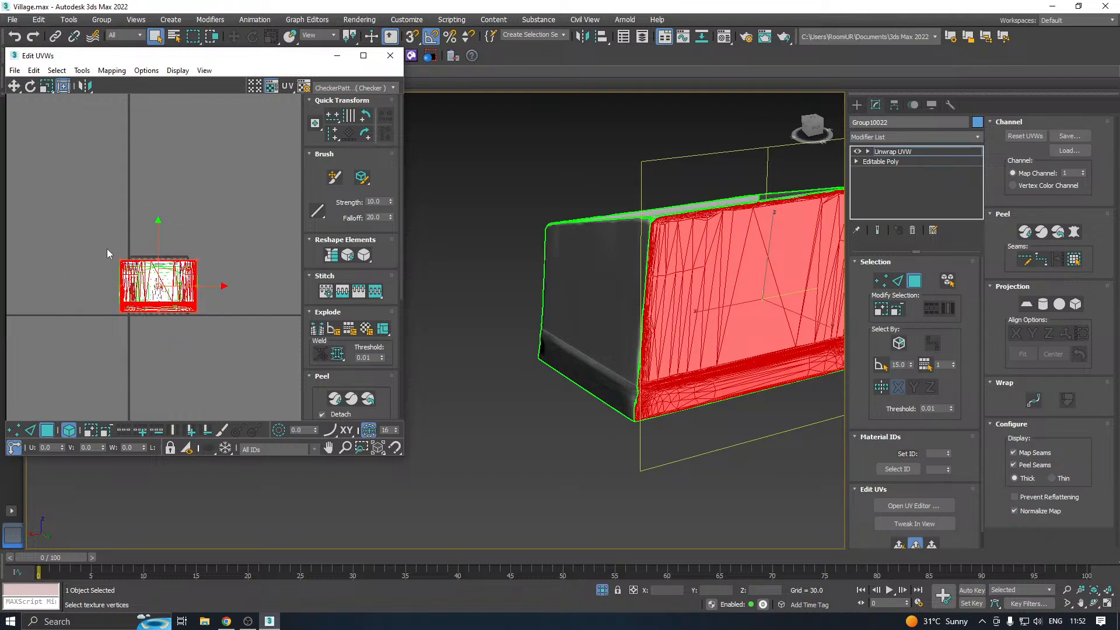
# Select all UV clusters together and weld their seams with a threshold of 0.01
pyautogui.moveTo(106, 249); pyautogui.dragTo(253, 356)
pyautogui.scroll(10, 649, 409)
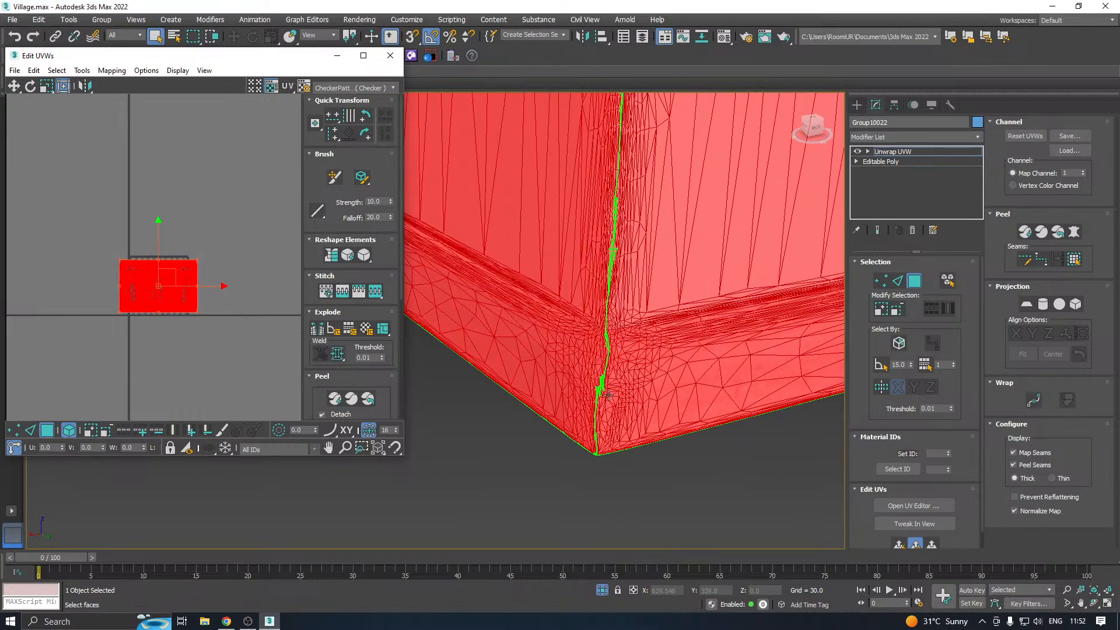
pyautogui.click(337, 354)
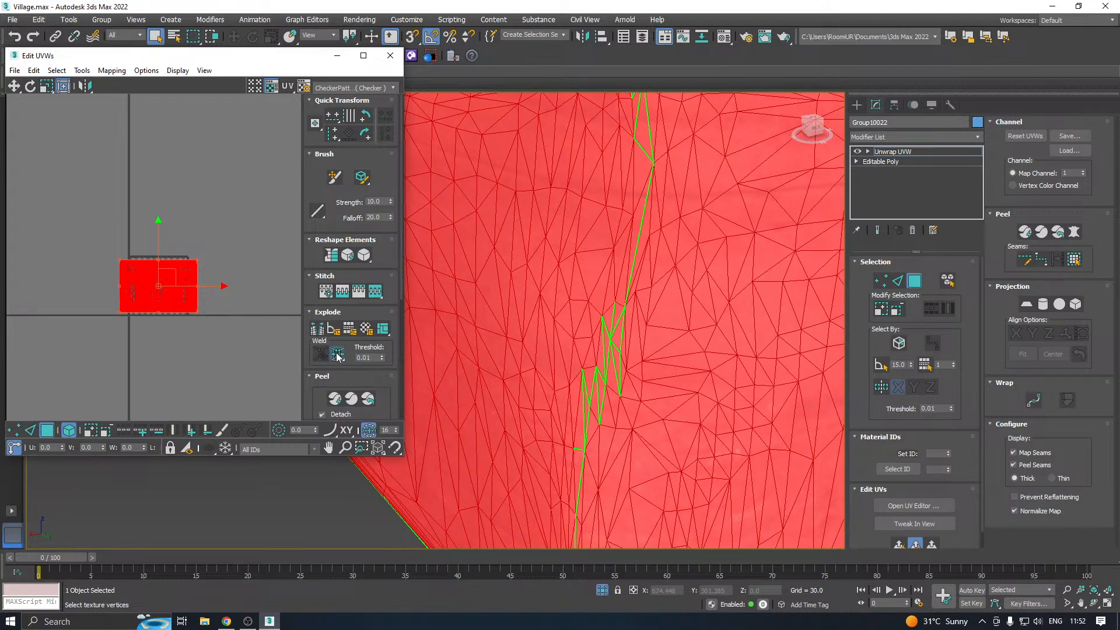
pyautogui.click(337, 354)
pyautogui.scroll(-3, 619, 395)
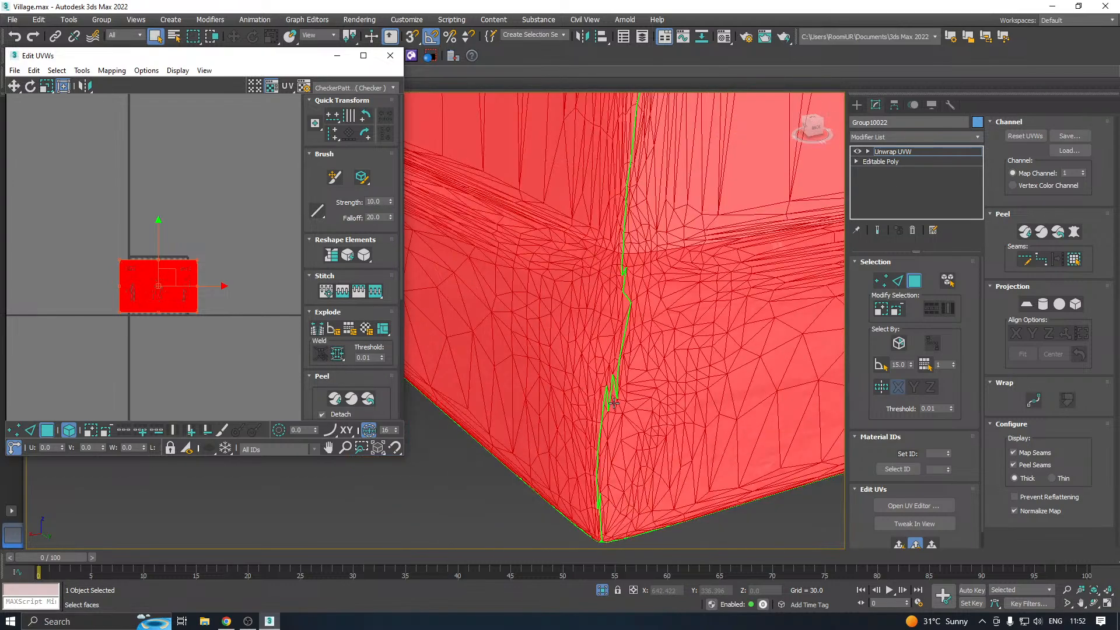
pyautogui.scroll(-3, 611, 402)
# Display the checker pattern on the house and examine its continuity along the wall corners
pyautogui.click(353, 88)
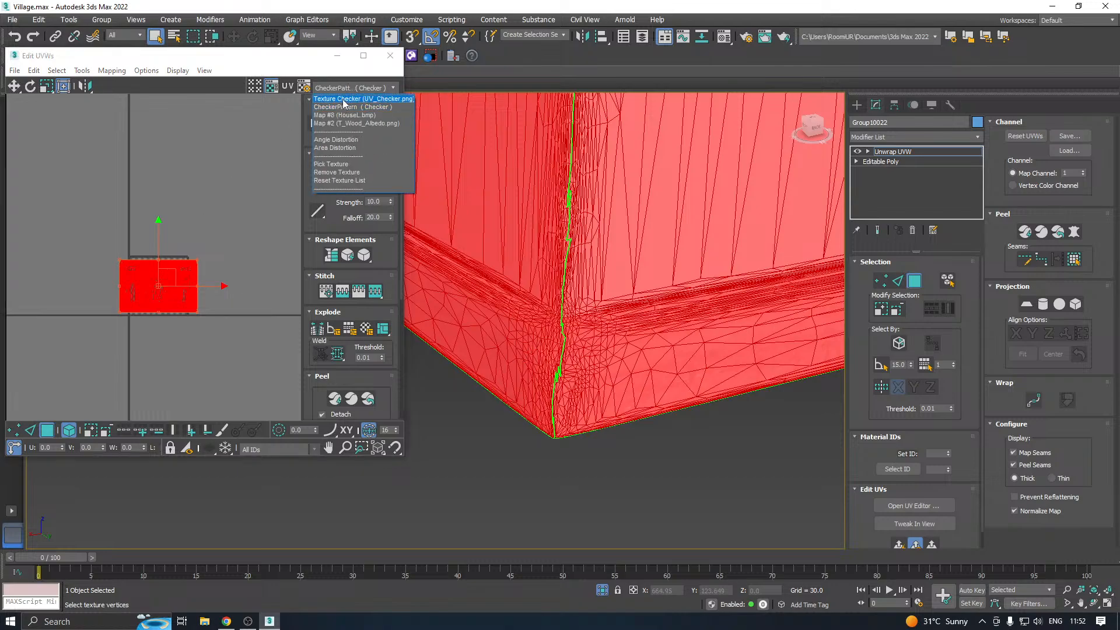
pyautogui.click(345, 102)
pyautogui.keyDown('alt'); pyautogui.moveTo(448, 190); pyautogui.dragTo(628, 240, button='middle'); pyautogui.keyUp('alt')
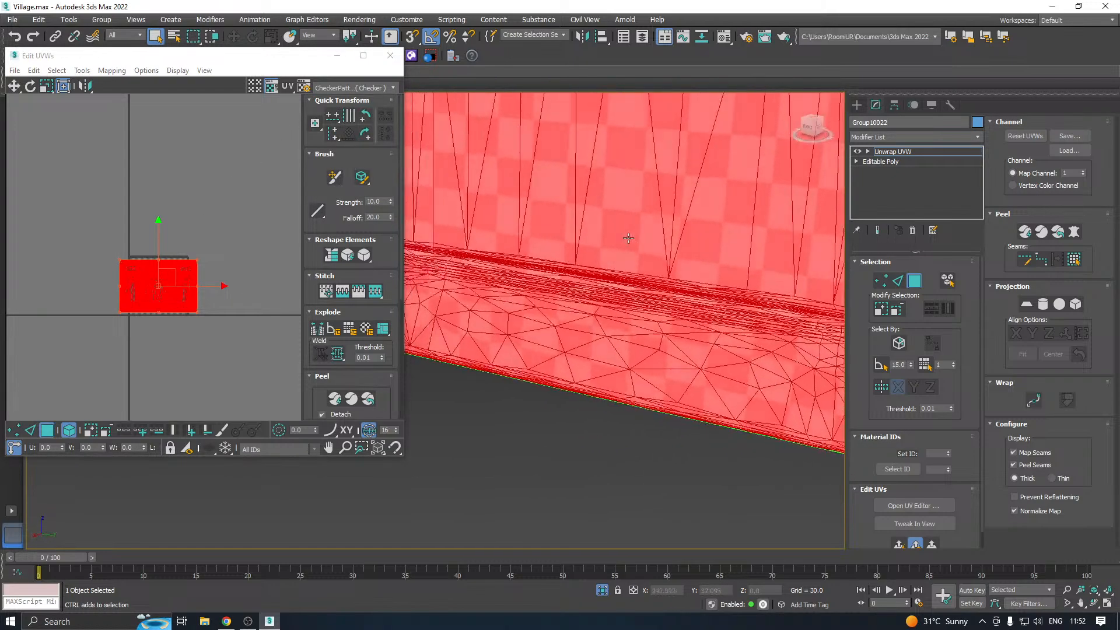
pyautogui.scroll(-4, 628, 240)
pyautogui.keyDown('alt'); pyautogui.moveTo(513, 251); pyautogui.dragTo(492, 266, button='middle'); pyautogui.keyUp('alt')
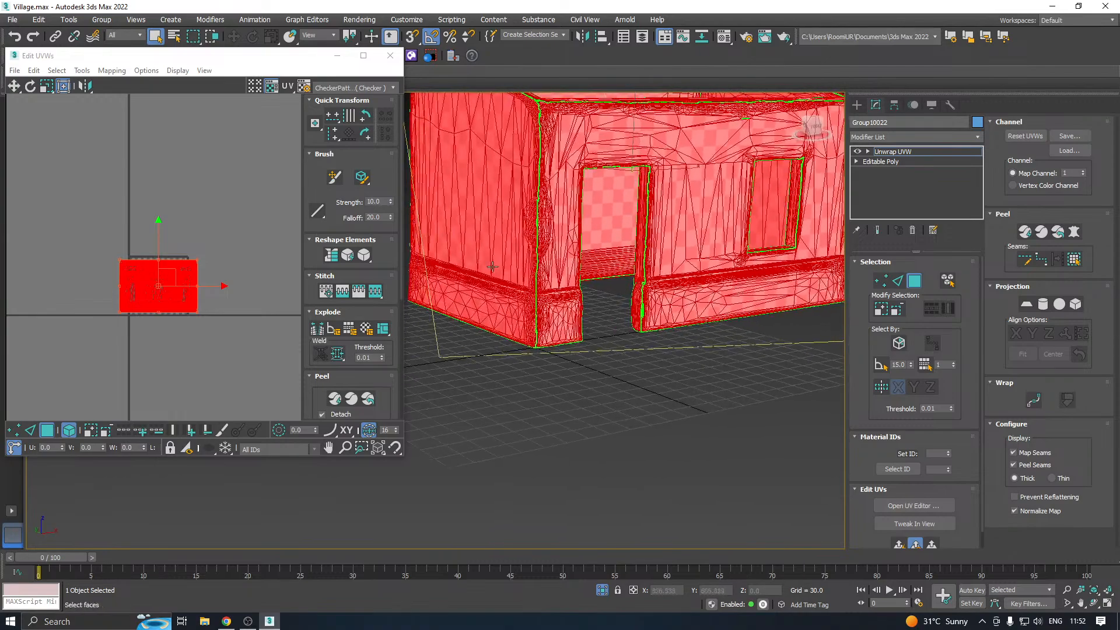
pyautogui.scroll(5, 533, 248)
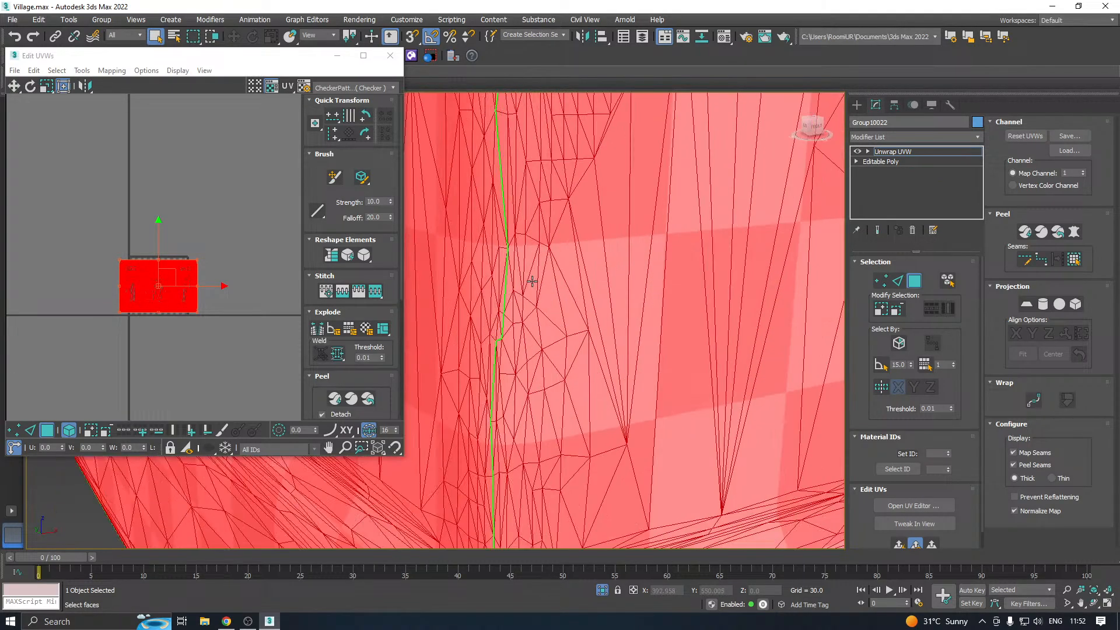
pyautogui.scroll(-5, 508, 311)
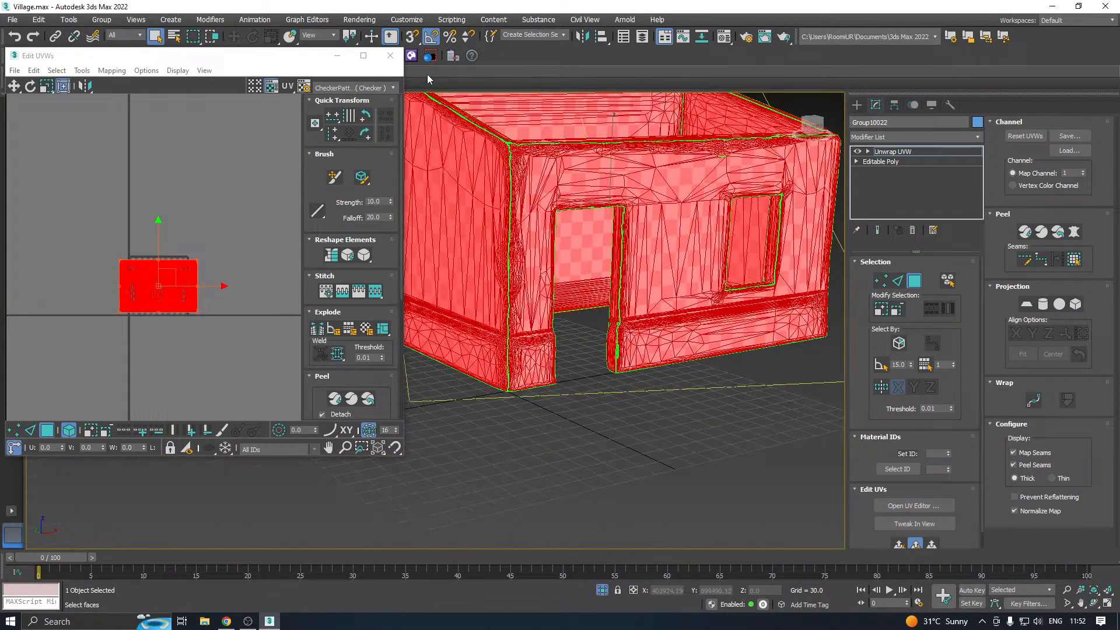
# Close the UV editor, leave the face selection mode, and assign the brick material c2 to the house
pyautogui.click(390, 55)
pyautogui.click(891, 152)
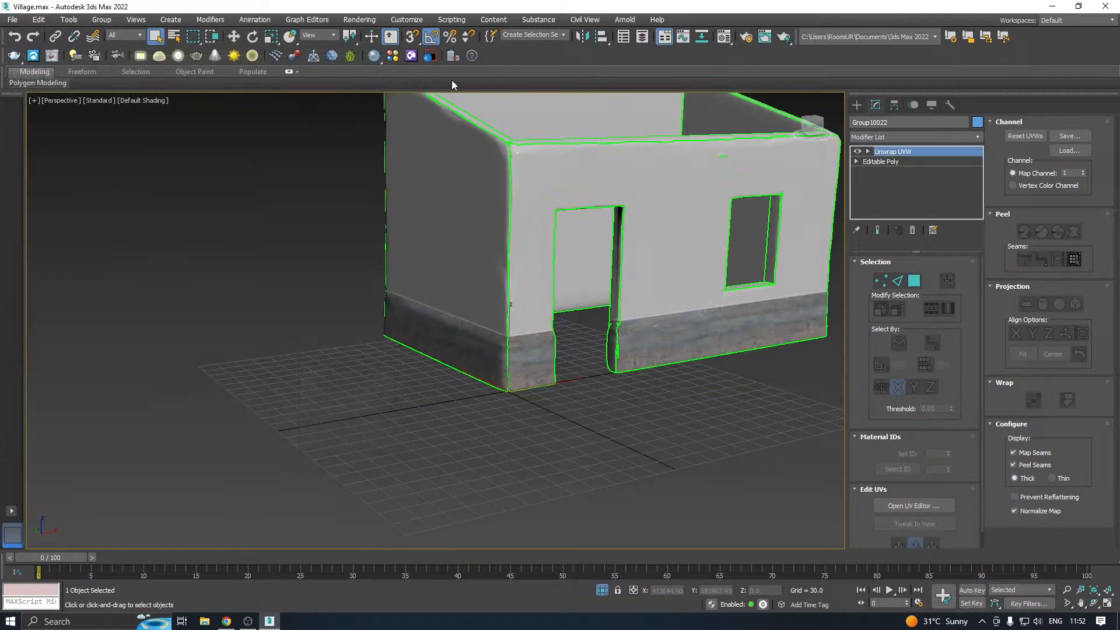
pyautogui.click(722, 38)
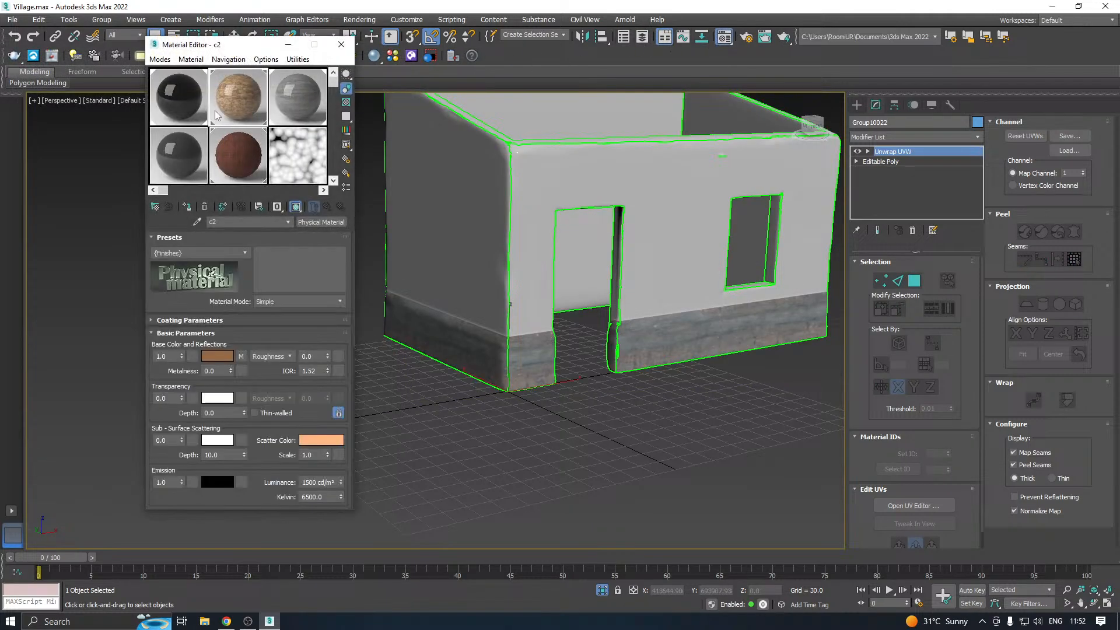
pyautogui.click(187, 207)
# Examine how the brick texture meets along the wall corners, the base and the top edges of the house
pyautogui.keyDown('alt'); pyautogui.moveTo(648, 292); pyautogui.dragTo(571, 264, button='middle'); pyautogui.keyUp('alt')
pyautogui.scroll(10, 676, 311)
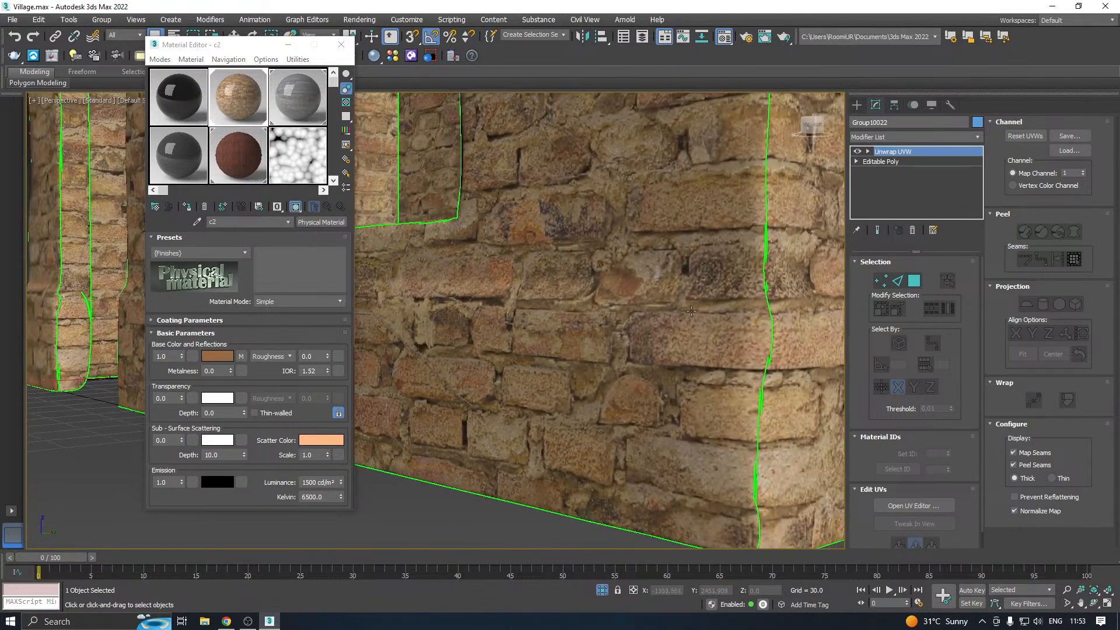
pyautogui.scroll(-6, 482, 388)
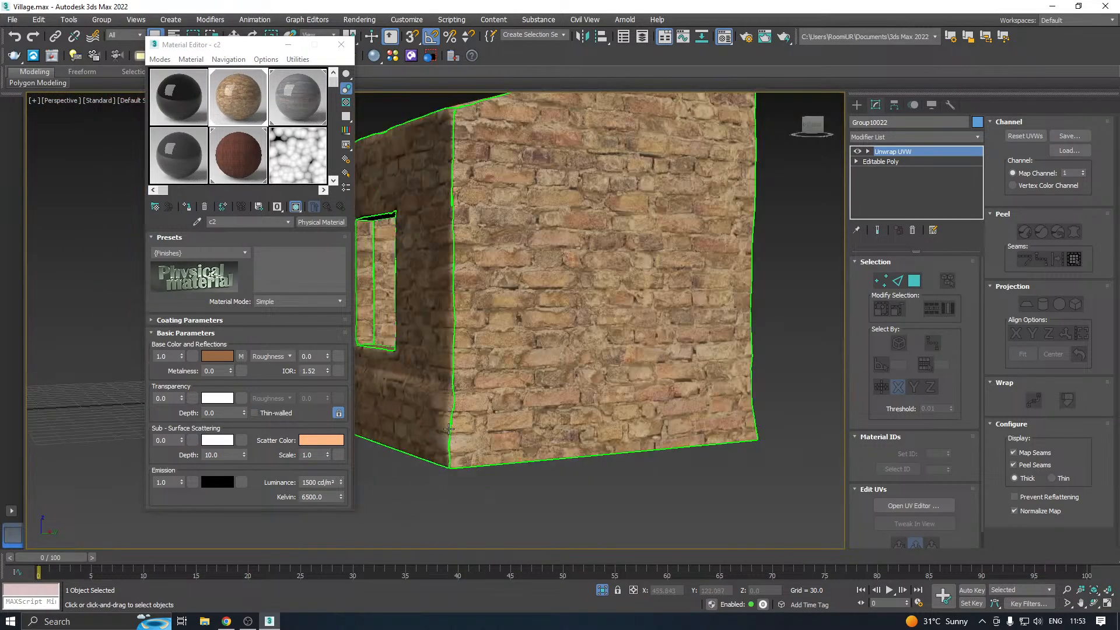
pyautogui.keyDown('alt'); pyautogui.moveTo(448, 430); pyautogui.dragTo(458, 380, button='middle'); pyautogui.keyUp('alt')
pyautogui.scroll(8, 513, 358)
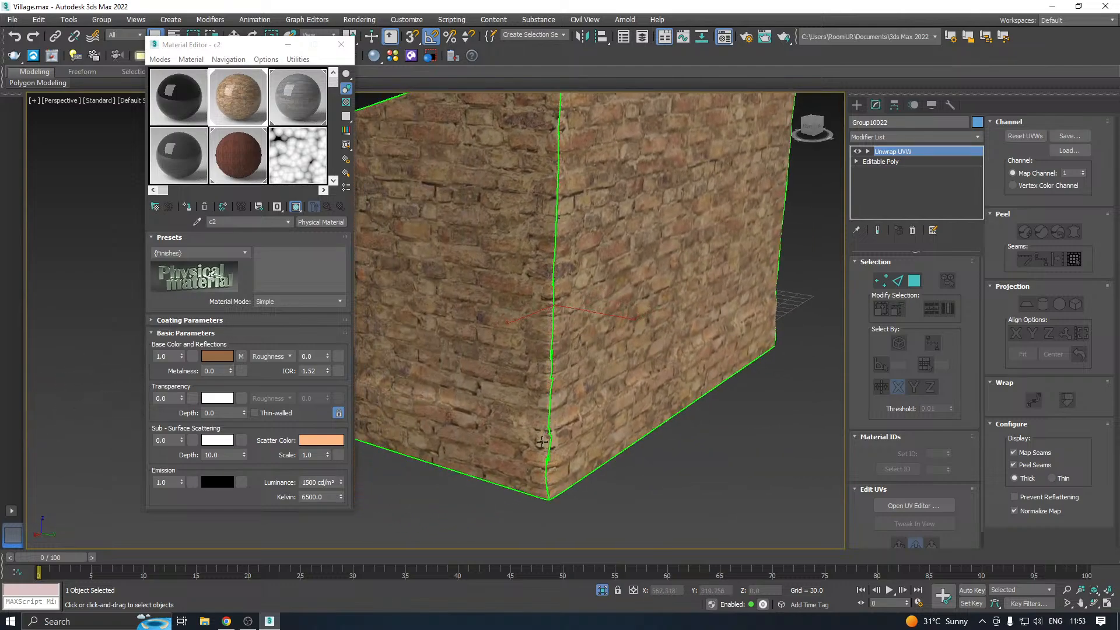
pyautogui.scroll(-8, 567, 428)
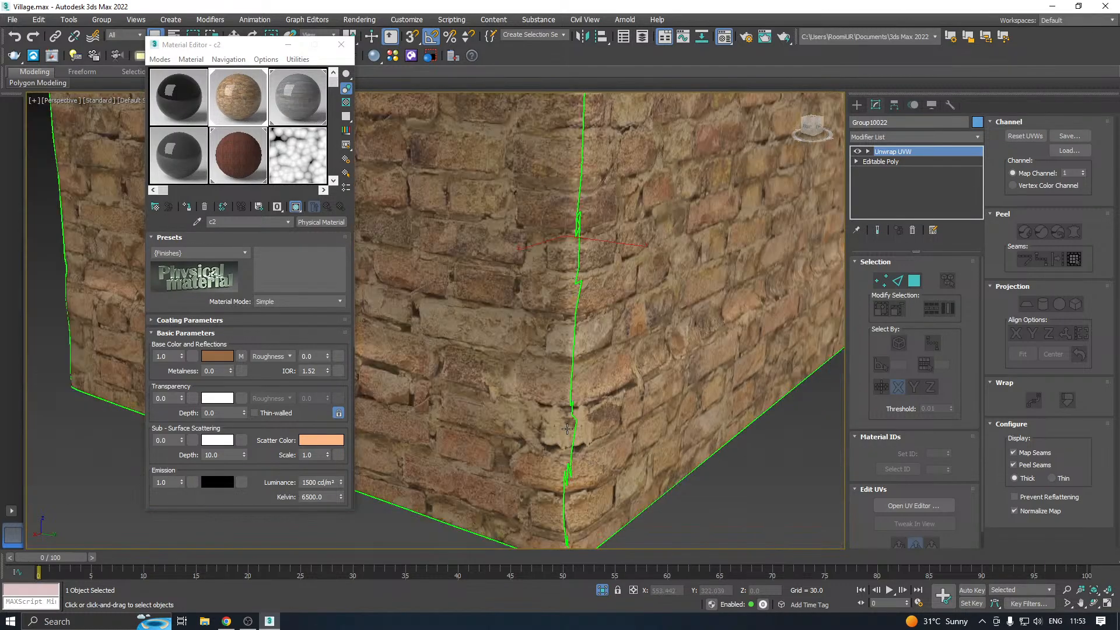
pyautogui.keyDown('alt'); pyautogui.moveTo(583, 409); pyautogui.dragTo(460, 307, button='middle'); pyautogui.keyUp('alt')
pyautogui.scroll(5, 495, 375)
pyautogui.scroll(4, 448, 268)
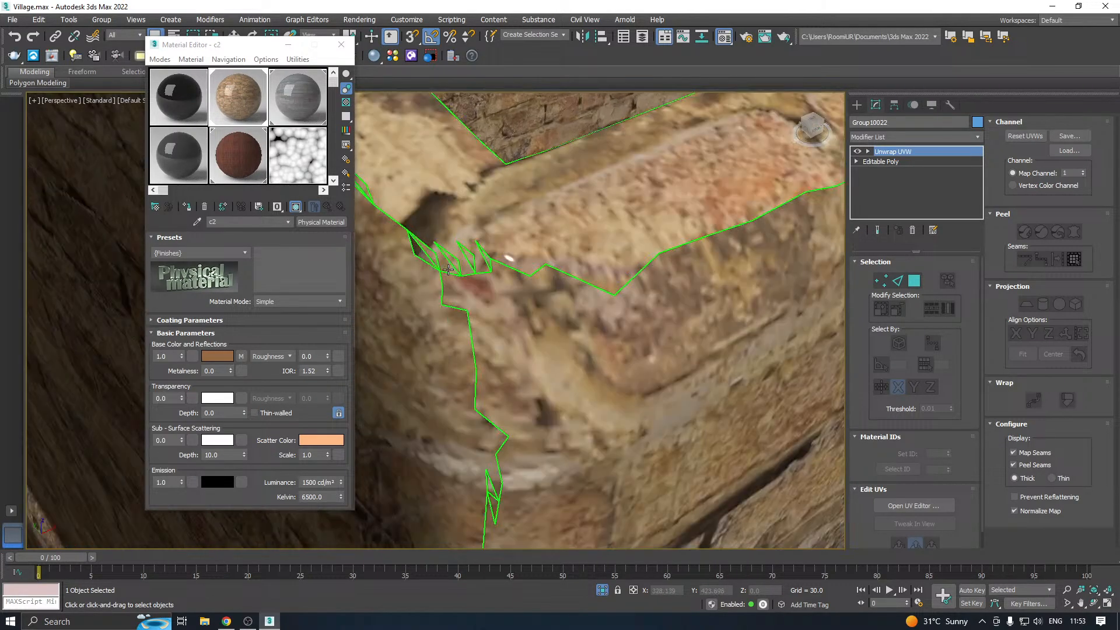
# Examine the brick texture up close along the jagged seam at the upper wall corner of the house
pyautogui.scroll(-6, 451, 264)
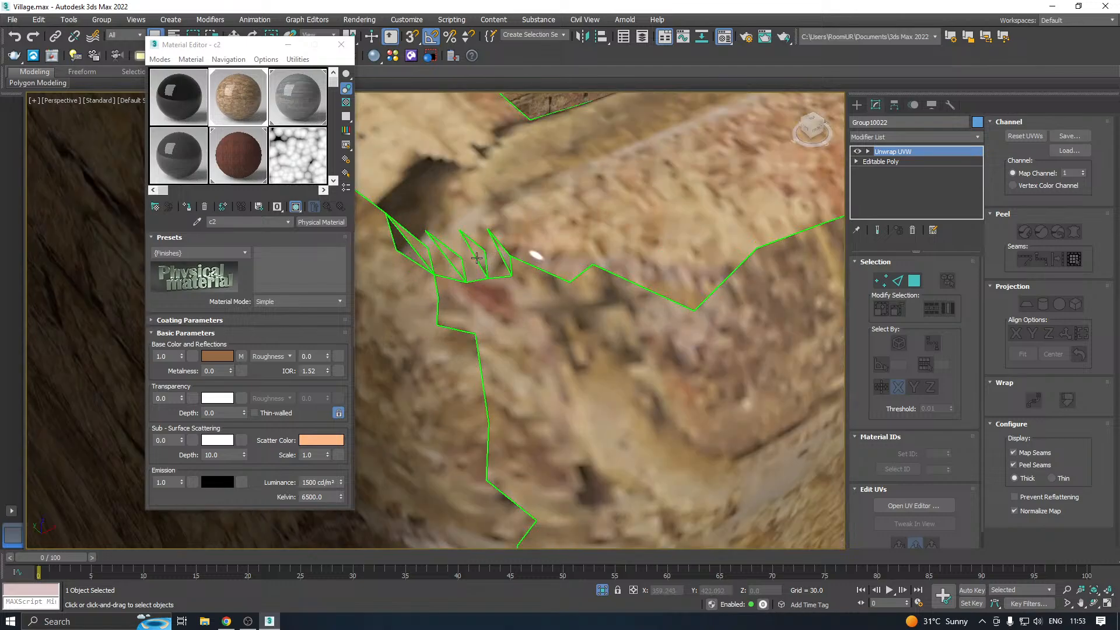
pyautogui.keyDown('alt'); pyautogui.moveTo(539, 254); pyautogui.dragTo(564, 247, button='middle'); pyautogui.keyUp('alt')
pyautogui.scroll(3, 594, 310)
pyautogui.rightClick(593, 310)
pyautogui.moveTo(570, 347); pyautogui.dragTo(614, 384, button='middle')
pyautogui.scroll(2, 585, 410)
pyautogui.scroll(-8, 585, 408)
# Undo the brick material assignment on the house and close the Material Editor
pyautogui.hotkey('ctrl', 'z')
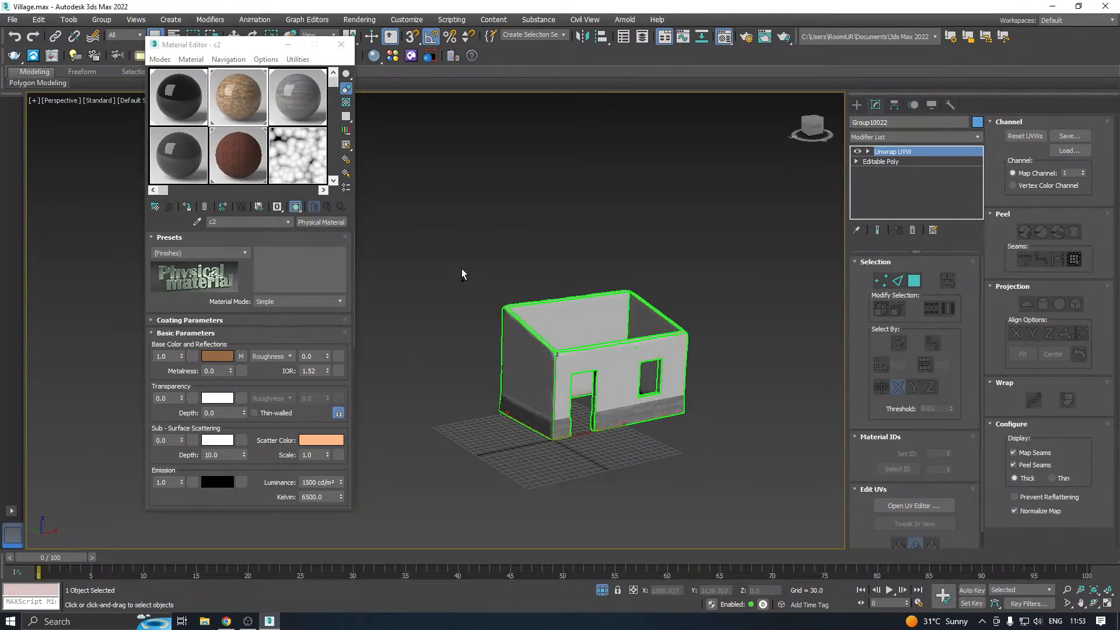
pyautogui.click(341, 44)
pyautogui.moveTo(713, 327); pyautogui.dragTo(645, 323, button='middle')
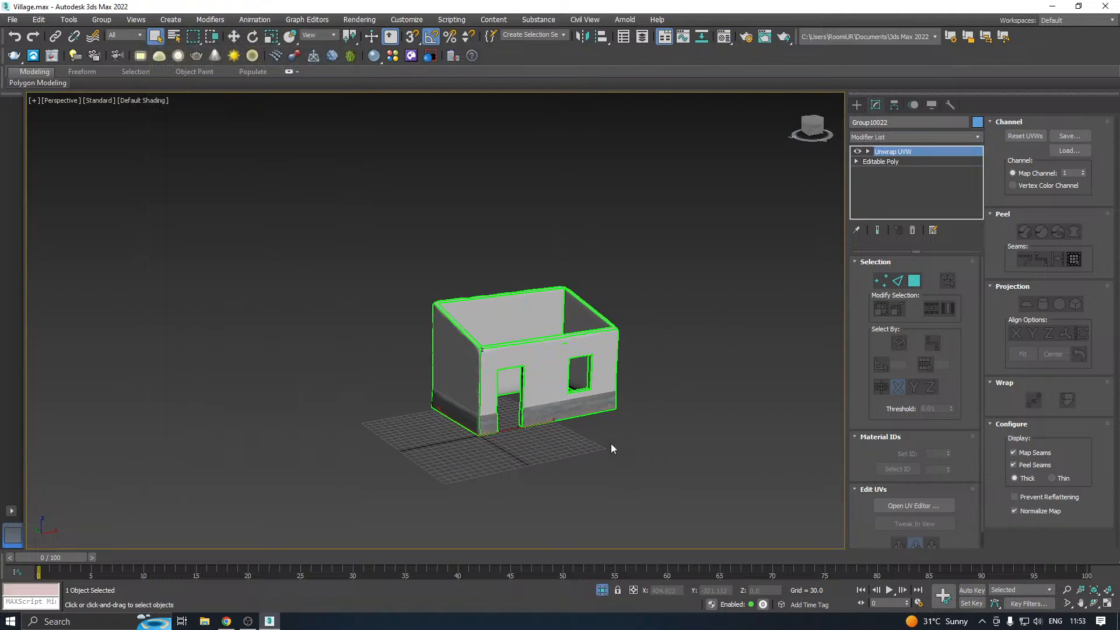
# Collapse the house's modifier stack to a plain Editable Poly and exit isolation to show the other building parts
pyautogui.rightClick(886, 206)
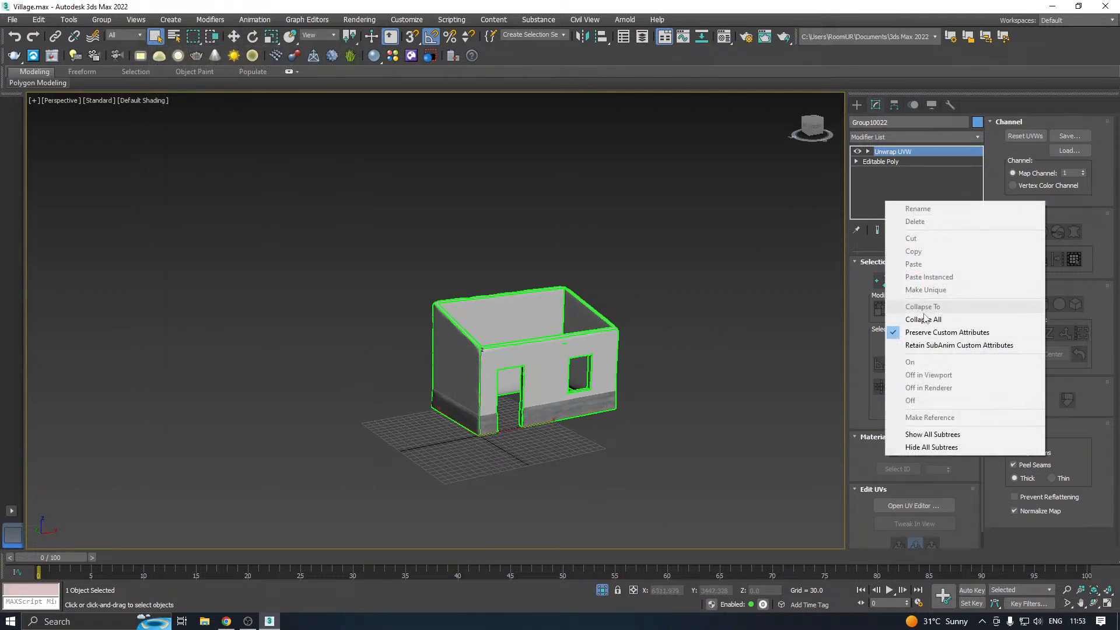
pyautogui.click(923, 307)
pyautogui.press('w')
pyautogui.click(602, 590)
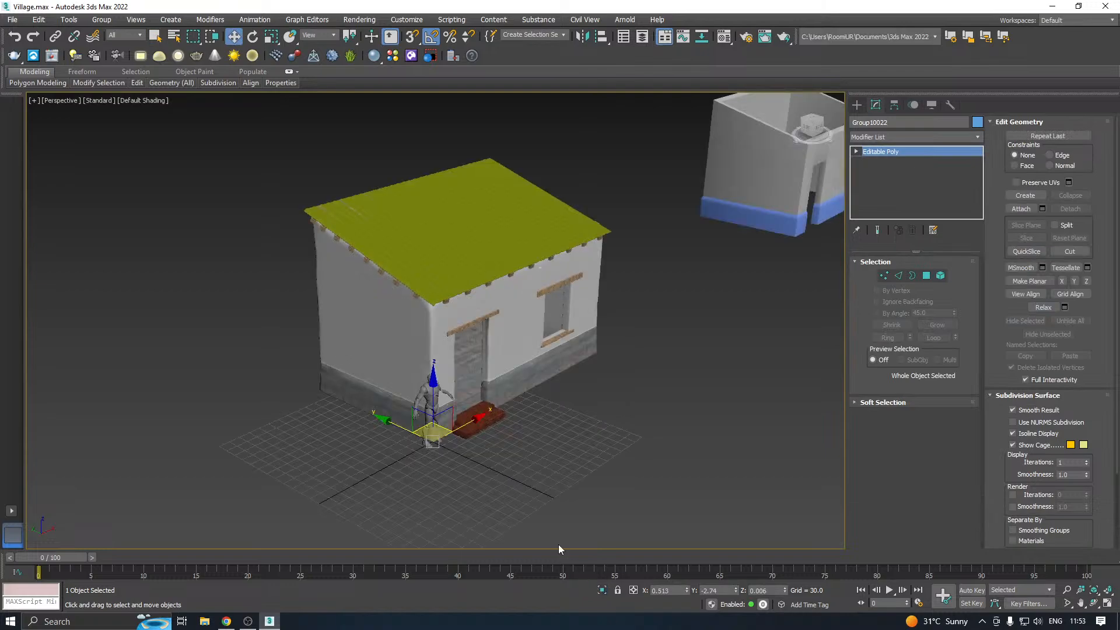
# Turn on edged faces in the viewport, select all parts of the house, and group them under the default name
pyautogui.moveTo(280, 148); pyautogui.dragTo(507, 384)
pyautogui.moveTo(602, 509); pyautogui.dragTo(639, 543)
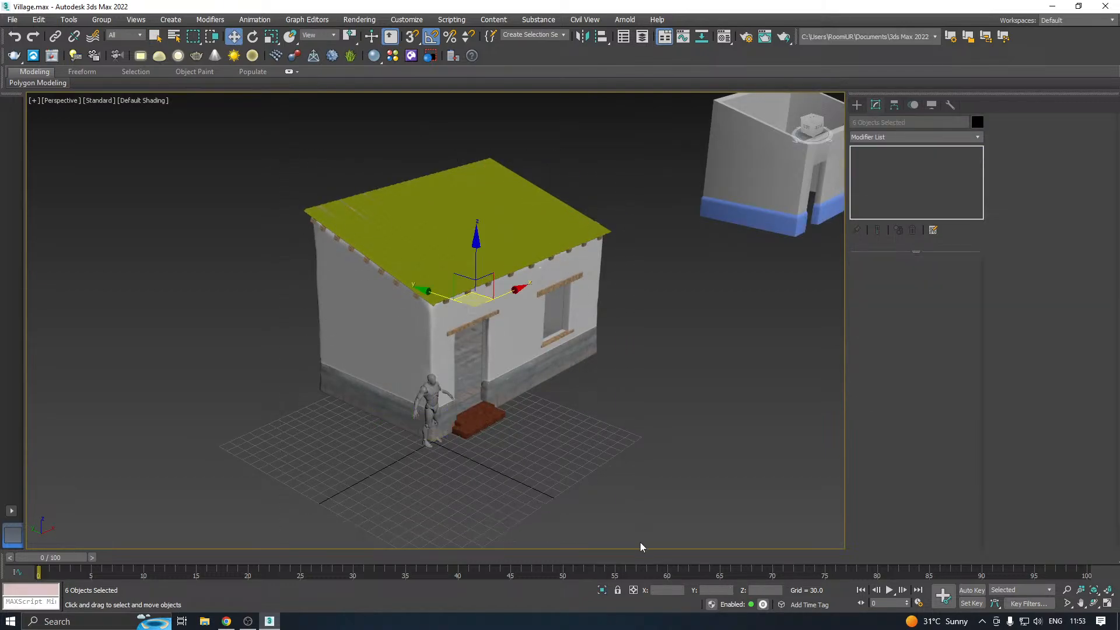
pyautogui.click(138, 102)
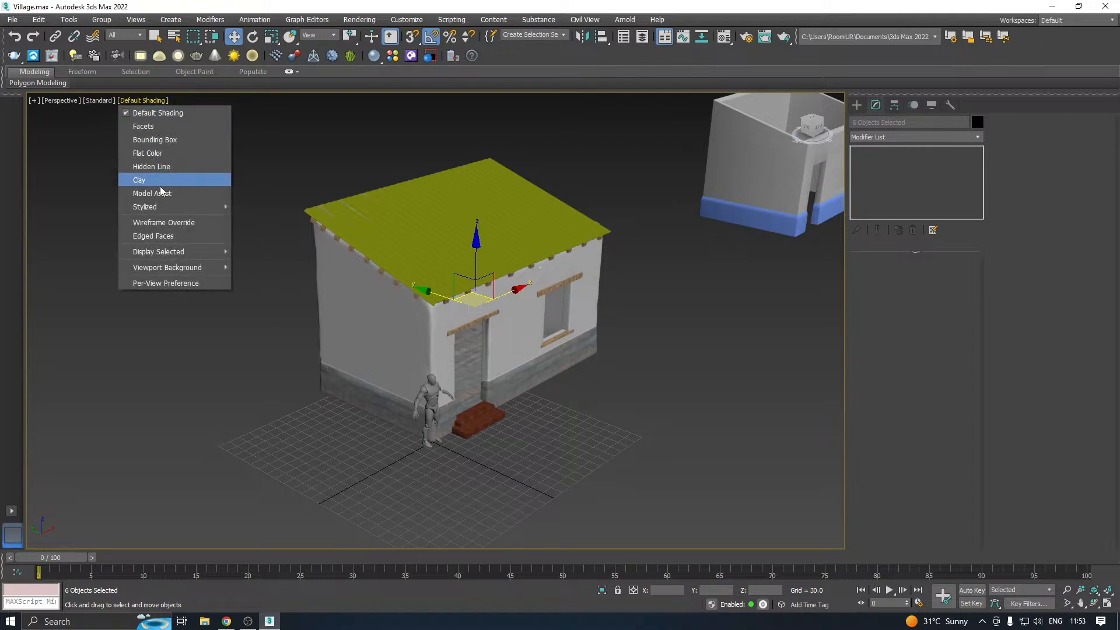
pyautogui.click(177, 239)
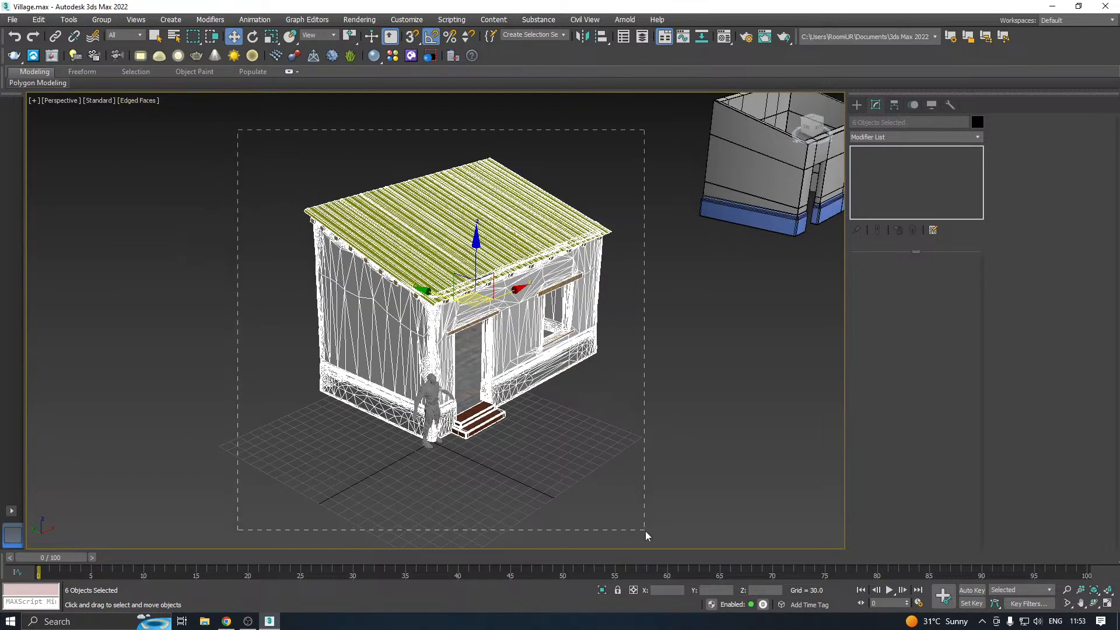
pyautogui.click(104, 21)
pyautogui.click(113, 38)
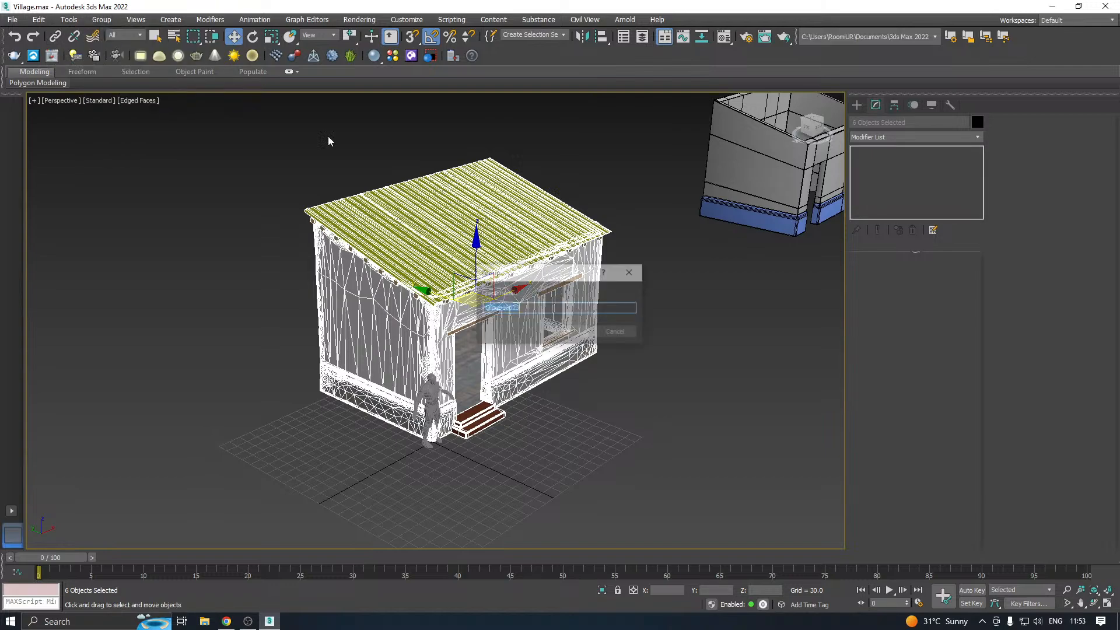
pyautogui.click(565, 332)
# Snap only the group's pivot to the house's front base corner at the origin and isolate the group
pyautogui.click(894, 105)
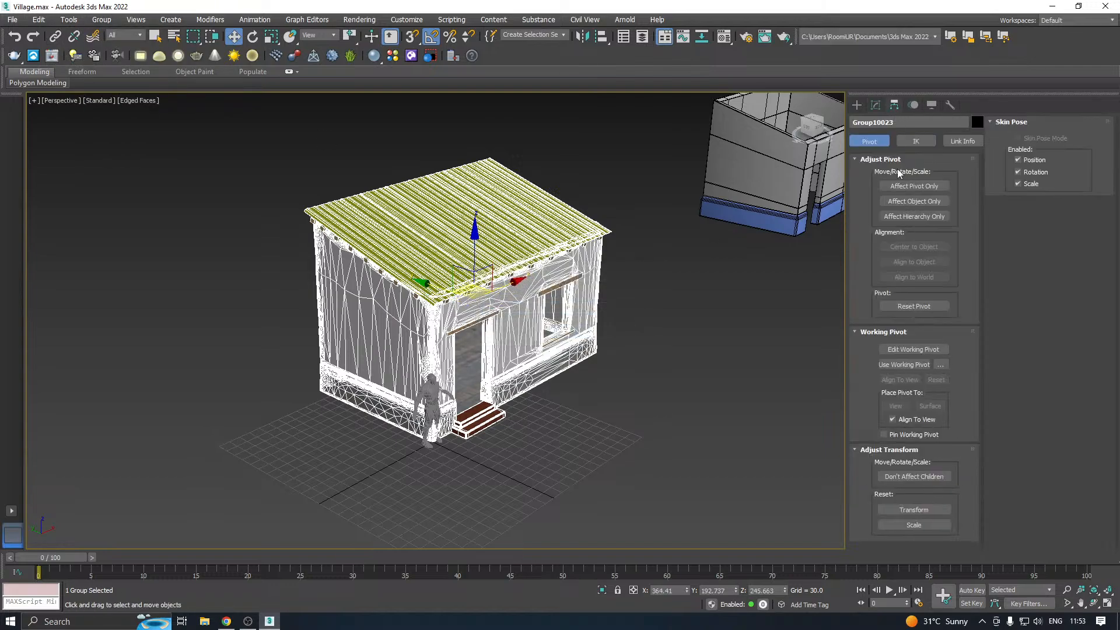
pyautogui.click(914, 185)
pyautogui.press('s')
pyautogui.moveTo(485, 281); pyautogui.dragTo(445, 429)
pyautogui.click(604, 590)
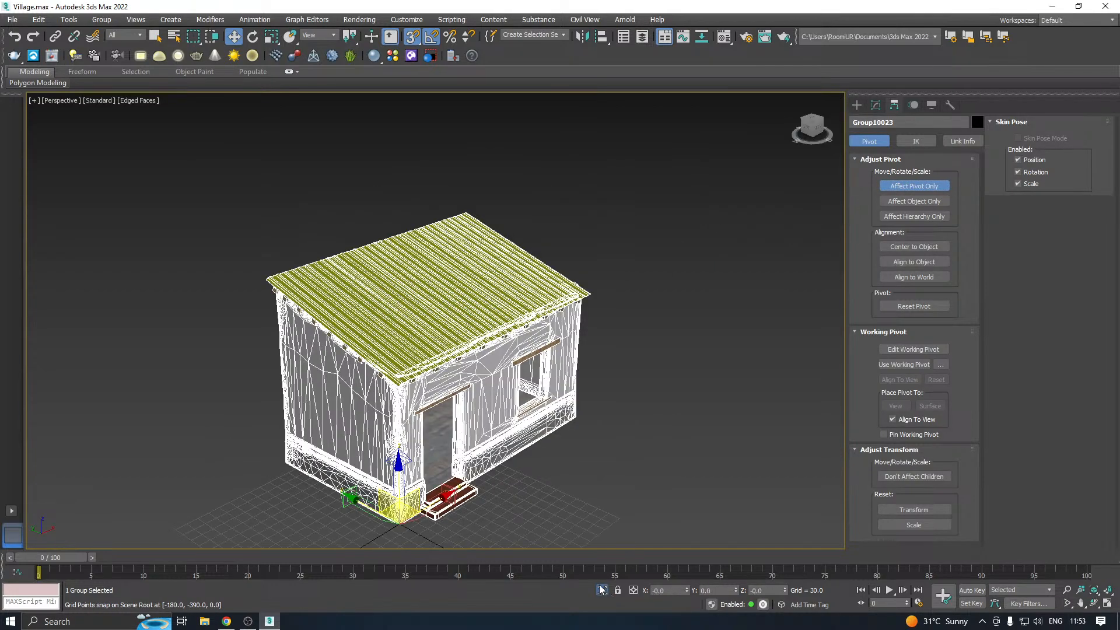
pyautogui.click(857, 106)
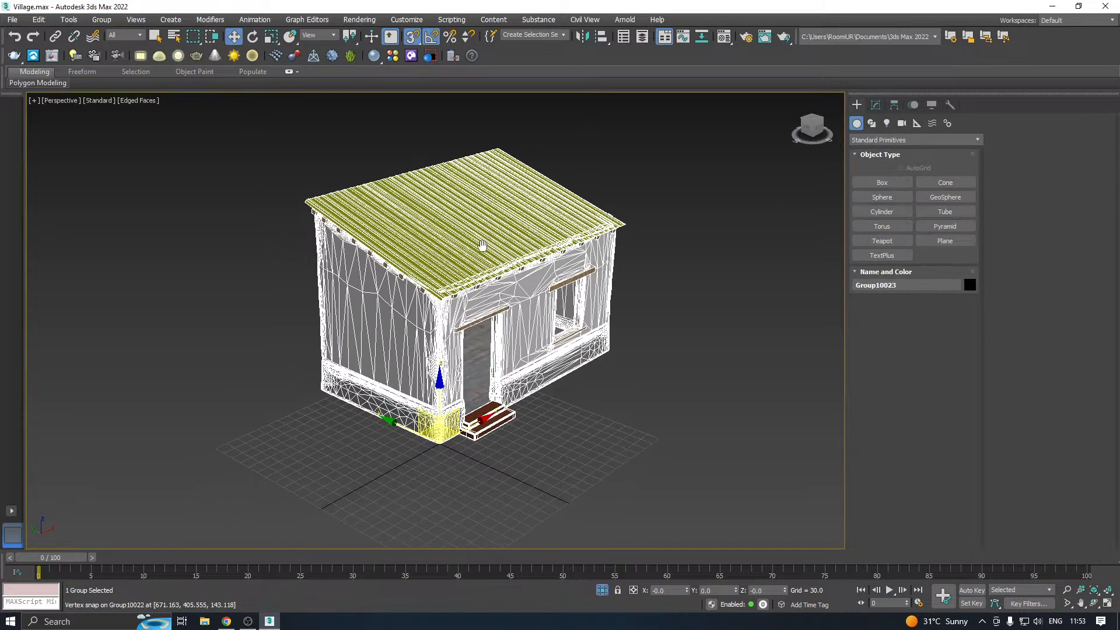
# Export the selected group as FBX to New folder (23) on the desktop, replacing SM_House.fbx
pyautogui.click(14, 19)
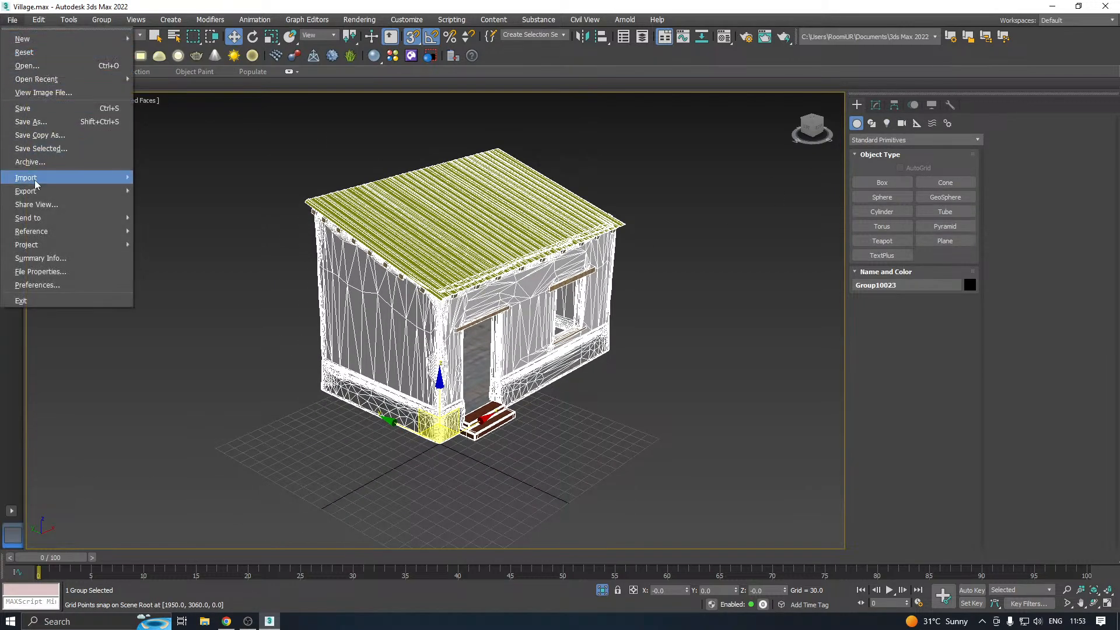
pyautogui.moveTo(35, 191)
pyautogui.click(214, 209)
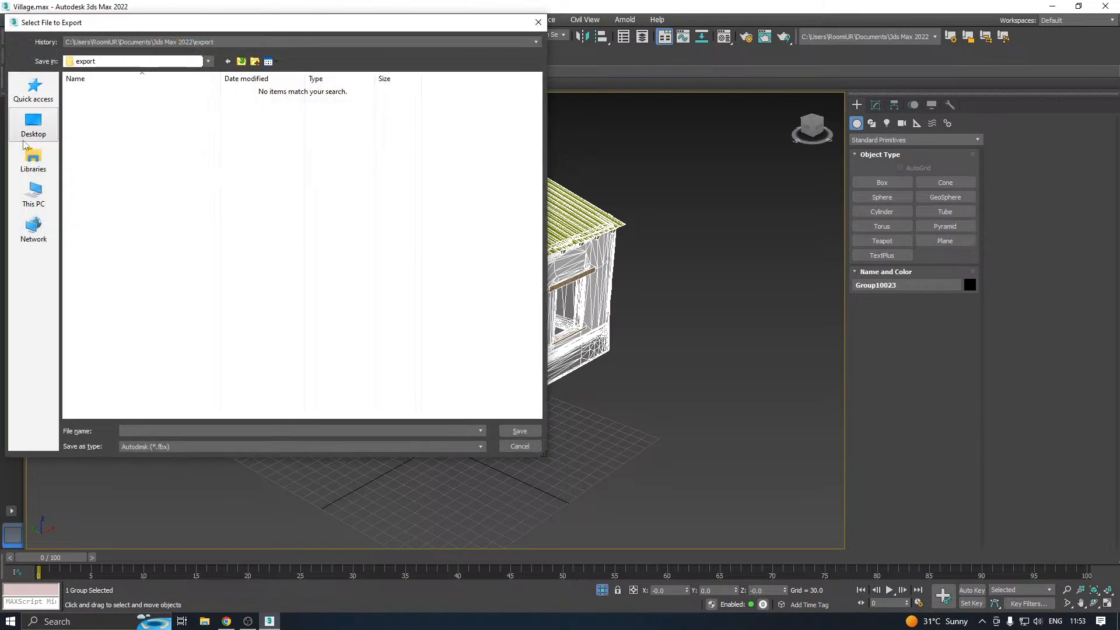
pyautogui.click(33, 124)
pyautogui.doubleClick(116, 362)
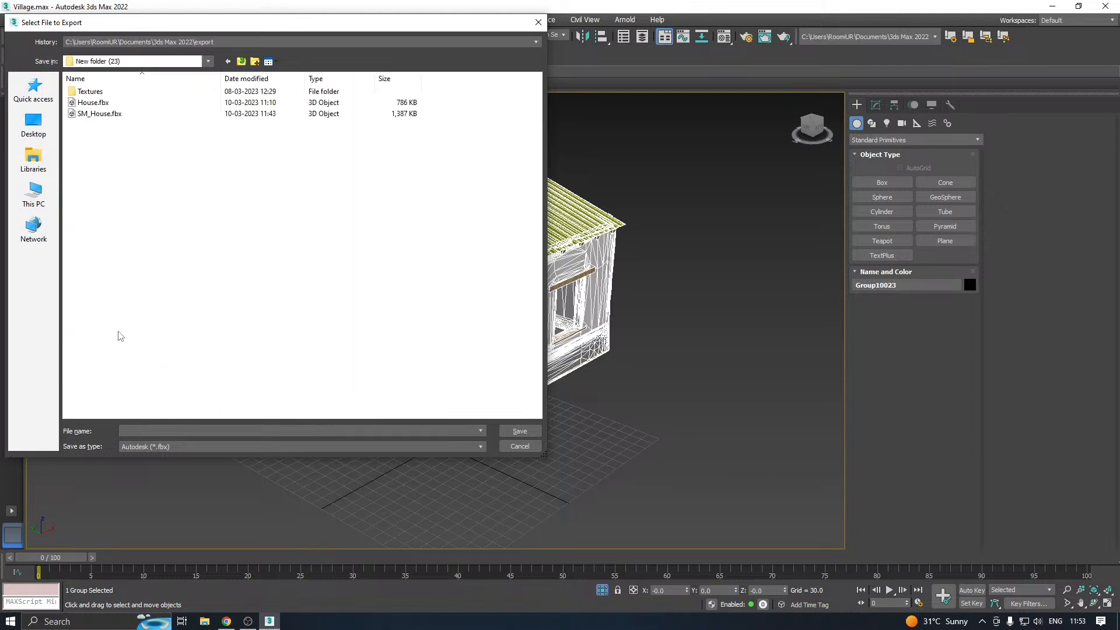
pyautogui.doubleClick(99, 114)
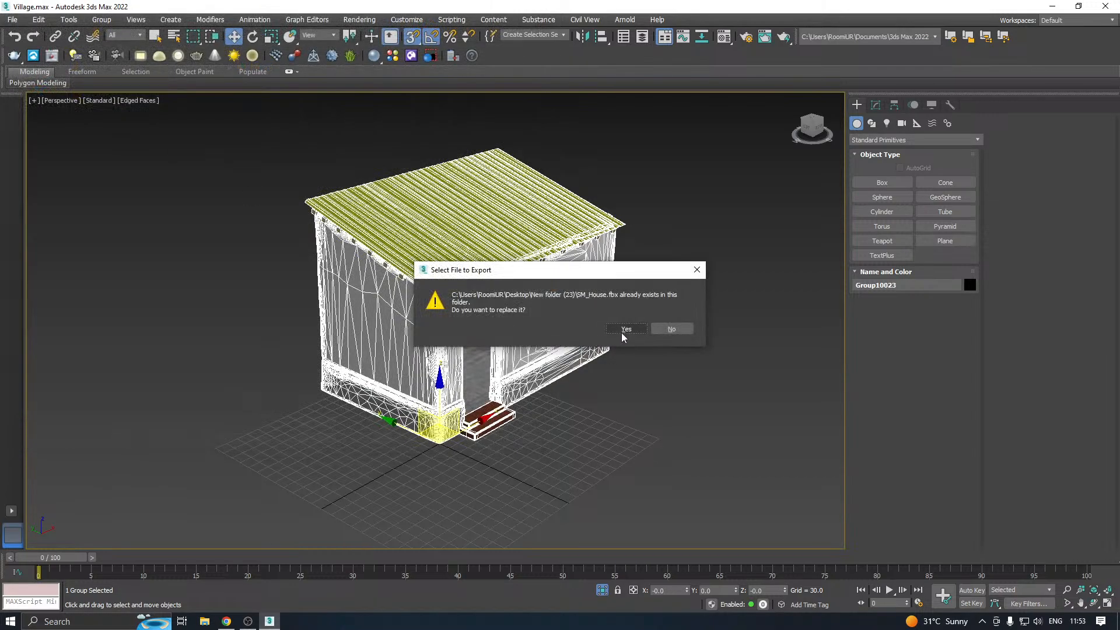
pyautogui.click(617, 332)
pyautogui.click(625, 464)
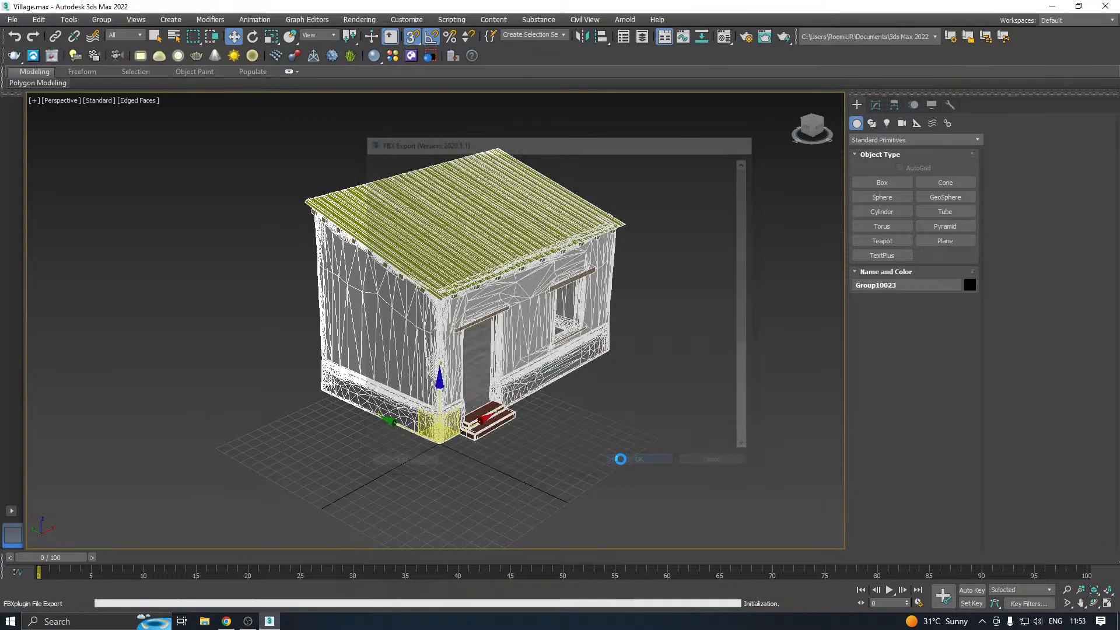
pyautogui.click(748, 493)
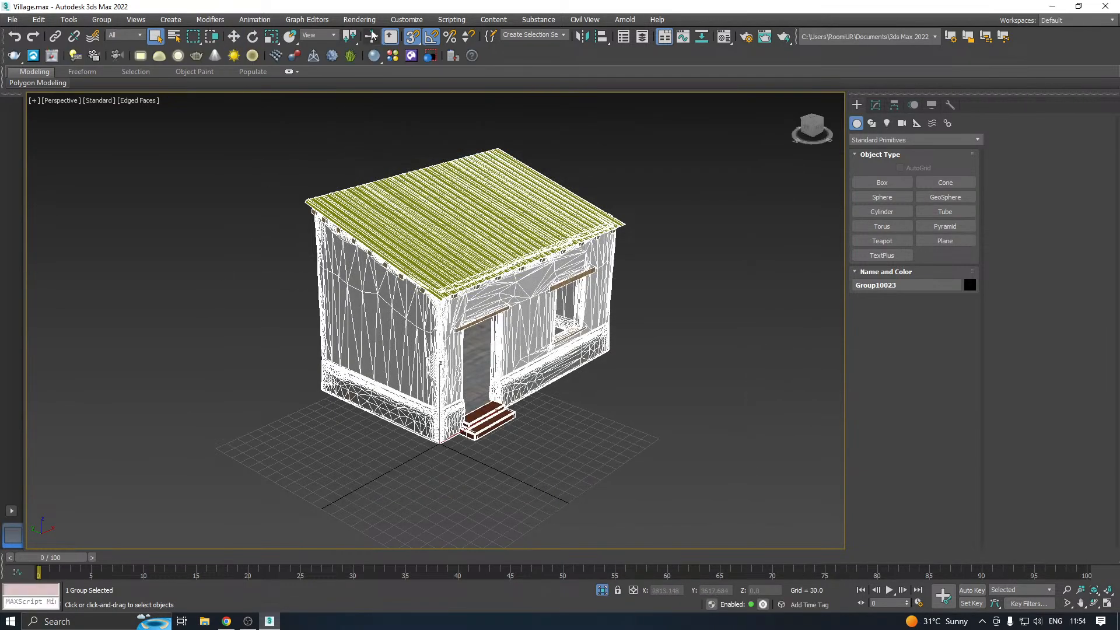
# Deselect the house group and save a copy of the scene as Village20.max
pyautogui.click(234, 36)
pyautogui.click(257, 183)
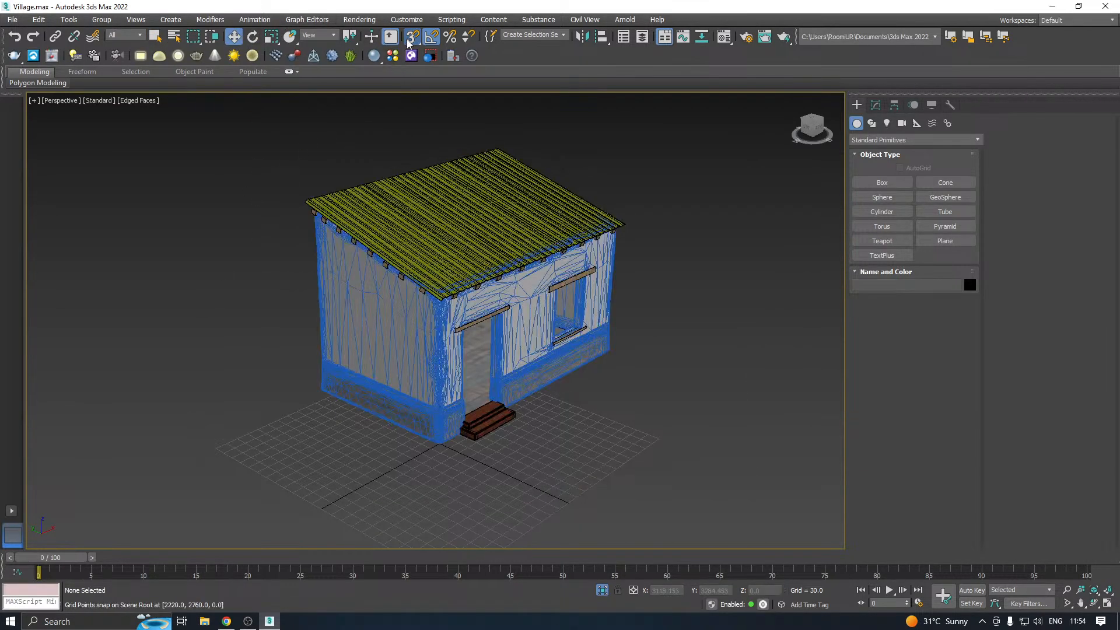
pyautogui.click(12, 19)
pyautogui.click(29, 131)
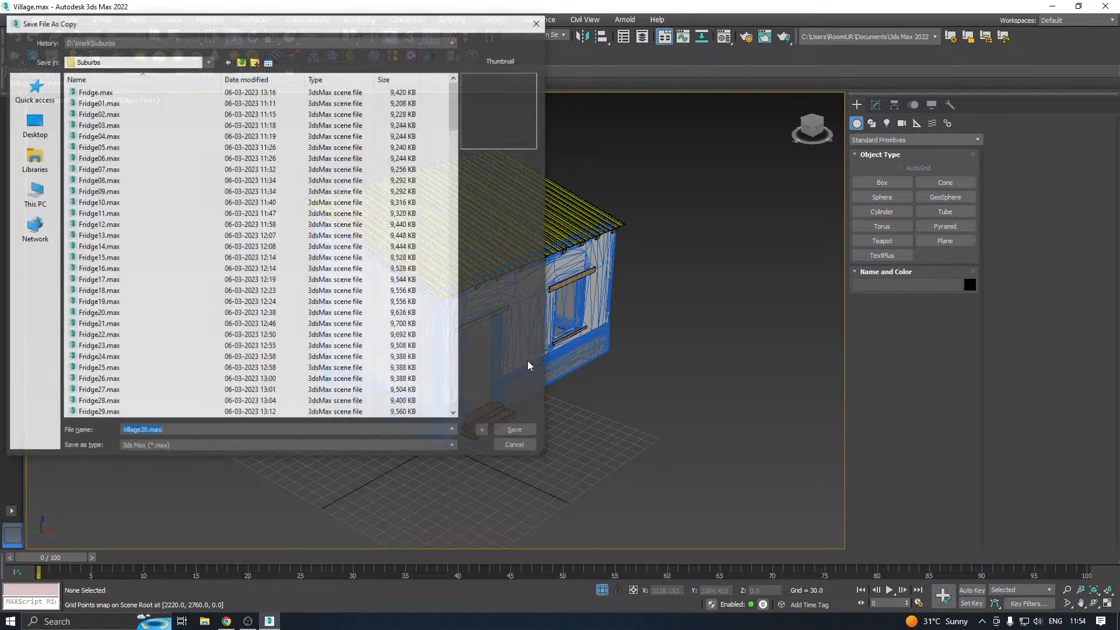
pyautogui.click(522, 432)
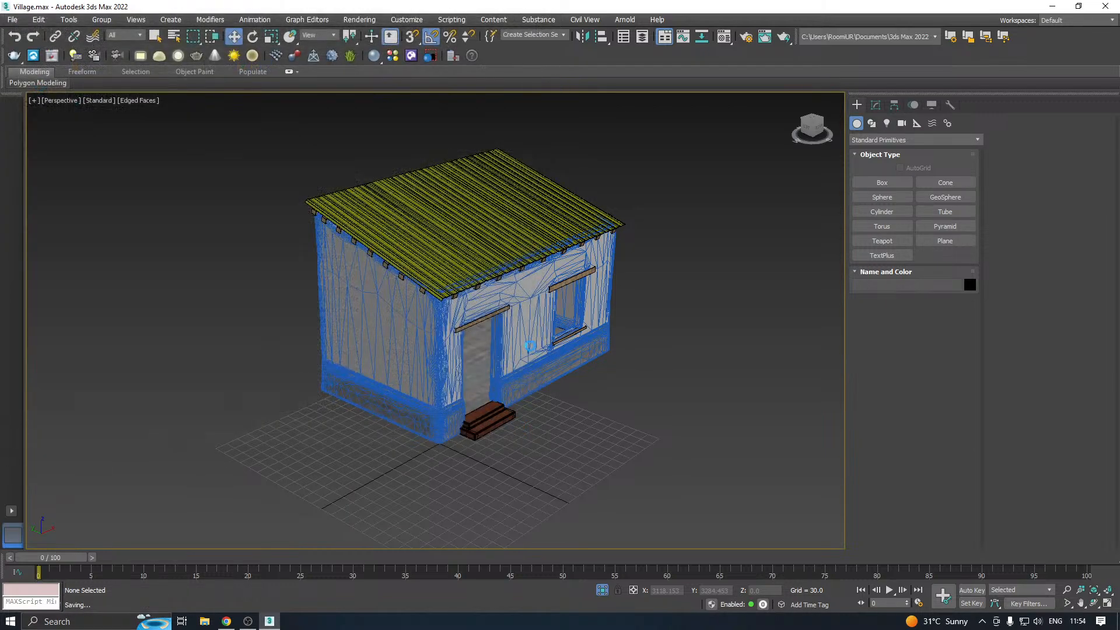
# Minimize 3ds Max, launch Unreal Editor from the desktop, and hide the desktop icons
pyautogui.click(1052, 7)
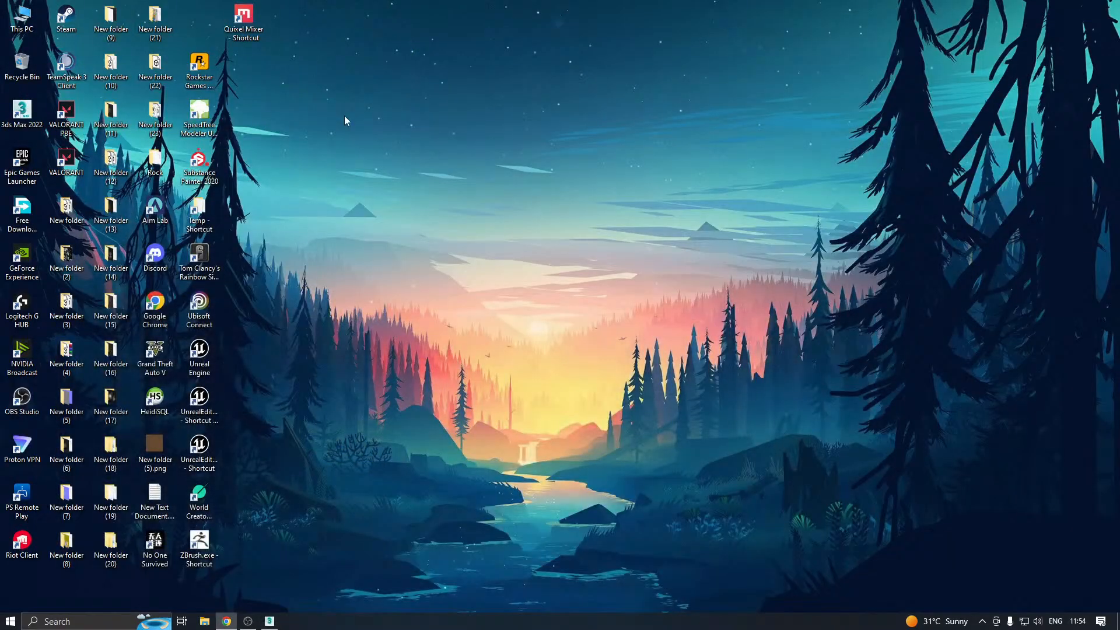
pyautogui.click(198, 402)
pyautogui.rightClick(301, 319)
pyautogui.moveTo(337, 328)
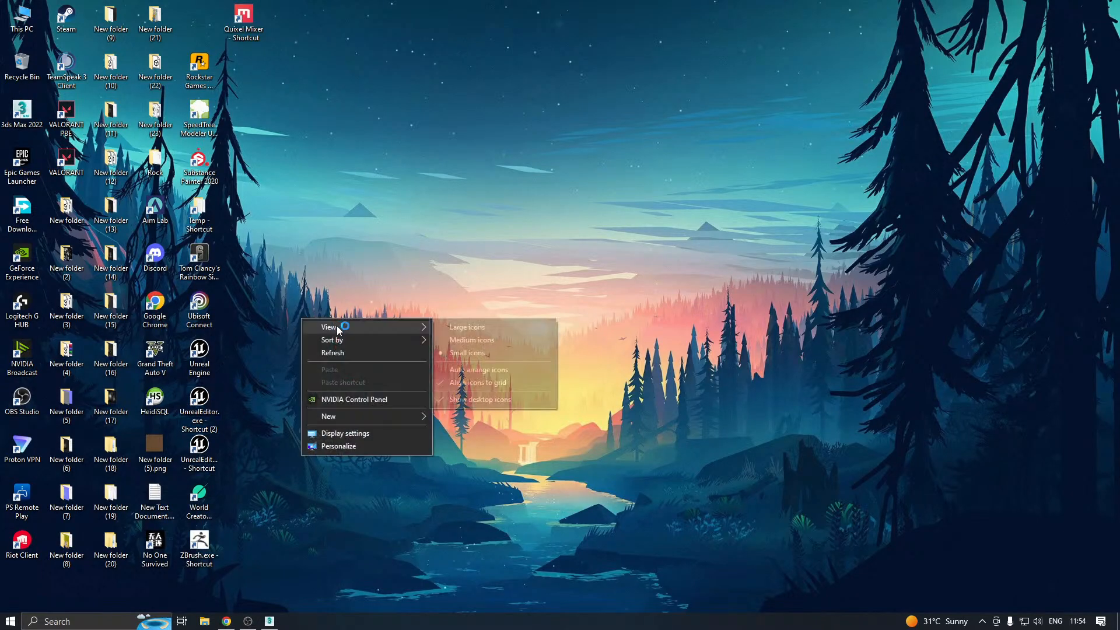
pyautogui.click(490, 398)
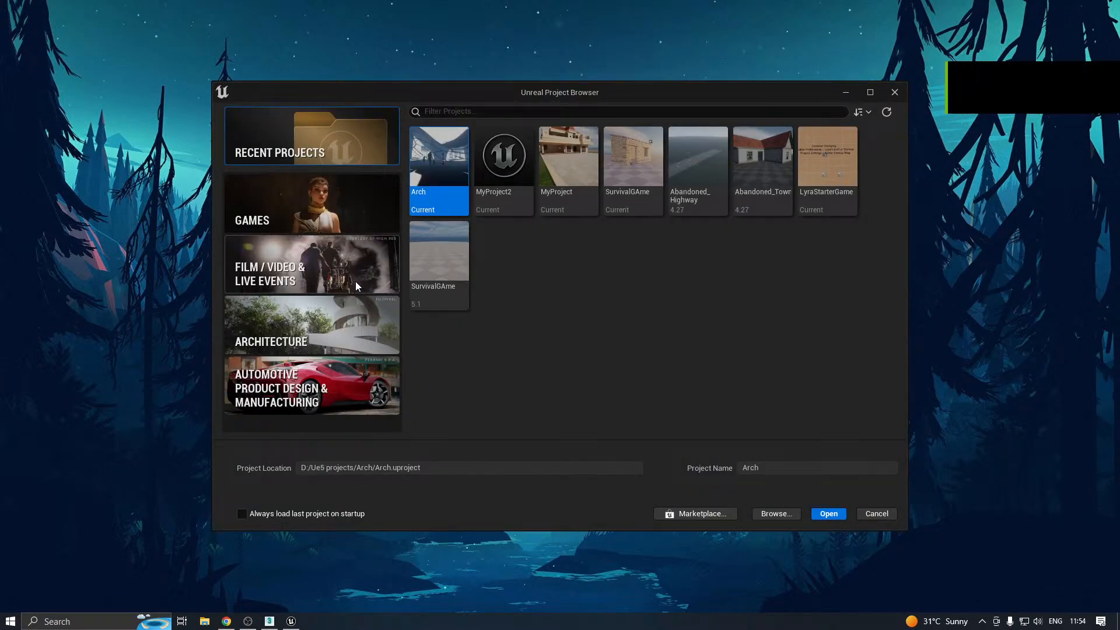
# Open the SurvivalGAme project (engine 5.0) and load the Untitled map from the Village Maps folder
pyautogui.doubleClick(638, 163)
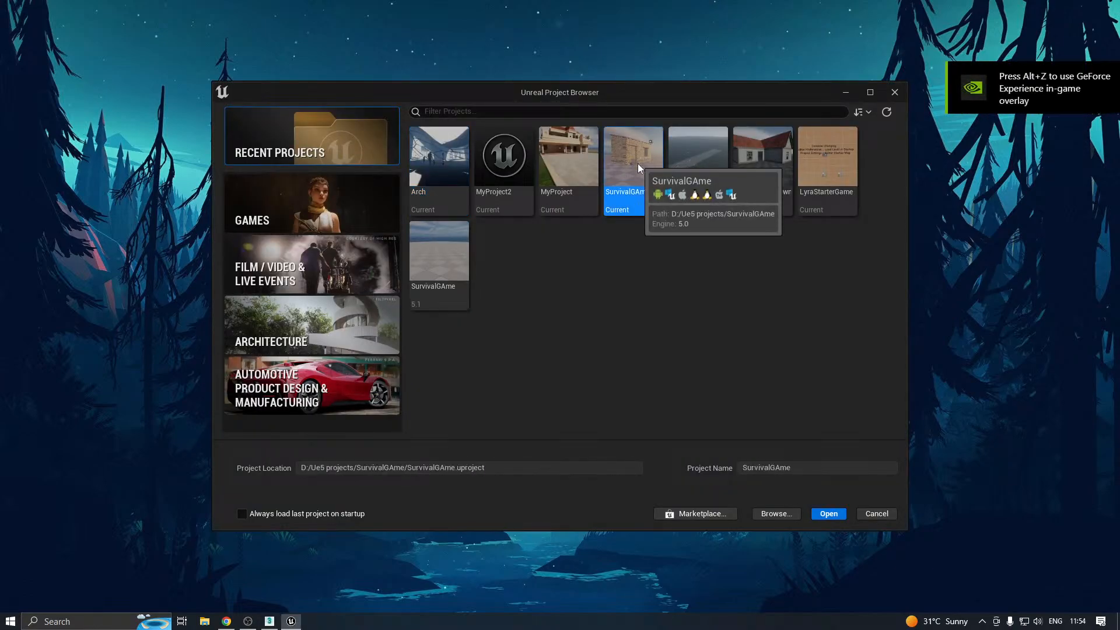
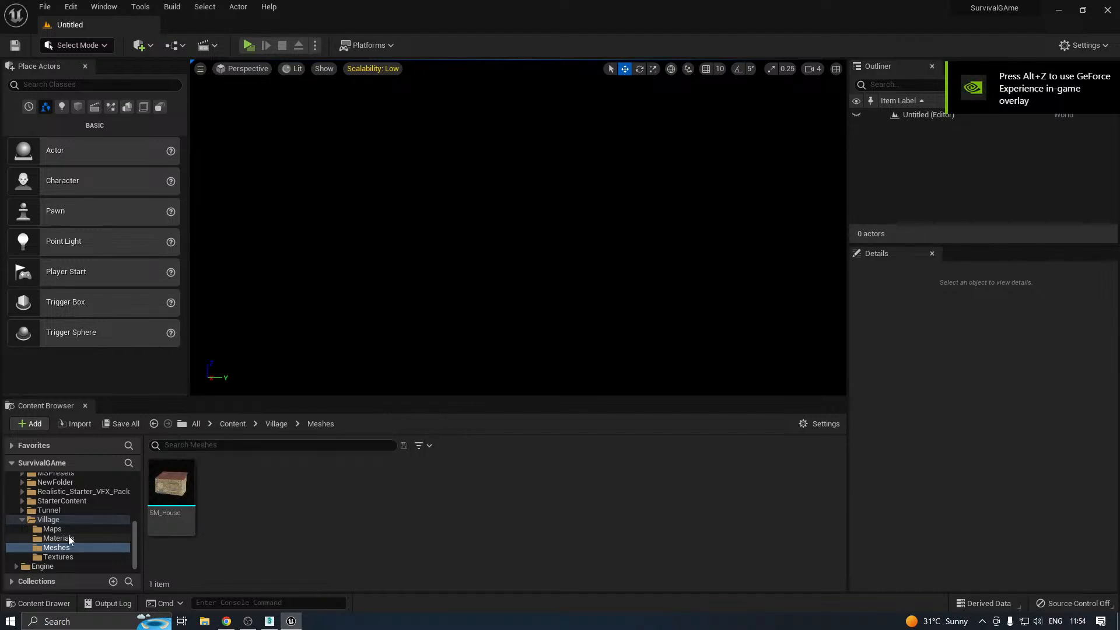
pyautogui.click(63, 528)
pyautogui.click(173, 479)
pyautogui.doubleClick(175, 474)
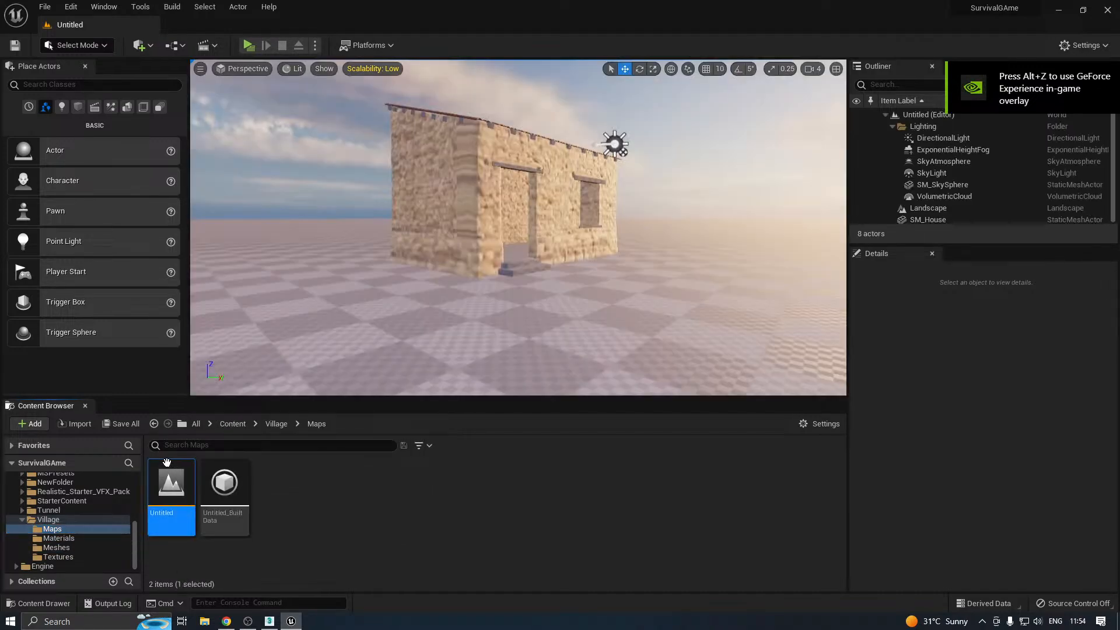
# Reimport the SM_House static mesh in the Village Meshes folder from its updated source file
pyautogui.moveTo(518, 233); pyautogui.dragTo(503, 248, button='right')
pyautogui.press('w')
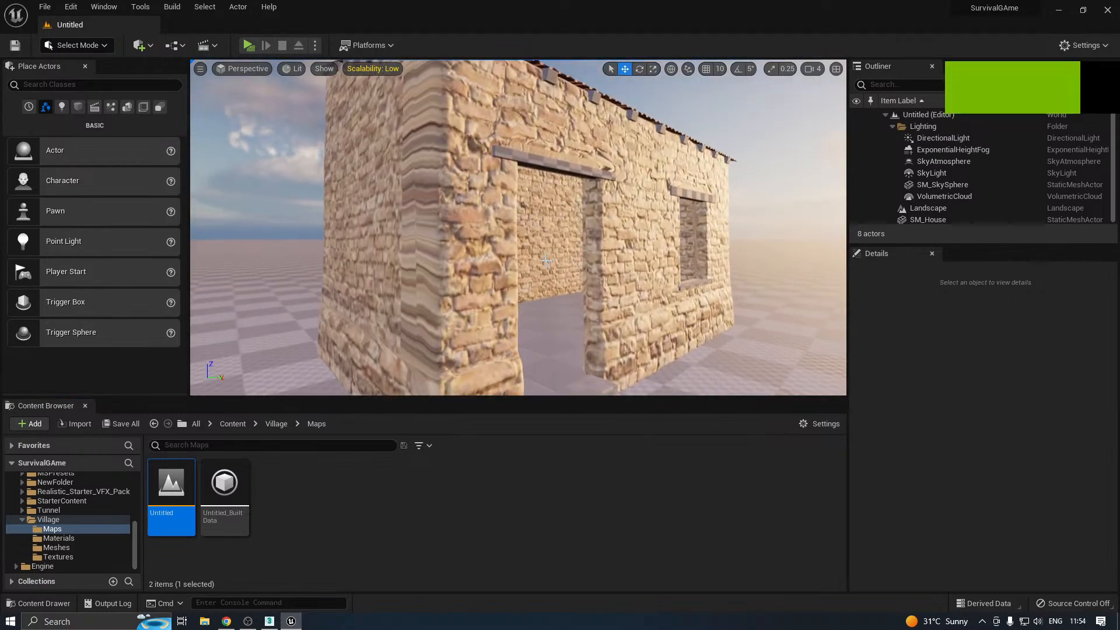
pyautogui.click(57, 547)
pyautogui.click(172, 484)
pyautogui.rightClick(171, 484)
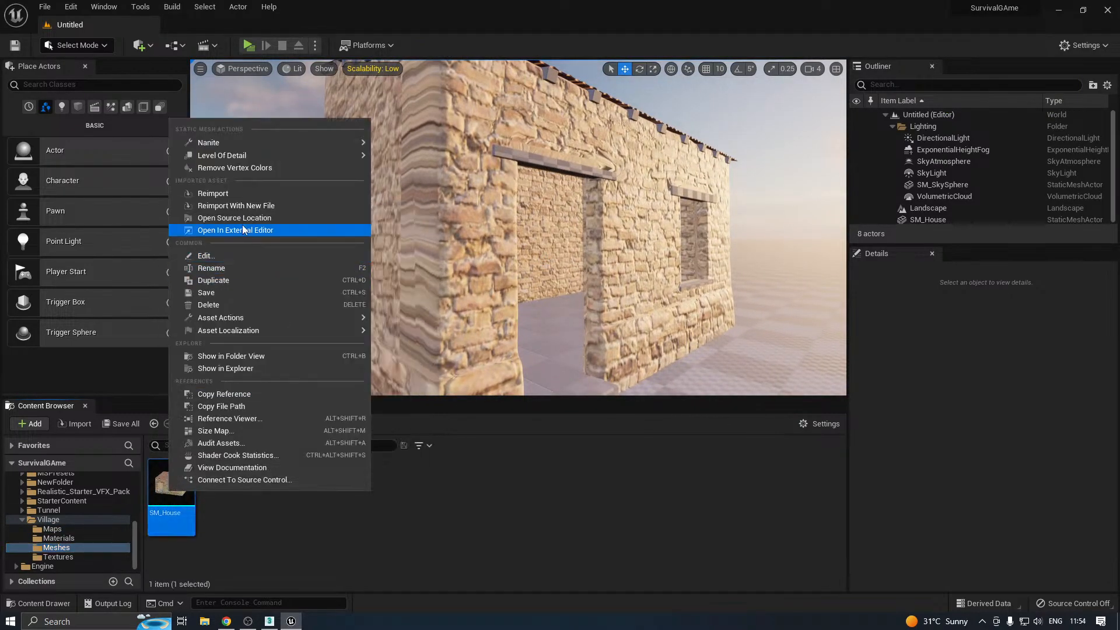
pyautogui.click(247, 196)
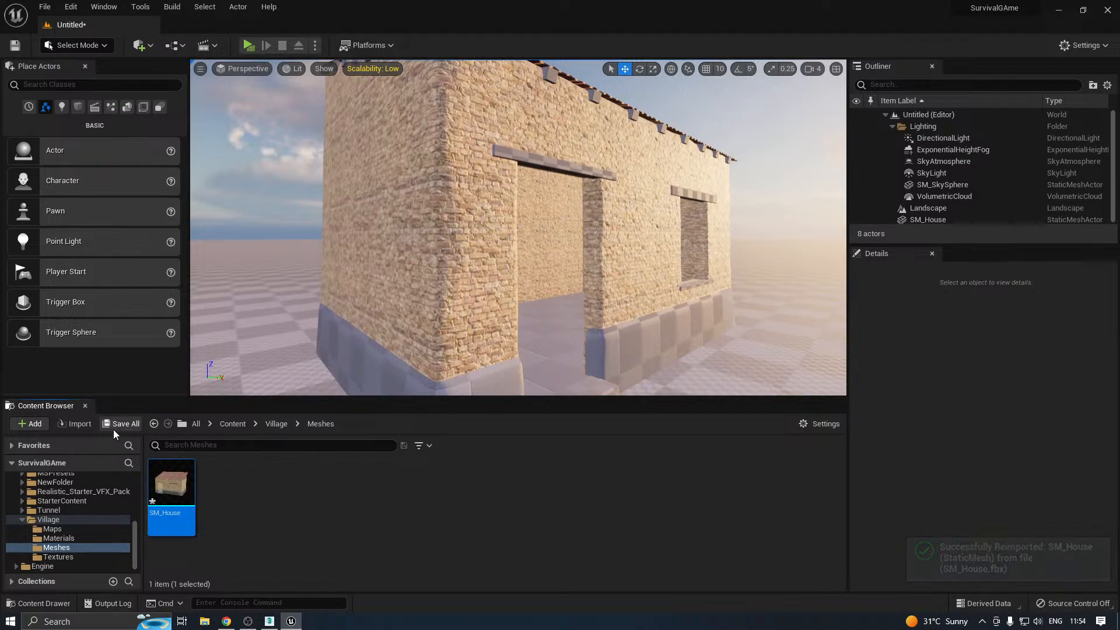
# Examine the brick texture on the reimported house around the wall corners, doorway and window from near and far
pyautogui.press('s')
pyautogui.moveTo(460, 291); pyautogui.dragTo(522, 308, button='right')
pyautogui.press('w')
pyautogui.press('w')
pyautogui.press('w')
pyautogui.press('s')
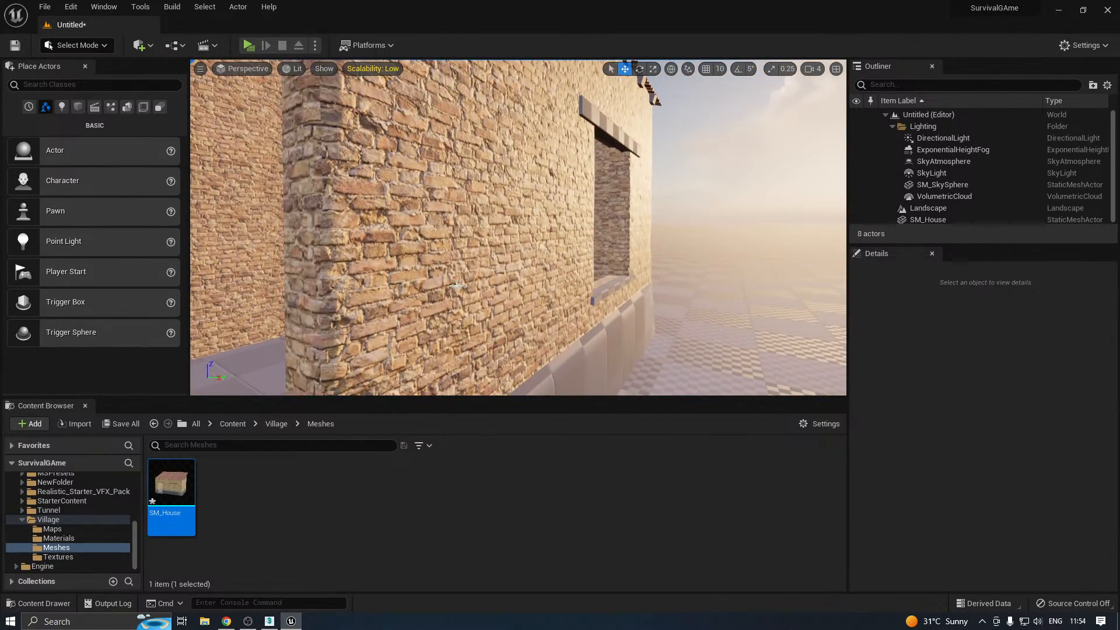
pyautogui.press('a')
pyautogui.moveTo(457, 286); pyautogui.dragTo(461, 266, button='right')
pyautogui.press('w')
pyautogui.press('s')
pyautogui.press('s')
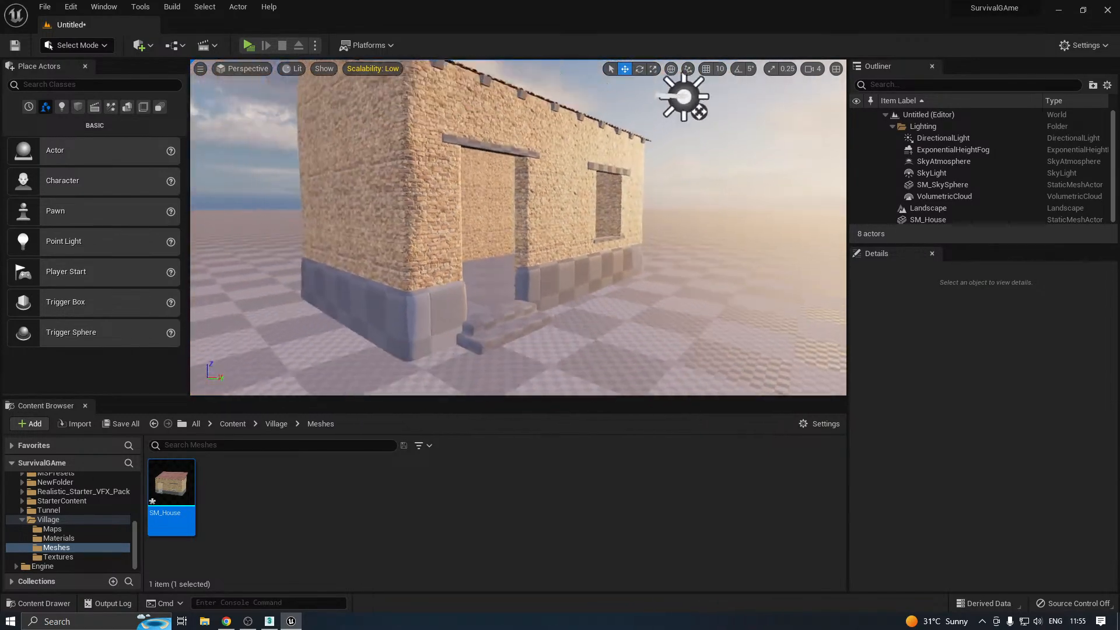
pyautogui.moveTo(597, 219); pyautogui.dragTo(597, 219, button='right')
pyautogui.press('s')
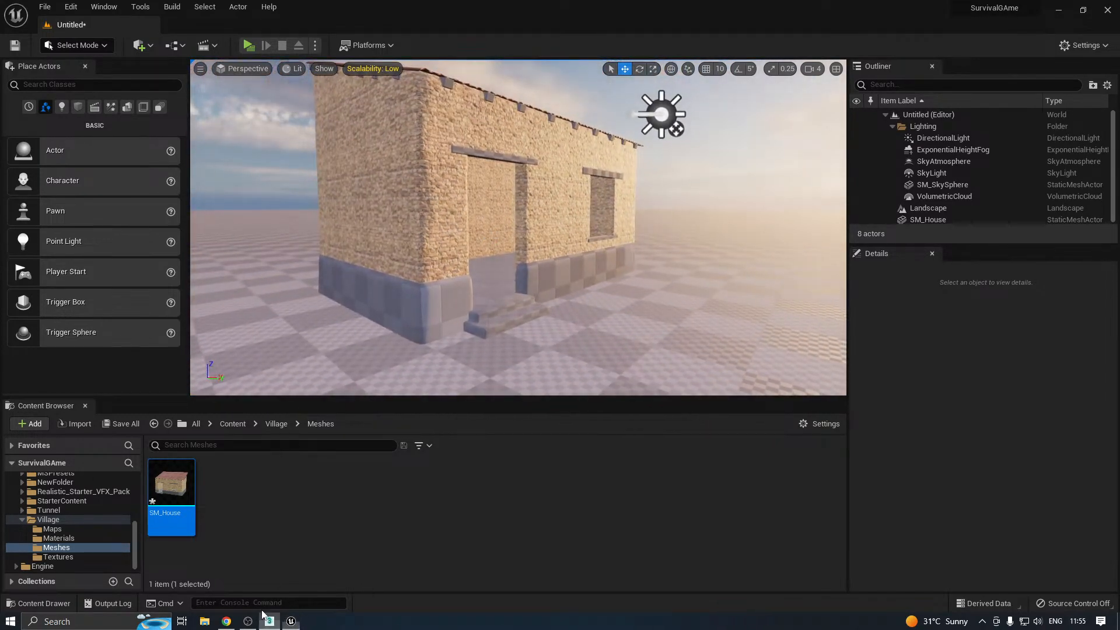
pyautogui.click(290, 622)
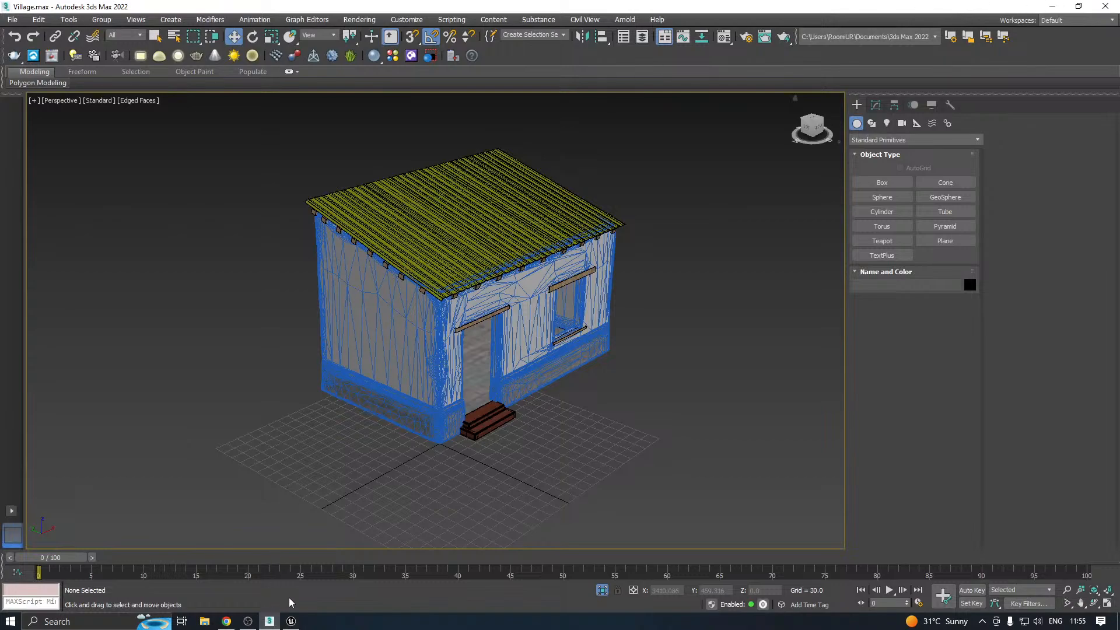
pyautogui.click(291, 621)
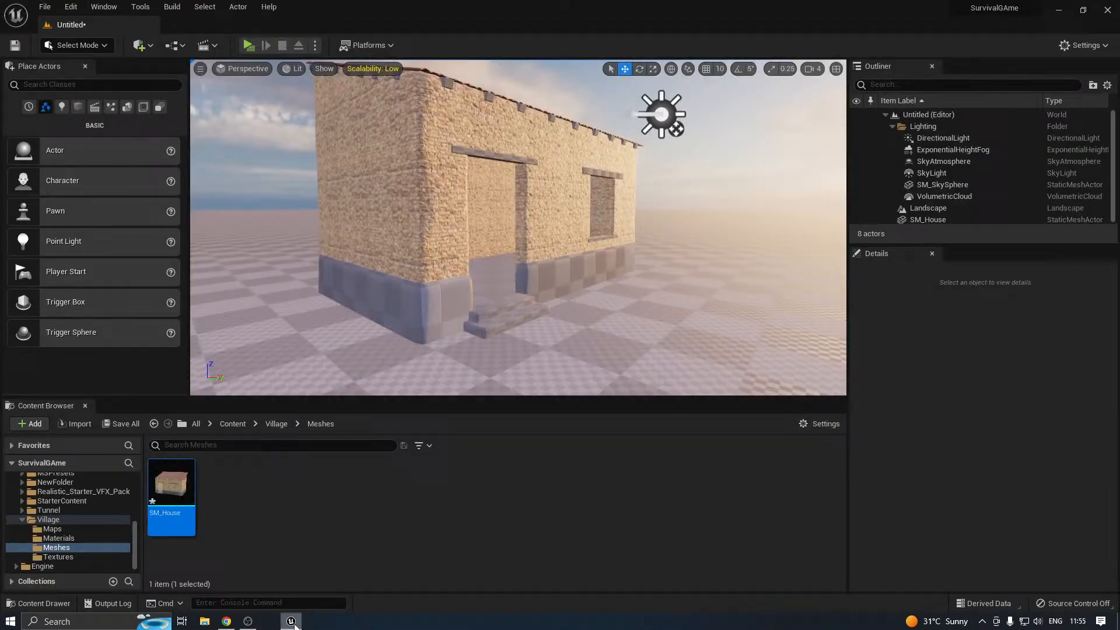
# Save all modified content and open the Master_Inst material instance from the Village Textures folder
pyautogui.click(109, 425)
pyautogui.click(650, 444)
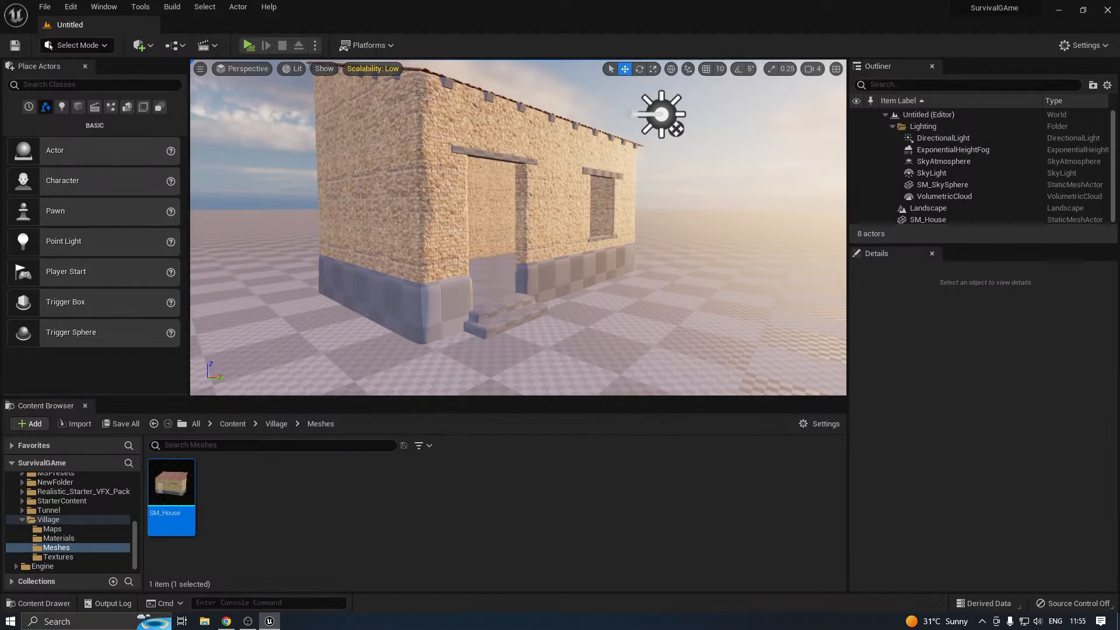
pyautogui.click(58, 538)
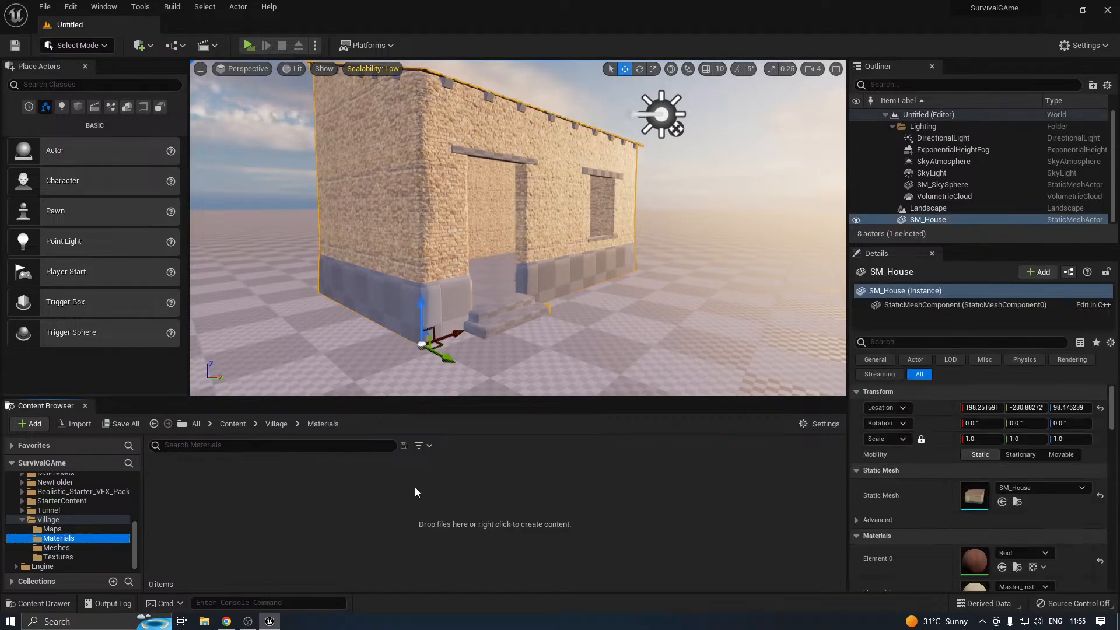
pyautogui.click(54, 556)
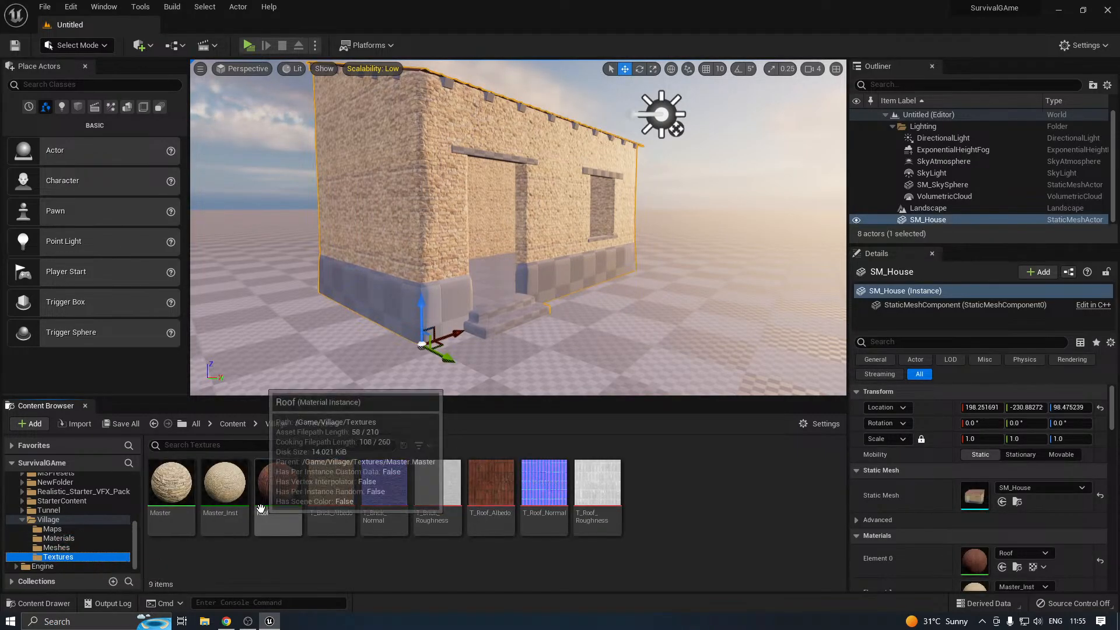
pyautogui.click(217, 482)
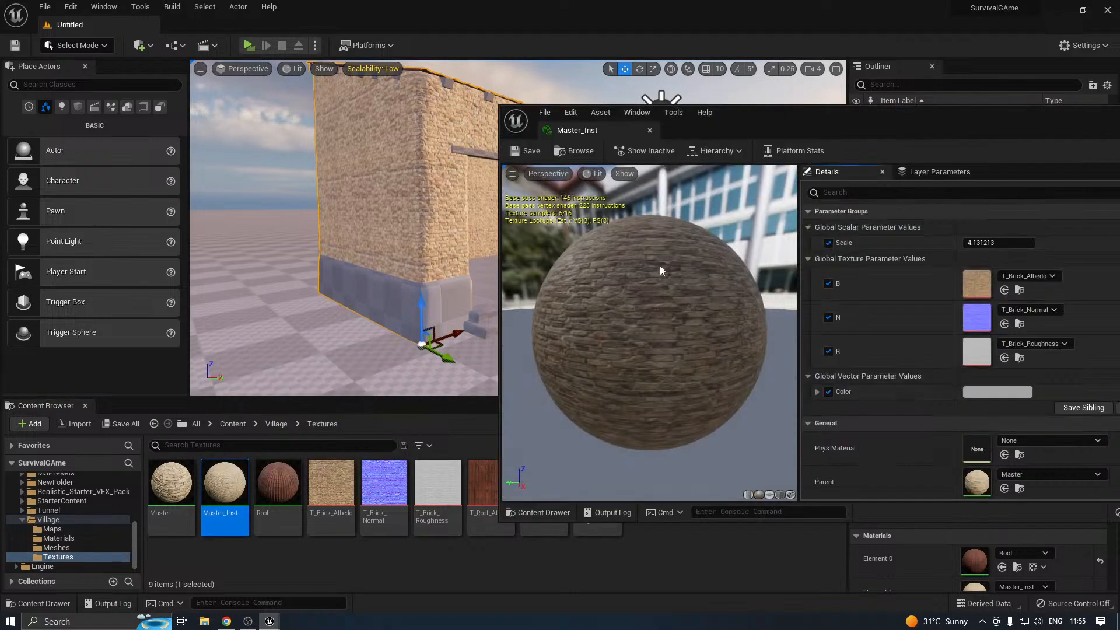
# Set the Scale parameter of Master_Inst to 2, close the material instance and save all modified content
pyautogui.click(995, 248)
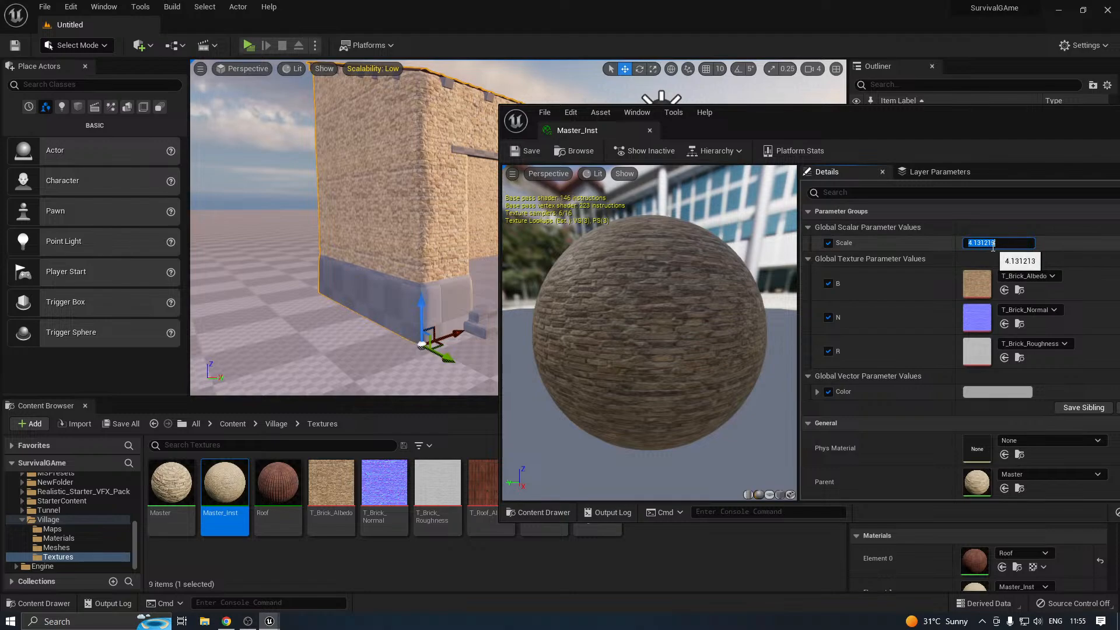
pyautogui.write('2')
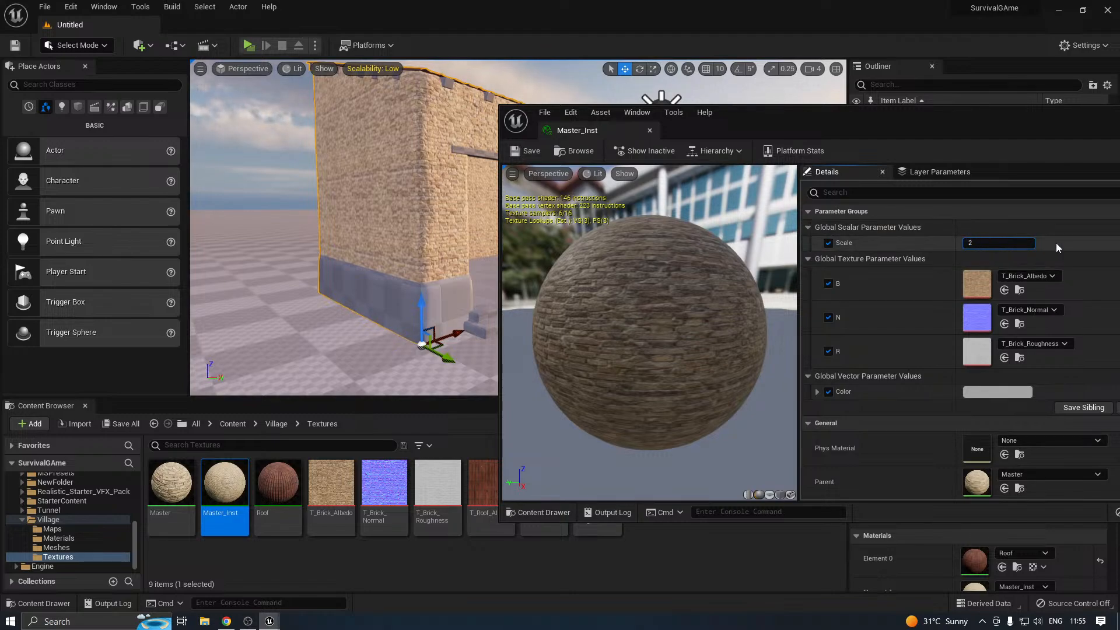
pyautogui.press('Return')
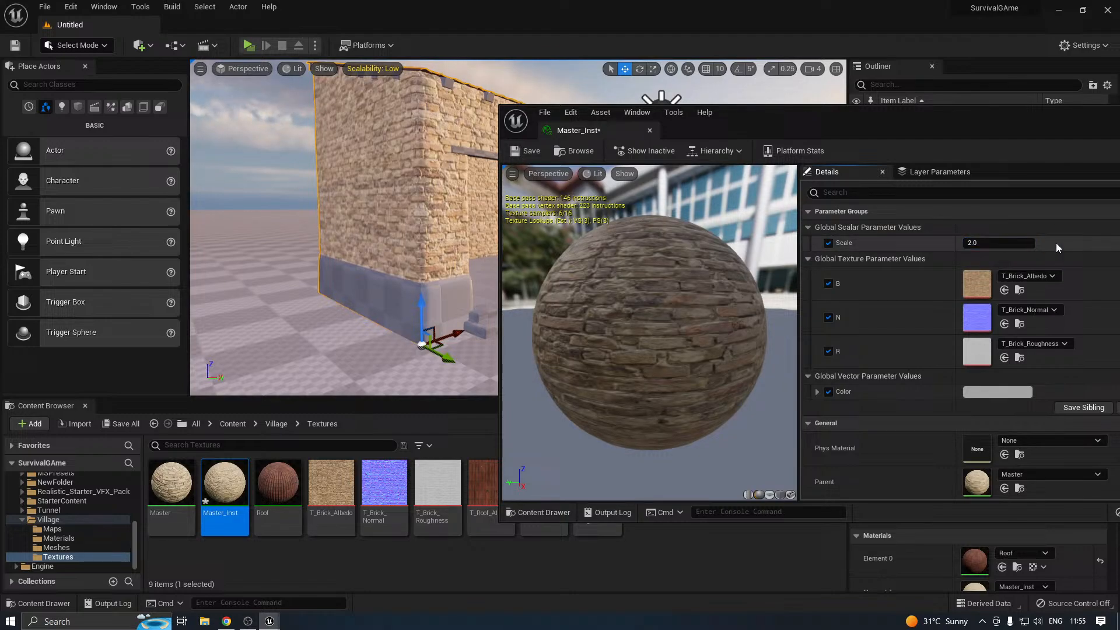
pyautogui.click(649, 130)
pyautogui.moveTo(378, 291); pyautogui.dragTo(390, 292, button='right')
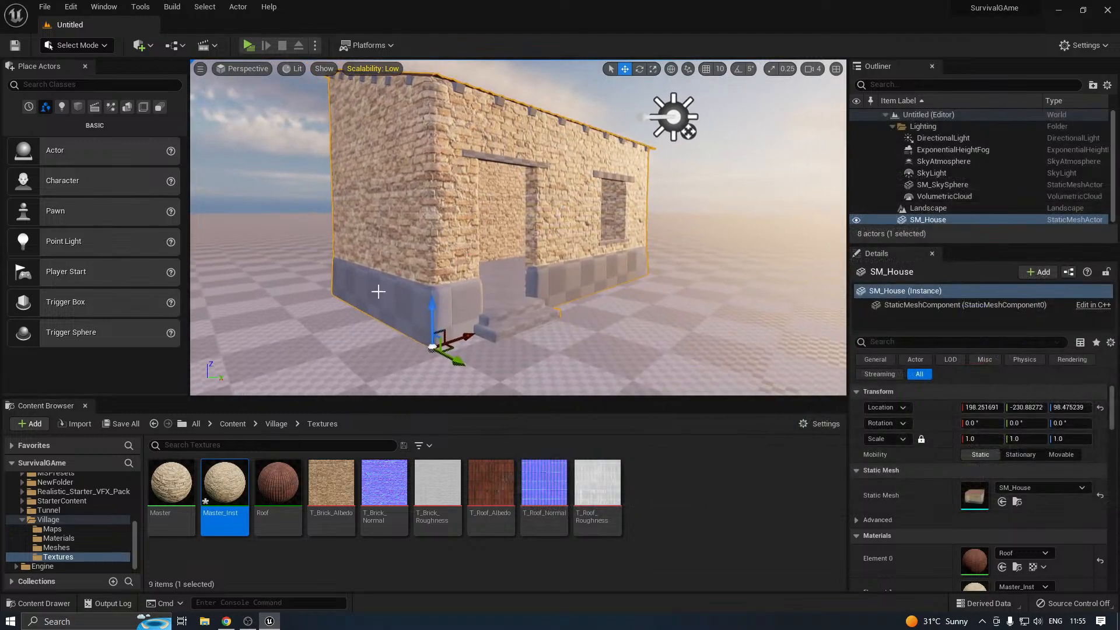
pyautogui.click(122, 423)
pyautogui.click(636, 445)
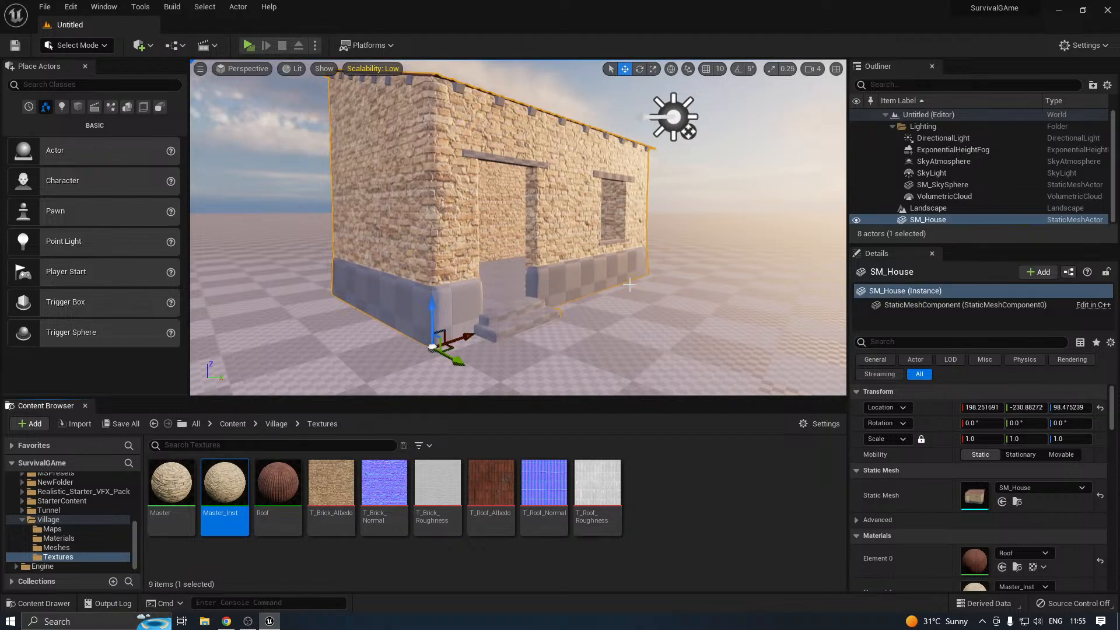
# Find Quixel Mixer with the Windows search and launch it
pyautogui.click(88, 621)
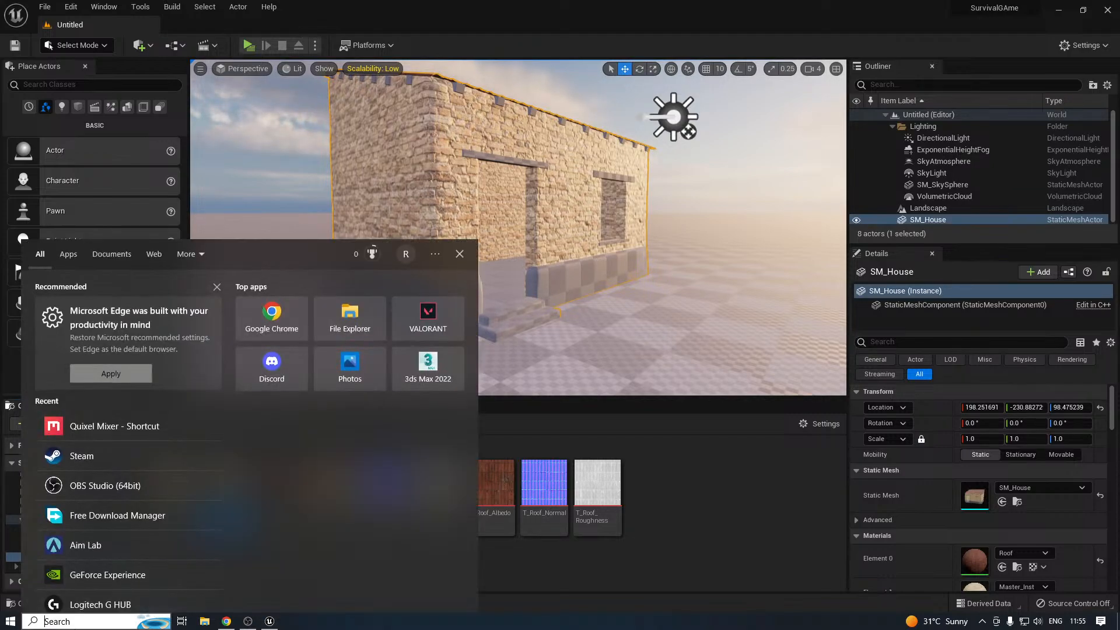
pyautogui.write('mi')
pyautogui.click(90, 316)
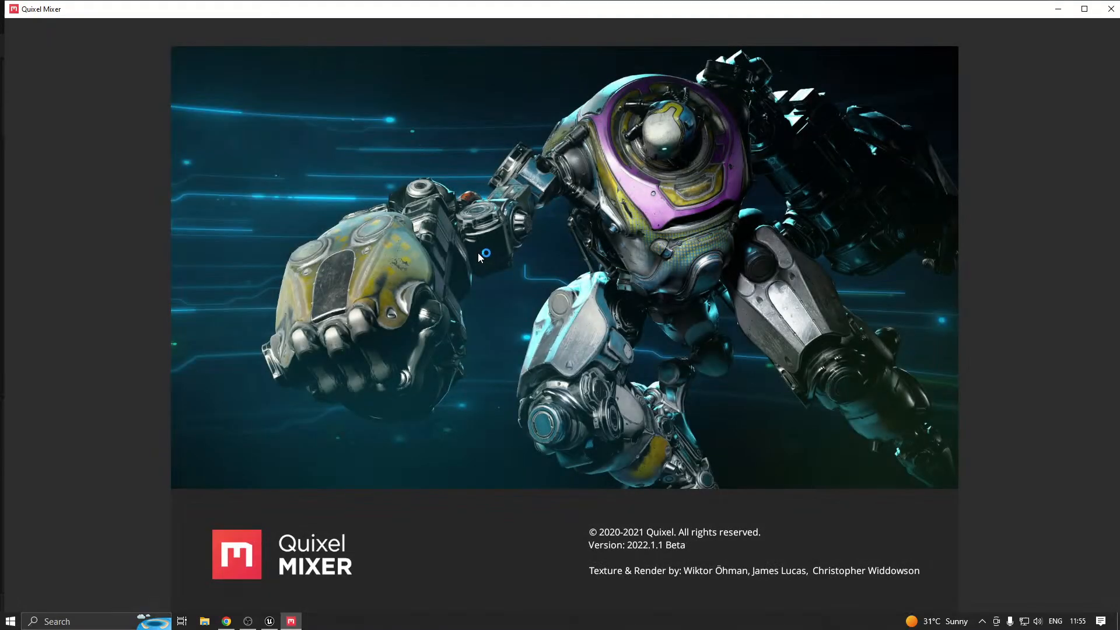
# Switch back to Unreal Editor and examine the rescaled brick texture up close at the house's wall corner
pyautogui.click(289, 625)
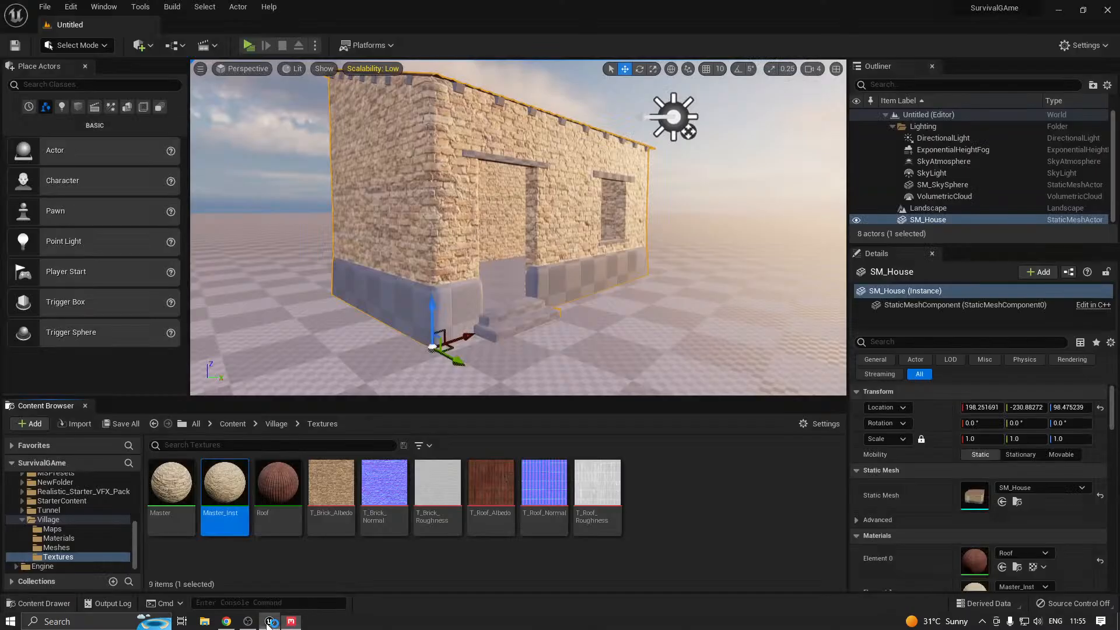
pyautogui.press('w')
pyautogui.moveTo(487, 283)
pyautogui.mouseDown(button='right')
pyautogui.moveTo(527, 282)
pyautogui.moveTo(495, 303)
pyautogui.moveTo(496, 322)
pyautogui.moveTo(510, 303)
pyautogui.moveTo(484, 293)
pyautogui.mouseUp(button='right')
pyautogui.press('w')
pyautogui.press('s')
pyautogui.press('a')
pyautogui.press('w')
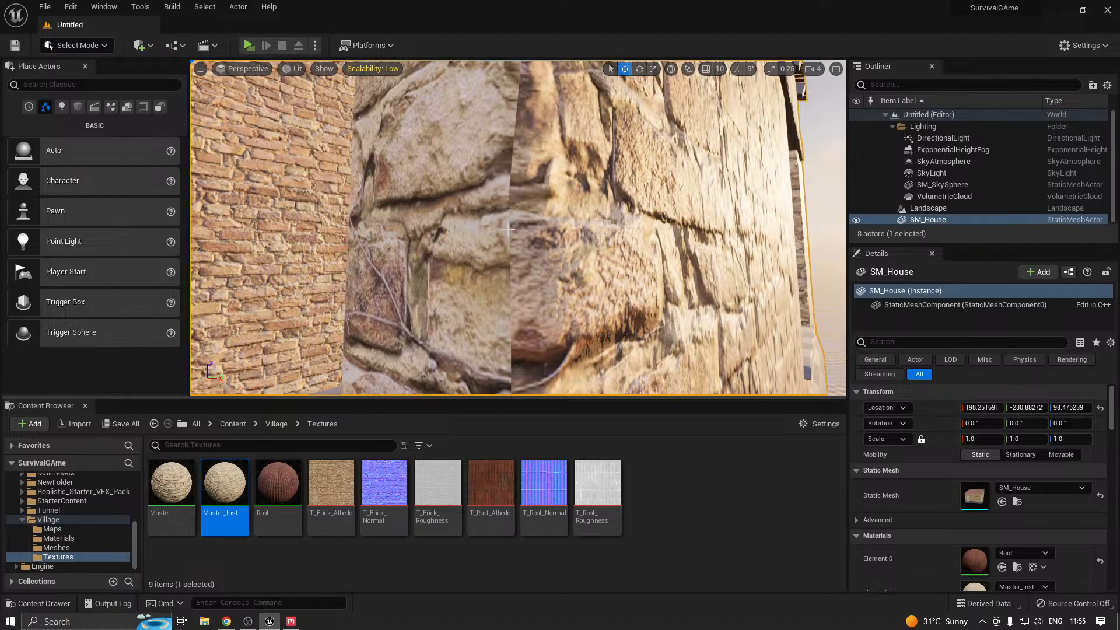
pyautogui.scroll(-3, 517, 208)
pyautogui.moveTo(514, 175); pyautogui.dragTo(598, 215, button='right')
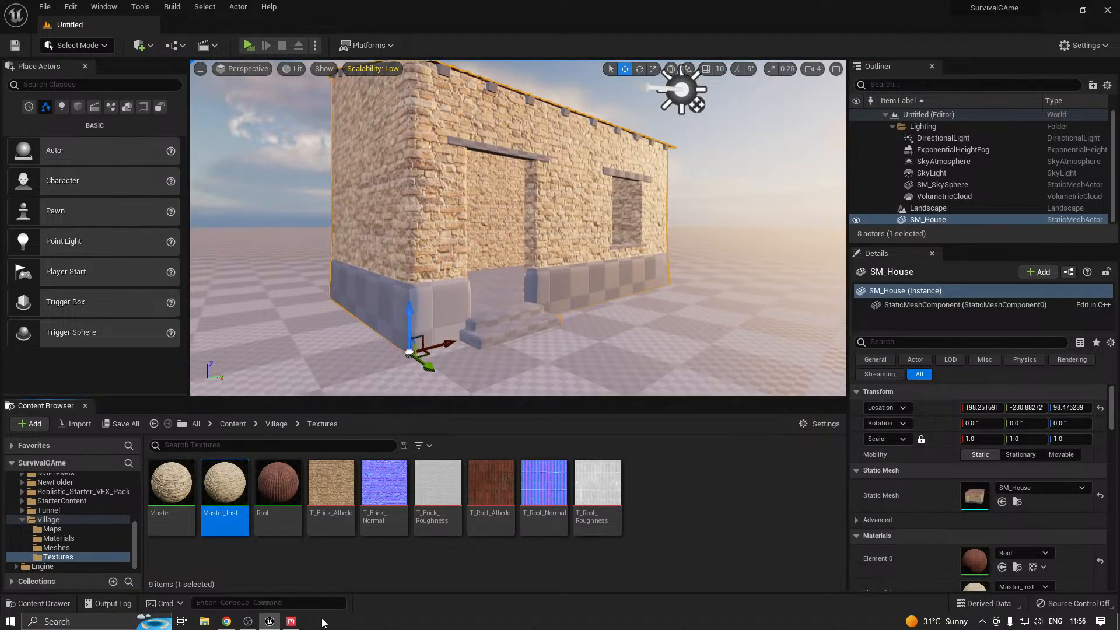
# Switch to Quixel Mixer, create a new mix named Untitled with a 2048 px working resolution, and maximize the window
pyautogui.click(291, 621)
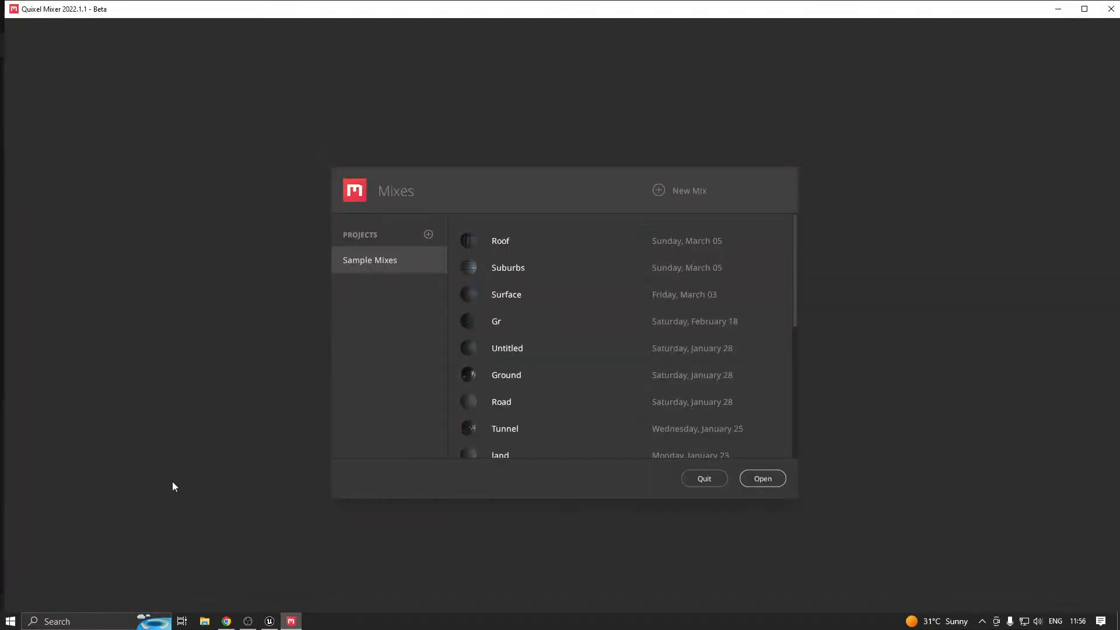
pyautogui.click(669, 196)
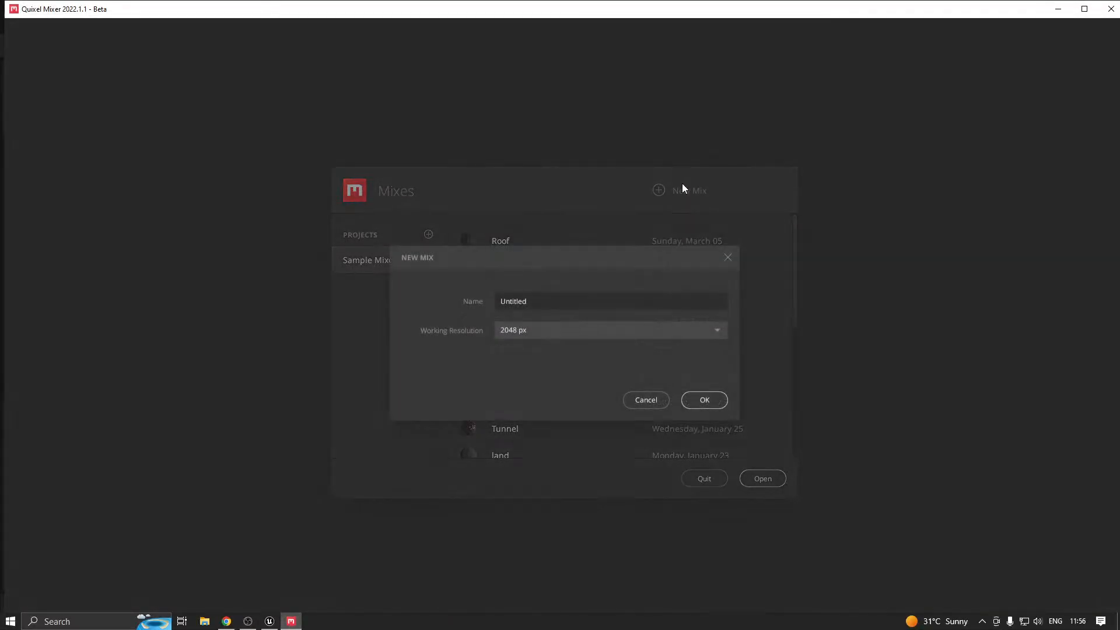
pyautogui.click(704, 401)
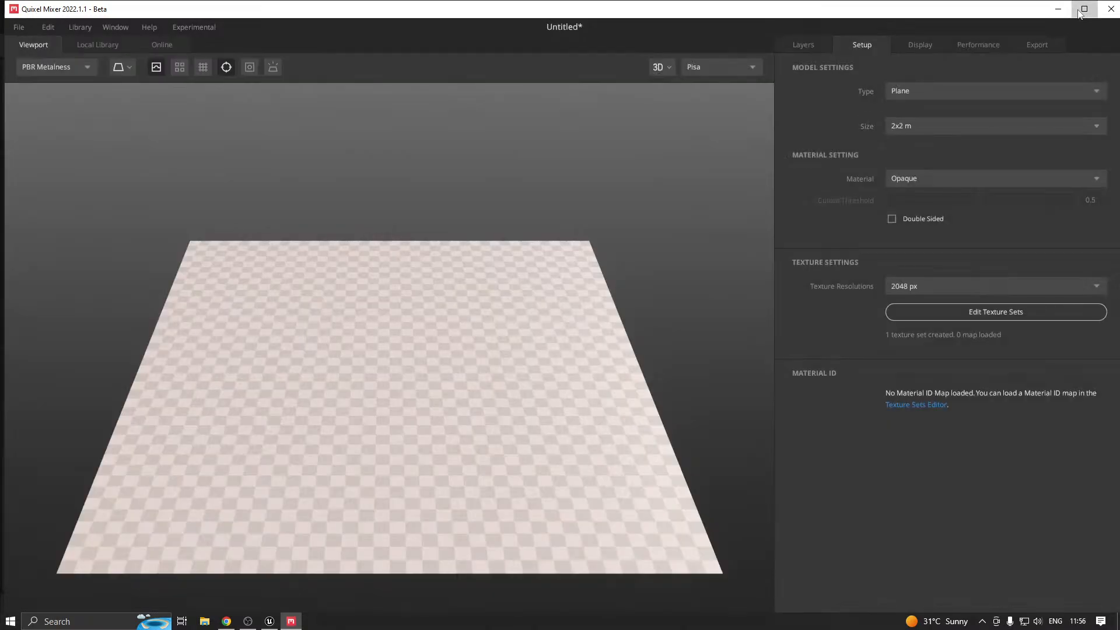
pyautogui.click(1084, 9)
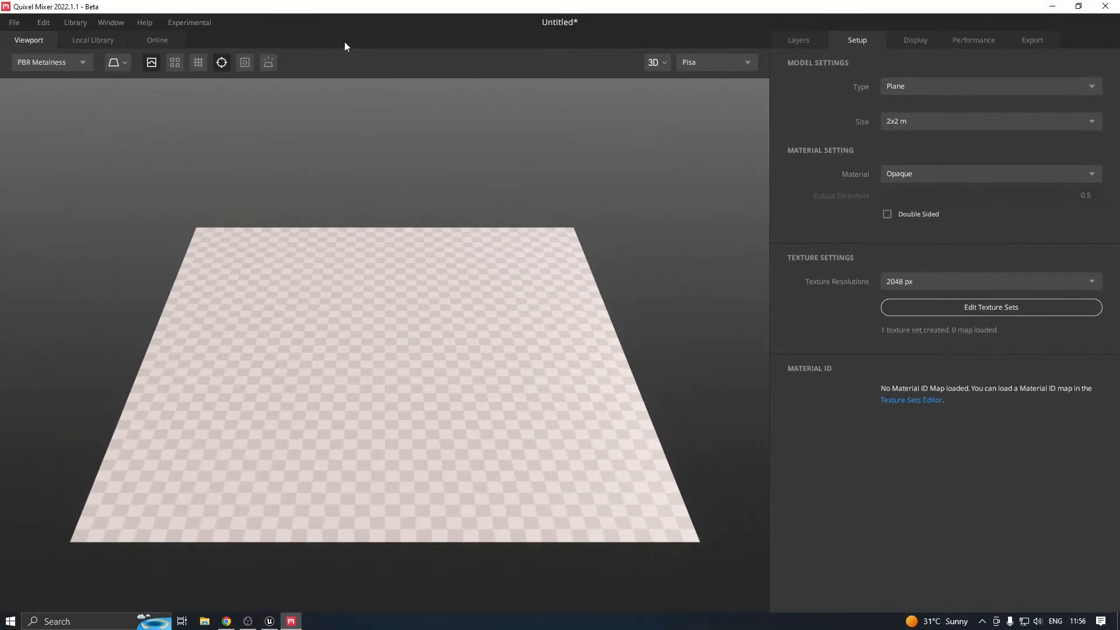
# Apply the blocky Stone Wall surface from the local library to the plane and inspect it from another angle
pyautogui.click(93, 42)
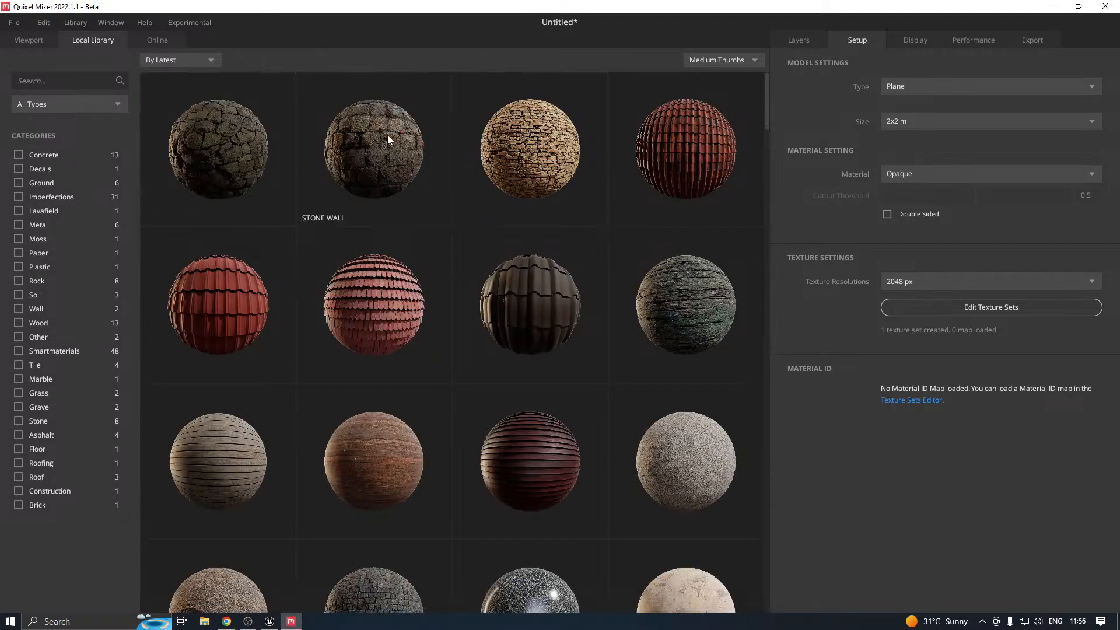
pyautogui.doubleClick(361, 157)
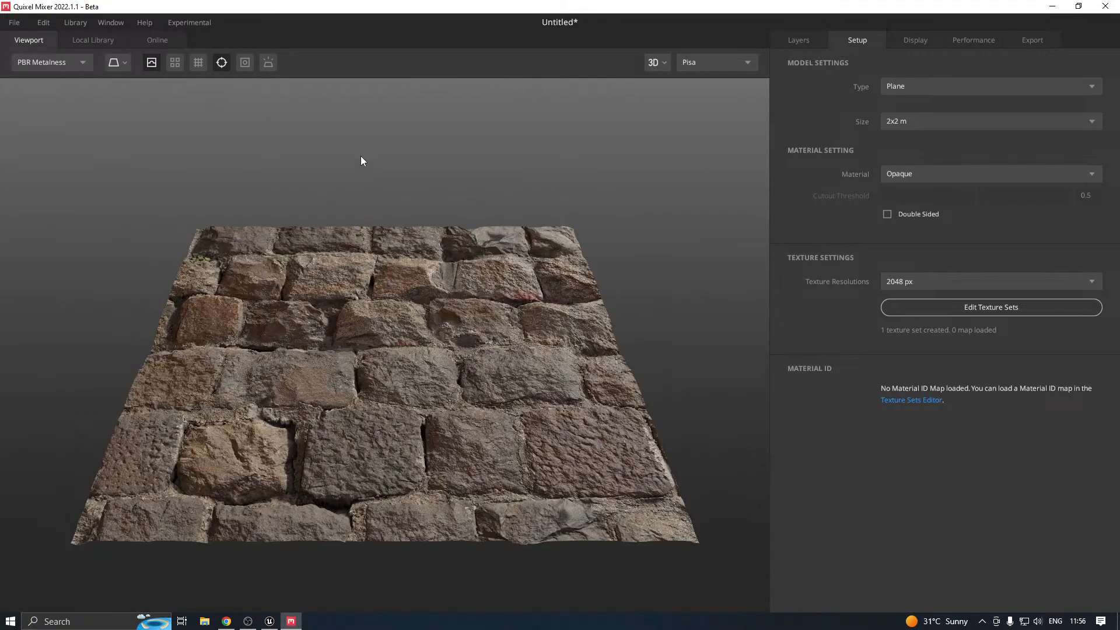
pyautogui.moveTo(313, 278); pyautogui.dragTo(466, 313)
# Browse the online Surface assets in the Stone > Castle category and return to the 3D view of the mix
pyautogui.click(157, 40)
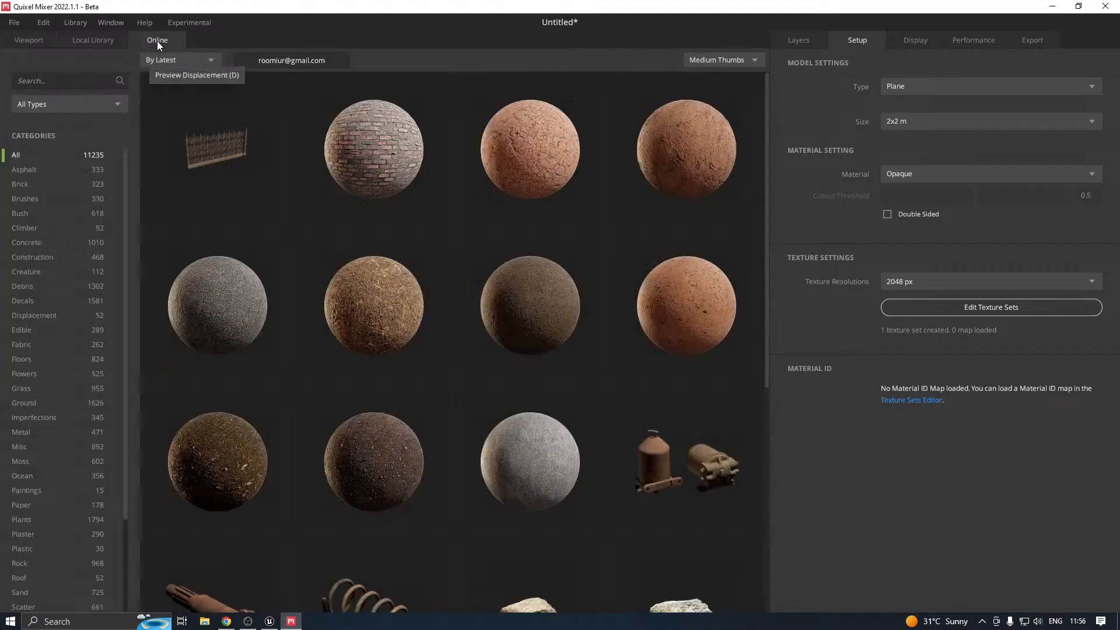
pyautogui.click(47, 102)
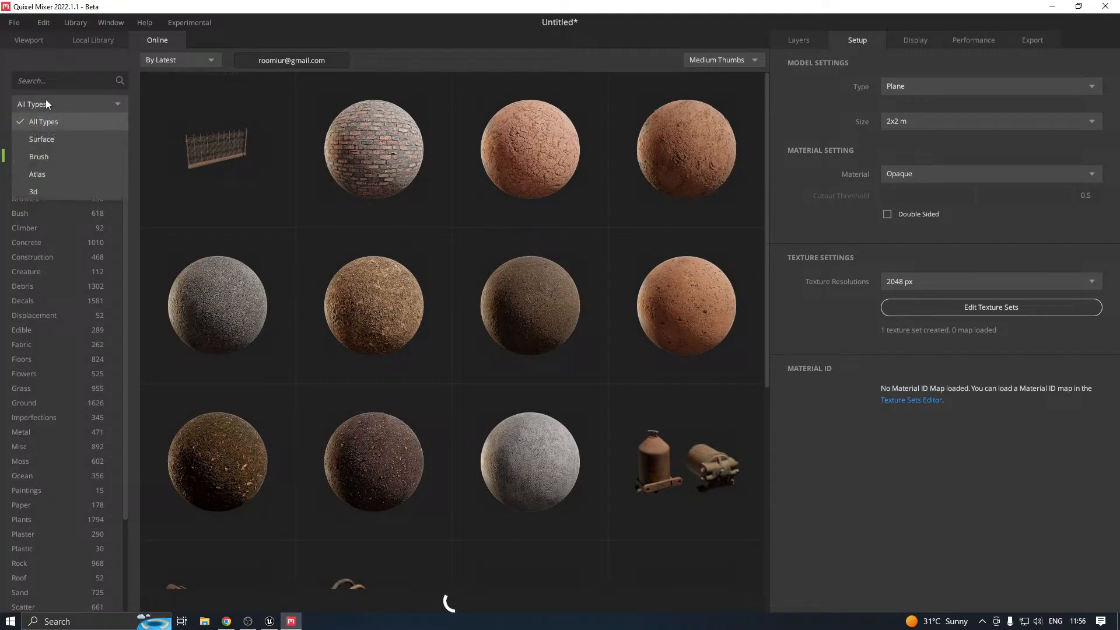
pyautogui.click(39, 140)
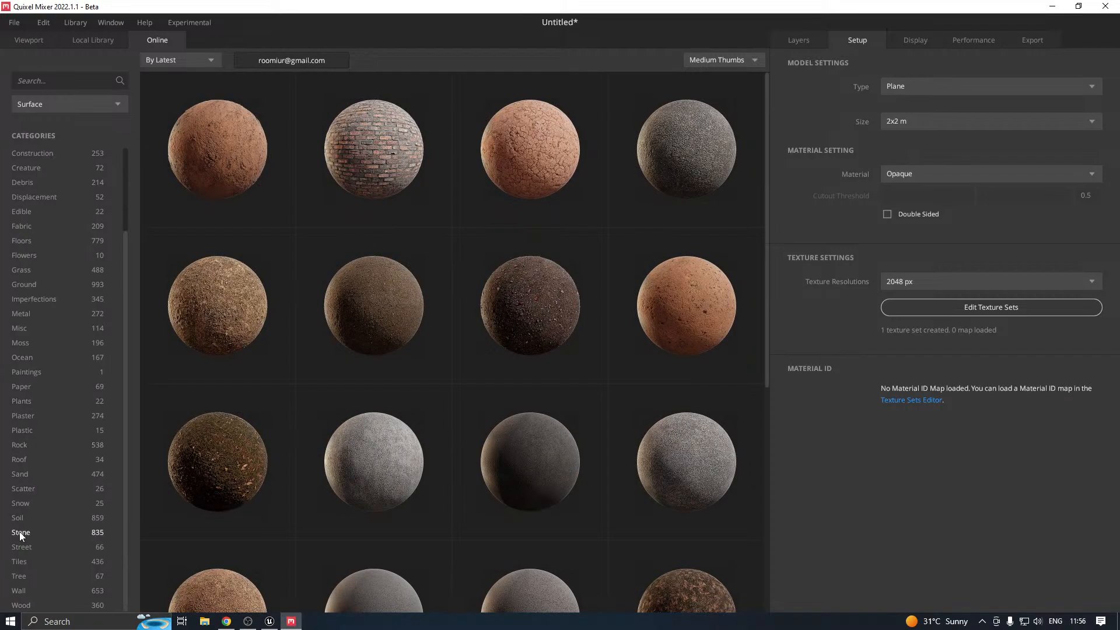
pyautogui.click(21, 533)
pyautogui.scroll(-1, 47, 577)
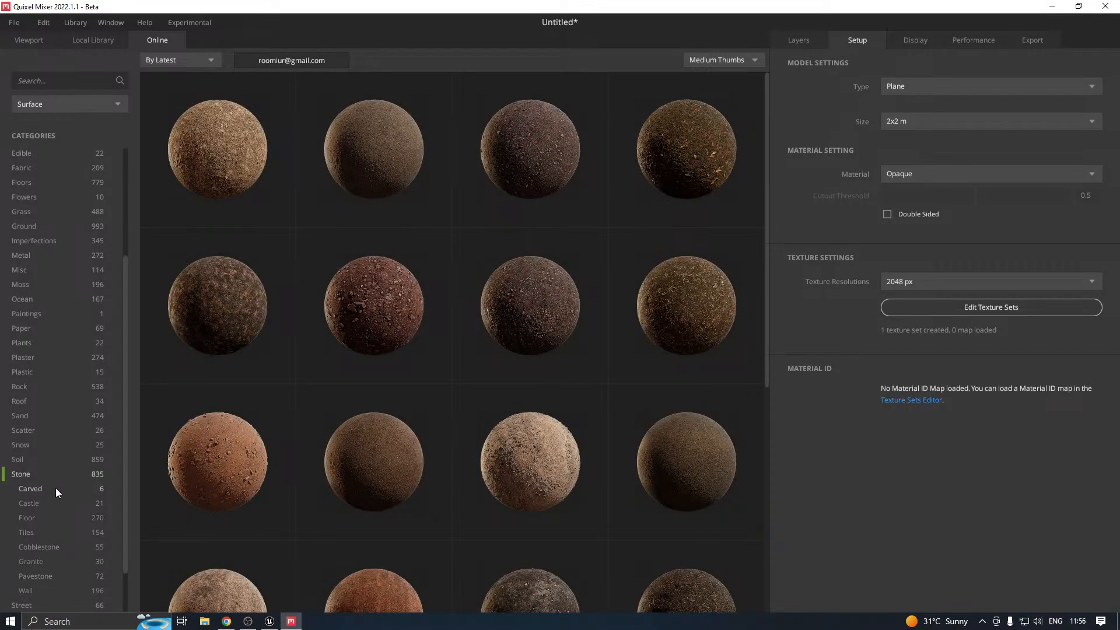
pyautogui.click(30, 502)
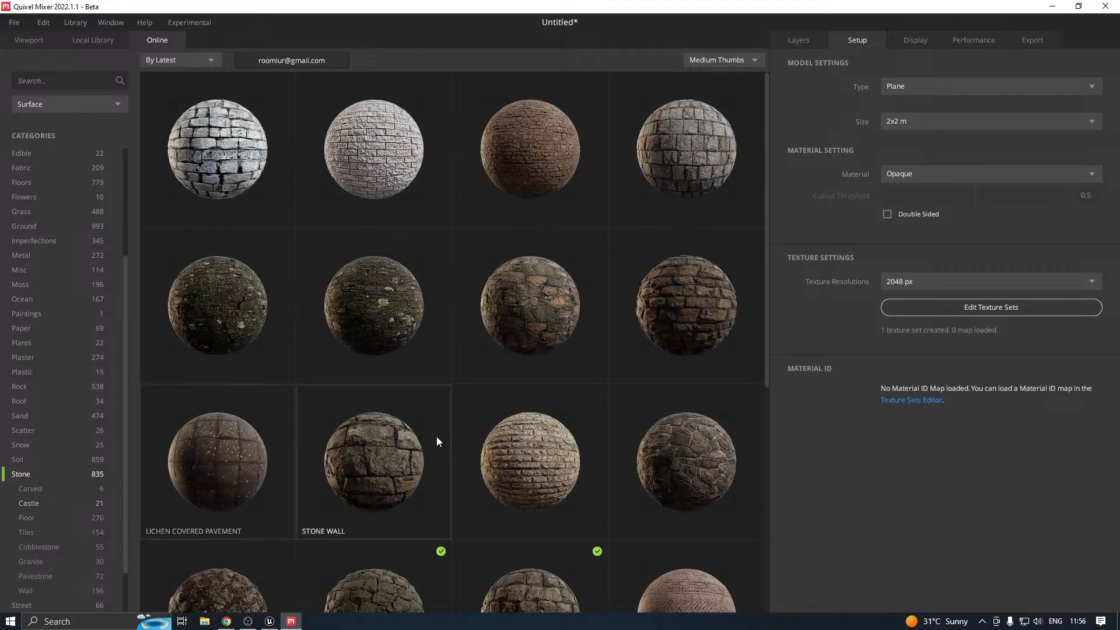
pyautogui.scroll(-2, 575, 363)
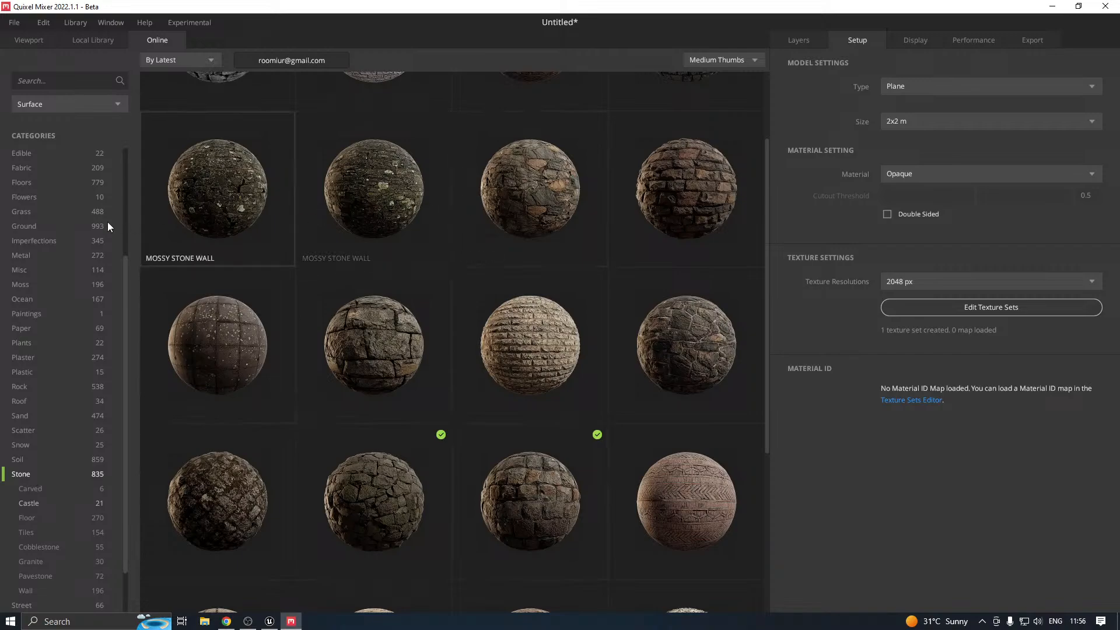
pyautogui.click(24, 39)
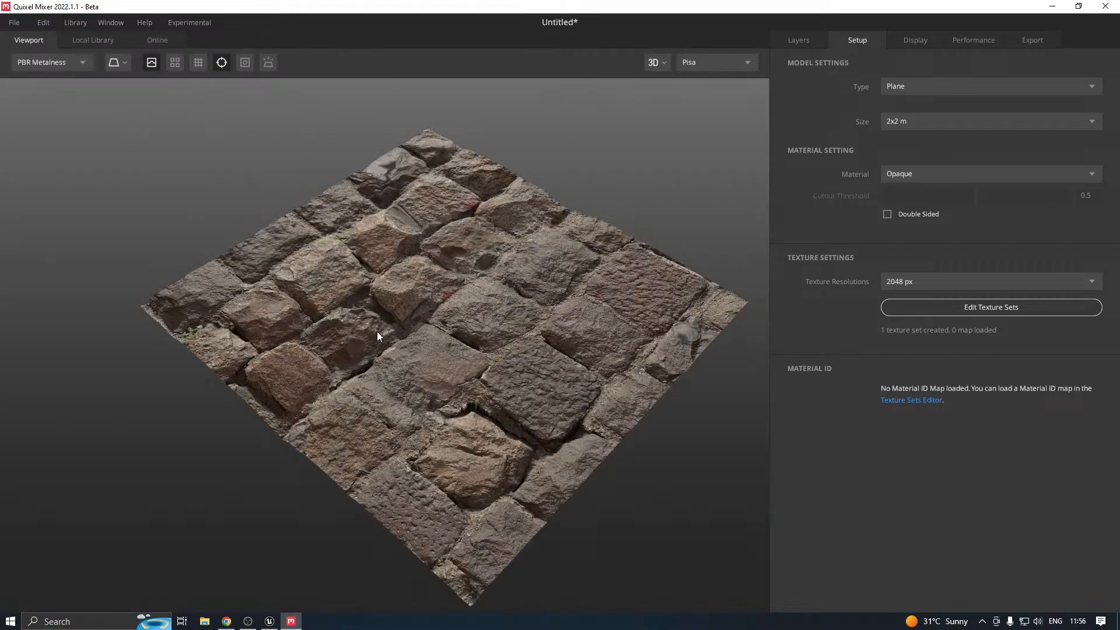
# Set the High Frequency of the Stone Wall layer's height to about 1.333
pyautogui.moveTo(377, 331); pyautogui.dragTo(392, 328)
pyautogui.scroll(2, 392, 327)
pyautogui.click(809, 45)
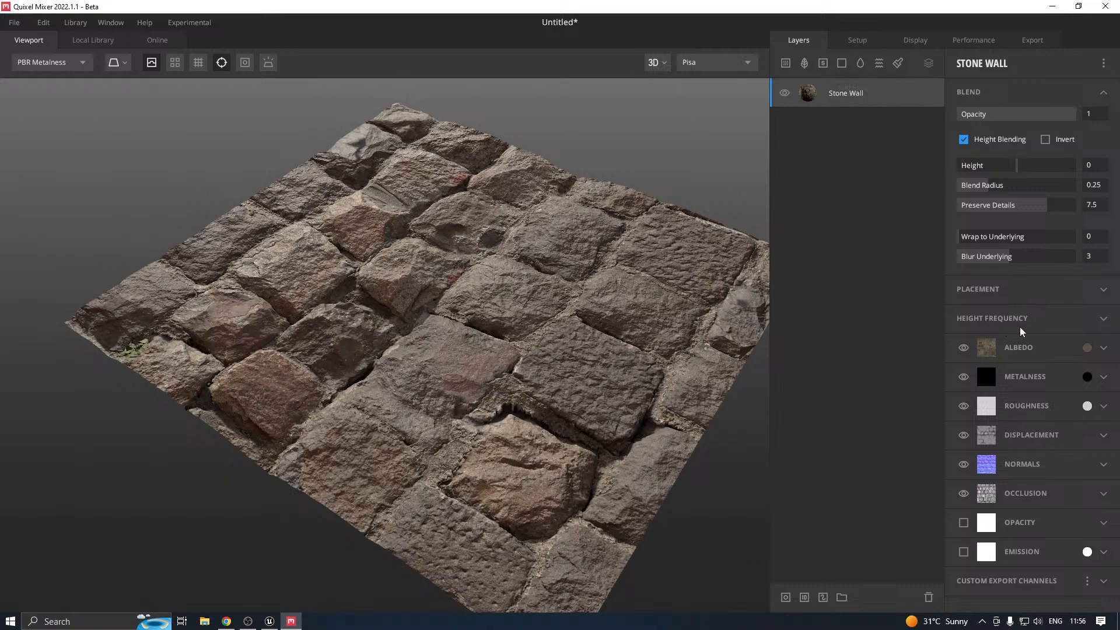
pyautogui.click(1038, 322)
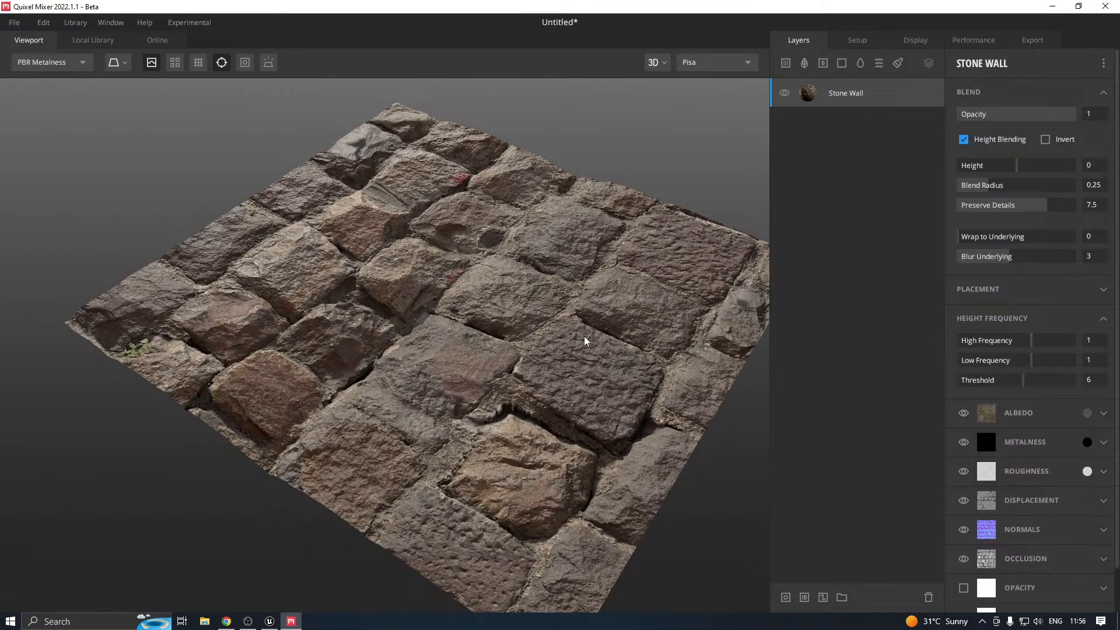
pyautogui.moveTo(585, 339); pyautogui.dragTo(531, 323)
pyautogui.scroll(2, 577, 324)
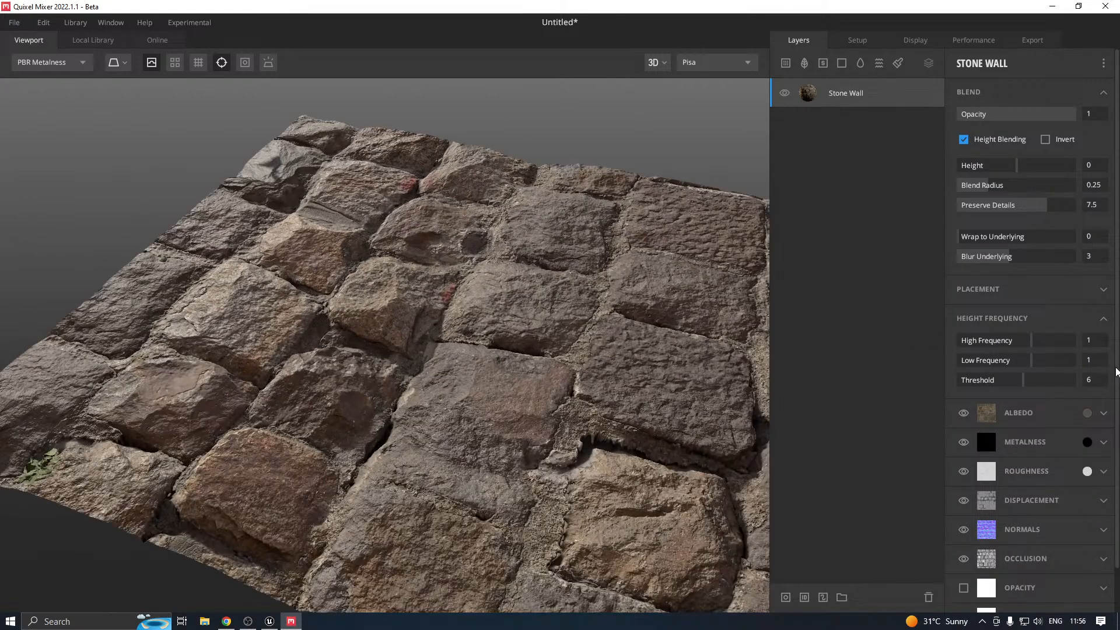
pyautogui.click(1046, 341)
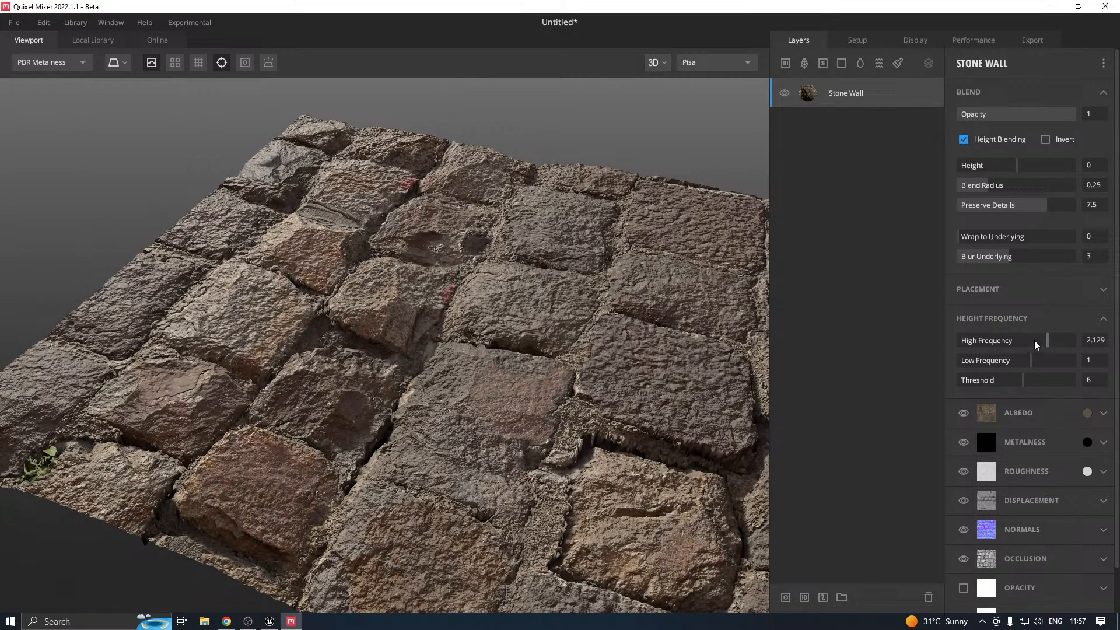
pyautogui.click(1041, 341)
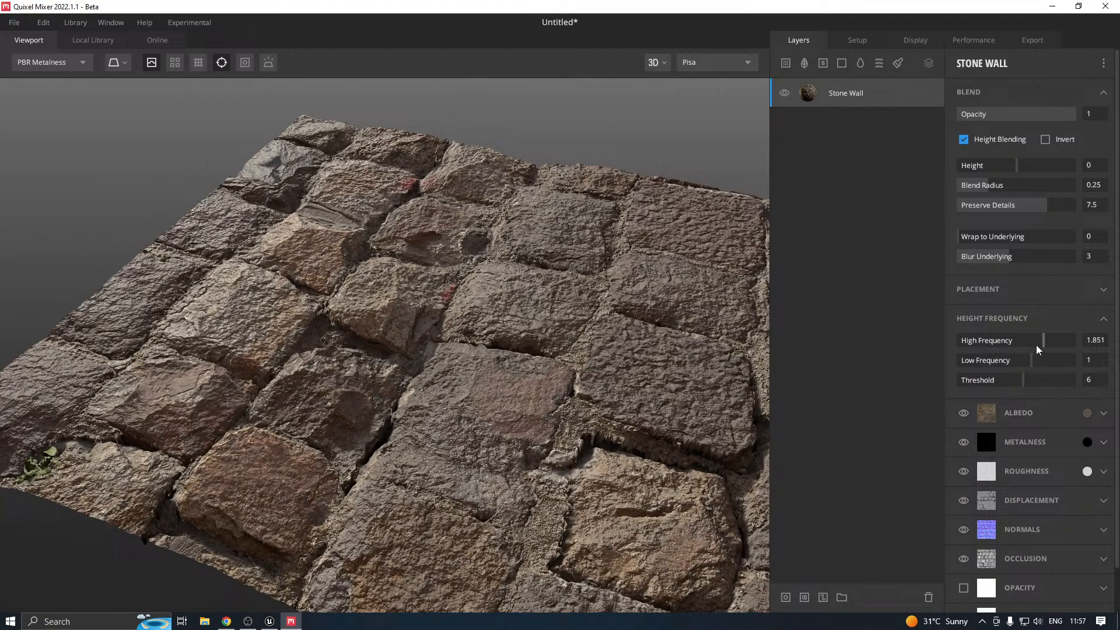
pyautogui.click(1036, 341)
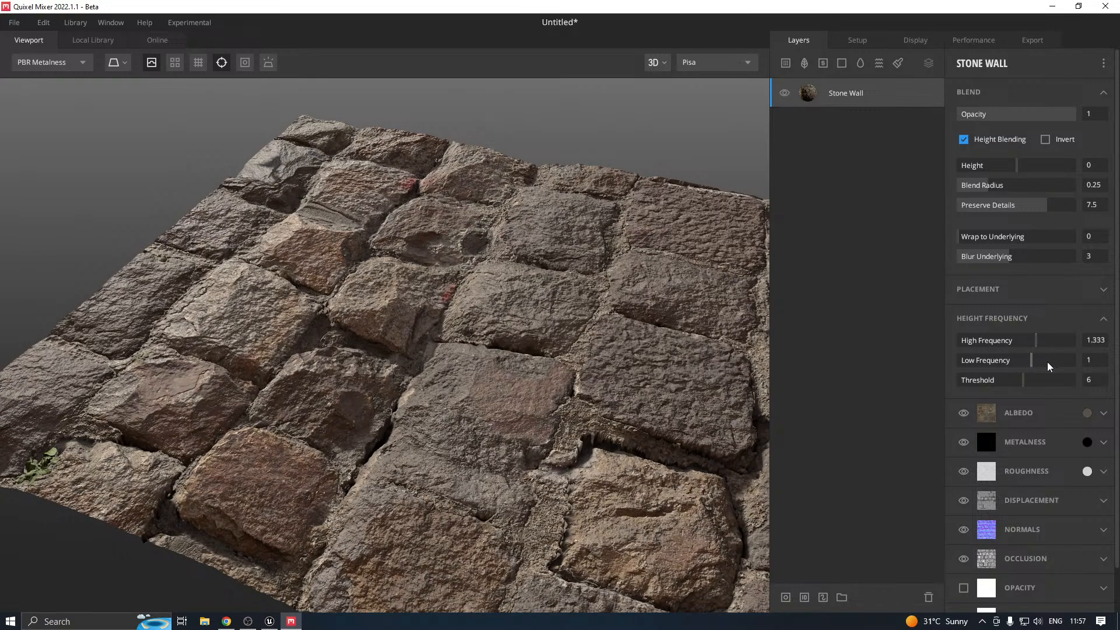
# Raise the Stone Wall layer's Low Frequency to 2.09, check the relief, and reduce it to about 1.692
pyautogui.click(1048, 361)
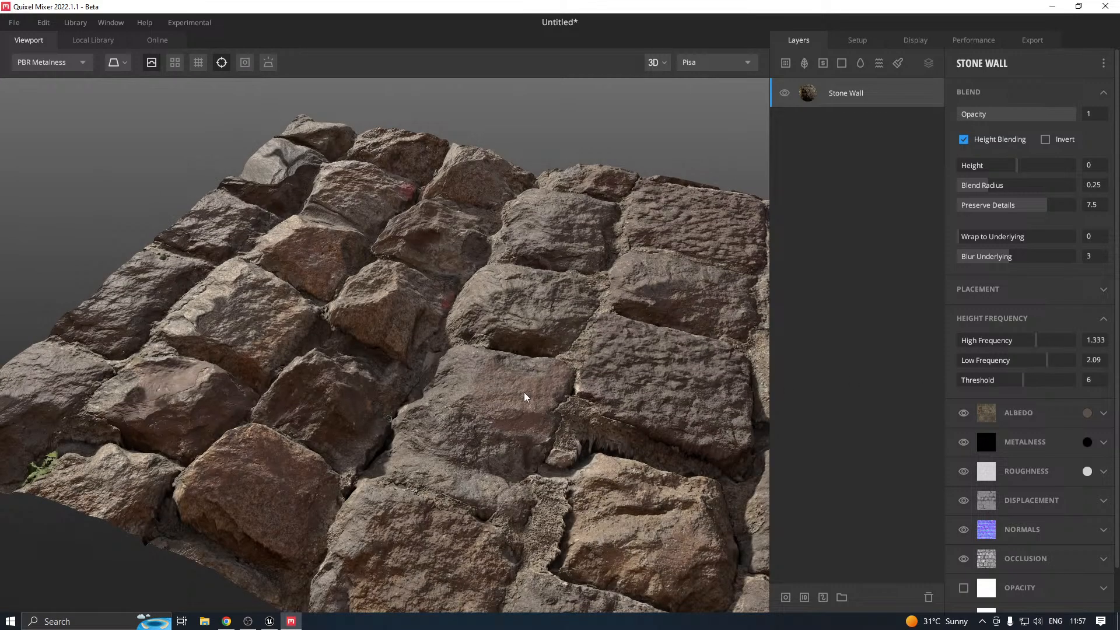
pyautogui.moveTo(530, 395); pyautogui.dragTo(466, 387)
pyautogui.moveTo(534, 387); pyautogui.dragTo(460, 385)
pyautogui.click(1043, 360)
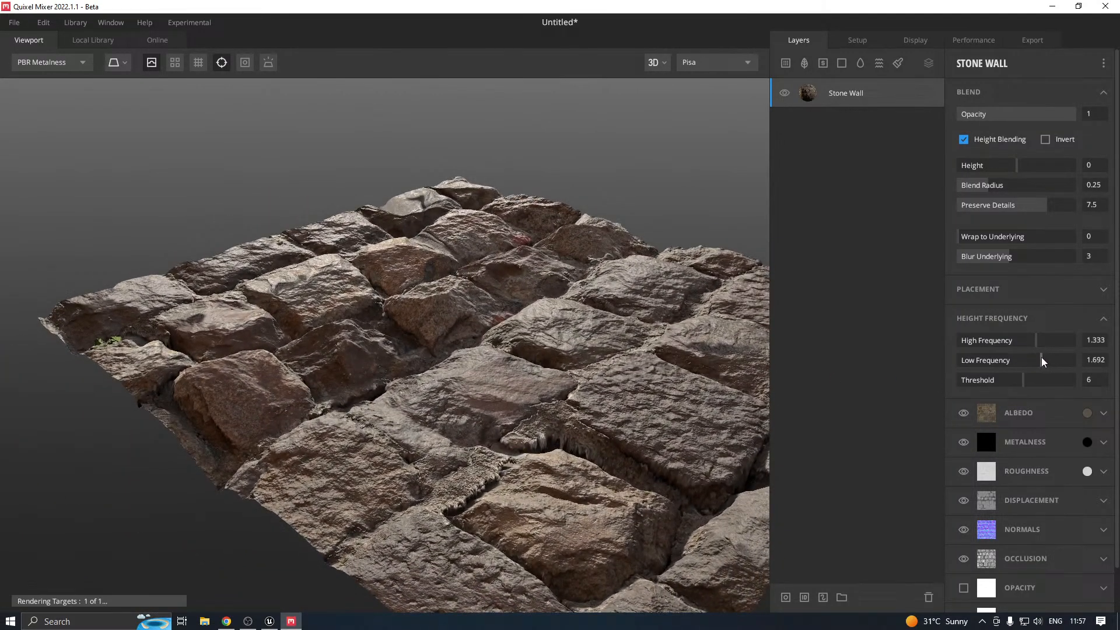
# Compare the Soil and Ground surfaces in the local library and add Rocky Soil Ground from Soil as a layer above Stone Wall
pyautogui.click(789, 64)
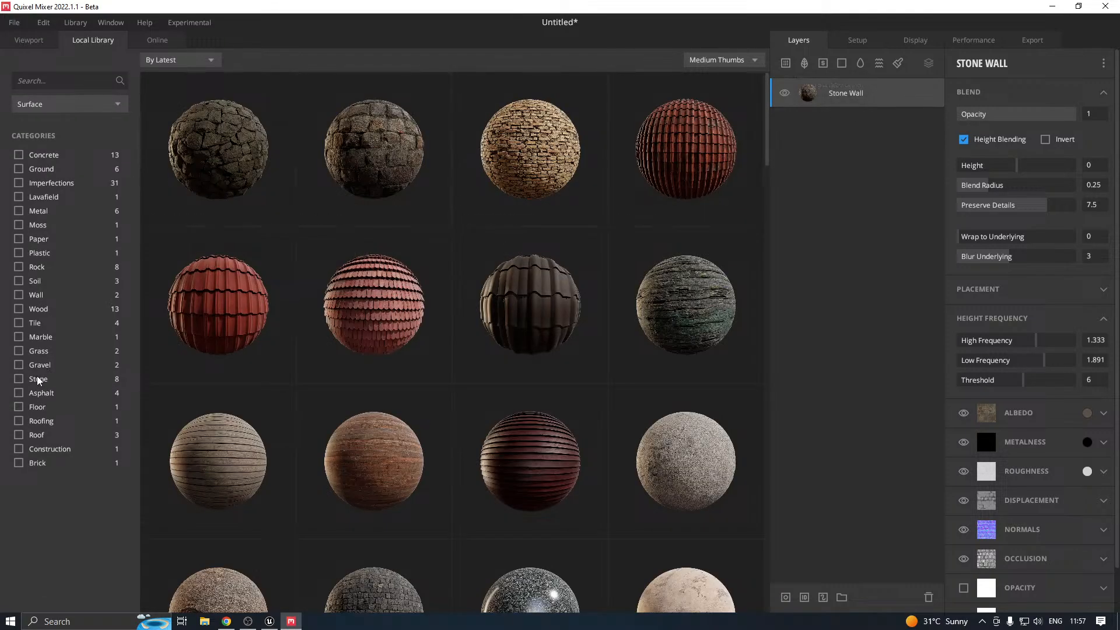
pyautogui.click(18, 281)
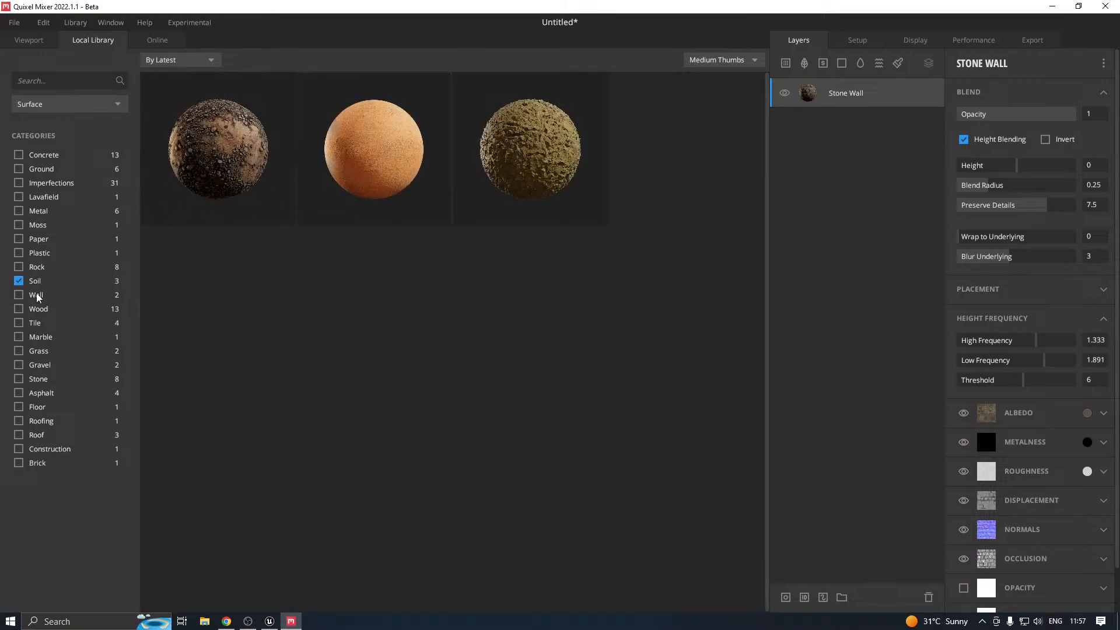
pyautogui.click(19, 282)
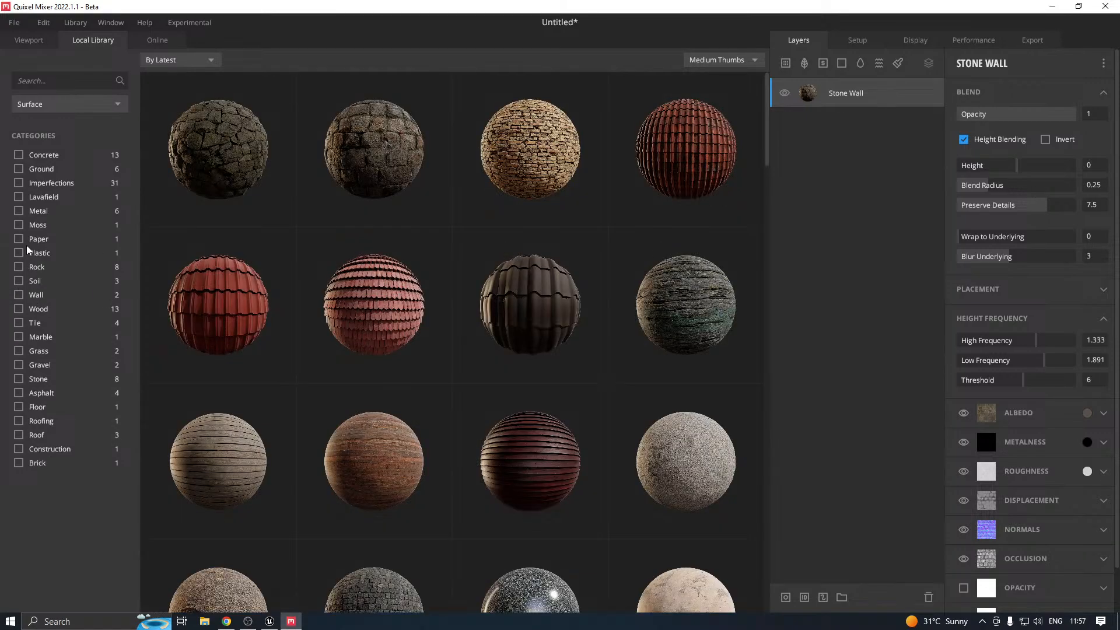
pyautogui.click(19, 170)
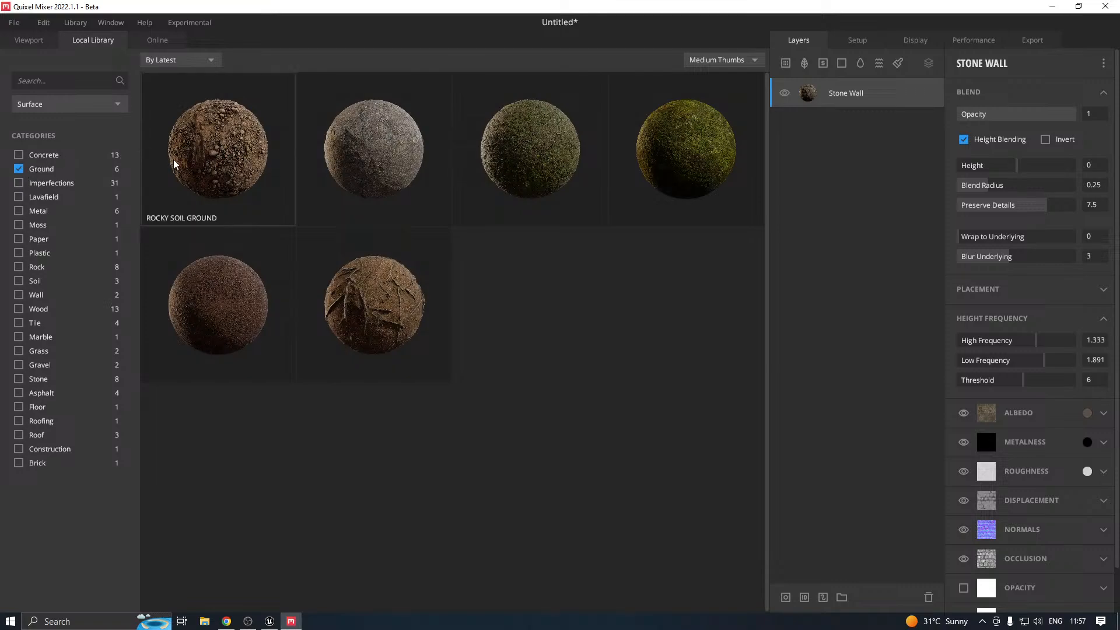
pyautogui.click(18, 170)
pyautogui.click(18, 282)
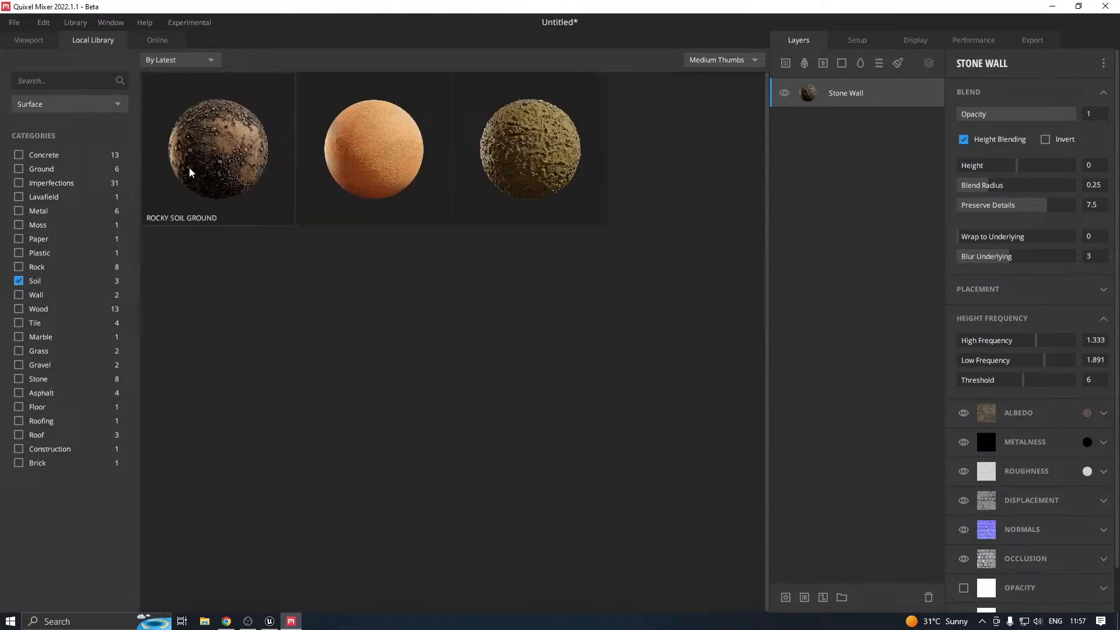
pyautogui.click(190, 172)
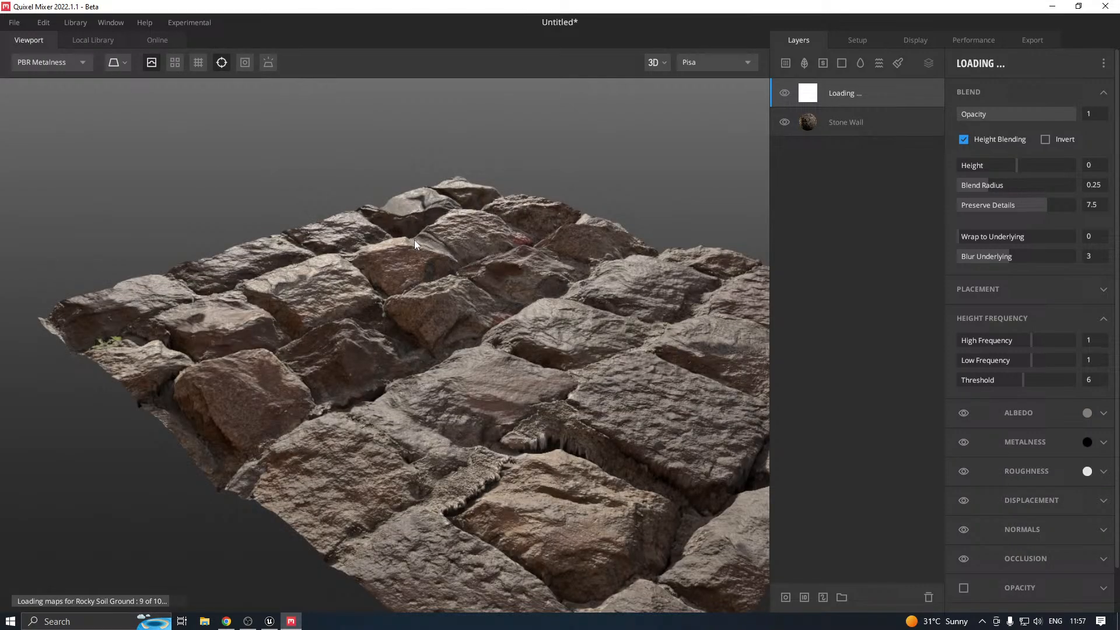
# Set the Rocky Soil Ground layer's blend Height to about -1.99 and its Blend Radius to 0.1, inspecting the mix from above
pyautogui.moveTo(414, 239); pyautogui.dragTo(441, 274)
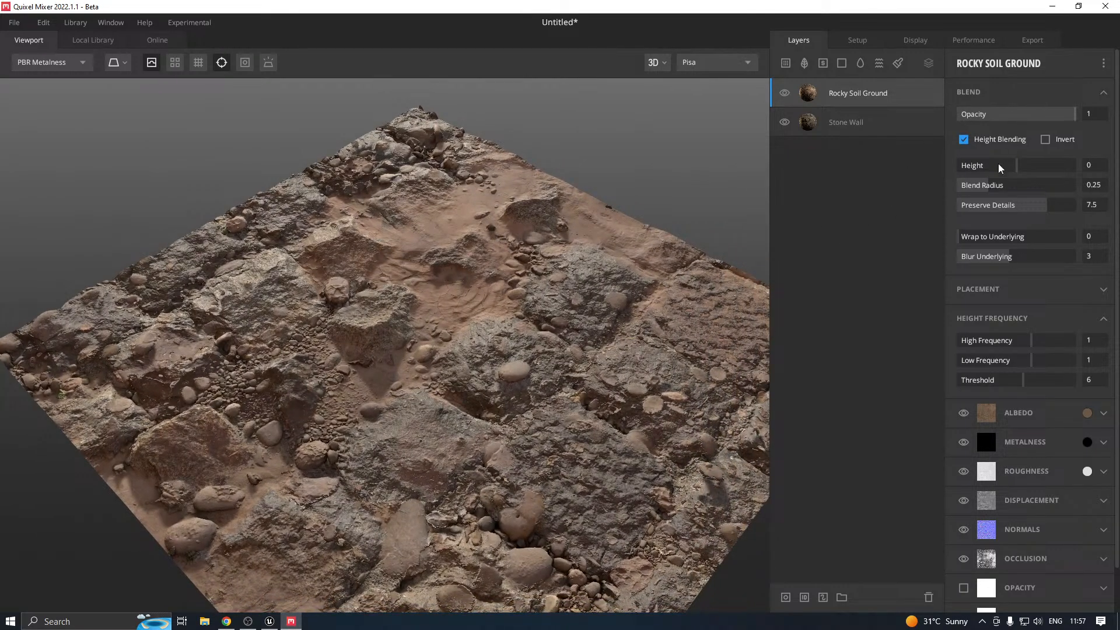
pyautogui.moveTo(976, 186); pyautogui.dragTo(1012, 169)
pyautogui.moveTo(503, 273); pyautogui.dragTo(479, 343)
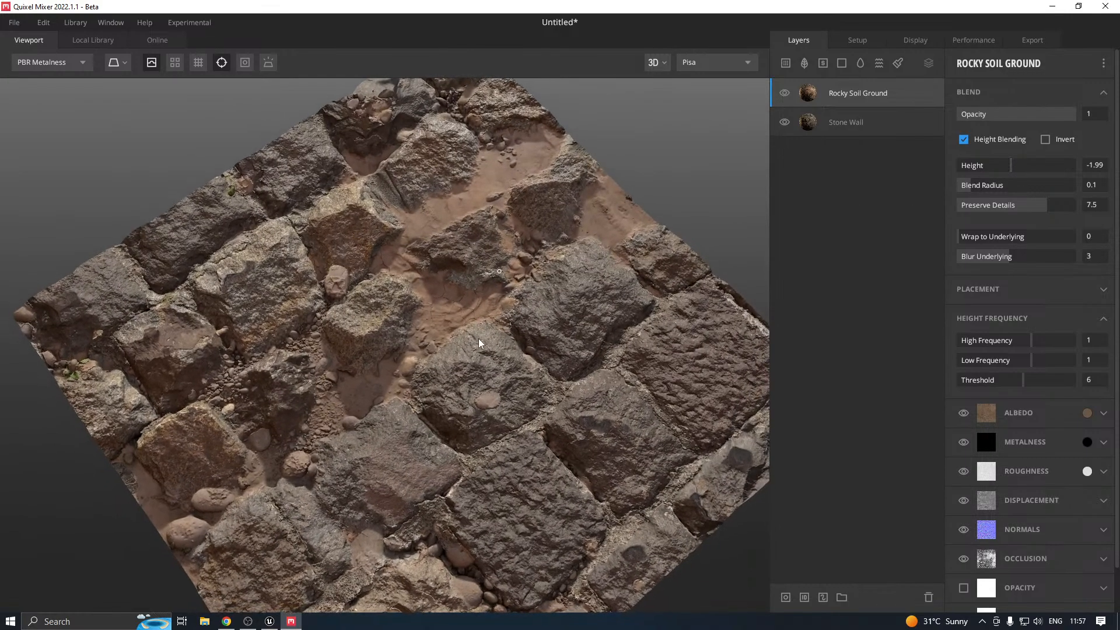
# Export the mix as T_Stones at 2048 px with only the Albedo, Roughness, Normal and Displacement maps
pyautogui.click(1034, 40)
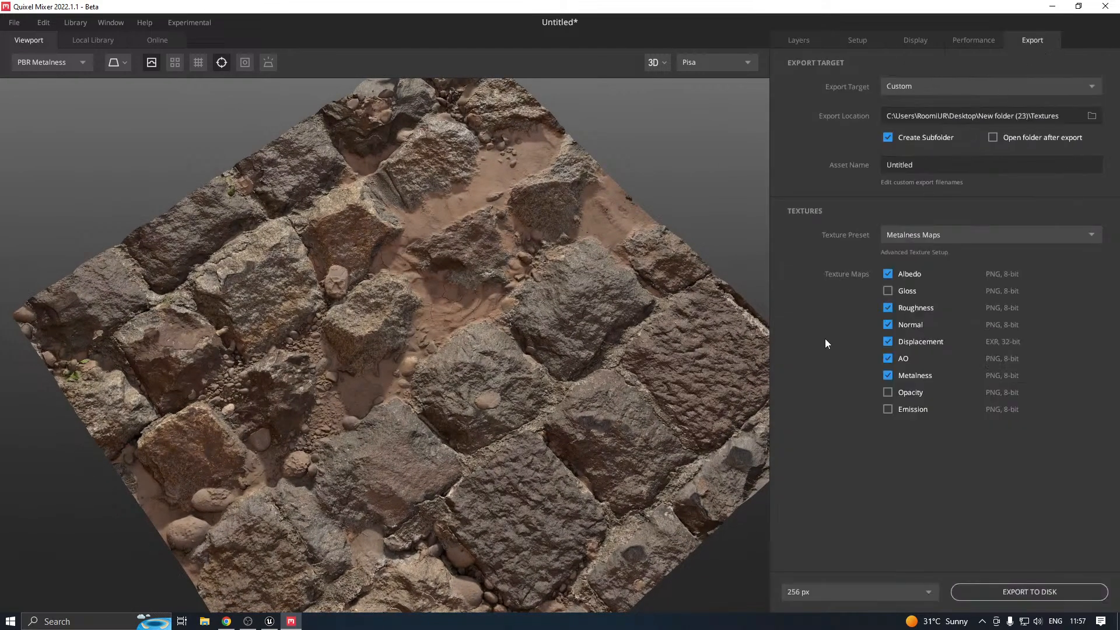
pyautogui.click(801, 592)
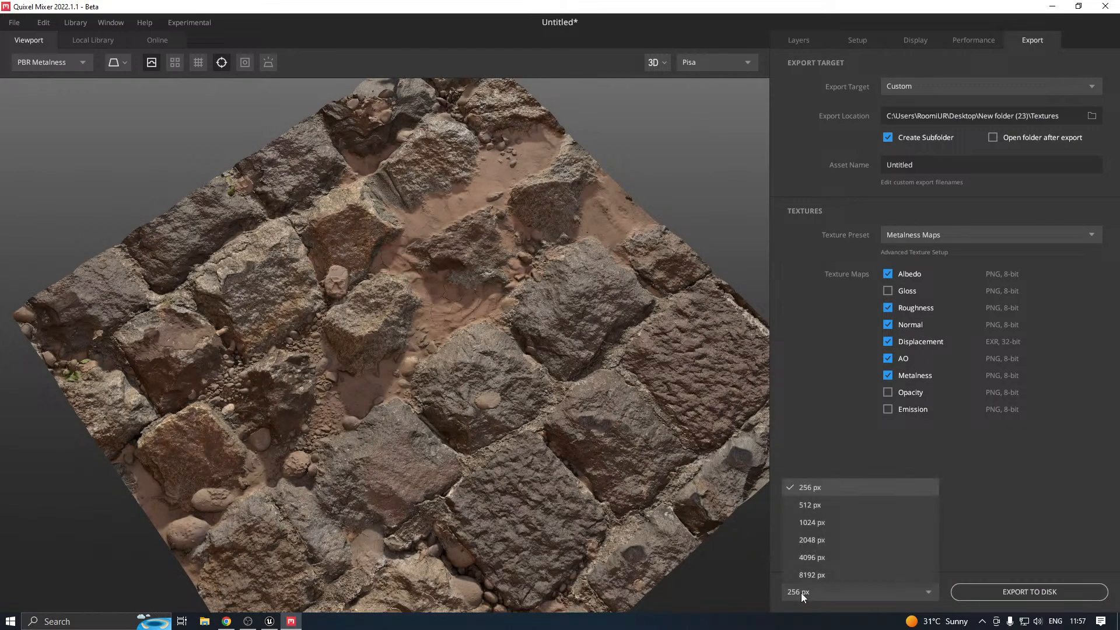
pyautogui.click(814, 541)
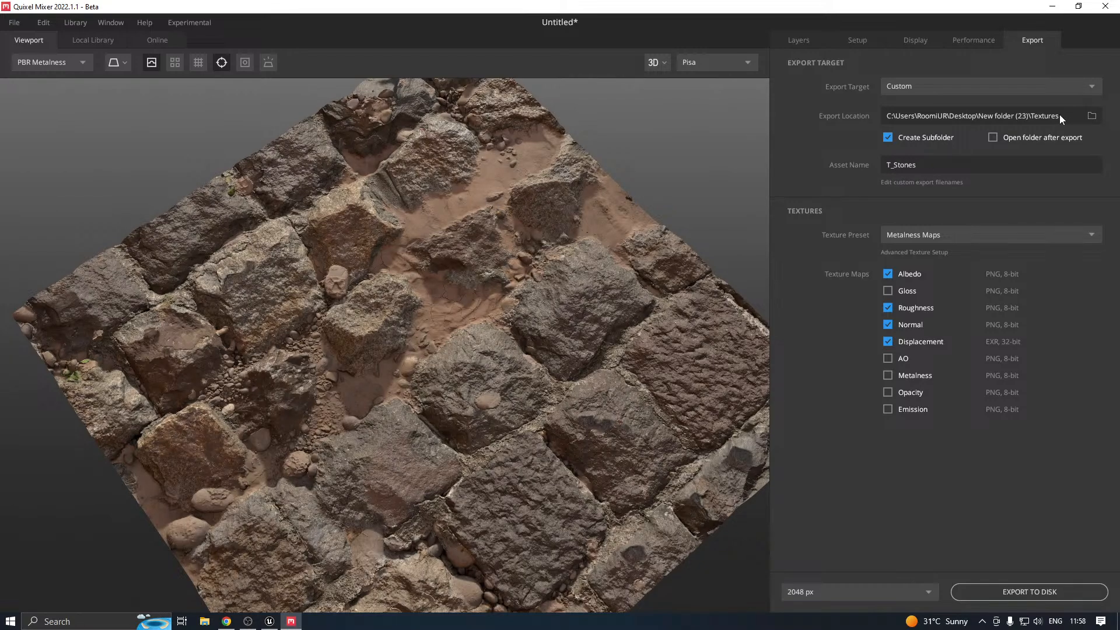
pyautogui.click(1003, 588)
# Switch to Unreal Engine, import all four texture maps from the T_Stones folder into Village/Textures, and save everything
pyautogui.click(271, 618)
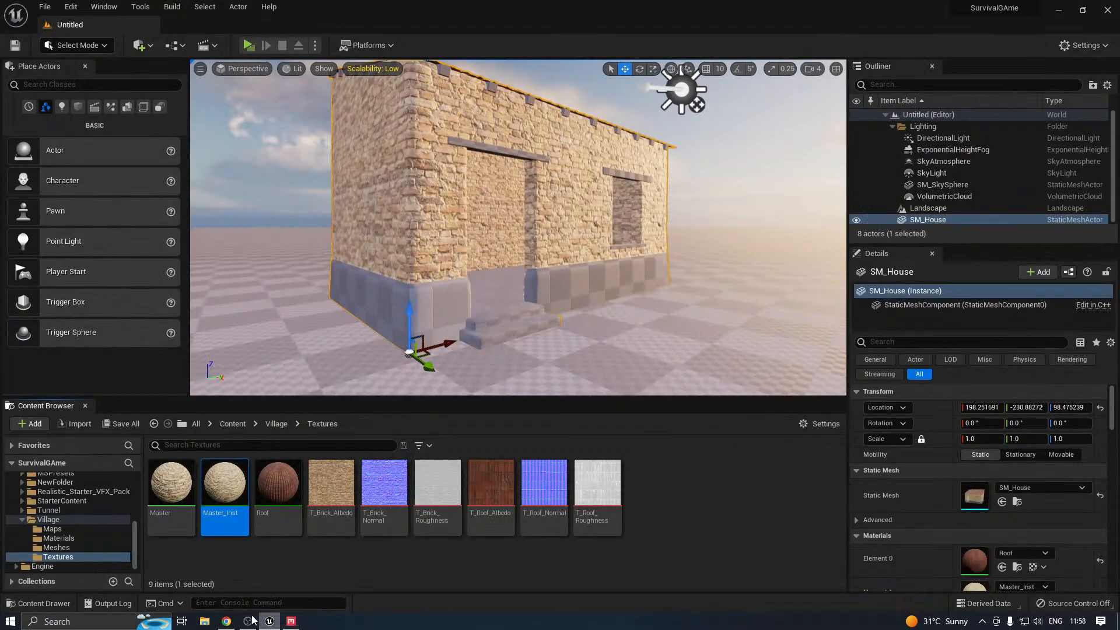
pyautogui.click(76, 425)
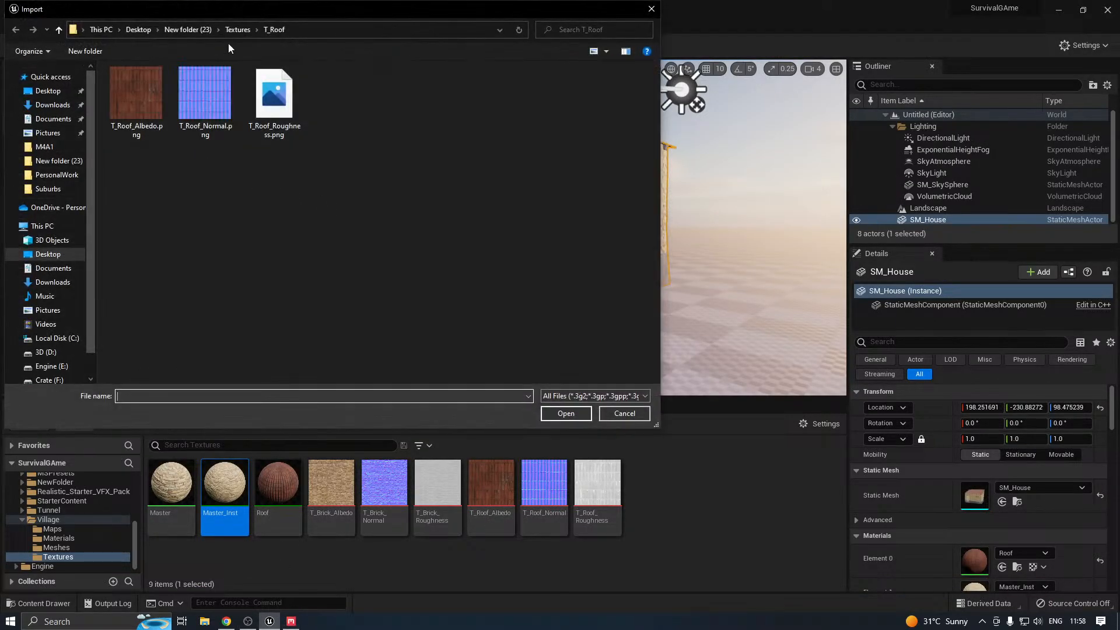
pyautogui.click(238, 31)
pyautogui.doubleClick(131, 111)
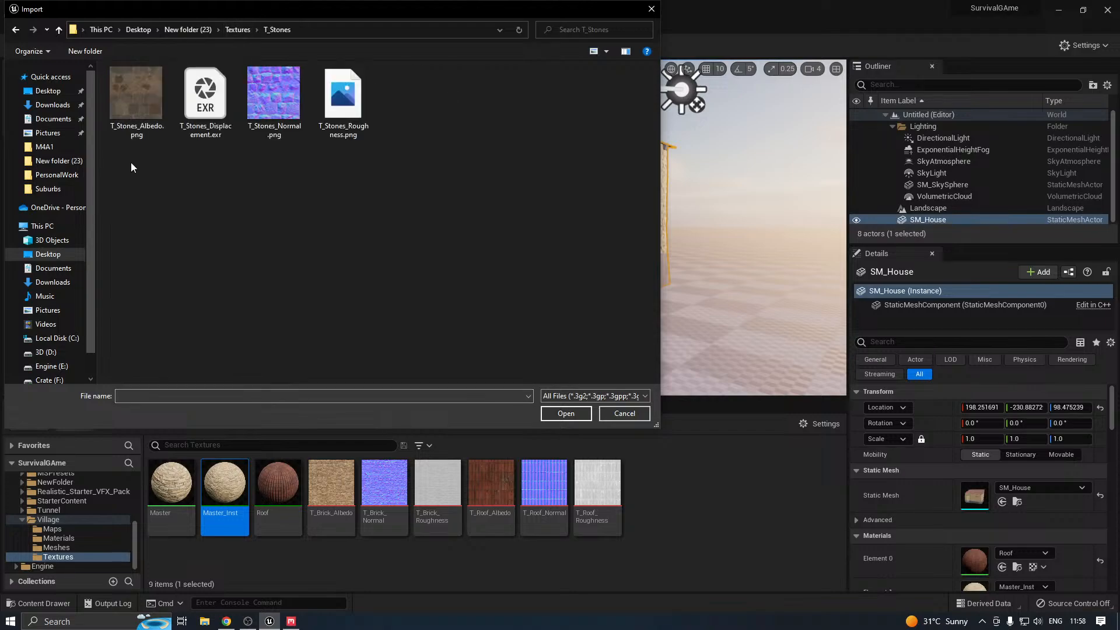
pyautogui.moveTo(141, 156); pyautogui.dragTo(354, 99)
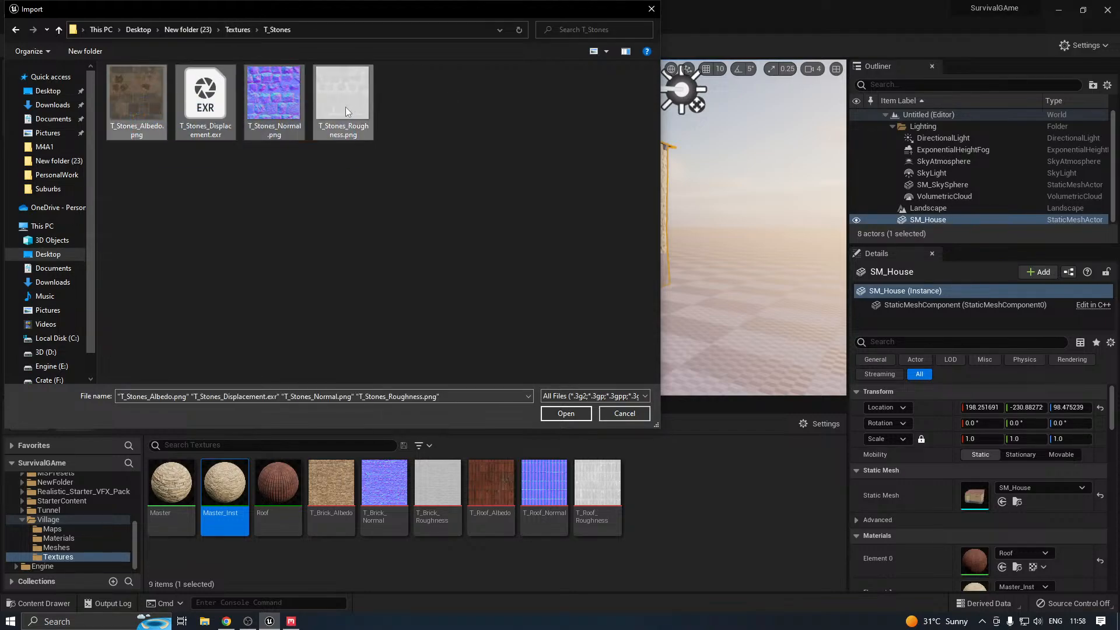
pyautogui.click(566, 414)
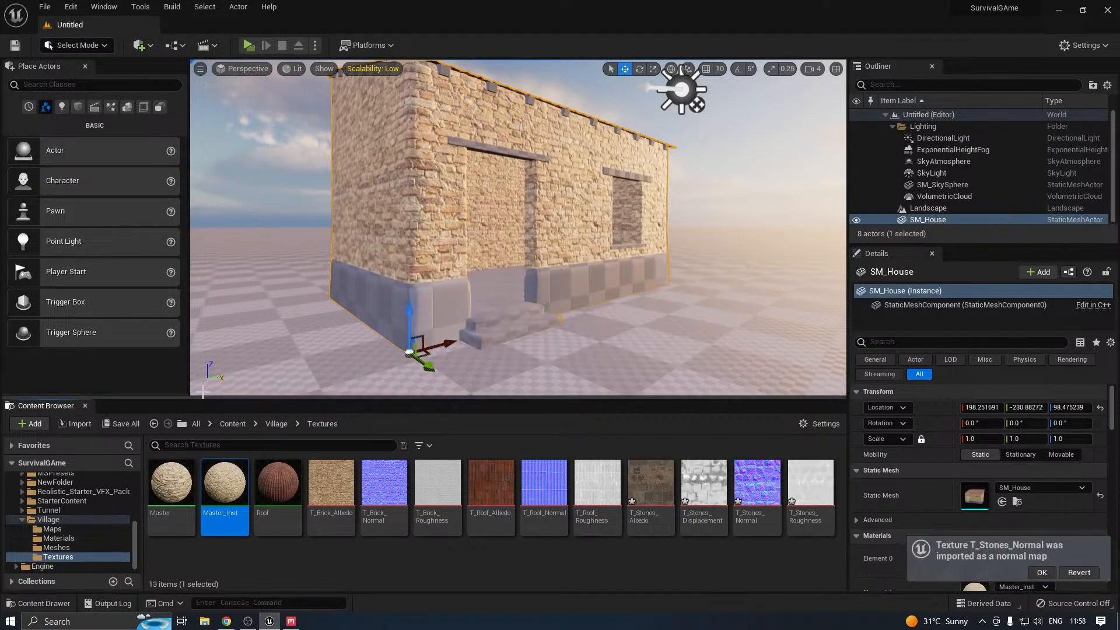
pyautogui.click(120, 424)
pyautogui.click(651, 444)
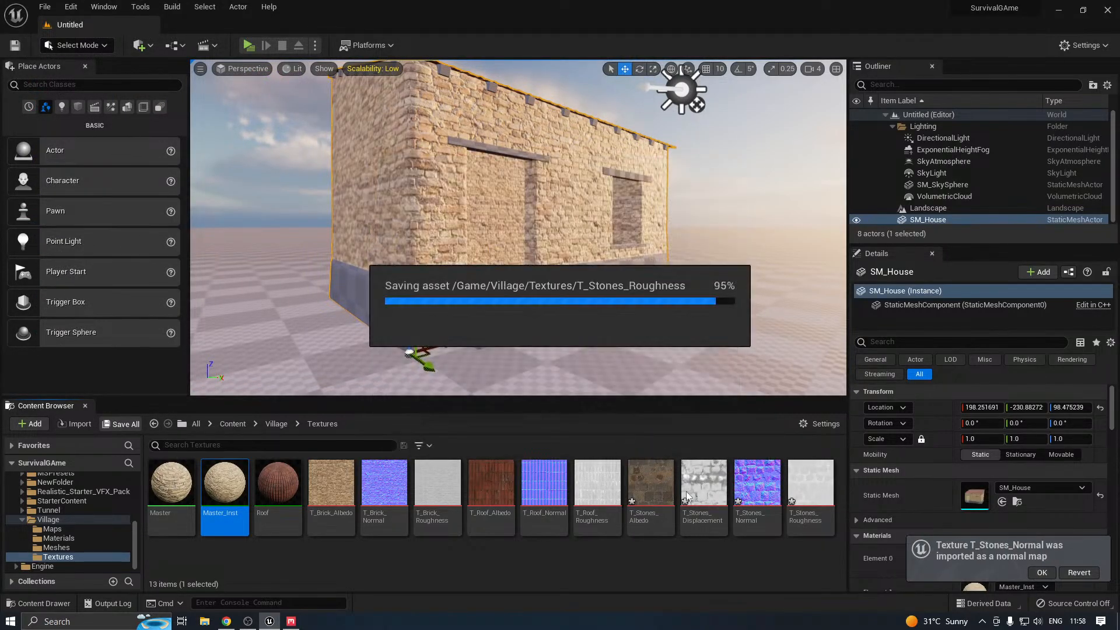
# Enable Flip Green Channel on the T_Stones_Normal texture and close its editor
pyautogui.doubleClick(756, 485)
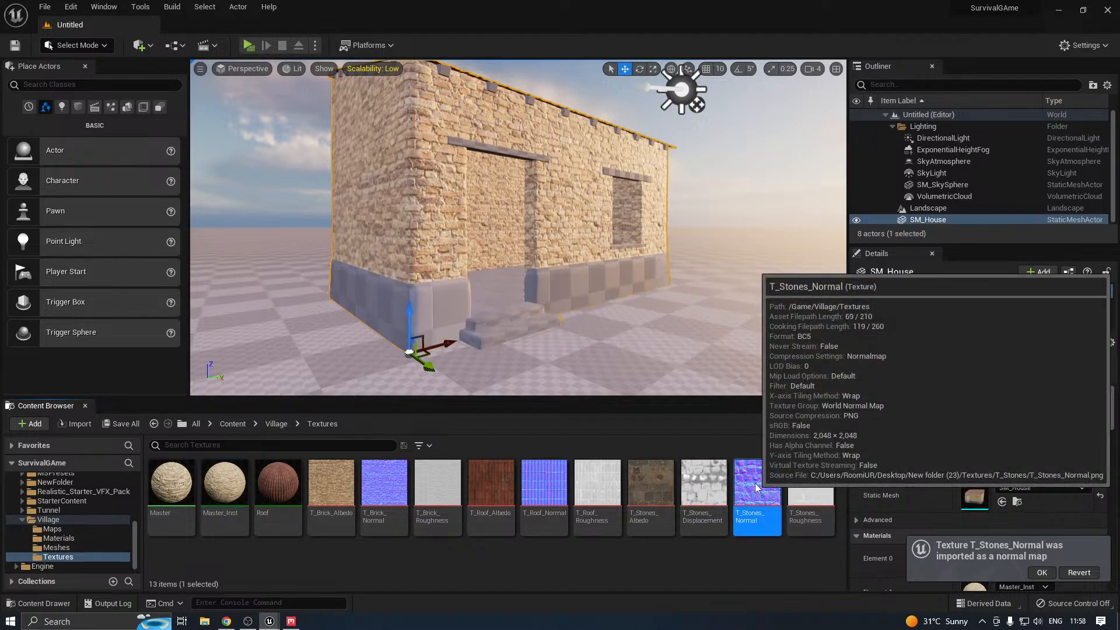
pyautogui.moveTo(901, 131); pyautogui.dragTo(589, 105)
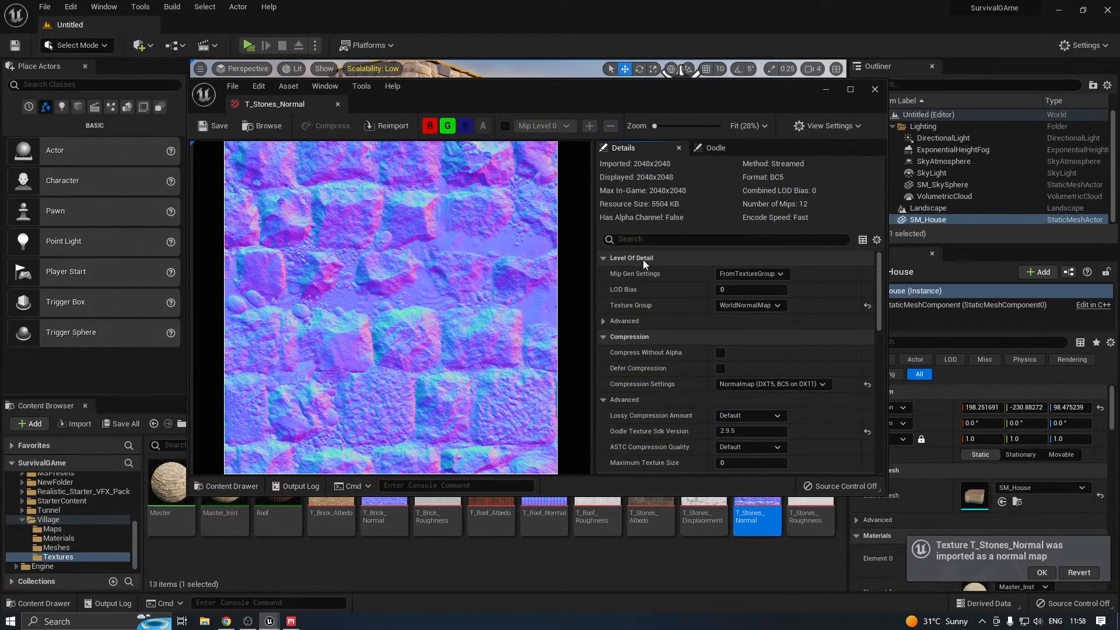
pyautogui.scroll(-5, 652, 291)
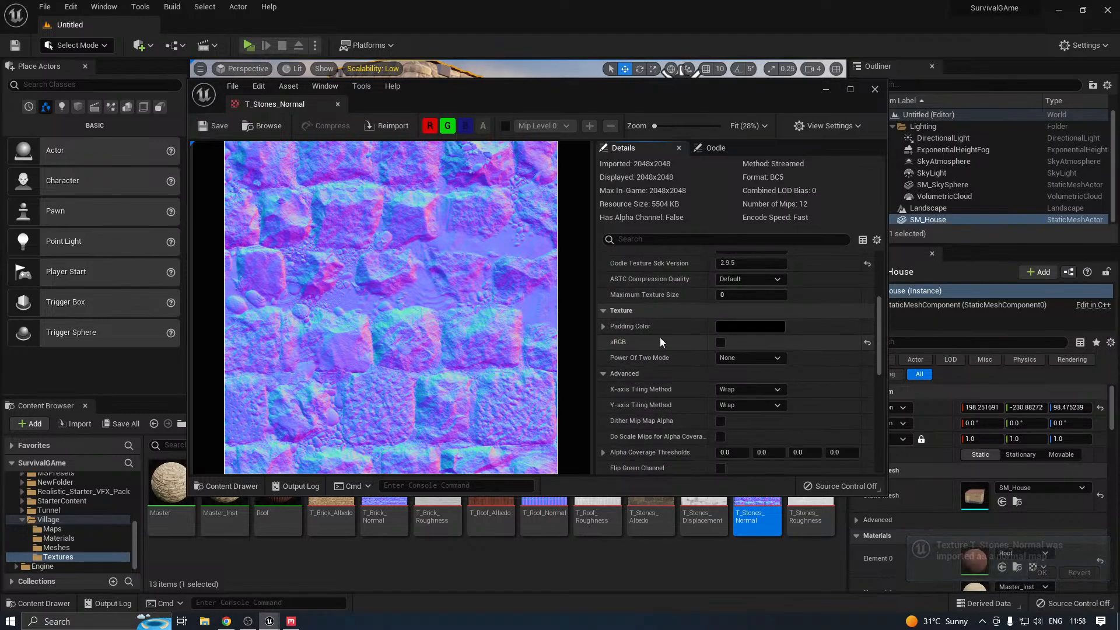
pyautogui.scroll(-3, 675, 376)
pyautogui.scroll(-1, 674, 375)
pyautogui.click(718, 412)
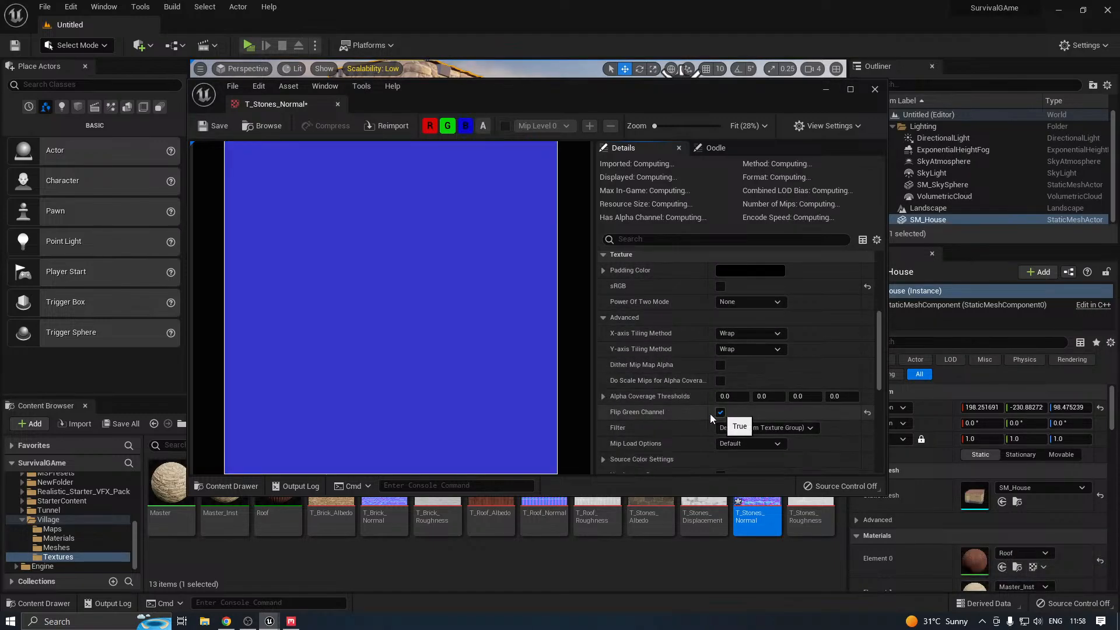
pyautogui.click(874, 89)
# Set the T_Stones_Roughness texture's compression to Masks (no sRGB) and save all modified assets
pyautogui.doubleClick(810, 516)
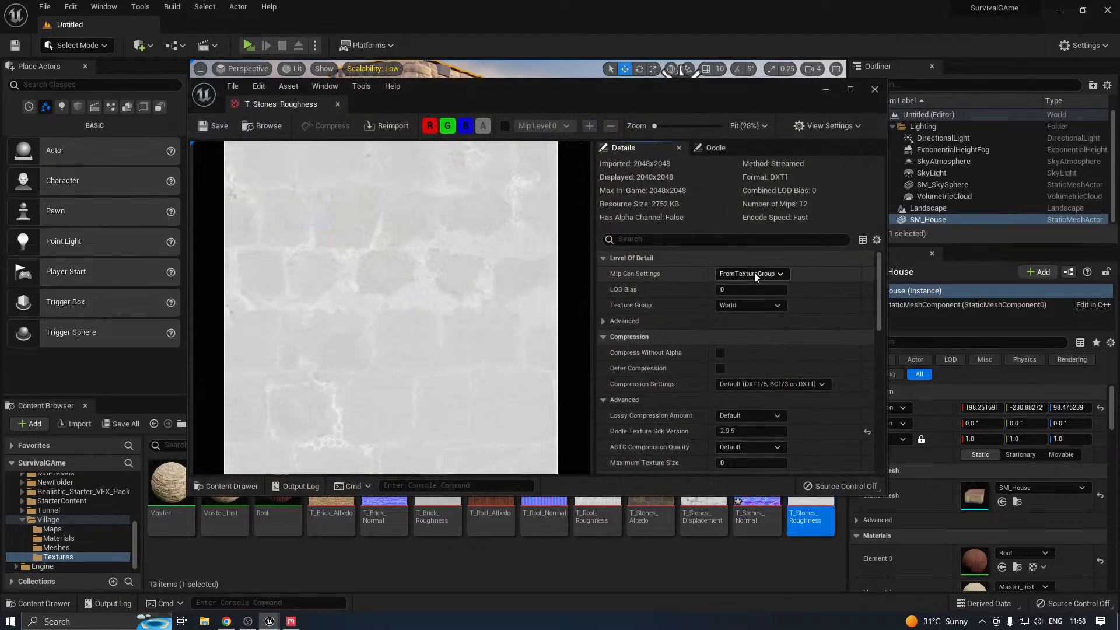
pyautogui.click(770, 384)
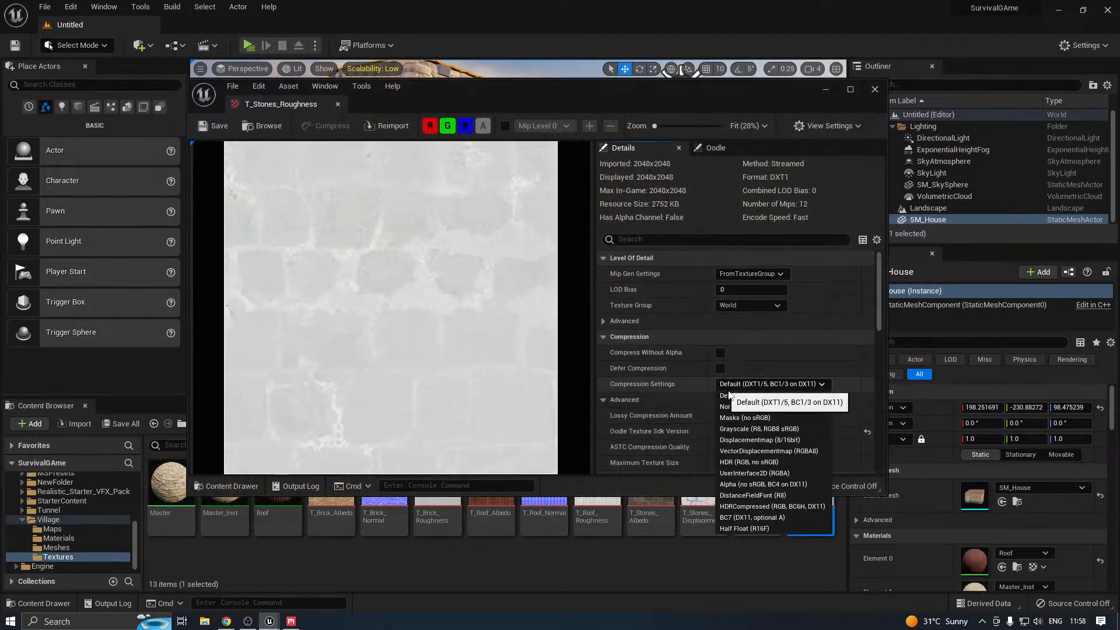
pyautogui.click(752, 421)
pyautogui.click(875, 89)
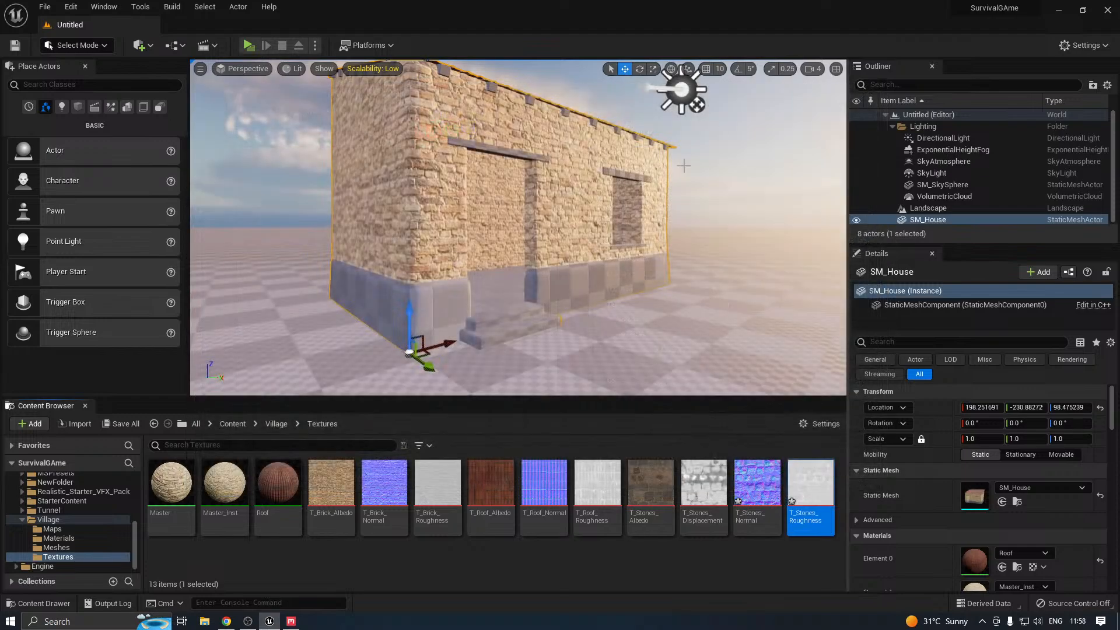
pyautogui.click(121, 423)
pyautogui.click(650, 442)
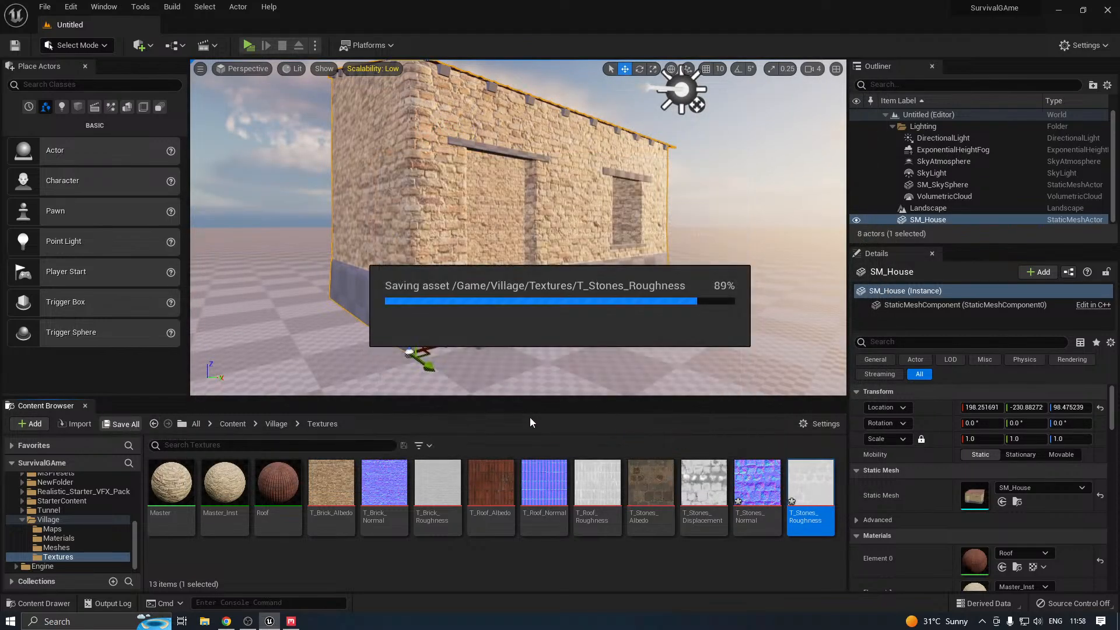
# Duplicate the Master_Inst material instance, name the copy MI_Stomes, and save it
pyautogui.click(216, 496)
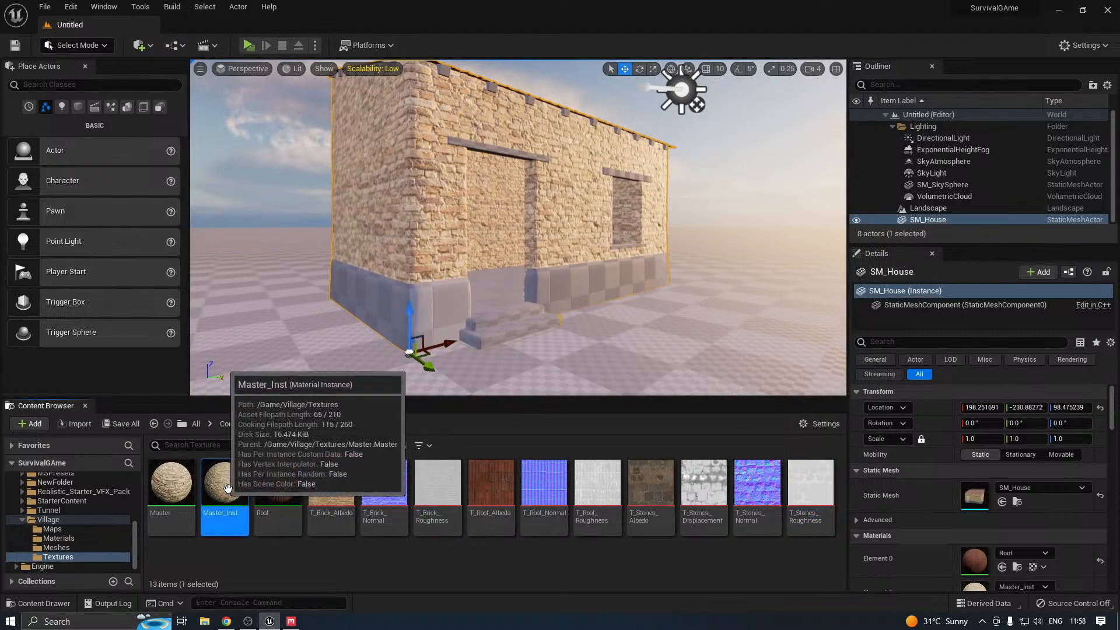
pyautogui.rightClick(204, 492)
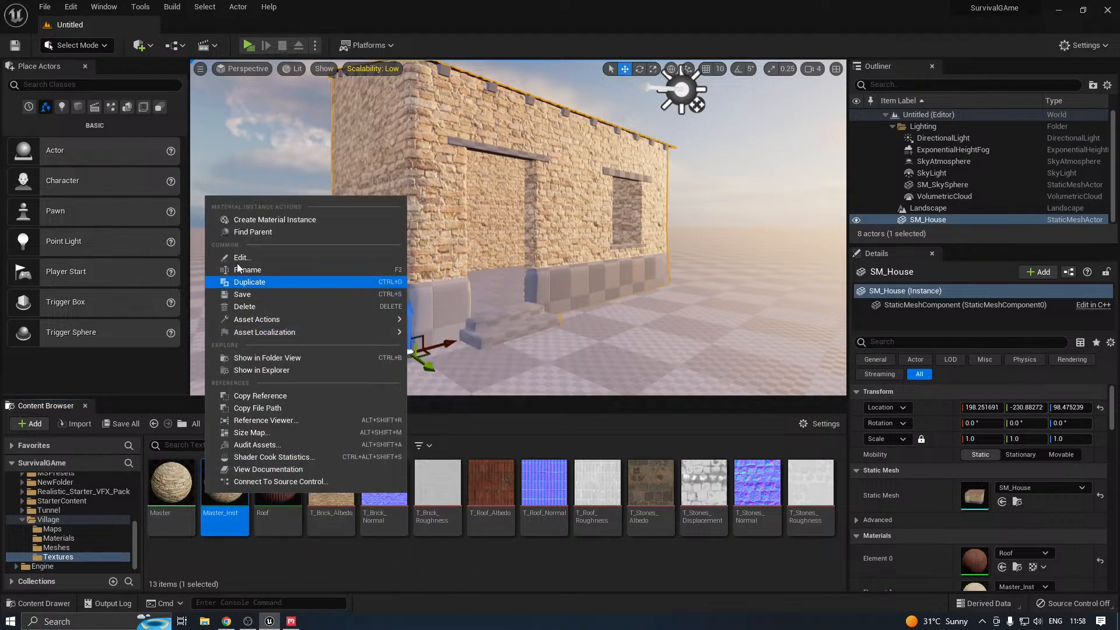
pyautogui.click(257, 283)
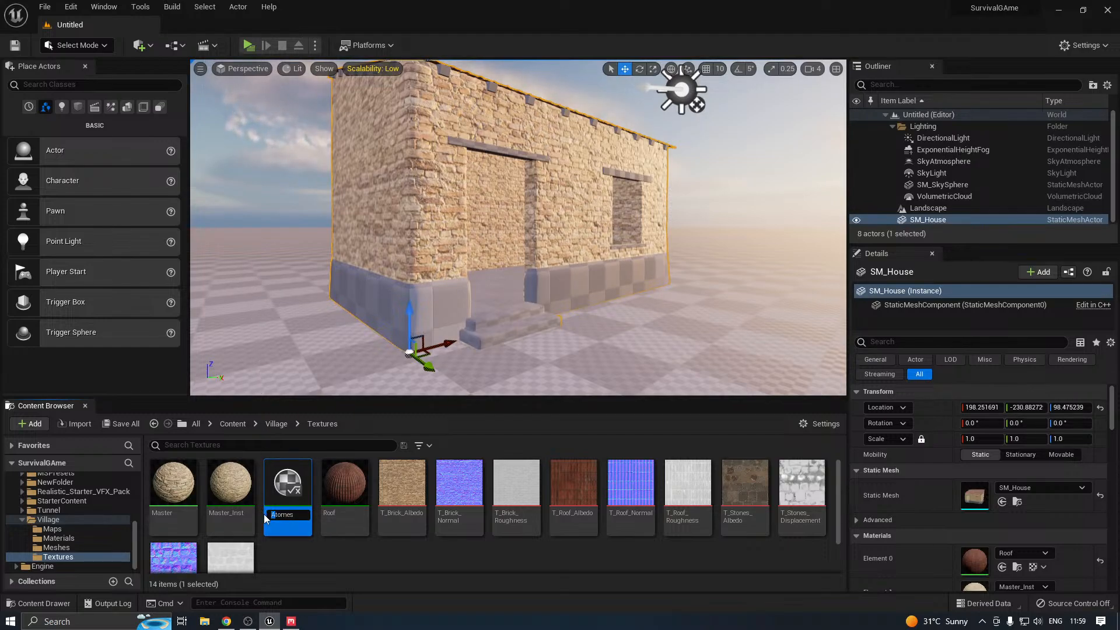
pyautogui.write('S')
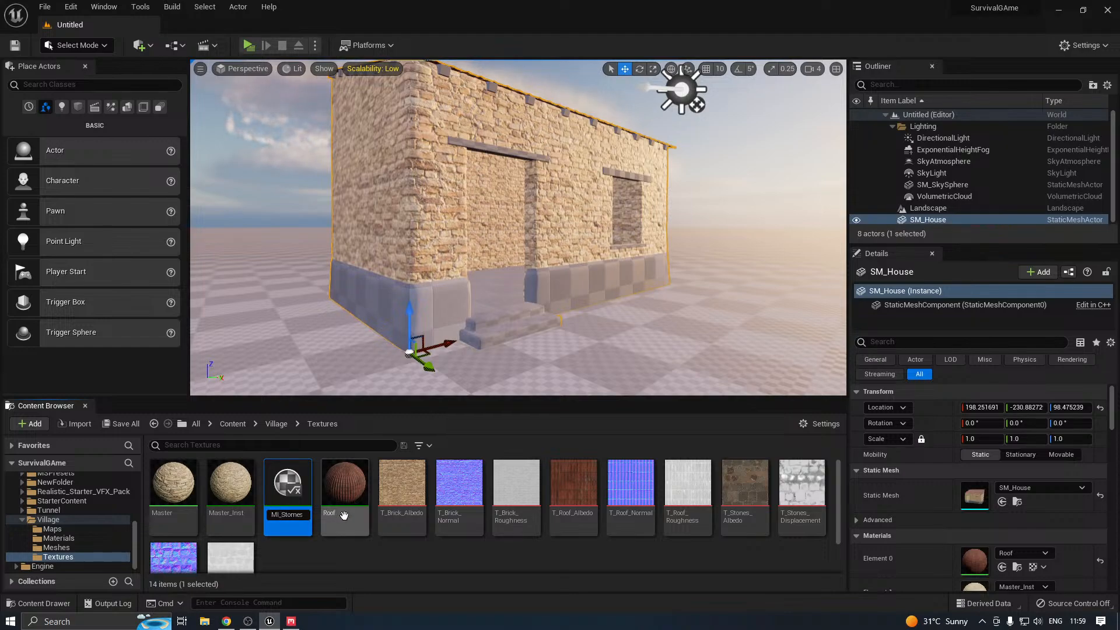
pyautogui.press('Return')
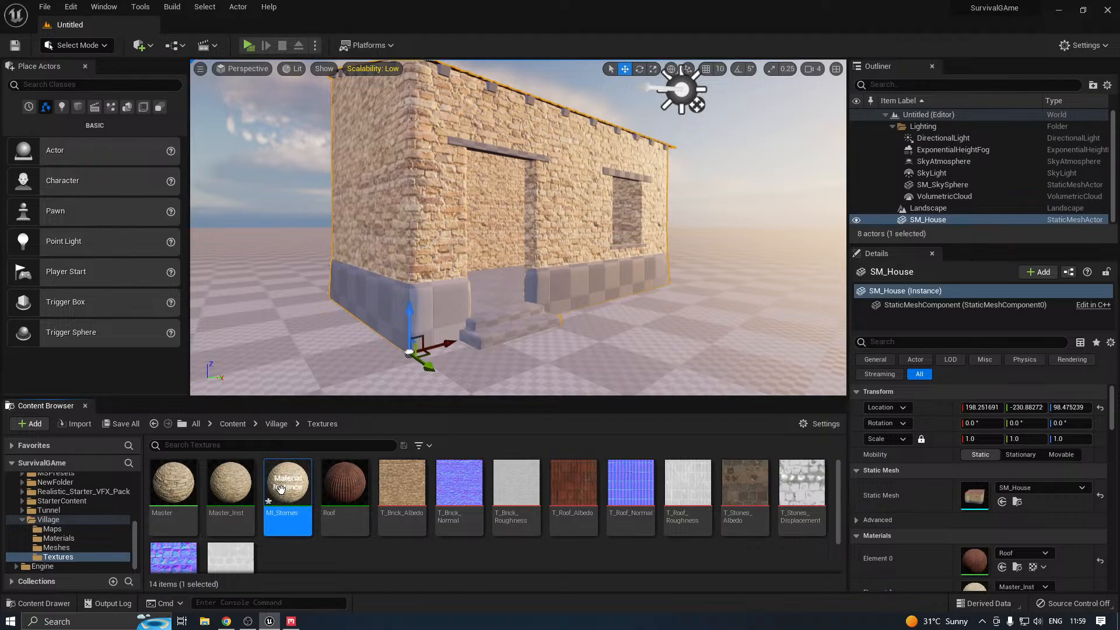
pyautogui.click(120, 423)
pyautogui.click(638, 445)
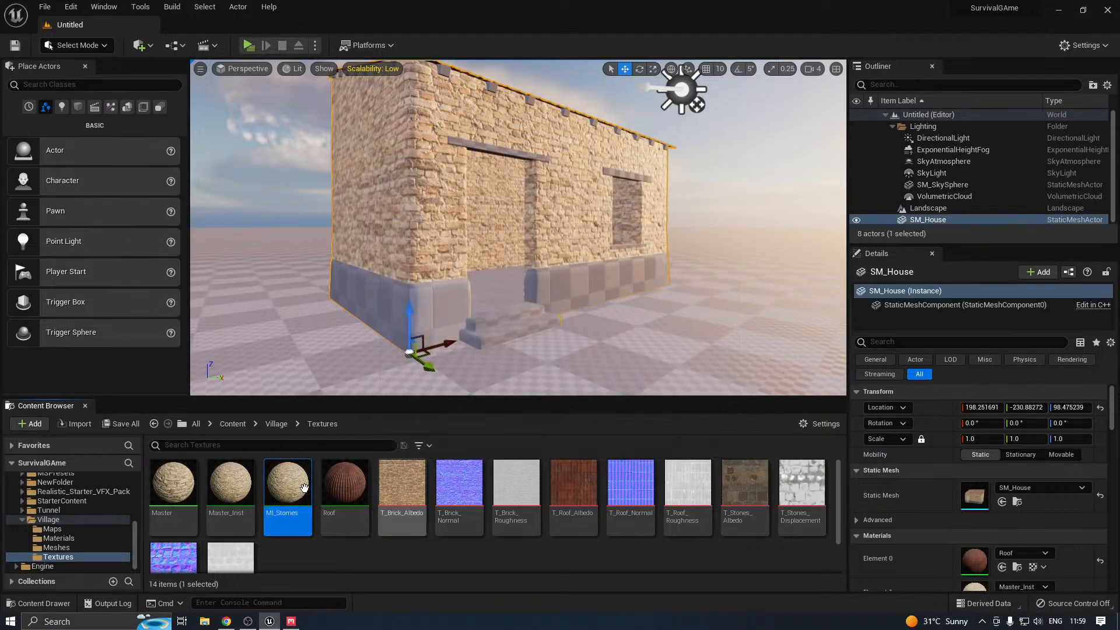
# In MI_Stomes, assign T_Stones_Albedo to B, T_Stones_Normal to N, and T_Stones_Roughness to R
pyautogui.doubleClick(279, 489)
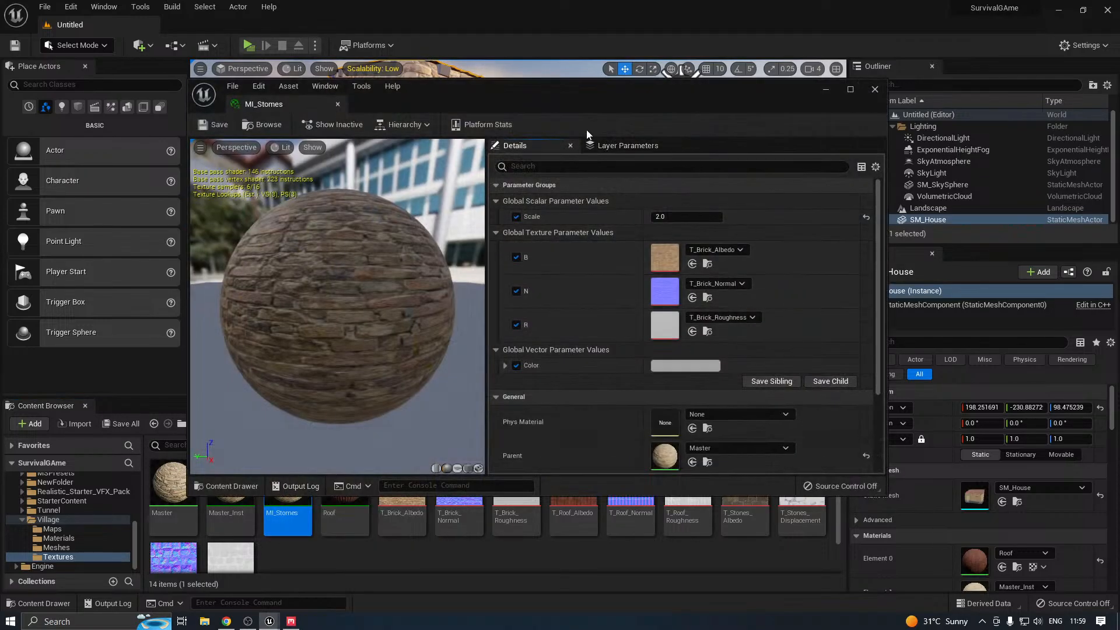
pyautogui.moveTo(583, 104); pyautogui.dragTo(582, 47)
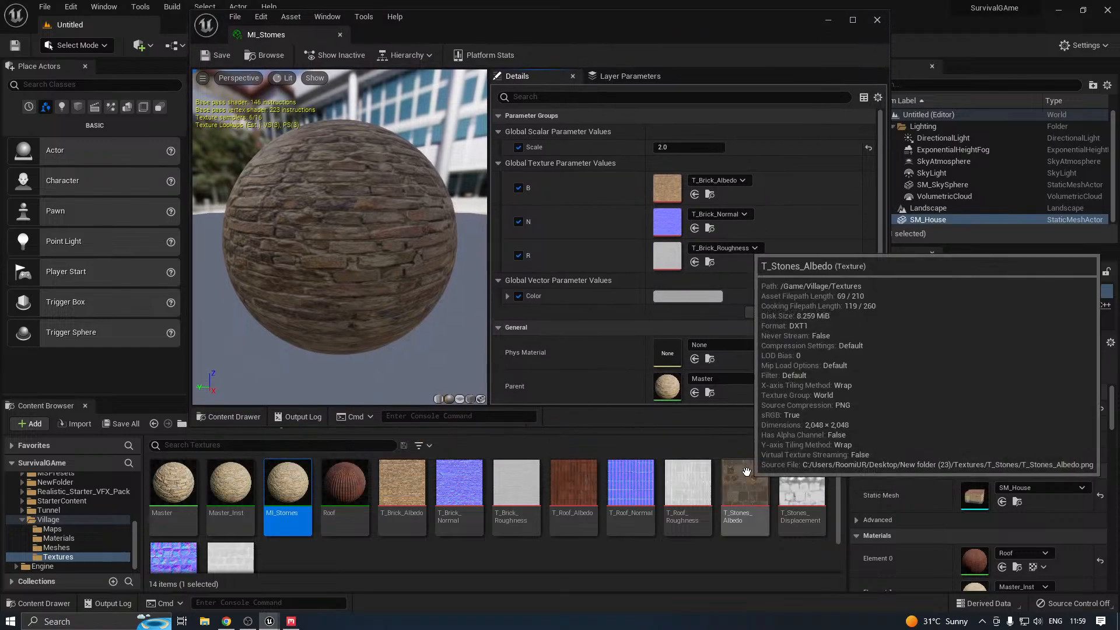
pyautogui.moveTo(745, 484); pyautogui.dragTo(667, 188)
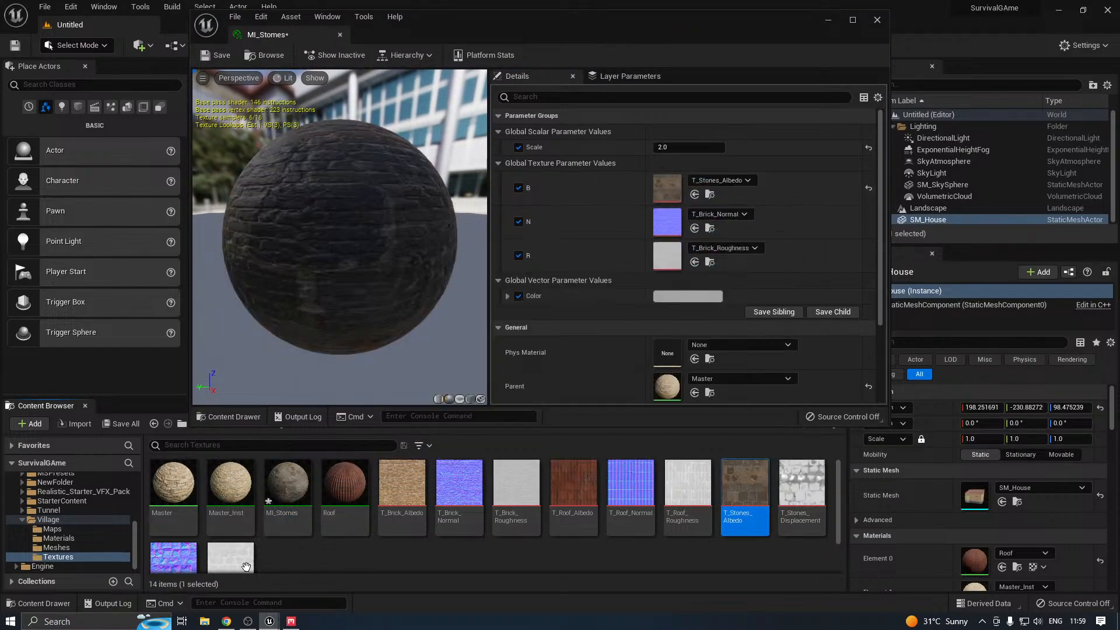
pyautogui.moveTo(173, 557); pyautogui.dragTo(672, 217)
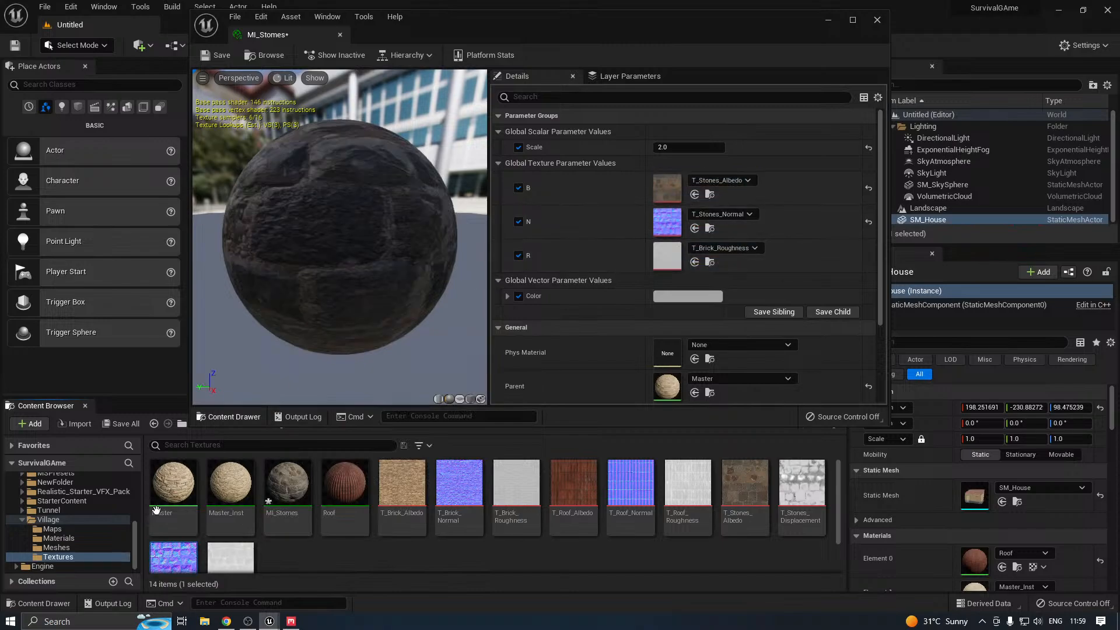
pyautogui.moveTo(230, 557); pyautogui.dragTo(672, 257)
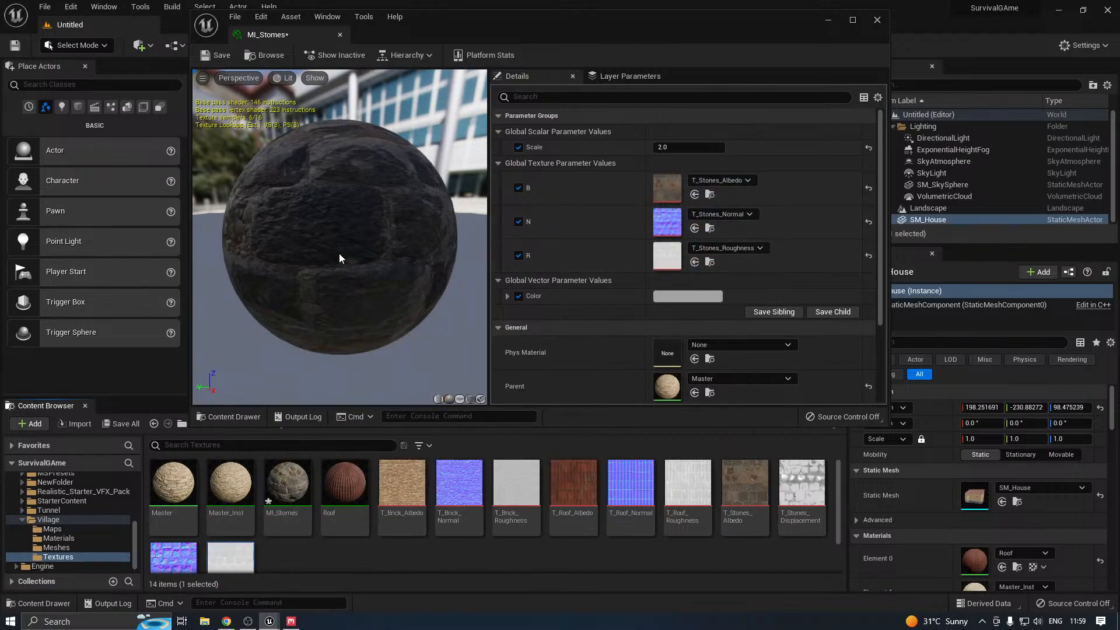
# Check the stone material on the preview sphere, save MI_Stomes, and close its editor
pyautogui.moveTo(338, 253); pyautogui.dragTo(292, 250)
pyautogui.moveTo(293, 250)
pyautogui.mouseDown(button='right')
pyautogui.moveTo(333, 250)
pyautogui.moveTo(293, 246)
pyautogui.mouseUp(button='right')
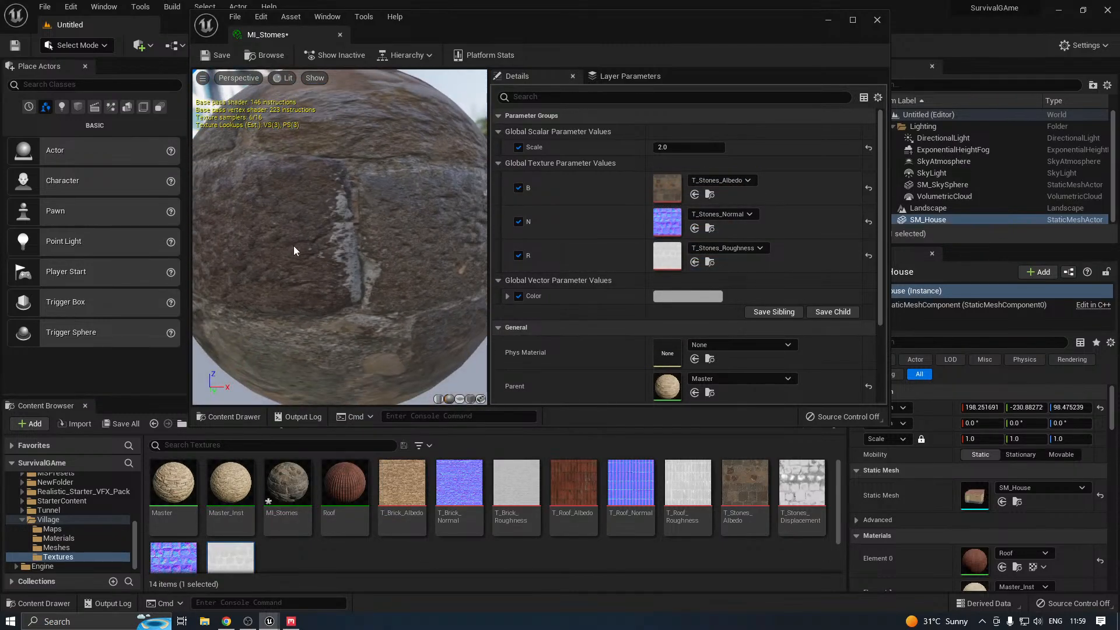
pyautogui.scroll(-3, 293, 246)
pyautogui.click(250, 59)
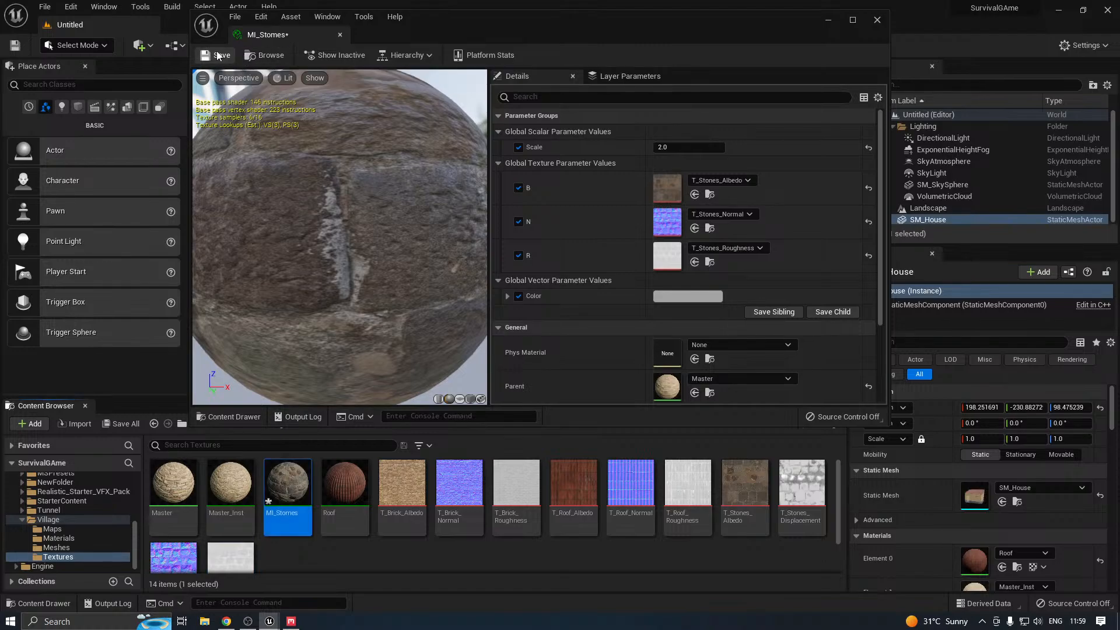
pyautogui.click(339, 34)
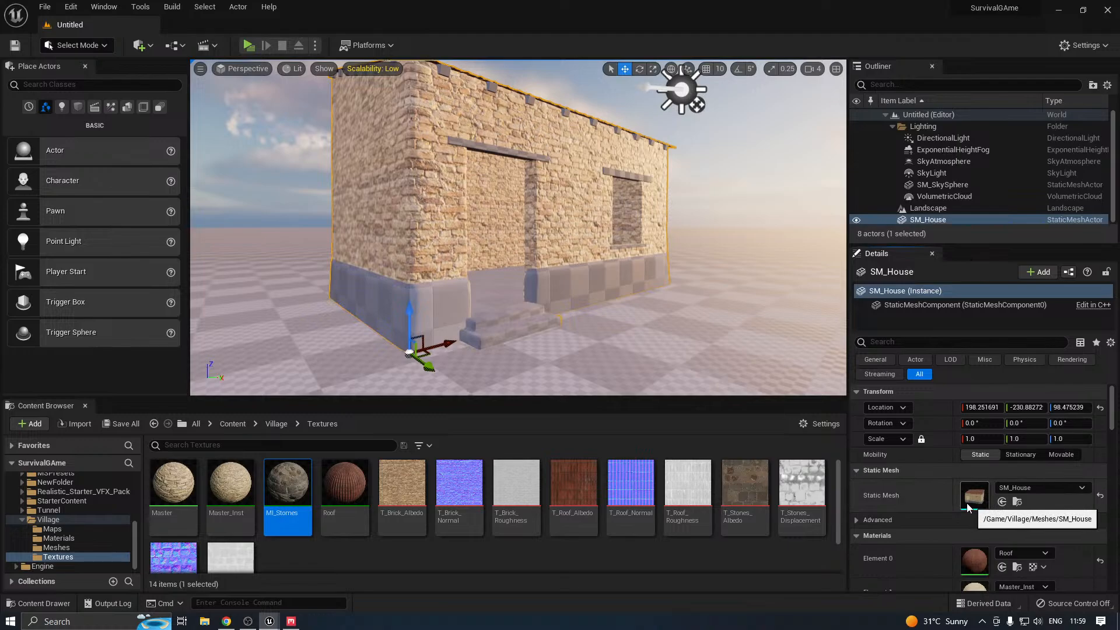
# Open the SM_House static mesh, widen its editor, and delete the Element 5 material slot named w5
pyautogui.doubleClick(972, 505)
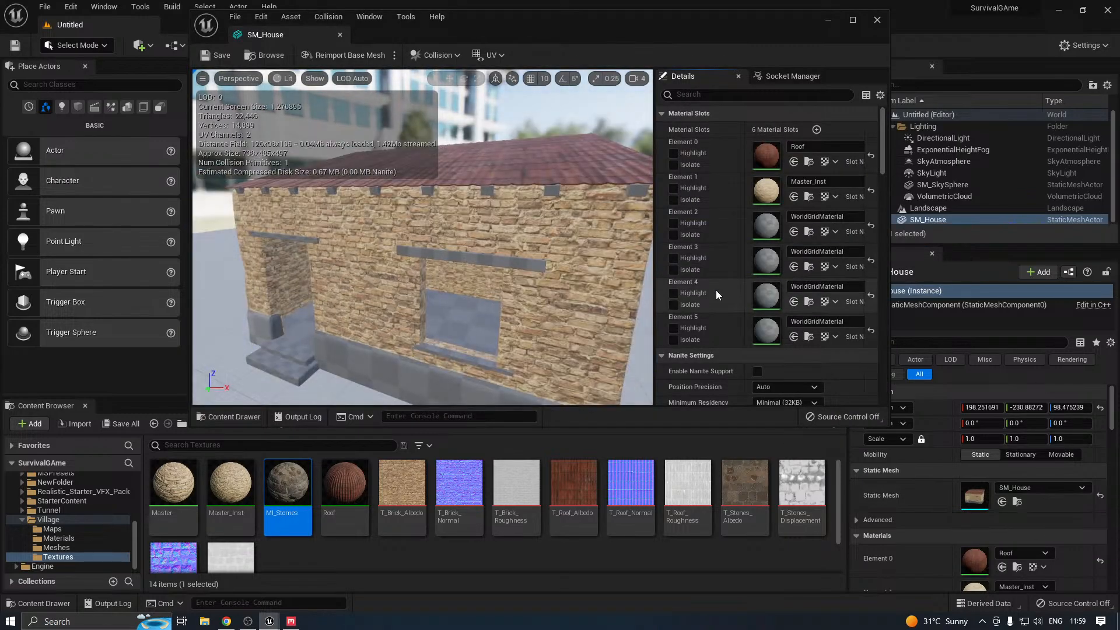
pyautogui.moveTo(653, 305); pyautogui.dragTo(550, 289)
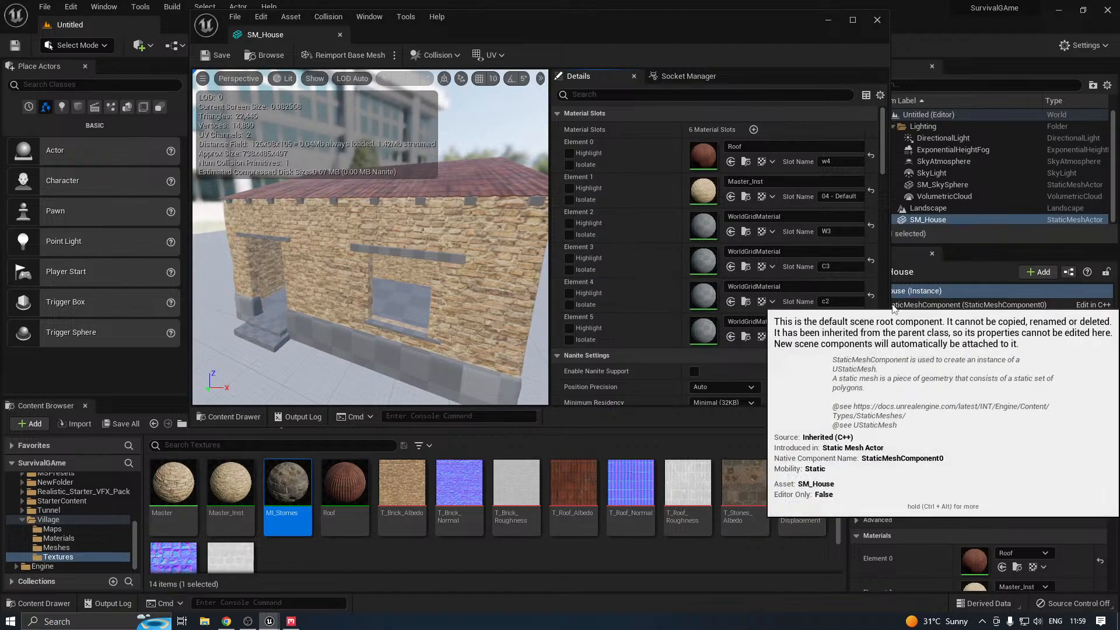
pyautogui.moveTo(890, 302); pyautogui.dragTo(1102, 302)
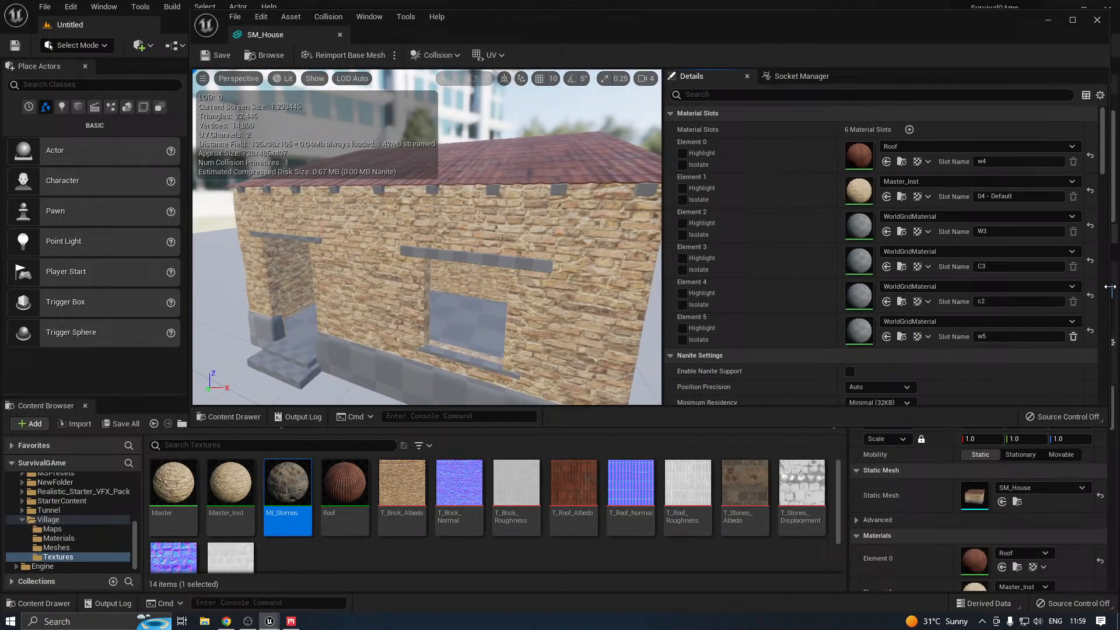
pyautogui.click(1074, 337)
pyautogui.click(654, 338)
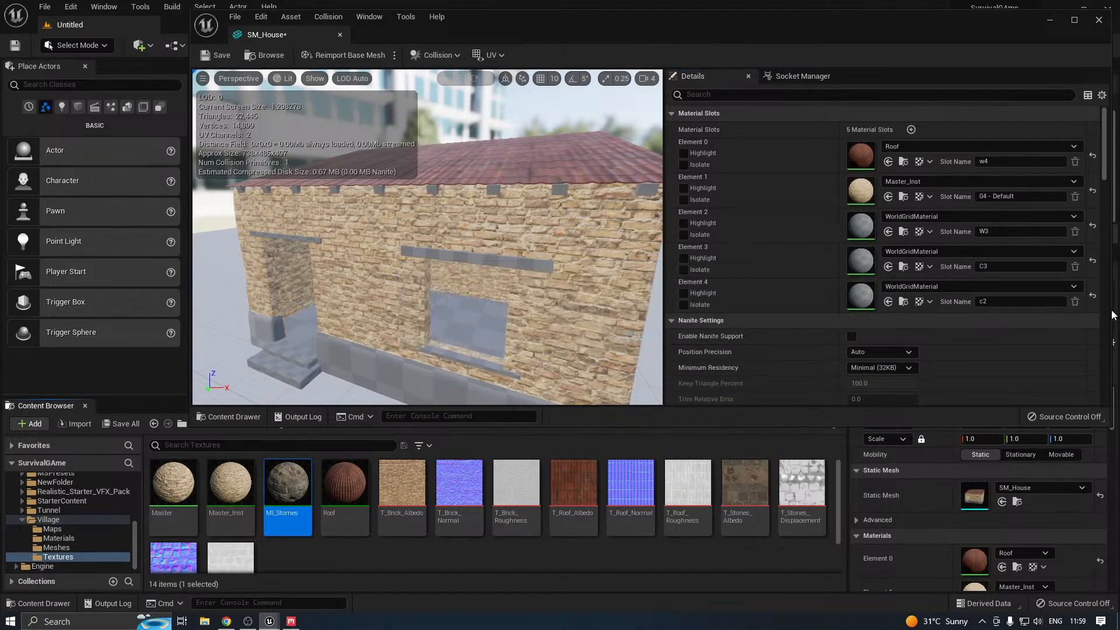
# Isolate the Element 3 slot on the house base, assign MI_Stomes to it, and close the mesh editor
pyautogui.moveTo(357, 270); pyautogui.dragTo(446, 269, button='right')
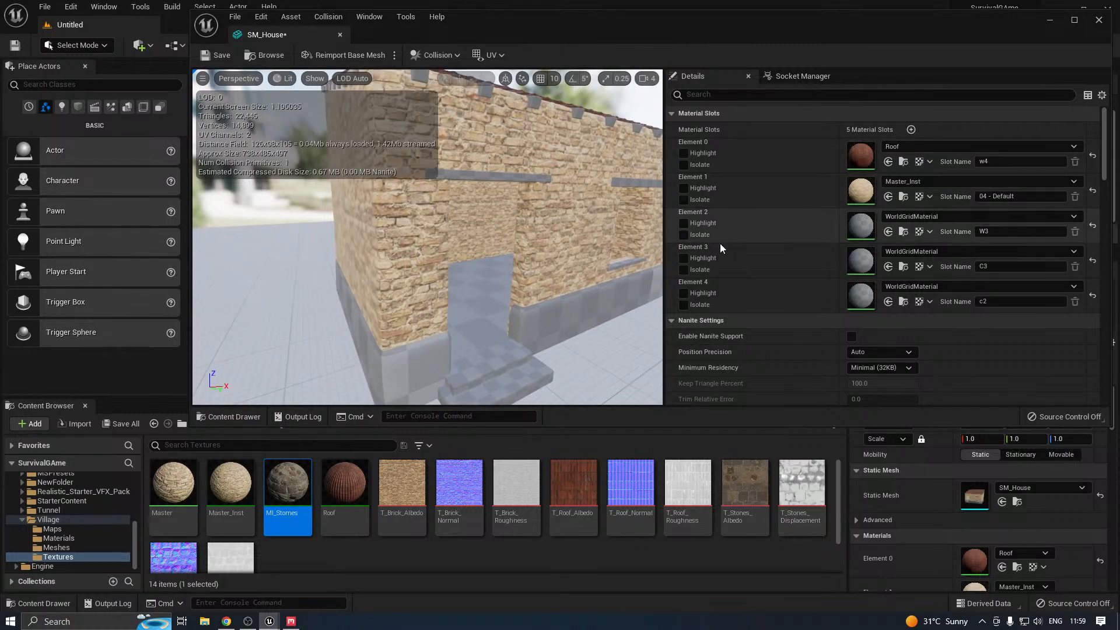
pyautogui.click(683, 305)
pyautogui.click(683, 304)
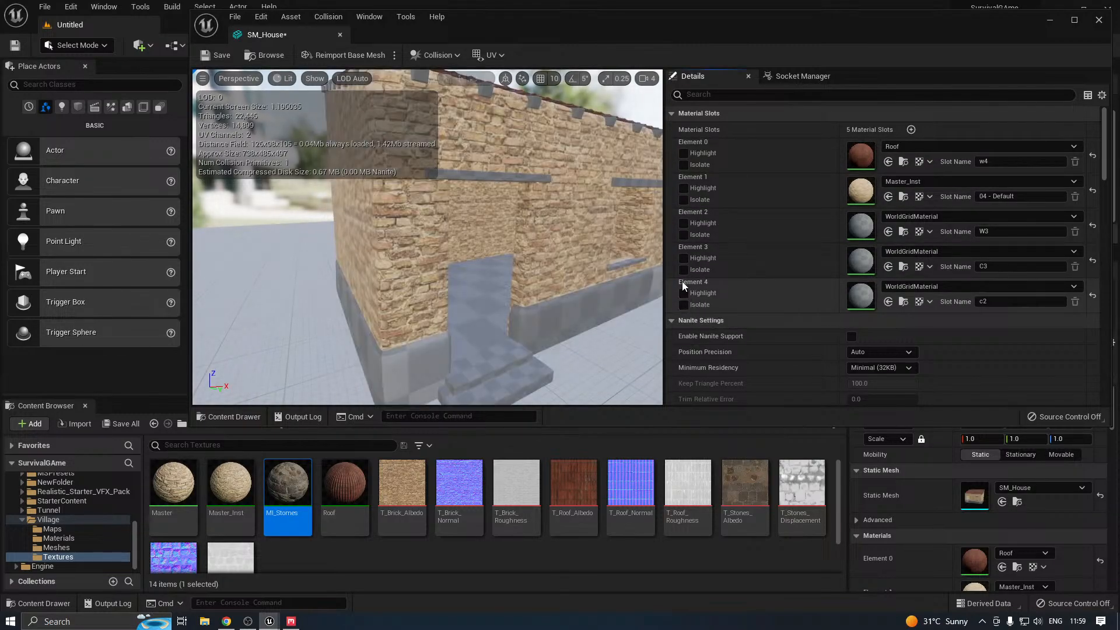
pyautogui.click(683, 269)
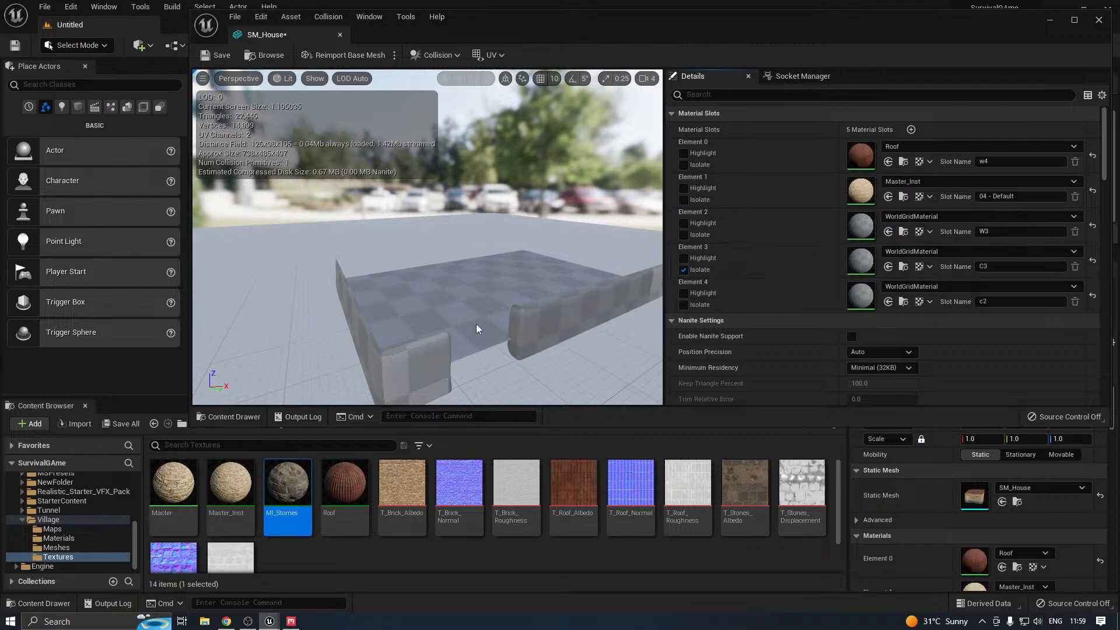
pyautogui.moveTo(476, 323); pyautogui.dragTo(548, 325, button='right')
pyautogui.moveTo(476, 323); pyautogui.dragTo(446, 350)
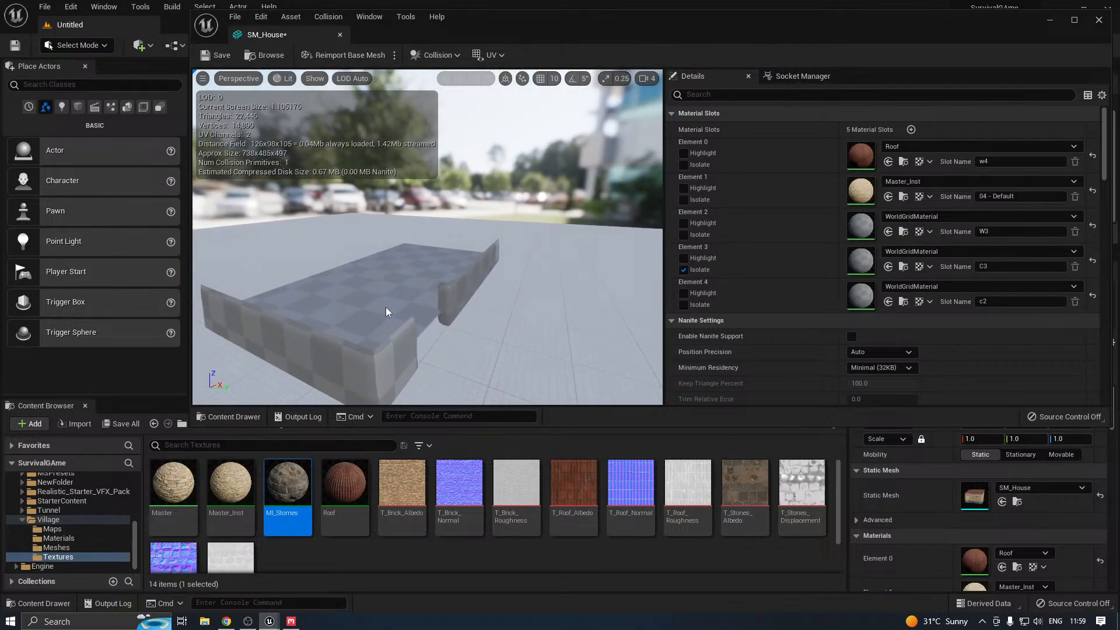
pyautogui.moveTo(394, 306); pyautogui.dragTo(387, 293)
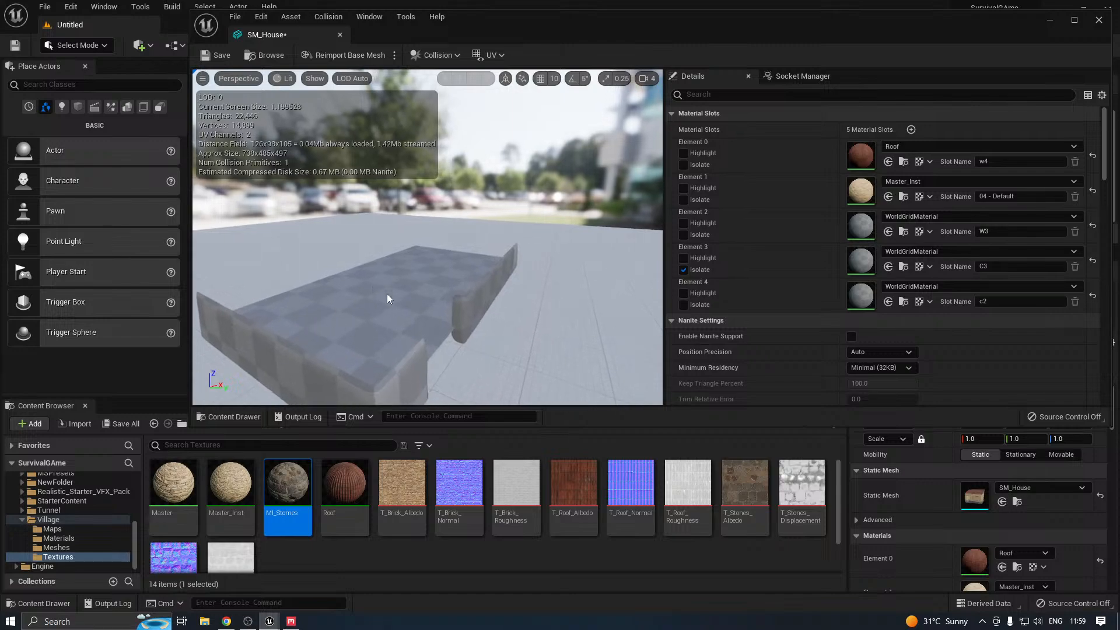
pyautogui.moveTo(387, 293); pyautogui.dragTo(395, 305, button='middle')
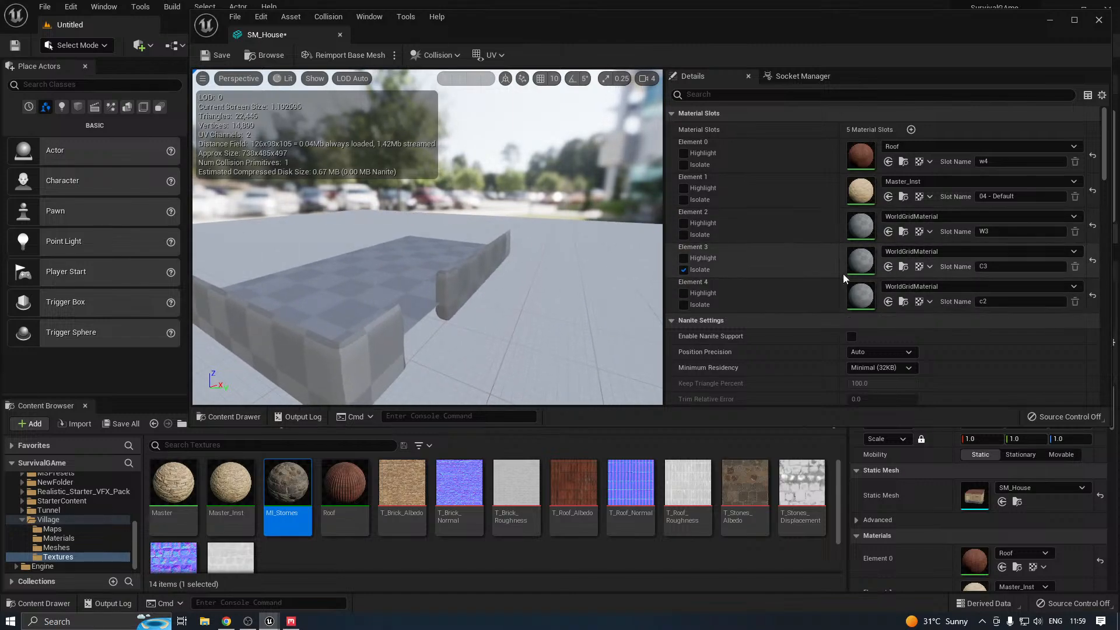
pyautogui.click(888, 267)
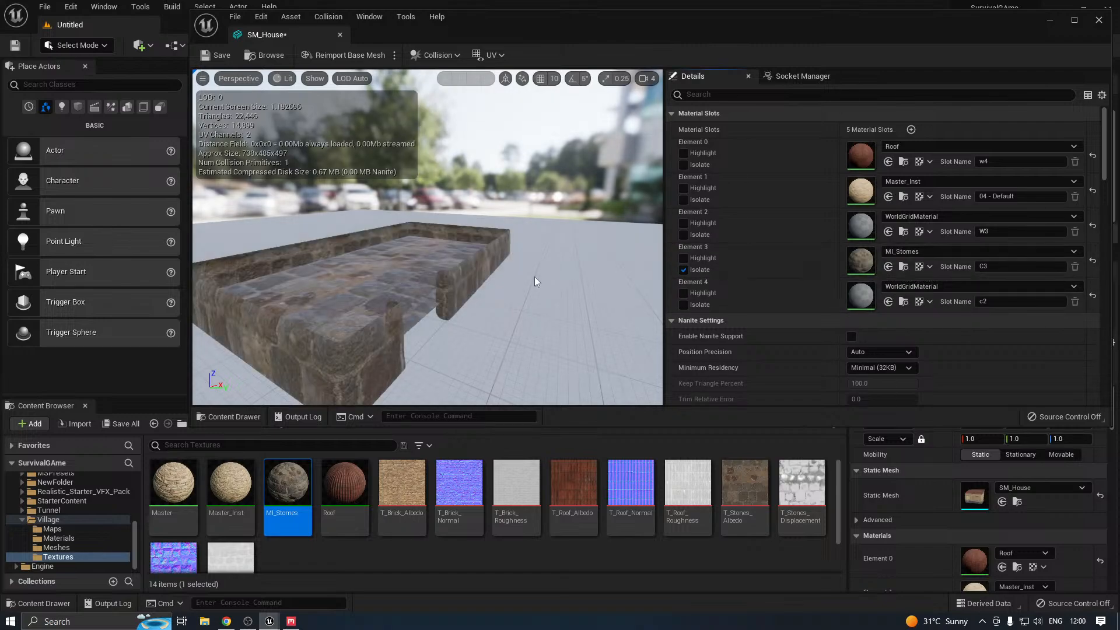
pyautogui.click(340, 35)
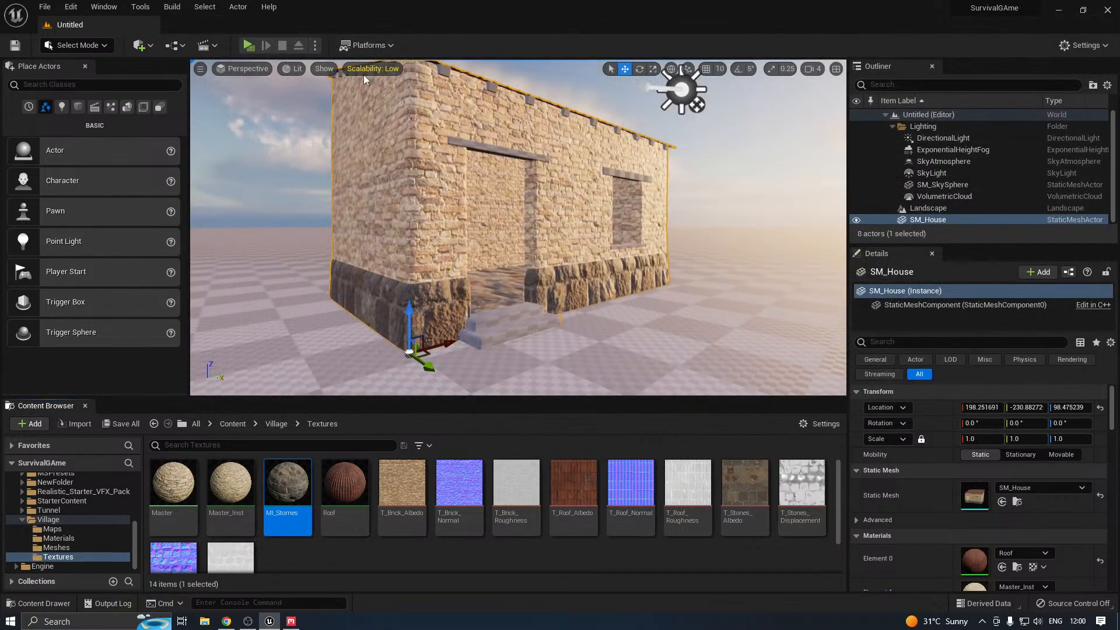
# Examine the stone material on the house's base up close in the level and save all modified assets
pyautogui.click(267, 187)
pyautogui.press('w')
pyautogui.moveTo(267, 187); pyautogui.dragTo(140, 211, button='right')
pyautogui.press('d')
pyautogui.press('w')
pyautogui.press('d')
pyautogui.moveTo(487, 222); pyautogui.dragTo(490, 226, button='right')
pyautogui.press('w')
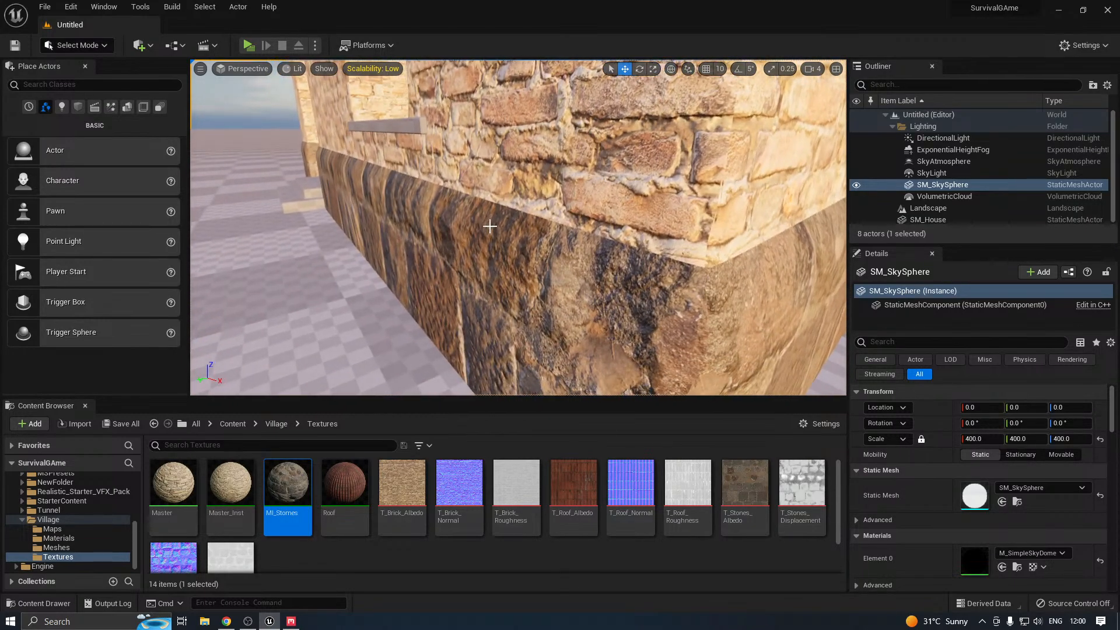
pyautogui.moveTo(363, 310); pyautogui.dragTo(424, 199, button='right')
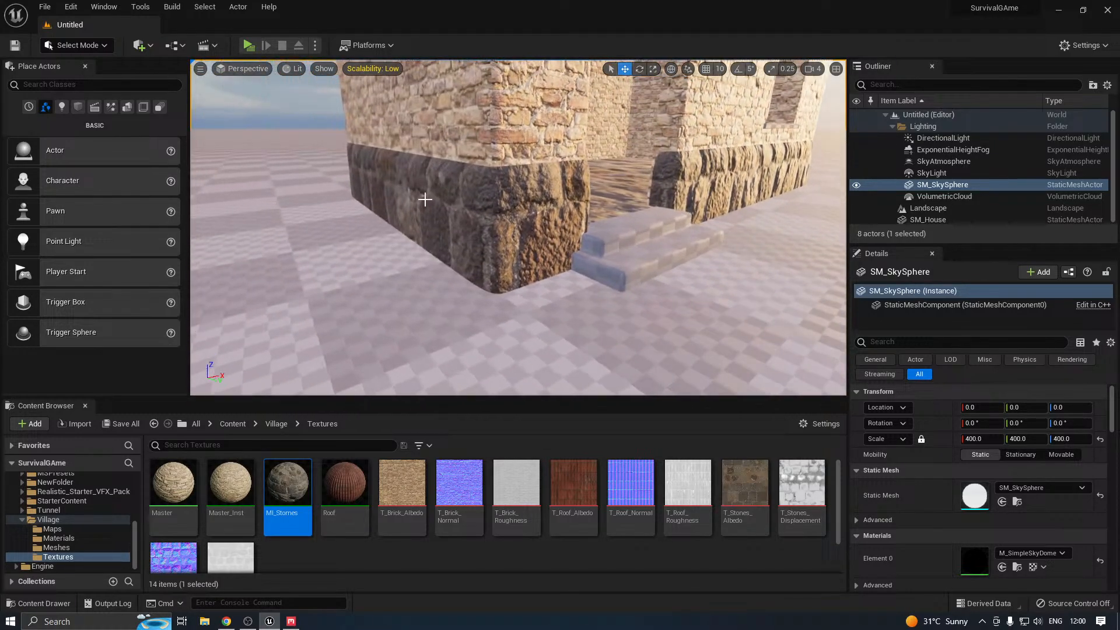
pyautogui.click(125, 423)
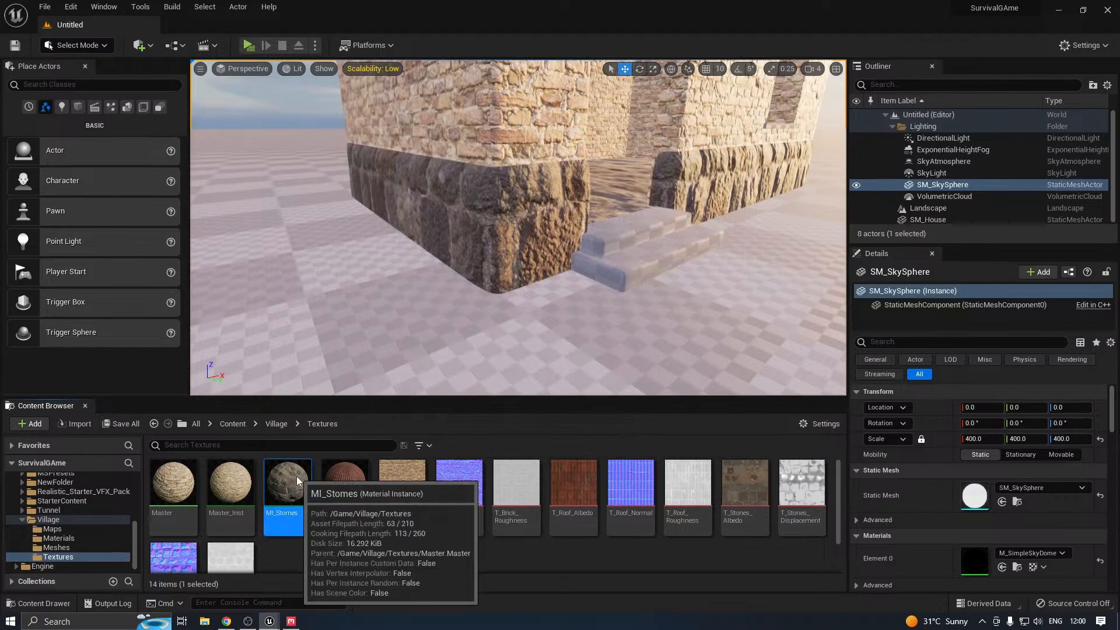
# Open MI_Stomes, set its Scale to 3, and resize its editor so the house base can be seen beside it
pyautogui.doubleClick(310, 480)
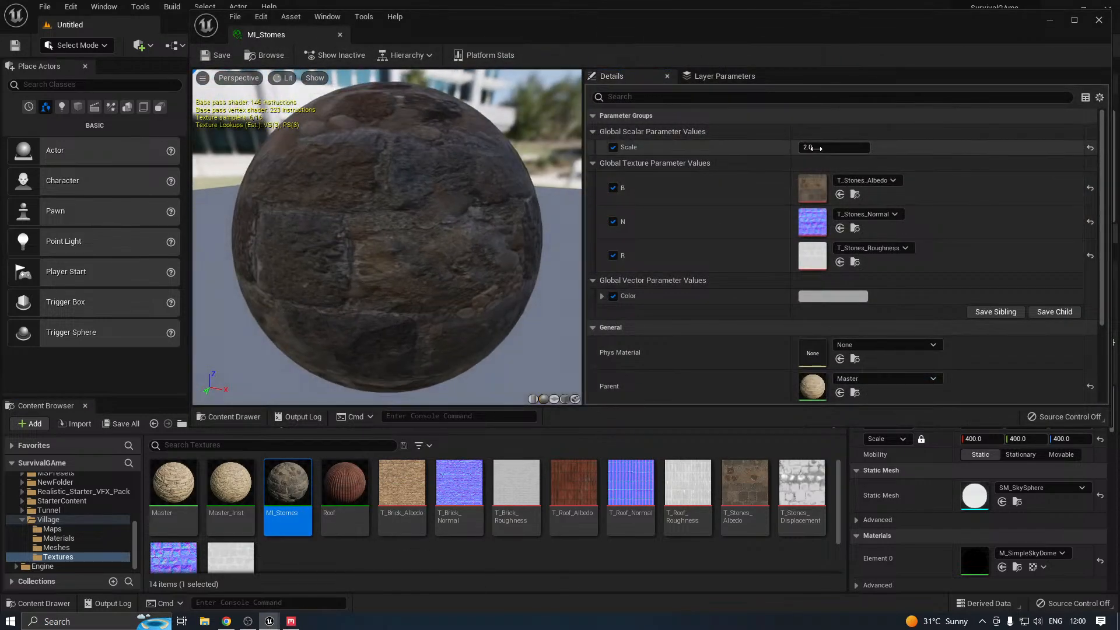
pyautogui.write('3')
pyautogui.press('Return')
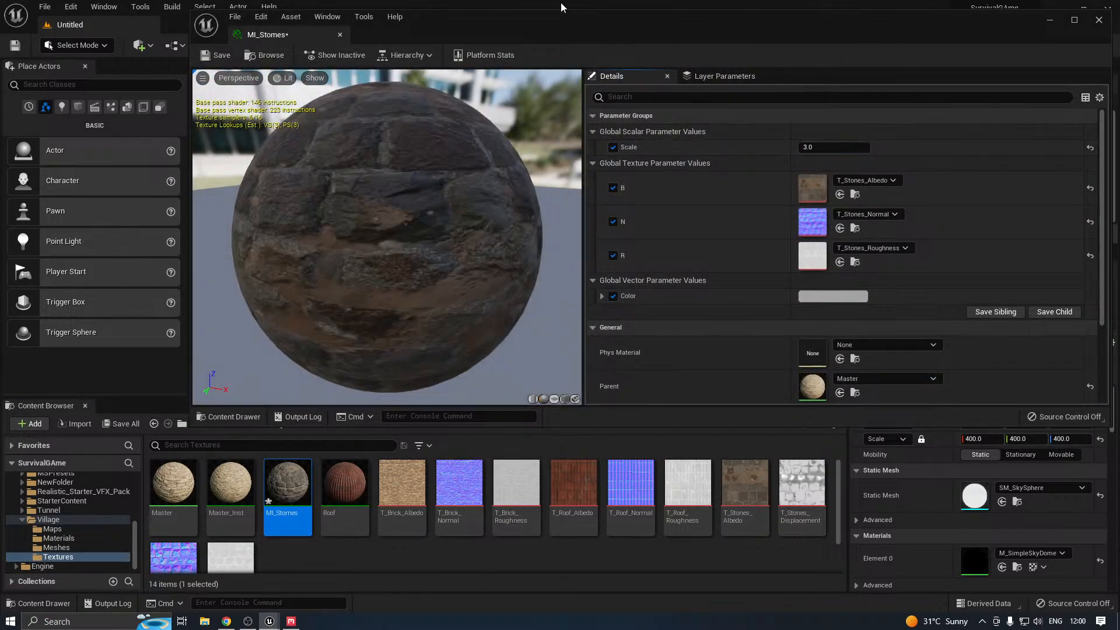
pyautogui.moveTo(188, 150); pyautogui.dragTo(651, 162)
pyautogui.moveTo(489, 218); pyautogui.dragTo(475, 258, button='right')
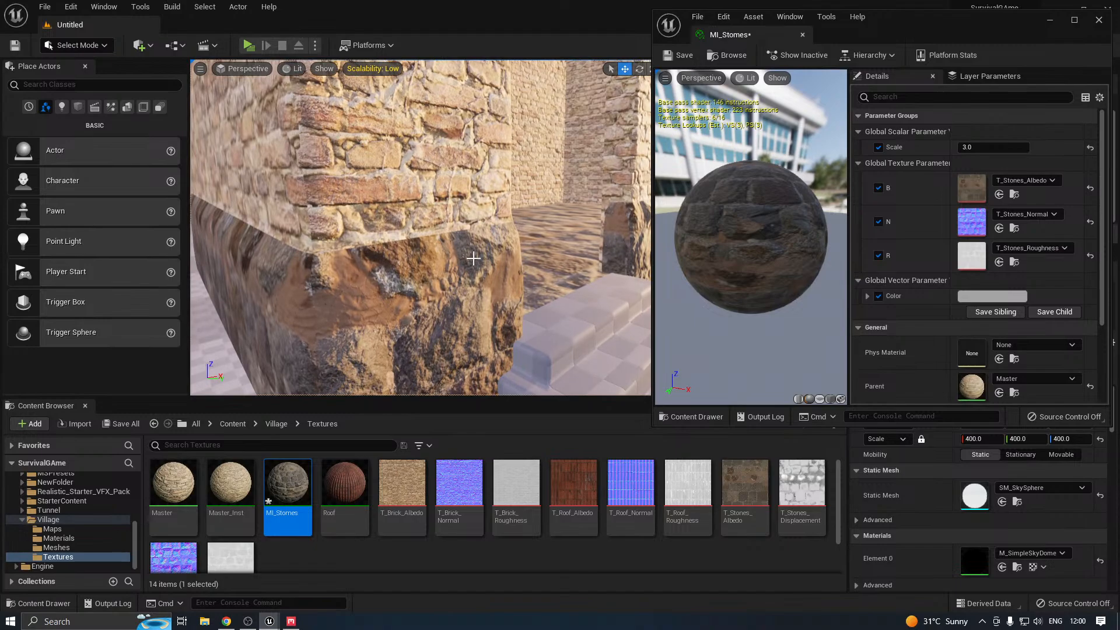
pyautogui.moveTo(886, 25); pyautogui.dragTo(851, 26)
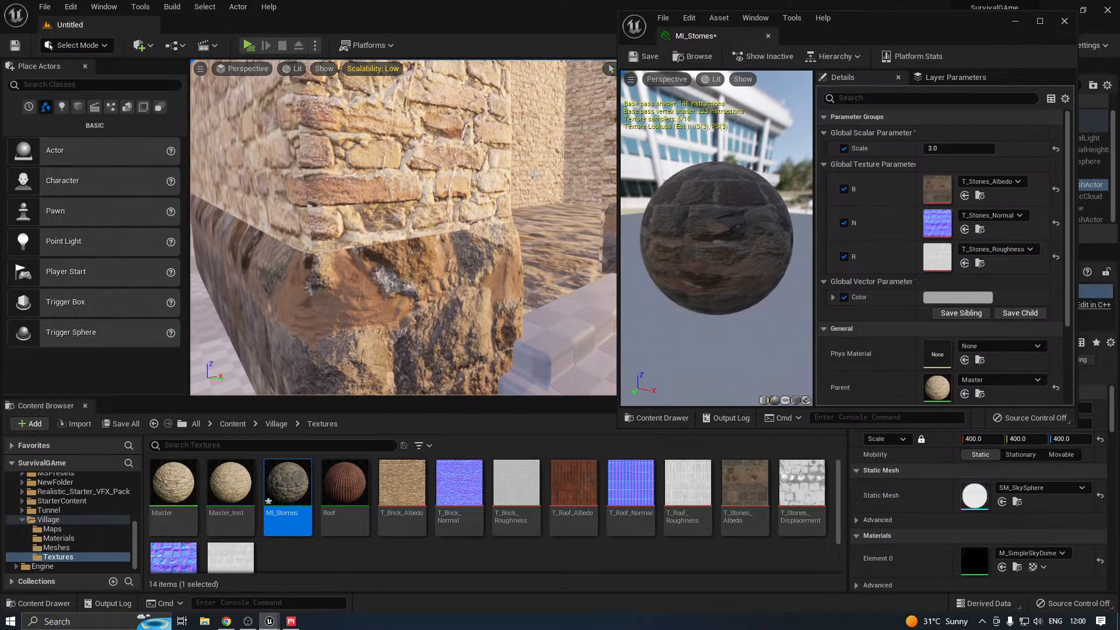
# Set the Scale of MI_Stomes to 4 and check the stone size on the house's base
pyautogui.moveTo(414, 213); pyautogui.dragTo(400, 255, button='right')
pyautogui.press('w')
pyautogui.press('w')
pyautogui.press('w')
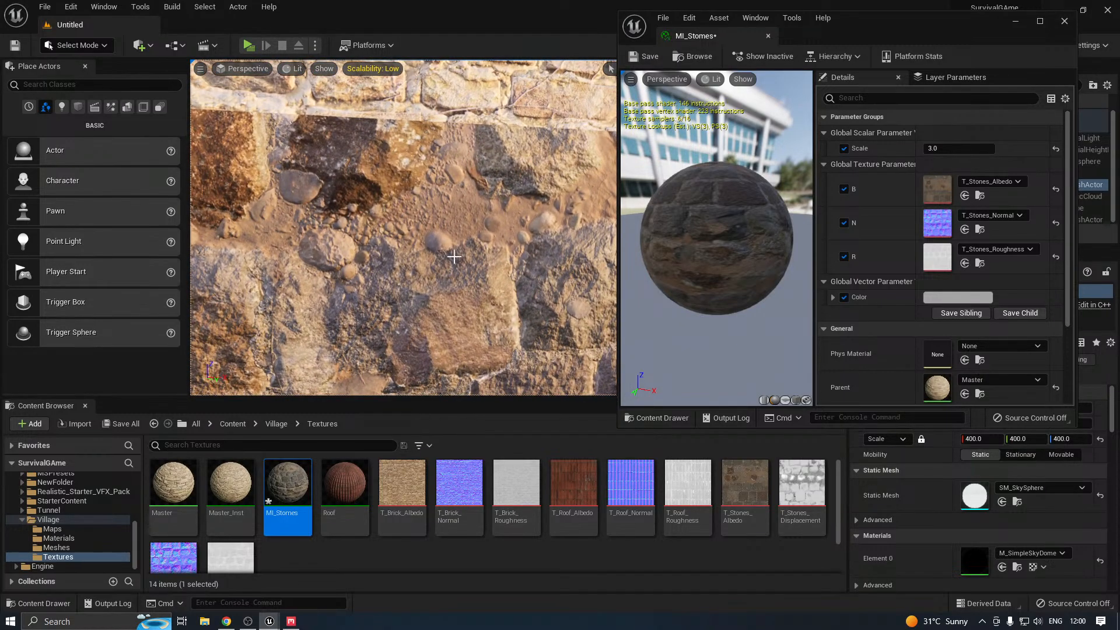
pyautogui.click(949, 149)
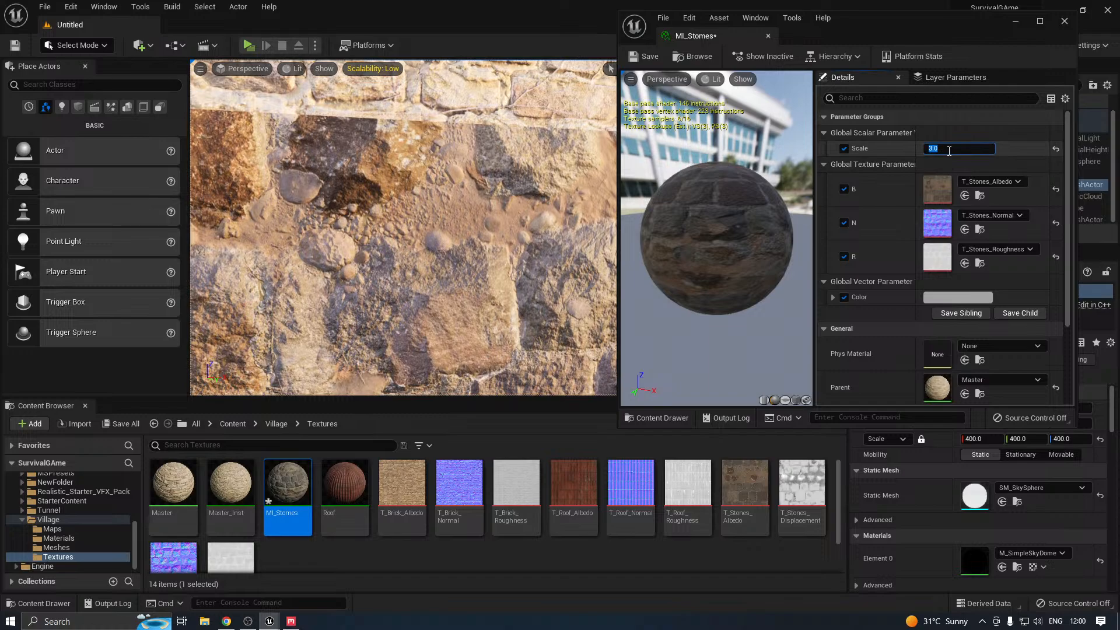
pyautogui.click(1010, 151)
pyautogui.press('s')
pyautogui.moveTo(535, 159); pyautogui.dragTo(497, 164, button='right')
pyautogui.press('w')
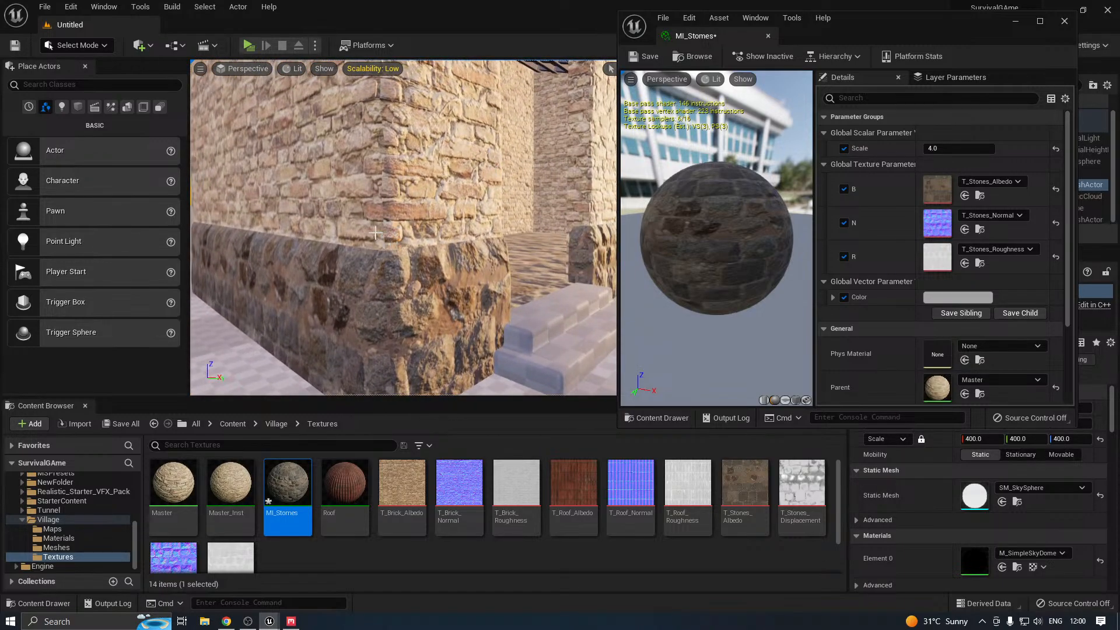
# Inspect the base stones along the wall from the corner and set the Scale of MI_Stomes to 3.5
pyautogui.moveTo(380, 229)
pyautogui.mouseDown(button='right')
pyautogui.moveTo(414, 232)
pyautogui.moveTo(402, 231)
pyautogui.mouseUp(button='right')
pyautogui.press('w')
pyautogui.press('s')
pyautogui.press('w')
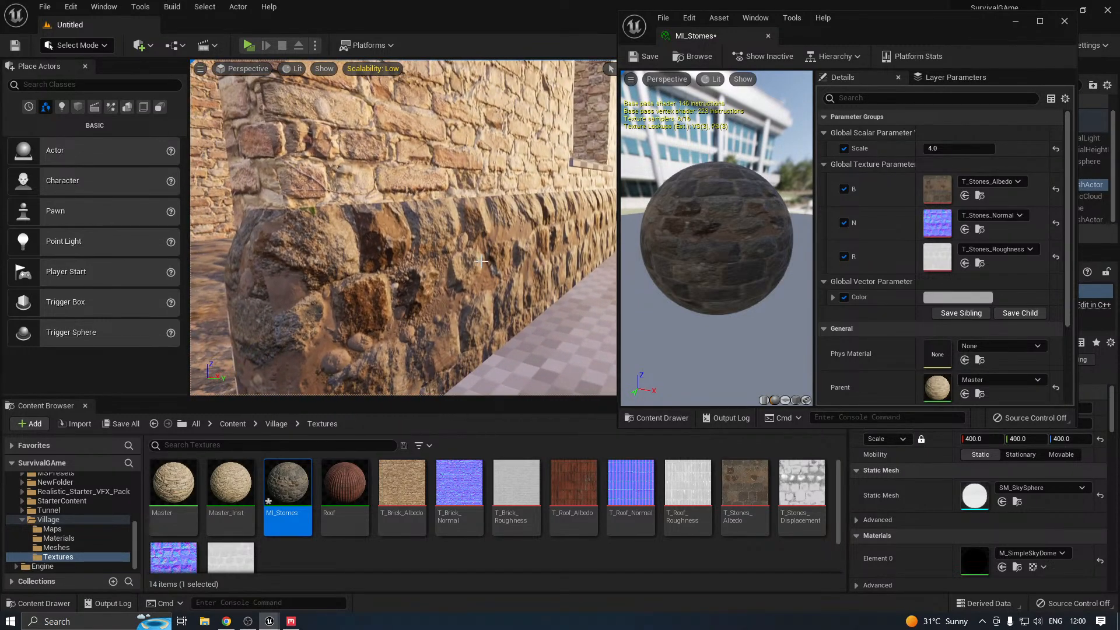
pyautogui.click(943, 151)
pyautogui.write('3.5')
pyautogui.press('Return')
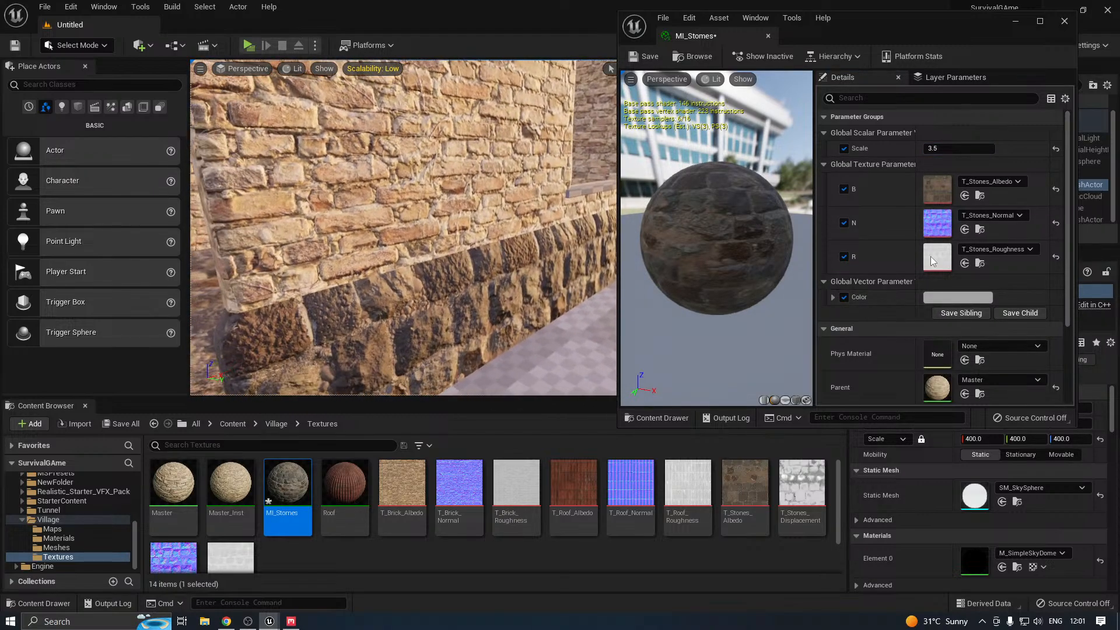
# Sample a brown tone from the brick wall in the level as the Color of MI_Stomes
pyautogui.click(963, 298)
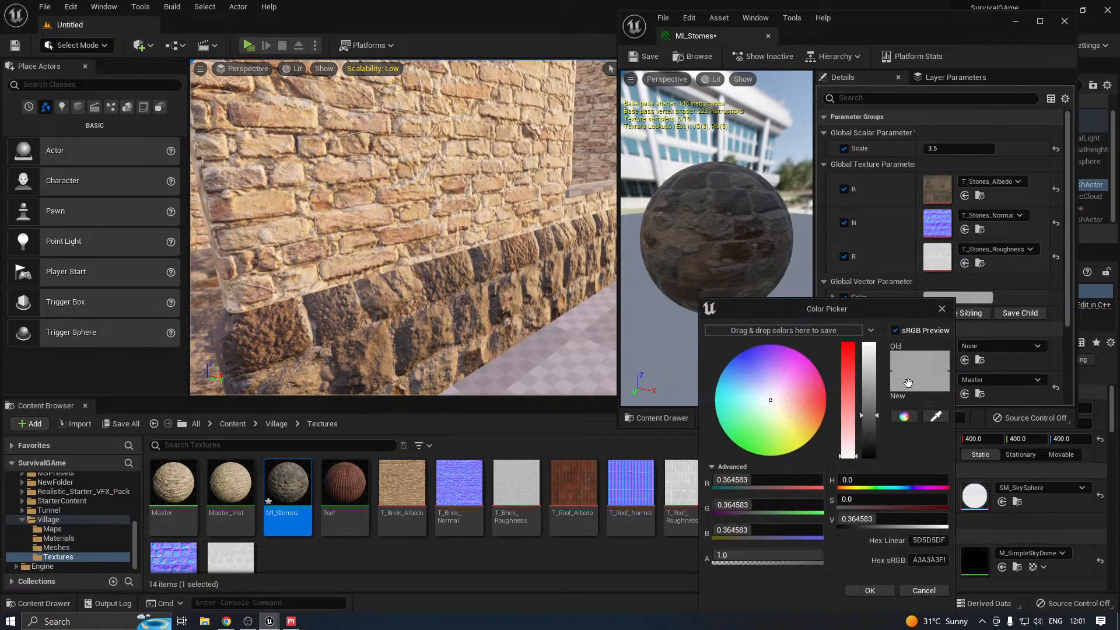
pyautogui.click(944, 414)
pyautogui.click(418, 239)
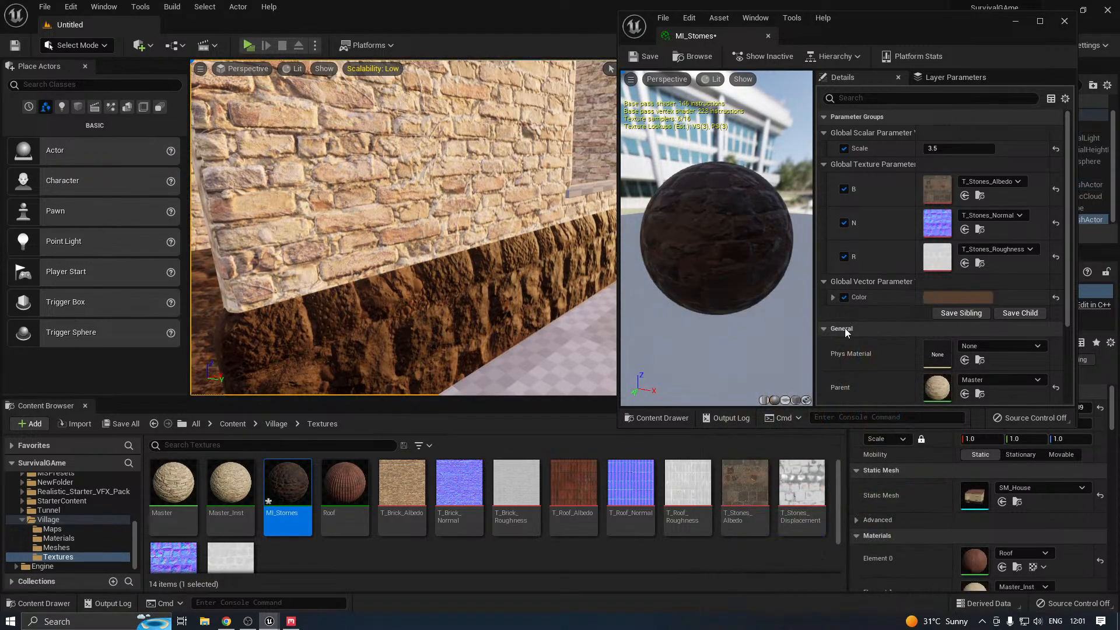
pyautogui.click(939, 297)
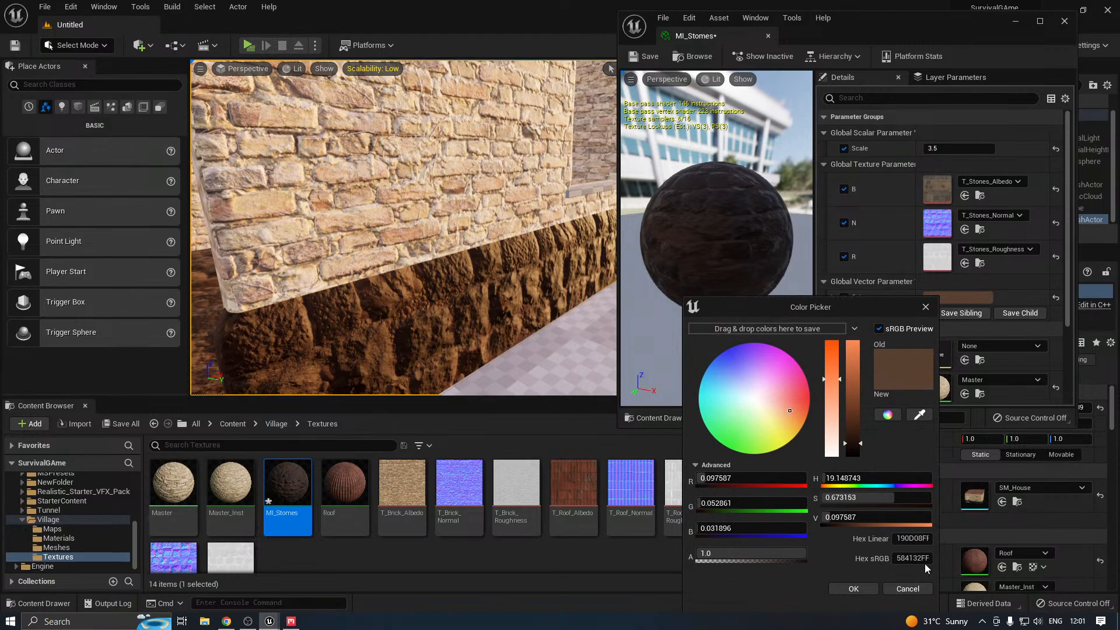
pyautogui.click(907, 588)
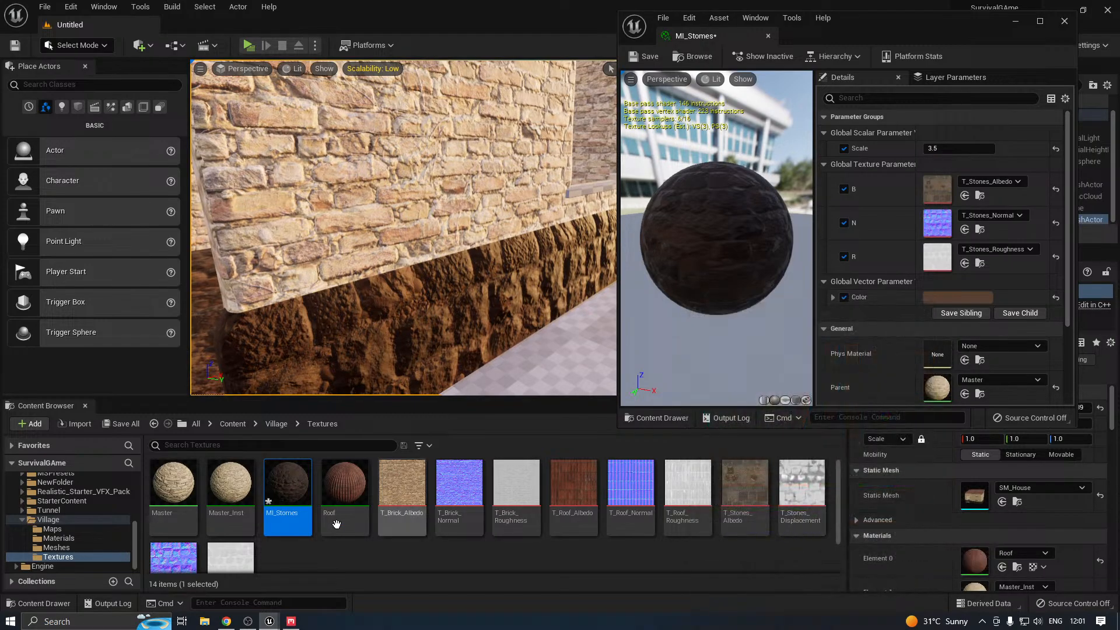
# Compare with Master_Inst, and brighten the Color of MI_Stomes to value 1.0 with saturation about 0.3
pyautogui.doubleClick(230, 487)
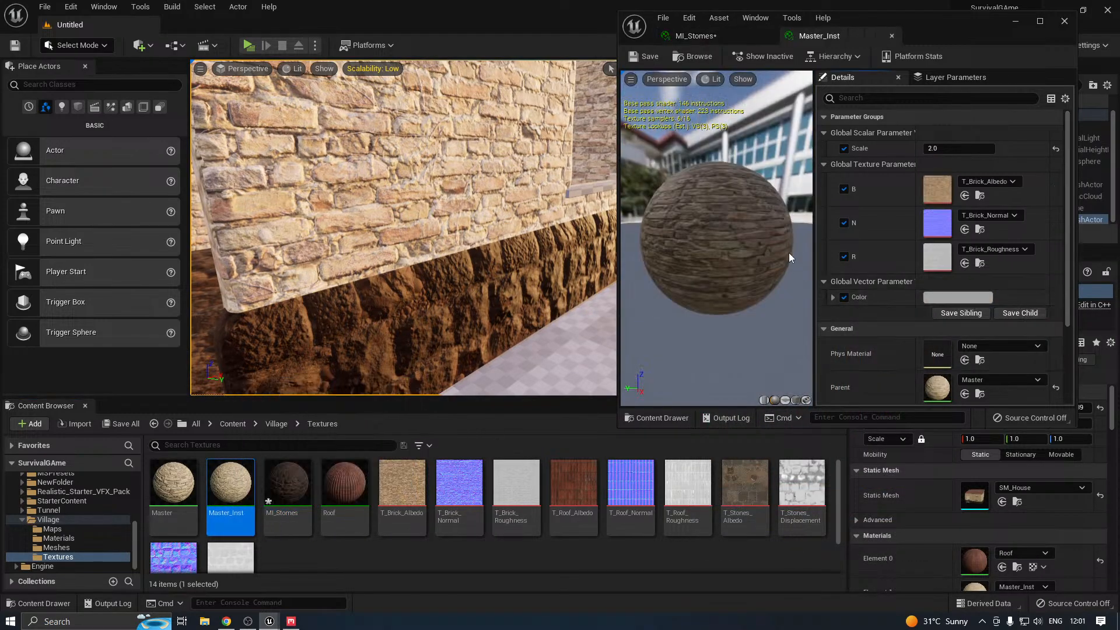
pyautogui.click(727, 34)
pyautogui.click(950, 297)
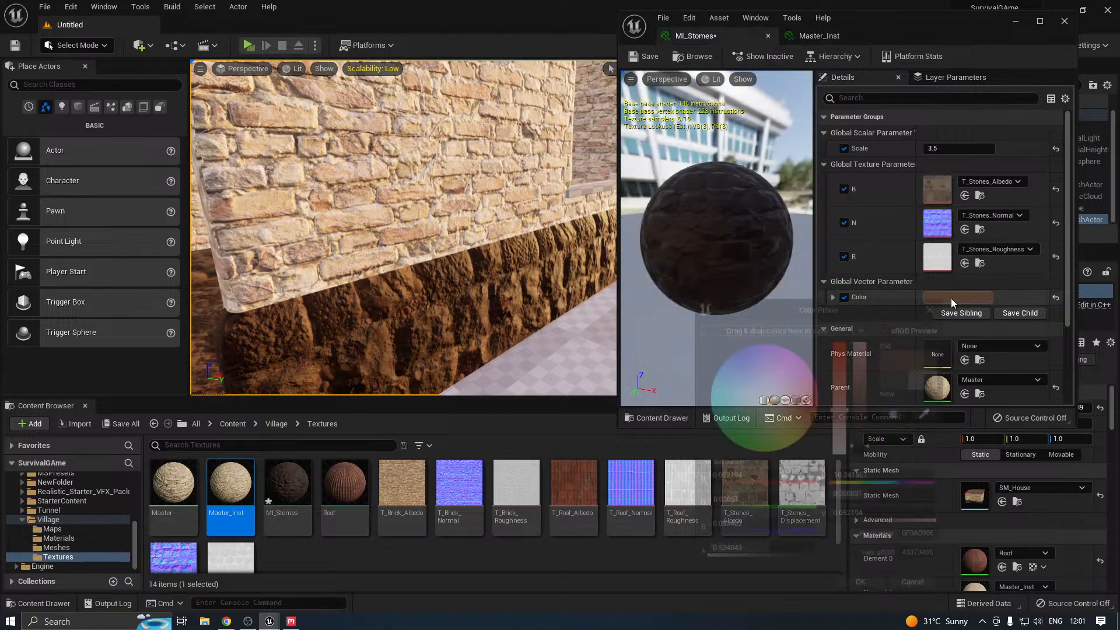
pyautogui.moveTo(862, 423); pyautogui.dragTo(863, 346)
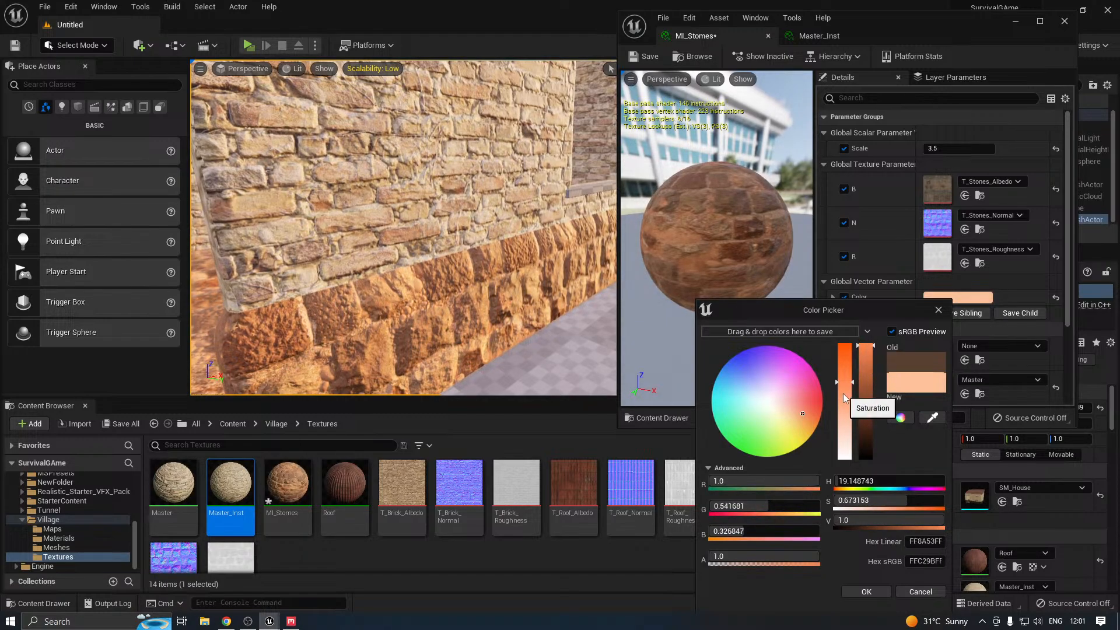
pyautogui.moveTo(843, 398); pyautogui.dragTo(848, 424)
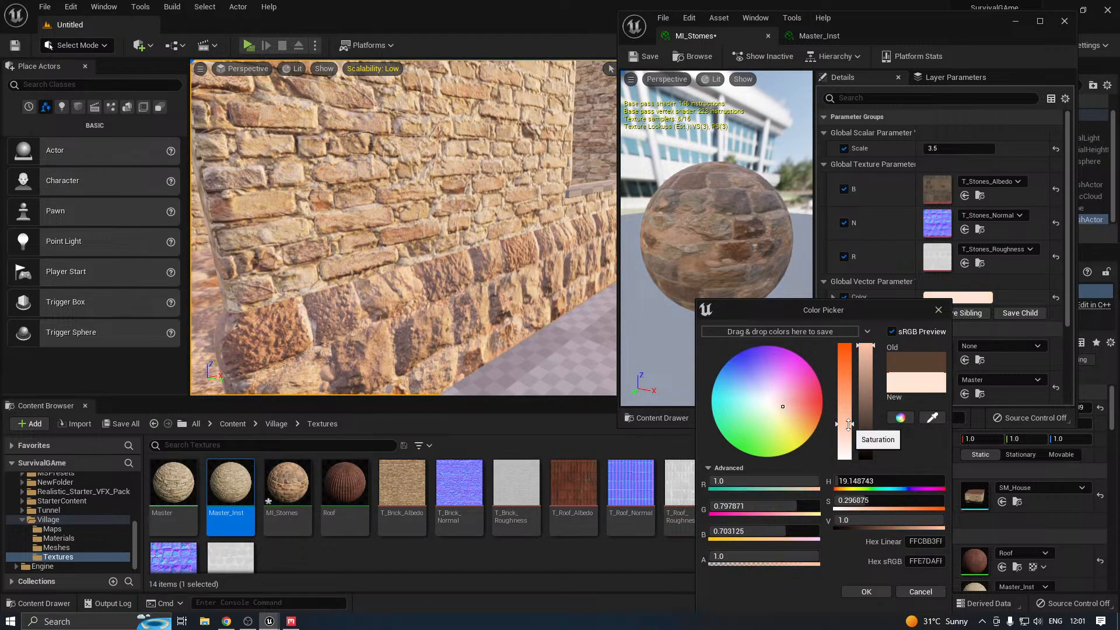
pyautogui.scroll(-6, 468, 271)
pyautogui.moveTo(462, 268); pyautogui.dragTo(480, 293, button='right')
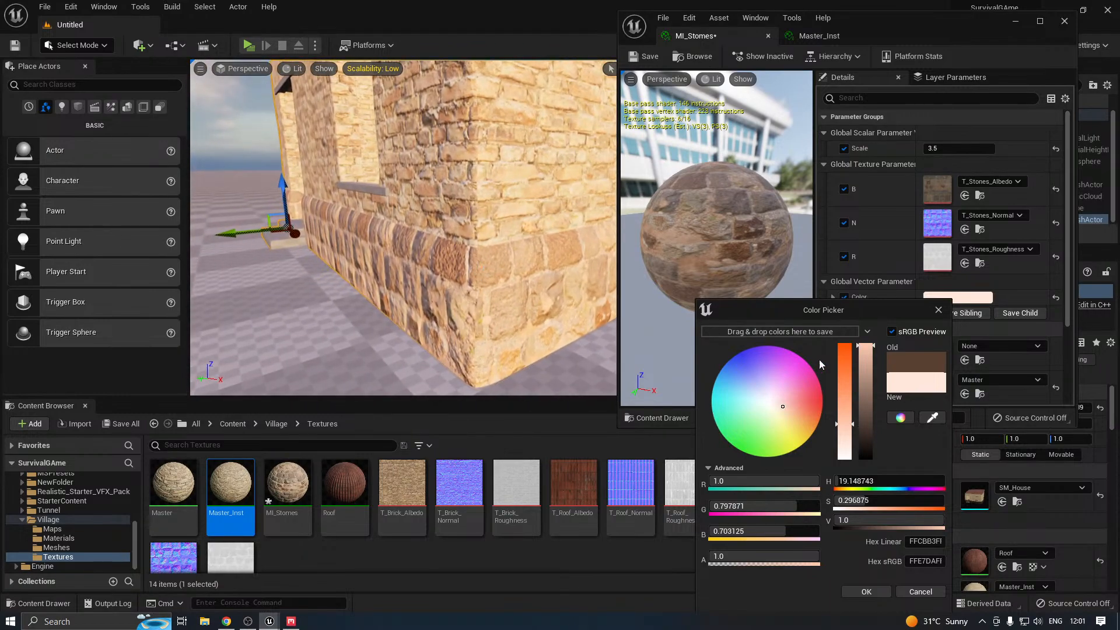
pyautogui.rightClick(847, 382)
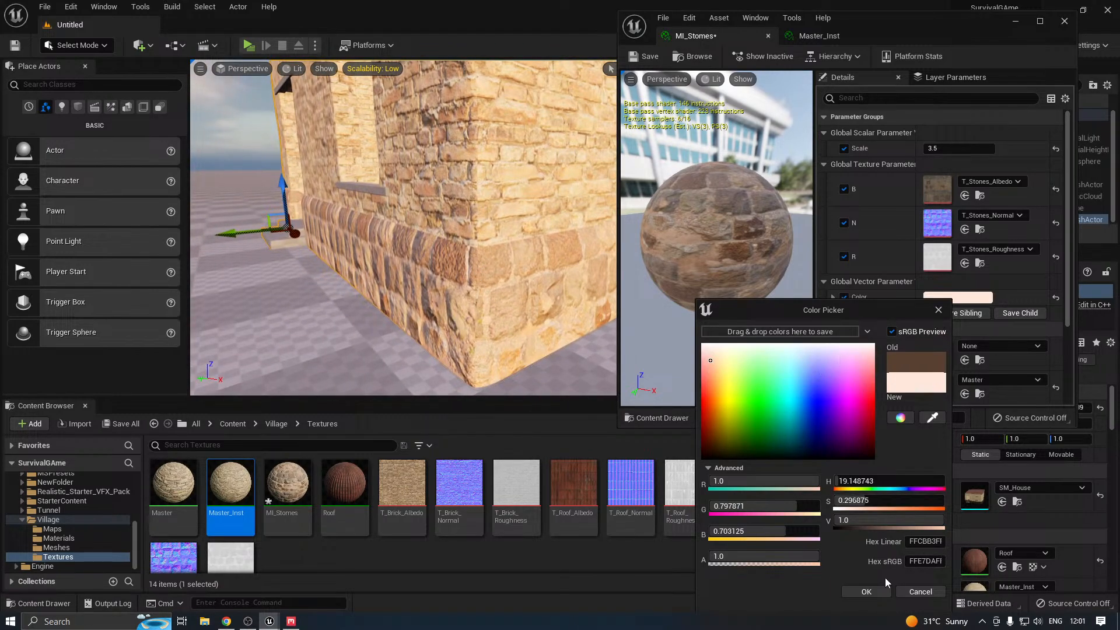
pyautogui.click(848, 590)
# Raise the saturation of the MI_Stomes Color to about 0.48 and check the tint on the house's base
pyautogui.click(929, 299)
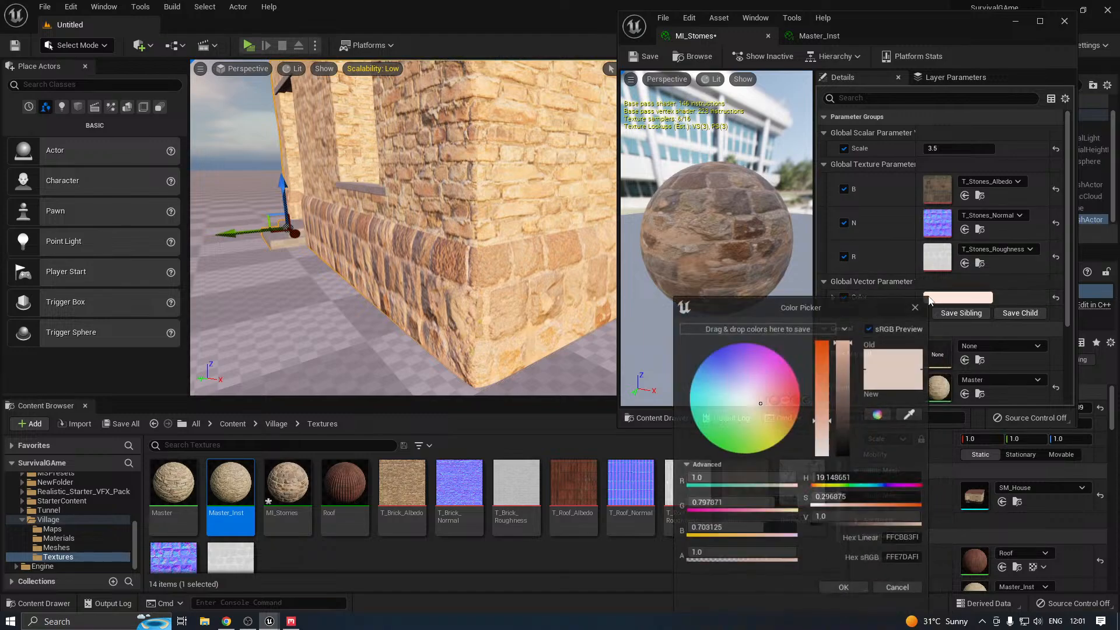
pyautogui.click(822, 407)
pyautogui.moveTo(822, 408); pyautogui.dragTo(826, 402)
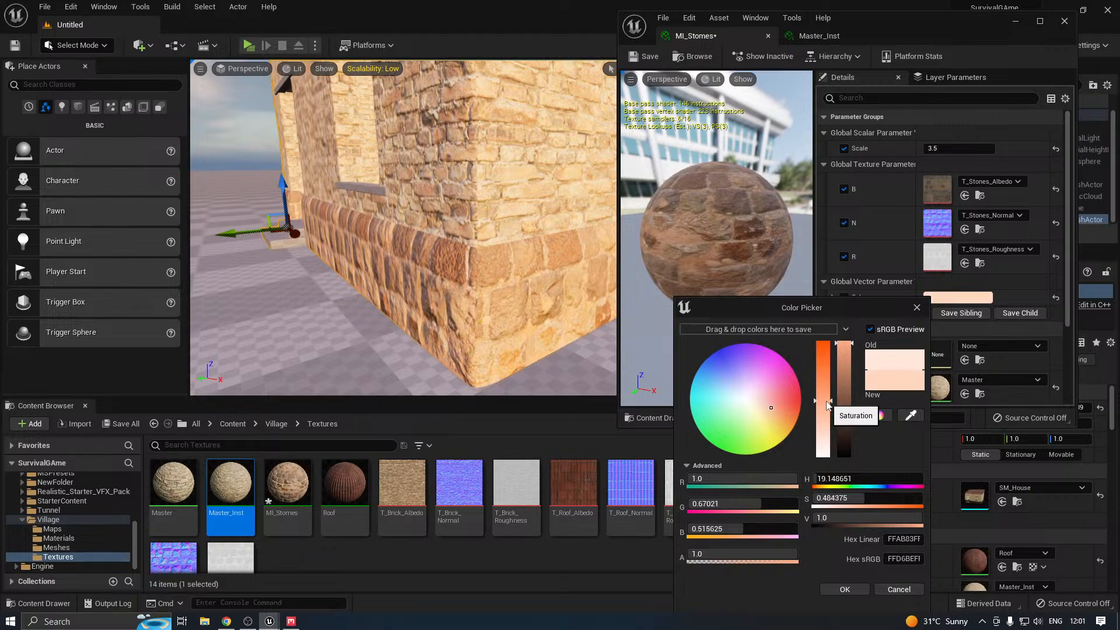
pyautogui.press('a')
pyautogui.moveTo(460, 237); pyautogui.dragTo(533, 229, button='right')
pyautogui.press('s')
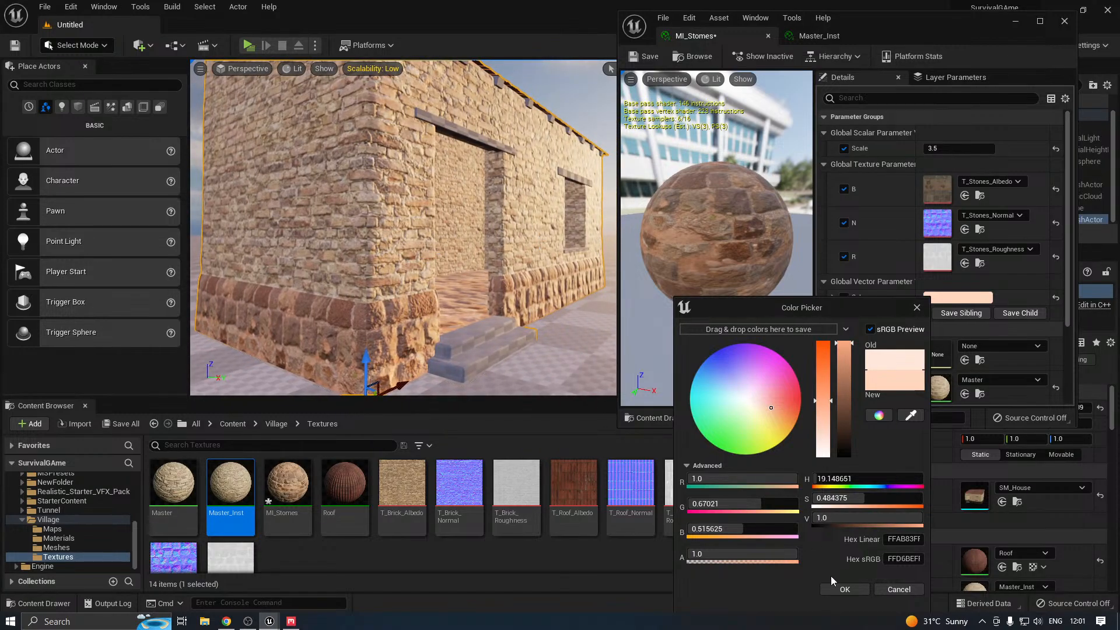
pyautogui.click(840, 588)
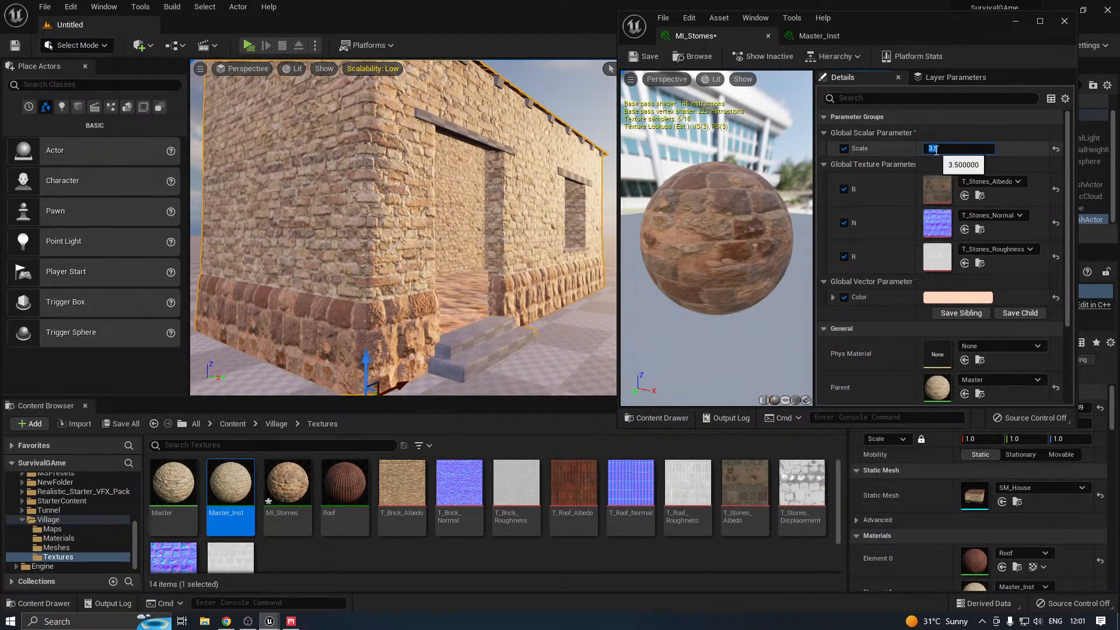
# Try Scale values of 2 and 3 on MI_Stomes and compare the stone size on the house's base
pyautogui.click(963, 149)
pyautogui.write('2')
pyautogui.press('Return')
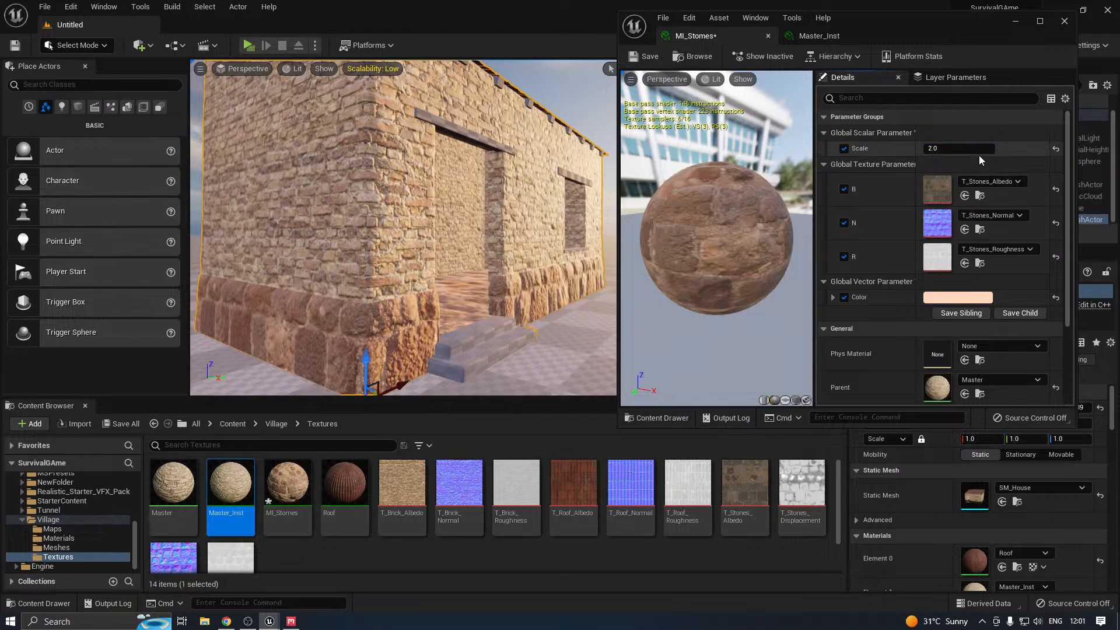
pyautogui.moveTo(409, 234)
pyautogui.mouseDown(button='right')
pyautogui.moveTo(411, 263)
pyautogui.moveTo(432, 262)
pyautogui.moveTo(415, 253)
pyautogui.mouseUp(button='right')
pyautogui.press('w')
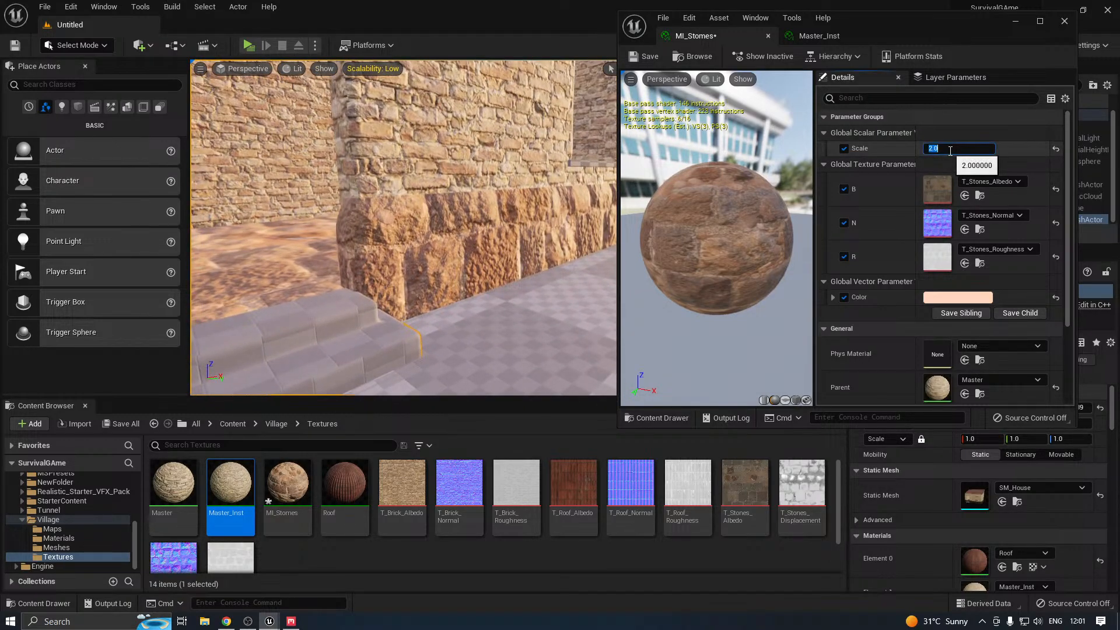
pyautogui.write('3')
pyautogui.press('Return')
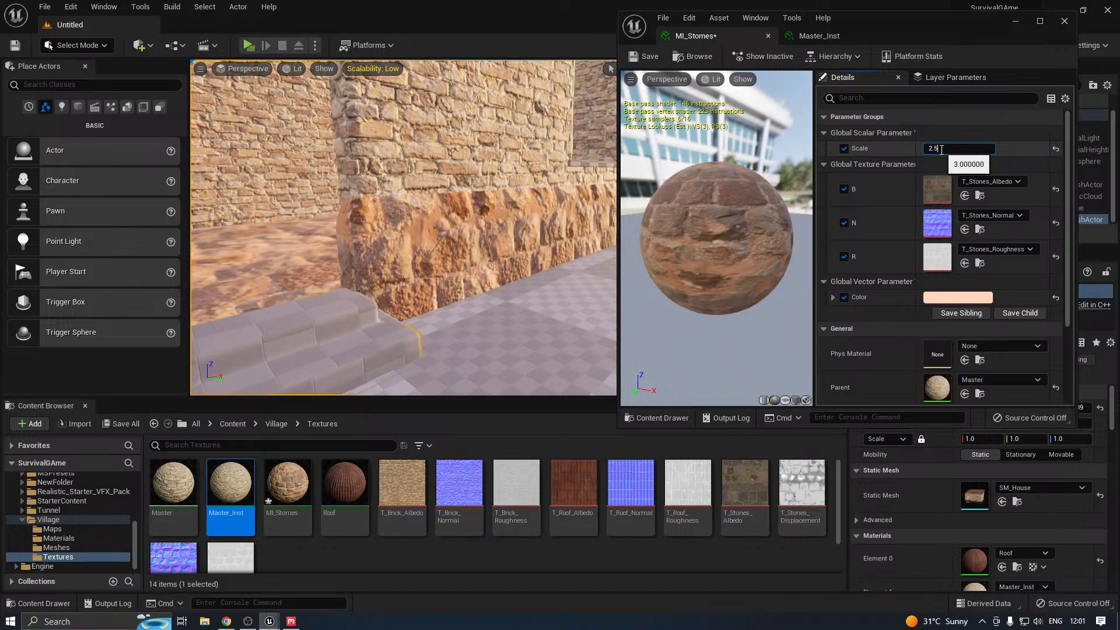
# Set the Scale of MI_Stomes to 2.5, check the stones on the base, and close the material editor
pyautogui.click(1001, 147)
pyautogui.press('s')
pyautogui.moveTo(495, 221); pyautogui.dragTo(444, 225, button='right')
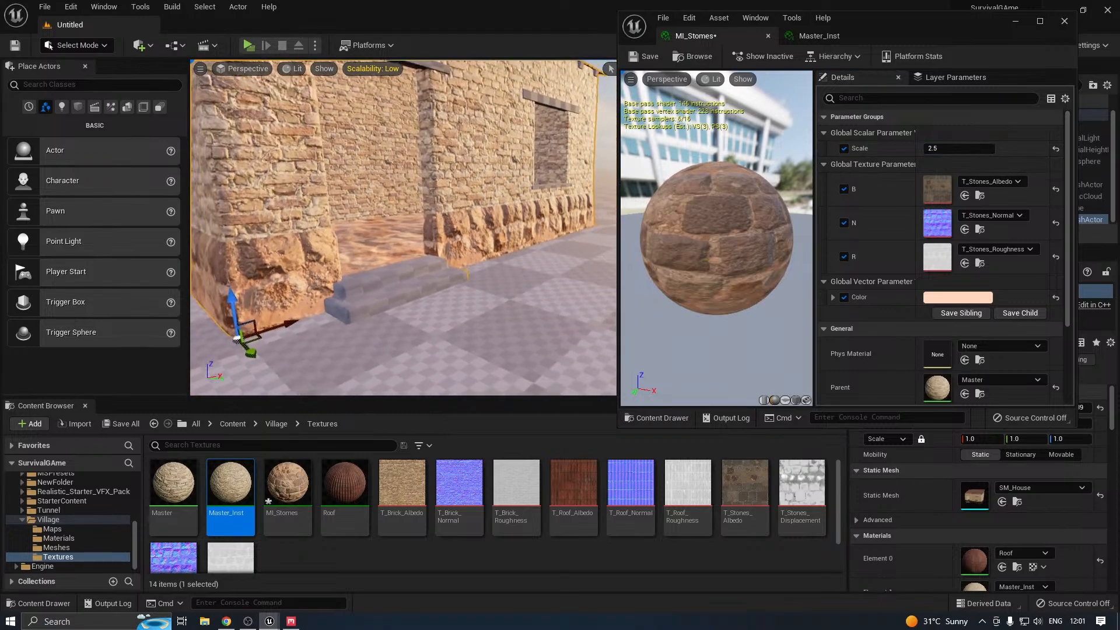
pyautogui.moveTo(495, 197); pyautogui.dragTo(472, 203, button='right')
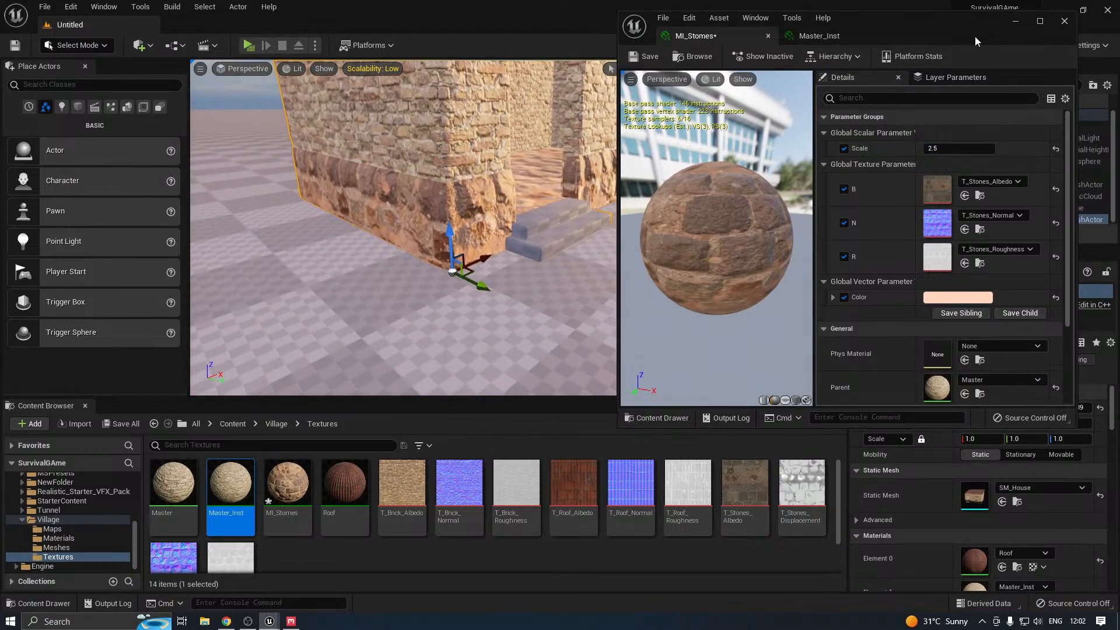
pyautogui.click(1064, 21)
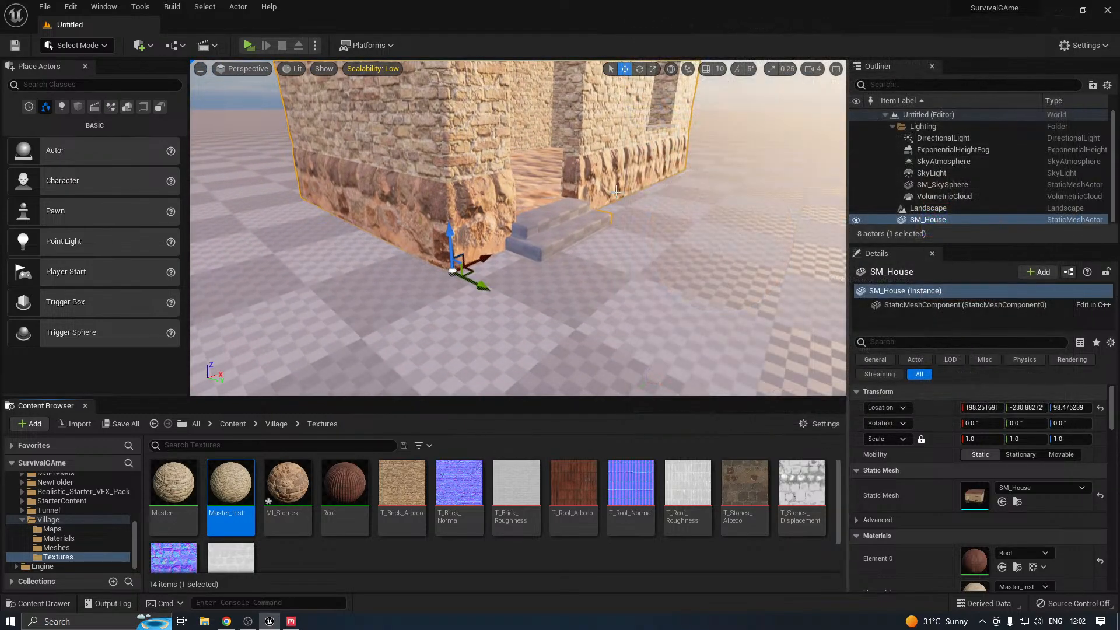
# Save the modified MI_Stomes material instance
pyautogui.moveTo(647, 192)
pyautogui.mouseDown(button='right')
pyautogui.moveTo(636, 193)
pyautogui.moveTo(646, 191)
pyautogui.mouseUp(button='right')
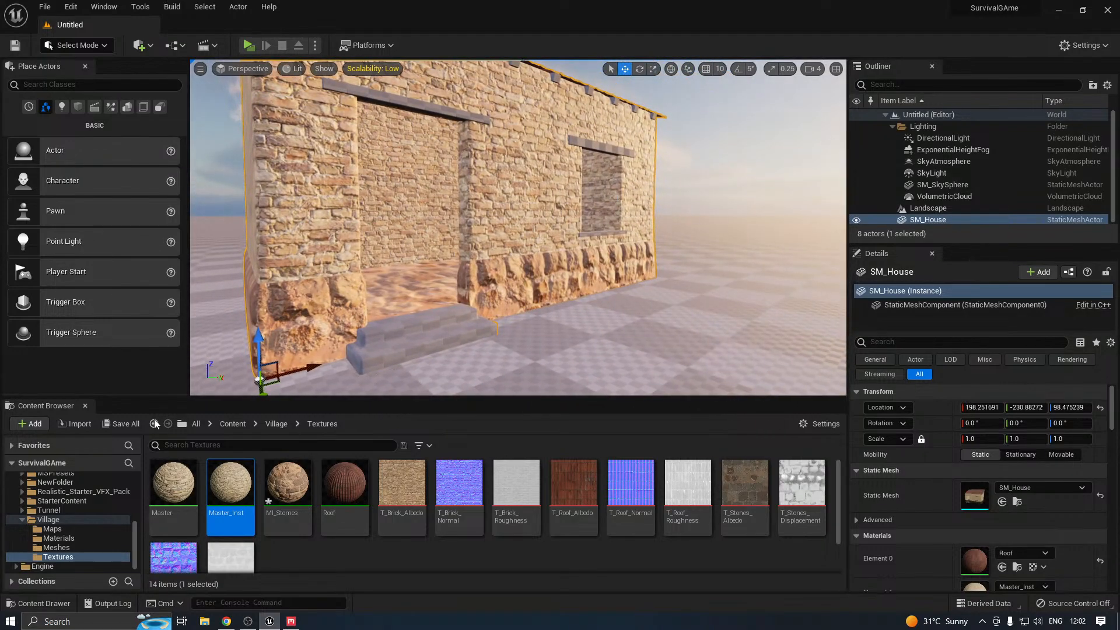
pyautogui.click(123, 424)
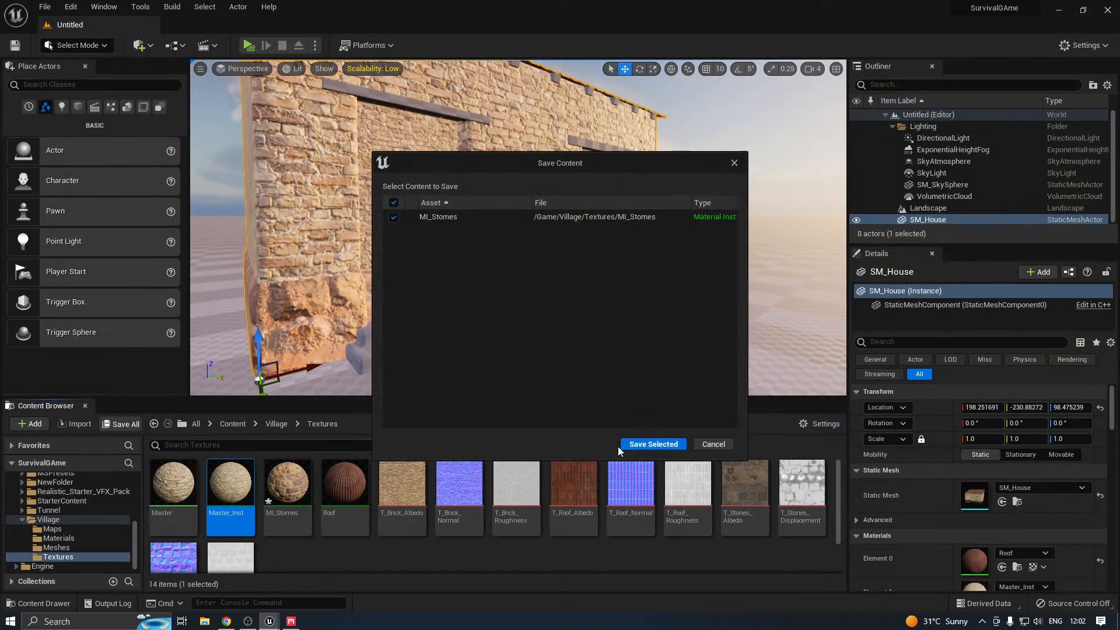
pyautogui.click(643, 444)
# Examine the stone base up close at the house's corner and around the doorway
pyautogui.moveTo(638, 327); pyautogui.dragTo(595, 324, button='right')
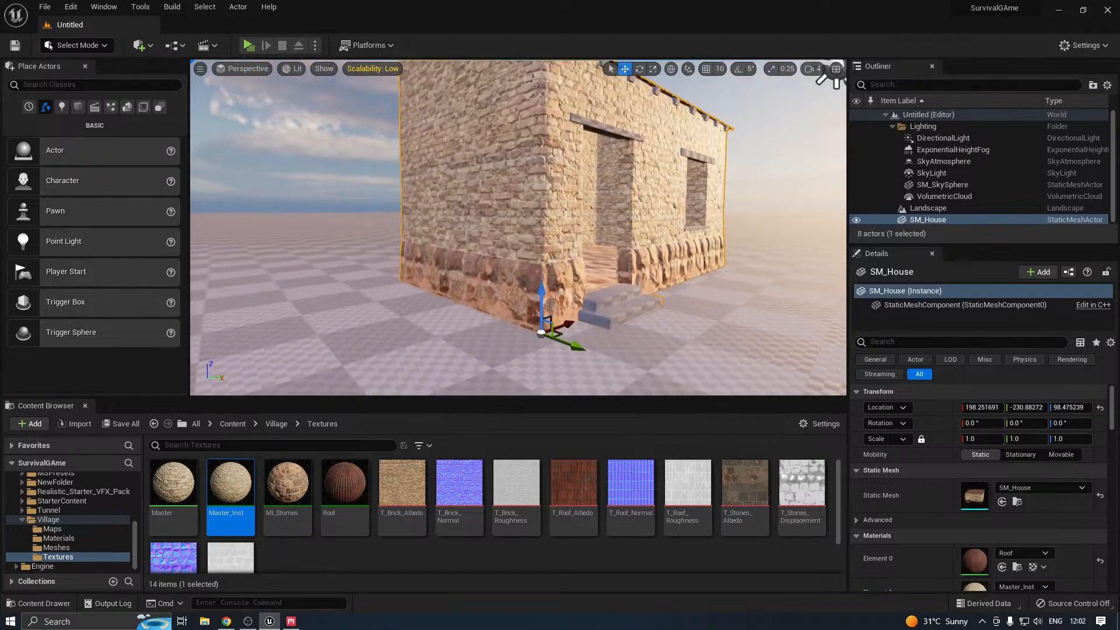
pyautogui.press('w')
pyautogui.moveTo(572, 257); pyautogui.dragTo(572, 278, button='right')
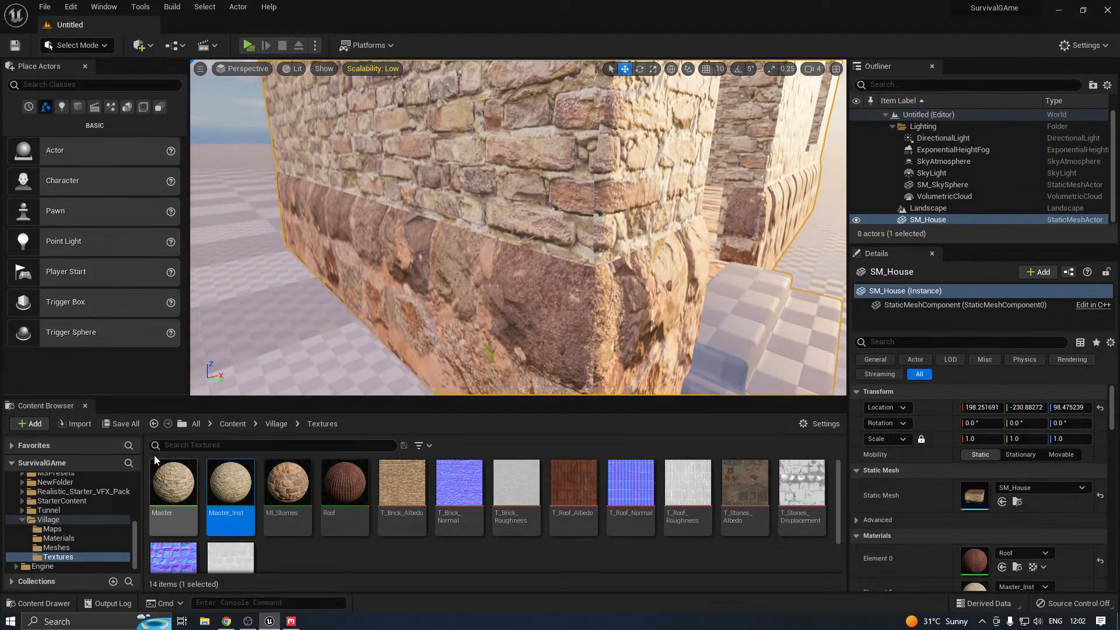
pyautogui.press('d')
pyautogui.moveTo(490, 169); pyautogui.dragTo(441, 106, button='right')
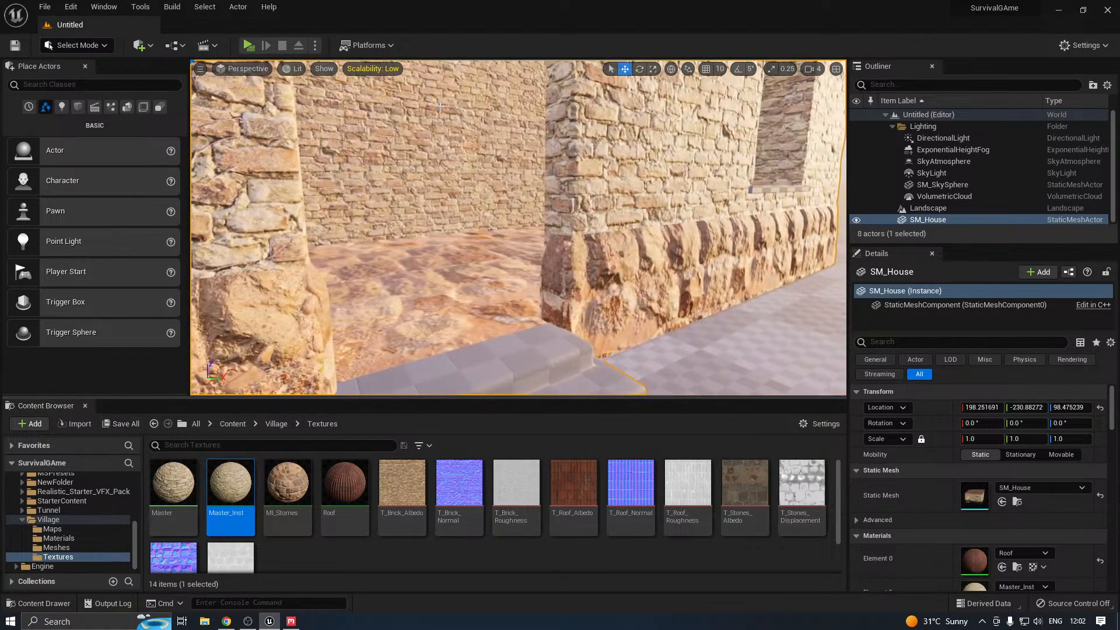
# Inspect the house from several sides at Medium viewport scalability, and return the scalability to Low
pyautogui.click(361, 69)
pyautogui.click(467, 88)
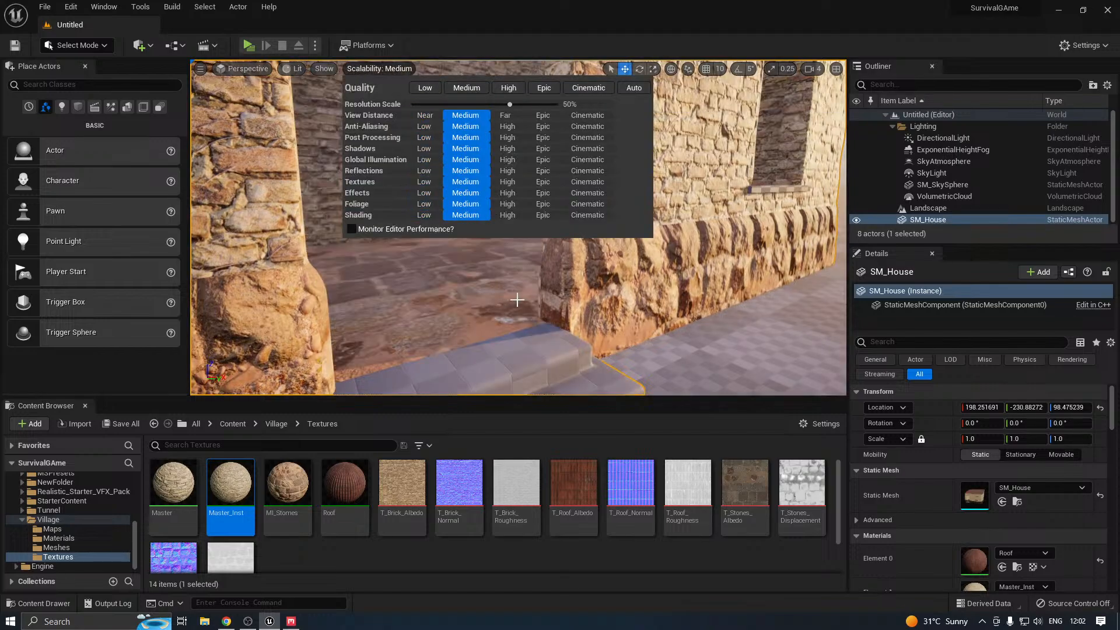
pyautogui.press('s')
pyautogui.moveTo(517, 299); pyautogui.dragTo(499, 282, button='right')
pyautogui.press('d')
pyautogui.press('w')
pyautogui.press('w')
pyautogui.press('a')
pyautogui.press('s')
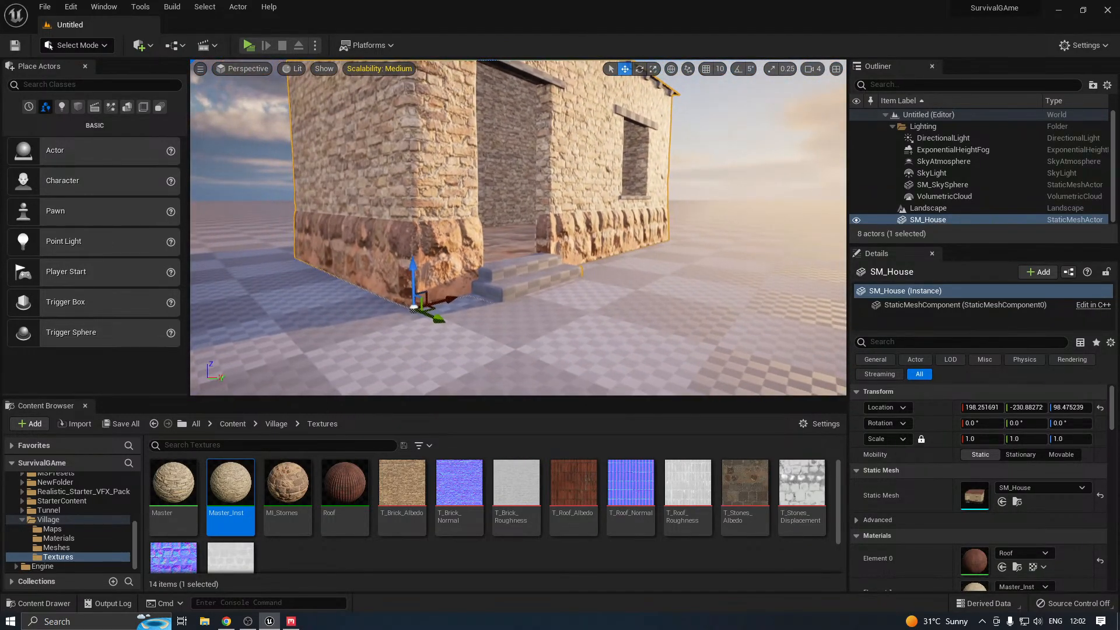
pyautogui.moveTo(362, 277); pyautogui.dragTo(376, 258, button='right')
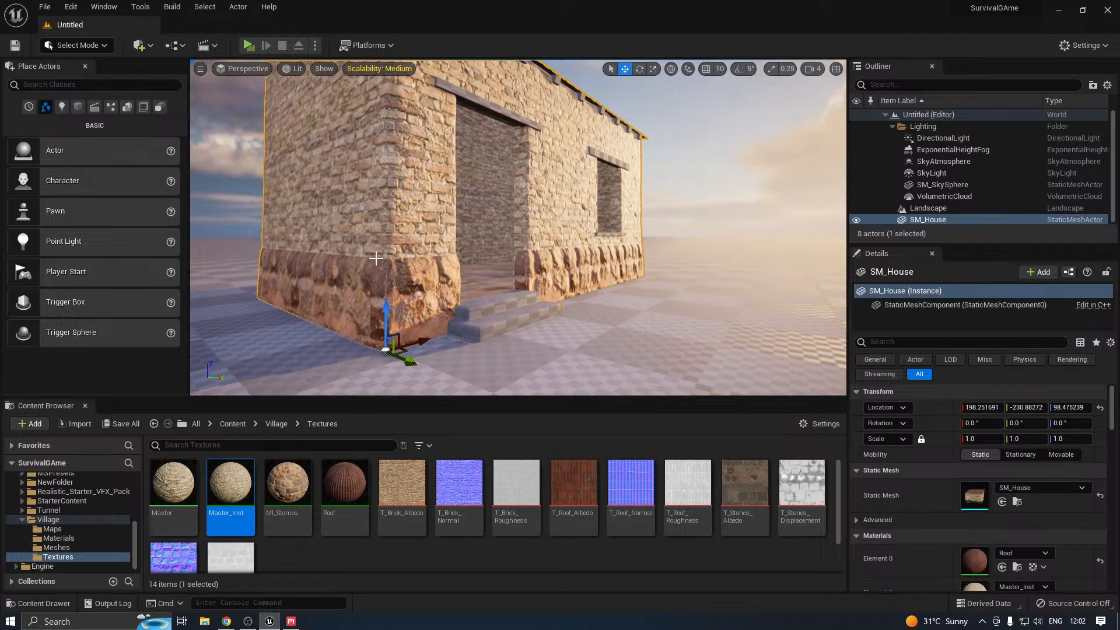
pyautogui.click(357, 68)
pyautogui.click(388, 82)
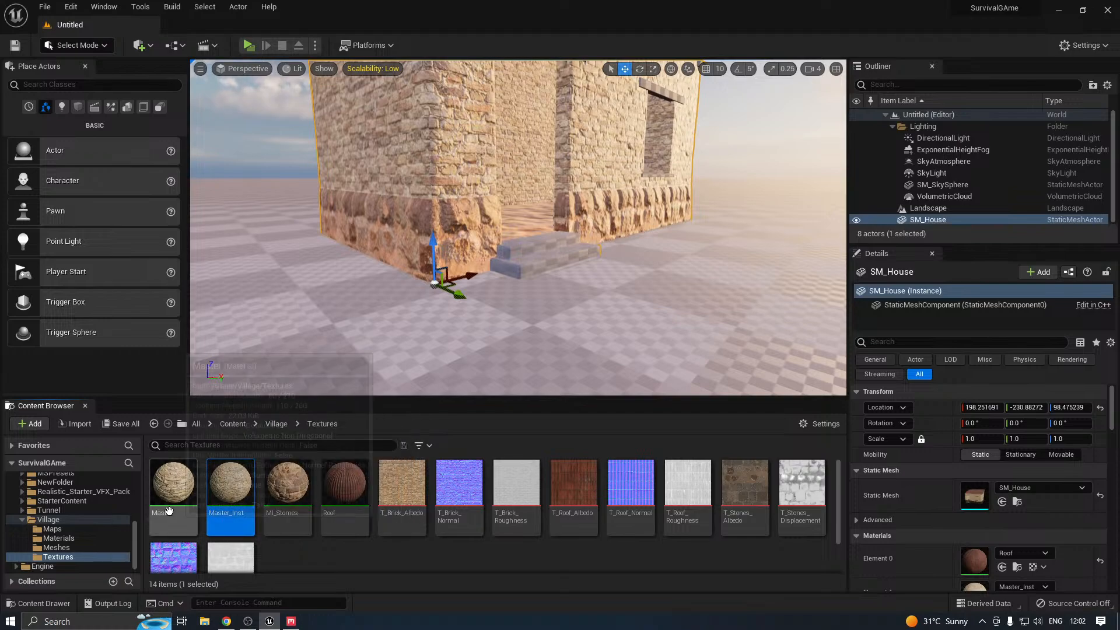
# Try to save all content and the current level
pyautogui.click(44, 8)
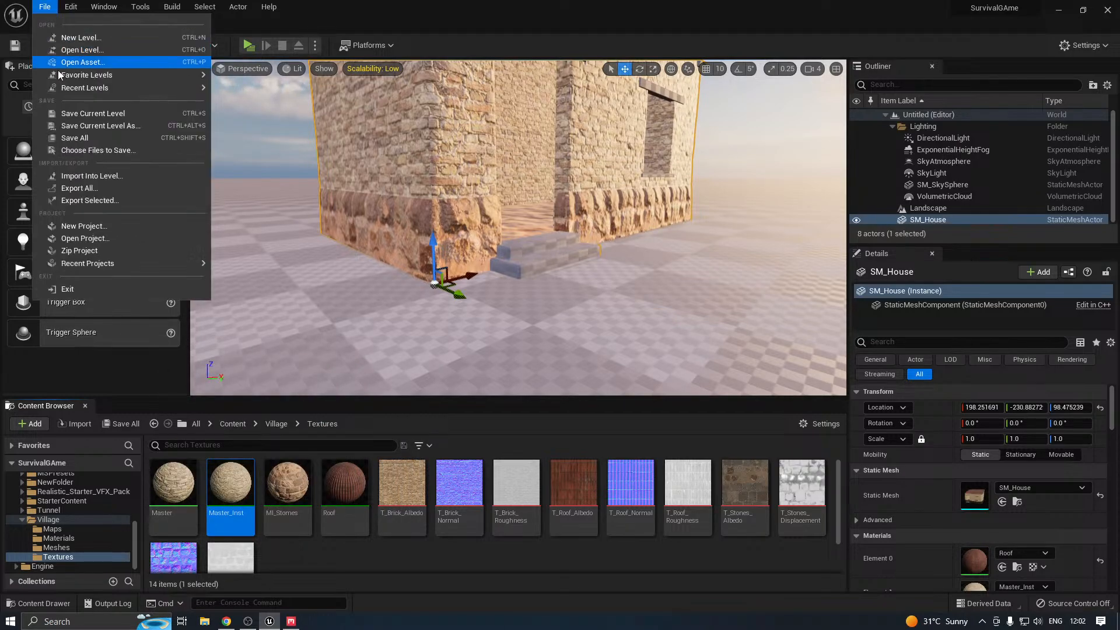
pyautogui.click(68, 139)
pyautogui.click(46, 8)
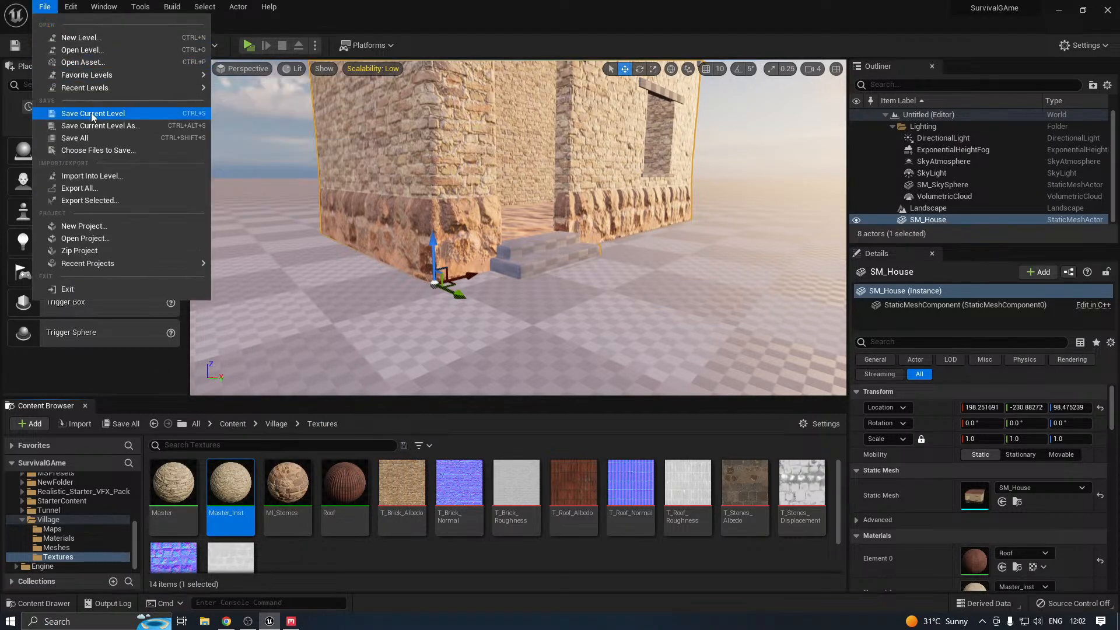
pyautogui.click(89, 113)
pyautogui.click(51, 5)
pyautogui.click(105, 115)
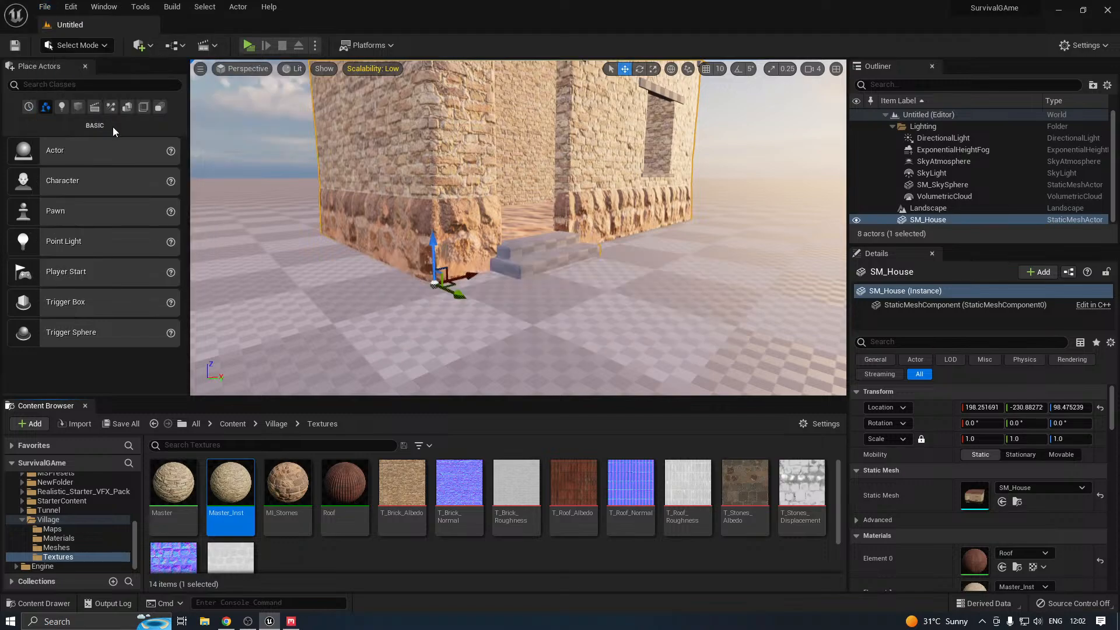
# Save the current level as Untitled2 in the Village project folder's Maps subfolder
pyautogui.click(53, 8)
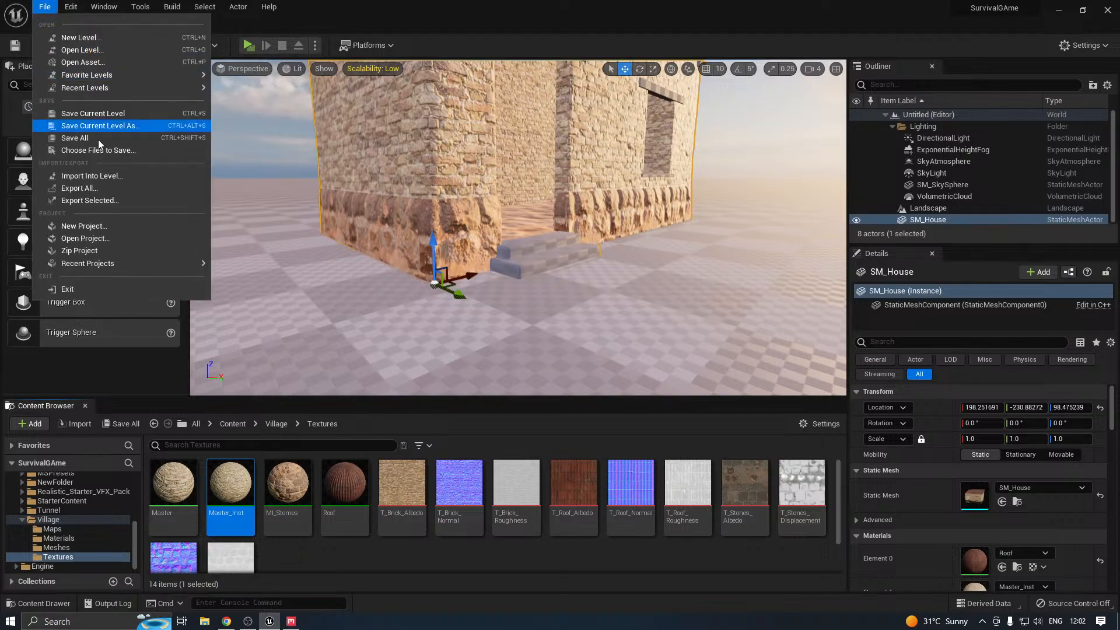
pyautogui.click(99, 128)
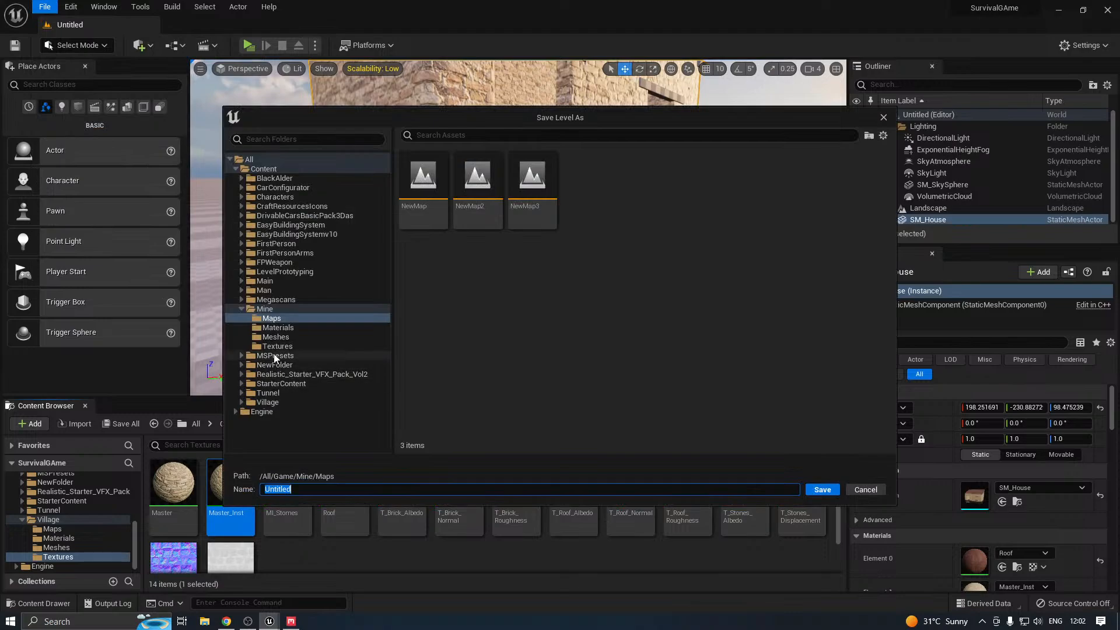
pyautogui.click(241, 402)
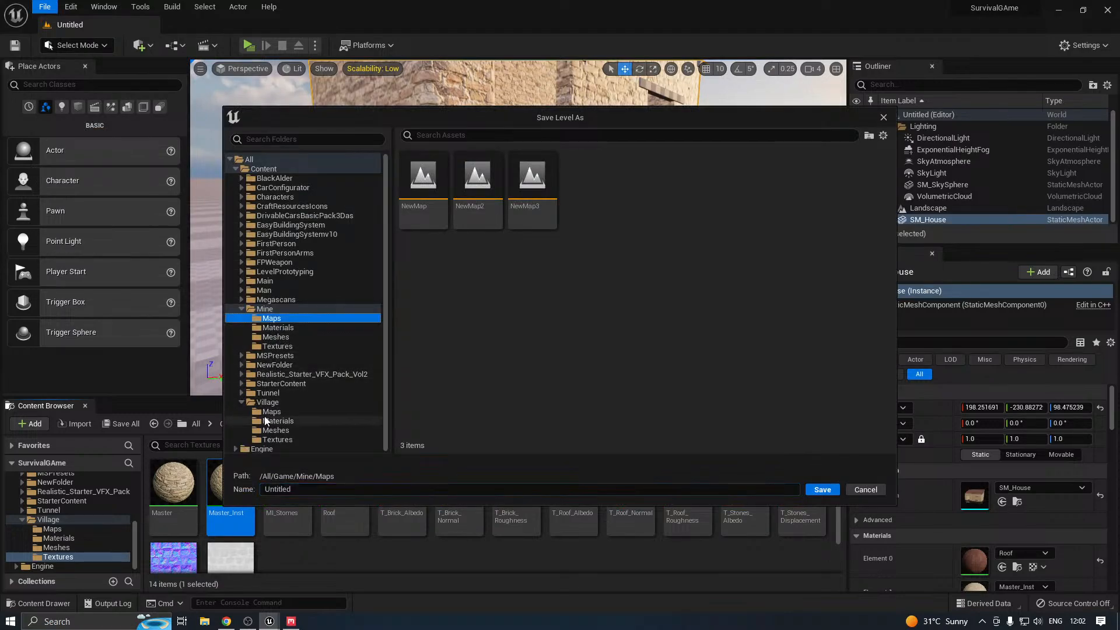
pyautogui.click(267, 411)
pyautogui.click(312, 486)
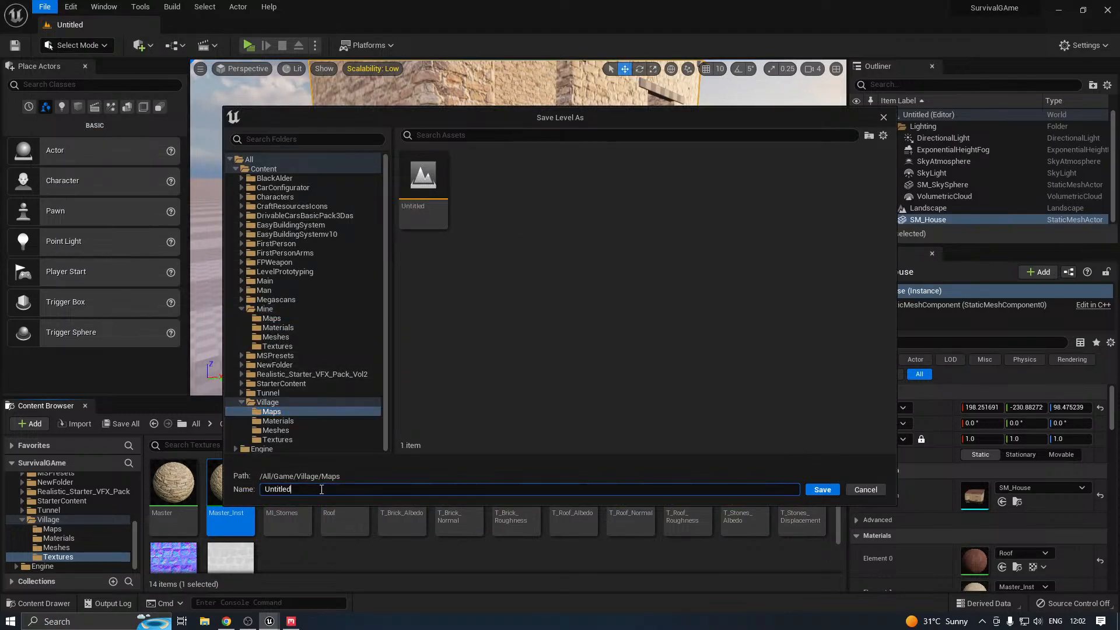
pyautogui.click(825, 491)
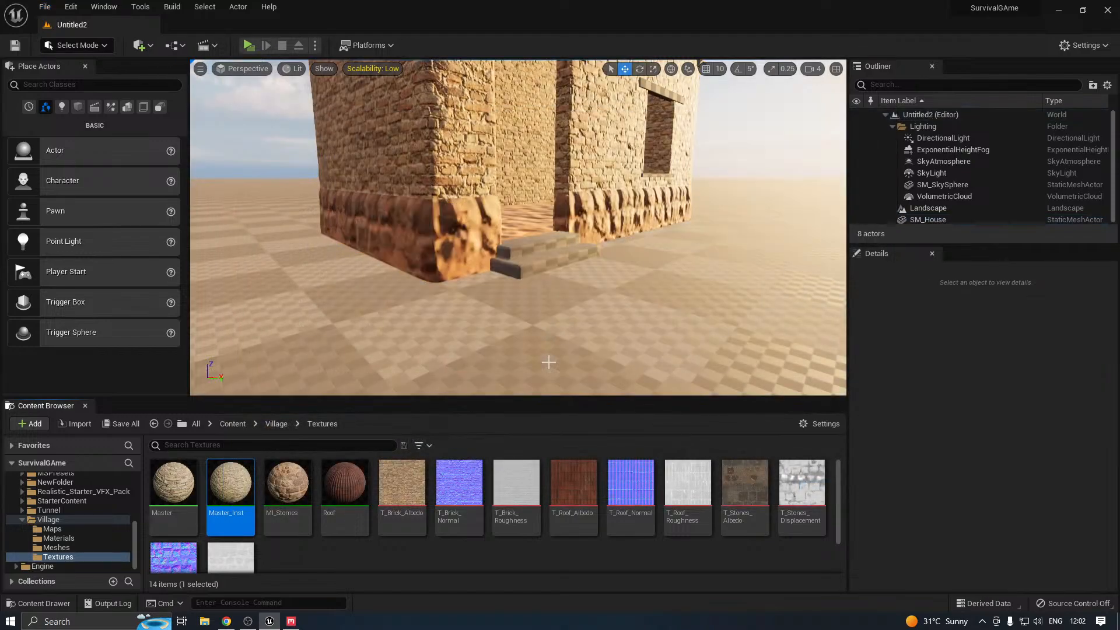
# Inspect the house's front wall and stone base at Medium viewport scalability, and return the scalability to Low
pyautogui.press('s')
pyautogui.moveTo(564, 291)
pyautogui.mouseDown(button='right')
pyautogui.moveTo(481, 277)
pyautogui.moveTo(551, 290)
pyautogui.mouseUp(button='right')
pyautogui.press('d')
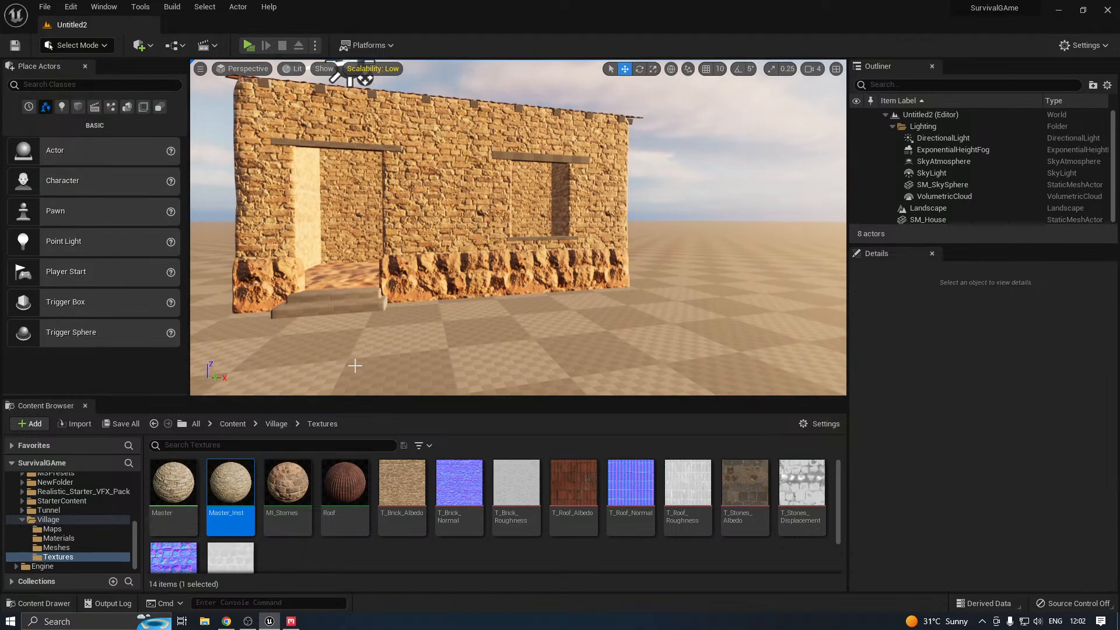
pyautogui.click(379, 69)
pyautogui.click(463, 87)
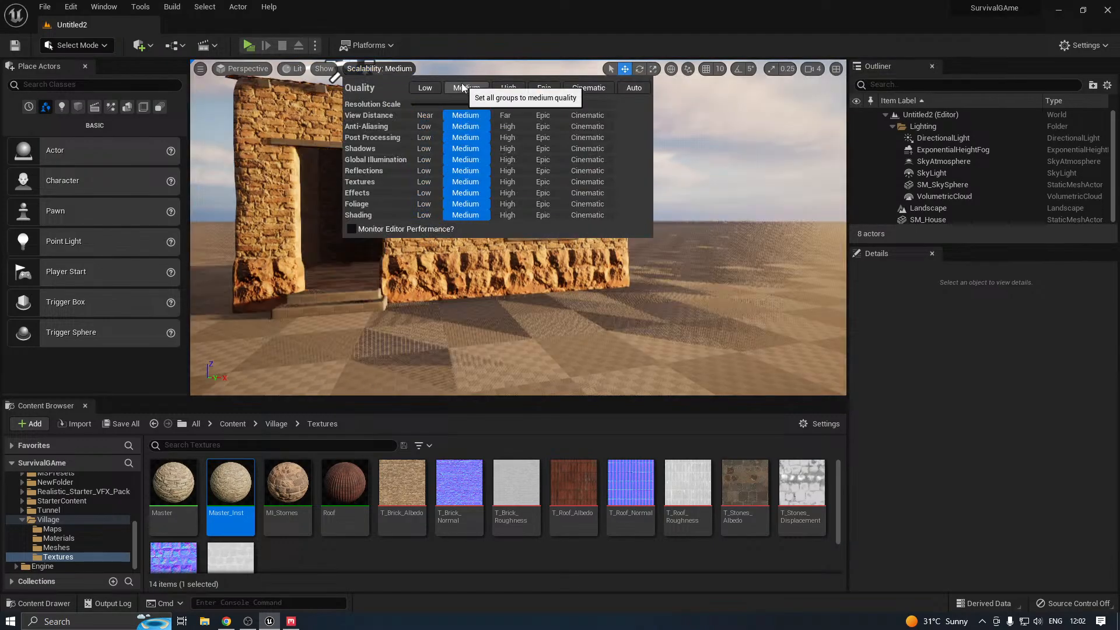
pyautogui.moveTo(369, 281); pyautogui.dragTo(389, 281, button='right')
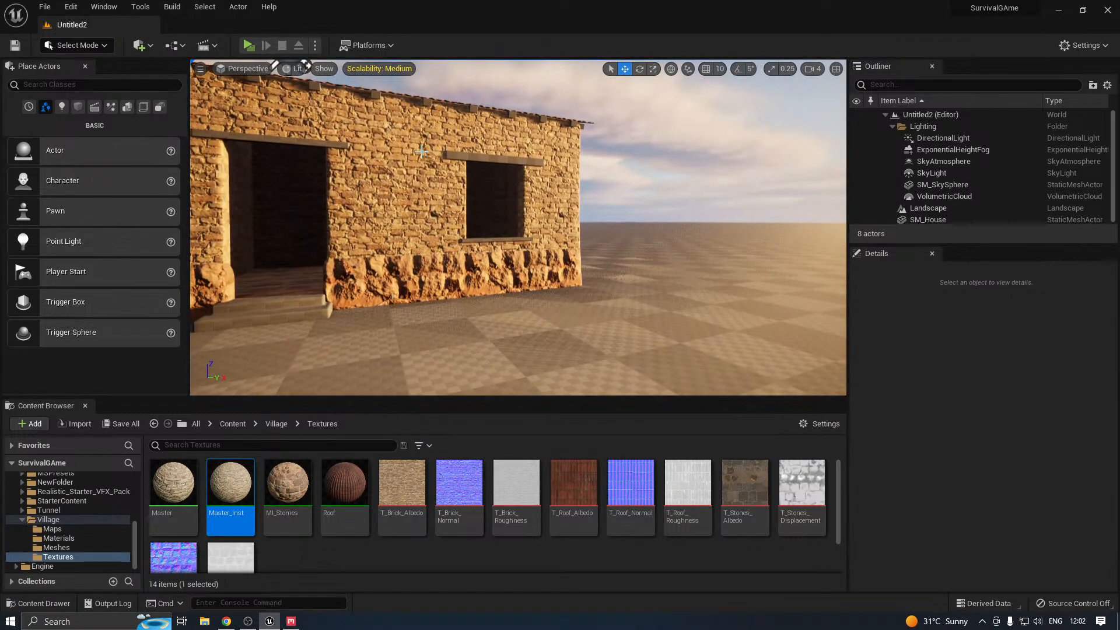
pyautogui.click(354, 68)
pyautogui.click(420, 88)
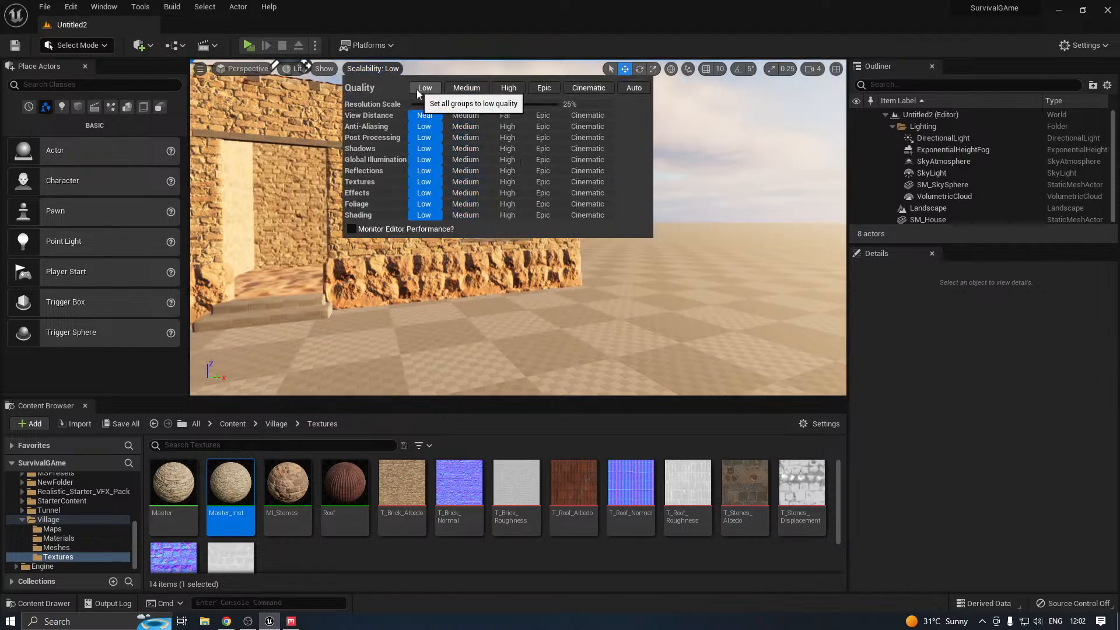
# Save all content, and open the Master material from the Village Textures folder in a widened editor window
pyautogui.click(120, 421)
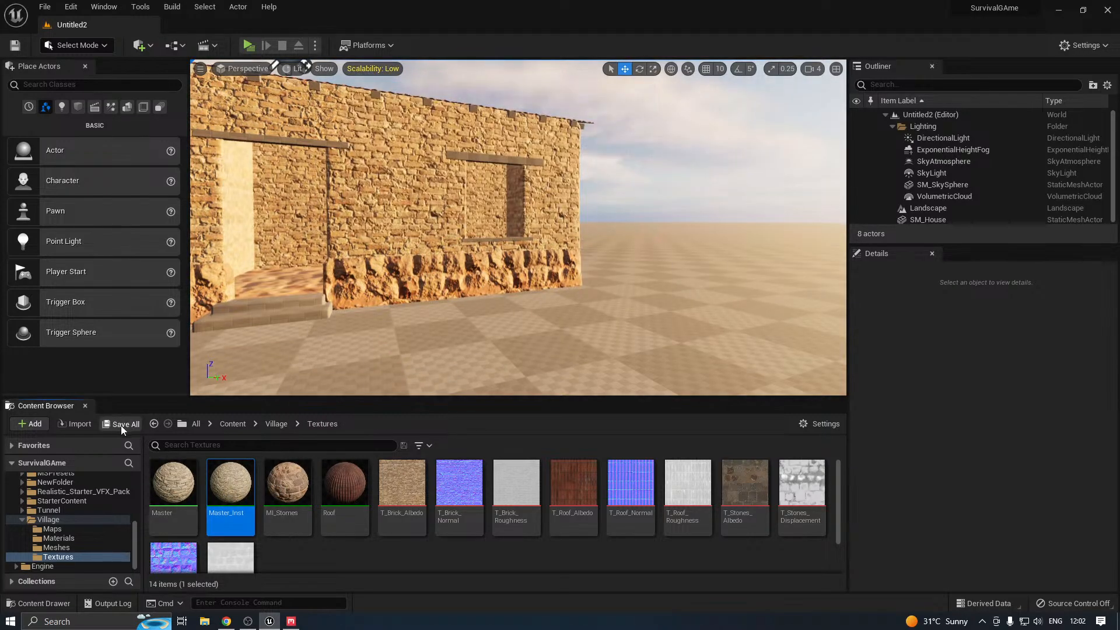
pyautogui.click(171, 478)
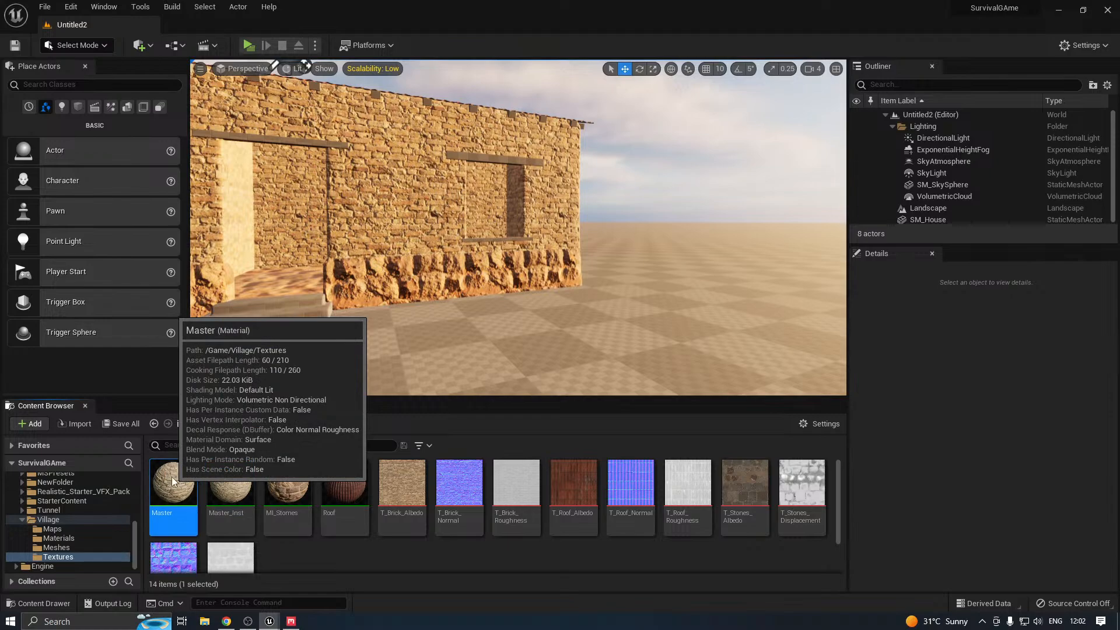
pyautogui.doubleClick(179, 470)
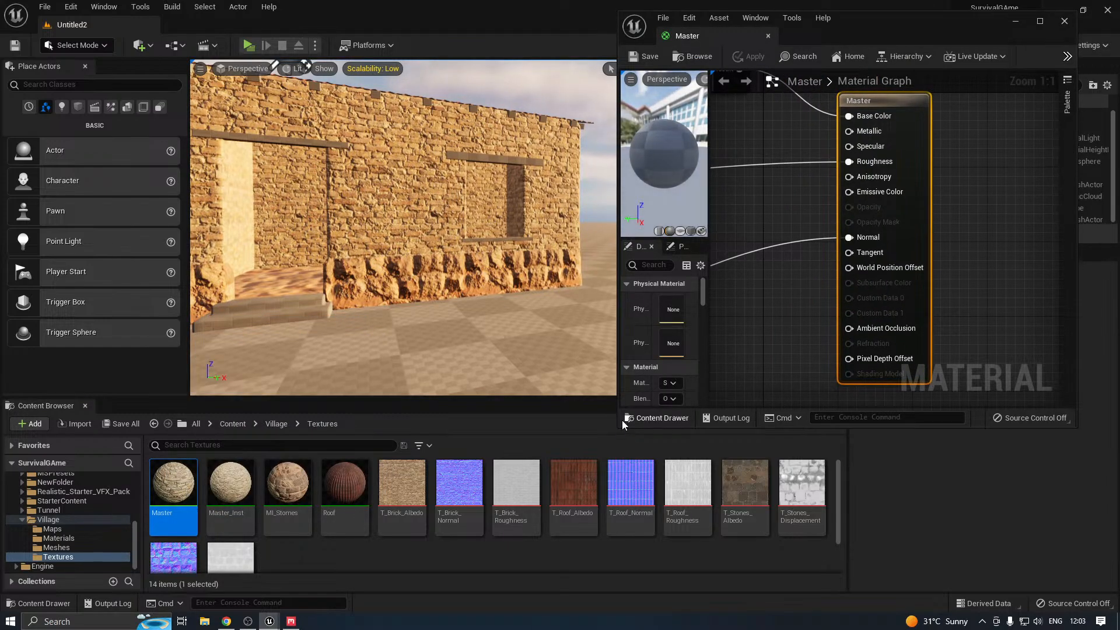
pyautogui.moveTo(619, 427); pyautogui.dragTo(336, 418)
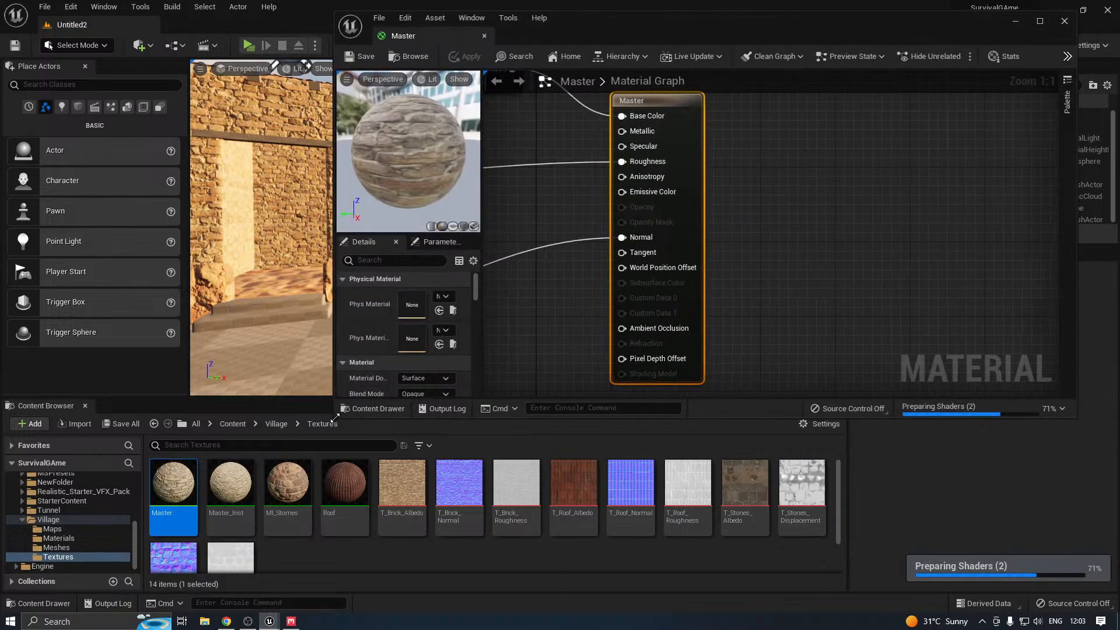
# Look through the Master material's detail settings, from physical material and translucency to usage and mobile options
pyautogui.moveTo(600, 317); pyautogui.dragTo(746, 245, button='right')
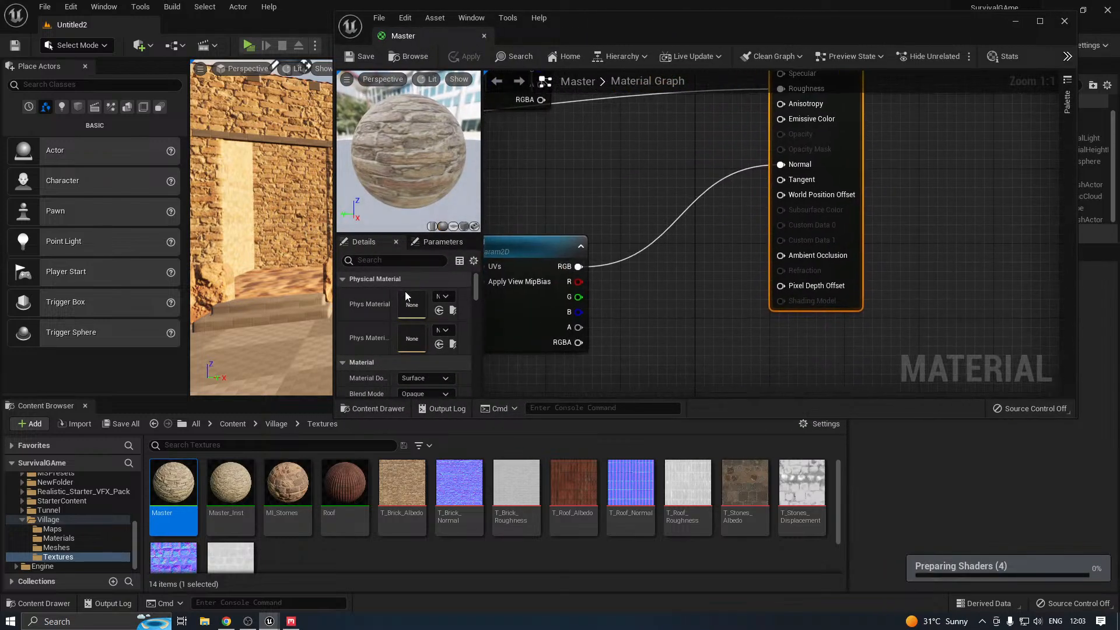
pyautogui.scroll(-10, 374, 321)
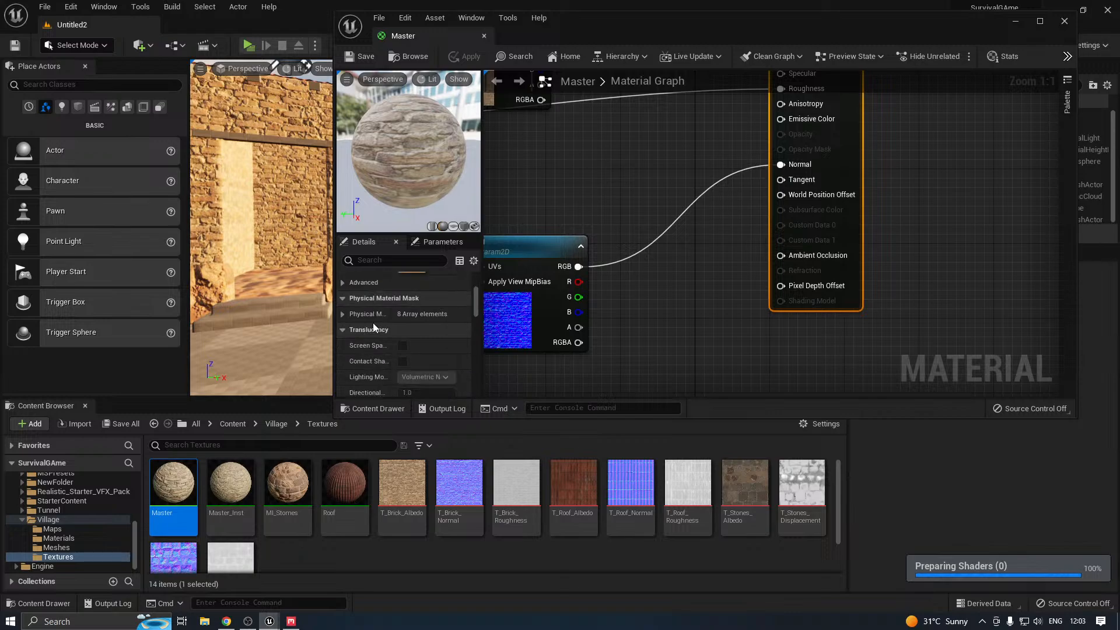
pyautogui.scroll(-6, 373, 328)
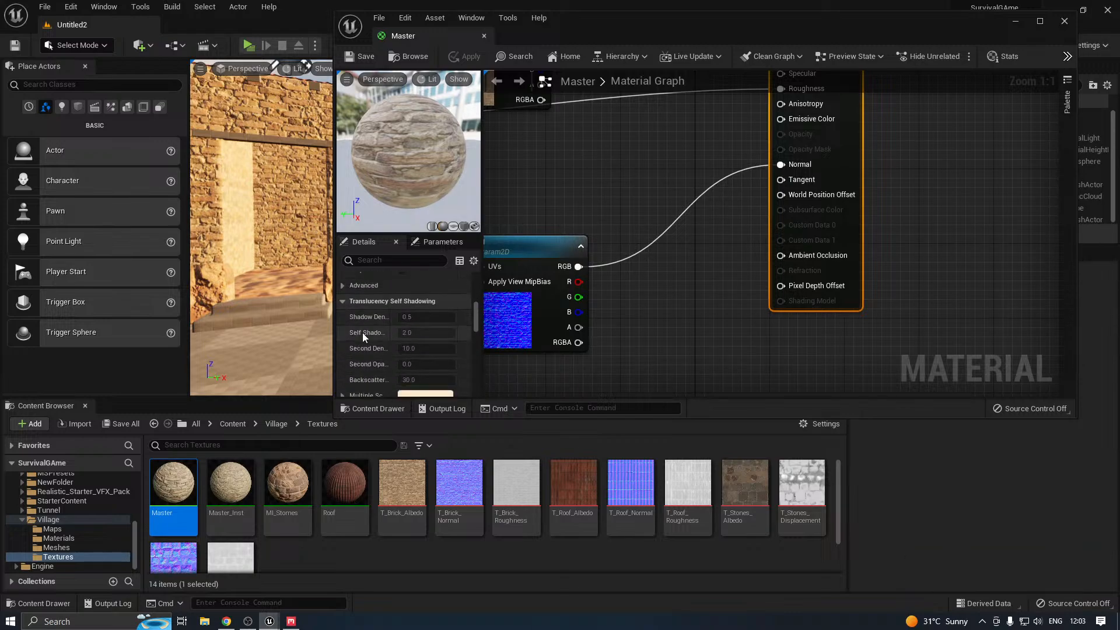
pyautogui.scroll(-10, 362, 333)
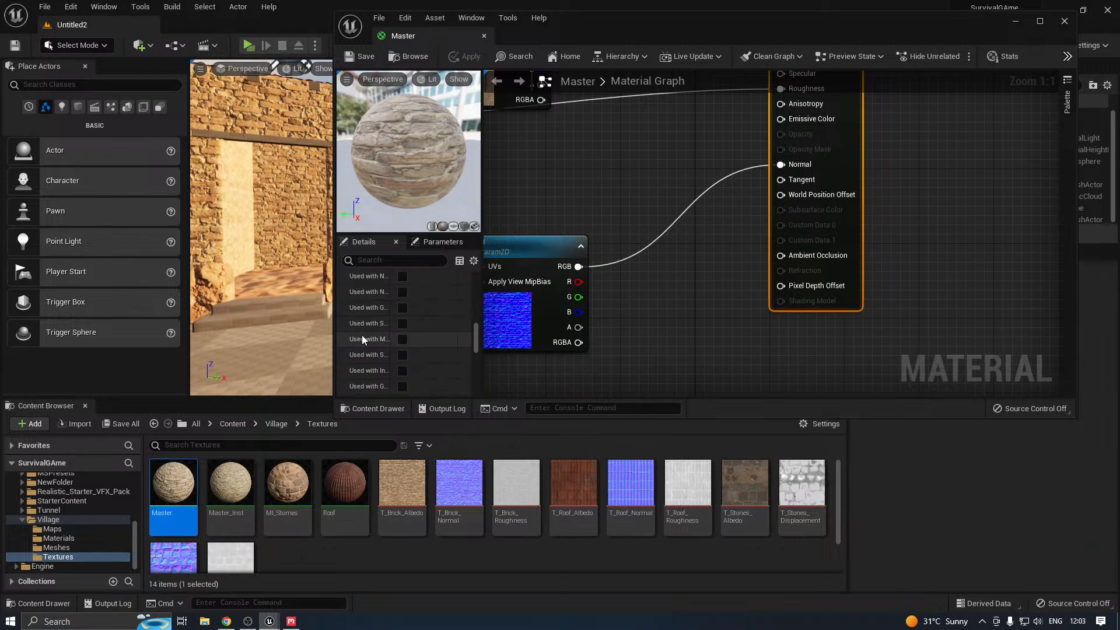
pyautogui.scroll(-5, 362, 339)
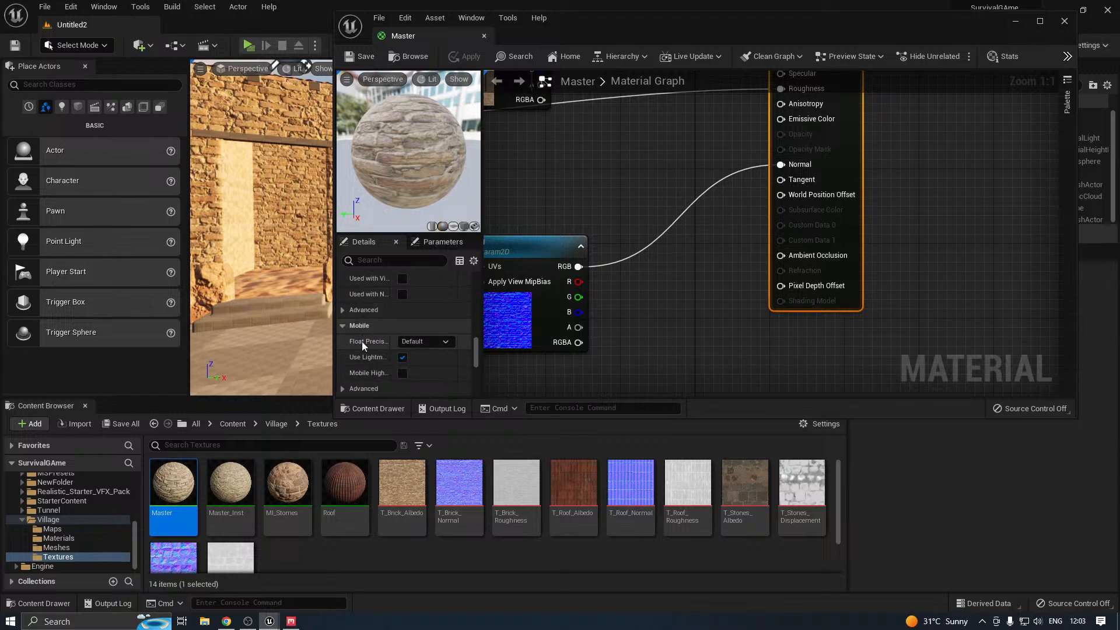
pyautogui.scroll(-2, 361, 345)
pyautogui.scroll(6, 359, 354)
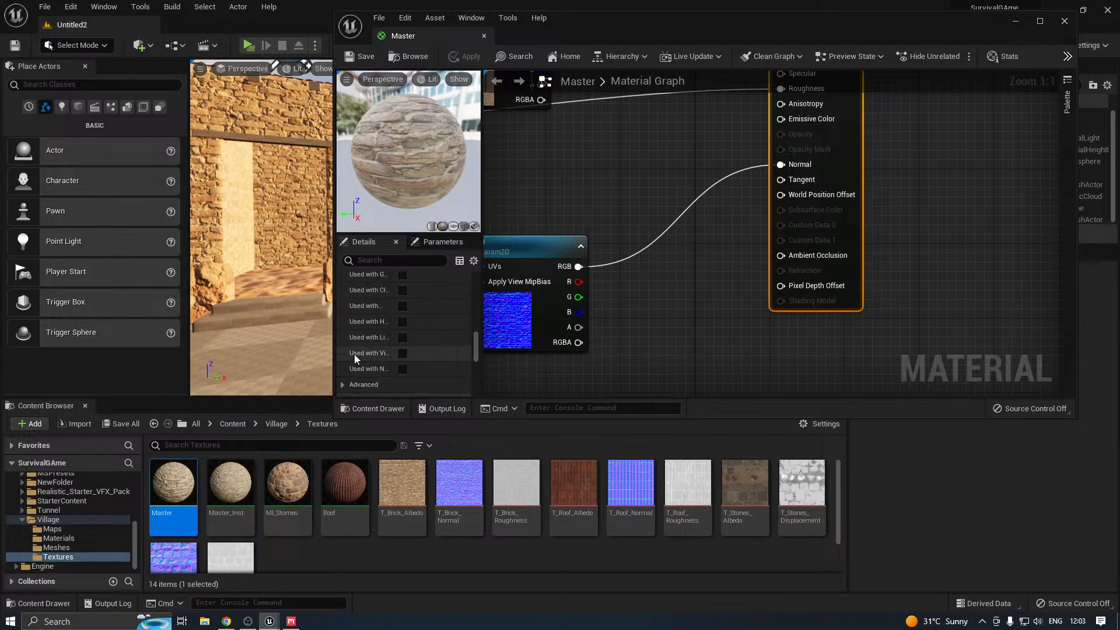
pyautogui.scroll(5, 354, 354)
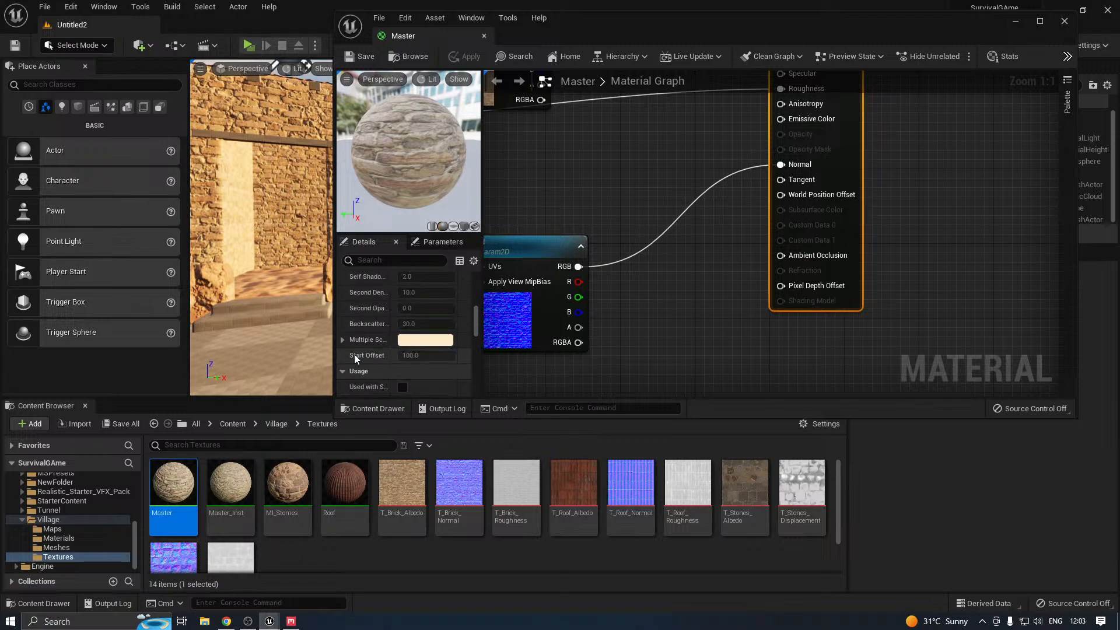
pyautogui.scroll(6, 354, 355)
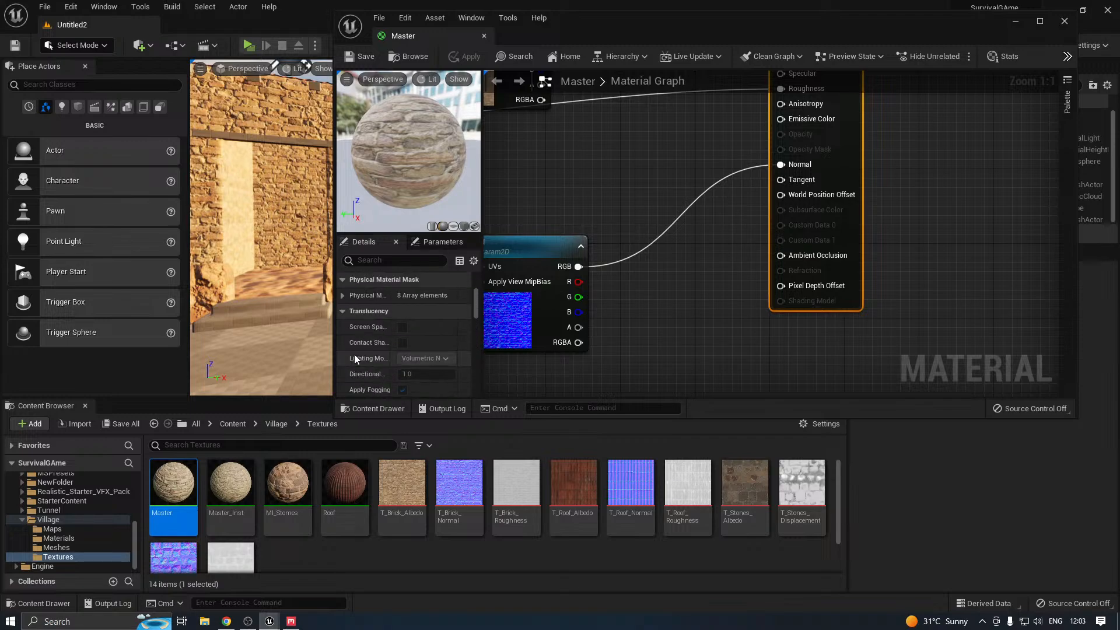
pyautogui.scroll(4, 354, 355)
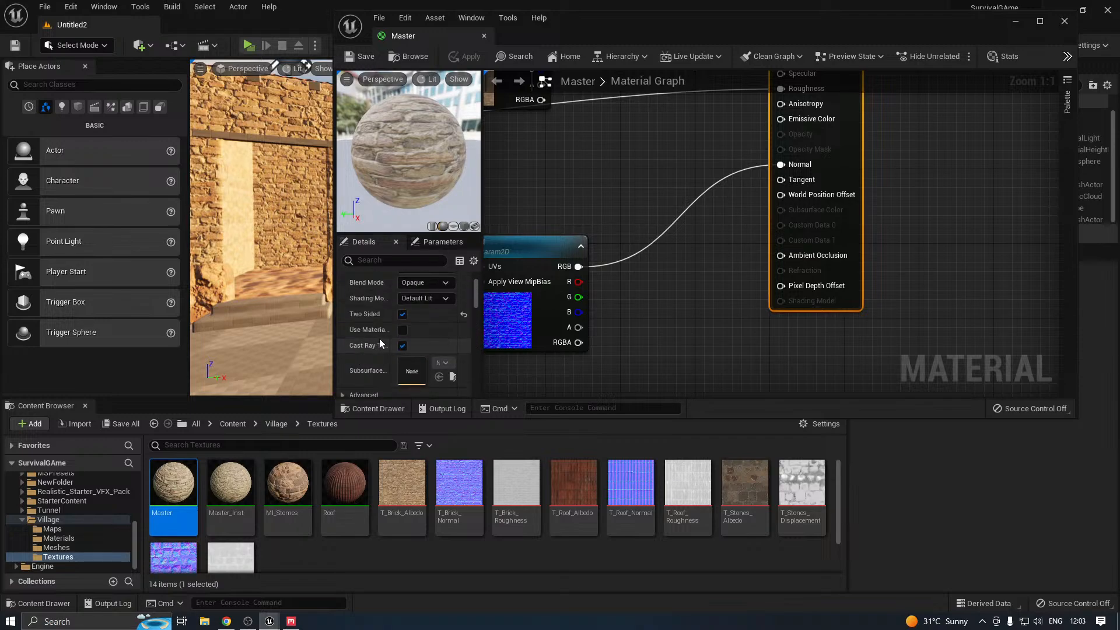
# Add the T_Stones_Displacement texture to the Master graph as a Texture Sample, placed between the normal map node and the material output
pyautogui.moveTo(705, 253); pyautogui.dragTo(740, 199, button='right')
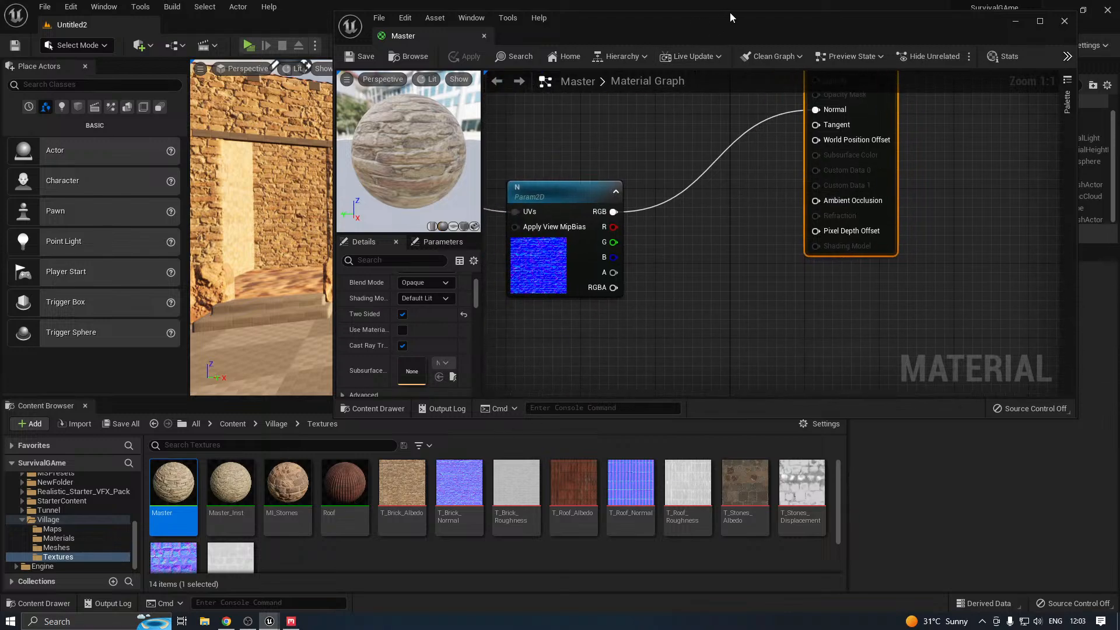
pyautogui.moveTo(730, 12); pyautogui.dragTo(629, 12)
pyautogui.moveTo(802, 485); pyautogui.dragTo(497, 322)
pyautogui.scroll(-2, 586, 298)
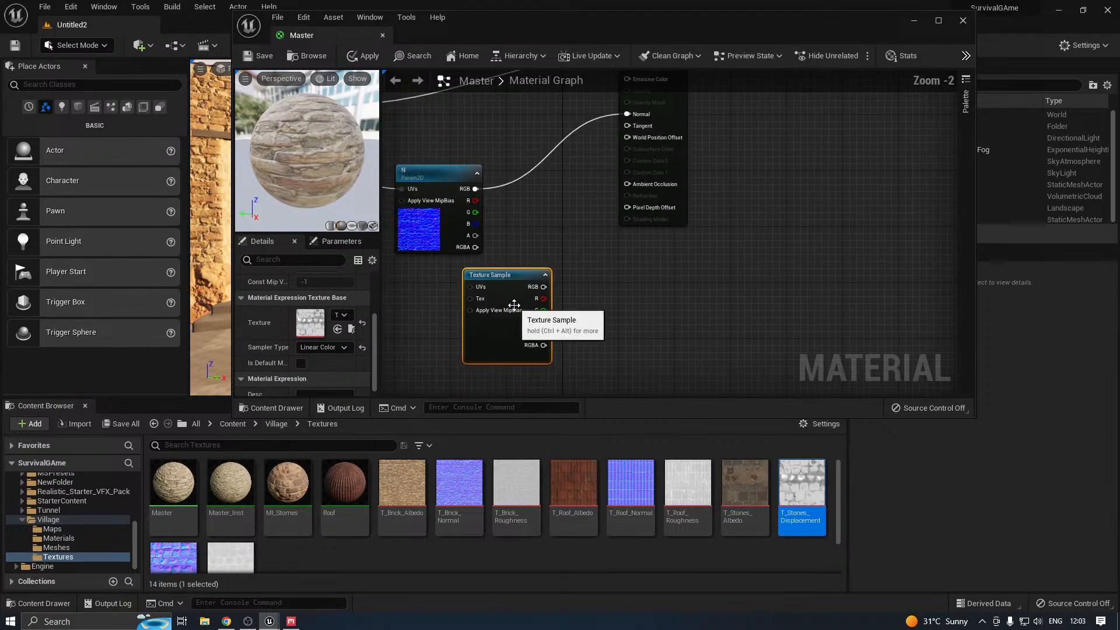
pyautogui.moveTo(686, 187); pyautogui.dragTo(756, 194)
pyautogui.moveTo(517, 287); pyautogui.dragTo(582, 230)
# Convert the displacement Texture Sample to a parameter named H
pyautogui.moveTo(670, 220); pyautogui.dragTo(570, 274, button='right')
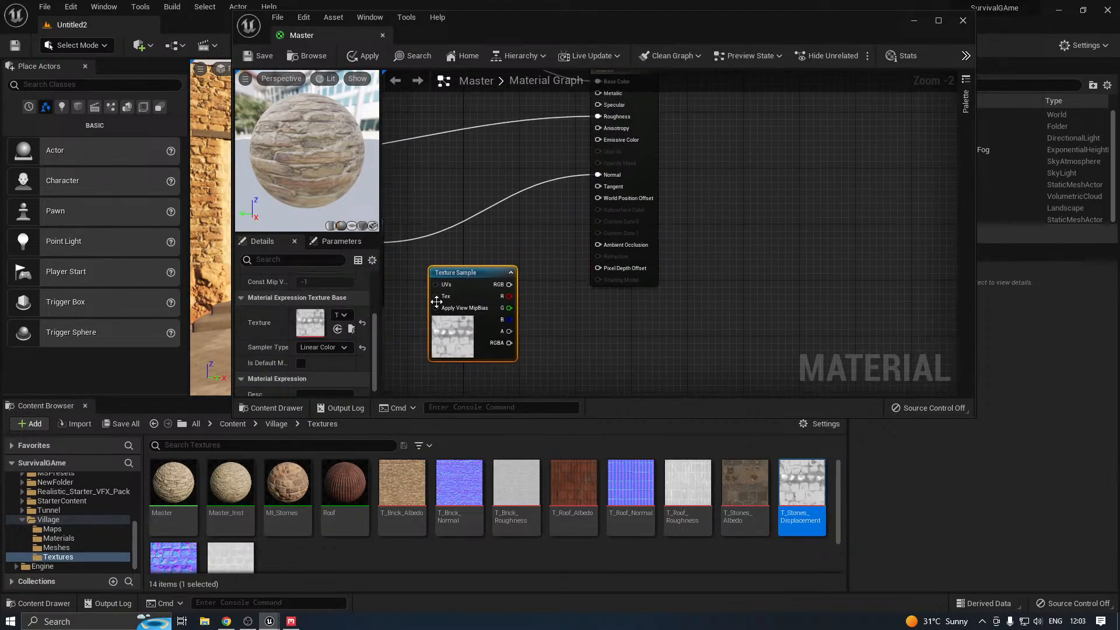
pyautogui.moveTo(463, 289); pyautogui.dragTo(500, 250, button='right')
pyautogui.rightClick(502, 249)
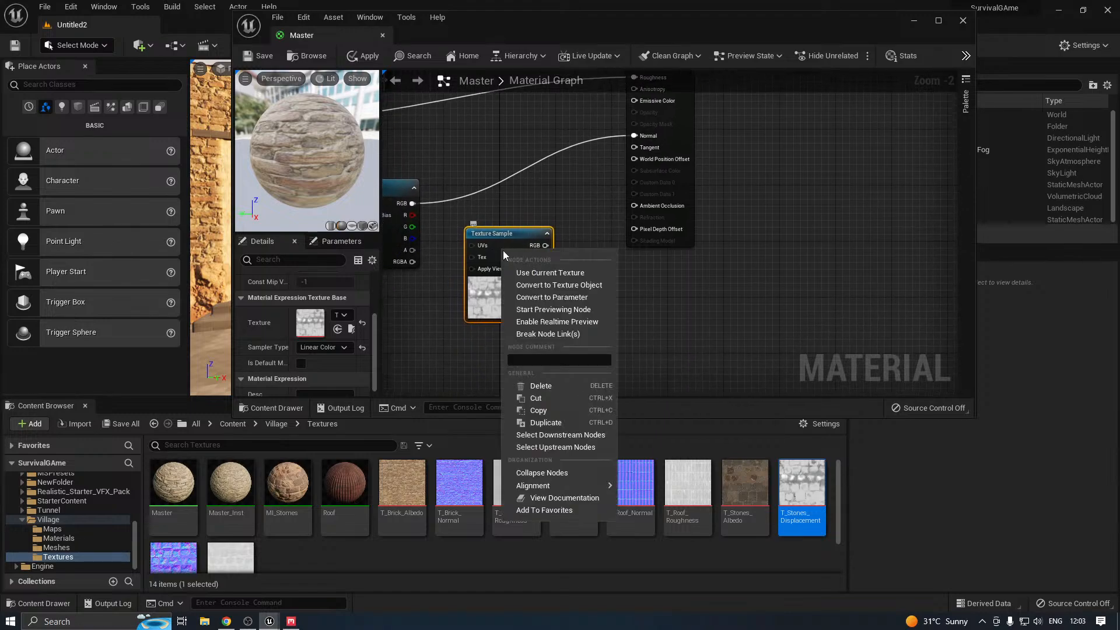
pyautogui.click(542, 297)
pyautogui.write('H')
pyautogui.click(592, 292)
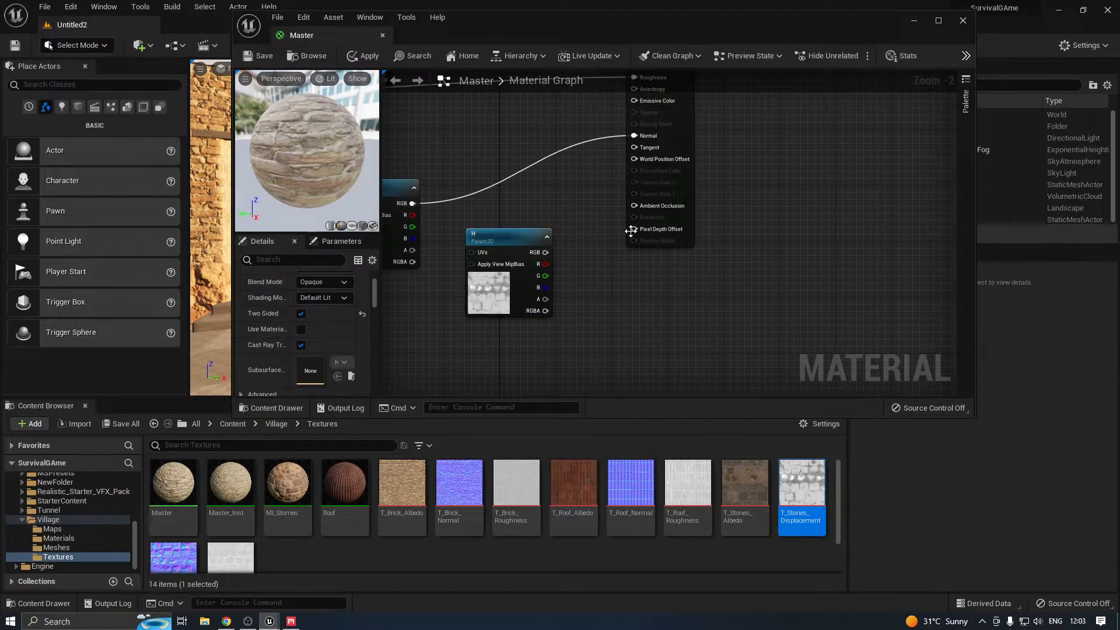
# Shift the material output node to make room, and add a VertexNormalWS node above the H texture parameter
pyautogui.moveTo(694, 221); pyautogui.dragTo(744, 219)
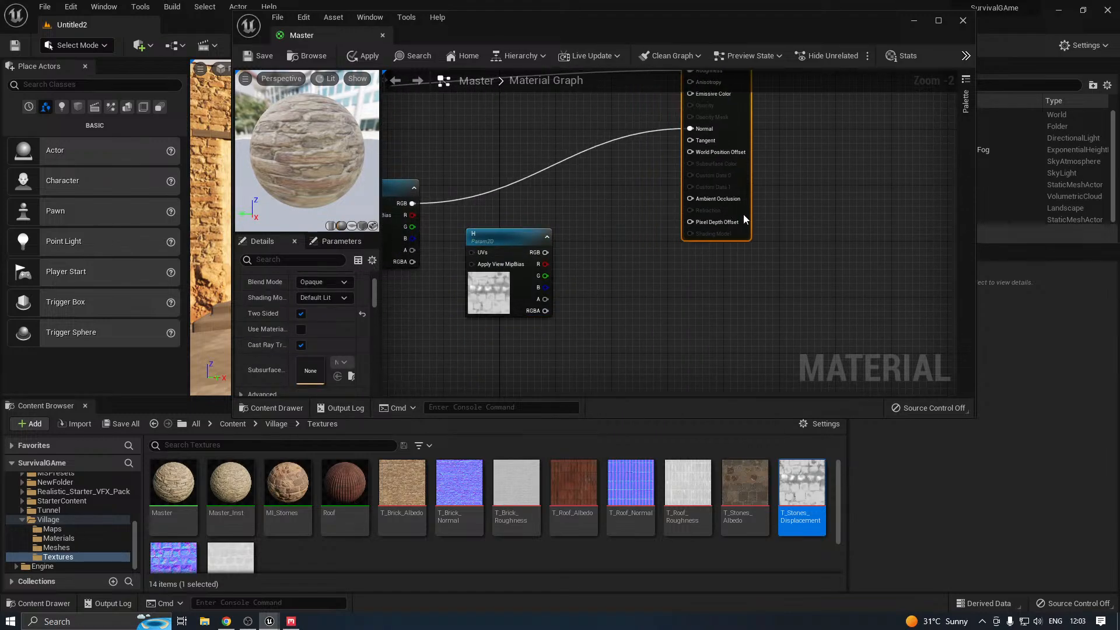
pyautogui.rightClick(537, 206)
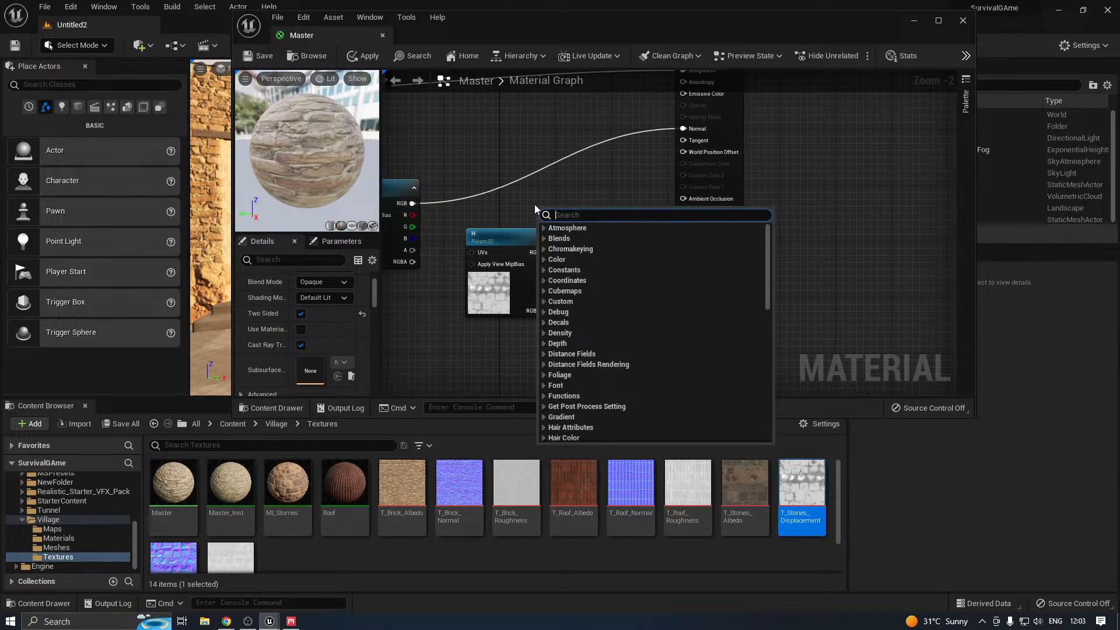
pyautogui.write('verte')
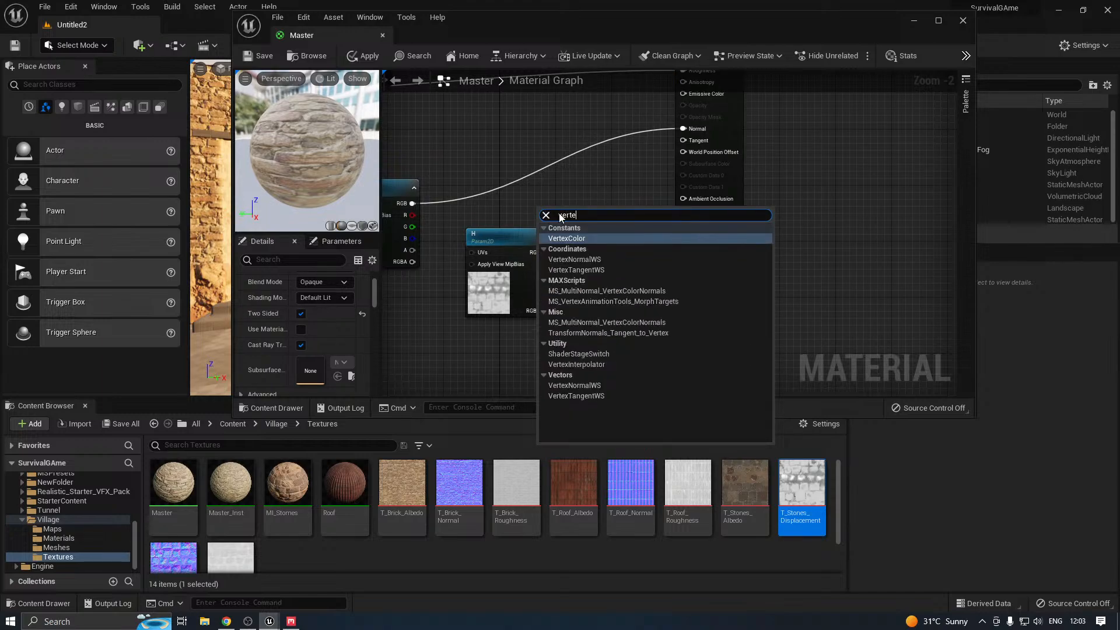
pyautogui.click(590, 259)
pyautogui.moveTo(555, 229); pyautogui.dragTo(491, 208)
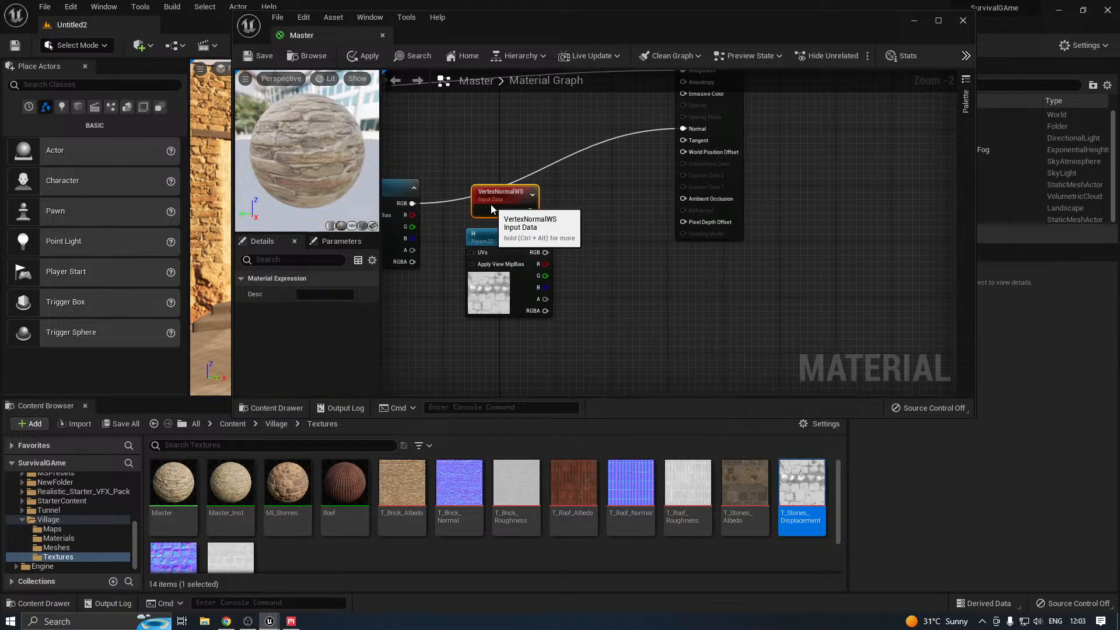
# Add a Multiply node that takes VertexNormalWS as A and the H texture's RGB output as B
pyautogui.click(569, 224)
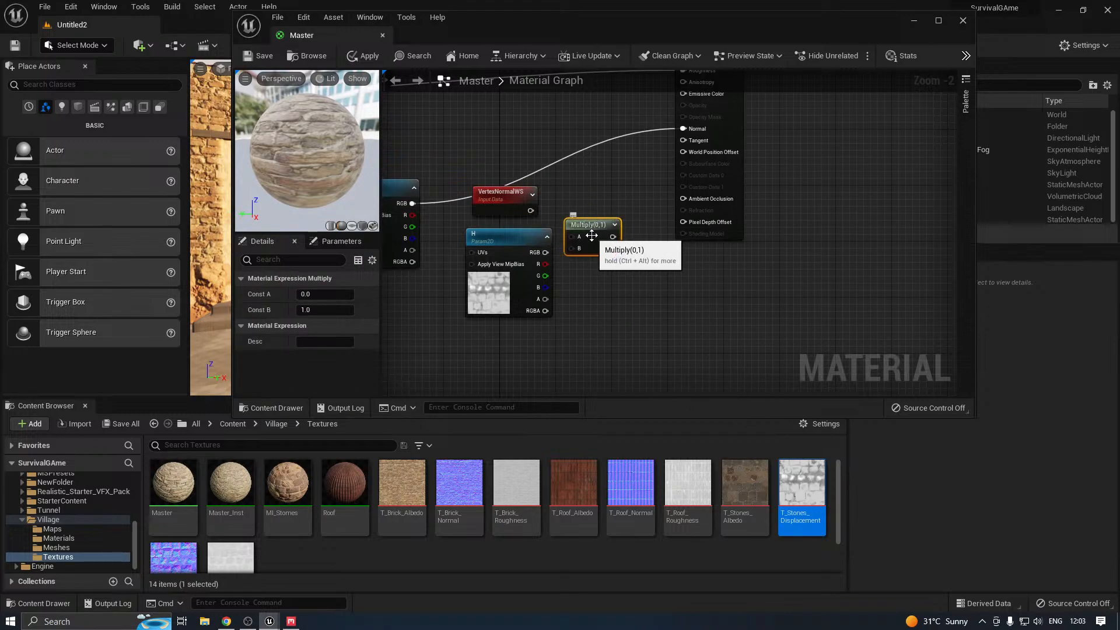
pyautogui.moveTo(597, 247); pyautogui.dragTo(533, 213)
pyautogui.moveTo(694, 225); pyautogui.dragTo(585, 223, button='right')
pyautogui.moveTo(625, 211); pyautogui.dragTo(688, 211)
pyautogui.moveTo(511, 220); pyautogui.dragTo(518, 219)
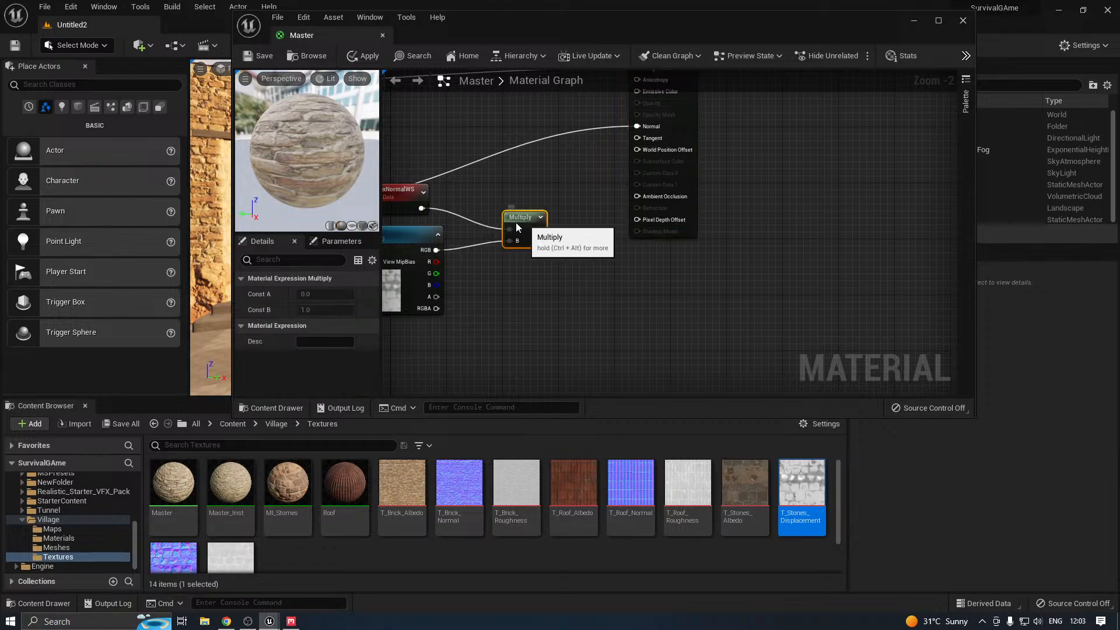
# Add a second Multiply node and connect the first Multiply's output to its A input
pyautogui.click(556, 277)
pyautogui.scroll(2, 556, 277)
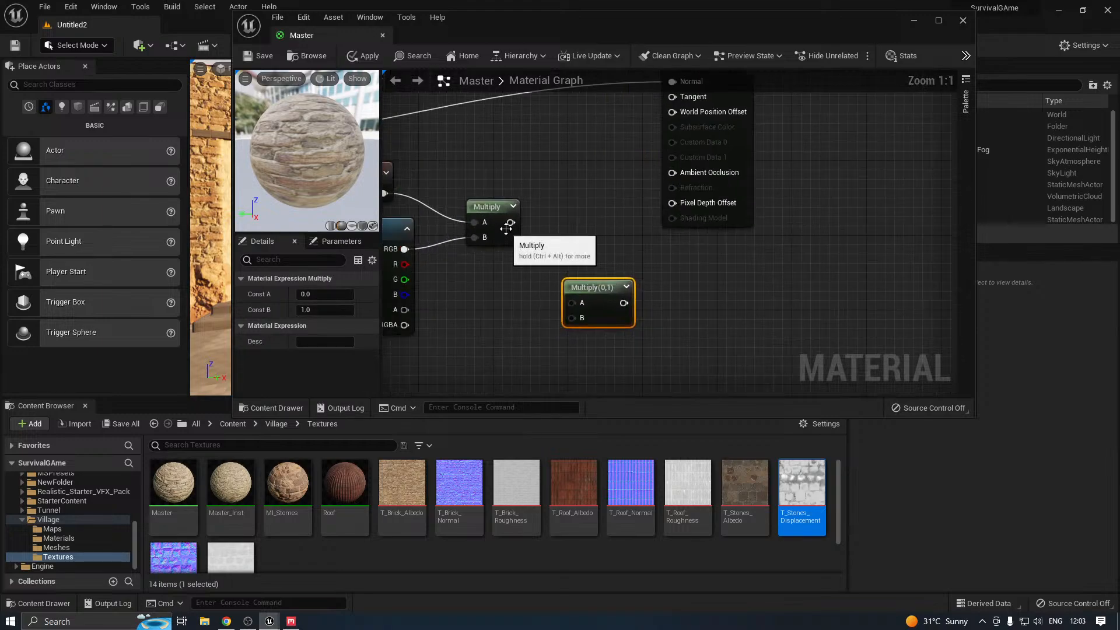
pyautogui.moveTo(510, 222); pyautogui.dragTo(578, 274)
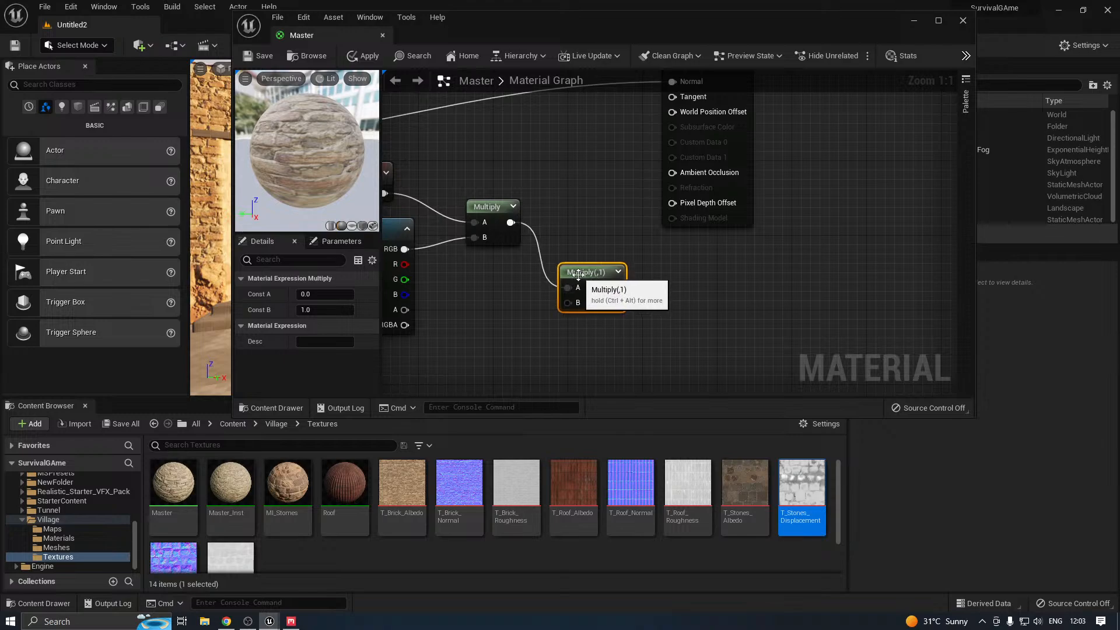
# Add a scalar parameter named Height and connect it to the B input of the second Multiply node
pyautogui.click(469, 287)
pyautogui.write('ssss')
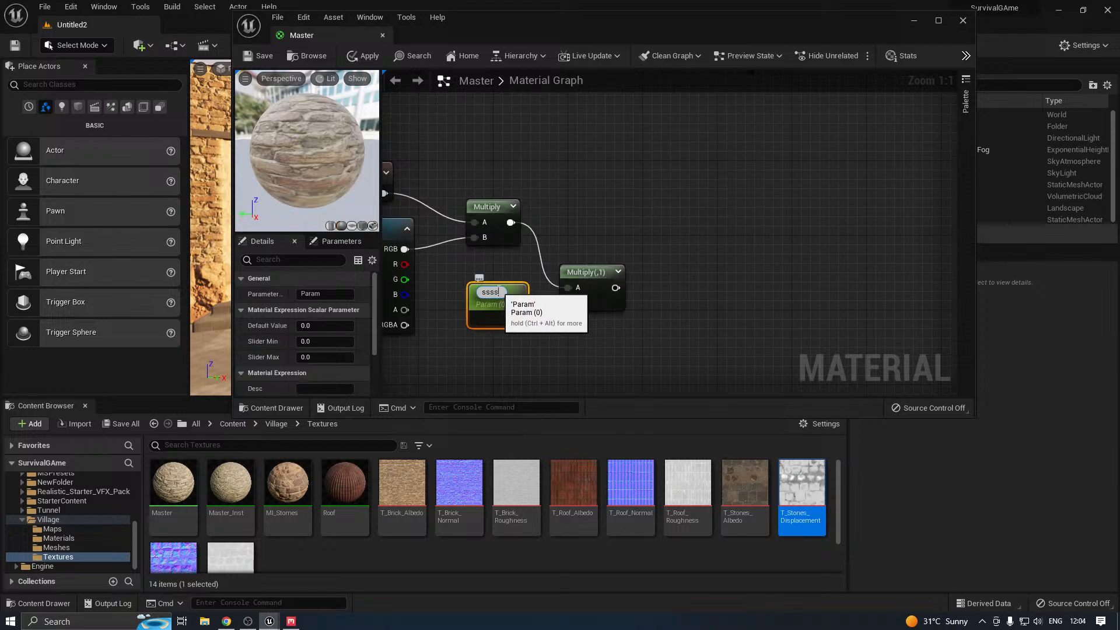
pyautogui.moveTo(499, 291); pyautogui.dragTo(458, 283)
pyautogui.write('Hei')
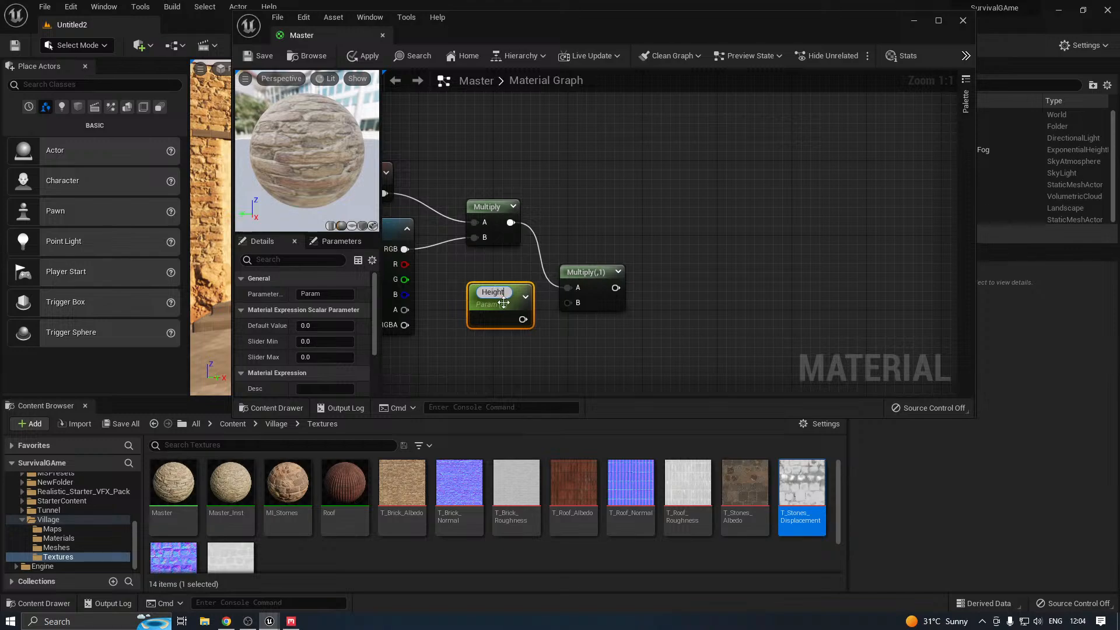
pyautogui.write('ght')
pyautogui.press('Return')
pyautogui.moveTo(517, 315); pyautogui.dragTo(567, 304)
# Connect the second Multiply's output to the World Position Offset input of the Master material
pyautogui.moveTo(622, 298); pyautogui.dragTo(594, 335, button='right')
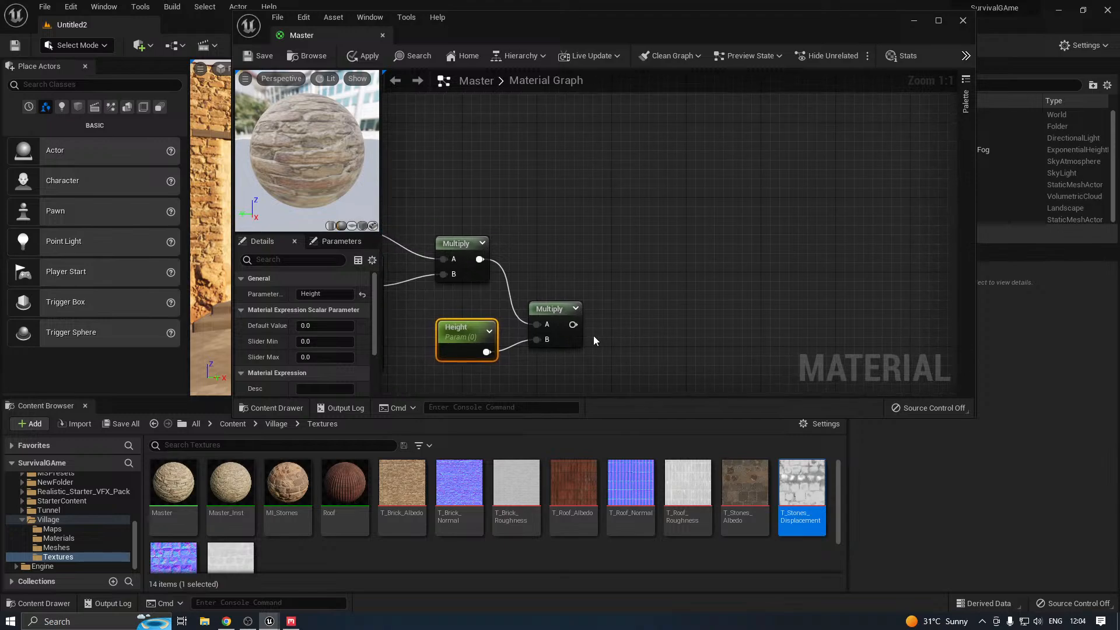
pyautogui.scroll(-1, 593, 335)
pyautogui.moveTo(579, 326); pyautogui.dragTo(642, 183)
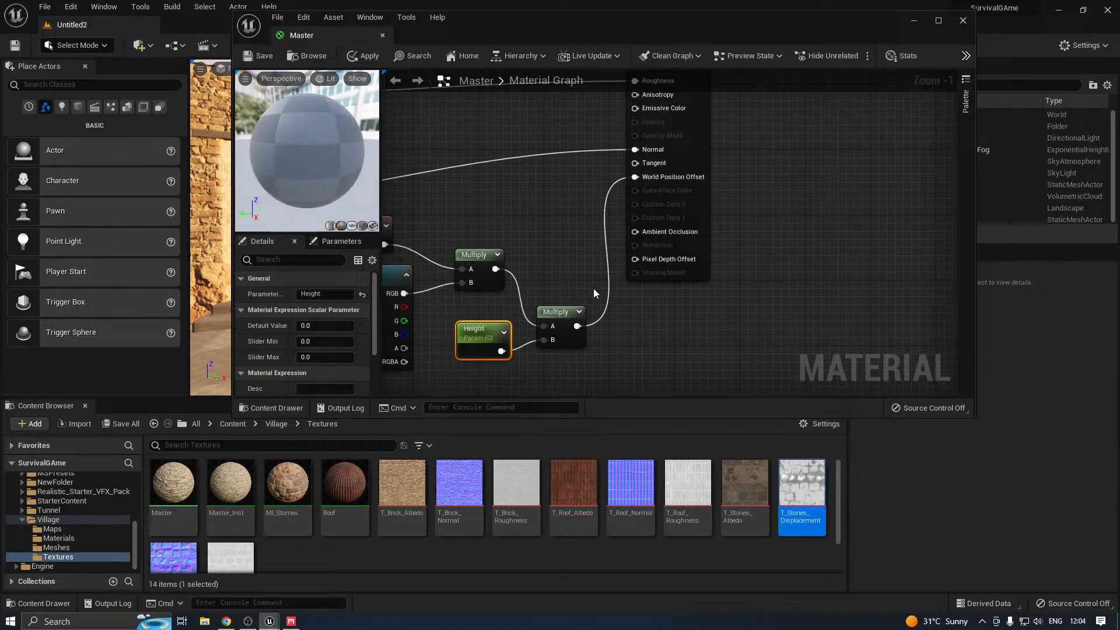
pyautogui.moveTo(593, 294); pyautogui.dragTo(661, 274, button='right')
# Set the Height parameter's default value to 1
pyautogui.click(533, 310)
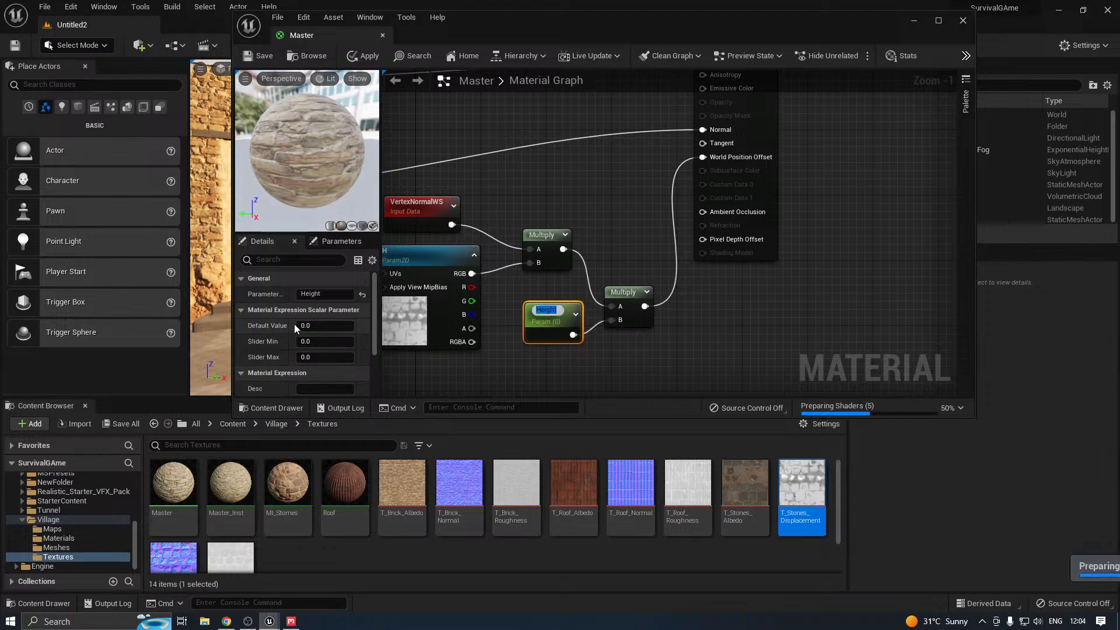
pyautogui.click(310, 326)
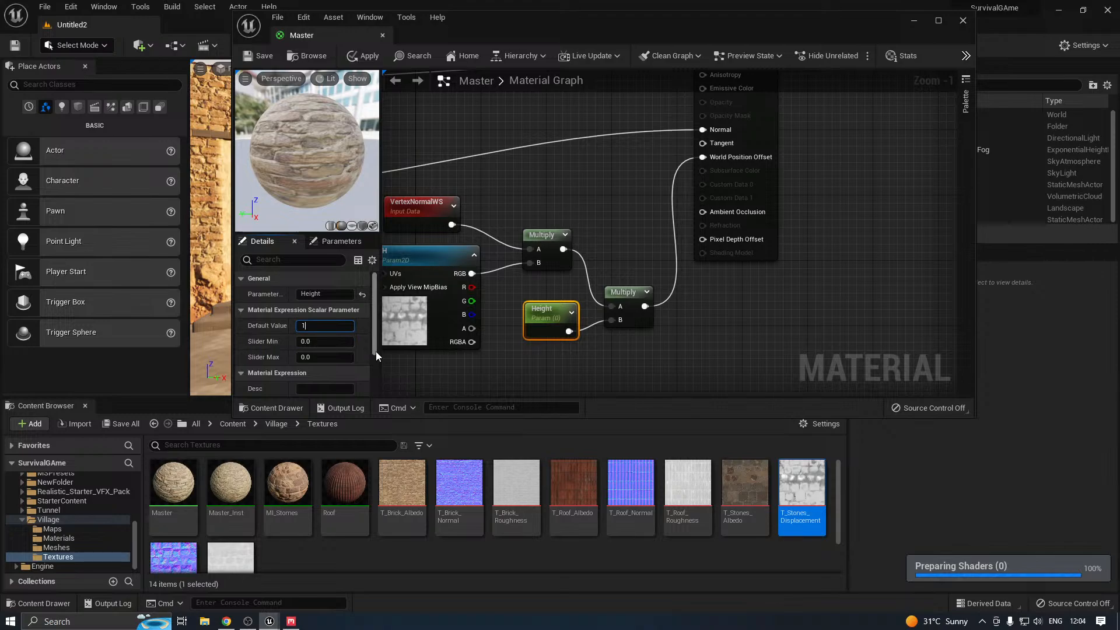
pyautogui.click(478, 374)
# Set the Height parameter's default value to 12 and inspect the displacement on the preview sphere
pyautogui.moveTo(441, 316); pyautogui.dragTo(549, 309, button='right')
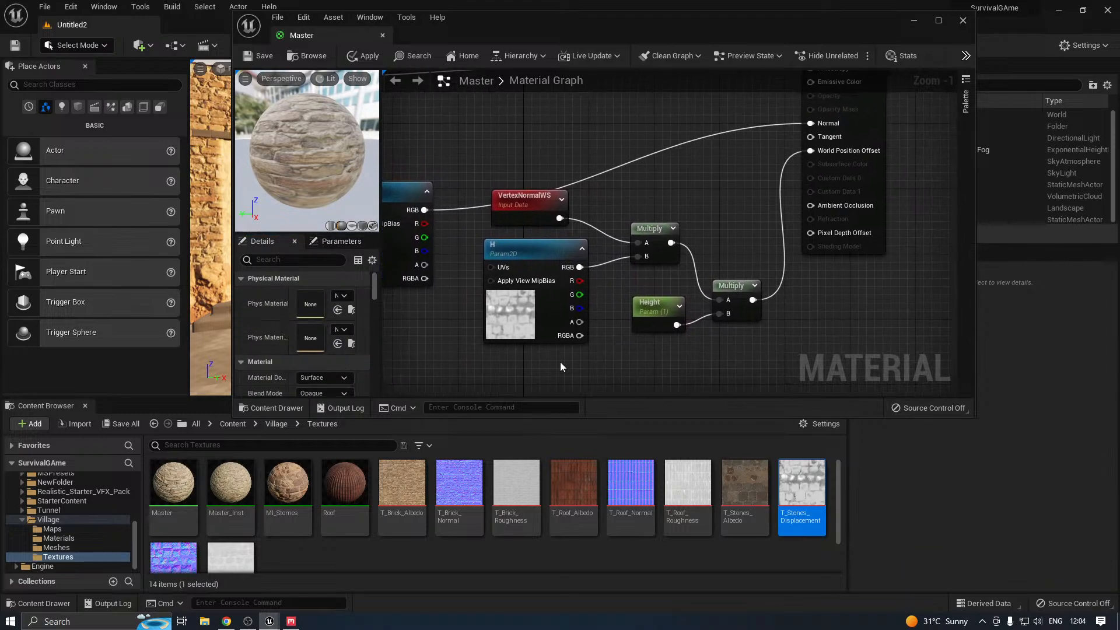
pyautogui.click(652, 306)
pyautogui.scroll(5, 314, 142)
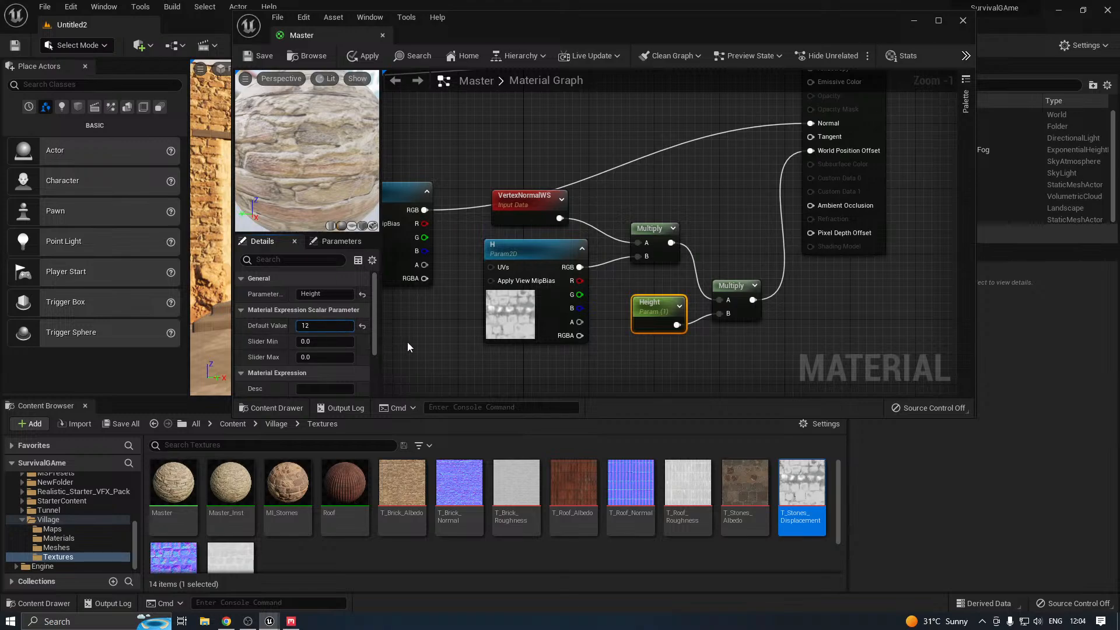
pyautogui.press('Return')
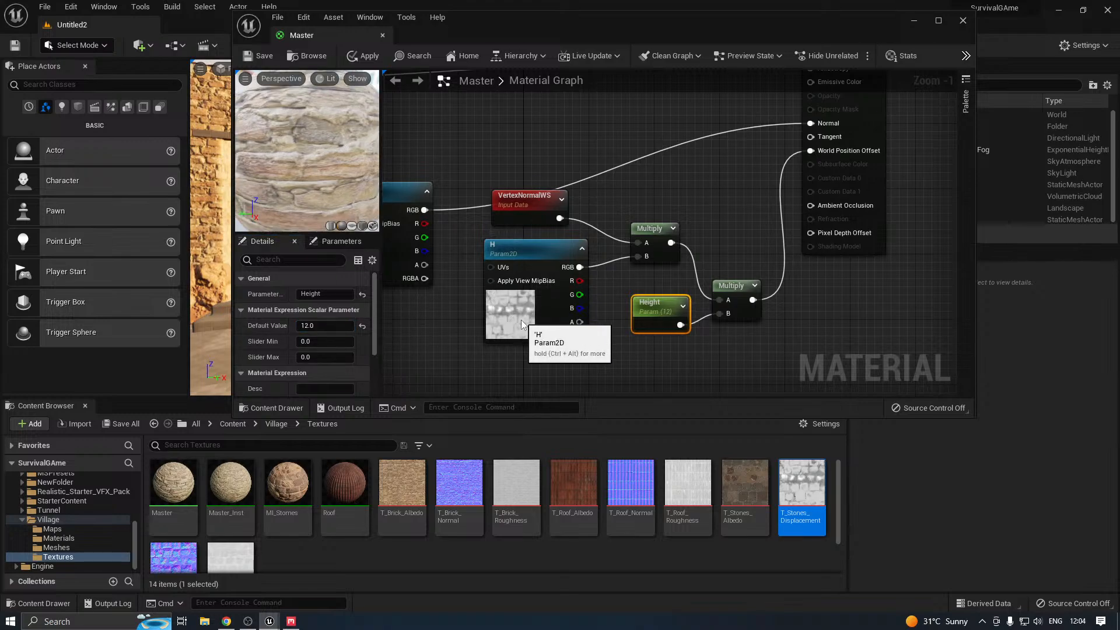
pyautogui.click(520, 320)
pyautogui.scroll(-5, 344, 201)
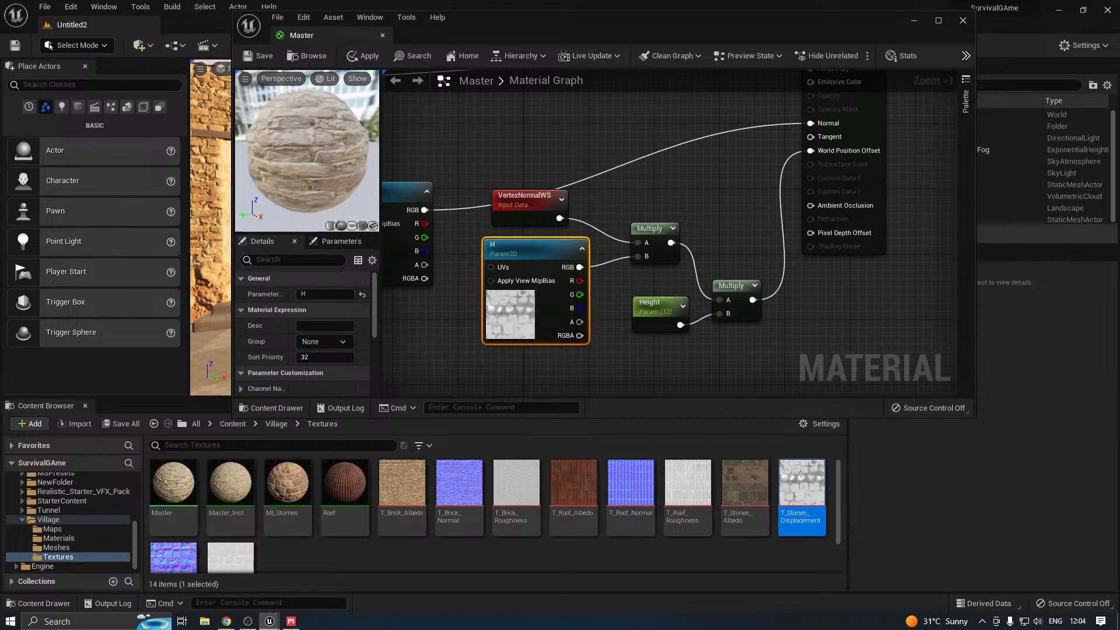
pyautogui.moveTo(309, 177); pyautogui.dragTo(320, 176)
pyautogui.moveTo(320, 176)
pyautogui.mouseDown(button='right')
pyautogui.moveTo(320, 201)
pyautogui.moveTo(319, 179)
pyautogui.mouseUp(button='right')
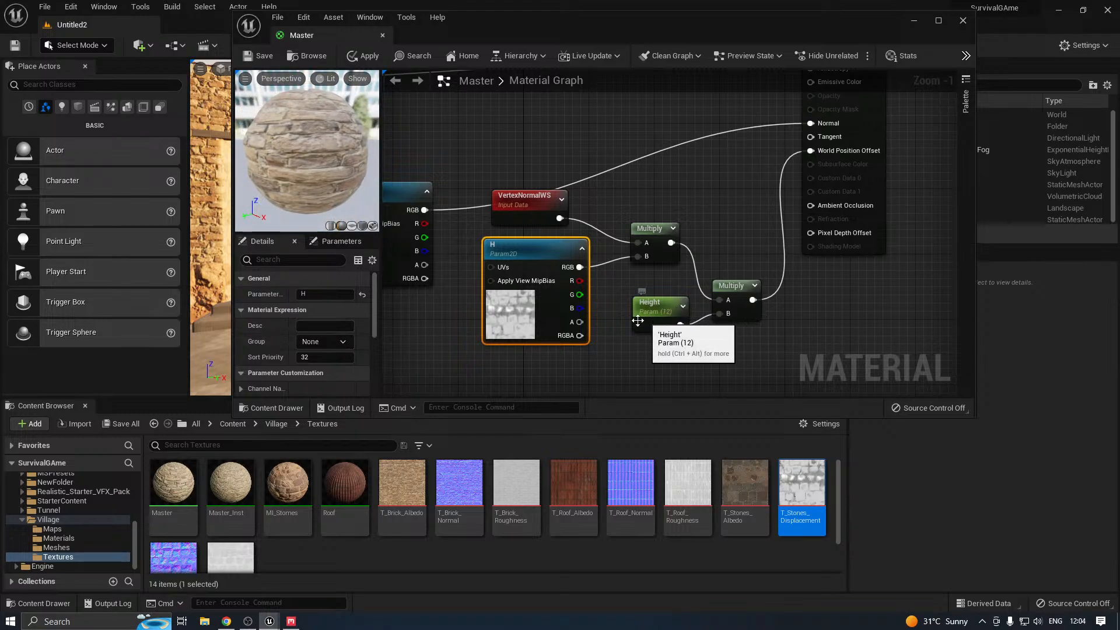
# Set the Height parameter's default value to 0
pyautogui.click(676, 312)
pyautogui.click(326, 326)
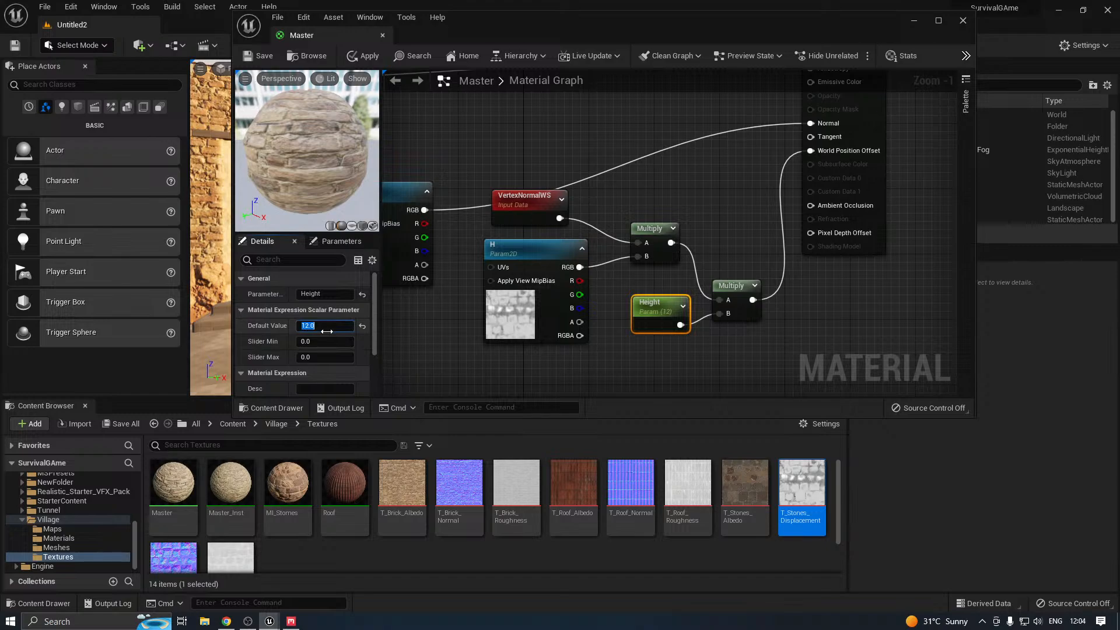
pyautogui.write('0')
pyautogui.press('Return')
pyautogui.click(435, 313)
# Review the displacement nodes alongside the rest of the material graph and examine the preview sphere up close
pyautogui.moveTo(732, 258); pyautogui.dragTo(621, 273, button='right')
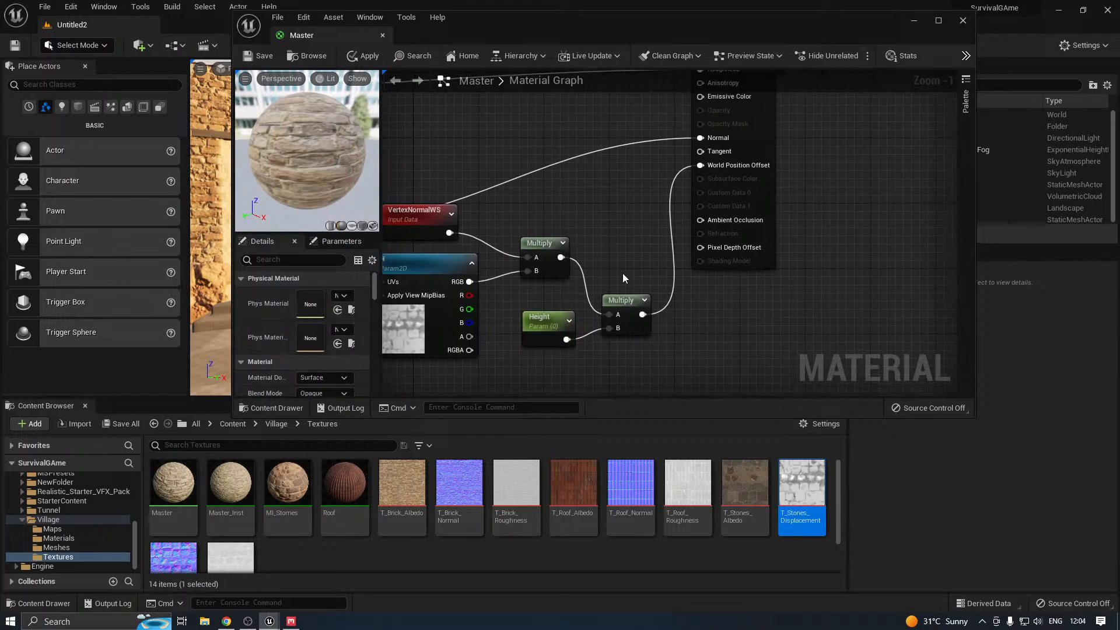
pyautogui.moveTo(630, 218); pyautogui.dragTo(642, 247, button='right')
pyautogui.scroll(-1, 546, 261)
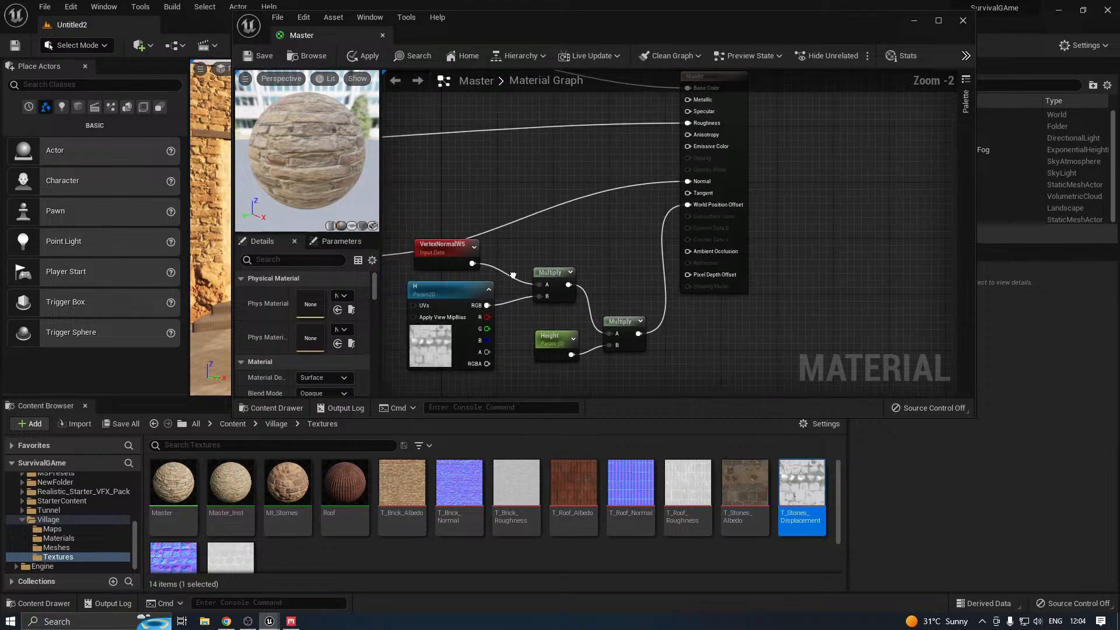
pyautogui.moveTo(460, 335); pyautogui.dragTo(599, 310, button='right')
pyautogui.moveTo(520, 309); pyautogui.dragTo(678, 314, button='right')
pyautogui.moveTo(719, 278); pyautogui.dragTo(705, 318, button='right')
pyautogui.moveTo(602, 169); pyautogui.dragTo(559, 175, button='right')
pyautogui.scroll(3, 309, 151)
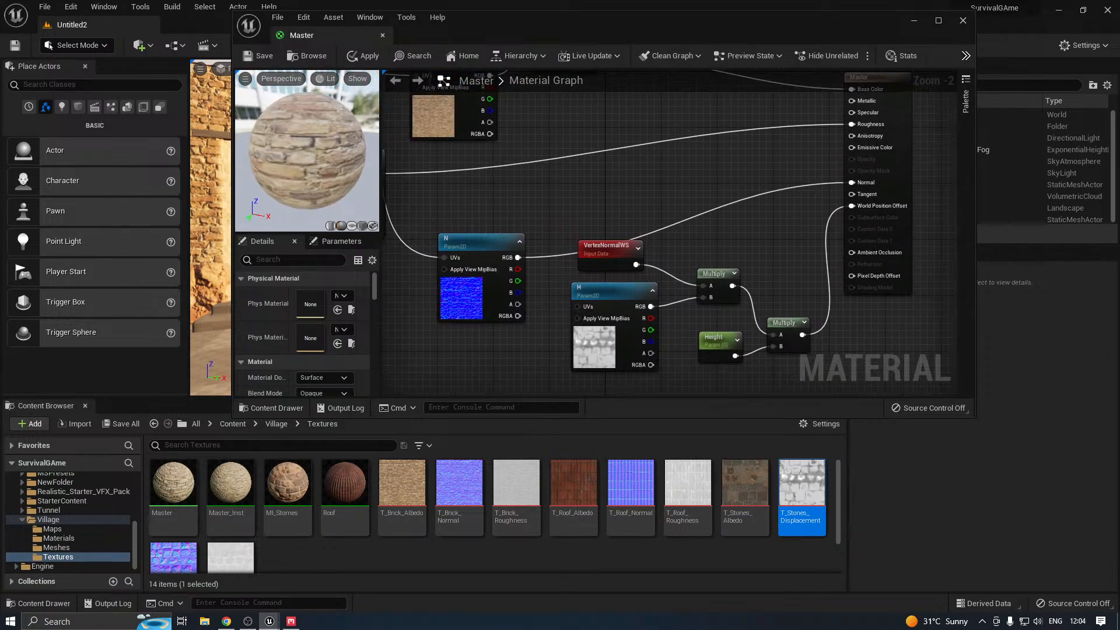
pyautogui.moveTo(309, 151); pyautogui.dragTo(334, 151)
pyautogui.scroll(-3, 309, 150)
# Add a StaticSwitchParameter node between the second Multiply and the material output, and name it HeightMap?
pyautogui.moveTo(849, 271); pyautogui.dragTo(671, 206, button='right')
pyautogui.moveTo(723, 178); pyautogui.dragTo(828, 179, button='right')
pyautogui.rightClick(624, 161)
pyautogui.write('stat')
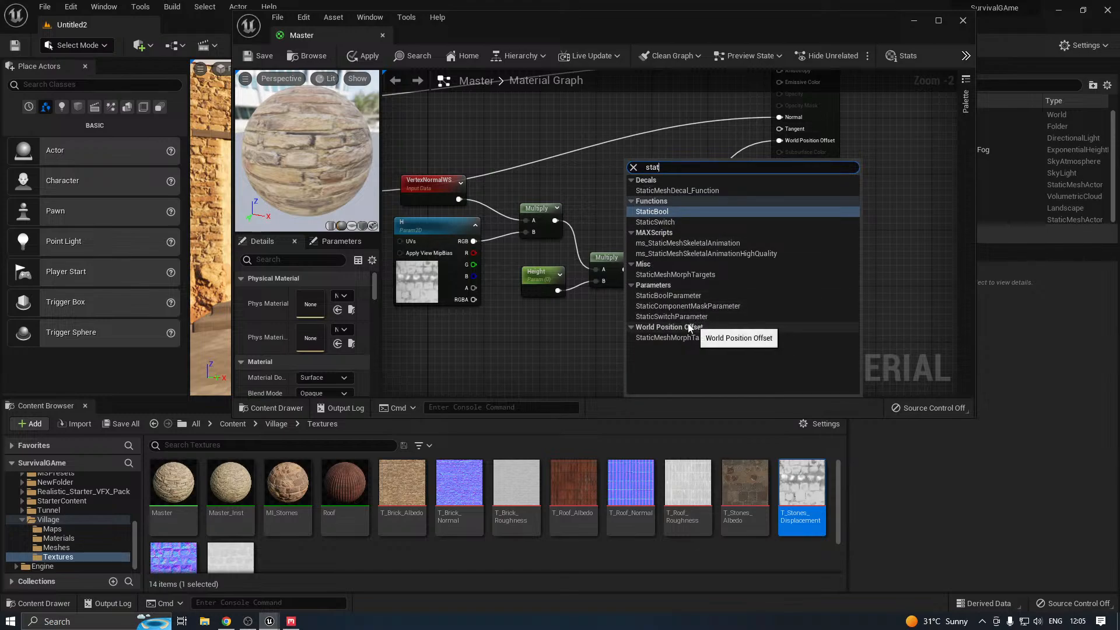
pyautogui.press('Escape')
pyautogui.scroll(2, 661, 210)
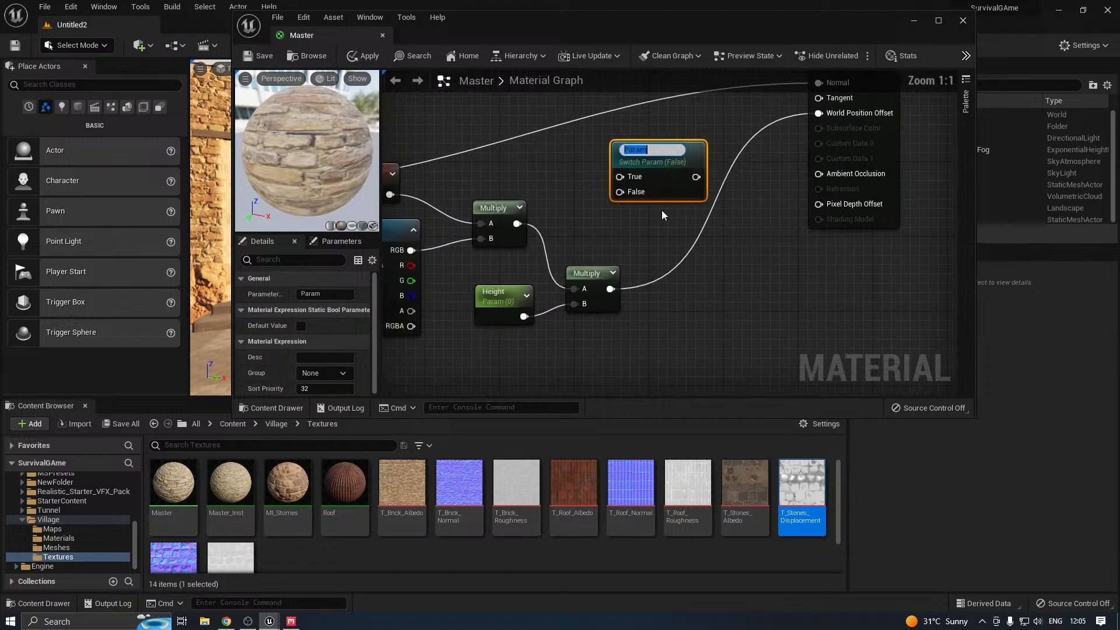
pyautogui.moveTo(648, 150); pyautogui.dragTo(612, 152)
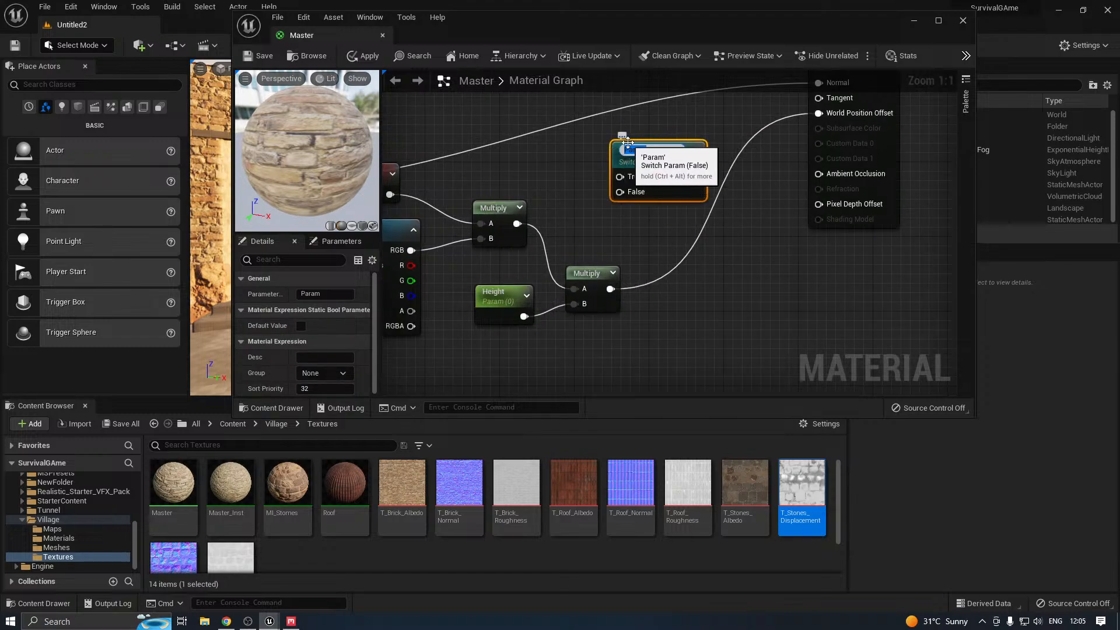
pyautogui.write('Height')
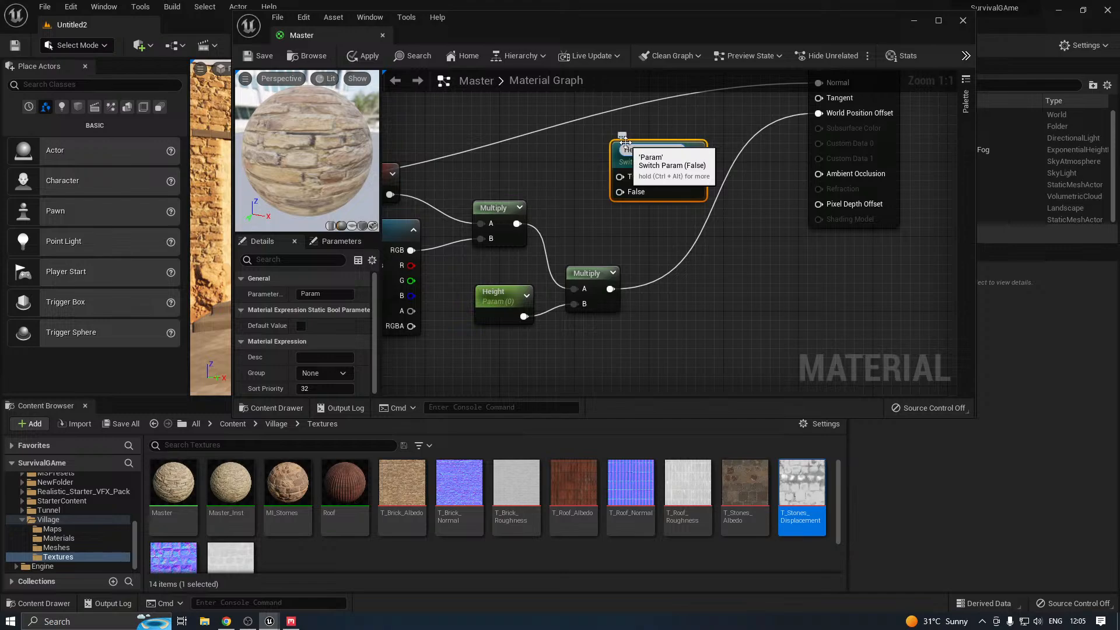
pyautogui.write('M')
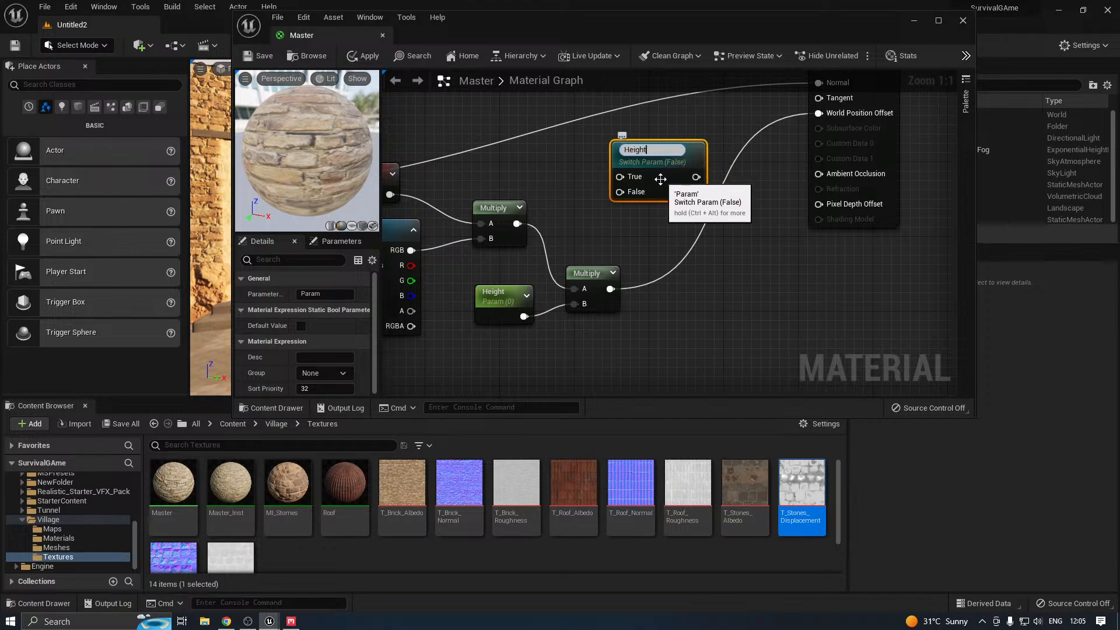
pyautogui.write('ap')
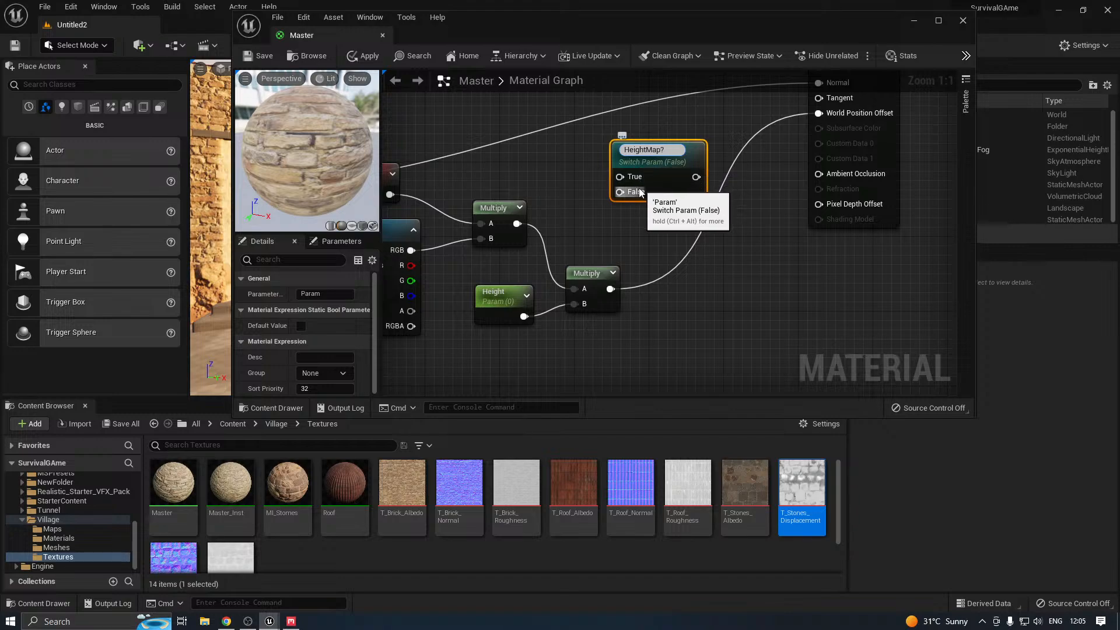
# Connect the second Multiply's output to the True input of HeightMap? and a new Constant of 0 to its False input
pyautogui.moveTo(608, 292); pyautogui.dragTo(621, 176)
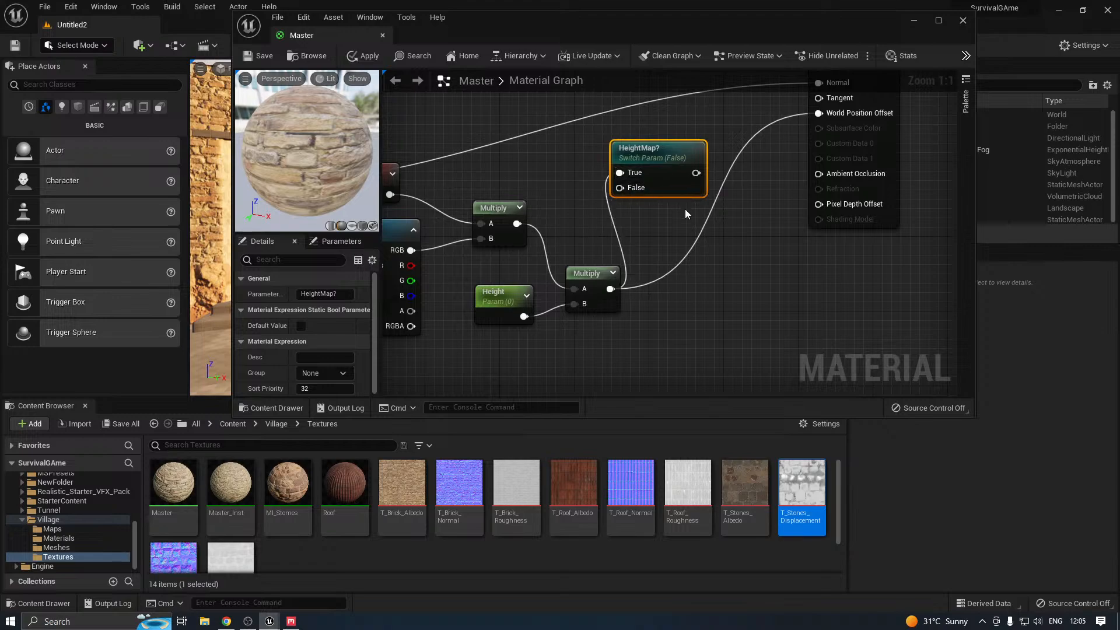
pyautogui.moveTo(685, 208); pyautogui.dragTo(653, 285, button='right')
pyautogui.moveTo(628, 236); pyautogui.dragTo(664, 229)
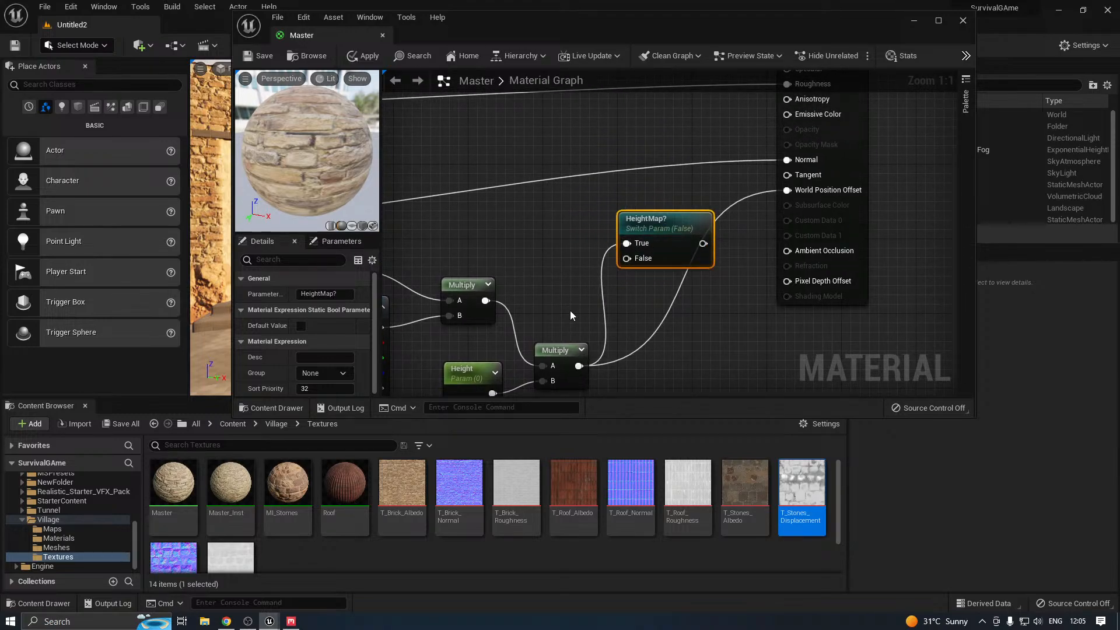
pyautogui.click(541, 242)
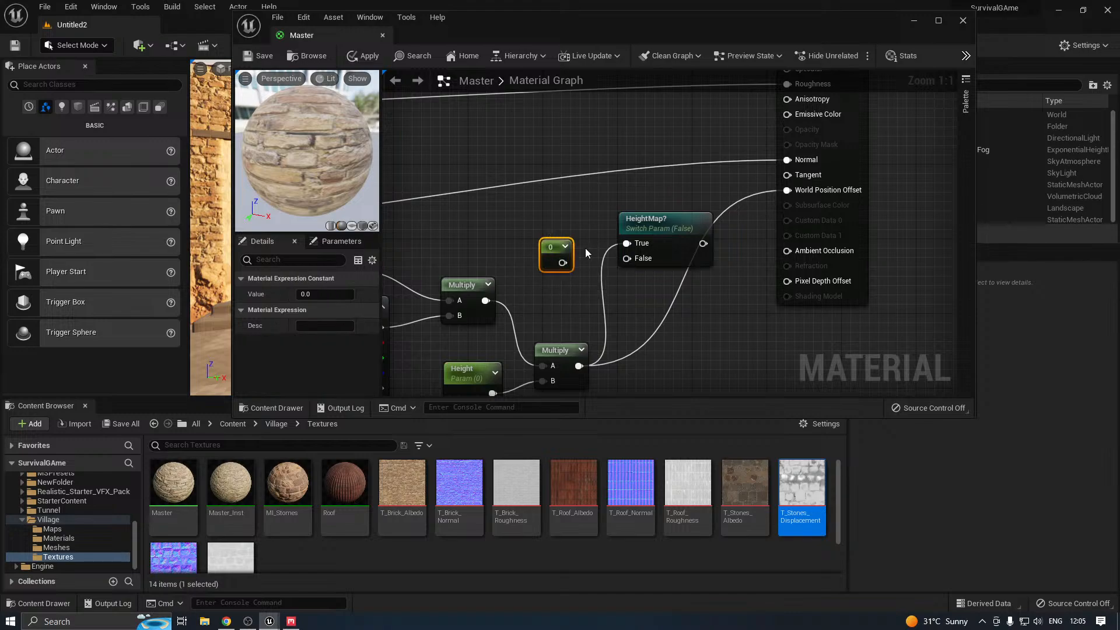
pyautogui.moveTo(561, 263); pyautogui.dragTo(631, 261)
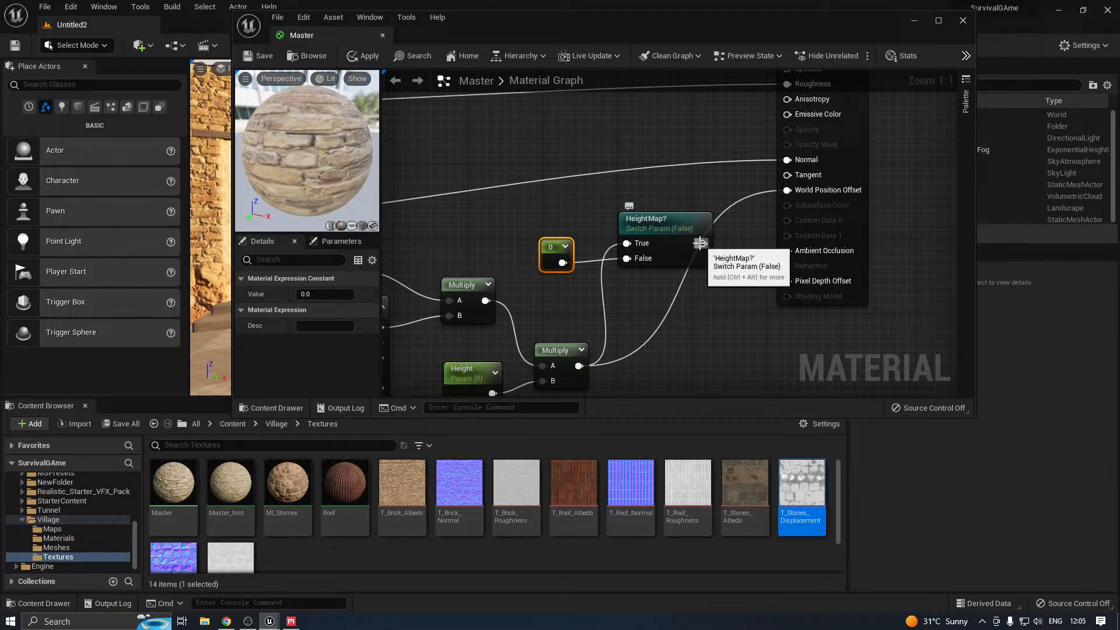
# Connect the HeightMap? switch output to World Position Offset and apply the material changes
pyautogui.moveTo(704, 244); pyautogui.dragTo(782, 194)
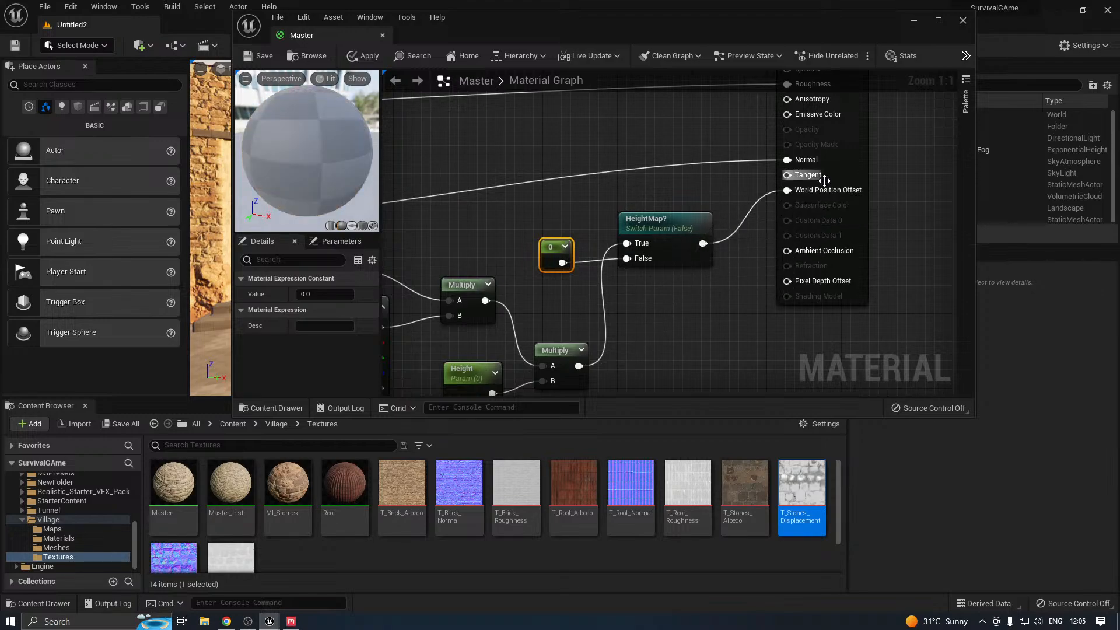
pyautogui.moveTo(659, 223); pyautogui.dragTo(664, 222)
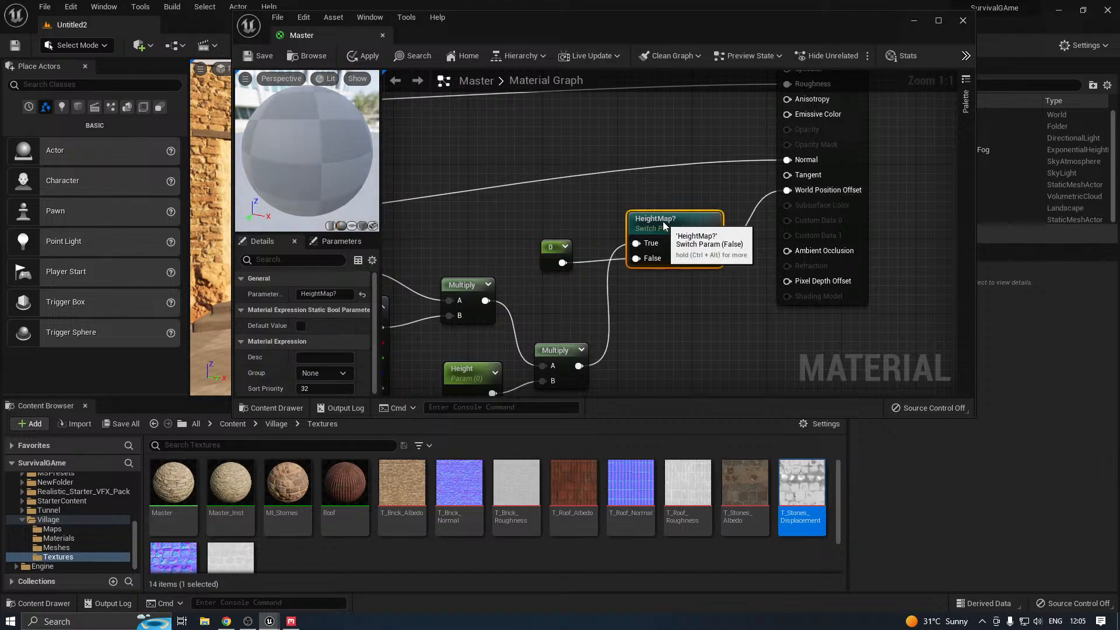
pyautogui.moveTo(584, 251); pyautogui.dragTo(620, 224, button='right')
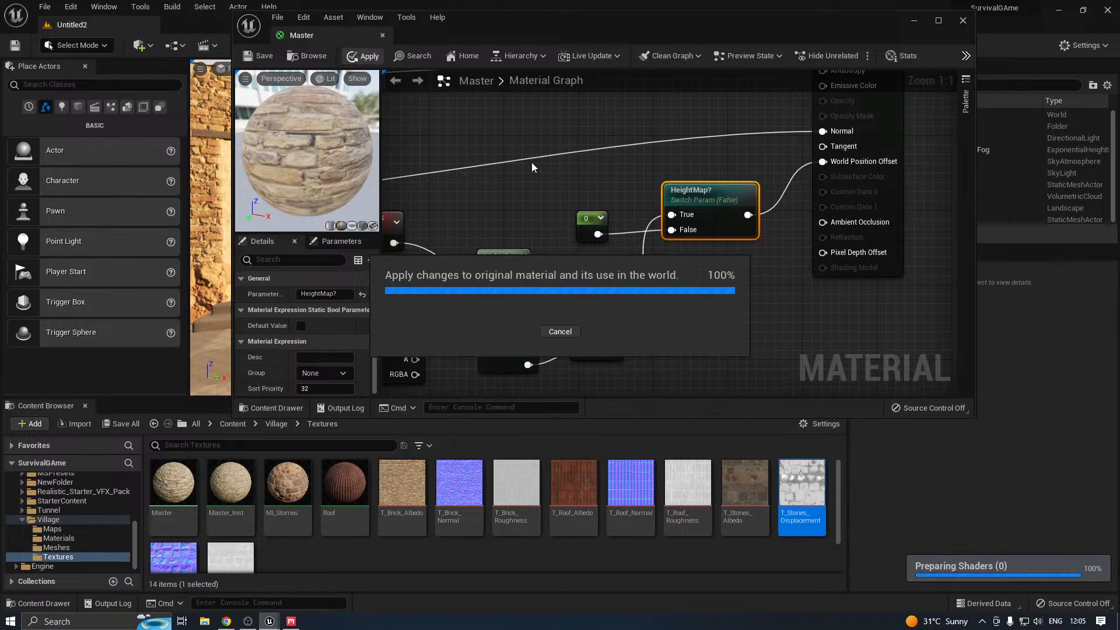
# Reposition the H texture and texture-coordinate nodes, and connect the tiling Multiply's output to H's UVs input
pyautogui.moveTo(563, 200); pyautogui.dragTo(701, 205, button='right')
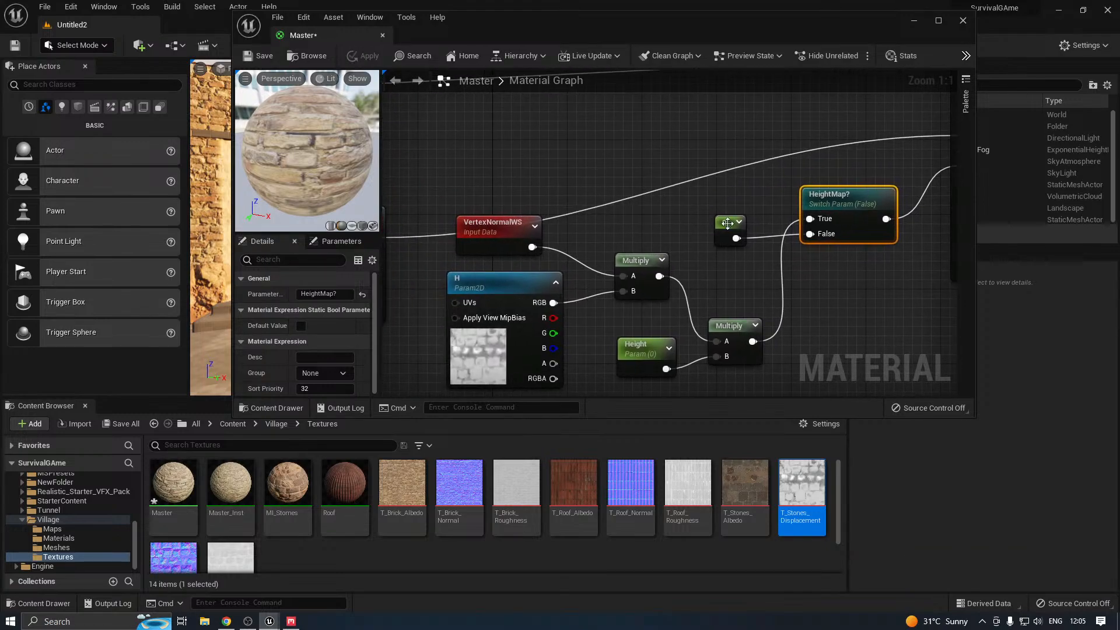
pyautogui.scroll(-5, 738, 241)
pyautogui.click(618, 297)
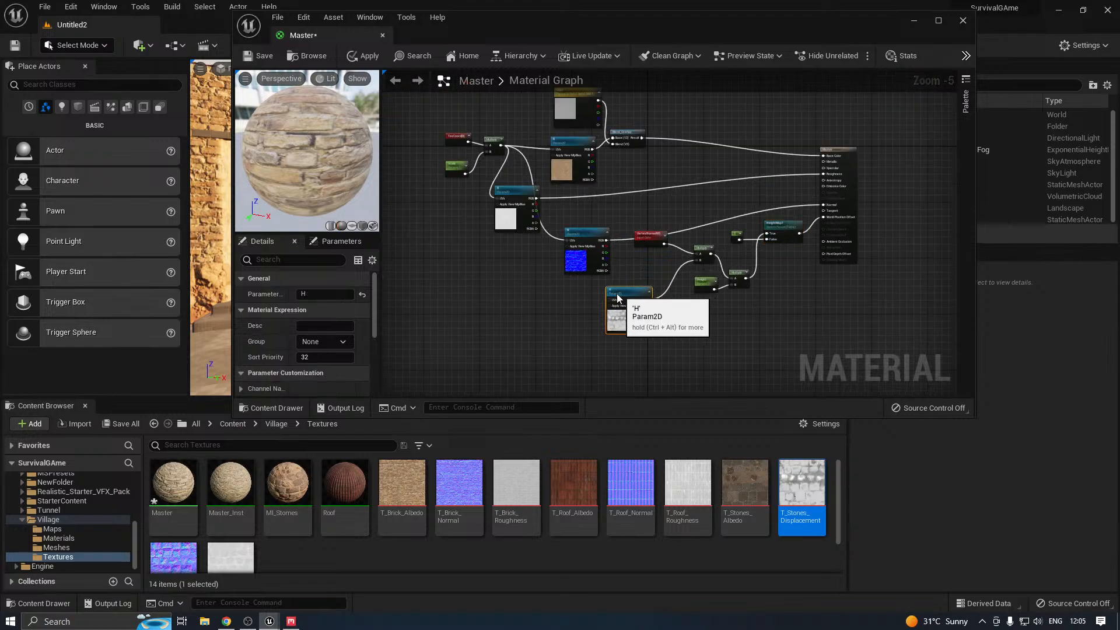
pyautogui.moveTo(618, 298); pyautogui.dragTo(600, 297)
pyautogui.moveTo(453, 121); pyautogui.dragTo(593, 299)
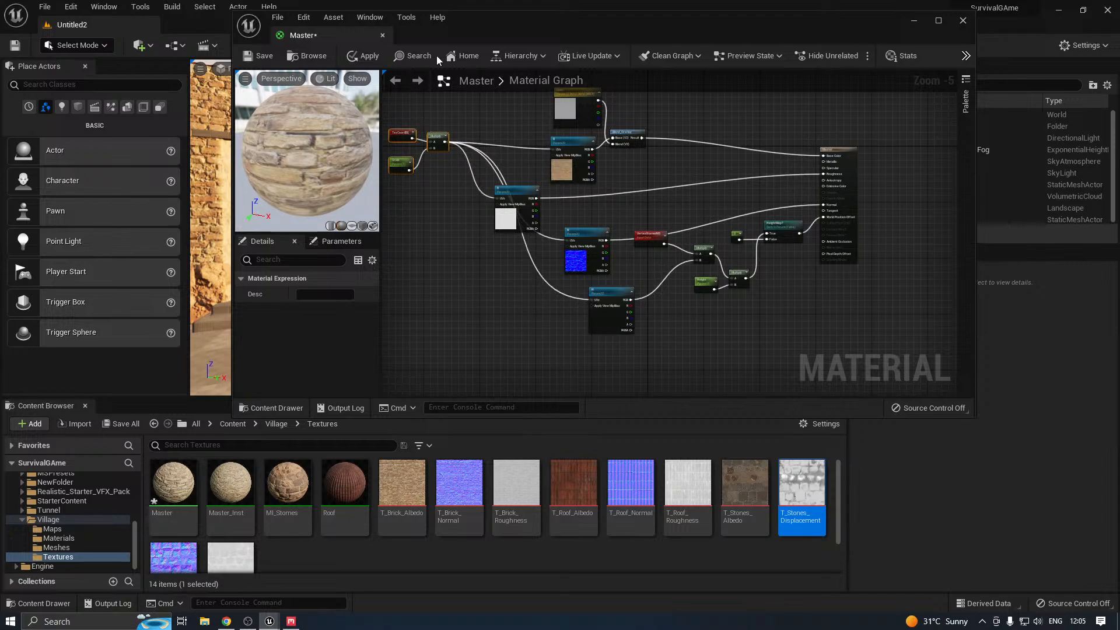
# Apply the changes to the Master material, close its editor and save the asset
pyautogui.click(353, 59)
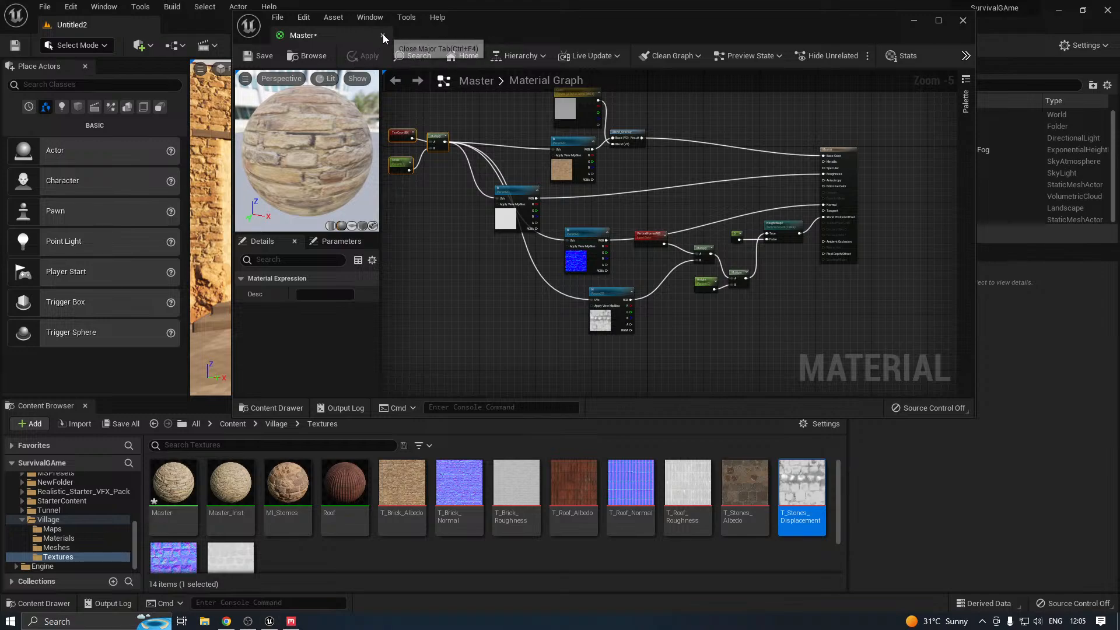
pyautogui.click(382, 35)
pyautogui.click(680, 444)
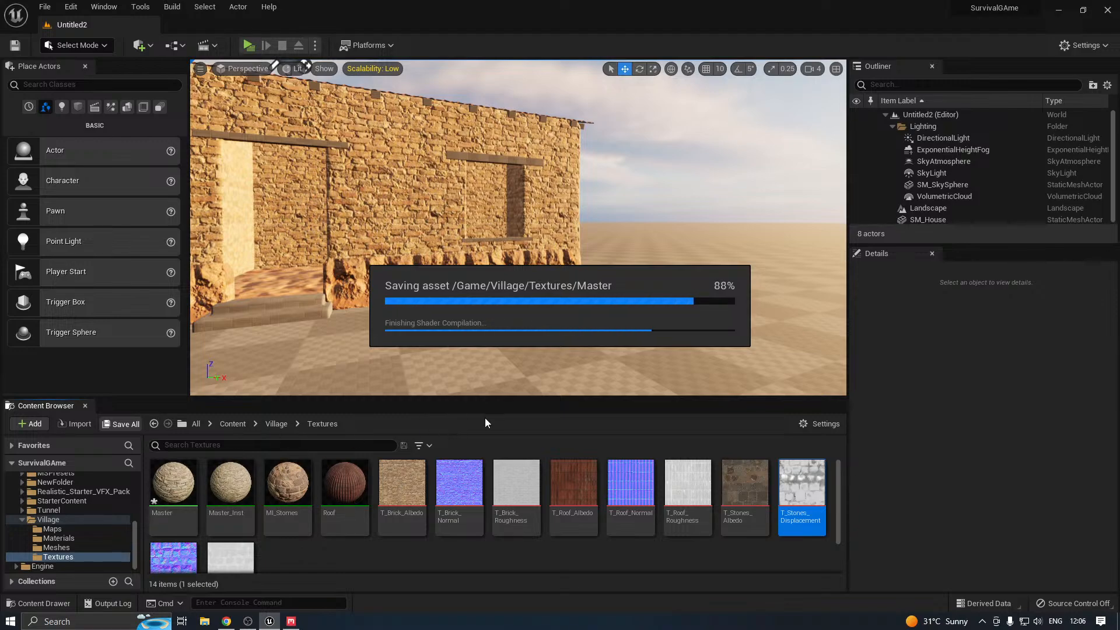
# Open the Master_Inst material instance and narrow its window to reveal the house in the level viewport
pyautogui.doubleClick(219, 491)
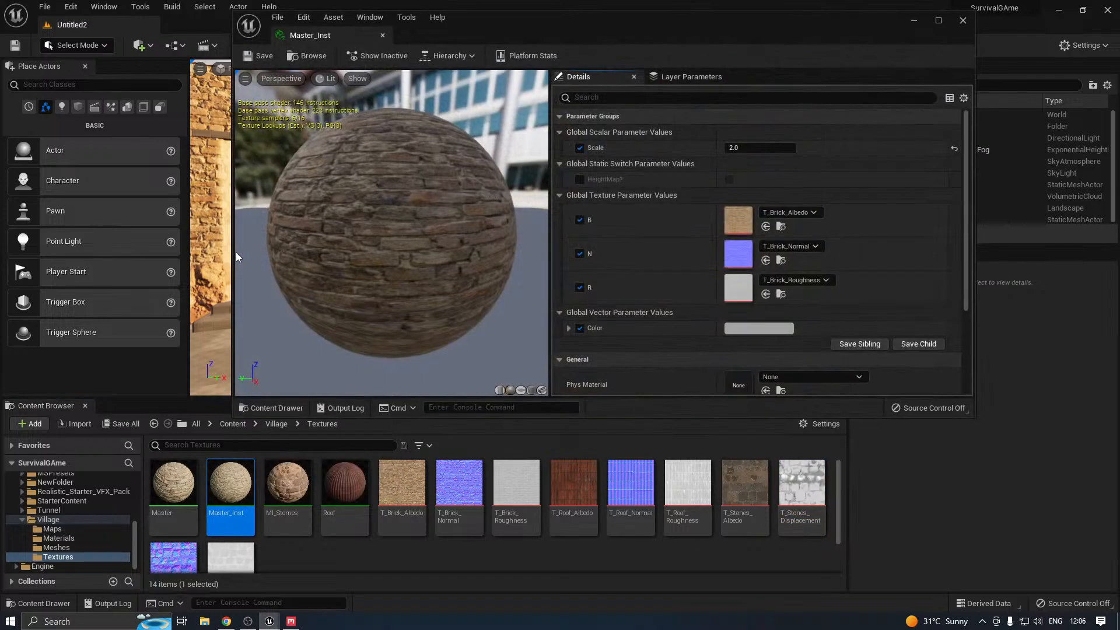
pyautogui.moveTo(232, 250); pyautogui.dragTo(487, 251)
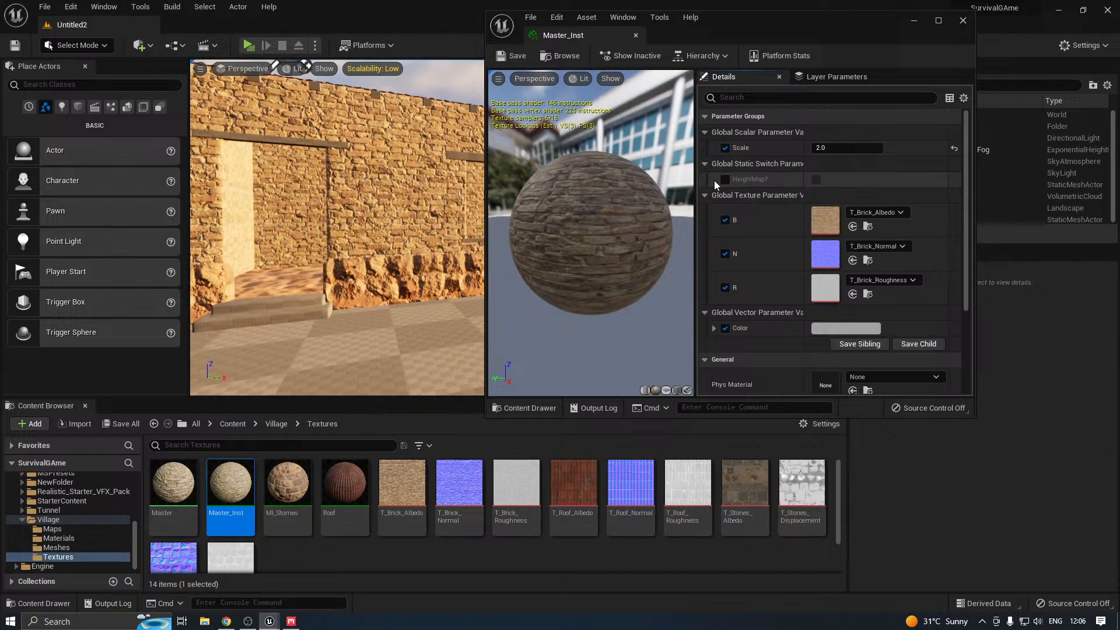
# Try the HeightMap? switch on Master_Inst, and remove its override again
pyautogui.click(724, 180)
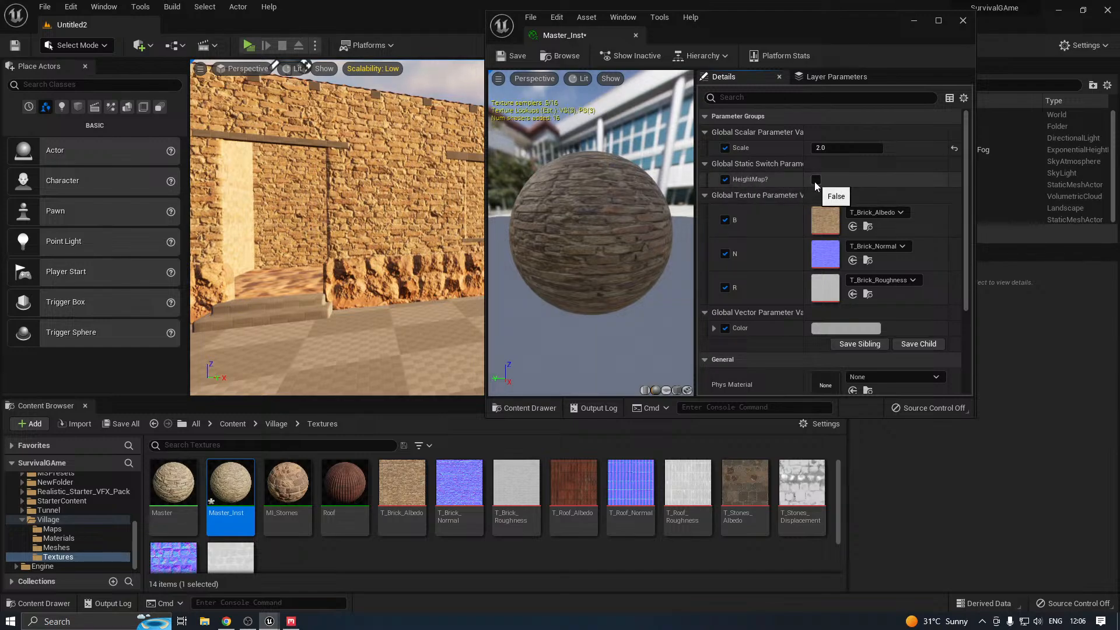
pyautogui.click(816, 180)
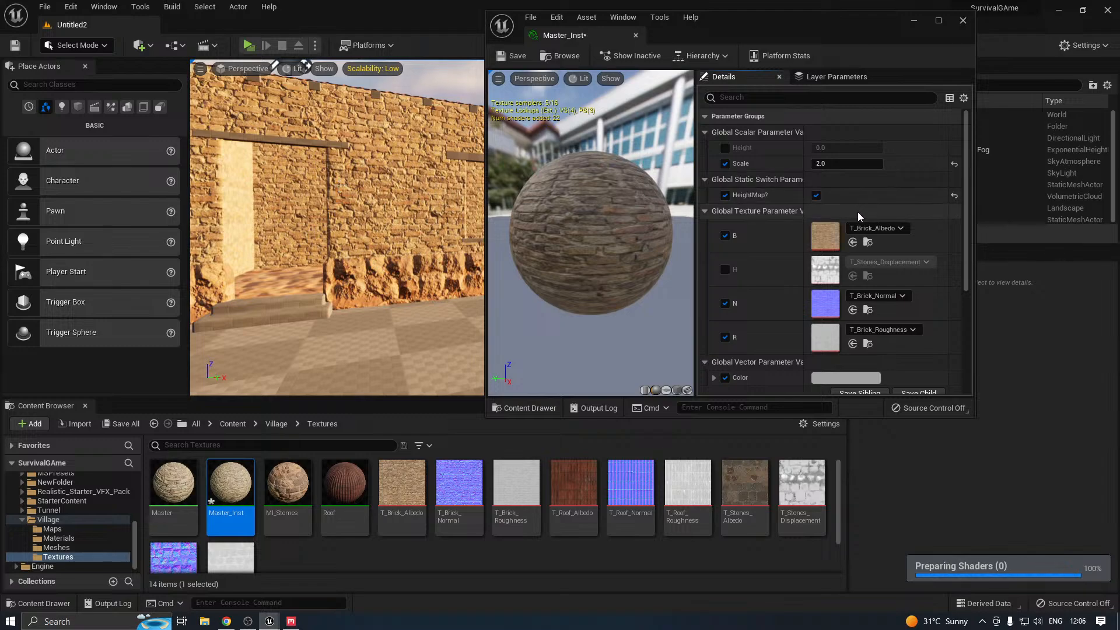
pyautogui.click(816, 195)
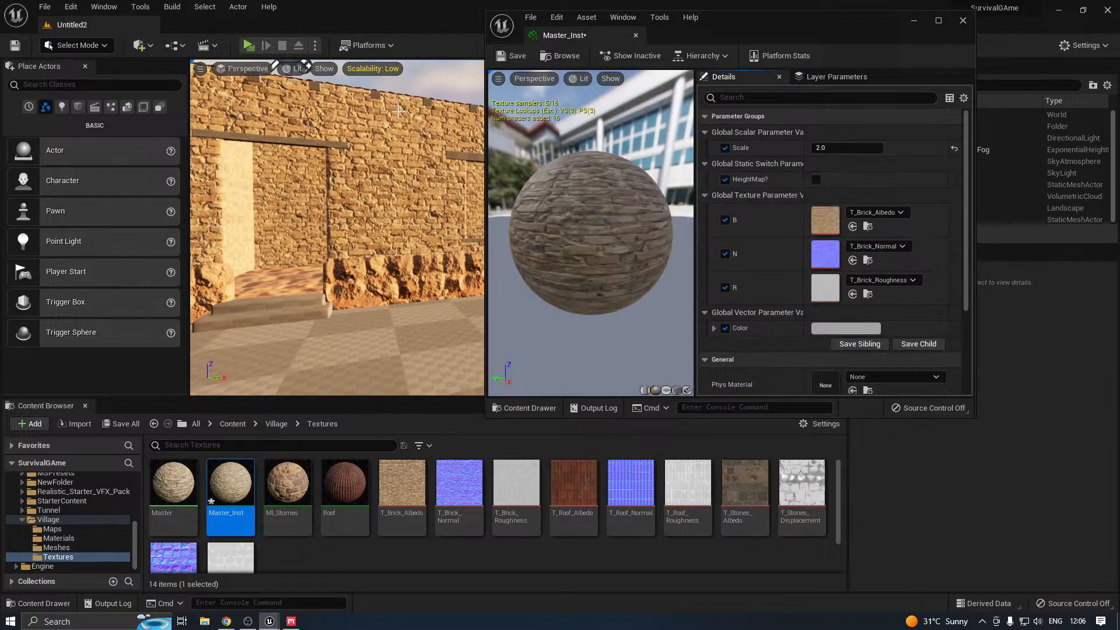
pyautogui.click(725, 179)
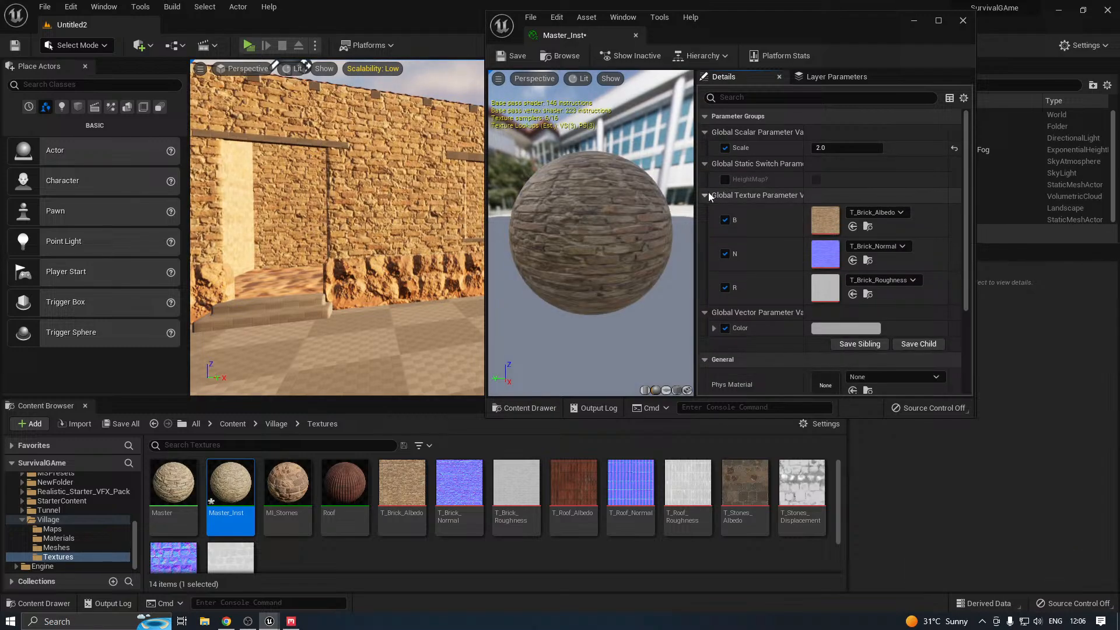
# Close the Master_Inst editor and save the Master_Inst asset
pyautogui.click(963, 21)
pyautogui.click(120, 424)
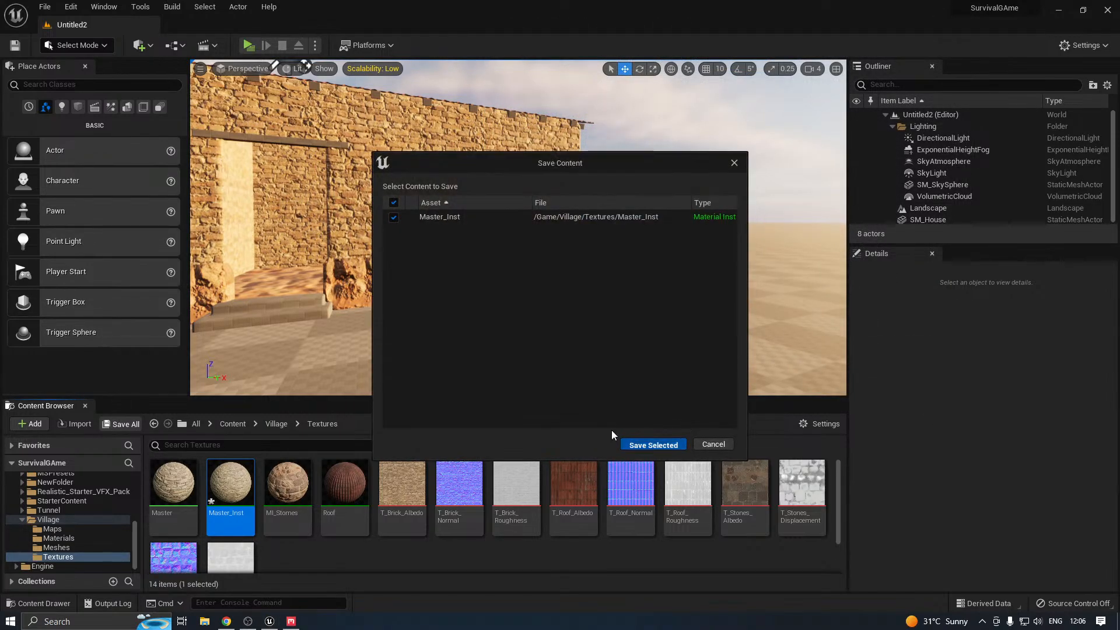
pyautogui.click(650, 442)
# Open the MI_Stomes material instance, switch on HeightMap?, and enable the overrides for Height and the H texture
pyautogui.doubleClick(289, 496)
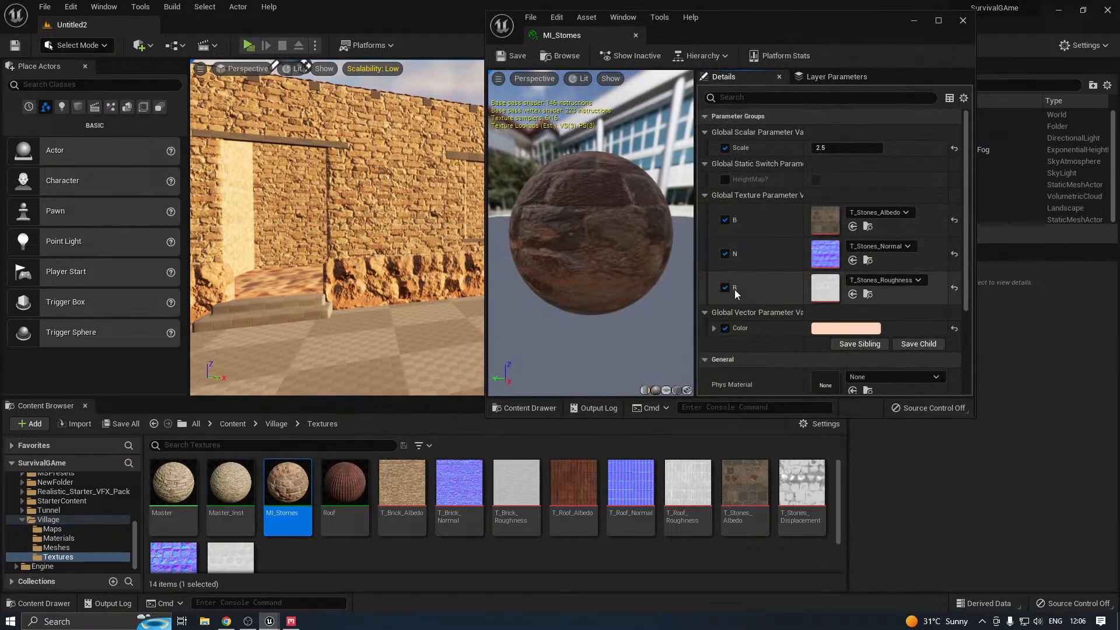
pyautogui.click(725, 179)
pyautogui.click(815, 179)
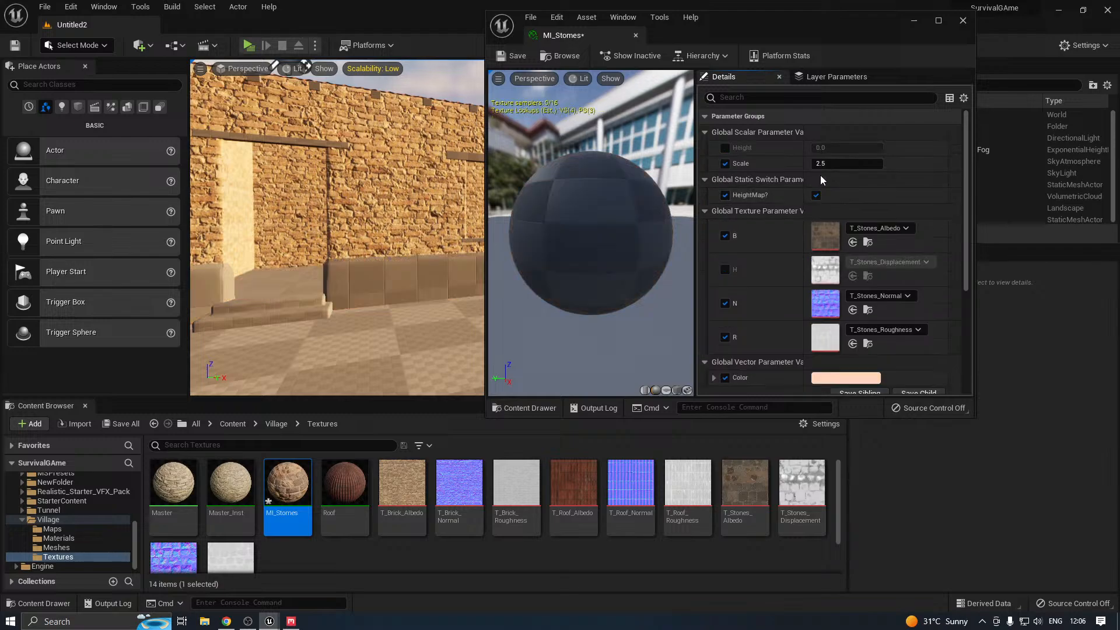
pyautogui.click(725, 147)
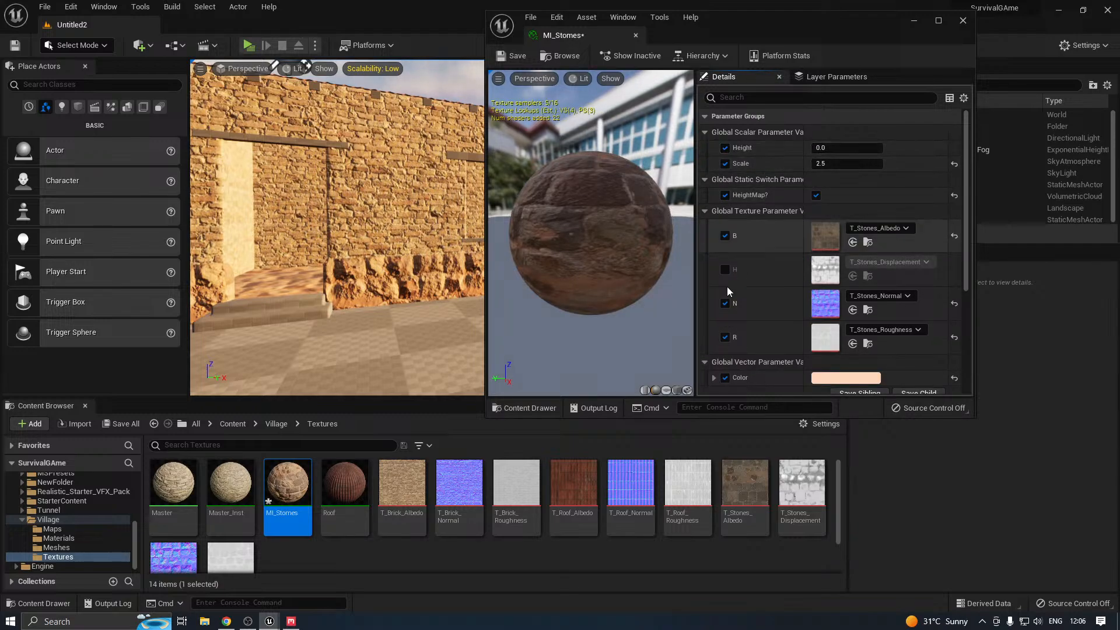
pyautogui.click(725, 269)
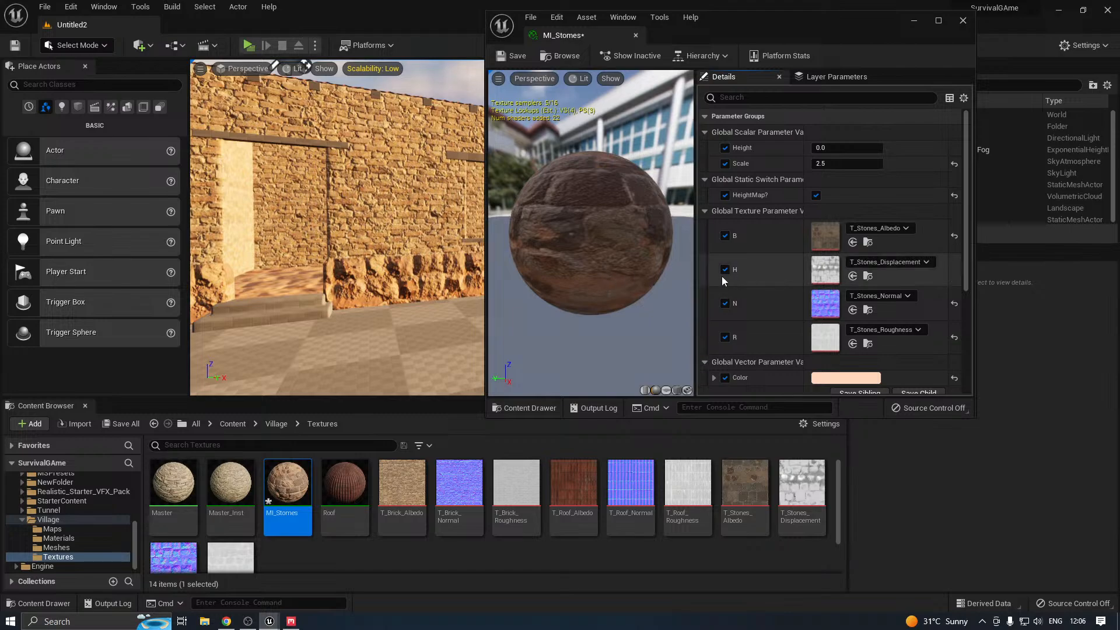
# Try a Height of 12 on the MI_Stomes preview sphere, and reset Height to its default
pyautogui.click(823, 147)
pyautogui.write('12')
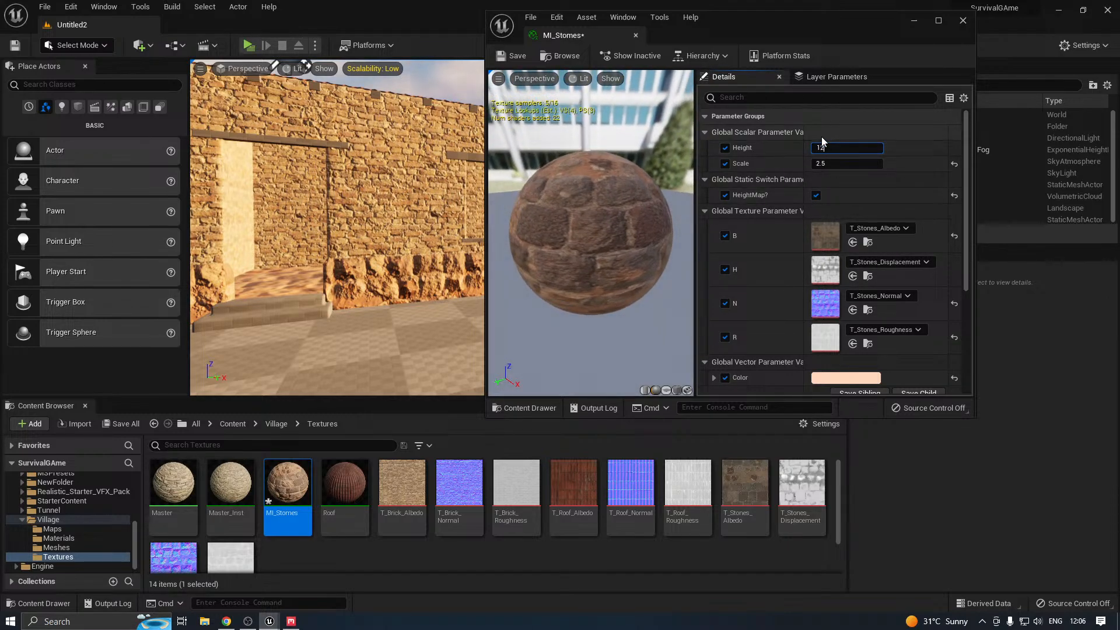
pyautogui.press('Return')
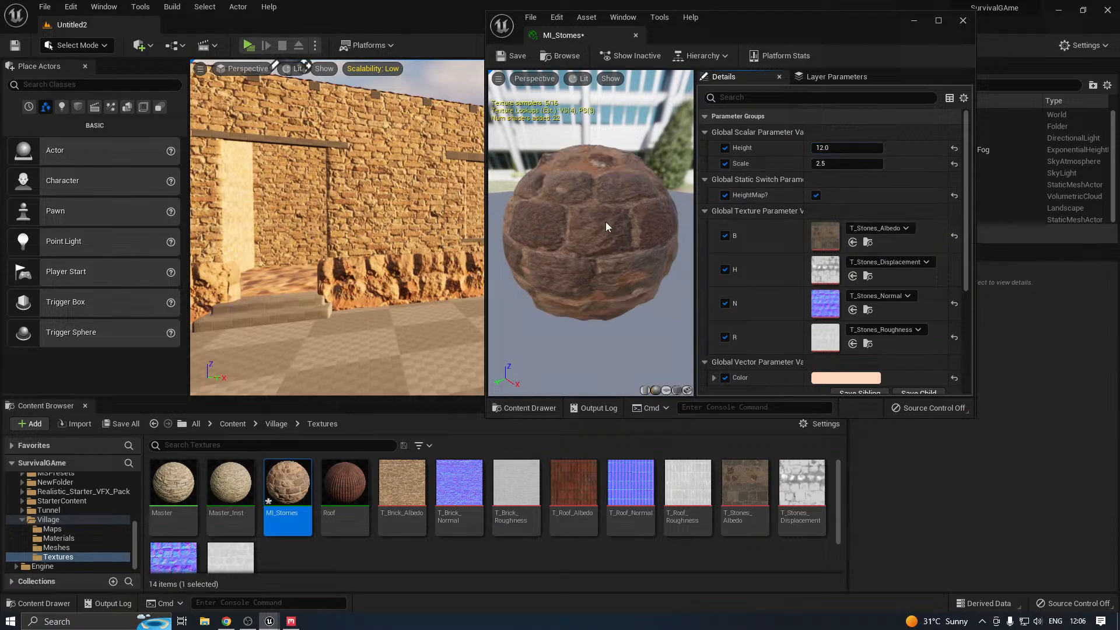
pyautogui.scroll(4, 605, 223)
pyautogui.moveTo(604, 227); pyautogui.dragTo(665, 228)
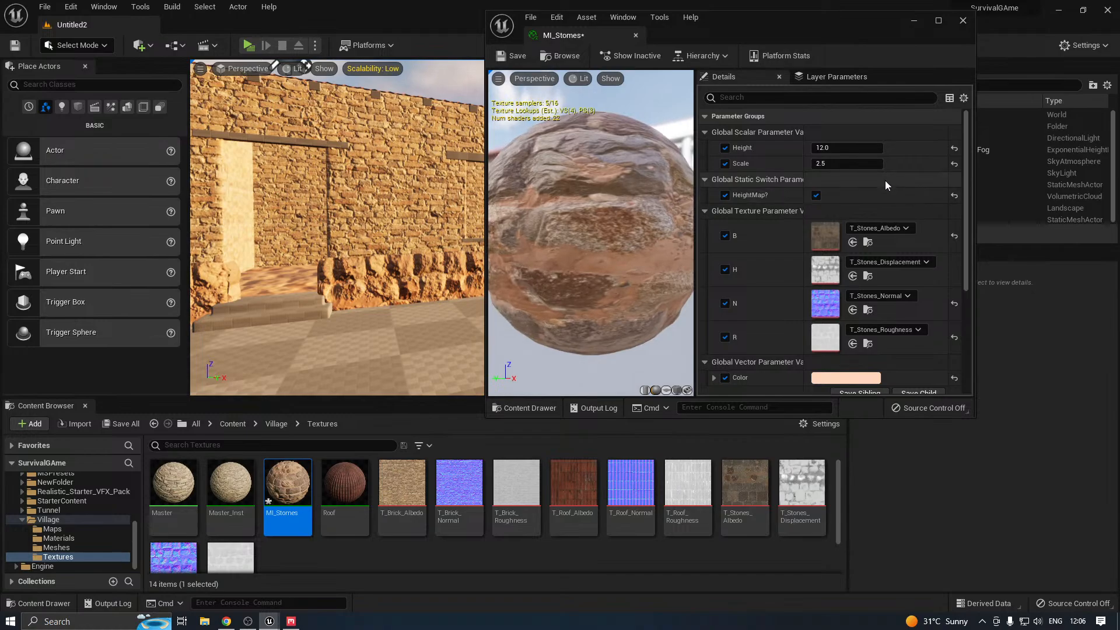
pyautogui.click(954, 149)
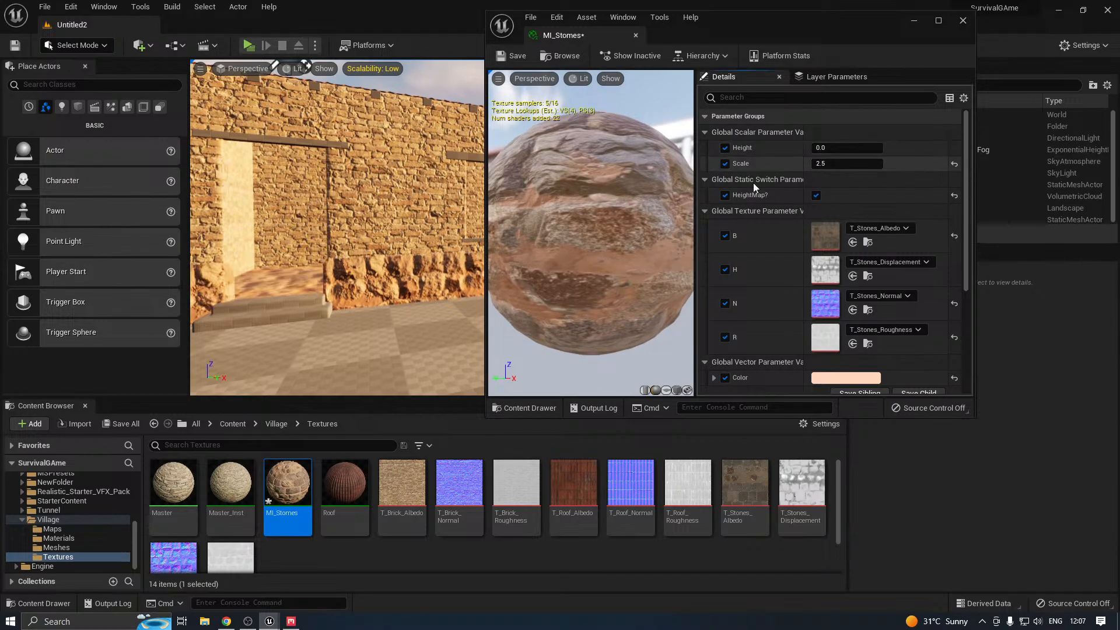
pyautogui.scroll(-1, 607, 214)
pyautogui.moveTo(607, 215); pyautogui.dragTo(645, 224)
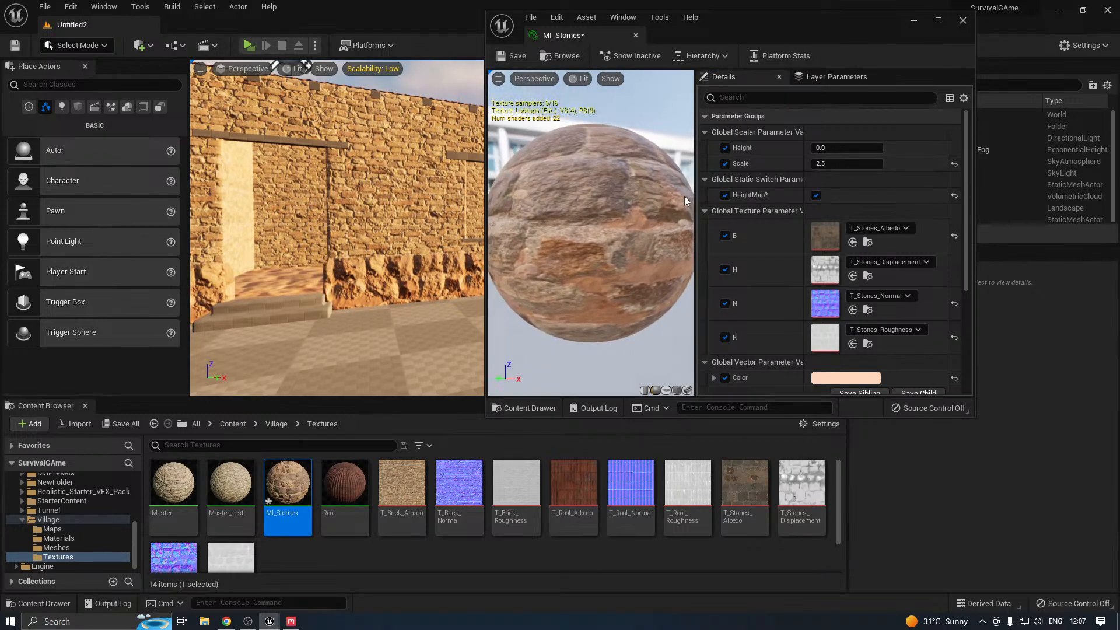
# Set MI_Stomes' Height parameter to 22 and examine the displacement on the preview sphere
pyautogui.write('22')
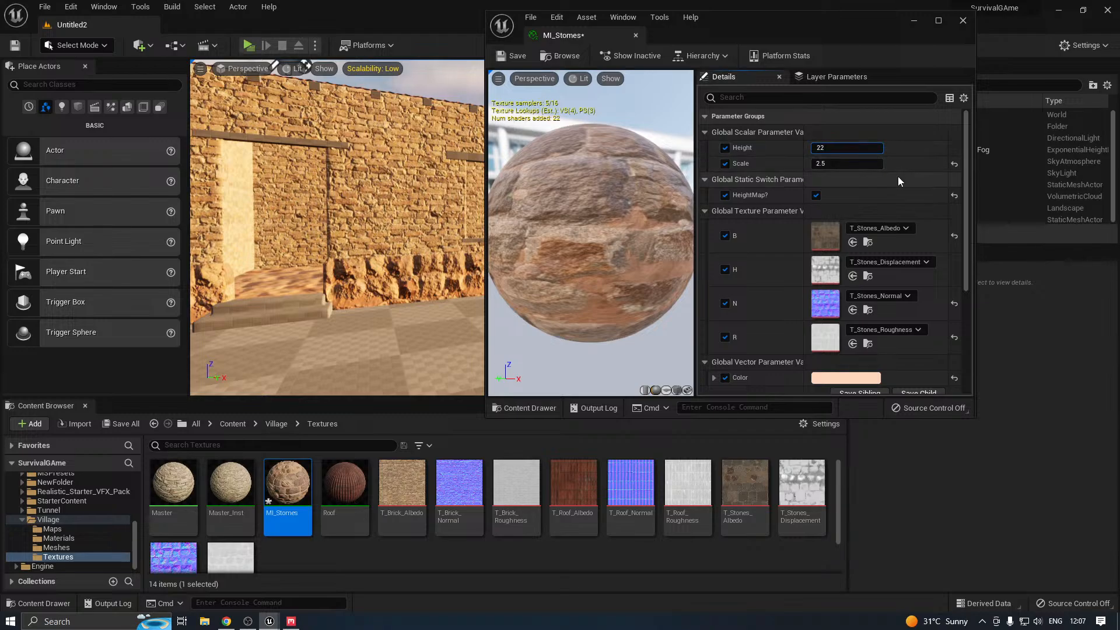
pyautogui.press('Return')
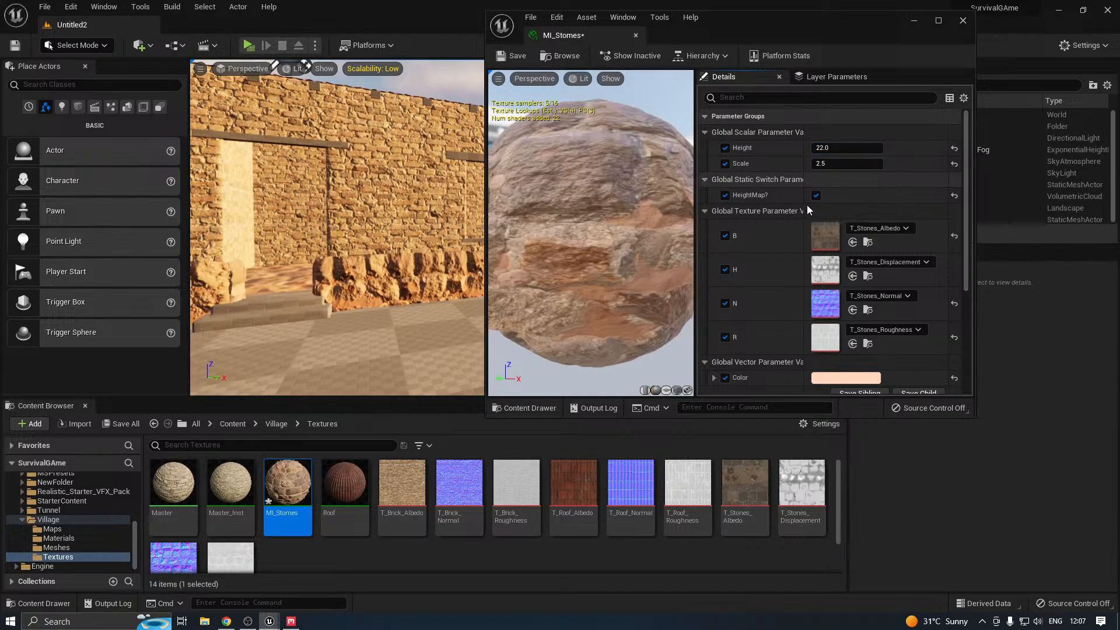
pyautogui.moveTo(564, 255); pyautogui.dragTo(617, 262)
pyautogui.scroll(3, 591, 249)
pyautogui.scroll(3, 585, 251)
pyautogui.scroll(-5, 606, 251)
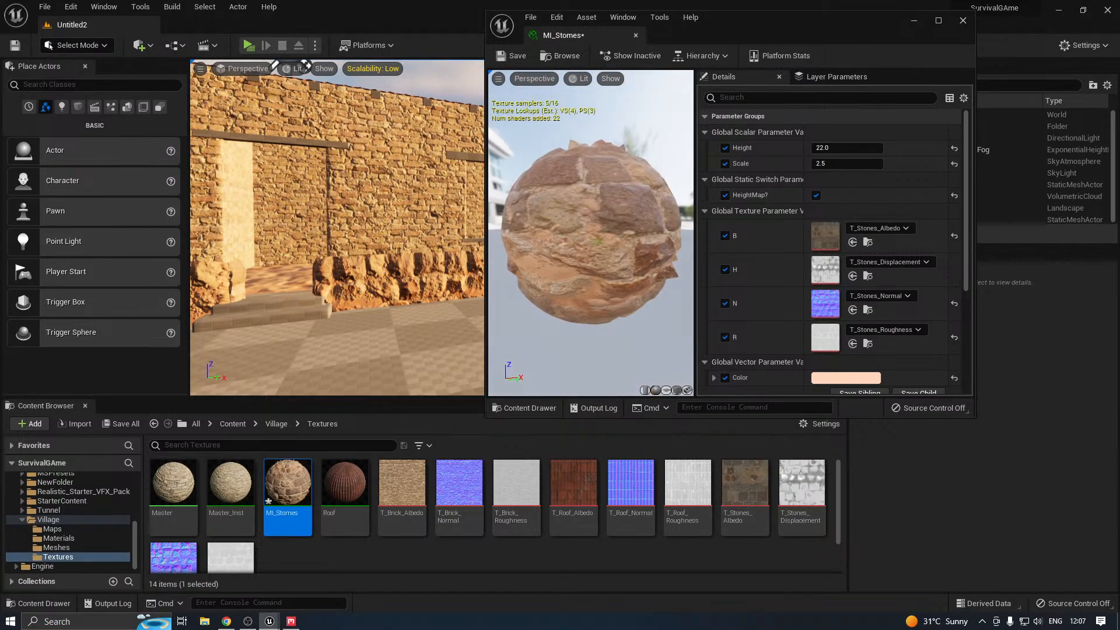
pyautogui.scroll(3, 600, 254)
pyautogui.scroll(-3, 560, 176)
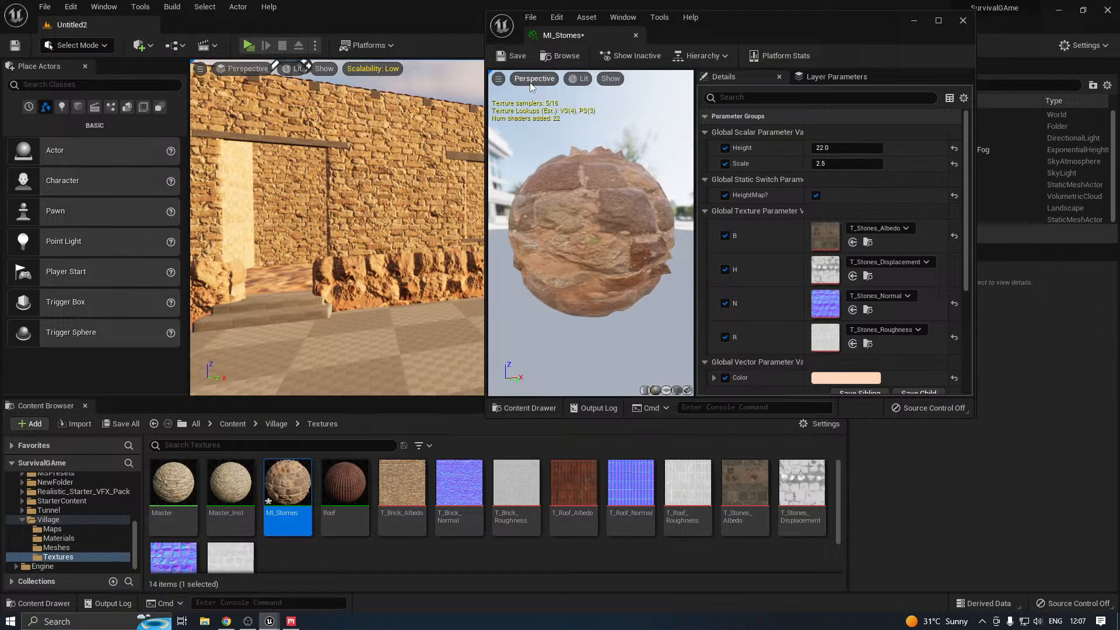
# Examine the displaced stones on the plane and cylinder preview meshes, and return the preview to the sphere
pyautogui.click(666, 391)
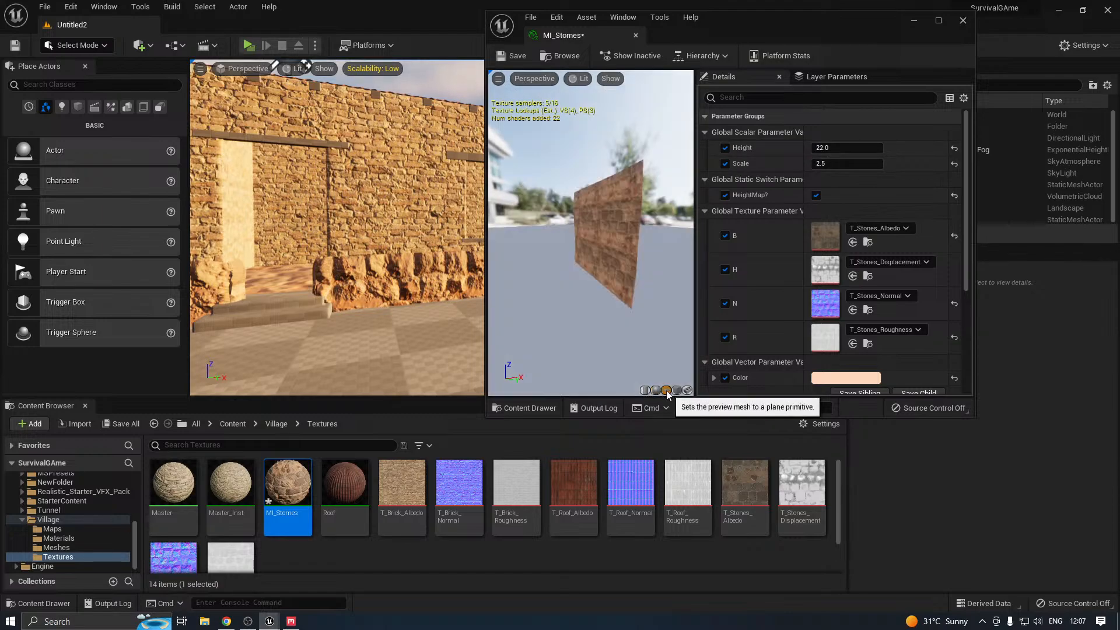
pyautogui.moveTo(590, 275); pyautogui.dragTo(603, 242)
pyautogui.click(646, 390)
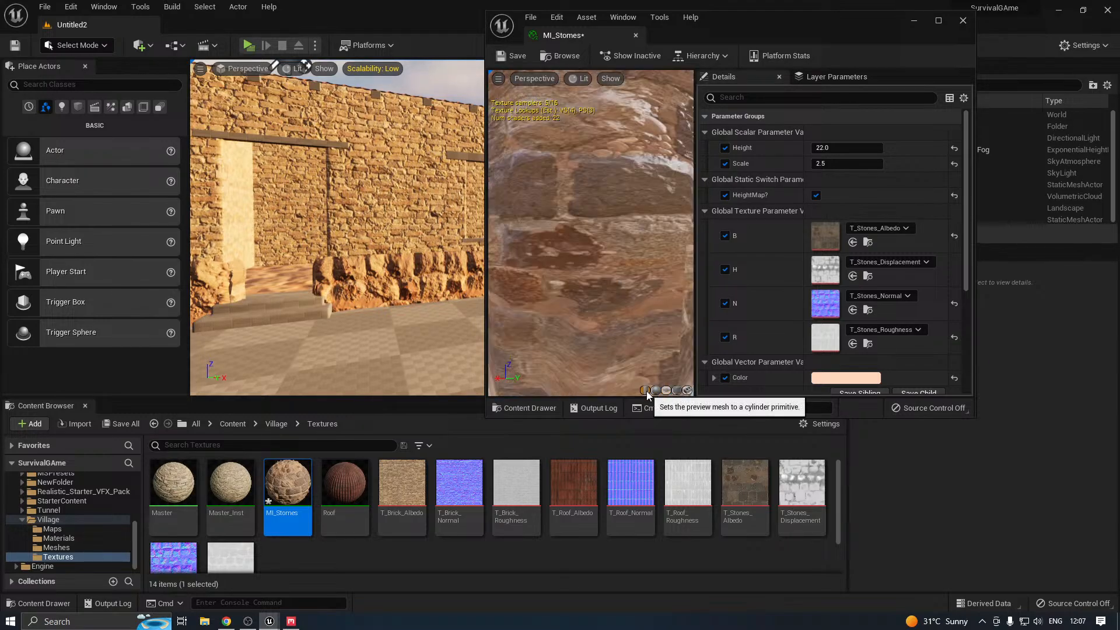
pyautogui.moveTo(590, 239); pyautogui.dragTo(621, 236)
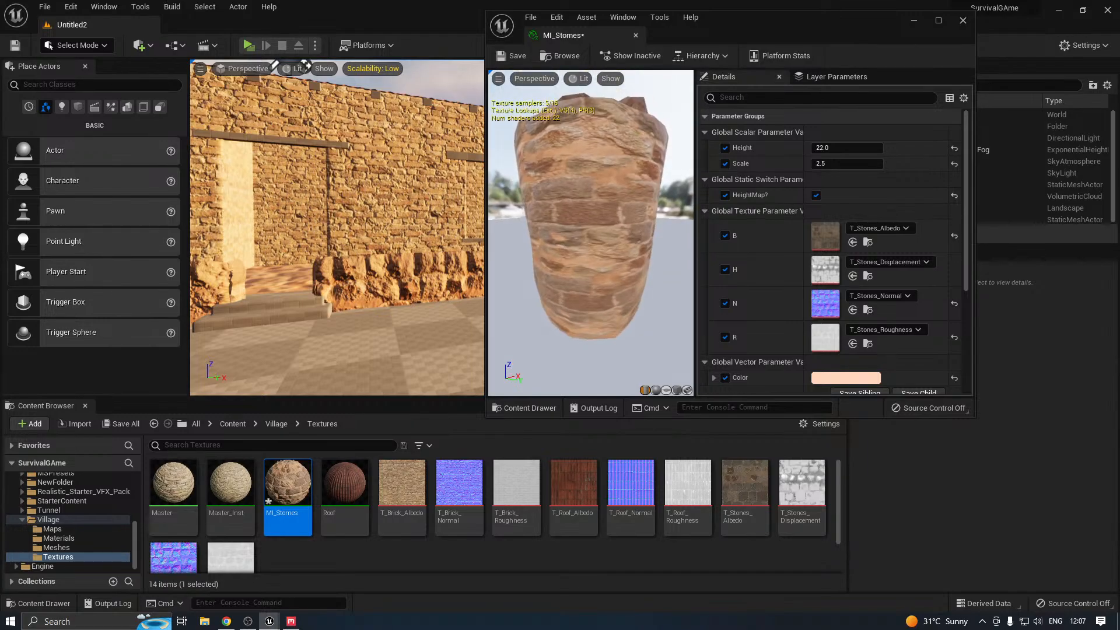
pyautogui.click(666, 390)
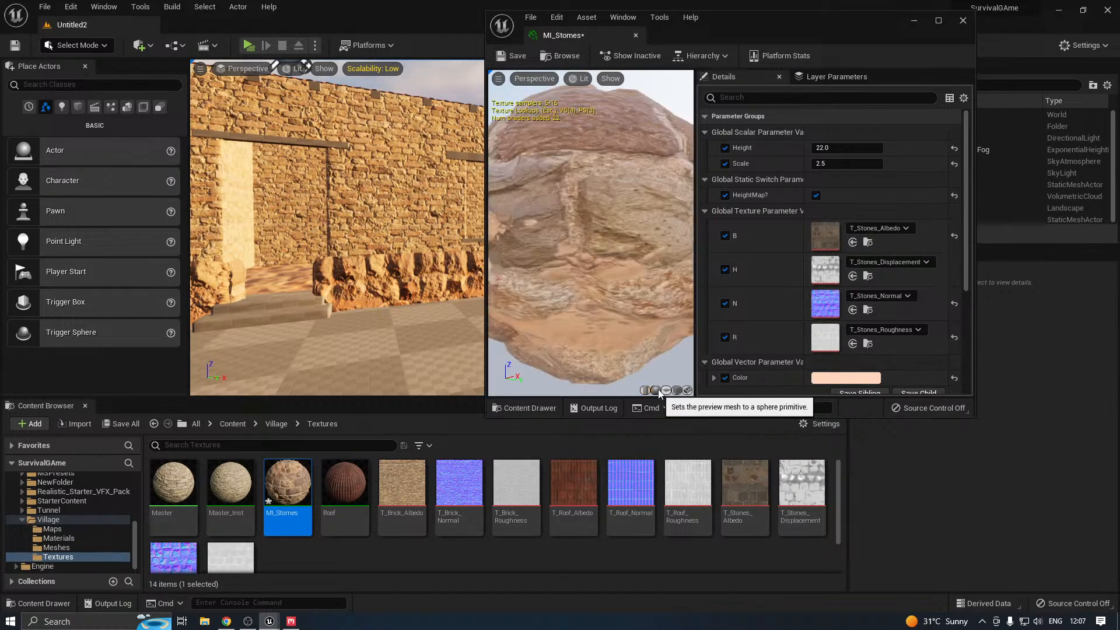
# Set MI_Stomes' Height parameter to 12 and examine the stone base of the house up close in the level
pyautogui.click(838, 148)
pyautogui.write('12')
pyautogui.press('Return')
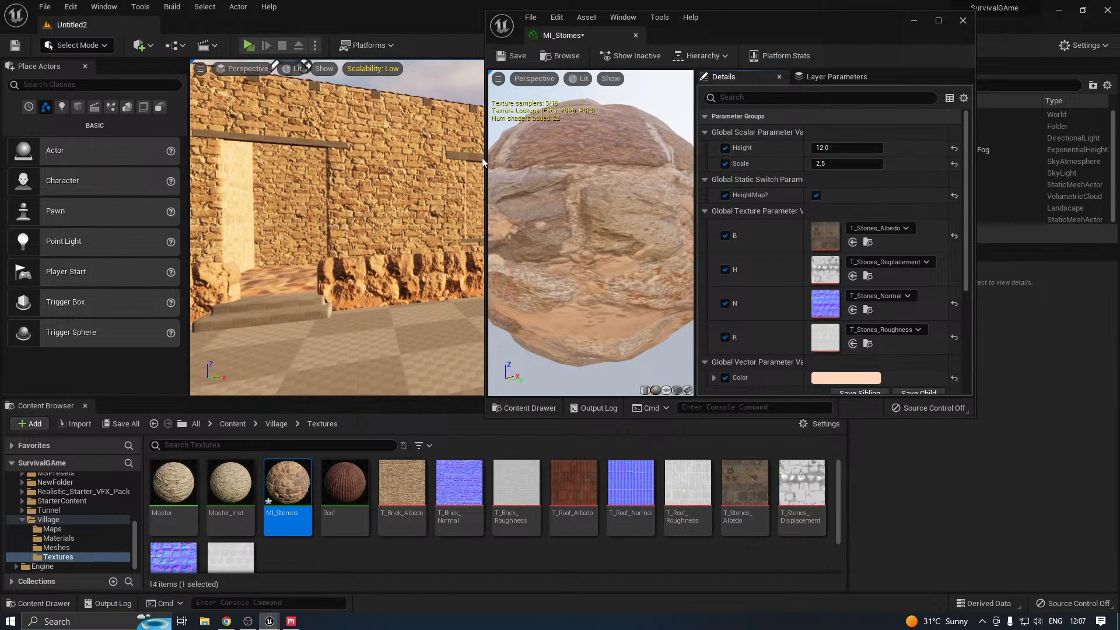
pyautogui.moveTo(371, 231); pyautogui.dragTo(402, 239, button='right')
pyautogui.press('w')
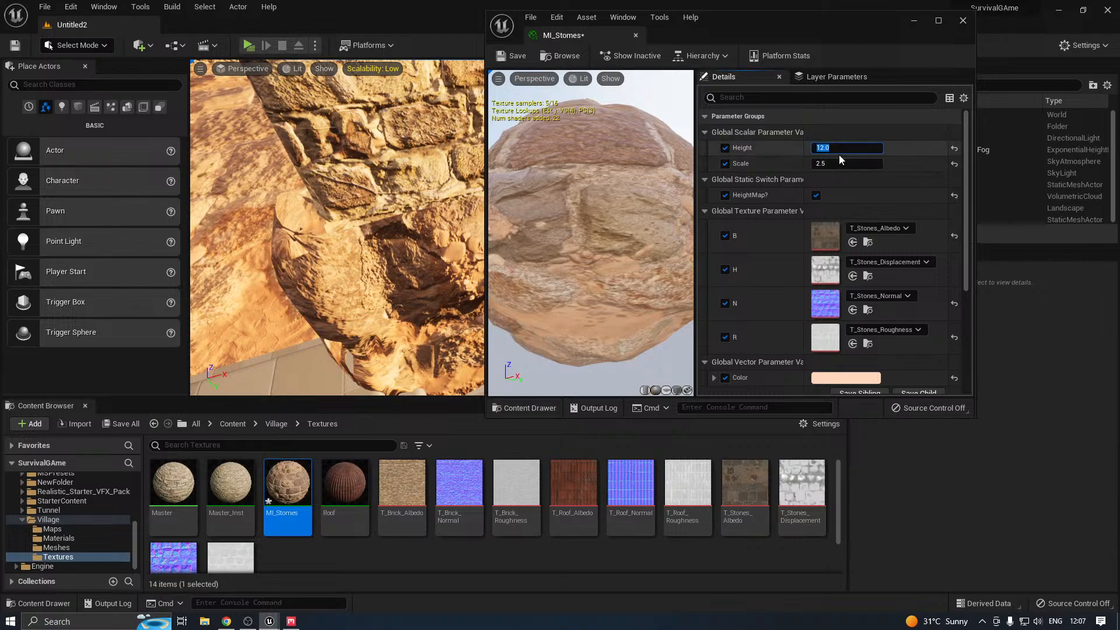
# Lower MI_Stomes' Height parameter to 2 and reduce it further to 1
pyautogui.write('2')
pyautogui.press('Return')
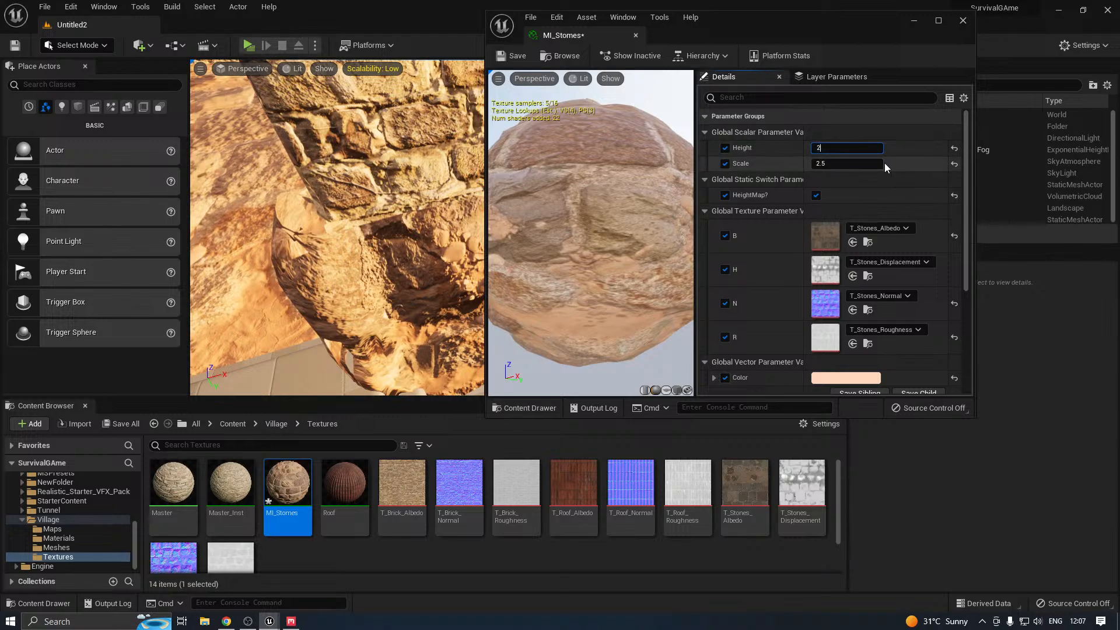
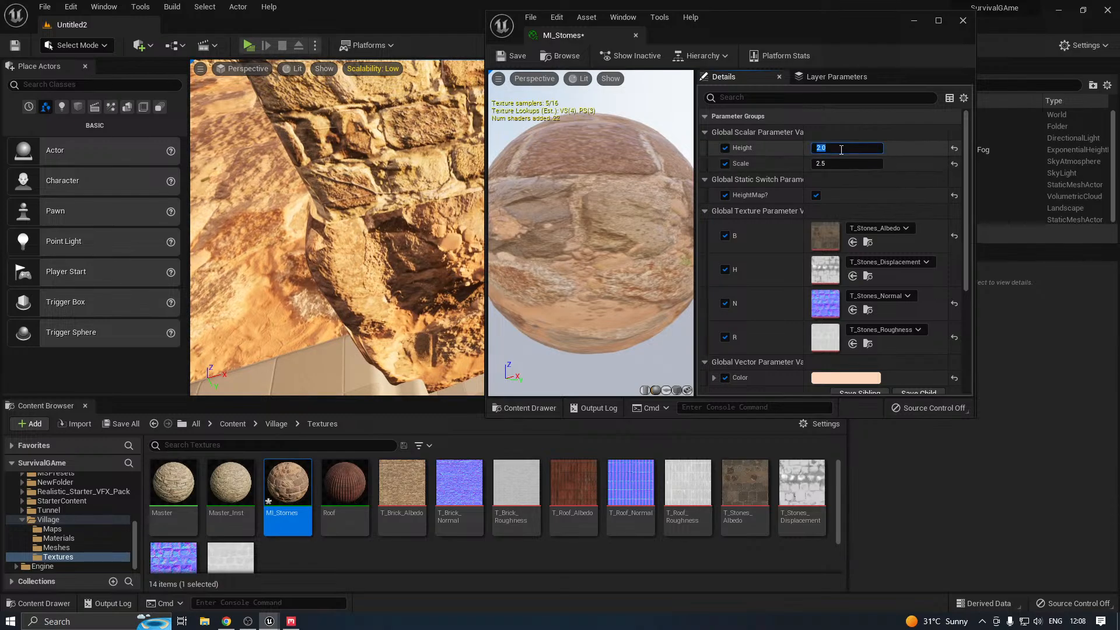
pyautogui.write('1')
pyautogui.press('Return')
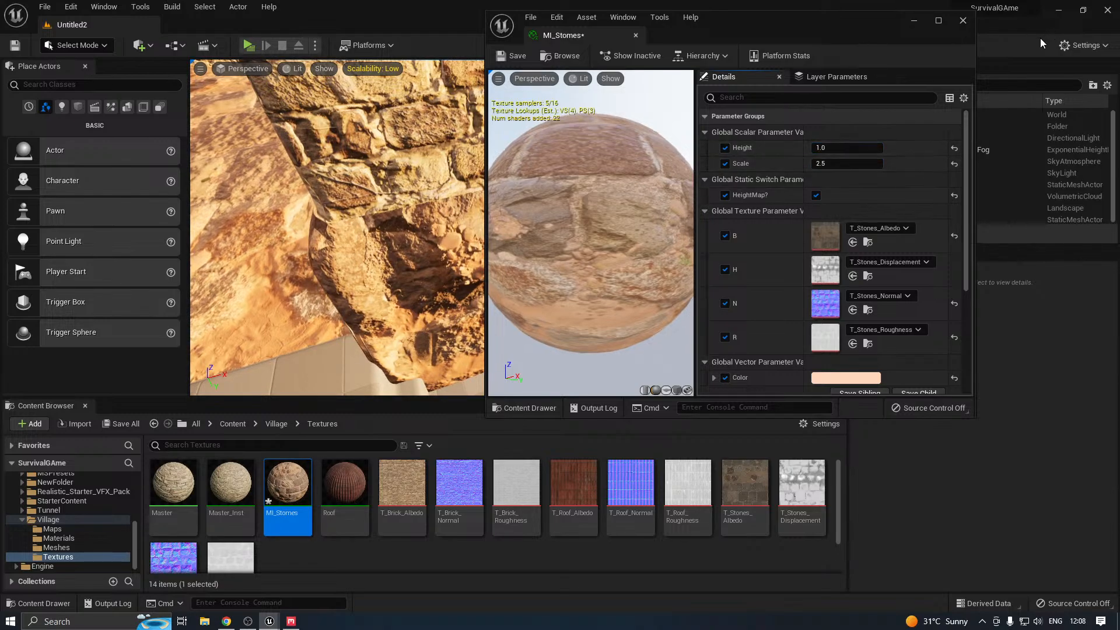
# Close the MI_Stomes editor, check the displaced stone base around the house, and save the MI_Stomes asset
pyautogui.click(962, 21)
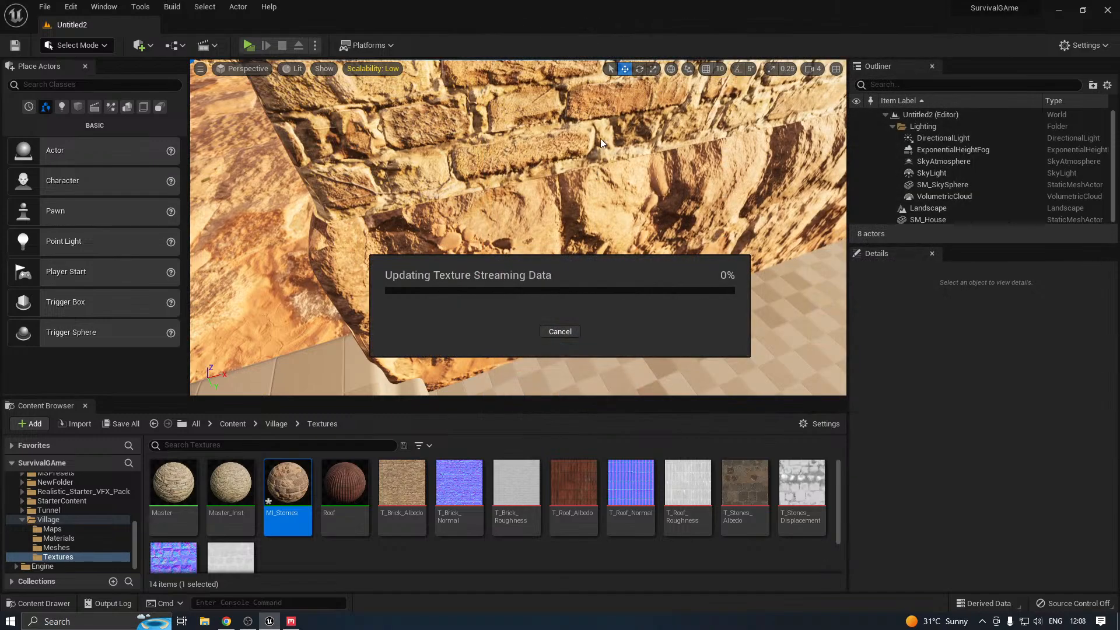
pyautogui.moveTo(597, 140); pyautogui.dragTo(684, 105, button='right')
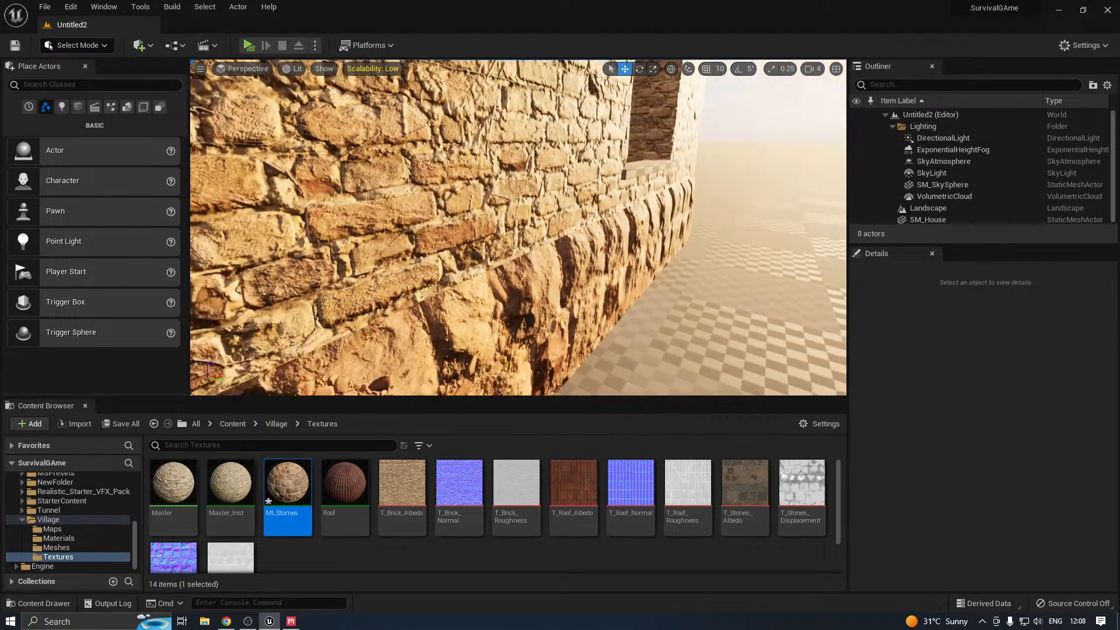
pyautogui.moveTo(574, 219); pyautogui.dragTo(568, 191, button='right')
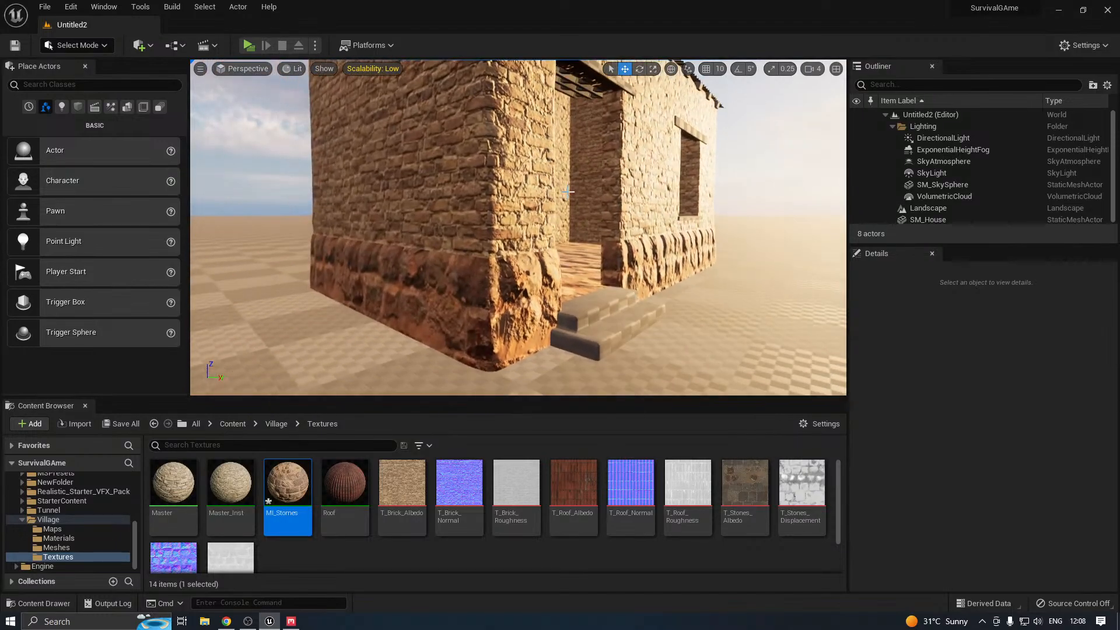
pyautogui.click(121, 424)
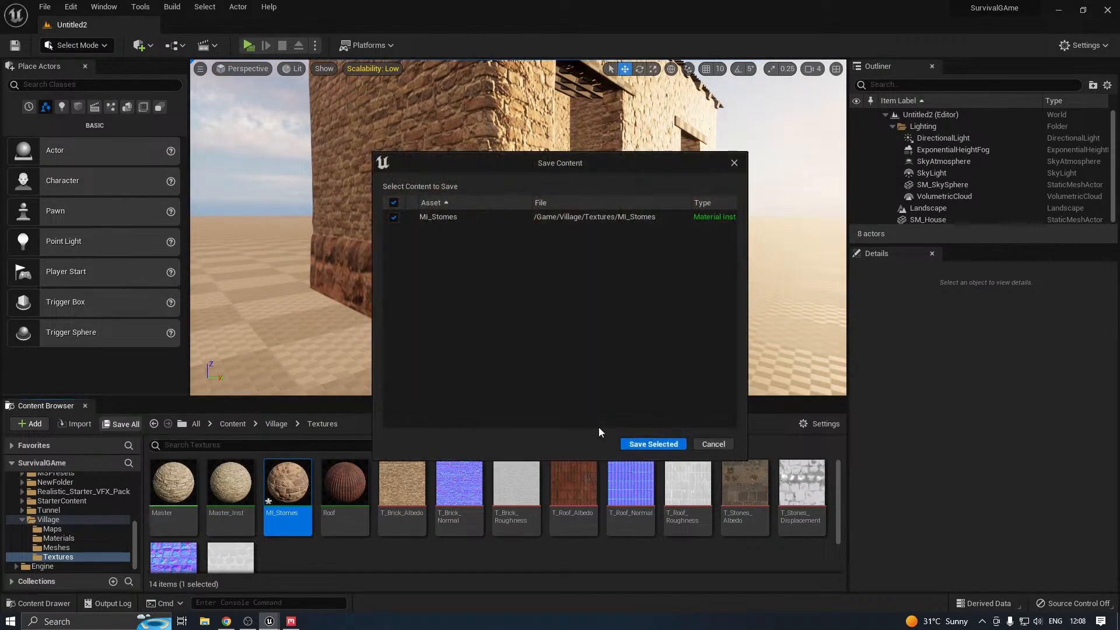
pyautogui.click(642, 443)
# View the whole house from a distance and set the viewport's overall scalability quality to Medium
pyautogui.moveTo(525, 234); pyautogui.dragTo(507, 232, button='right')
pyautogui.press('s')
pyautogui.moveTo(217, 117); pyautogui.dragTo(217, 99, button='right')
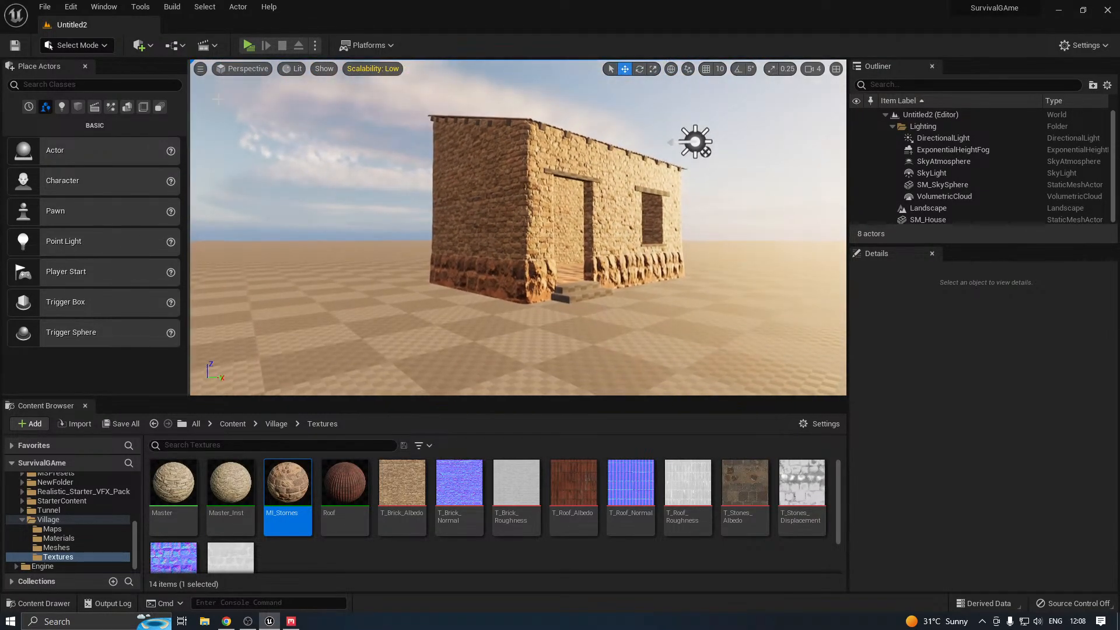
pyautogui.click(357, 70)
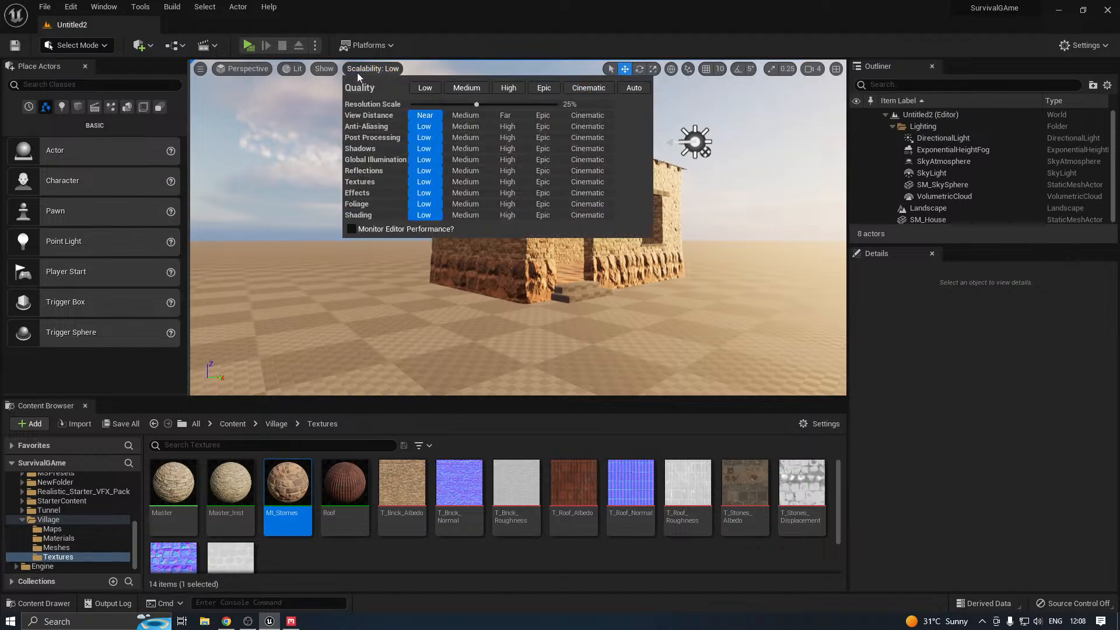
pyautogui.click(456, 91)
pyautogui.moveTo(385, 290); pyautogui.dragTo(457, 224, button='right')
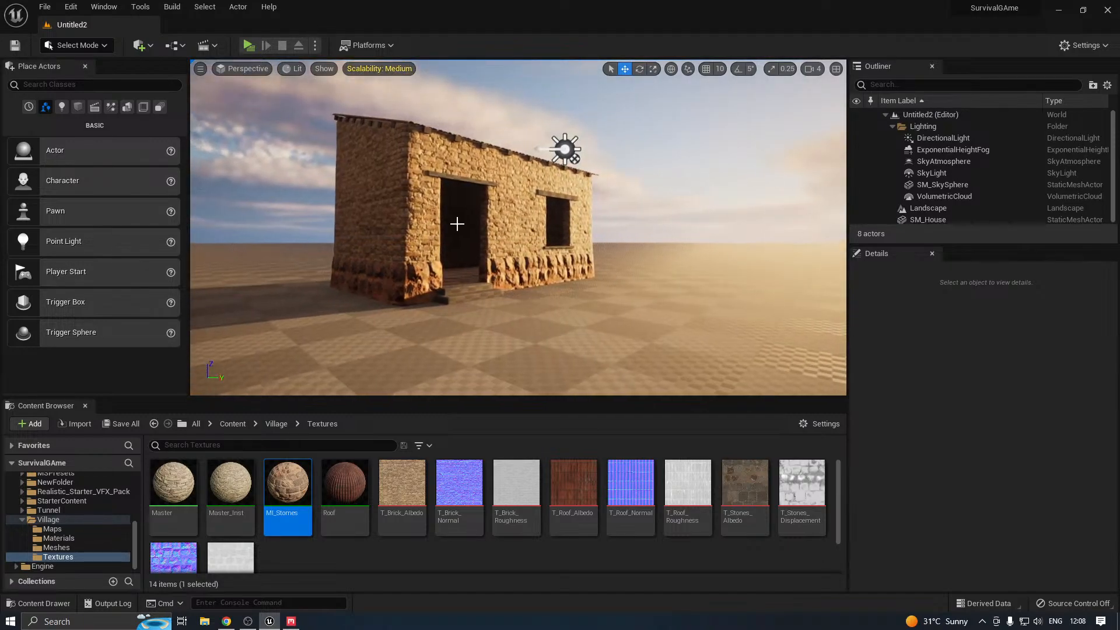
# Rotate the DirectionalLight to about -44° pitch and -110° yaw to raise the sun above the house
pyautogui.click(566, 149)
pyautogui.press('e')
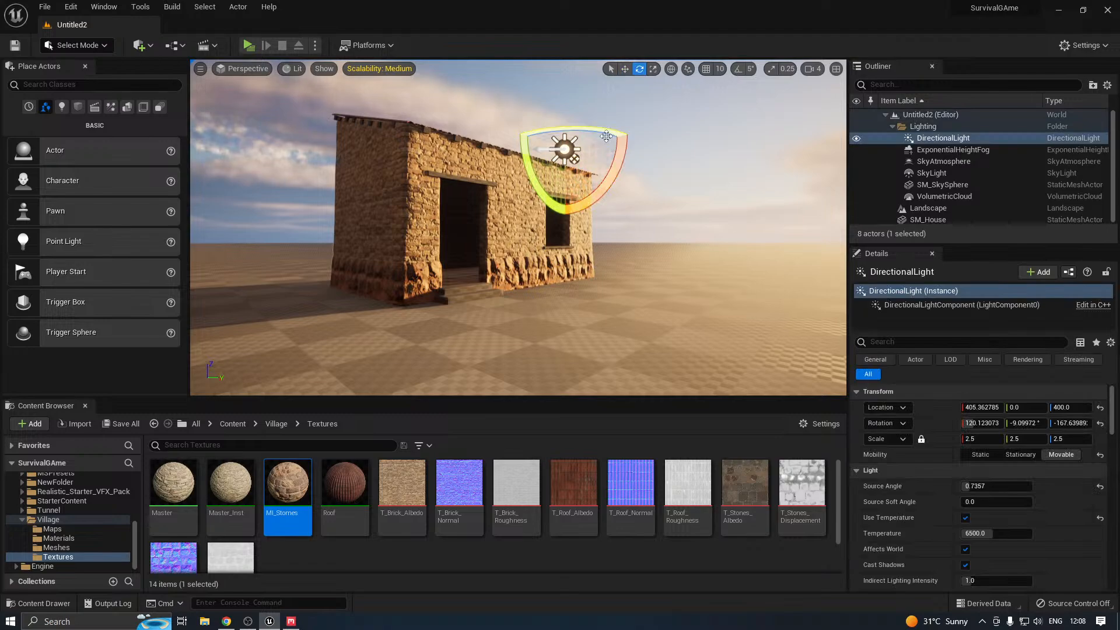
pyautogui.moveTo(590, 127); pyautogui.dragTo(495, 87)
pyautogui.moveTo(512, 127); pyautogui.dragTo(659, 145)
pyautogui.moveTo(610, 189); pyautogui.dragTo(619, 236)
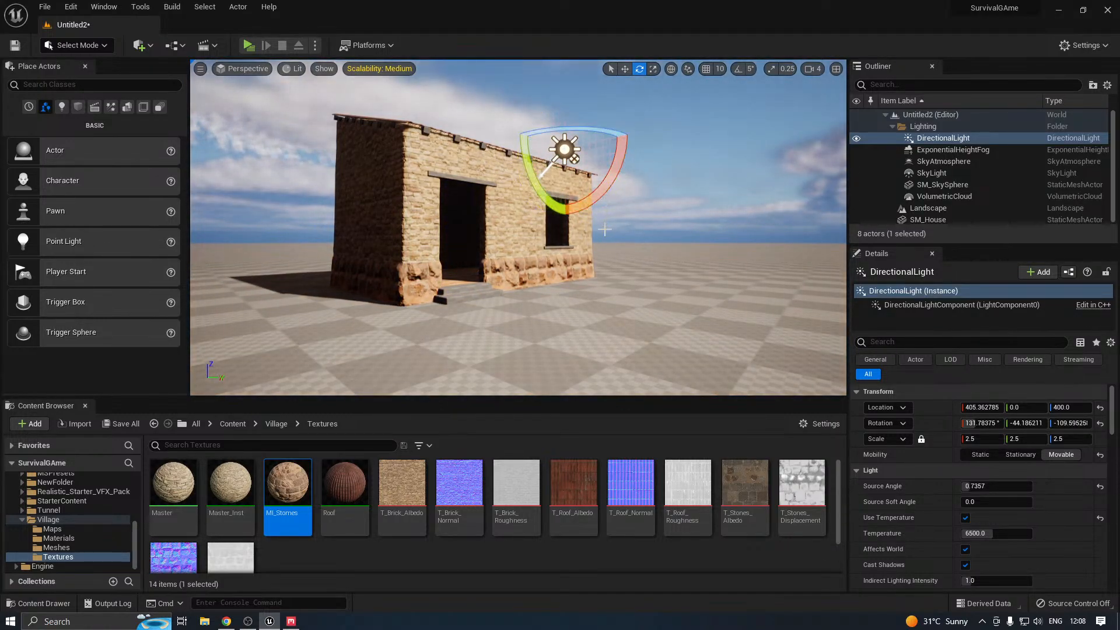
# Rotate the DirectionalLight to about -15° pitch and -158° yaw so low sunlight rakes across the house front
pyautogui.moveTo(725, 242); pyautogui.dragTo(574, 239, button='right')
pyautogui.press('d')
pyautogui.press('w')
pyautogui.press('d')
pyautogui.press('a')
pyautogui.press('s')
pyautogui.moveTo(678, 139); pyautogui.dragTo(696, 158)
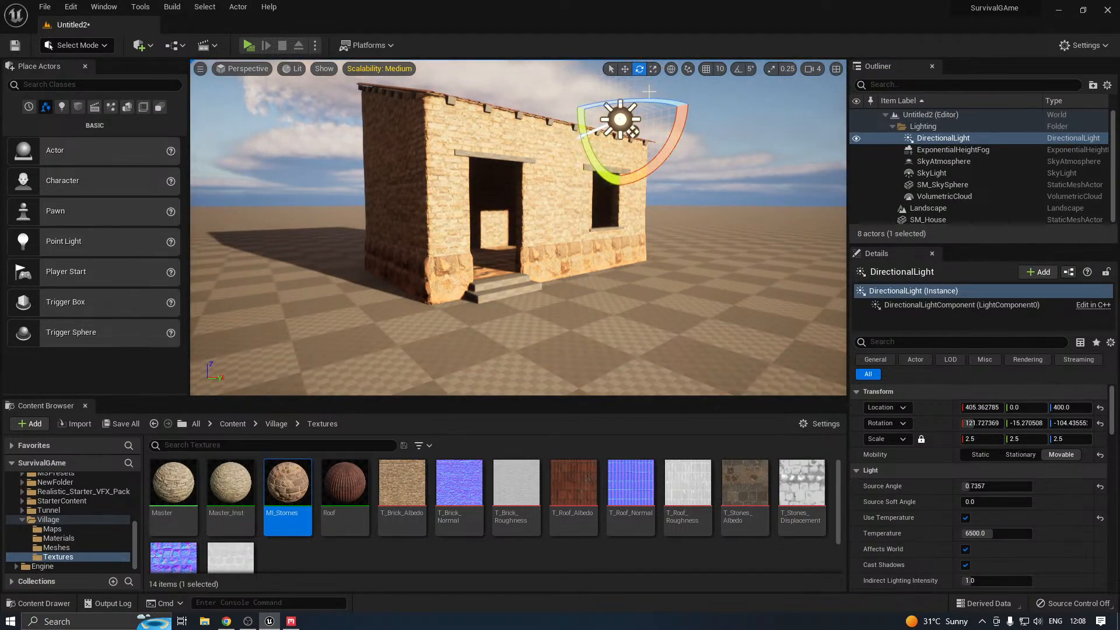
pyautogui.moveTo(642, 96); pyautogui.dragTo(618, 99)
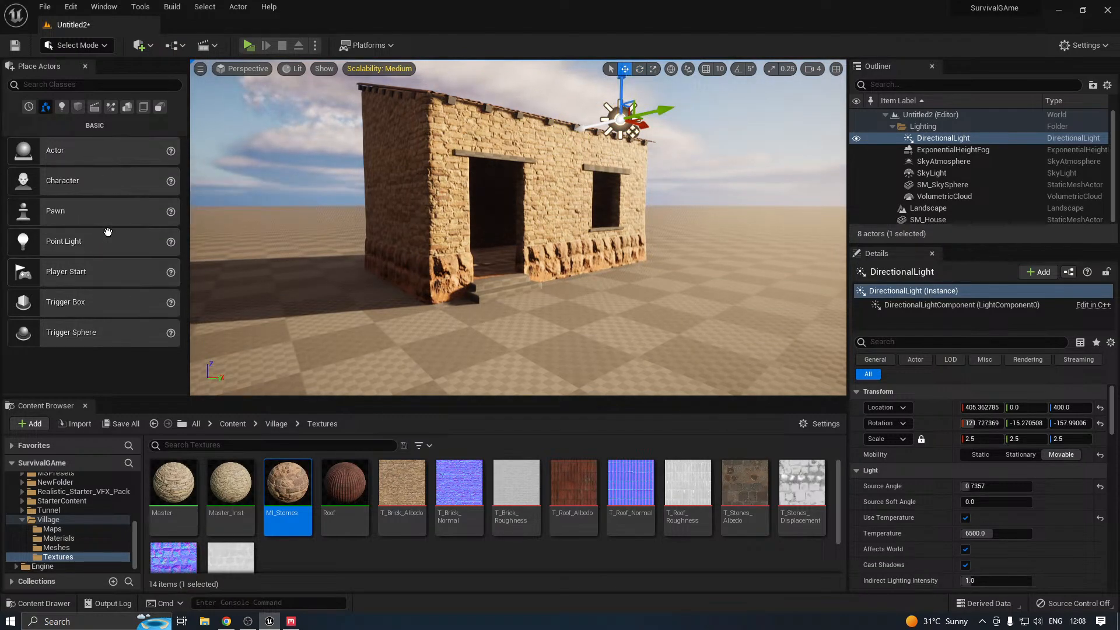
# Add a PostProcessVolume from the visual effects actors to the level, beside the house
pyautogui.click(111, 107)
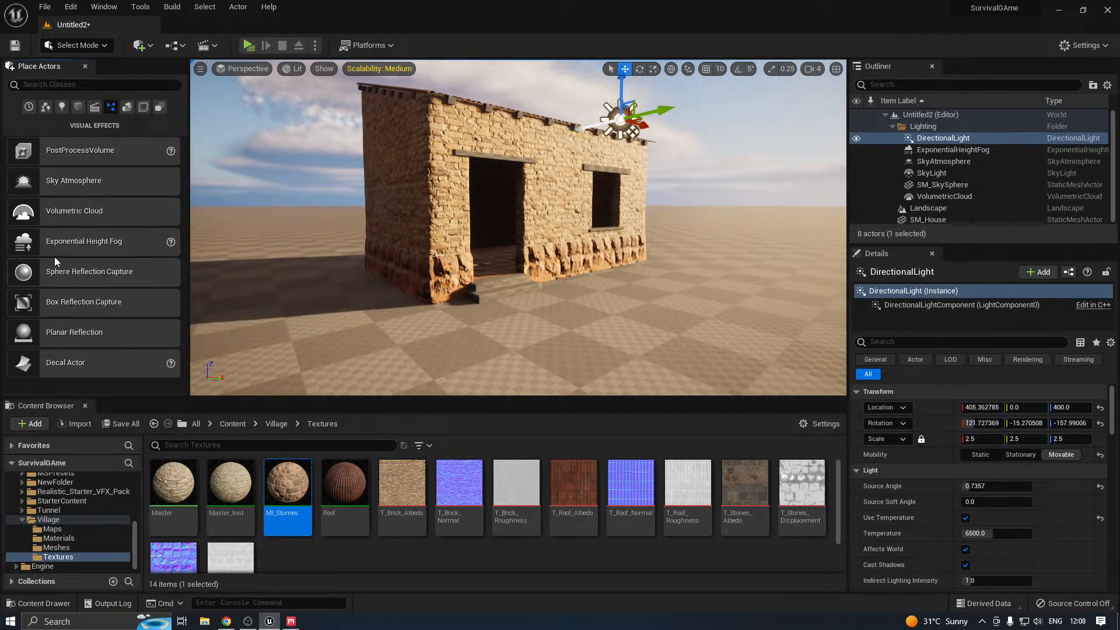
pyautogui.moveTo(64, 152); pyautogui.dragTo(675, 284)
pyautogui.scroll(-1, 947, 202)
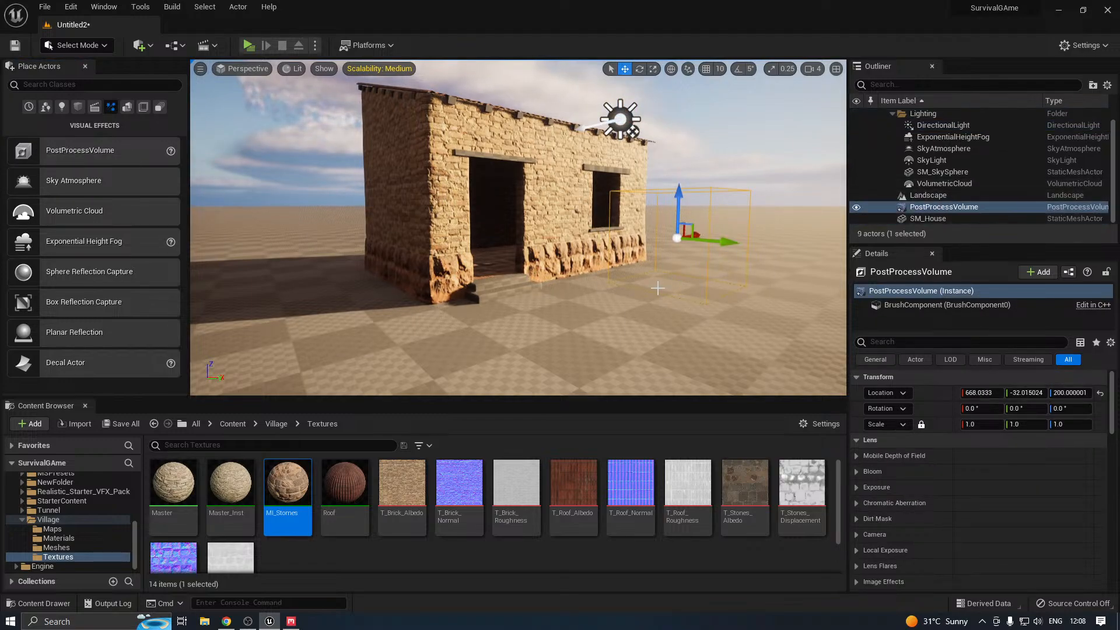
# Enable the PostProcessVolume's exposure Min Brightness and Max Brightness overrides and set both to 1.0
pyautogui.click(856, 487)
pyautogui.scroll(-5, 863, 455)
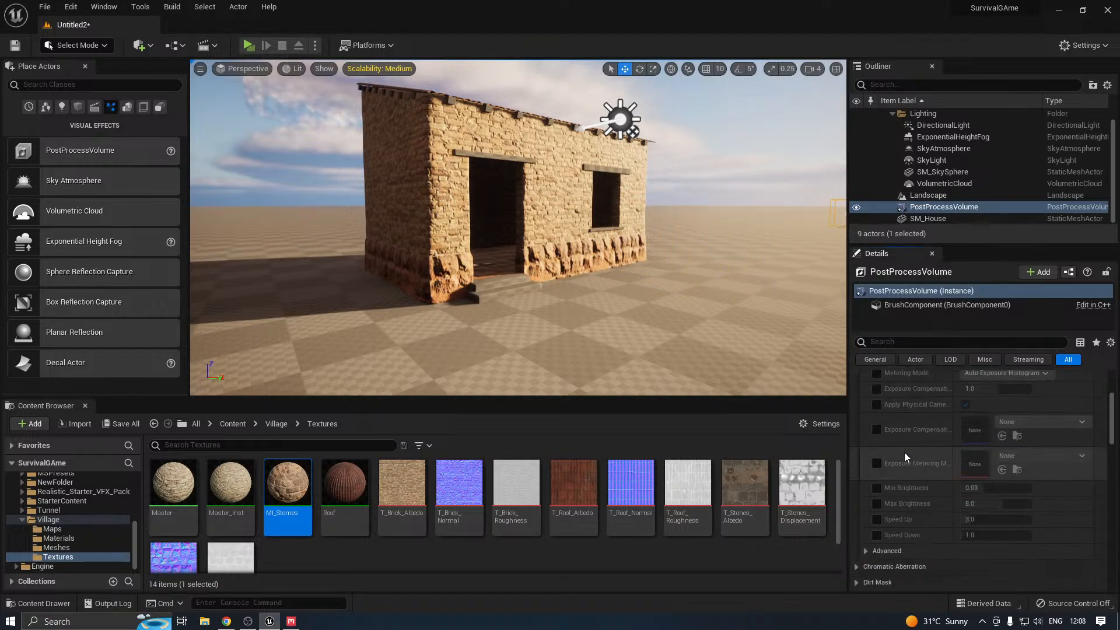
pyautogui.click(876, 488)
pyautogui.click(876, 503)
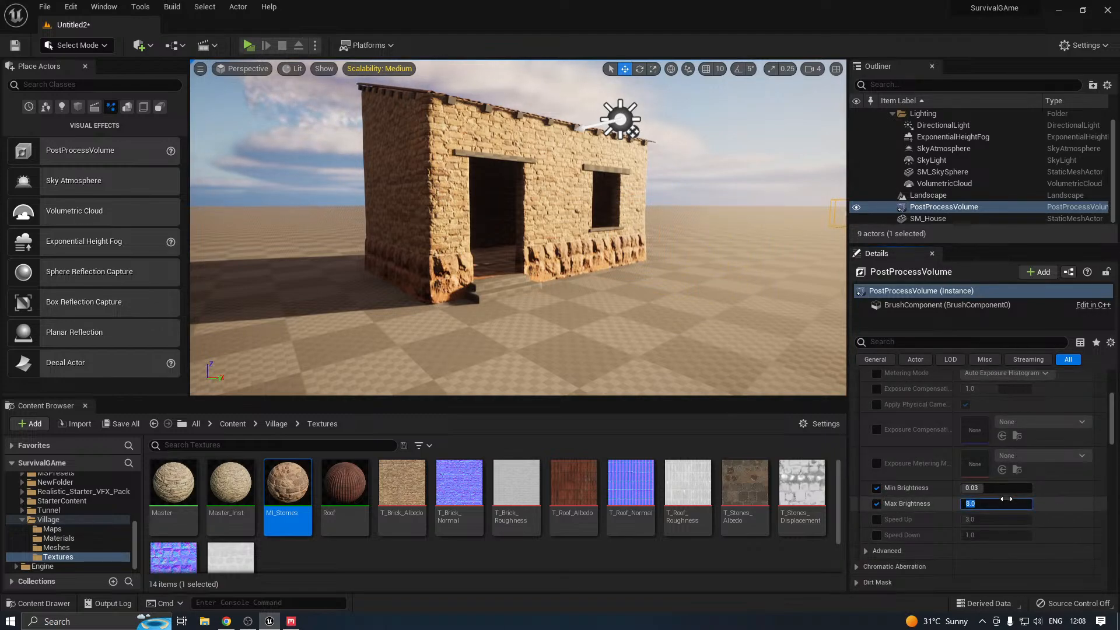
pyautogui.click(1058, 502)
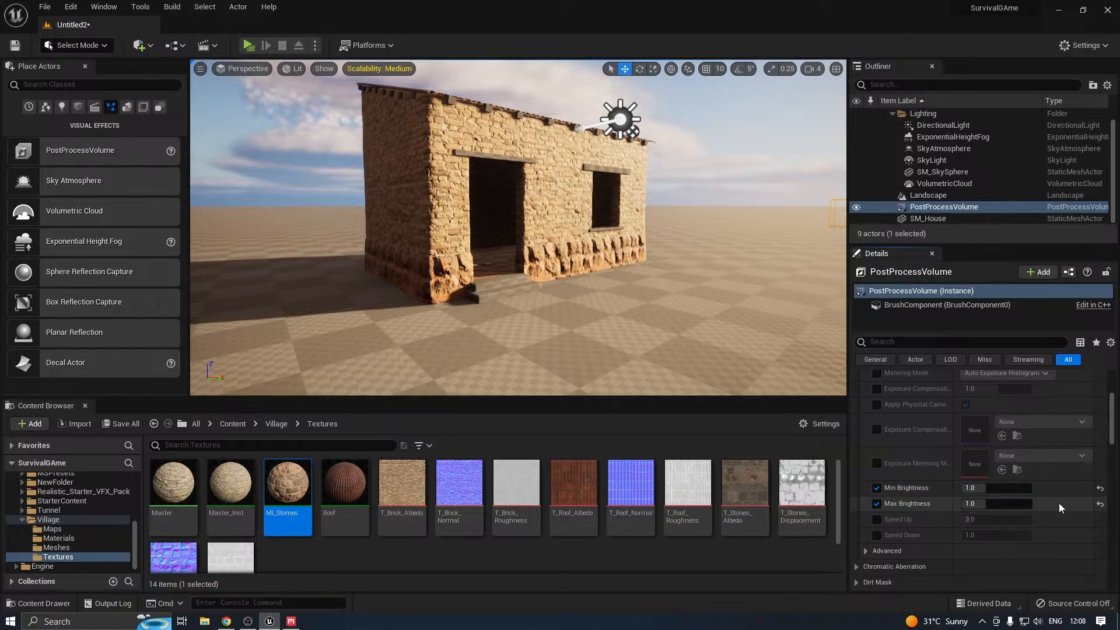
# Make the PostProcessVolume affect the whole level by enabling Infinite Extent (Unbound)
pyautogui.scroll(-10, 901, 458)
pyautogui.scroll(-4, 861, 477)
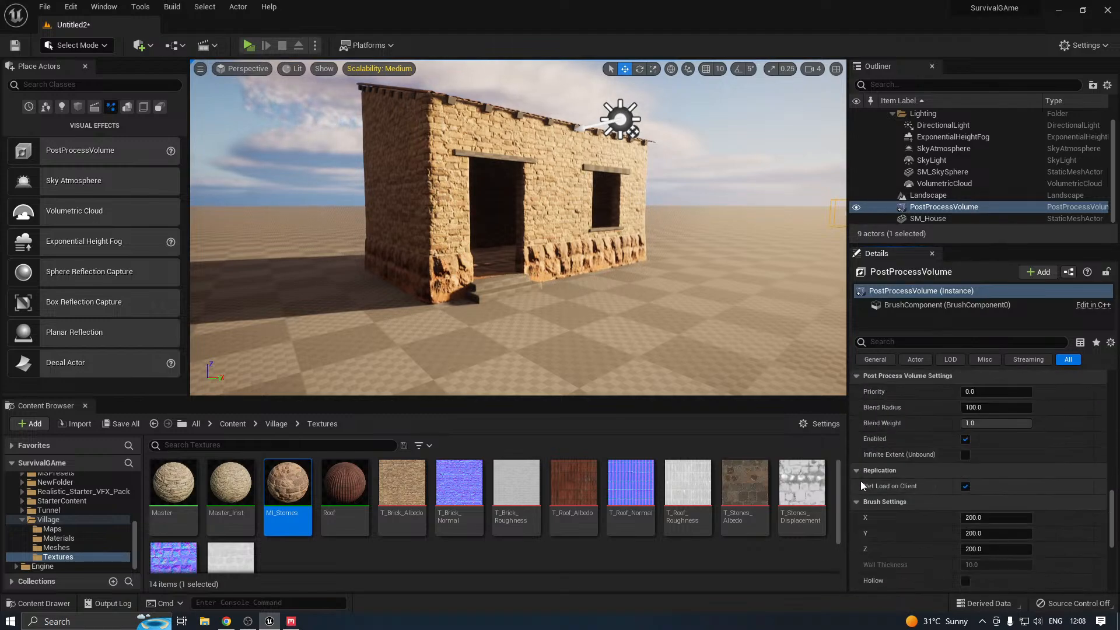
pyautogui.click(967, 456)
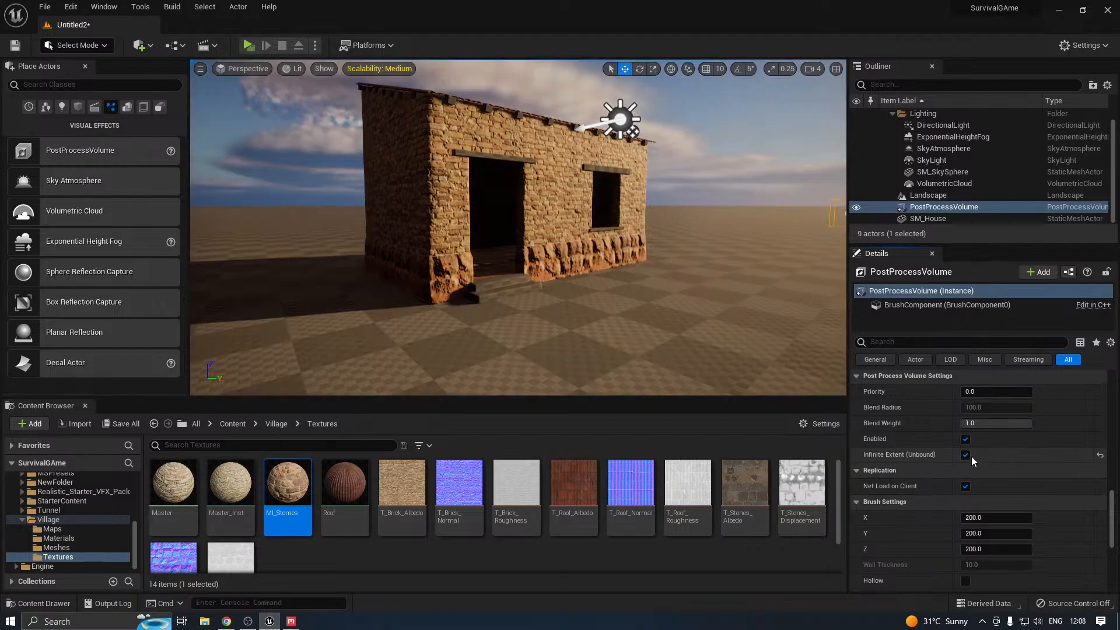
# Enlarge the viewport and examine the house's walls and stone base from several angles under the fixed exposure
pyautogui.moveTo(635, 284); pyautogui.dragTo(581, 358, button='right')
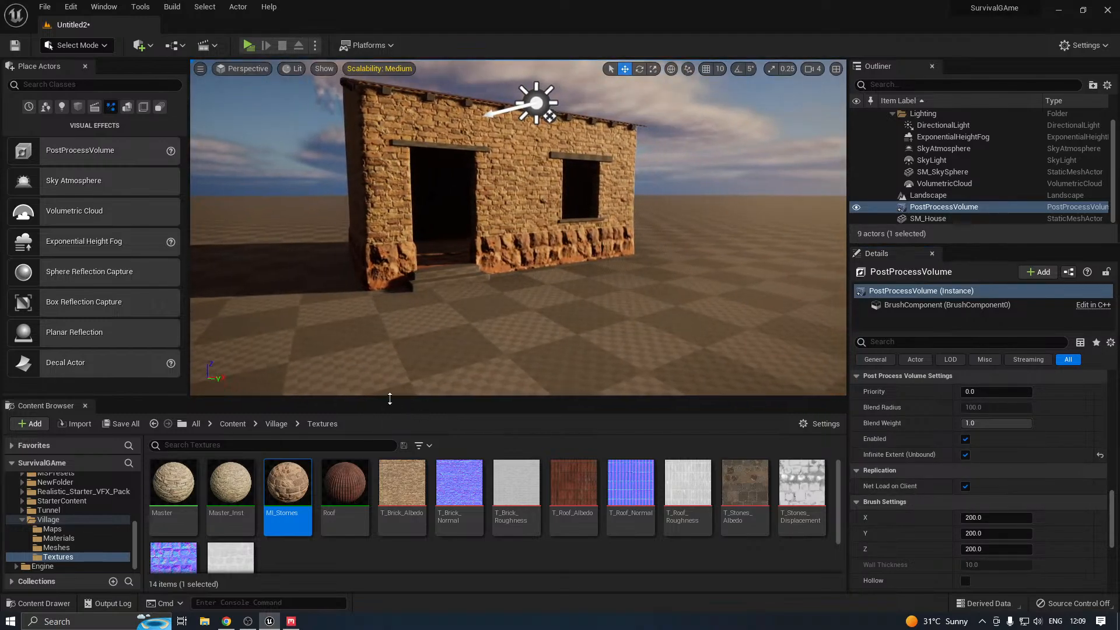
pyautogui.moveTo(388, 398); pyautogui.dragTo(391, 418)
pyautogui.moveTo(467, 303); pyautogui.dragTo(461, 375, button='right')
pyautogui.press('w')
pyautogui.press('w')
pyautogui.moveTo(514, 322)
pyautogui.mouseDown(button='right')
pyautogui.moveTo(548, 318)
pyautogui.moveTo(502, 326)
pyautogui.mouseUp(button='right')
pyautogui.press('w')
pyautogui.press('d')
pyautogui.moveTo(408, 291); pyautogui.dragTo(442, 276, button='right')
pyautogui.moveTo(558, 242); pyautogui.dragTo(597, 222, button='right')
pyautogui.press('s')
pyautogui.press('a')
pyautogui.press('w')
pyautogui.press('s')
# Save the Untitled2 level and set the viewport's overall scalability quality to Low
pyautogui.click(121, 443)
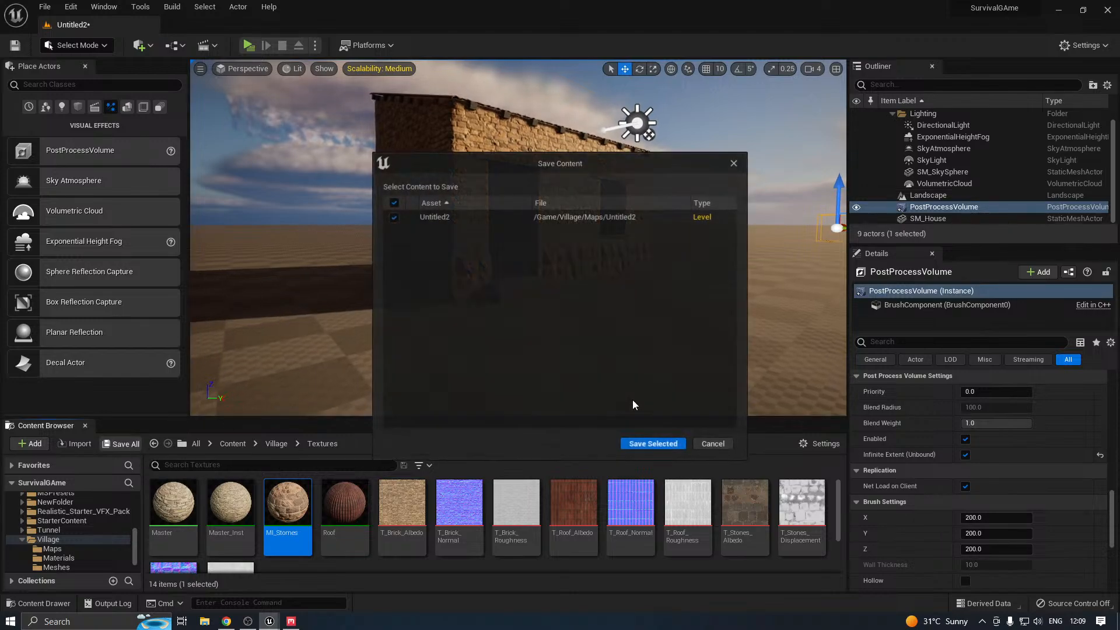
pyautogui.click(652, 445)
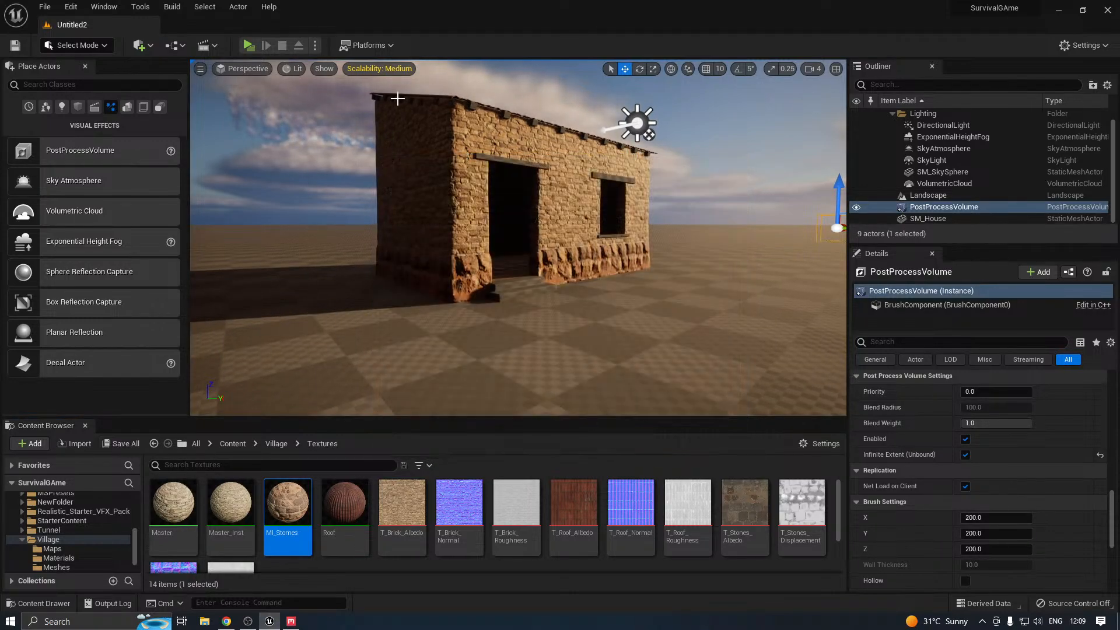
pyautogui.click(371, 69)
pyautogui.click(425, 88)
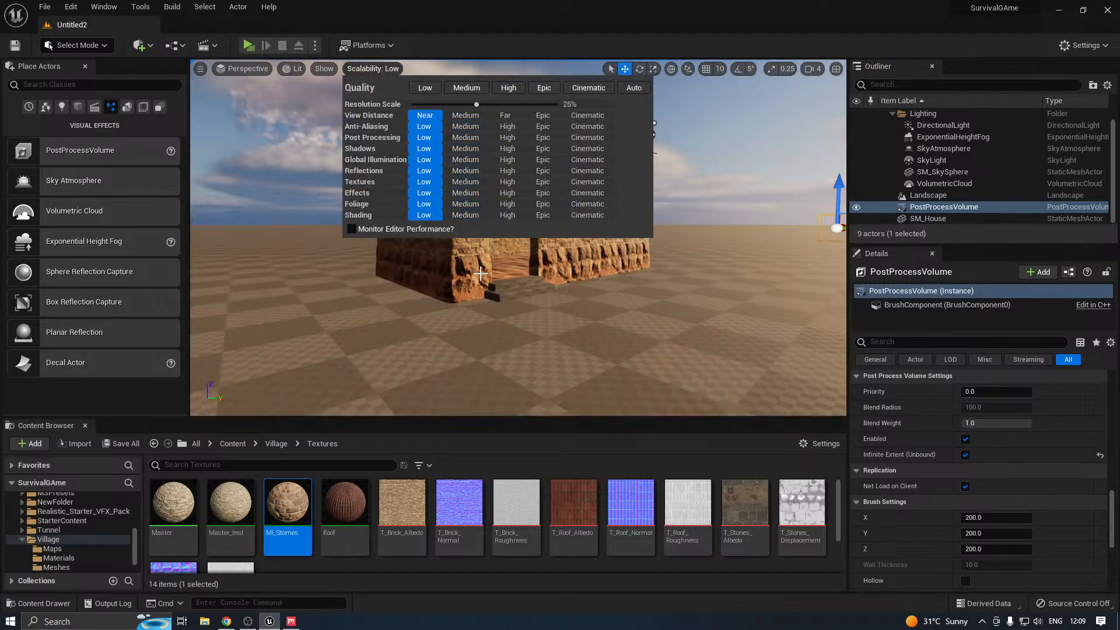
pyautogui.click(248, 419)
pyautogui.moveTo(249, 419); pyautogui.dragTo(233, 398)
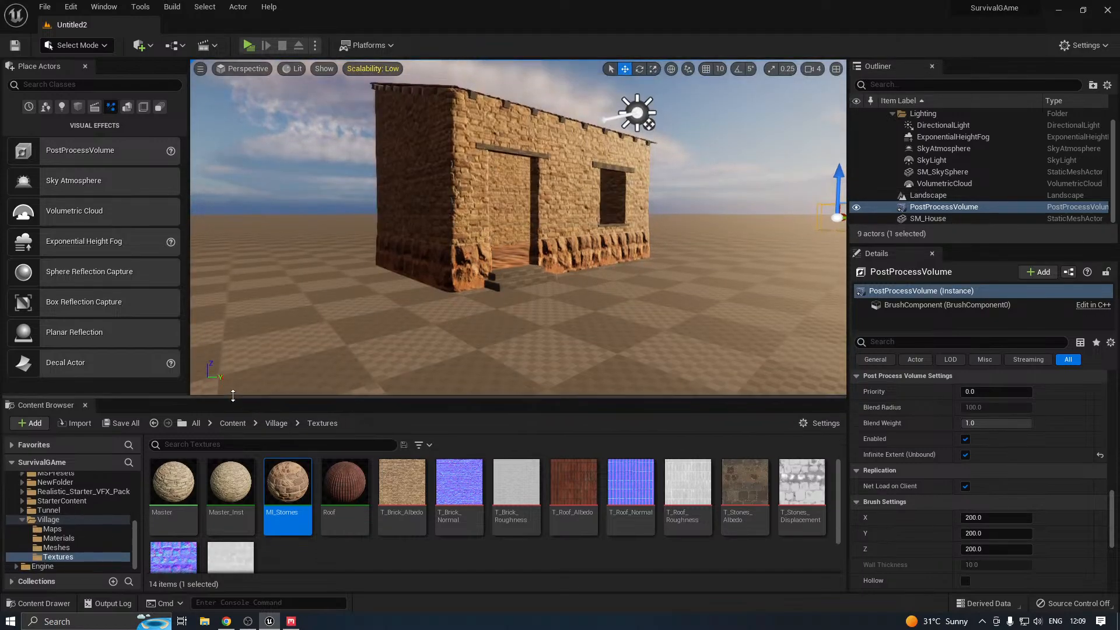
# Open the Master material, enlarge its editor, and add a Vertex Color node above the Blend_Overlay node
pyautogui.doubleClick(174, 482)
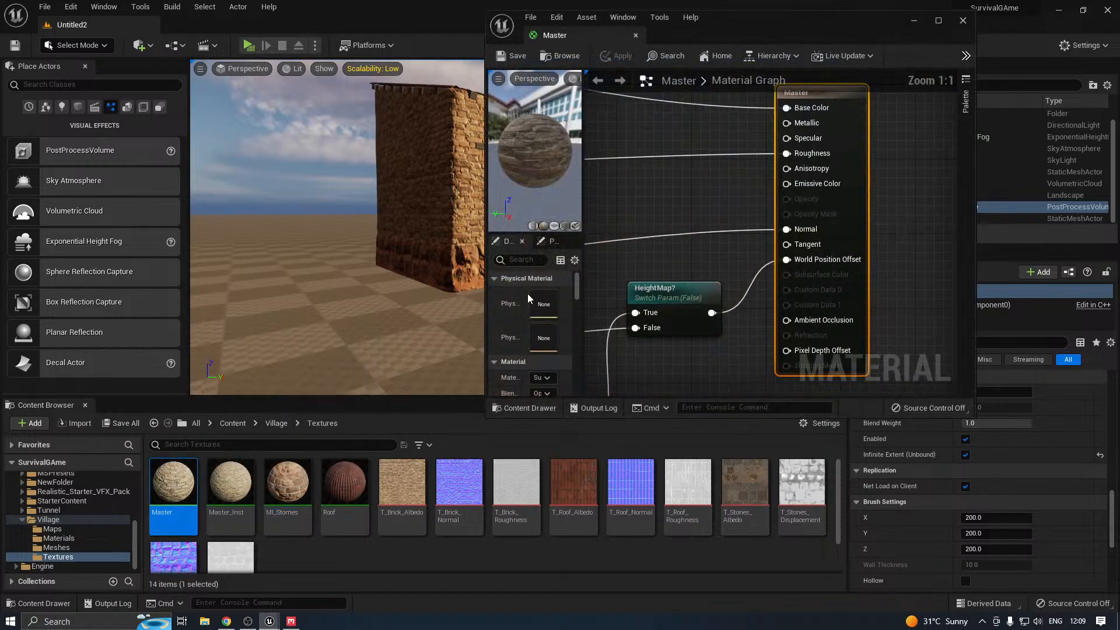
pyautogui.moveTo(489, 419); pyautogui.dragTo(225, 474)
pyautogui.scroll(-5, 879, 330)
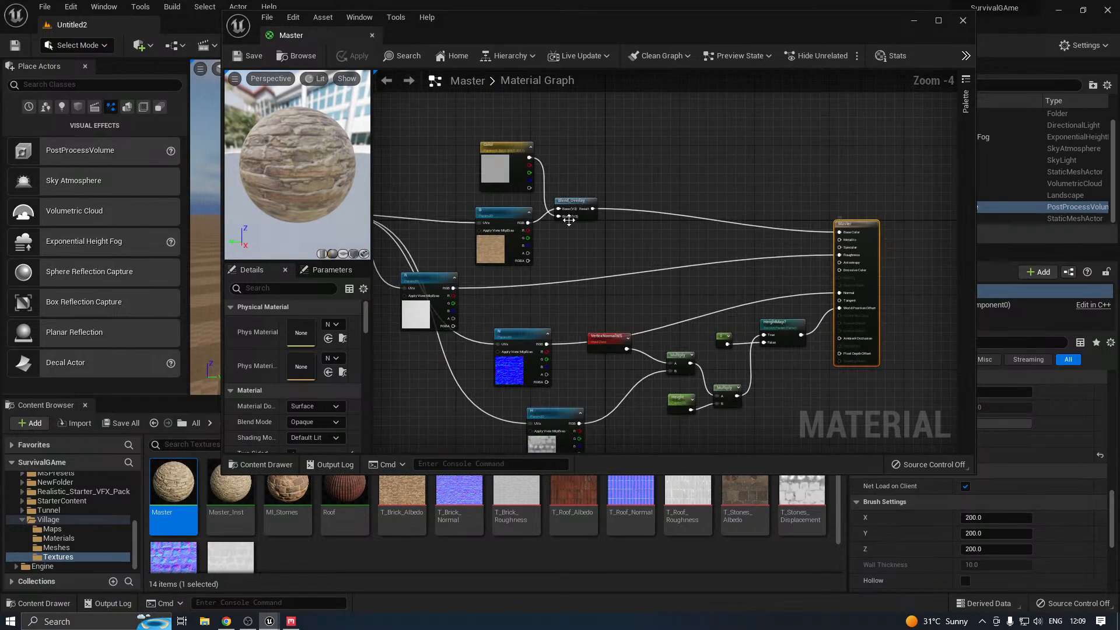
pyautogui.moveTo(630, 238); pyautogui.dragTo(653, 249, button='right')
pyautogui.rightClick(653, 250)
pyautogui.write('verte')
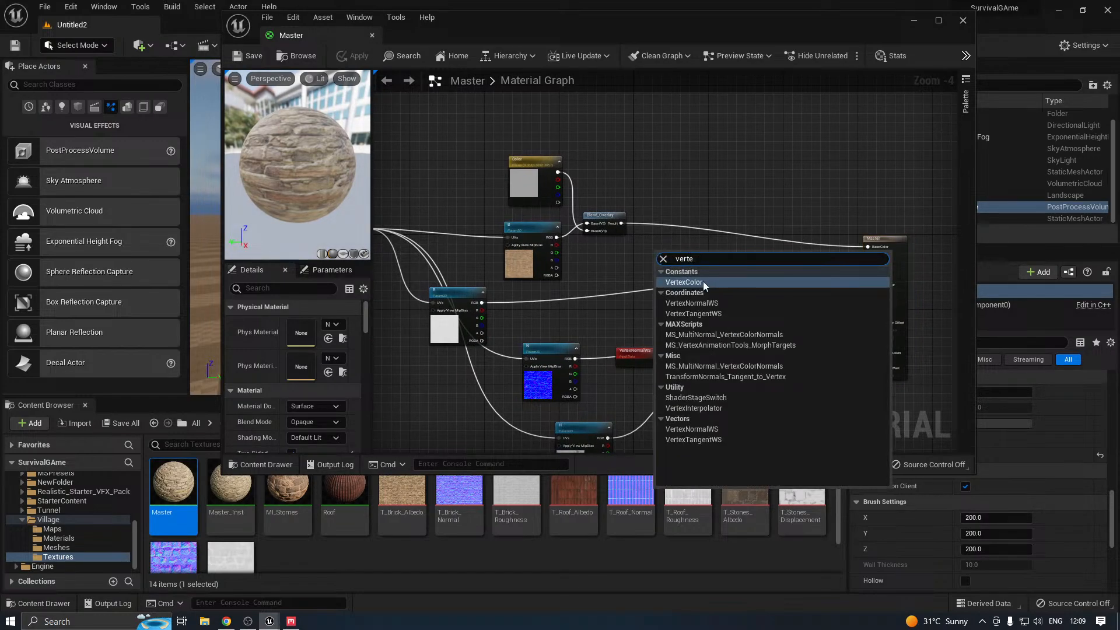
pyautogui.click(702, 281)
pyautogui.moveTo(664, 257); pyautogui.dragTo(596, 149)
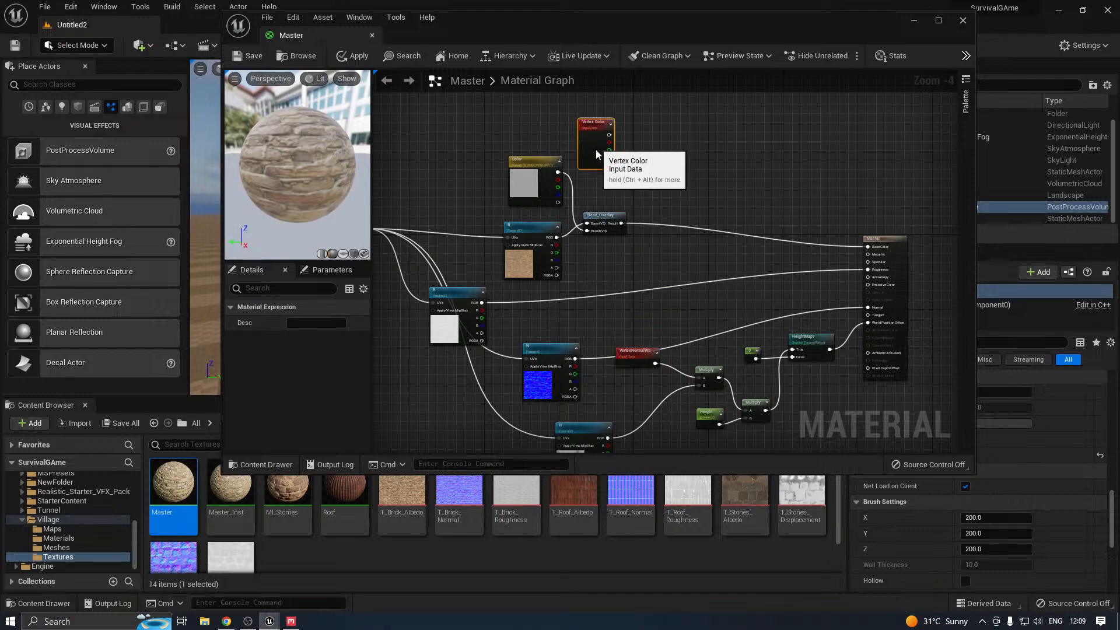
# Add a Lerp node with Vertex Color's red channel as Alpha and the Blend_Overlay result as B
pyautogui.scroll(2, 613, 181)
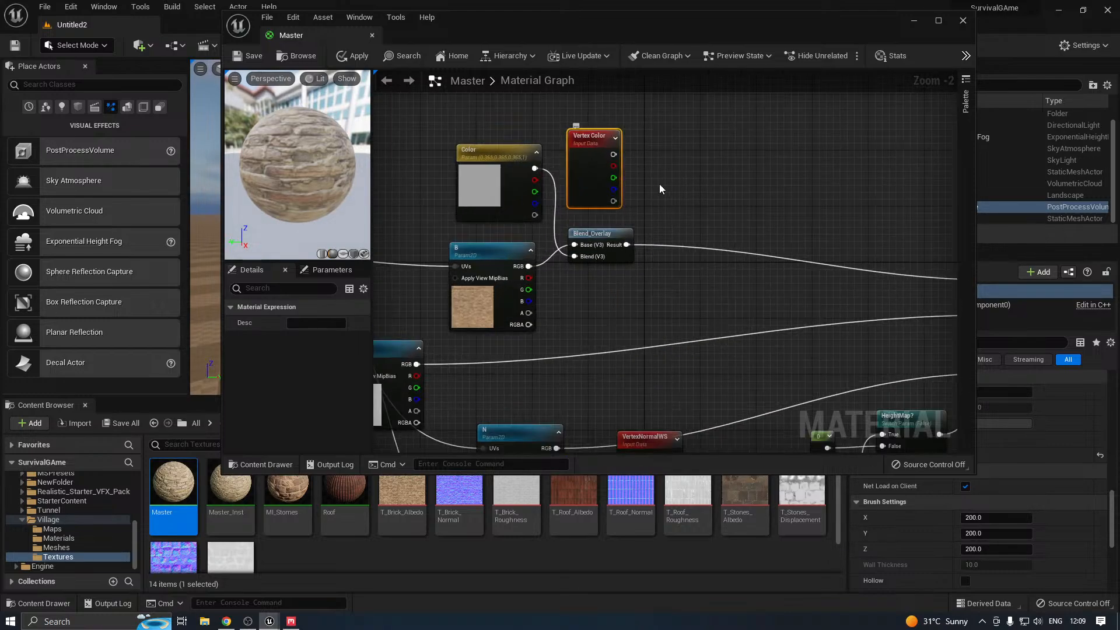
pyautogui.click(677, 187)
pyautogui.scroll(2, 703, 199)
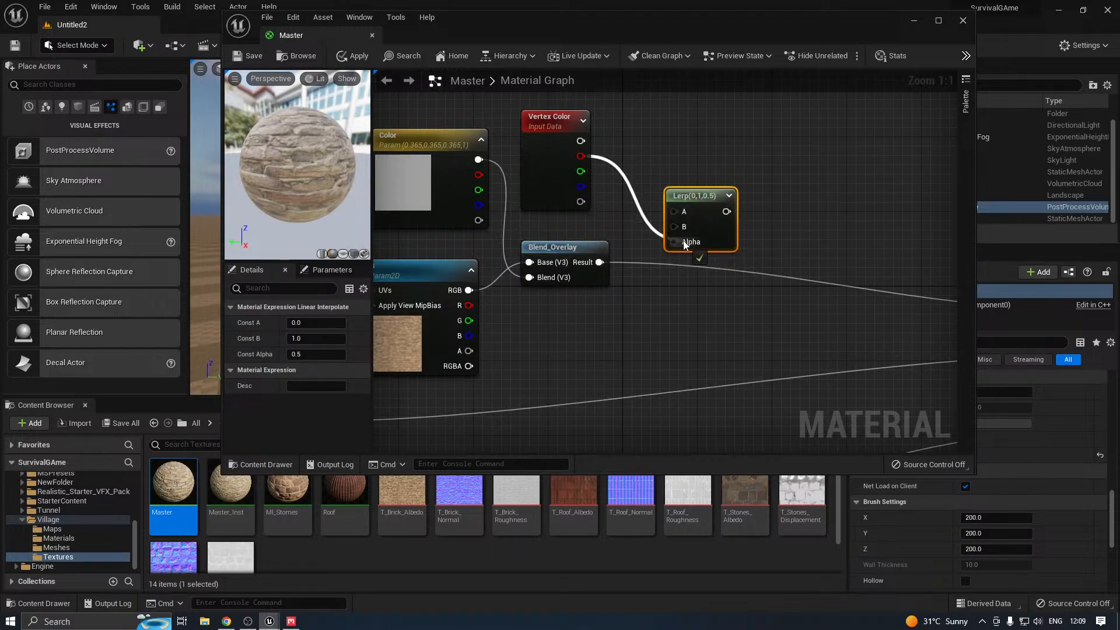
pyautogui.moveTo(685, 244); pyautogui.dragTo(686, 243)
pyautogui.moveTo(628, 264); pyautogui.dragTo(653, 272, button='right')
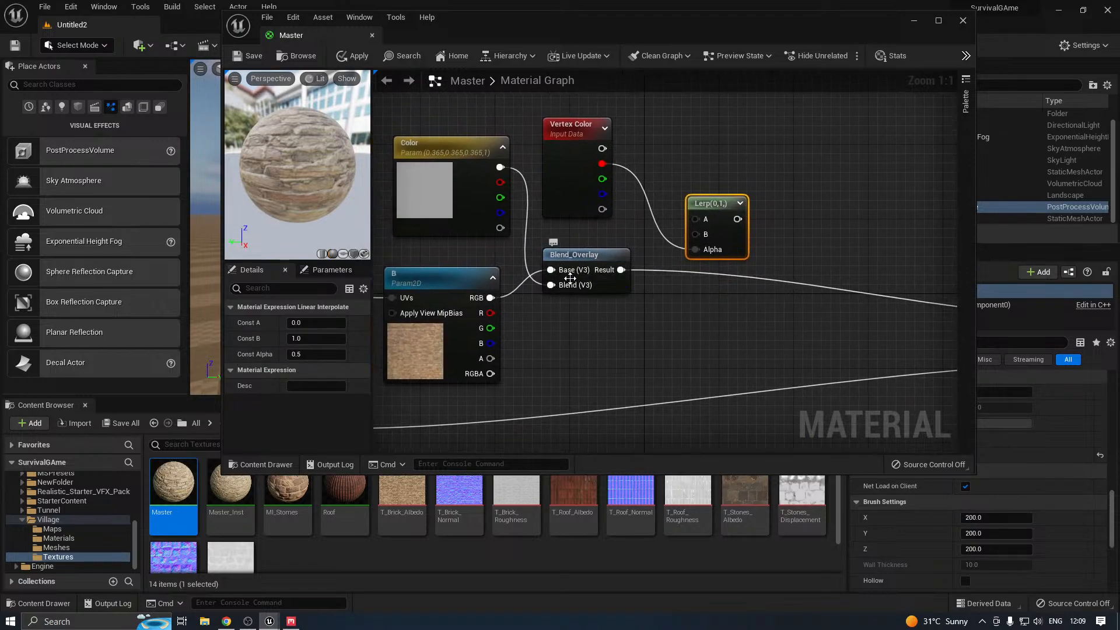
pyautogui.moveTo(614, 271); pyautogui.dragTo(695, 234)
pyautogui.moveTo(721, 220); pyautogui.dragTo(703, 302, button='right')
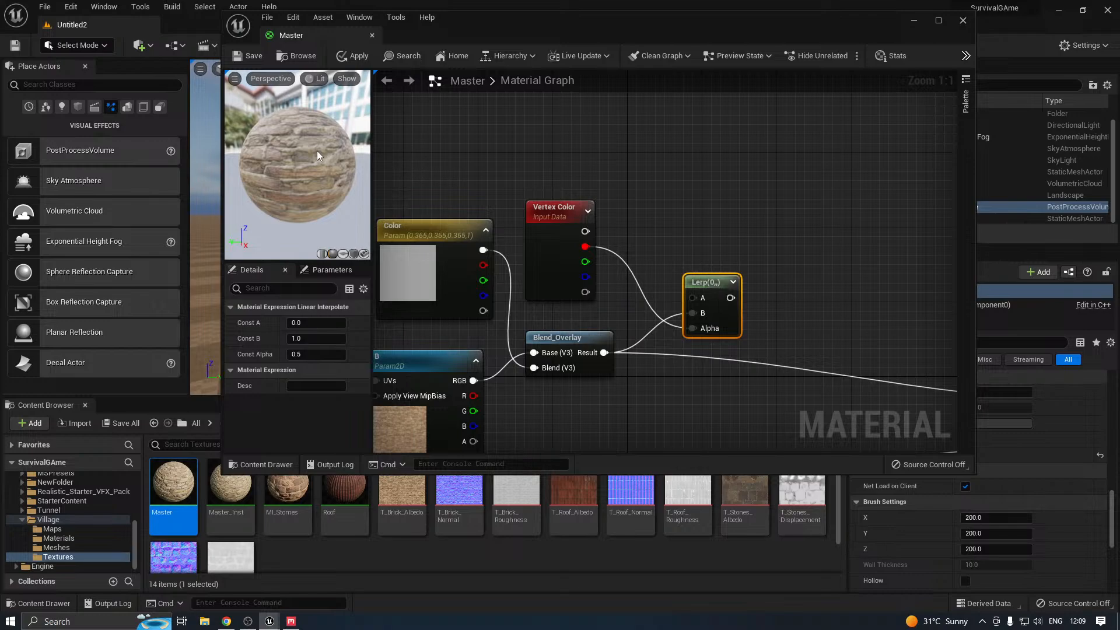
pyautogui.moveTo(317, 150)
pyautogui.mouseDown()
pyautogui.moveTo(235, 157)
pyautogui.moveTo(320, 161)
pyautogui.mouseUp()
# Add a three-component constant, convert it to a parameter named Variant, and connect it to the Lerp's A input
pyautogui.click(600, 153)
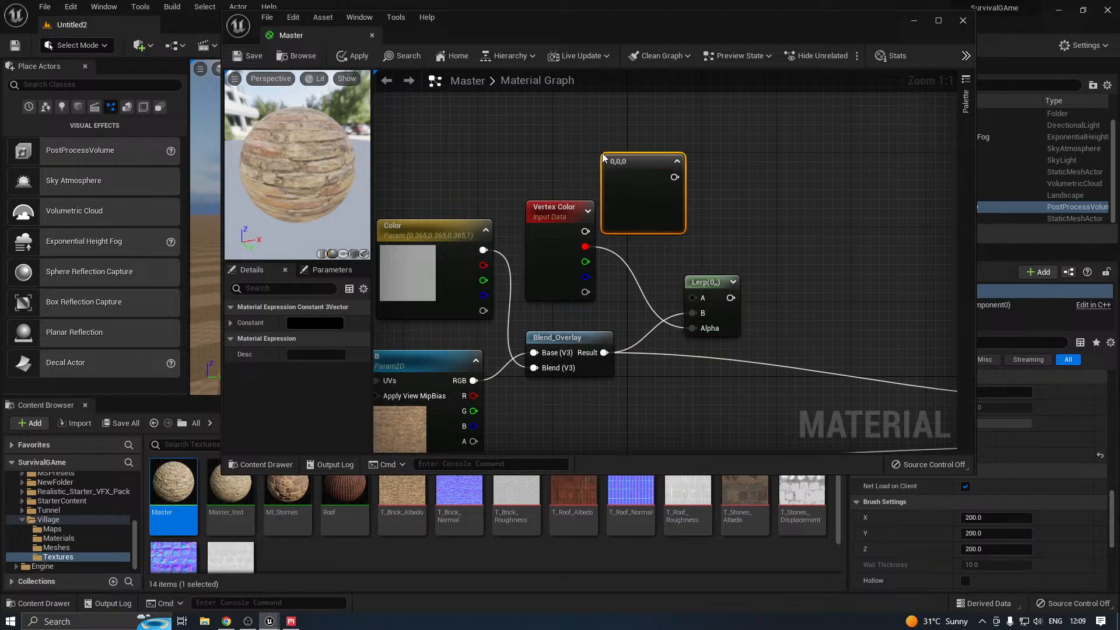
pyautogui.moveTo(665, 172); pyautogui.dragTo(656, 147)
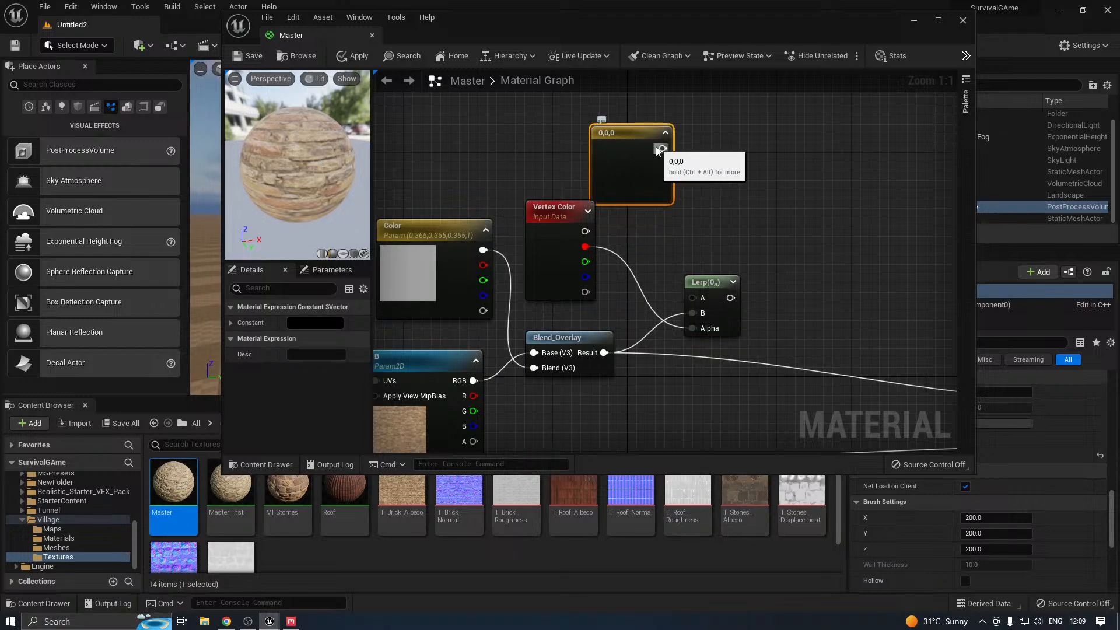
pyautogui.rightClick(621, 154)
pyautogui.click(674, 173)
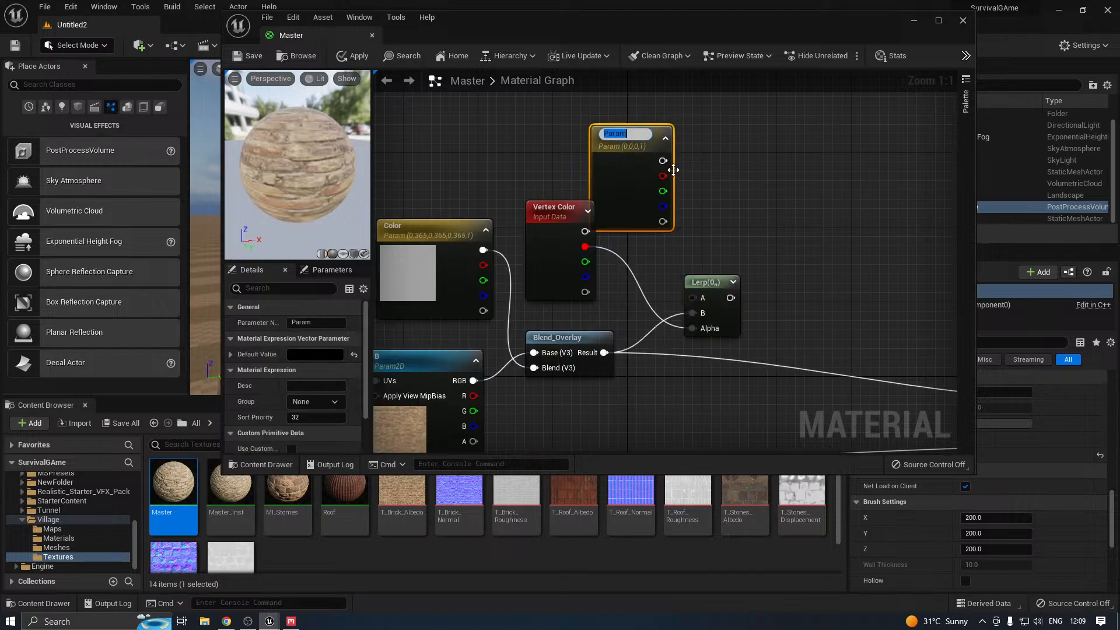
pyautogui.write('Vari')
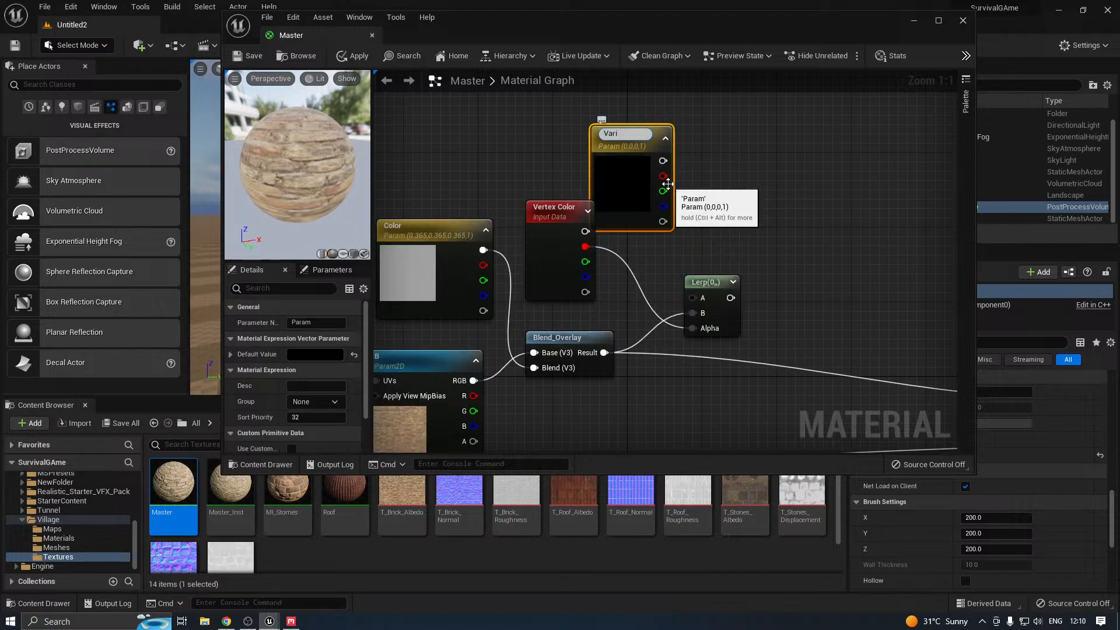
pyautogui.write('ant')
pyautogui.moveTo(635, 195); pyautogui.dragTo(635, 166)
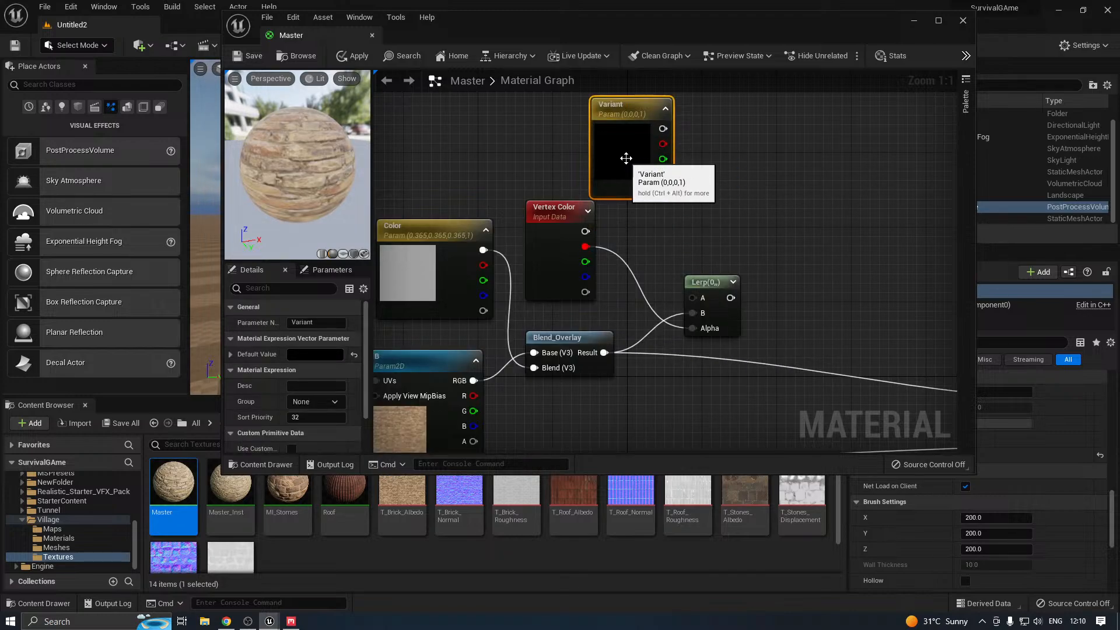
pyautogui.moveTo(662, 129); pyautogui.dragTo(693, 298)
pyautogui.moveTo(600, 170); pyautogui.dragTo(553, 152)
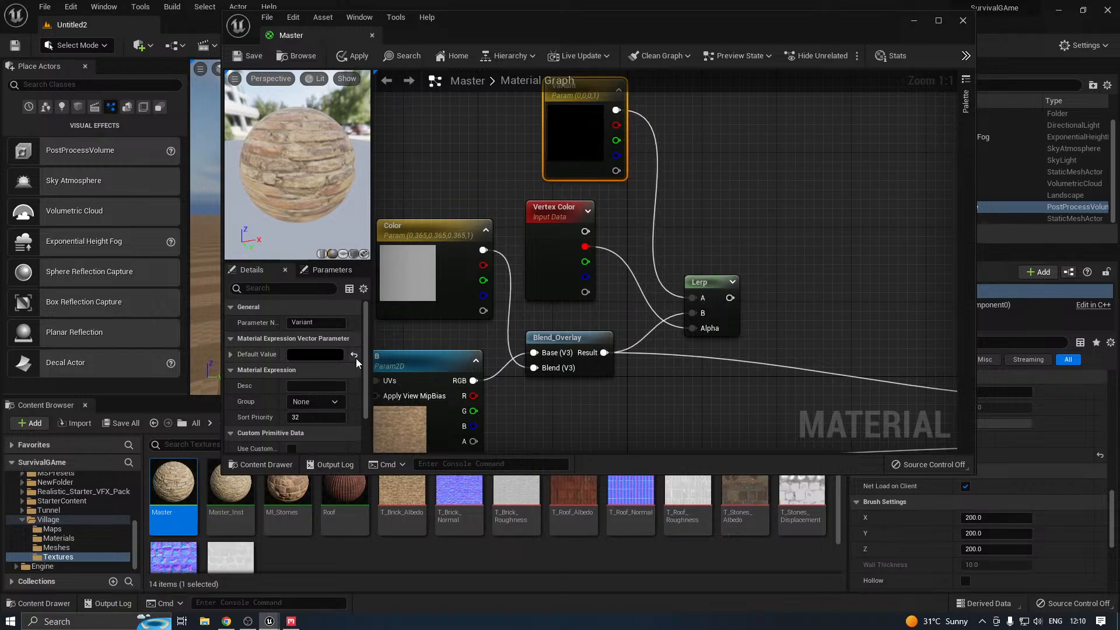
# Set the Variant parameter's default colour to a muted brown, sRGB hex 856F58FF
pyautogui.click(322, 355)
pyautogui.click(422, 417)
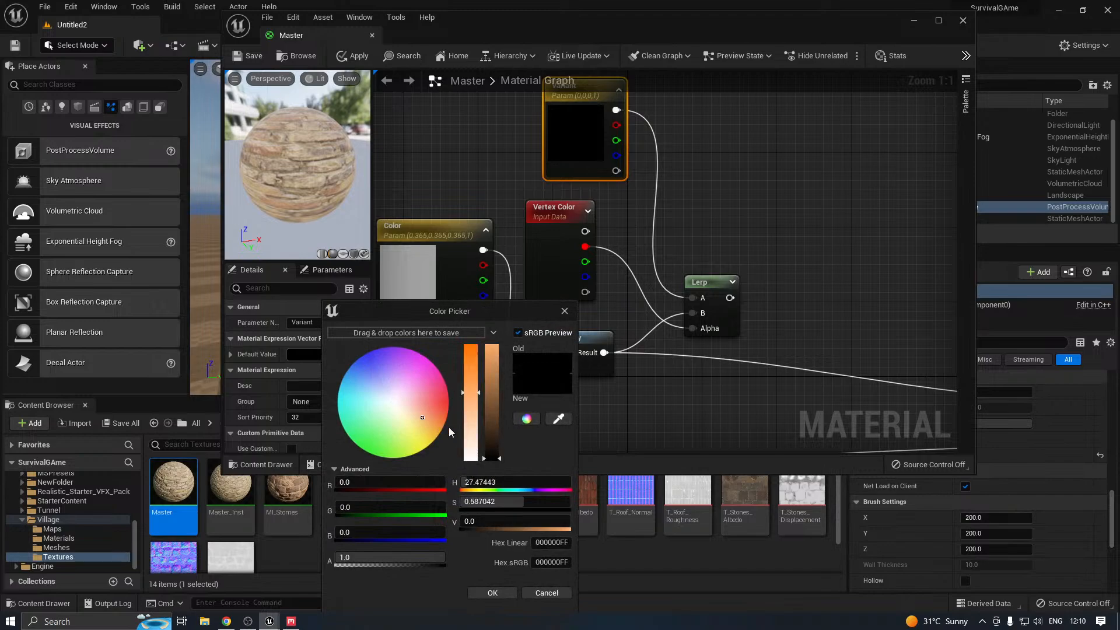
pyautogui.click(496, 430)
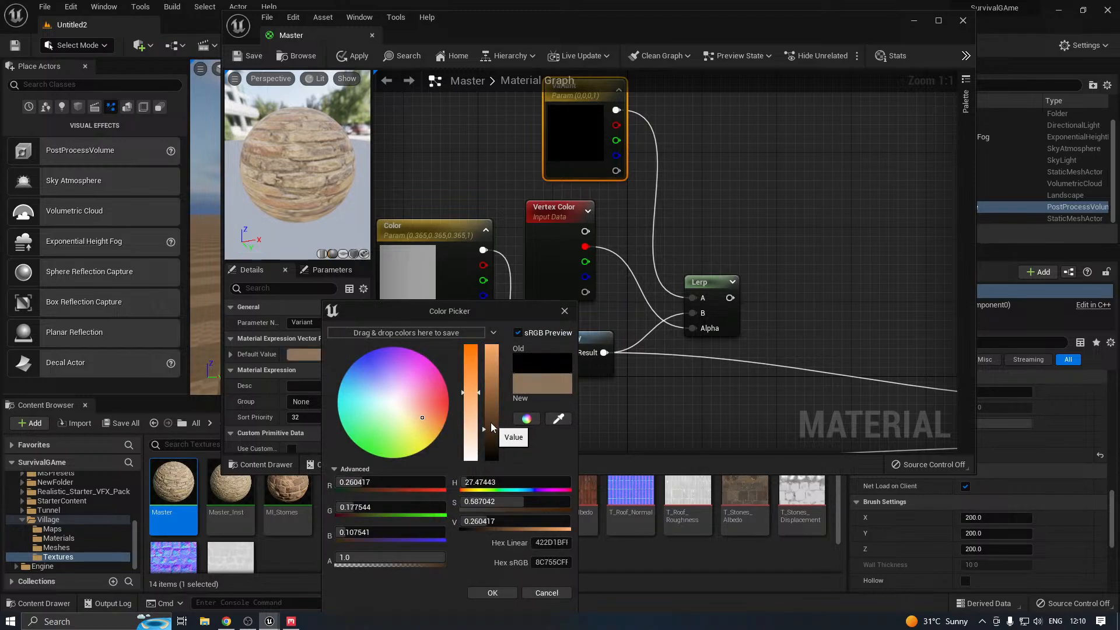
pyautogui.moveTo(492, 435); pyautogui.dragTo(495, 432)
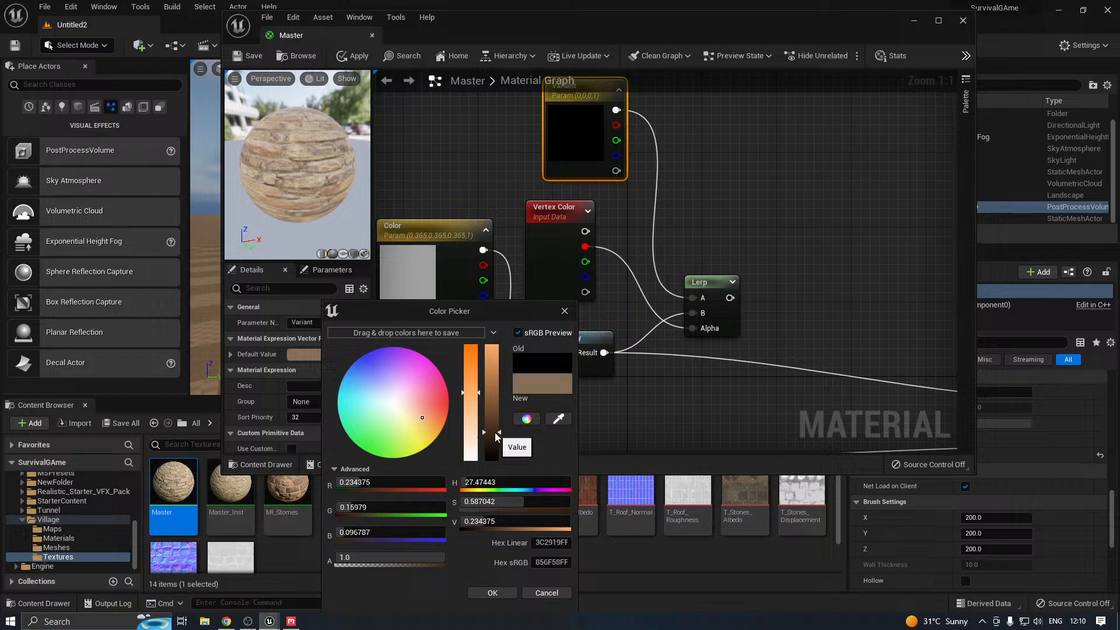
pyautogui.click(492, 593)
# Connect the Lerp output to the Master material's Base Color and tidy the Lerp node's position
pyautogui.moveTo(742, 398); pyautogui.dragTo(614, 310, button='right')
pyautogui.scroll(-2, 517, 259)
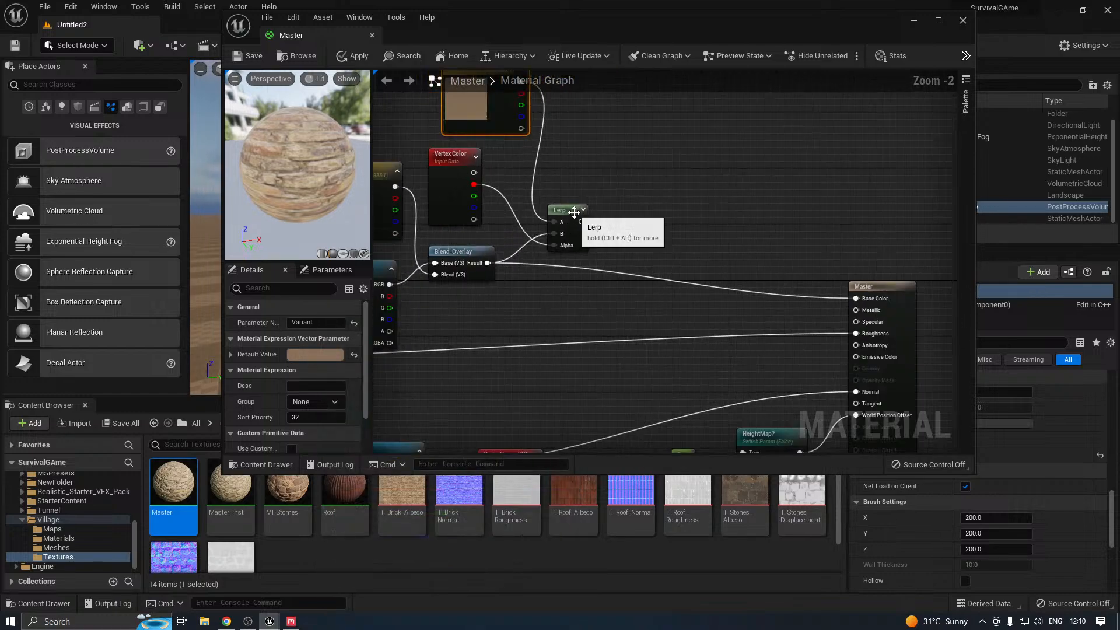
pyautogui.moveTo(581, 222); pyautogui.dragTo(841, 288)
pyautogui.moveTo(858, 299); pyautogui.dragTo(858, 299)
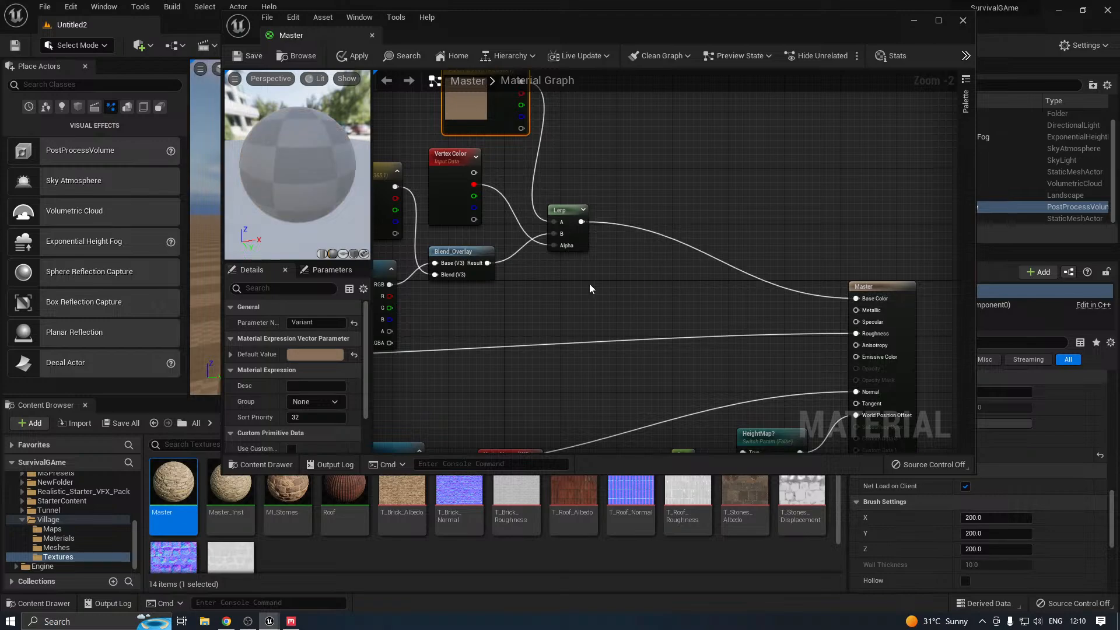
pyautogui.moveTo(589, 284); pyautogui.dragTo(630, 181, button='right')
pyautogui.click(627, 205)
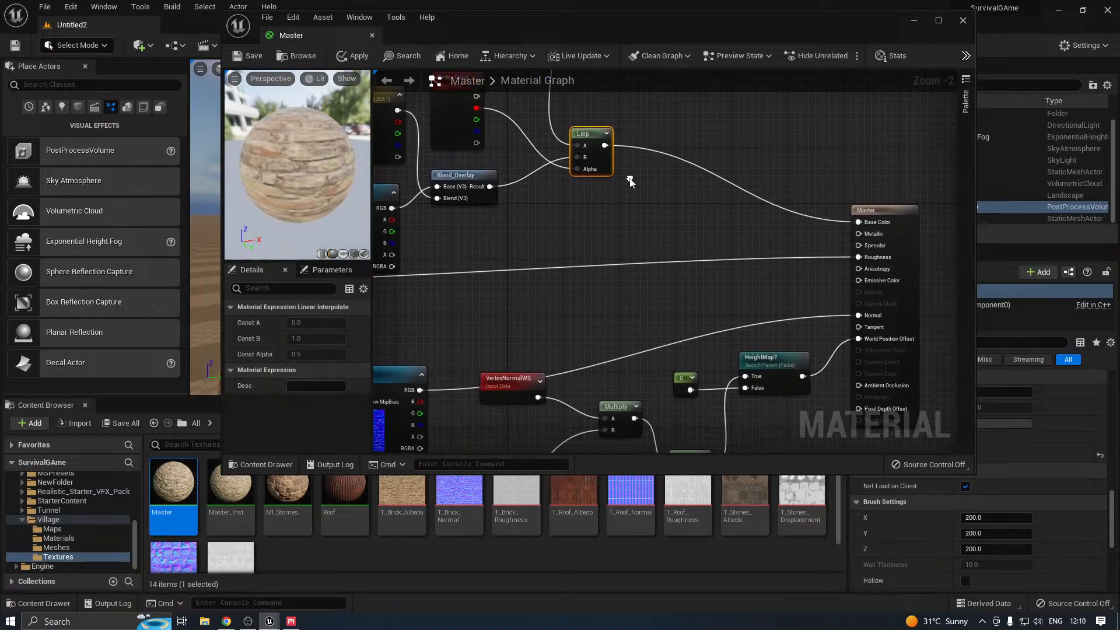
pyautogui.scroll(-2, 633, 251)
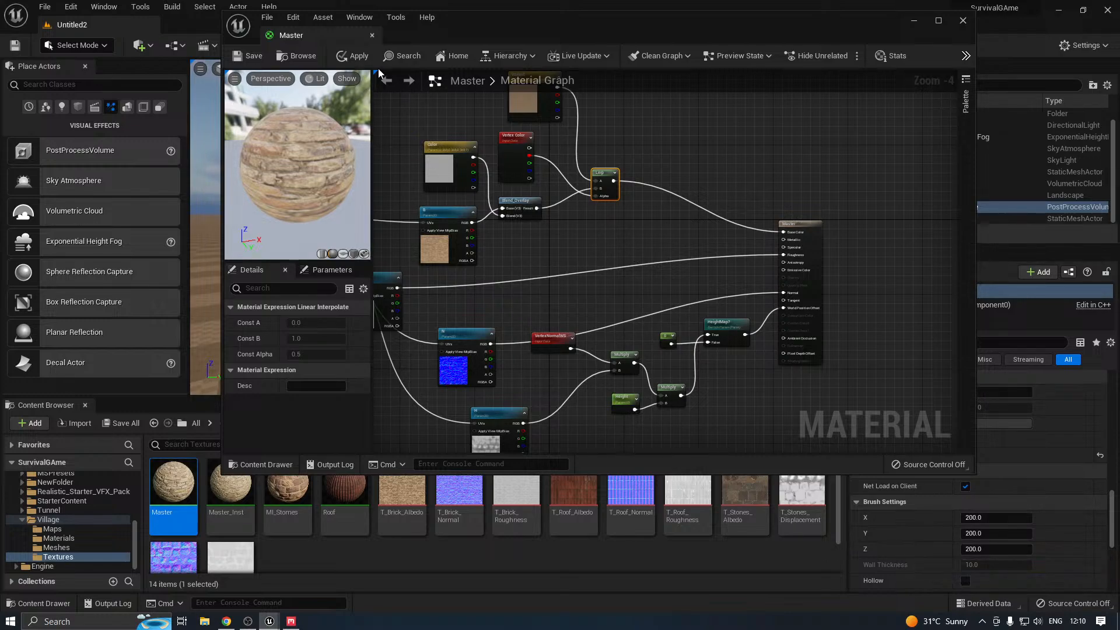
pyautogui.moveTo(417, 117); pyautogui.dragTo(435, 170, button='right')
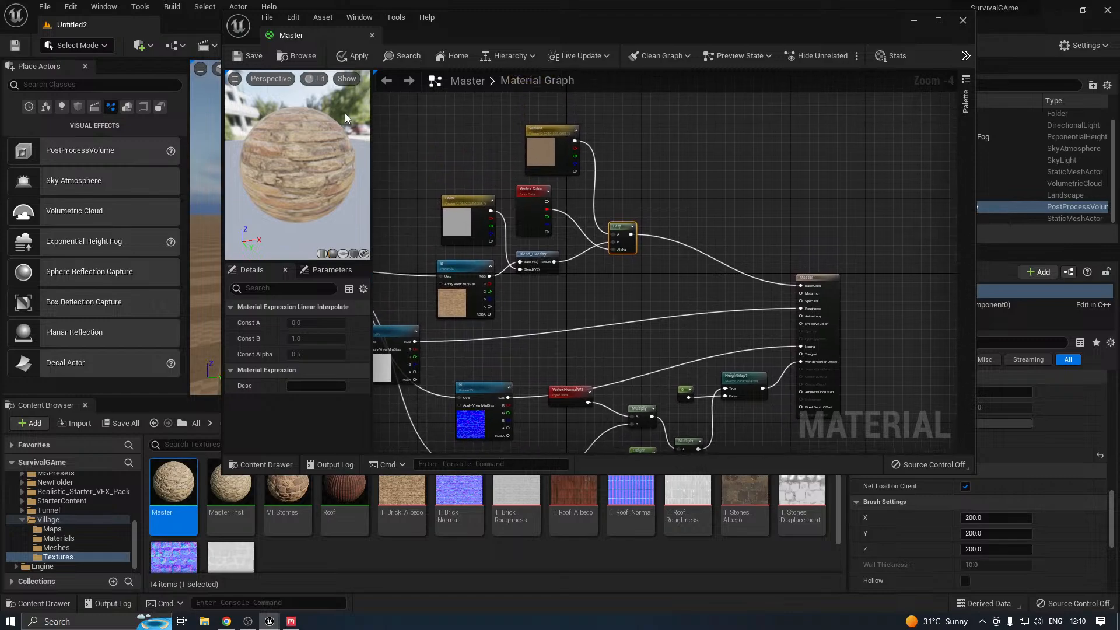
# Apply the pending changes to the Master material and close its editor
pyautogui.click(346, 54)
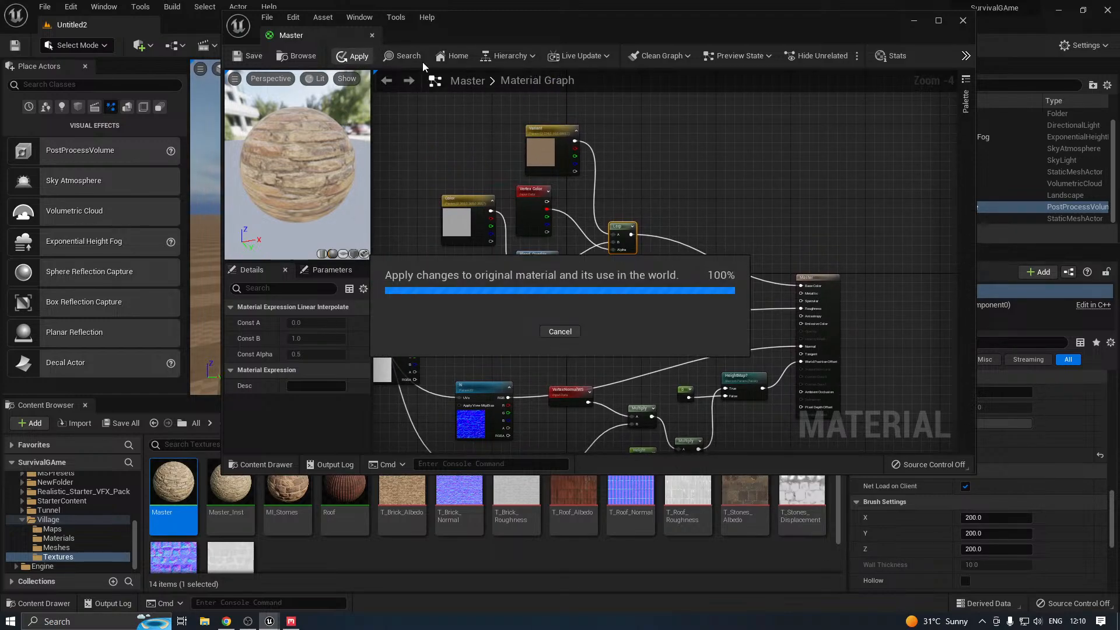
pyautogui.click(371, 36)
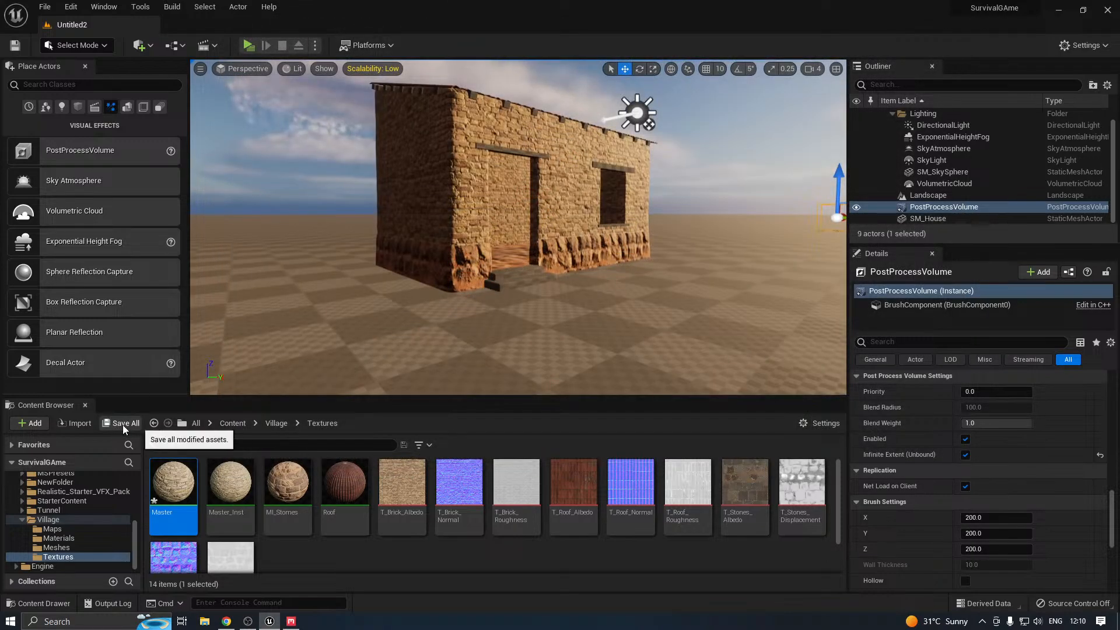
# Reopen the Master material and add a new Lerp node to its graph
pyautogui.doubleClick(173, 490)
pyautogui.moveTo(686, 286); pyautogui.dragTo(843, 331, button='right')
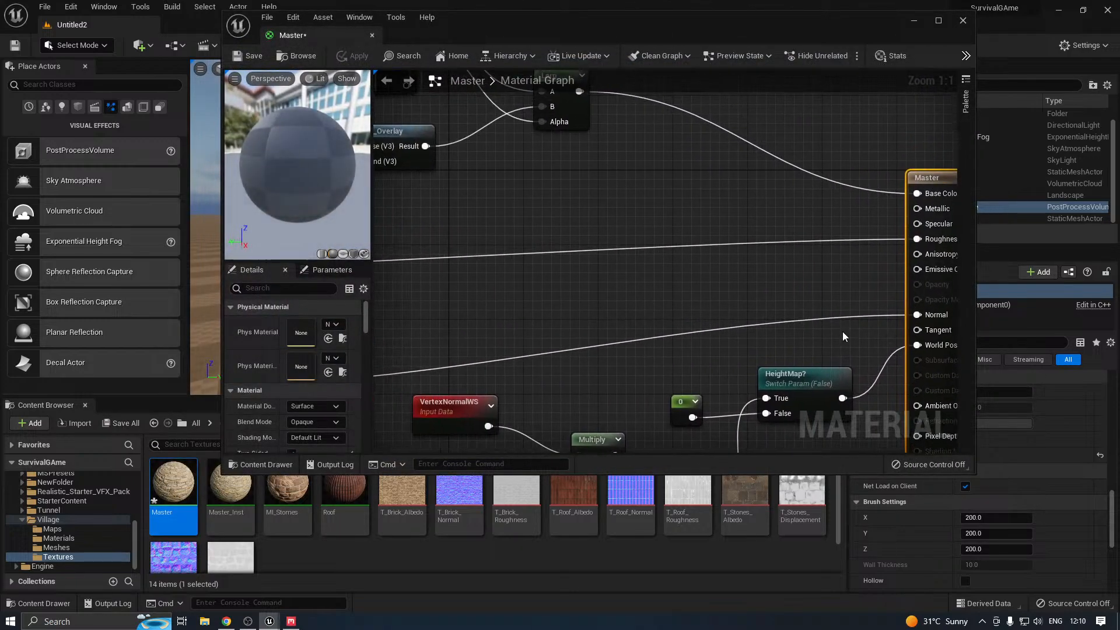
pyautogui.click(657, 173)
# Wire the N texture's RGB into the new Lerp's A and B, Vertex Color red into Alpha, and the result into Normal
pyautogui.moveTo(629, 198); pyautogui.dragTo(740, 235, button='right')
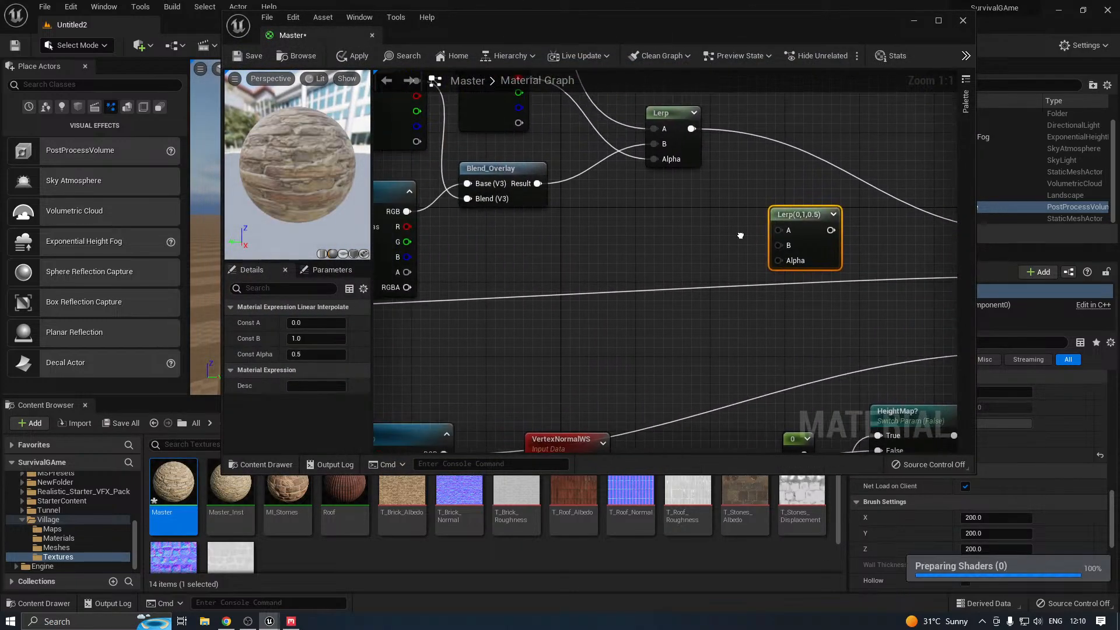
pyautogui.scroll(-1, 734, 236)
pyautogui.moveTo(660, 276); pyautogui.dragTo(667, 183, button='right')
pyautogui.scroll(-2, 662, 194)
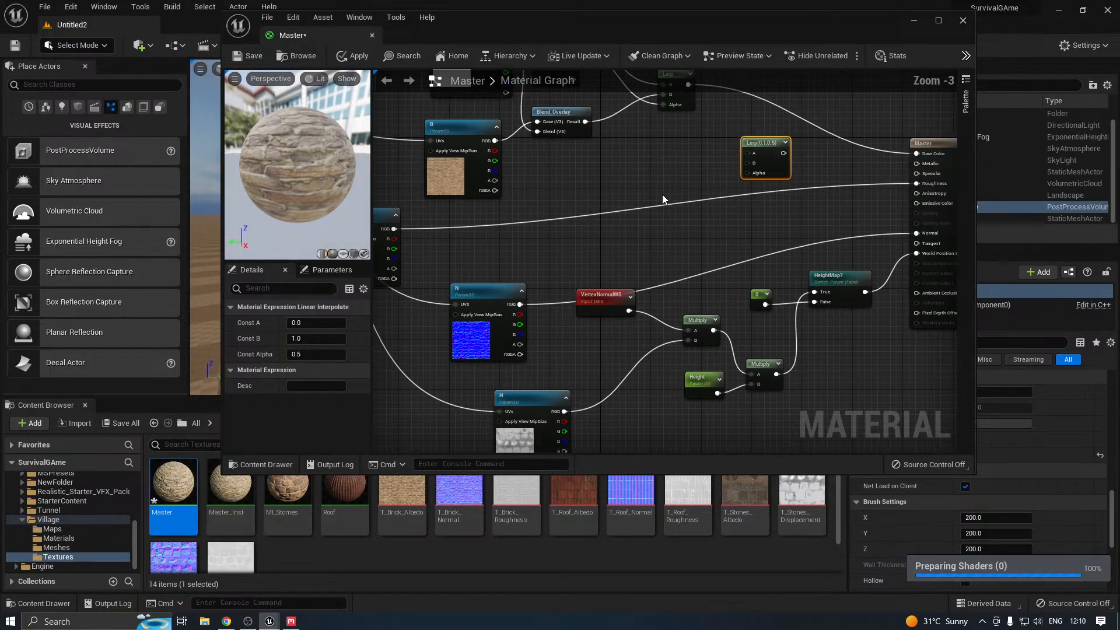
pyautogui.moveTo(519, 295); pyautogui.dragTo(752, 163)
pyautogui.moveTo(598, 269); pyautogui.dragTo(565, 352, button='right')
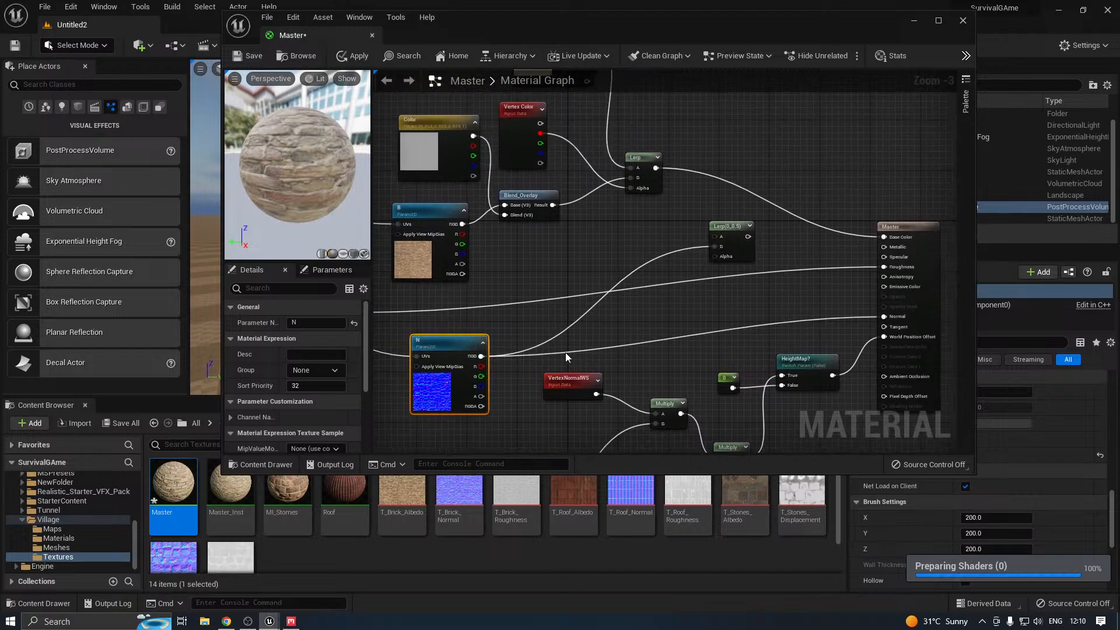
pyautogui.moveTo(480, 357); pyautogui.dragTo(718, 237)
pyautogui.moveTo(589, 232); pyautogui.dragTo(589, 257, button='right')
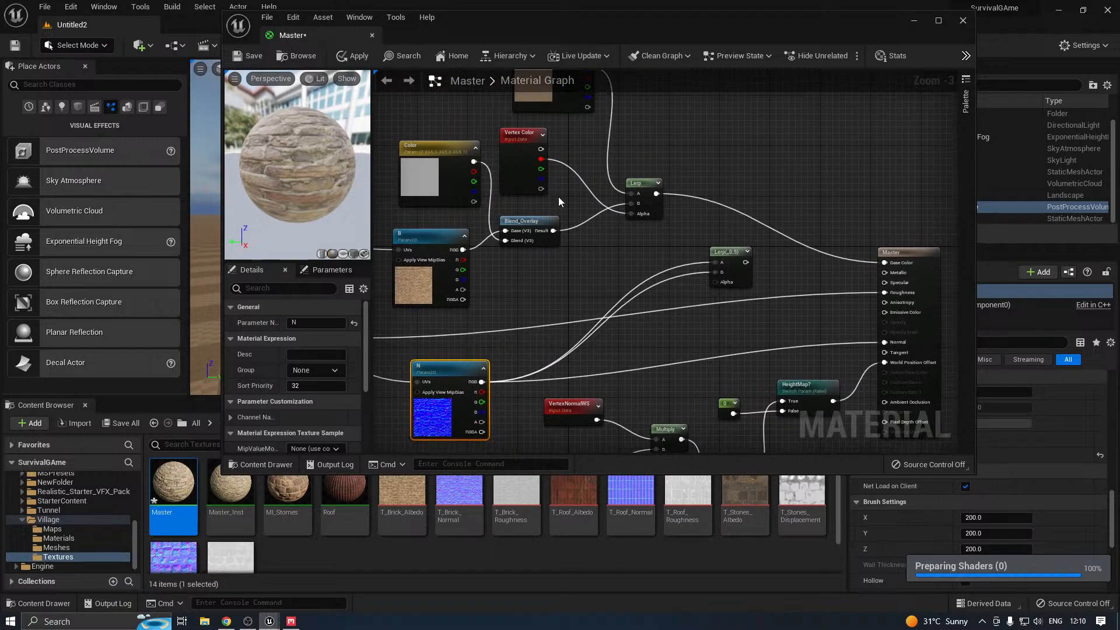
pyautogui.moveTo(541, 159); pyautogui.dragTo(893, 343)
pyautogui.moveTo(727, 257); pyautogui.dragTo(724, 252)
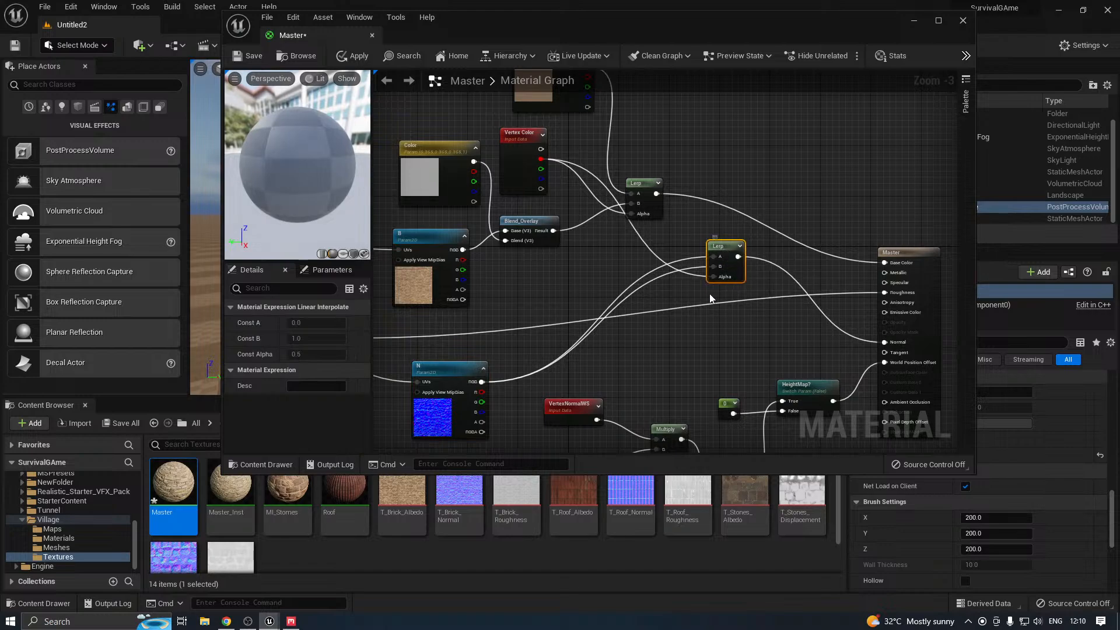
# Duplicate the Lerp, feed roughness texture RGB into A and B and Vertex Color red into Alpha, and connect its output to Roughness
pyautogui.hotkey('ctrl', 'd')
pyautogui.moveTo(677, 324); pyautogui.dragTo(718, 236, button='right')
pyautogui.moveTo(421, 253); pyautogui.dragTo(447, 253, button='right')
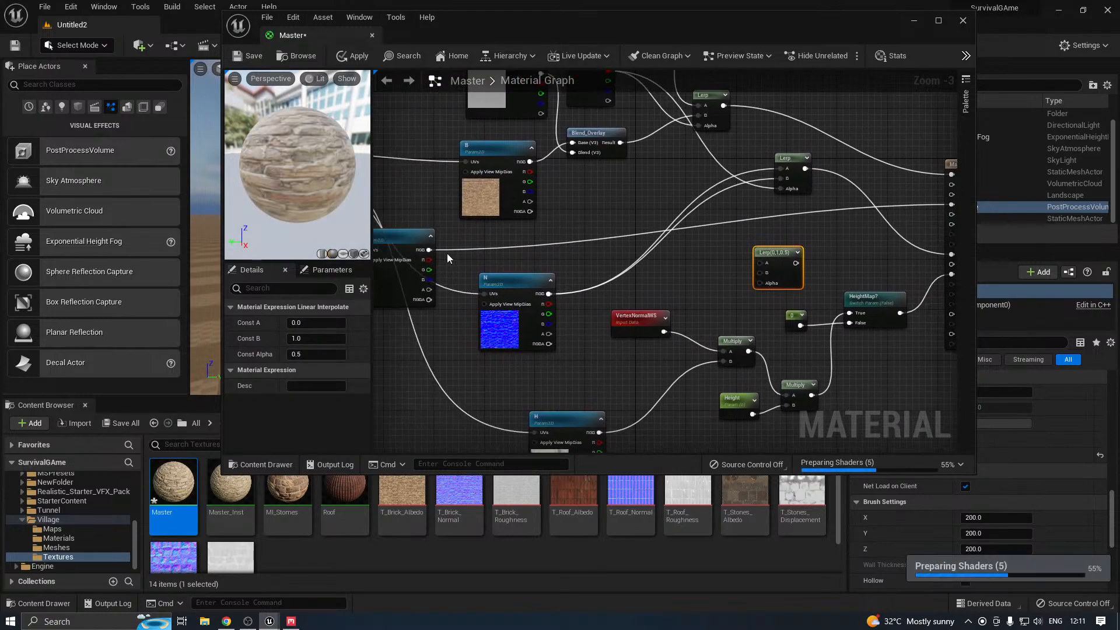
pyautogui.moveTo(430, 251); pyautogui.dragTo(760, 263)
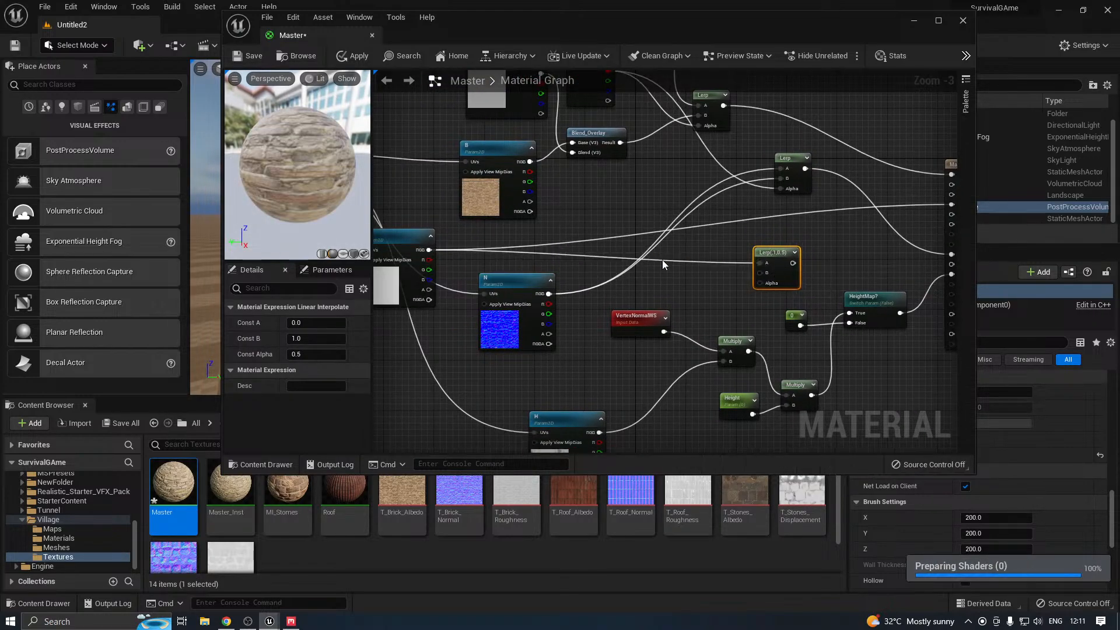
pyautogui.moveTo(430, 249); pyautogui.dragTo(759, 272)
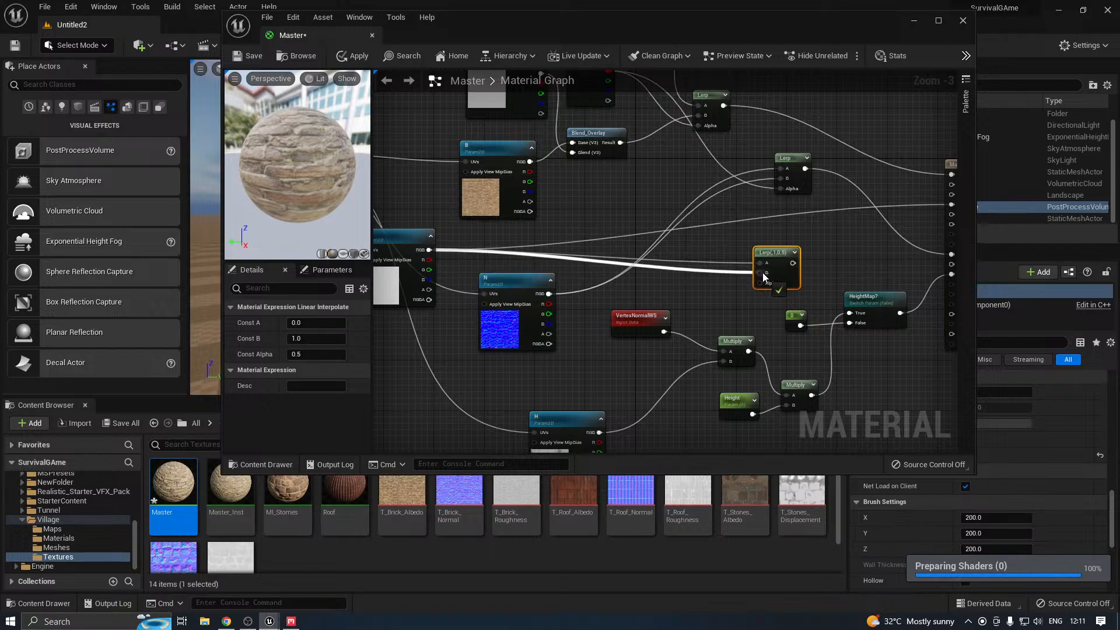
pyautogui.moveTo(761, 272); pyautogui.dragTo(724, 315, button='right')
pyautogui.moveTo(570, 114); pyautogui.dragTo(915, 248)
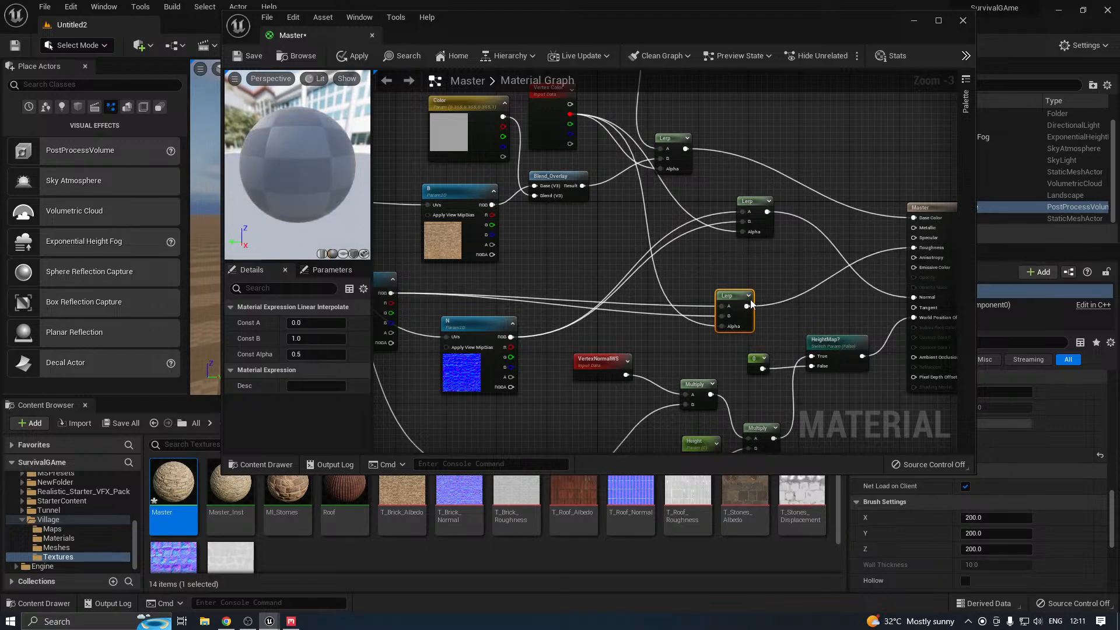
pyautogui.moveTo(744, 297); pyautogui.dragTo(761, 281)
# Apply the Master material's changes, close its editor, and save the modified Master asset
pyautogui.moveTo(624, 250); pyautogui.dragTo(646, 317, button='right')
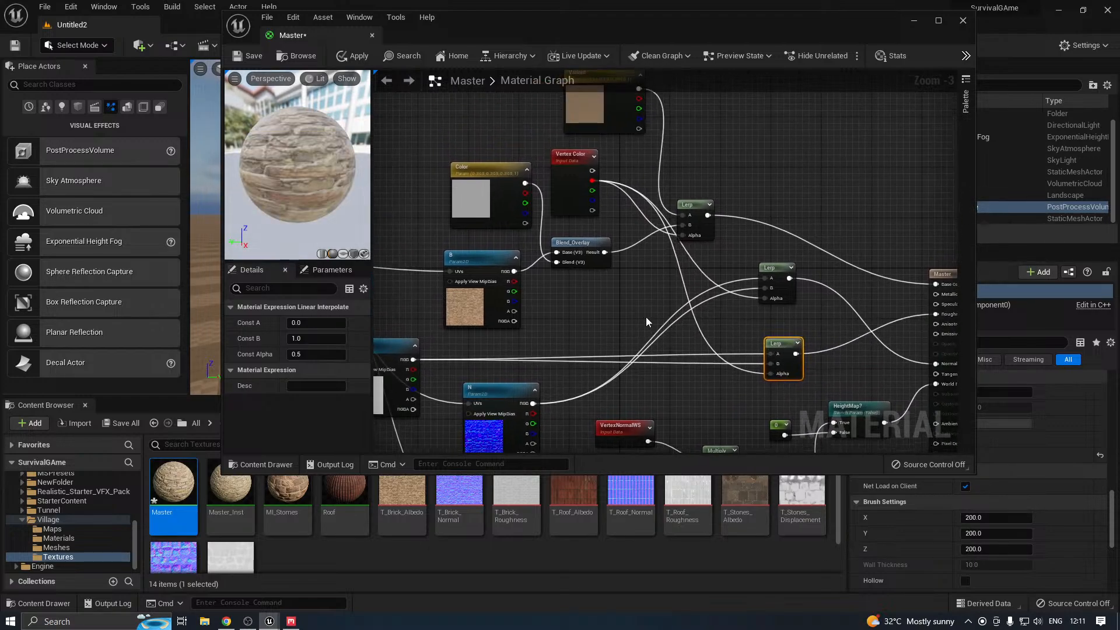
pyautogui.moveTo(560, 182); pyautogui.dragTo(557, 218, button='right')
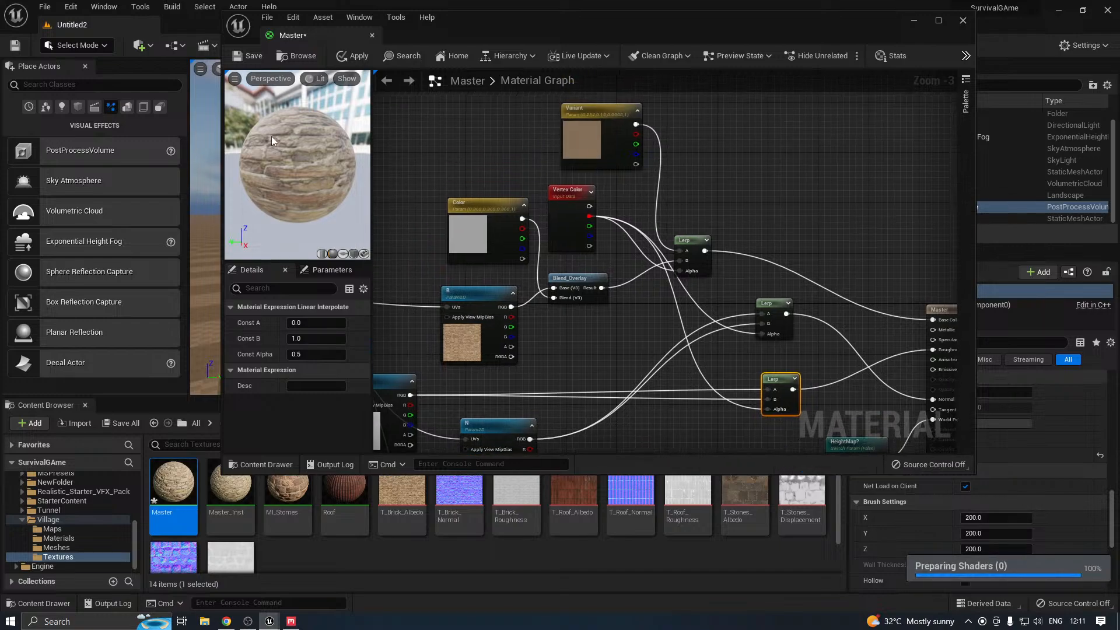
pyautogui.moveTo(272, 135); pyautogui.dragTo(288, 137)
pyautogui.moveTo(567, 160); pyautogui.dragTo(591, 143, button='right')
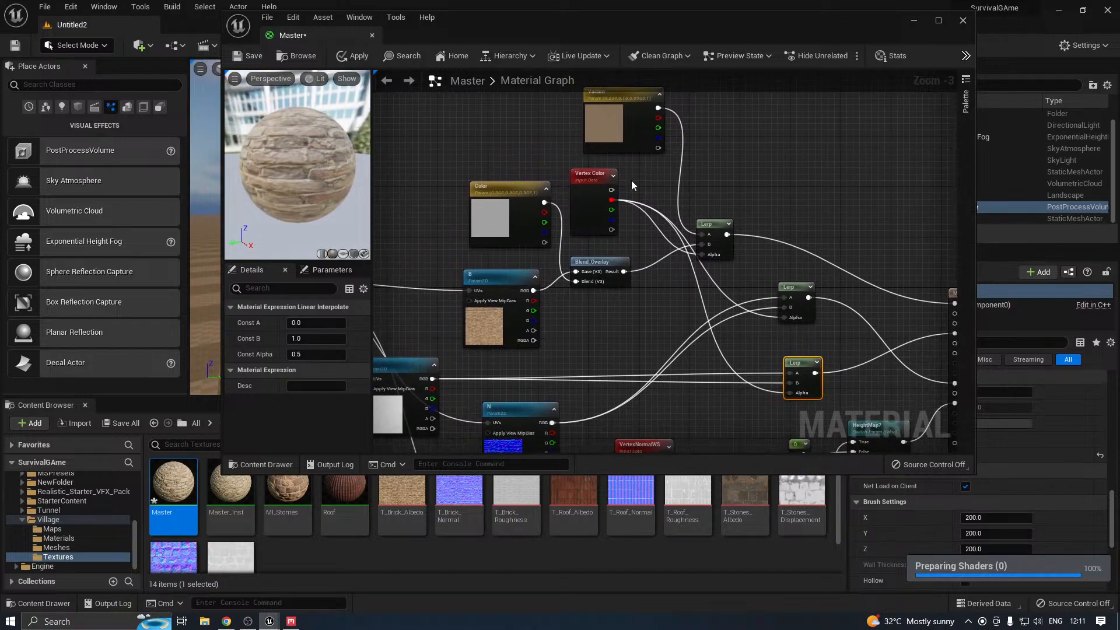
pyautogui.click(370, 63)
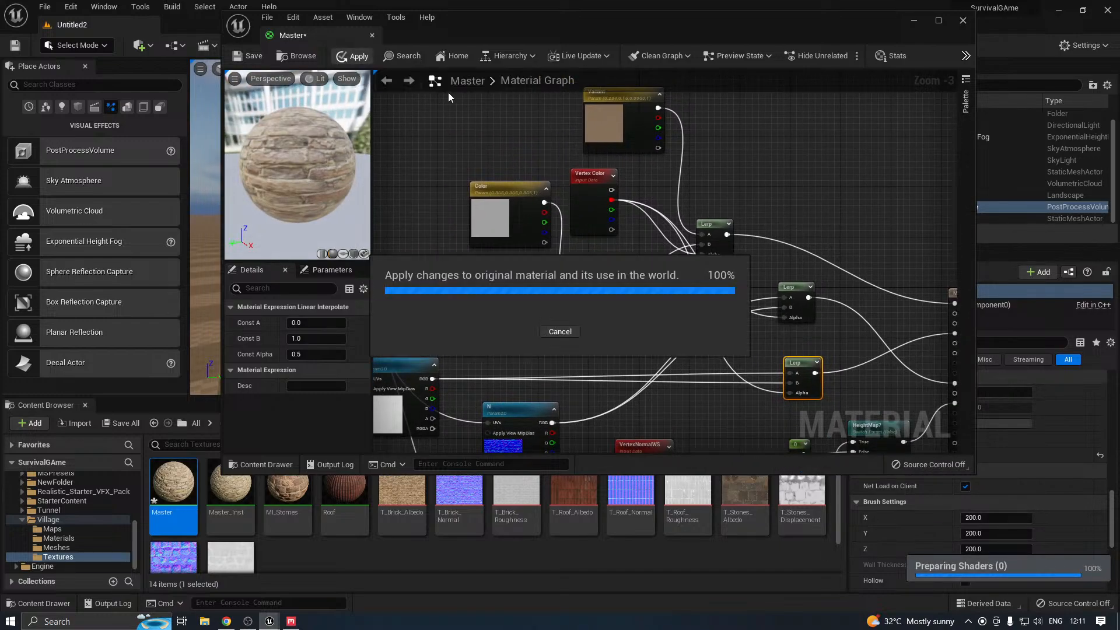
pyautogui.click(372, 36)
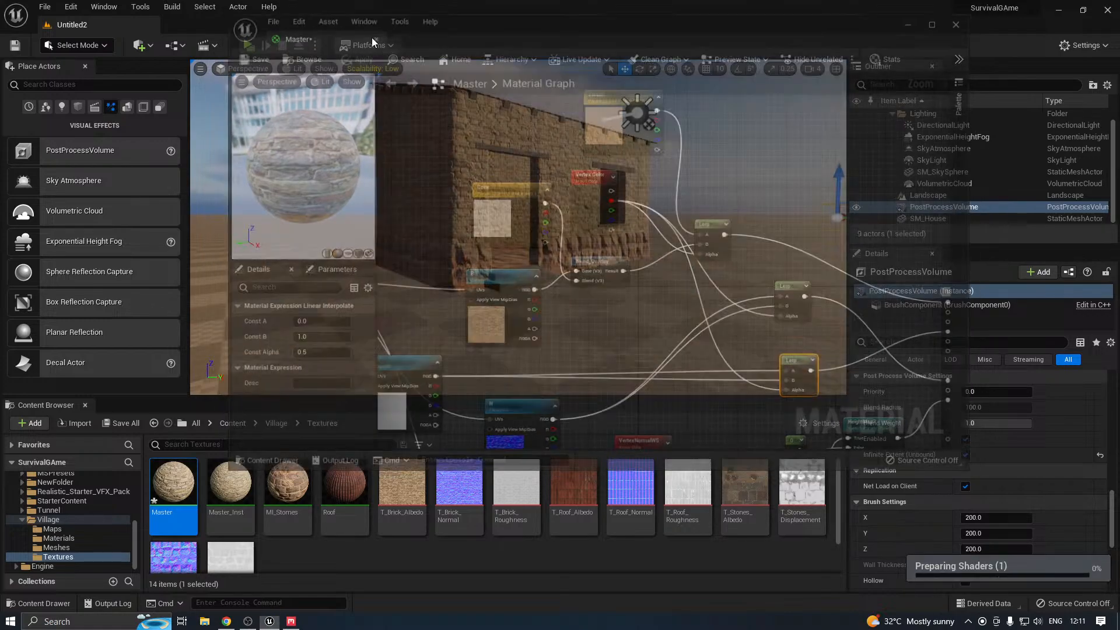
pyautogui.click(121, 423)
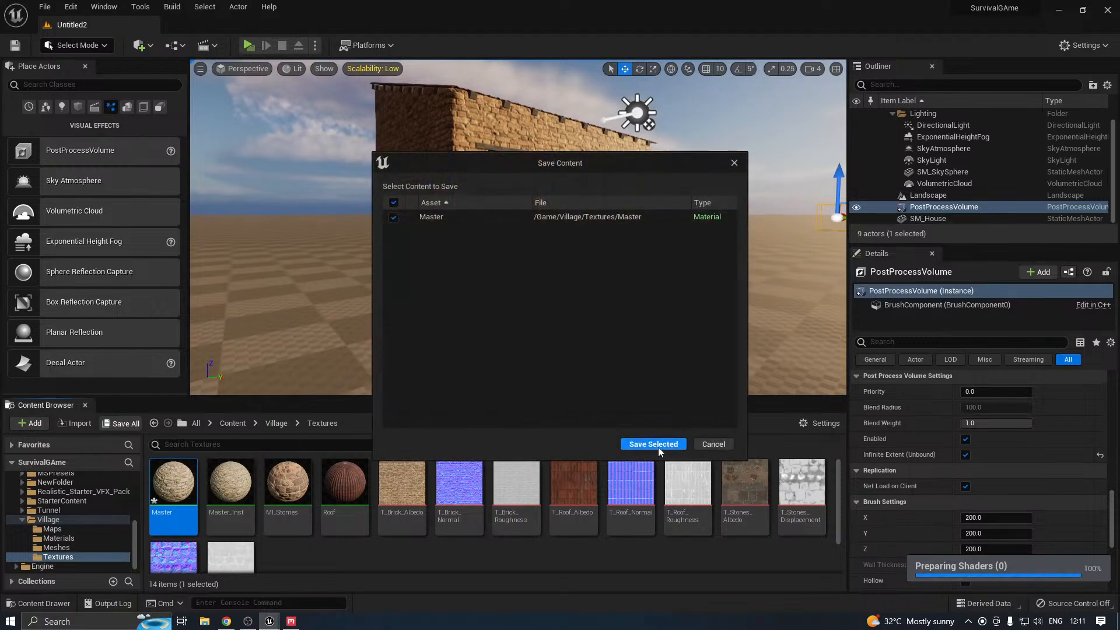
pyautogui.click(582, 442)
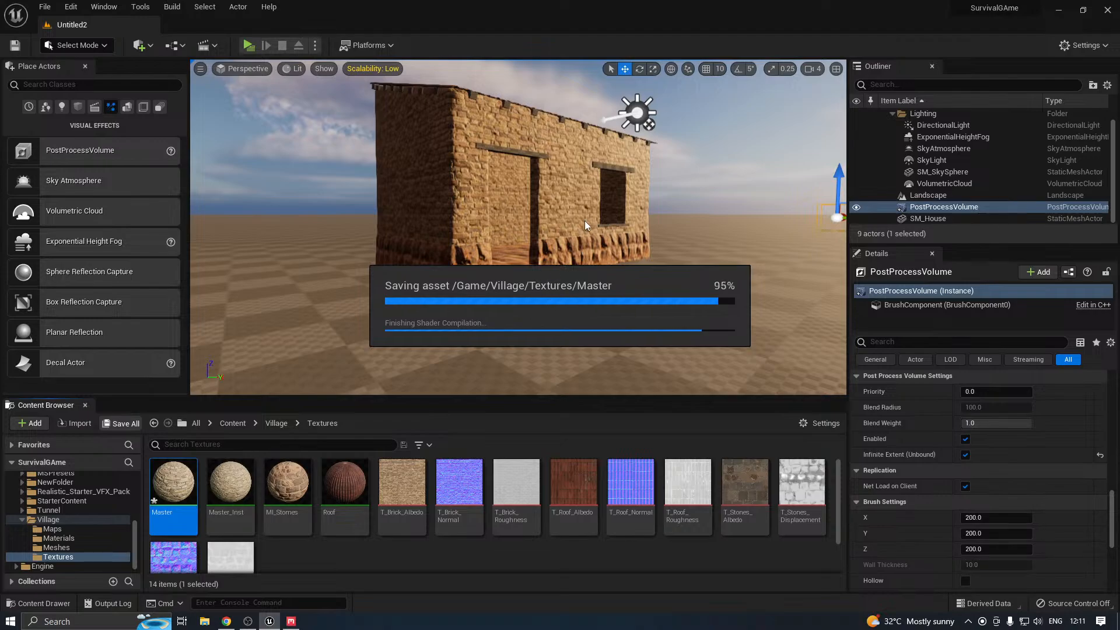
# Select the SM_House mesh near its doorway and enlarge the viewport
pyautogui.press('w')
pyautogui.moveTo(569, 206); pyautogui.dragTo(536, 202, button='right')
pyautogui.press('a')
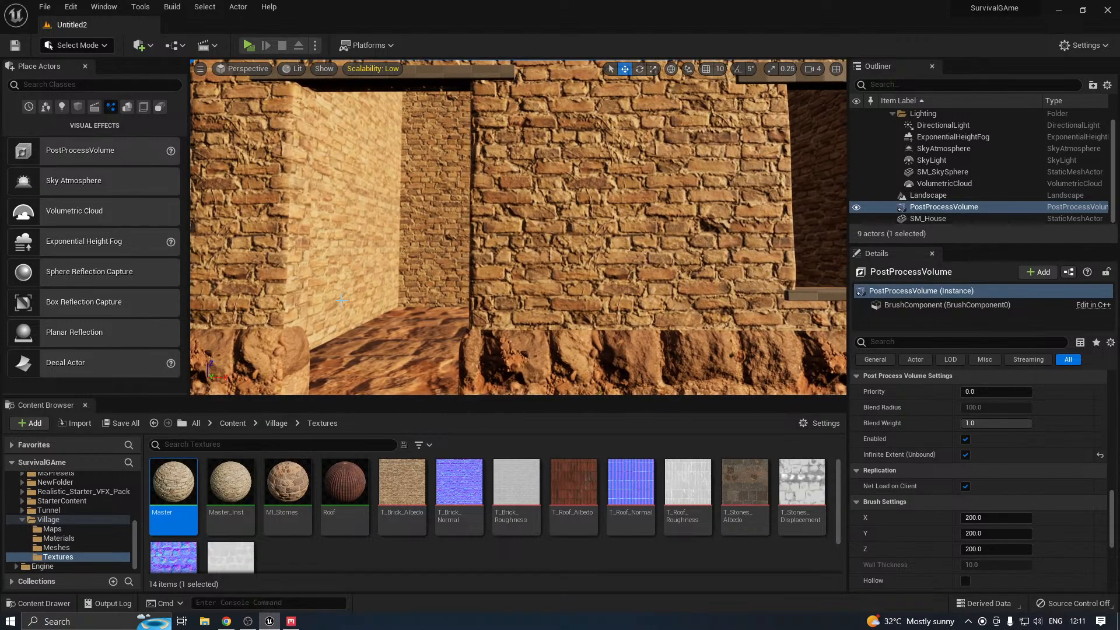
pyautogui.click(435, 334)
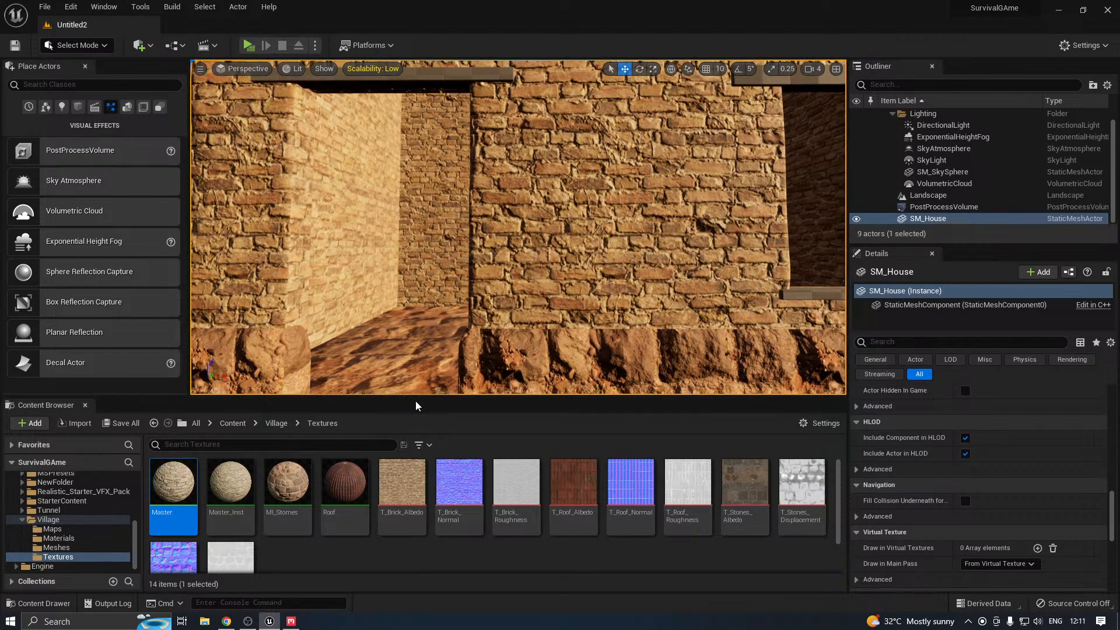
pyautogui.moveTo(413, 399); pyautogui.dragTo(414, 424)
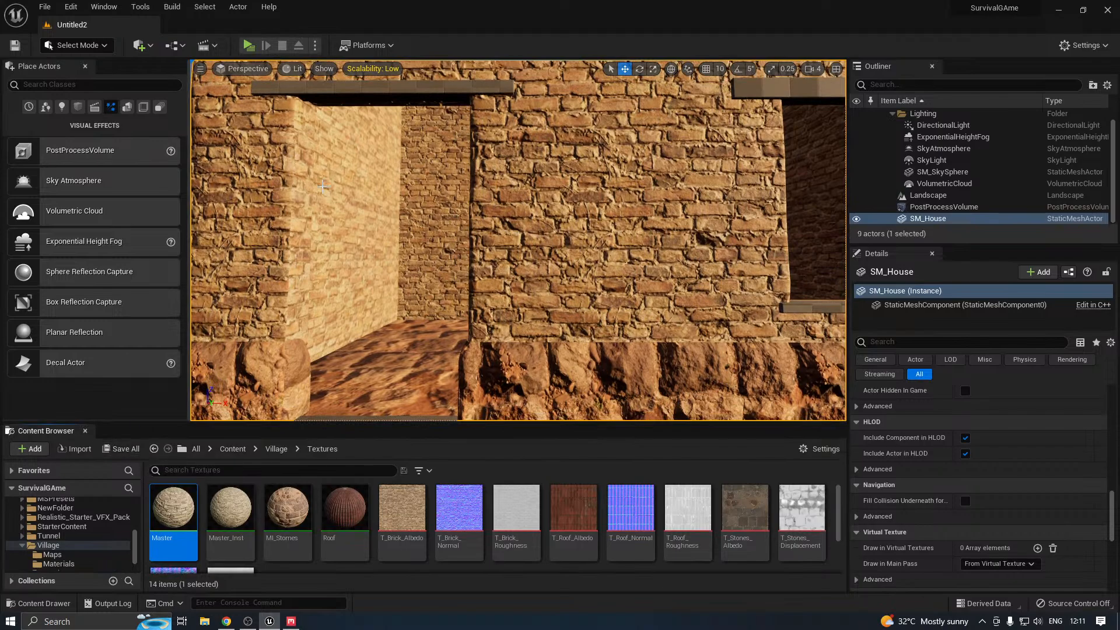
# Switch to Mesh Paint mode with the color Paint tool and restrict painting to the Red channel
pyautogui.click(90, 46)
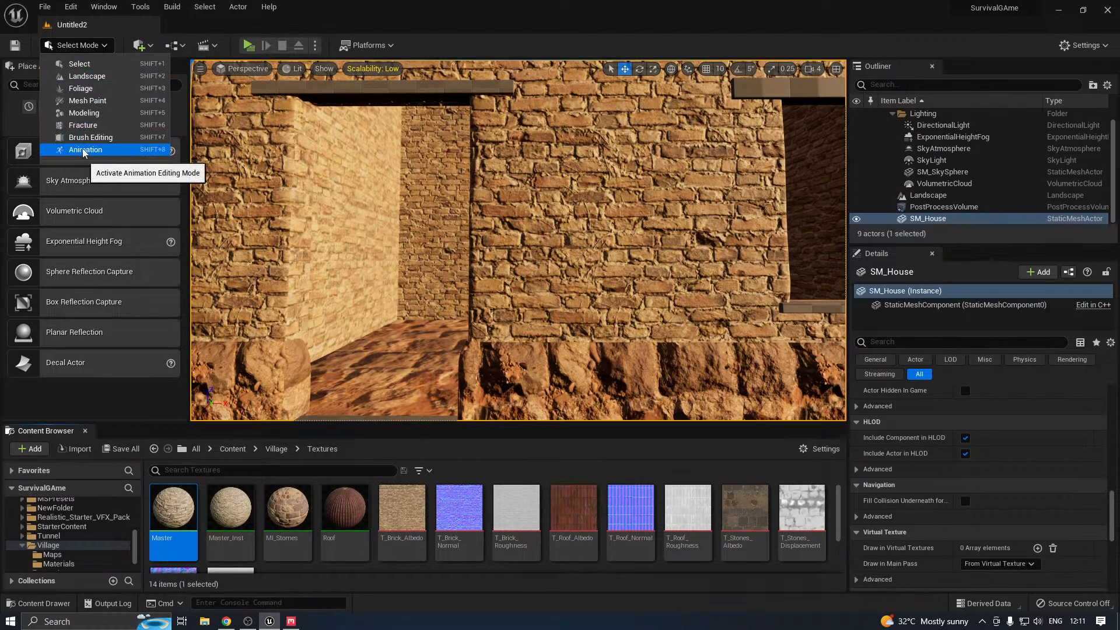
pyautogui.click(87, 101)
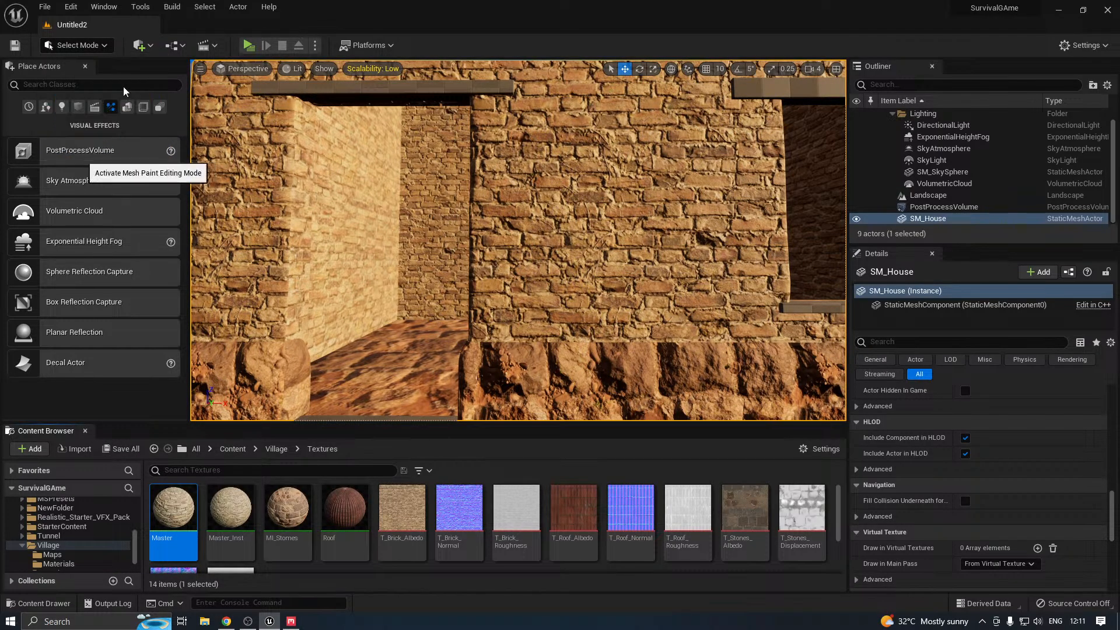
pyautogui.click(50, 115)
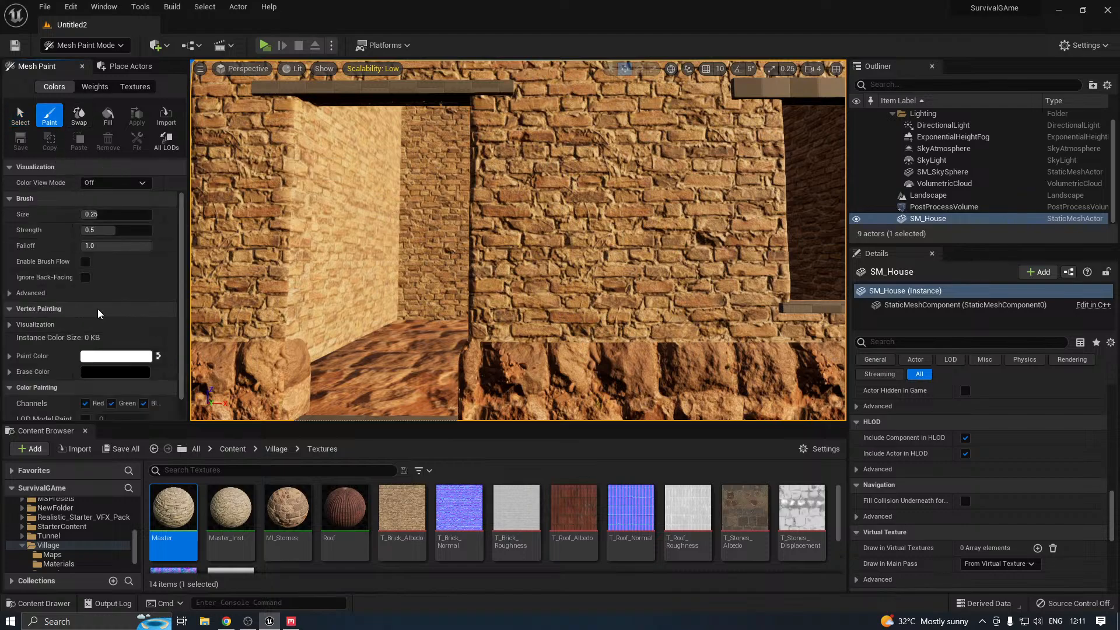
pyautogui.scroll(-2, 138, 358)
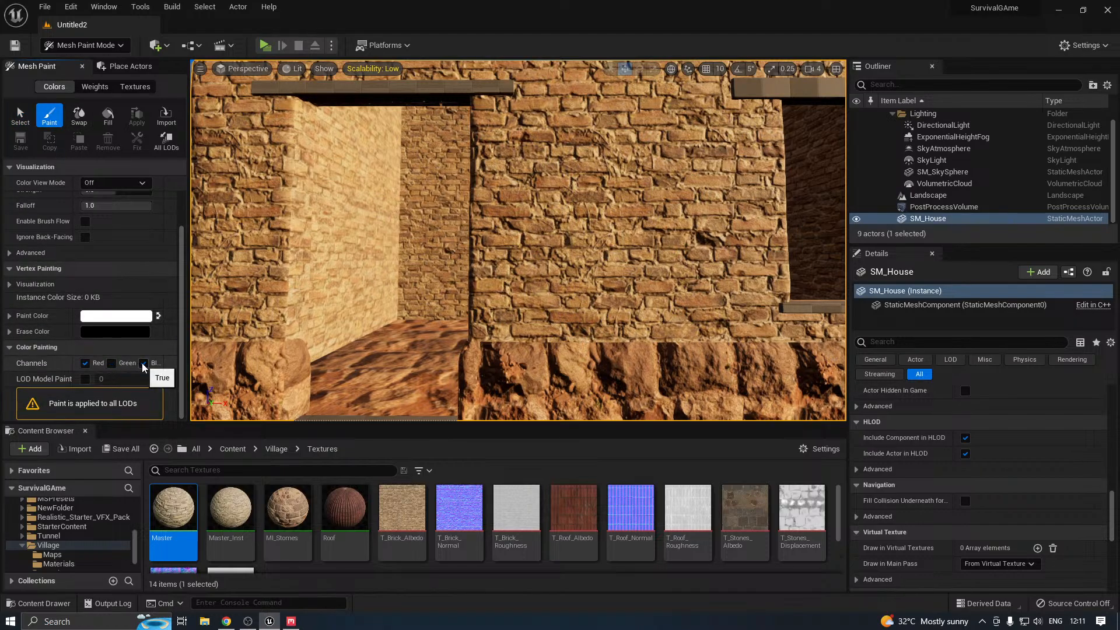
pyautogui.click(143, 364)
# Paint the Red vertex channel along the brick wall edge beside the doorway and return to Select mode
pyautogui.moveTo(485, 264); pyautogui.dragTo(516, 269, button='right')
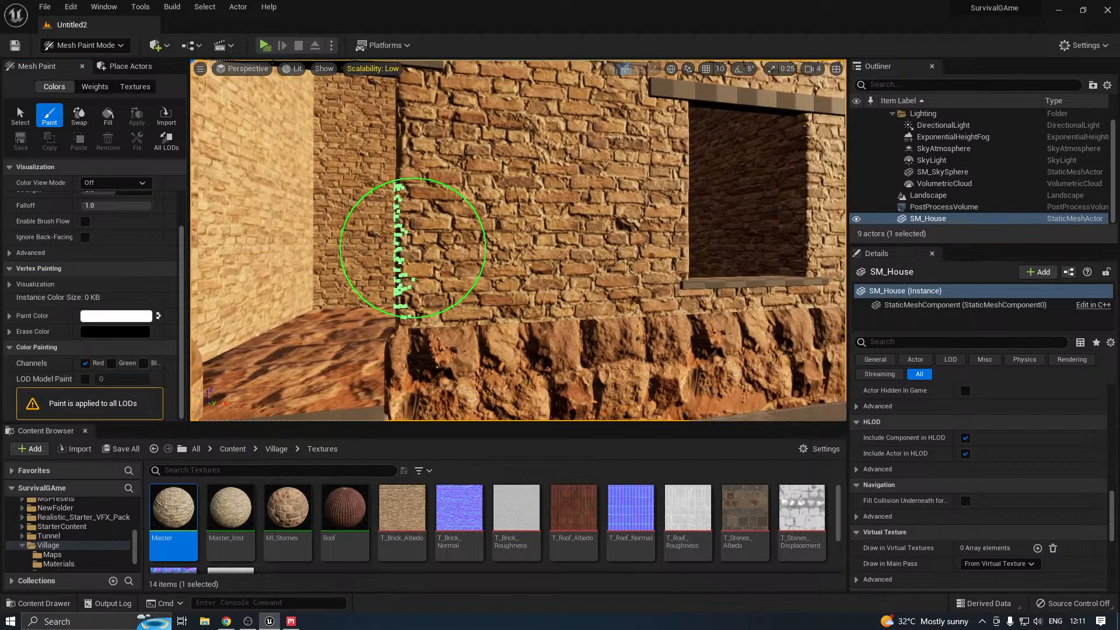
pyautogui.moveTo(412, 248); pyautogui.dragTo(583, 258, button='right')
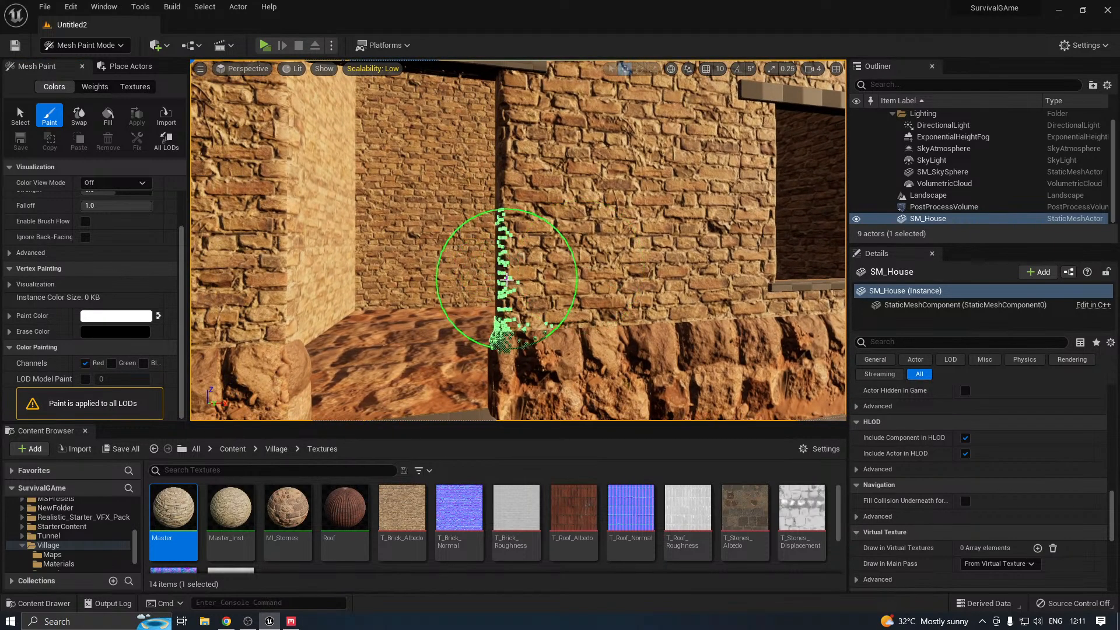
pyautogui.moveTo(506, 279)
pyautogui.mouseDown()
pyautogui.moveTo(499, 285)
pyautogui.moveTo(515, 178)
pyautogui.moveTo(515, 294)
pyautogui.moveTo(509, 147)
pyautogui.moveTo(523, 168)
pyautogui.mouseUp()
pyautogui.moveTo(535, 180); pyautogui.dragTo(535, 147, button='right')
pyautogui.moveTo(512, 209)
pyautogui.mouseDown()
pyautogui.moveTo(521, 320)
pyautogui.moveTo(512, 200)
pyautogui.moveTo(508, 313)
pyautogui.mouseUp()
pyautogui.click(98, 47)
pyautogui.click(92, 64)
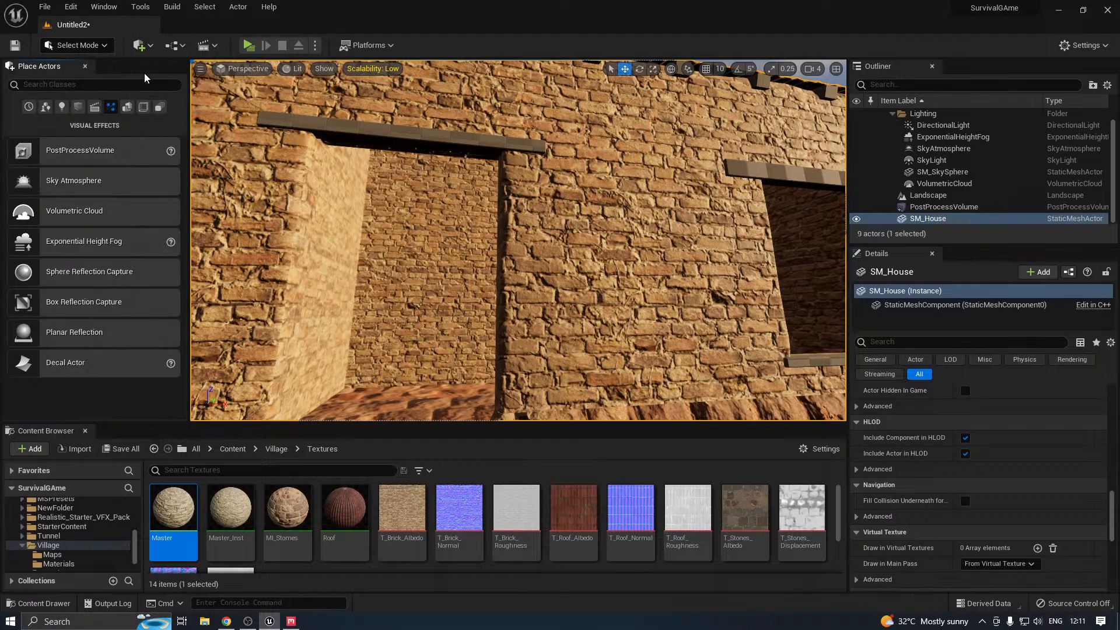
# Open the Master_Inst material instance, narrow its window to expose the viewport, and enable the Variant parameter override
pyautogui.moveTo(396, 187)
pyautogui.mouseDown(button='right')
pyautogui.moveTo(431, 245)
pyautogui.moveTo(424, 191)
pyautogui.moveTo(373, 208)
pyautogui.mouseUp(button='right')
pyautogui.doubleClick(242, 508)
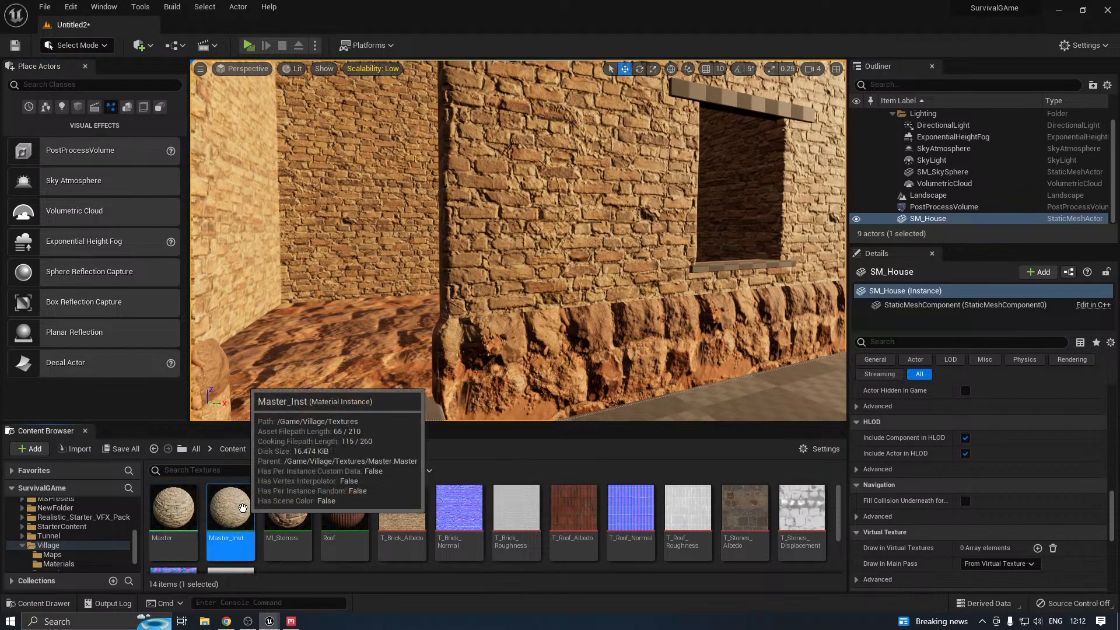
pyautogui.moveTo(225, 432); pyautogui.dragTo(547, 432)
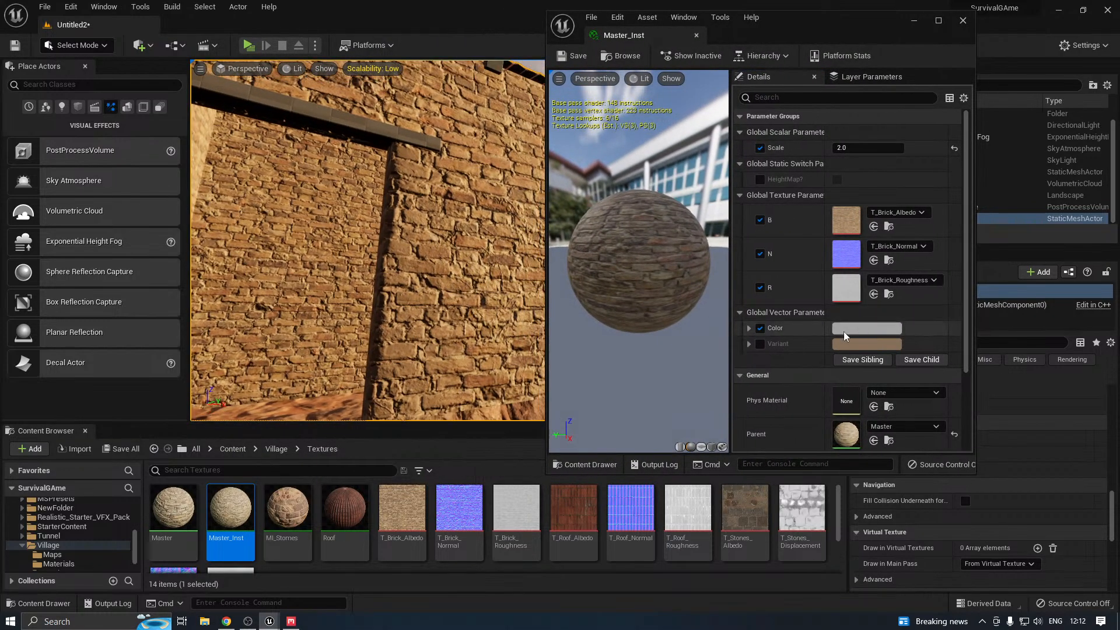
pyautogui.click(760, 344)
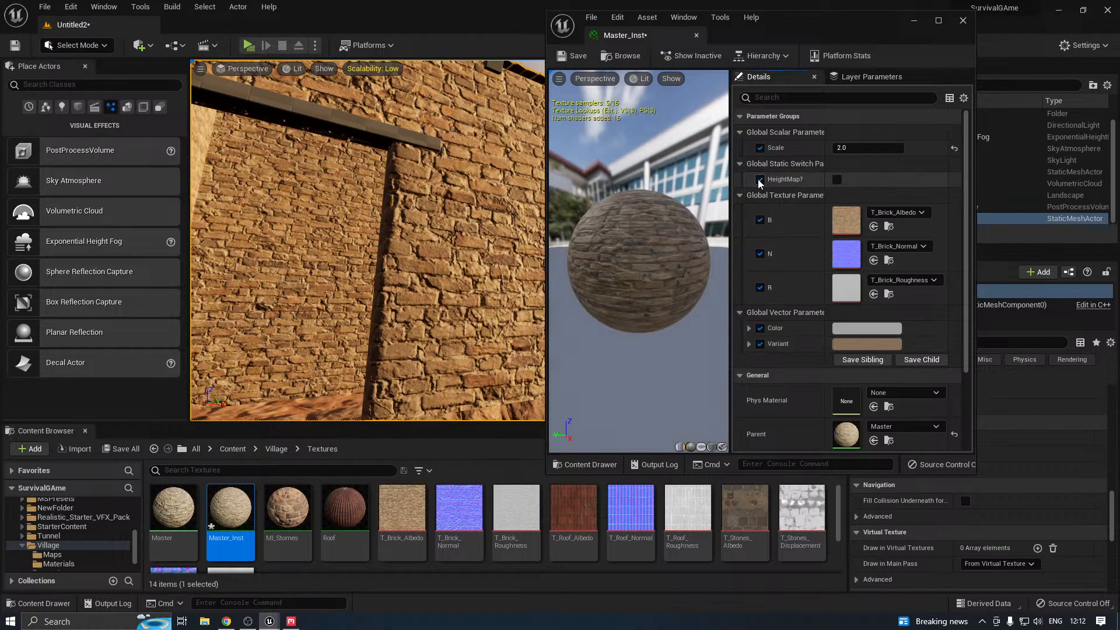
# Set the Variant color to a muted brown with hex sRGB 7C6856FF, comparing hues and brightness on the doorway bricks
pyautogui.click(842, 343)
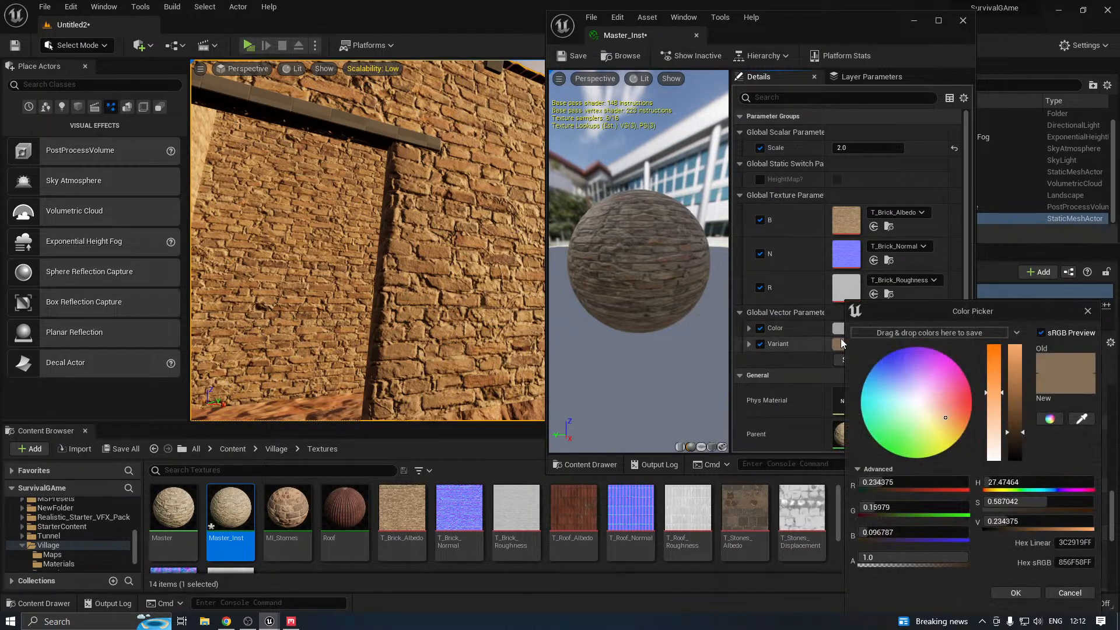
pyautogui.click(1018, 442)
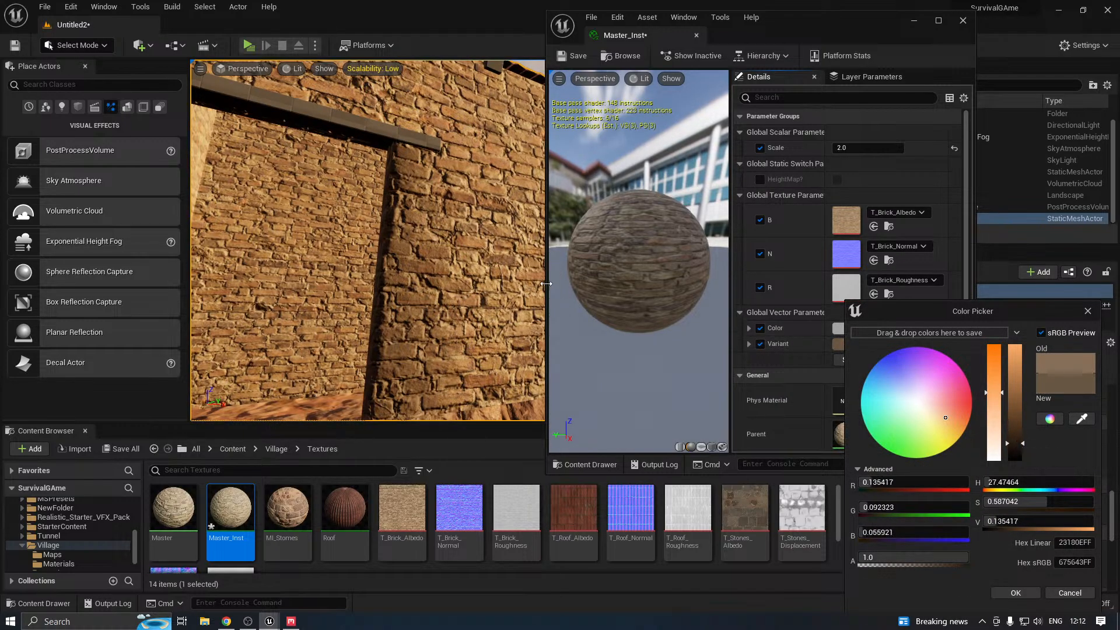
pyautogui.moveTo(527, 278); pyautogui.dragTo(506, 298, button='right')
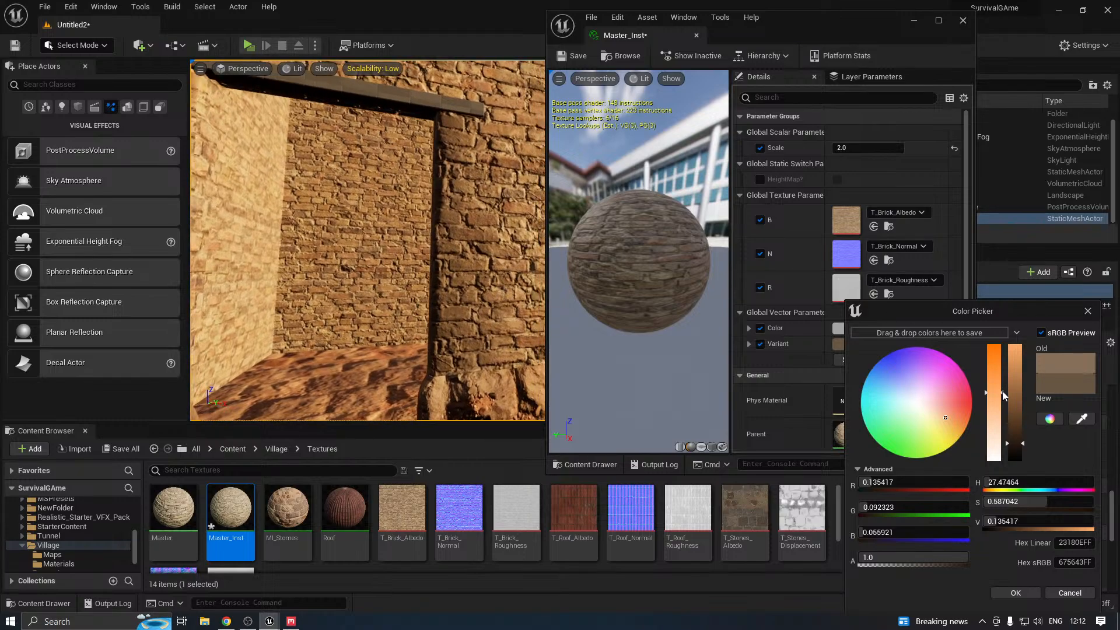
pyautogui.click(951, 407)
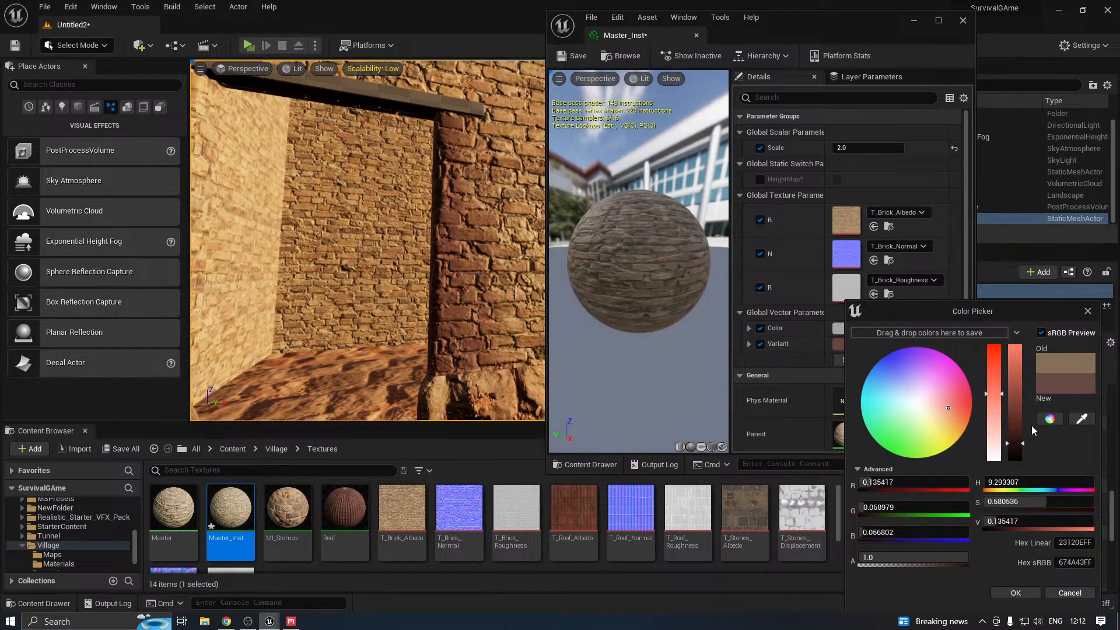
pyautogui.moveTo(1001, 407); pyautogui.dragTo(1021, 436)
pyautogui.click(1017, 435)
pyautogui.click(943, 417)
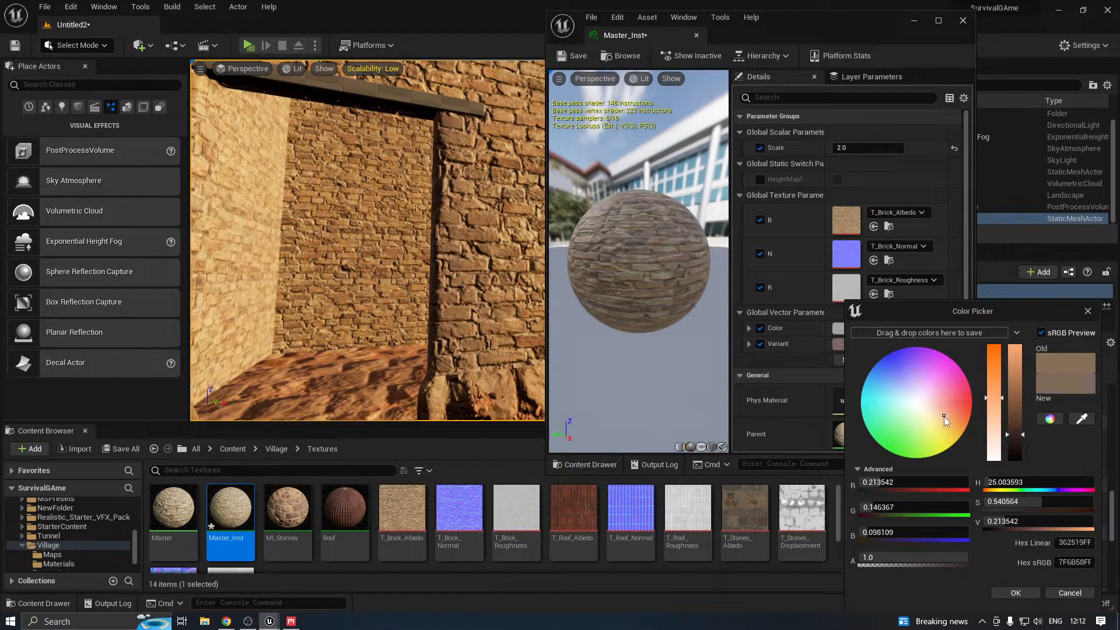
pyautogui.click(1015, 424)
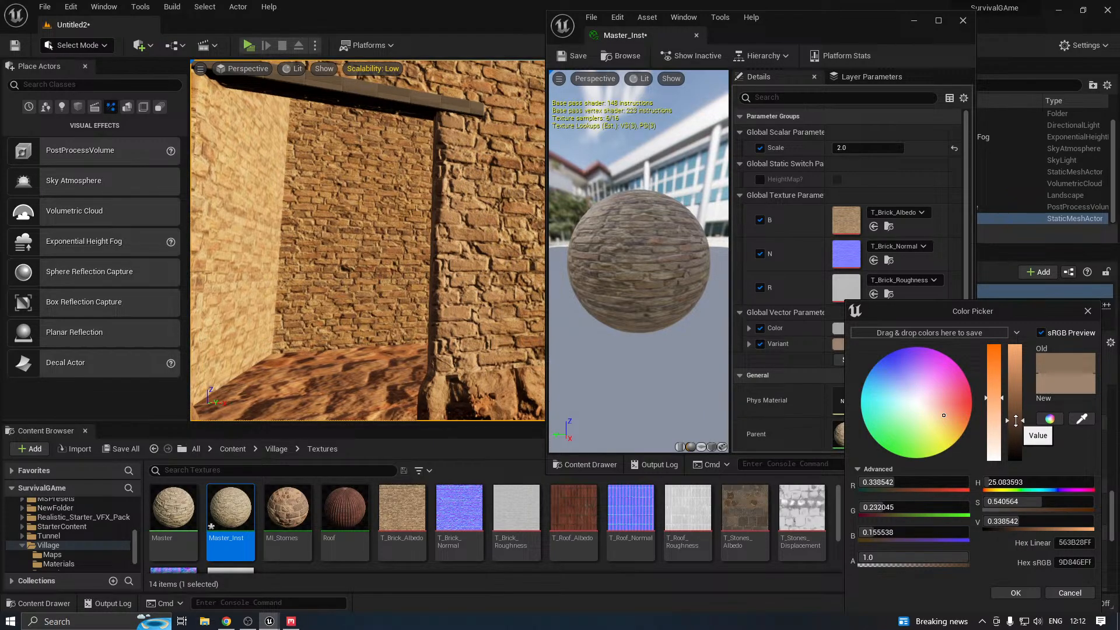
pyautogui.click(1017, 442)
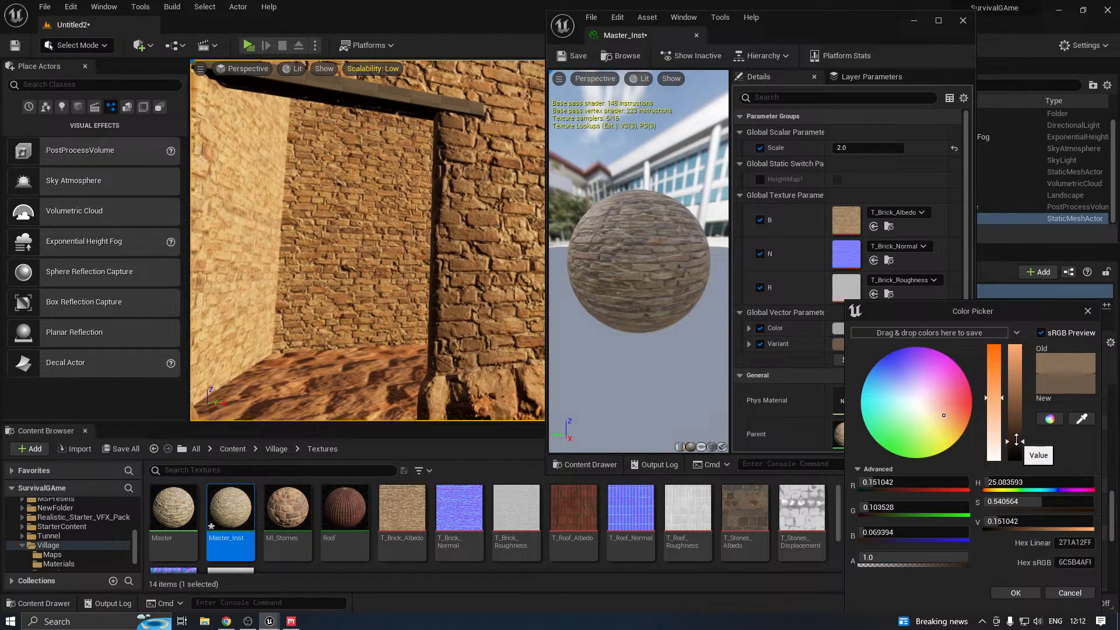
pyautogui.moveTo(1016, 438); pyautogui.dragTo(1016, 435)
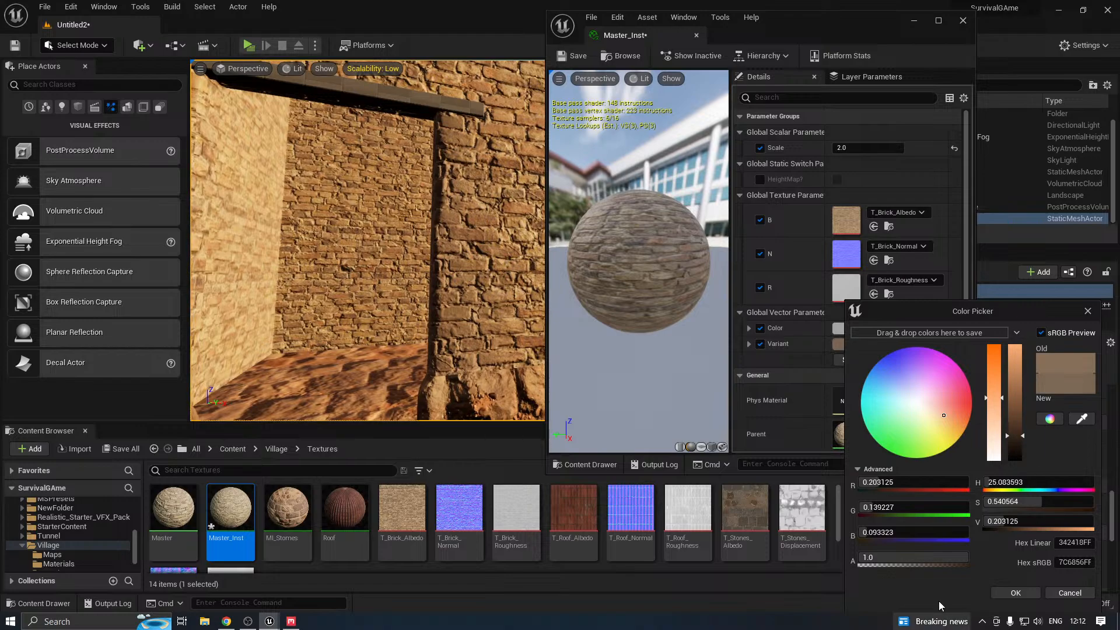
pyautogui.click(1016, 592)
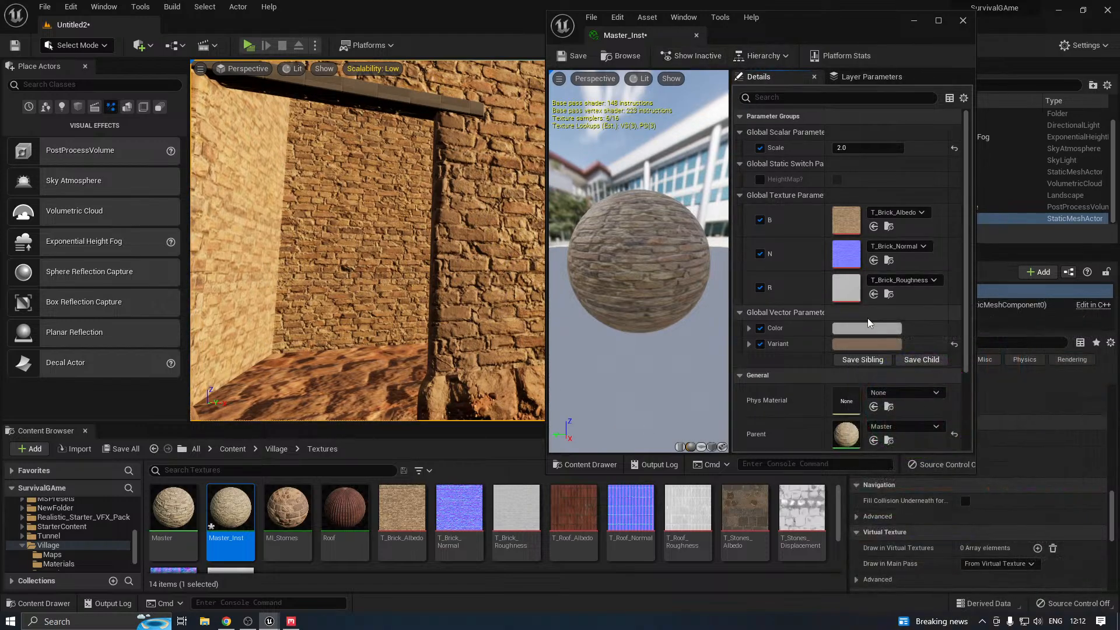
# Darken the Variant color to a value of 0.171875, giving hex sRGB 73604FFF
pyautogui.click(867, 344)
pyautogui.moveTo(1037, 442); pyautogui.dragTo(1033, 439)
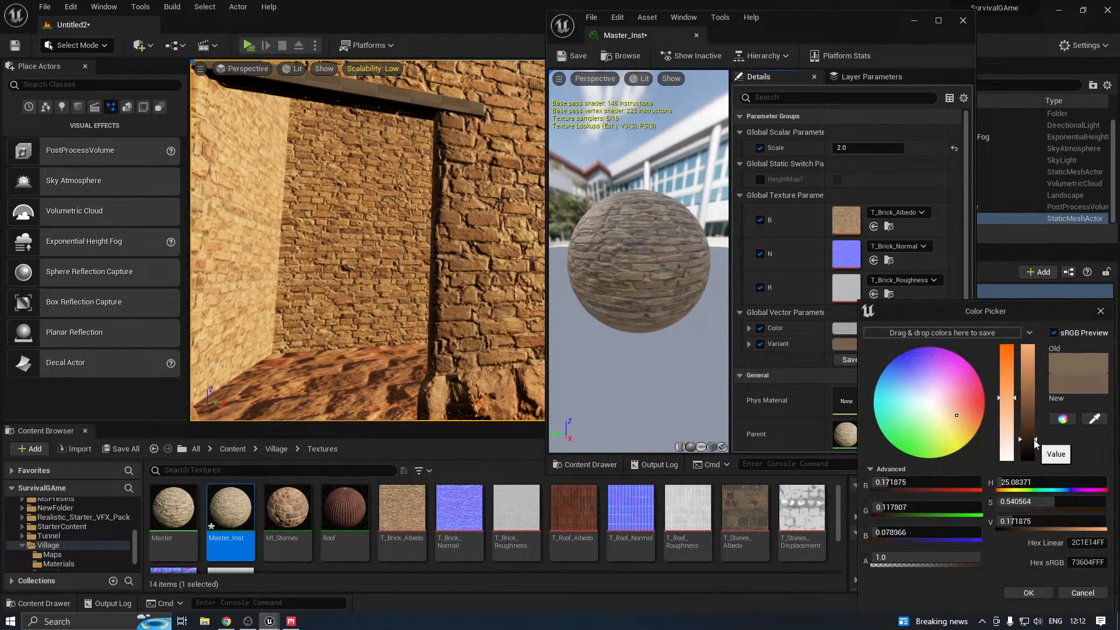
pyautogui.click(1014, 593)
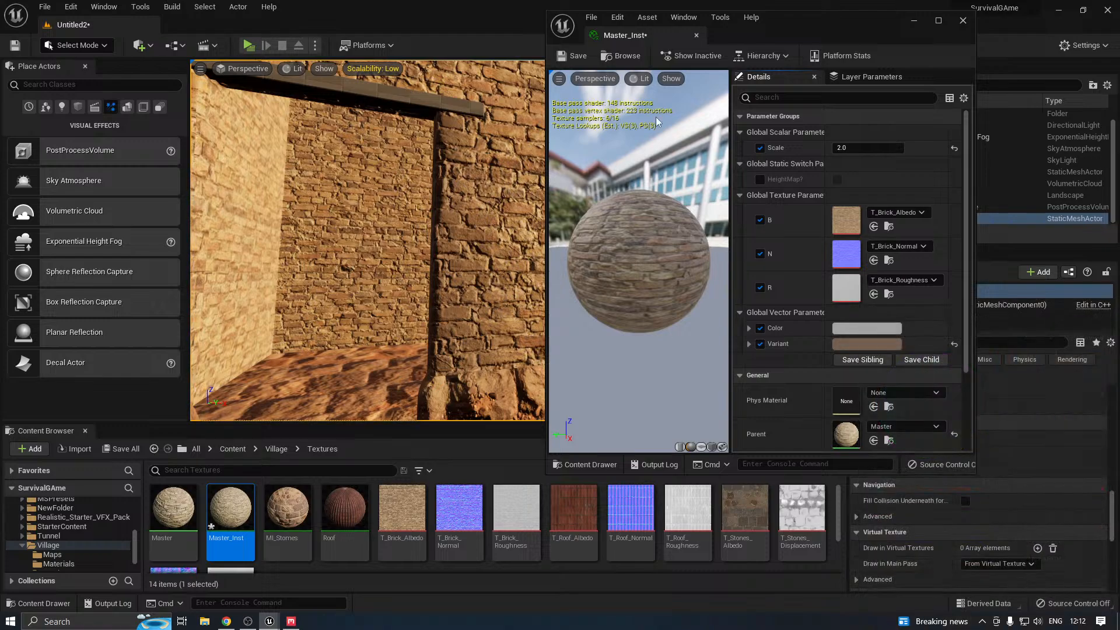
# Close the Master_Inst editor and save the modified Master_Inst material instance and Untitled2 level
pyautogui.click(699, 36)
pyautogui.moveTo(717, 175); pyautogui.dragTo(659, 190, button='right')
pyautogui.moveTo(449, 196); pyautogui.dragTo(493, 191, button='right')
pyautogui.click(116, 453)
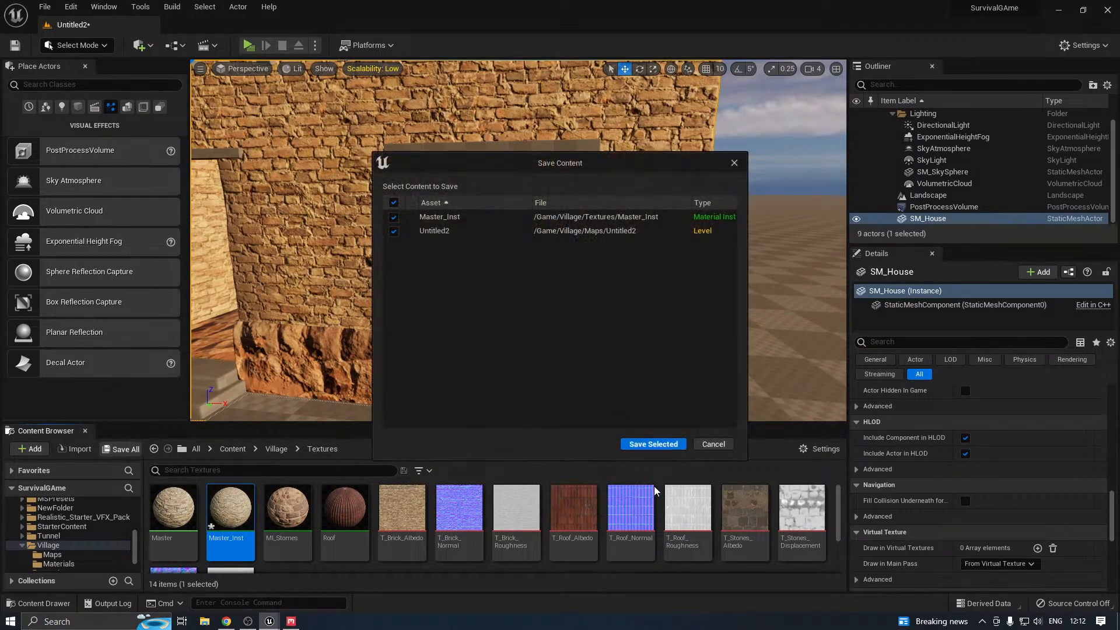
pyautogui.click(652, 444)
# Switch to Mesh Paint mode with the color Paint tool and paint the Red channel around the front window's edges
pyautogui.click(76, 45)
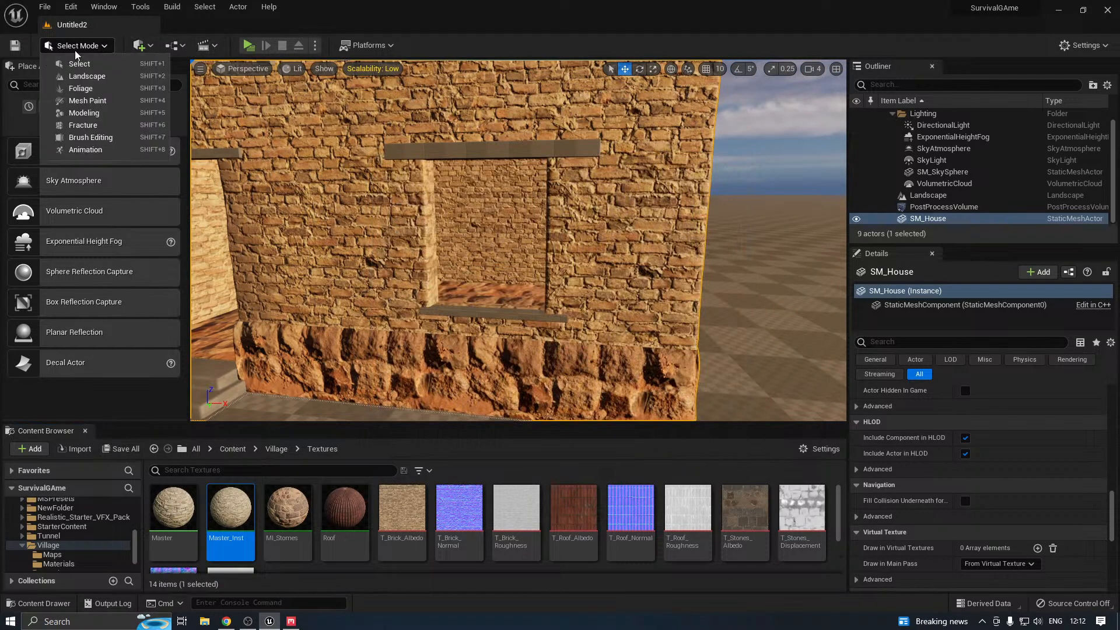
pyautogui.click(97, 102)
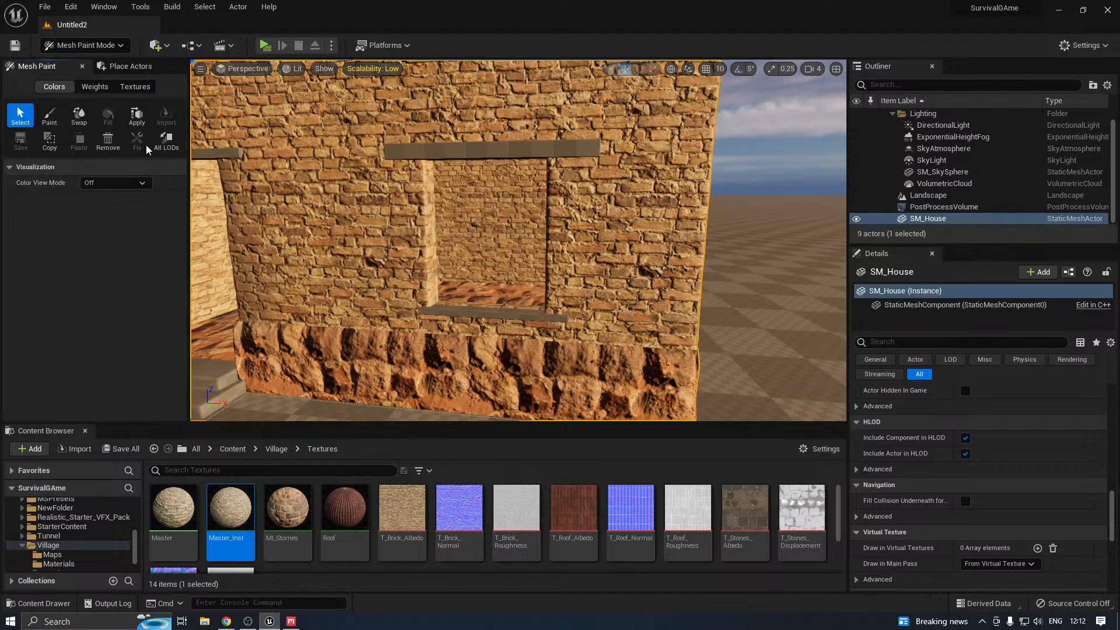
pyautogui.click(49, 116)
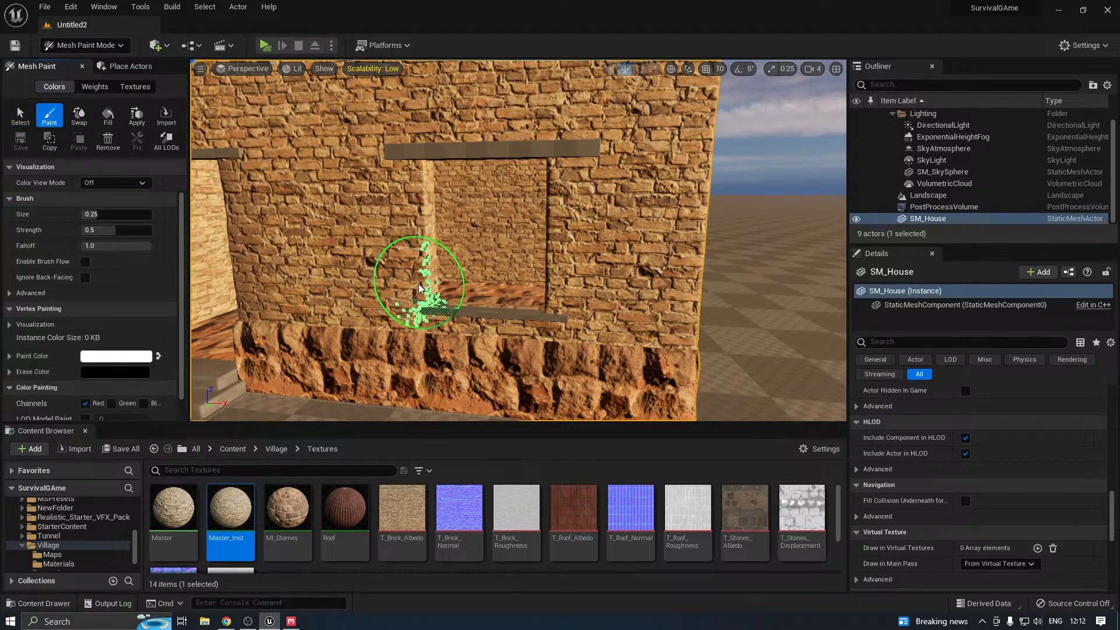
pyautogui.moveTo(418, 287)
pyautogui.mouseDown()
pyautogui.moveTo(408, 277)
pyautogui.moveTo(409, 201)
pyautogui.moveTo(416, 226)
pyautogui.mouseUp()
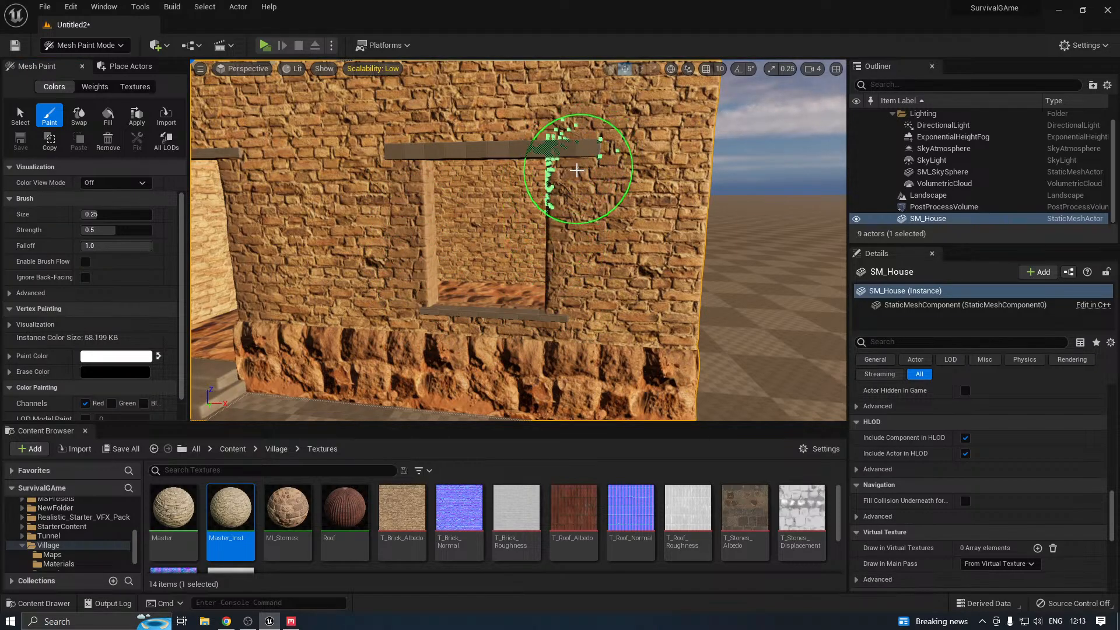
# Paint the Red vertex channel on the bricks along both sides of the doorway beneath its lintel
pyautogui.moveTo(518, 232); pyautogui.dragTo(518, 233, button='right')
pyautogui.press('a')
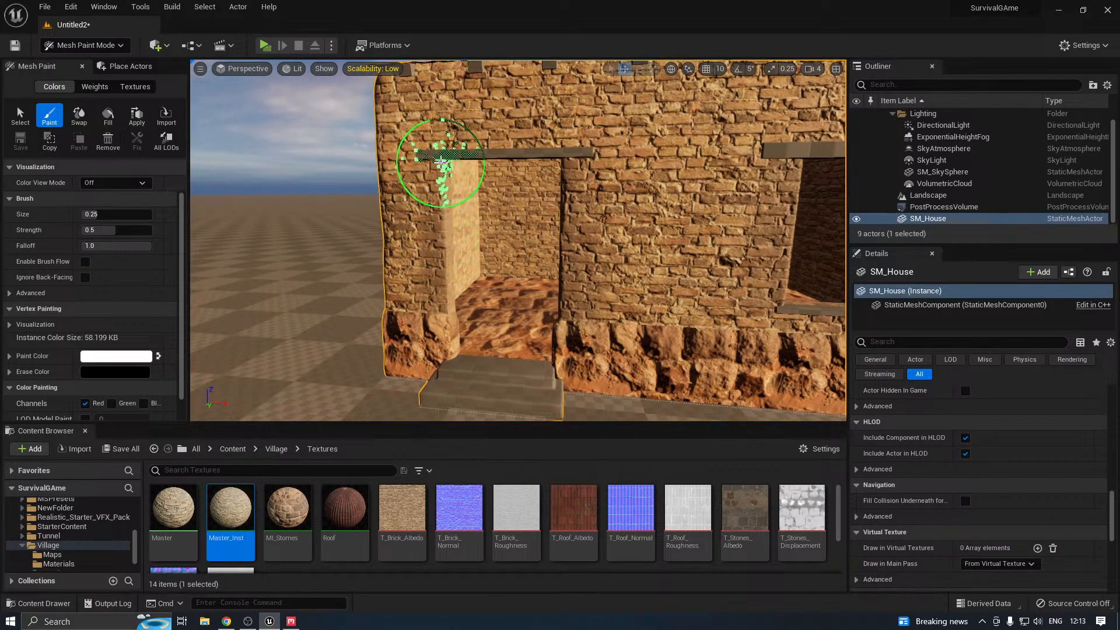
pyautogui.moveTo(592, 147); pyautogui.dragTo(617, 131, button='right')
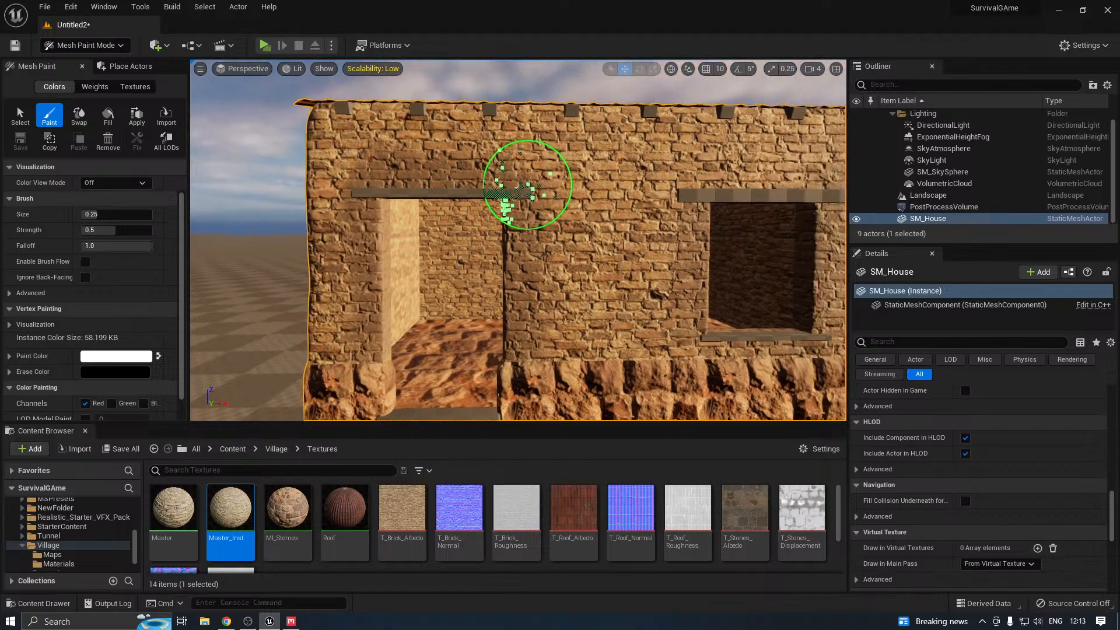
# Paint the Red vertex channel along the front corner beside the window and the wall's upper edge under the roof
pyautogui.press('d')
pyautogui.moveTo(537, 165)
pyautogui.mouseDown(button='right')
pyautogui.moveTo(514, 182)
pyautogui.moveTo(545, 193)
pyautogui.moveTo(543, 257)
pyautogui.mouseUp(button='right')
pyautogui.press('d')
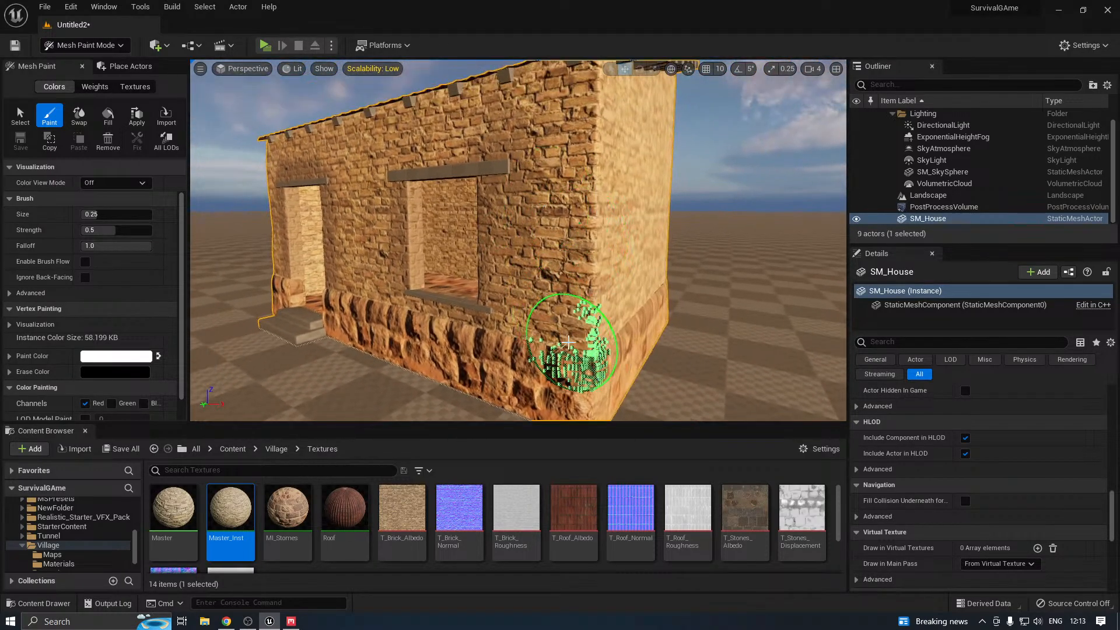
pyautogui.moveTo(632, 274); pyautogui.dragTo(633, 245, button='right')
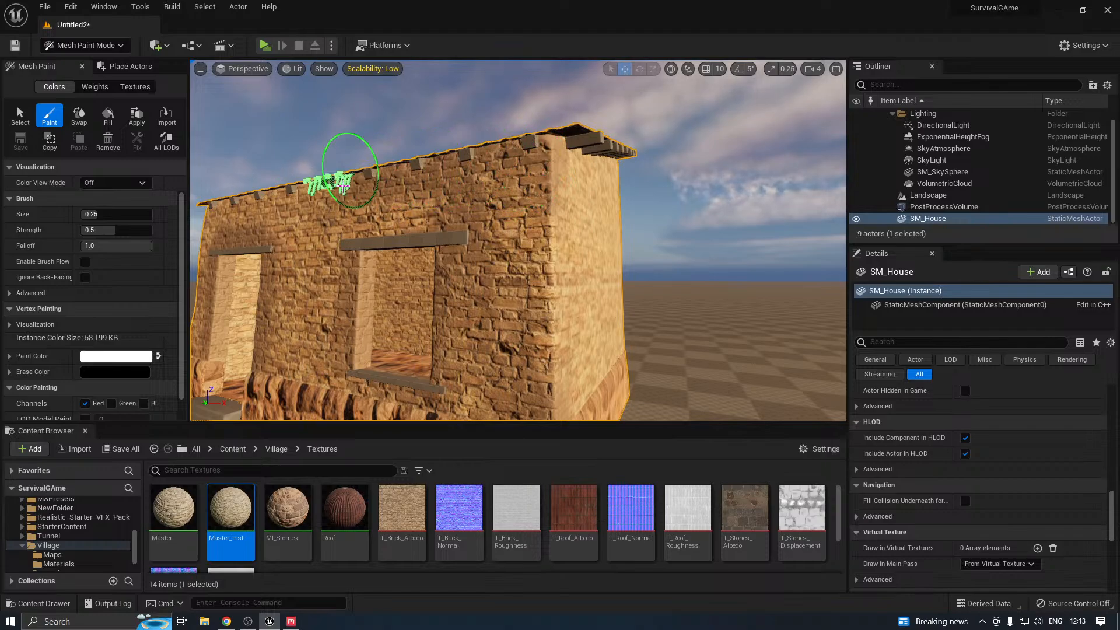
# Examine the painted color variation on the house's side walls, corners and front wall
pyautogui.moveTo(344, 186); pyautogui.dragTo(435, 119, button='right')
pyautogui.press('s')
pyautogui.press('a')
pyautogui.moveTo(399, 209); pyautogui.dragTo(405, 208, button='right')
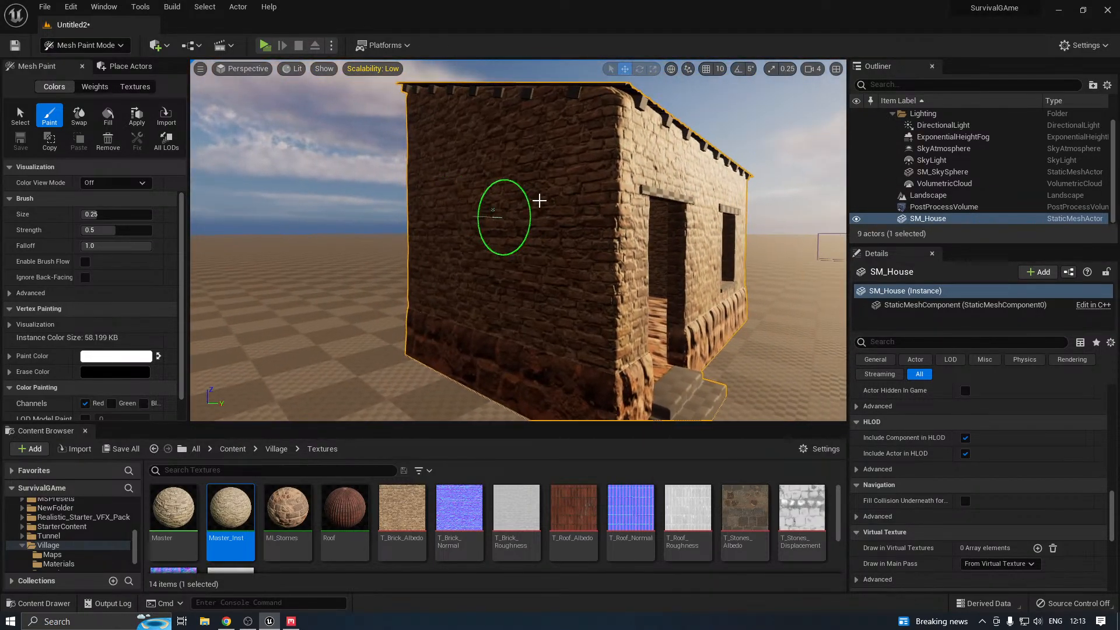
pyautogui.press('d')
pyautogui.moveTo(570, 217)
pyautogui.mouseDown(button='right')
pyautogui.moveTo(385, 231)
pyautogui.moveTo(394, 262)
pyautogui.moveTo(415, 266)
pyautogui.moveTo(403, 250)
pyautogui.mouseUp(button='right')
pyautogui.press('w')
pyautogui.press('s')
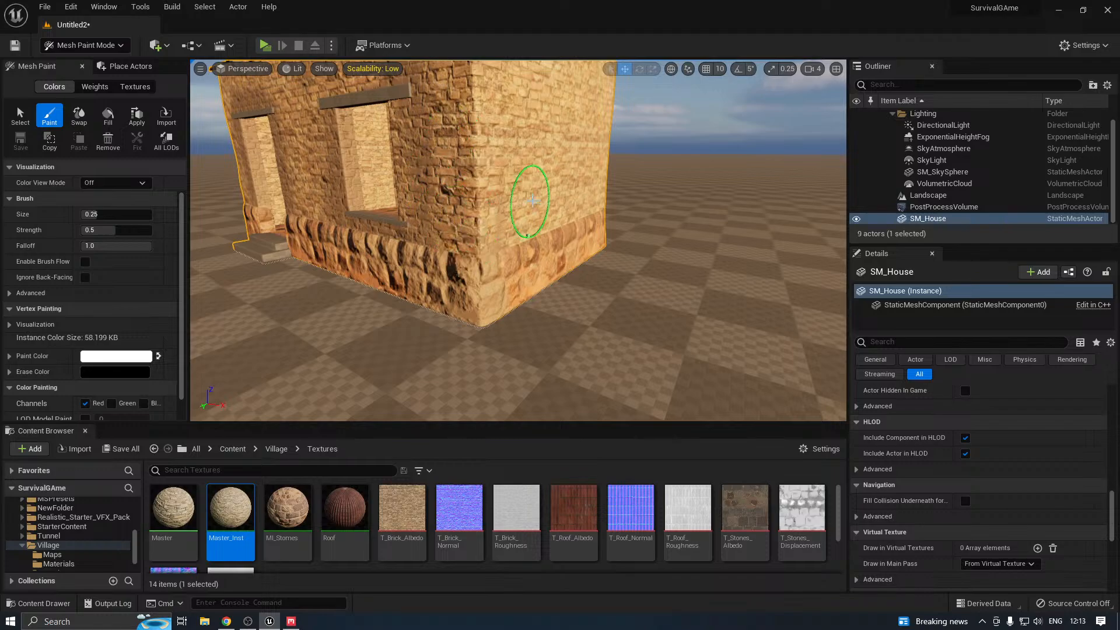
pyautogui.press('a')
pyautogui.moveTo(531, 200)
pyautogui.mouseDown(button='right')
pyautogui.moveTo(540, 169)
pyautogui.moveTo(583, 182)
pyautogui.moveTo(563, 175)
pyautogui.moveTo(613, 157)
pyautogui.mouseUp(button='right')
pyautogui.press('s')
pyautogui.press('w')
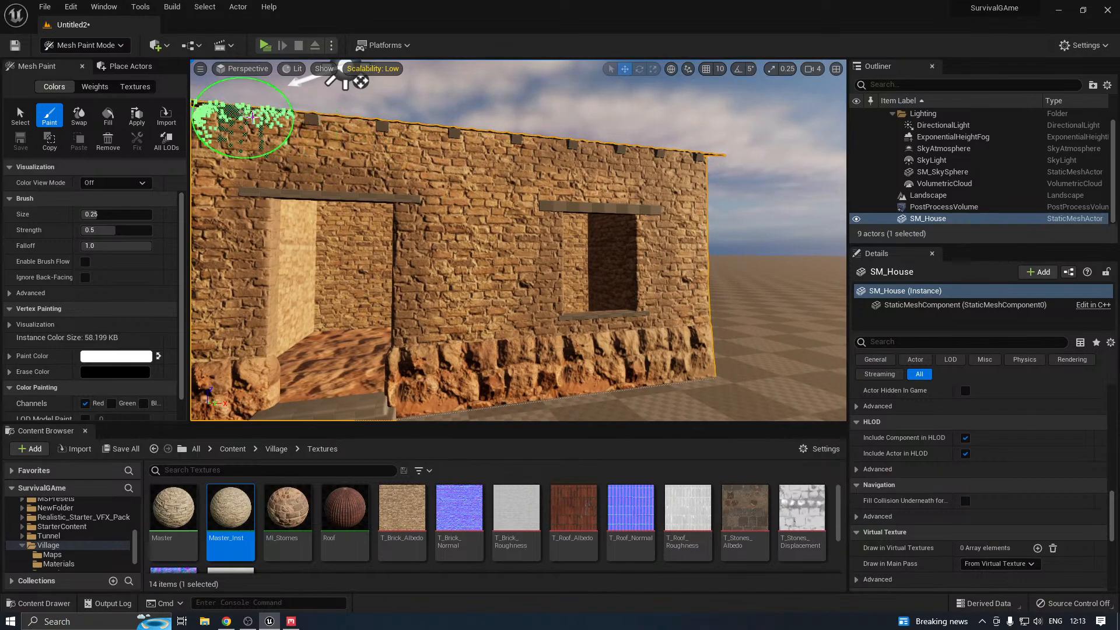
# Paint the Red vertex channel down the front corner beside the doorway and along the full height of the rear corner
pyautogui.moveTo(430, 130); pyautogui.dragTo(427, 139, button='right')
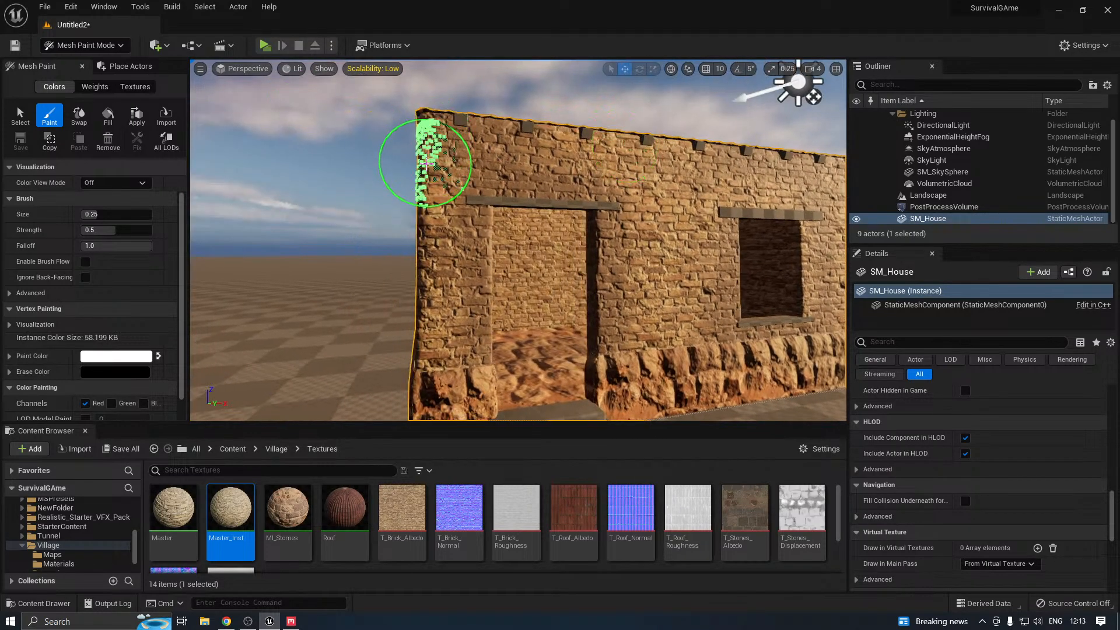
pyautogui.press('d')
pyautogui.moveTo(501, 171)
pyautogui.mouseDown(button='right')
pyautogui.moveTo(425, 190)
pyautogui.moveTo(444, 195)
pyautogui.moveTo(239, 205)
pyautogui.mouseUp(button='right')
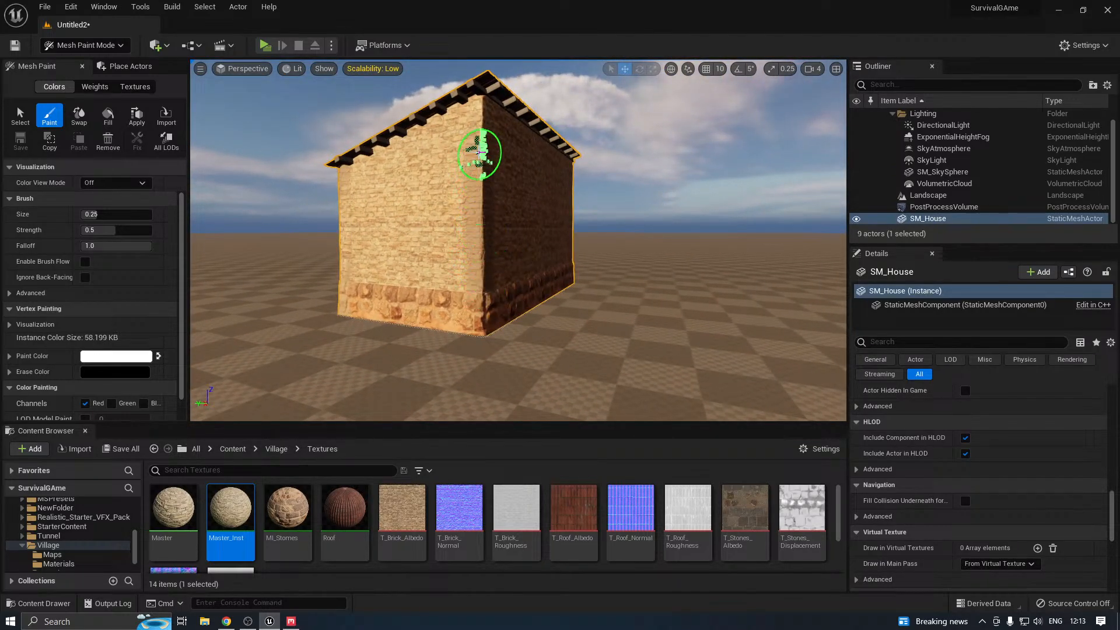
pyautogui.moveTo(489, 260)
pyautogui.mouseDown(button='right')
pyautogui.moveTo(464, 218)
pyautogui.moveTo(488, 268)
pyautogui.mouseUp(button='right')
pyautogui.press('w')
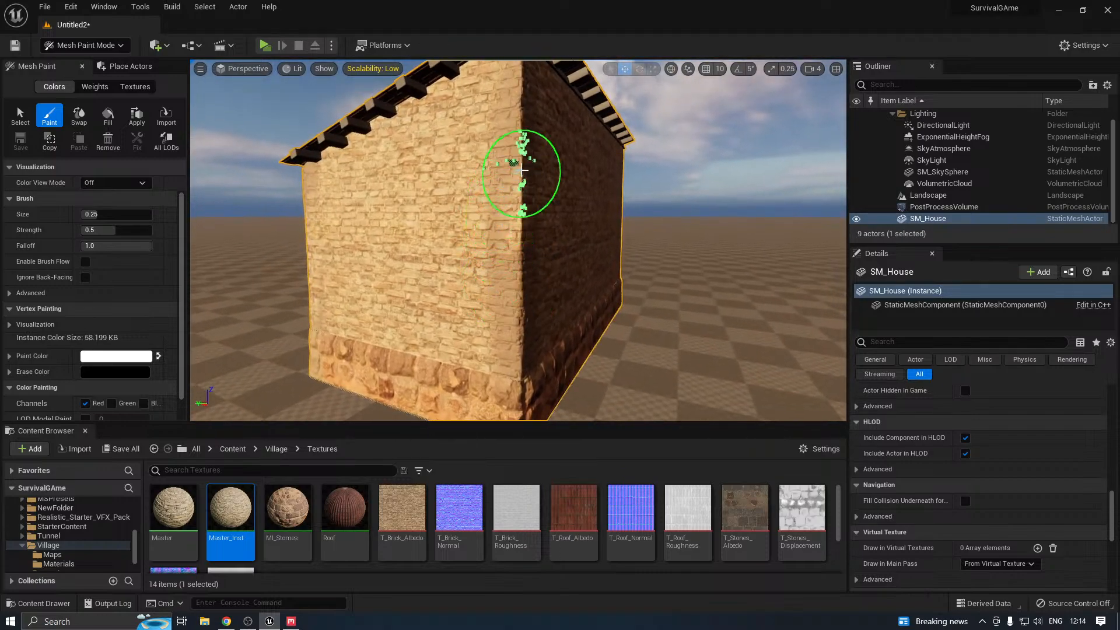
pyautogui.moveTo(504, 203); pyautogui.dragTo(514, 170, button='right')
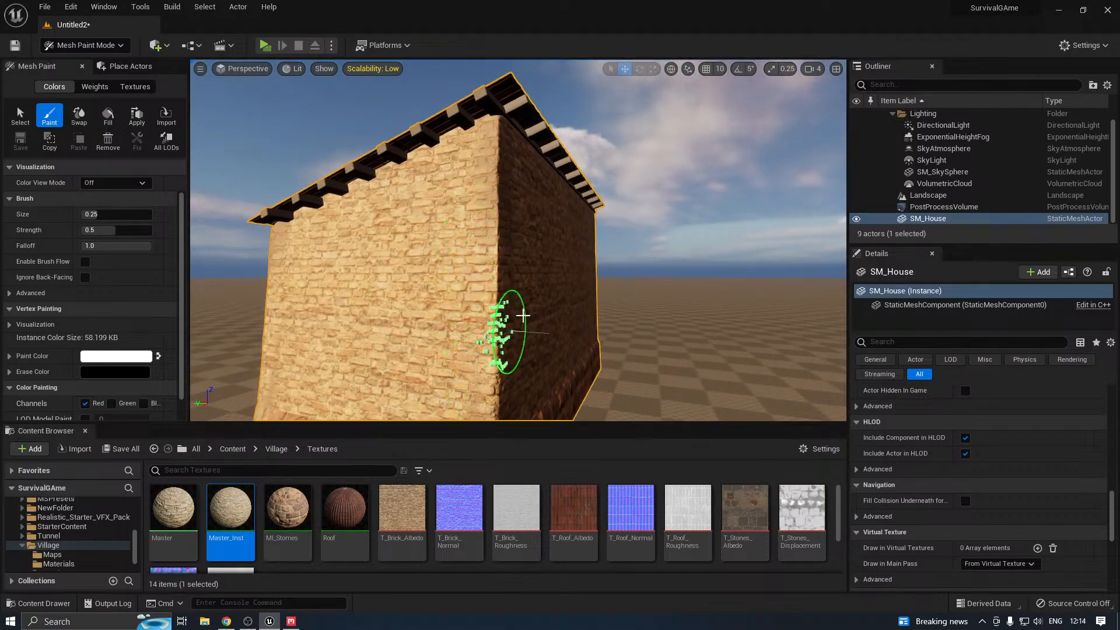
pyautogui.moveTo(515, 337); pyautogui.dragTo(514, 373, button='right')
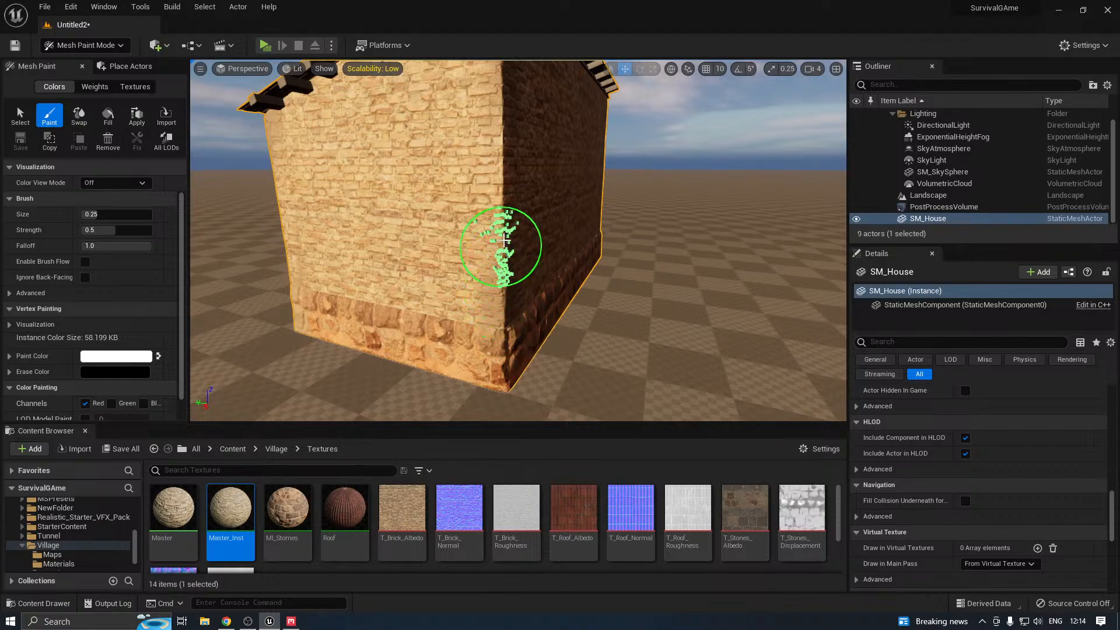
pyautogui.moveTo(505, 240); pyautogui.dragTo(511, 176, button='right')
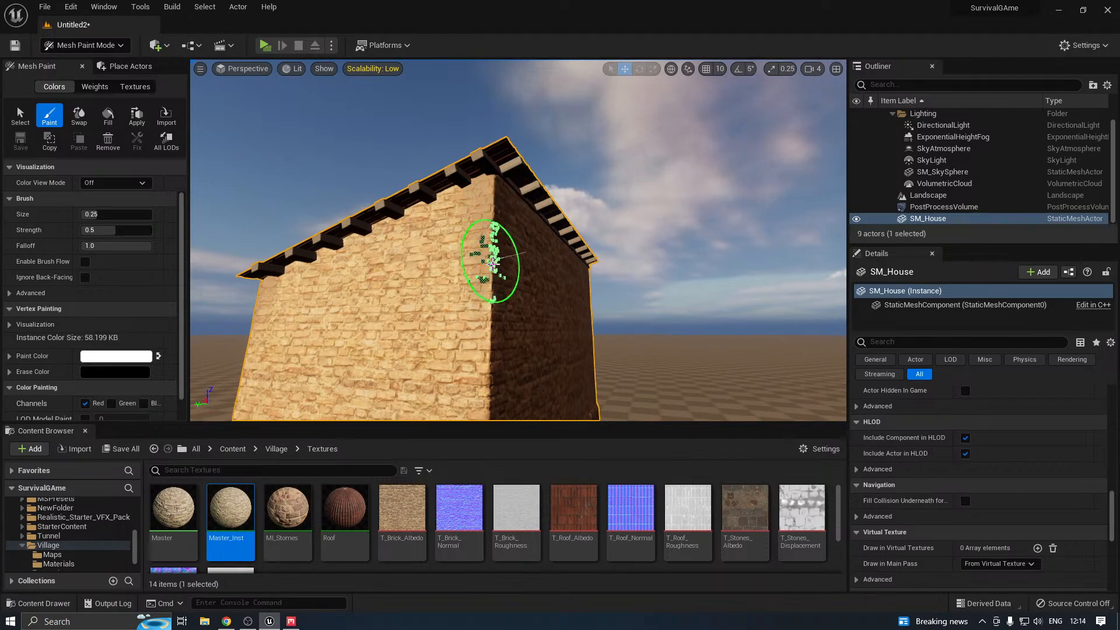
# Circle back around the house to check the painted corners and the whole front facade
pyautogui.moveTo(530, 235)
pyautogui.mouseDown(button='right')
pyautogui.moveTo(528, 277)
pyautogui.moveTo(513, 273)
pyautogui.mouseUp(button='right')
pyautogui.press('a')
pyautogui.moveTo(600, 233)
pyautogui.mouseDown(button='right')
pyautogui.moveTo(590, 223)
pyautogui.moveTo(689, 258)
pyautogui.mouseUp(button='right')
pyautogui.press('a')
pyautogui.press('s')
pyautogui.press('w')
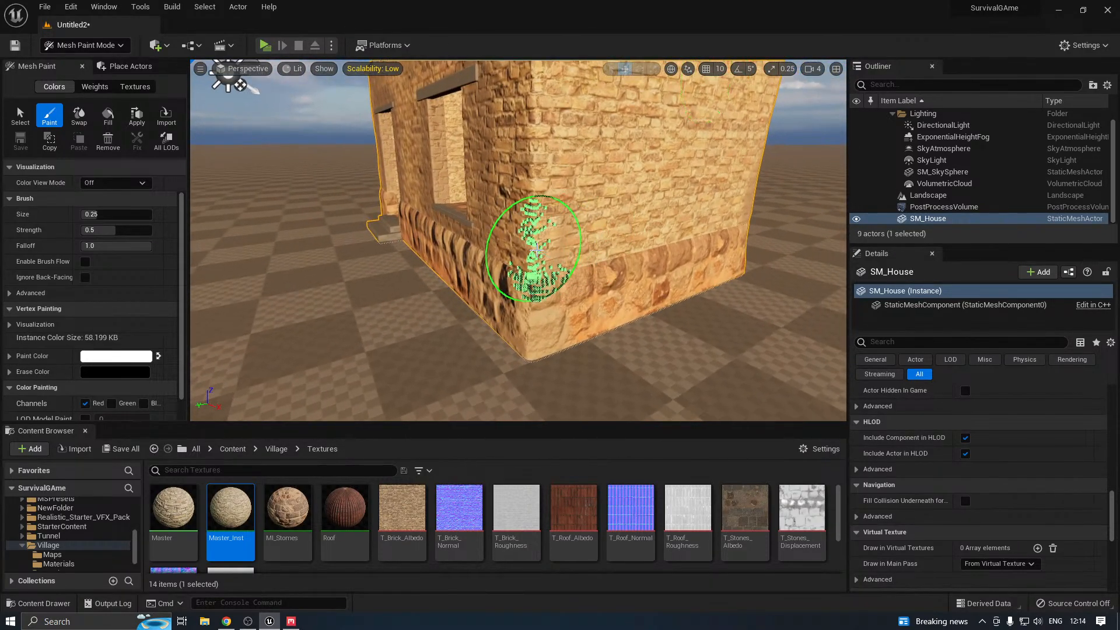
pyautogui.press('a')
pyautogui.moveTo(574, 192)
pyautogui.mouseDown(button='right')
pyautogui.moveTo(646, 278)
pyautogui.moveTo(694, 261)
pyautogui.mouseUp(button='right')
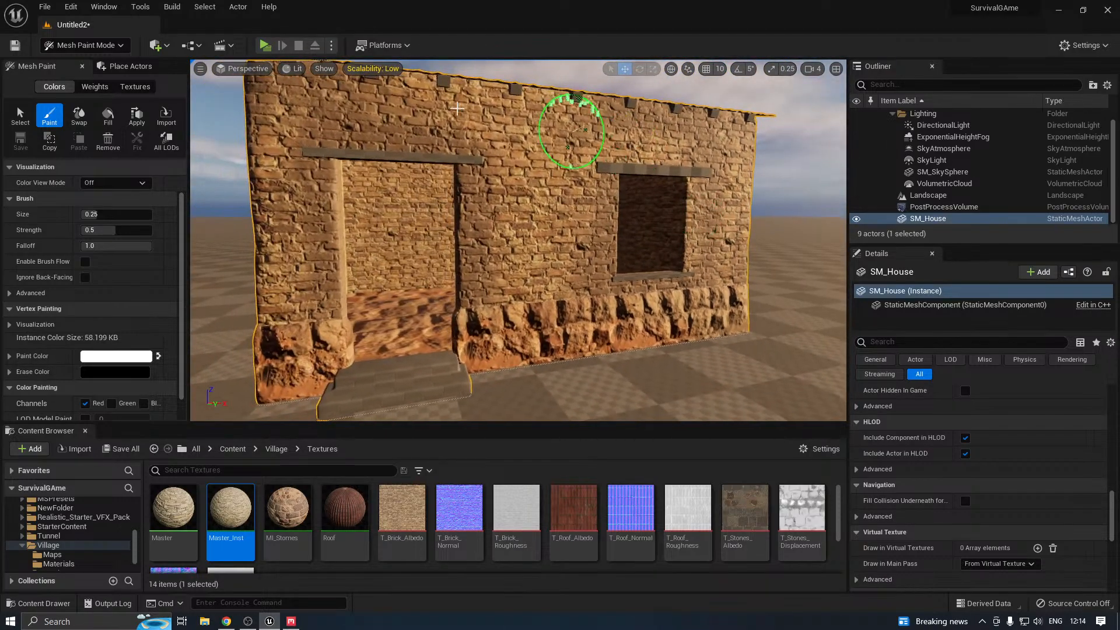
# Return to Select mode and reopen the Master_Inst material instance
pyautogui.click(113, 42)
pyautogui.click(76, 65)
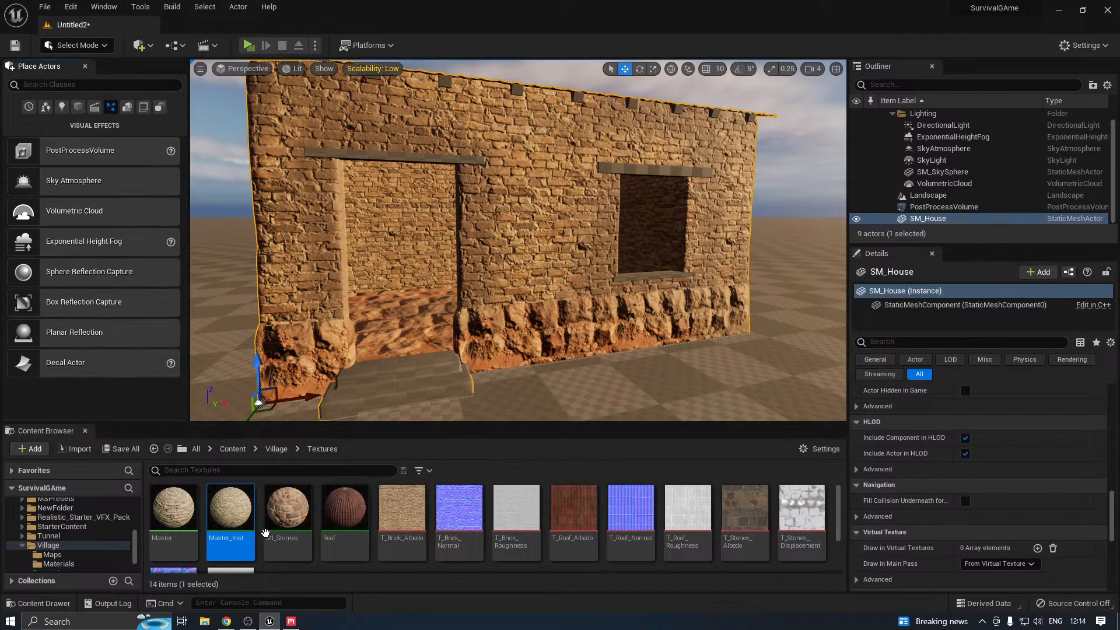
pyautogui.doubleClick(245, 513)
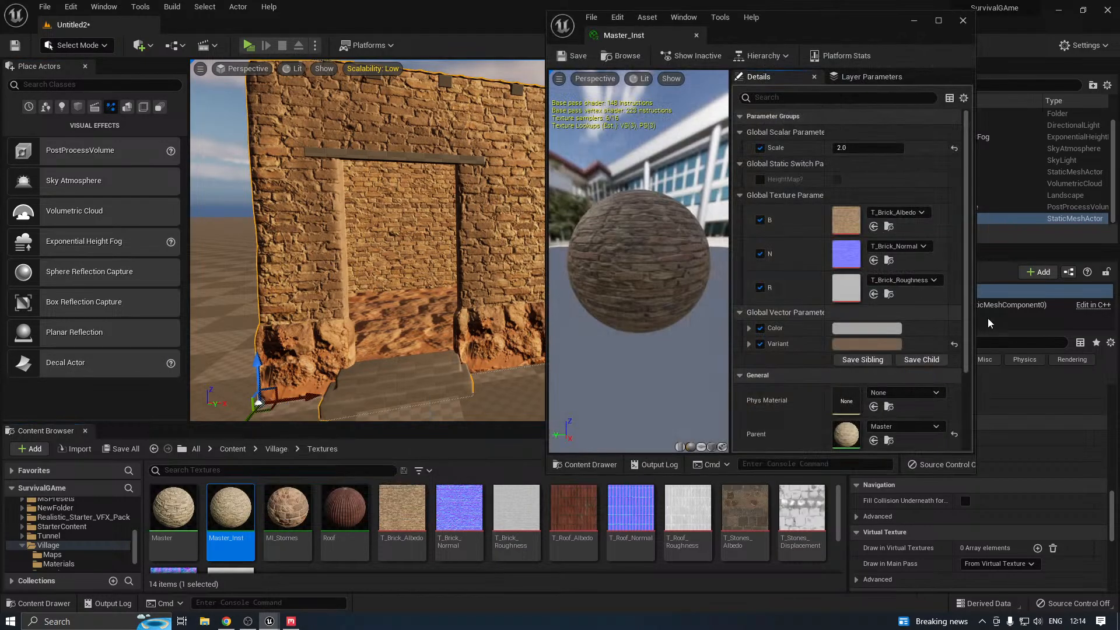
pyautogui.click(847, 345)
pyautogui.moveTo(1019, 426)
pyautogui.mouseDown()
pyautogui.moveTo(1018, 411)
pyautogui.moveTo(1019, 430)
pyautogui.mouseUp()
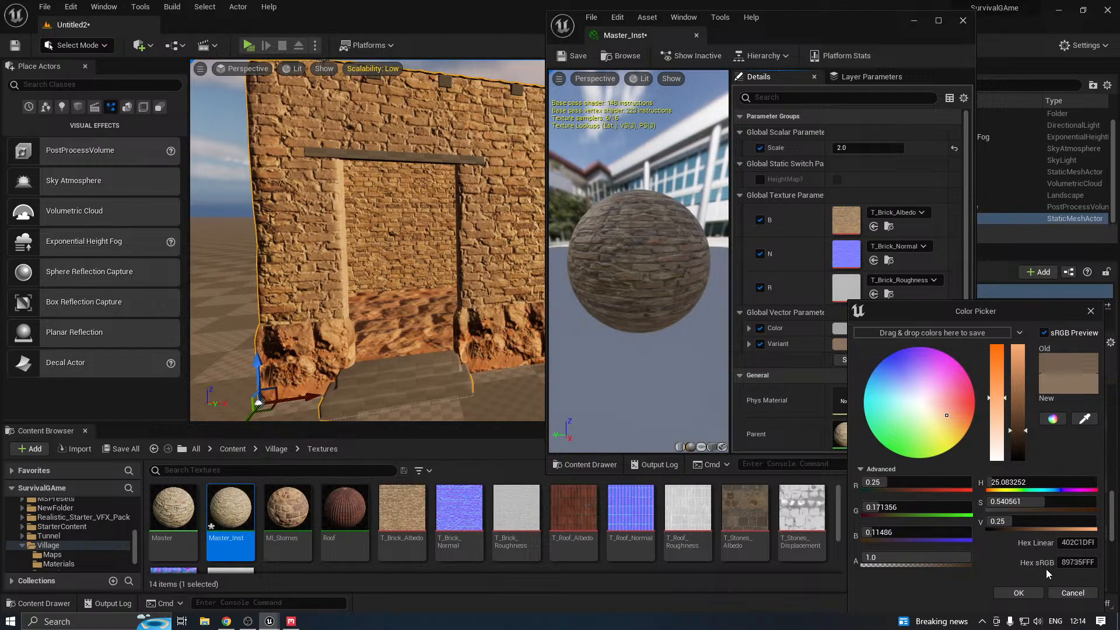
pyautogui.click(1072, 592)
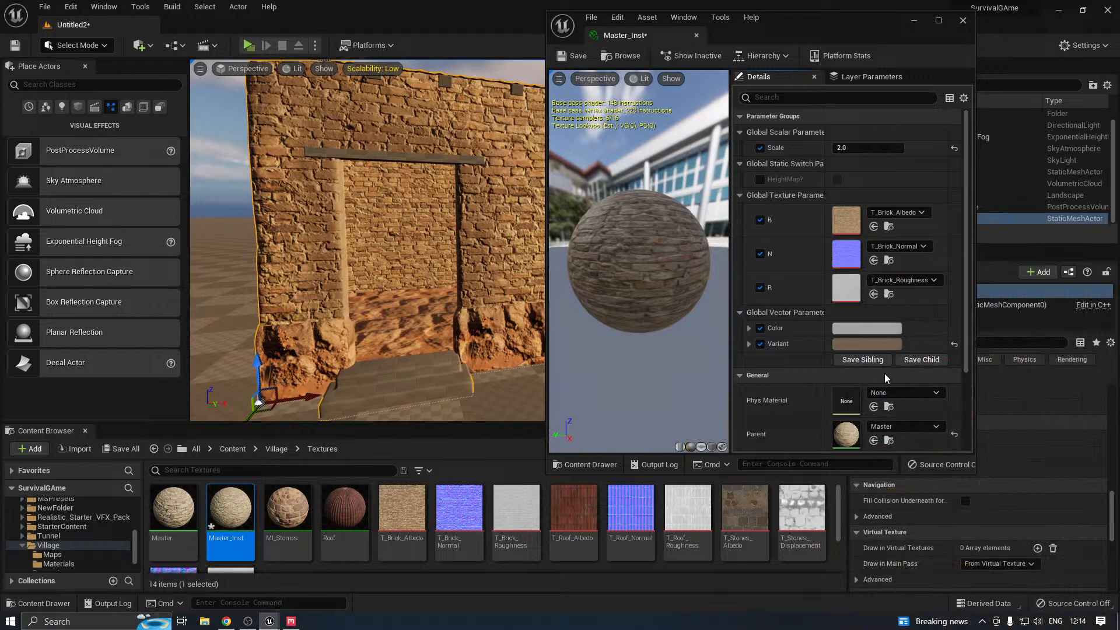
# Set Master_Inst's Color parameter to a neutral grey with a value of 0.453125 and close the material instance
pyautogui.click(835, 327)
pyautogui.moveTo(1005, 413); pyautogui.dragTo(1003, 408)
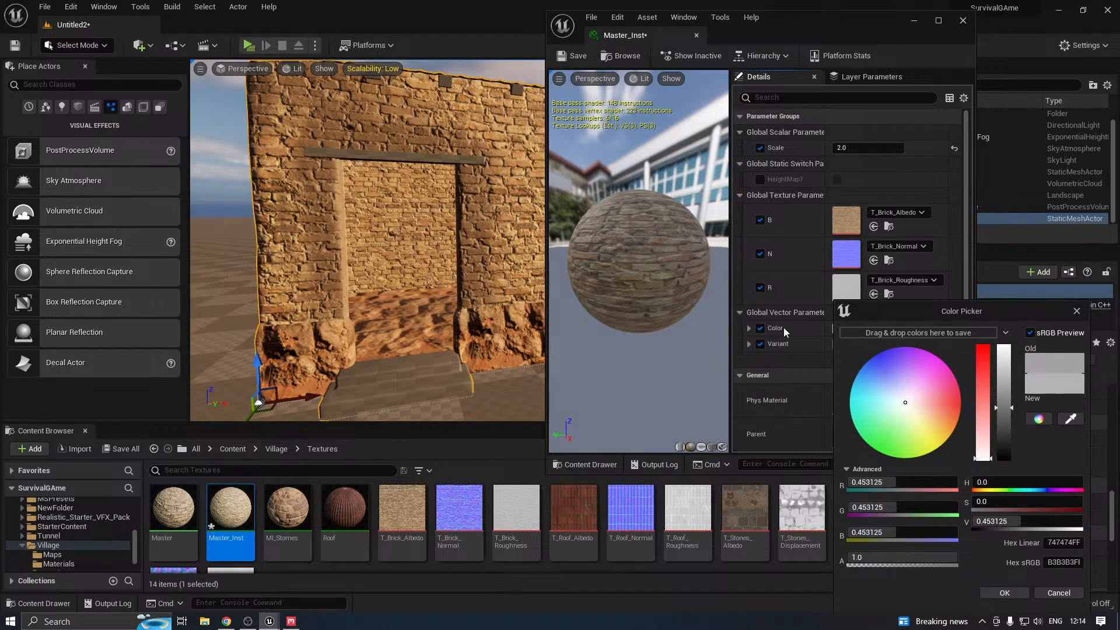
pyautogui.press('d')
pyautogui.moveTo(461, 310); pyautogui.dragTo(461, 310, button='right')
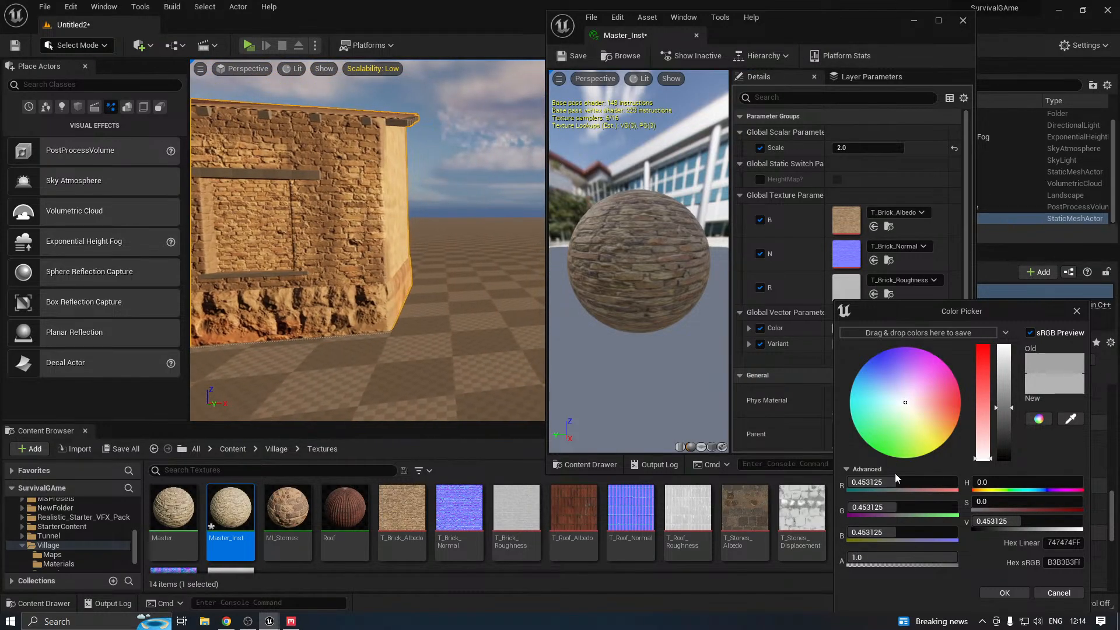
pyautogui.click(1007, 595)
pyautogui.click(698, 36)
# Save all modified content, including the level and Master_Inst
pyautogui.moveTo(649, 175); pyautogui.dragTo(650, 175, button='right')
pyautogui.press('w')
pyautogui.press('d')
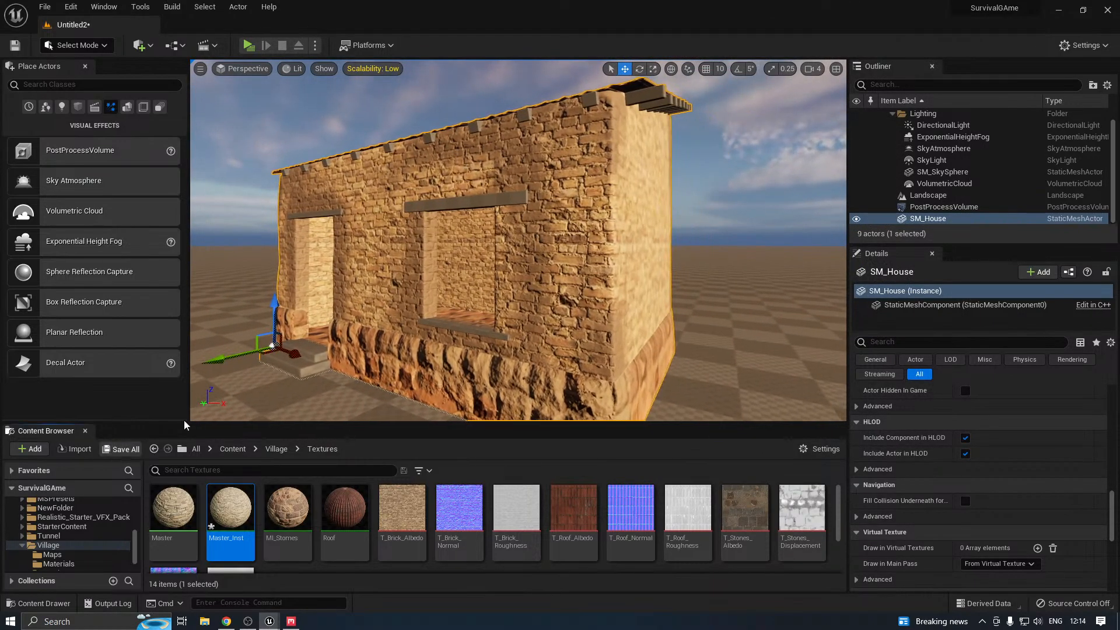
pyautogui.click(657, 444)
# Examine the brick color variation on the house's front facade and doorway corner, both close up and from a distance
pyautogui.press('a')
pyautogui.moveTo(514, 155); pyautogui.dragTo(513, 154, button='right')
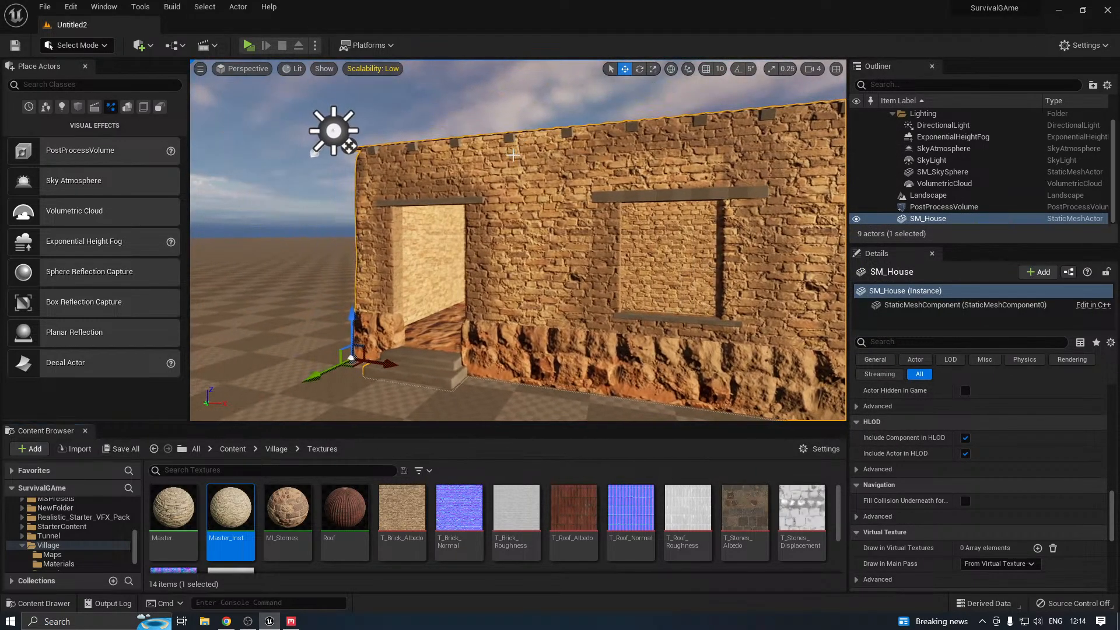
pyautogui.moveTo(491, 275); pyautogui.dragTo(491, 275, button='right')
pyautogui.press('w')
pyautogui.press('a')
pyautogui.moveTo(497, 224); pyautogui.dragTo(497, 224, button='right')
pyautogui.press('s')
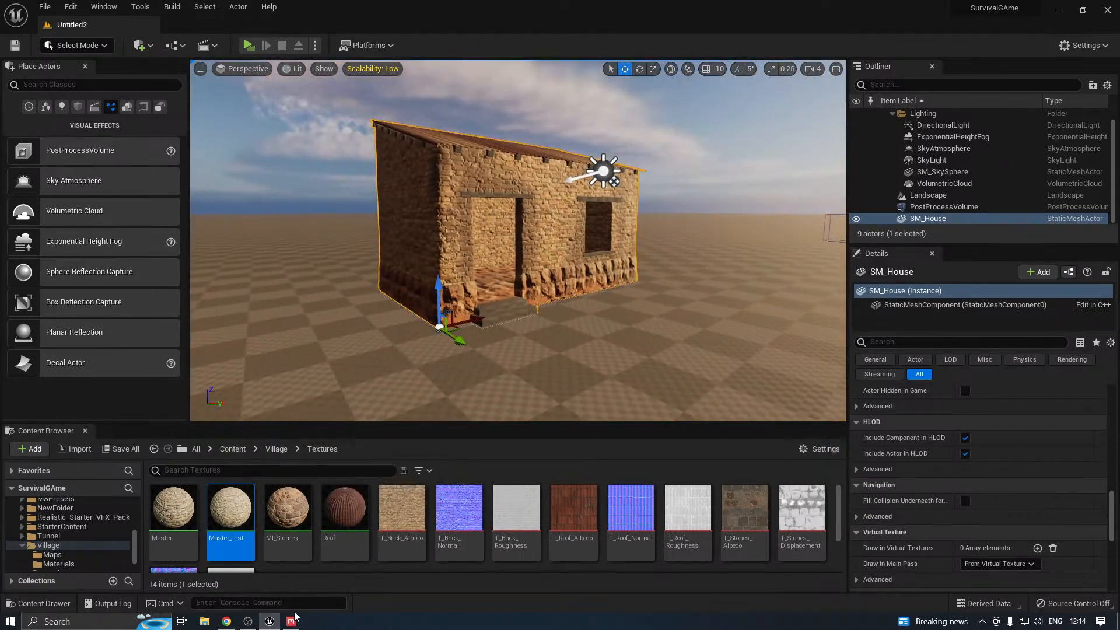
# Switch to Quixel Mixer, filter the local surface library by Wood instead of Soil, and add the Old Rotten Wood surface
pyautogui.click(290, 616)
pyautogui.click(96, 41)
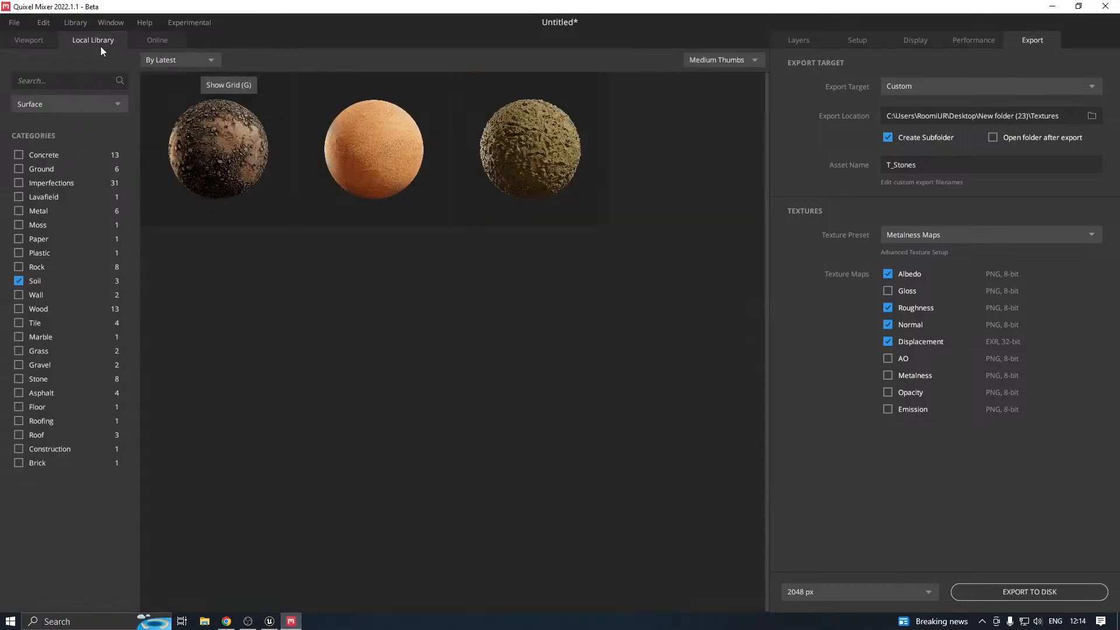
pyautogui.click(18, 281)
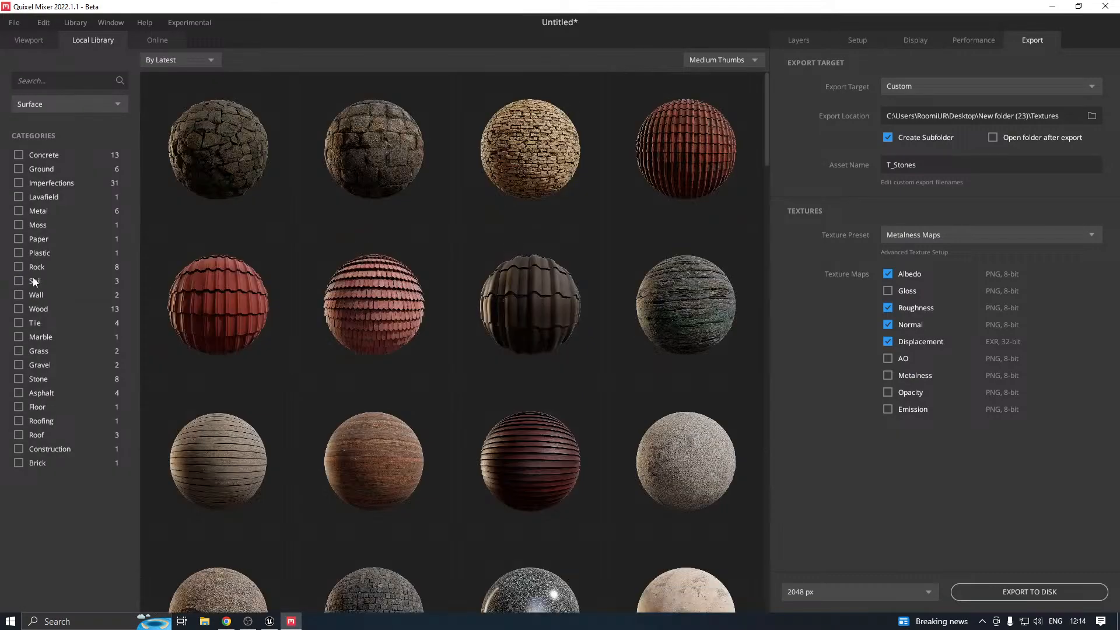
pyautogui.click(19, 309)
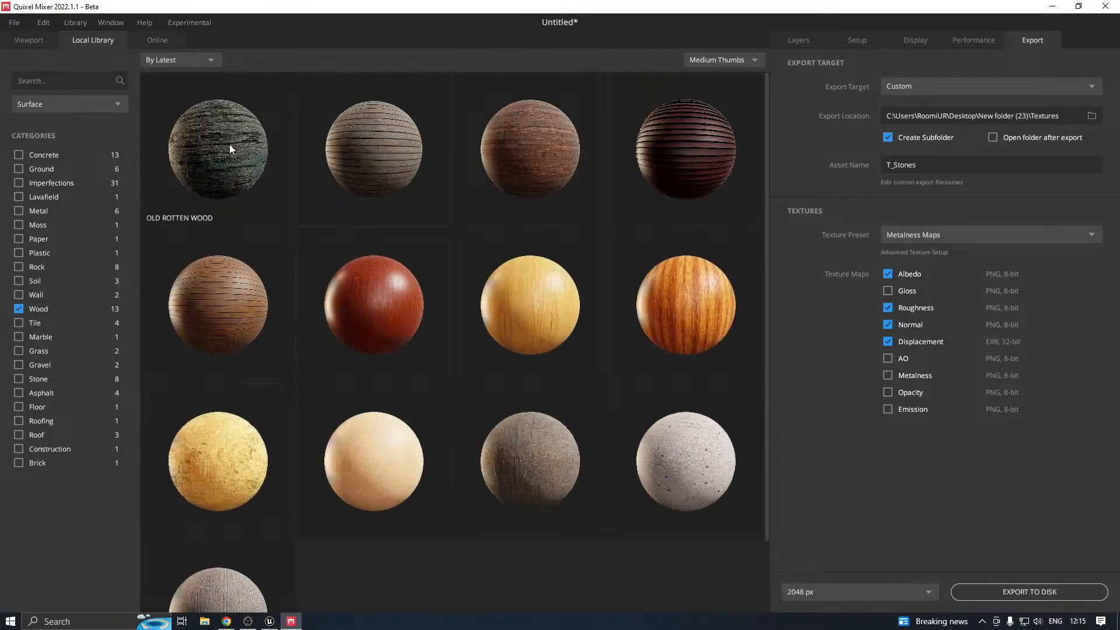
pyautogui.click(229, 144)
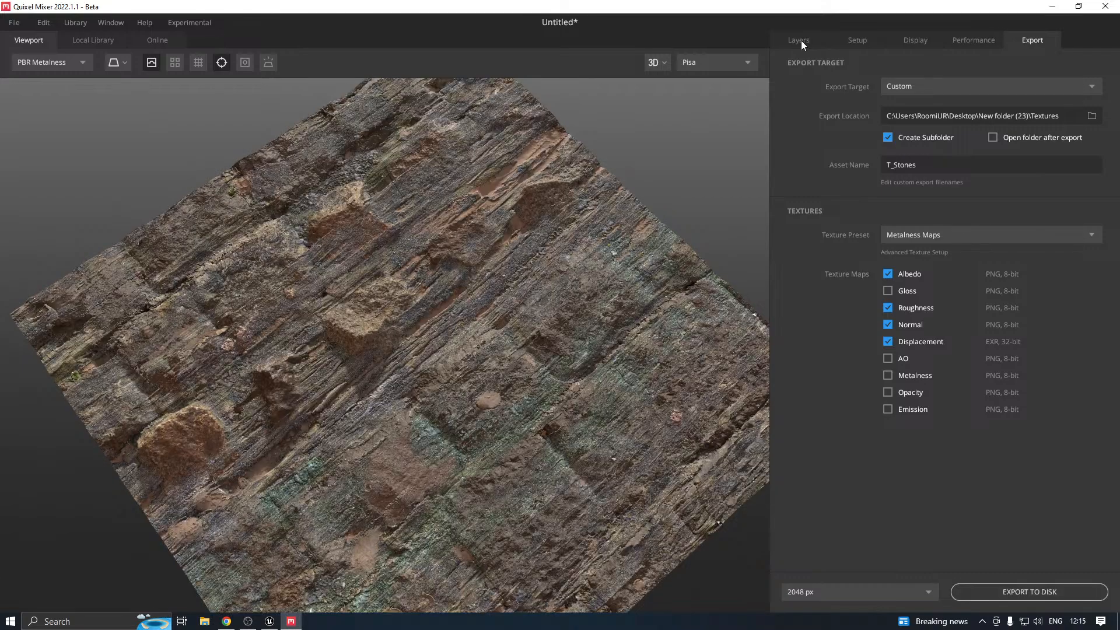
# Hide the Rocky Soil Ground and Stone Wall layers so only Old Rotten Wood shows, and select that wood layer
pyautogui.click(800, 40)
pyautogui.click(800, 126)
pyautogui.click(784, 122)
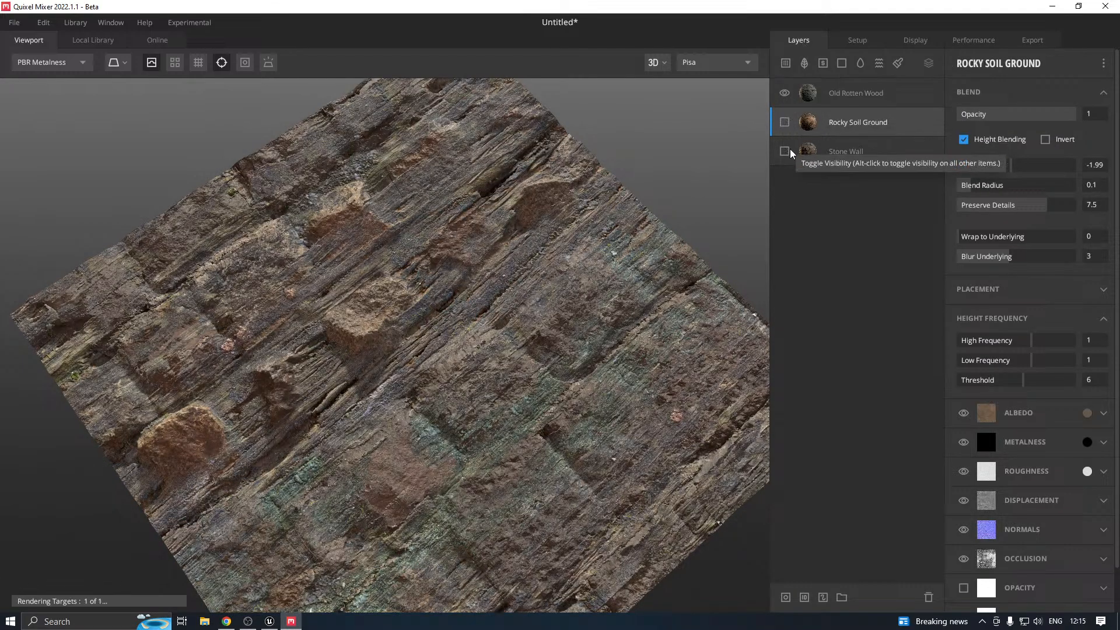
pyautogui.click(784, 151)
pyautogui.click(847, 96)
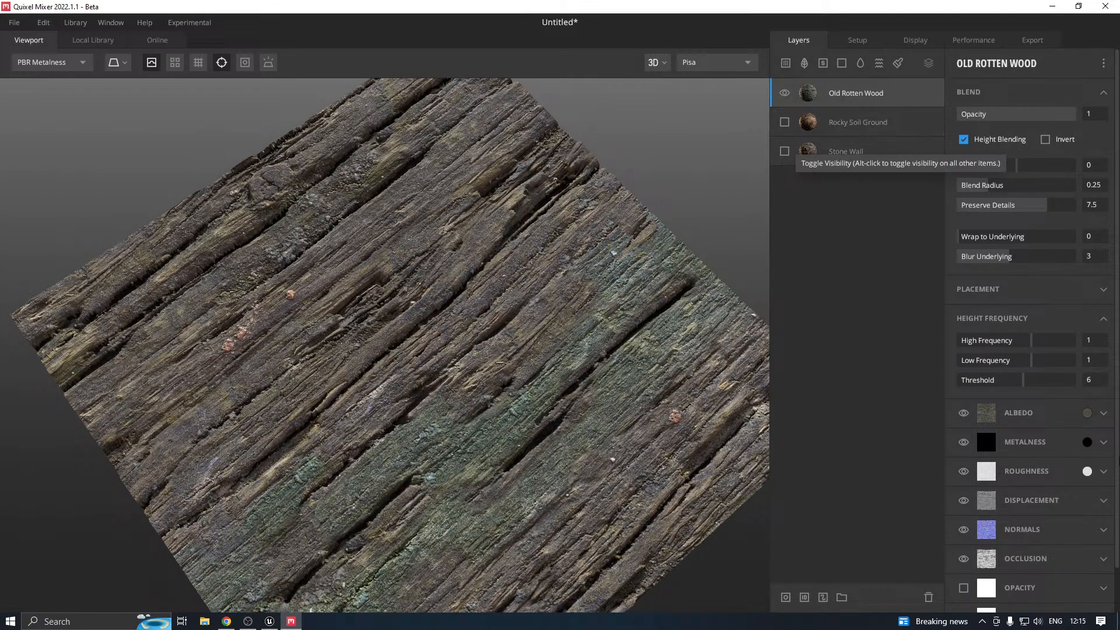
# Change the Old Rotten Wood layer's albedo color to dark brown 4B3724
pyautogui.click(1086, 413)
pyautogui.moveTo(405, 365); pyautogui.dragTo(398, 363)
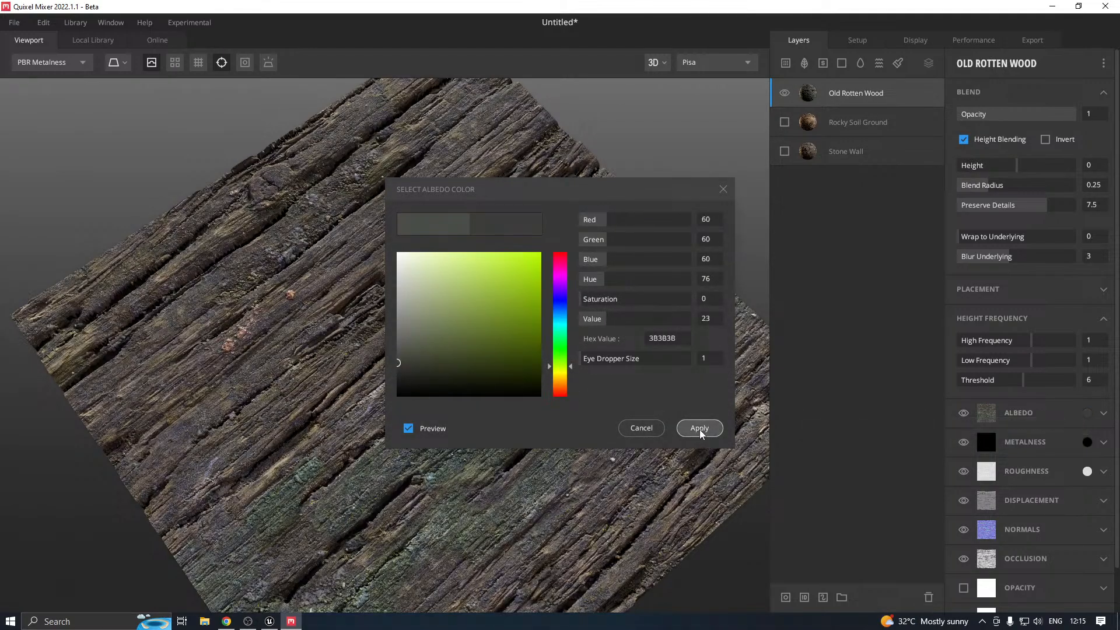
pyautogui.moveTo(559, 374); pyautogui.dragTo(561, 385)
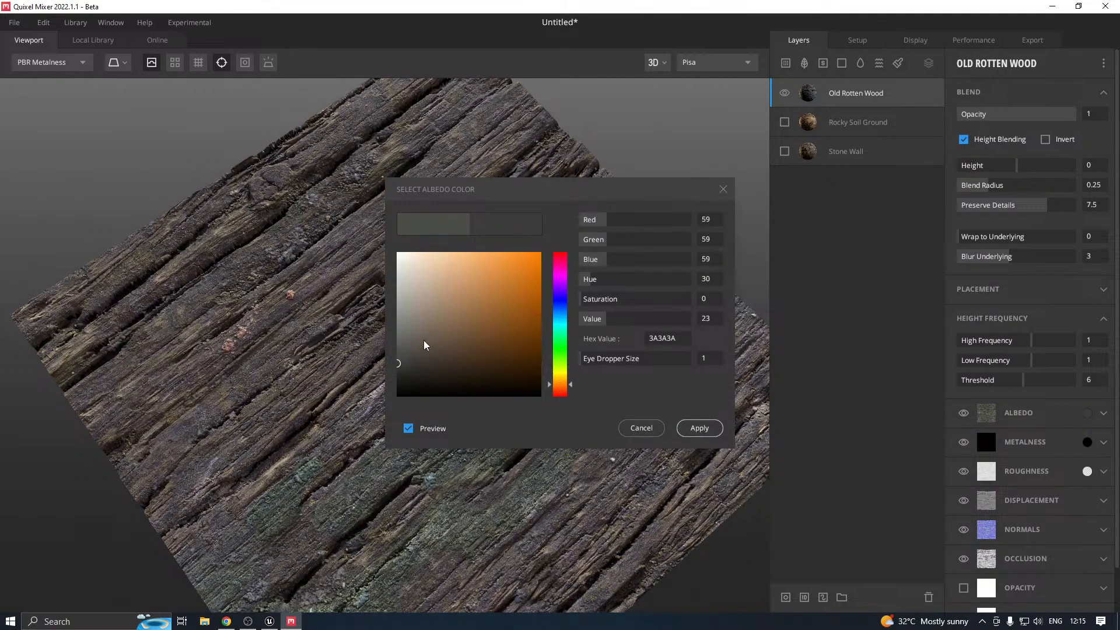
pyautogui.moveTo(425, 342); pyautogui.dragTo(460, 333)
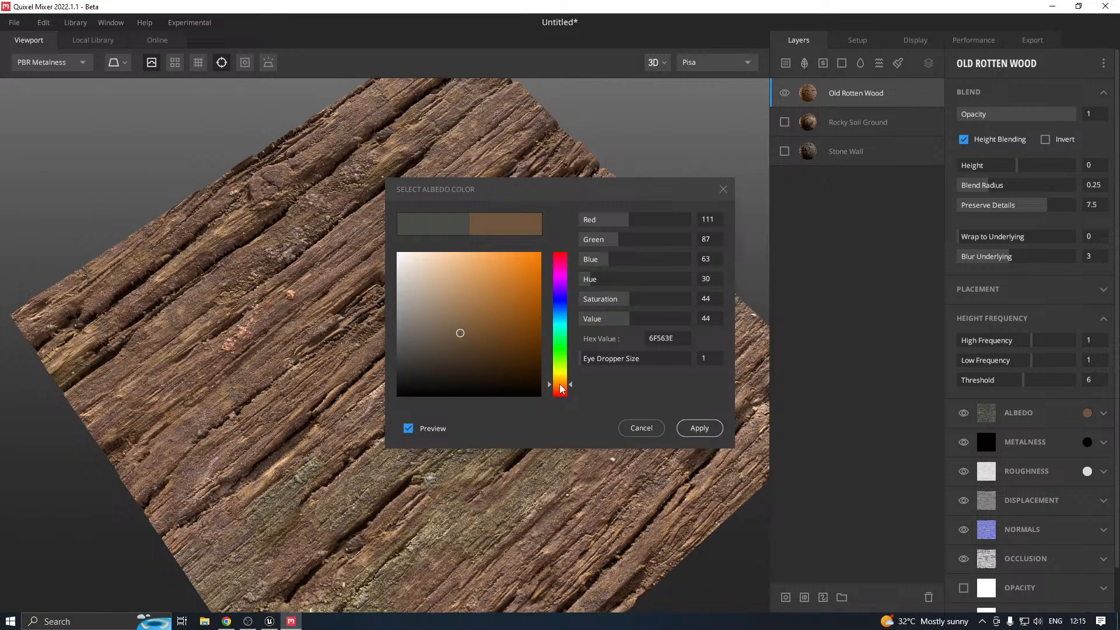
pyautogui.click(473, 356)
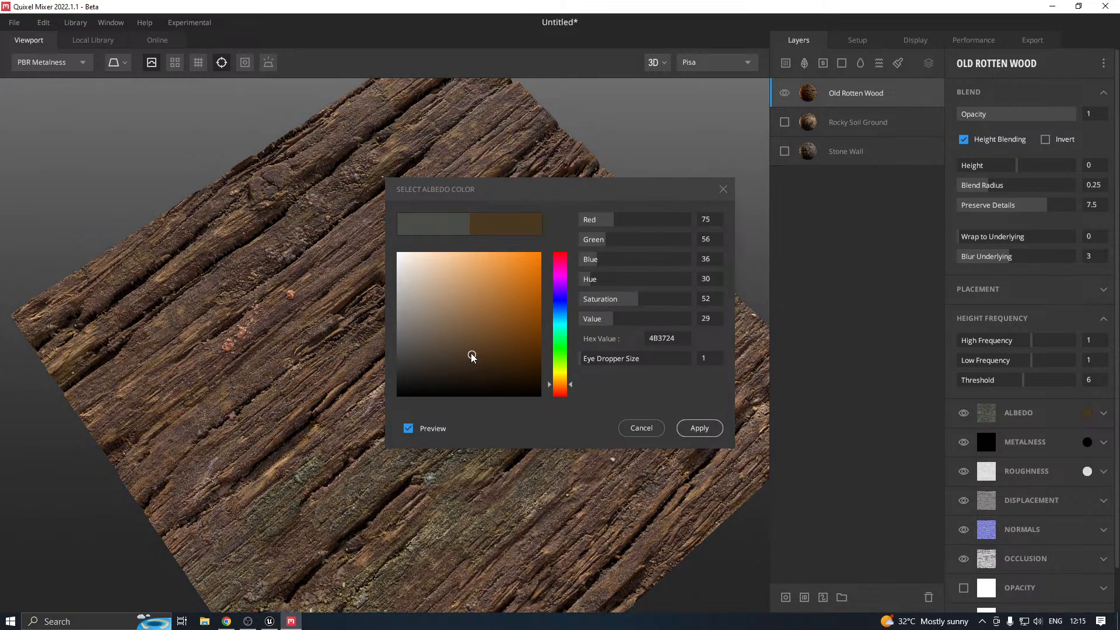
pyautogui.click(700, 427)
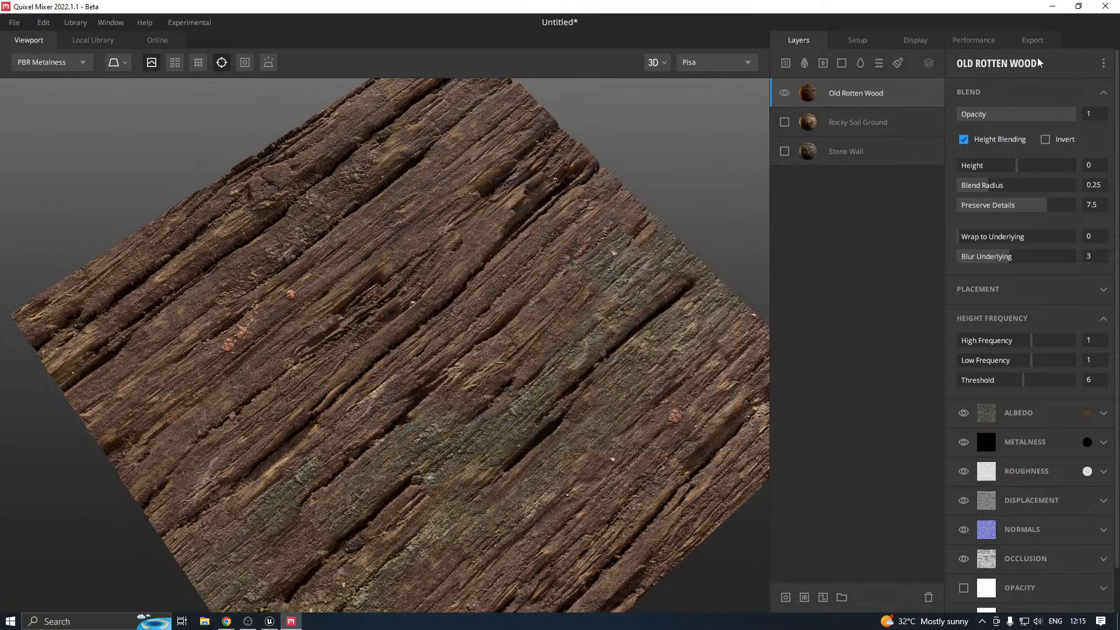
# Export only the Albedo, Roughness and Normal maps at 2048 px under the asset name T_Wood, leaving out Displacement
pyautogui.click(1032, 40)
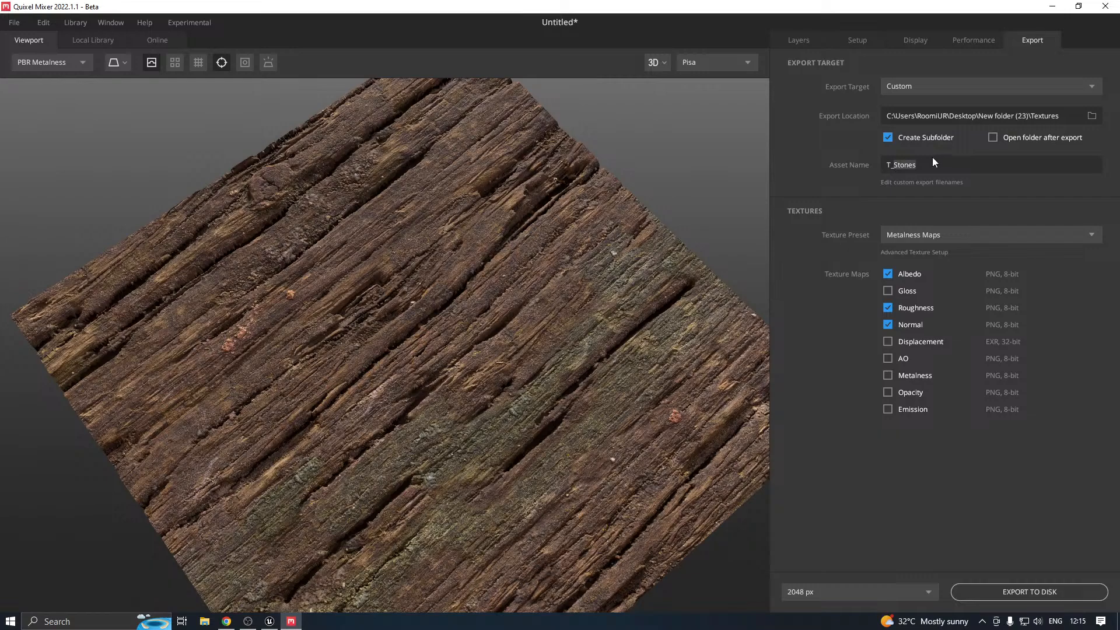
pyautogui.click(911, 167)
pyautogui.write('T_Wood')
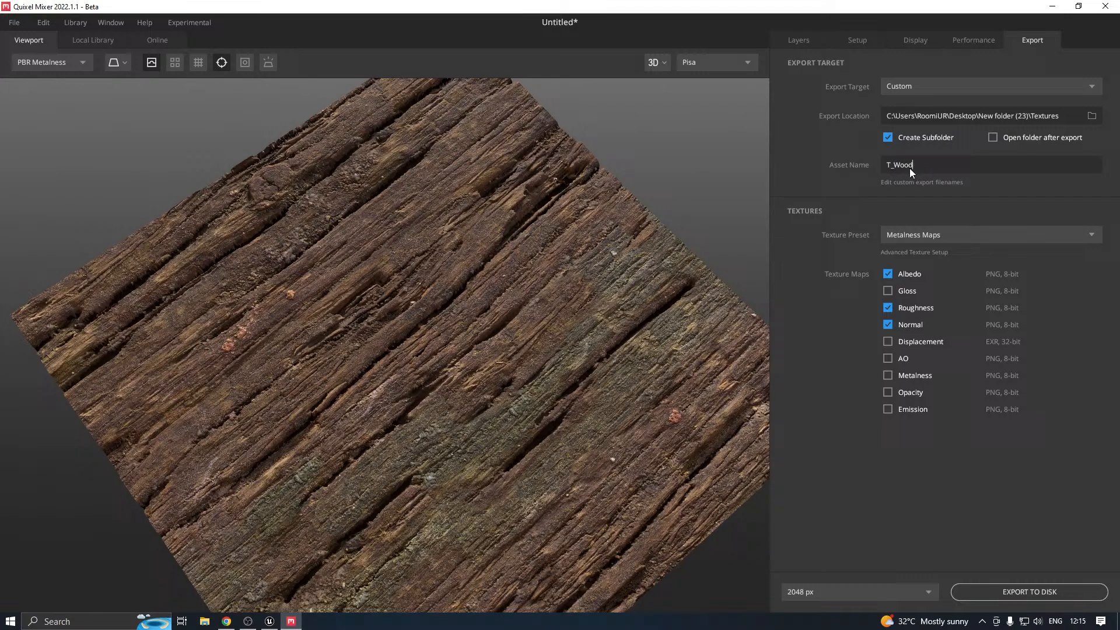
pyautogui.click(1038, 588)
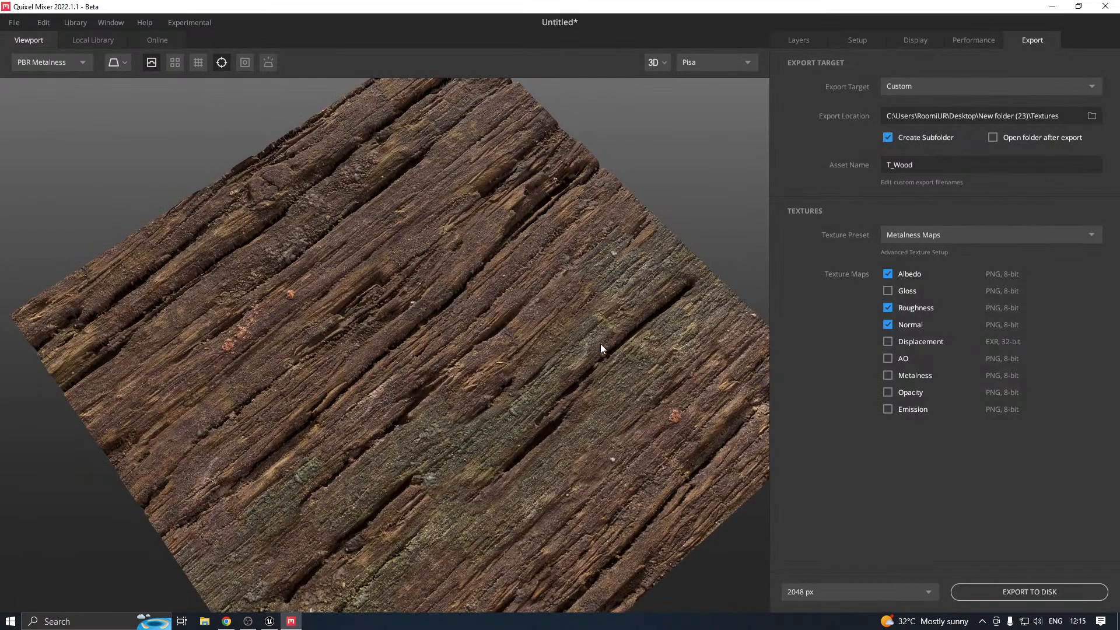
# Switch back to Unreal Editor, import the T_Wood albedo, normal and roughness textures into Village/Textures, and save them
pyautogui.click(277, 621)
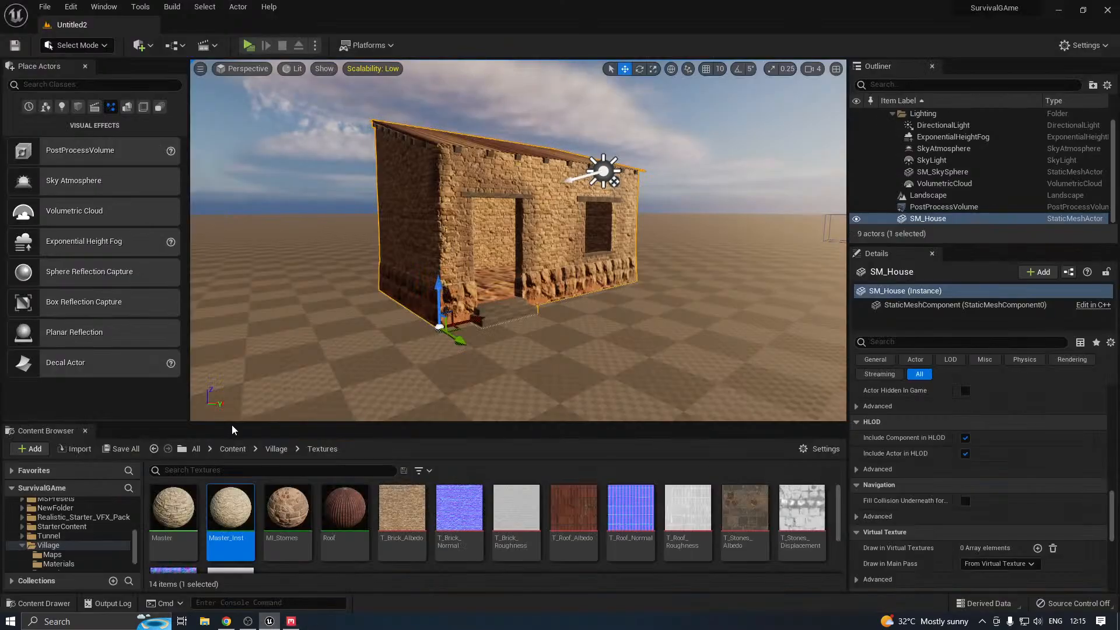
pyautogui.moveTo(232, 423); pyautogui.dragTo(85, 376)
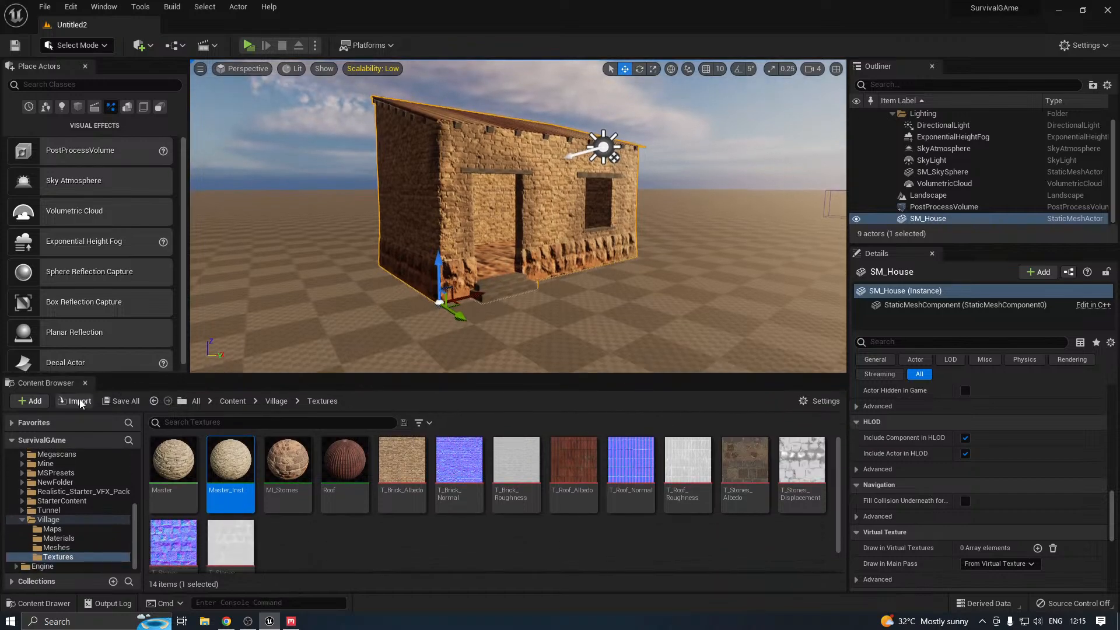
pyautogui.click(79, 402)
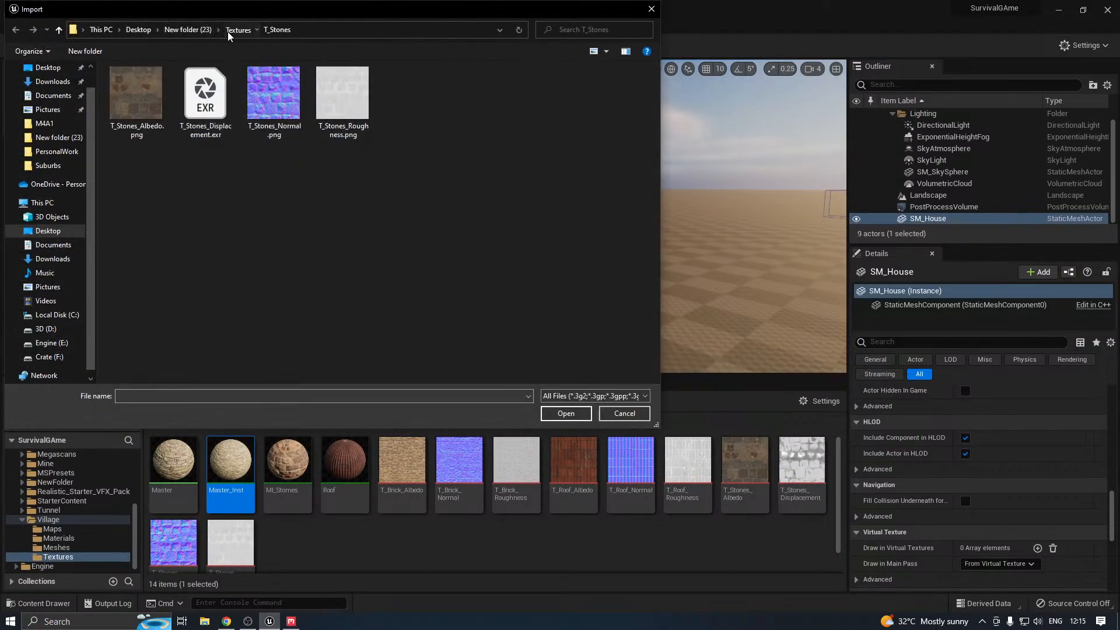
pyautogui.click(228, 33)
pyautogui.doubleClick(130, 122)
pyautogui.moveTo(129, 142); pyautogui.dragTo(278, 105)
pyautogui.click(548, 413)
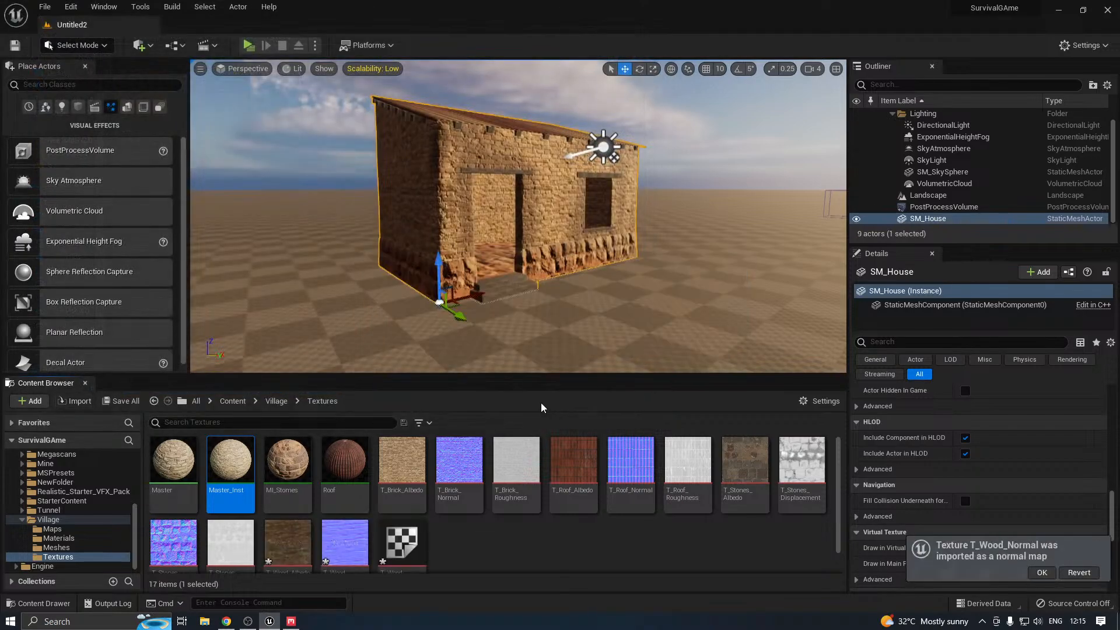
pyautogui.click(124, 401)
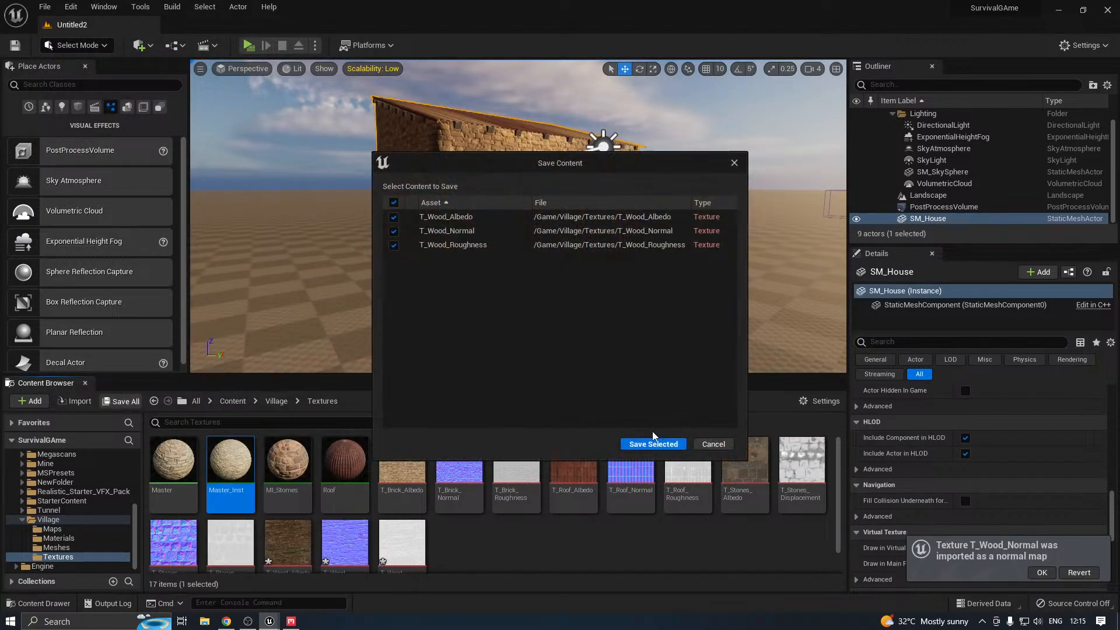
pyautogui.click(639, 444)
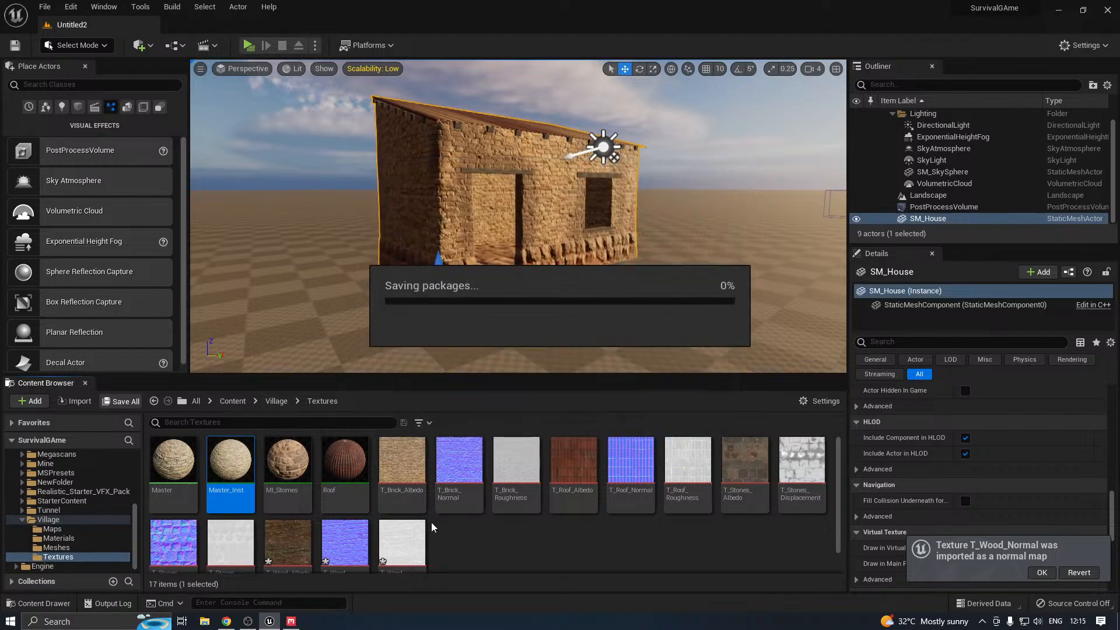
# Enable Flip Green Channel on the T_Wood_Normal texture and close its editor
pyautogui.click(344, 537)
pyautogui.doubleClick(343, 536)
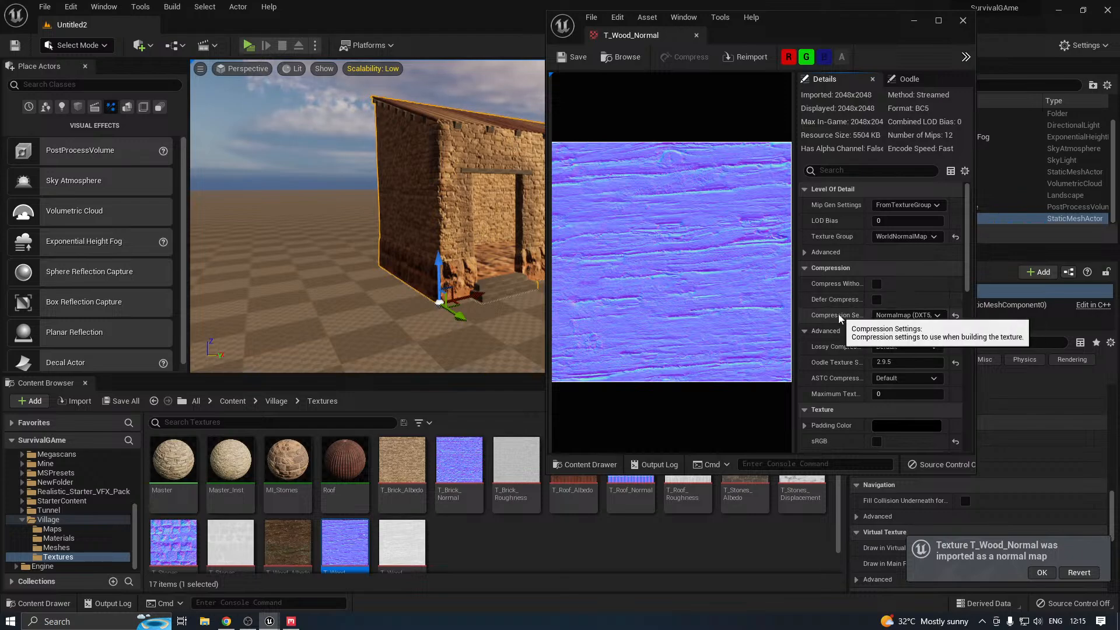
pyautogui.scroll(-2, 842, 323)
pyautogui.scroll(-6, 839, 320)
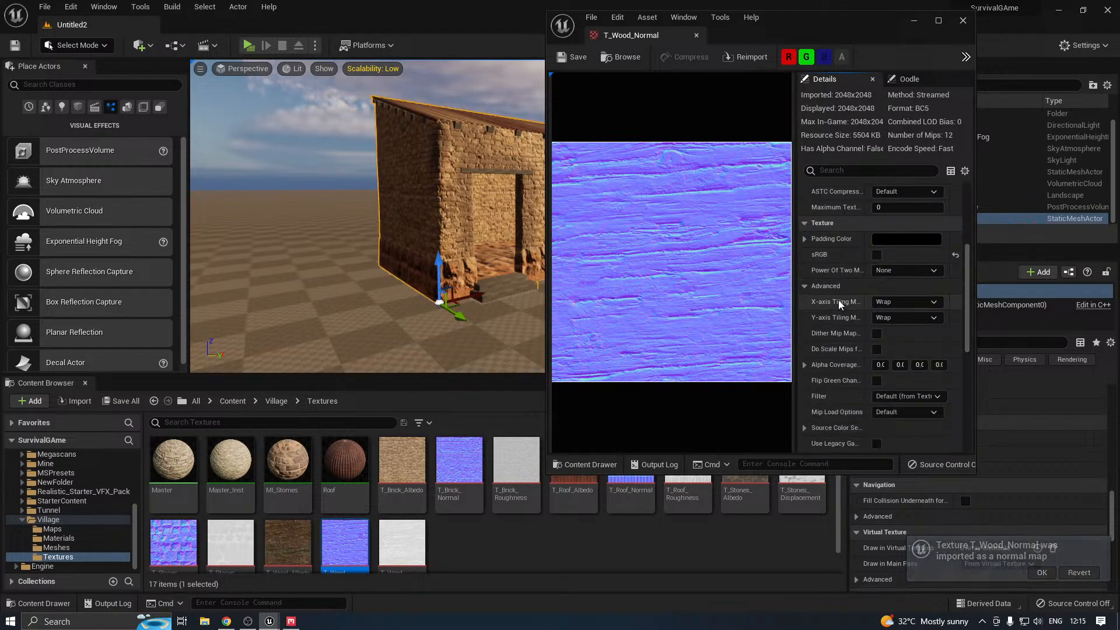
pyautogui.scroll(-1, 860, 375)
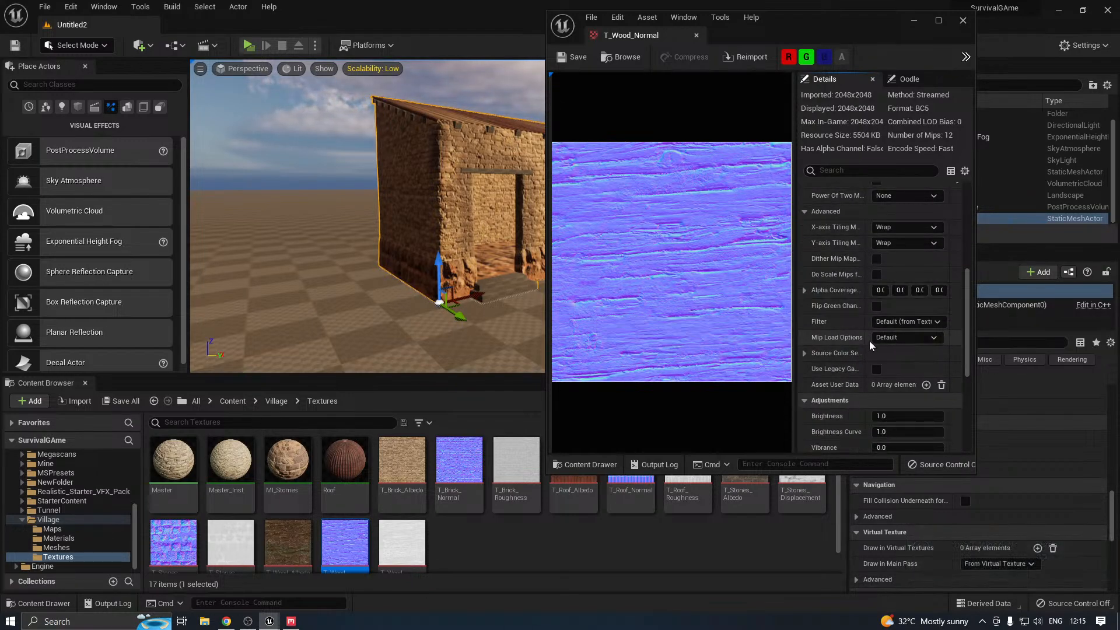
pyautogui.click(876, 306)
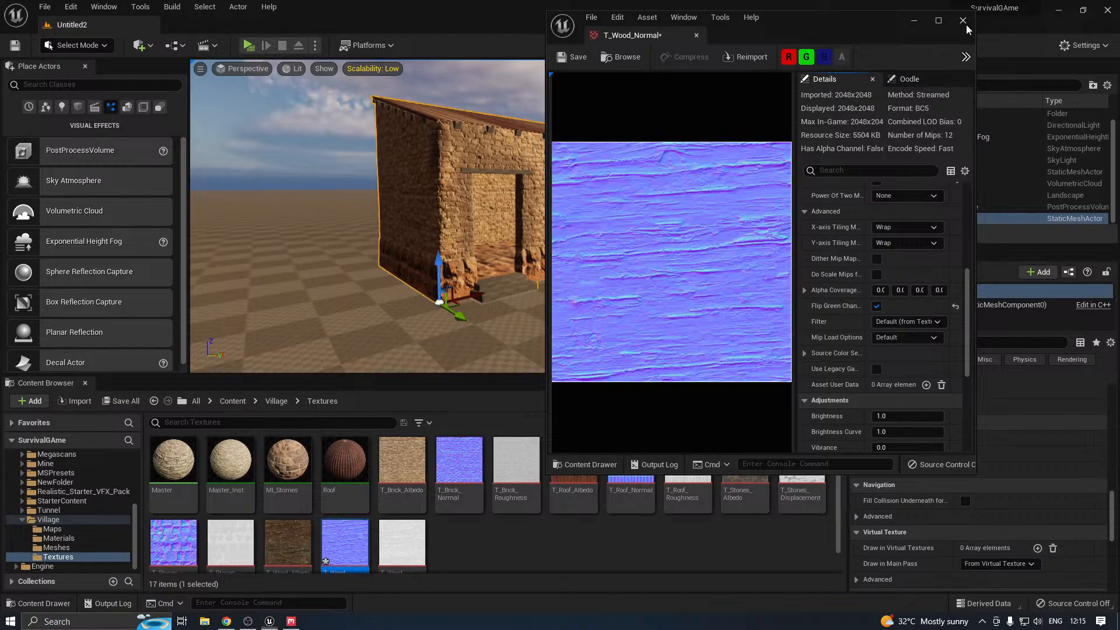
pyautogui.click(963, 22)
# Set T_Wood_Roughness's compression to Masks (no sRGB), and save both modified wood textures
pyautogui.doubleClick(402, 543)
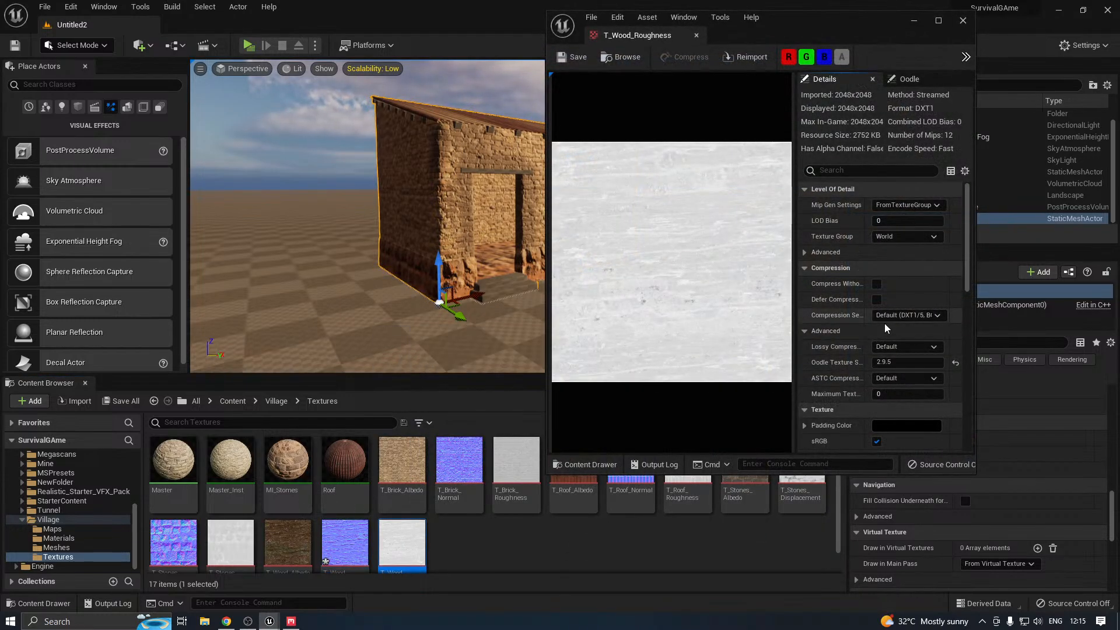
pyautogui.click(892, 316)
pyautogui.click(893, 349)
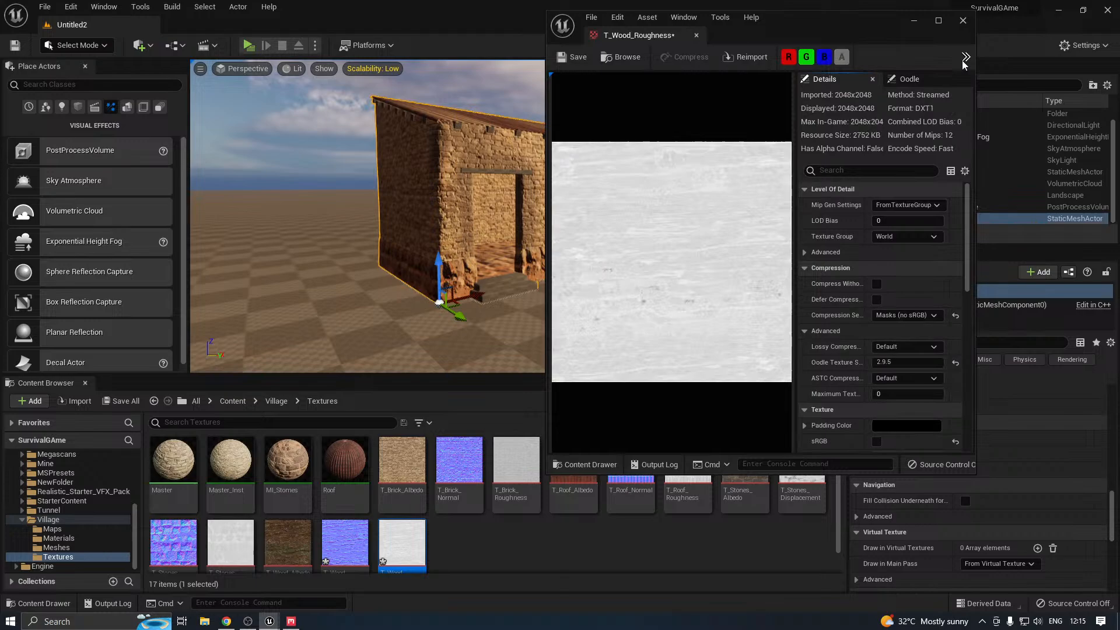
pyautogui.click(962, 21)
pyautogui.click(120, 401)
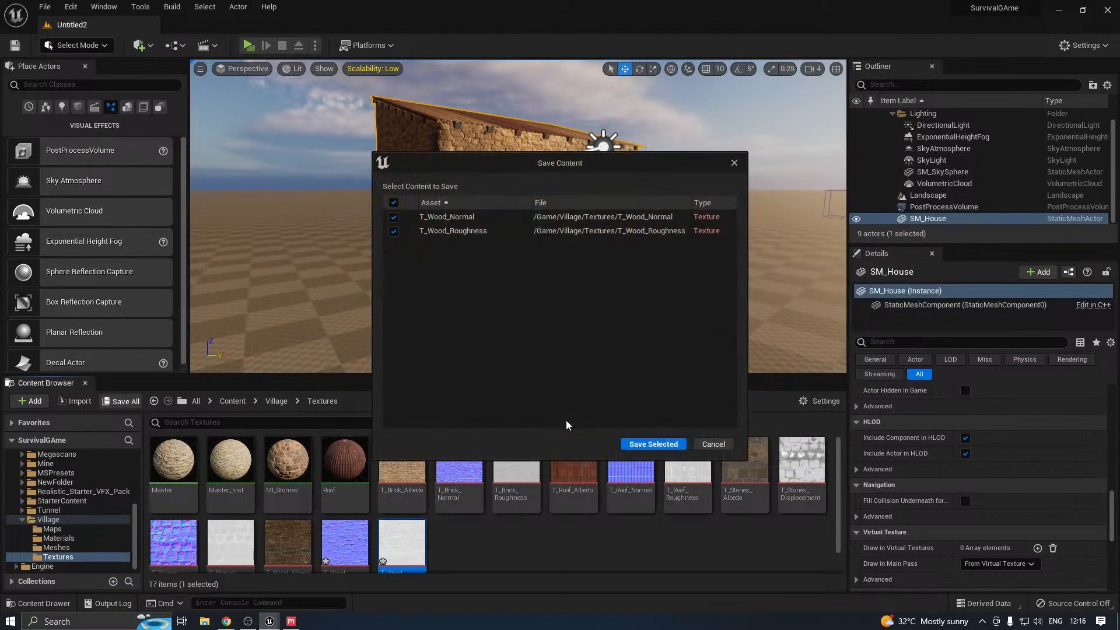
pyautogui.click(653, 445)
# Duplicate the Master_Inst material instance and name the copy Wood
pyautogui.rightClick(286, 449)
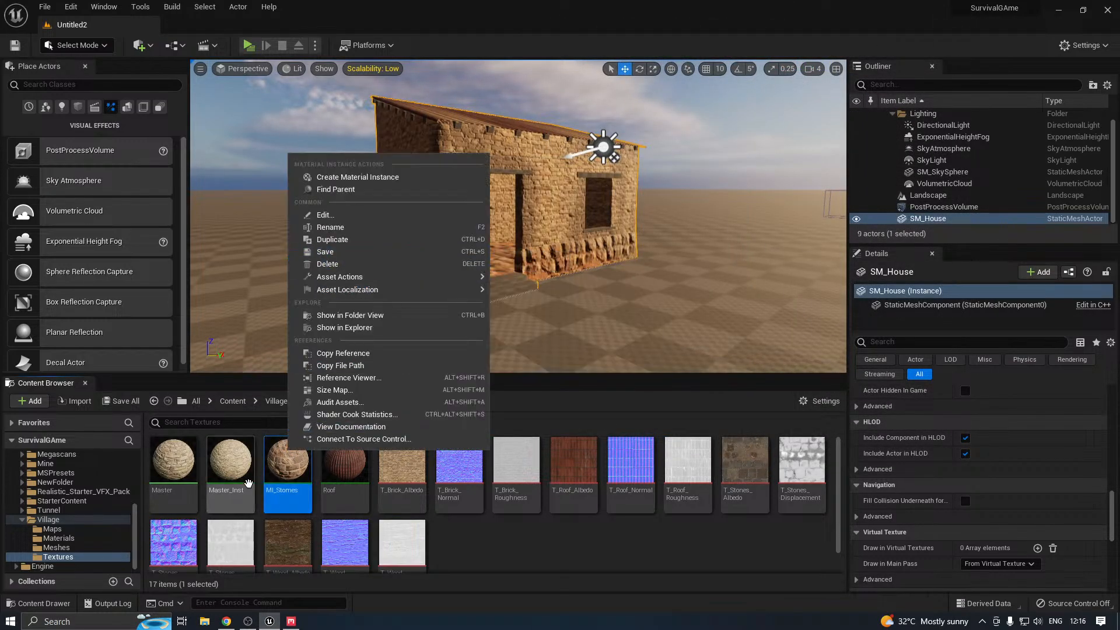
pyautogui.rightClick(249, 487)
pyautogui.click(293, 273)
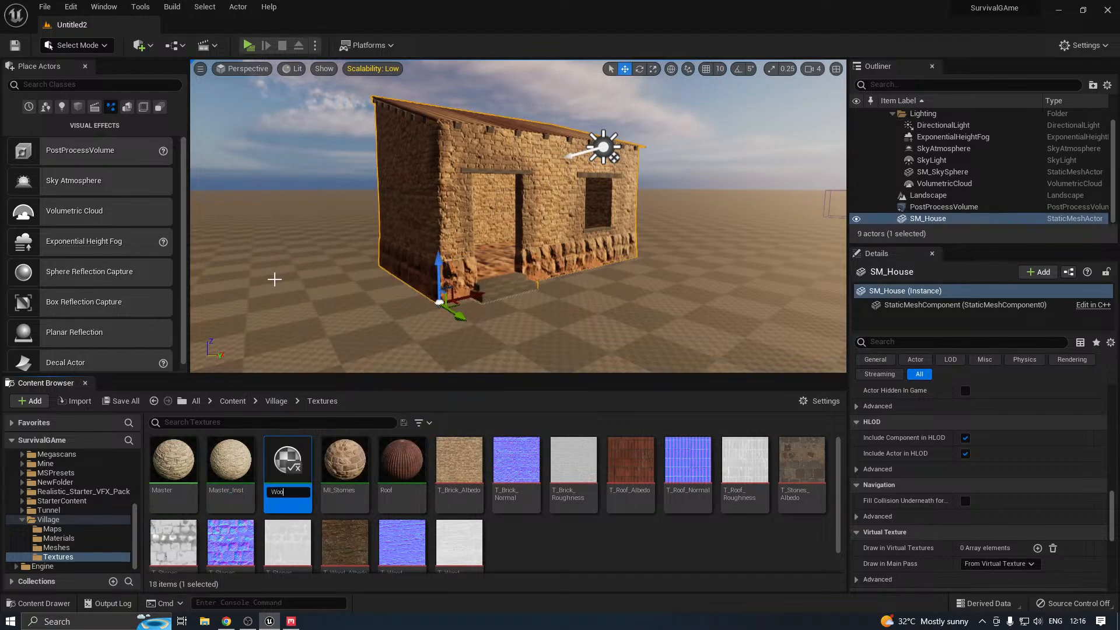
pyautogui.press('Return')
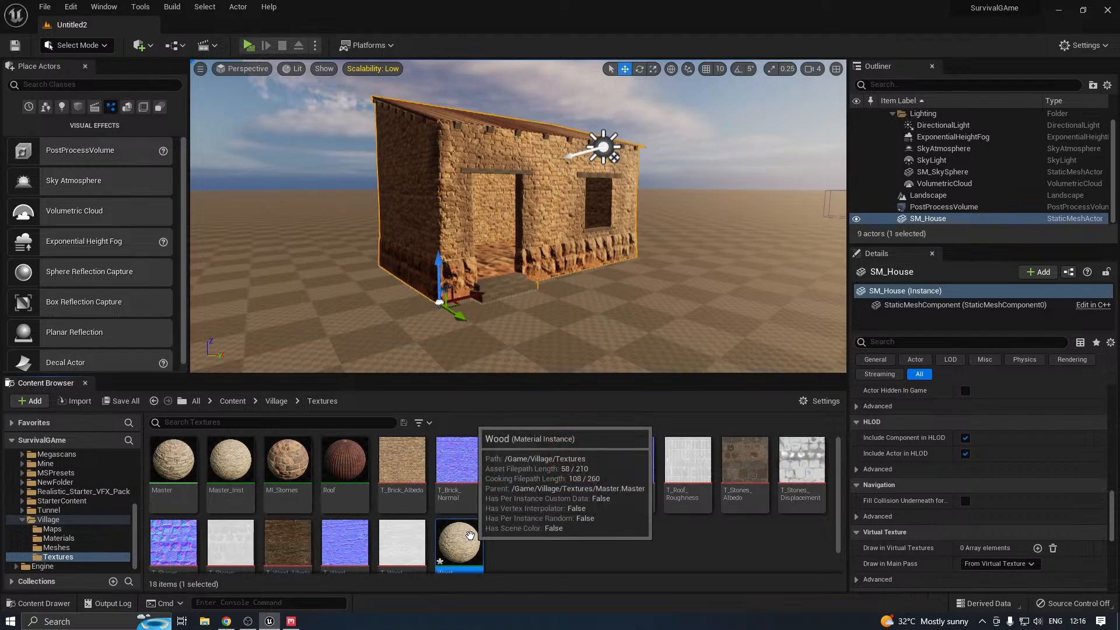
# Assign T_Wood_Albedo, T_Wood_Normal and T_Wood_Roughness to the Wood instance's B, N and R parameters, then save and close it
pyautogui.doubleClick(459, 542)
pyautogui.moveTo(272, 549); pyautogui.dragTo(845, 220)
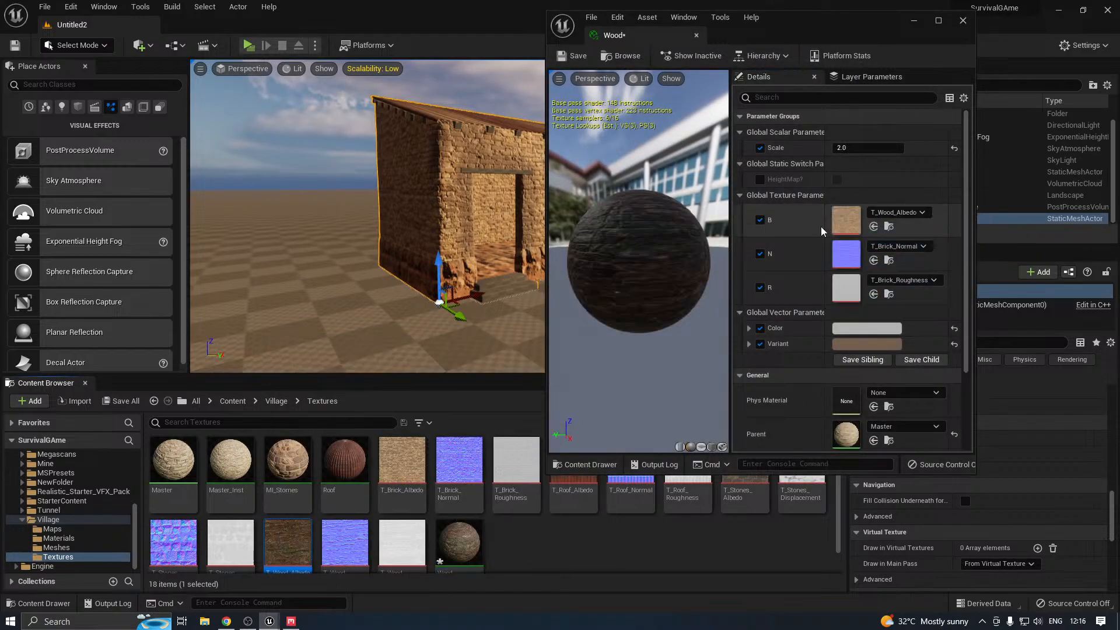
pyautogui.moveTo(344, 540); pyautogui.dragTo(847, 257)
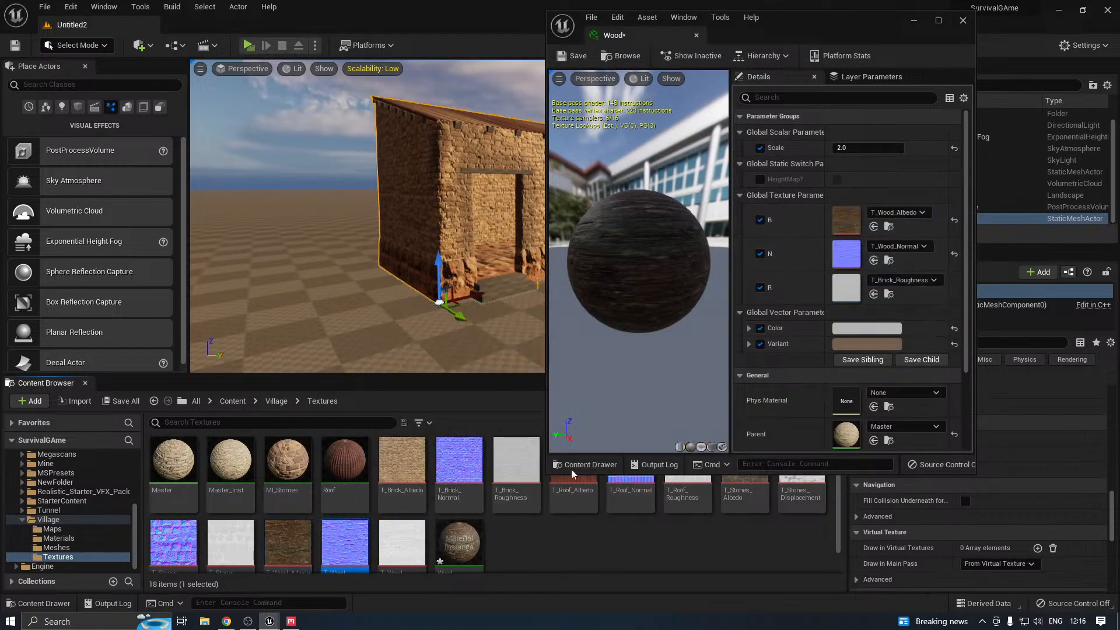
pyautogui.moveTo(408, 554); pyautogui.dragTo(849, 288)
pyautogui.moveTo(596, 270); pyautogui.dragTo(659, 279)
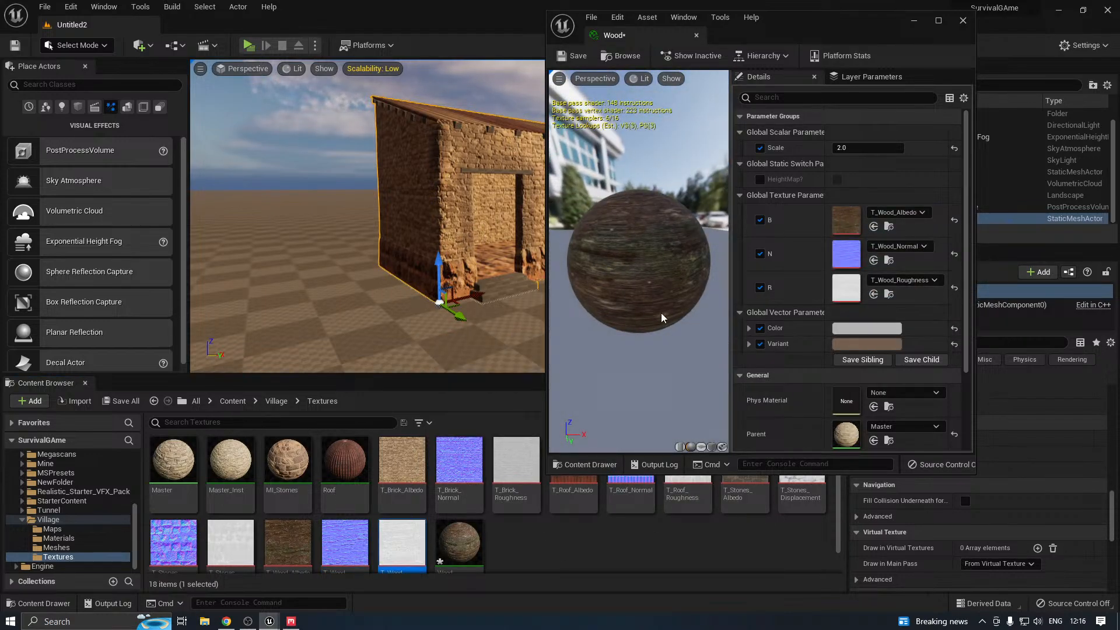
pyautogui.click(573, 56)
pyautogui.click(695, 35)
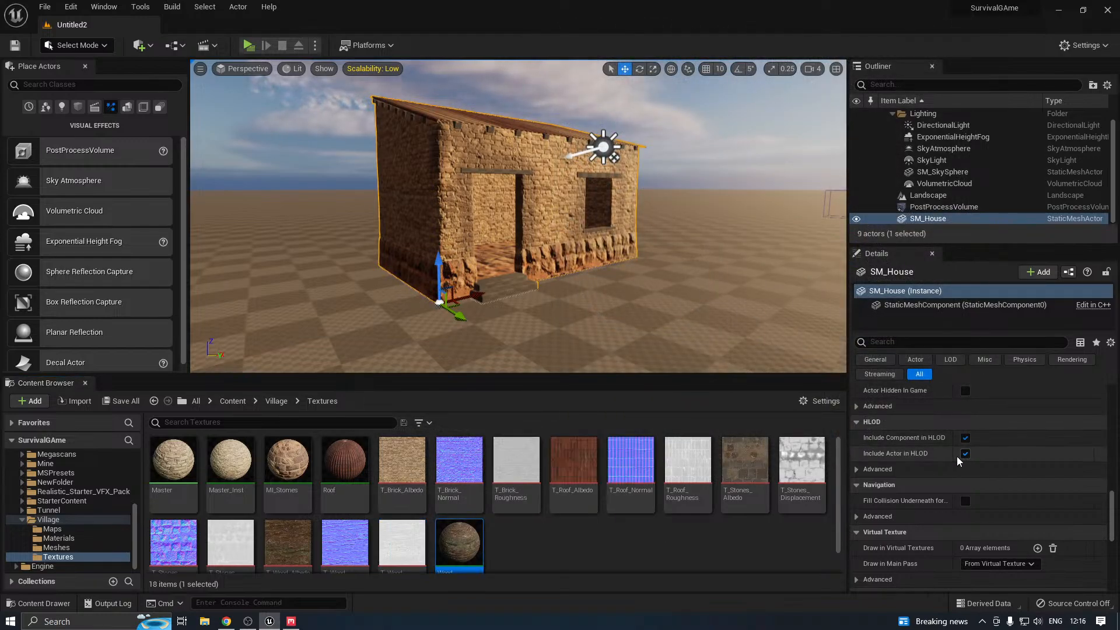
# Open the SM_House mesh, isolate Element 4 to check its beams, assign the Wood material to that slot, and close the editor
pyautogui.scroll(-10, 919, 445)
pyautogui.scroll(5, 927, 429)
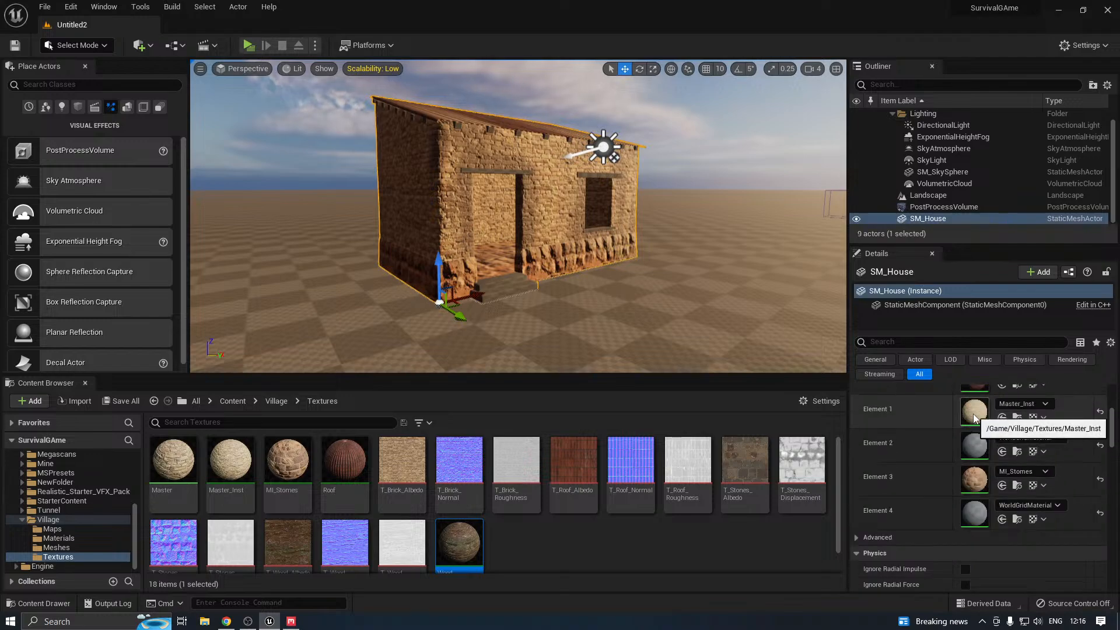
pyautogui.scroll(3, 968, 414)
pyautogui.doubleClick(974, 463)
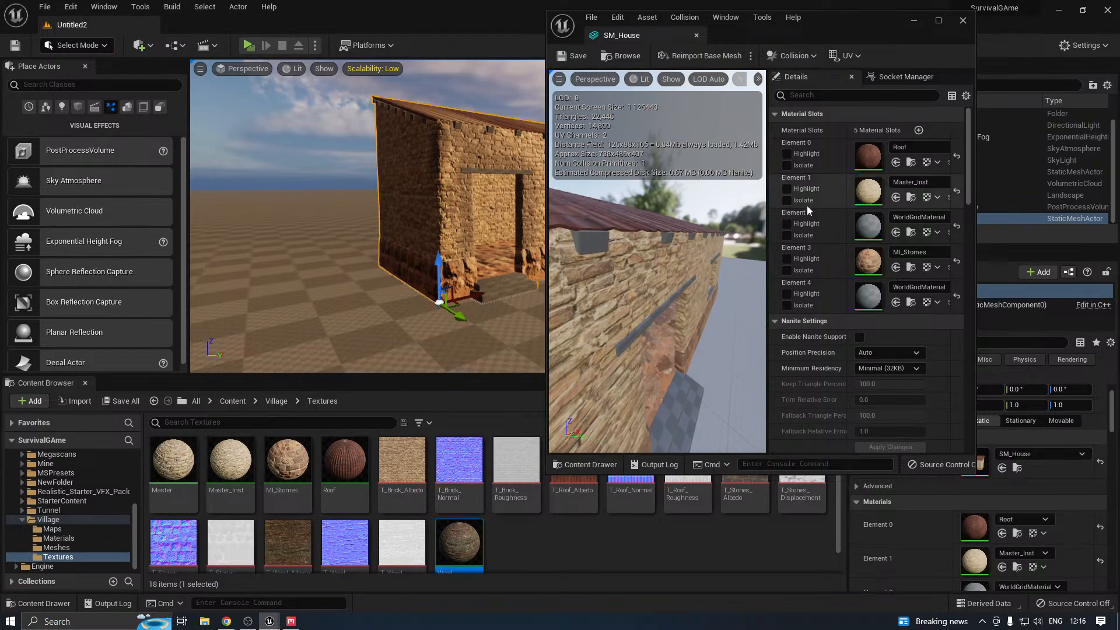
pyautogui.click(786, 235)
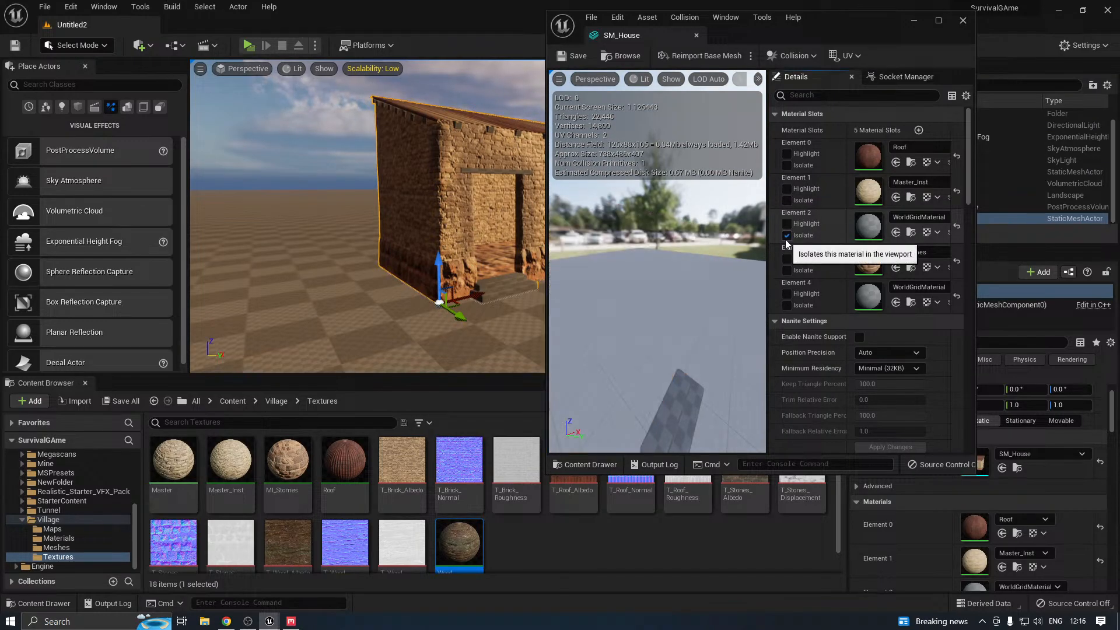
pyautogui.click(789, 306)
pyautogui.moveTo(685, 329); pyautogui.dragTo(685, 328, button='right')
pyautogui.press('w')
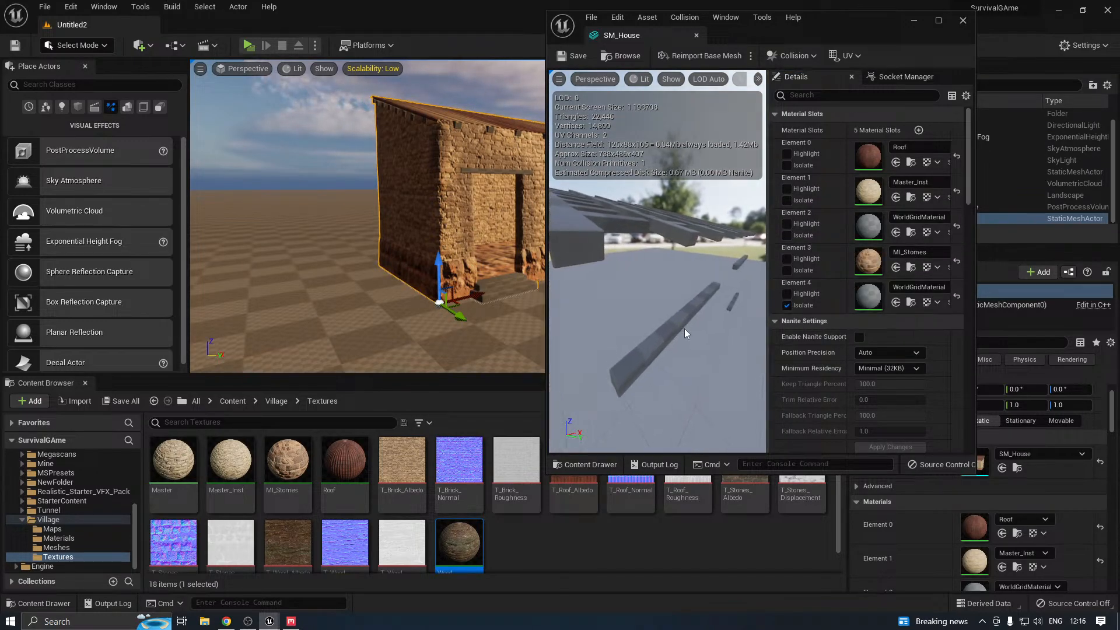
pyautogui.click(896, 302)
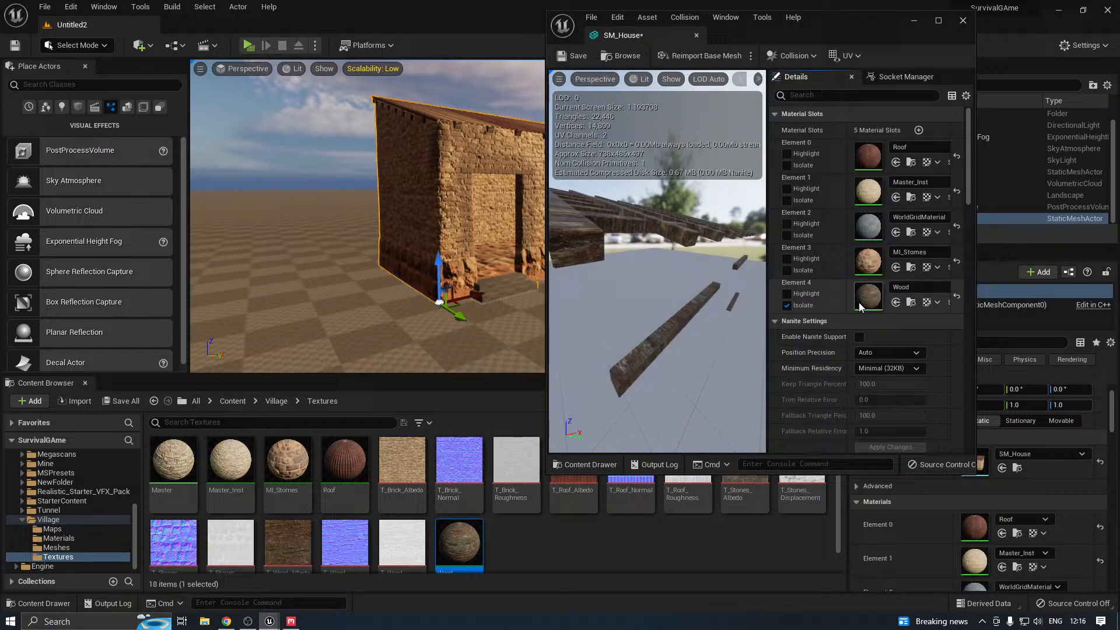
pyautogui.click(963, 25)
# Inspect the wood grain direction on the lintel above the doorway and save all modified assets
pyautogui.press('w')
pyautogui.moveTo(619, 192); pyautogui.dragTo(615, 166, button='right')
pyautogui.press('w')
pyautogui.moveTo(401, 255); pyautogui.dragTo(402, 255, button='right')
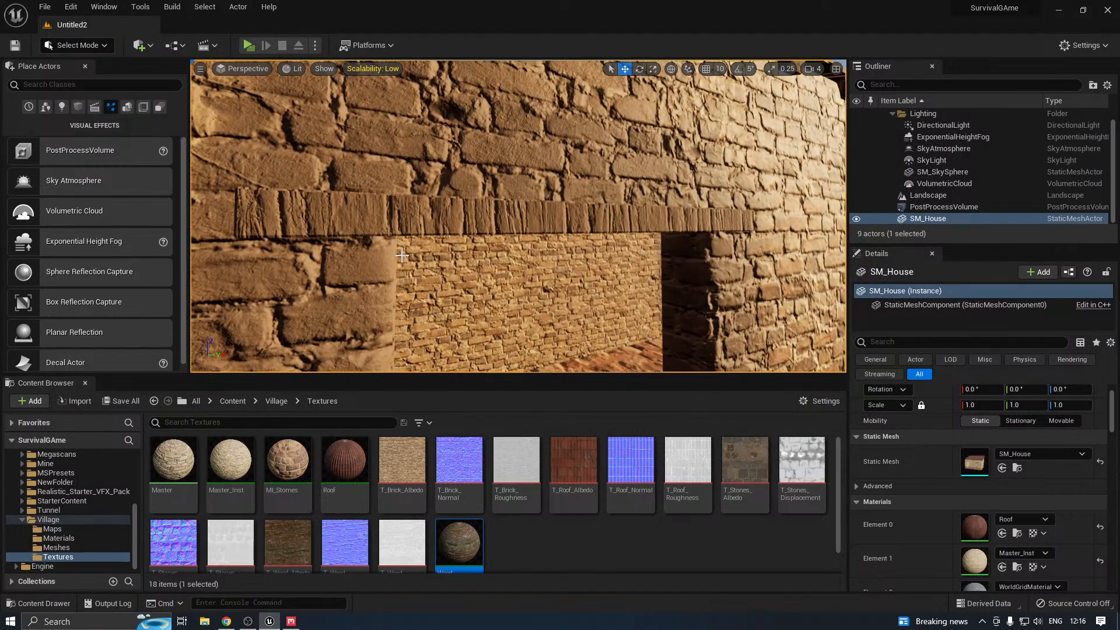
pyautogui.click(117, 400)
pyautogui.click(657, 445)
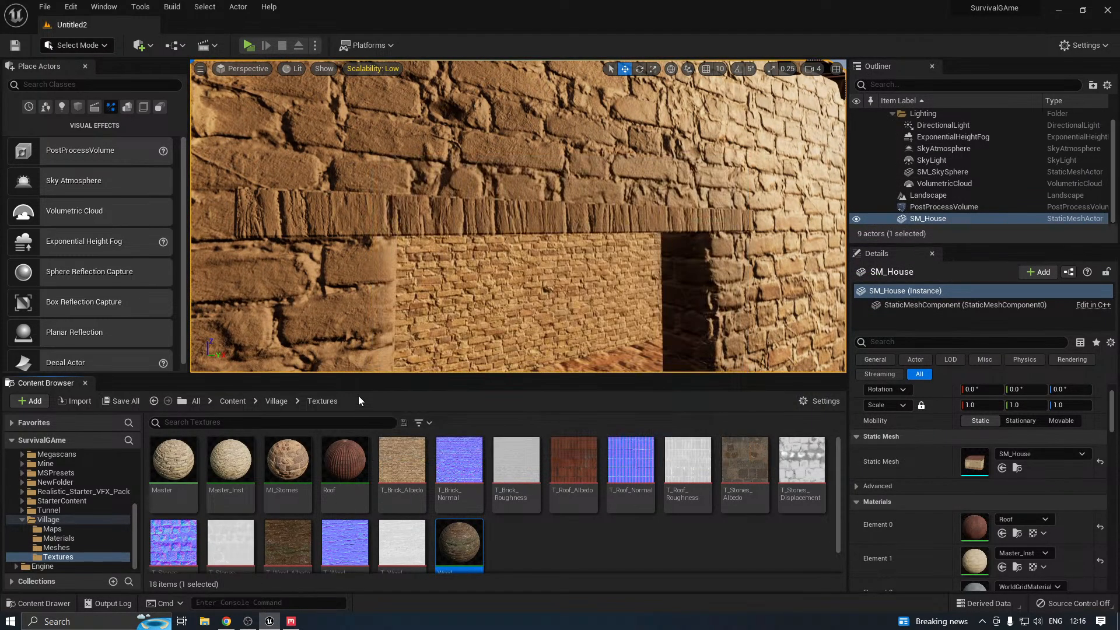
# Switch to Quixel Mixer, set the Old Rotten Wood layer's rotation to -90, and export the T_Wood maps to disk again at 2048 px
pyautogui.click(290, 621)
pyautogui.click(824, 40)
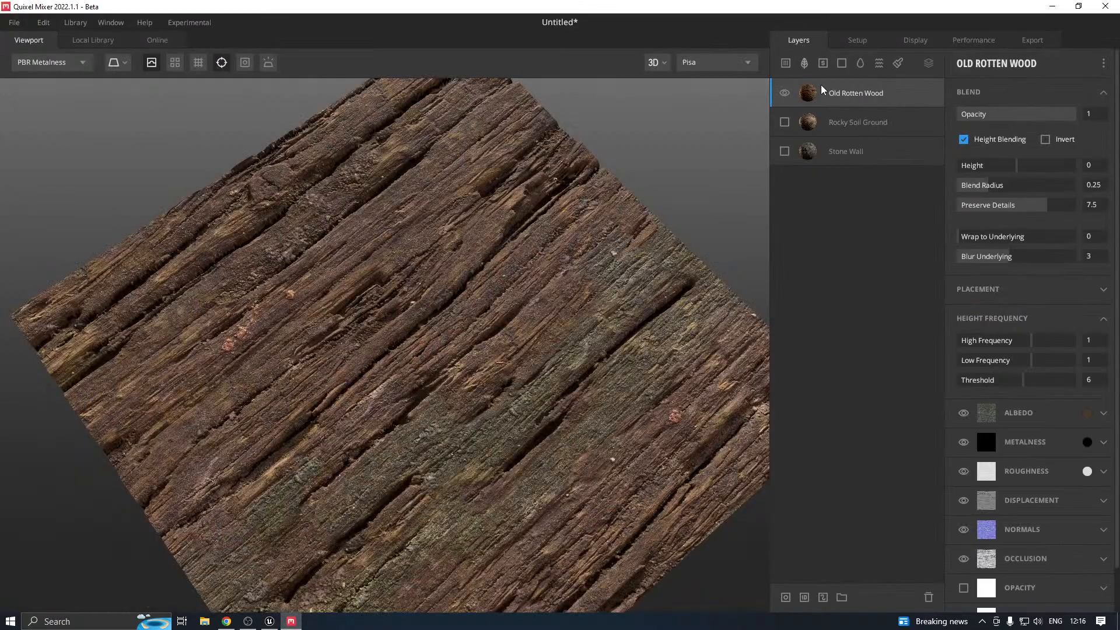
pyautogui.click(983, 290)
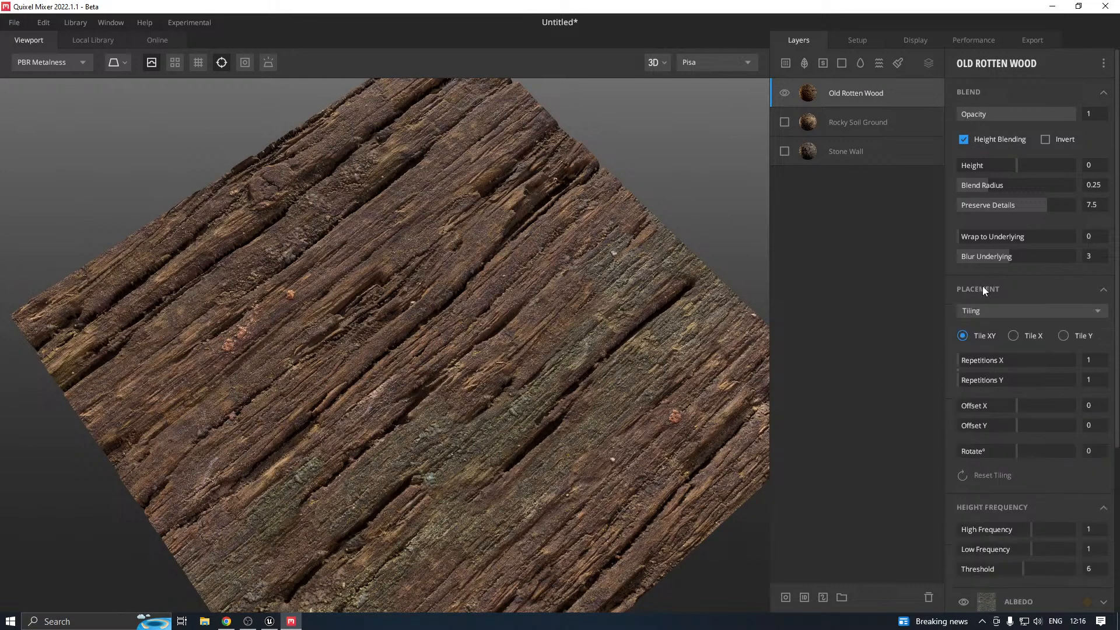
pyautogui.click(983, 450)
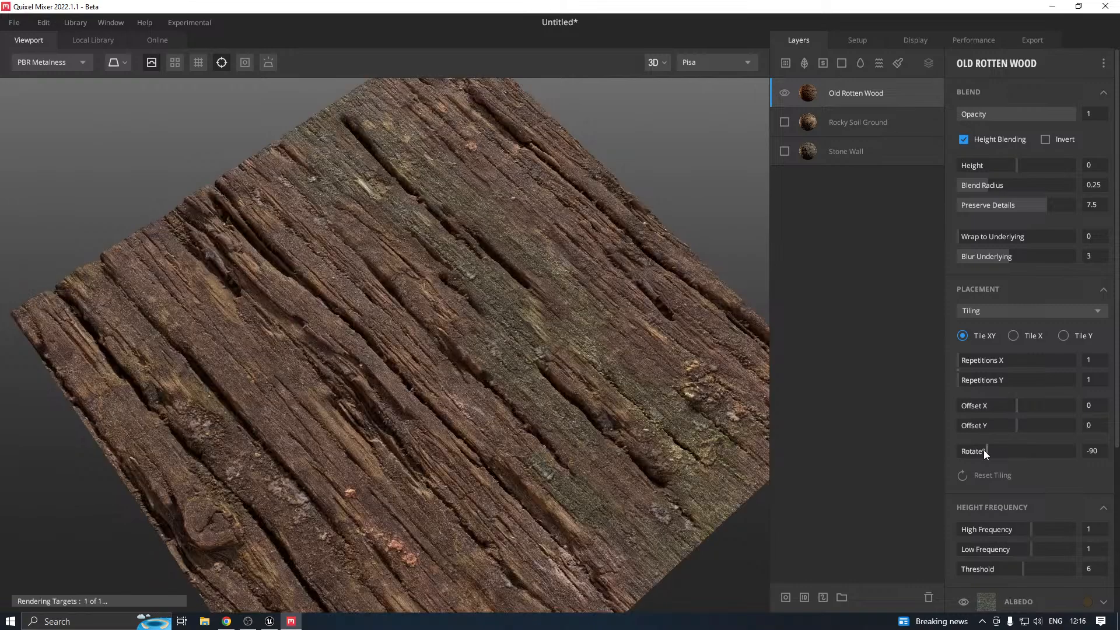
pyautogui.click(1041, 40)
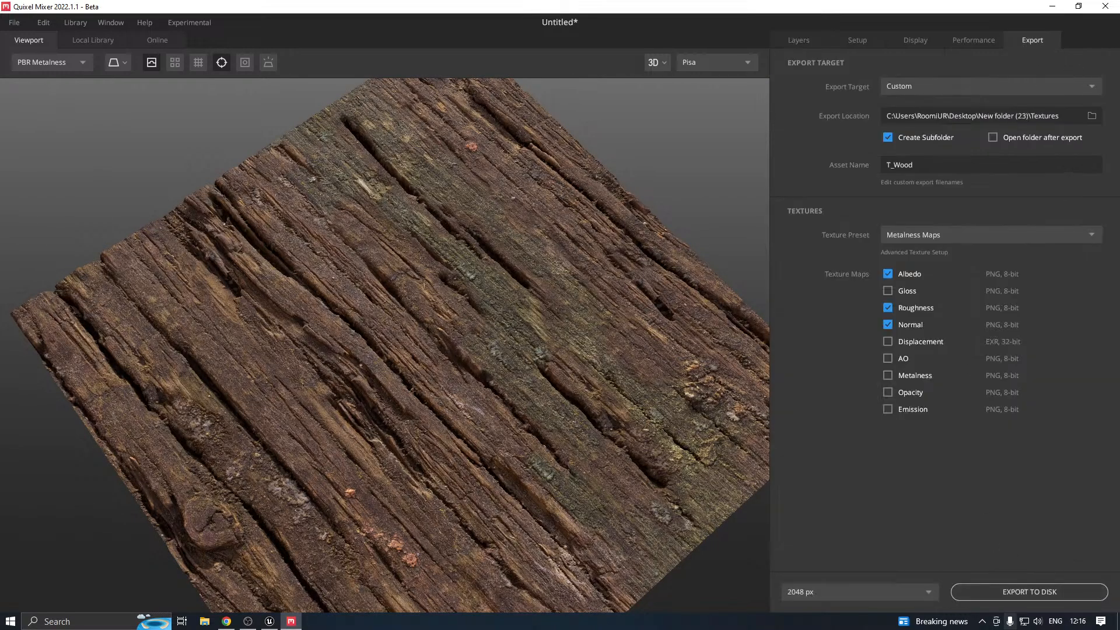
pyautogui.click(1009, 589)
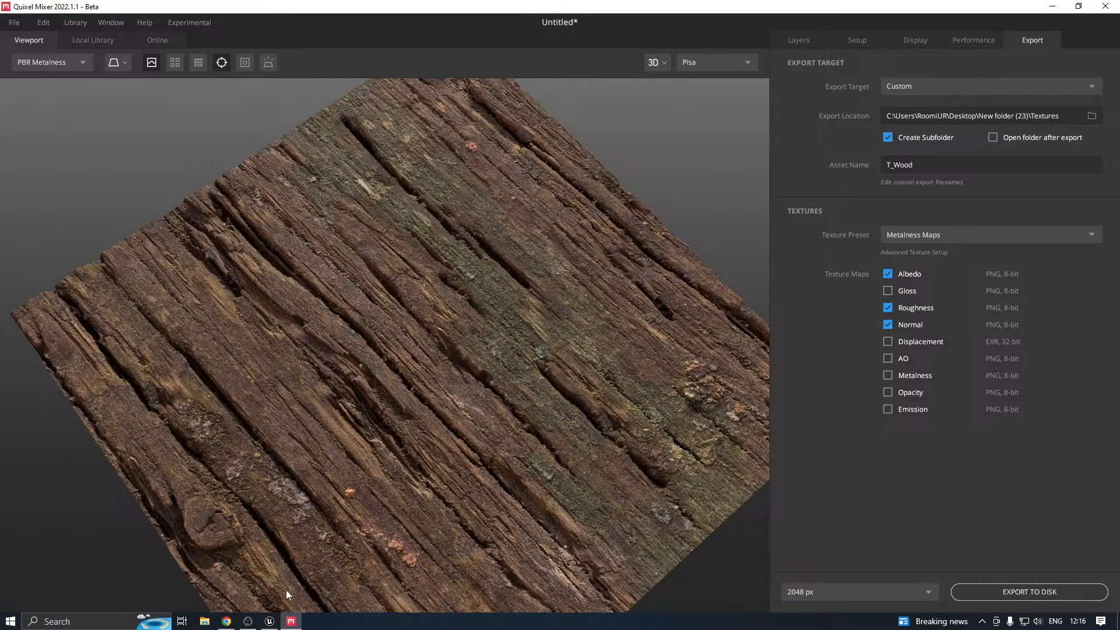
# Switch back to Unreal Editor and reimport the T_Wood albedo, normal and roughness textures
pyautogui.click(247, 621)
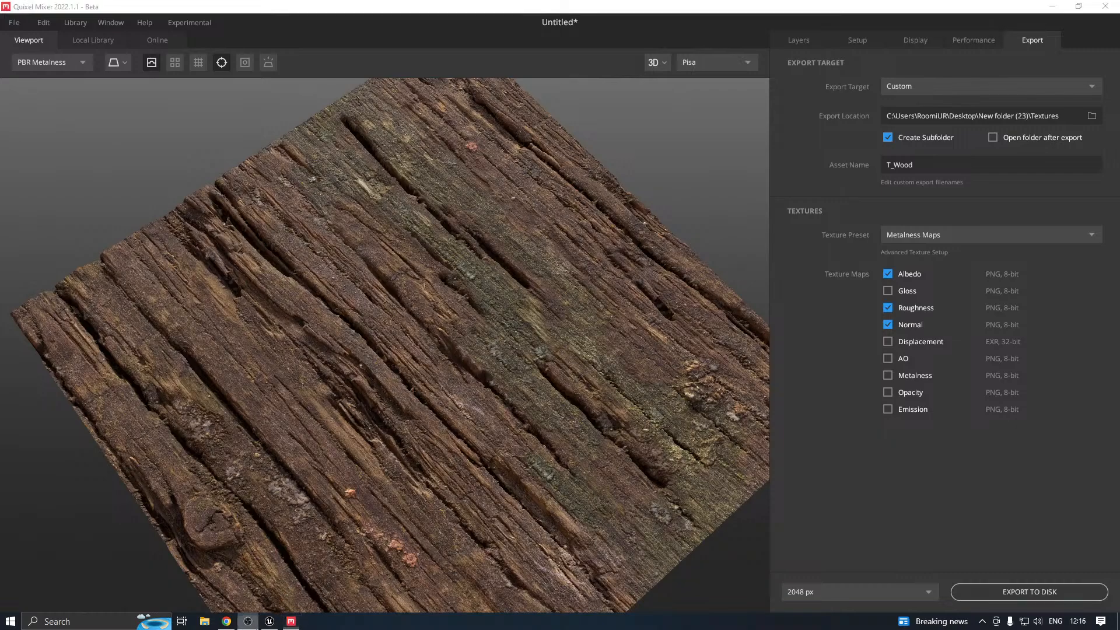
pyautogui.click(270, 621)
pyautogui.rightClick(289, 544)
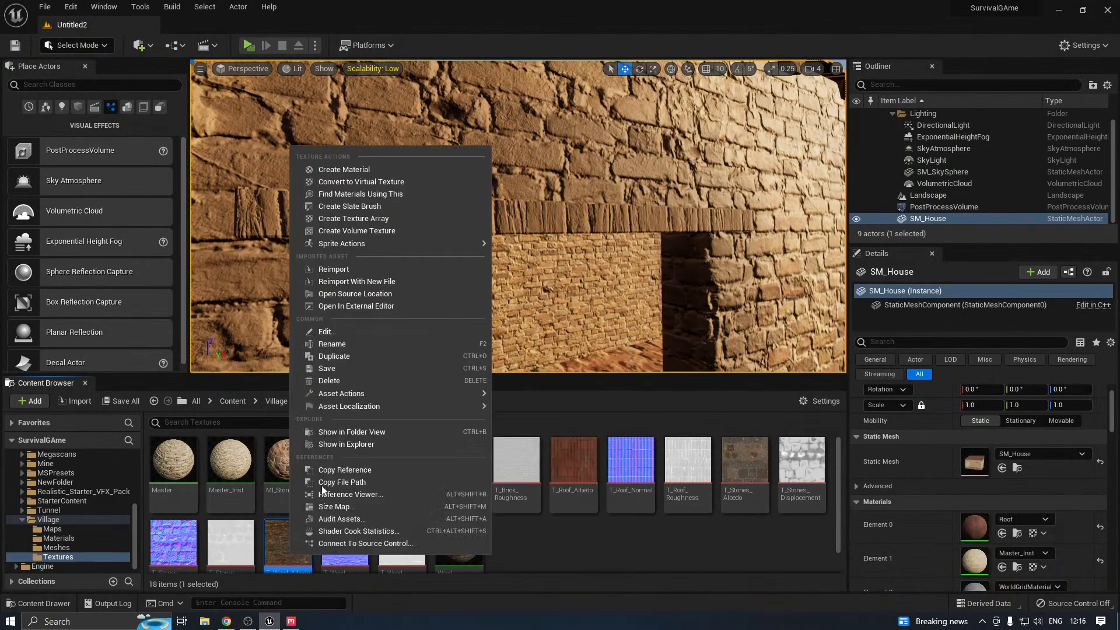
pyautogui.click(354, 271)
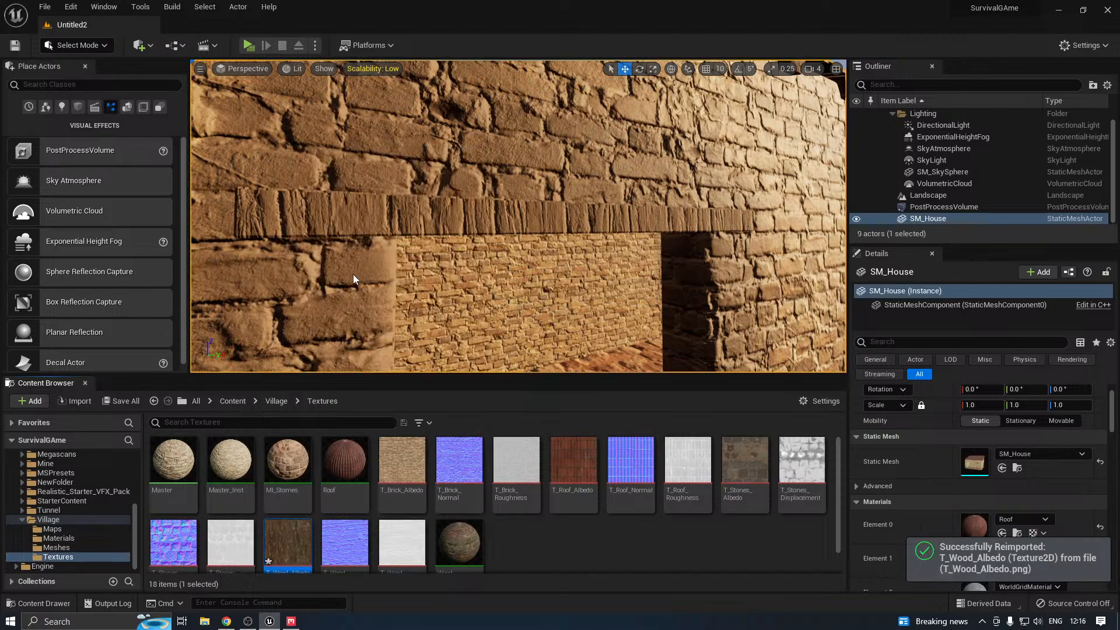
pyautogui.rightClick(345, 542)
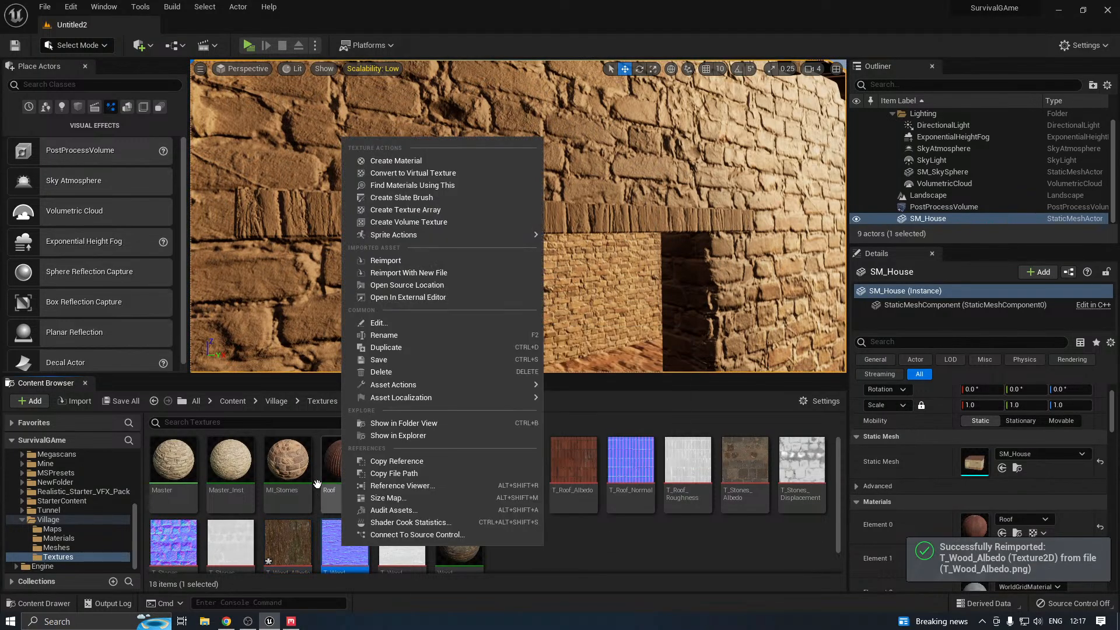
pyautogui.click(408, 261)
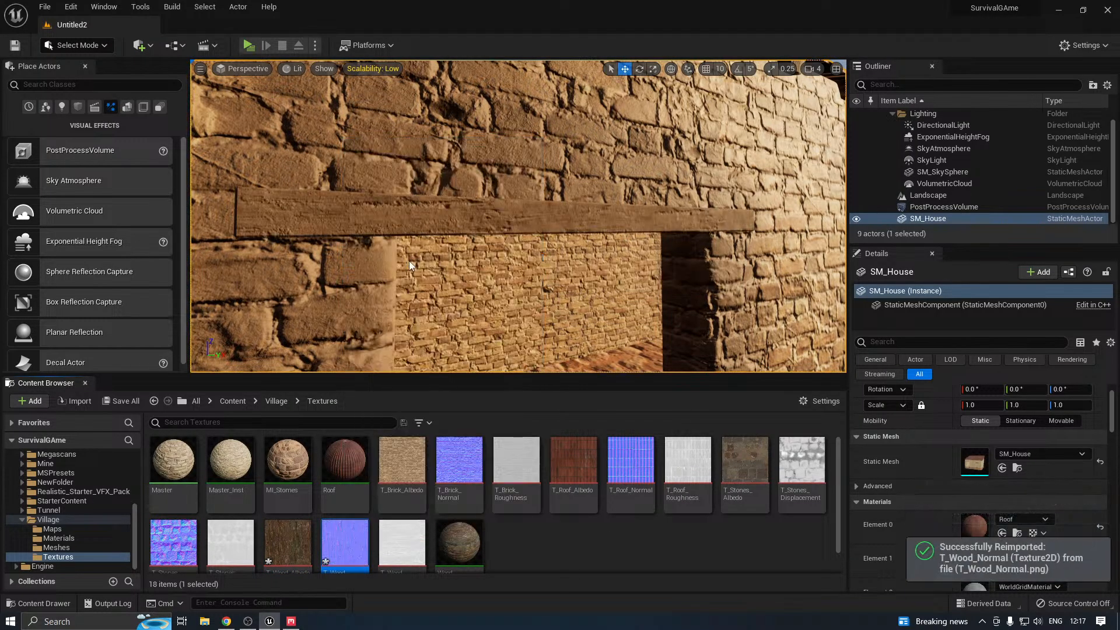
pyautogui.rightClick(401, 542)
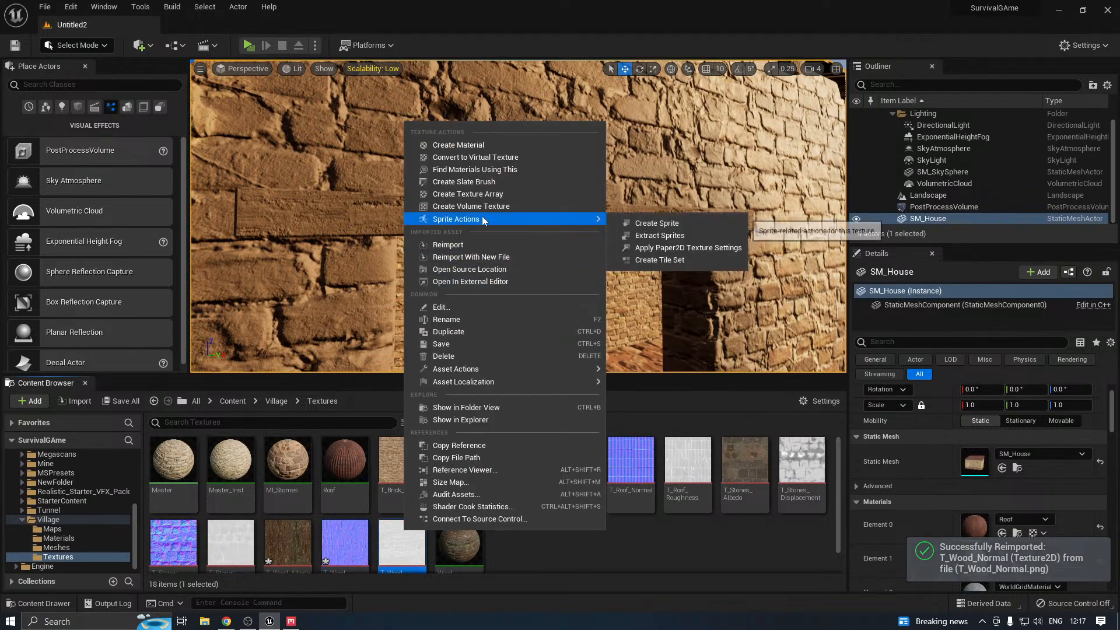
pyautogui.click(466, 243)
# Check the beams under the roof and save the three reimported wood textures
pyautogui.press('f')
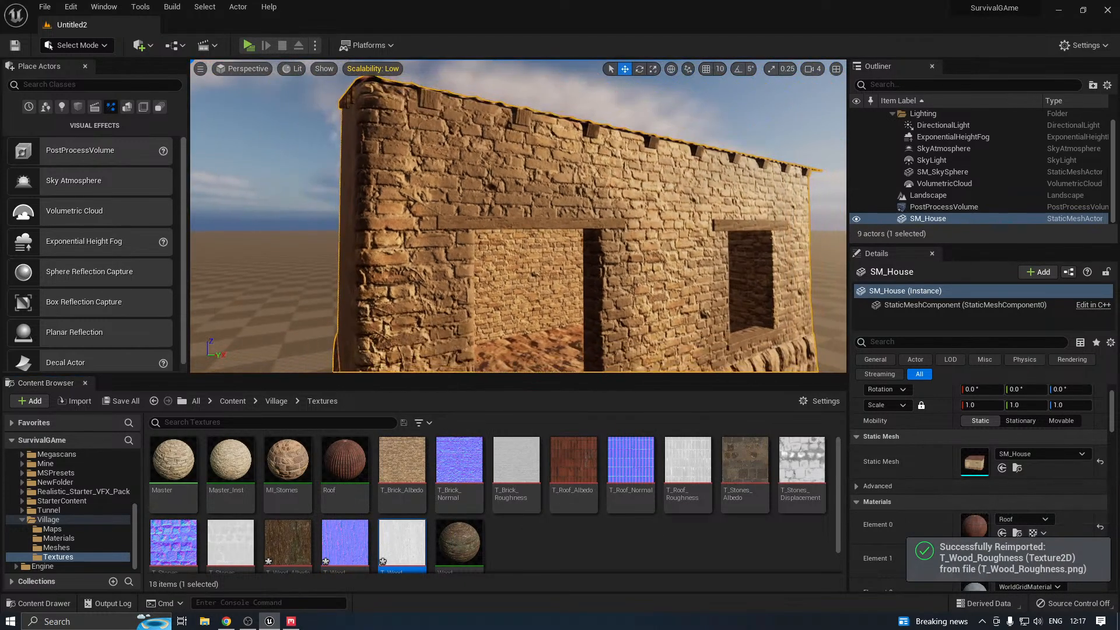
pyautogui.moveTo(457, 224); pyautogui.dragTo(449, 178, button='middle')
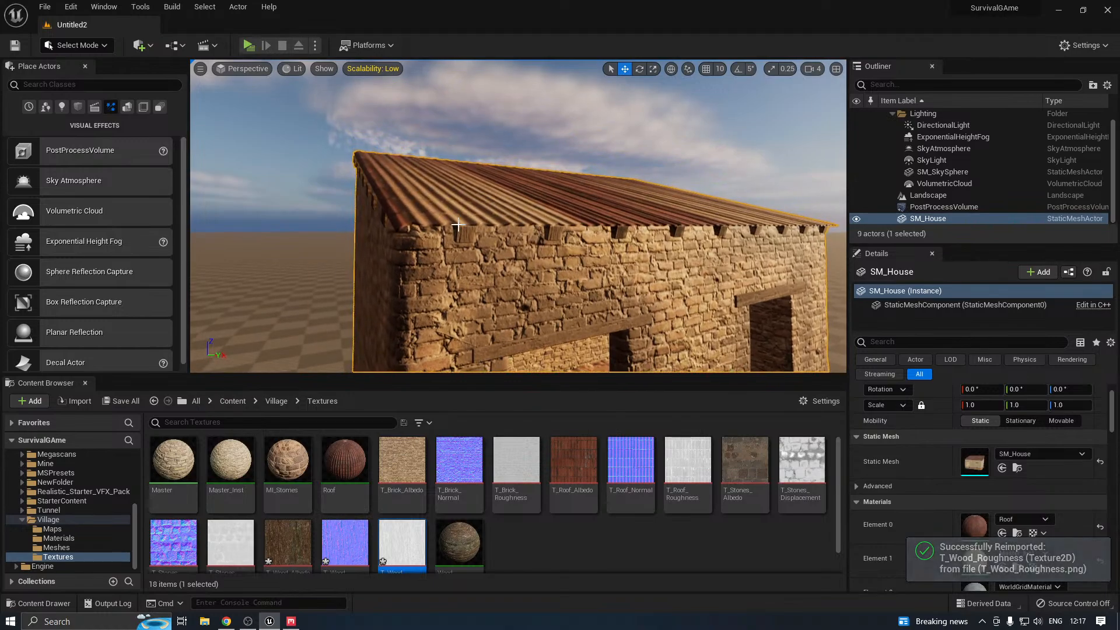
pyautogui.click(124, 399)
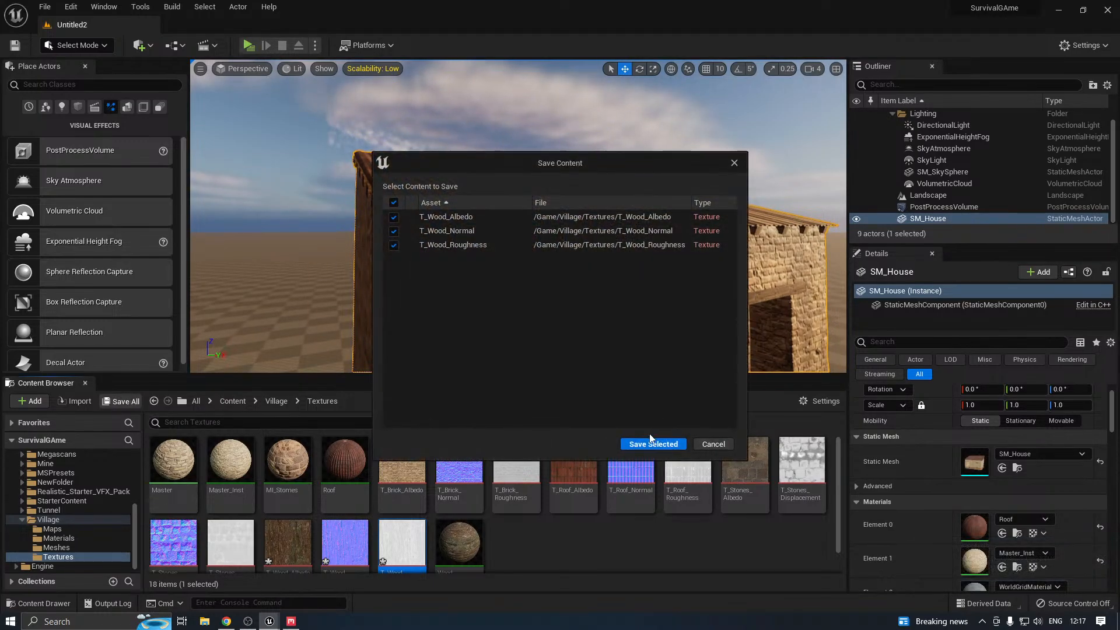
pyautogui.click(652, 440)
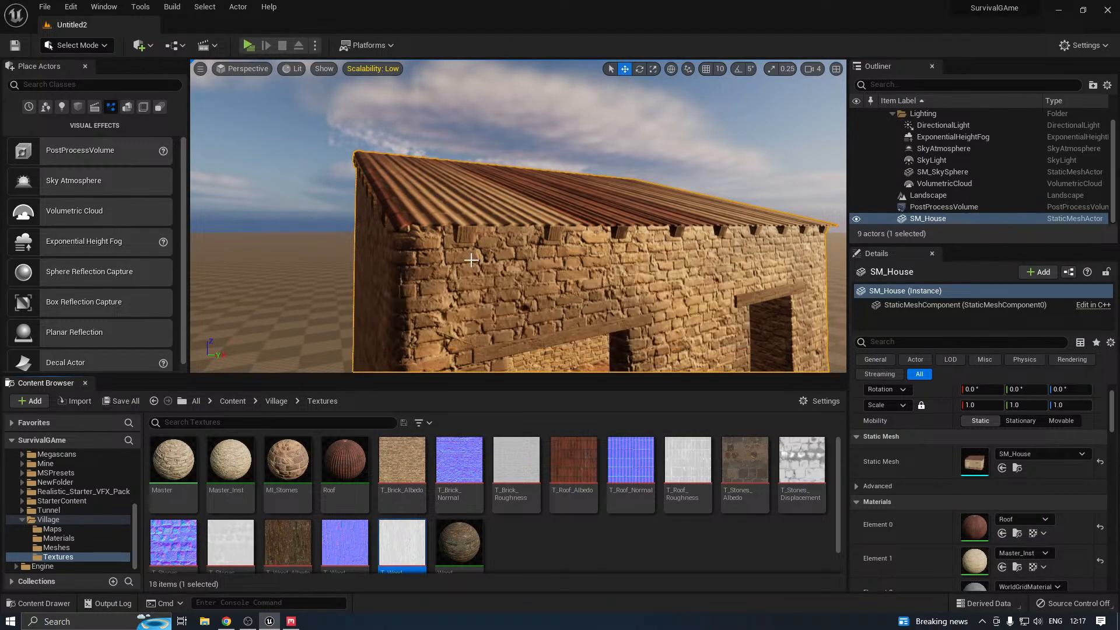
# Examine the doorstep and the lower part of the house's front wall for parts without a material
pyautogui.press('w')
pyautogui.moveTo(476, 257); pyautogui.dragTo(475, 344, button='right')
pyautogui.press('s')
pyautogui.moveTo(457, 285); pyautogui.dragTo(461, 245, button='right')
pyautogui.press('w')
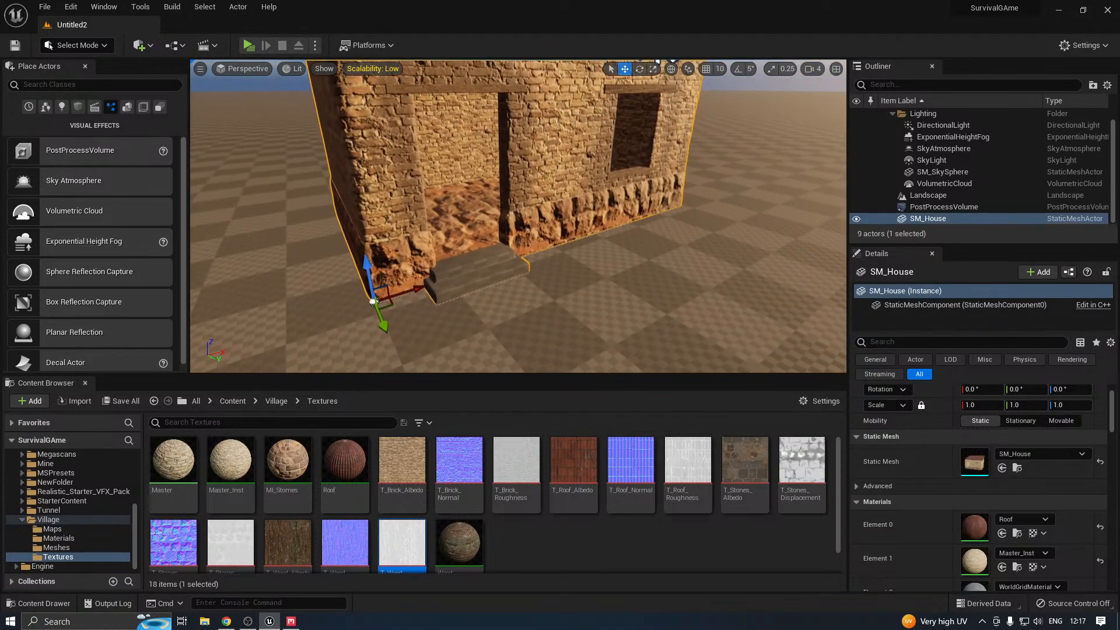
pyautogui.press('w')
pyautogui.moveTo(458, 286); pyautogui.dragTo(458, 286, button='right')
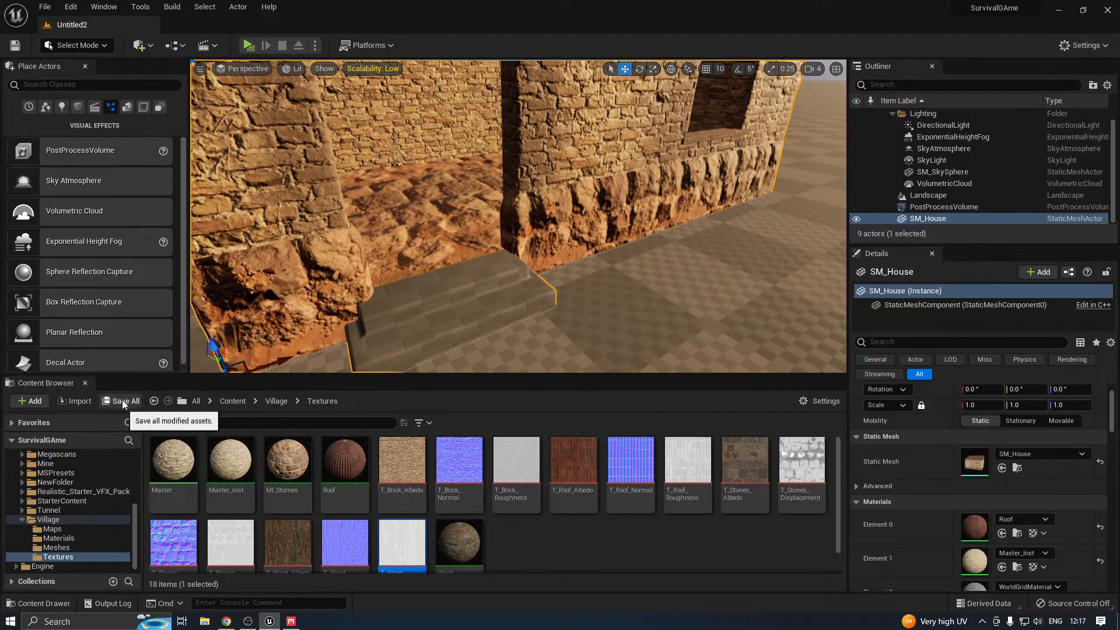
# Switch to Quixel Mixer and add the Lichened Rocky Ground surface from the local library's Rock category as a new layer
pyautogui.click(291, 621)
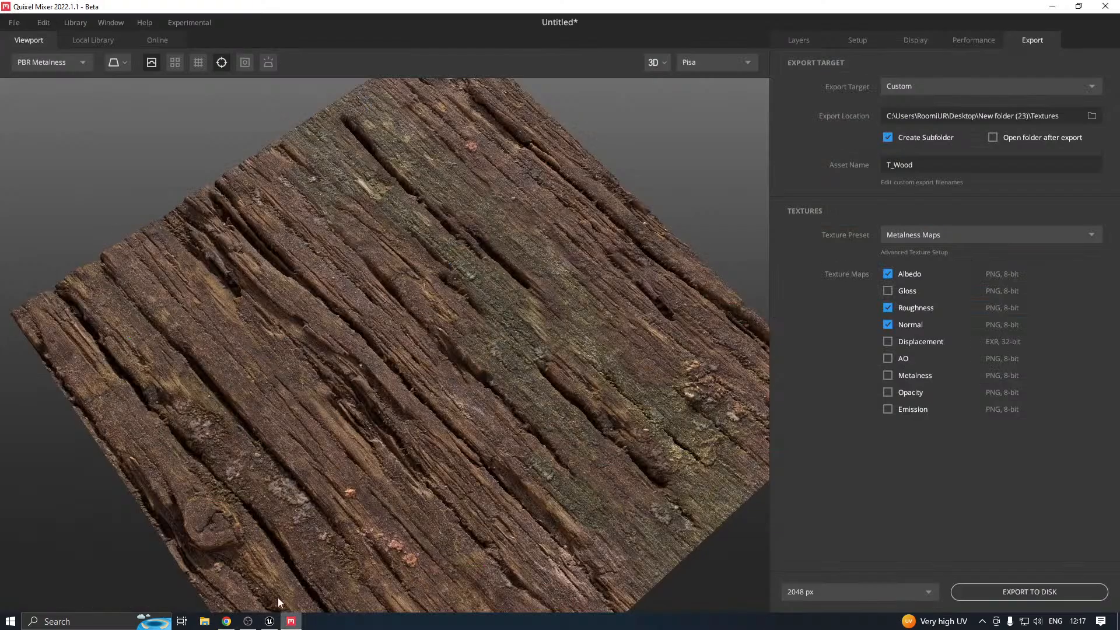
pyautogui.click(794, 41)
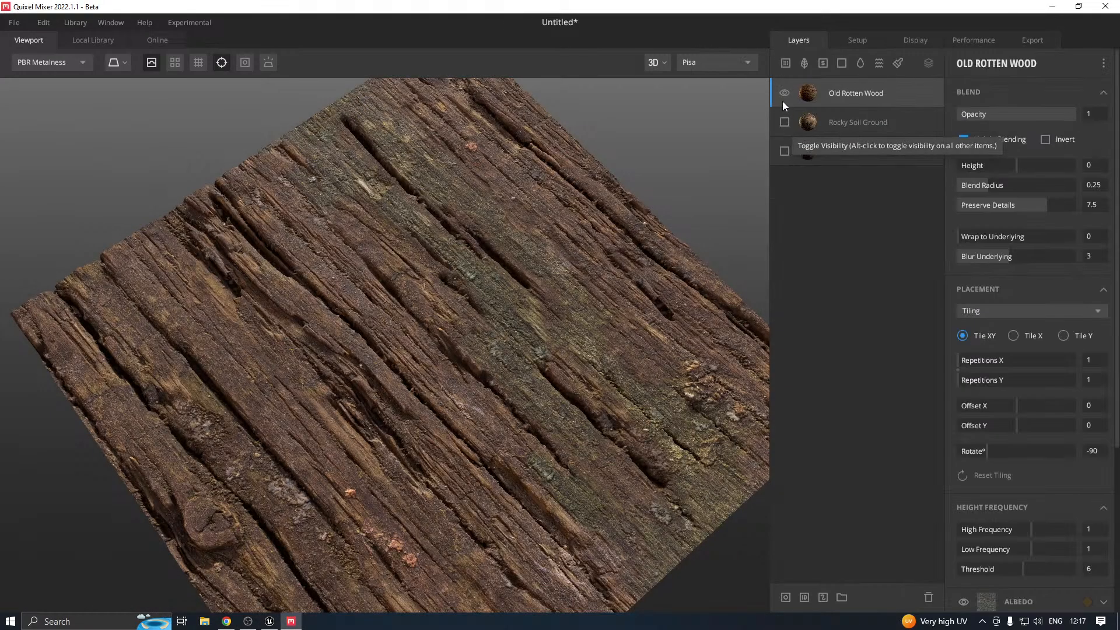
pyautogui.click(786, 63)
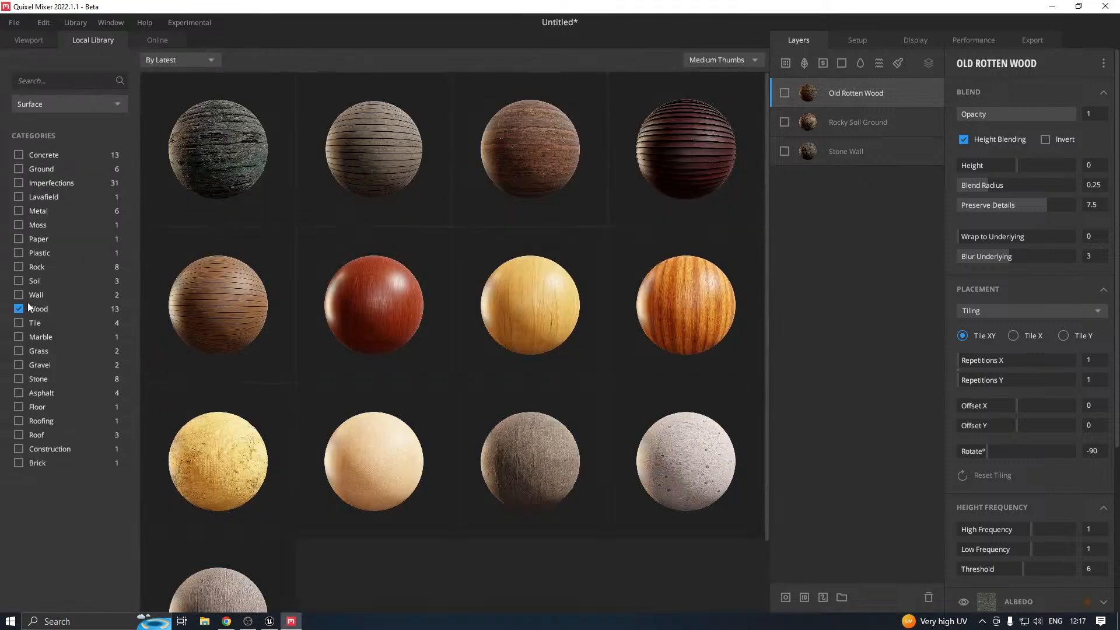
pyautogui.click(19, 309)
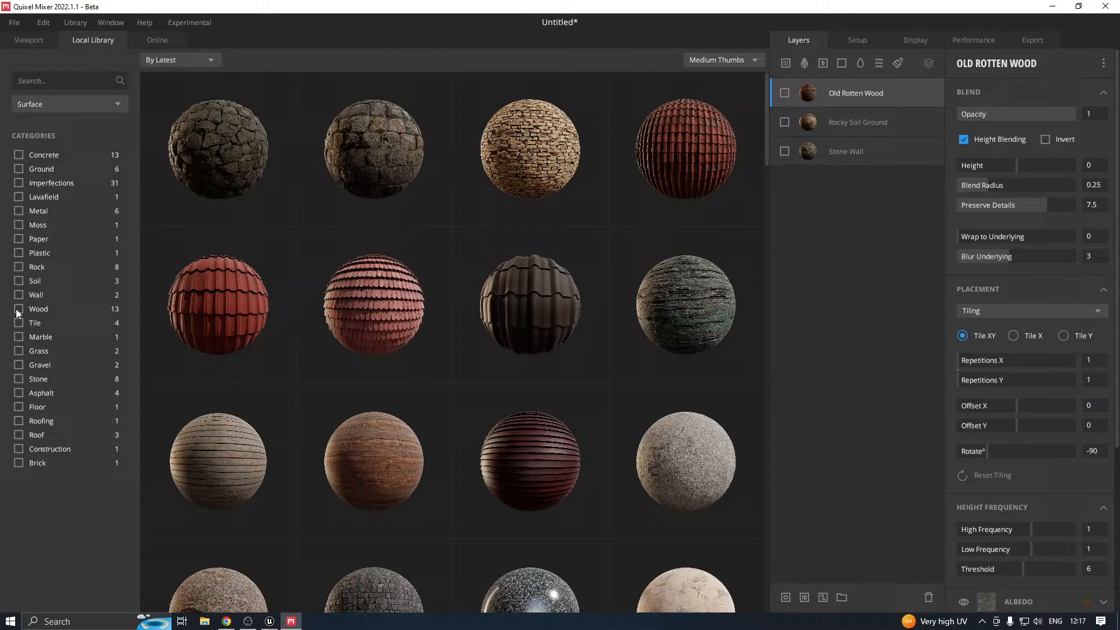
pyautogui.click(19, 380)
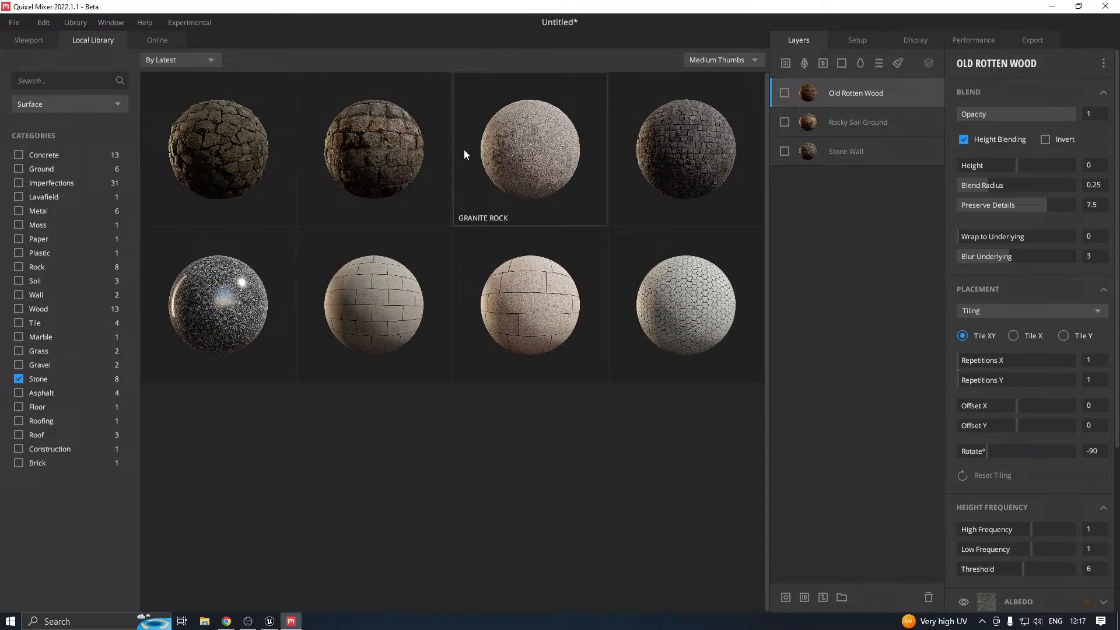
pyautogui.click(20, 379)
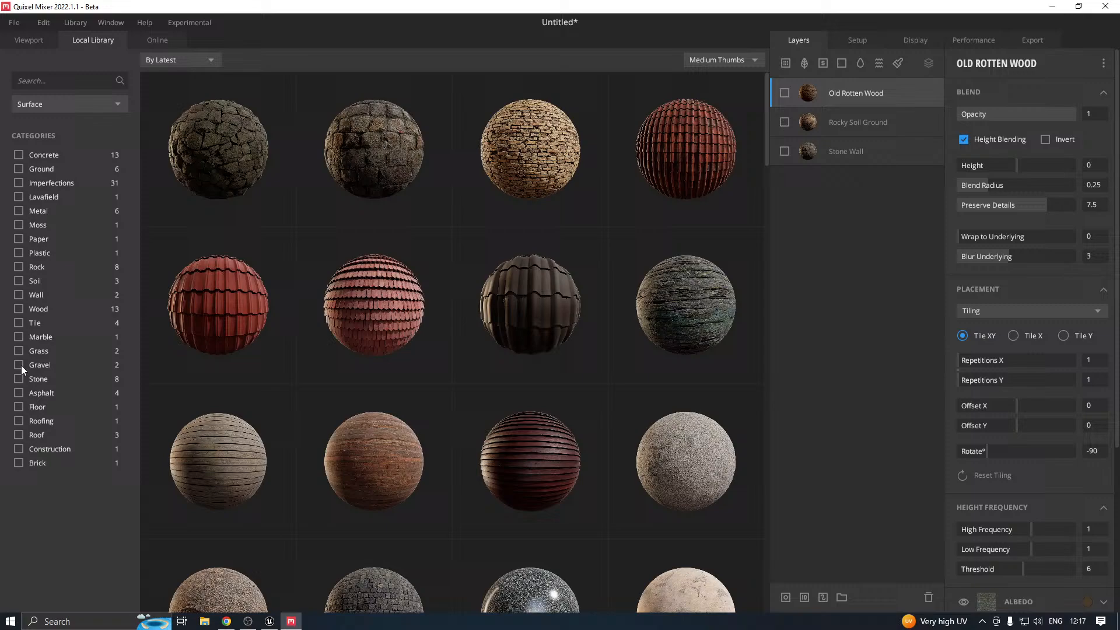
pyautogui.click(19, 267)
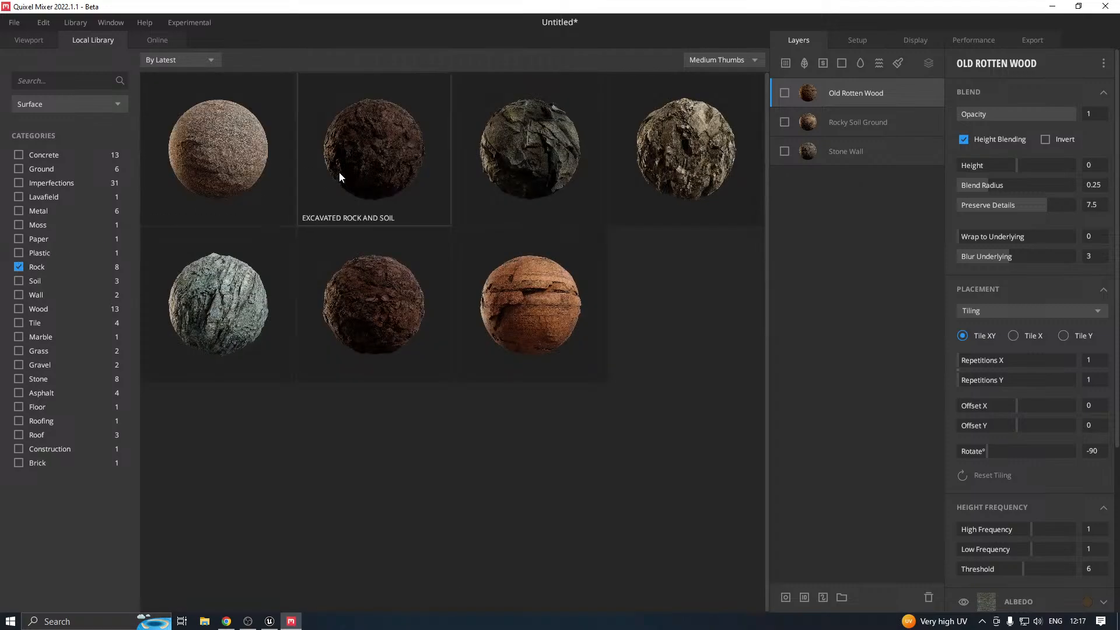
pyautogui.doubleClick(208, 183)
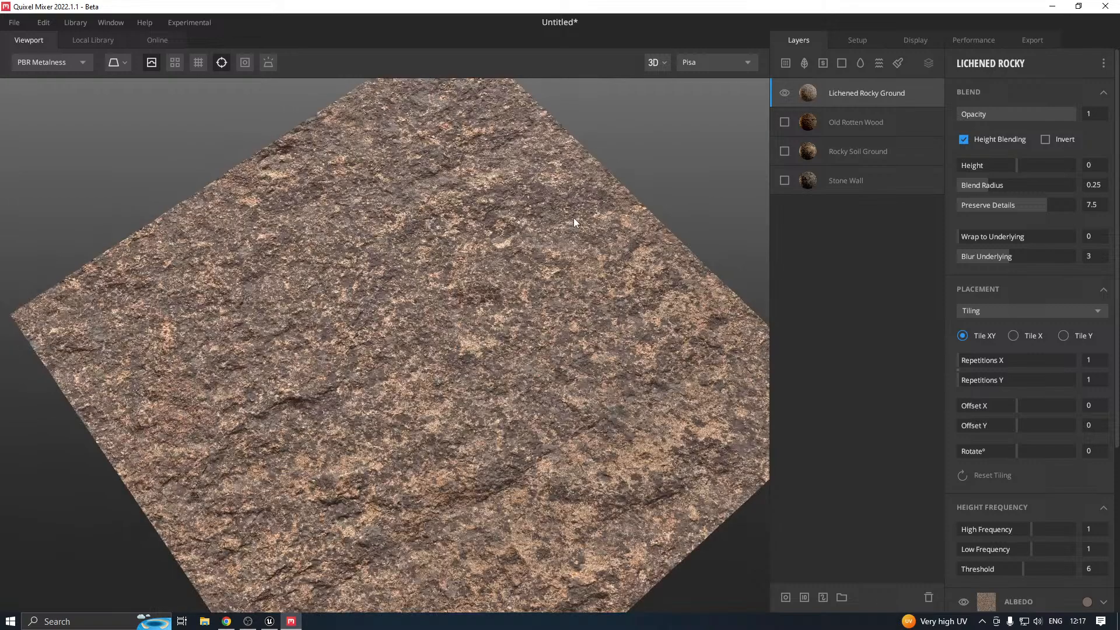
# Darken the Lichened Rocky Ground albedo color to hex 282827 and export its albedo, roughness and normal maps as T_Rock at 2048 px
pyautogui.scroll(-3, 1087, 464)
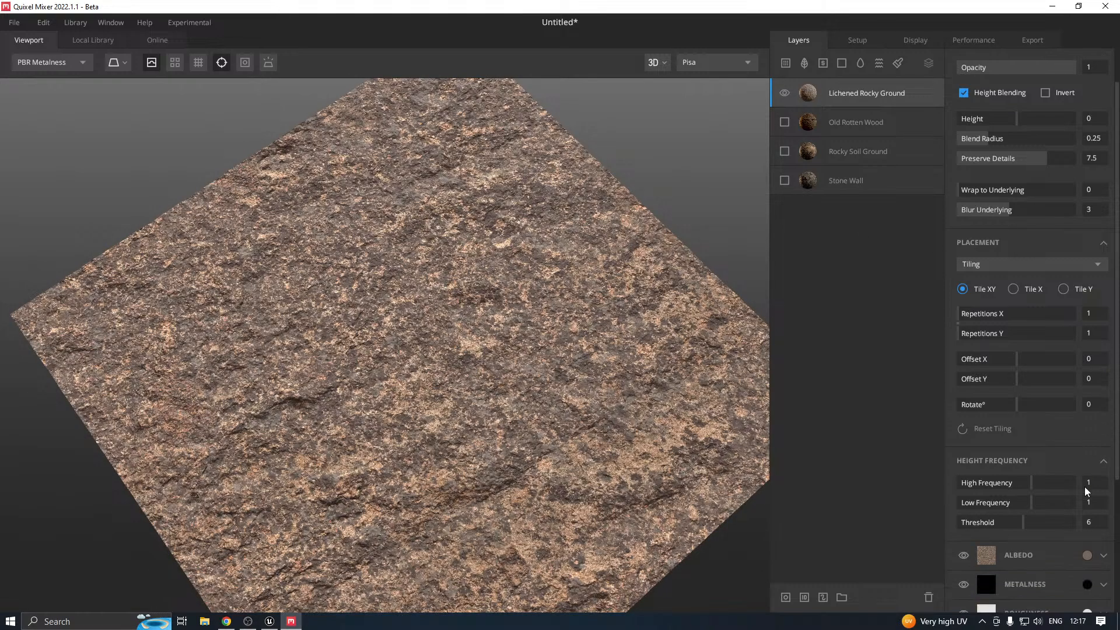
pyautogui.click(1087, 509)
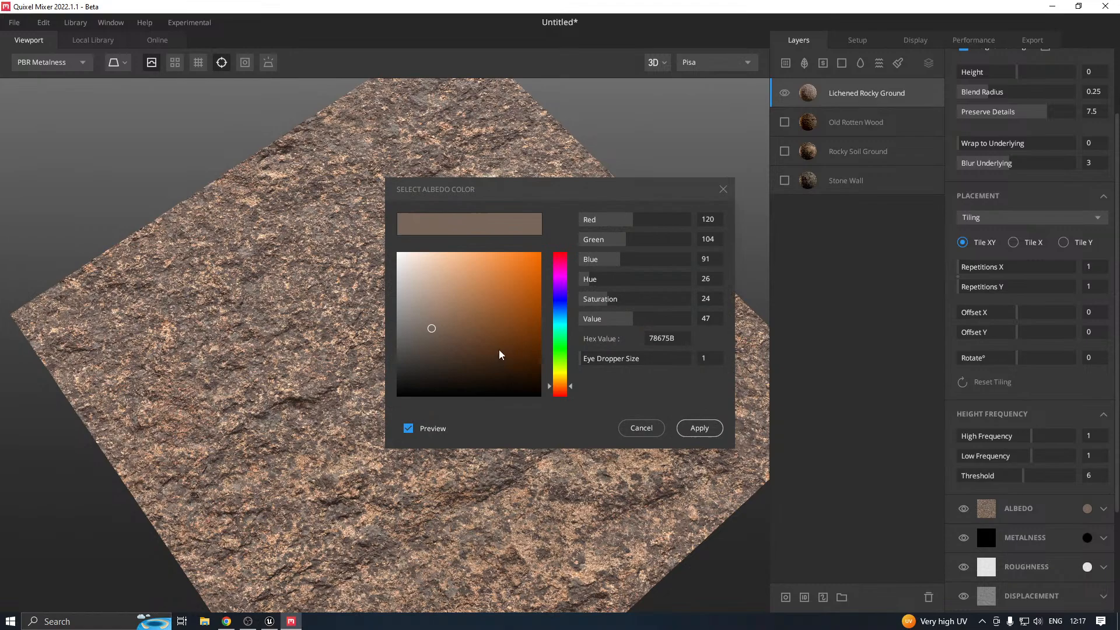
pyautogui.click(397, 373)
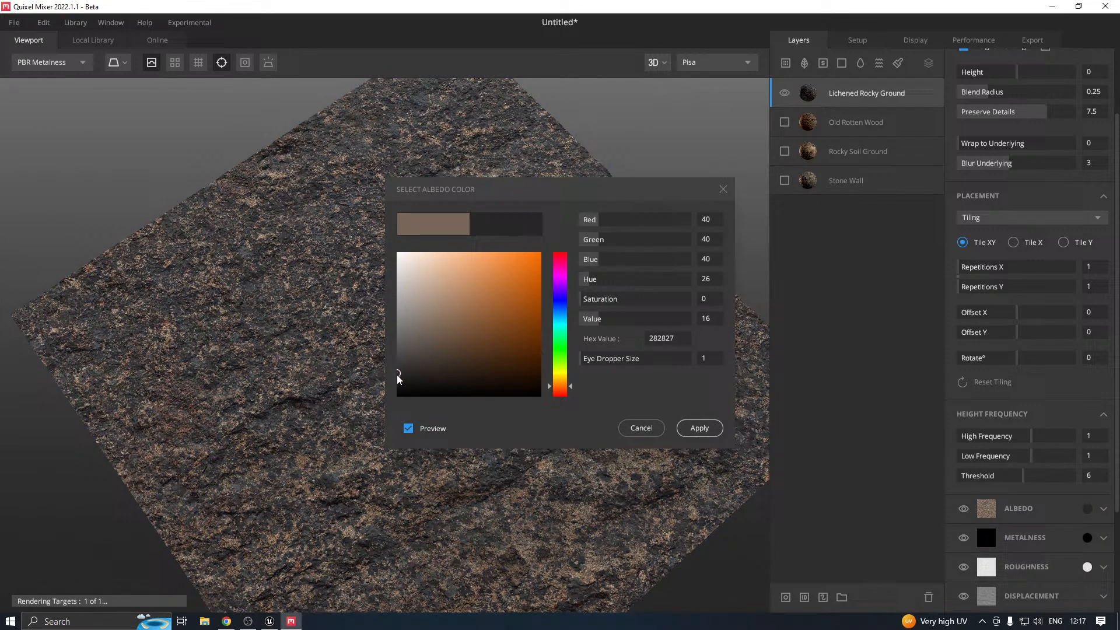
pyautogui.click(699, 428)
pyautogui.click(1027, 42)
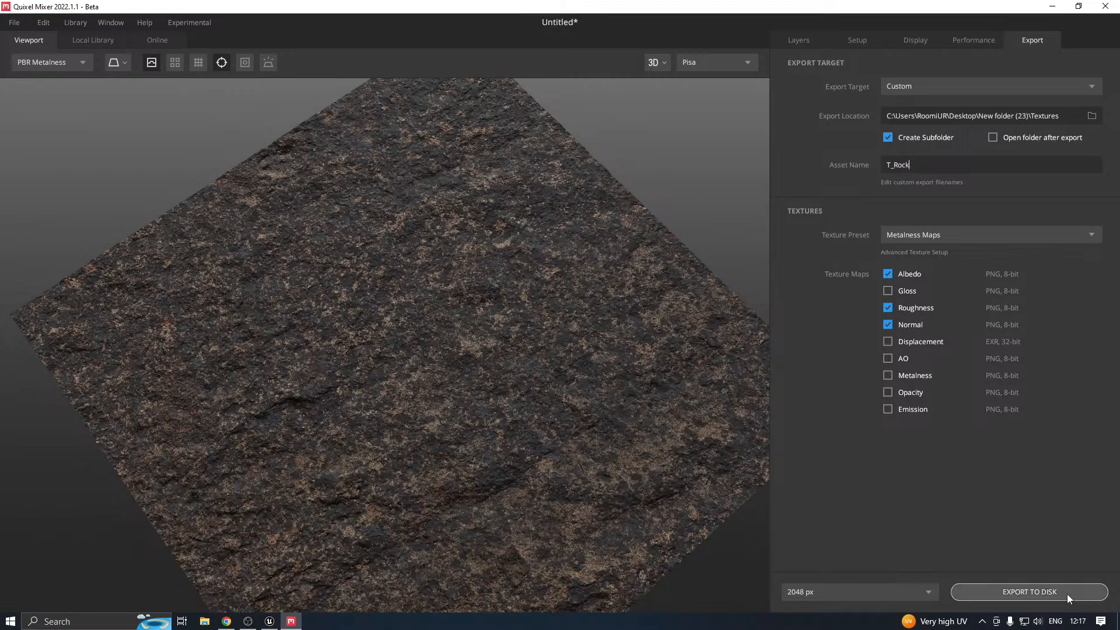
pyautogui.click(1010, 592)
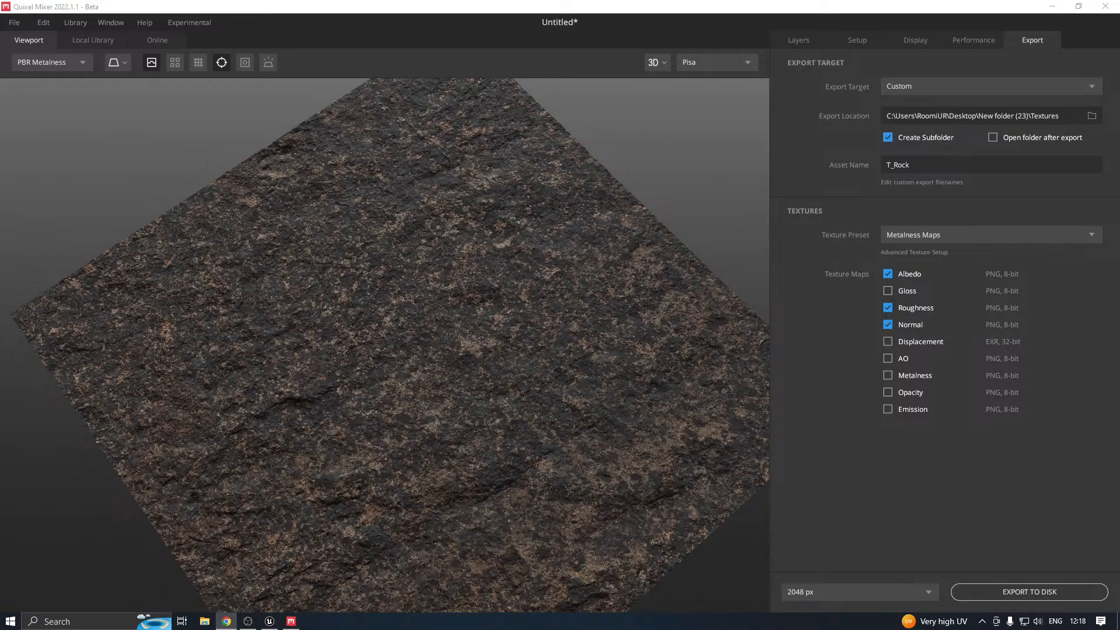
# Switch to Unreal Editor and import the T_Rock albedo, normal and roughness textures into the Village Textures folder
pyautogui.click(272, 622)
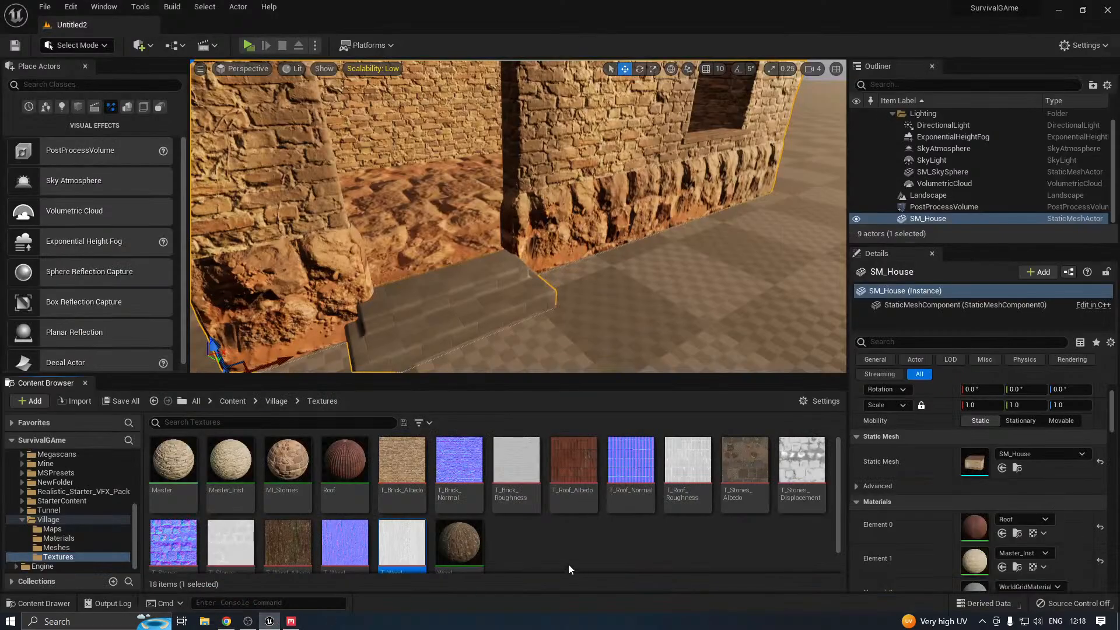
pyautogui.click(74, 401)
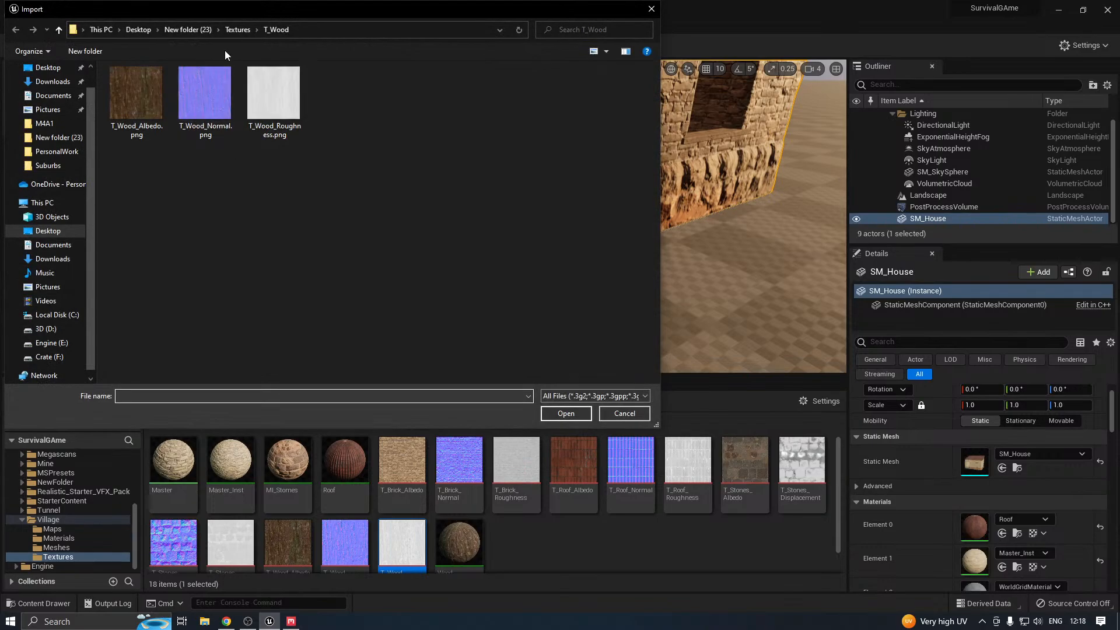
pyautogui.click(236, 30)
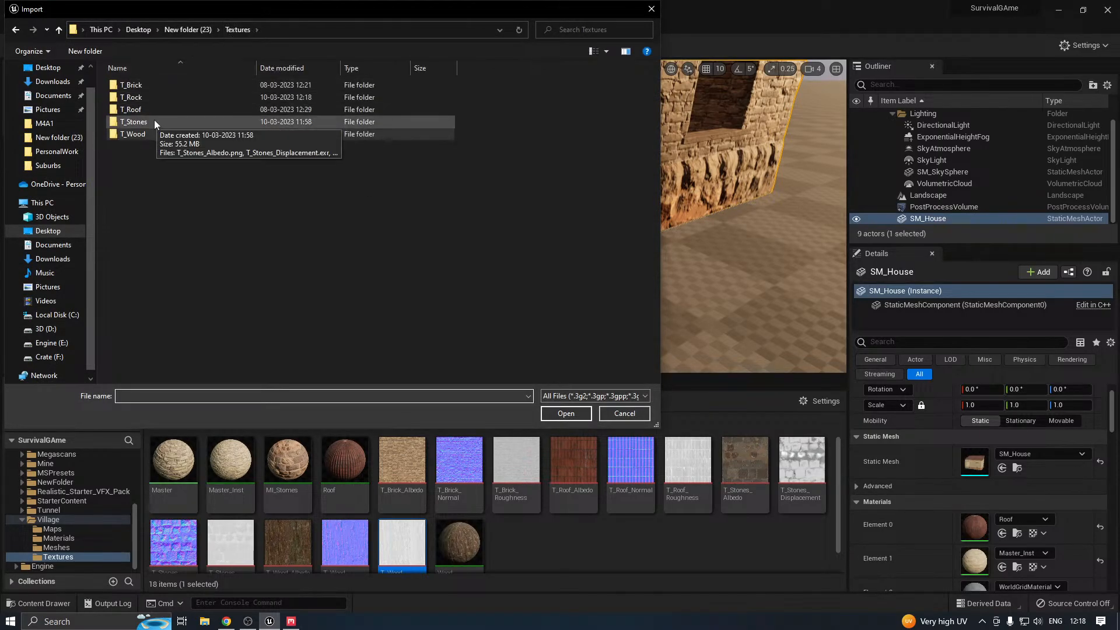
pyautogui.doubleClick(134, 98)
pyautogui.moveTo(121, 169); pyautogui.dragTo(323, 111)
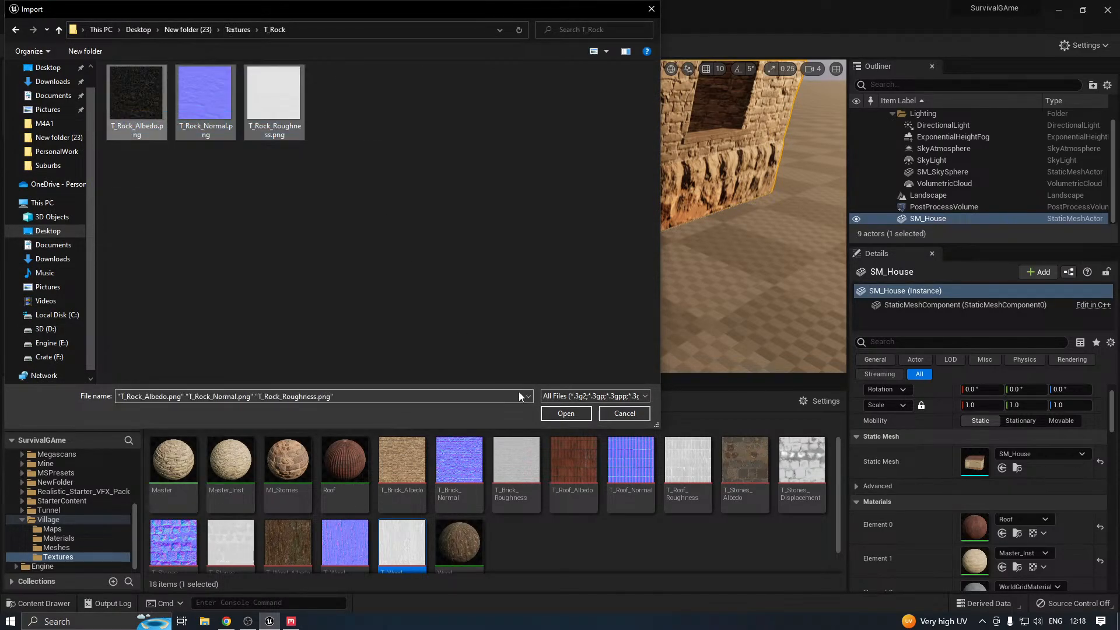
pyautogui.click(551, 415)
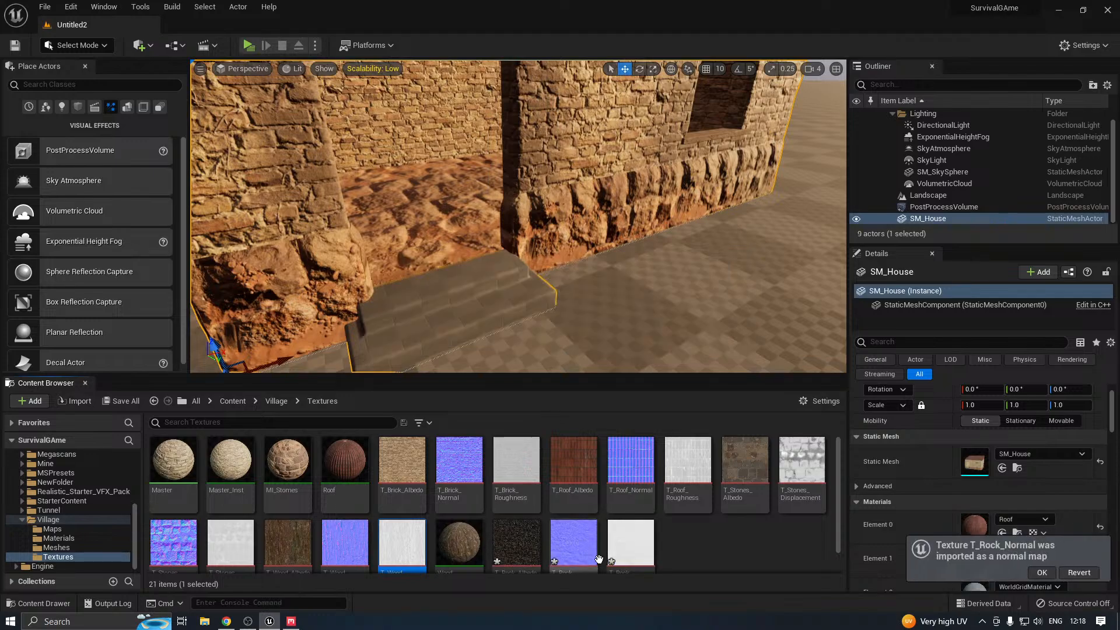
# Enable Flip Green Channel for the T_Rock_Normal texture
pyautogui.doubleClick(575, 545)
pyautogui.scroll(-3, 824, 381)
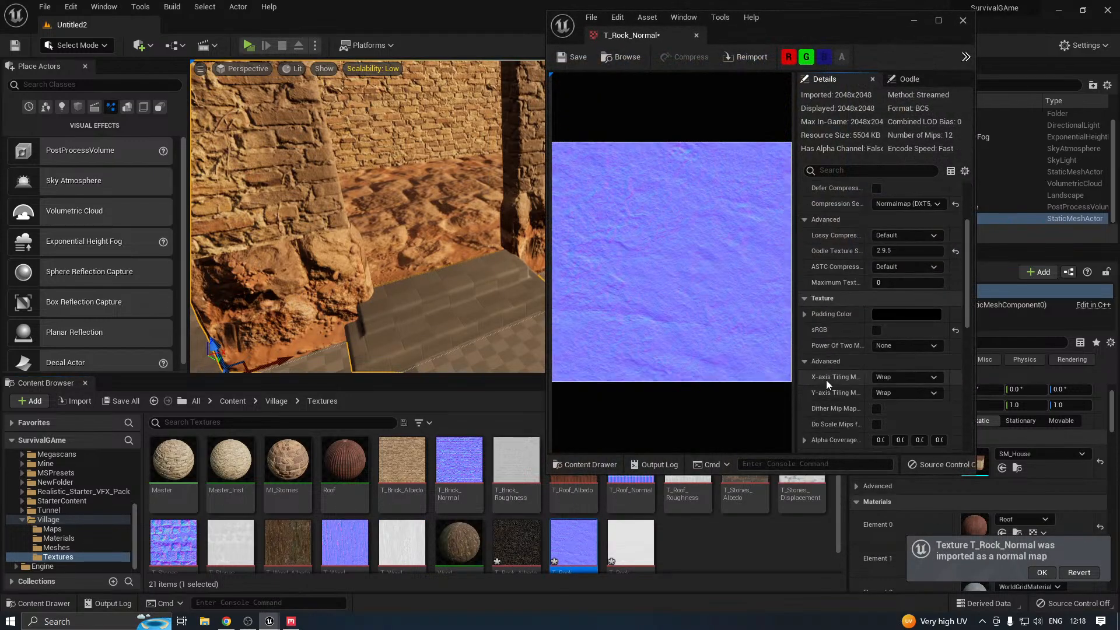
pyautogui.scroll(-3, 832, 374)
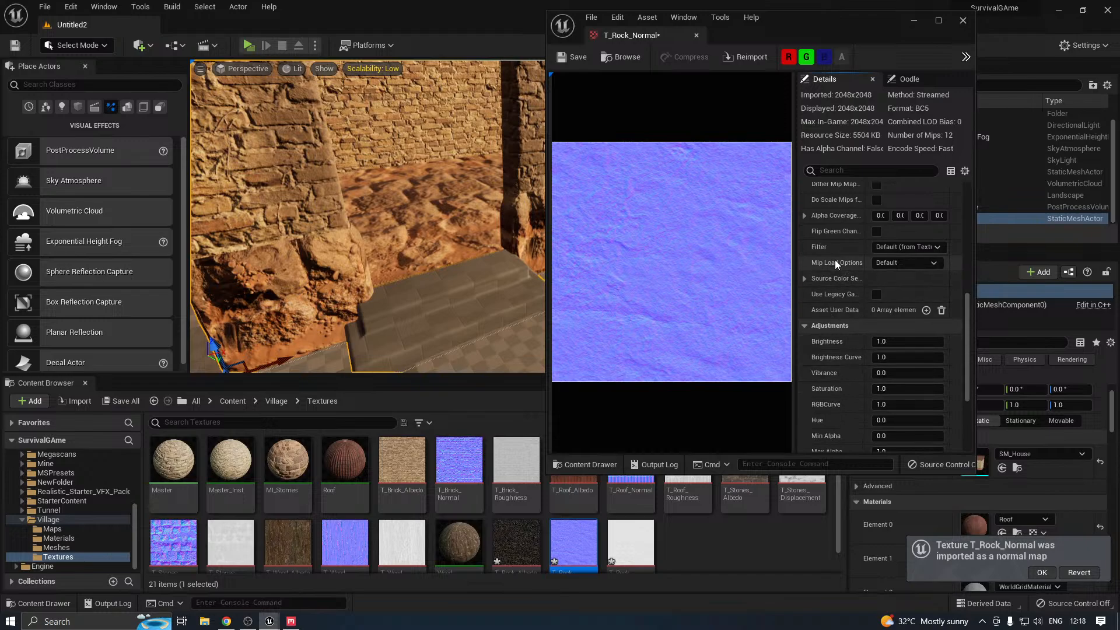
pyautogui.scroll(3, 863, 242)
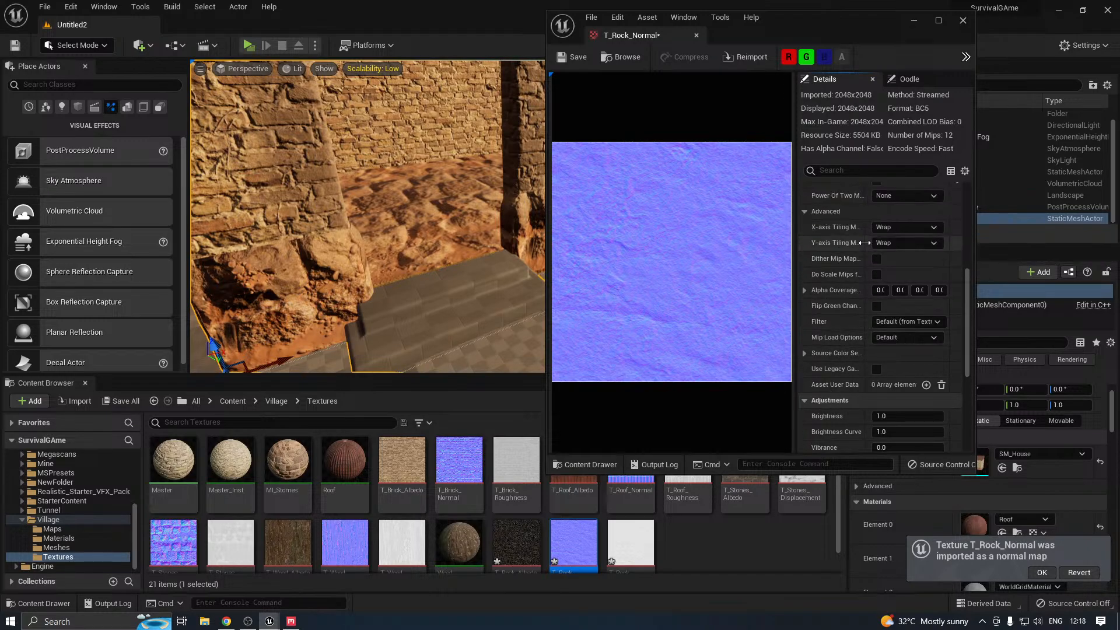
pyautogui.scroll(-3, 863, 242)
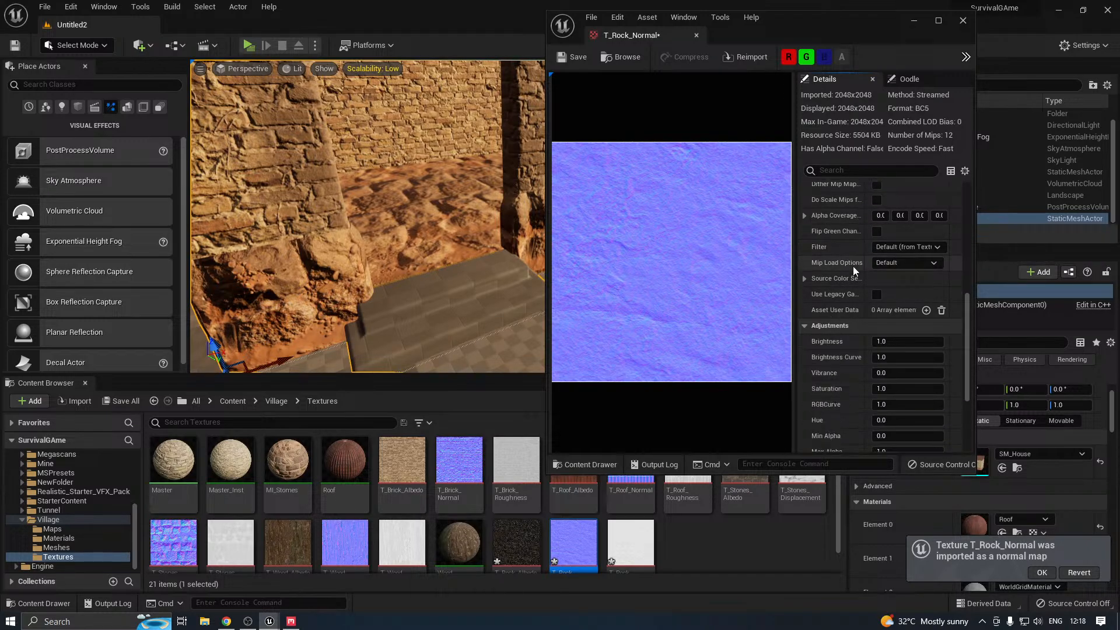
pyautogui.click(876, 231)
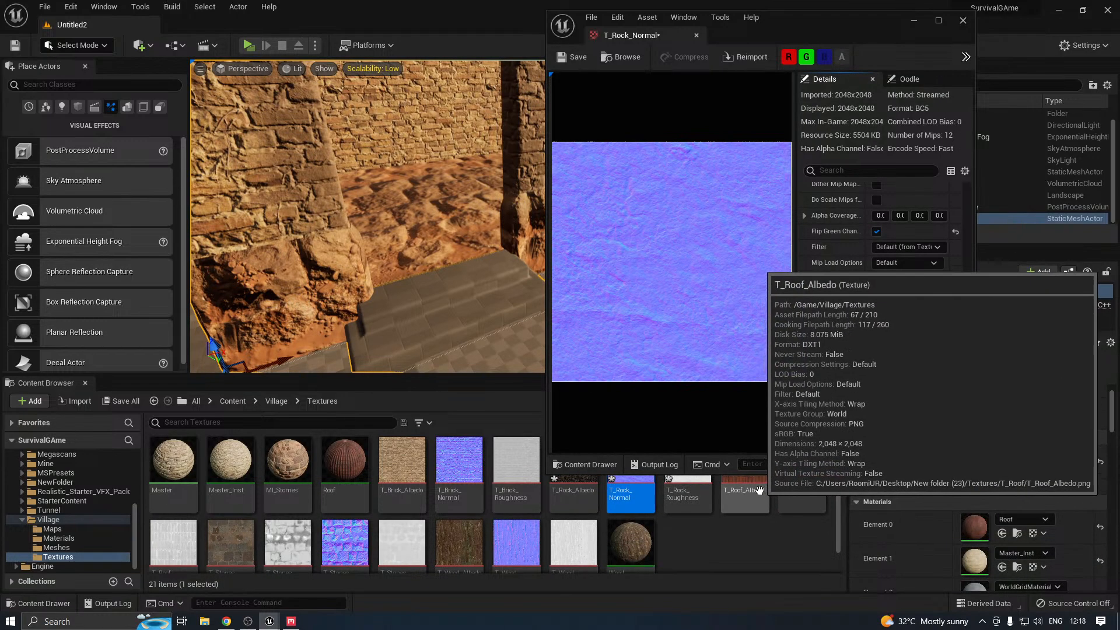
# Set T_Rock_Roughness compression to Masks (no sRGB) and save the three T_Rock textures
pyautogui.doubleClick(687, 493)
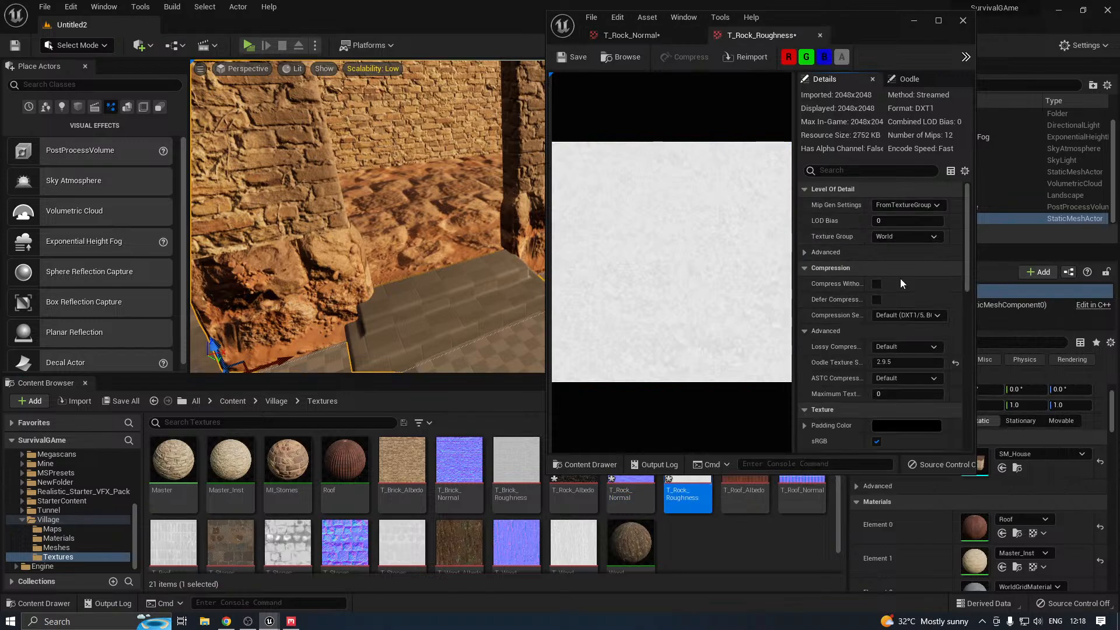
pyautogui.click(895, 315)
pyautogui.click(901, 349)
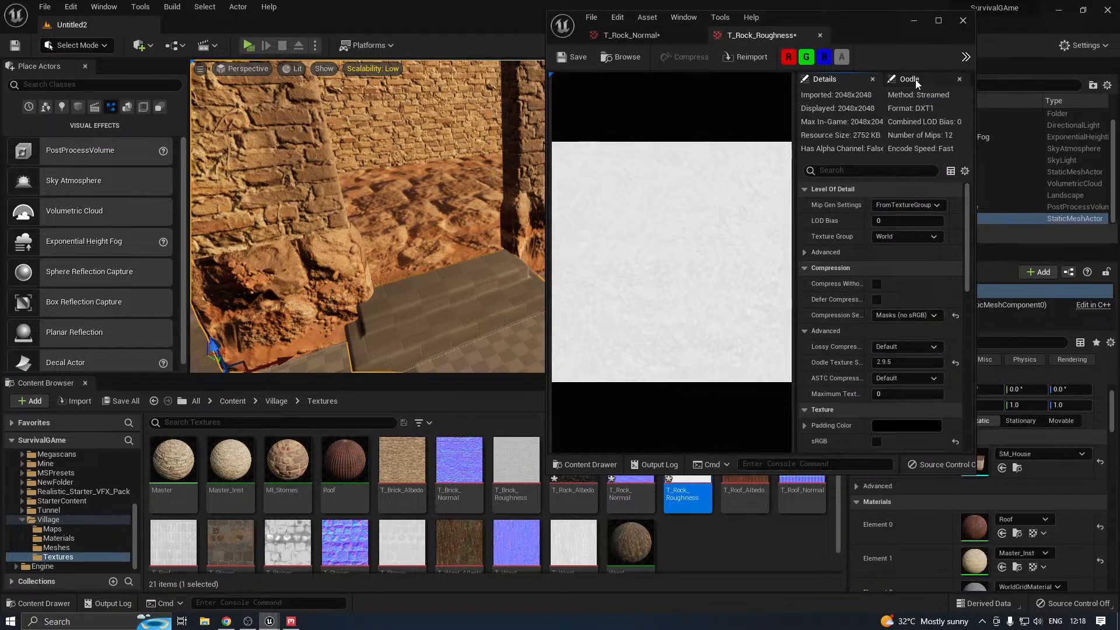
pyautogui.click(963, 20)
pyautogui.click(121, 401)
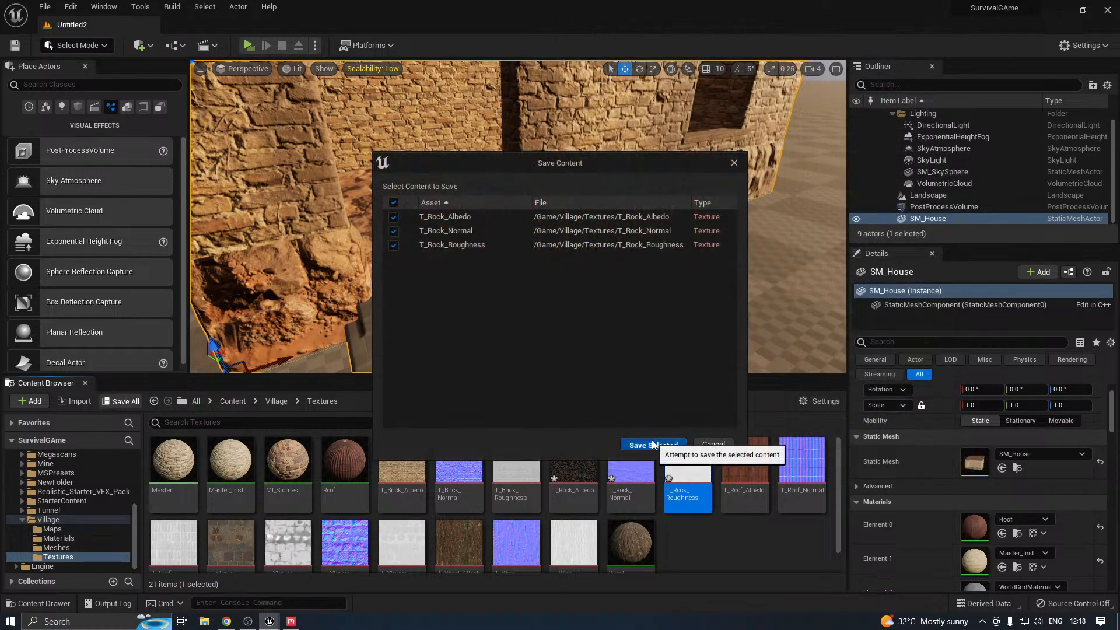
pyautogui.click(649, 441)
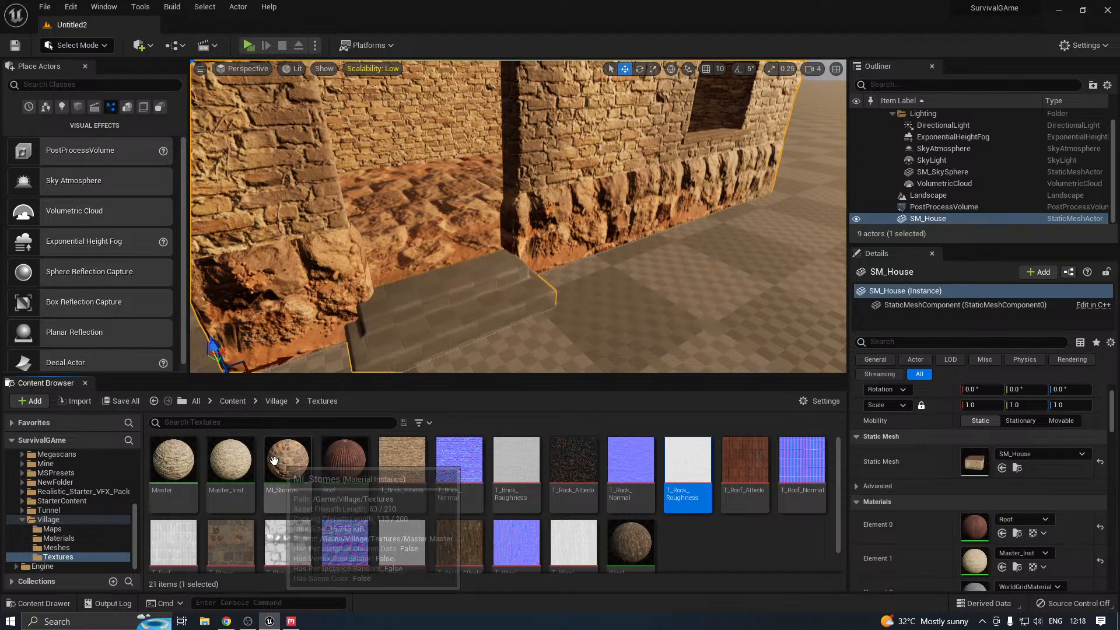
# Duplicate the Master_Inst material instance and name the copy Stone
pyautogui.rightClick(231, 461)
pyautogui.click(250, 254)
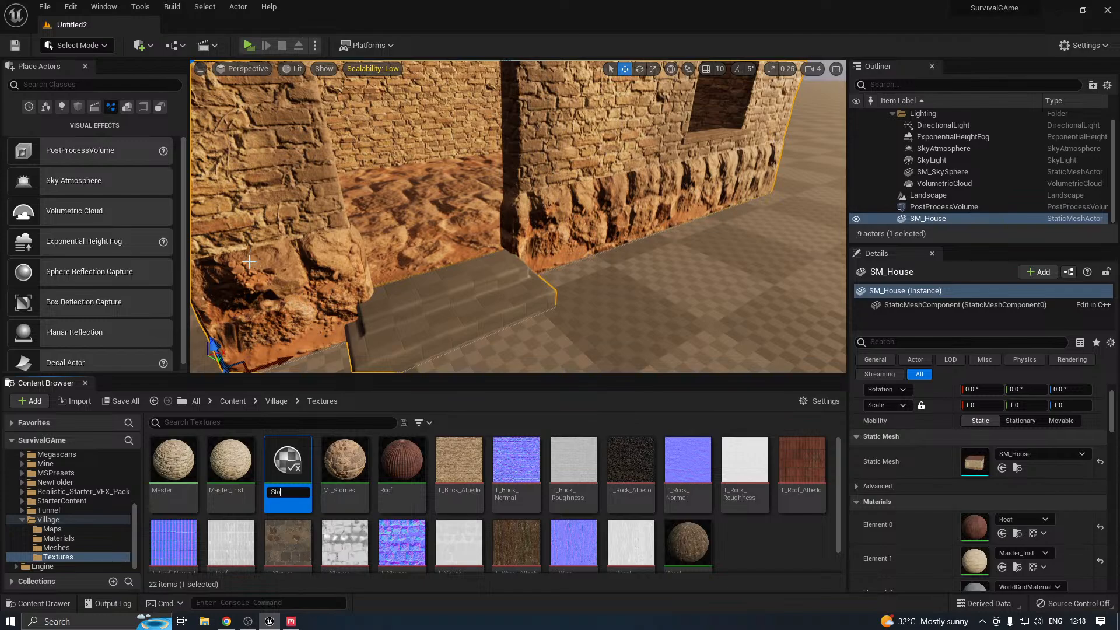
pyautogui.write('Stone')
pyautogui.press('Return')
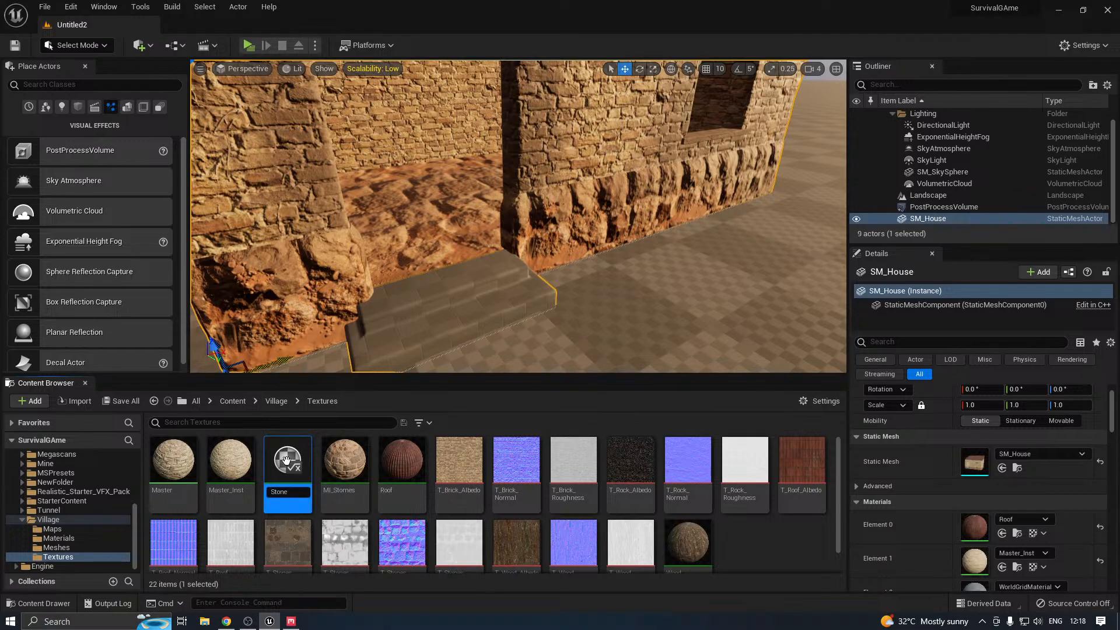
# Assign T_Rock_Albedo, T_Rock_Normal and T_Rock_Roughness to the B, N and R texture parameters of the Stone material instance
pyautogui.doubleClick(409, 454)
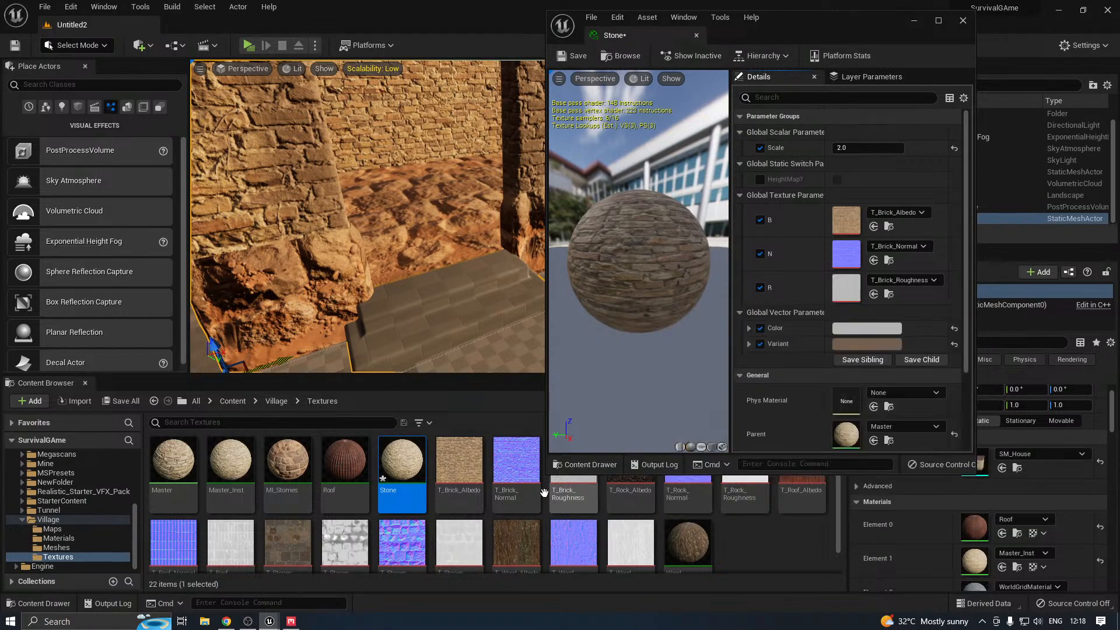
pyautogui.moveTo(547, 472); pyautogui.dragTo(411, 451)
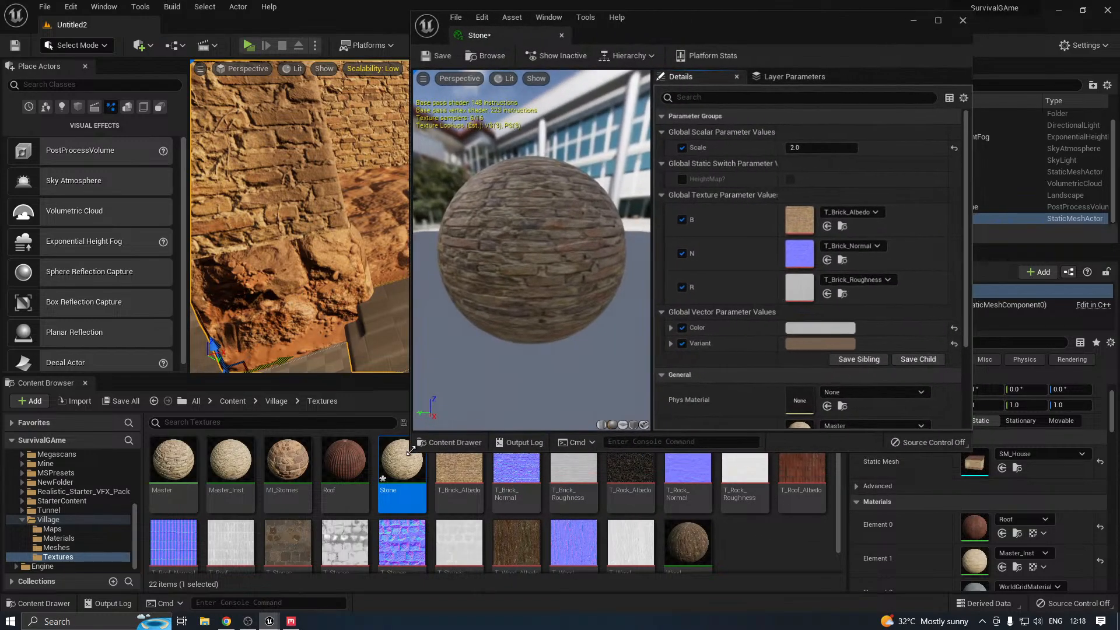
pyautogui.scroll(-1, 584, 484)
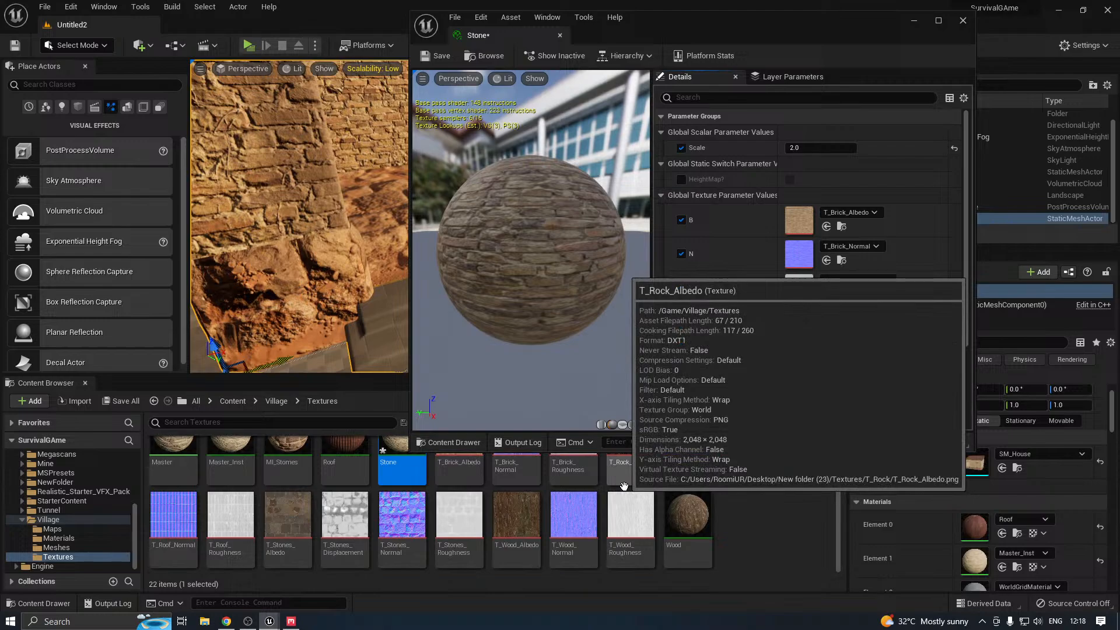
pyautogui.scroll(1, 624, 486)
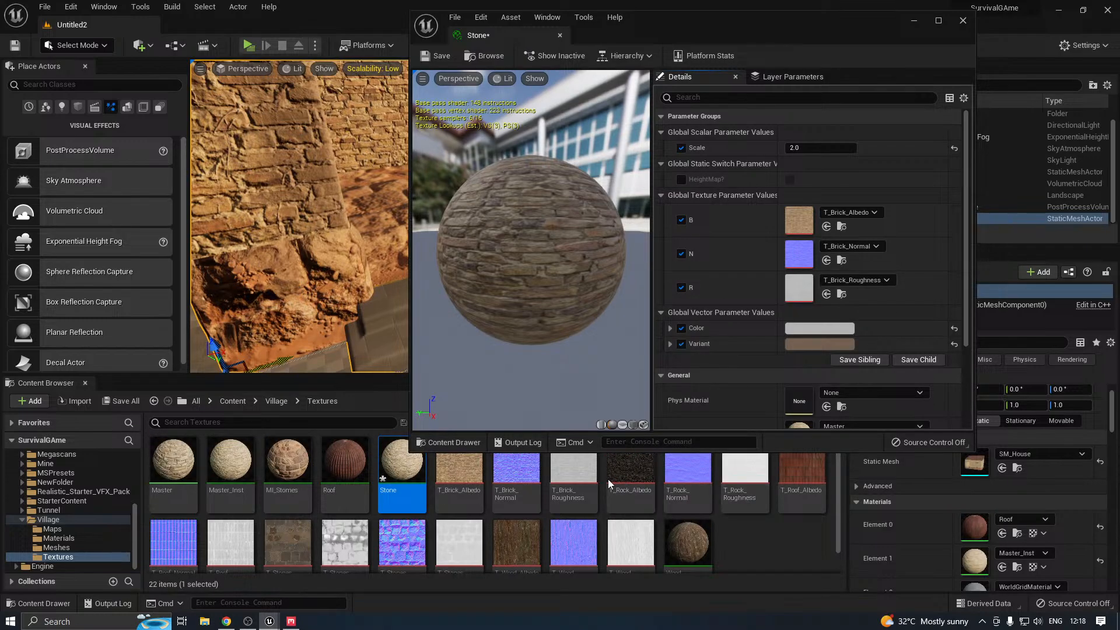
pyautogui.moveTo(608, 479); pyautogui.dragTo(824, 220)
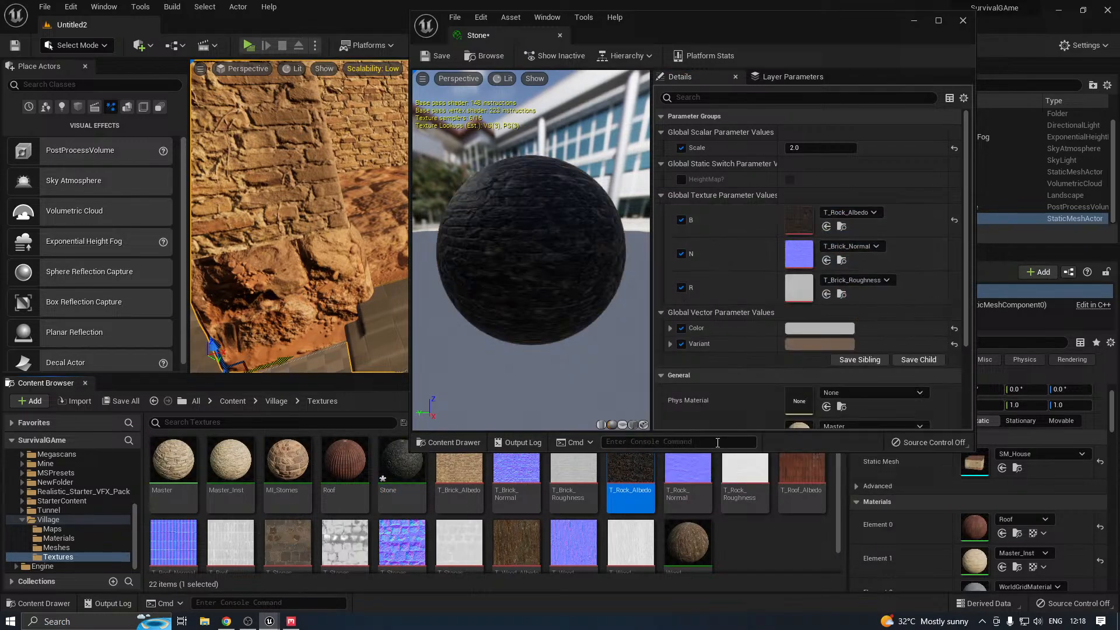
pyautogui.moveTo(687, 479); pyautogui.dragTo(798, 255)
pyautogui.moveTo(746, 476); pyautogui.dragTo(798, 287)
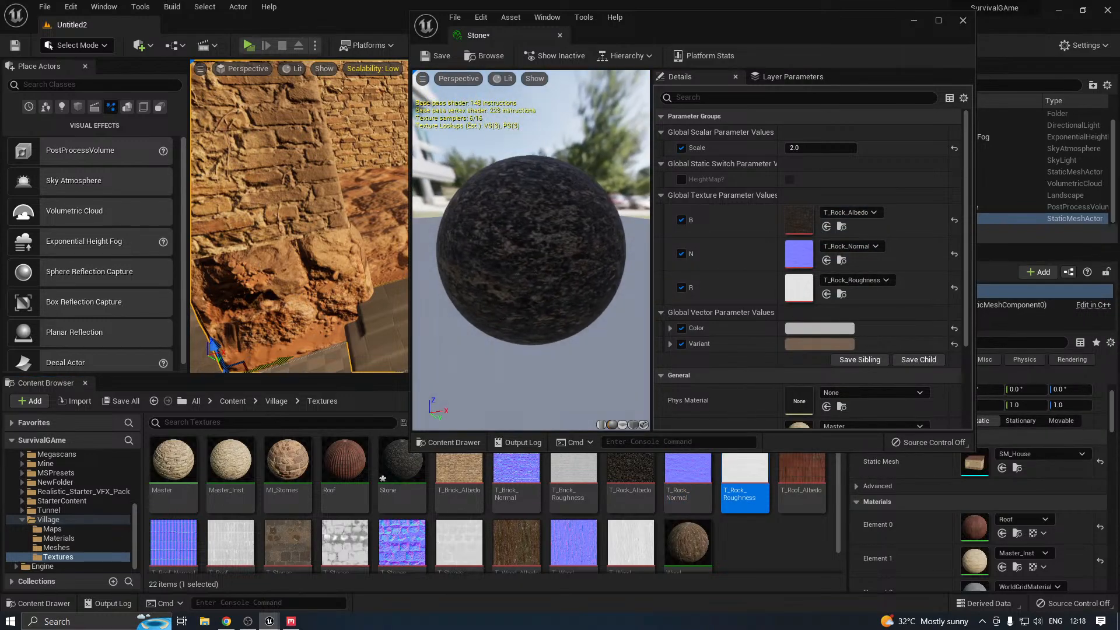
# Locate the Stone material instance in the Content Browser and assign it to material slot Element 2 of the SM_House mesh
pyautogui.click(479, 56)
pyautogui.click(560, 36)
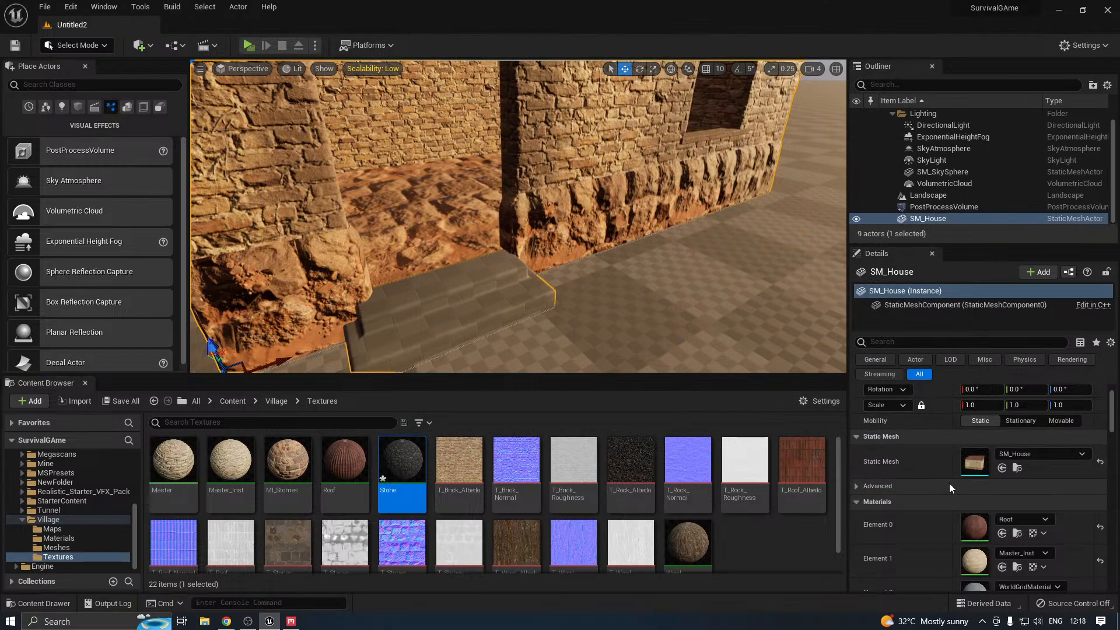
pyautogui.doubleClick(974, 463)
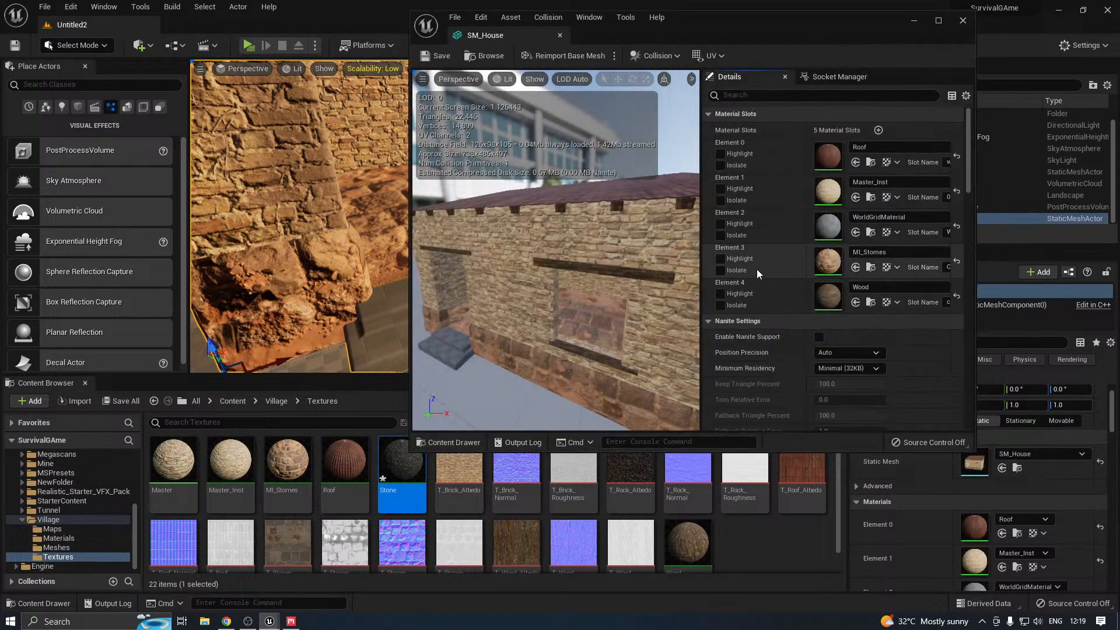
pyautogui.click(720, 235)
pyautogui.click(721, 236)
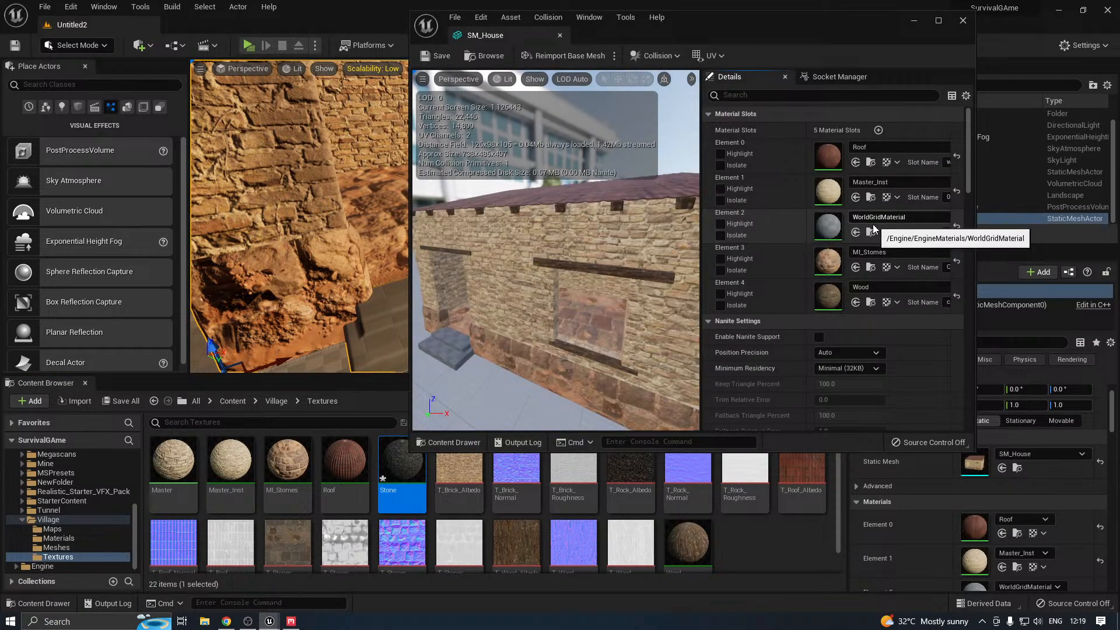
pyautogui.click(855, 232)
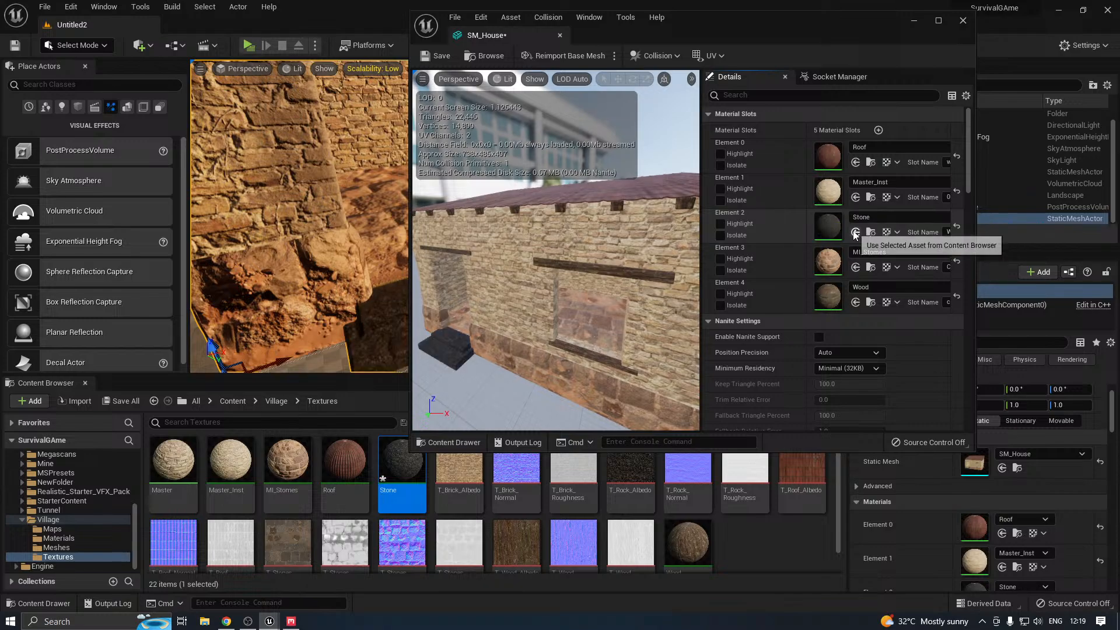
# Close the mesh editor and save the modified SM_House and Stone assets
pyautogui.click(964, 21)
pyautogui.moveTo(644, 170); pyautogui.dragTo(677, 160, button='right')
pyautogui.moveTo(602, 248); pyautogui.dragTo(595, 252, button='right')
pyautogui.click(123, 400)
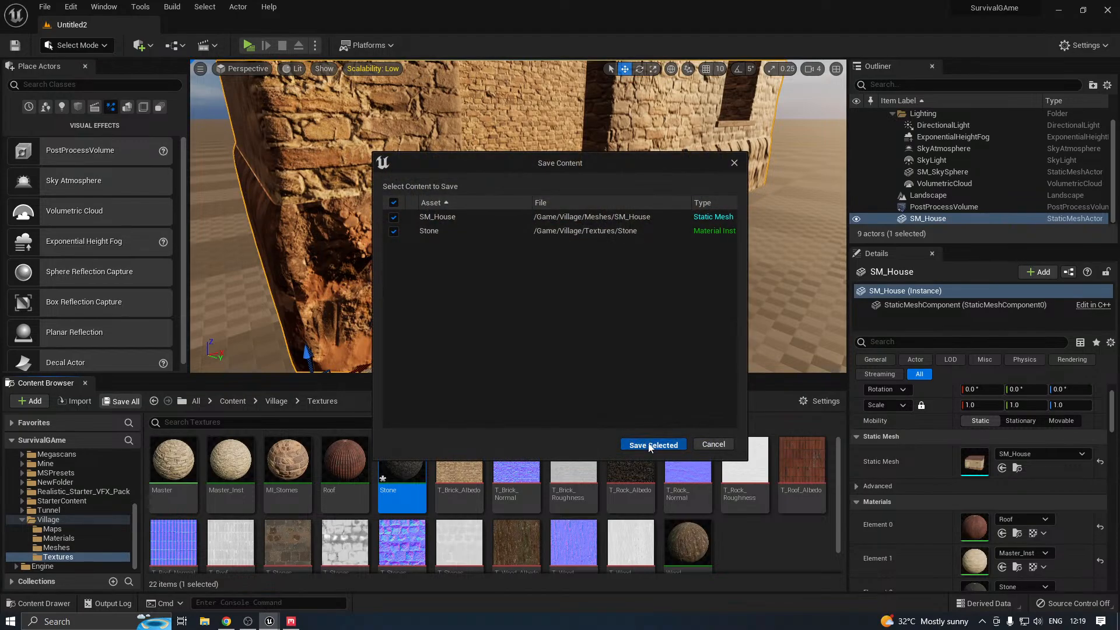
pyautogui.click(653, 445)
# Brighten the Stone instance's Color parameter to a value of about 0.86 and tint it light peach
pyautogui.doubleClick(407, 459)
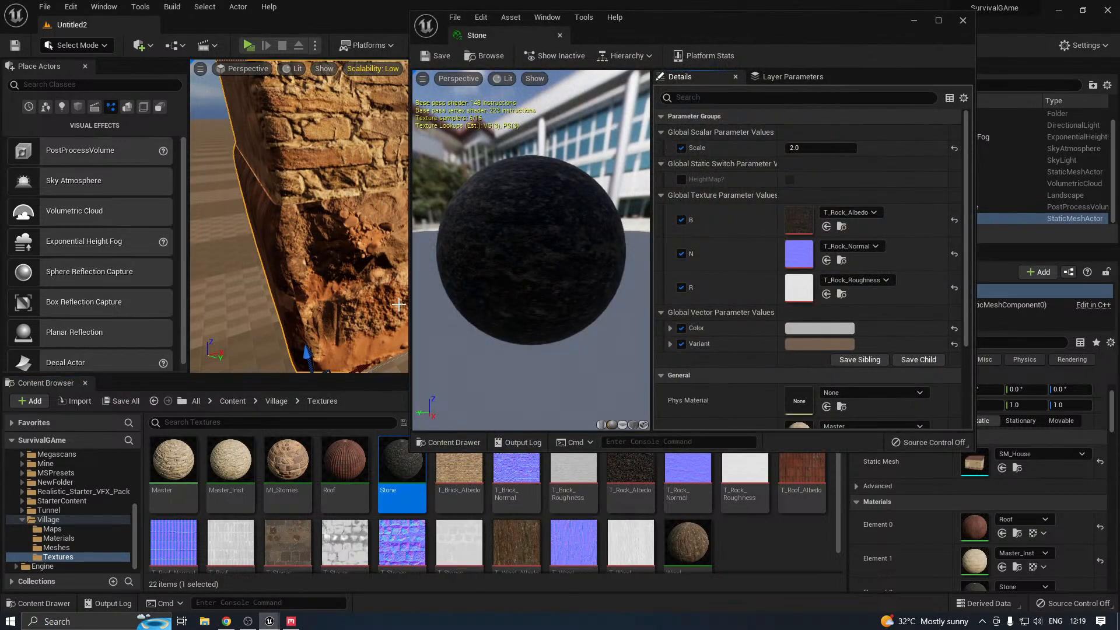
pyautogui.moveTo(335, 271); pyautogui.dragTo(394, 289, button='right')
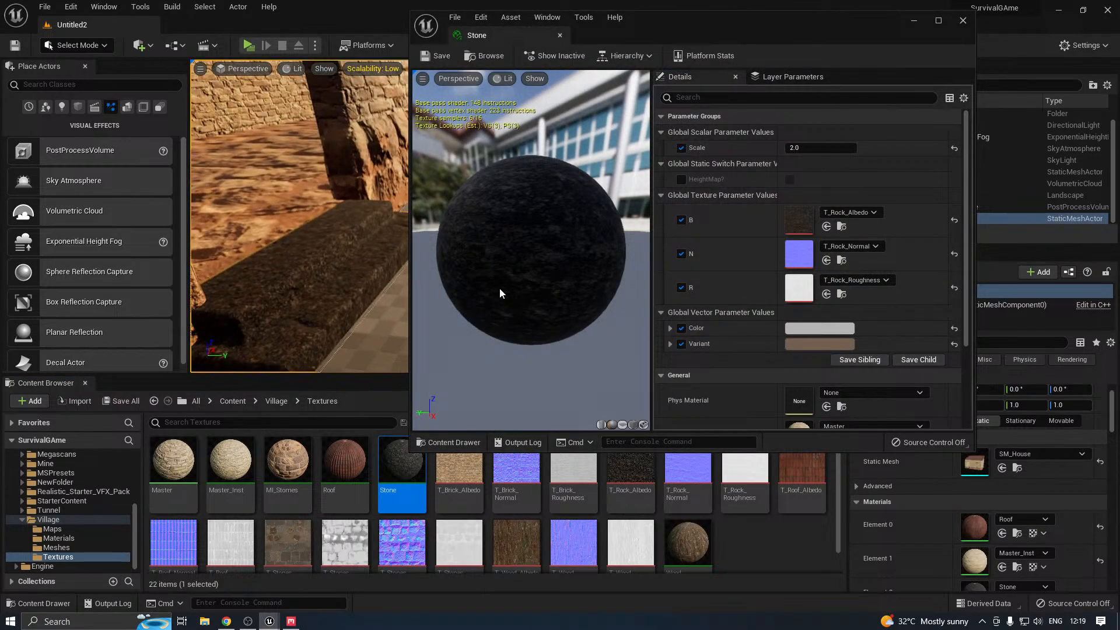
pyautogui.click(801, 327)
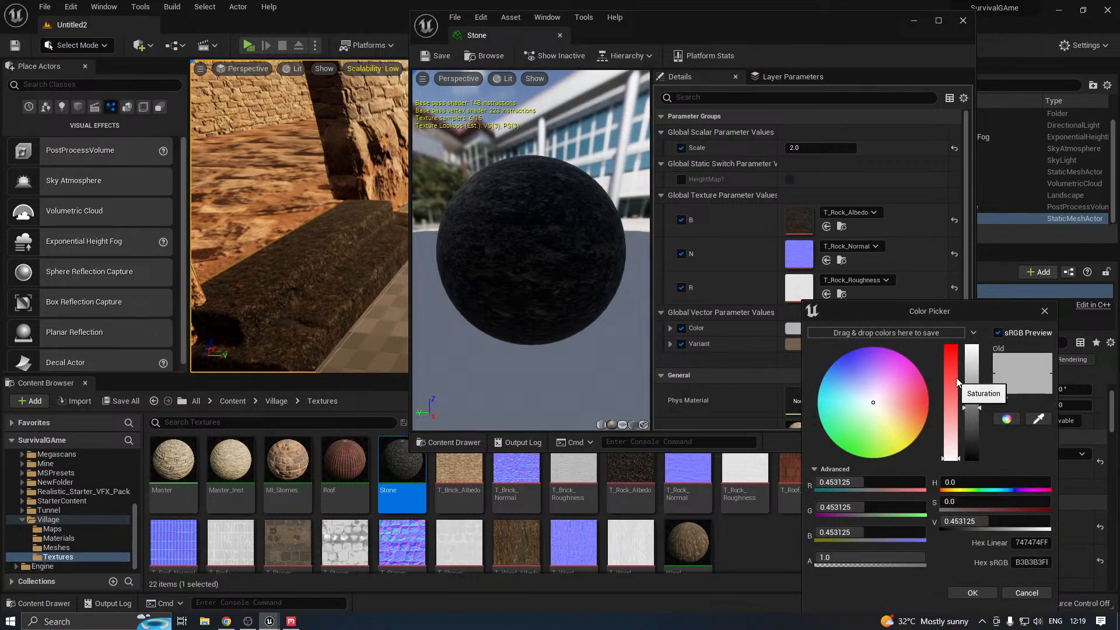
pyautogui.moveTo(972, 368); pyautogui.dragTo(977, 360)
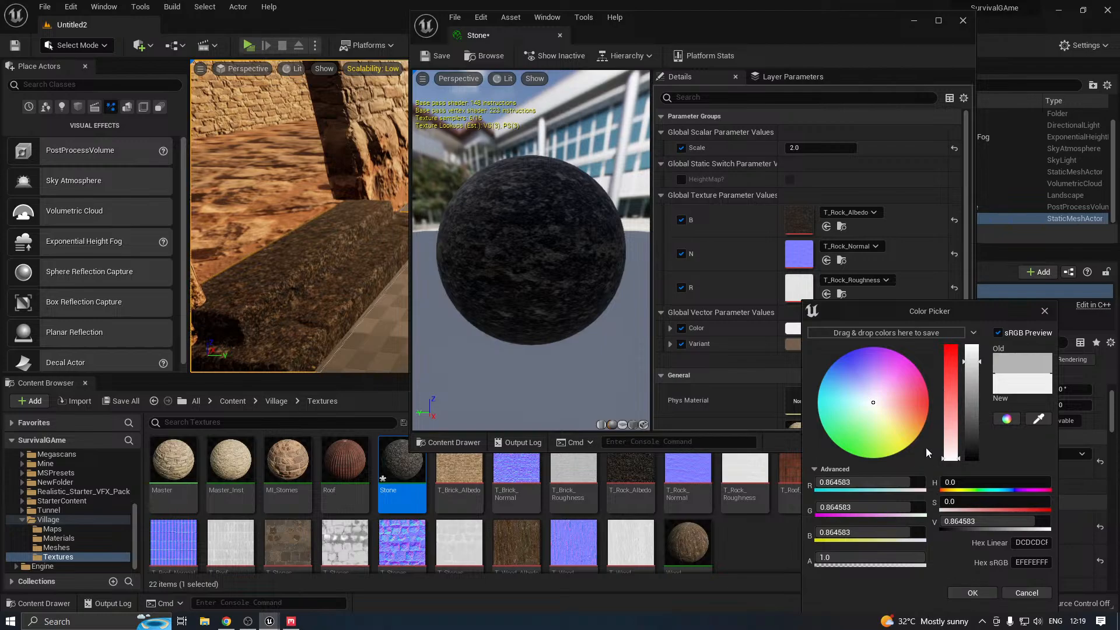
pyautogui.moveTo(897, 418); pyautogui.dragTo(893, 410)
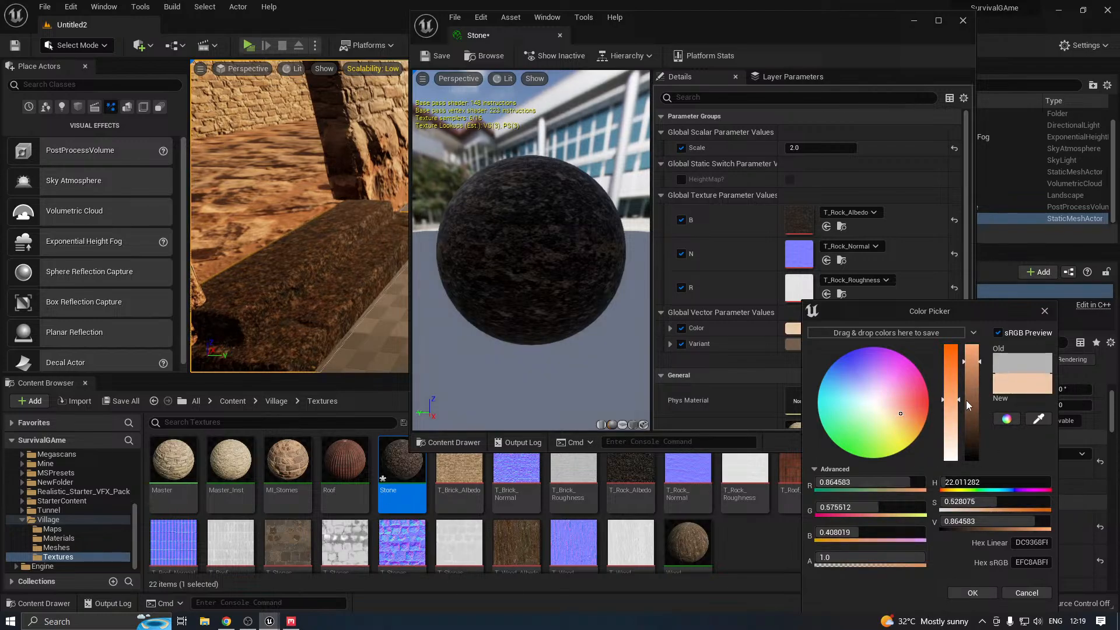
pyautogui.click(972, 593)
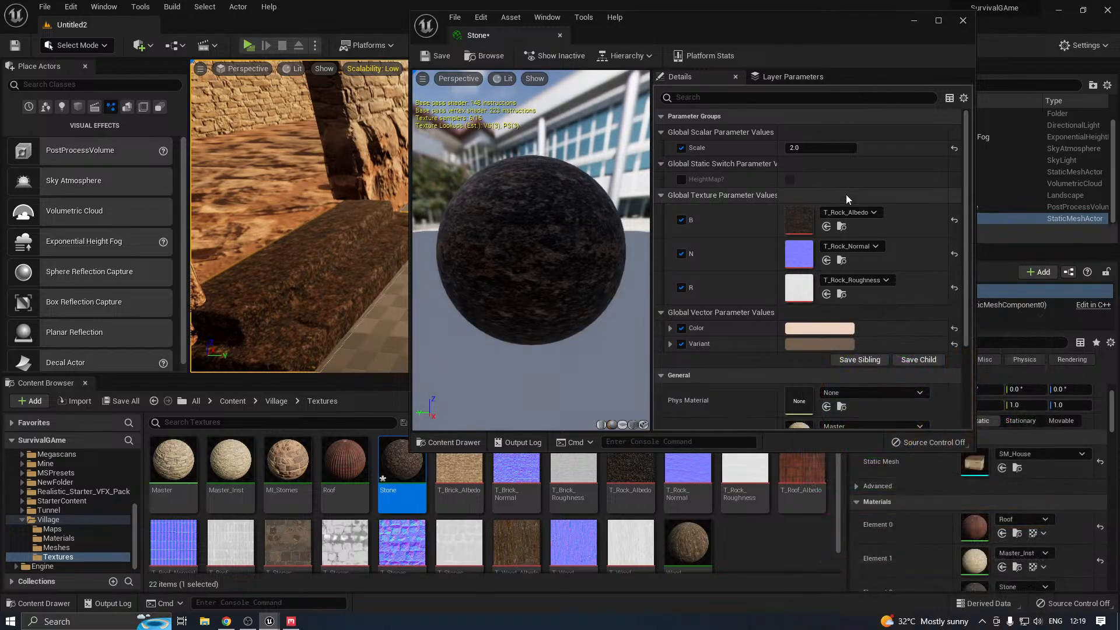
# Set the Stone instance's Scale parameter to 1.0, close its editor and save all modified content
pyautogui.click(811, 148)
pyautogui.write('1')
pyautogui.press('Return')
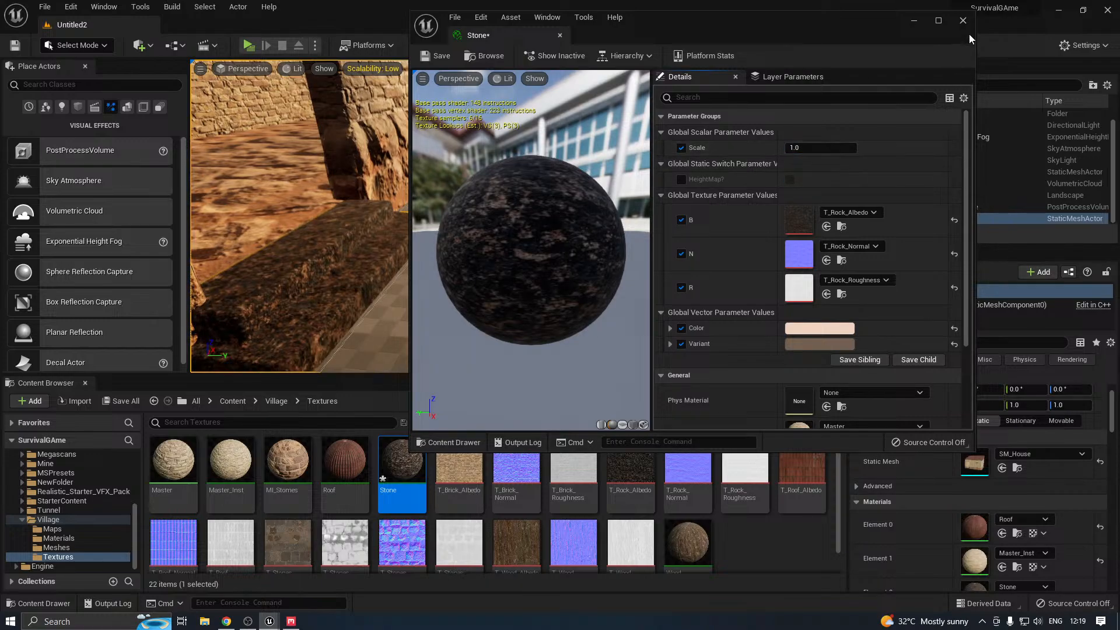
pyautogui.click(961, 20)
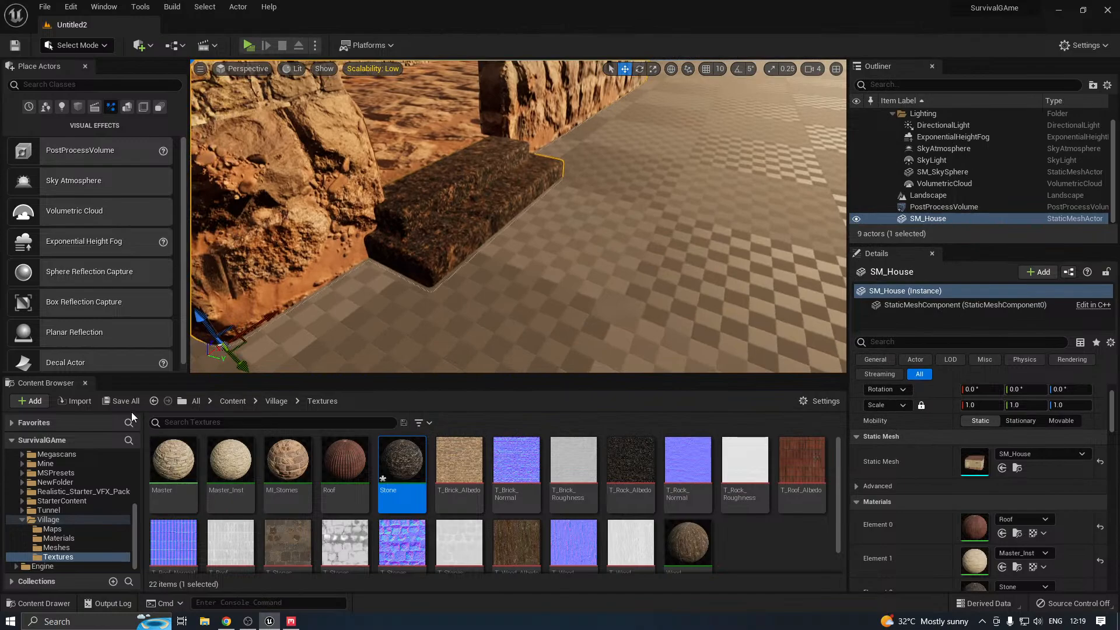
pyautogui.click(123, 401)
pyautogui.click(653, 441)
# Switch to Quixel Mixer, lighten the Lichened Rocky Ground layer's albedo to a pale brown, and export the T_Rock maps to disk again
pyautogui.click(291, 621)
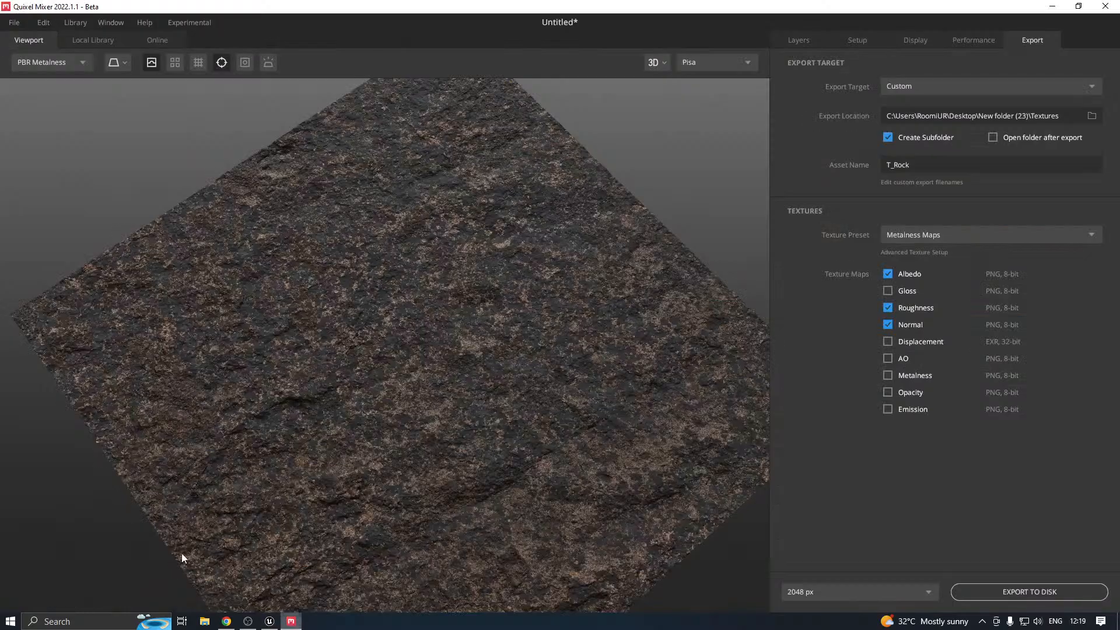
pyautogui.click(797, 41)
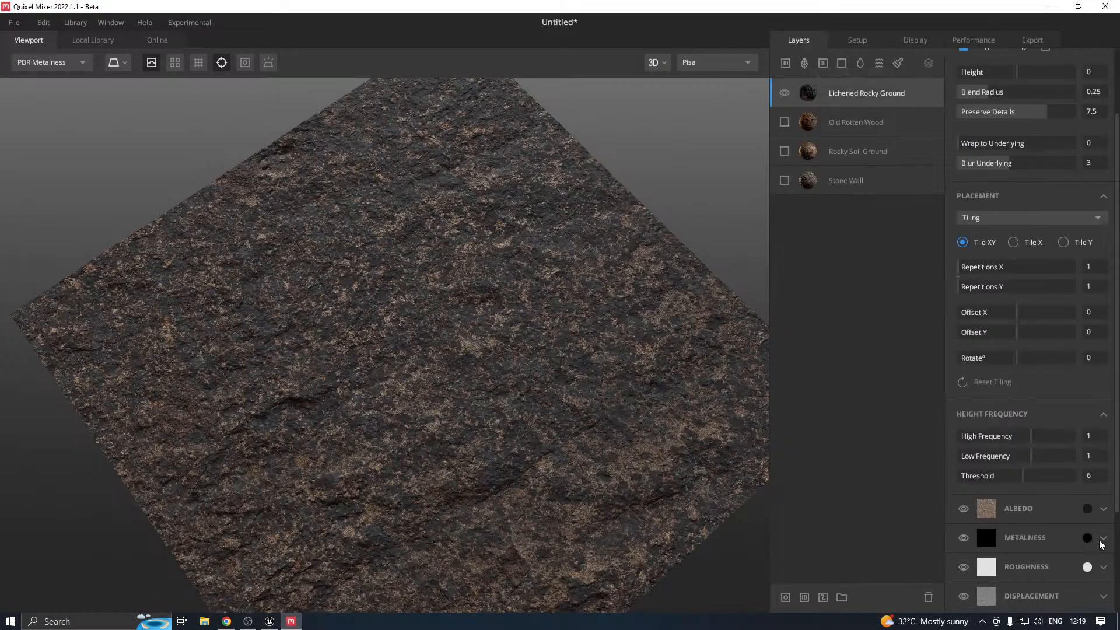
pyautogui.click(1087, 508)
pyautogui.click(1047, 548)
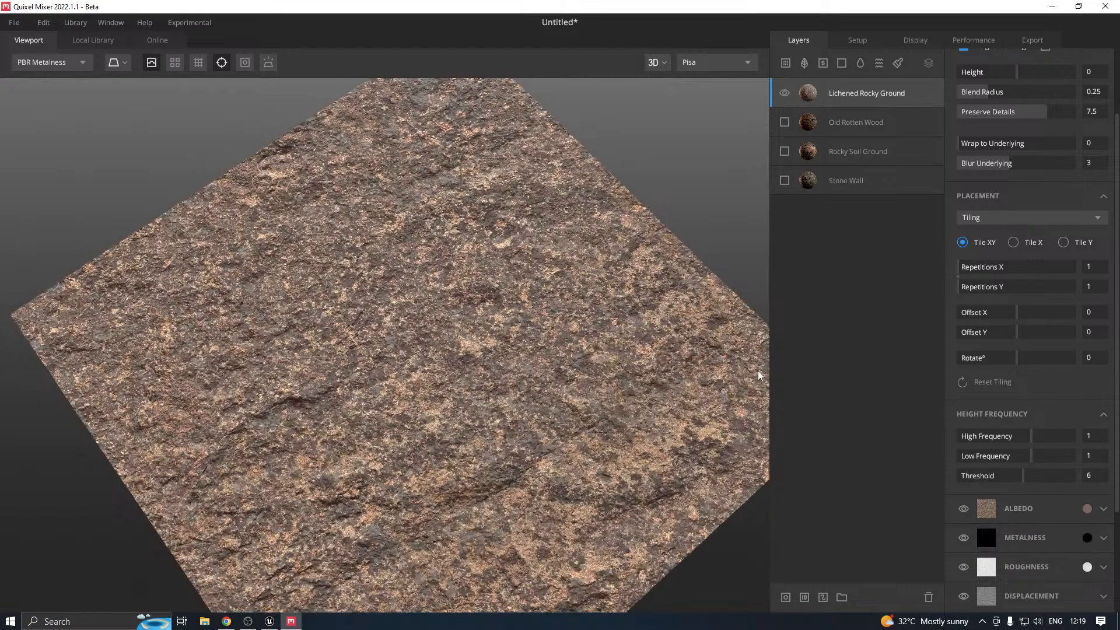
pyautogui.click(1044, 41)
pyautogui.click(1028, 592)
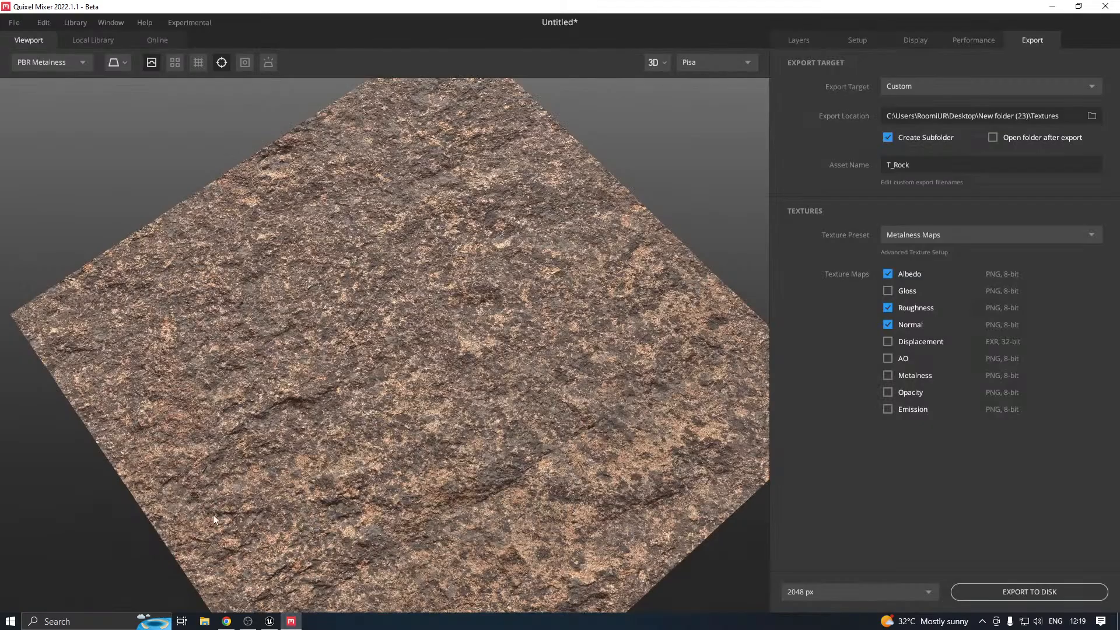
# Switch back to Unreal Engine and reimport the T_Rock_Albedo texture from its source file
pyautogui.click(268, 621)
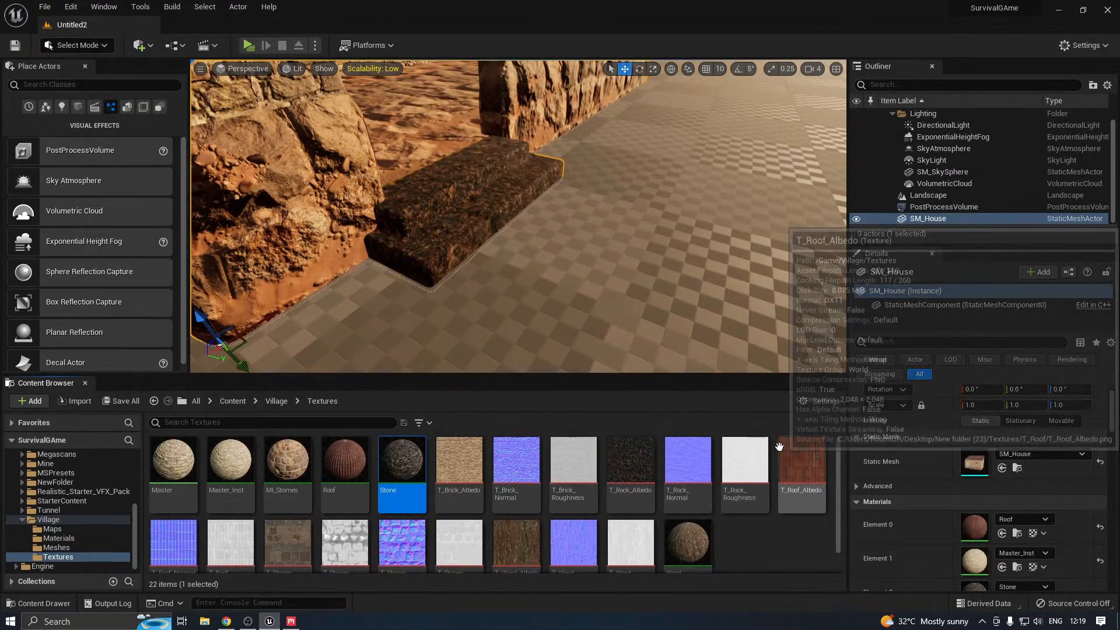
pyautogui.rightClick(634, 467)
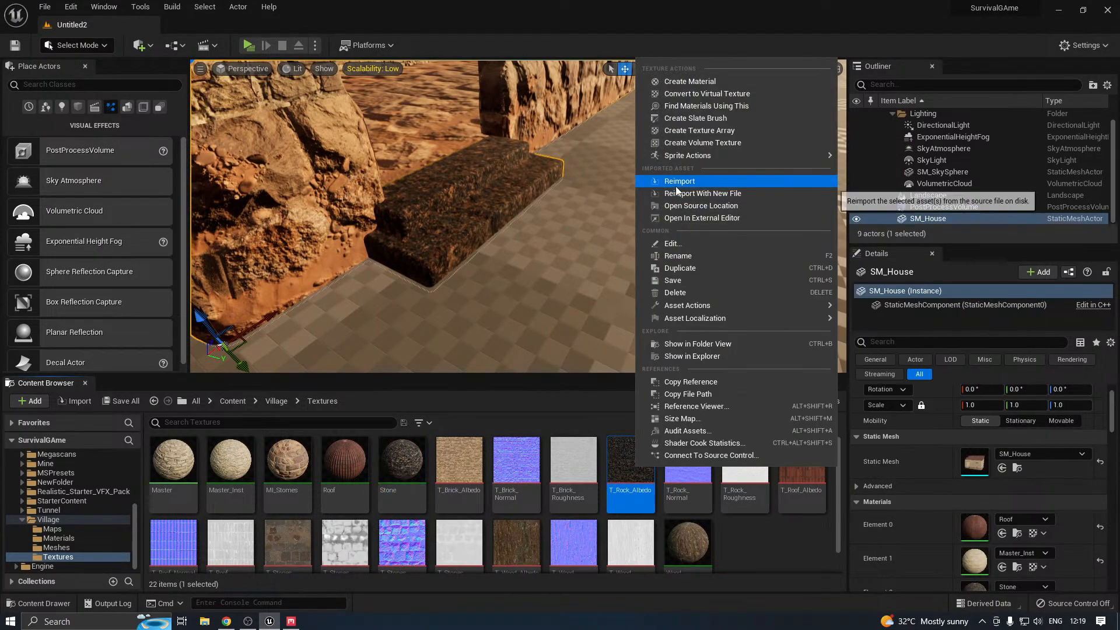
pyautogui.click(676, 186)
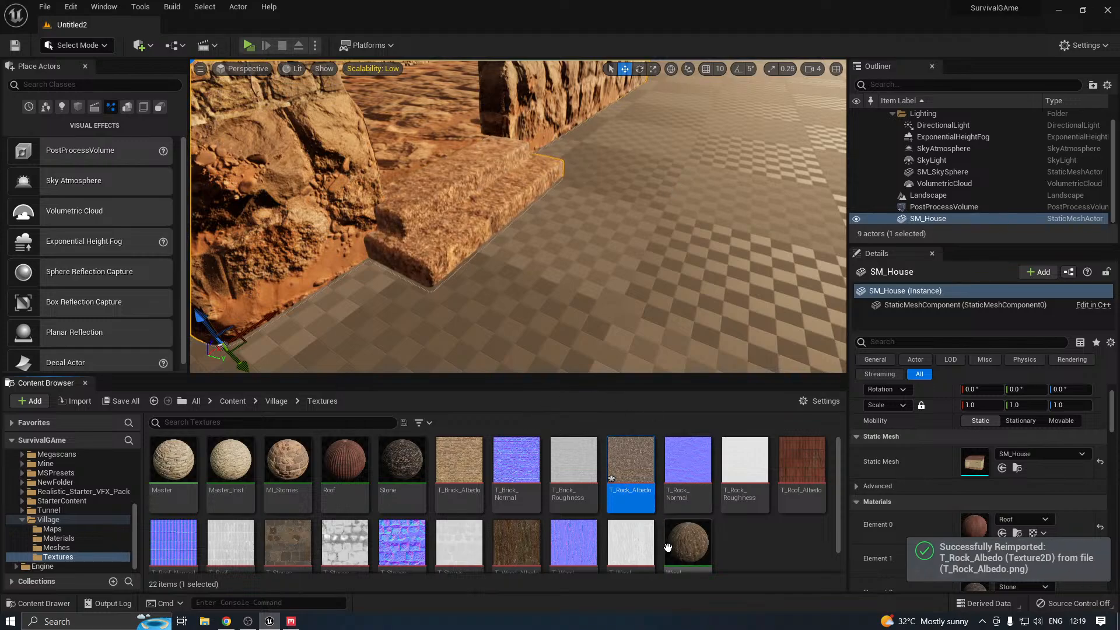
# Lighten the Wood material instance's Color parameter to a neutral near-white with a value of about 0.77
pyautogui.doubleClick(688, 542)
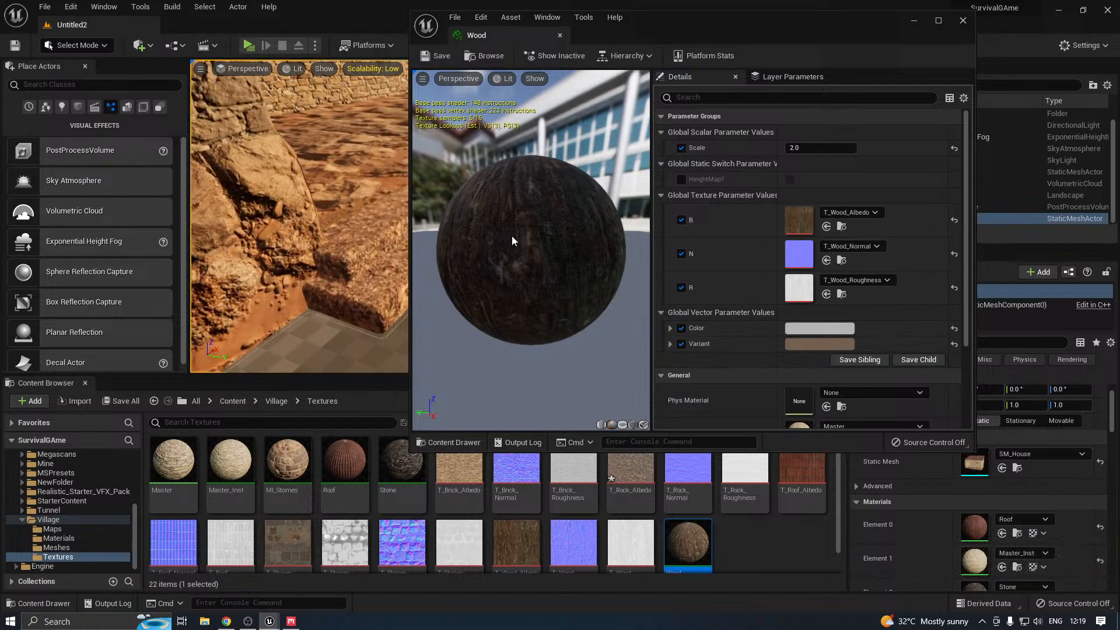
pyautogui.click(834, 329)
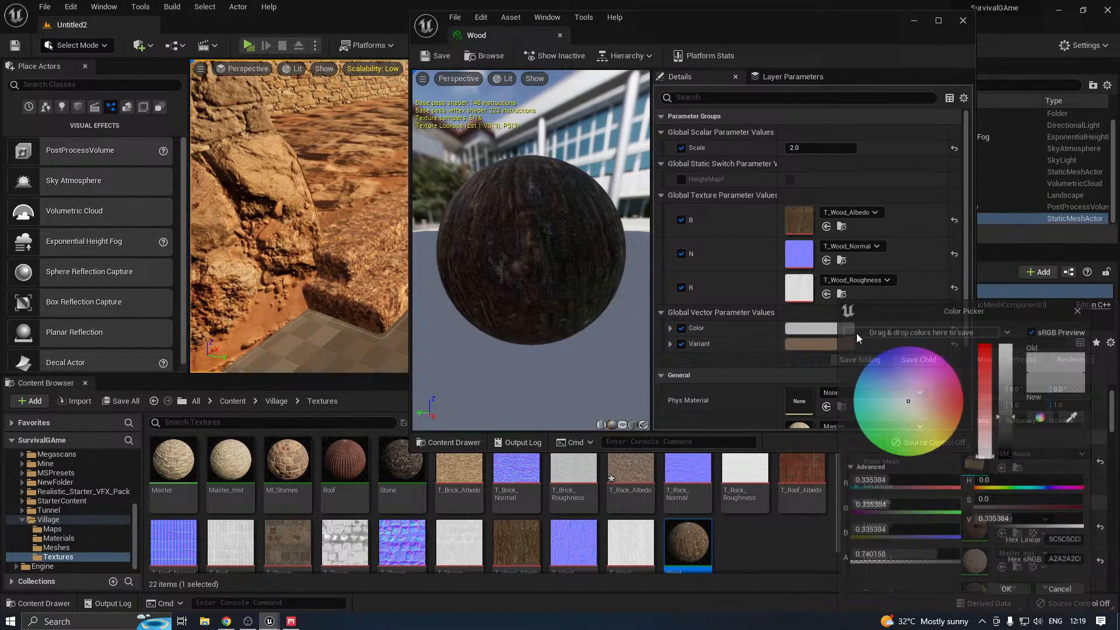
pyautogui.click(1007, 381)
pyautogui.moveTo(1007, 381); pyautogui.dragTo(1007, 375)
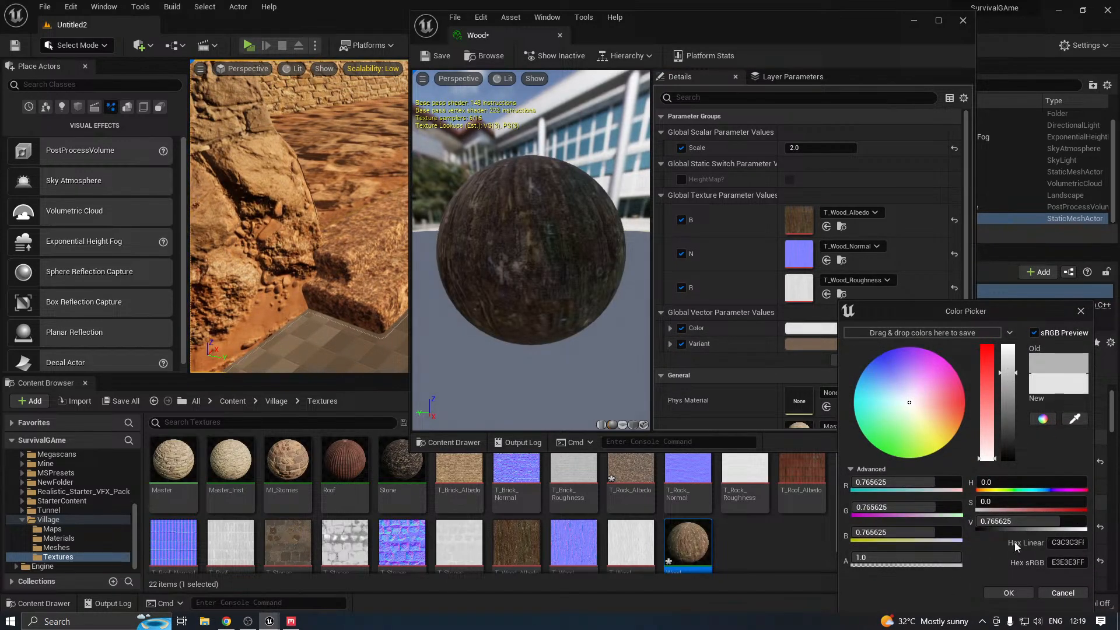
pyautogui.click(1011, 592)
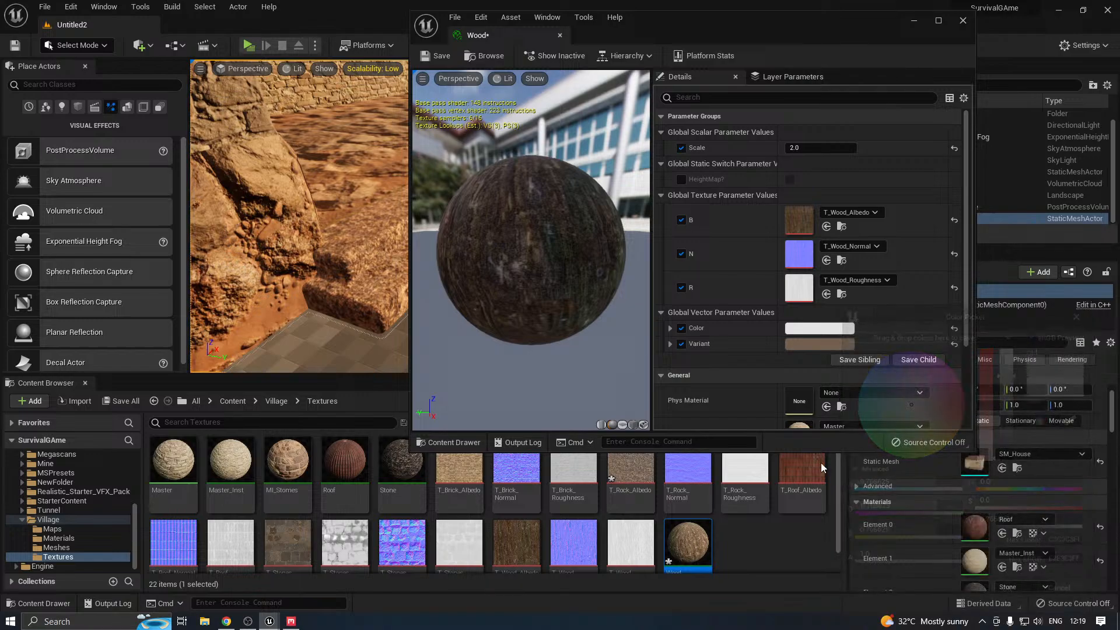
pyautogui.click(963, 21)
# Darken the Stone instance's Color parameter to a muted beige with saturation 0.3125 and a value of about 0.68
pyautogui.doubleClick(408, 457)
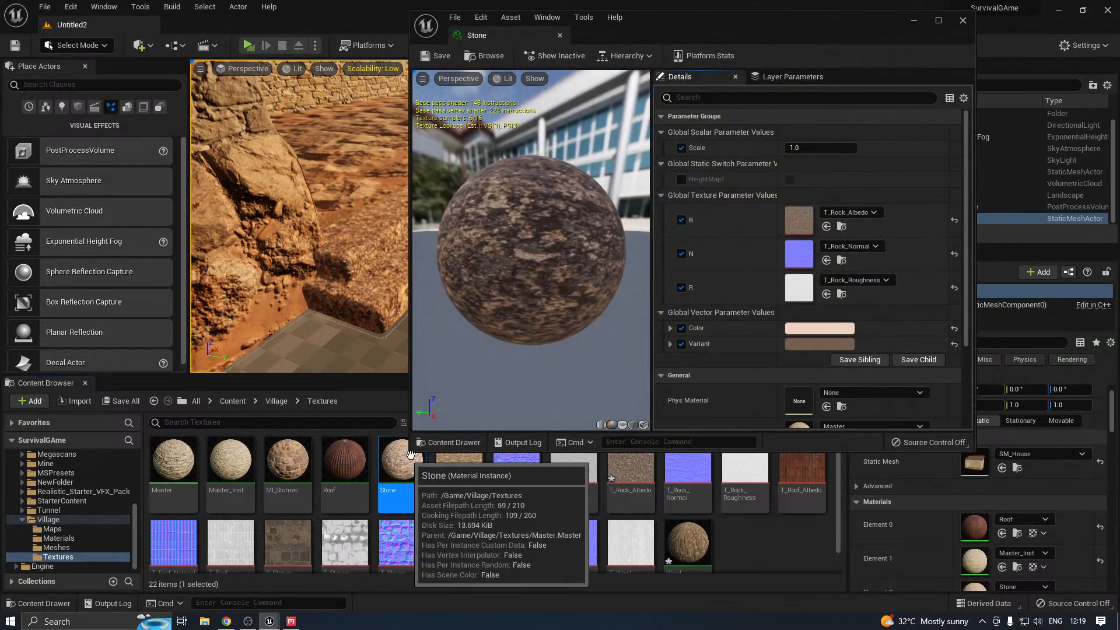
pyautogui.moveTo(361, 251); pyautogui.dragTo(403, 224, button='right')
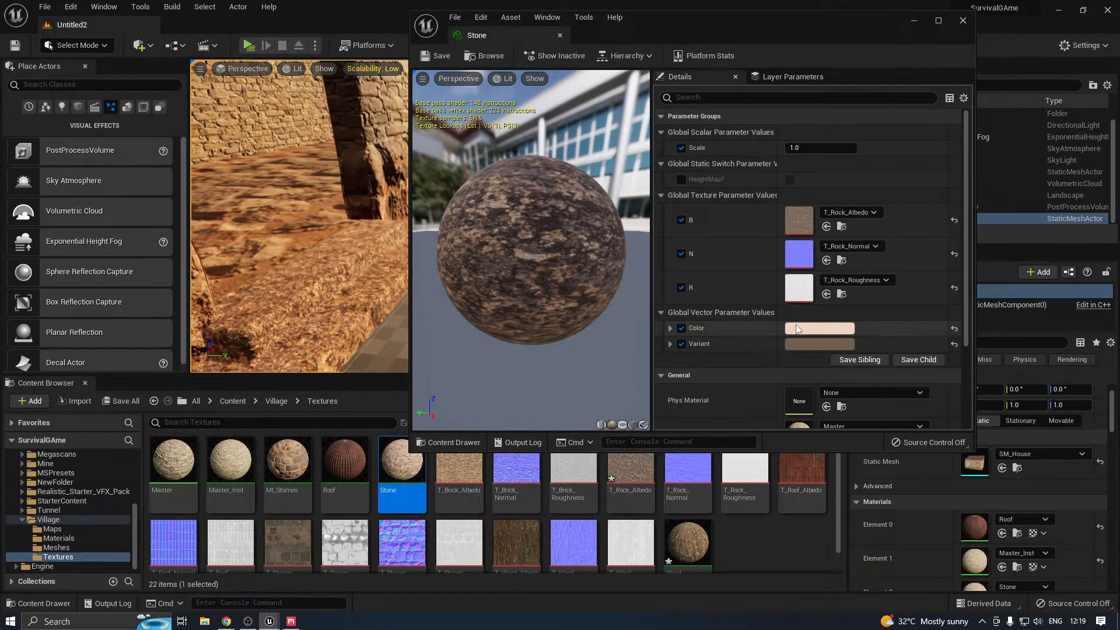
pyautogui.click(797, 329)
pyautogui.moveTo(954, 420)
pyautogui.mouseDown()
pyautogui.moveTo(949, 436)
pyautogui.moveTo(949, 422)
pyautogui.mouseUp()
pyautogui.moveTo(966, 362); pyautogui.dragTo(970, 386)
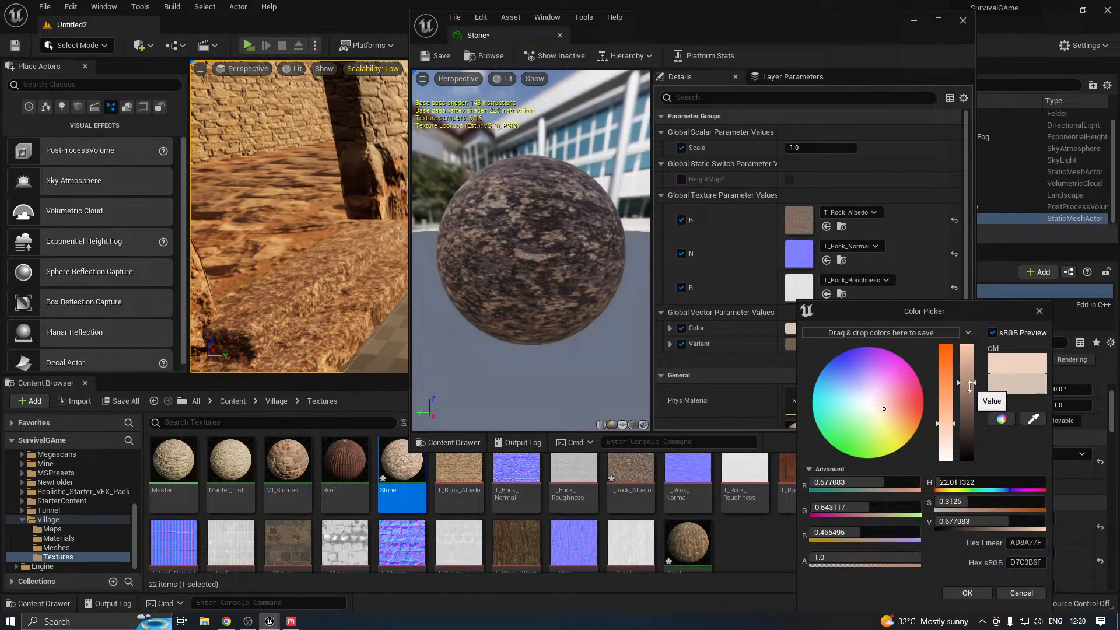
pyautogui.click(946, 594)
pyautogui.click(559, 36)
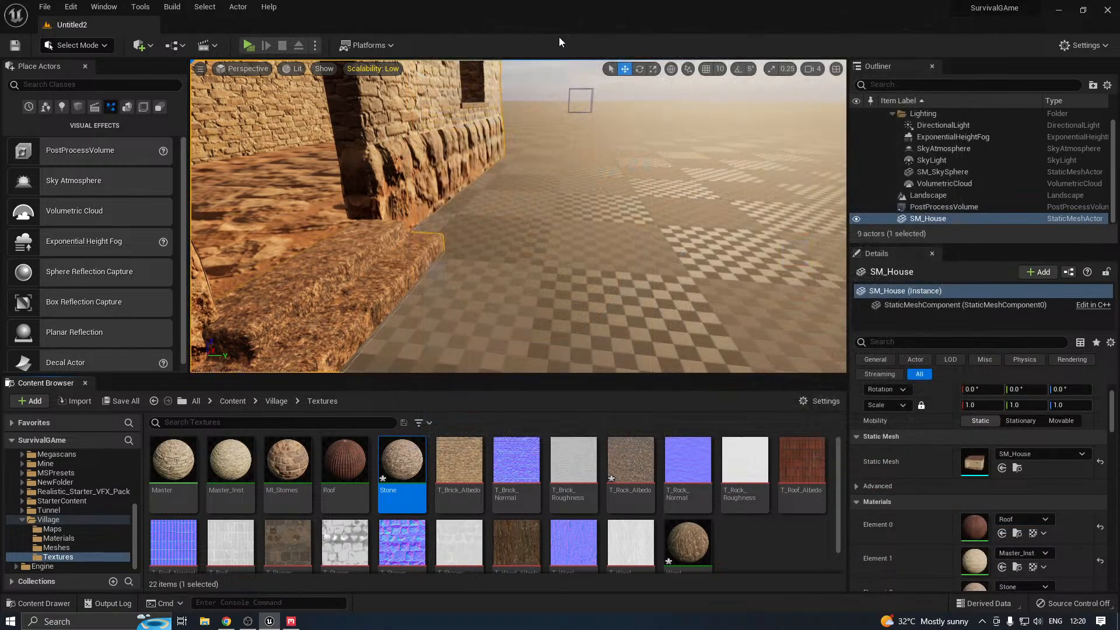
# Save the modified Stone, T_Rock_Albedo and Wood assets
pyautogui.press('s')
pyautogui.moveTo(540, 145); pyautogui.dragTo(487, 121, button='right')
pyautogui.press('d')
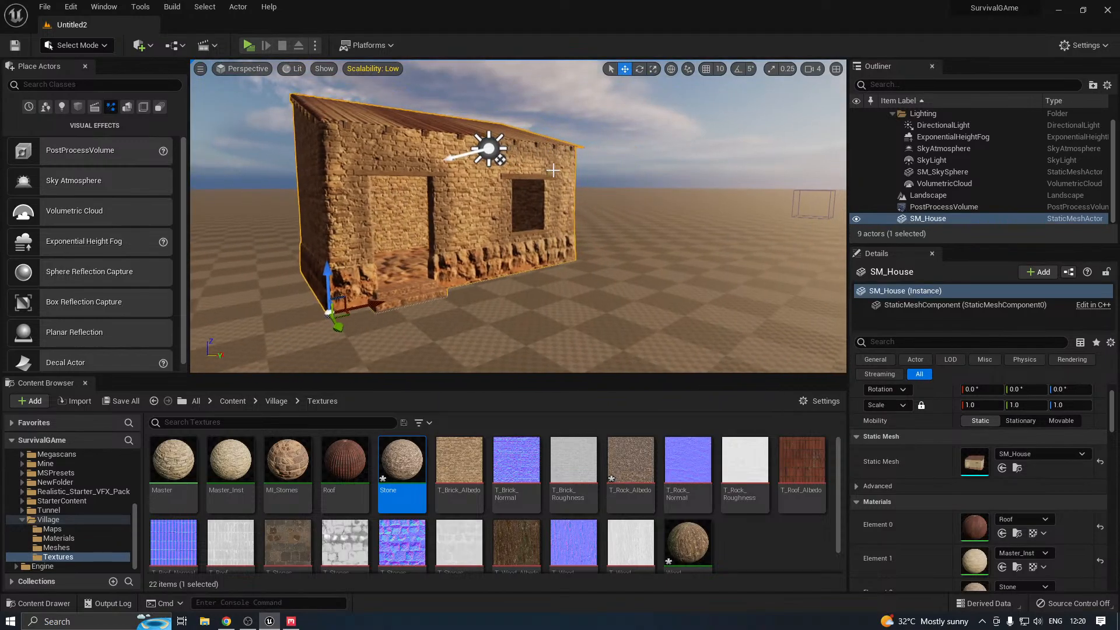
pyautogui.click(136, 402)
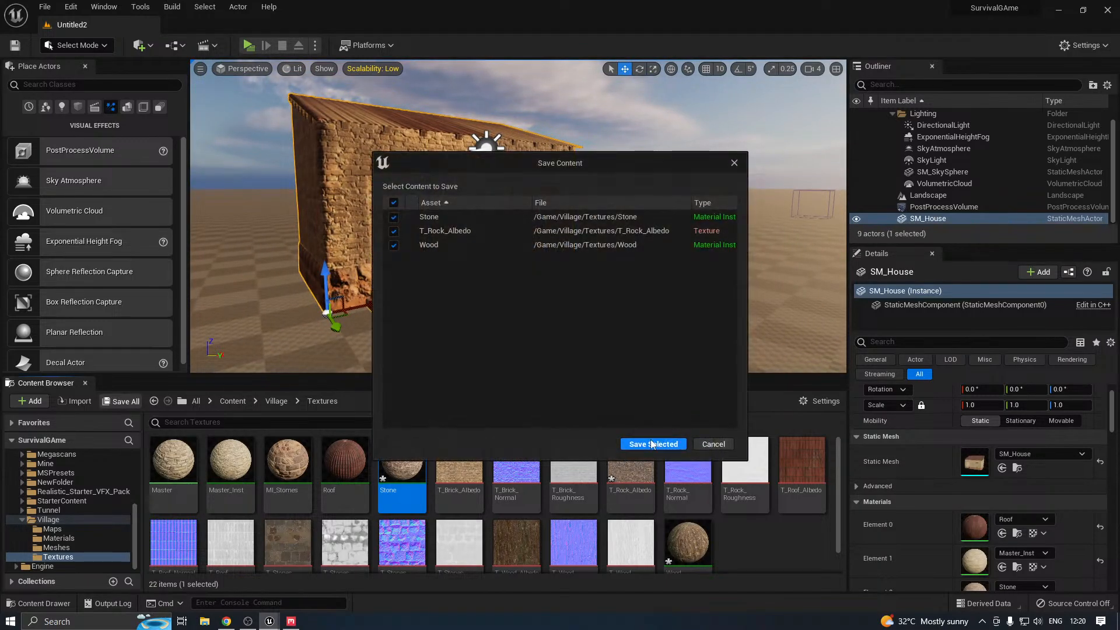
pyautogui.click(583, 442)
# Examine the textured house from several sides, including the corrugated roof, its wooden beams and the brick walls
pyautogui.moveTo(446, 219); pyautogui.dragTo(378, 292, button='right')
pyautogui.press('w')
pyautogui.press('s')
pyautogui.press('w')
pyautogui.press('s')
pyautogui.moveTo(458, 235); pyautogui.dragTo(391, 180, button='right')
pyautogui.press('a')
pyautogui.press('w')
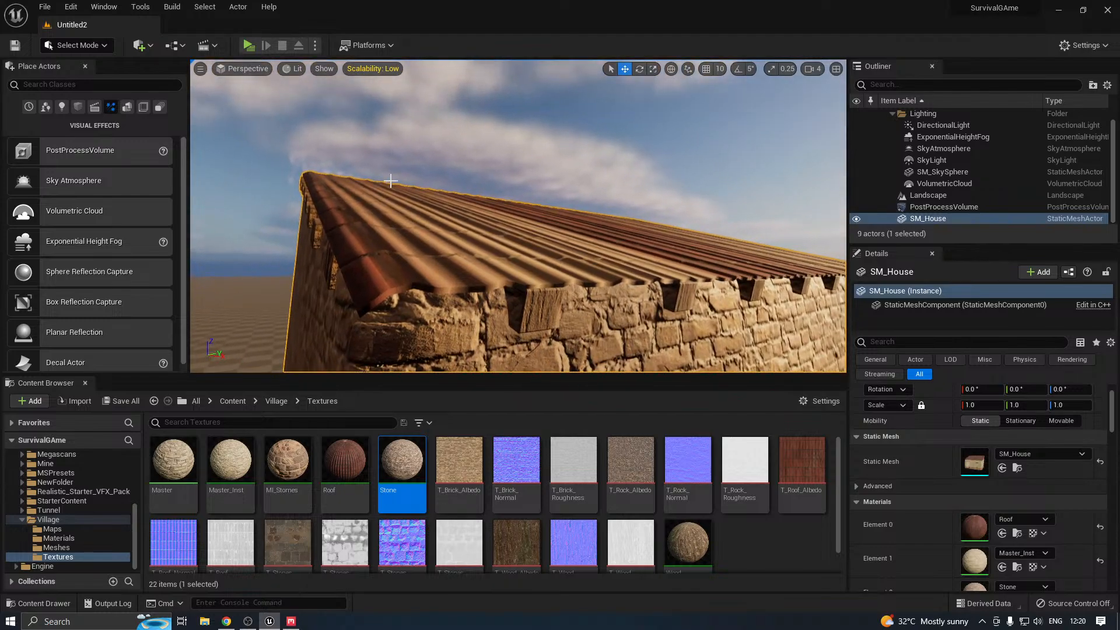
pyautogui.moveTo(457, 220); pyautogui.dragTo(524, 245, button='right')
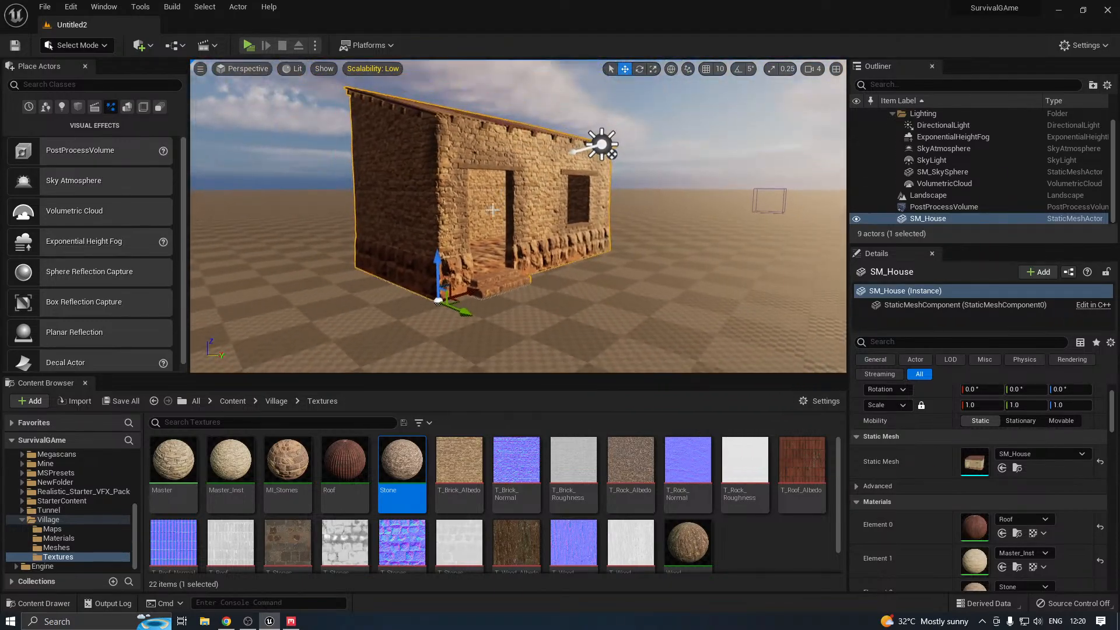
# Close Quixel Mixer and enlarge the Unreal Engine viewport by shrinking the Content Browser area
pyautogui.click(291, 621)
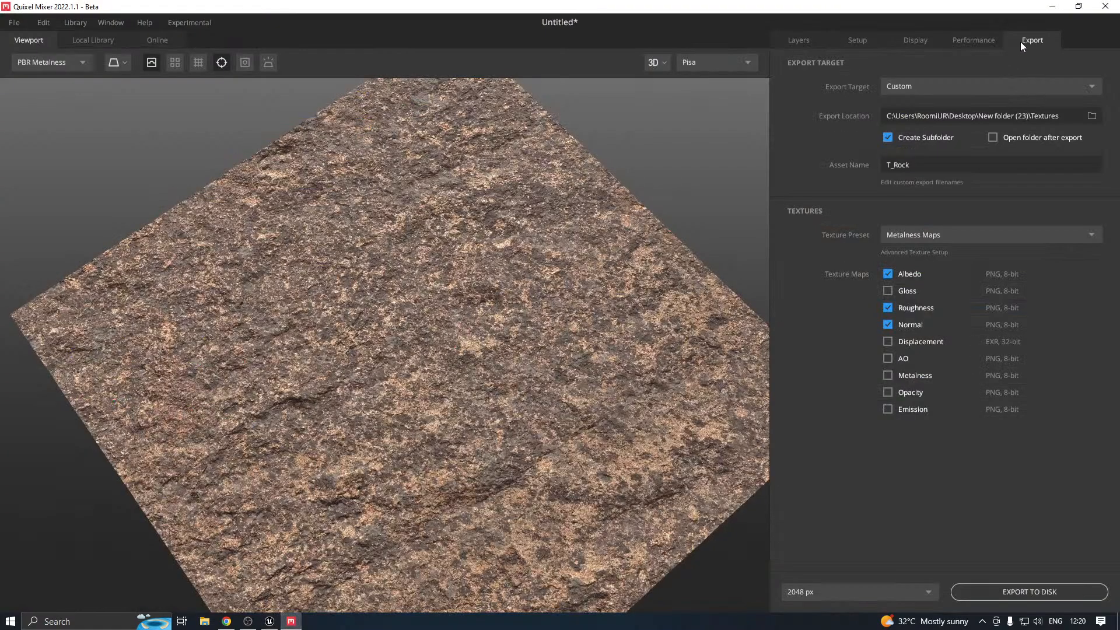
pyautogui.click(1106, 6)
pyautogui.click(628, 385)
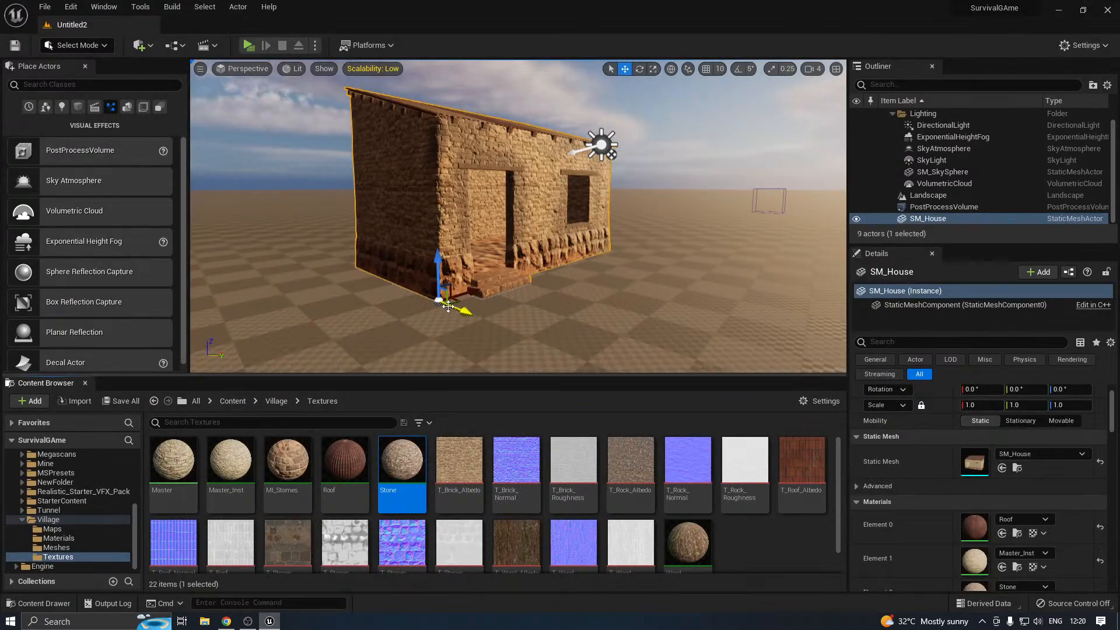
pyautogui.moveTo(406, 375); pyautogui.dragTo(412, 411)
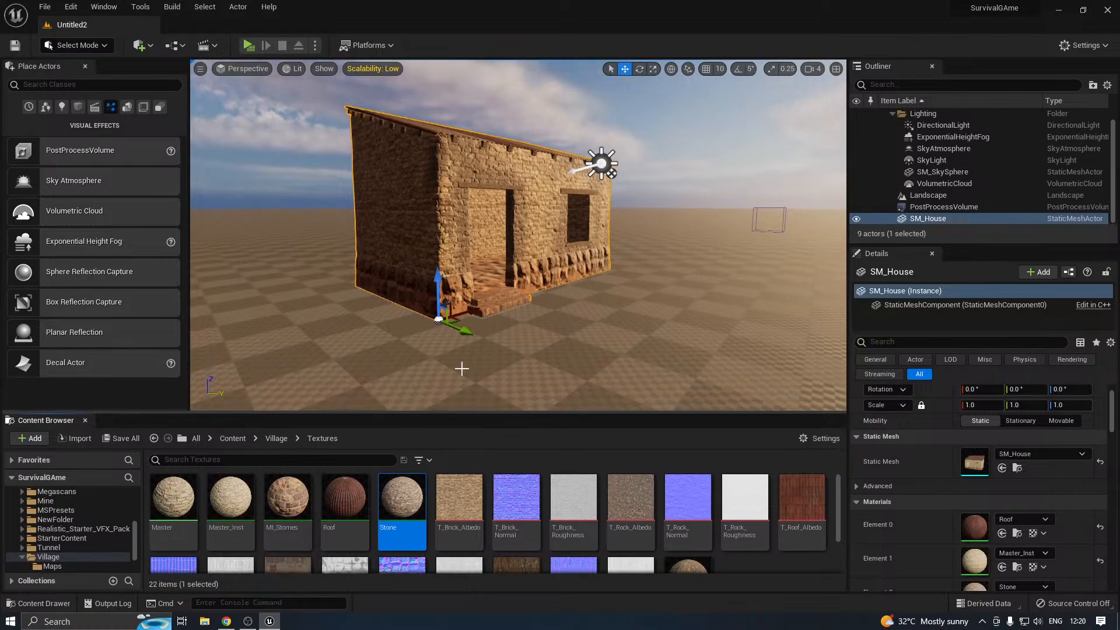
# Save the current level as a new level named Untitled3 in the Village/Maps folder
pyautogui.press('w')
pyautogui.moveTo(461, 370); pyautogui.dragTo(341, 408, button='right')
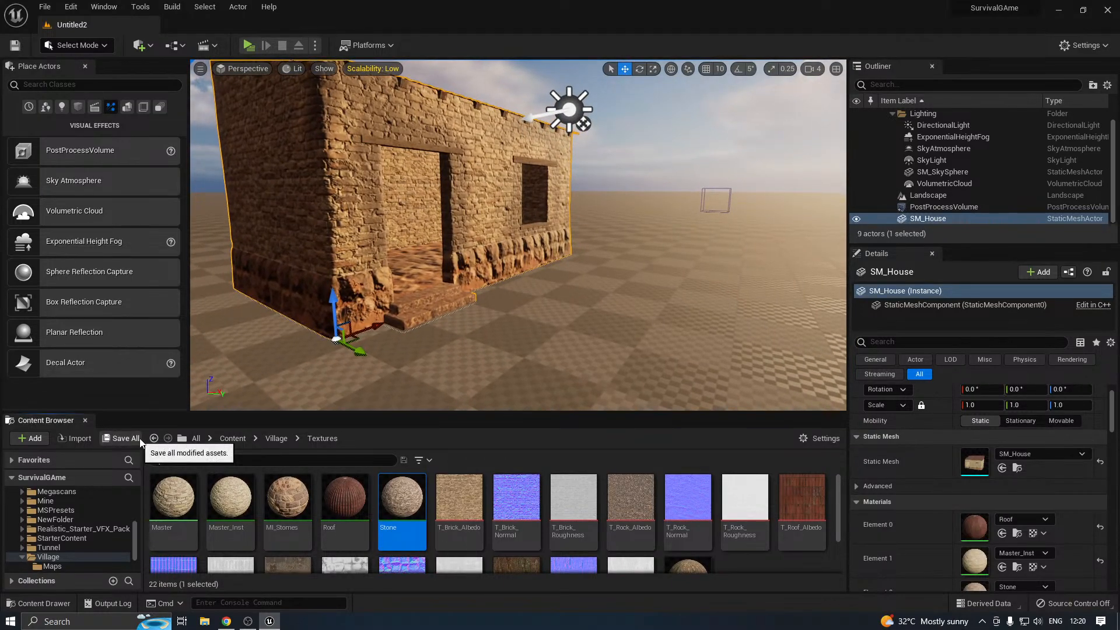
pyautogui.click(45, 6)
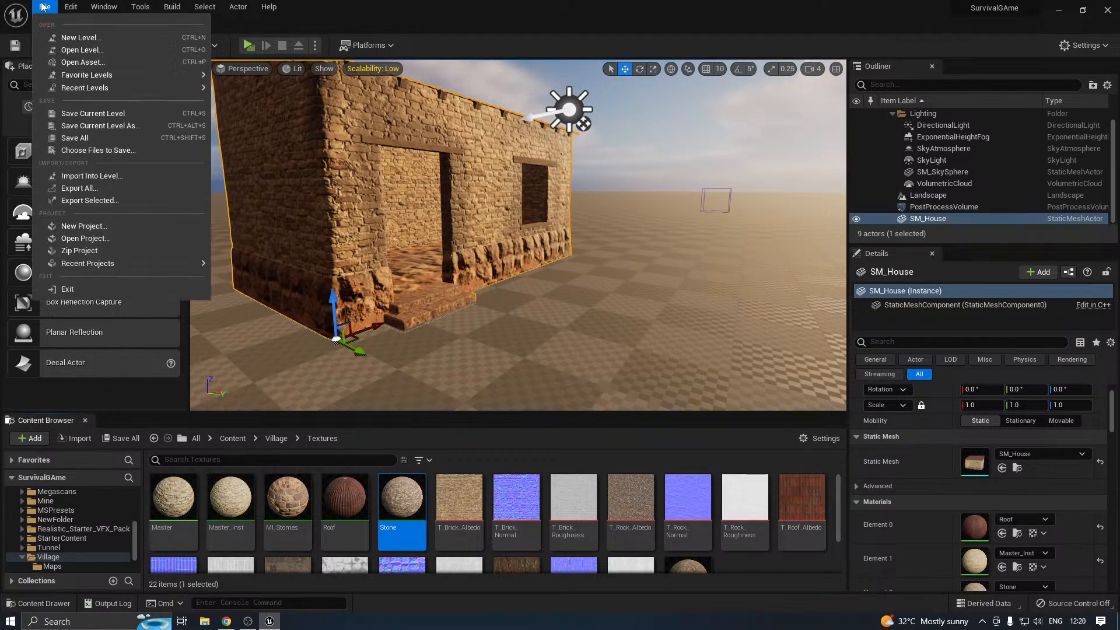
pyautogui.click(81, 133)
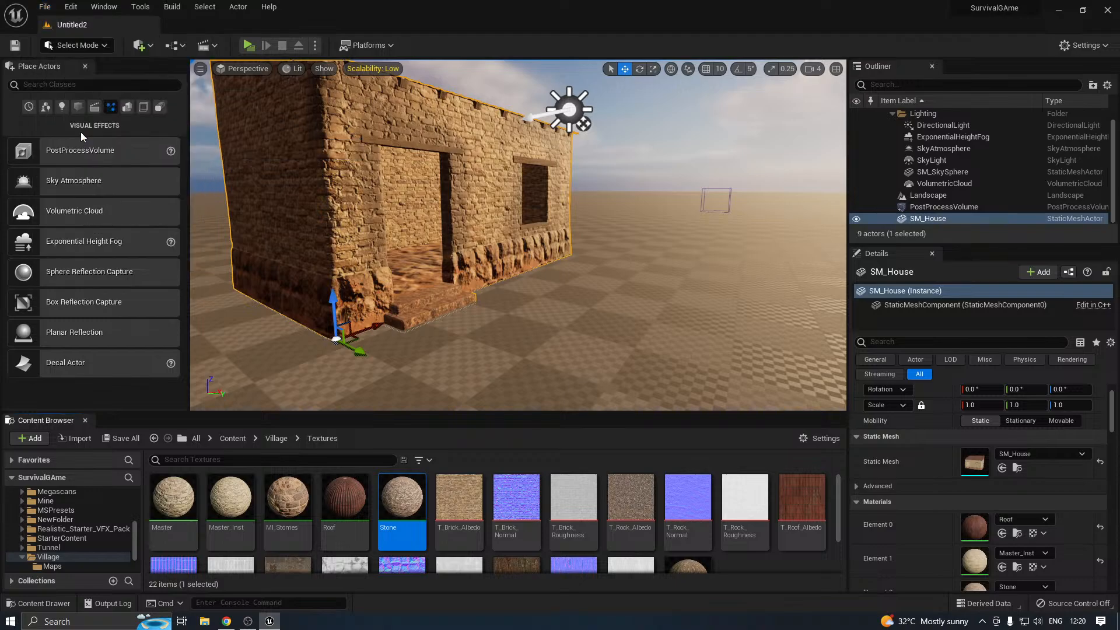
pyautogui.click(46, 7)
pyautogui.click(47, 8)
pyautogui.click(47, 7)
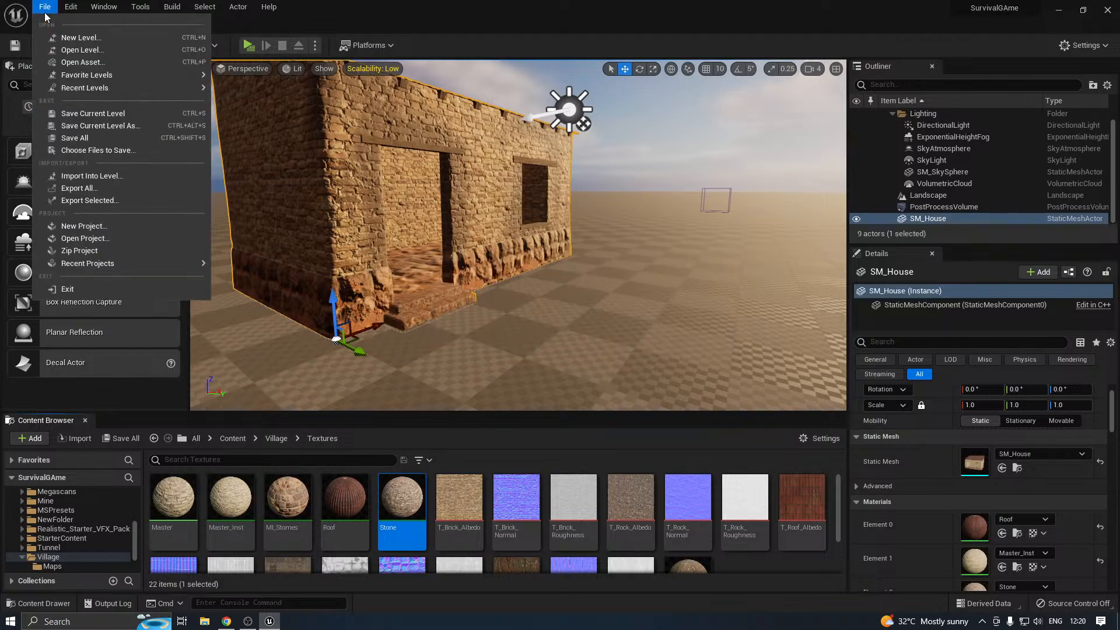
pyautogui.click(96, 127)
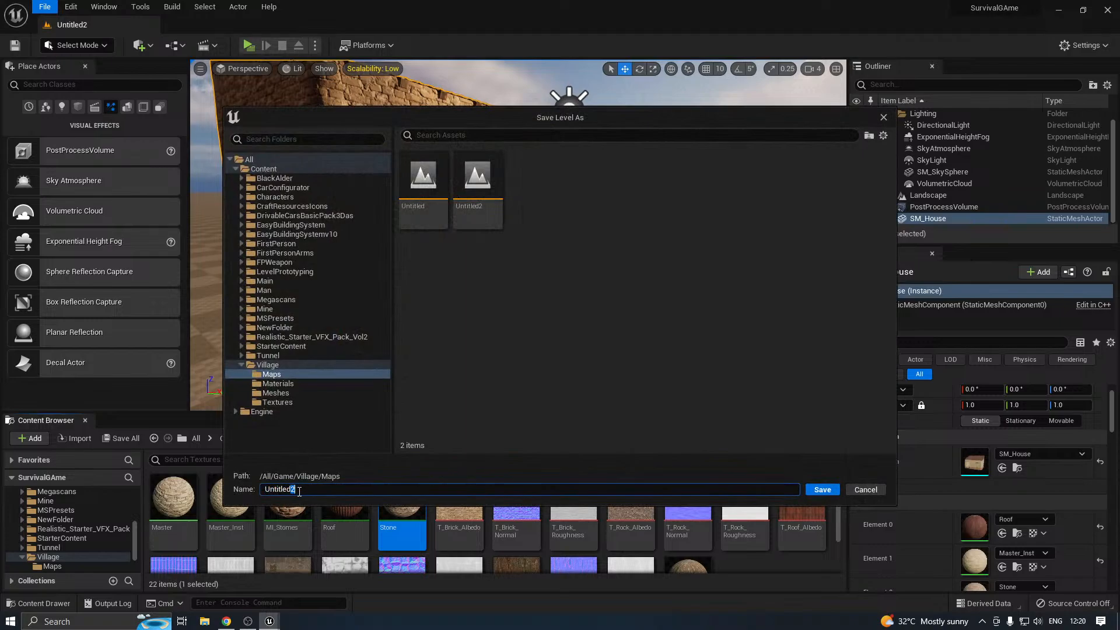
pyautogui.click(819, 489)
# Raise the viewport's overall scalability quality to Medium
pyautogui.moveTo(432, 383); pyautogui.dragTo(409, 403, button='right')
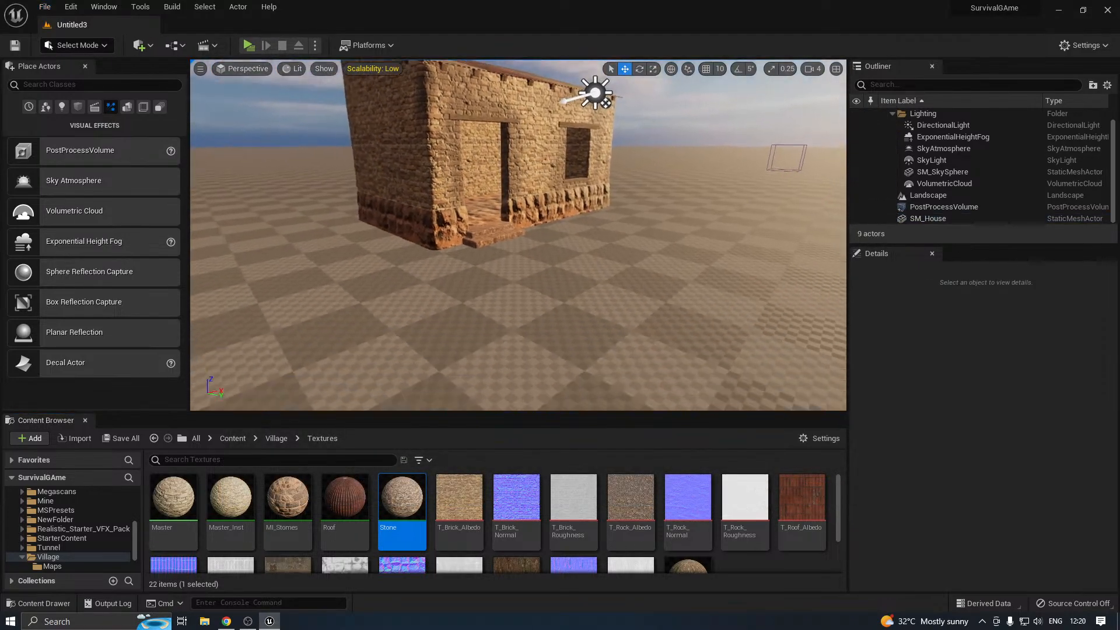
pyautogui.press('w')
pyautogui.moveTo(424, 146); pyautogui.dragTo(423, 126, button='right')
pyautogui.click(392, 71)
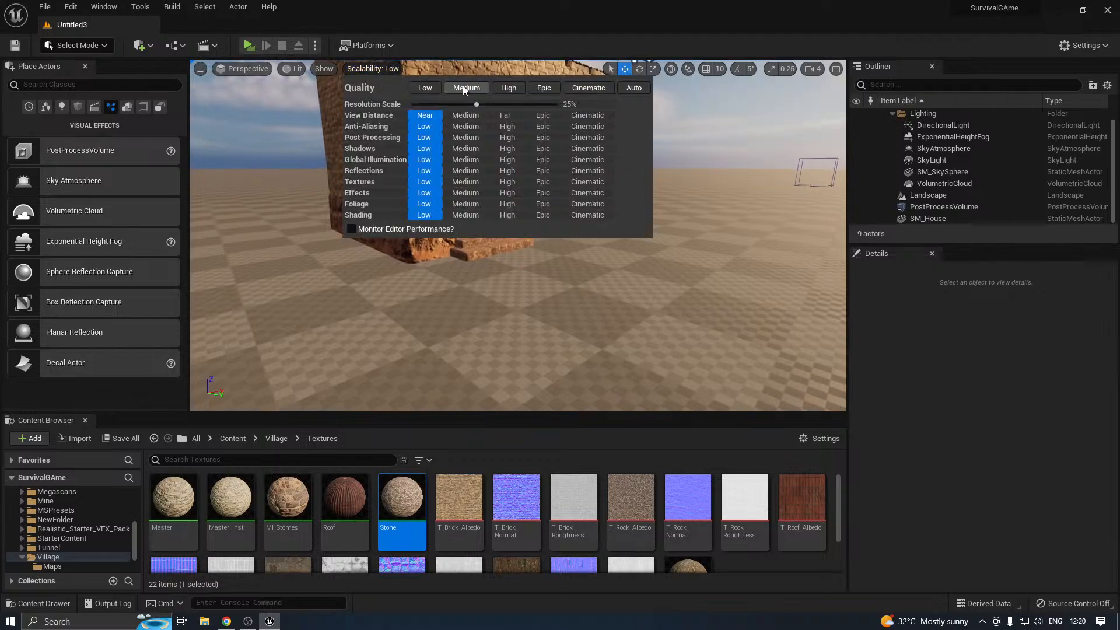
pyautogui.click(465, 86)
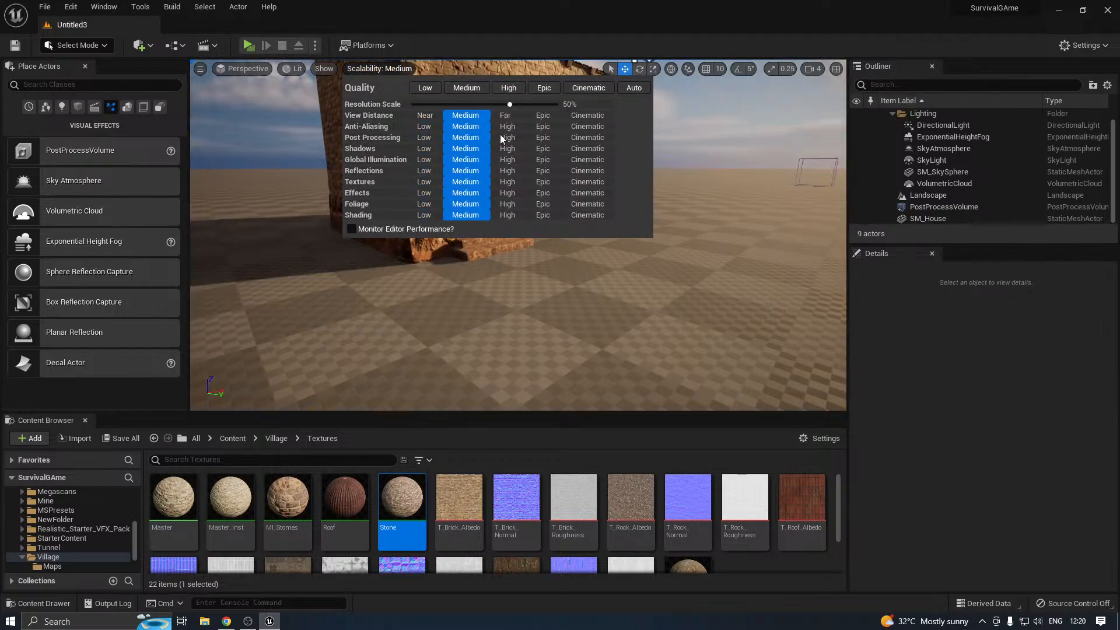
# Examine the brick walls and the rocky stone base beside the doorway up close
pyautogui.press('d')
pyautogui.moveTo(497, 277); pyautogui.dragTo(580, 292, button='right')
pyautogui.press('d')
pyautogui.press('w')
pyautogui.press('w')
pyautogui.press('a')
pyautogui.press('w')
pyautogui.press('a')
pyautogui.press('w')
pyautogui.press('s')
pyautogui.press('a')
pyautogui.press('w')
pyautogui.press('d')
pyautogui.press('w')
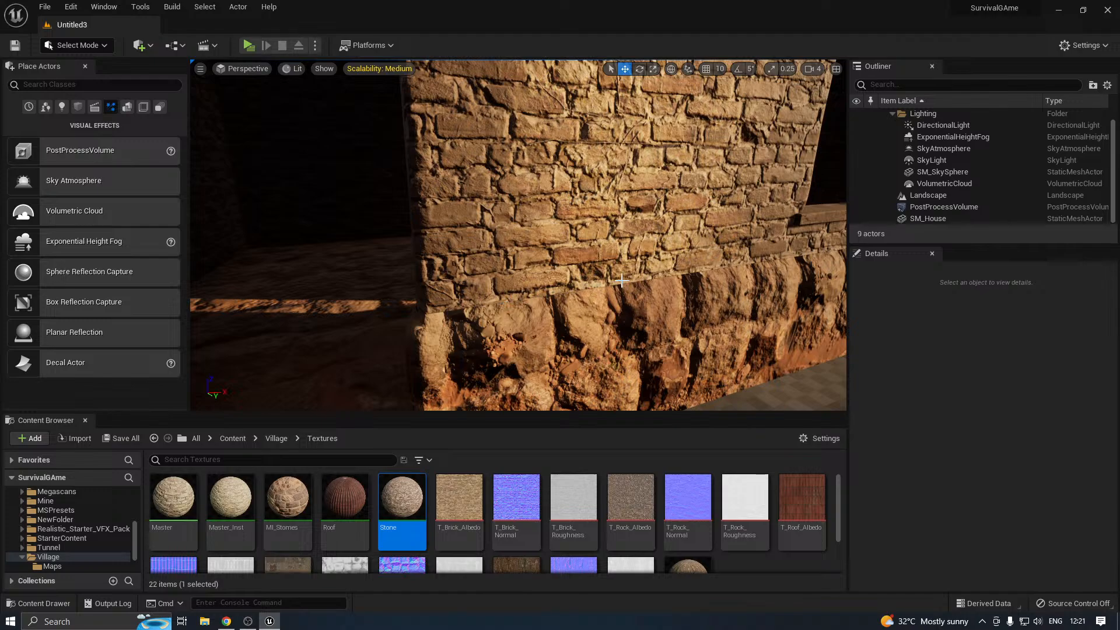
pyautogui.press('s')
pyautogui.press('a')
pyautogui.moveTo(621, 281); pyautogui.dragTo(622, 315, button='right')
pyautogui.press('w')
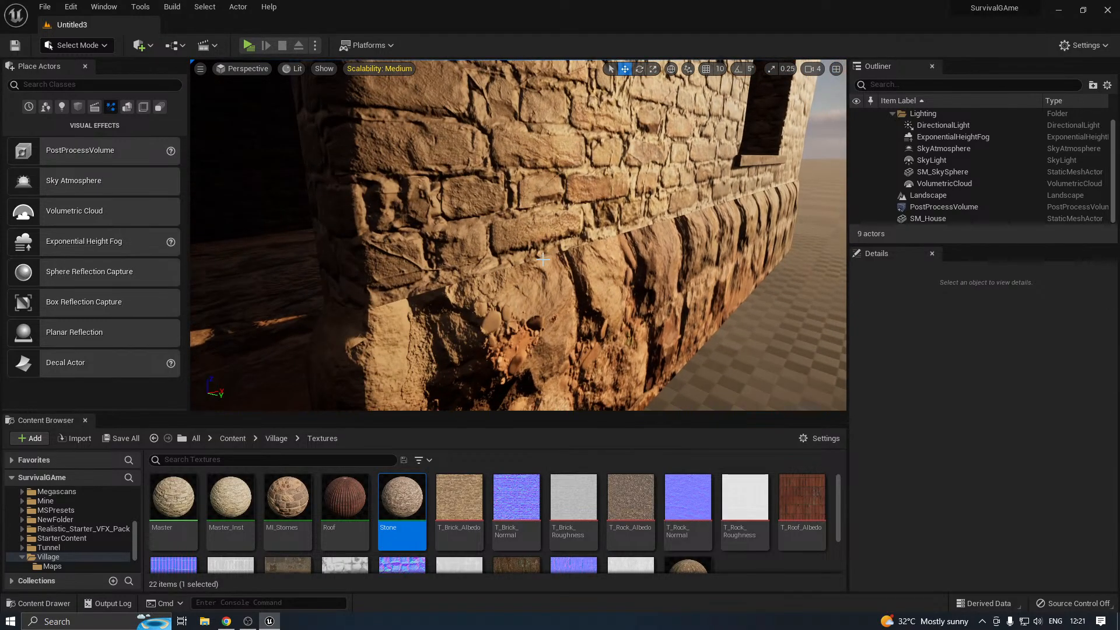
pyautogui.moveTo(532, 260); pyautogui.dragTo(546, 294, button='middle')
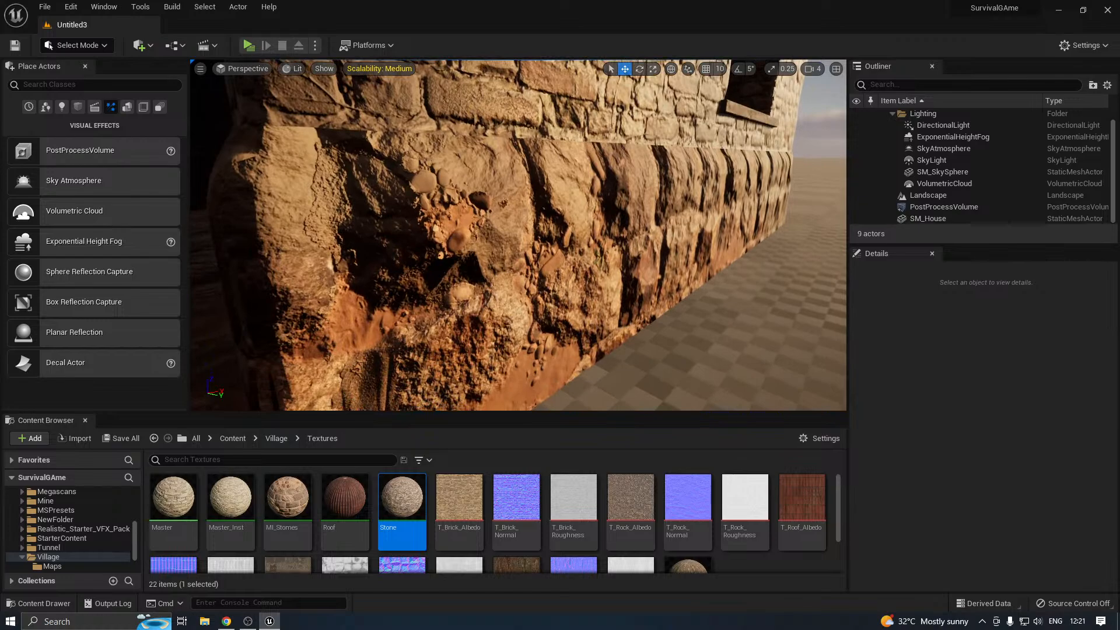
# Inspect the doorway, doorstep, window and stone base from the front of the house
pyautogui.press('s')
pyautogui.moveTo(546, 295); pyautogui.dragTo(496, 292, button='right')
pyautogui.press('d')
pyautogui.press('s')
pyautogui.press('d')
pyautogui.press('d')
pyautogui.press('a')
pyautogui.press('w')
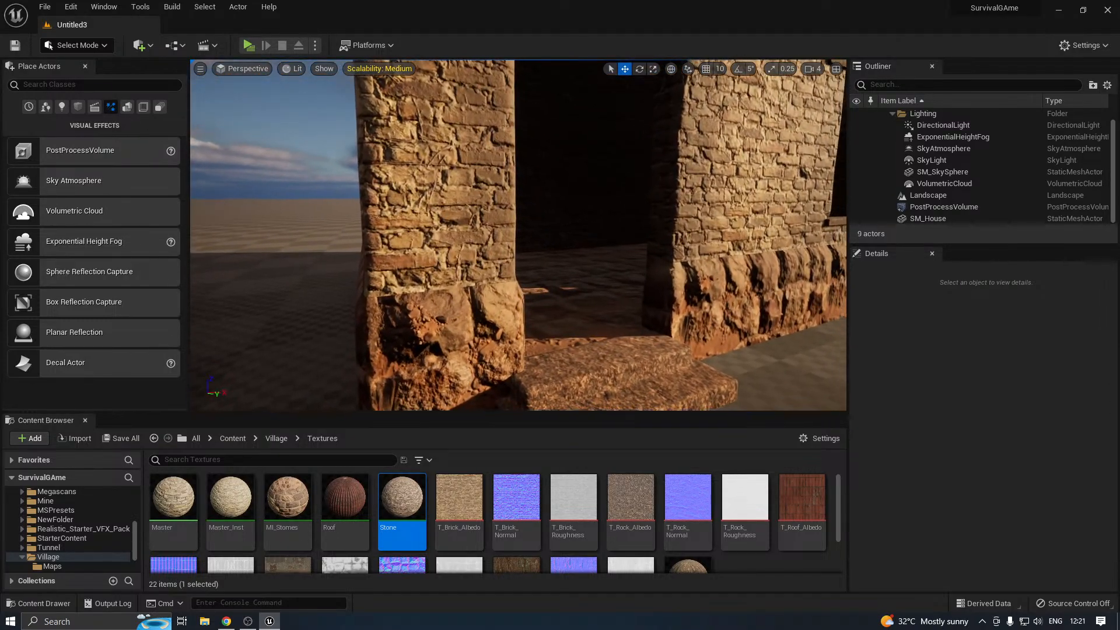
pyautogui.press('w')
pyautogui.moveTo(544, 261); pyautogui.dragTo(604, 263, button='right')
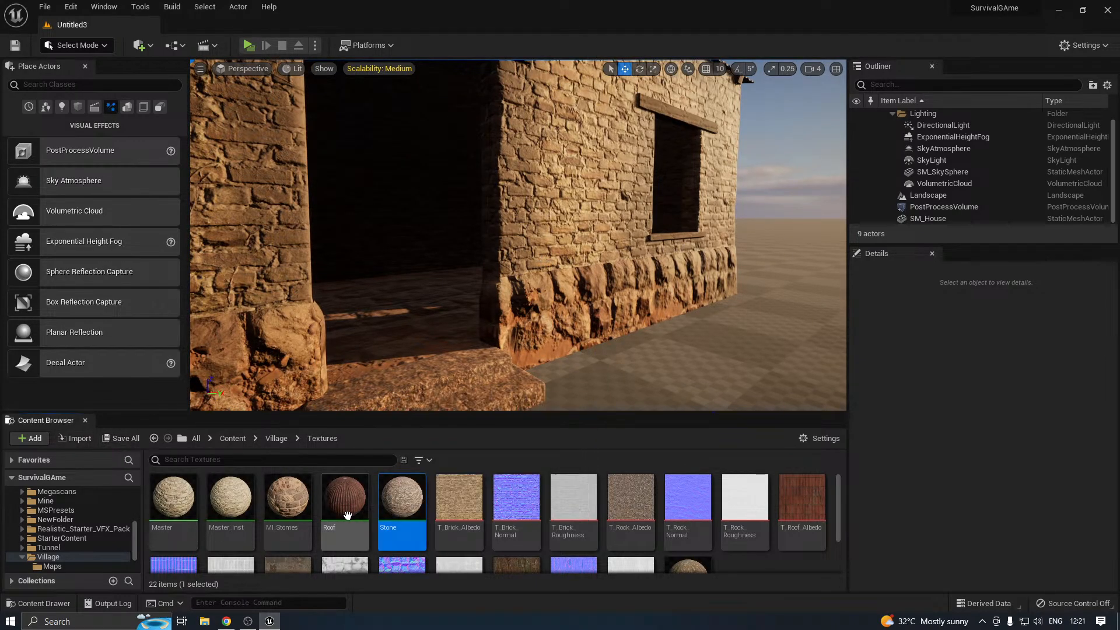
pyautogui.press('s')
pyautogui.moveTo(514, 327); pyautogui.dragTo(530, 322, button='right')
pyautogui.press('a')
pyautogui.press('w')
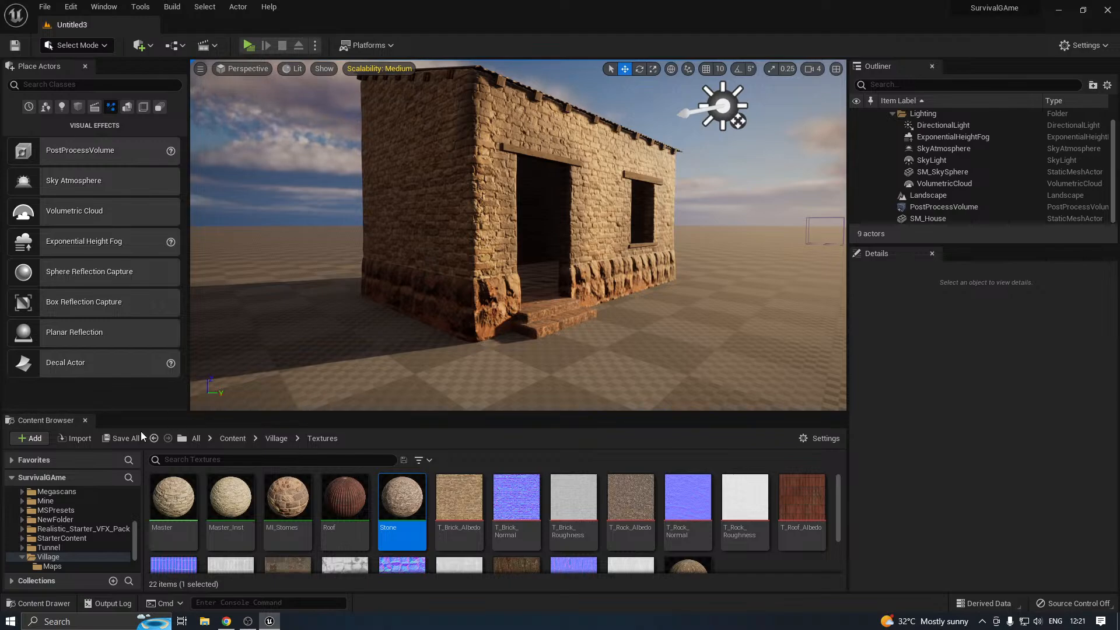
# Open the MI_Stomes material instance and place its editor beside a close-up of the house's stone base
pyautogui.doubleClick(286, 495)
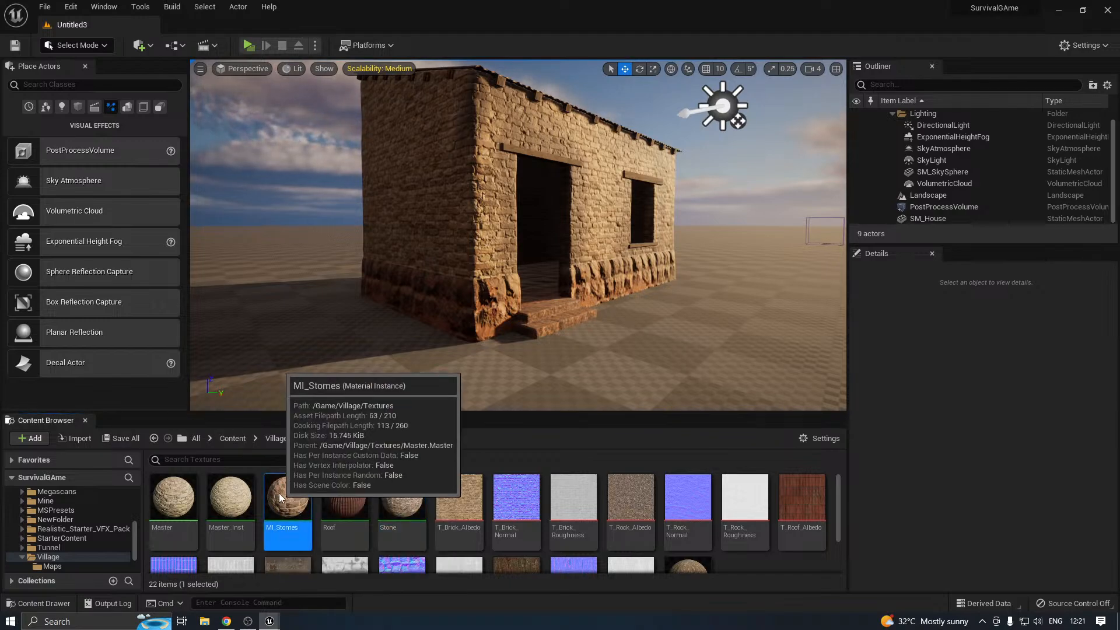
pyautogui.moveTo(645, 31); pyautogui.dragTo(829, 43)
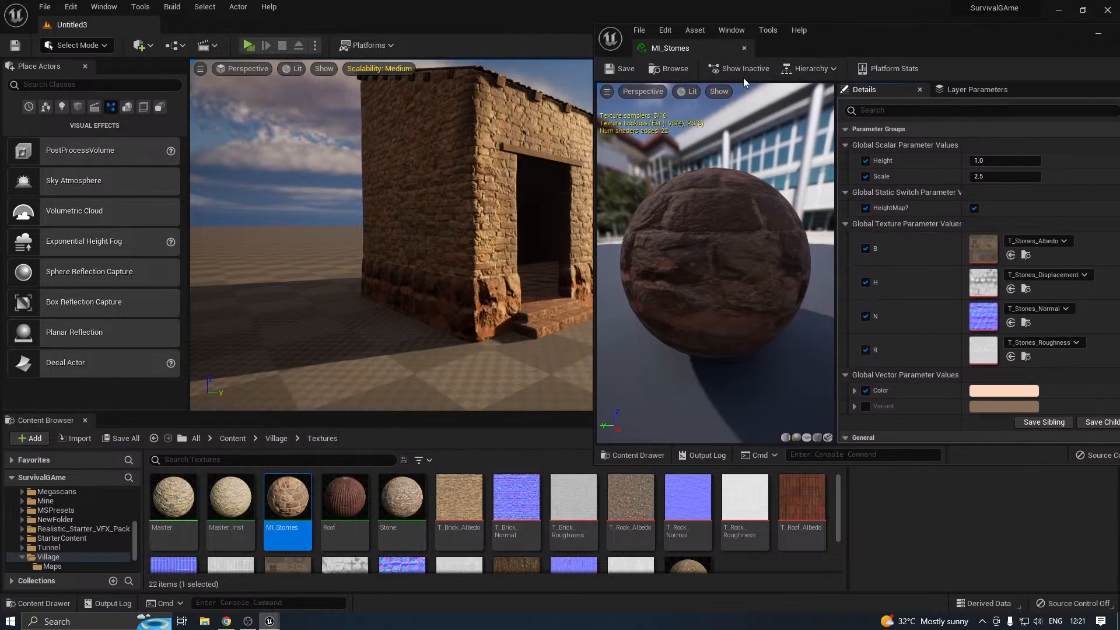
pyautogui.press('w')
pyautogui.moveTo(584, 127); pyautogui.dragTo(550, 141, button='right')
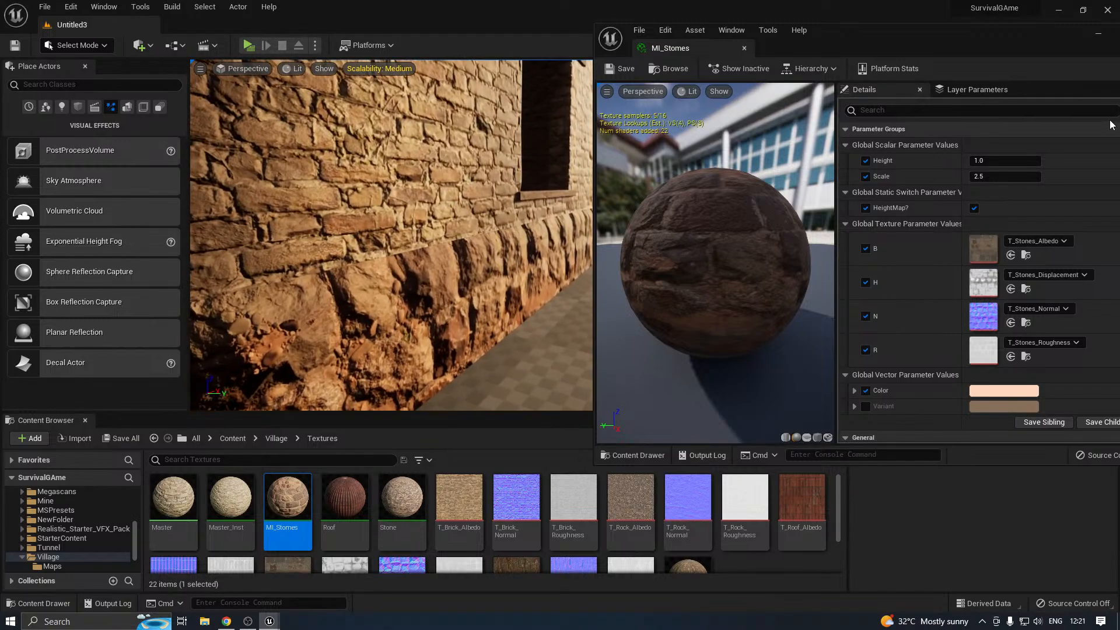
# Try Scale values of 2.7 and 2.75 in MI_Stomes, checking the stone base after each
pyautogui.click(985, 176)
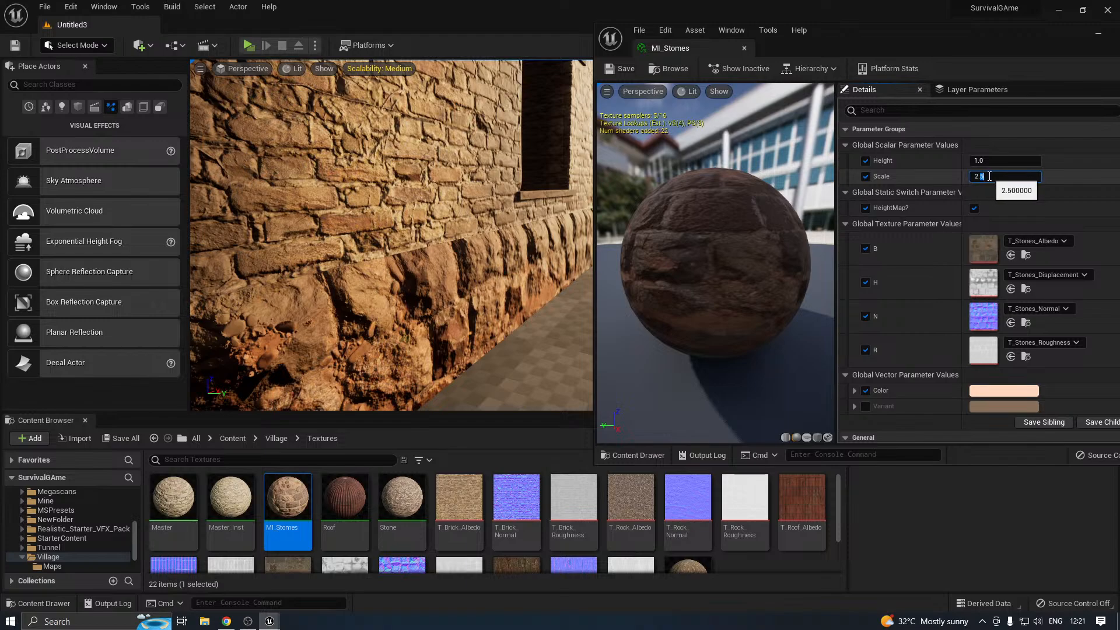
pyautogui.write('2.7')
pyautogui.press('Return')
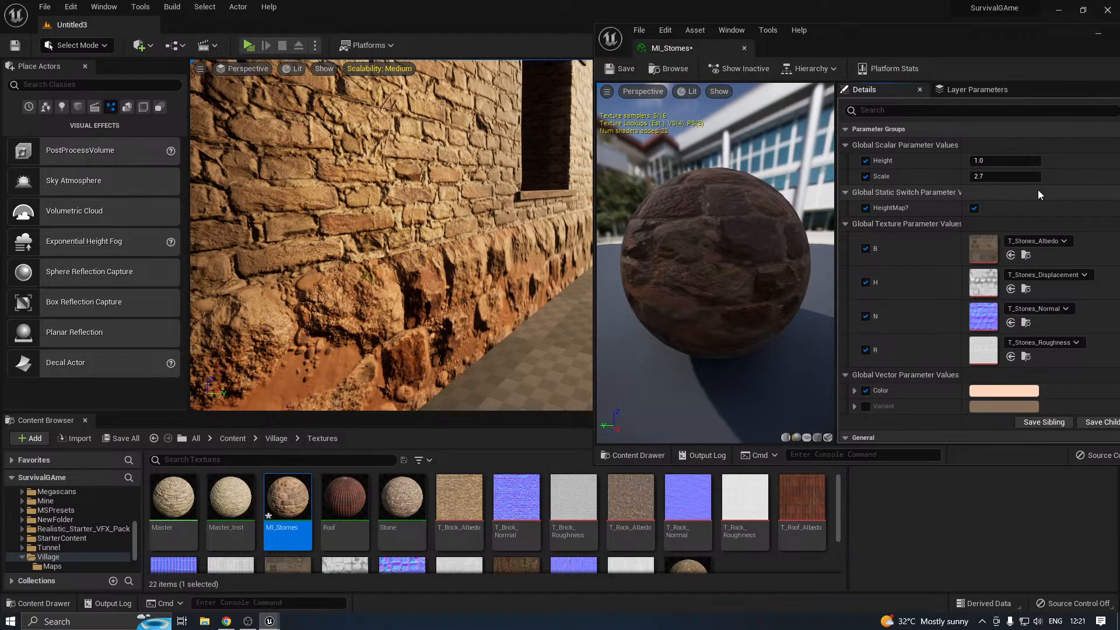
pyautogui.moveTo(430, 240); pyautogui.dragTo(373, 257, button='right')
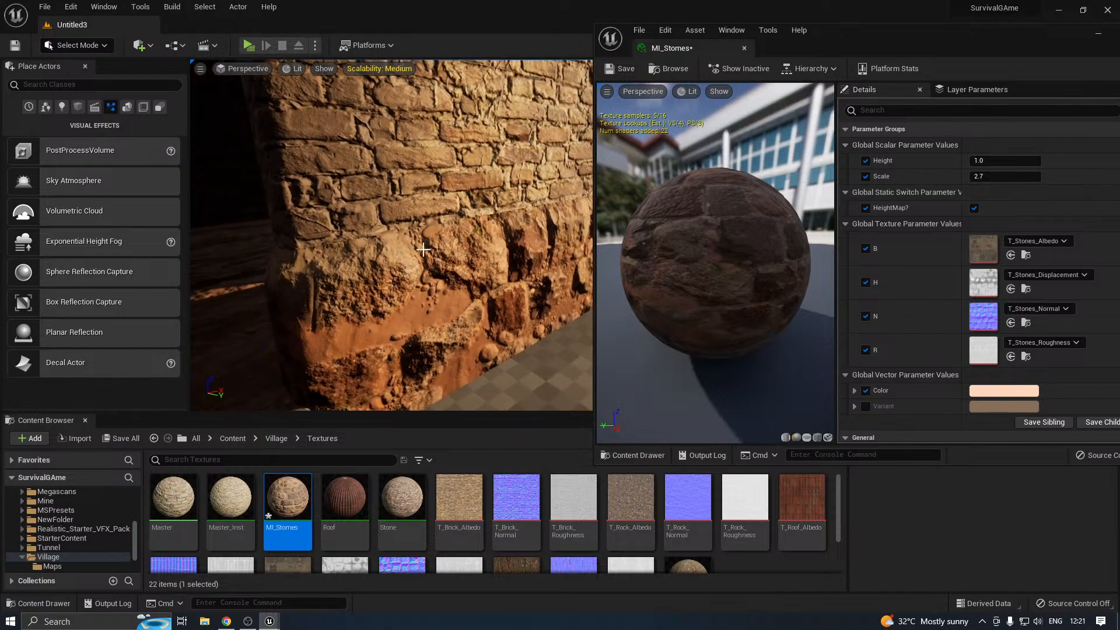
pyautogui.scroll(-5, 432, 249)
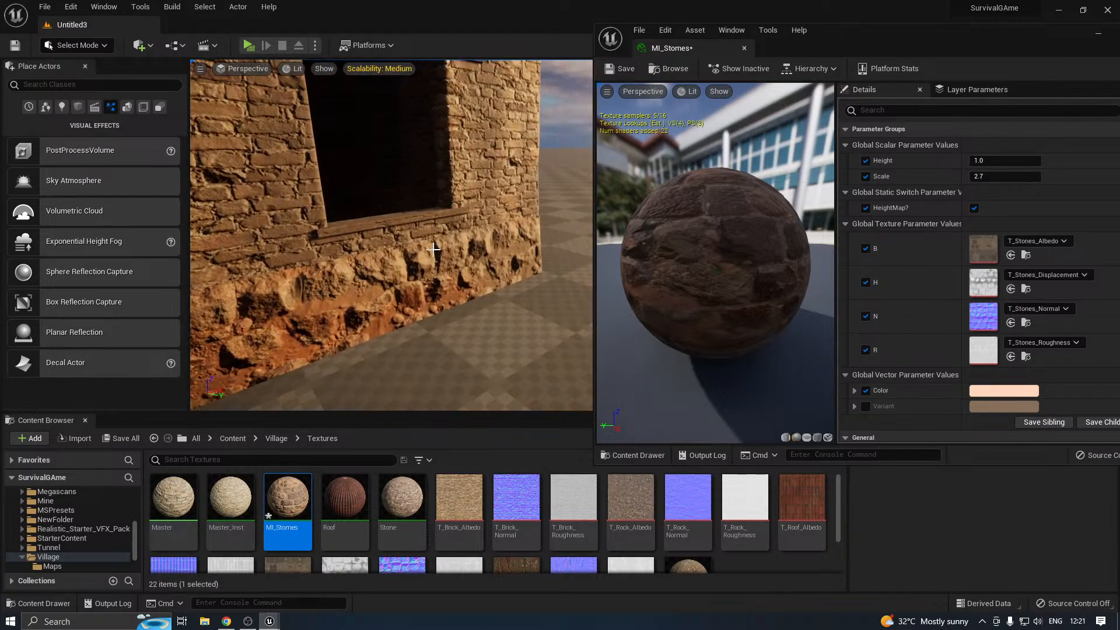
pyautogui.click(997, 177)
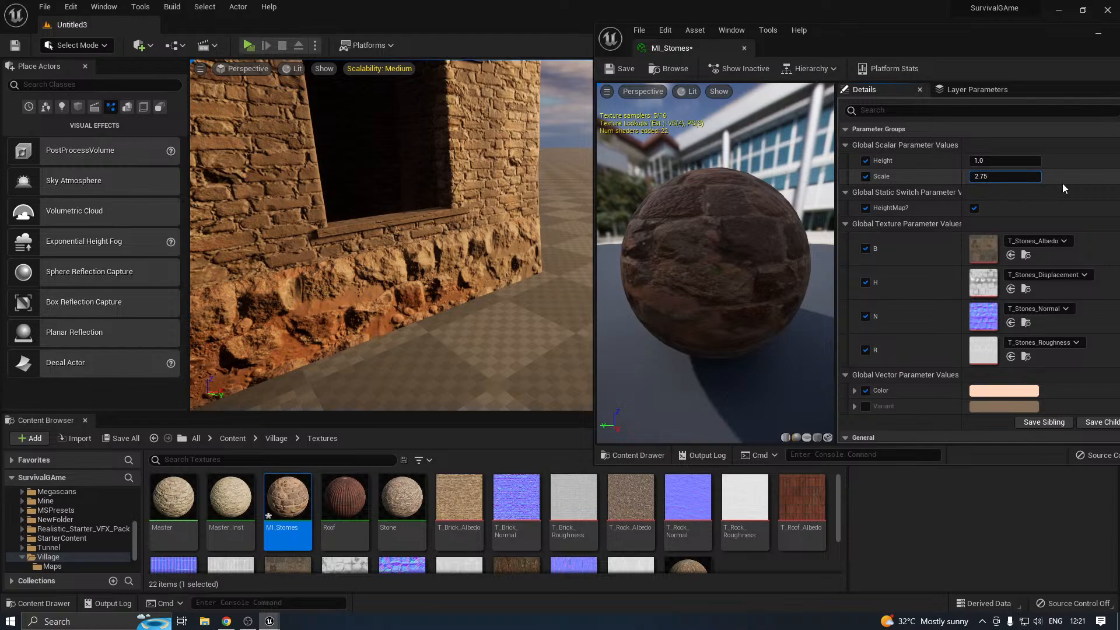
pyautogui.press('Return')
pyautogui.moveTo(461, 245); pyautogui.dragTo(382, 250, button='right')
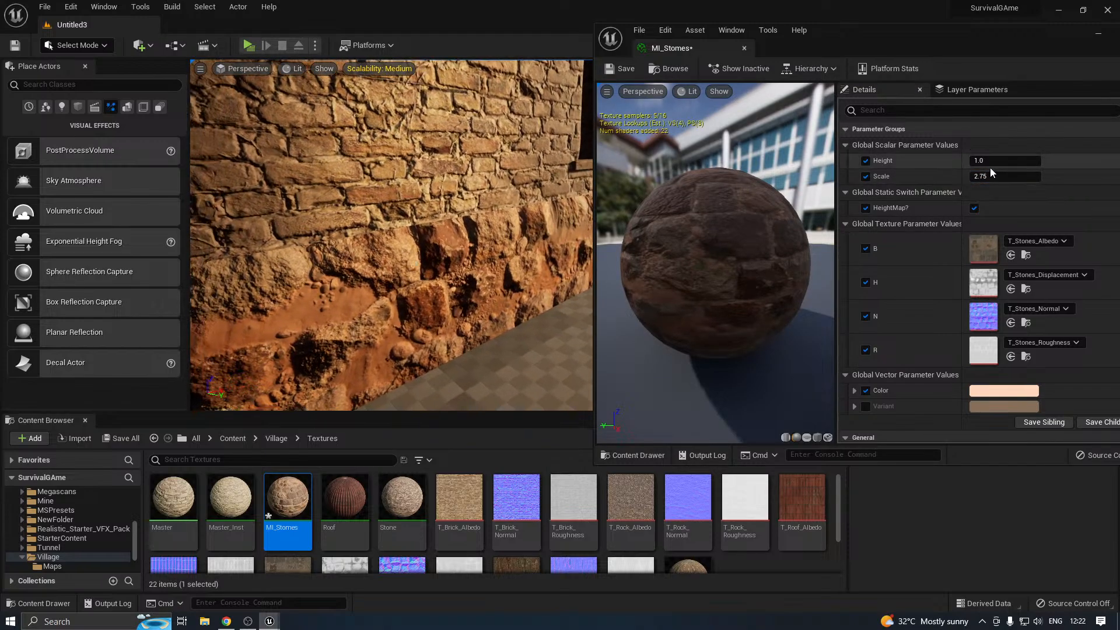
# Try the MI_Stomes Scale at 2.8 and 2.85, and inspect where the stones meet the bricks
pyautogui.click(983, 175)
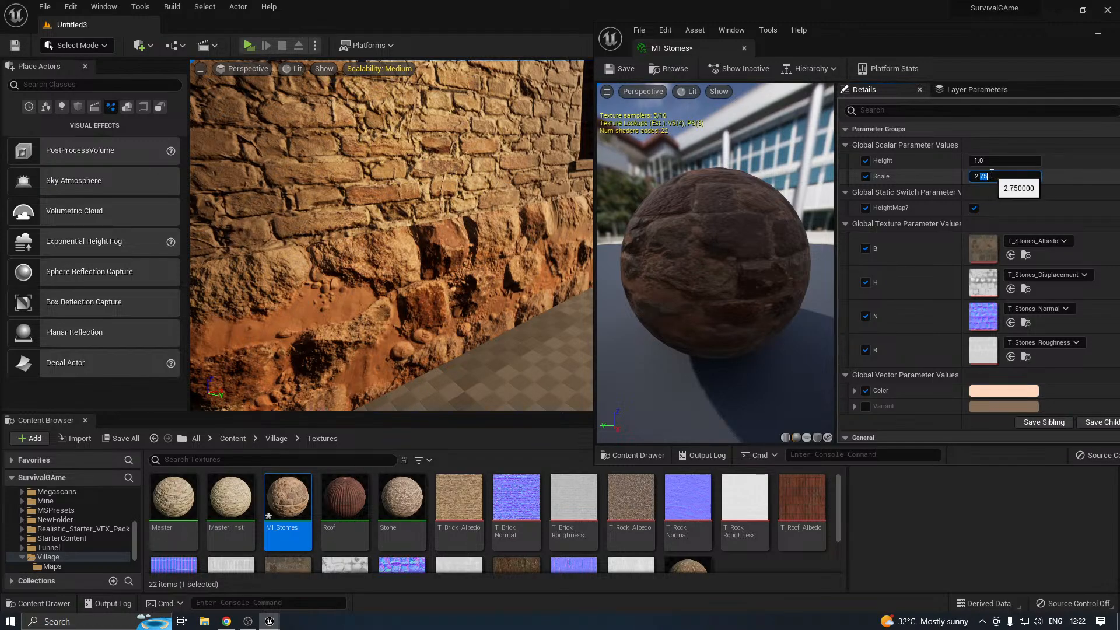
pyautogui.write('2.8')
pyautogui.press('Return')
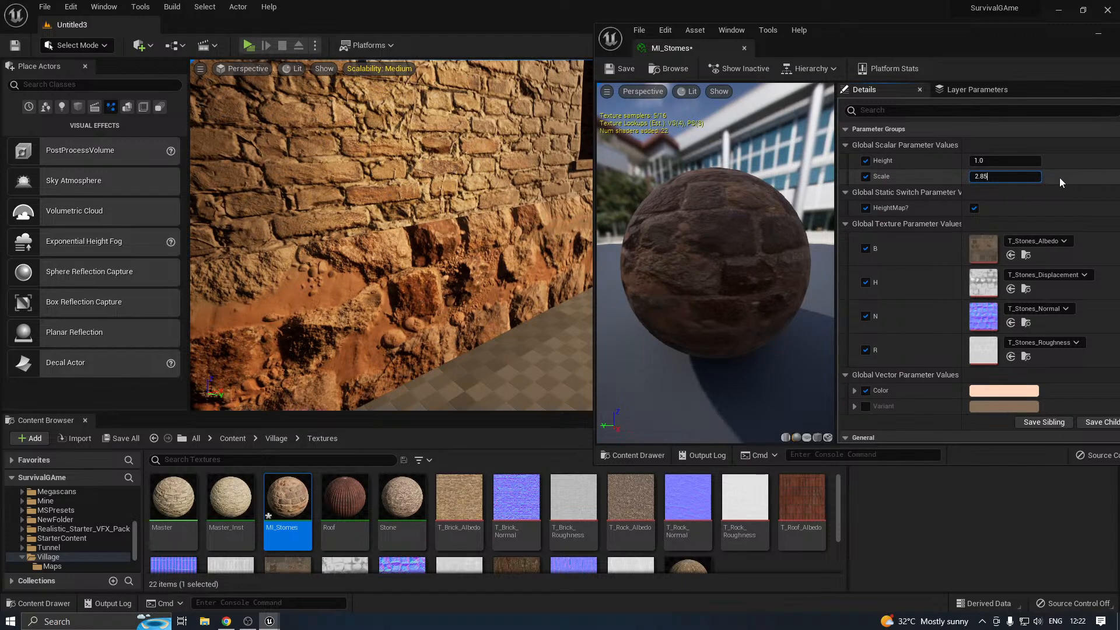
pyautogui.press('Return')
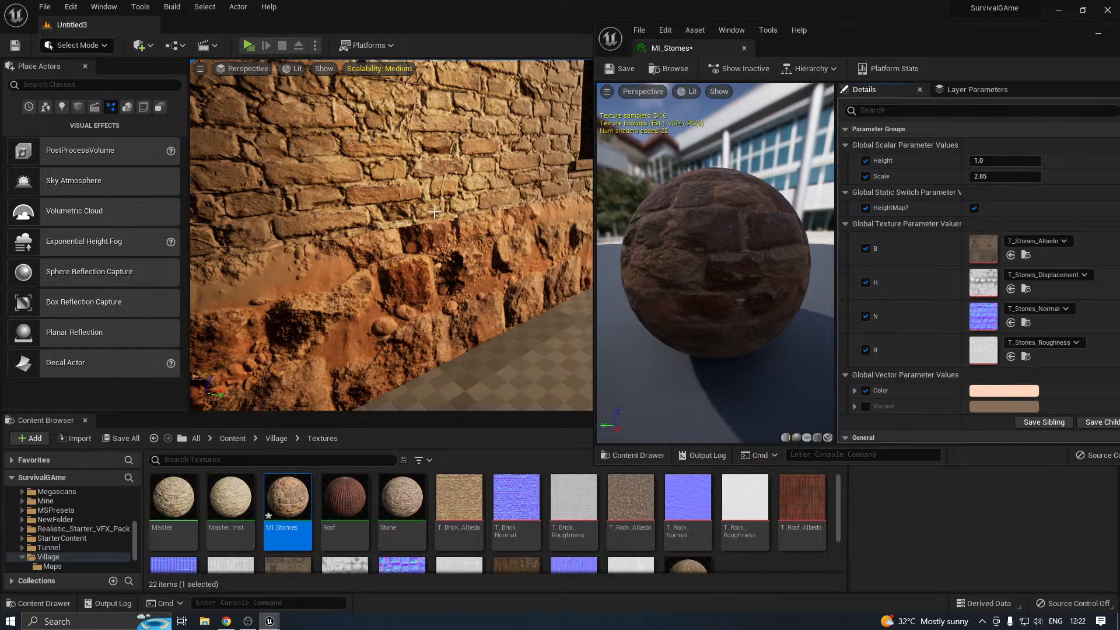
pyautogui.press('s')
pyautogui.moveTo(409, 212); pyautogui.dragTo(409, 212, button='right')
pyautogui.moveTo(386, 260); pyautogui.dragTo(386, 260, button='right')
pyautogui.moveTo(325, 283); pyautogui.dragTo(325, 274, button='right')
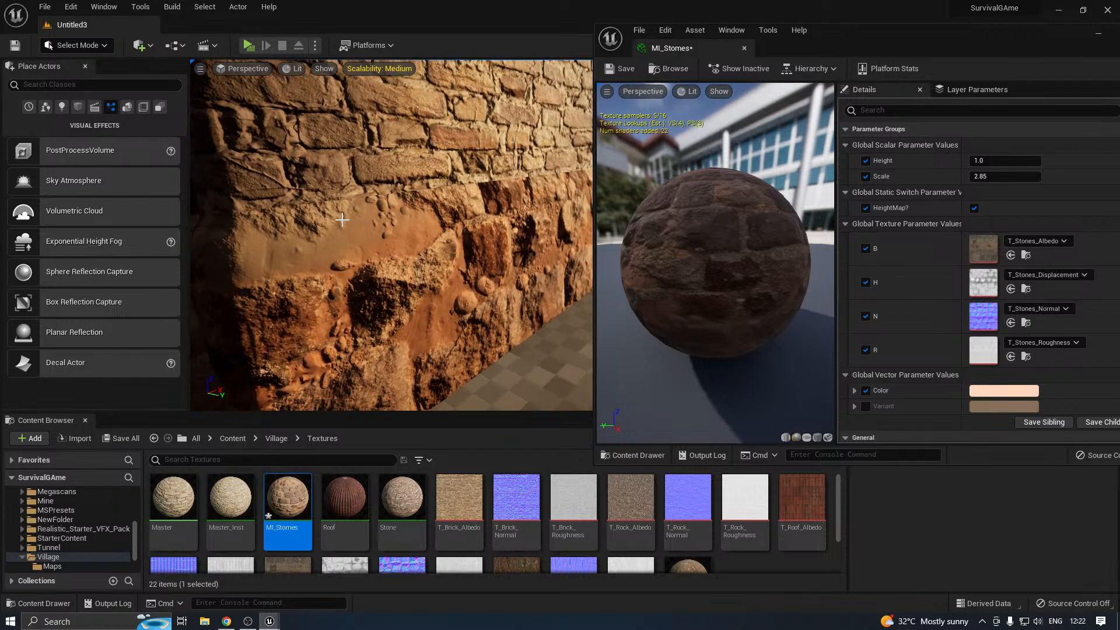
# Test MI_Stomes Scale values of 2.855, 2.9 and 2.94 on the stone base
pyautogui.click(997, 176)
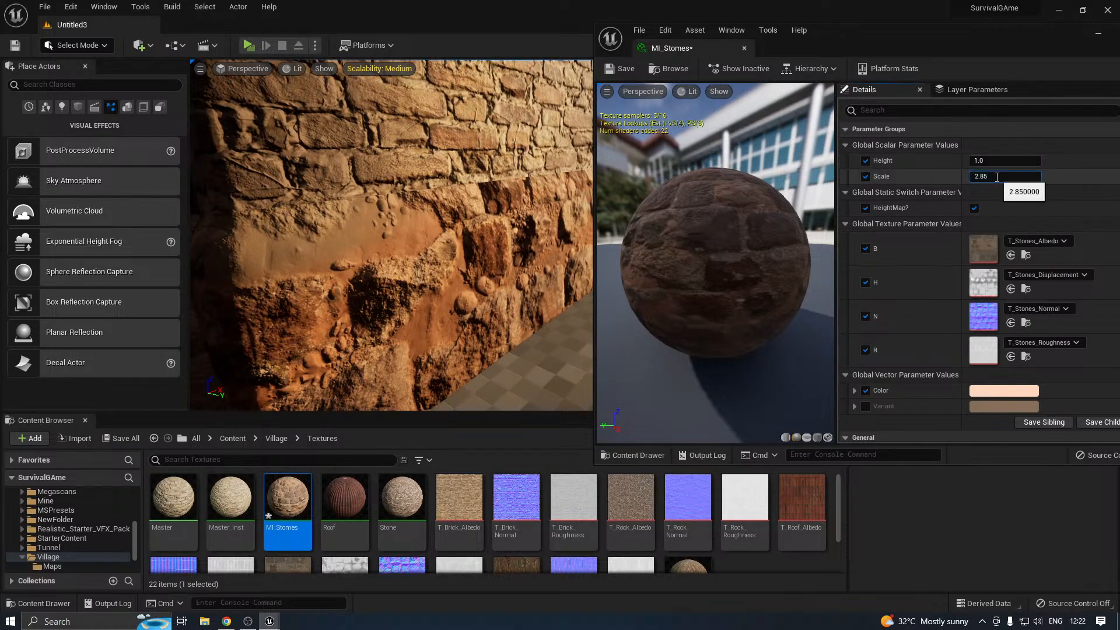
pyautogui.write('5')
pyautogui.press('Return')
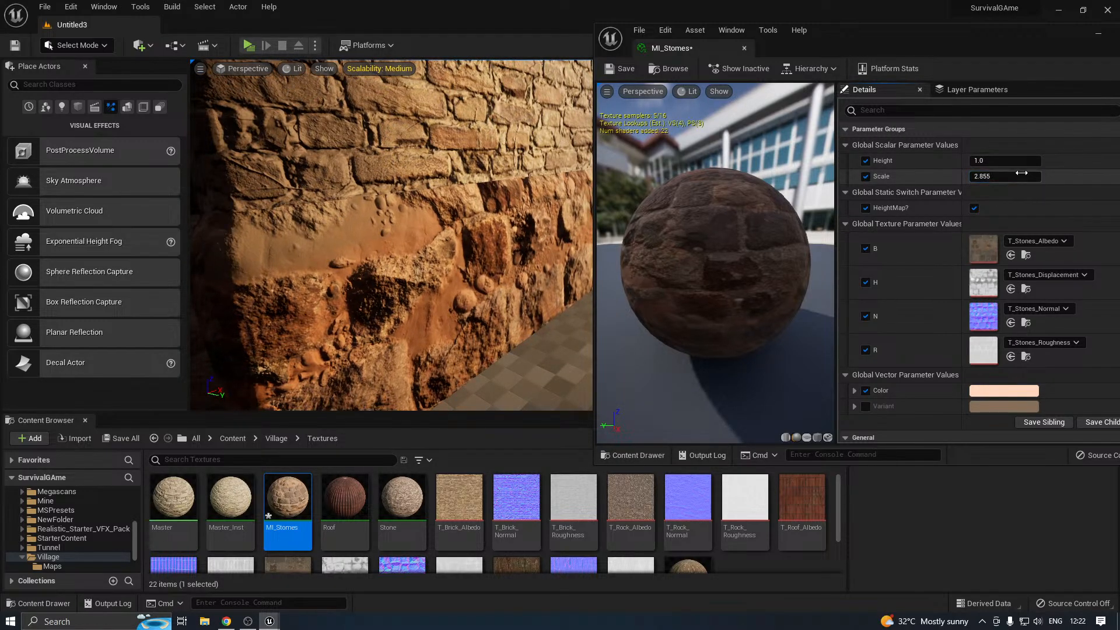
pyautogui.click(984, 176)
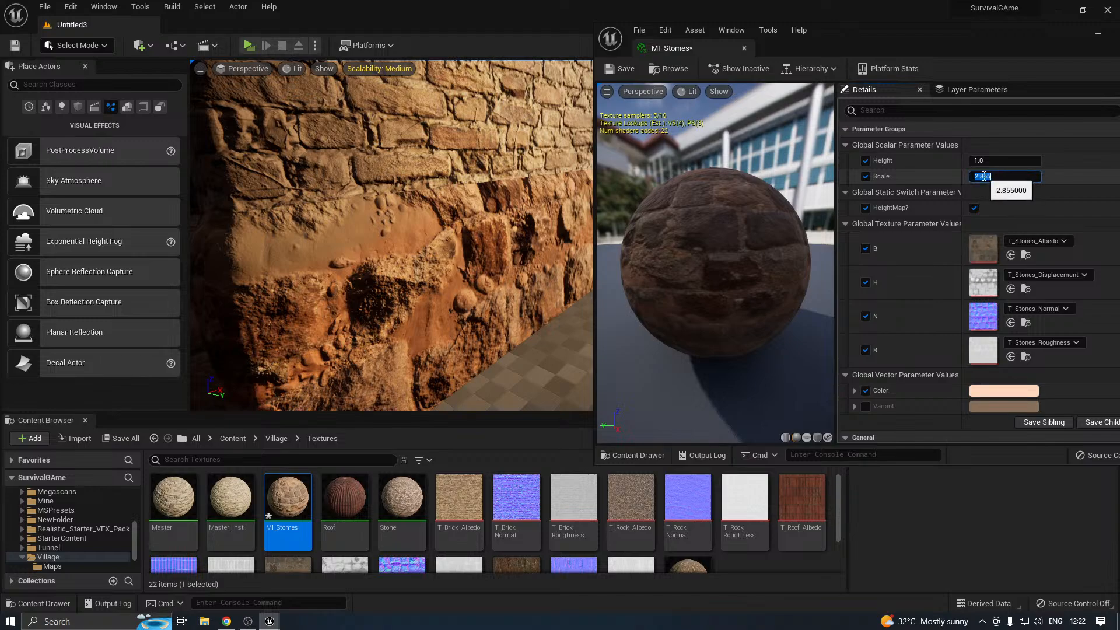
pyautogui.moveTo(982, 175); pyautogui.dragTo(1014, 173)
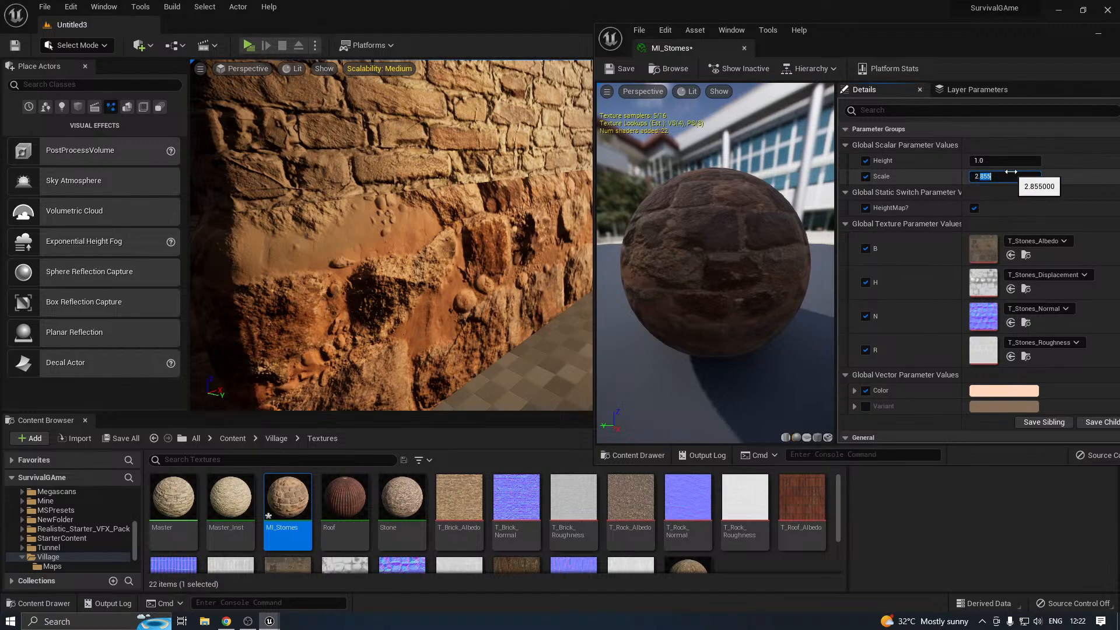
pyautogui.press('Return')
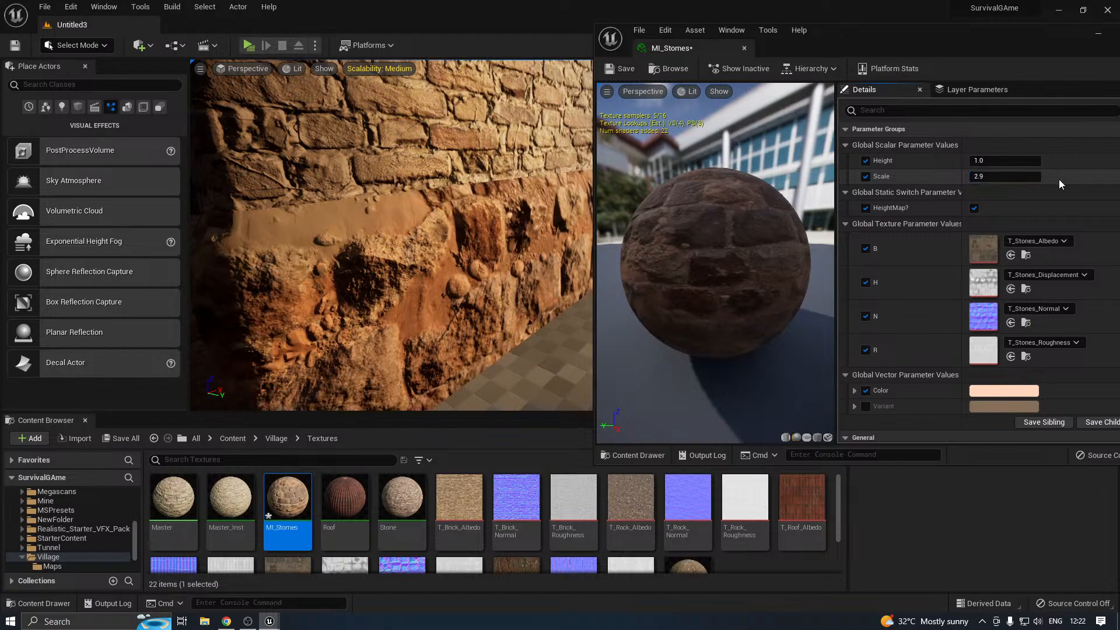
pyautogui.click(1016, 177)
pyautogui.press('Return')
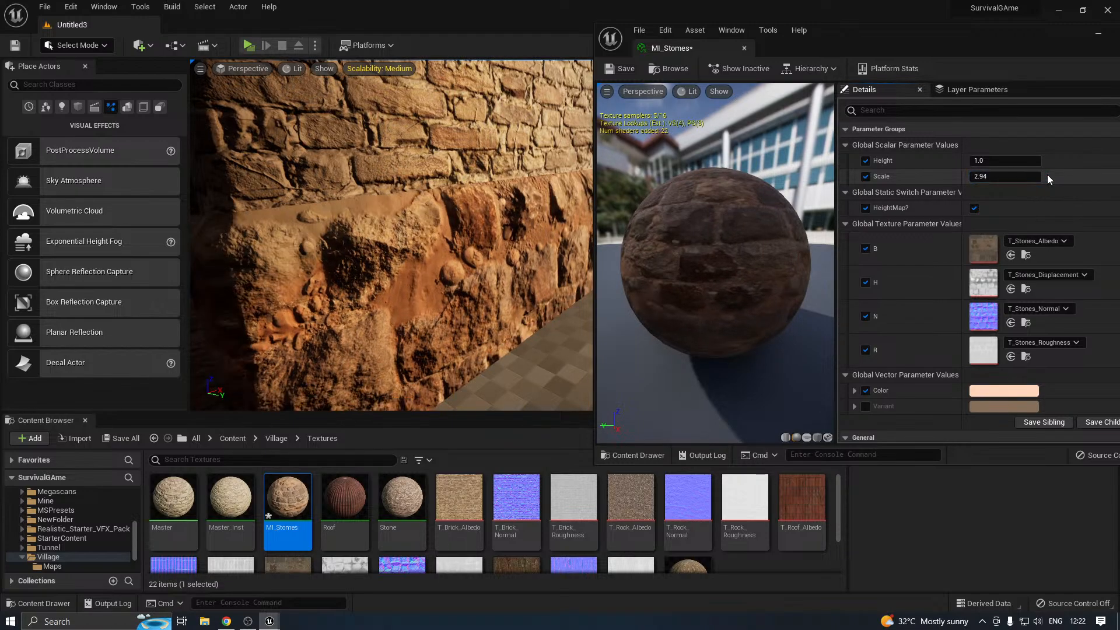
# Try an MI_Stomes Scale of 2.87 and inspect the stone base from the wall close-up to the doorway
pyautogui.click(982, 177)
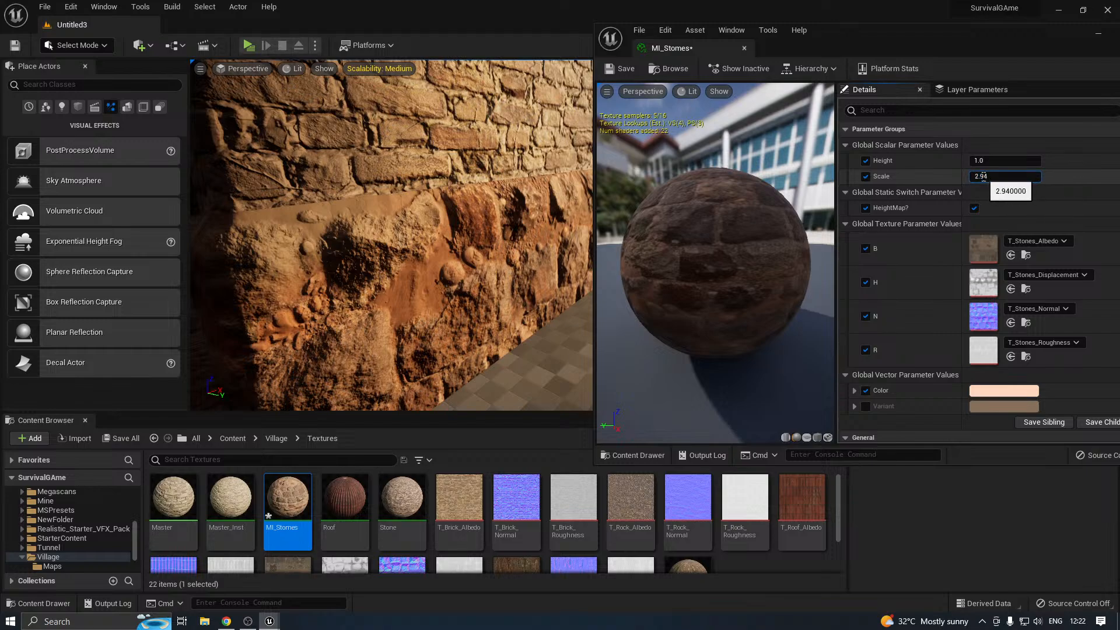
pyautogui.moveTo(981, 175); pyautogui.dragTo(997, 175)
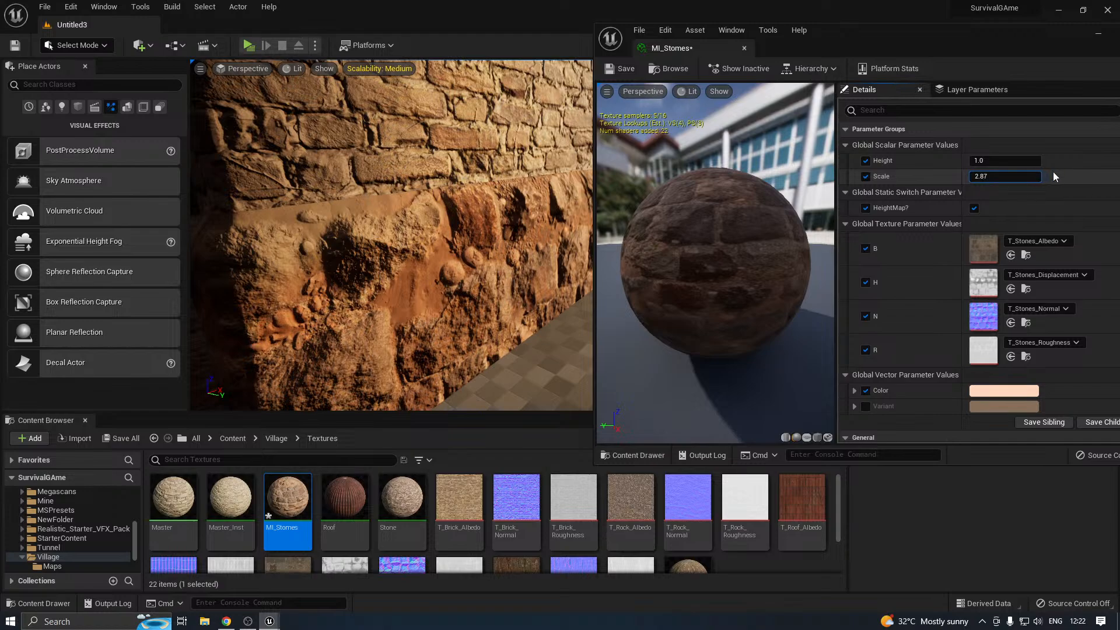
pyautogui.press('Return')
pyautogui.moveTo(471, 209); pyautogui.dragTo(507, 238, button='right')
pyautogui.scroll(-4, 432, 226)
pyautogui.press('a')
pyautogui.moveTo(431, 241); pyautogui.dragTo(502, 207, button='right')
pyautogui.press('s')
pyautogui.press('w')
pyautogui.press('d')
pyautogui.press('d')
pyautogui.press('w')
pyautogui.press('a')
pyautogui.press('w')
pyautogui.press('s')
pyautogui.moveTo(391, 235); pyautogui.dragTo(445, 231, button='right')
pyautogui.press('a')
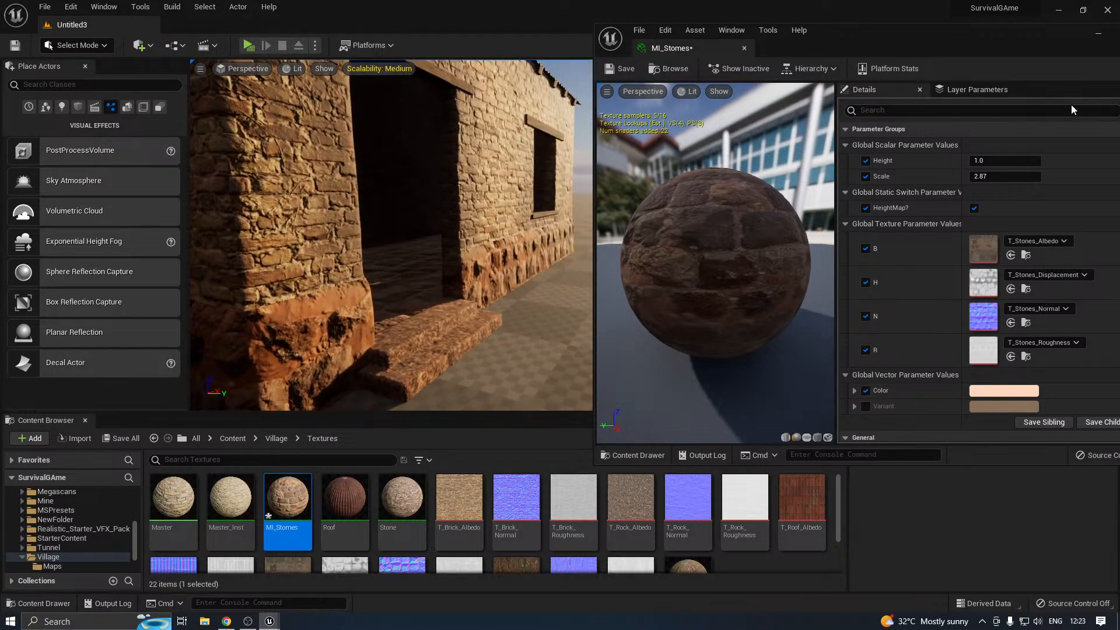
# Test MI_Stomes Scale values of 3, 2 and 2.567 on the stone base beside the entrance
pyautogui.click(982, 174)
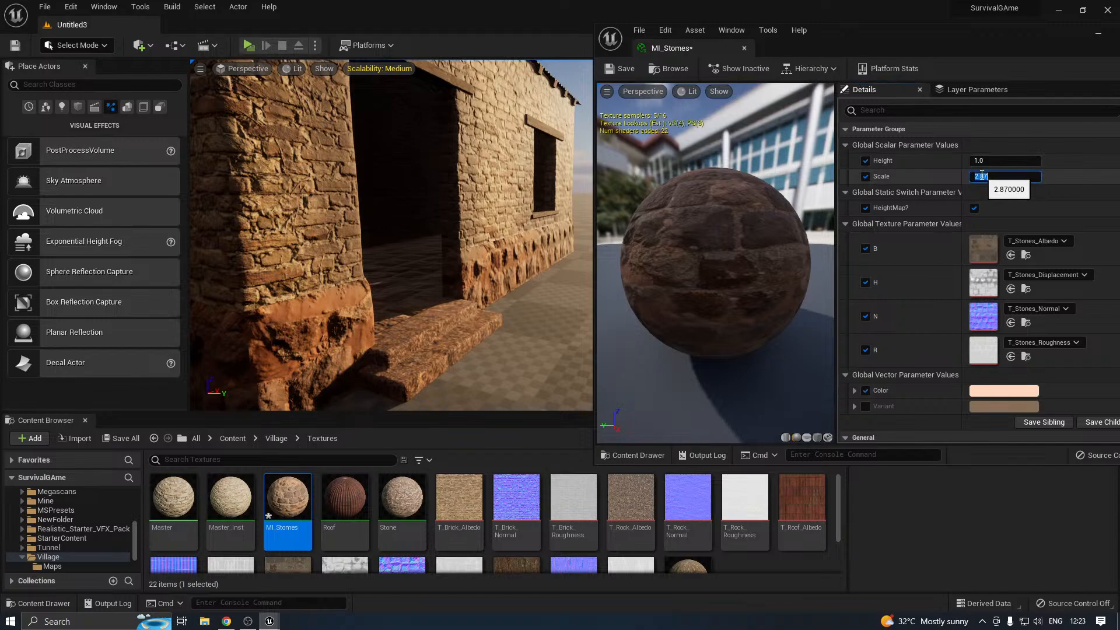
pyautogui.press('Return')
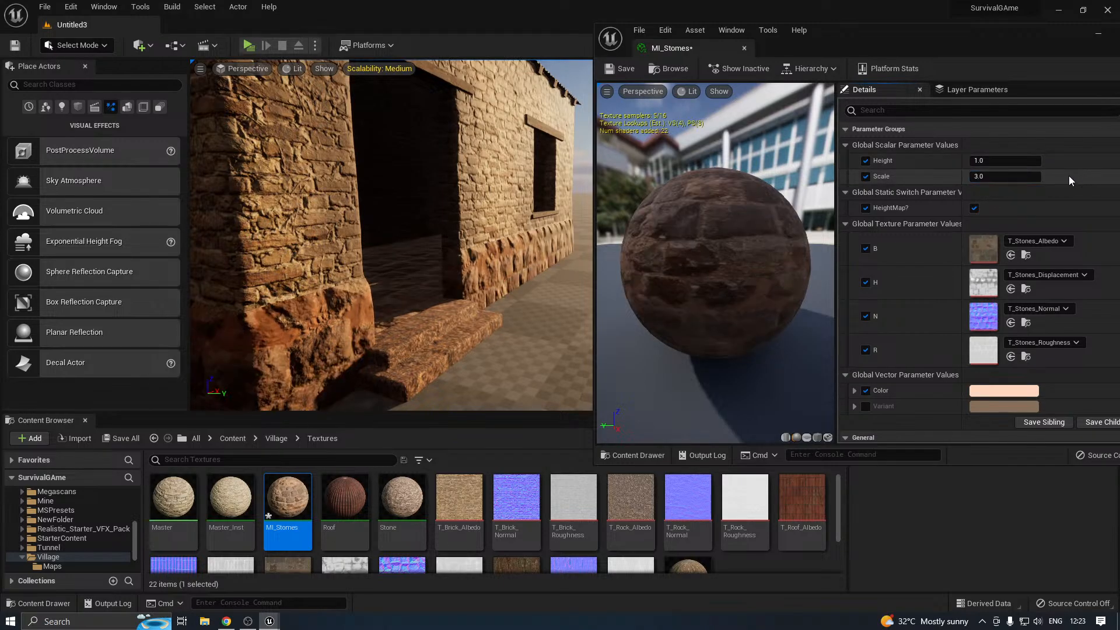
pyautogui.click(1027, 175)
pyautogui.write('2')
pyautogui.press('Return')
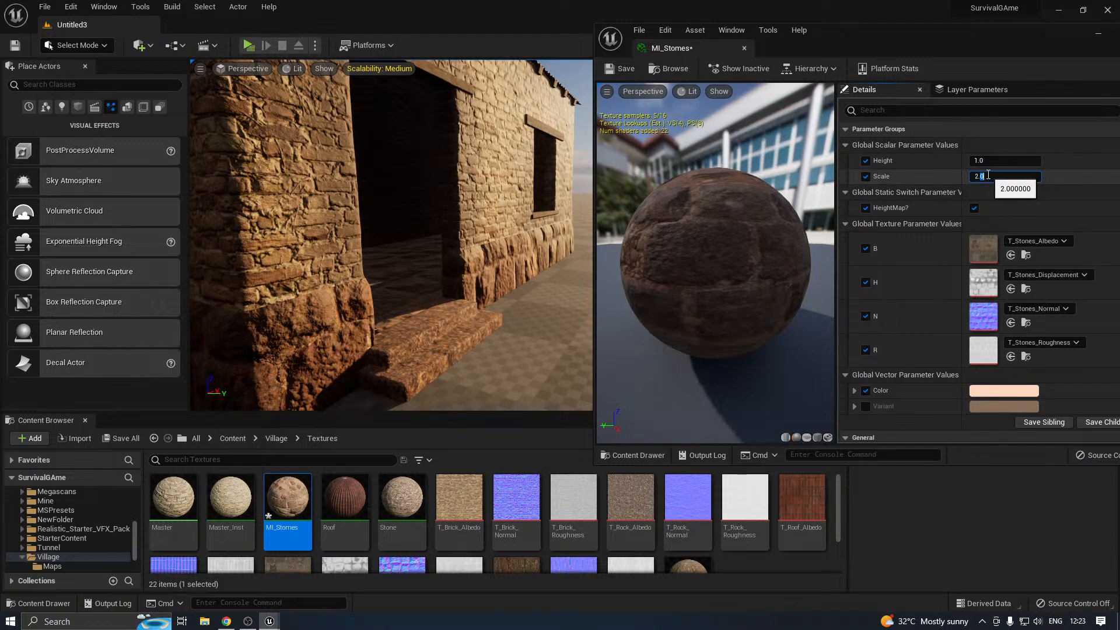
pyautogui.write('567')
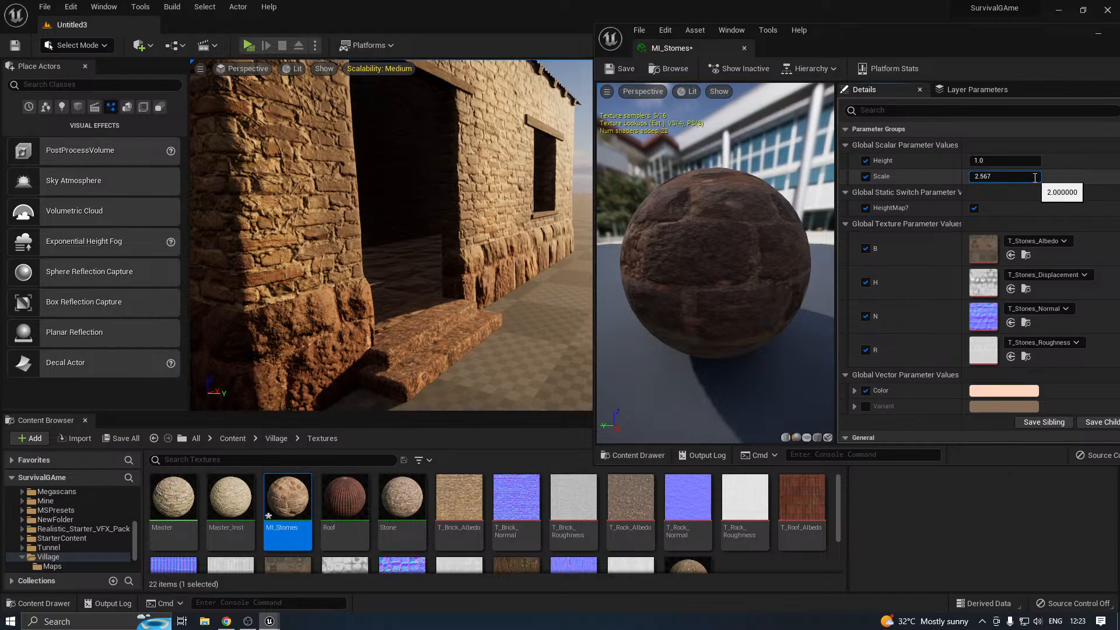
pyautogui.press('Return')
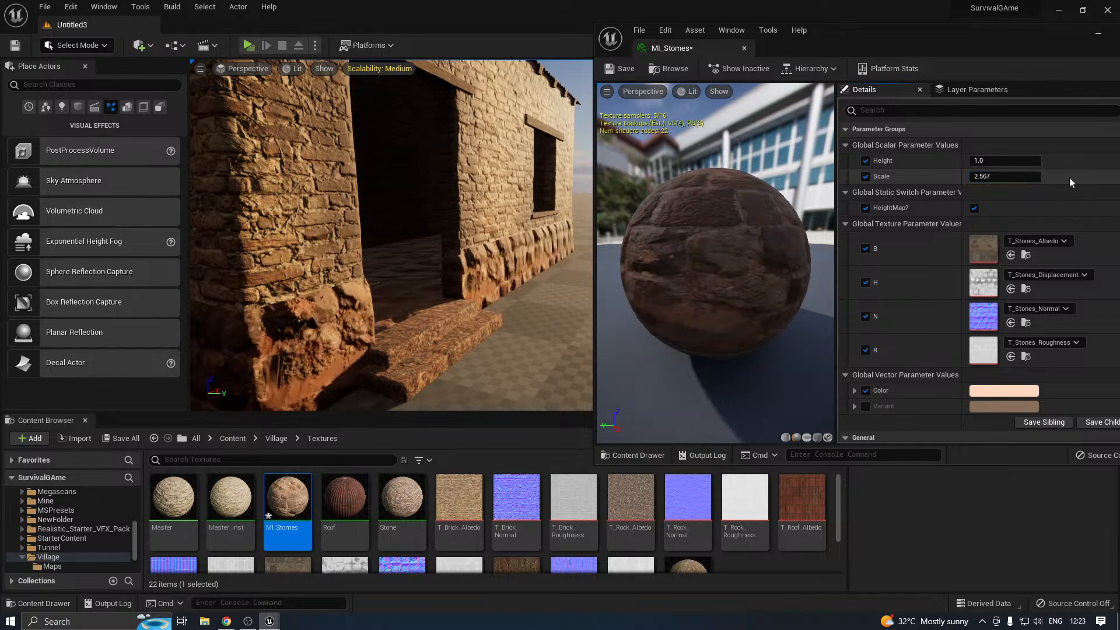
# Set the MI_Stomes Scale to 2.3 and check the stone base beside the doorway and below the window
pyautogui.click(986, 176)
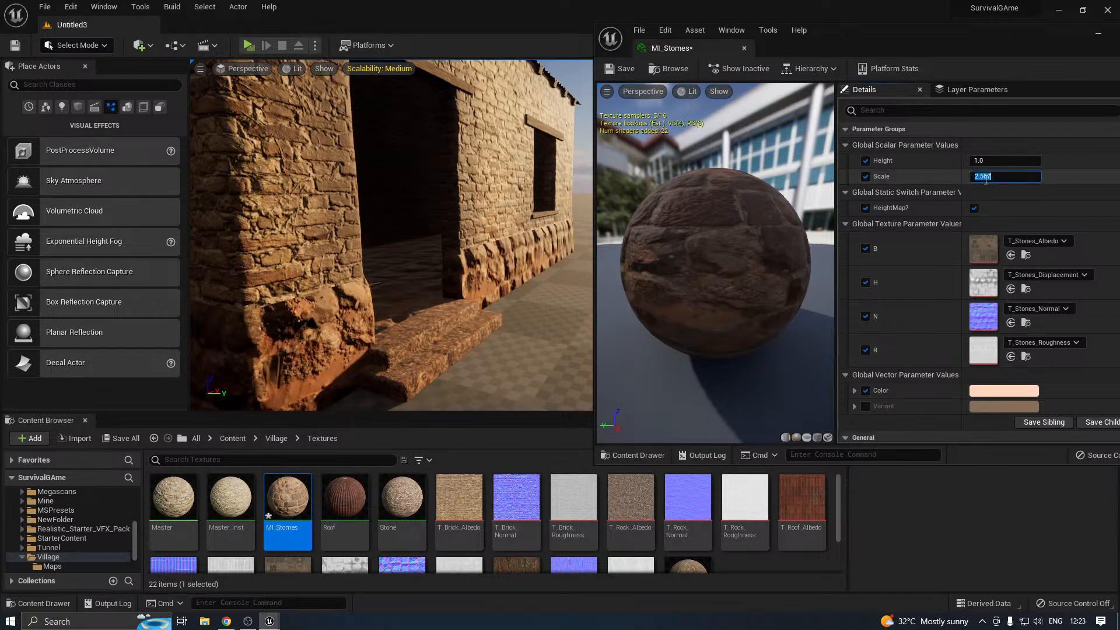
pyautogui.moveTo(981, 173); pyautogui.dragTo(1001, 173)
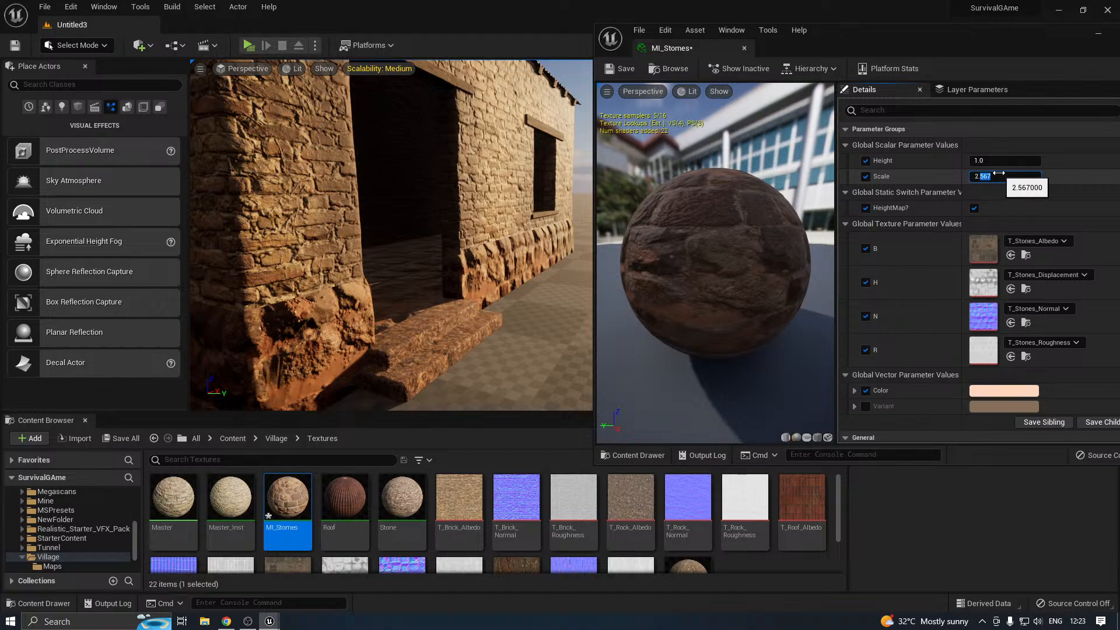
pyautogui.write('3')
pyautogui.click(1076, 180)
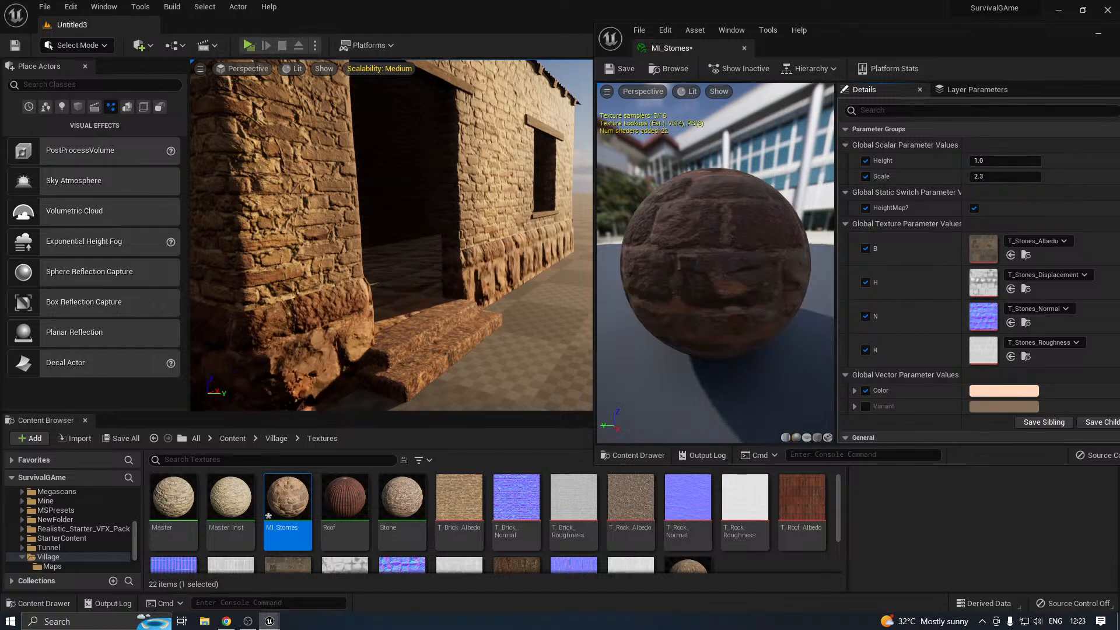
pyautogui.press('d')
pyautogui.moveTo(415, 213); pyautogui.dragTo(370, 214, button='right')
pyautogui.press('w')
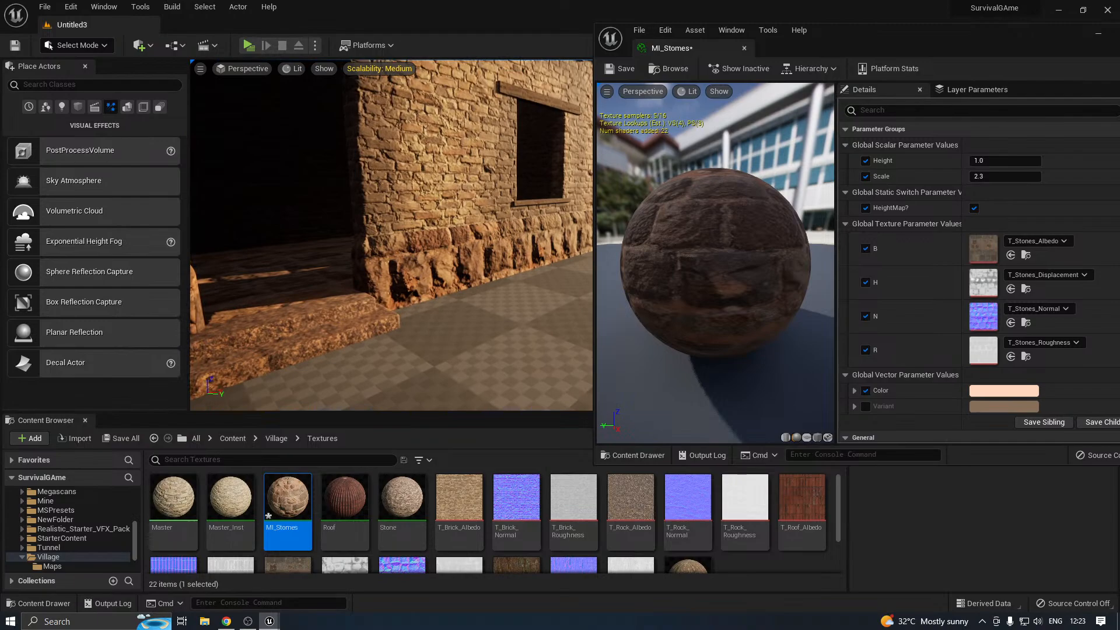
# Close the MI_Stomes editor and save the modified material instance
pyautogui.click(742, 49)
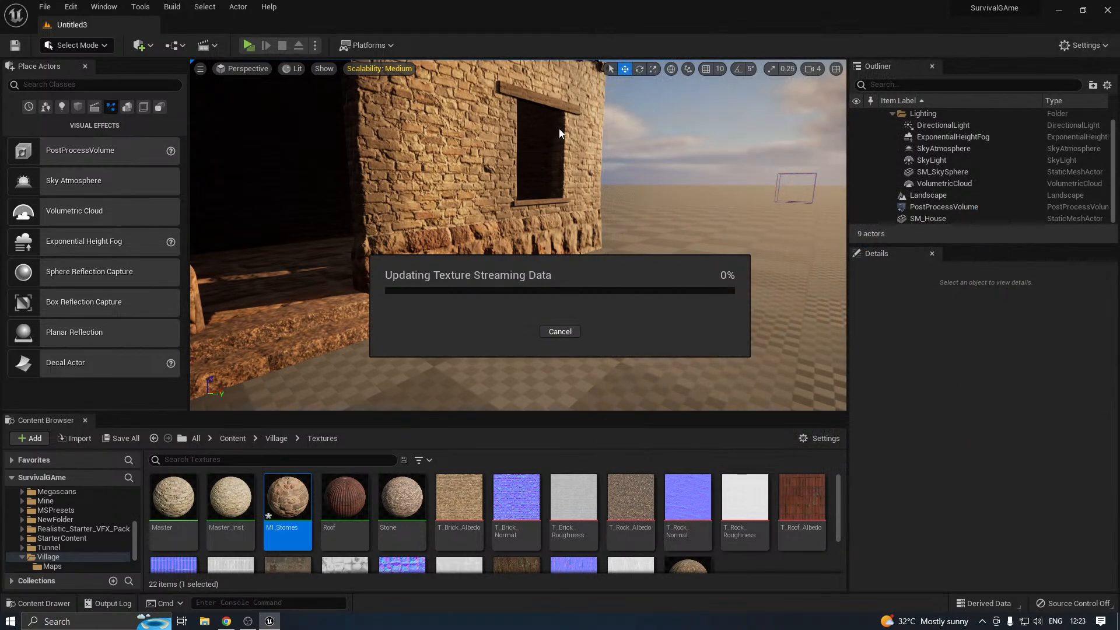
pyautogui.press('d')
pyautogui.moveTo(559, 128); pyautogui.dragTo(339, 131, button='right')
pyautogui.press('d')
pyautogui.click(129, 444)
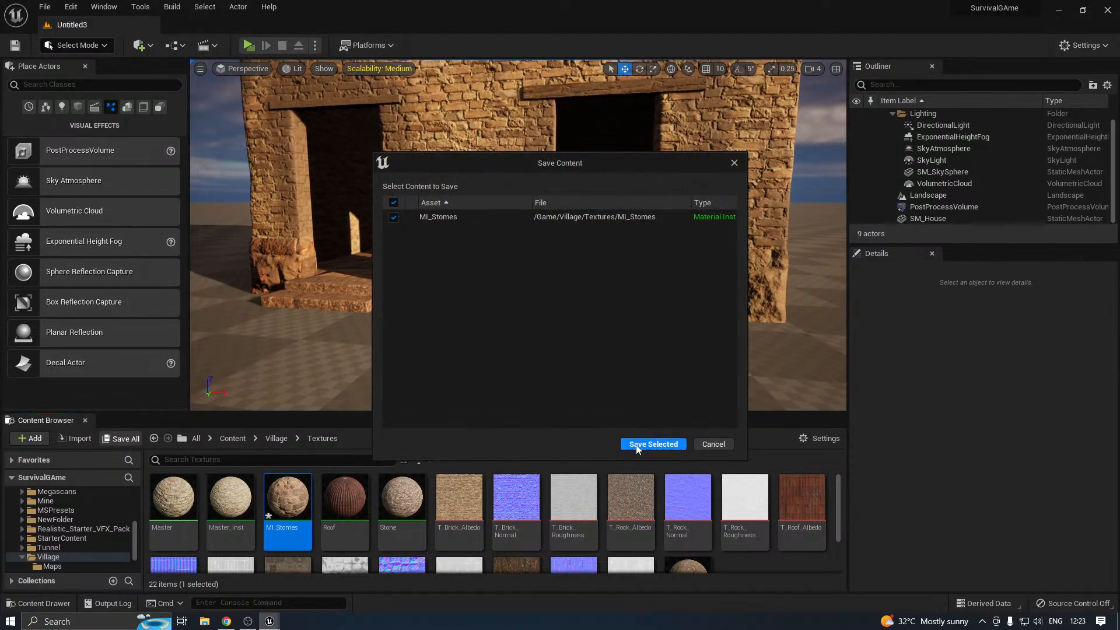
pyautogui.click(635, 443)
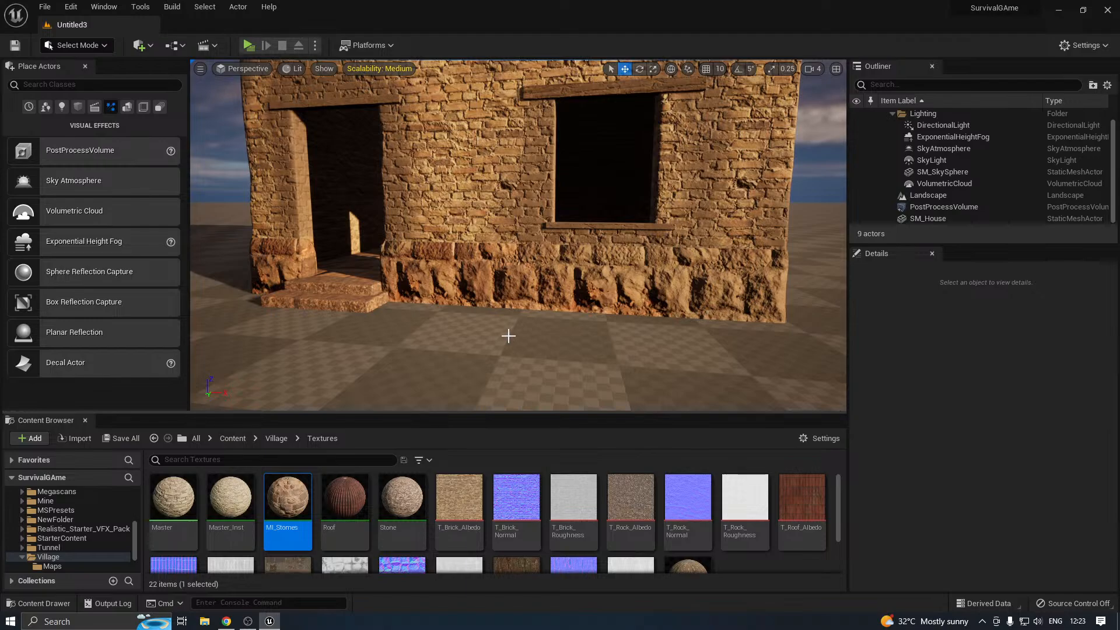
# Examine the front wall up close, focusing on where the stone base meets the bricks
pyautogui.moveTo(509, 336); pyautogui.dragTo(434, 330, button='right')
pyautogui.press('d')
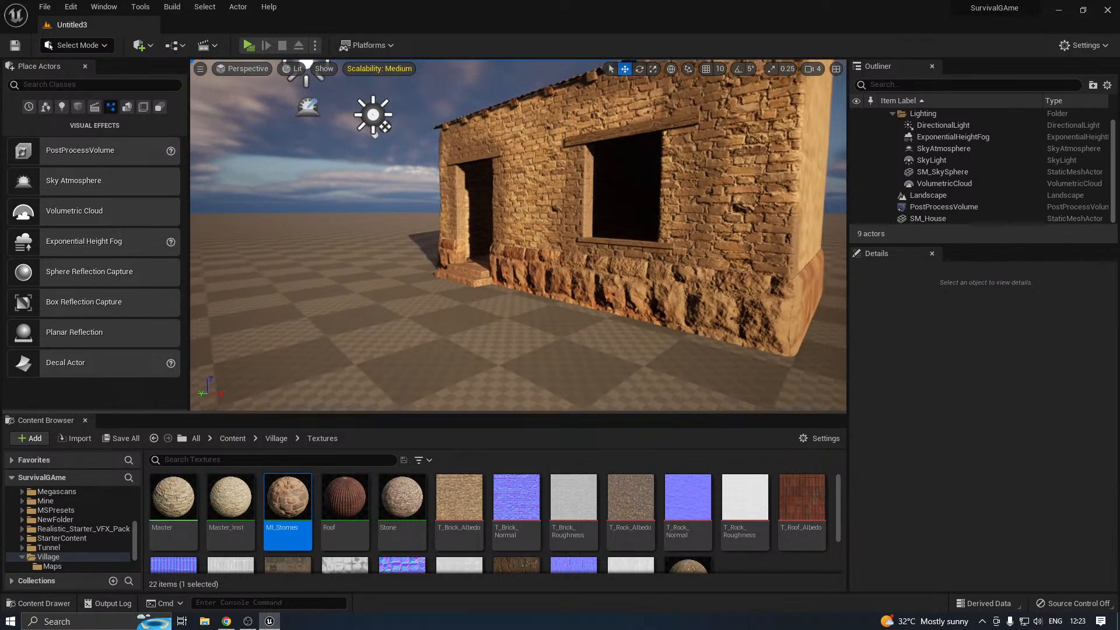
pyautogui.press('s')
pyautogui.moveTo(554, 317); pyautogui.dragTo(665, 313, button='right')
pyautogui.press('d')
pyautogui.press('w')
pyautogui.press('d')
pyautogui.press('a')
pyautogui.press('w')
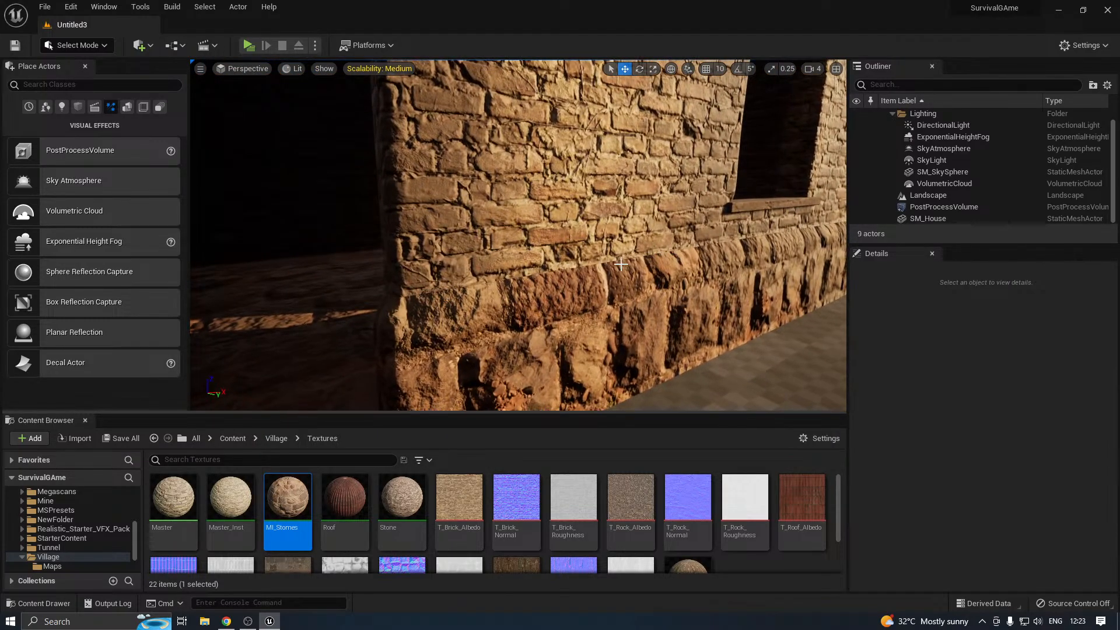
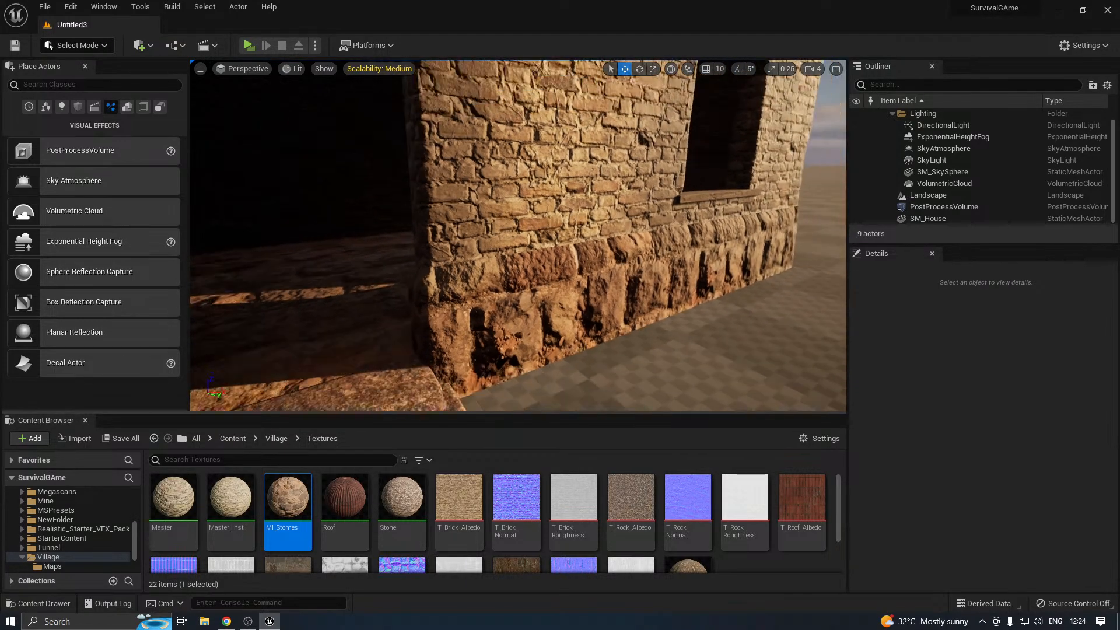
# Examine the whole textured house from outside, including its corner and side wall
pyautogui.press('s')
pyautogui.moveTo(517, 235); pyautogui.dragTo(512, 196, button='right')
pyautogui.press('a')
pyautogui.press('d')
pyautogui.press('d')
pyautogui.press('w')
pyautogui.press('w')
pyautogui.press('s')
pyautogui.press('d')
pyautogui.press('s')
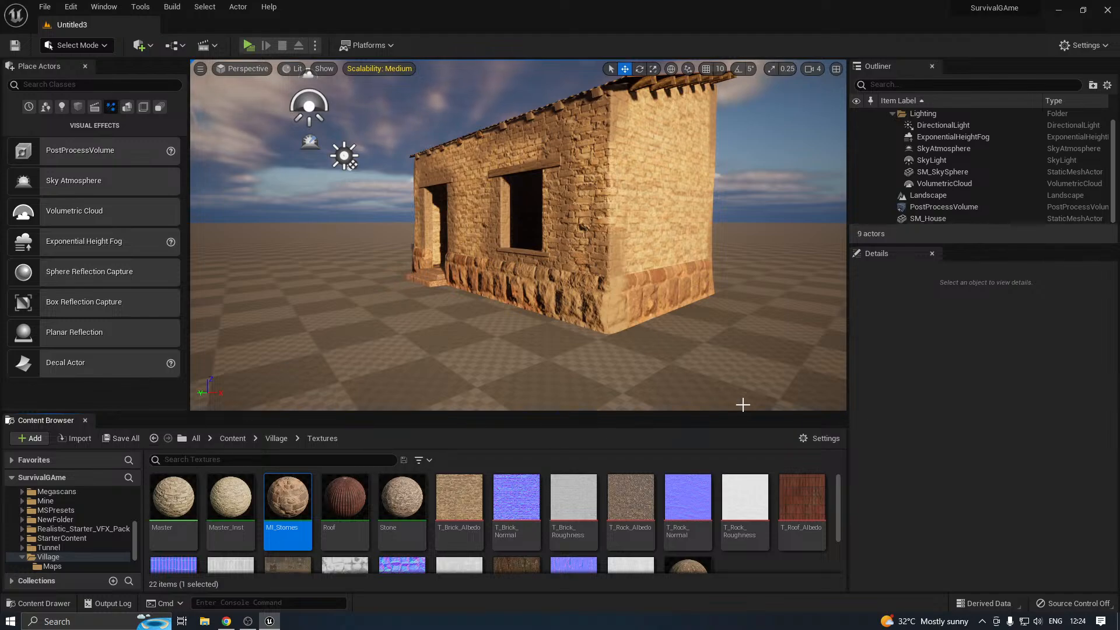
# Set the SM_House mesh's Collision Complexity to Use Complex Collision As Simple, then save it and close its editor
pyautogui.click(660, 283)
pyautogui.doubleClick(971, 467)
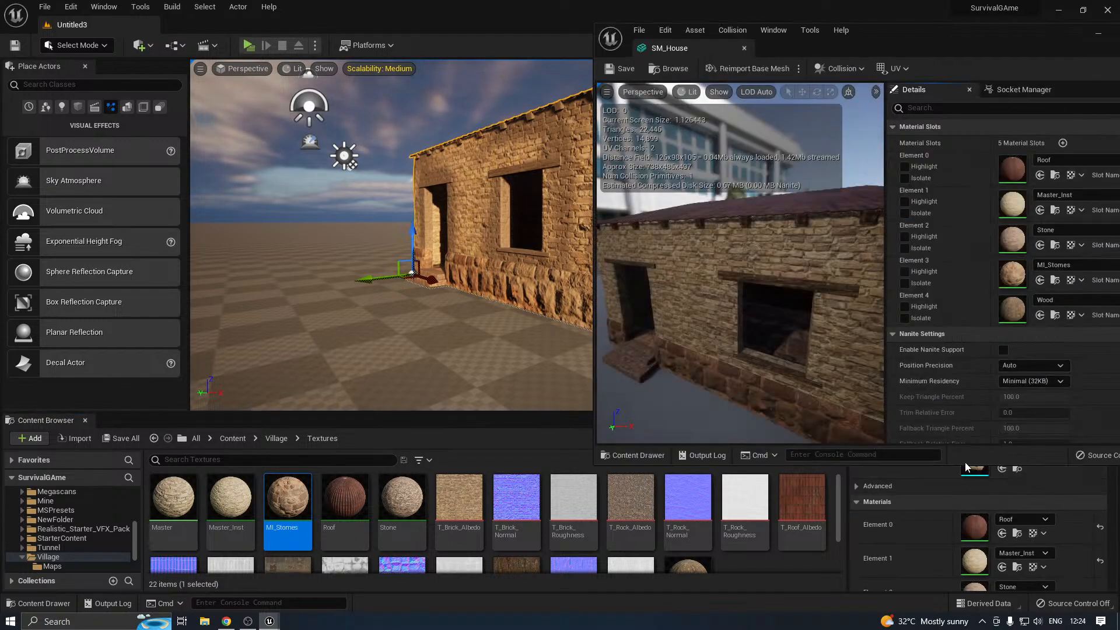
pyautogui.moveTo(928, 44); pyautogui.dragTo(692, 26)
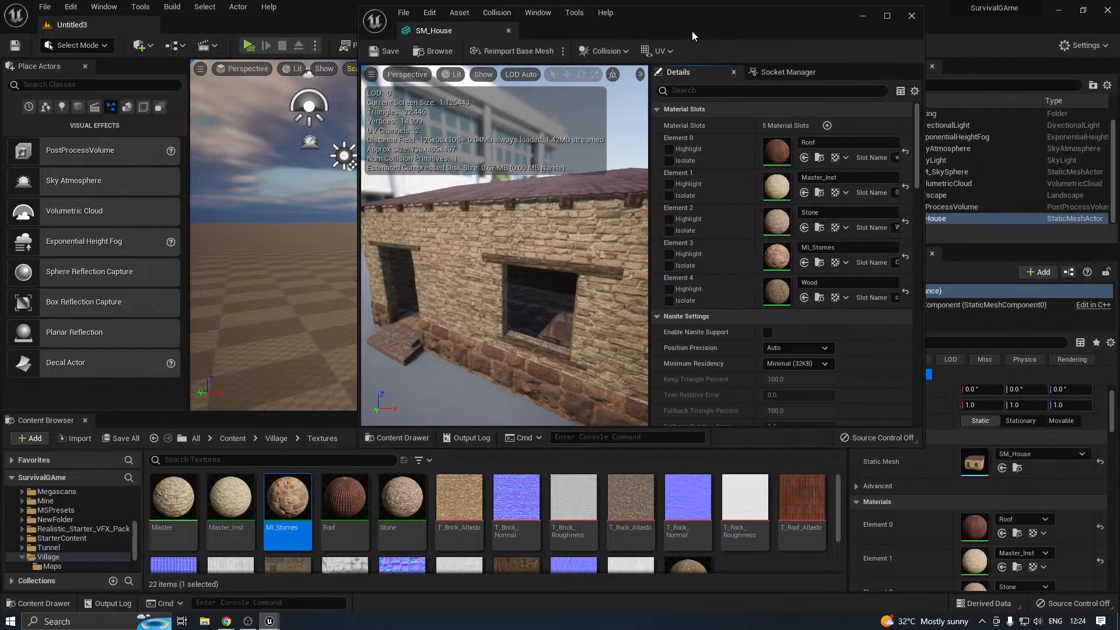
pyautogui.scroll(-5, 729, 227)
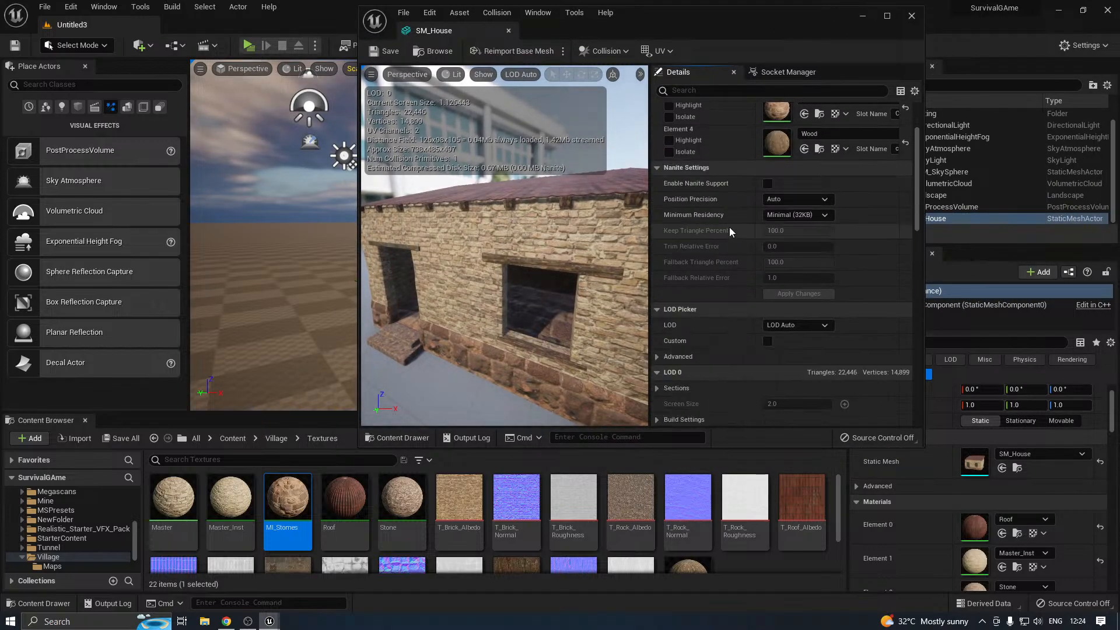
pyautogui.click(675, 169)
pyautogui.click(677, 184)
pyautogui.click(677, 199)
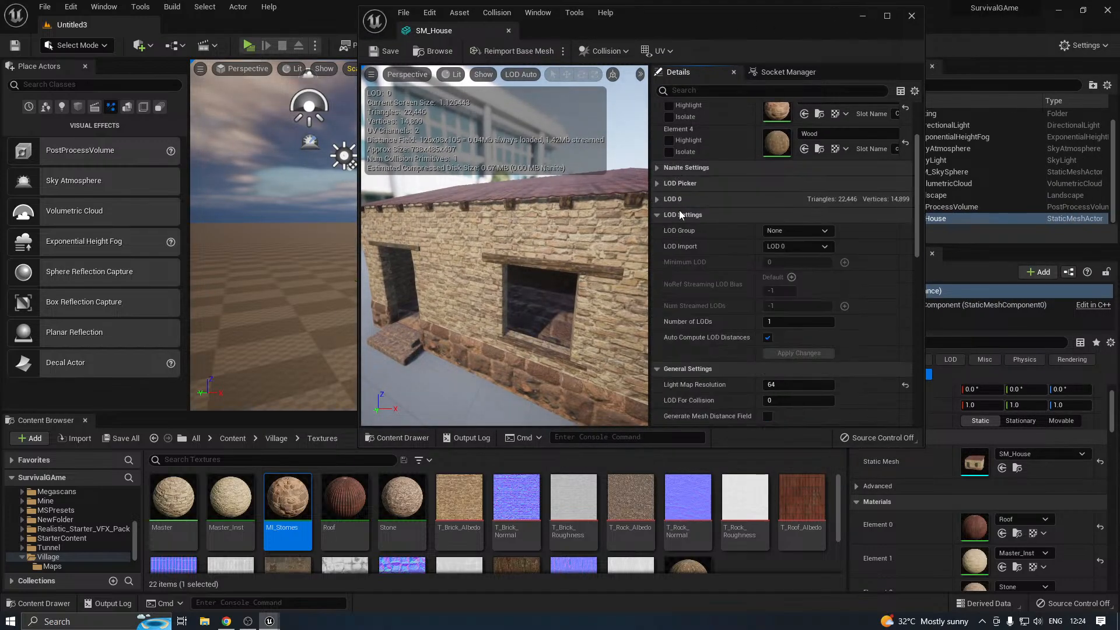
pyautogui.click(679, 214)
pyautogui.click(681, 231)
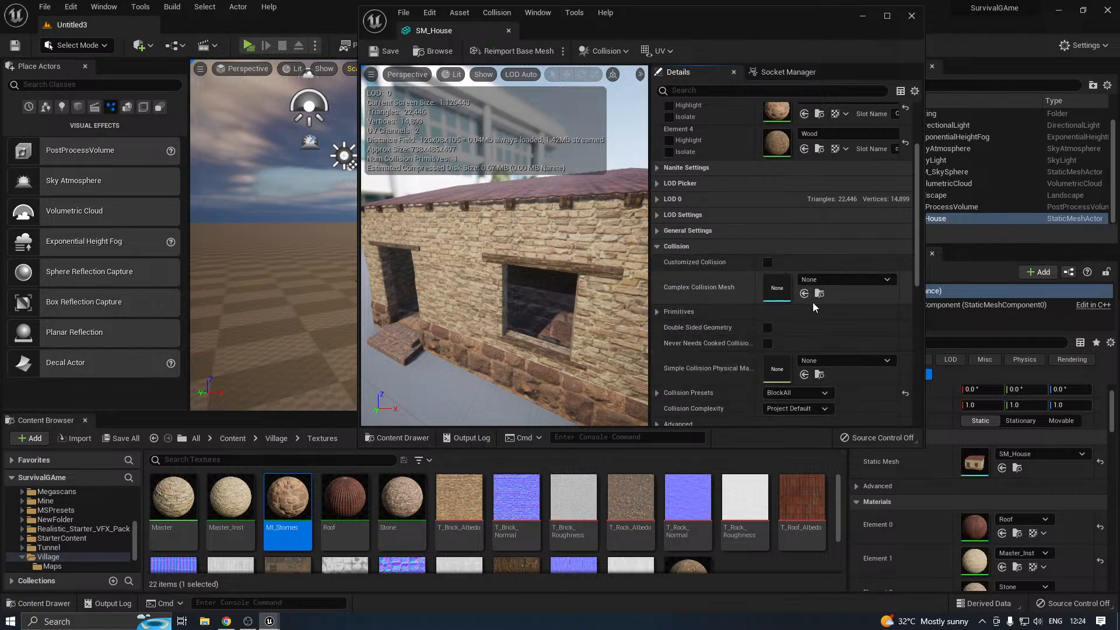
pyautogui.click(802, 408)
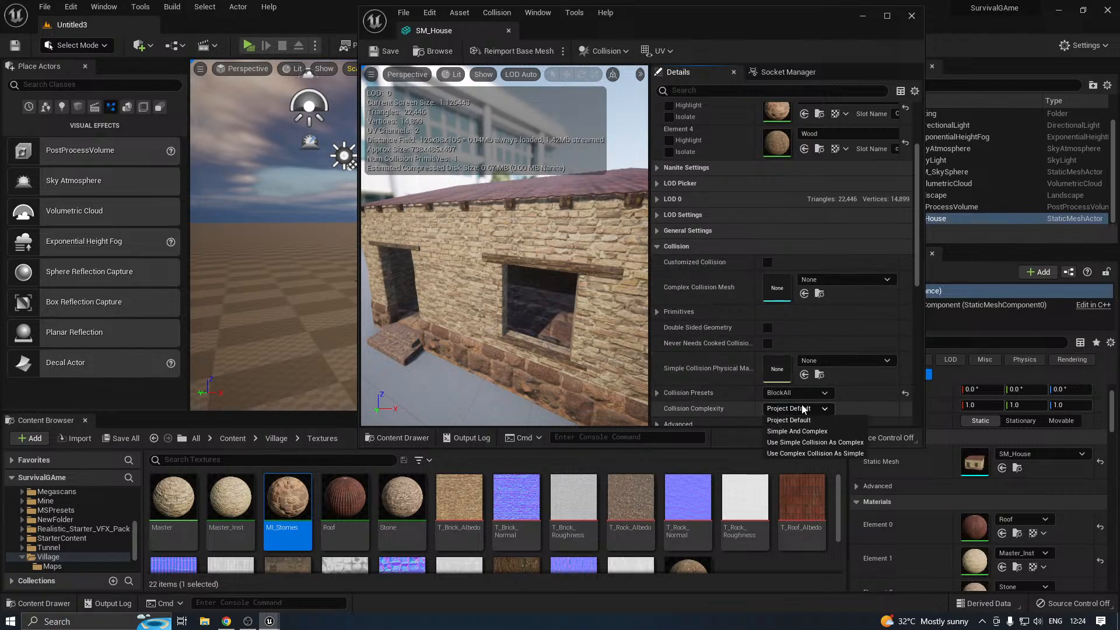
pyautogui.click(780, 454)
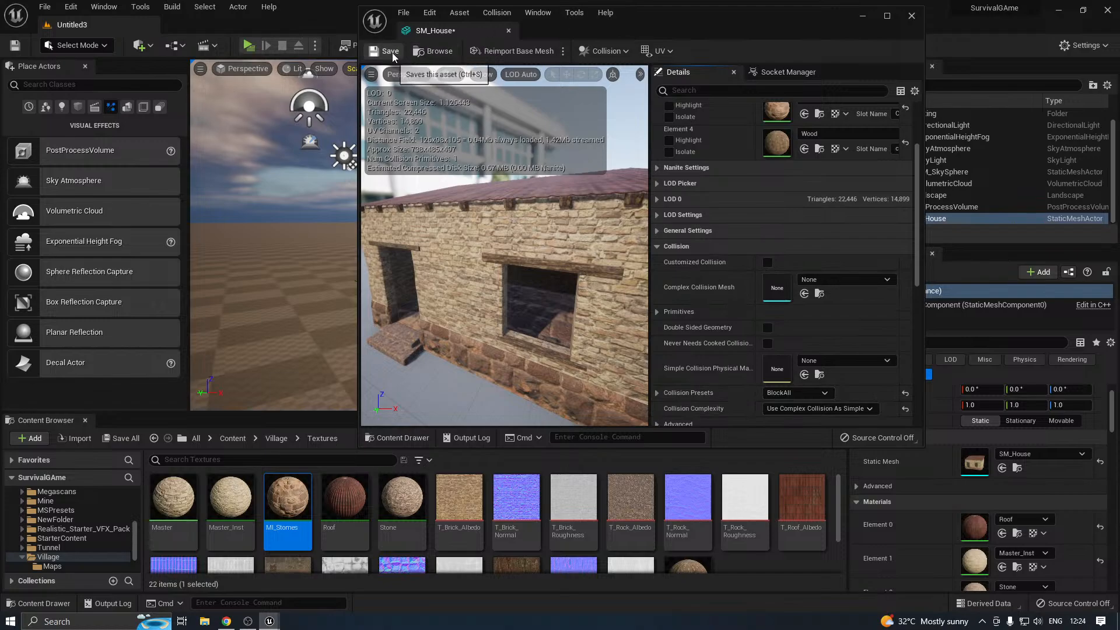
pyautogui.click(509, 31)
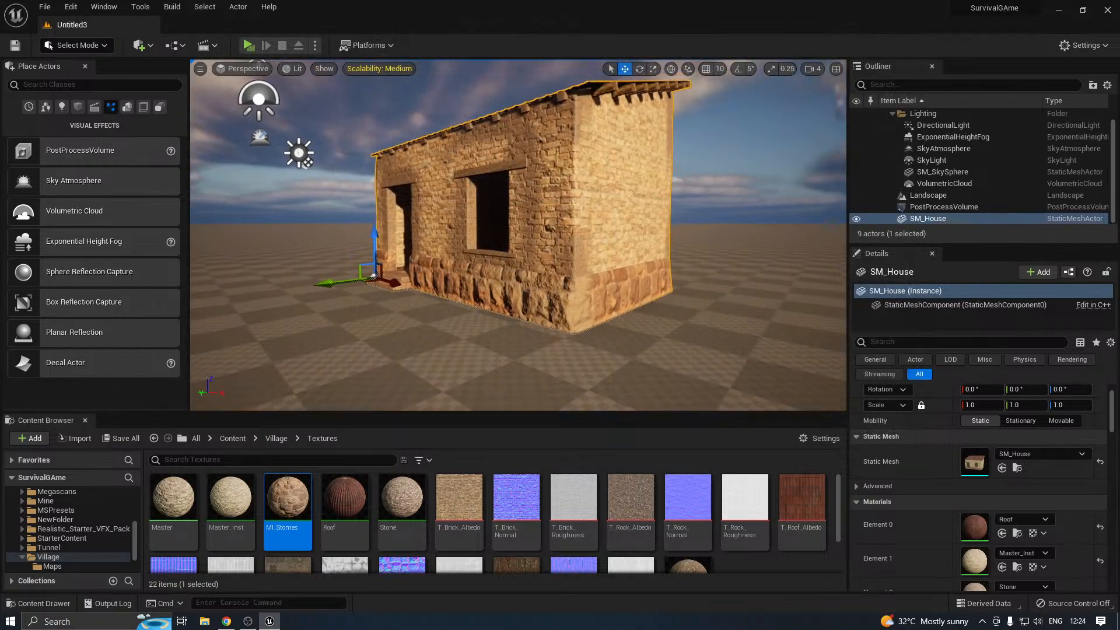
# Inspect the house's front facade, doorway and window from several viewpoints
pyautogui.press('a')
pyautogui.moveTo(497, 148); pyautogui.dragTo(443, 153, button='right')
pyautogui.press('w')
pyautogui.press('s')
pyautogui.press('a')
pyautogui.press('d')
pyautogui.press('w')
pyautogui.press('d')
pyautogui.moveTo(392, 247)
pyautogui.mouseDown(button='right')
pyautogui.moveTo(367, 247)
pyautogui.moveTo(392, 247)
pyautogui.mouseUp(button='right')
pyautogui.press('a')
pyautogui.press('s')
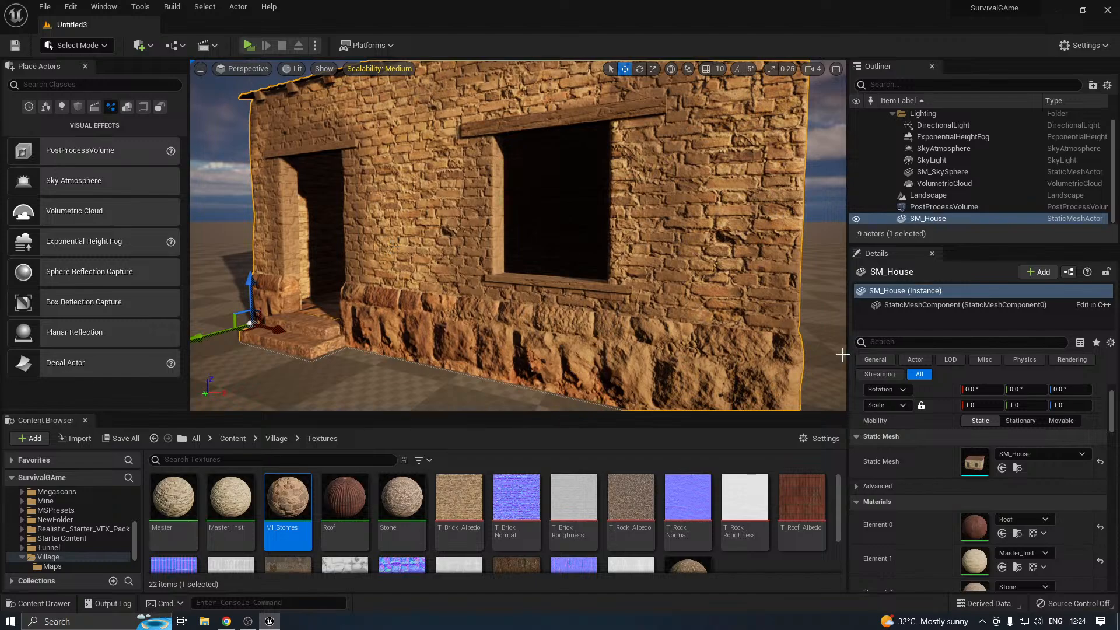
# Enable Nanite support on the SM_House mesh, apply the changes and close its editor
pyautogui.doubleClick(974, 462)
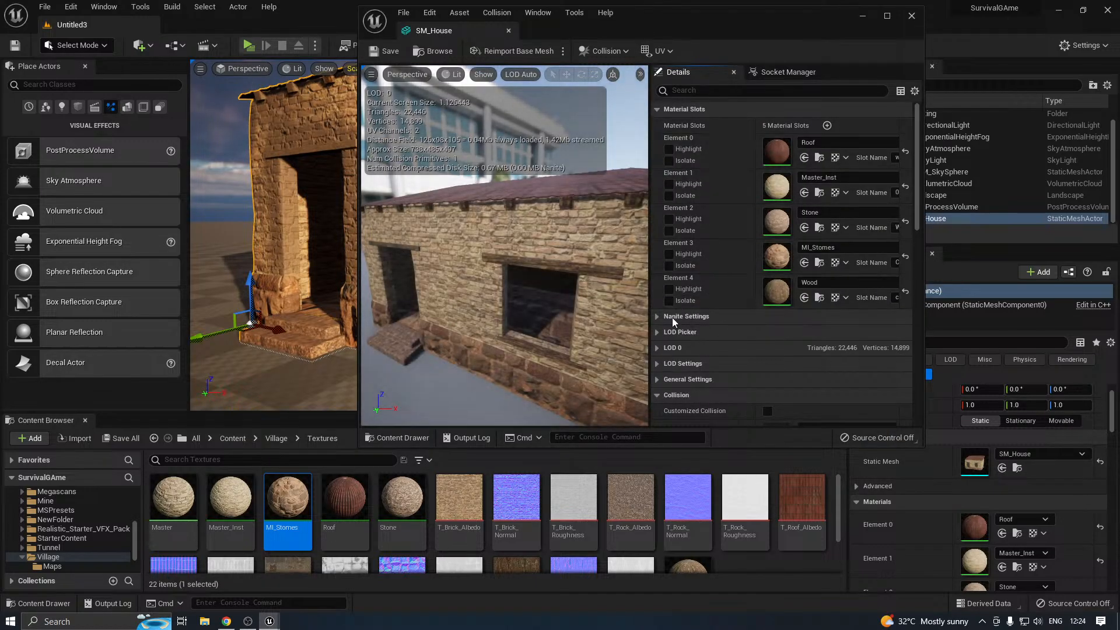
pyautogui.click(692, 315)
pyautogui.scroll(-2, 692, 312)
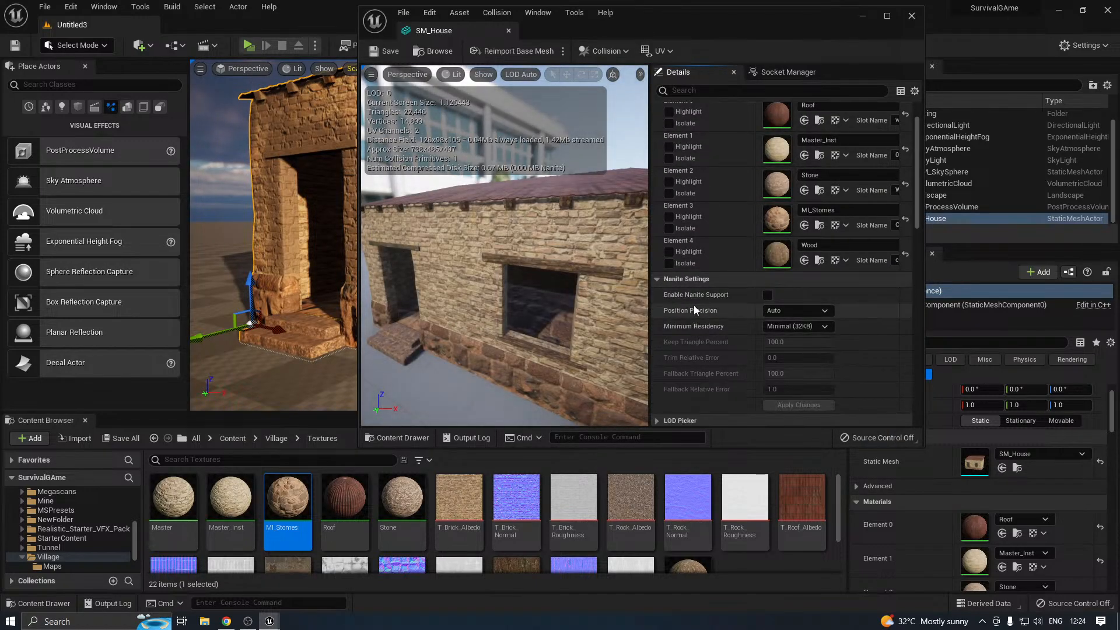
pyautogui.click(768, 295)
pyautogui.scroll(-1, 699, 325)
pyautogui.scroll(-2, 698, 325)
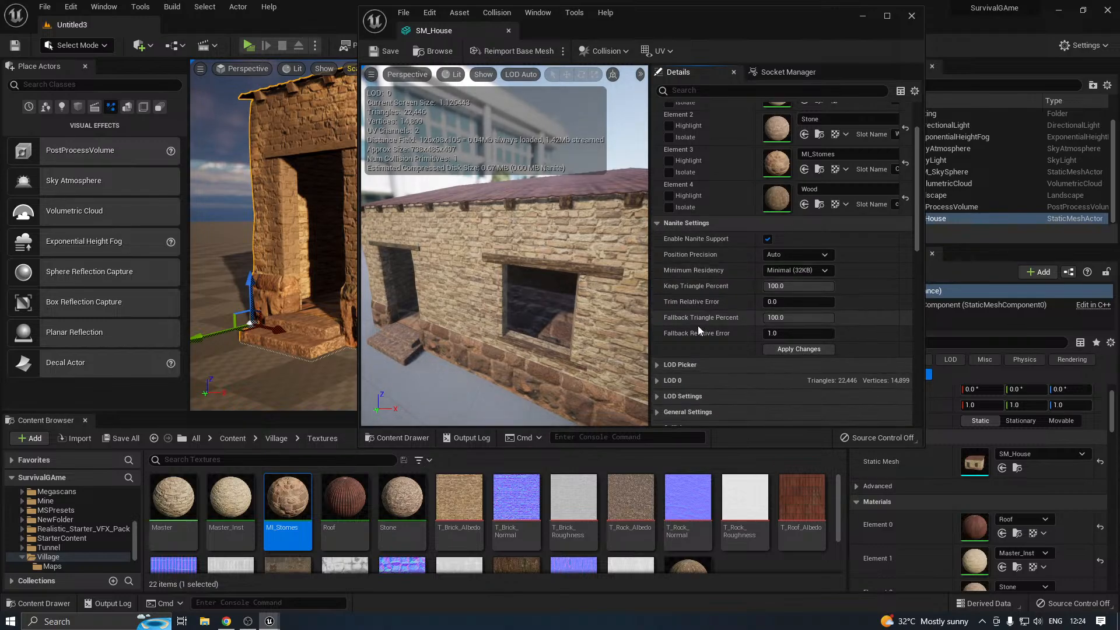
pyautogui.click(786, 350)
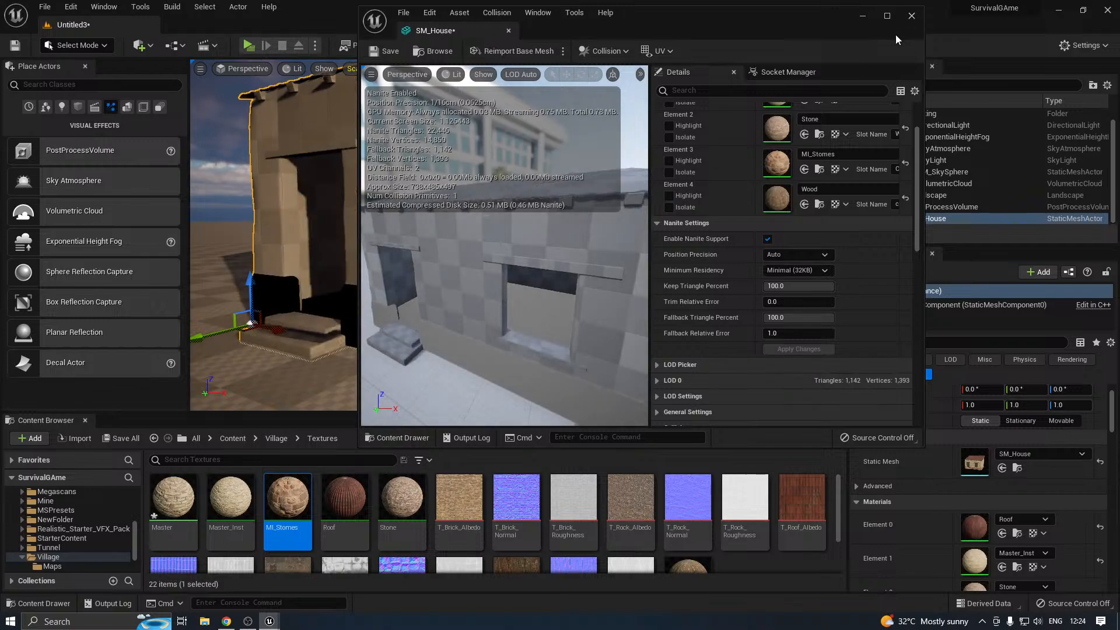
pyautogui.click(911, 16)
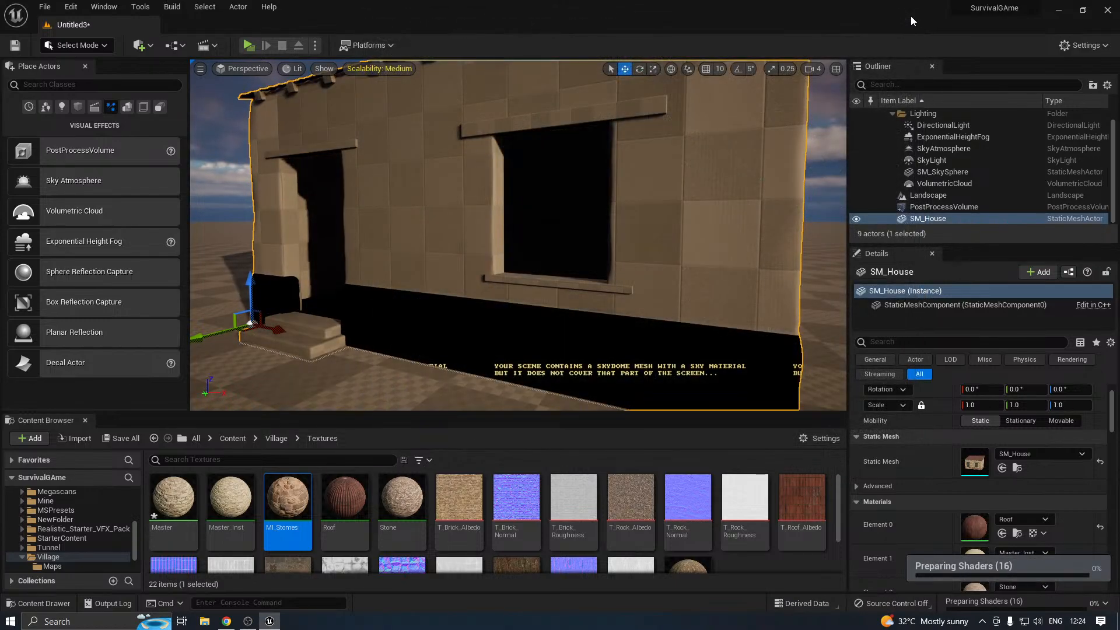
# Check how the house's walls render in the level with Nanite enabled
pyautogui.moveTo(564, 170); pyautogui.dragTo(508, 171, button='right')
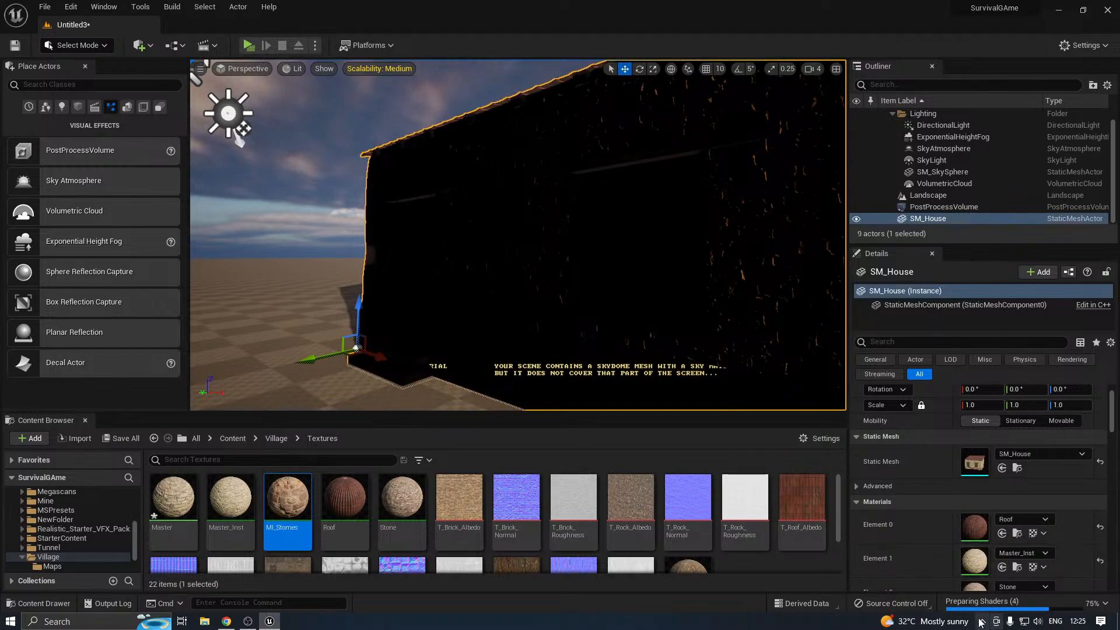
pyautogui.moveTo(431, 291); pyautogui.dragTo(448, 296, button='right')
pyautogui.moveTo(649, 253); pyautogui.dragTo(817, 268, button='right')
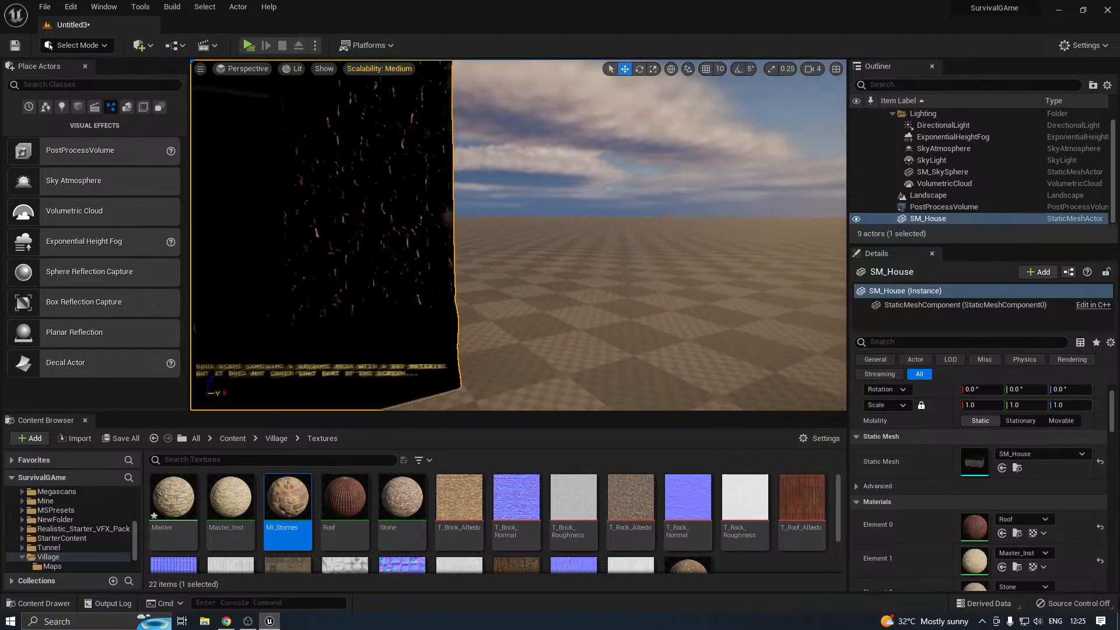
# Save all the modified content, including the current level
pyautogui.moveTo(650, 252); pyautogui.dragTo(648, 252, button='right')
pyautogui.press('s')
pyautogui.press('s')
pyautogui.press('a')
pyautogui.moveTo(428, 179); pyautogui.dragTo(428, 179, button='right')
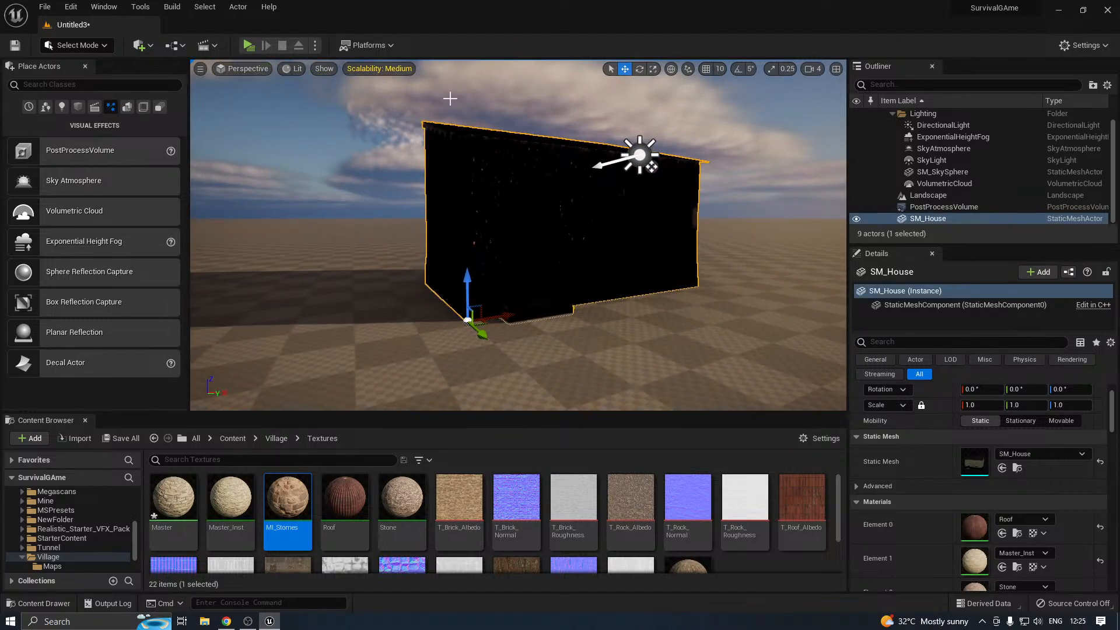
pyautogui.click(123, 440)
pyautogui.click(645, 441)
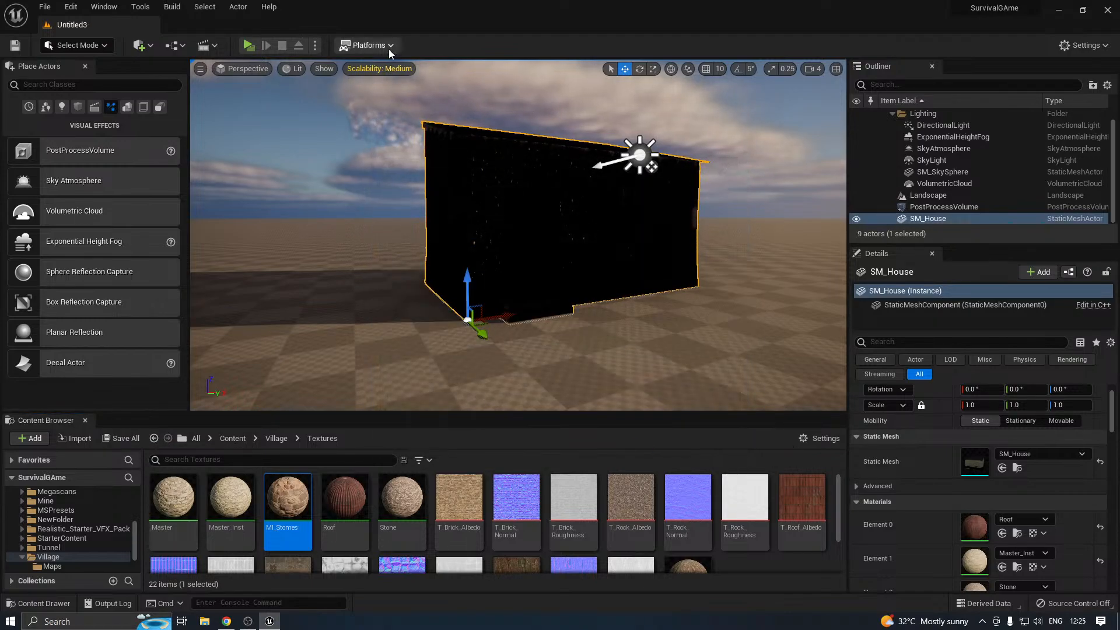
# Test the house's rendering by switching viewport scalability to Low and back to Medium, then check the walls
pyautogui.click(396, 68)
pyautogui.click(432, 90)
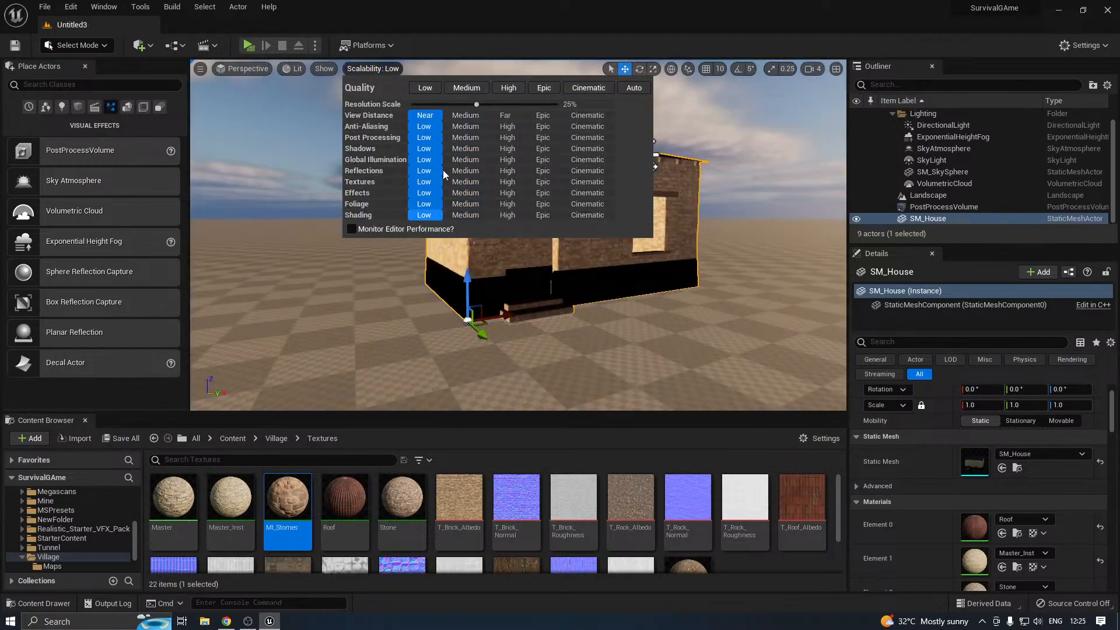
pyautogui.click(464, 91)
pyautogui.moveTo(333, 263)
pyautogui.mouseDown(button='right')
pyautogui.moveTo(182, 266)
pyautogui.moveTo(340, 267)
pyautogui.mouseUp(button='right')
pyautogui.press('w')
pyautogui.press('d')
pyautogui.press('d')
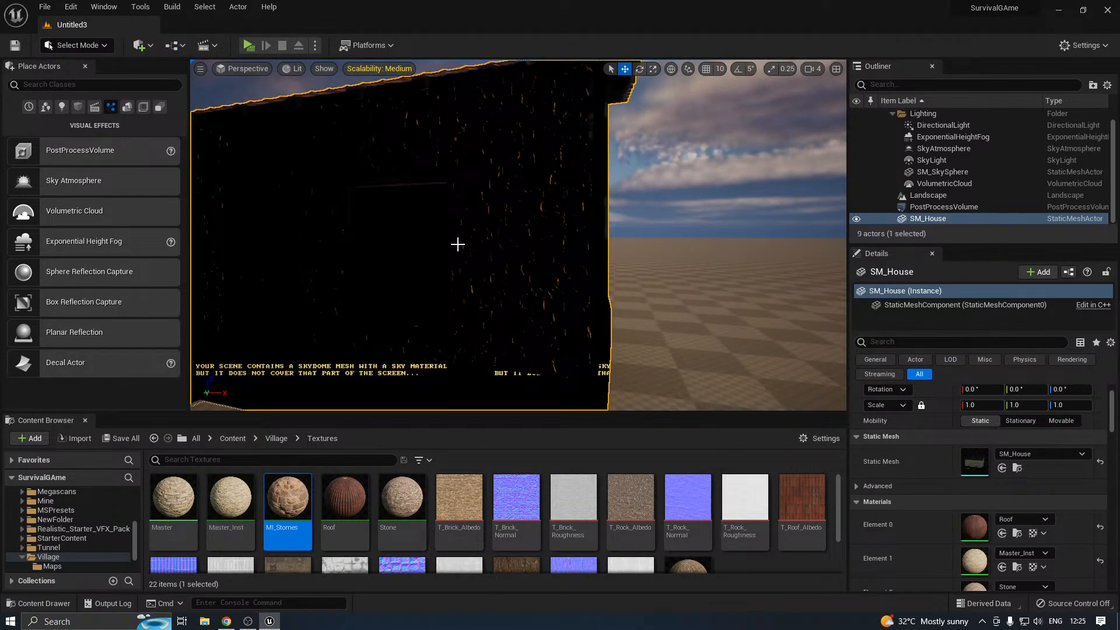
pyautogui.moveTo(458, 245); pyautogui.dragTo(434, 248, button='right')
pyautogui.press('a')
# Disable Nanite support on the SM_House mesh, apply the changes and close its editor
pyautogui.doubleClick(981, 464)
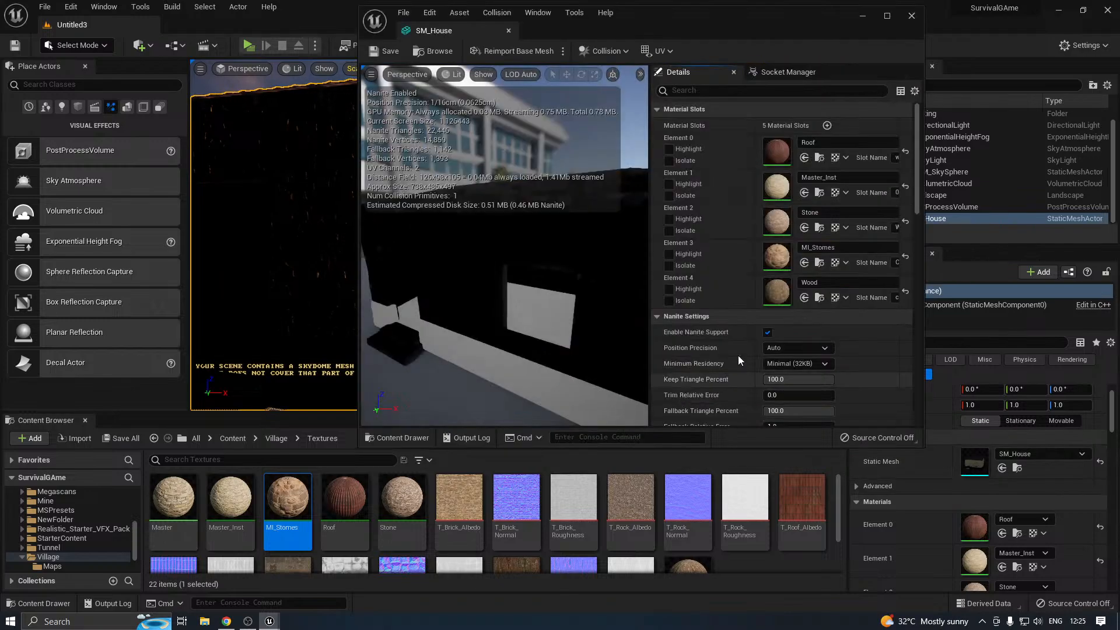
pyautogui.click(775, 347)
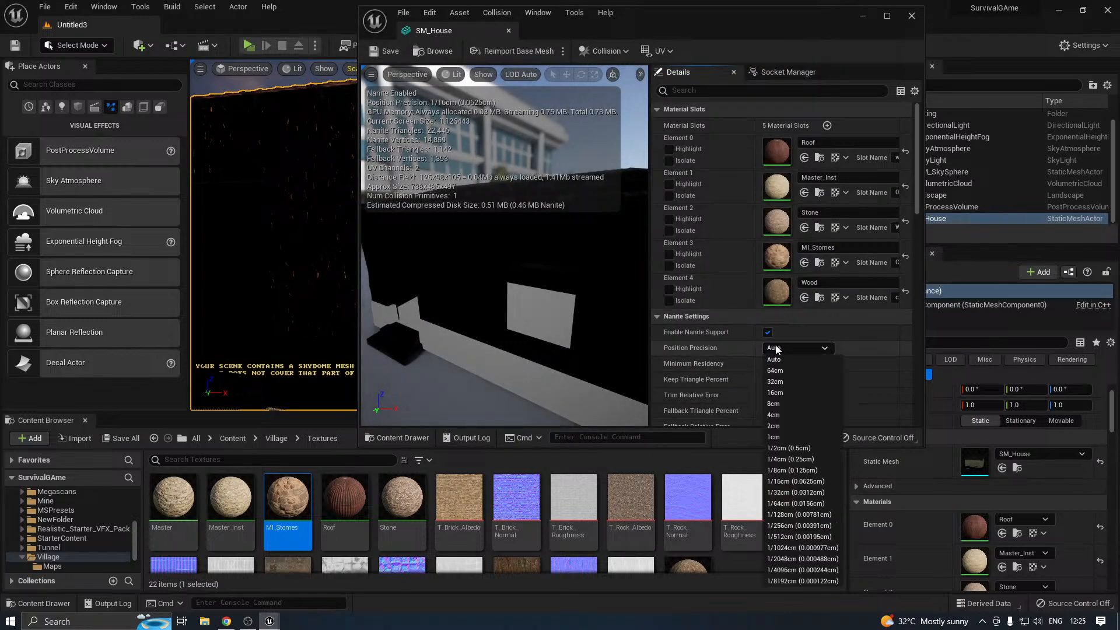
pyautogui.click(774, 360)
pyautogui.click(767, 332)
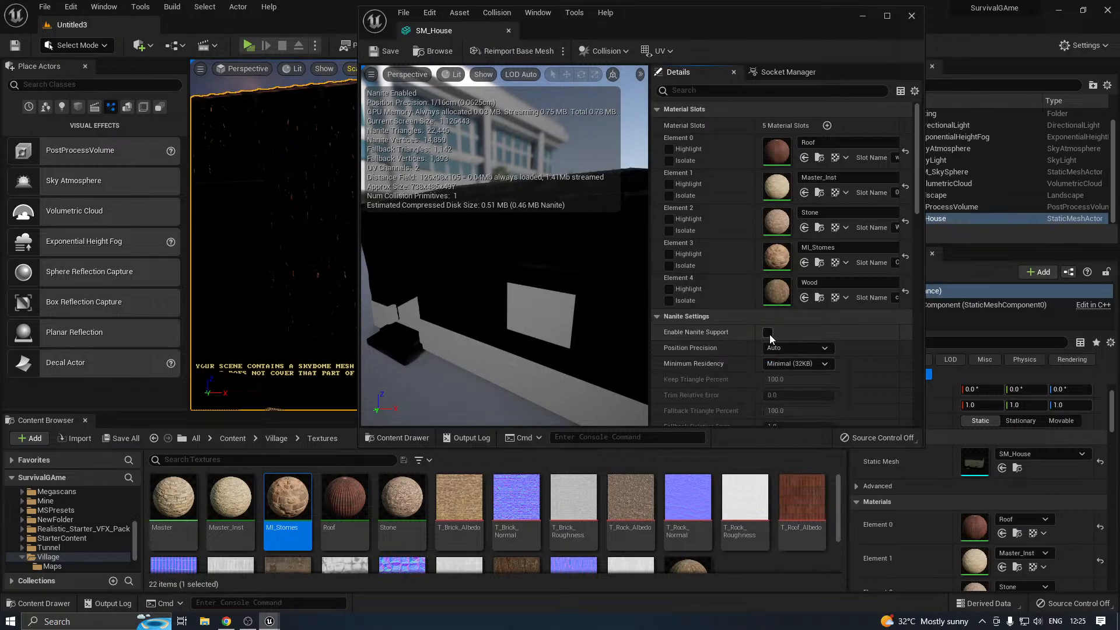
pyautogui.scroll(-2, 746, 333)
pyautogui.click(788, 386)
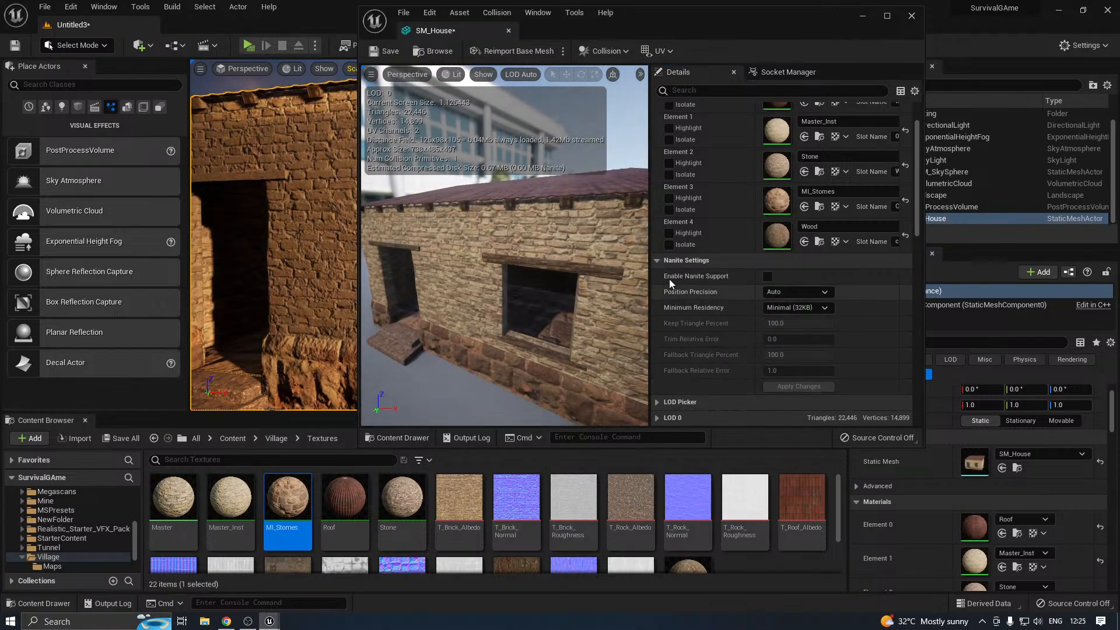
pyautogui.click(912, 18)
# Save the modified SM_House mesh and the Untitled3 level
pyautogui.moveTo(495, 184); pyautogui.dragTo(452, 197, button='right')
pyautogui.press('s')
pyautogui.press('a')
pyautogui.press('w')
pyautogui.click(121, 438)
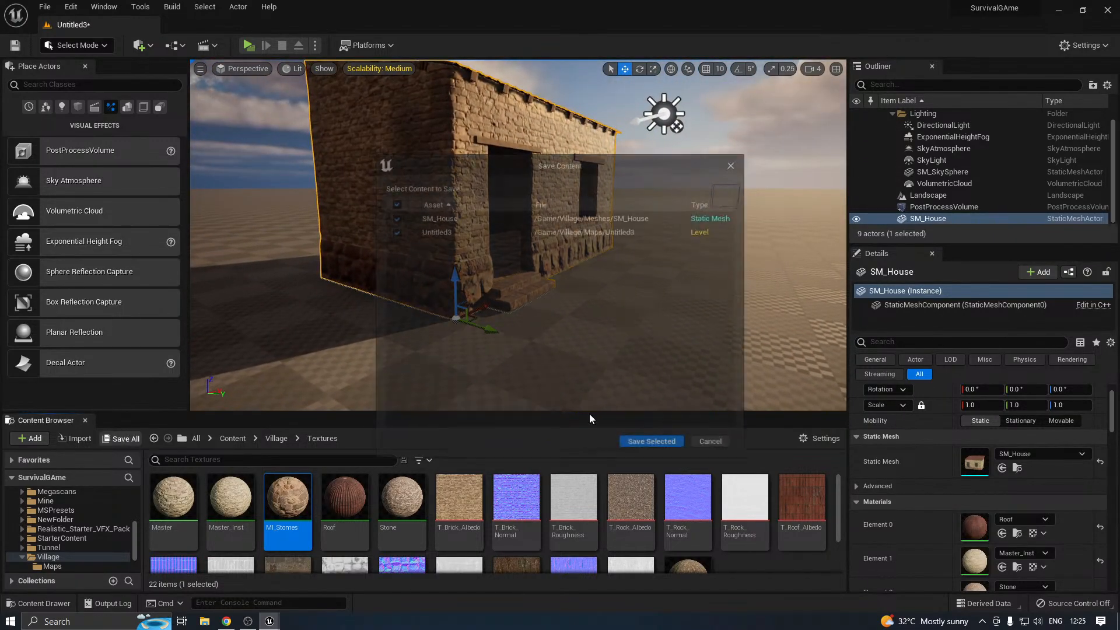
pyautogui.click(654, 446)
# Inspect the house's stone base, wall corners and window side up close and from a distance
pyautogui.press('d')
pyautogui.press('w')
pyautogui.moveTo(519, 235); pyautogui.dragTo(300, 238, button='right')
pyautogui.press('s')
pyautogui.press('d')
pyautogui.press('d')
pyautogui.press('w')
pyautogui.moveTo(596, 299)
pyautogui.mouseDown(button='right')
pyautogui.moveTo(610, 319)
pyautogui.moveTo(589, 299)
pyautogui.mouseUp(button='right')
pyautogui.press('w')
pyautogui.moveTo(609, 299); pyautogui.dragTo(623, 338, button='middle')
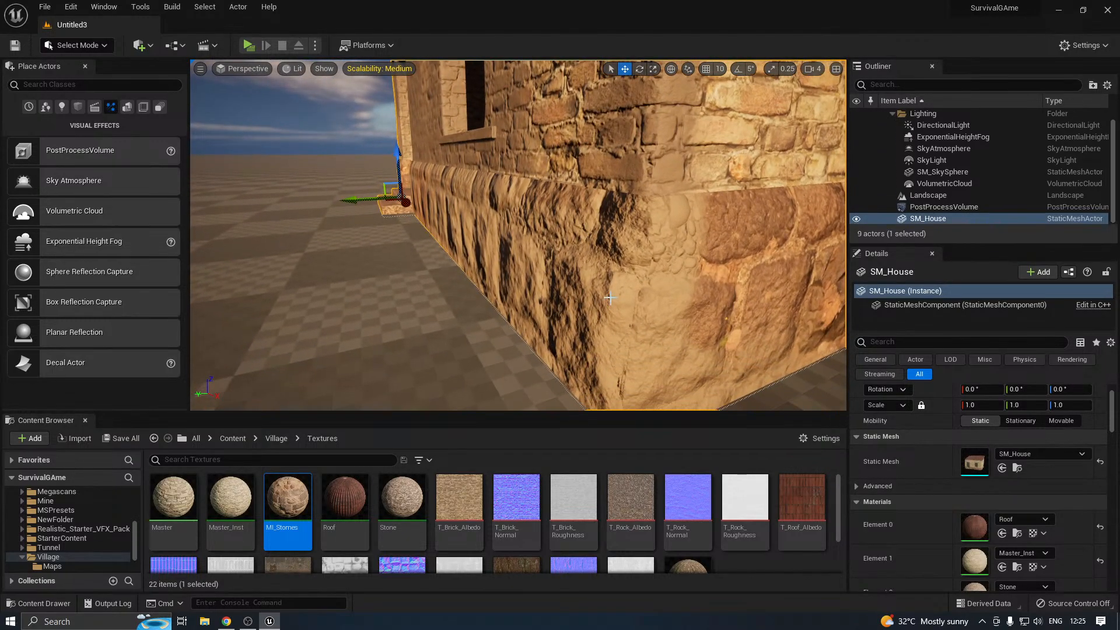
pyautogui.press('a')
pyautogui.moveTo(609, 297); pyautogui.dragTo(540, 297, button='right')
pyautogui.press('s')
pyautogui.press('s')
pyautogui.press('w')
pyautogui.press('d')
pyautogui.press('w')
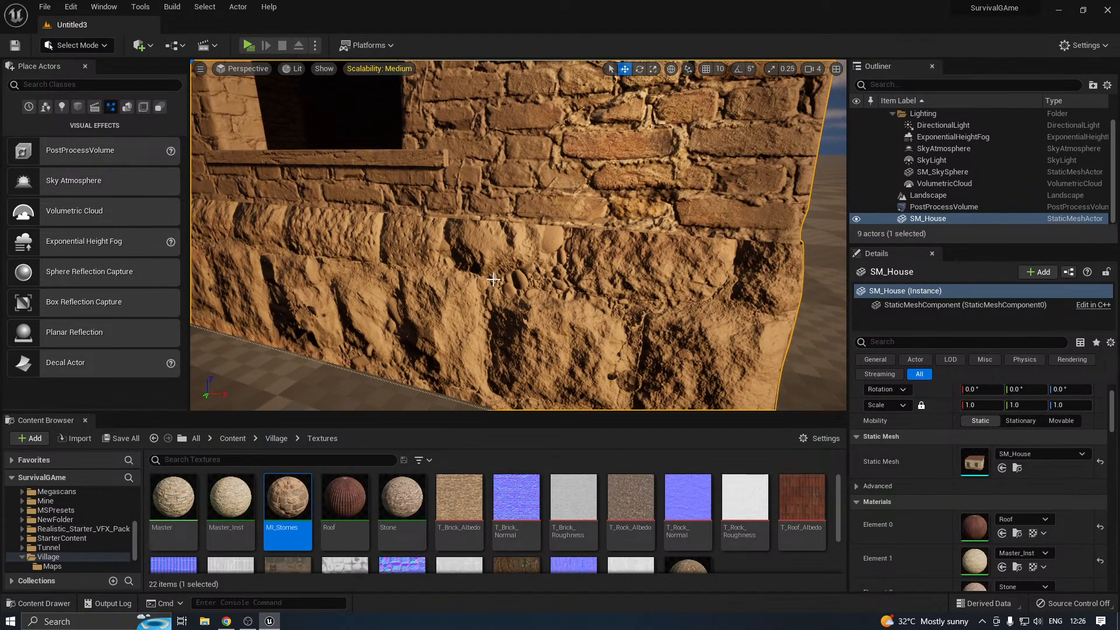
pyautogui.press('s')
pyautogui.moveTo(494, 244)
pyautogui.mouseDown(button='right')
pyautogui.moveTo(440, 245)
pyautogui.moveTo(423, 205)
pyautogui.moveTo(494, 257)
pyautogui.moveTo(489, 239)
pyautogui.mouseUp(button='right')
pyautogui.press('s')
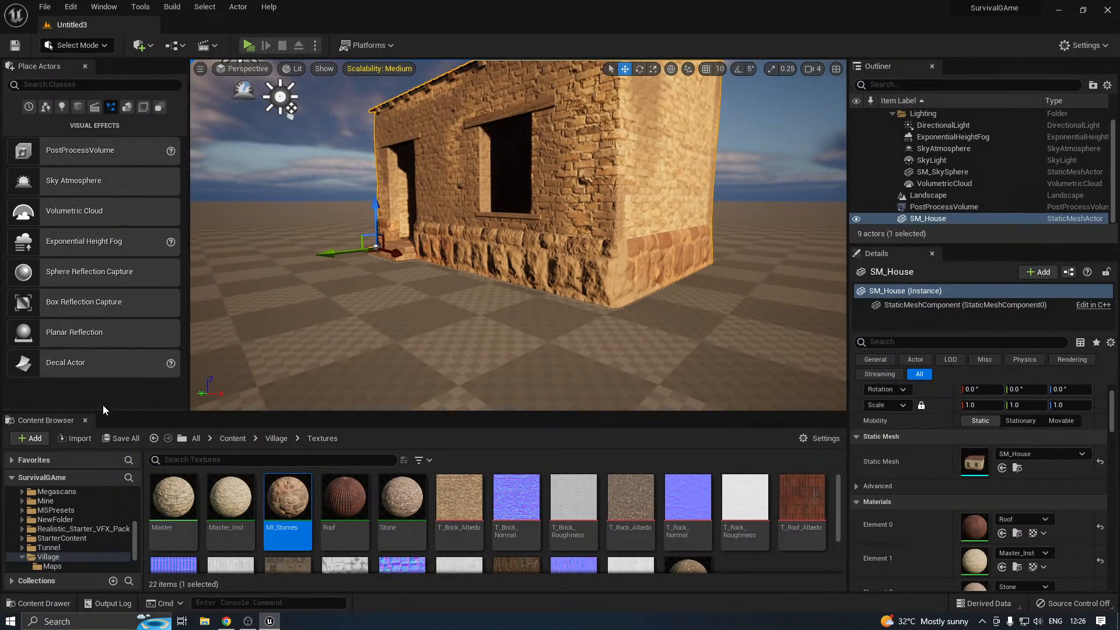
# Close the Unreal editor and launch 3ds Max 2022 from the desktop
pyautogui.click(1111, 11)
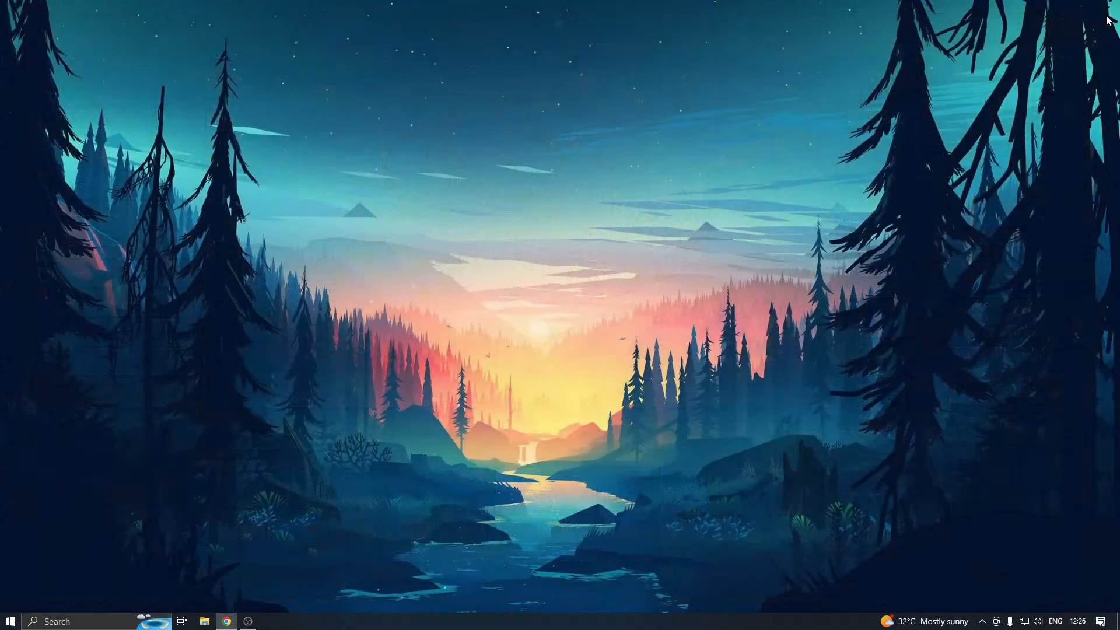
pyautogui.rightClick(495, 104)
pyautogui.moveTo(510, 110)
pyautogui.click(642, 179)
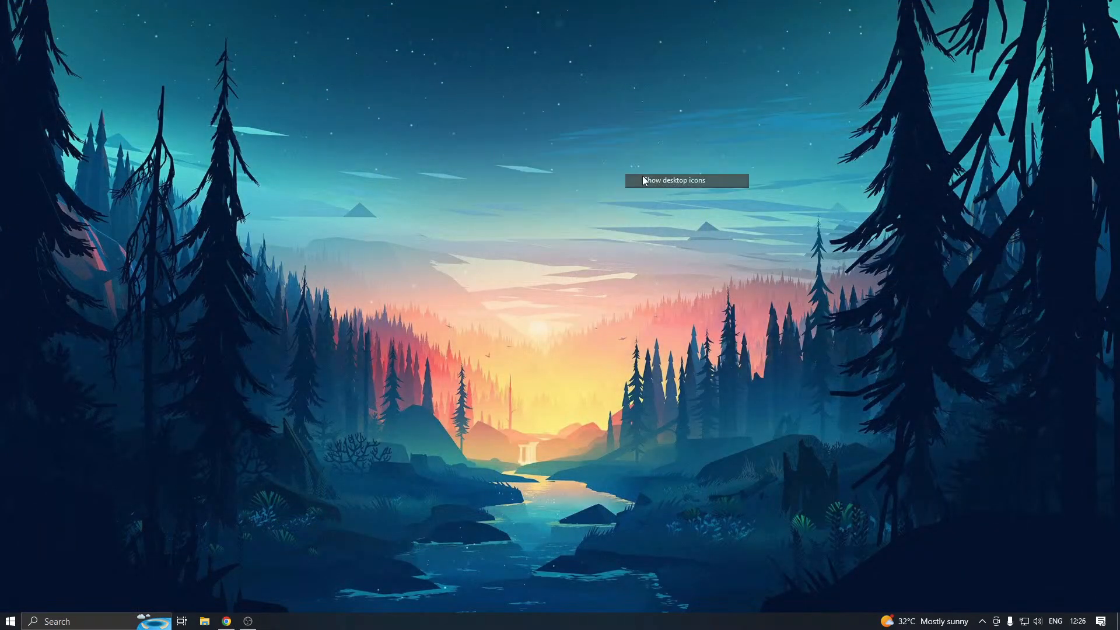
pyautogui.rightClick(284, 96)
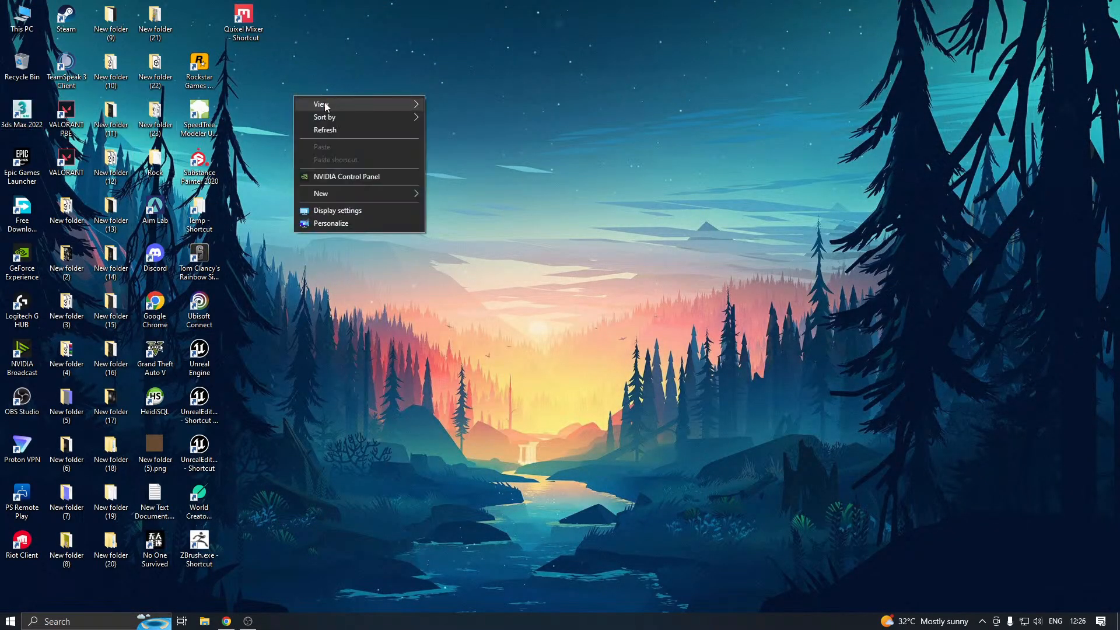
pyautogui.moveTo(323, 103)
pyautogui.click(467, 177)
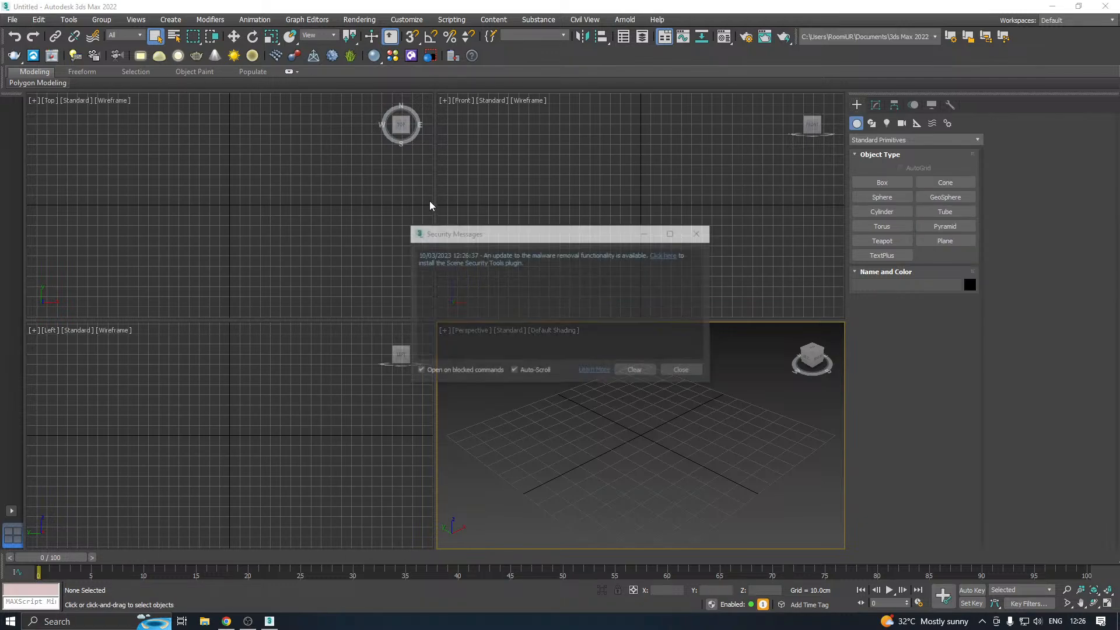
# Dismiss the security messages and open the Village.max scene, continuing past the missing external file
pyautogui.click(684, 370)
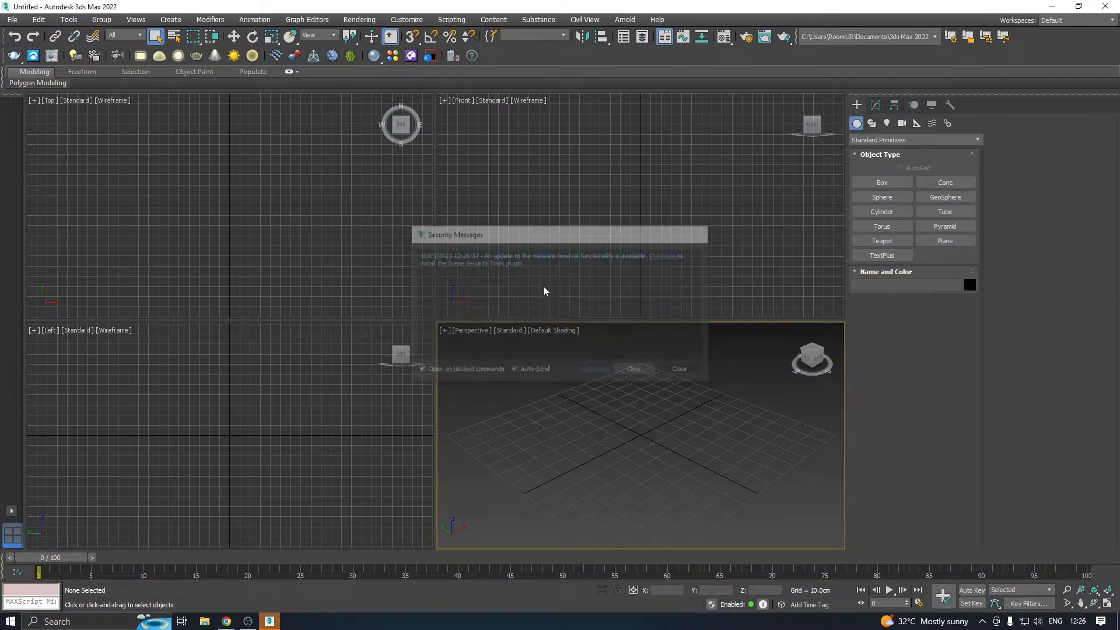
pyautogui.click(13, 22)
pyautogui.moveTo(88, 82)
pyautogui.click(227, 85)
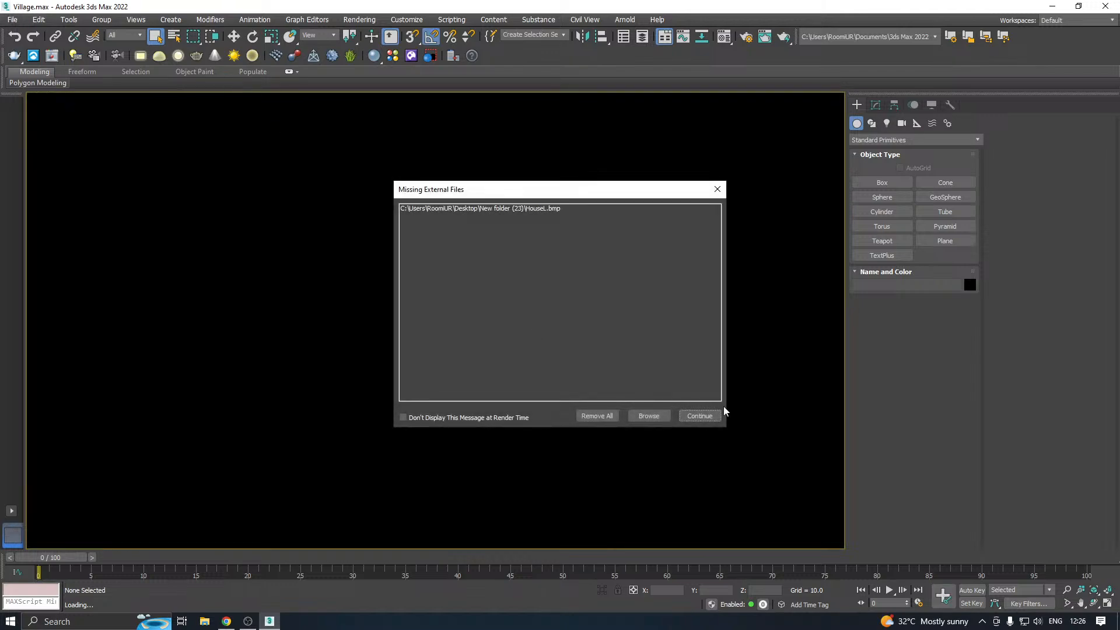
pyautogui.click(700, 415)
pyautogui.click(599, 331)
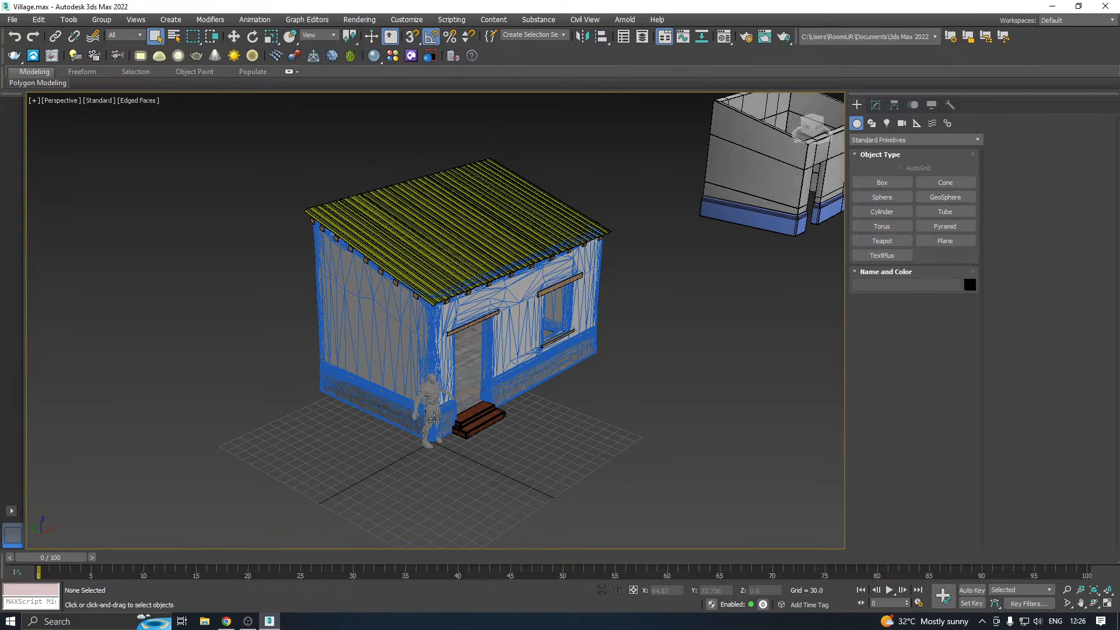
# Ungroup the complete house and isolate its wall mesh
pyautogui.click(400, 392)
pyautogui.click(111, 21)
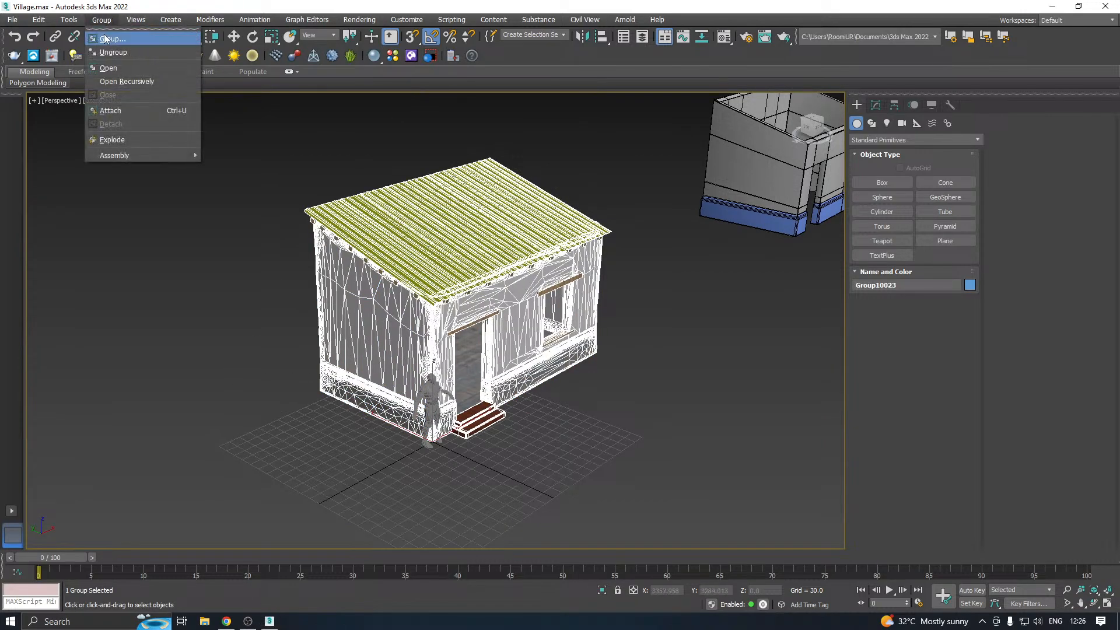
pyautogui.click(114, 39)
pyautogui.press('w')
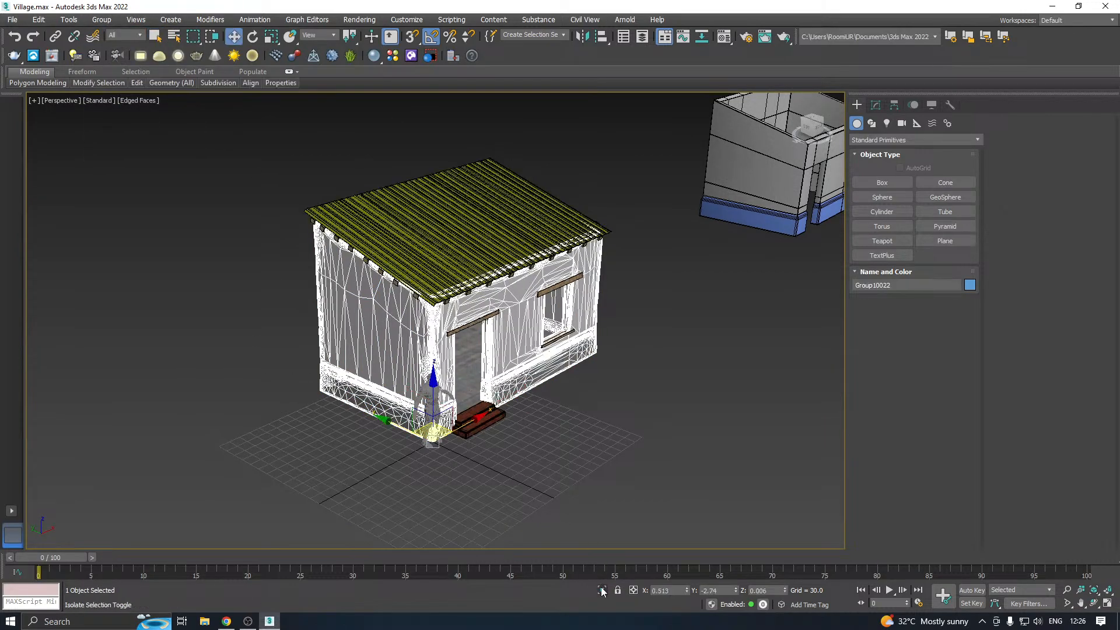
pyautogui.click(602, 589)
# Add an Unwrap UVW modifier to the wall mesh and open its UV editor
pyautogui.click(875, 105)
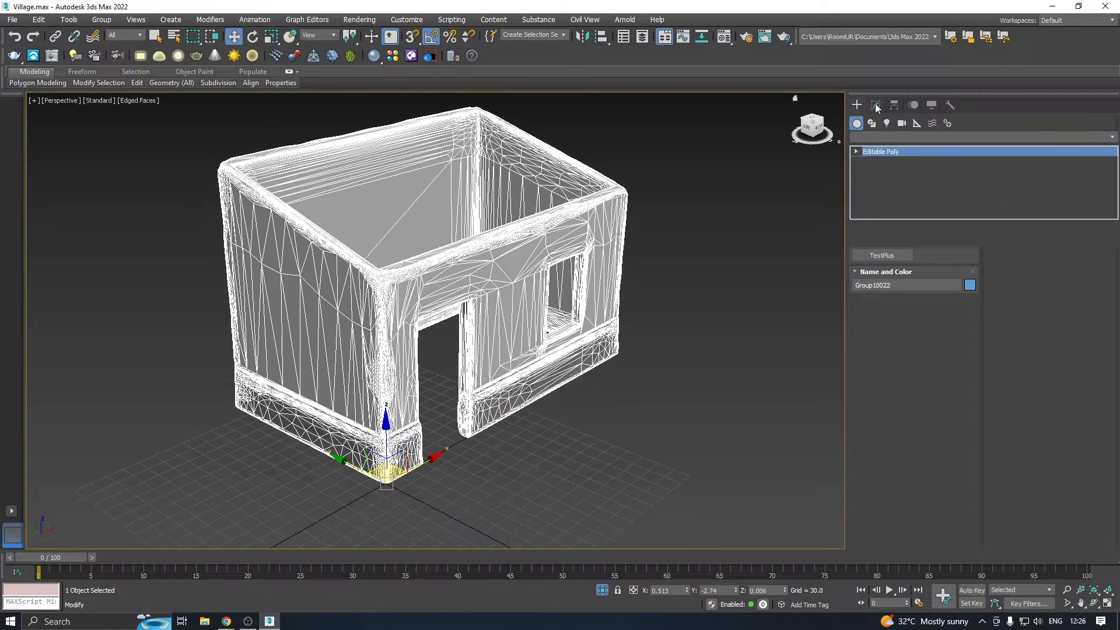
pyautogui.click(978, 137)
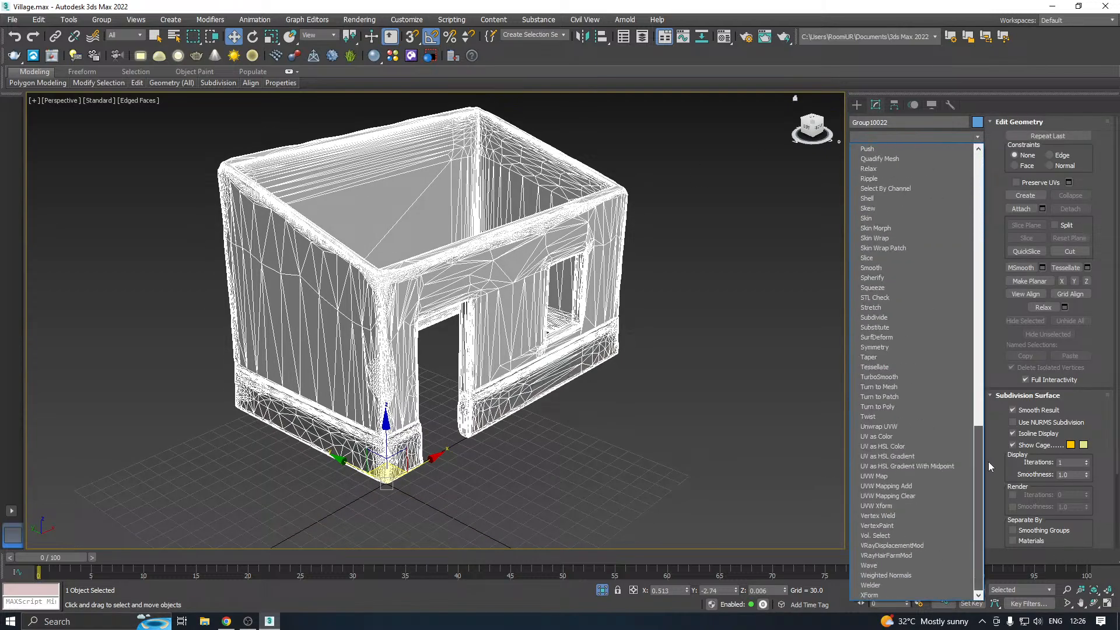
pyautogui.click(894, 427)
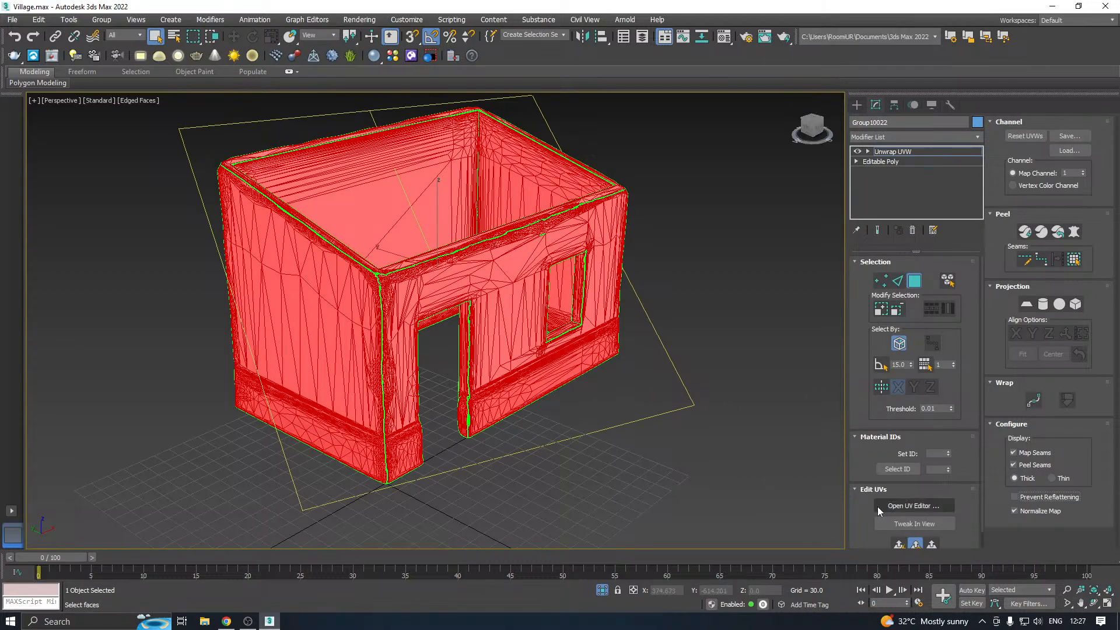
pyautogui.click(877, 506)
# Switch the UV selection to whole elements and hide the interior back wall's UV island
pyautogui.moveTo(596, 414); pyautogui.dragTo(679, 388, button='middle')
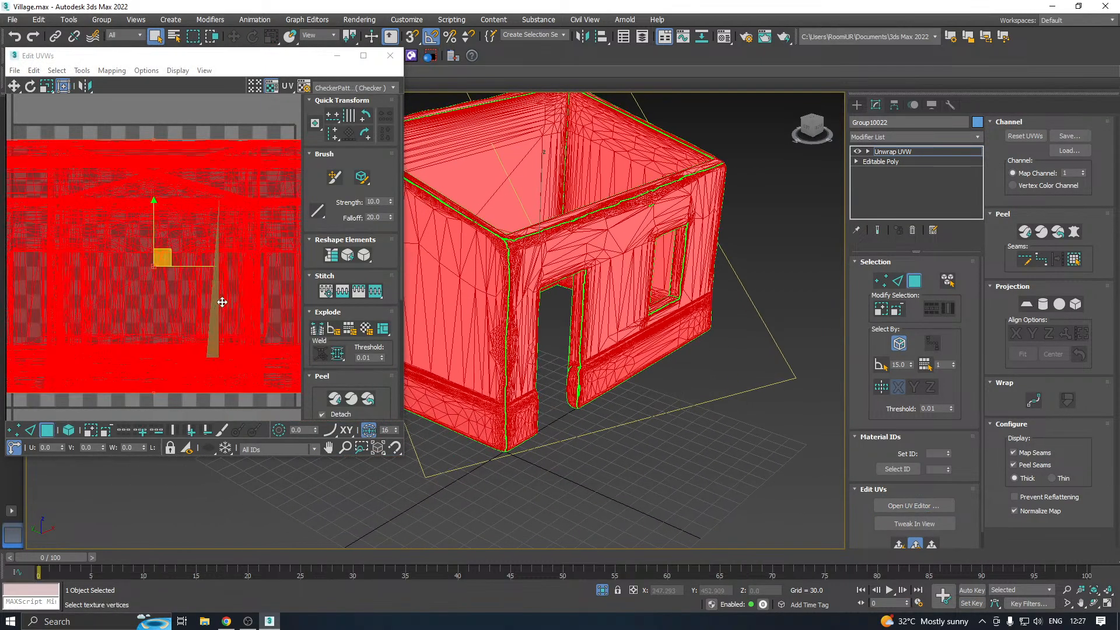
pyautogui.scroll(-4, 221, 301)
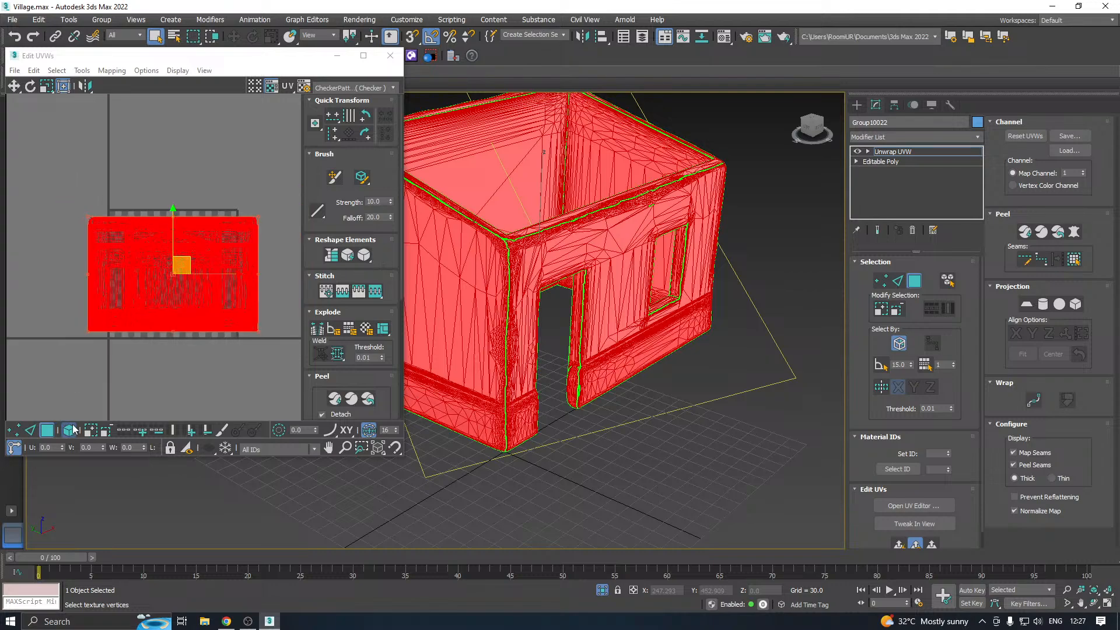
pyautogui.click(73, 425)
pyautogui.click(168, 369)
pyautogui.click(181, 274)
pyautogui.rightClick(181, 273)
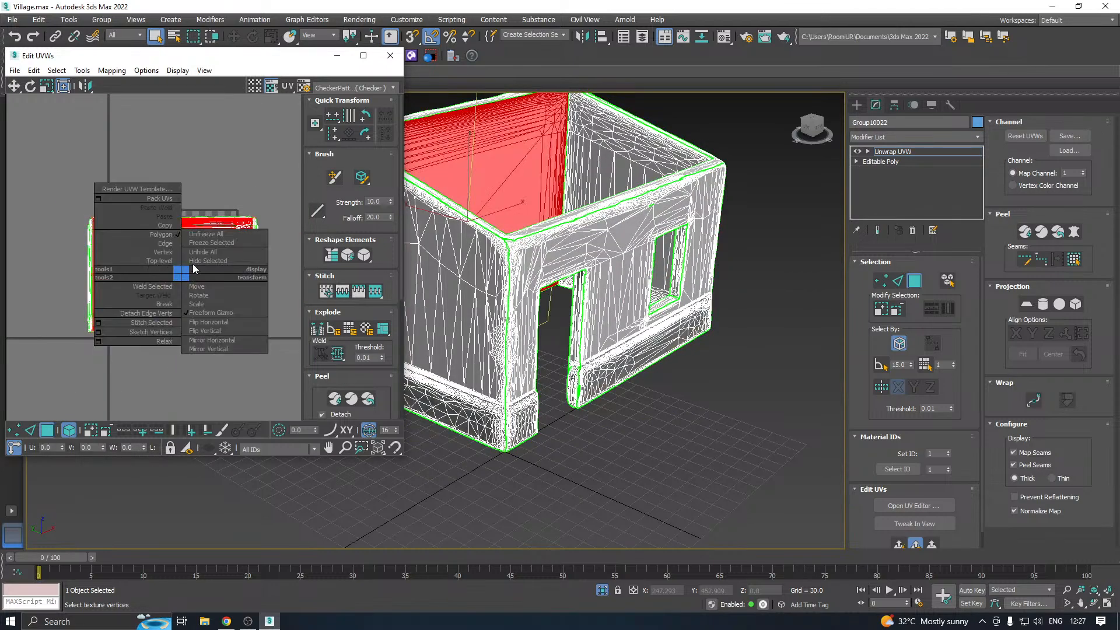
pyautogui.click(204, 260)
# Try hiding all the remaining selected wall UVs, then undo it
pyautogui.click(198, 256)
pyautogui.rightClick(197, 255)
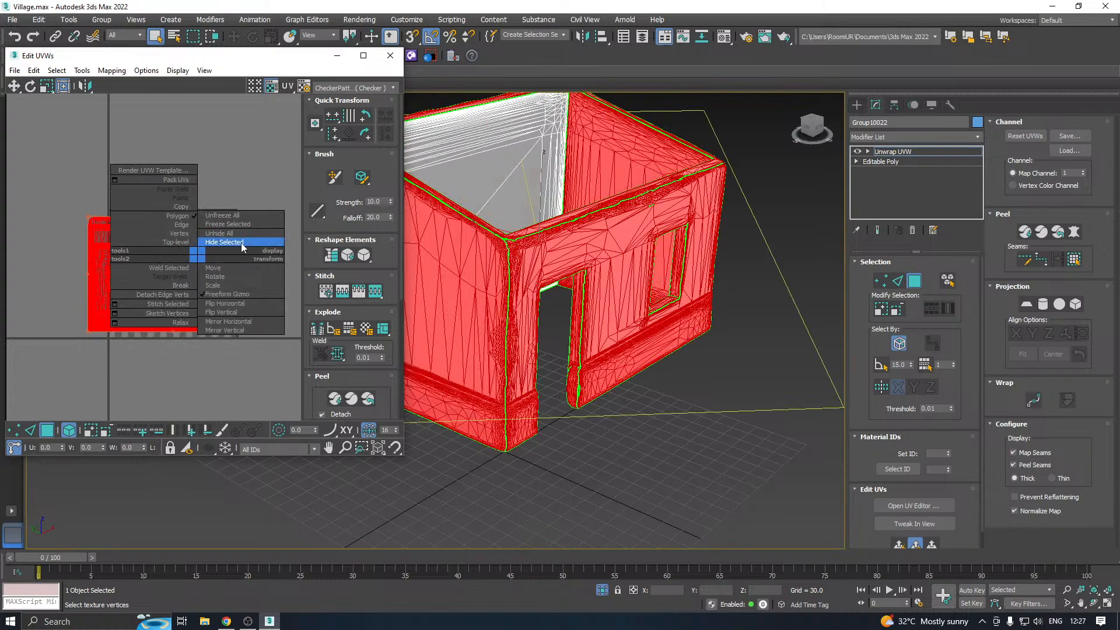
pyautogui.click(242, 247)
pyautogui.hotkey('ctrl', 'z')
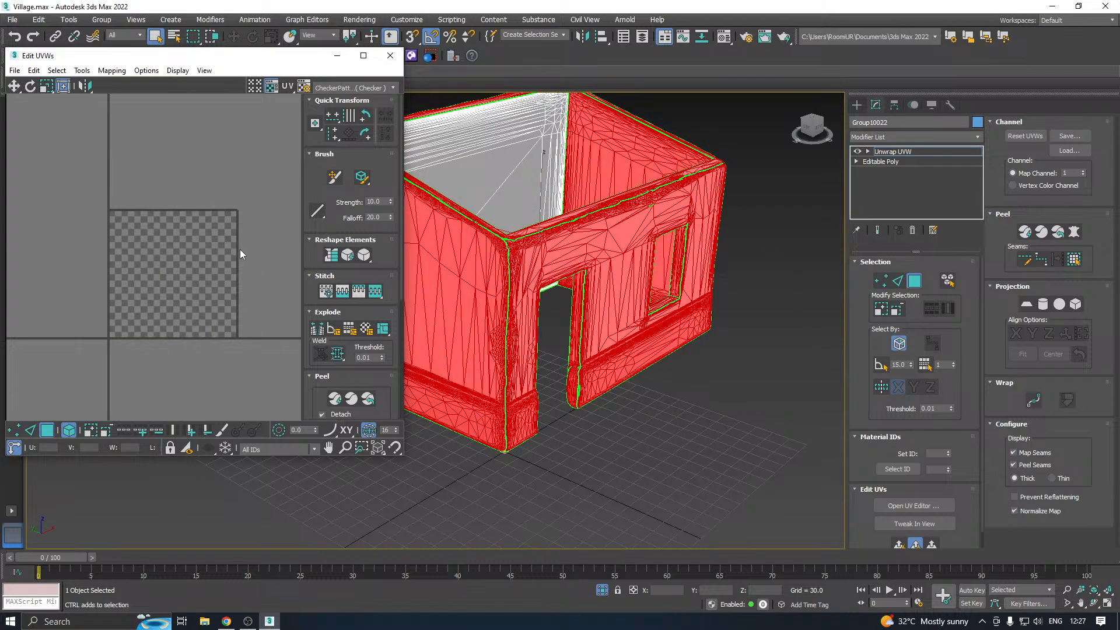
# Hide the overlapping front, back and side wall UV islands one after another
pyautogui.click(178, 287)
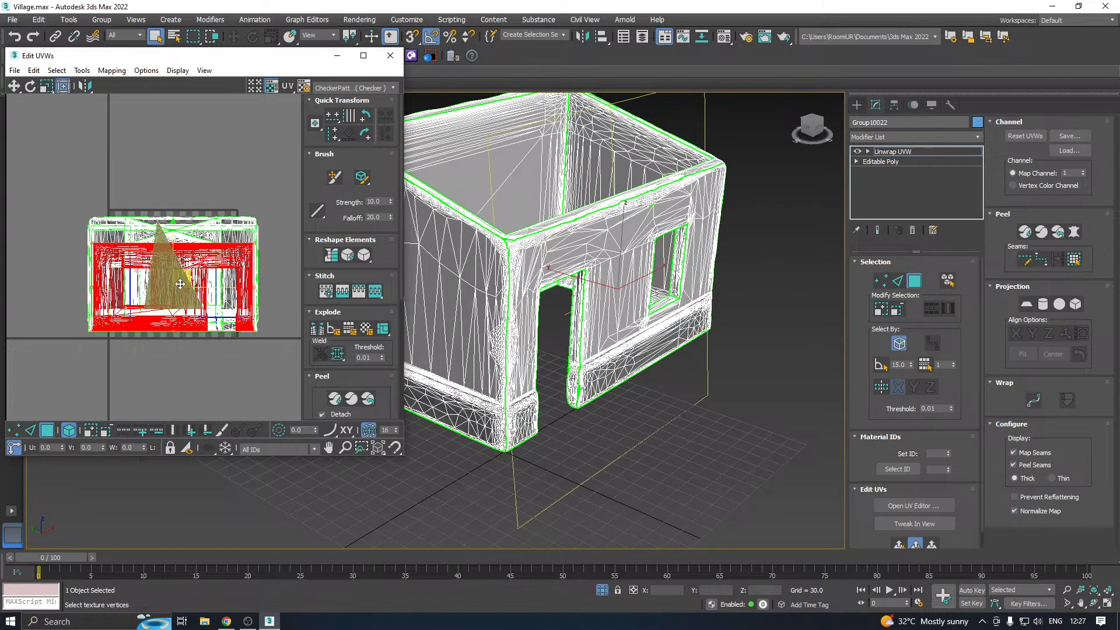
pyautogui.rightClick(179, 284)
pyautogui.click(197, 268)
pyautogui.click(185, 284)
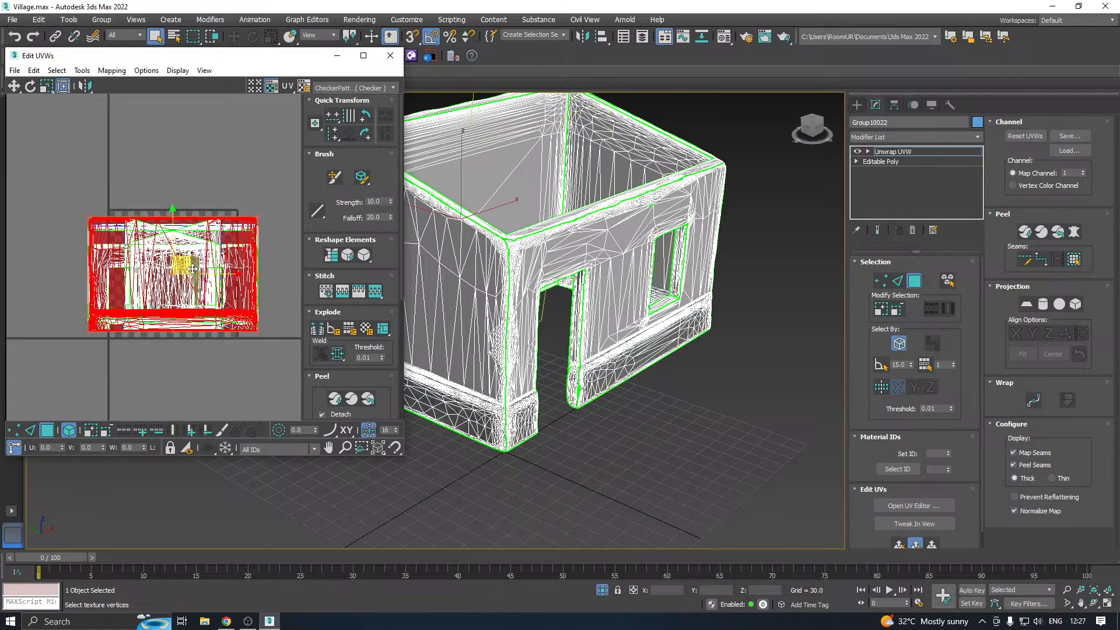
pyautogui.rightClick(186, 282)
pyautogui.click(205, 260)
pyautogui.click(198, 278)
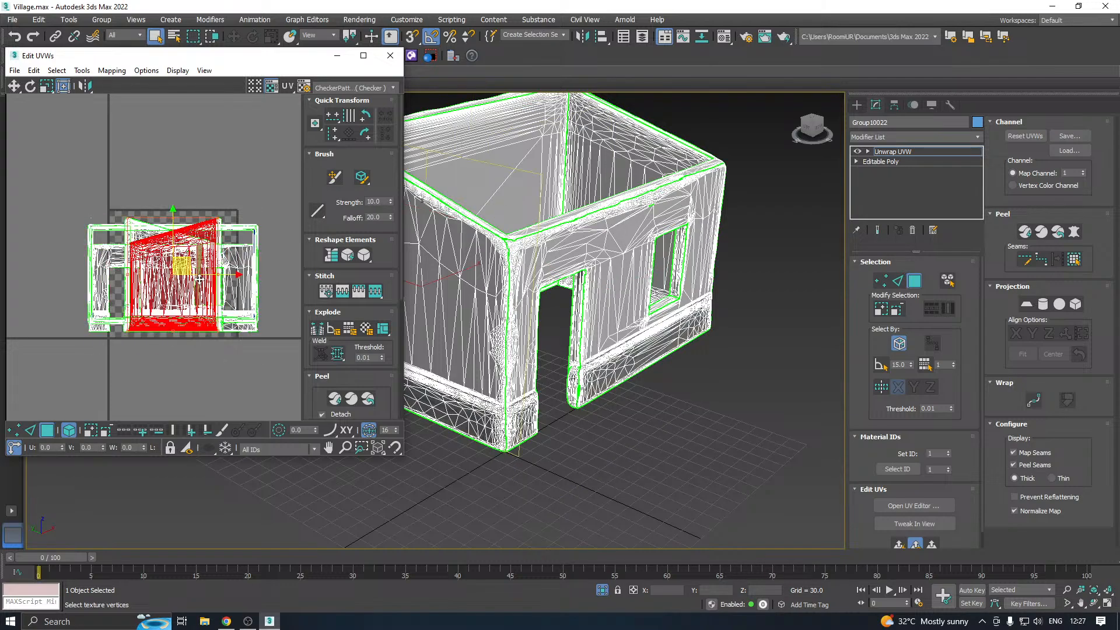
pyautogui.rightClick(199, 277)
pyautogui.click(224, 251)
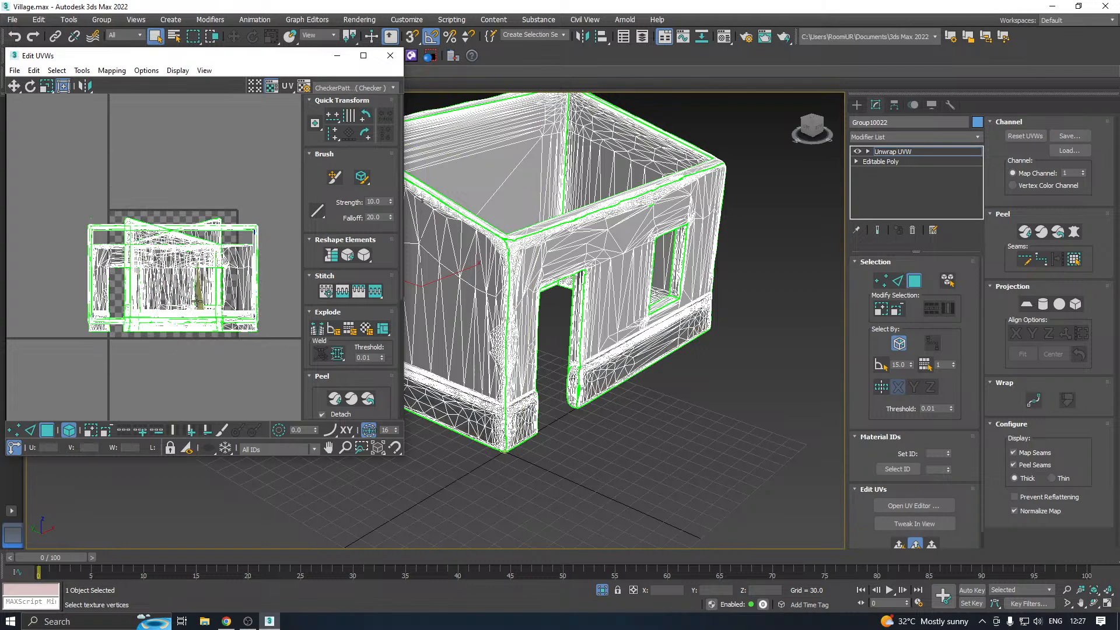
# Select the frame-shaped UV island and unhide all the hidden UV islands
pyautogui.click(126, 319)
pyautogui.rightClick(111, 319)
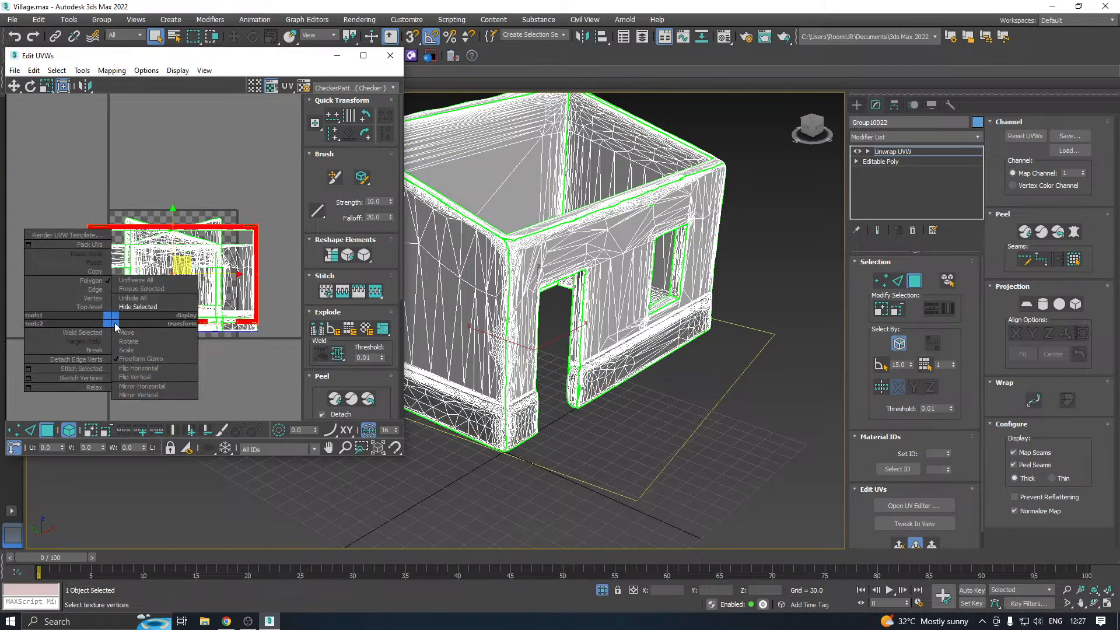
pyautogui.click(135, 299)
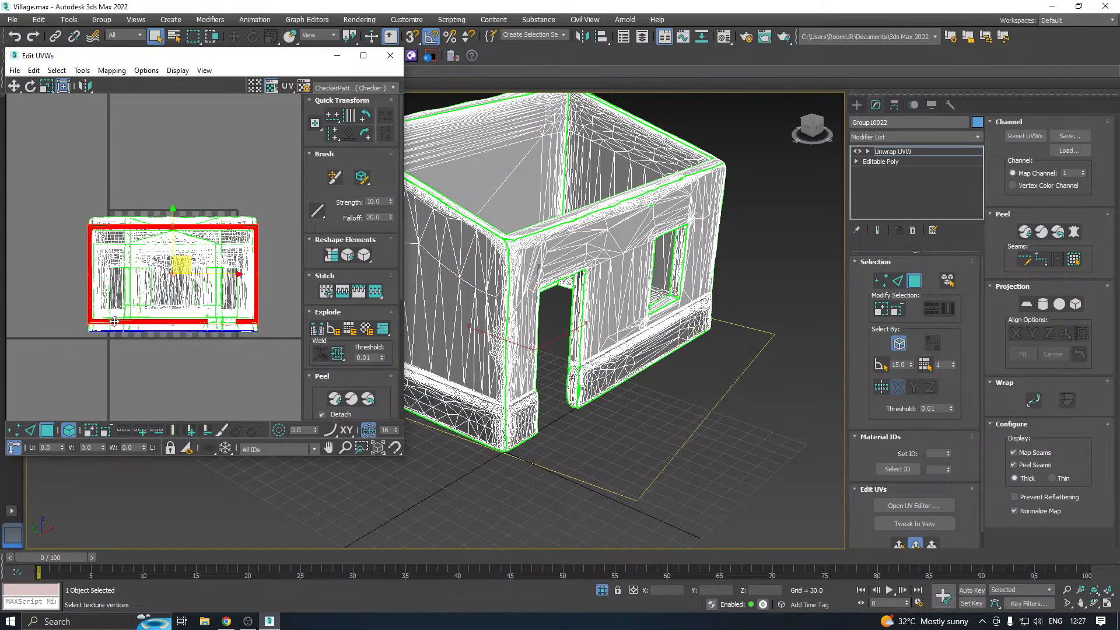
# Hide the overlapping frame-shaped UV islands one after another, including the one for the top rim of the walls
pyautogui.rightClick(114, 320)
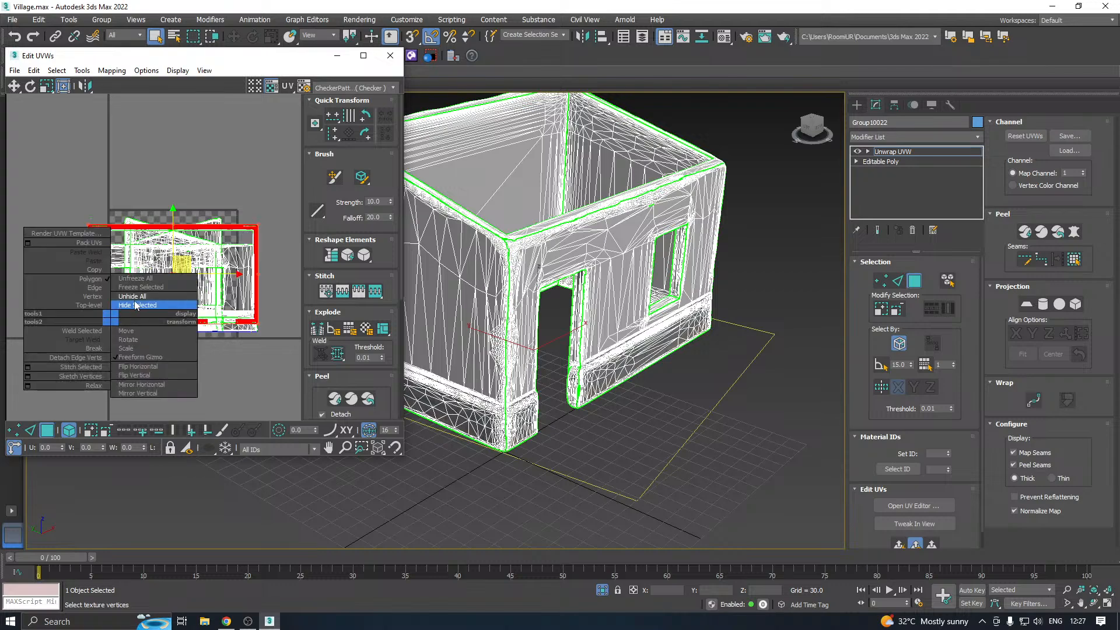
pyautogui.click(133, 303)
pyautogui.click(118, 321)
pyautogui.rightClick(116, 320)
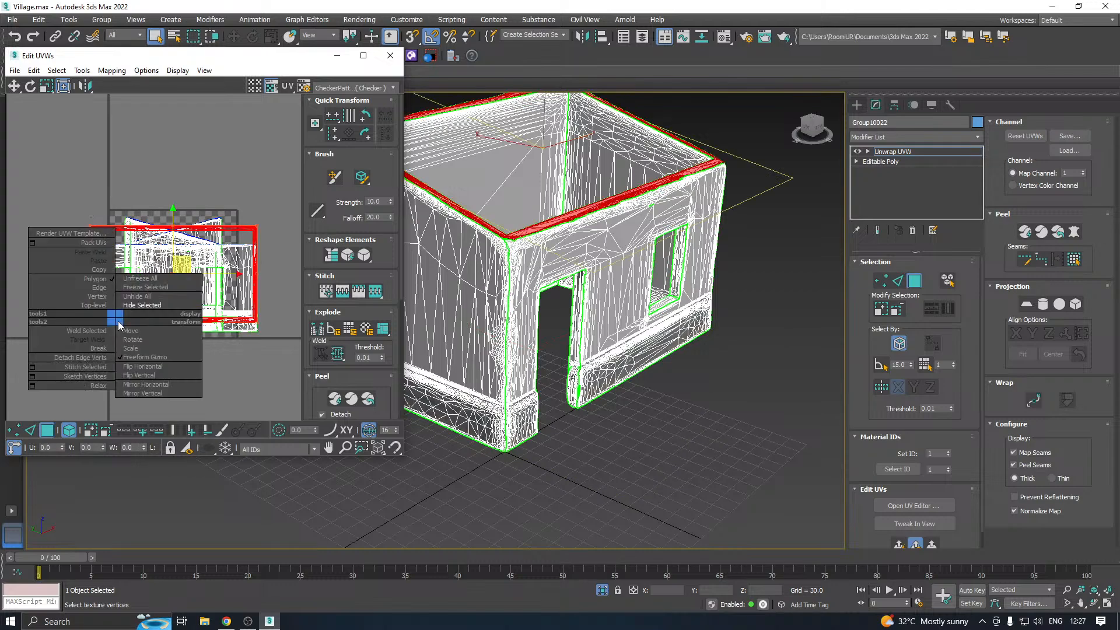
pyautogui.click(135, 309)
pyautogui.scroll(4, 121, 325)
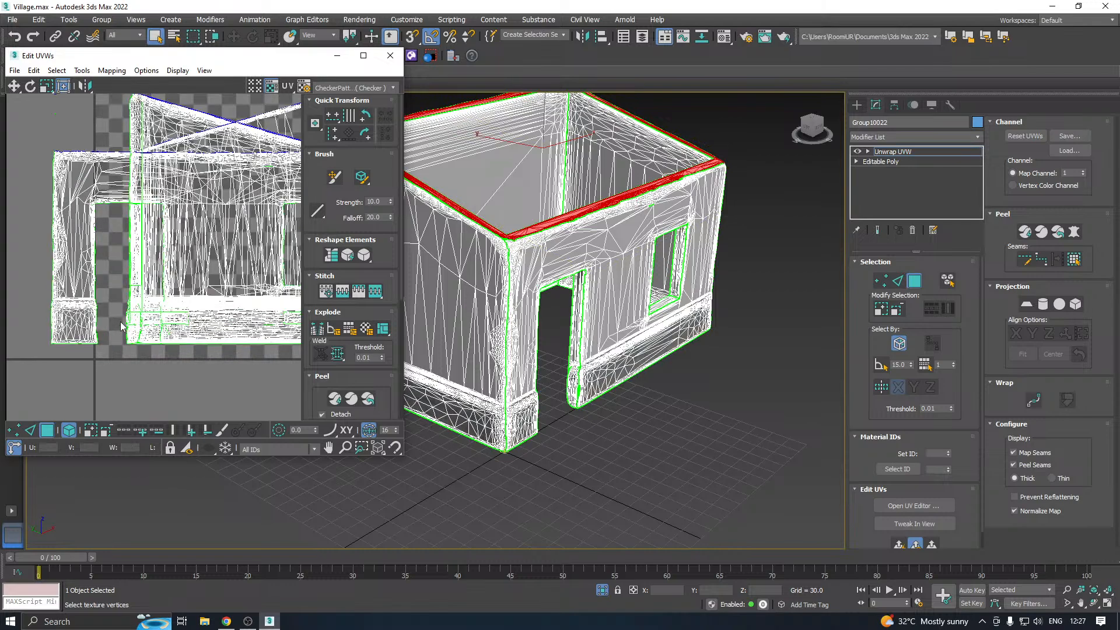
pyautogui.scroll(-2, 106, 327)
# Hide the front wall's UV island and the small strip island overlapping its lower edge
pyautogui.click(589, 389)
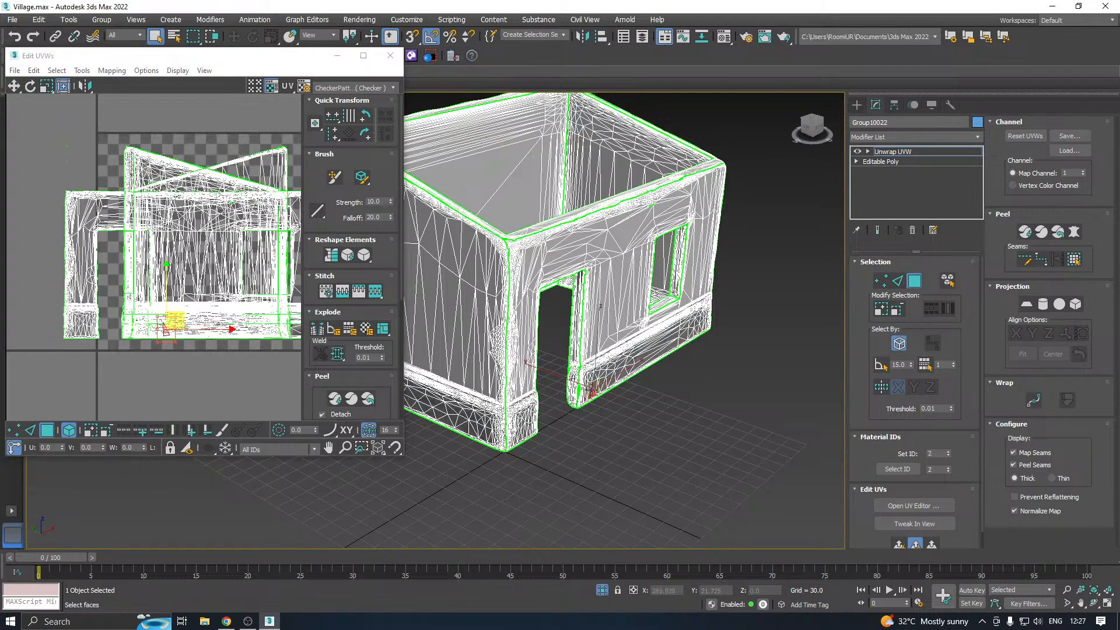
pyautogui.scroll(-2, 160, 353)
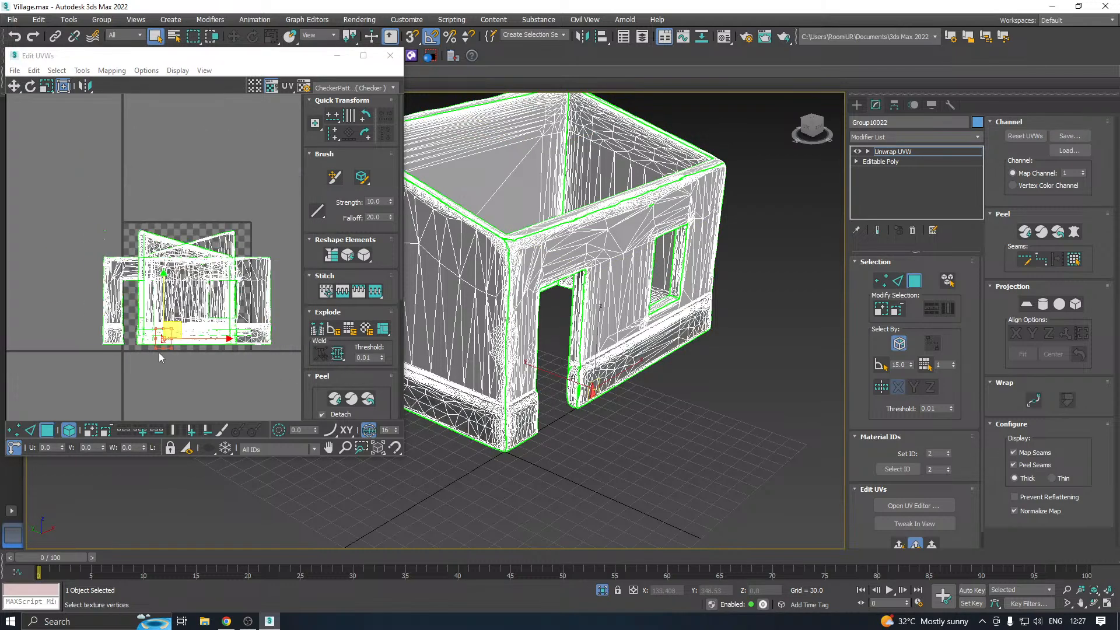
pyautogui.doubleClick(252, 340)
pyautogui.rightClick(254, 343)
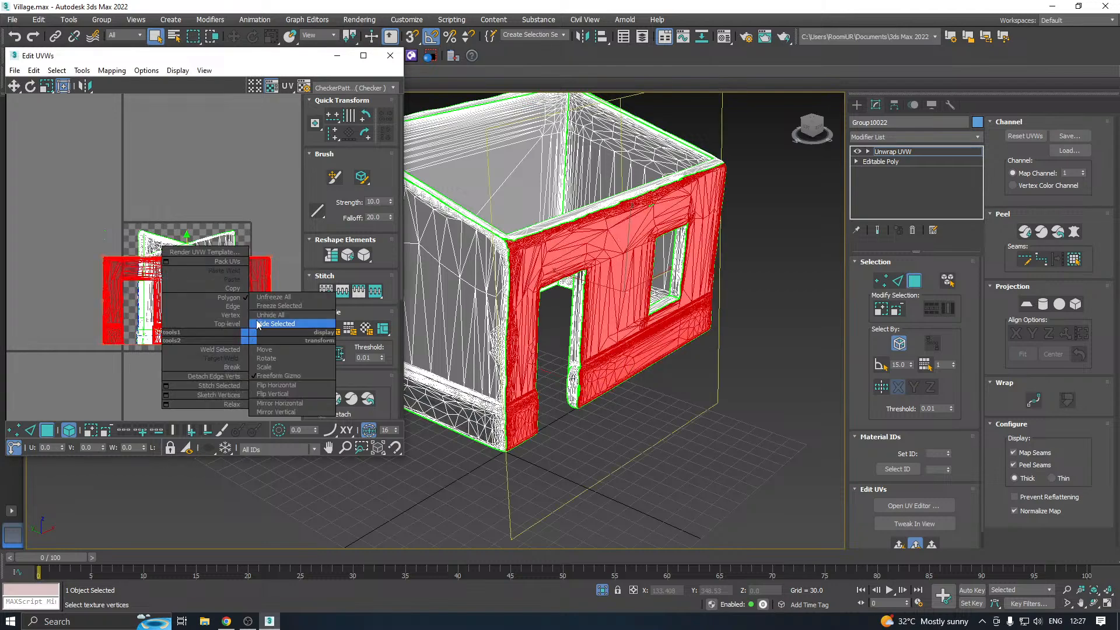
pyautogui.click(258, 326)
pyautogui.click(240, 334)
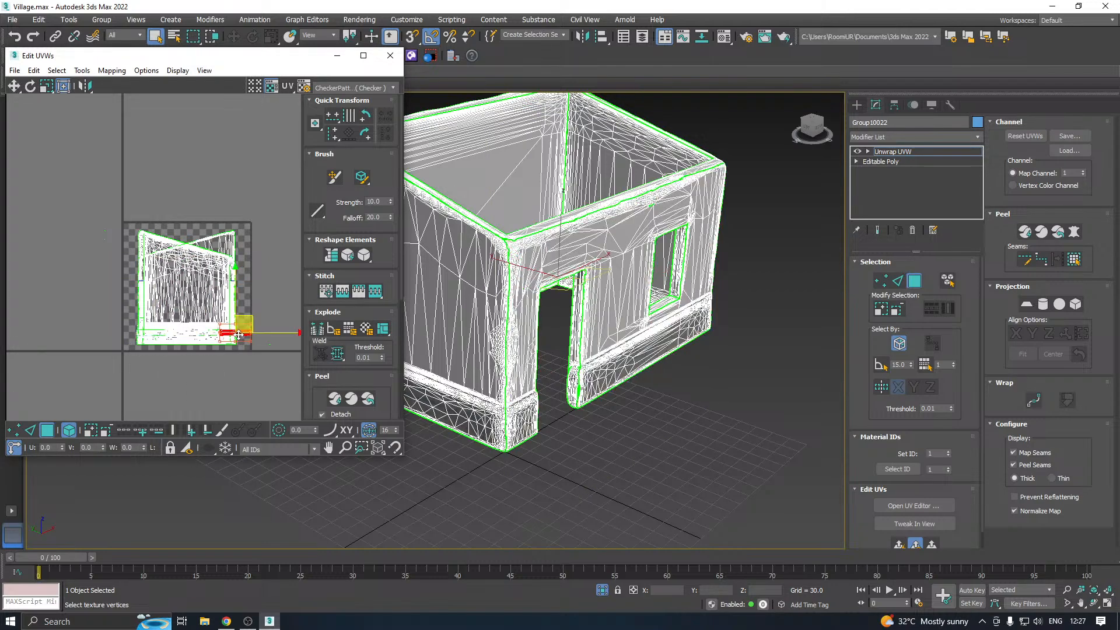
pyautogui.scroll(4, 239, 334)
pyautogui.rightClick(238, 330)
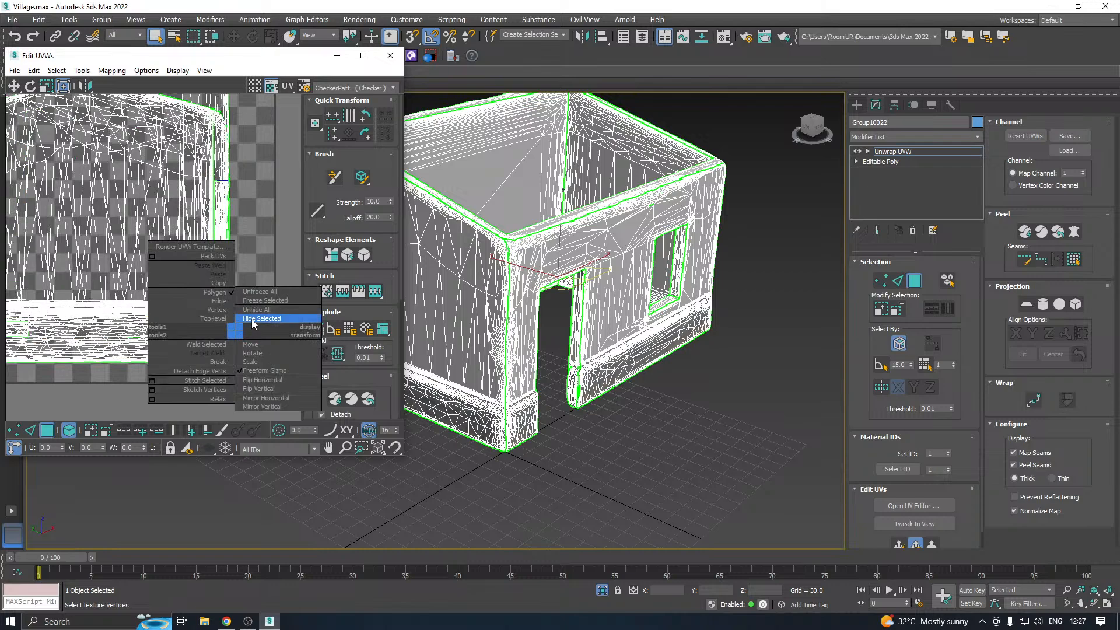
pyautogui.click(253, 318)
# Select the window sill's UV island, clear the selection and unhide all the hidden UV islands
pyautogui.click(200, 333)
pyautogui.scroll(-5, 200, 333)
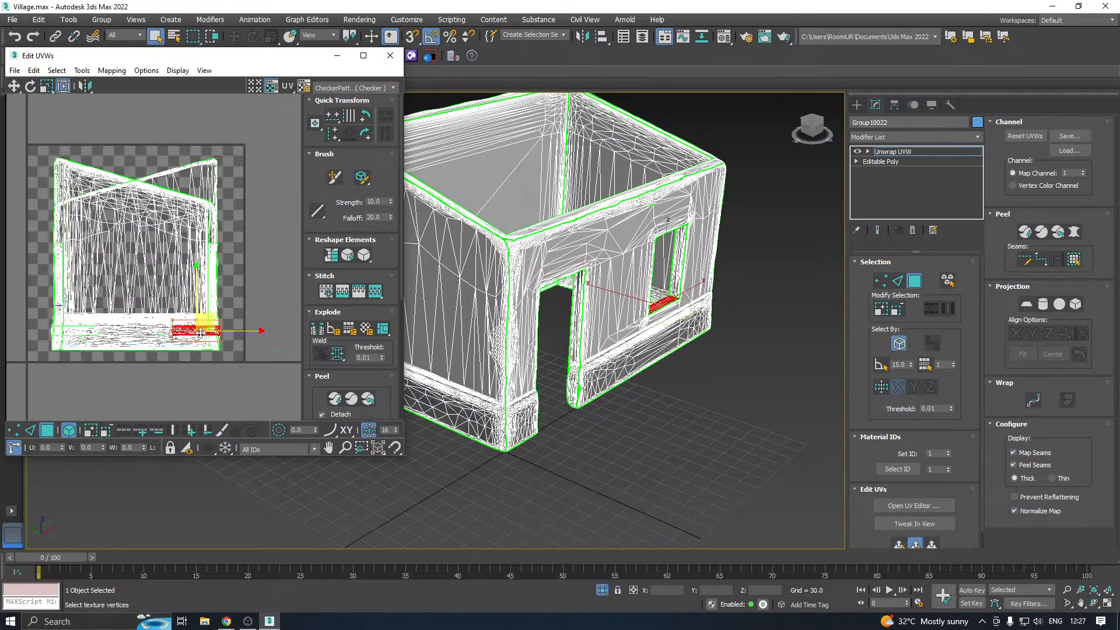
pyautogui.click(611, 370)
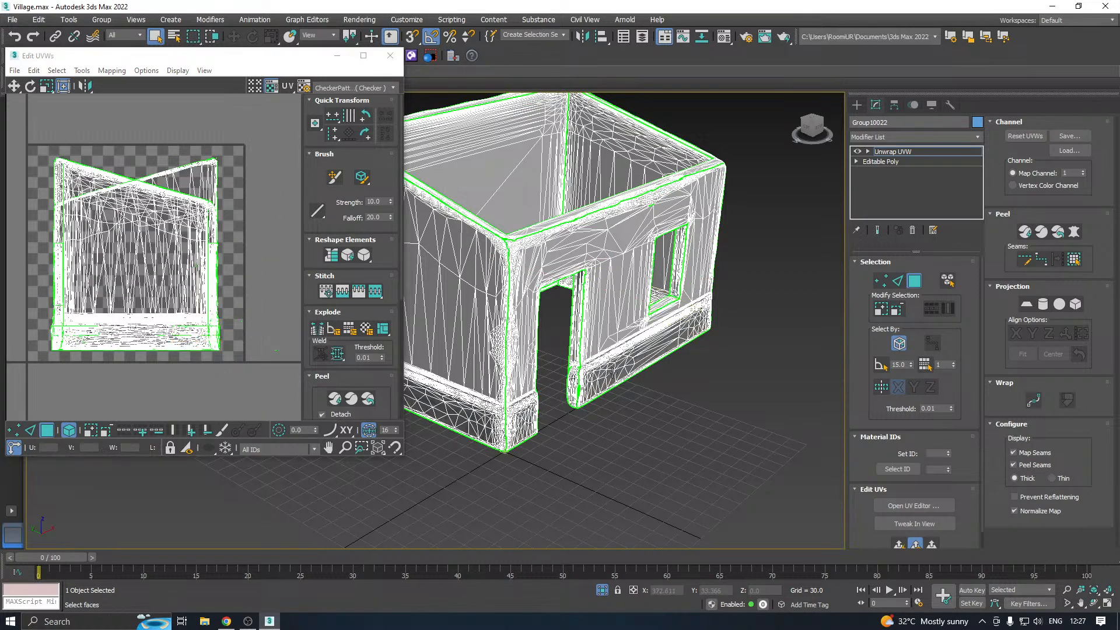
pyautogui.scroll(-5, 183, 271)
pyautogui.rightClick(131, 276)
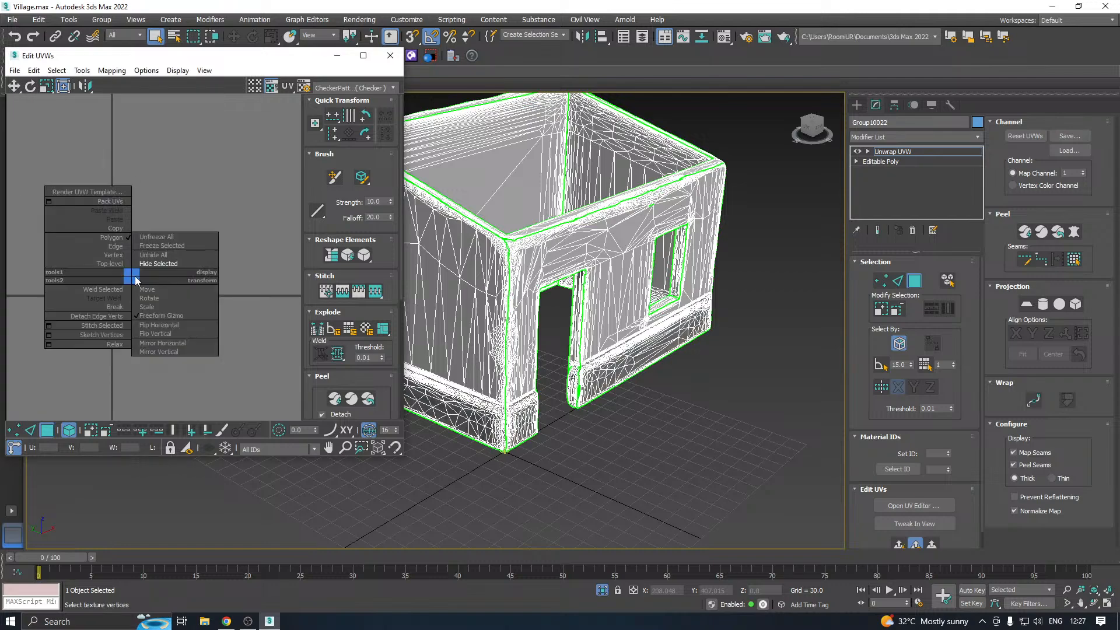
pyautogui.click(154, 255)
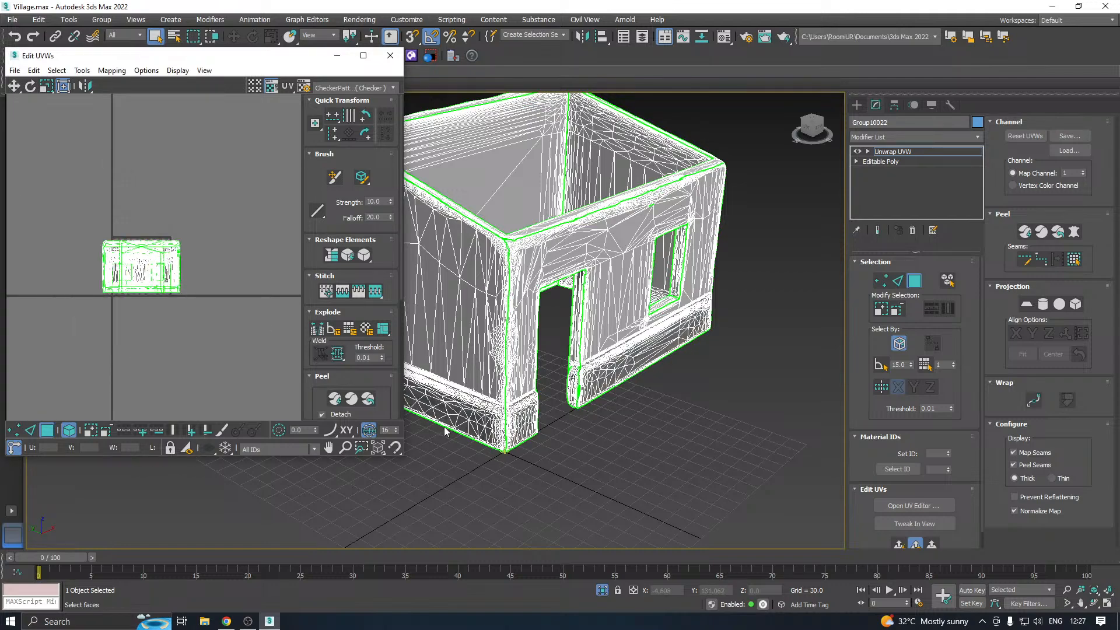
# Select the interior back wall's UV island and hide it
pyautogui.click(155, 289)
pyautogui.scroll(3, 144, 278)
pyautogui.scroll(2, 169, 297)
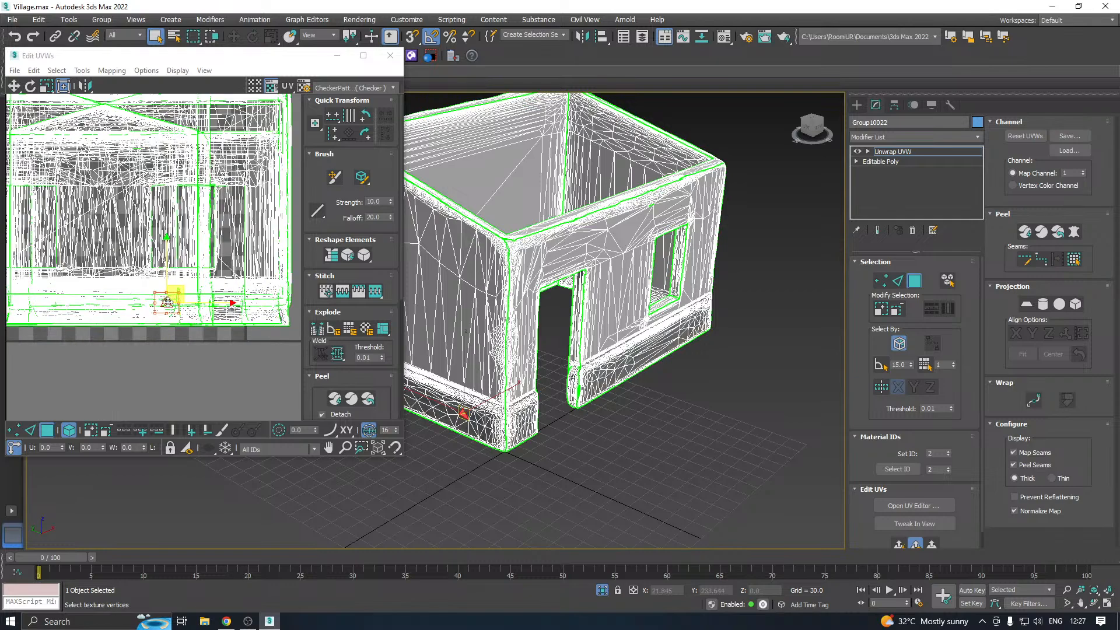
pyautogui.moveTo(271, 173); pyautogui.dragTo(70, 243)
pyautogui.click(110, 348)
pyautogui.click(154, 259)
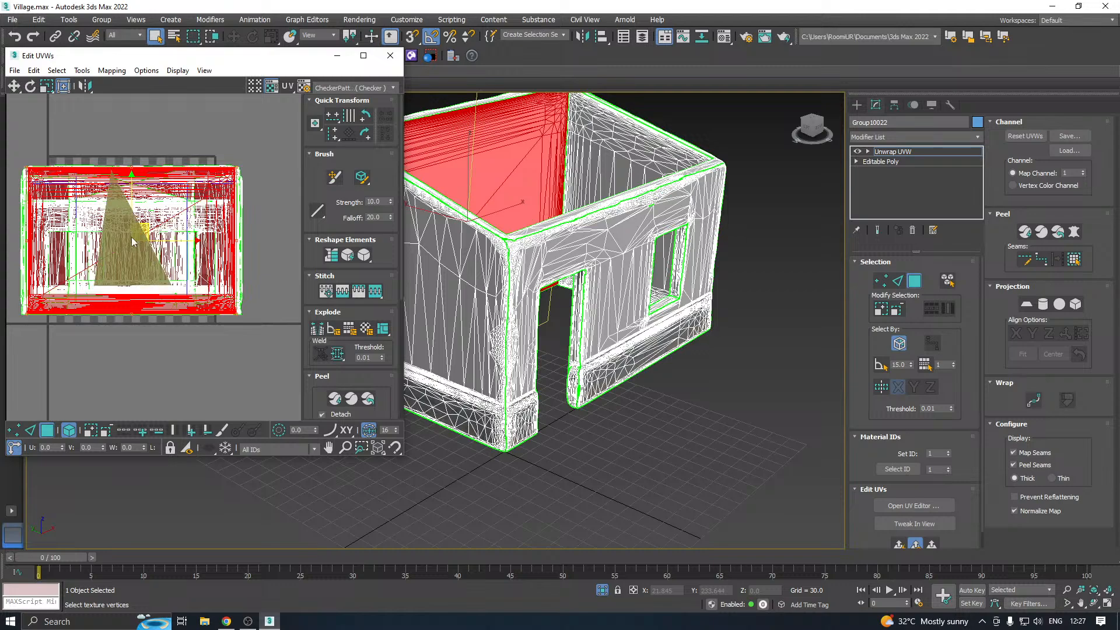
pyautogui.rightClick(132, 237)
pyautogui.click(157, 222)
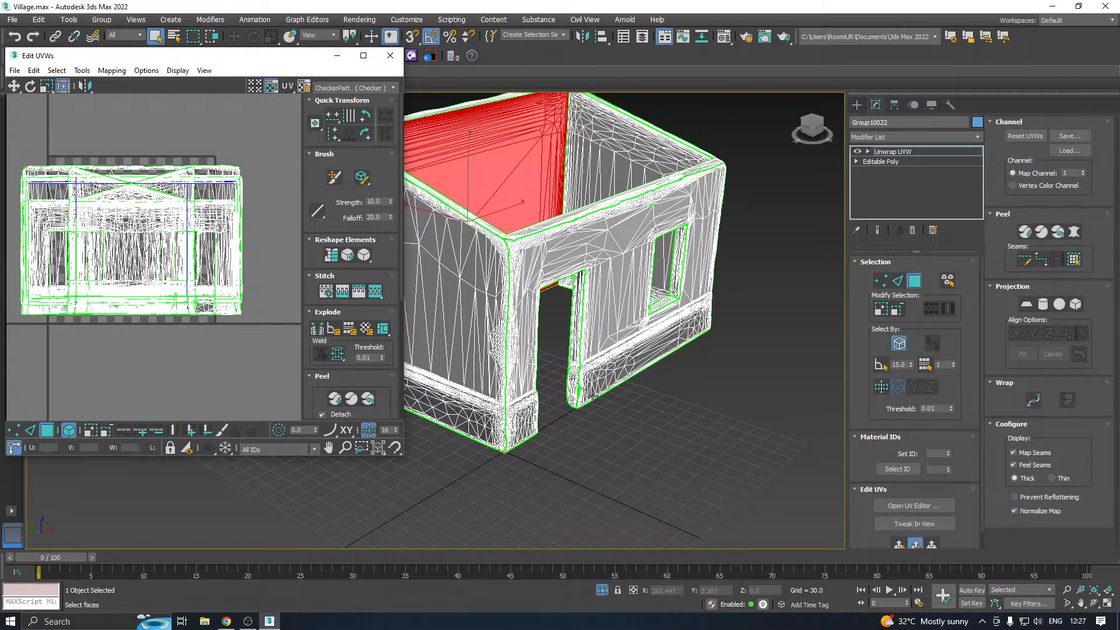
# Inspect the wall seams from the front and side, close the UV editor and delete the Unwrap UVW modifier
pyautogui.scroll(8, 582, 371)
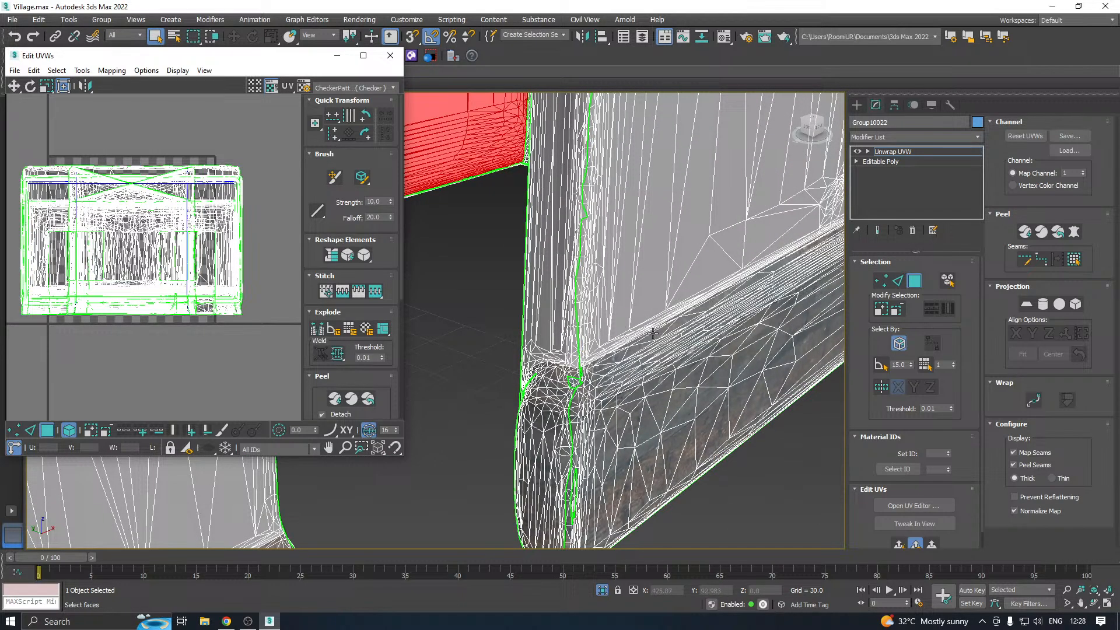
pyautogui.scroll(-6, 653, 333)
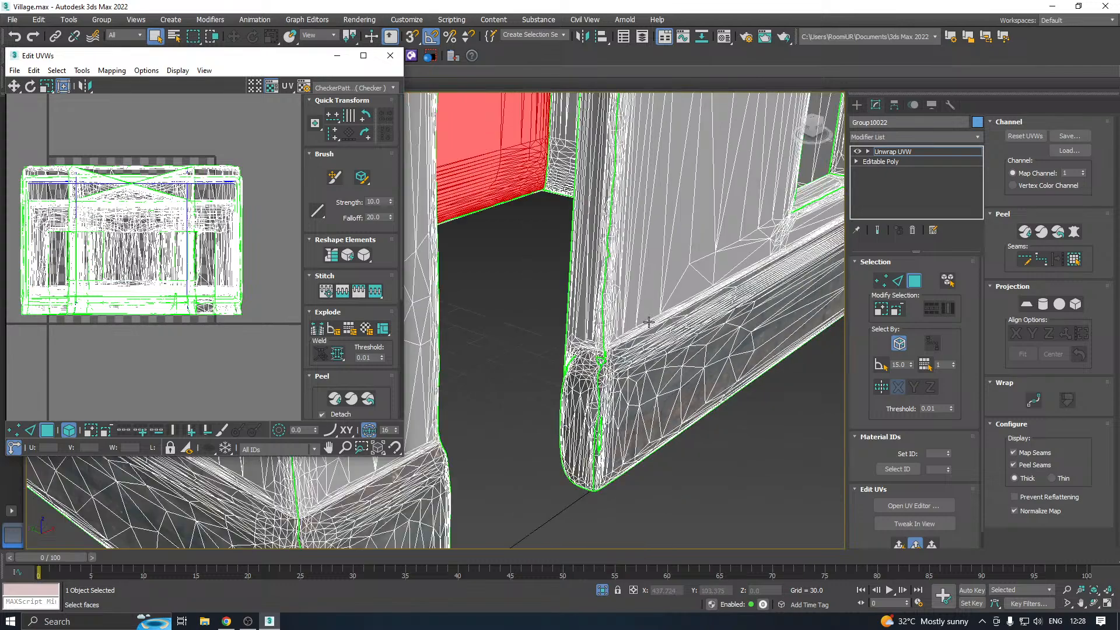
pyautogui.scroll(-5, 633, 303)
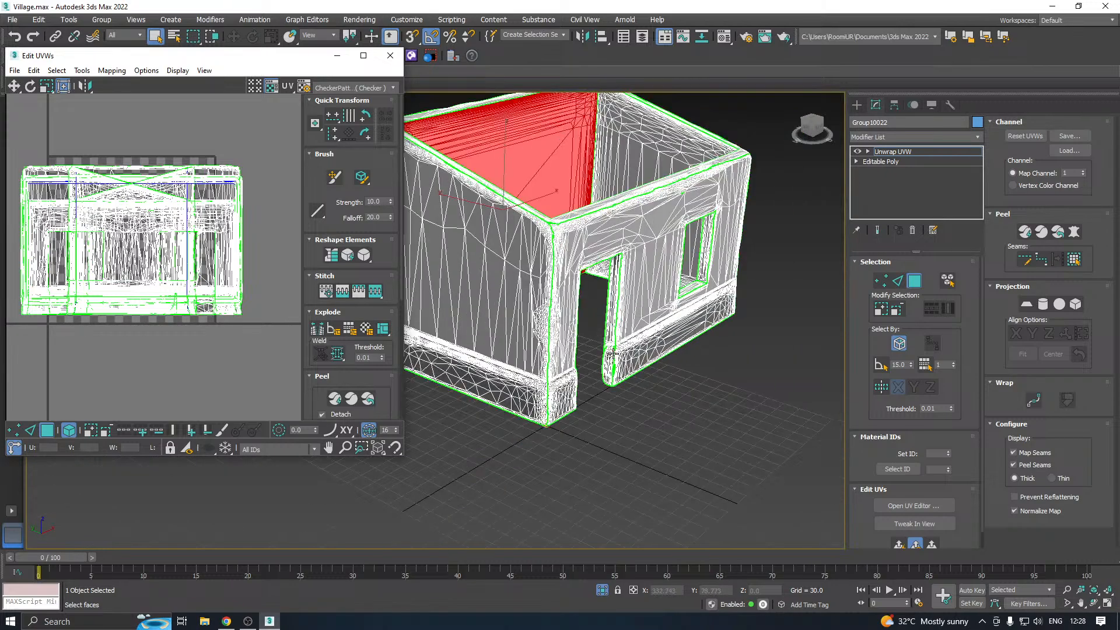
pyautogui.keyDown('alt'); pyautogui.moveTo(626, 346); pyautogui.dragTo(681, 318, button='middle'); pyautogui.keyUp('alt')
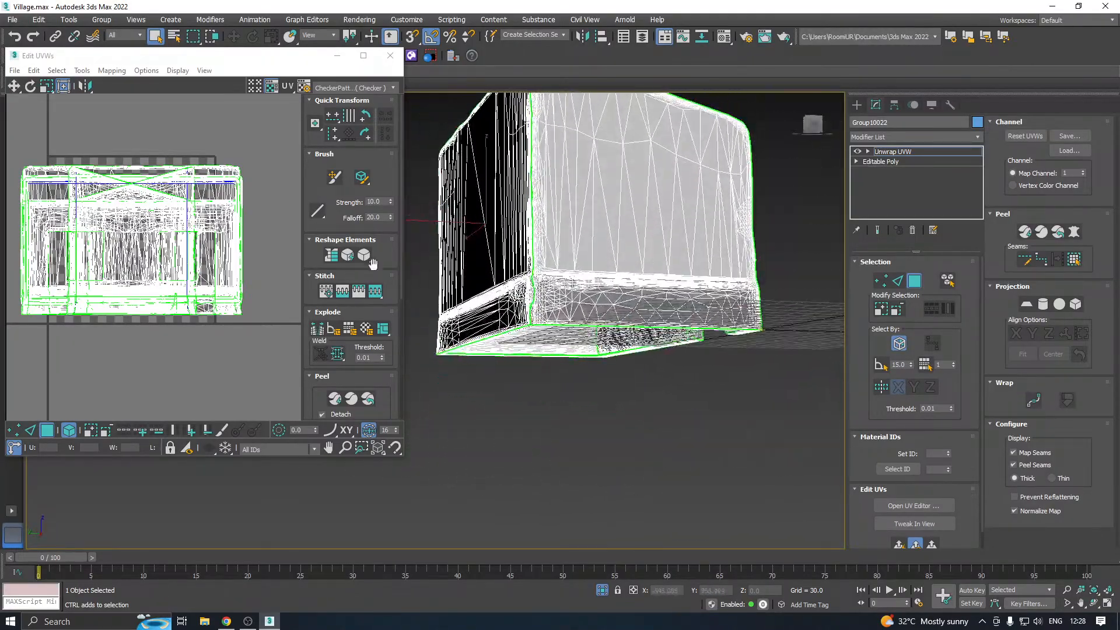
pyautogui.click(391, 56)
pyautogui.click(892, 151)
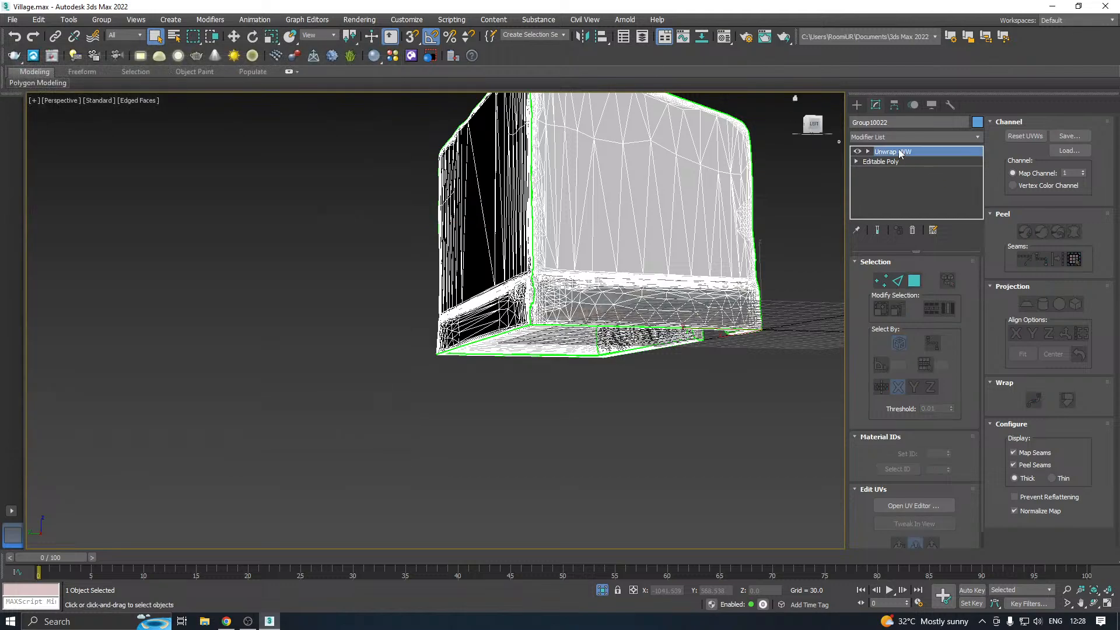
pyautogui.rightClick(898, 150)
pyautogui.click(927, 168)
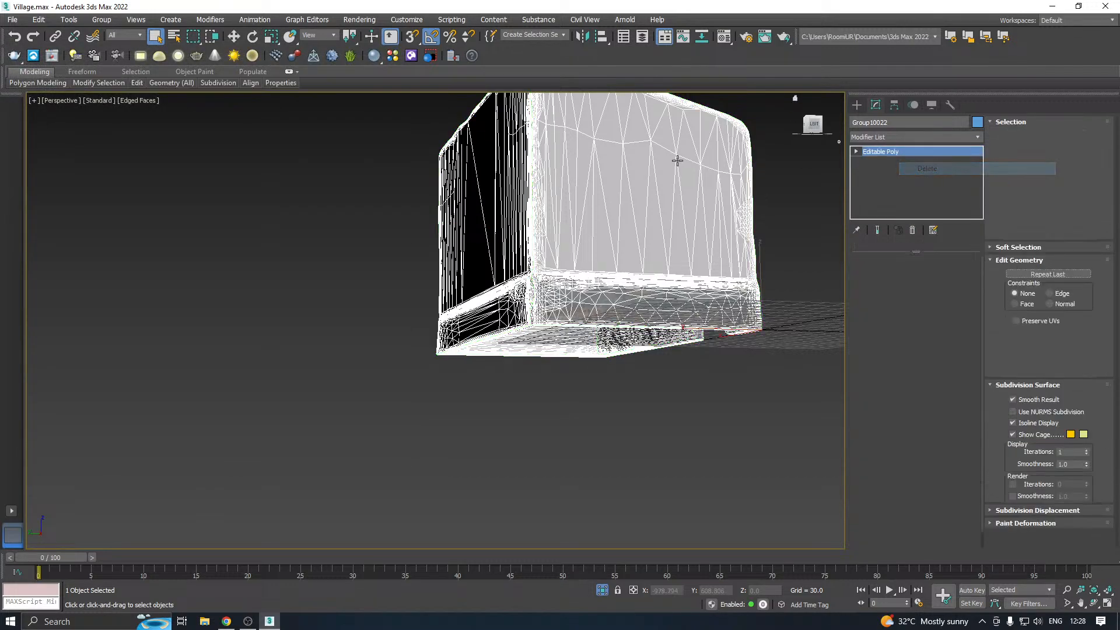
# Minimize 3ds Max, show the desktop icons and launch Unreal Editor from its shortcut
pyautogui.click(238, 41)
pyautogui.click(1050, 9)
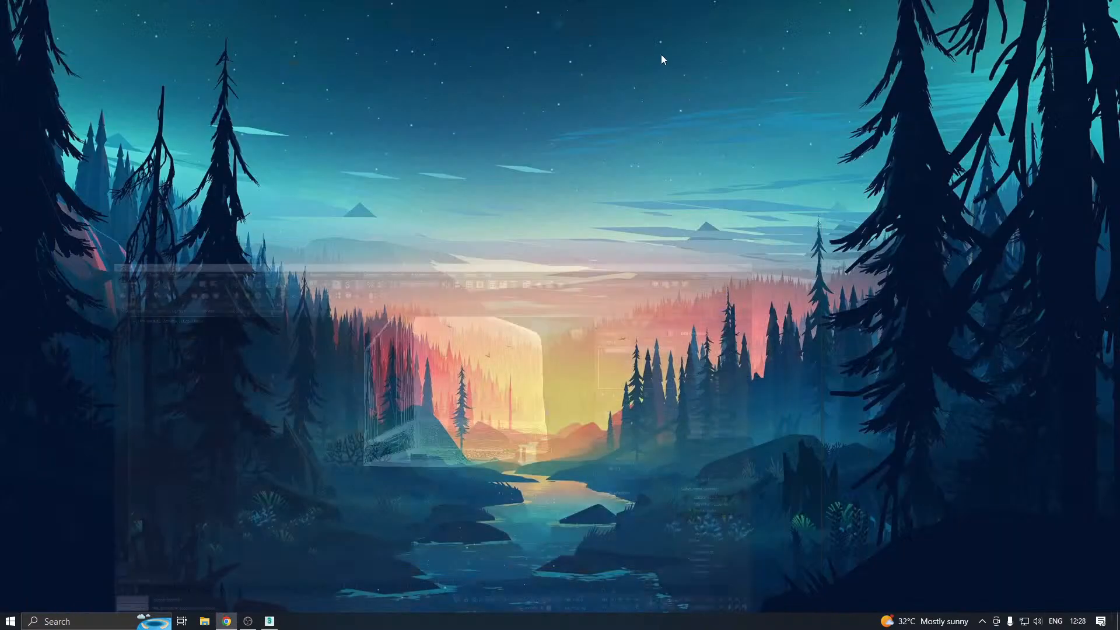
pyautogui.rightClick(332, 127)
pyautogui.moveTo(367, 134)
pyautogui.click(523, 207)
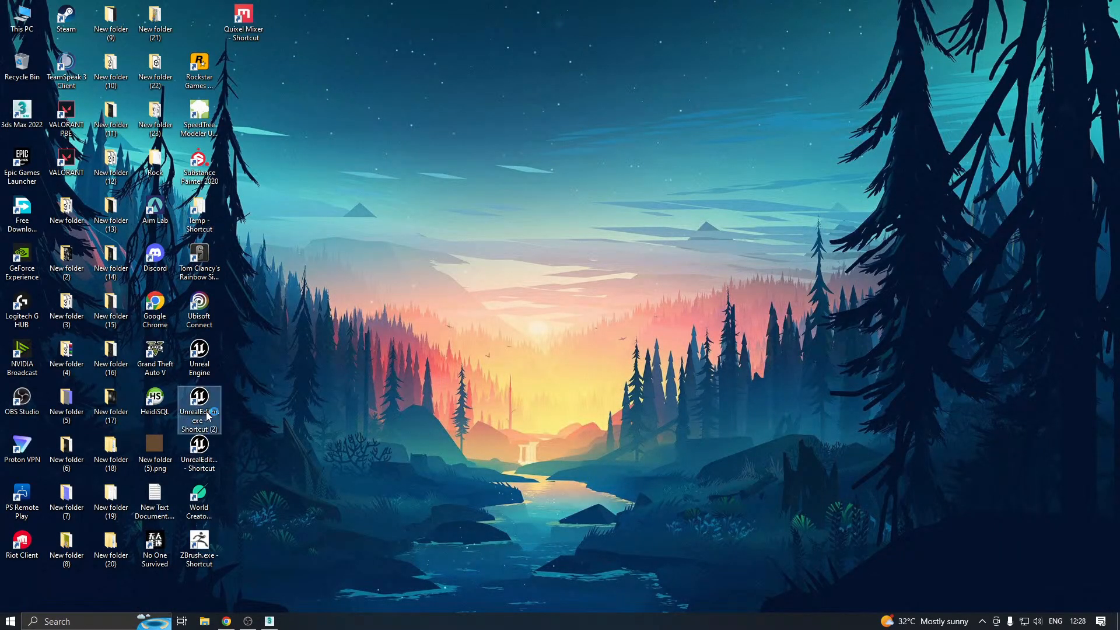
# Switch back to 3ds Max and close the program
pyautogui.click(270, 621)
pyautogui.click(1105, 6)
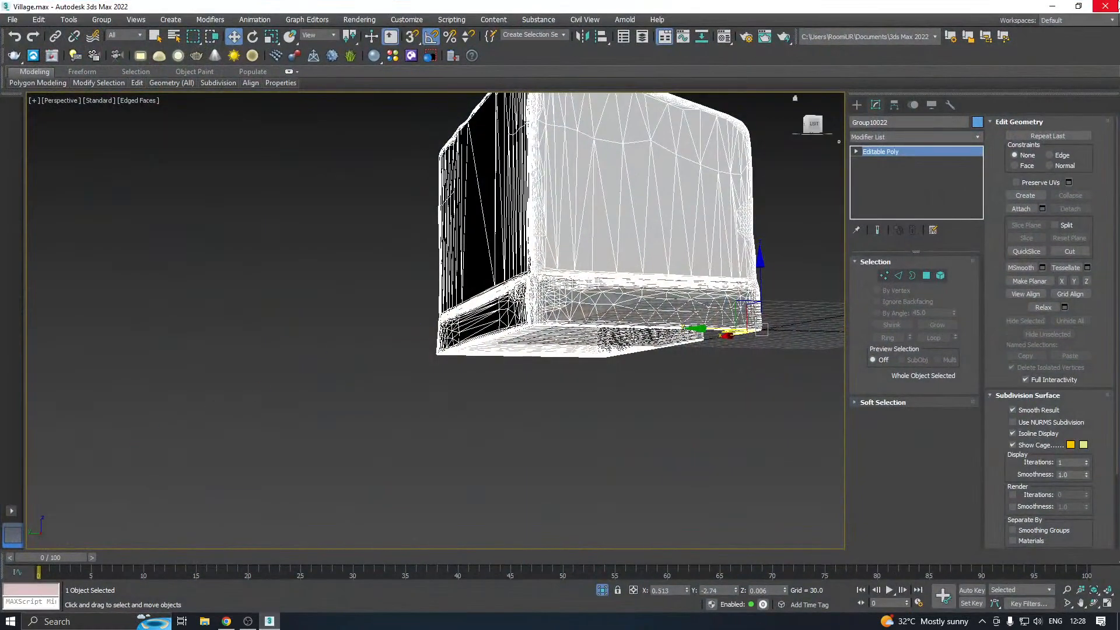
pyautogui.click(543, 331)
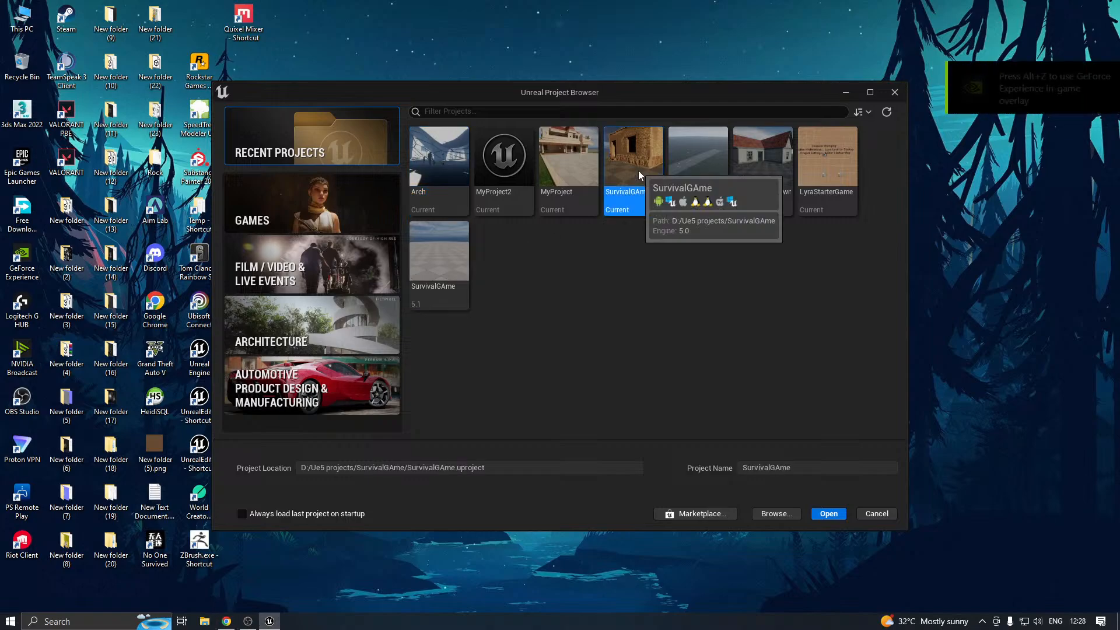
# Open the SurvivalGAme project in Unreal Engine and load the Untitled3 level from the Village Maps folder
pyautogui.doubleClick(638, 170)
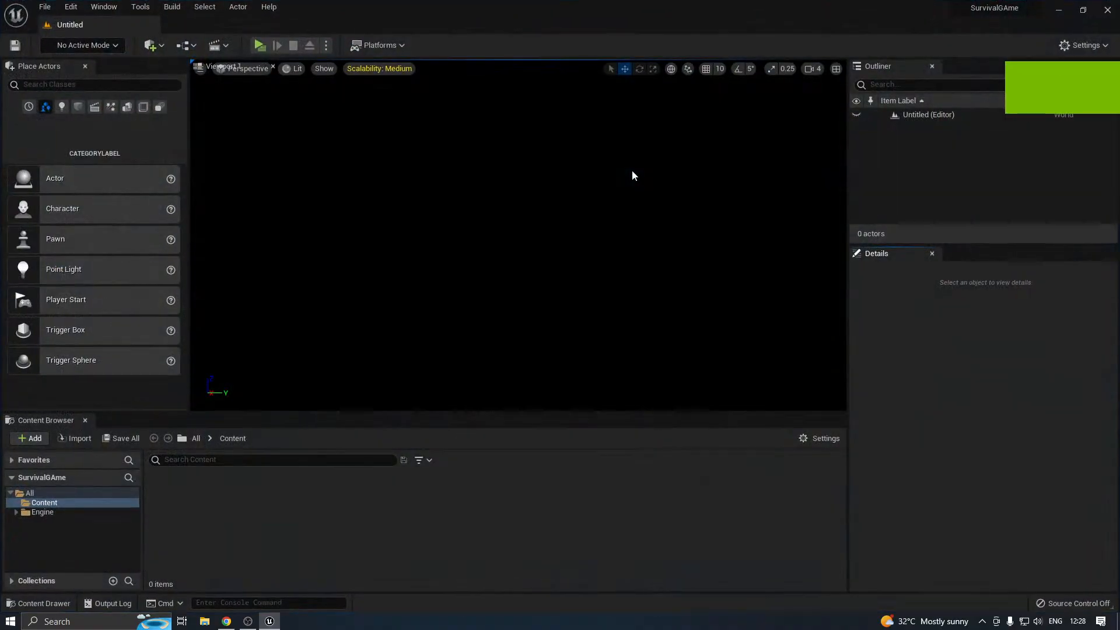
pyautogui.click(52, 528)
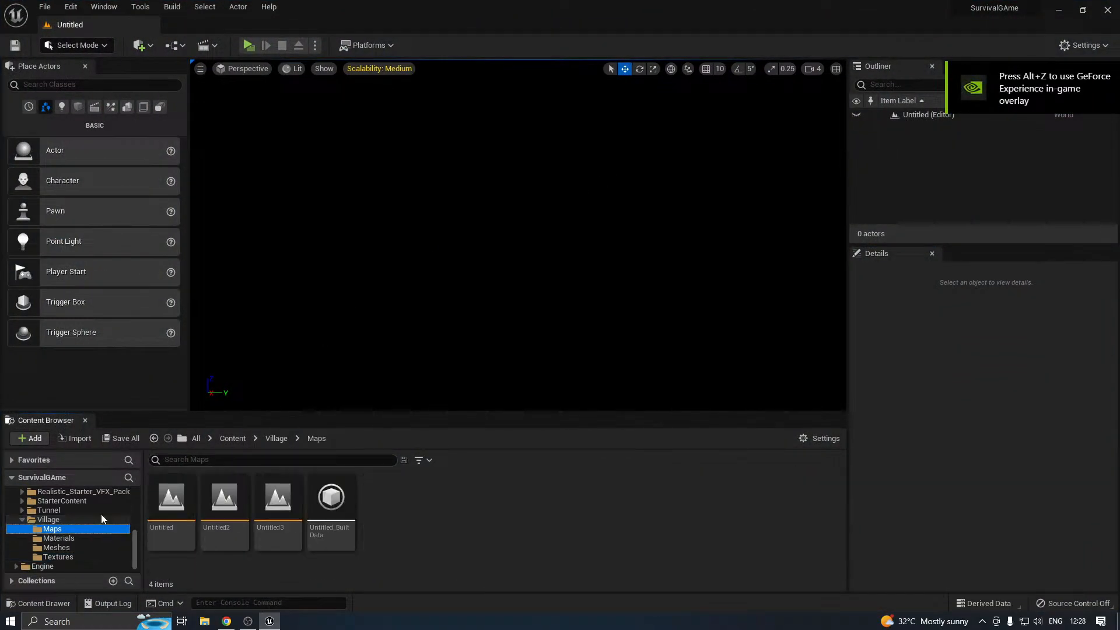
pyautogui.click(171, 499)
pyautogui.doubleClick(281, 497)
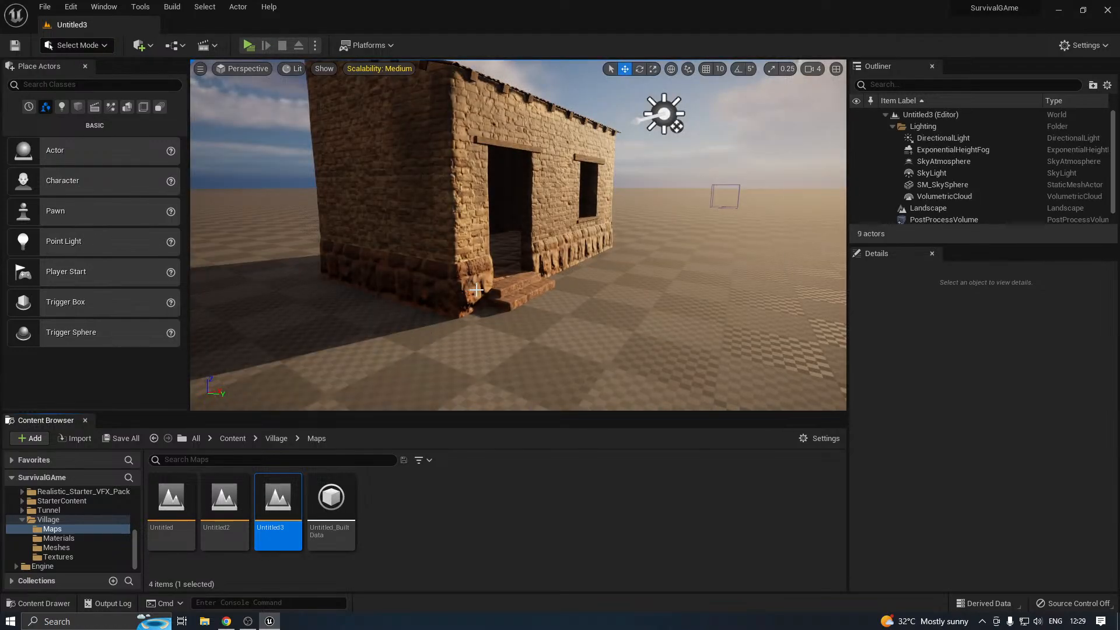
# Examine the stone house in the level from several sides and distances
pyautogui.press('w')
pyautogui.moveTo(476, 290); pyautogui.dragTo(476, 289, button='right')
pyautogui.press('d')
pyautogui.press('w')
pyautogui.press('d')
pyautogui.press('a')
pyautogui.press('a')
pyautogui.press('w')
pyautogui.press('s')
pyautogui.press('w')
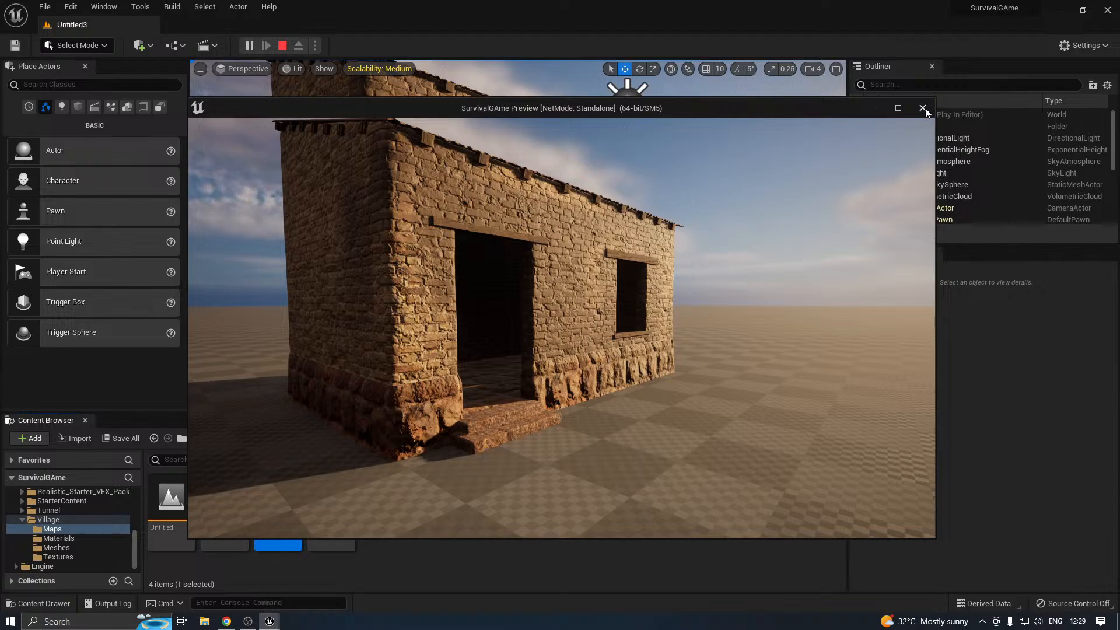
# Fly around the house in the running game preview to check its walls, and end the preview
pyautogui.click(702, 222)
pyautogui.press('w')
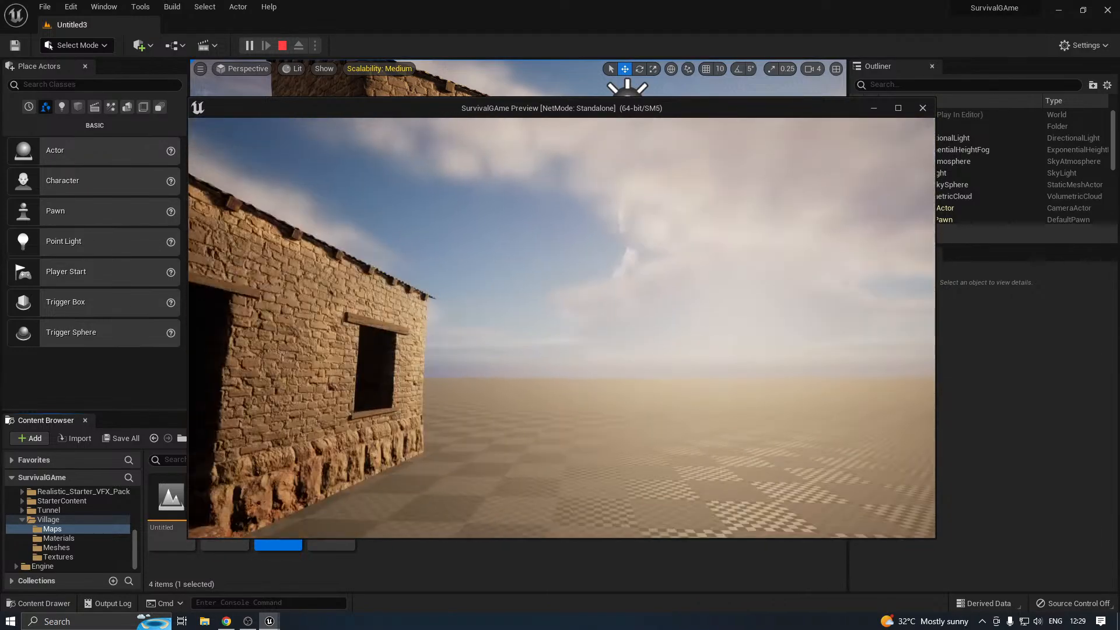
pyautogui.press('d')
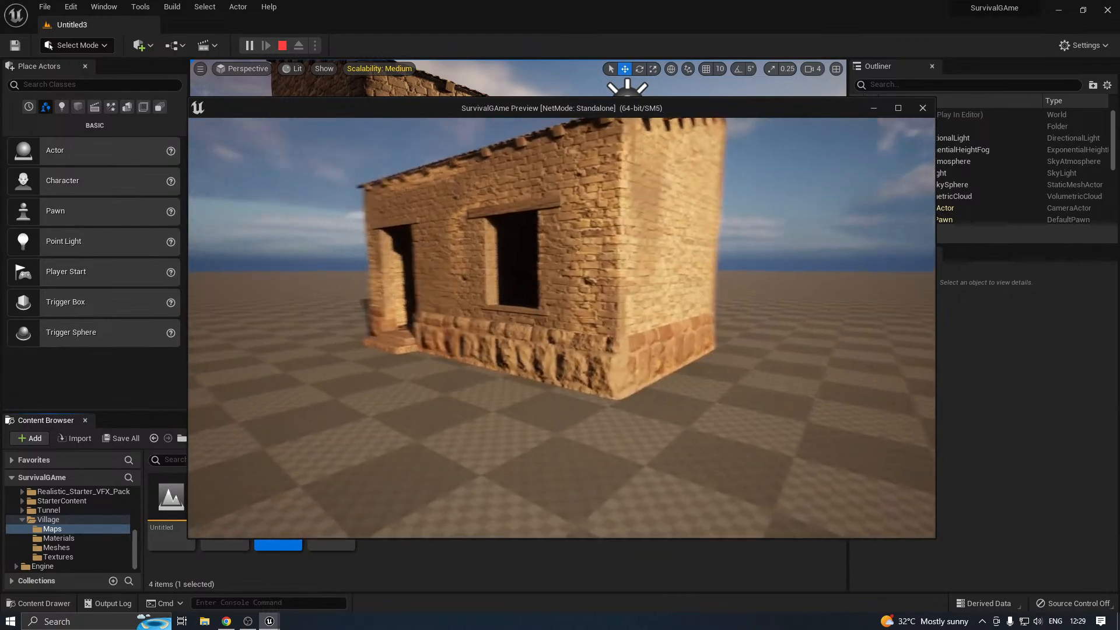
pyautogui.press('d')
pyautogui.press('a')
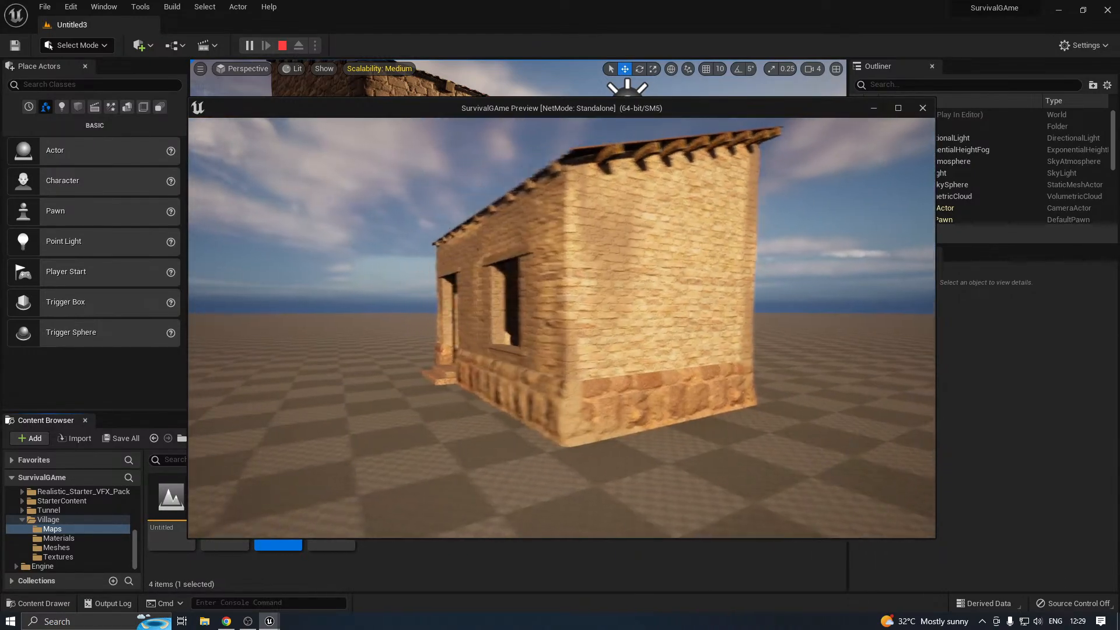
pyautogui.press('w')
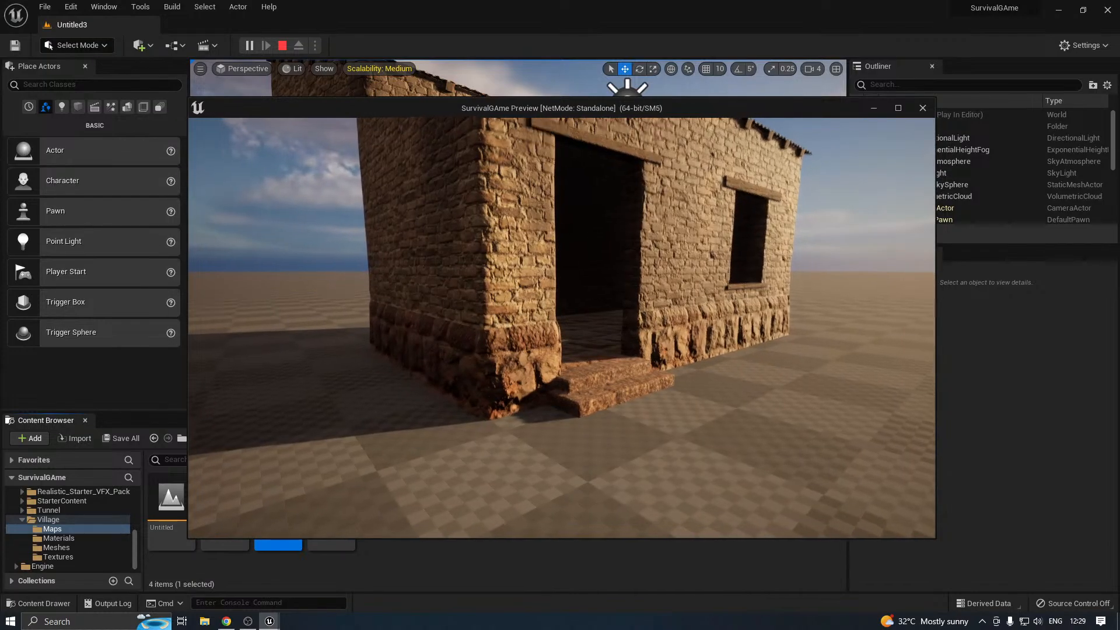
pyautogui.press('Escape')
# Examine the house's facade and side walls in the editor viewport
pyautogui.moveTo(602, 229); pyautogui.dragTo(630, 184, button='right')
pyautogui.press('w')
pyautogui.press('d')
pyautogui.press('w')
pyautogui.press('d')
pyautogui.press('a')
pyautogui.press('s')
pyautogui.press('w')
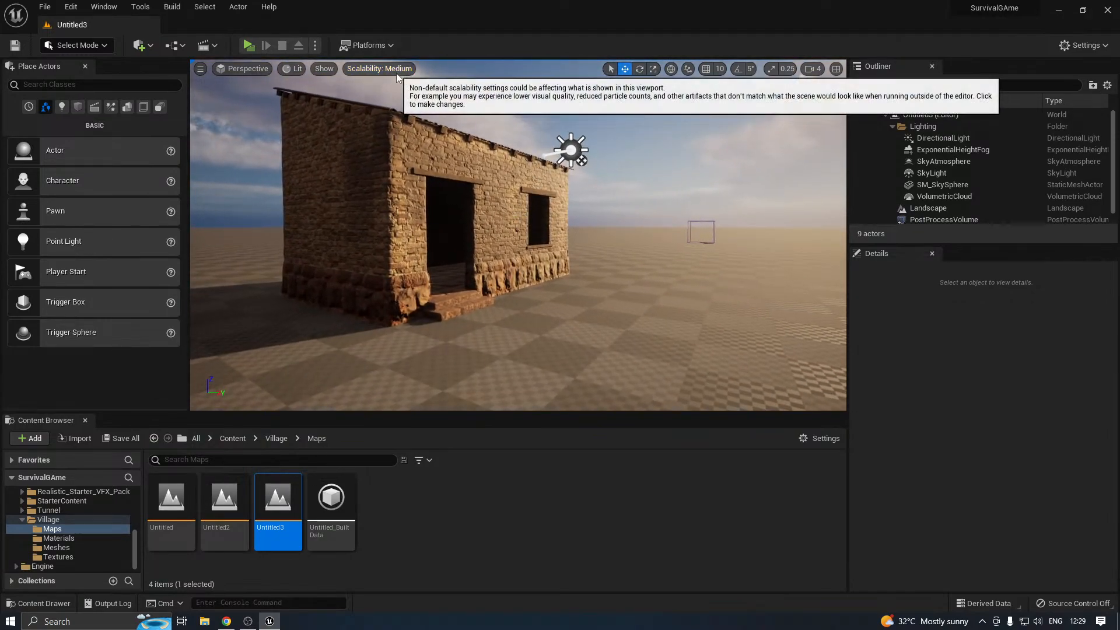
# Set the engine scalability quality to High and view the house with it
pyautogui.click(396, 70)
pyautogui.click(501, 90)
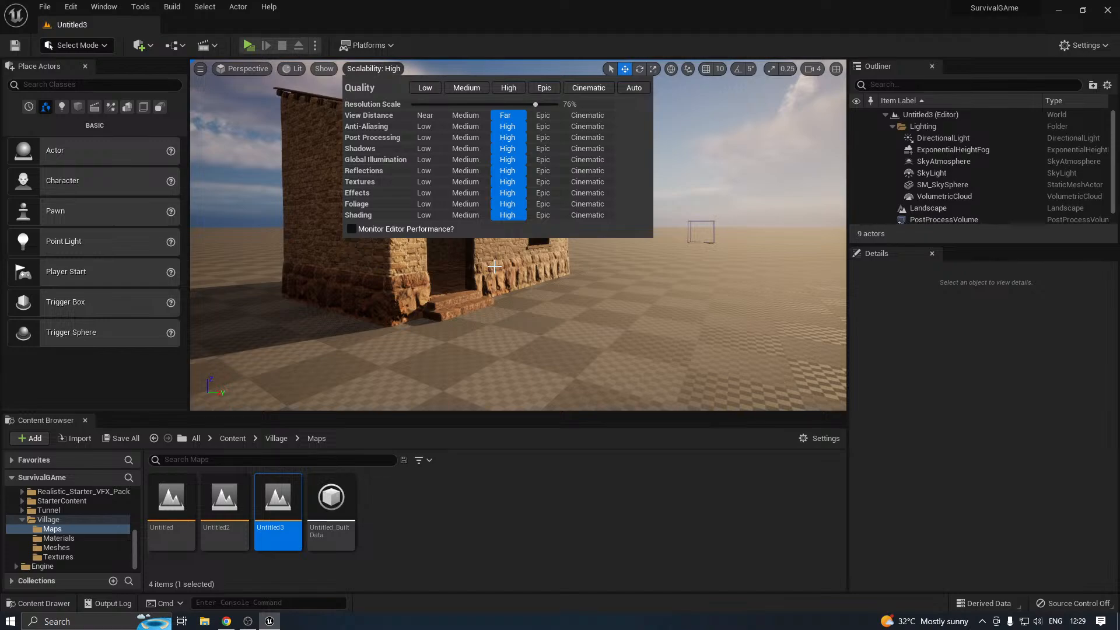
pyautogui.moveTo(495, 267); pyautogui.dragTo(459, 267, button='right')
pyautogui.press('d')
pyautogui.press('a')
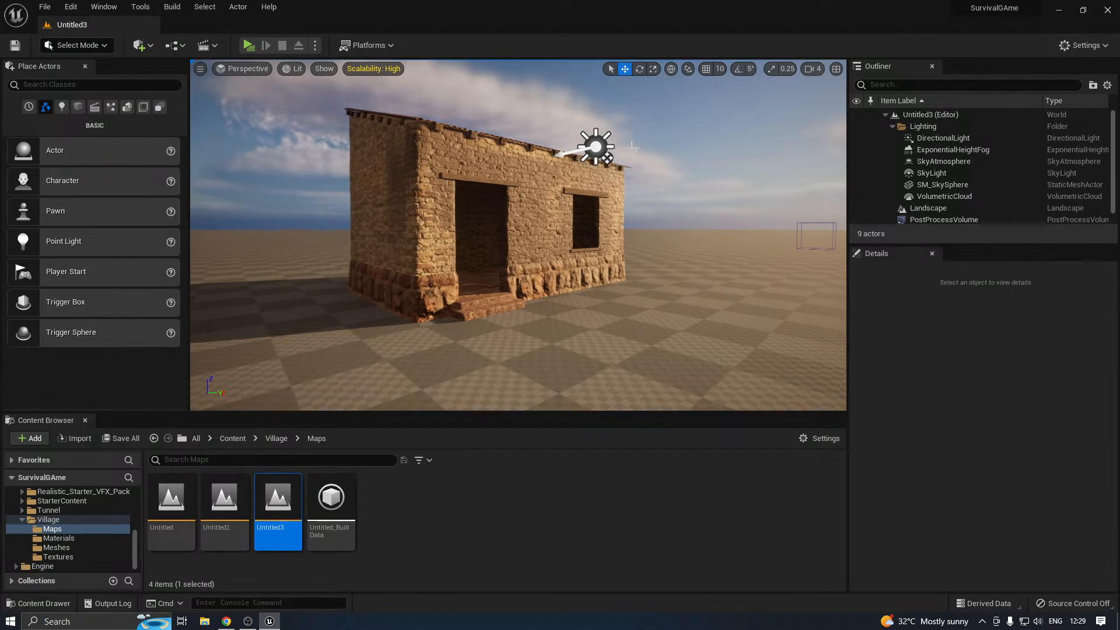
# Select the directional light and examine the lit house from near and far
pyautogui.click(594, 148)
pyautogui.moveTo(594, 148)
pyautogui.mouseDown(button='right')
pyautogui.moveTo(594, 128)
pyautogui.moveTo(602, 166)
pyautogui.moveTo(593, 168)
pyautogui.moveTo(594, 138)
pyautogui.moveTo(608, 160)
pyautogui.mouseUp(button='right')
pyautogui.press('w')
pyautogui.press('s')
pyautogui.press('w')
pyautogui.press('s')
pyautogui.press('d')
pyautogui.press('w')
pyautogui.press('a')
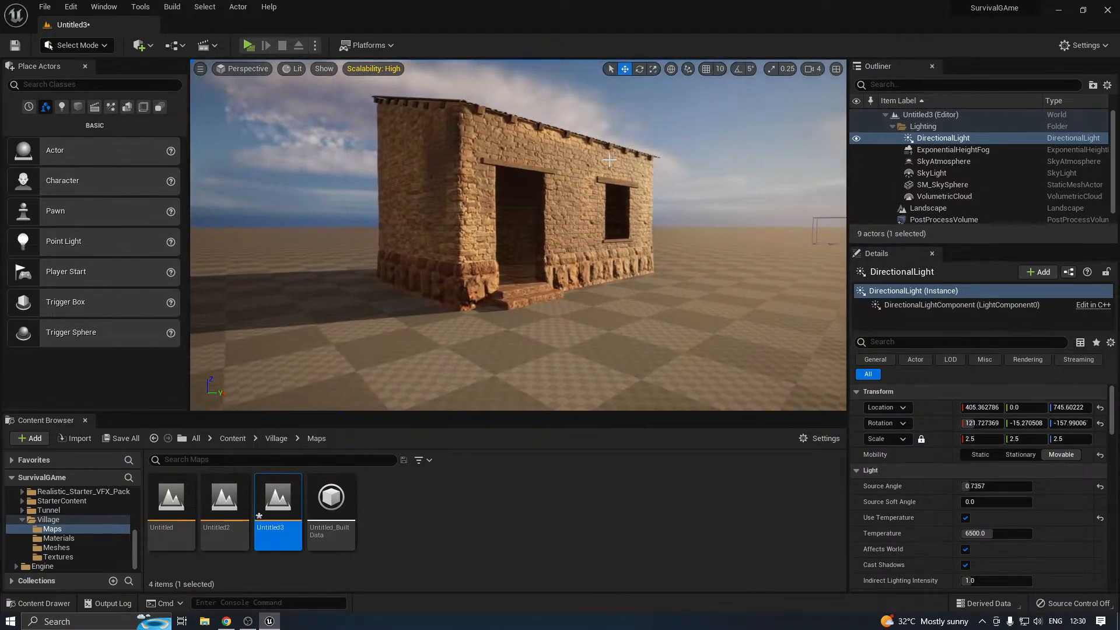
# Save the Untitled3 level and set the engine scalability quality to Medium
pyautogui.click(121, 438)
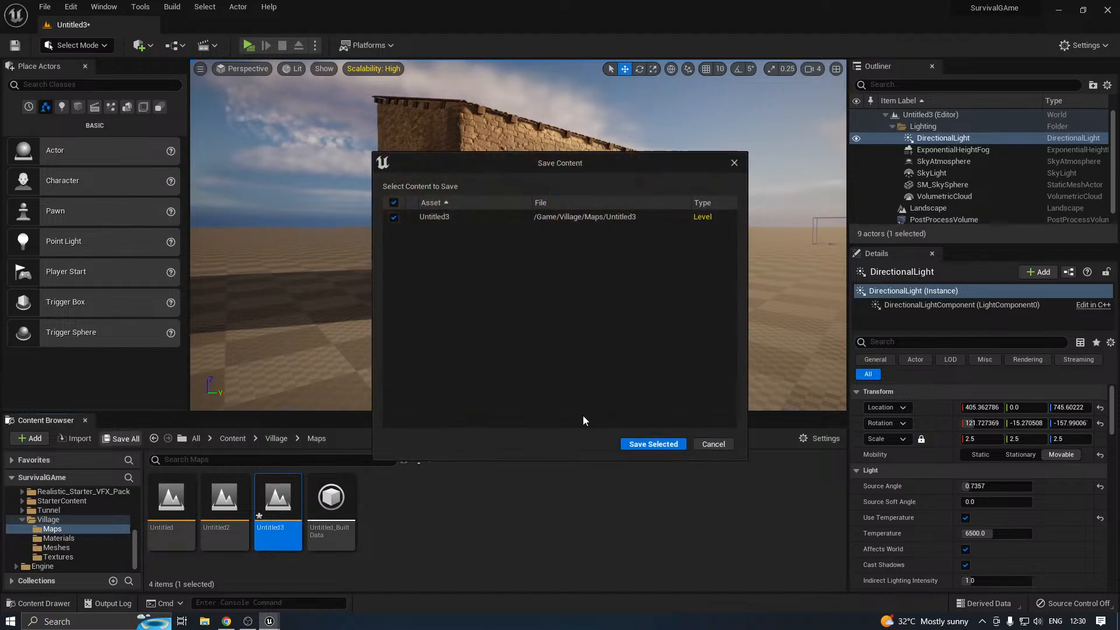
pyautogui.click(640, 445)
pyautogui.click(375, 69)
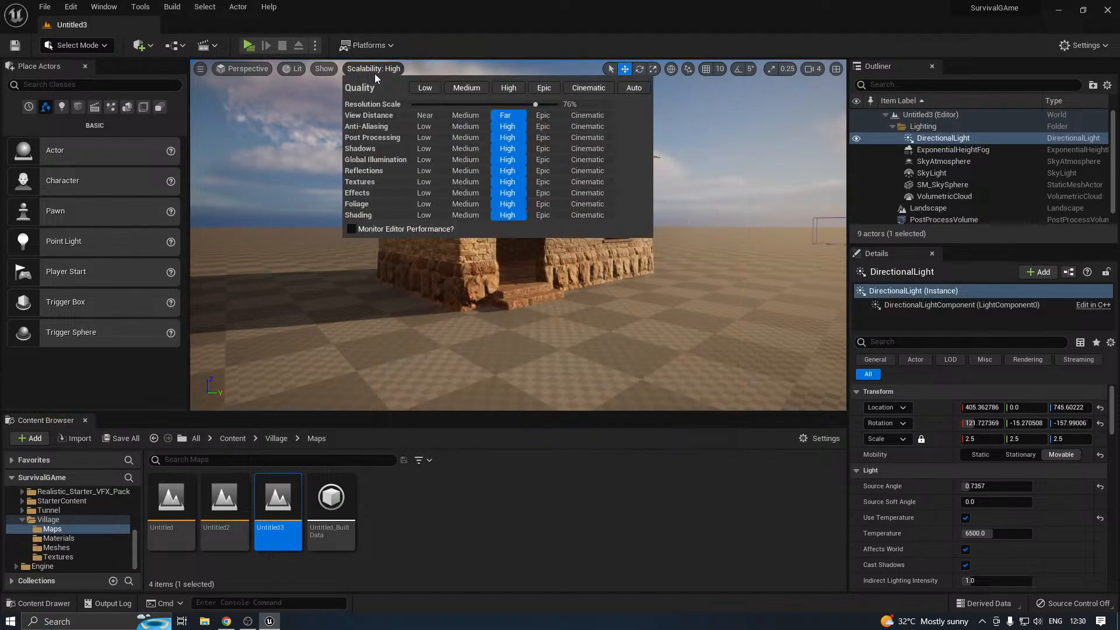
pyautogui.click(454, 90)
pyautogui.moveTo(327, 292); pyautogui.dragTo(379, 299, button='right')
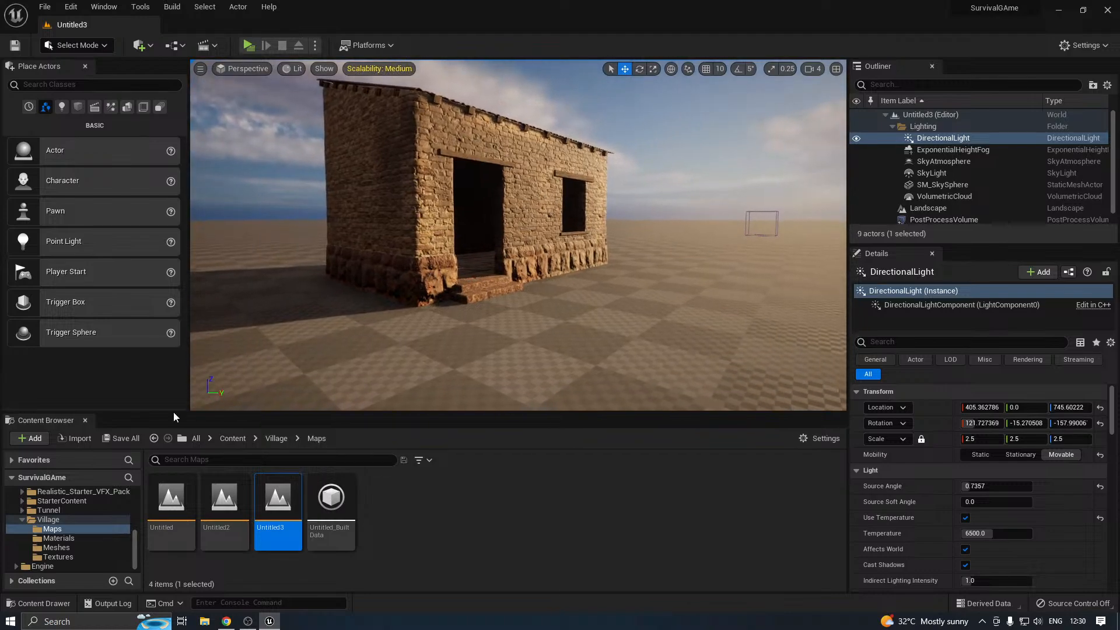